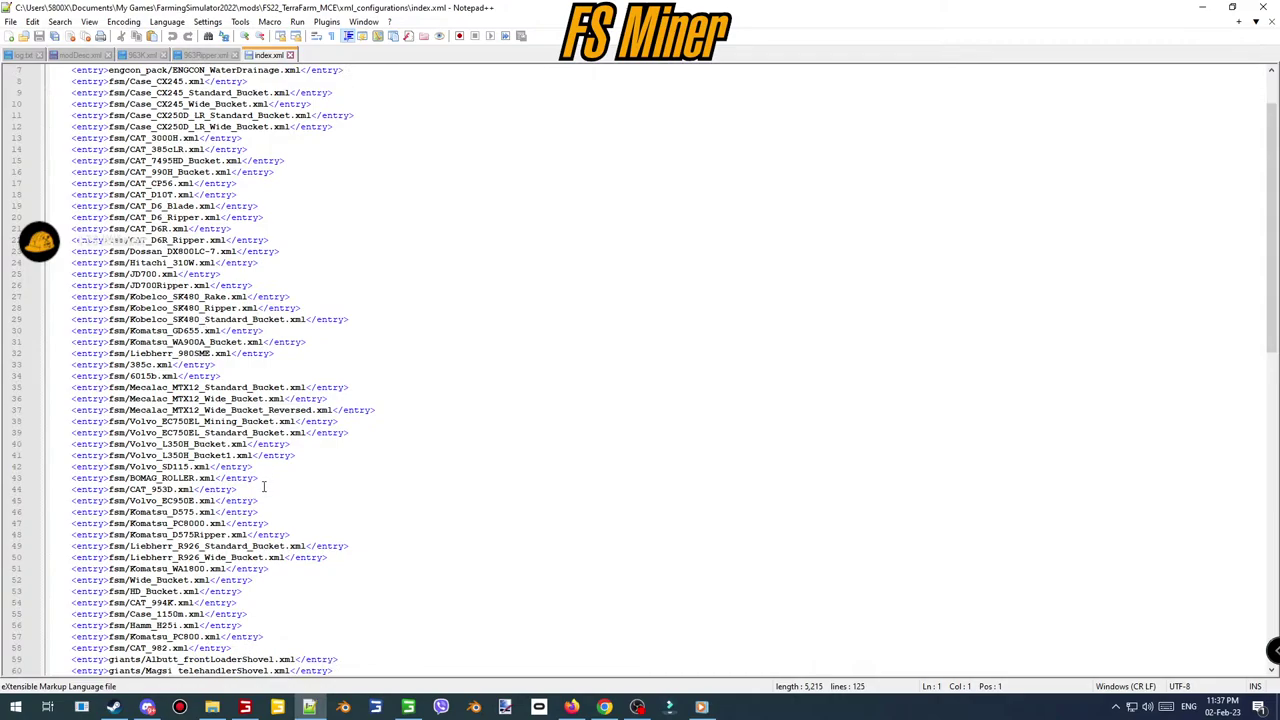
# - Move the CAT_953D.xml entry in index.xml to directly below the CAT_D6R_Ripper.xml entry
pyautogui.click(264, 486)
pyautogui.moveTo(264, 486); pyautogui.dragTo(278, 481)
pyautogui.hotkey('ctrl', 'c')
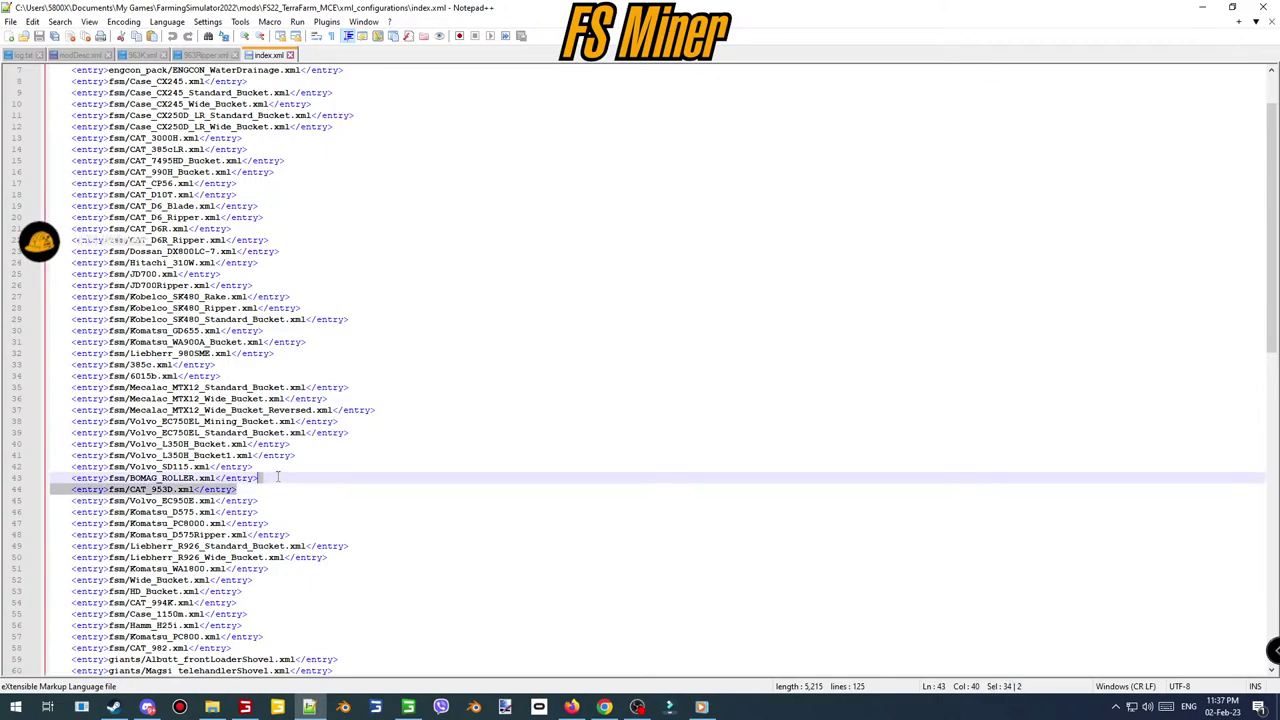
pyautogui.press('Delete')
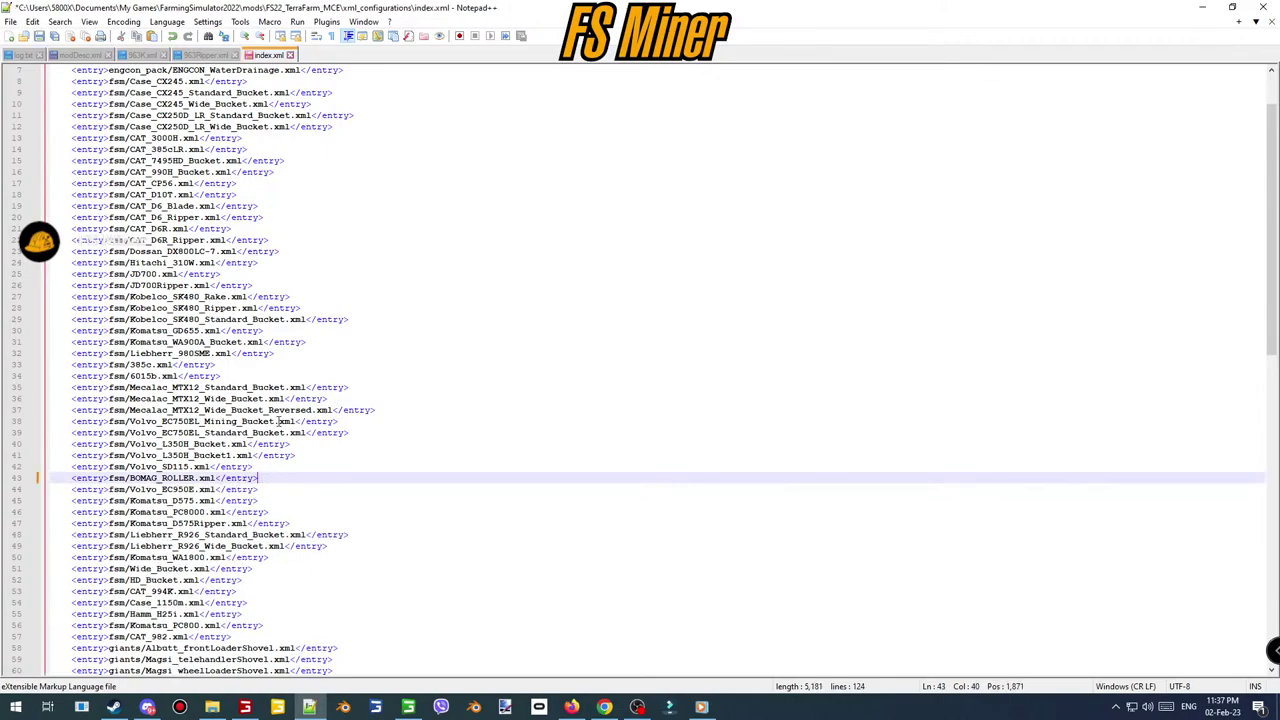
pyautogui.click(277, 240)
pyautogui.hotkey('ctrl', 'v')
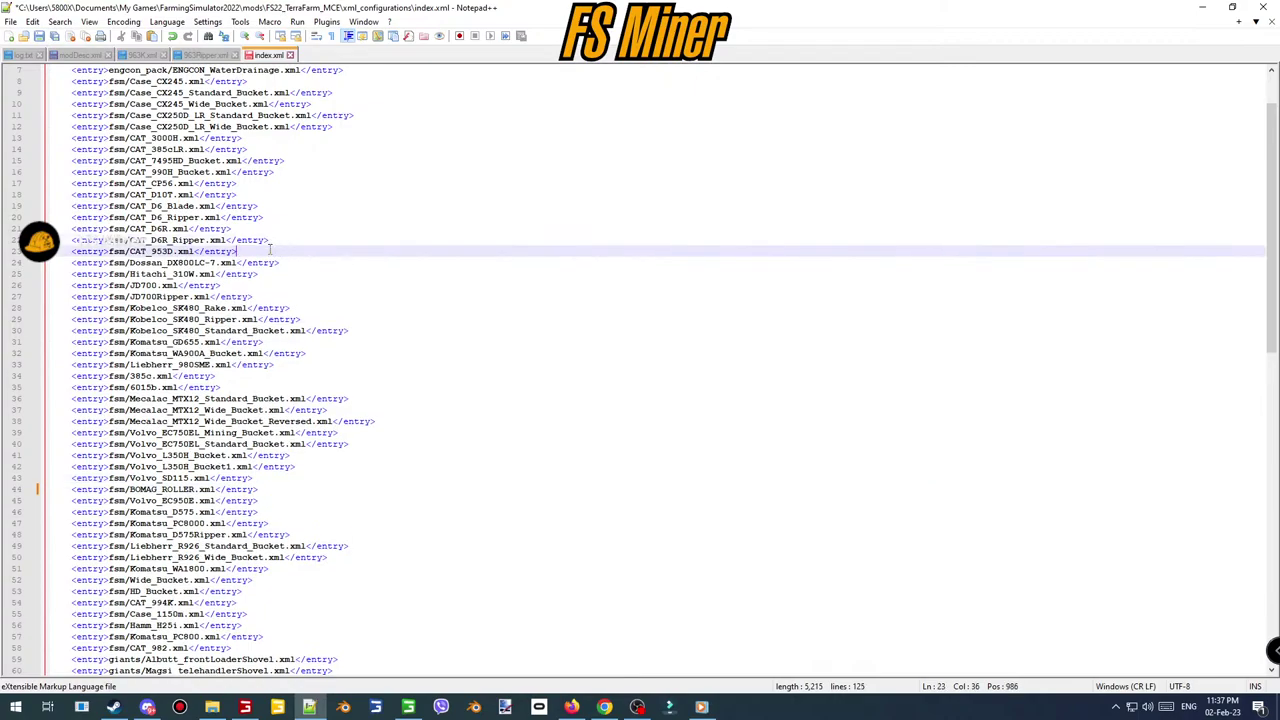
# - Duplicate the CAT_953D.xml entry in index.xml and change the copy's file name to CAT_963K.xml
pyautogui.moveTo(283, 247); pyautogui.dragTo(286, 243)
pyautogui.hotkey('ctrl', 'd')
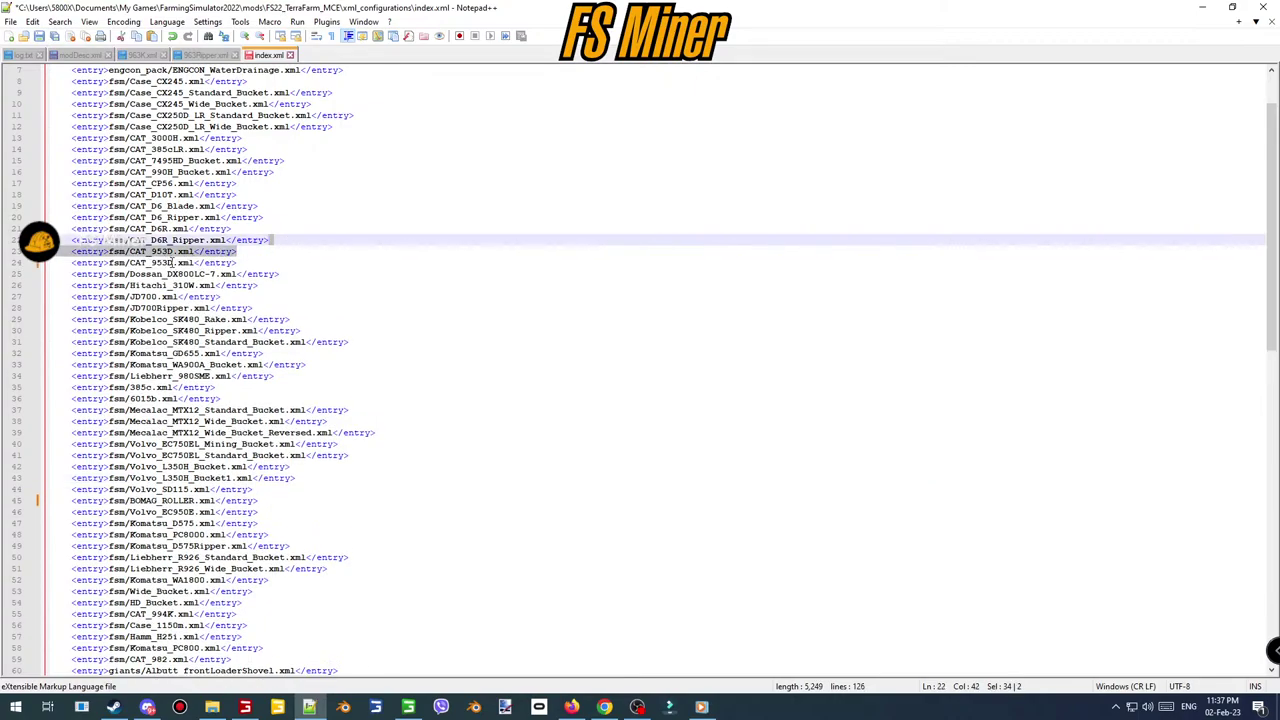
pyautogui.moveTo(172, 263); pyautogui.dragTo(161, 264)
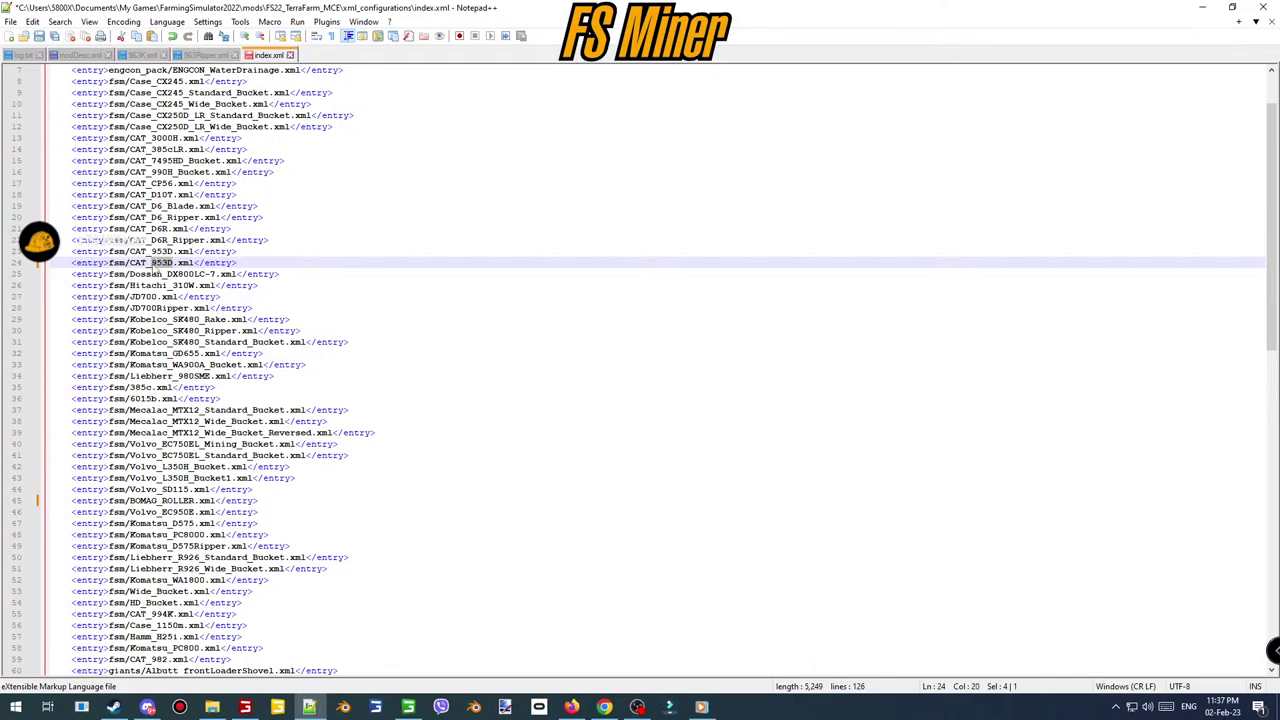
pyautogui.write('963')
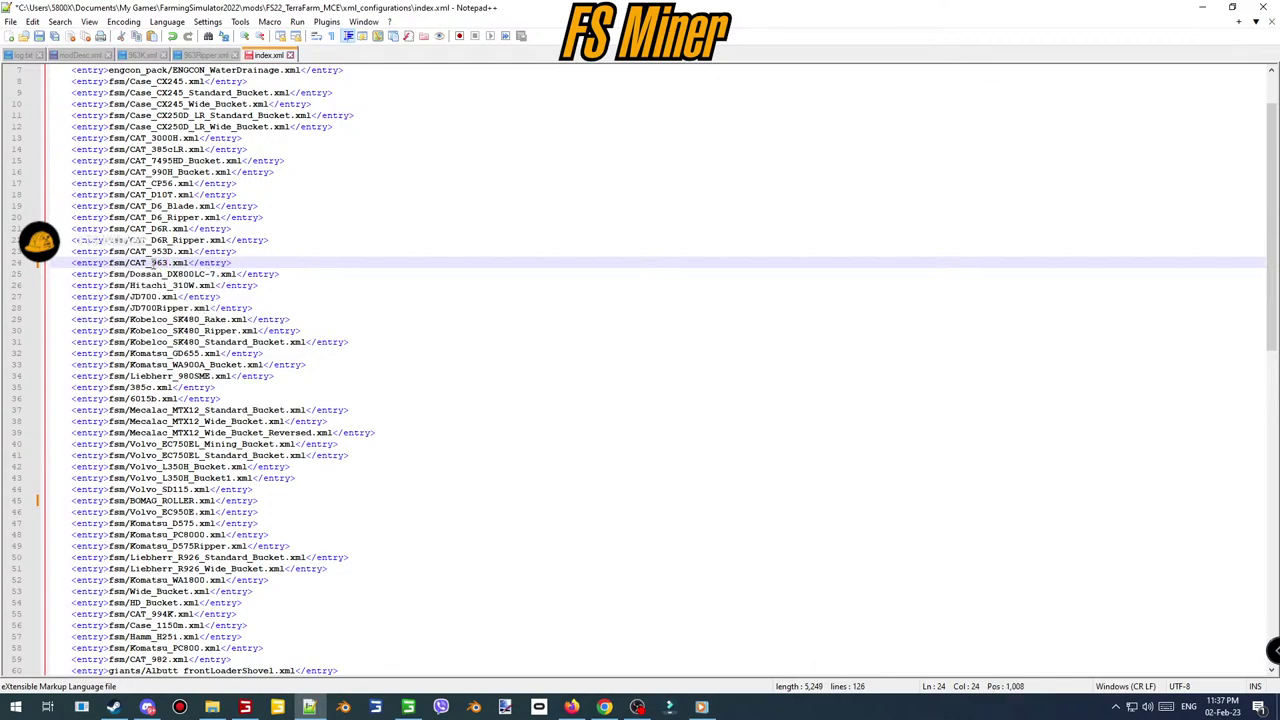
pyautogui.write('K')
pyautogui.click(373, 328)
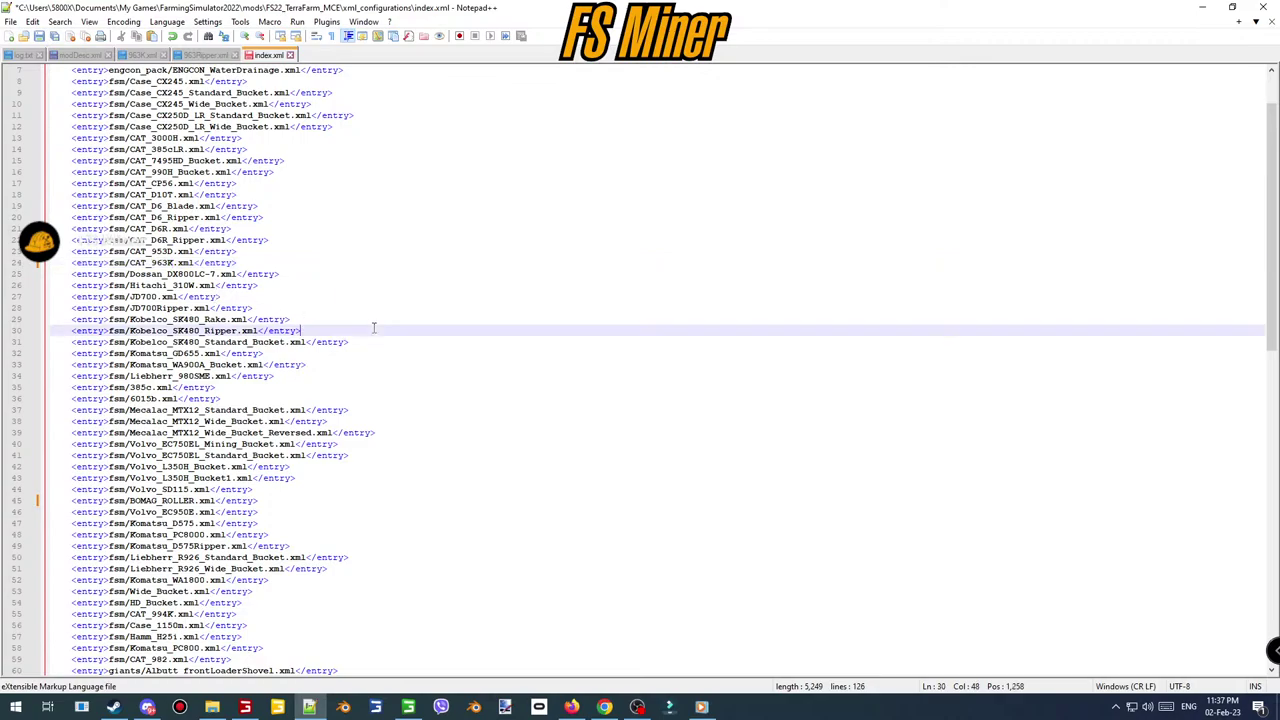
# - In File Explorer, open the fsm folder under xml_configurations and make a copy of CAT_953D.xml there
pyautogui.click(212, 707)
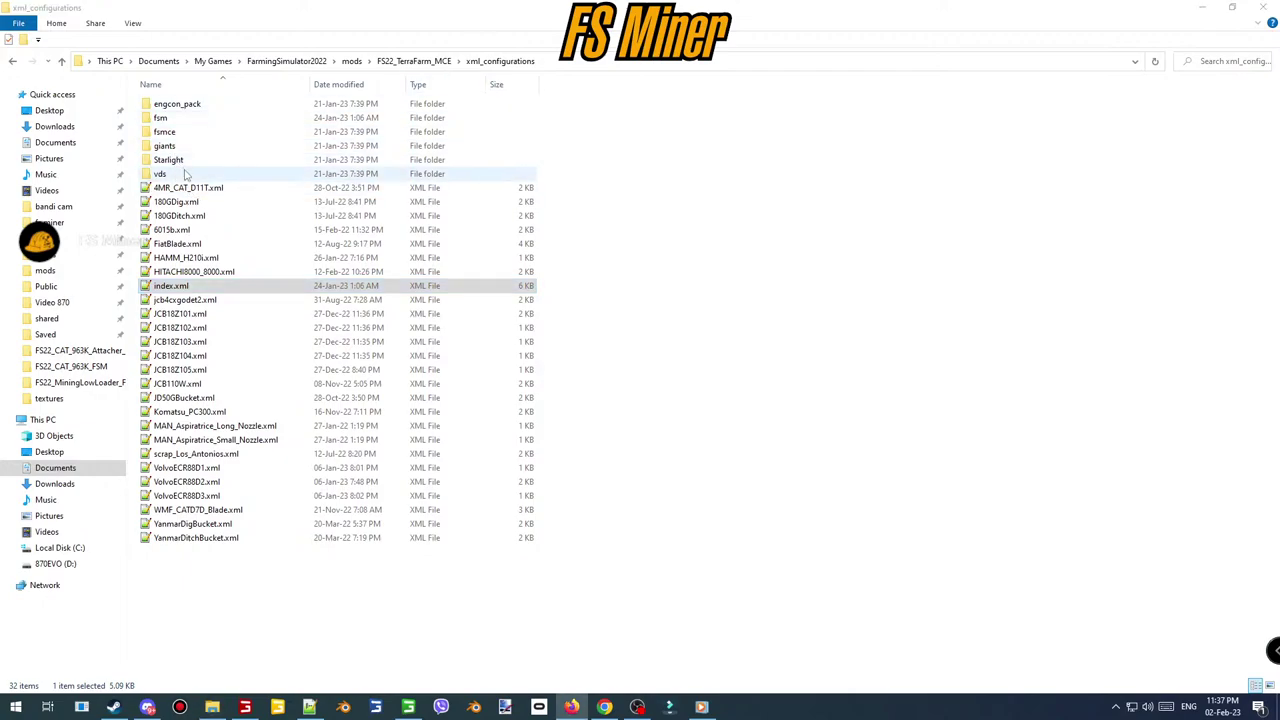
pyautogui.doubleClick(162, 118)
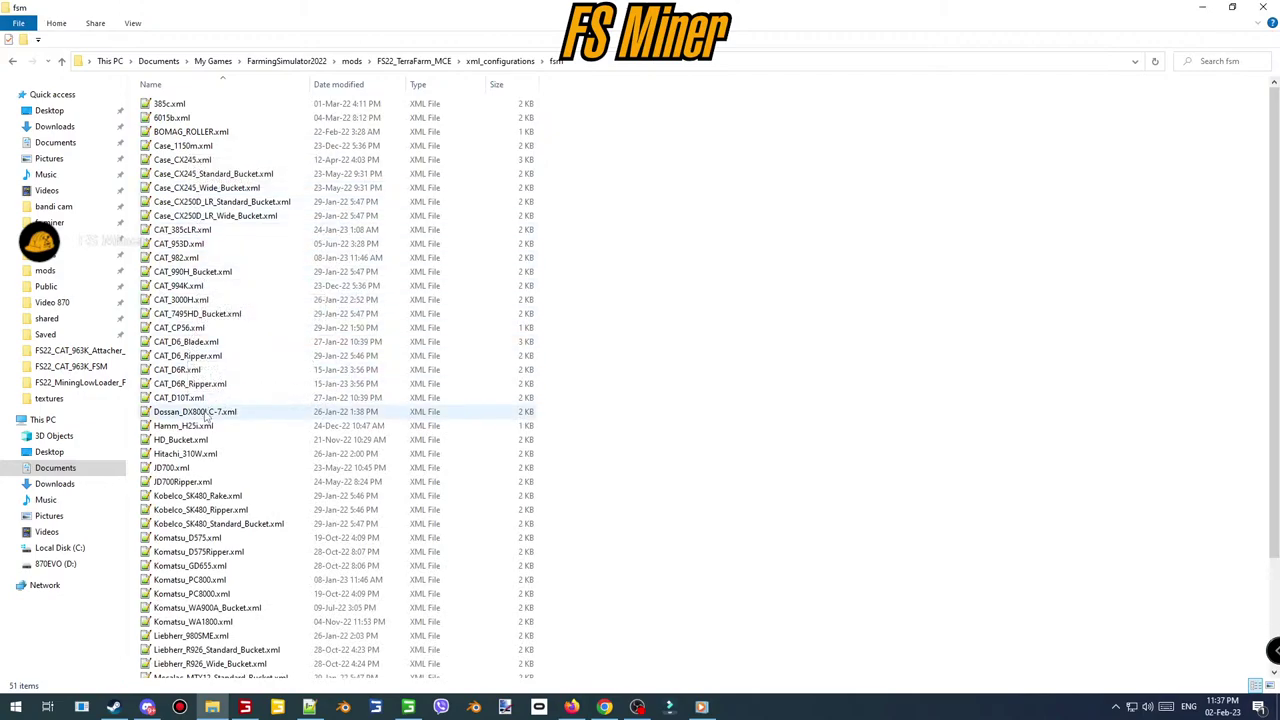
pyautogui.click(190, 246)
pyautogui.hotkey('ctrl', 'c')
pyautogui.hotkey('ctrl', 'v')
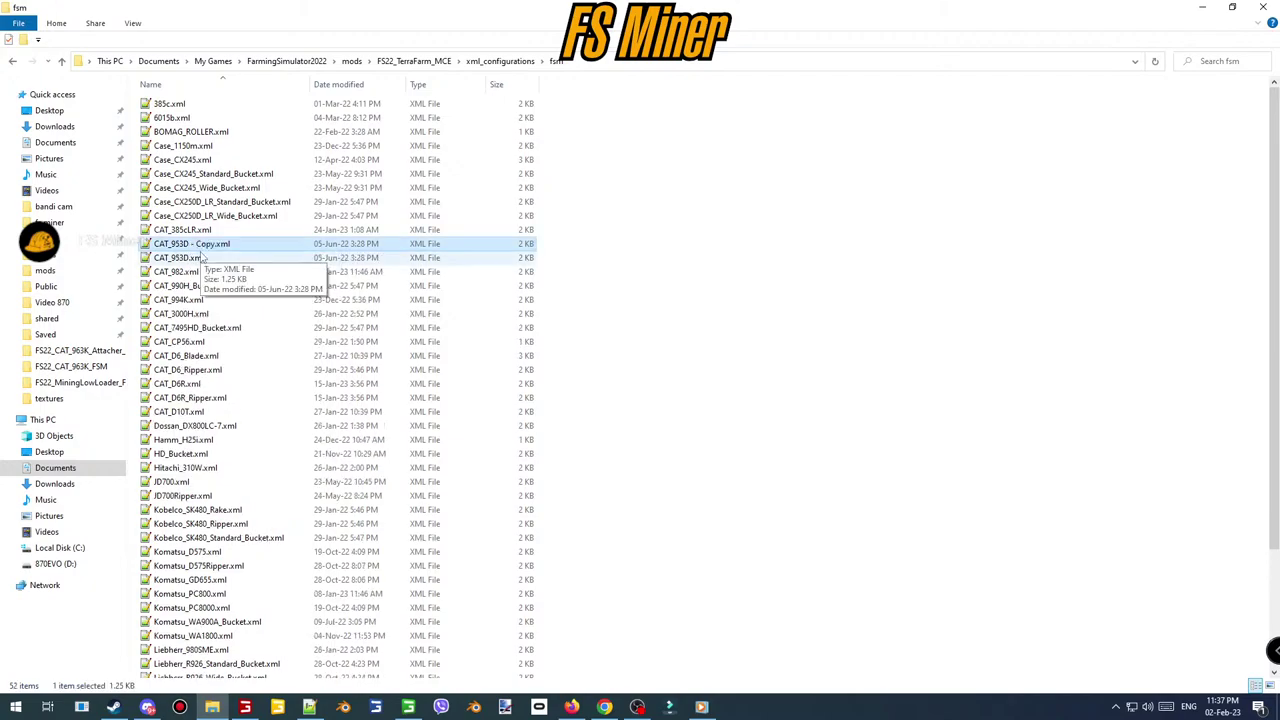
# - Rename the copied CAT_953D file to CAT_963K.xml, taking the name from the new entry in index.xml
pyautogui.click(309, 707)
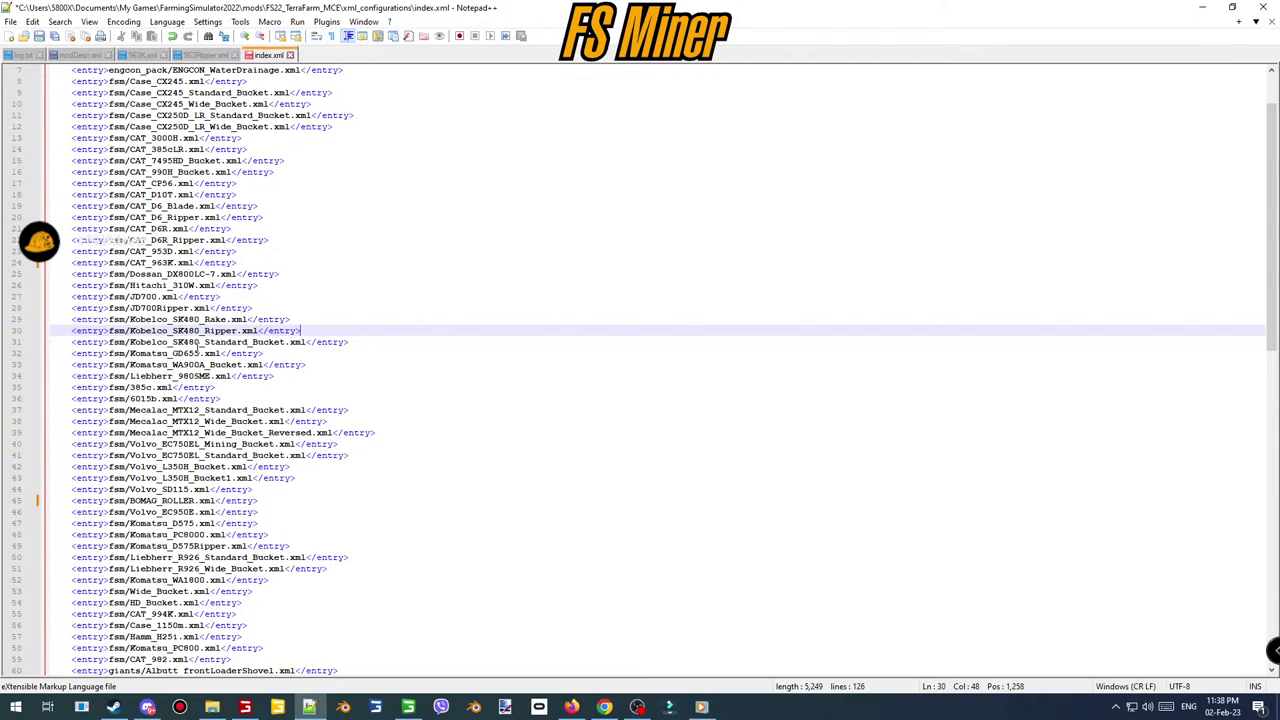
pyautogui.moveTo(194, 262); pyautogui.dragTo(132, 262)
pyautogui.click(169, 264)
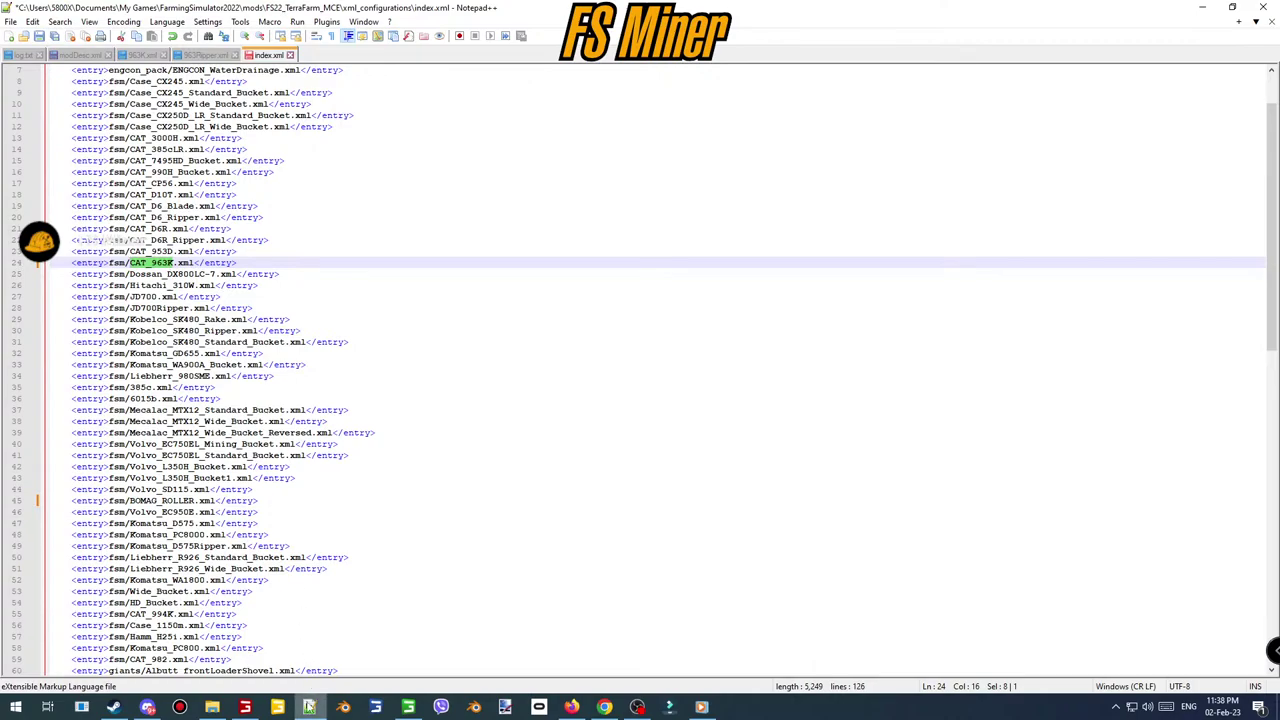
pyautogui.moveTo(309, 702)
pyautogui.click(313, 616)
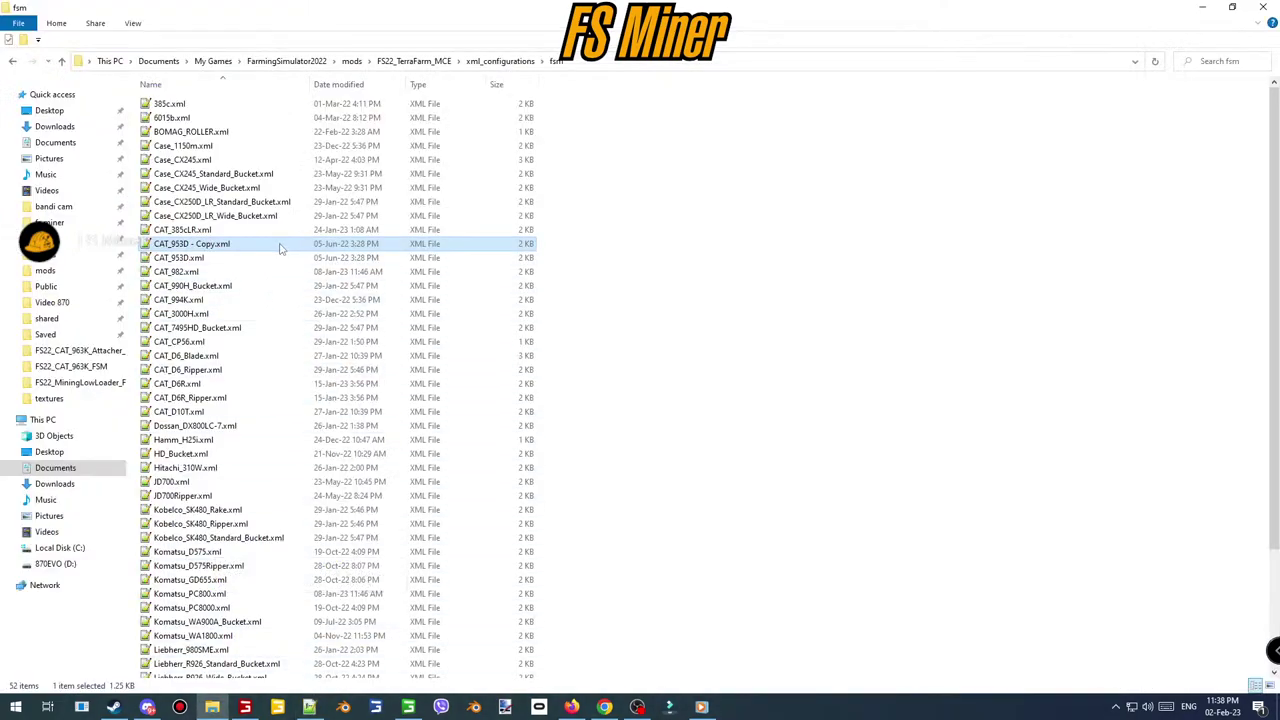
pyautogui.press('F2')
pyautogui.write('CAT_963K')
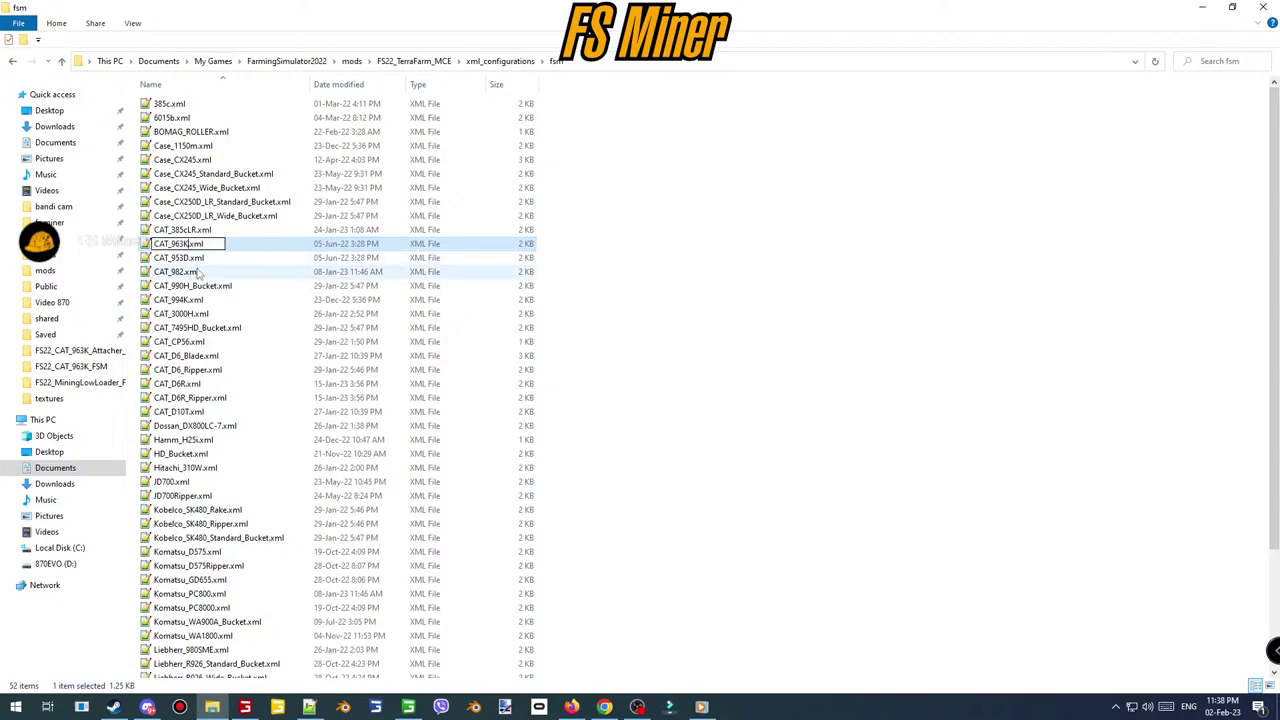
pyautogui.click(651, 287)
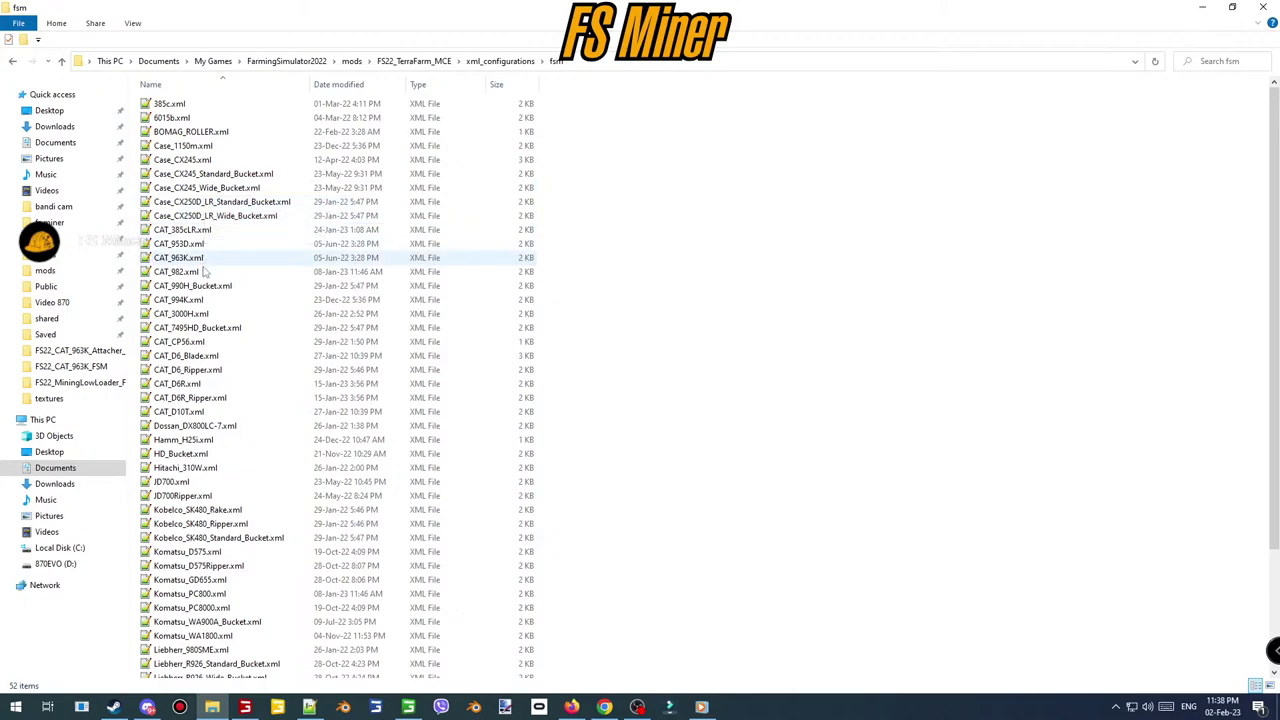
# - Make a copy of CAT_D6_Ripper.xml in the fsm folder
pyautogui.click(206, 372)
pyautogui.hotkey('ctrl', 'c')
pyautogui.hotkey('ctrl', 'v')
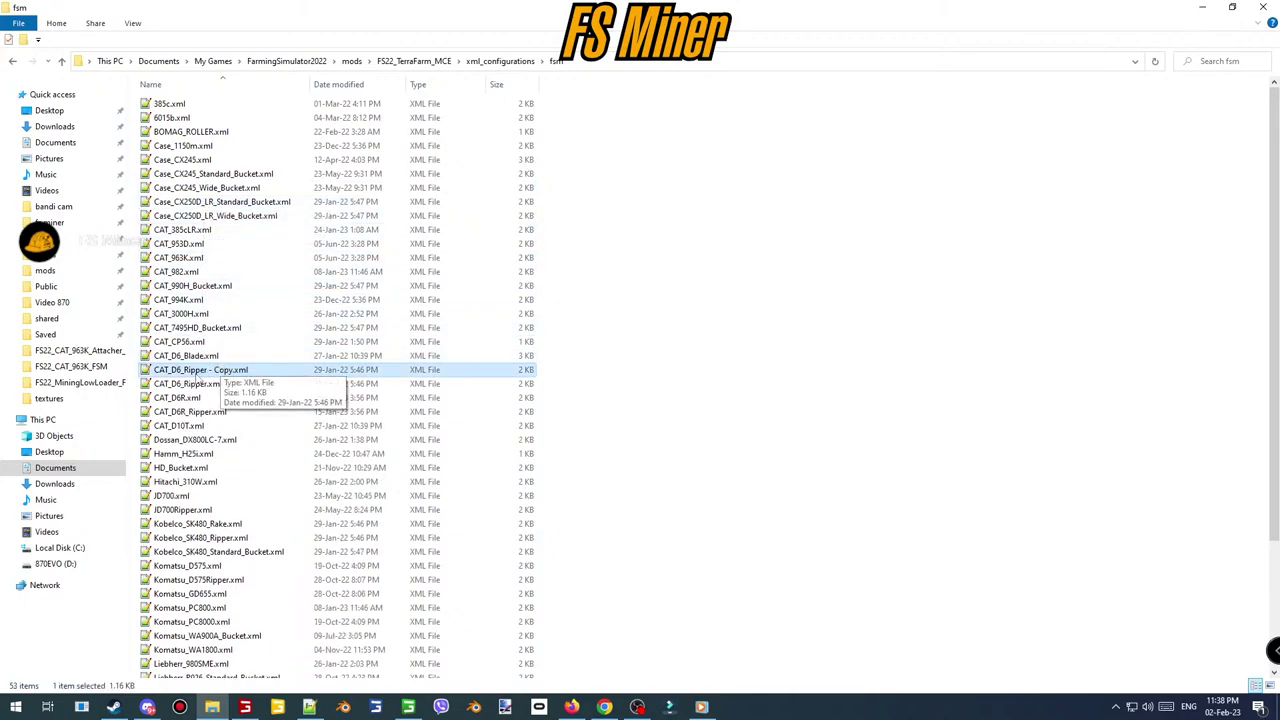
# - Rename the copied CAT_D6_Ripper file to CAT_963K_Ripper.xml
pyautogui.click(196, 372)
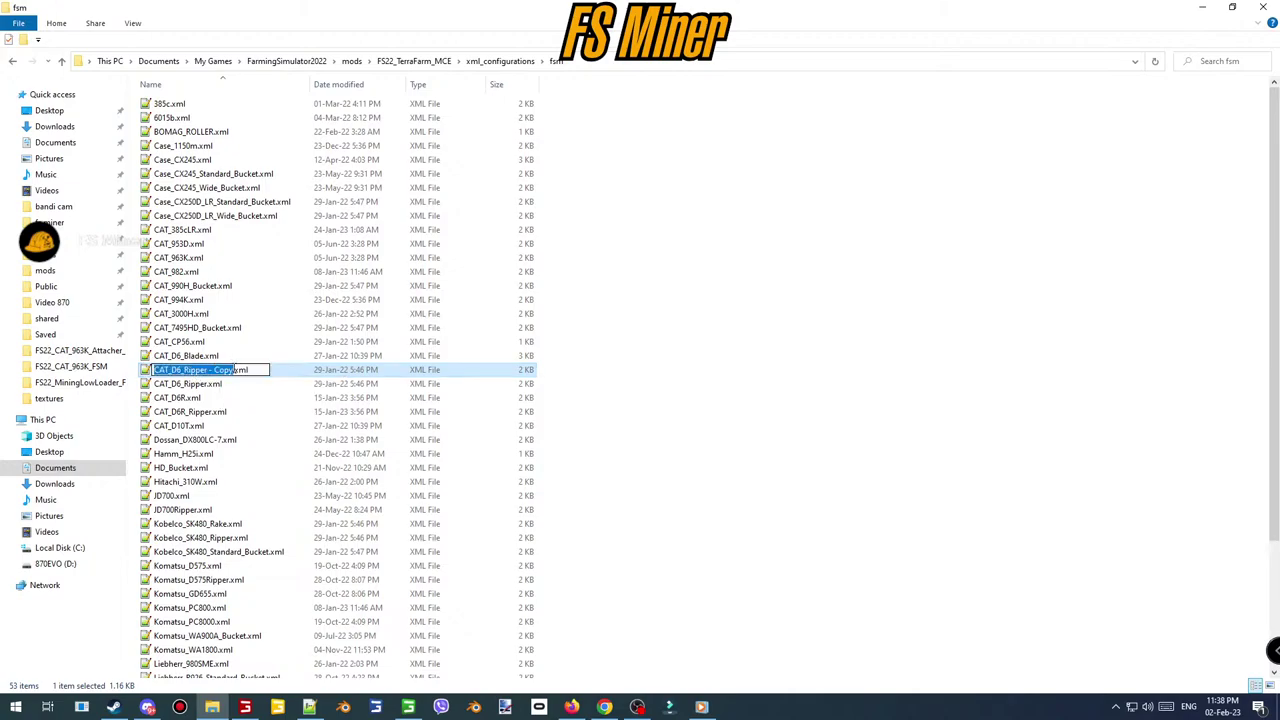
pyautogui.press('Right')
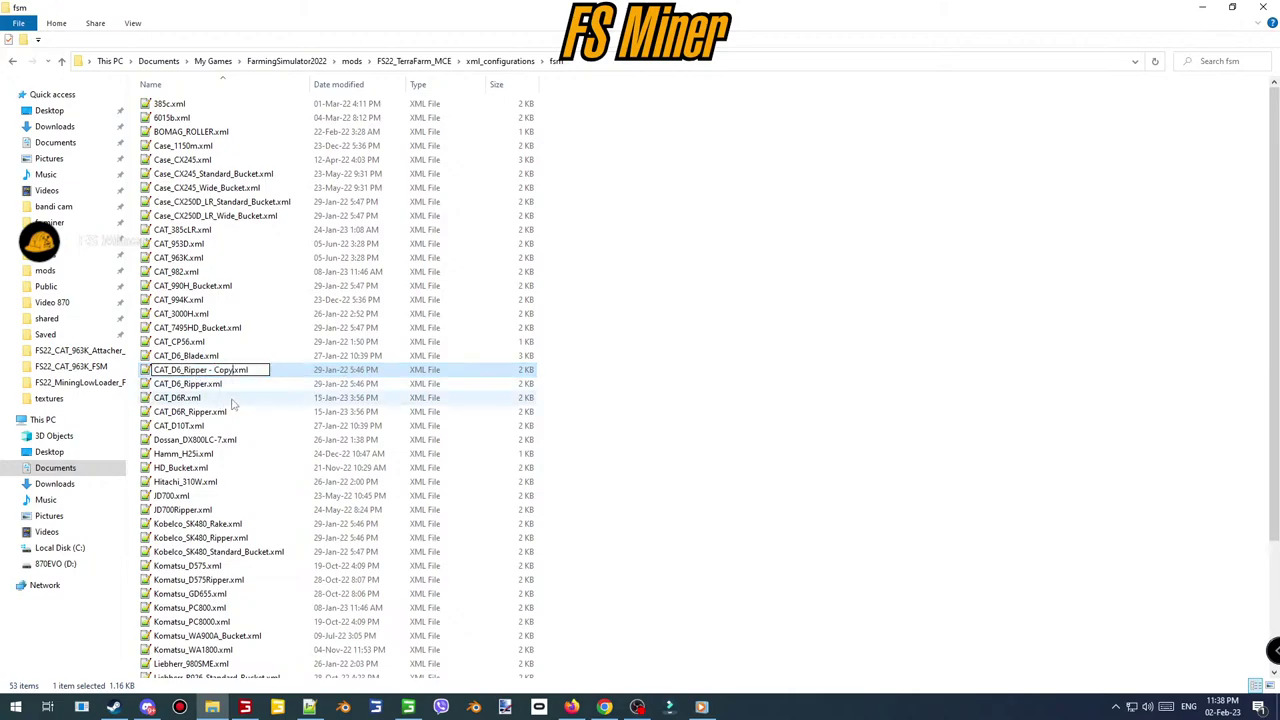
pyautogui.press('BackSpace')
pyautogui.press('BackSpace')
pyautogui.press('BackSpace')
pyautogui.press('BackSpace')
pyautogui.press('BackSpace')
pyautogui.press('BackSpace')
pyautogui.press('BackSpace')
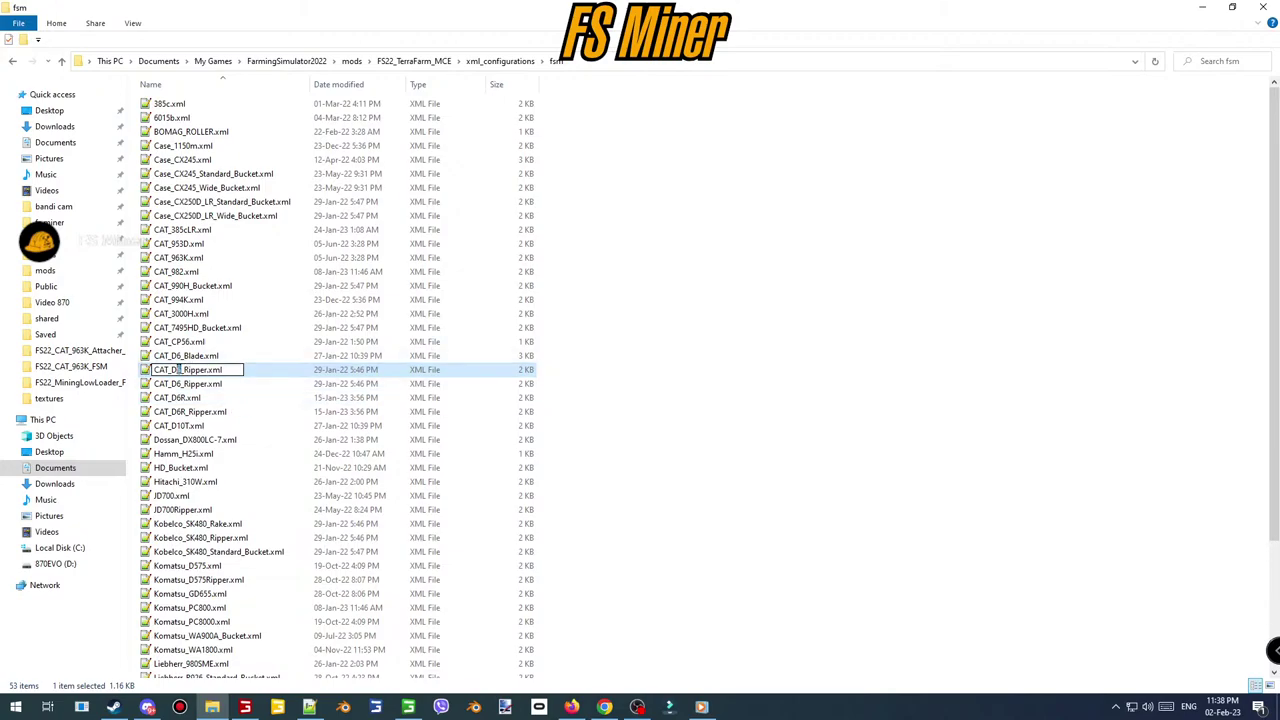
pyautogui.moveTo(172, 370); pyautogui.dragTo(181, 370)
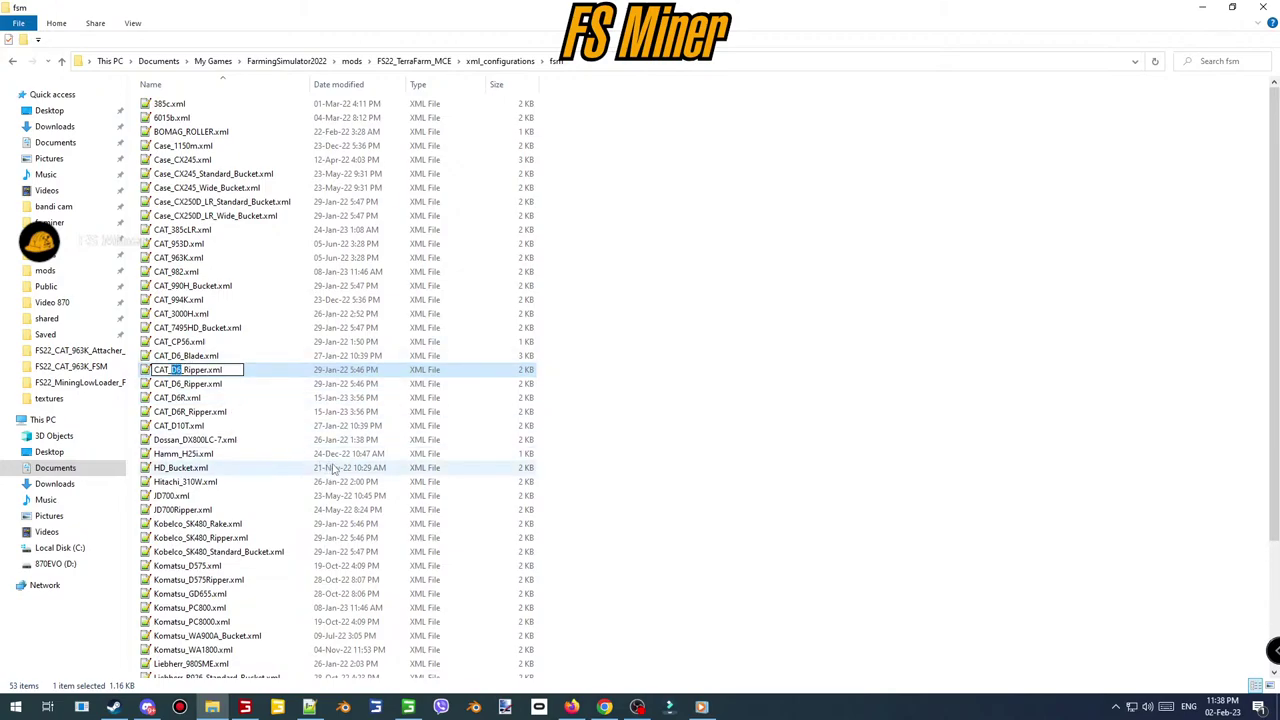
pyautogui.write('963K')
pyautogui.click(679, 392)
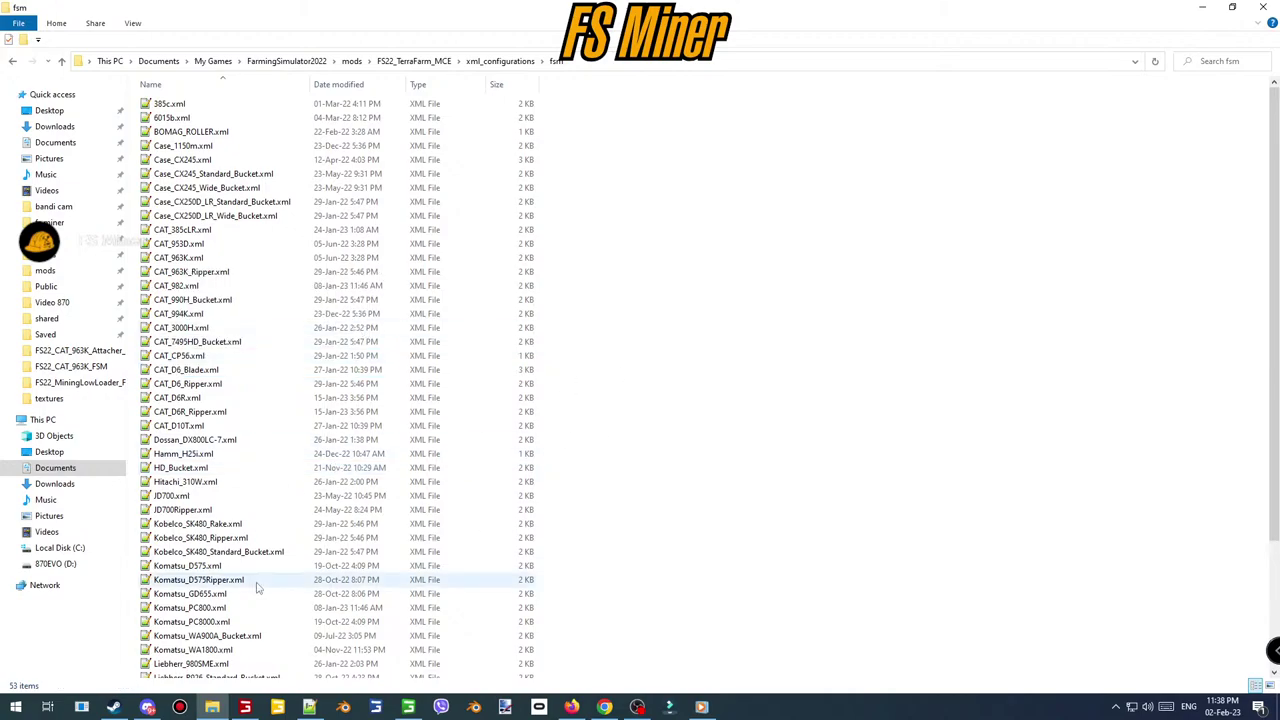
# - Duplicate the CAT_963K.xml entry in index.xml in Notepad++, change the copy to CAT_963K_Ripper.xml, and save the file
pyautogui.click(191, 273)
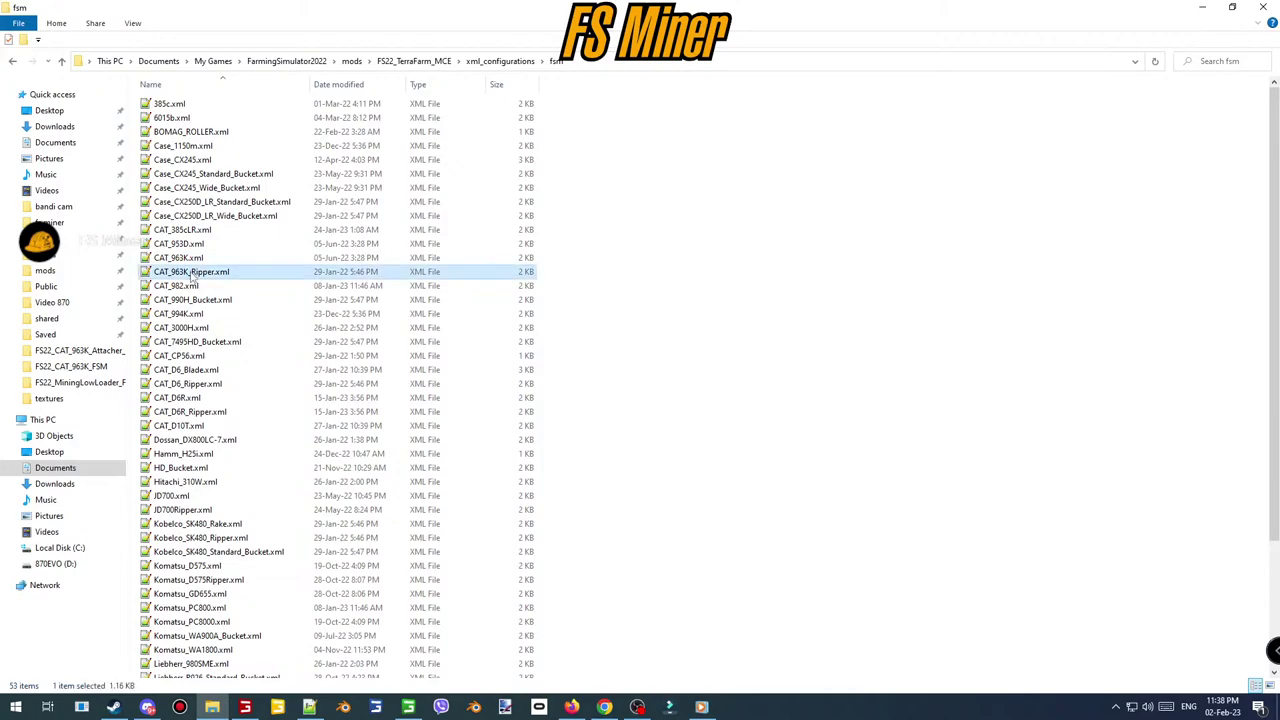
pyautogui.click(190, 272)
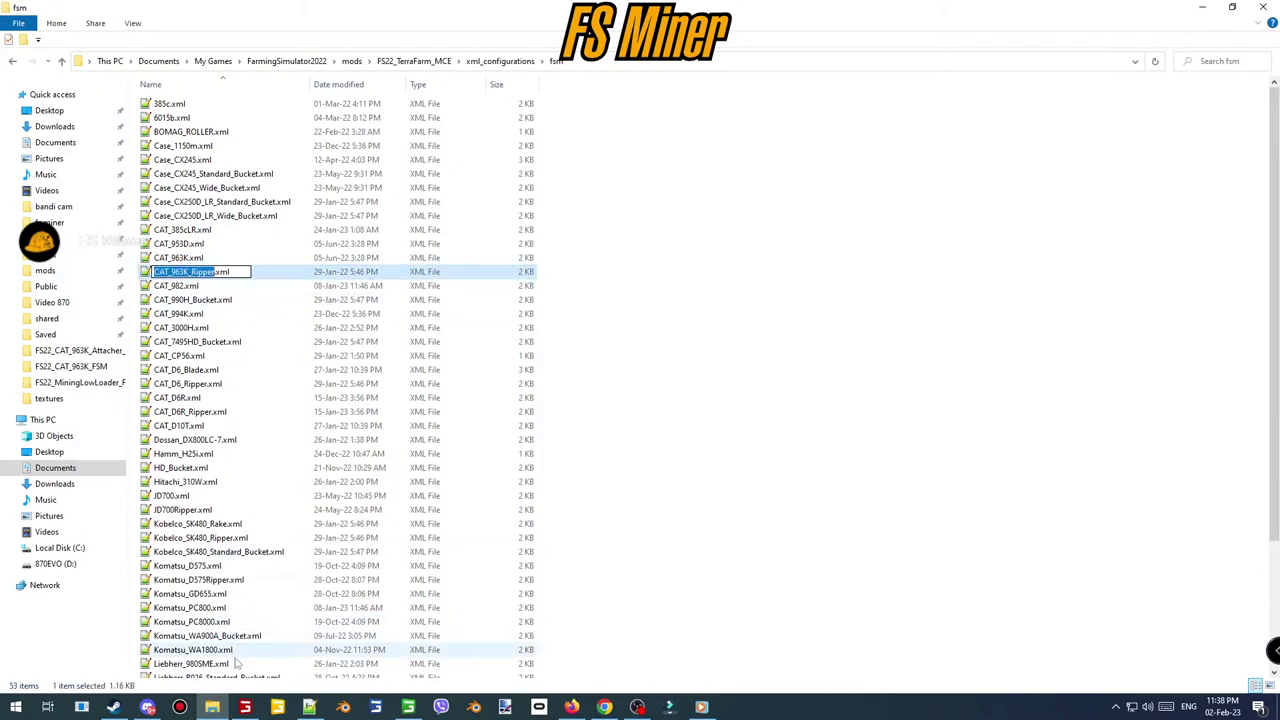
pyautogui.moveTo(253, 703)
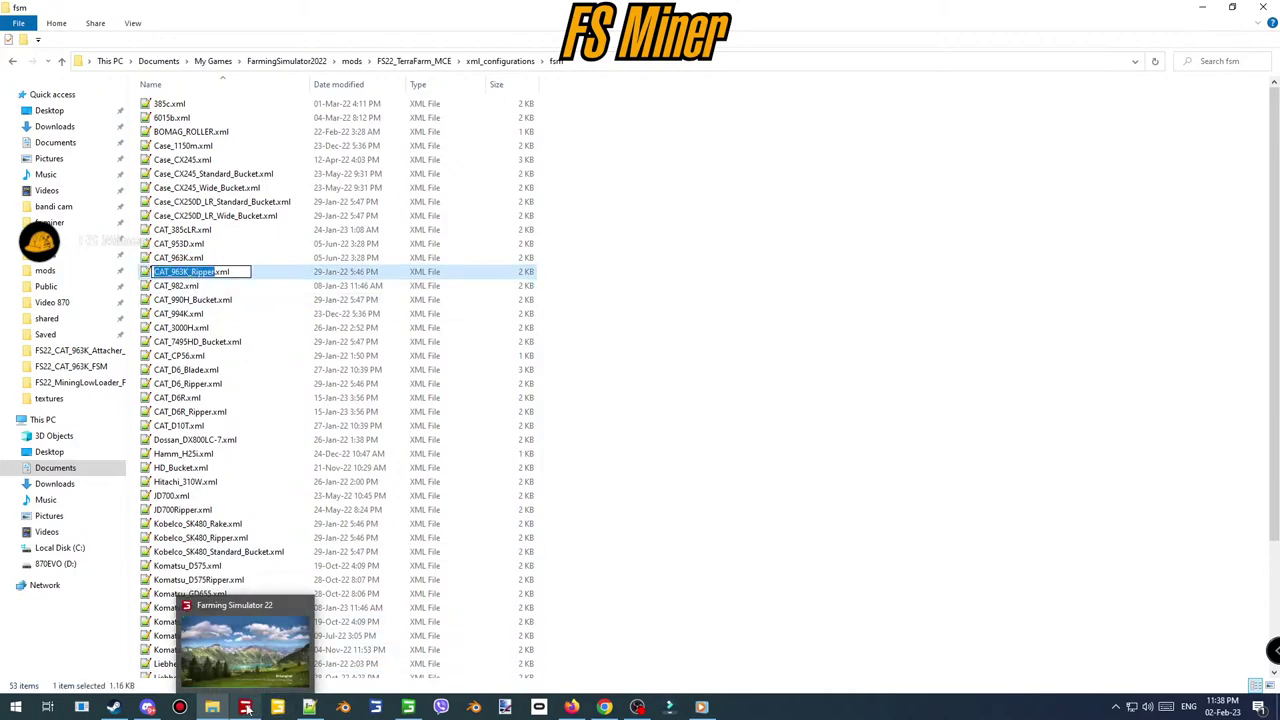
pyautogui.click(309, 706)
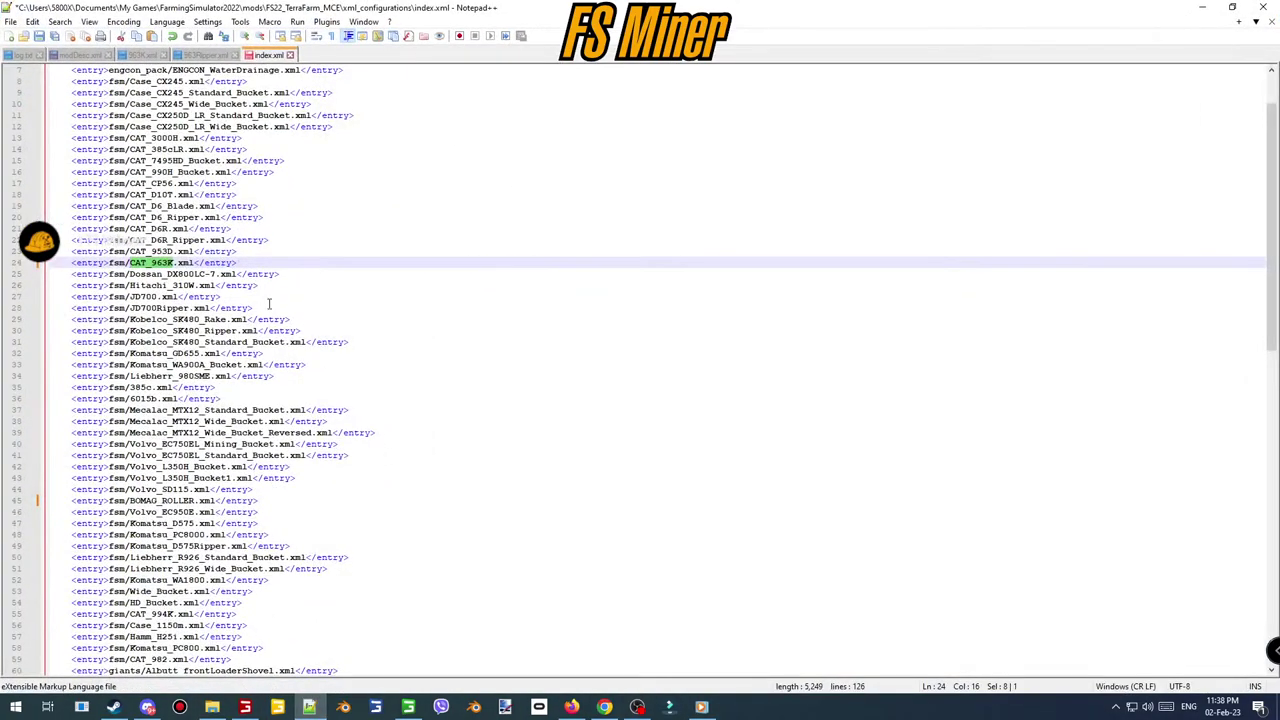
pyautogui.moveTo(265, 262); pyautogui.dragTo(264, 251)
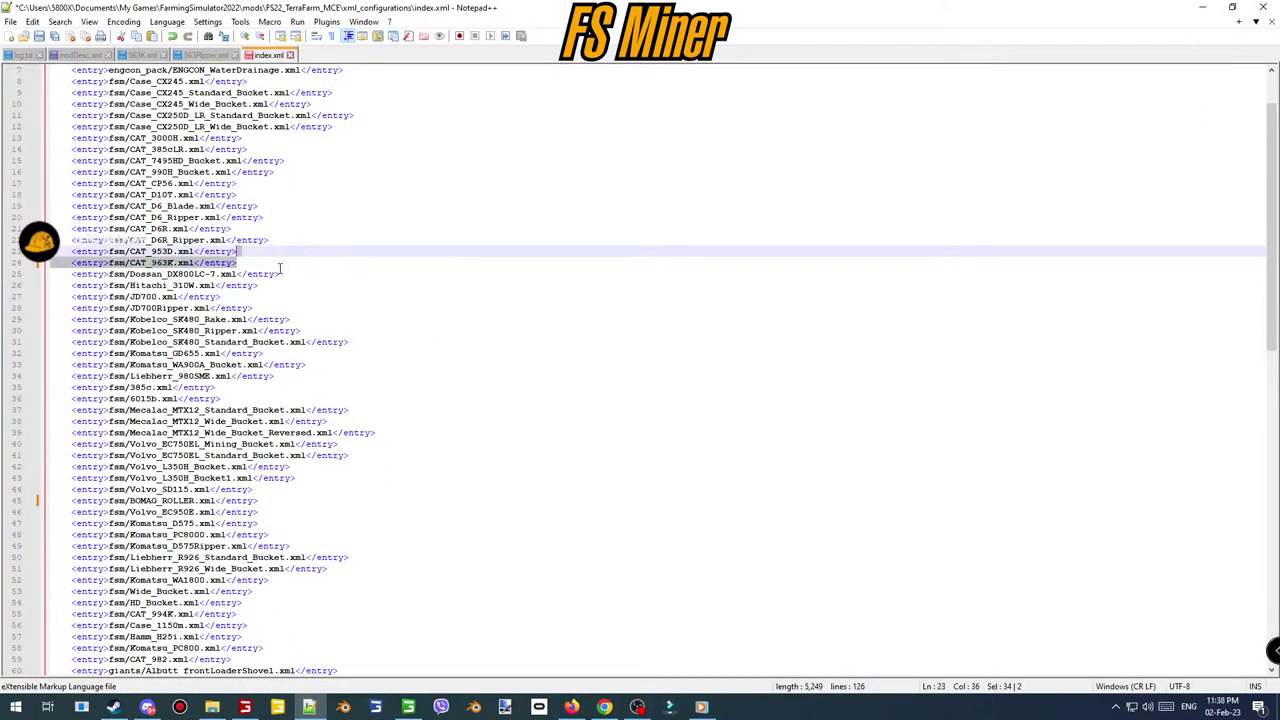
pyautogui.hotkey('ctrl', 'd')
pyautogui.click(176, 273)
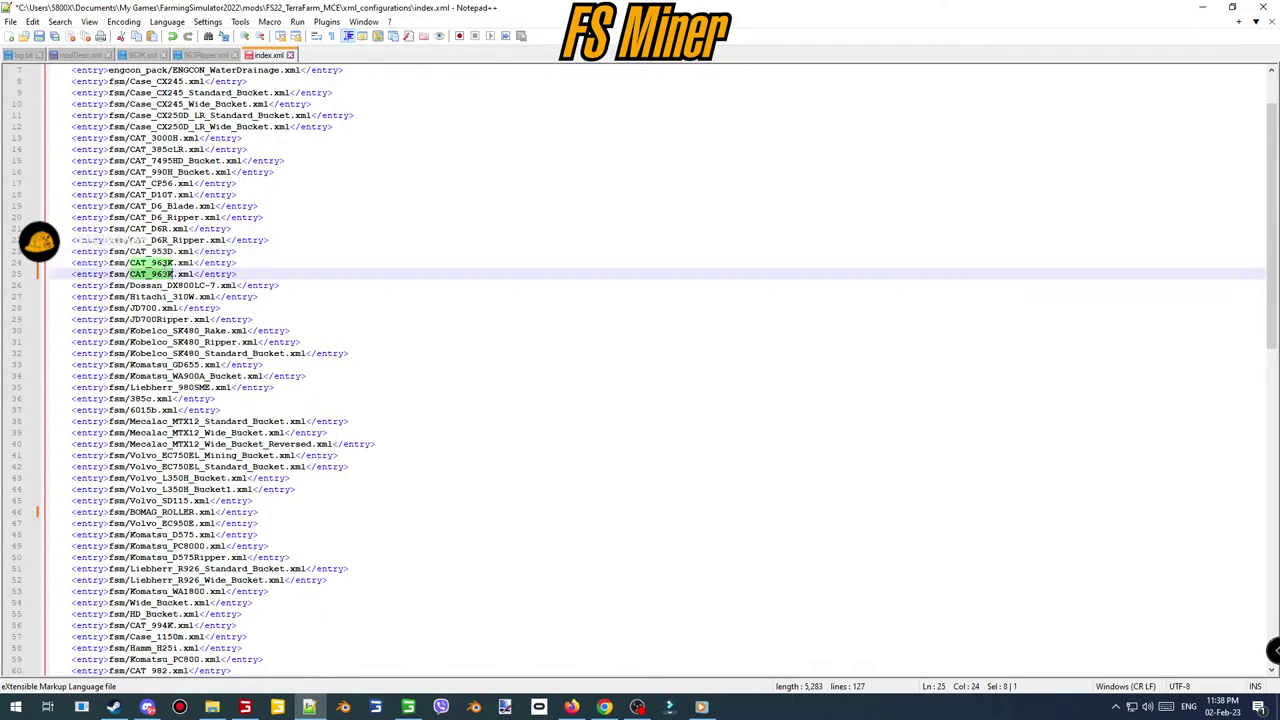
pyautogui.write('_Ripper')
pyautogui.hotkey('ctrl', 's')
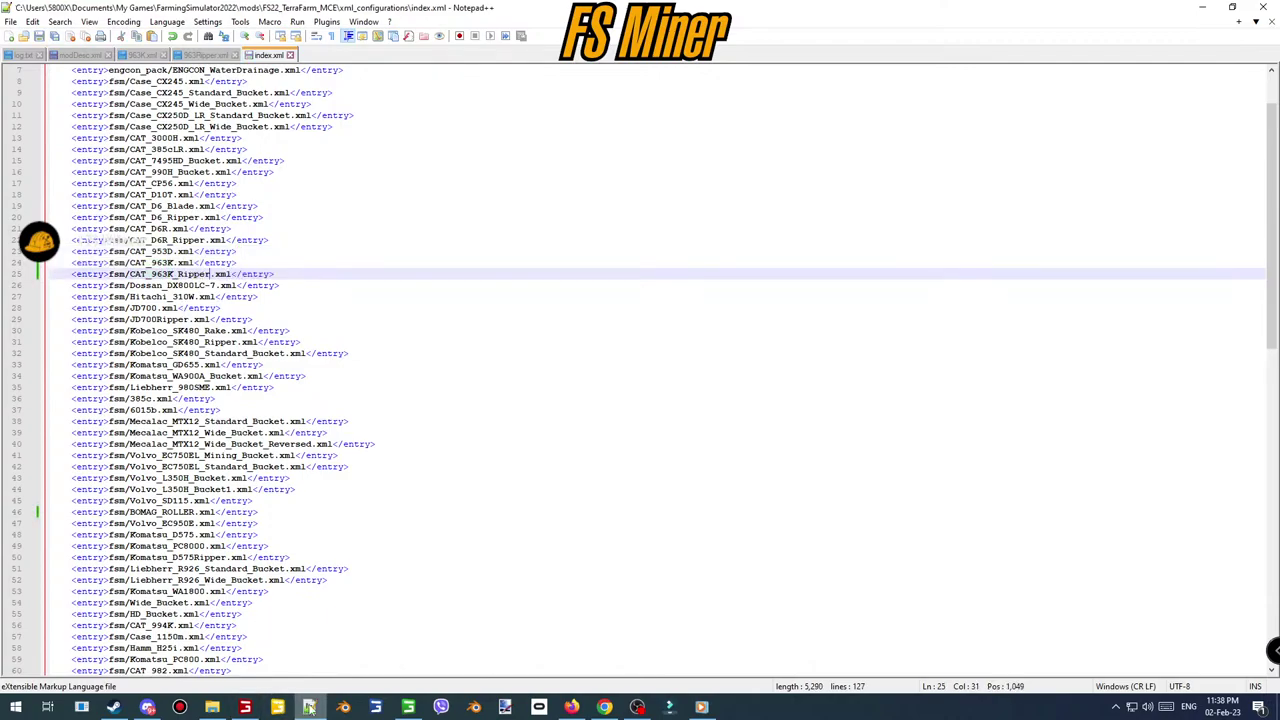
# - Open CAT_963K.xml and CAT_963K_Ripper.xml from the fsm folder for editing in Notepad++
pyautogui.click(309, 708)
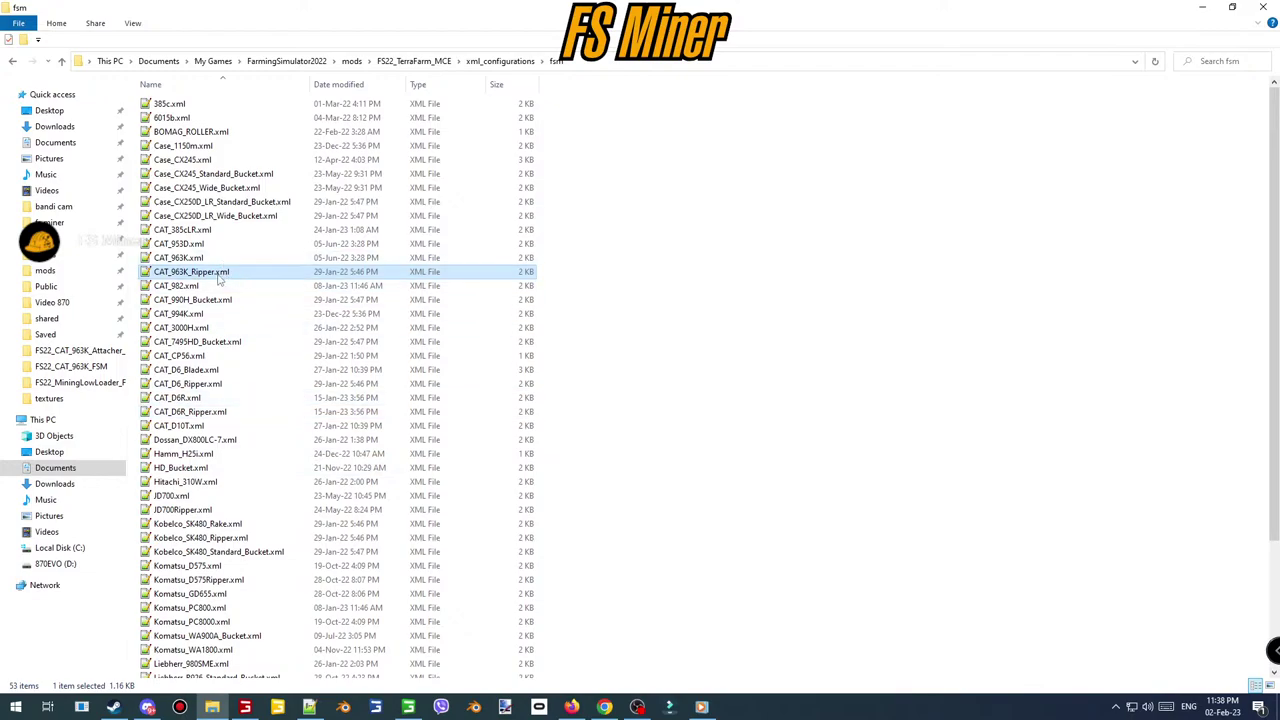
pyautogui.click(185, 258)
pyautogui.doubleClick(185, 258)
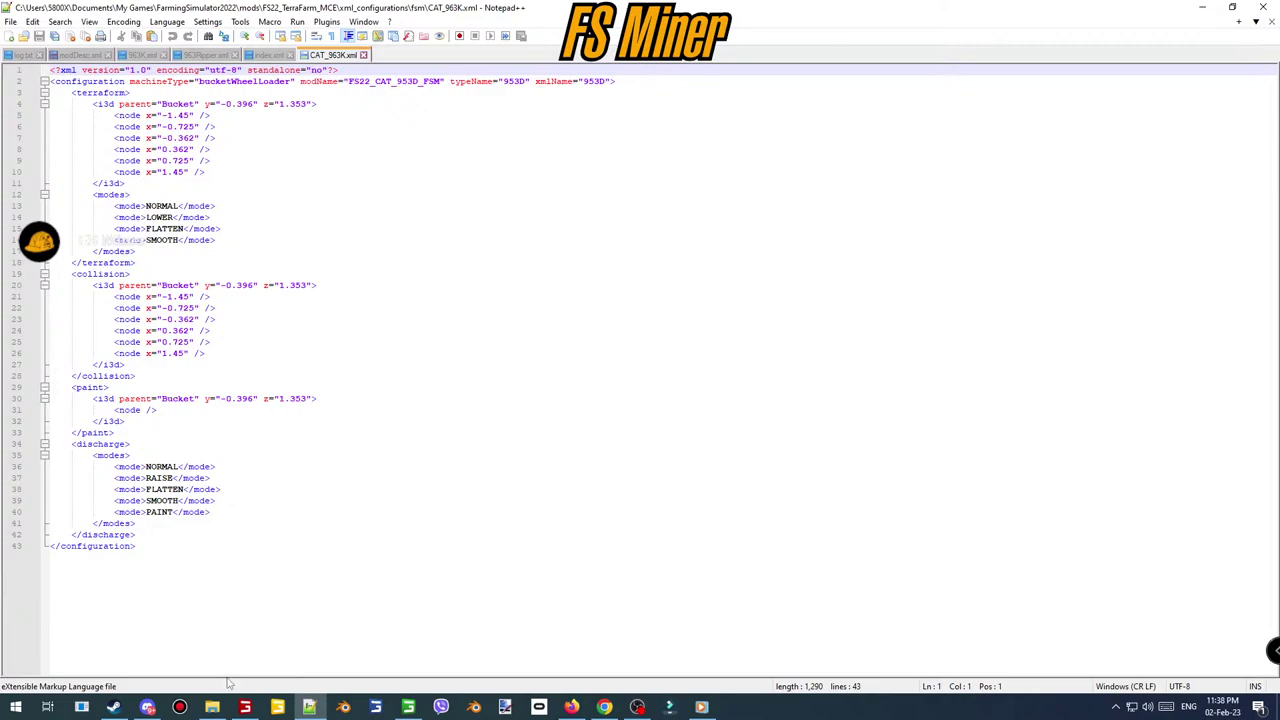
pyautogui.click(212, 708)
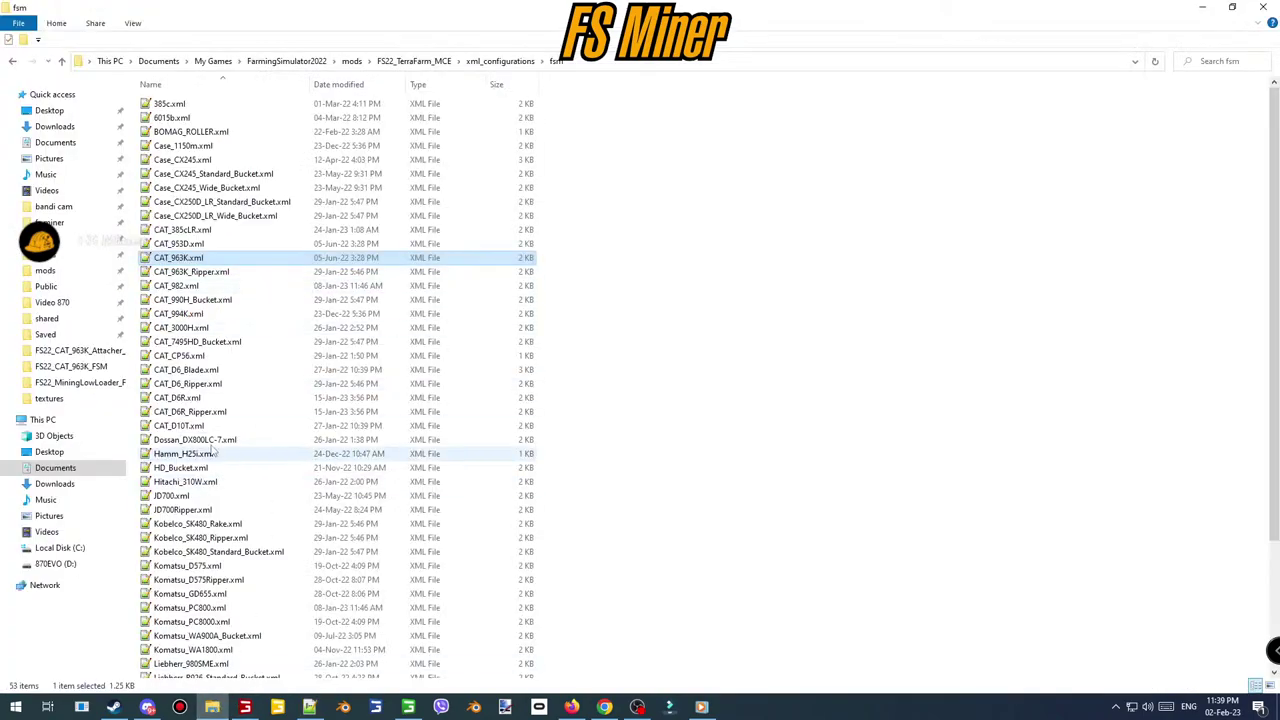
pyautogui.click(210, 273)
pyautogui.doubleClick(190, 272)
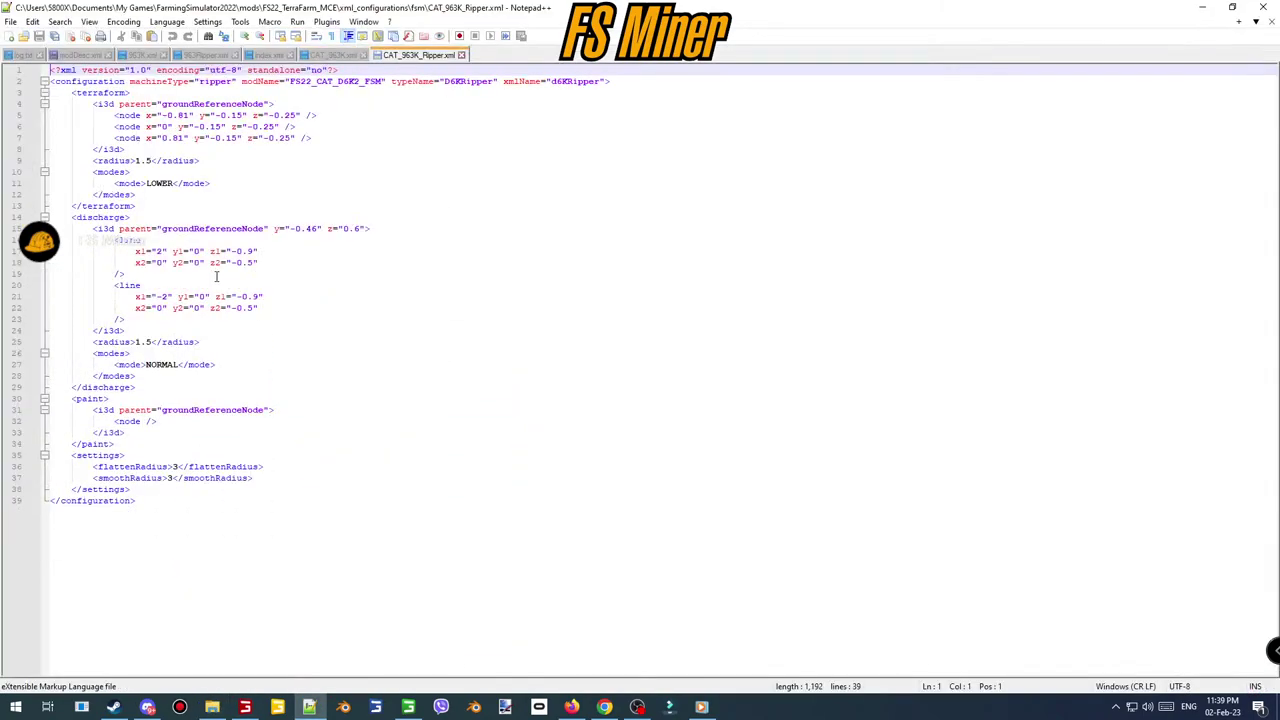
# - View the contents of the FS22_CAT_963K_FSM mod folder in File Explorer and return to the mods folder
pyautogui.click(212, 708)
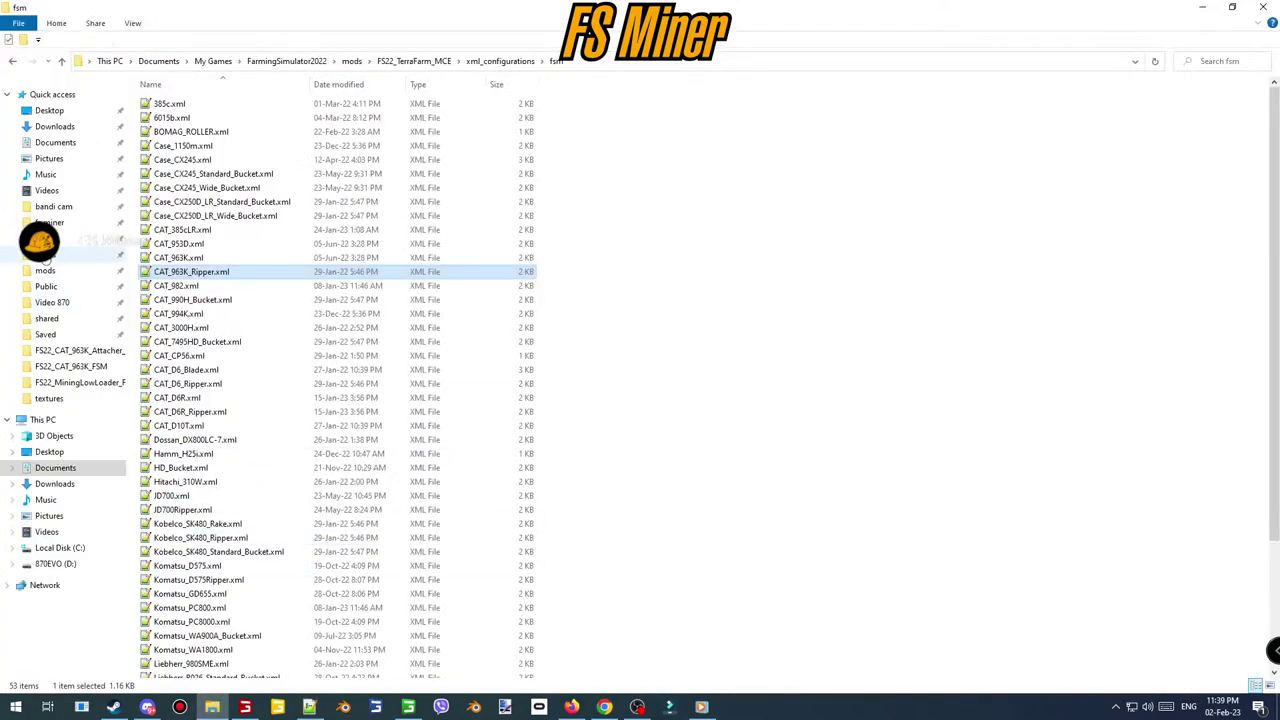
pyautogui.click(47, 270)
pyautogui.doubleClick(200, 120)
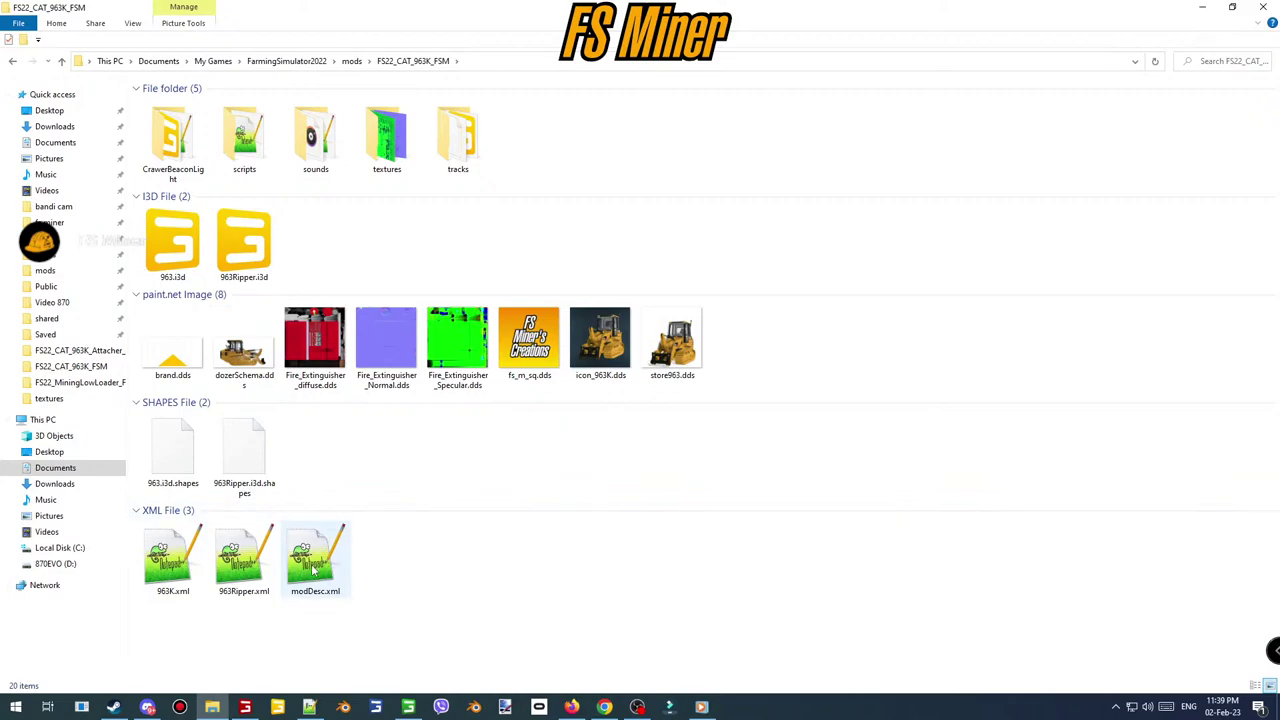
pyautogui.hotkey('alt', 'Left')
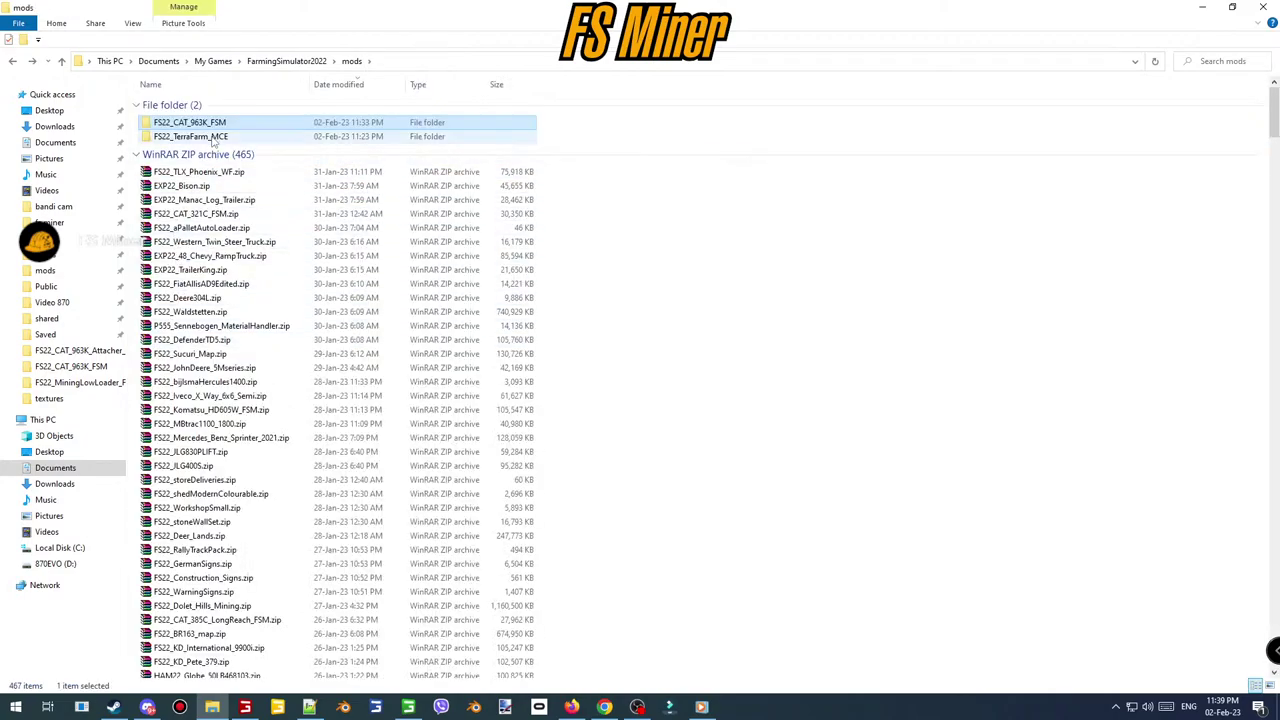
# - In Notepad++, set modName to FS22_CAT_963K_FSM in both CAT_963K_Ripper.xml and CAT_963K.xml
pyautogui.click(622, 357)
pyautogui.click(310, 707)
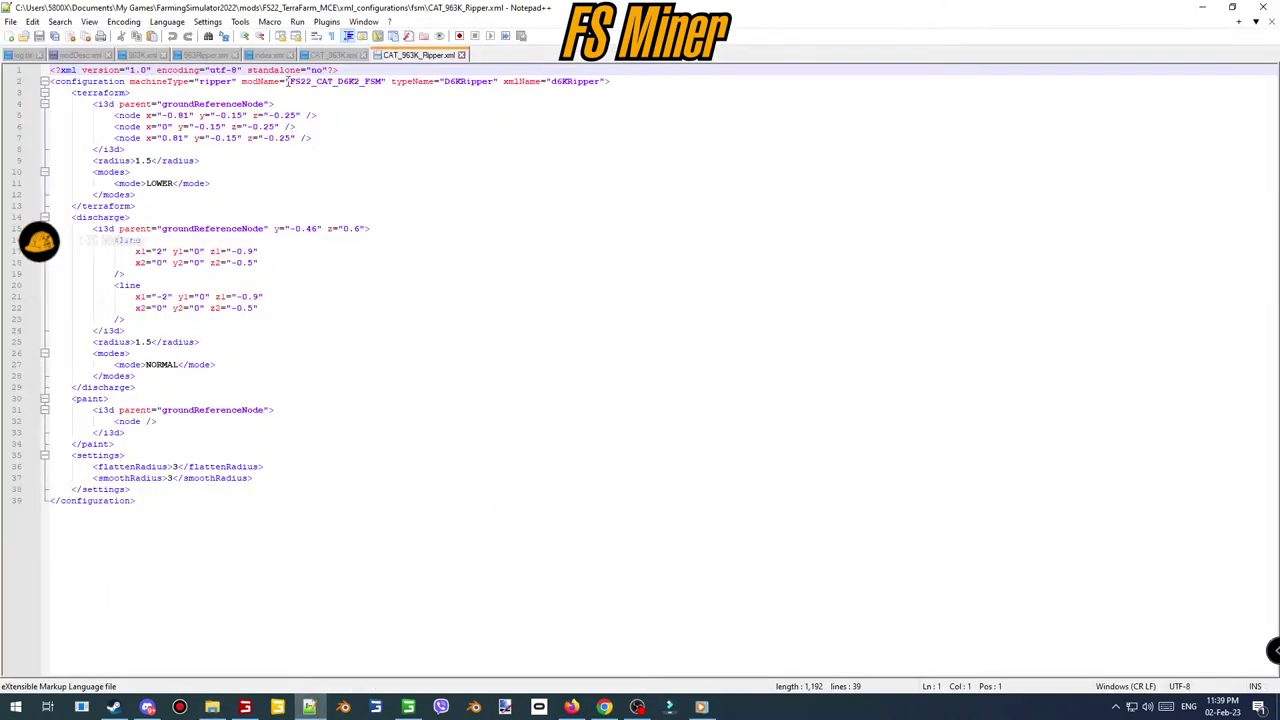
pyautogui.doubleClick(352, 81)
pyautogui.write('FS22_CAT_963K_FSM')
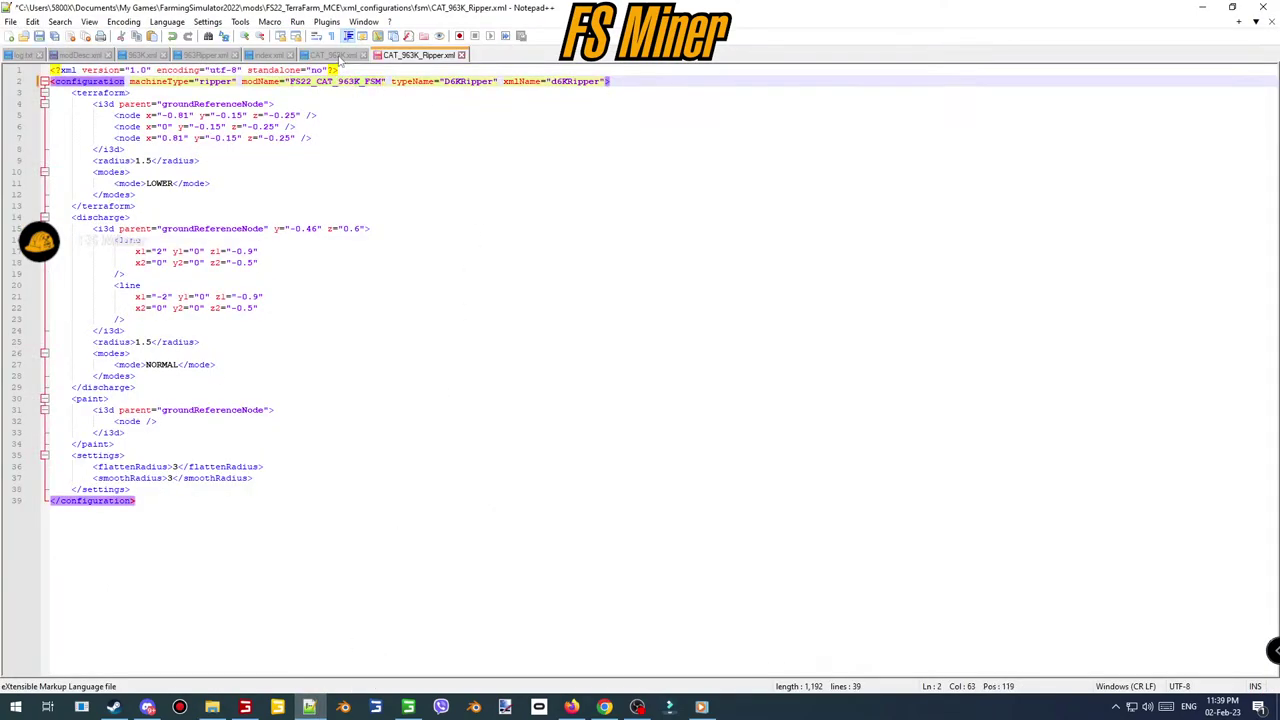
pyautogui.click(336, 56)
pyautogui.doubleClick(380, 81)
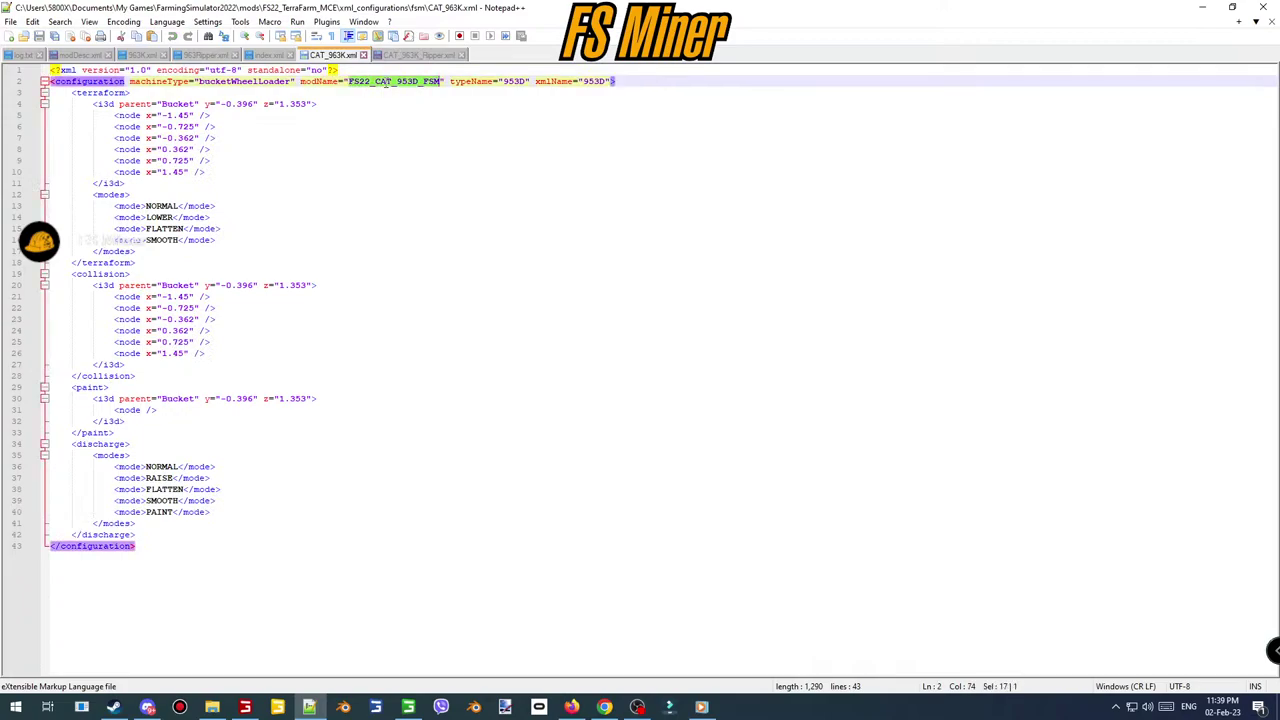
pyautogui.write('FS22_CAT_963K_FSM')
pyautogui.click(418, 55)
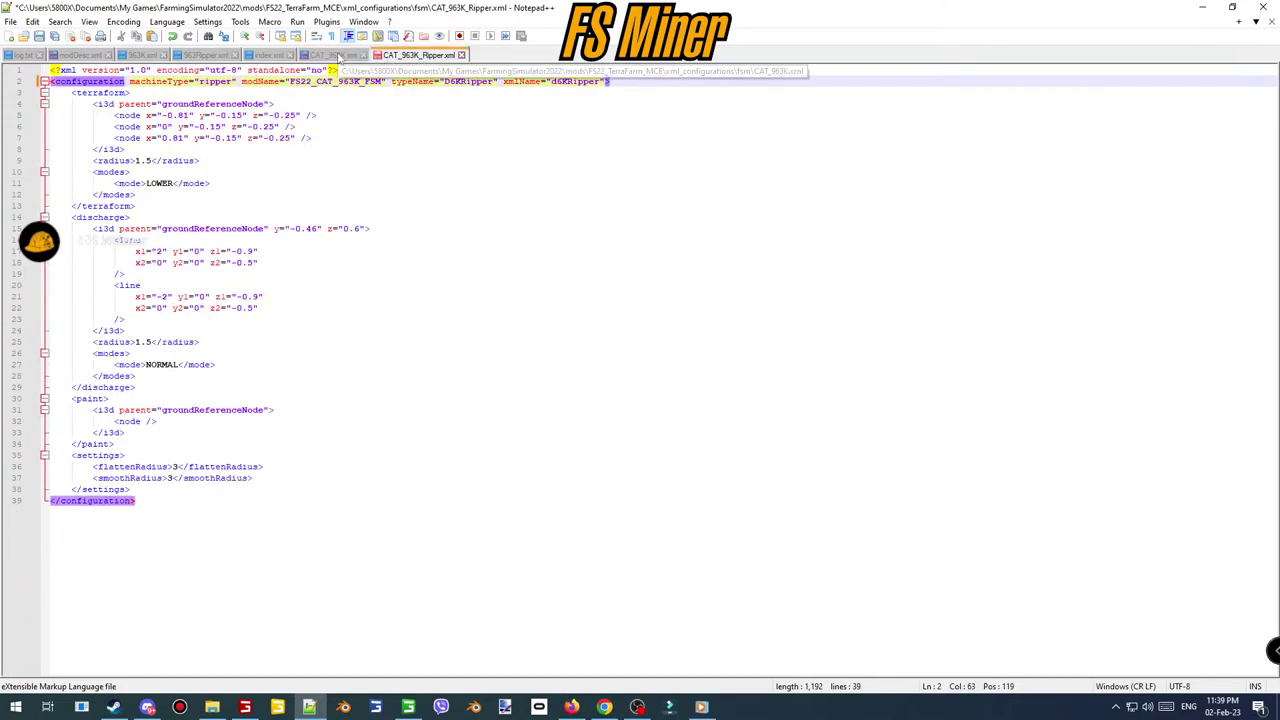
pyautogui.click(334, 55)
# - From the FS22_CAT_963K_FSM mod folder, open 963.i3d in GIANTS Editor 9.0.3 and modDesc.xml in Notepad++
pyautogui.click(212, 707)
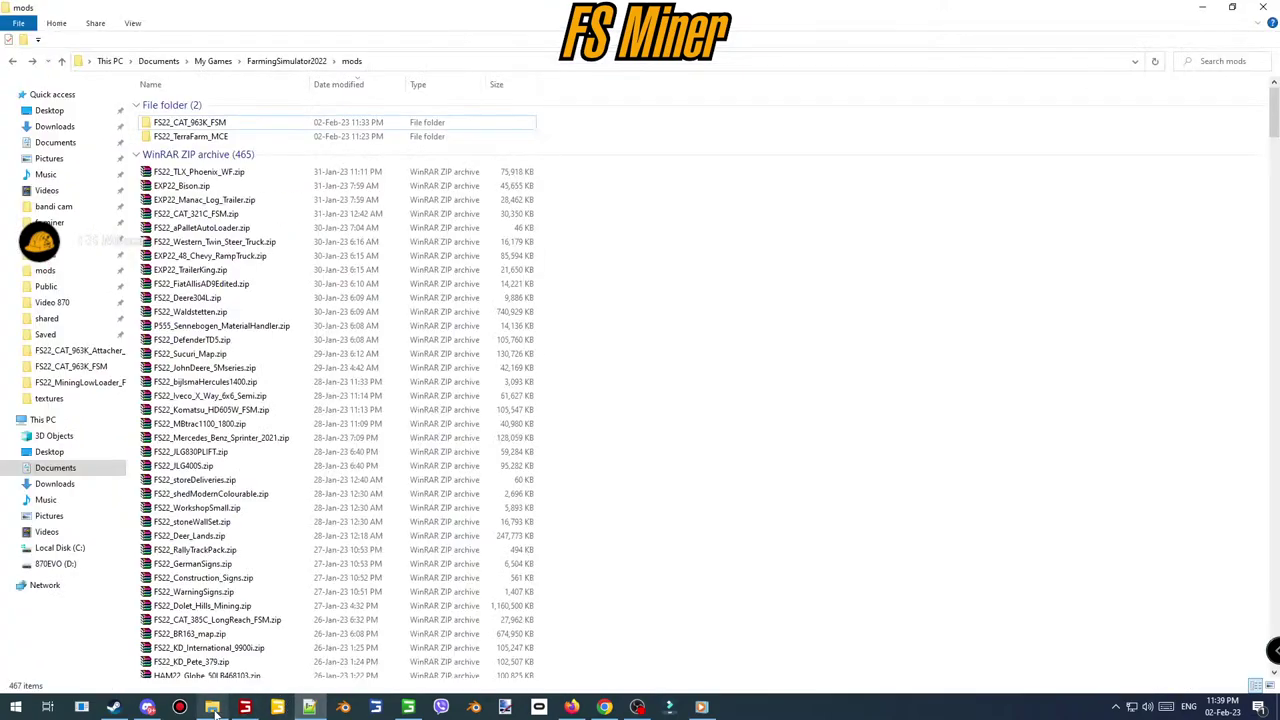
pyautogui.doubleClick(200, 122)
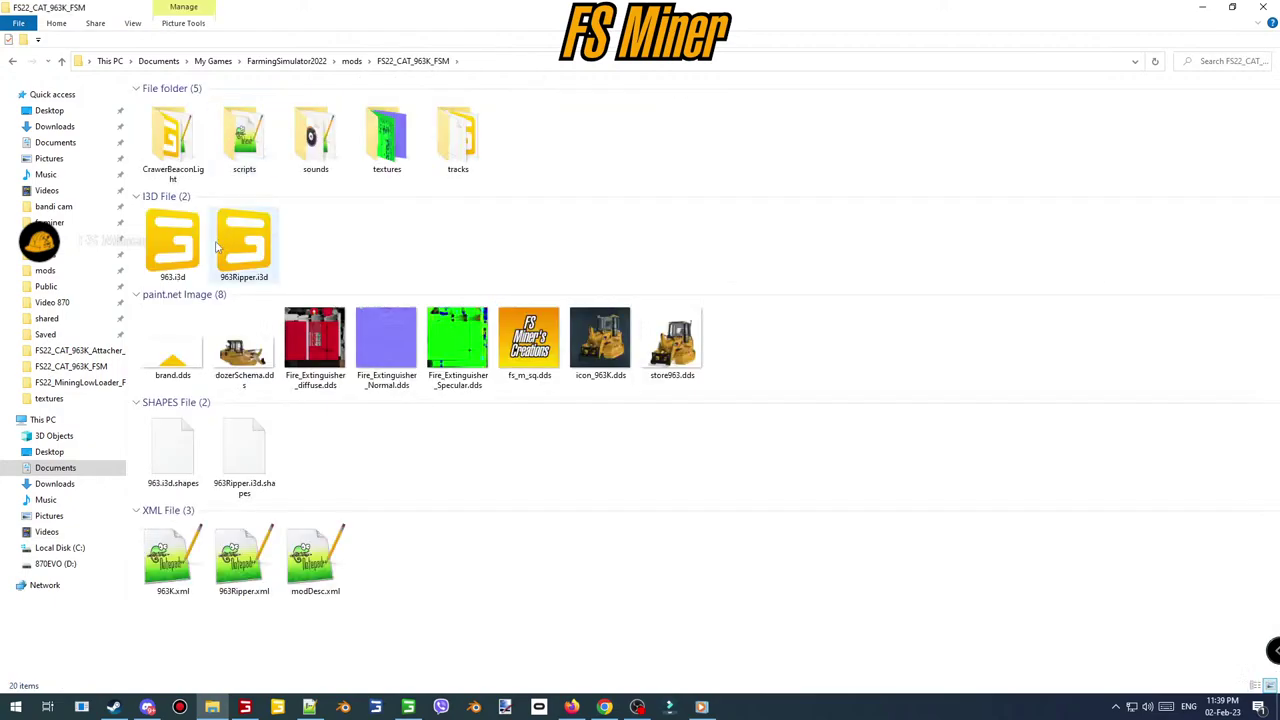
pyautogui.click(172, 240)
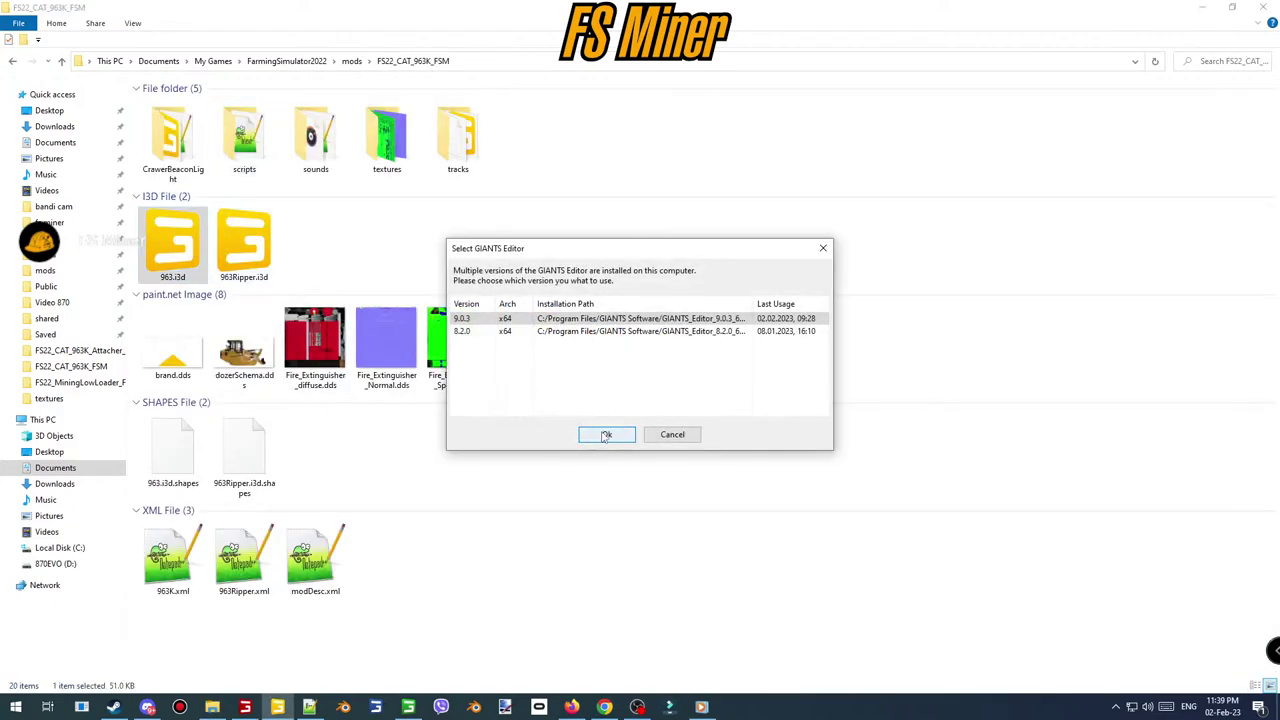
pyautogui.click(606, 434)
pyautogui.doubleClick(313, 565)
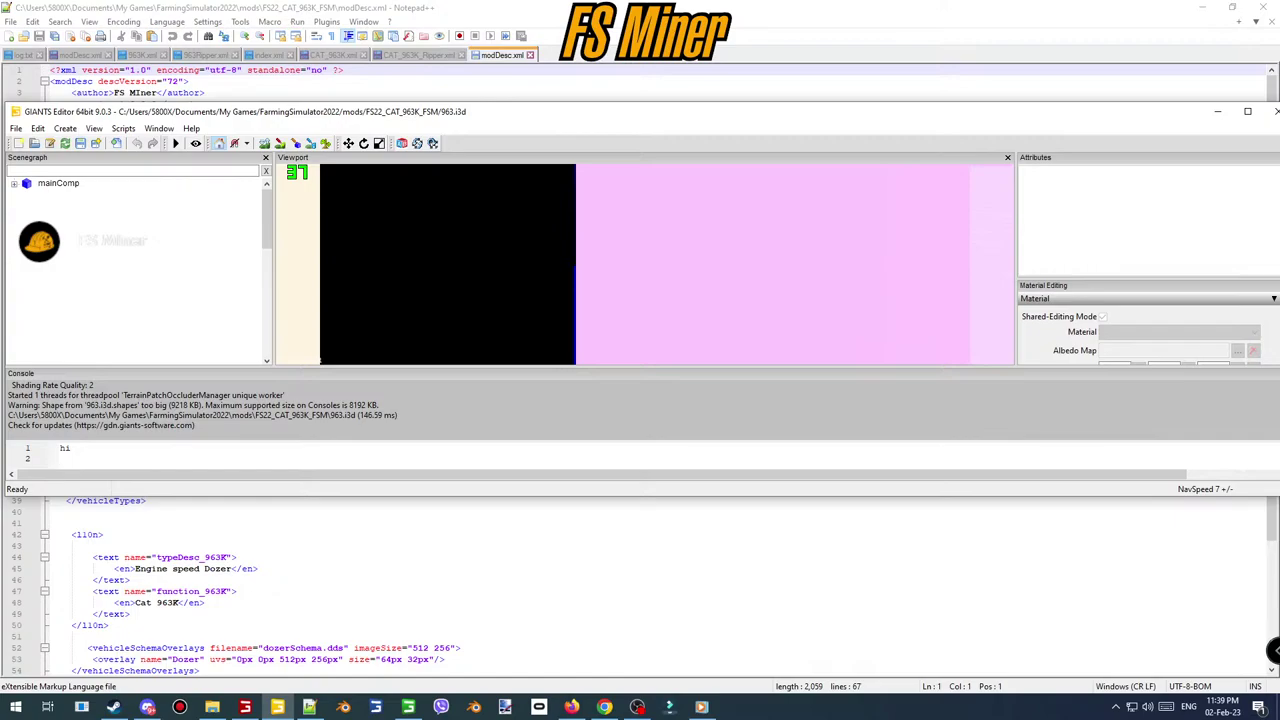
pyautogui.click(1247, 111)
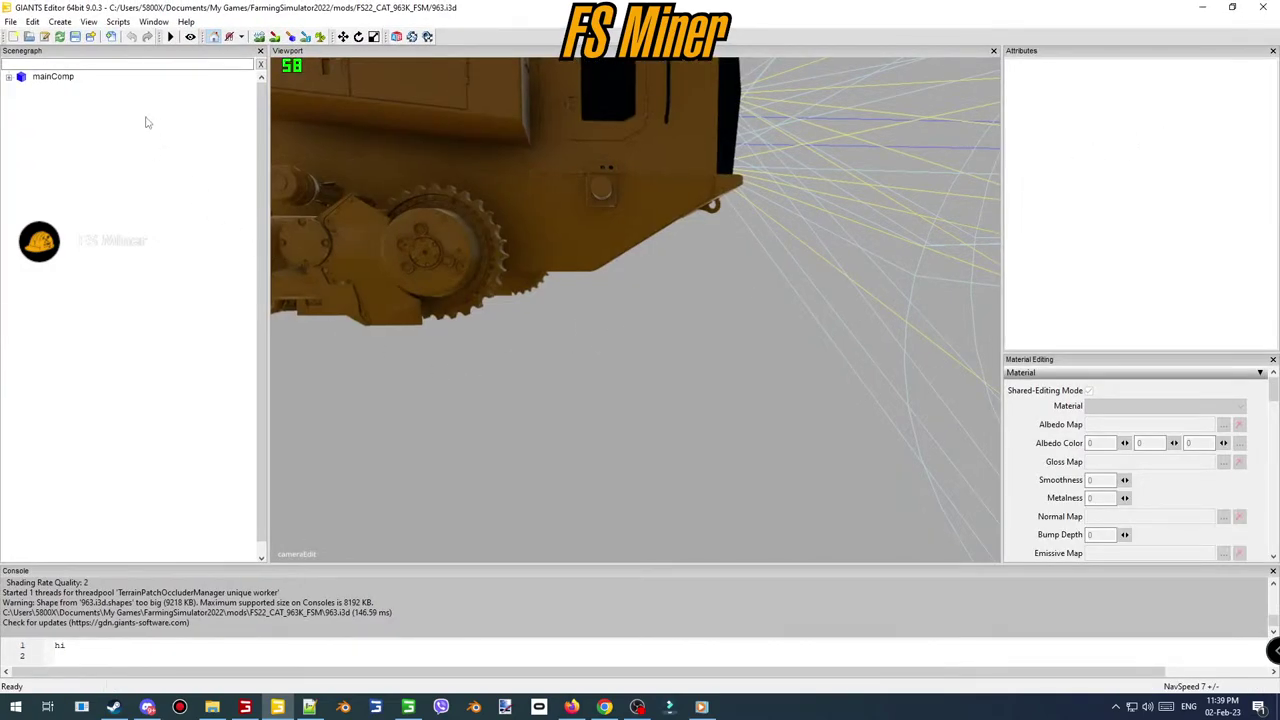
# - Search the scenegraph for "pick", select pickUpNode under Fillnodes, and copy its name
pyautogui.click(110, 66)
pyautogui.write('pick')
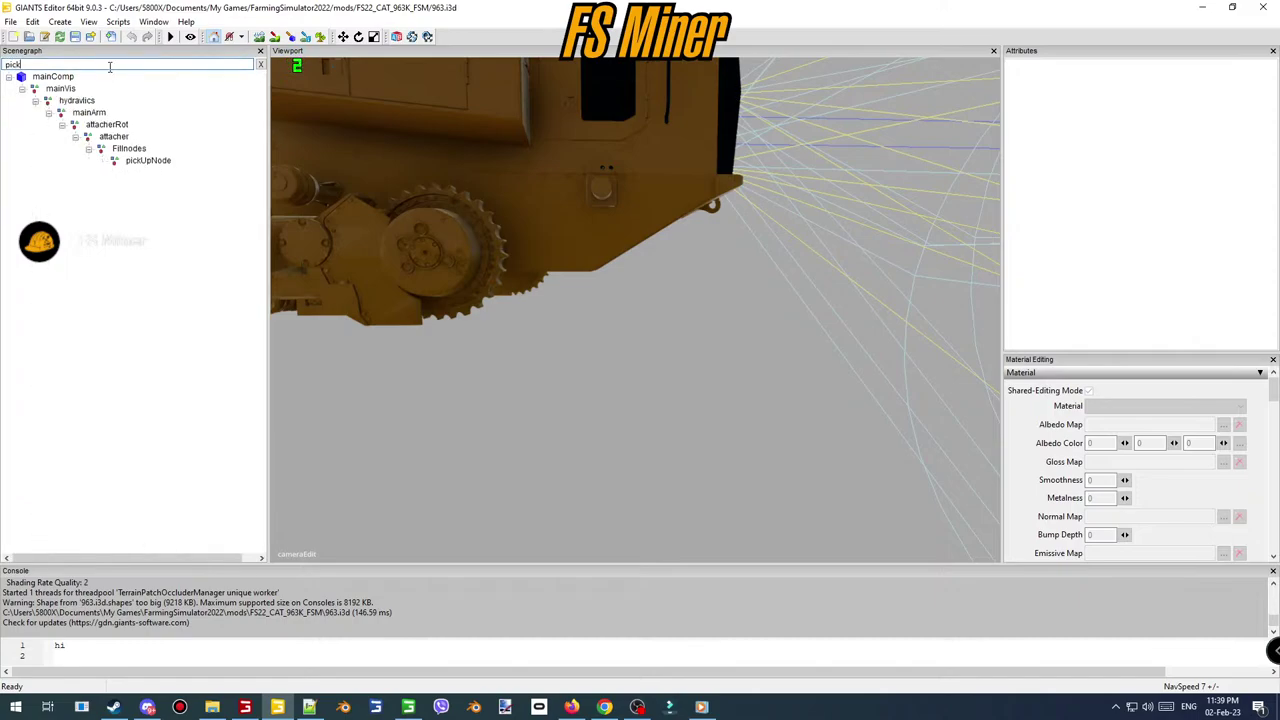
pyautogui.click(148, 160)
pyautogui.scroll(-3, 481, 252)
pyautogui.keyDown('alt'); pyautogui.moveTo(481, 252); pyautogui.dragTo(608, 318, button='middle'); pyautogui.keyUp('alt')
pyautogui.keyDown('alt'); pyautogui.moveTo(608, 318); pyautogui.dragTo(476, 275); pyautogui.keyUp('alt')
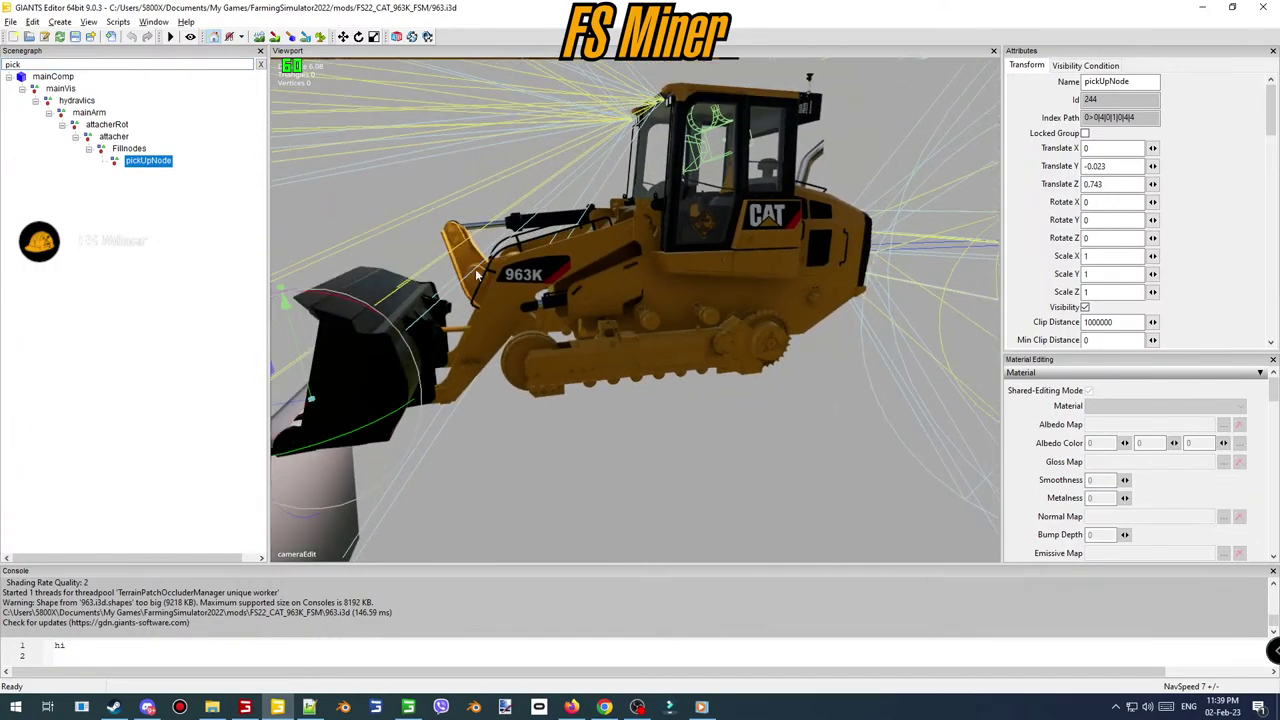
pyautogui.click(261, 64)
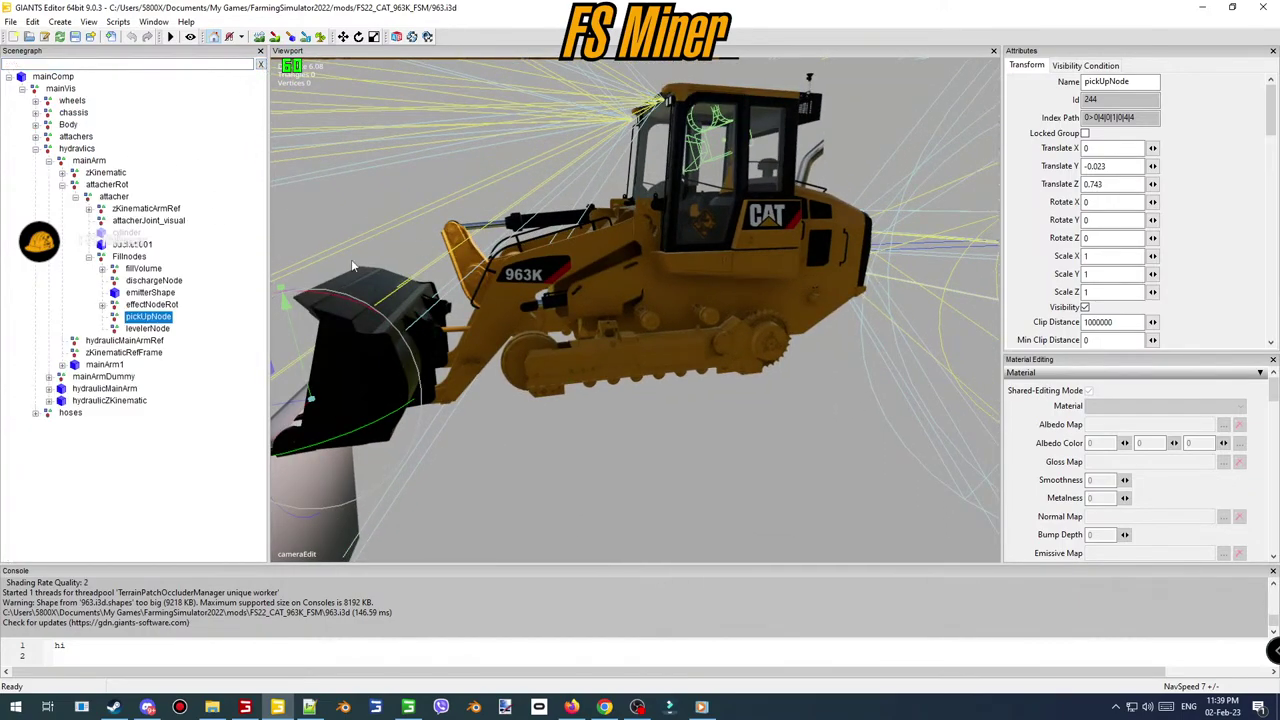
pyautogui.doubleClick(1134, 81)
pyautogui.hotkey('ctrl', 'c')
# - In CAT_963K.xml in Notepad++, replace the Bucket parent with pickUpNode in the terraform, collision and paint sections
pyautogui.click(309, 707)
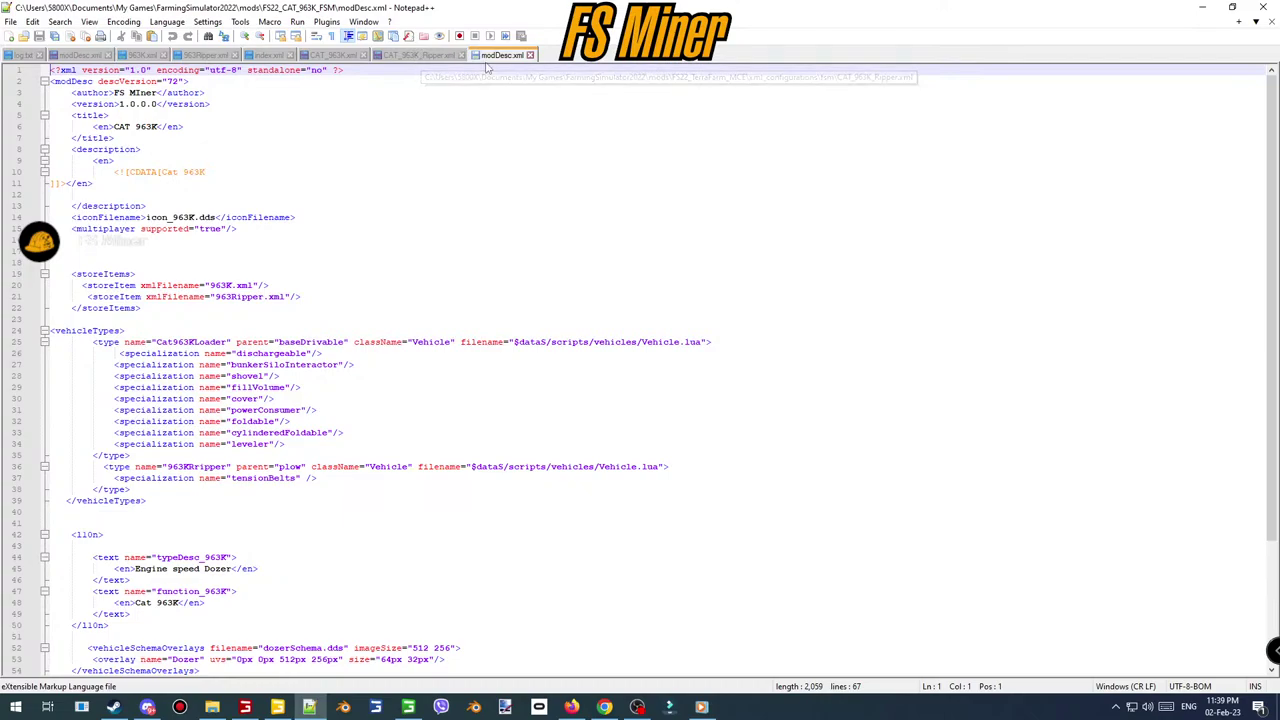
pyautogui.click(340, 55)
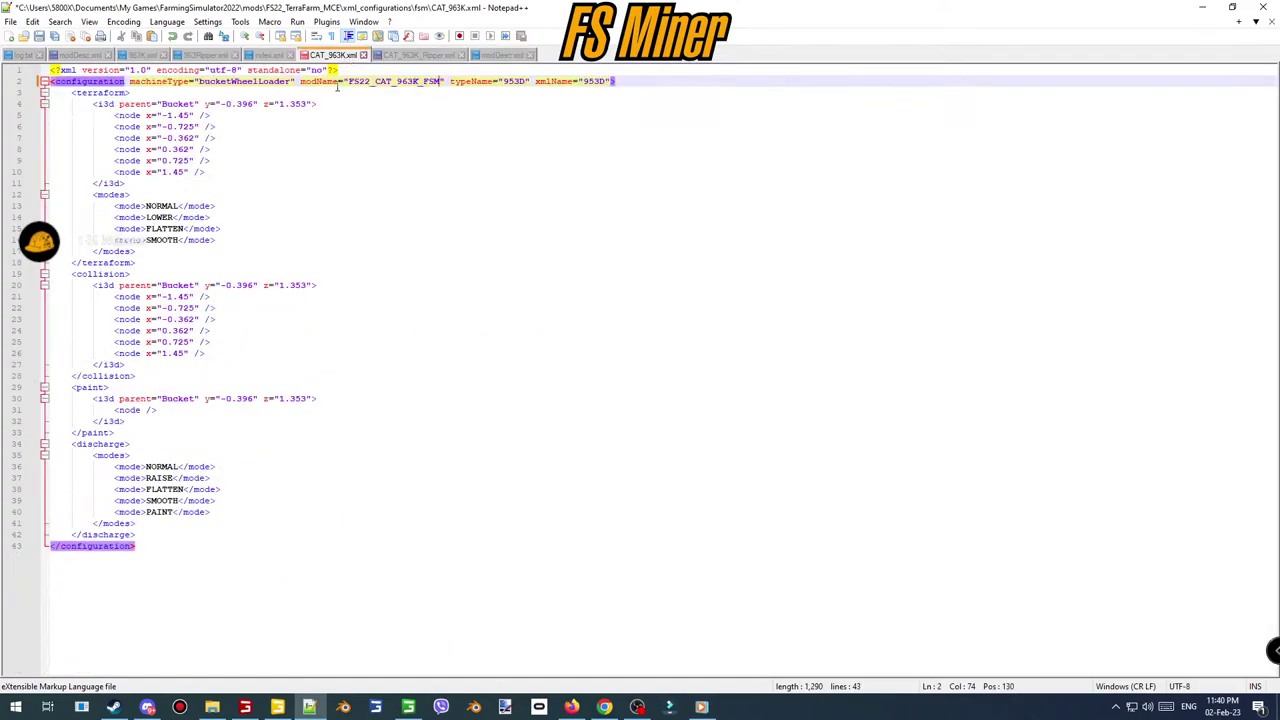
pyautogui.doubleClick(180, 104)
pyautogui.hotkey('ctrl', 'v')
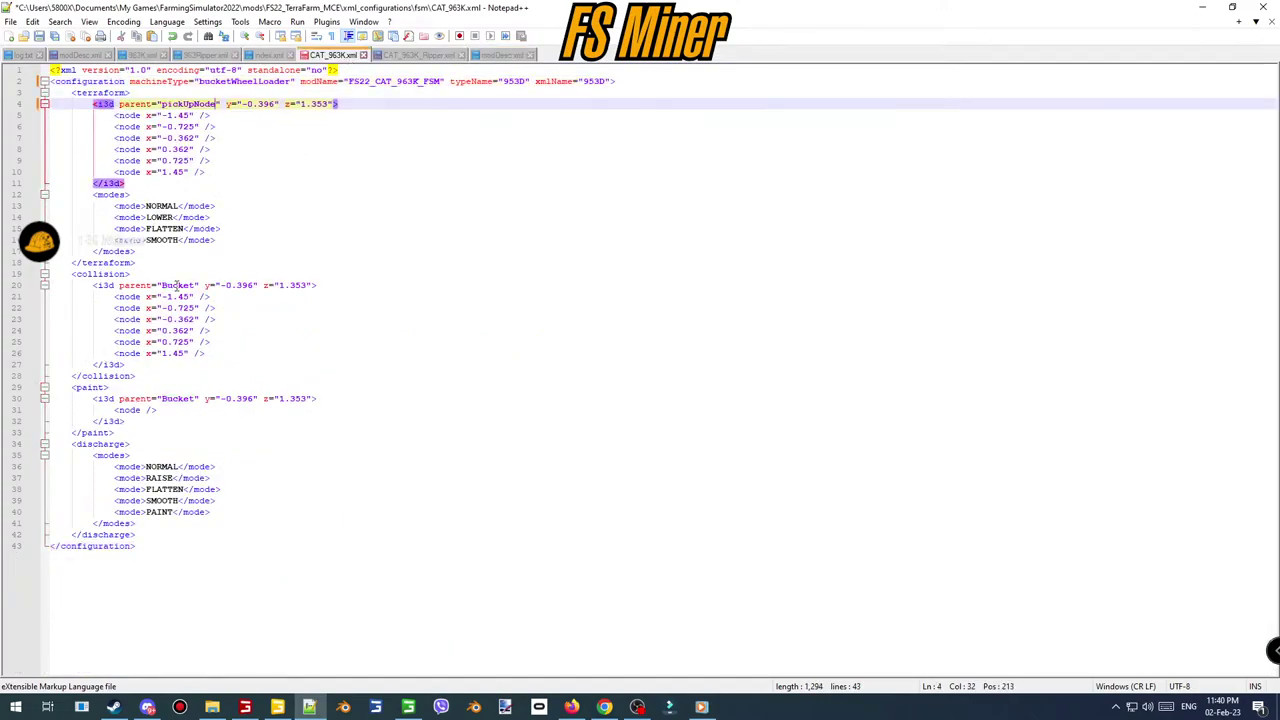
pyautogui.doubleClick(178, 285)
pyautogui.hotkey('ctrl', 'v')
pyautogui.doubleClick(178, 399)
pyautogui.hotkey('ctrl', 'v')
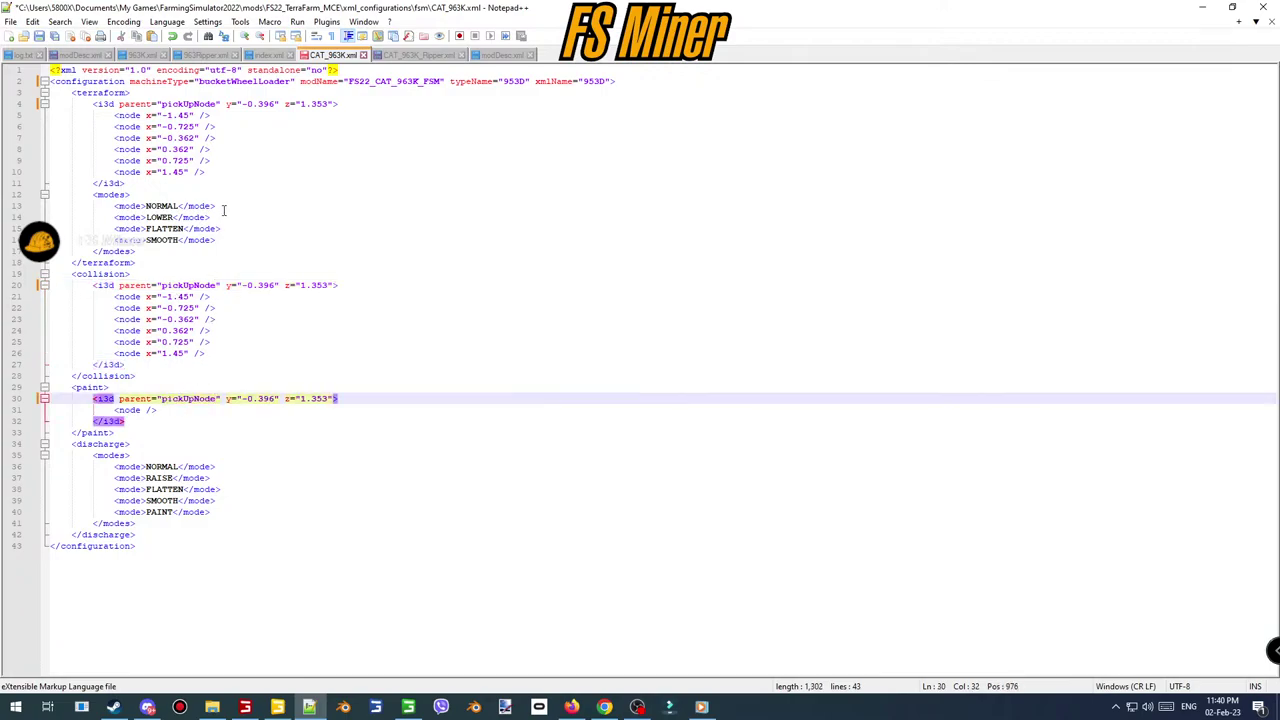
# - Set the y and z values of the paint section's pickUpNode line to 0
pyautogui.doubleClick(319, 399)
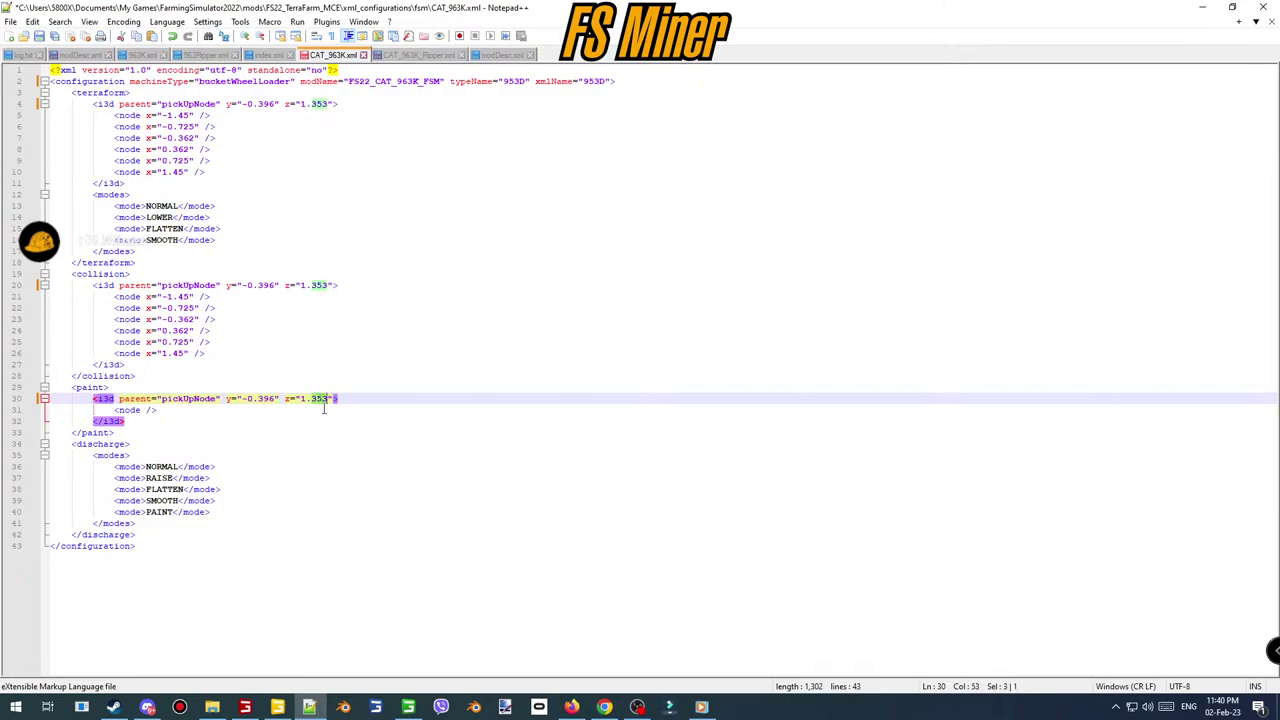
pyautogui.write('0')
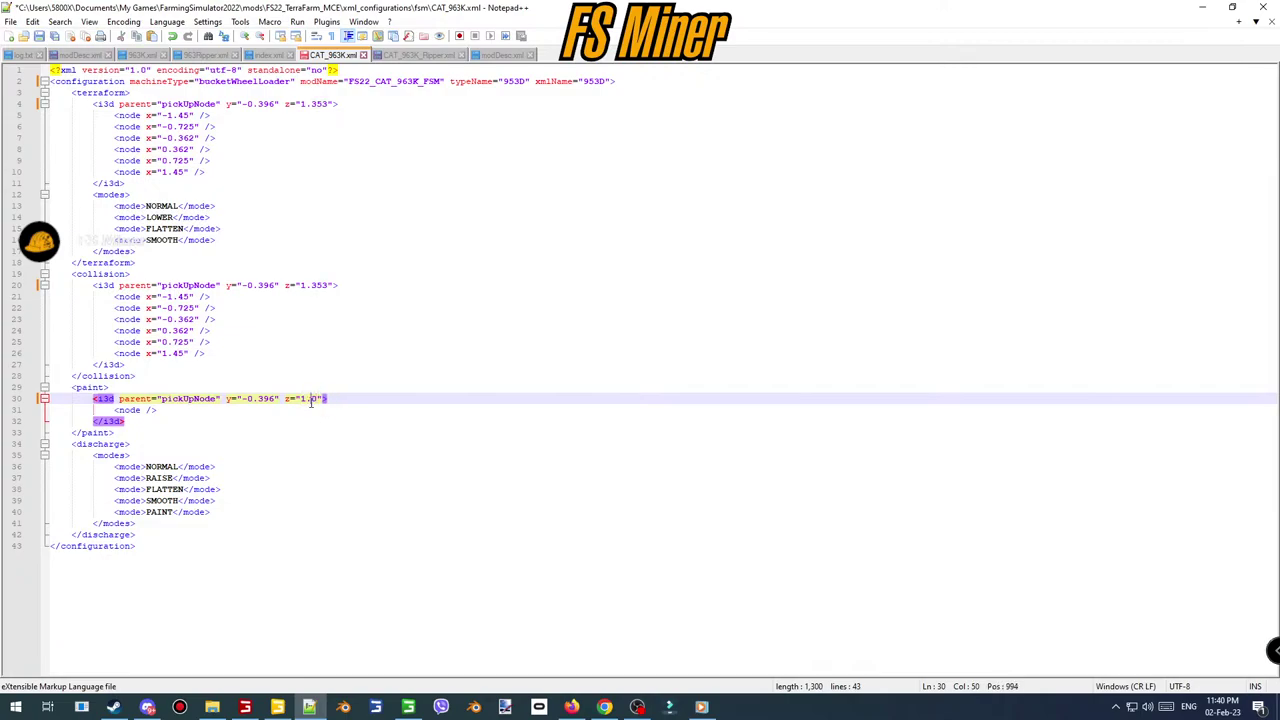
pyautogui.press('BackSpace')
pyautogui.press('BackSpace')
pyautogui.moveTo(274, 399); pyautogui.dragTo(253, 399)
pyautogui.press('BackSpace')
pyautogui.press('BackSpace')
# - Reuse the paint section's pickUpNode line to set y="0" z="0" in the collision and terraform sections
pyautogui.moveTo(294, 397); pyautogui.dragTo(295, 387)
pyautogui.hotkey('ctrl', 'c')
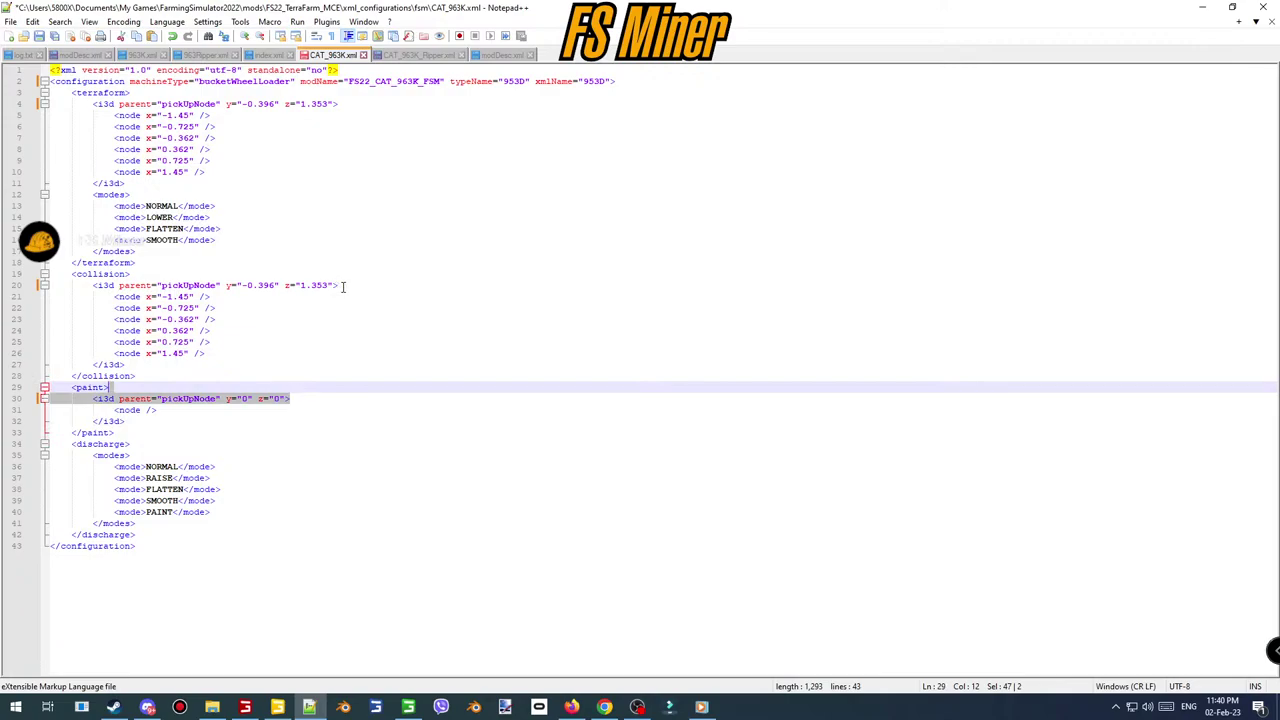
pyautogui.moveTo(343, 286); pyautogui.dragTo(346, 279)
pyautogui.hotkey('ctrl', 'v')
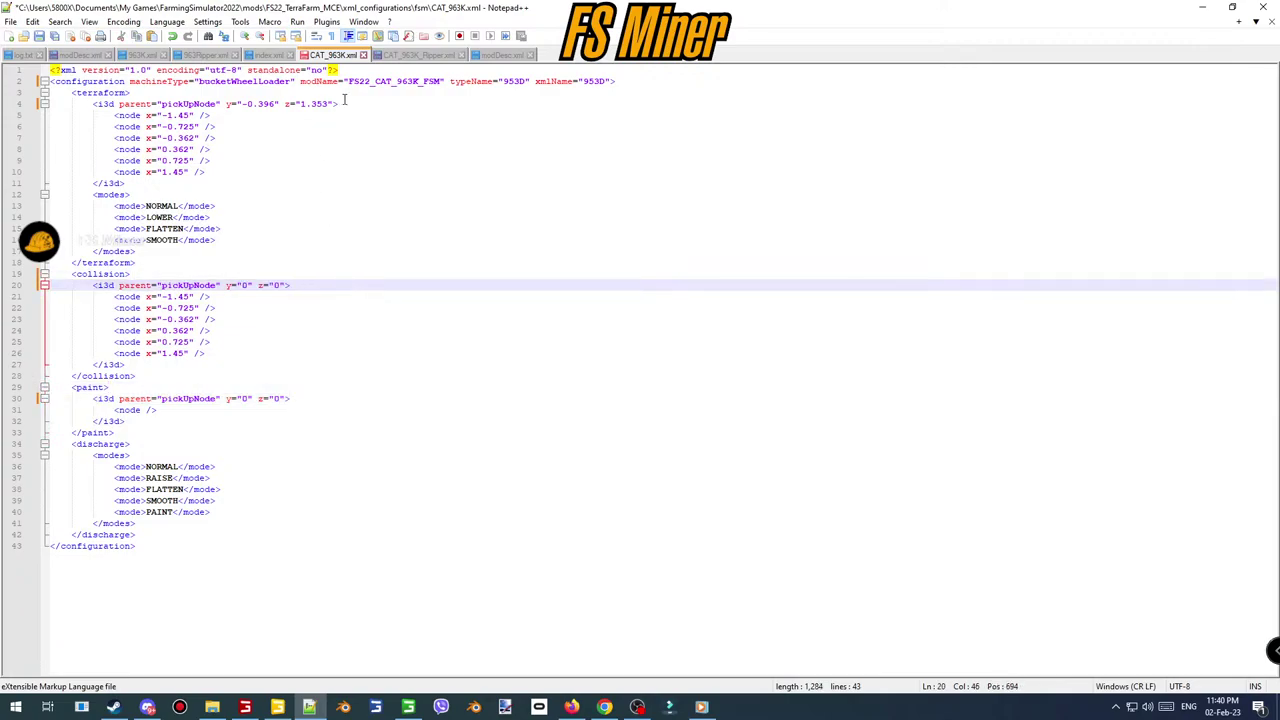
pyautogui.click(343, 103)
pyautogui.moveTo(226, 103); pyautogui.dragTo(346, 103)
pyautogui.write('y="0" z="0">')
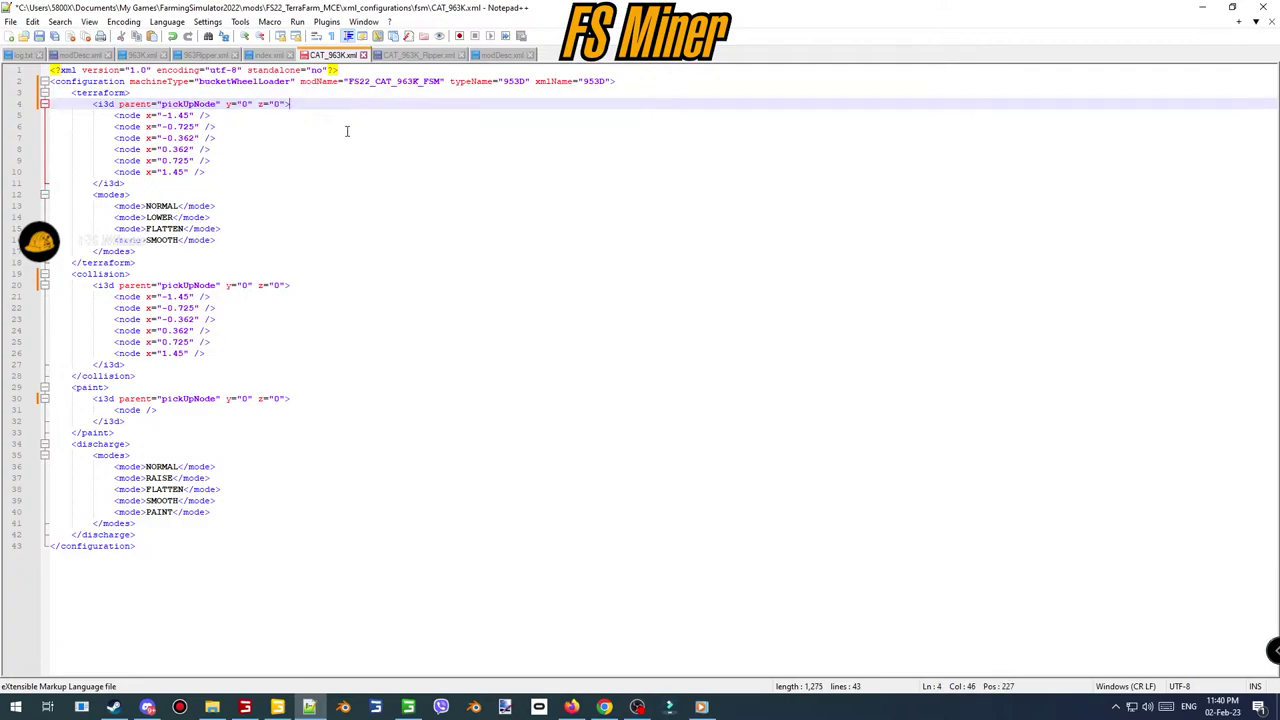
# - Copy the loader's store item name 963K from modDesc.xml and set it as xmlName in CAT_963K.xml
pyautogui.click(500, 55)
pyautogui.doubleClick(222, 285)
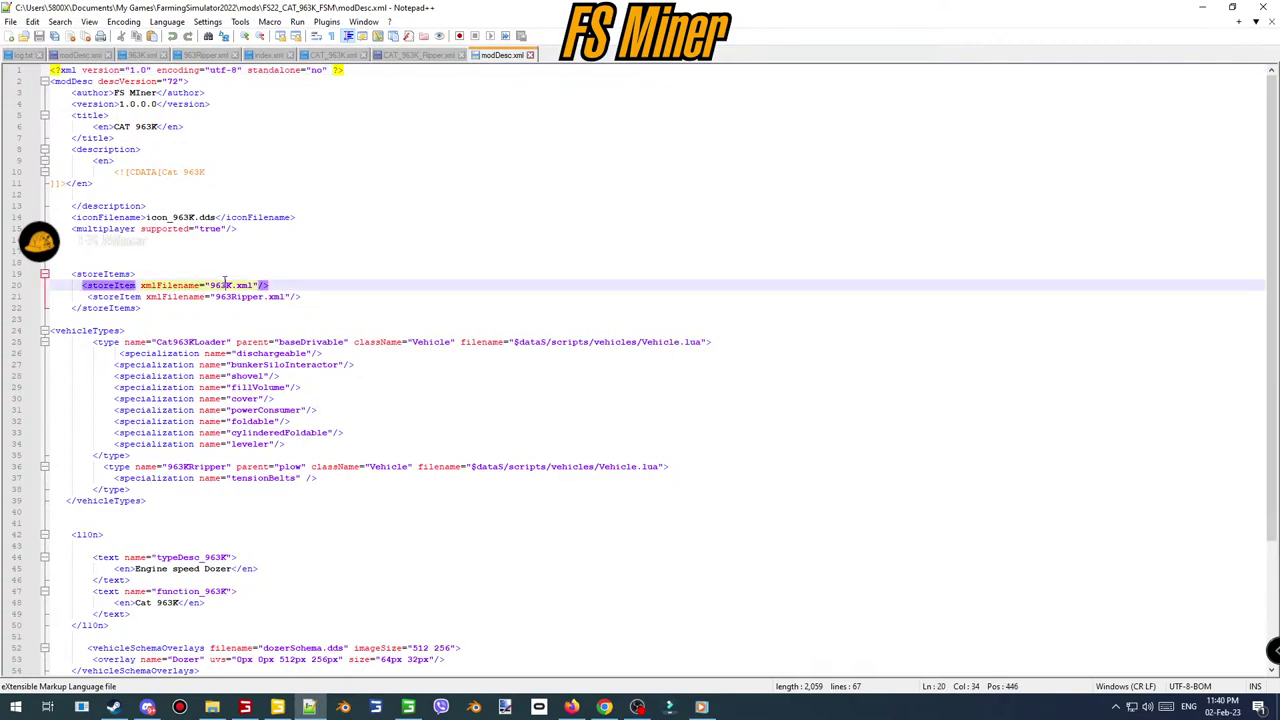
pyautogui.click(333, 55)
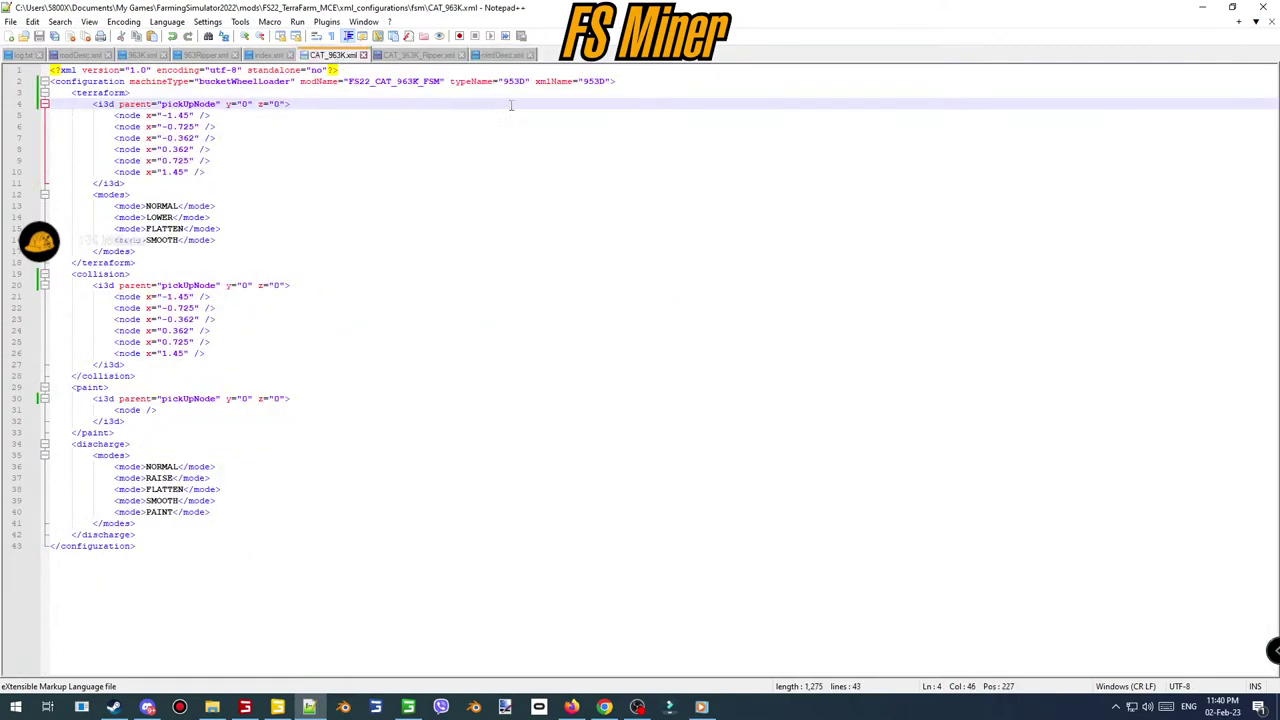
# - Copy the vehicle type name Cat963KLoader from modDesc.xml, set it as typeName in CAT_963K.xml, and save the file
pyautogui.click(503, 55)
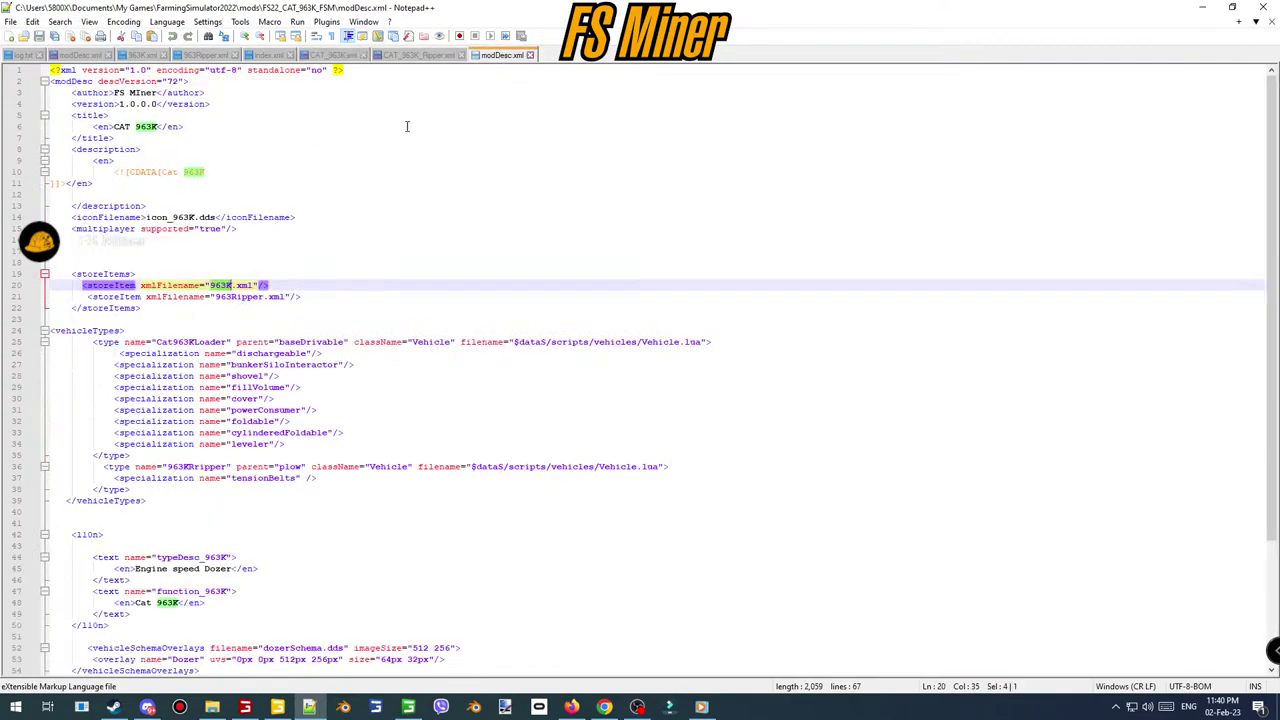
pyautogui.doubleClick(188, 341)
pyautogui.hotkey('ctrl', 'c')
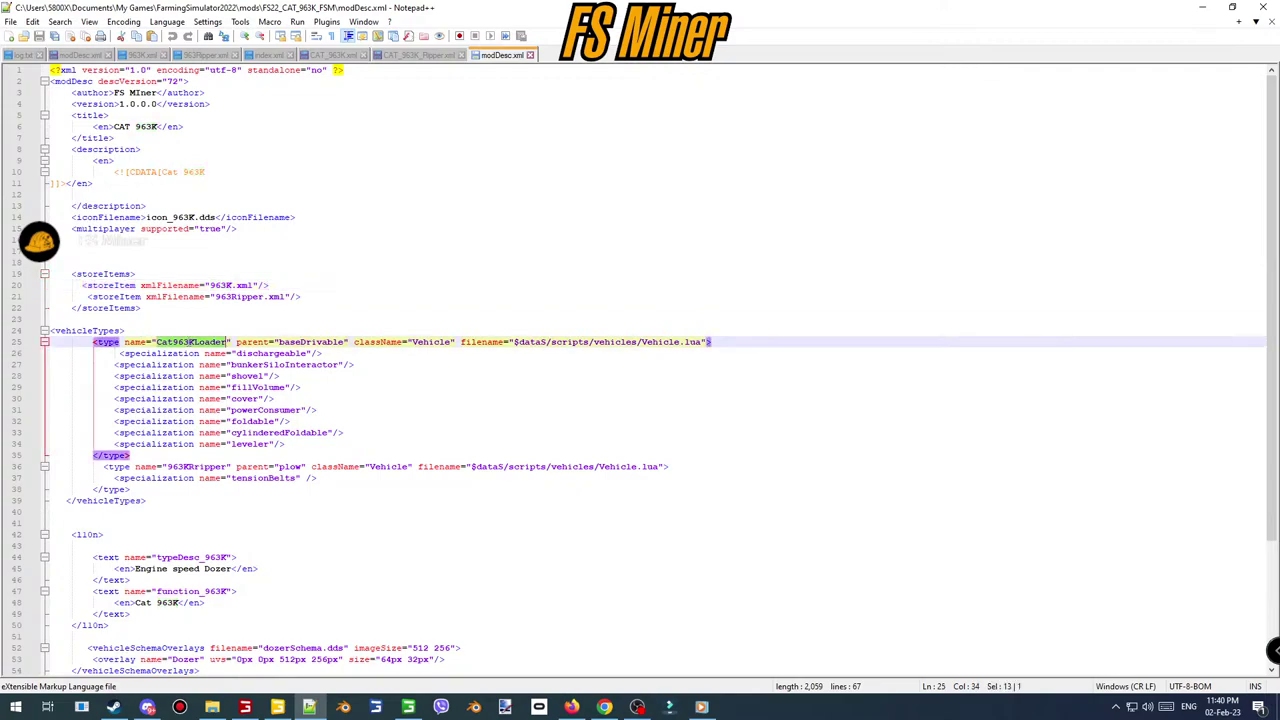
pyautogui.click(335, 55)
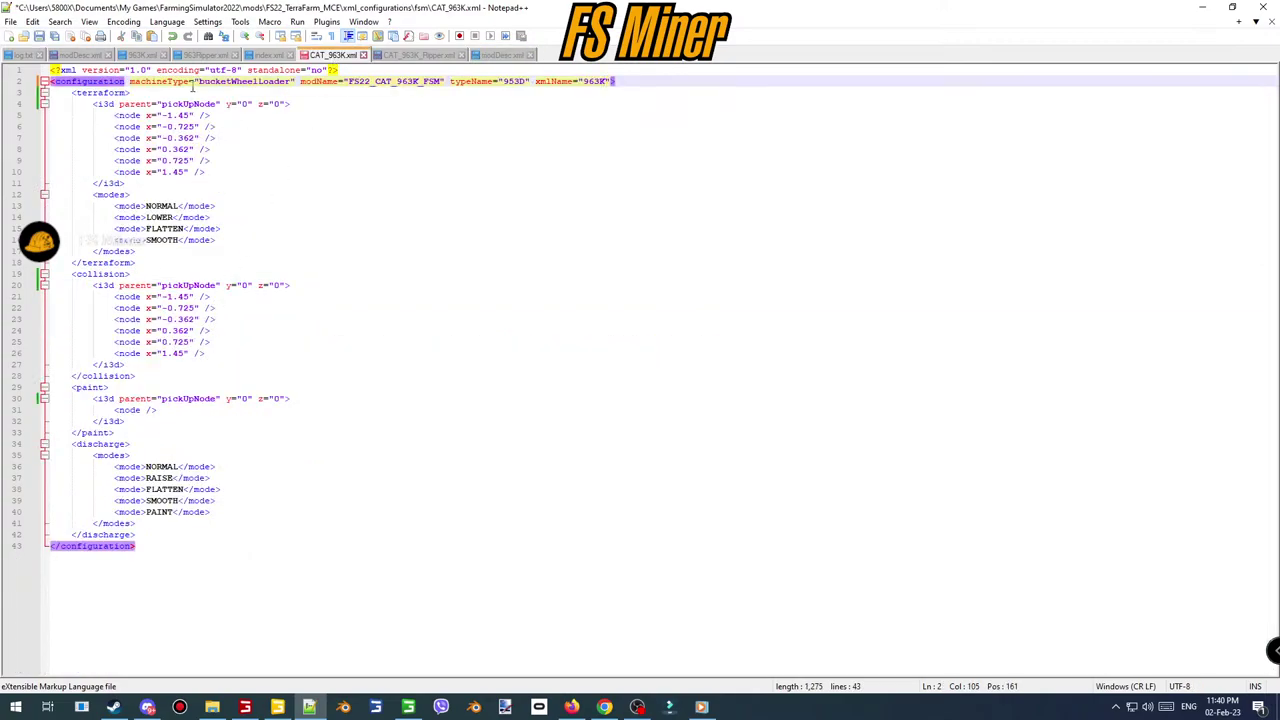
pyautogui.doubleClick(515, 81)
pyautogui.hotkey('ctrl', 'v')
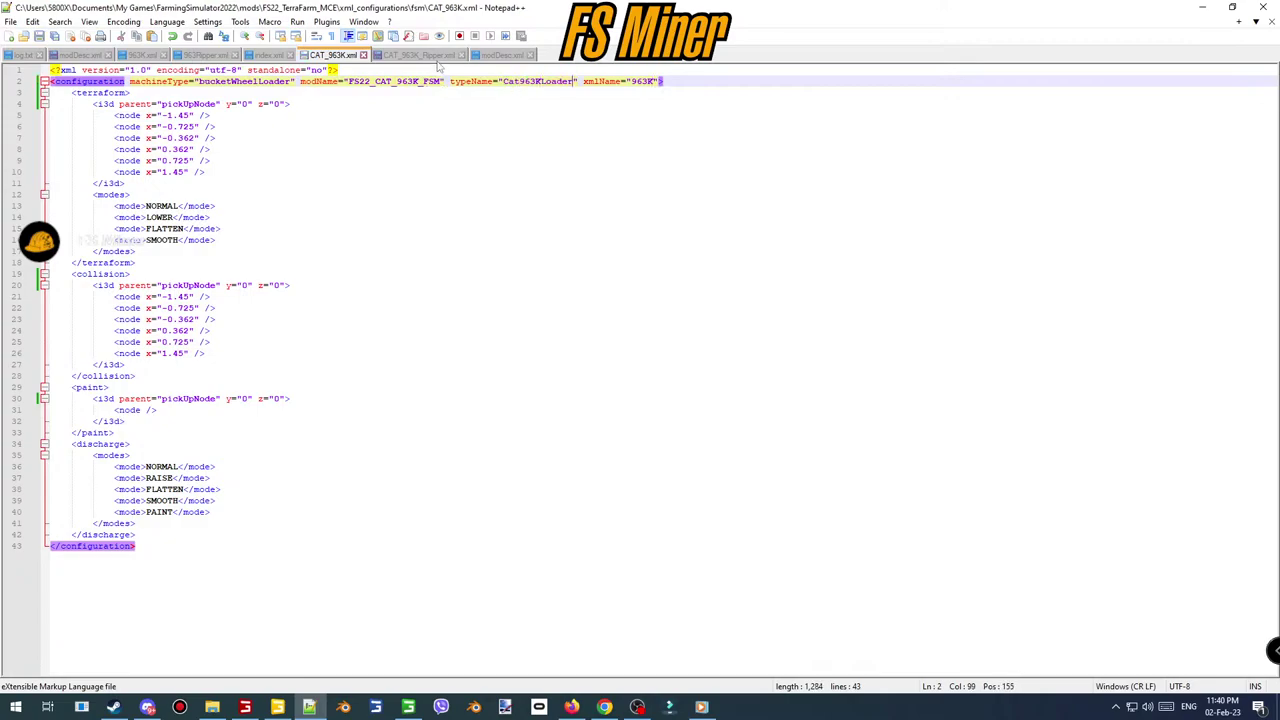
# - Copy the store item name 963Ripper from modDesc.xml and set it as xmlName in CAT_963K_Ripper.xml
pyautogui.click(436, 57)
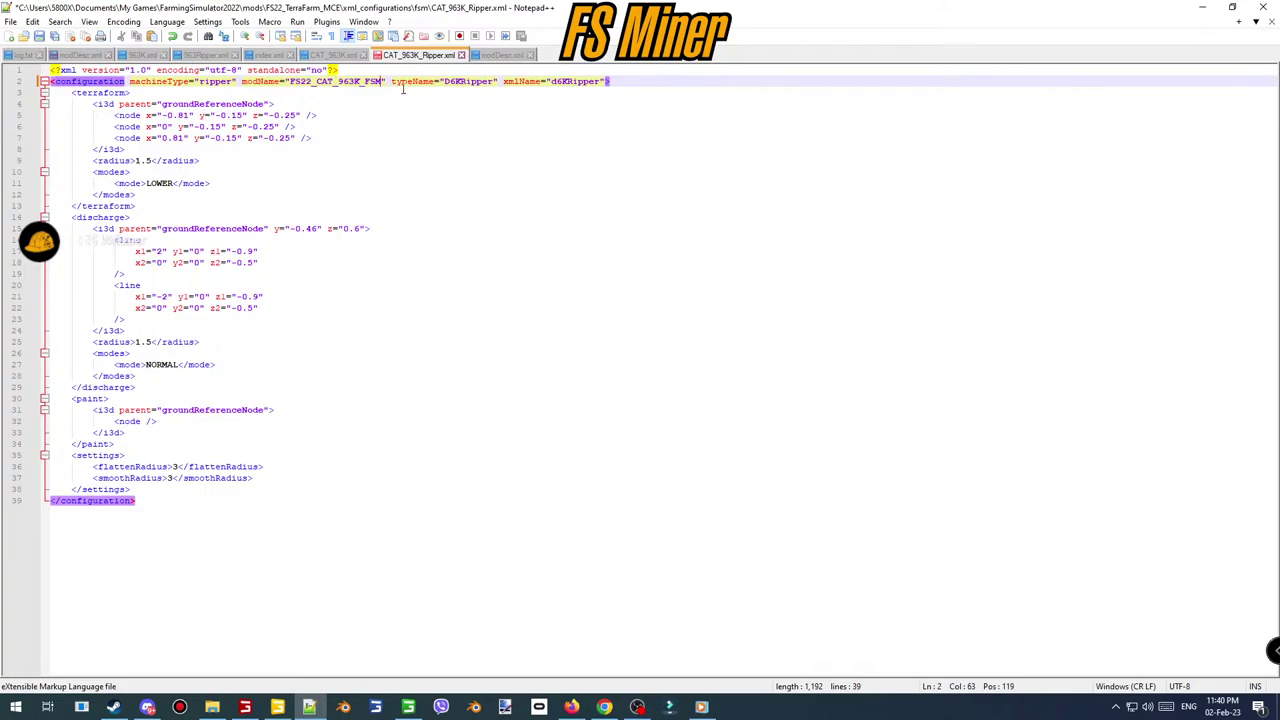
pyautogui.click(495, 56)
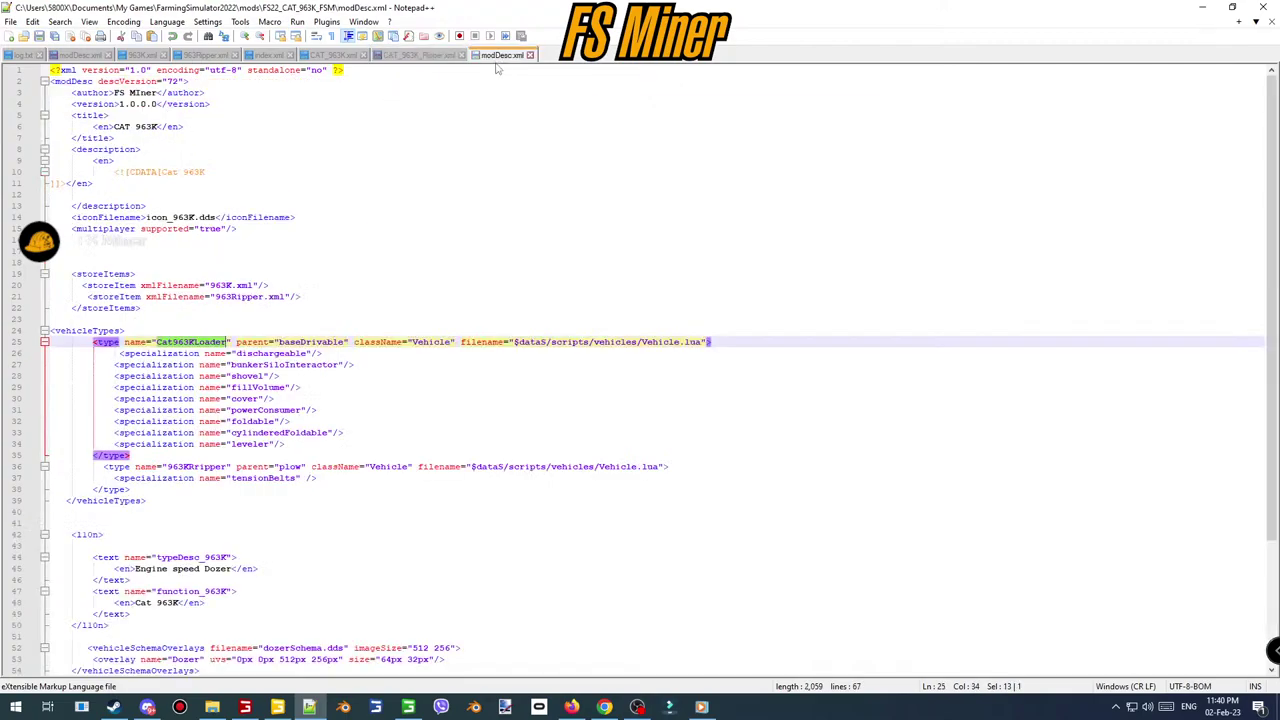
pyautogui.doubleClick(239, 297)
pyautogui.hotkey('ctrl', 'c')
pyautogui.click(405, 57)
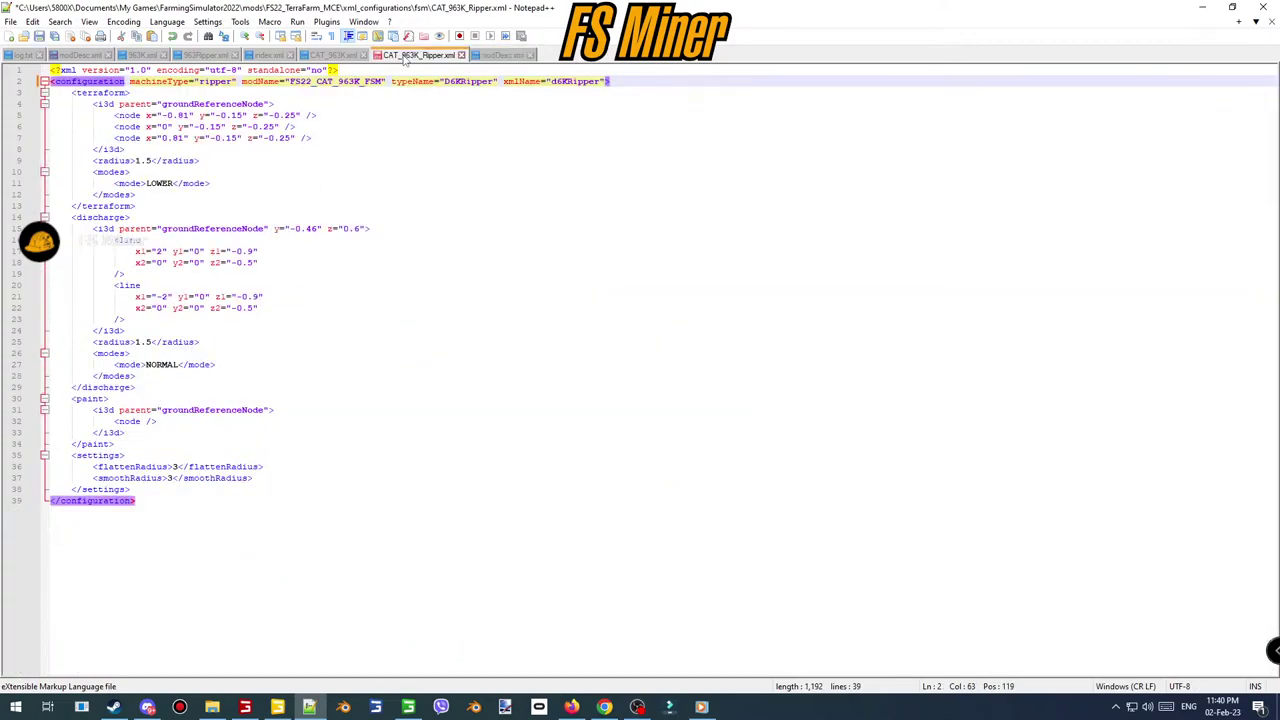
pyautogui.doubleClick(575, 82)
pyautogui.hotkey('ctrl', 'v')
# - Set typeName in CAT_963K_Ripper.xml to 963KRripper, taken from the ripper's vehicle type in modDesc.xml, and save the file
pyautogui.click(498, 56)
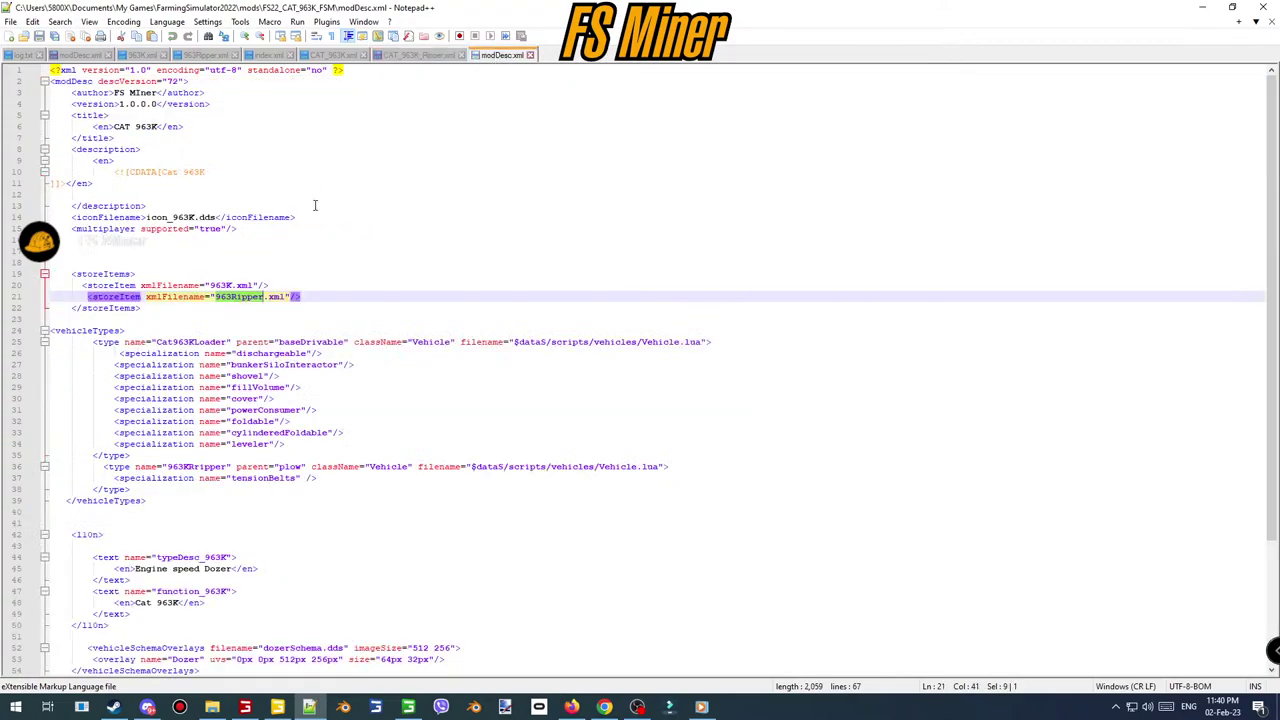
pyautogui.doubleClick(197, 466)
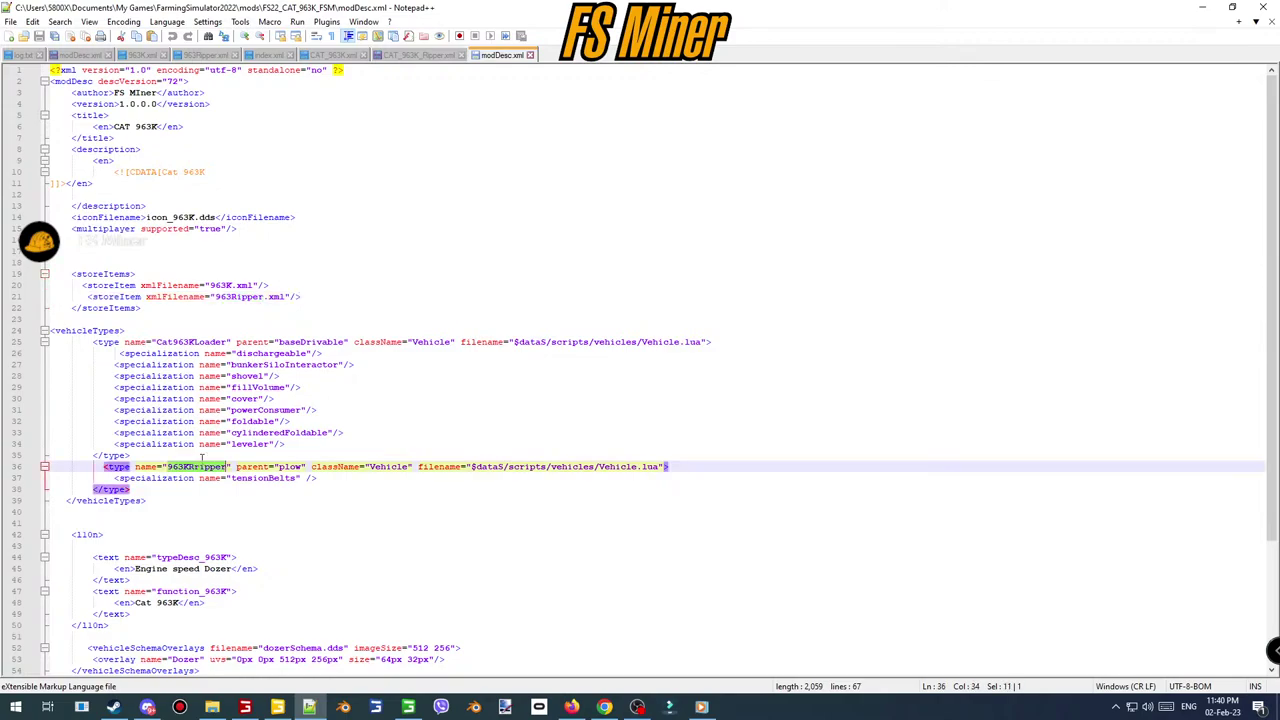
pyautogui.click(400, 56)
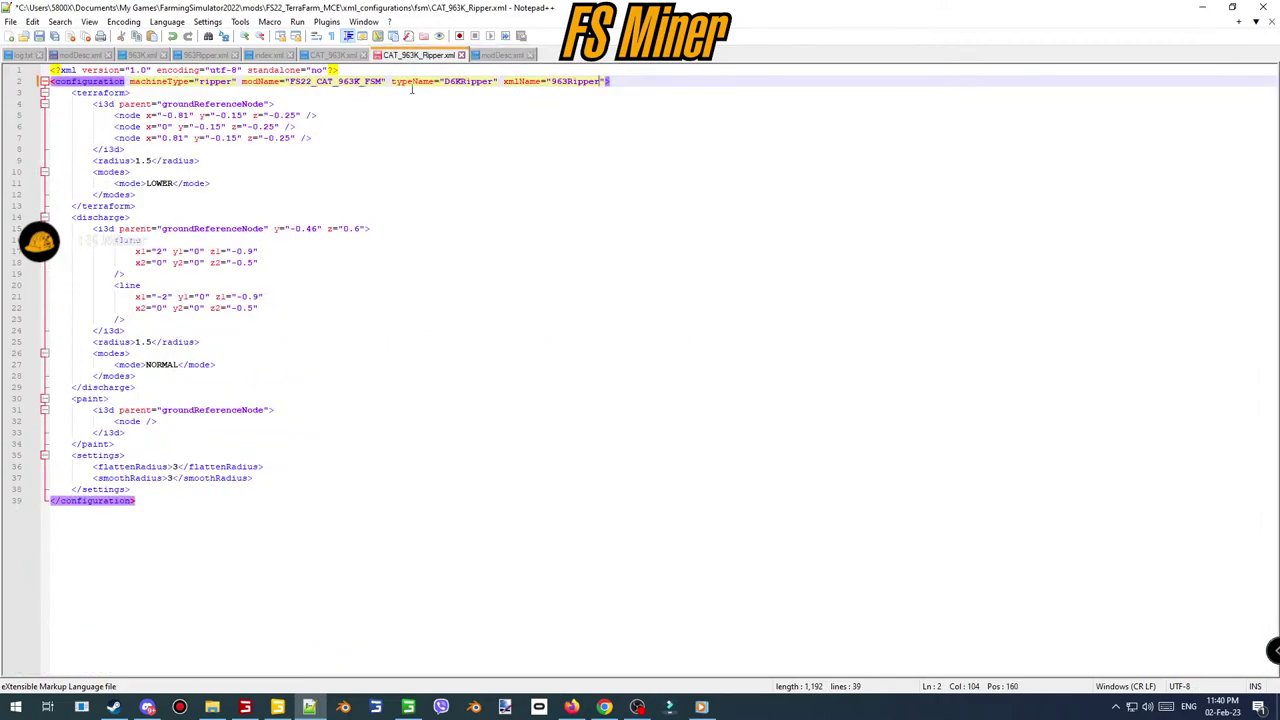
pyautogui.doubleClick(461, 81)
pyautogui.write('963KRipper')
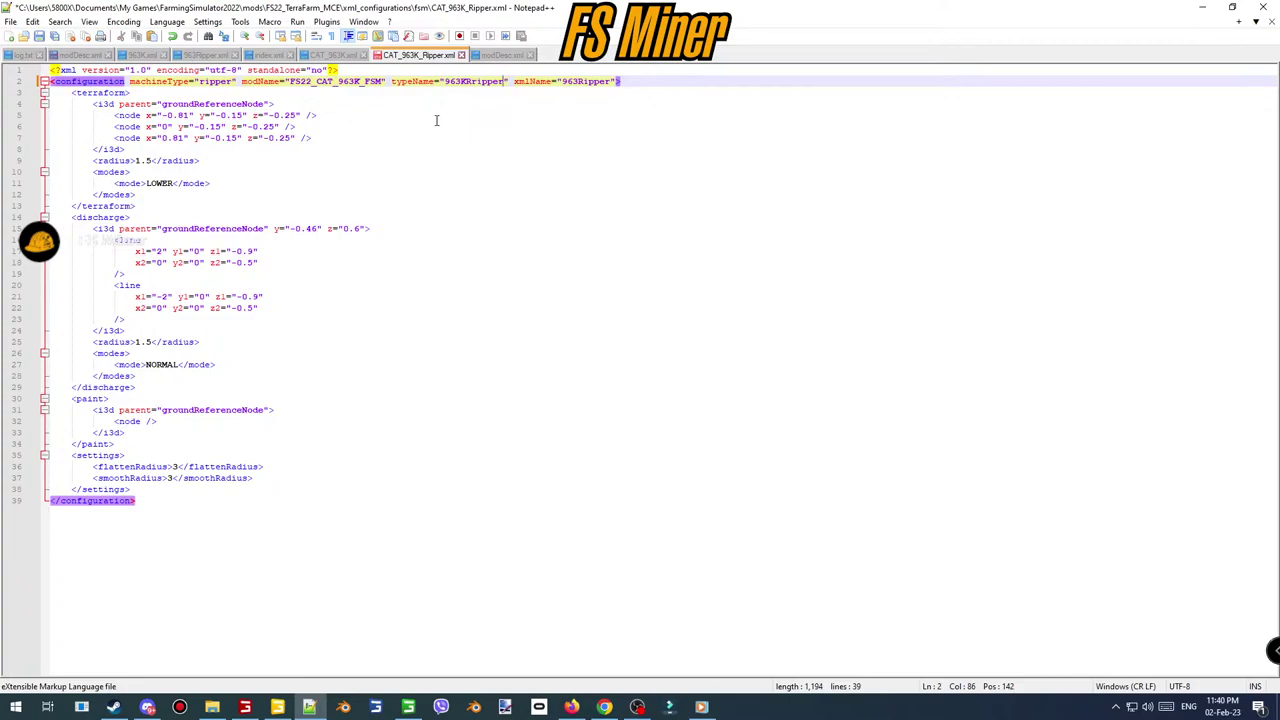
pyautogui.hotkey('ctrl', 's')
pyautogui.click(327, 60)
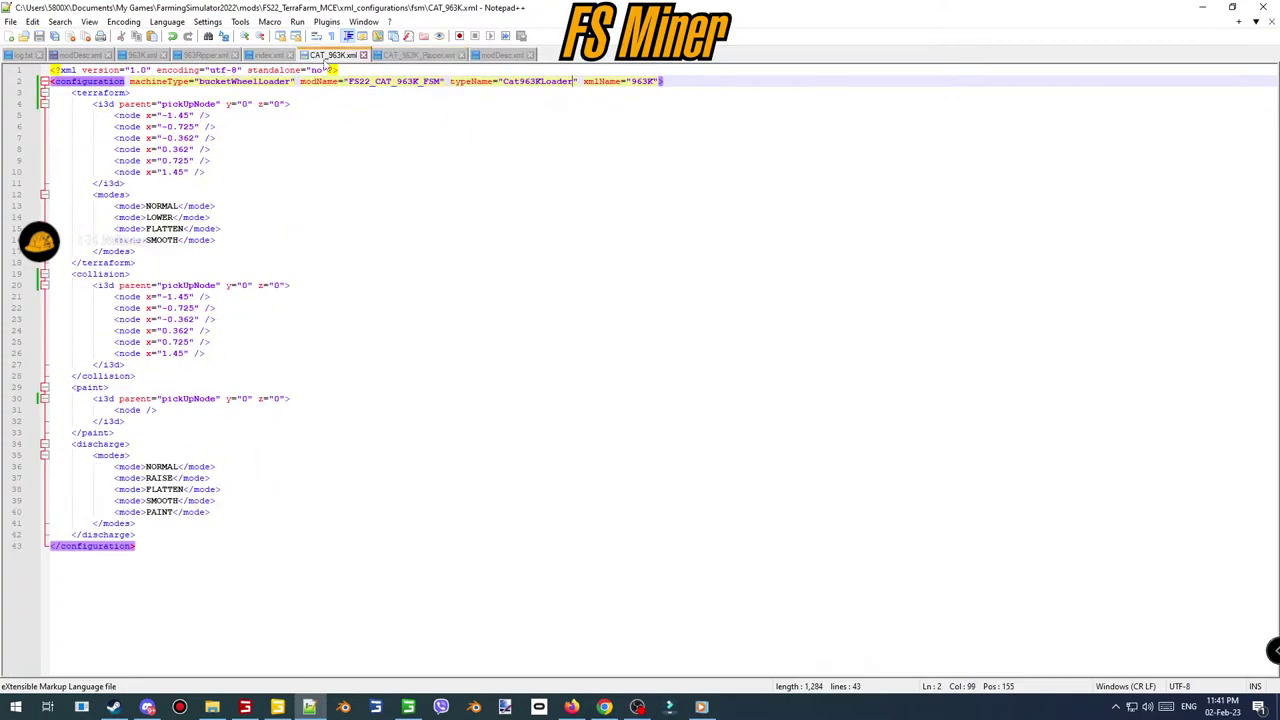
# - Open FS Icon Generator 22, select the 963K store item of FS22_CAT_963K_FSM, enable Advanced Bounding Box and generate its store icon
pyautogui.click(503, 56)
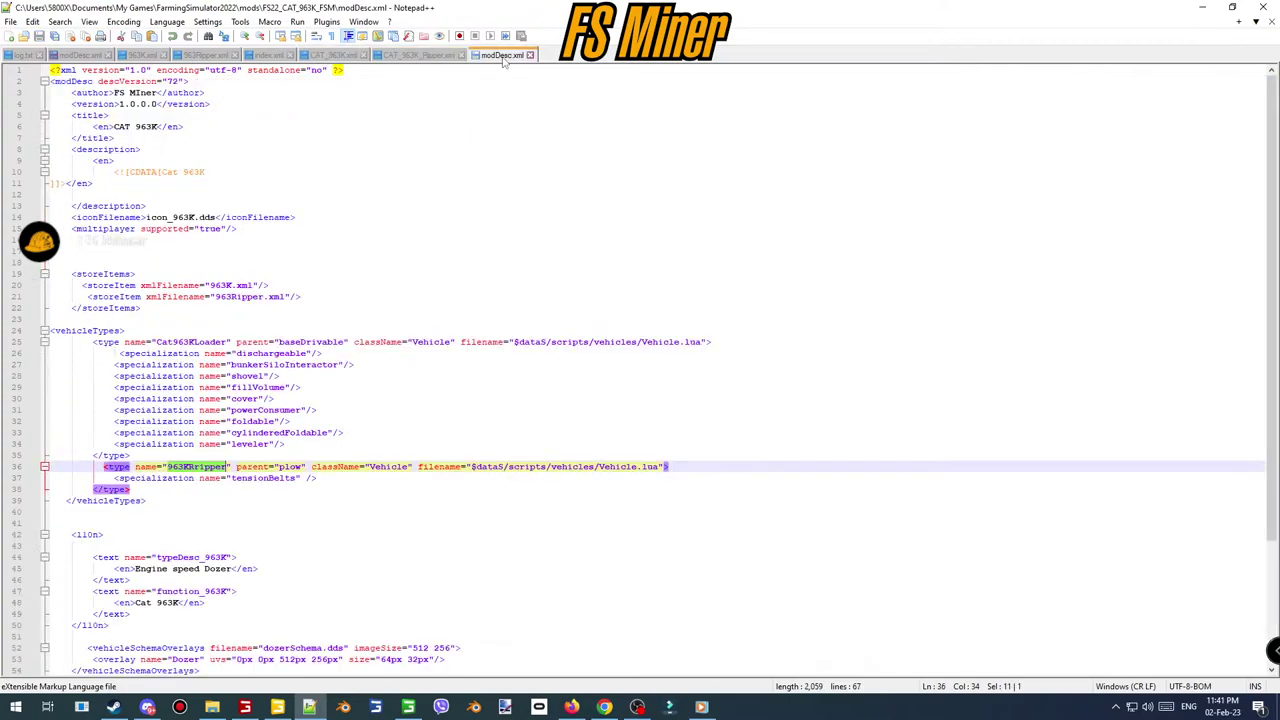
pyautogui.click(378, 708)
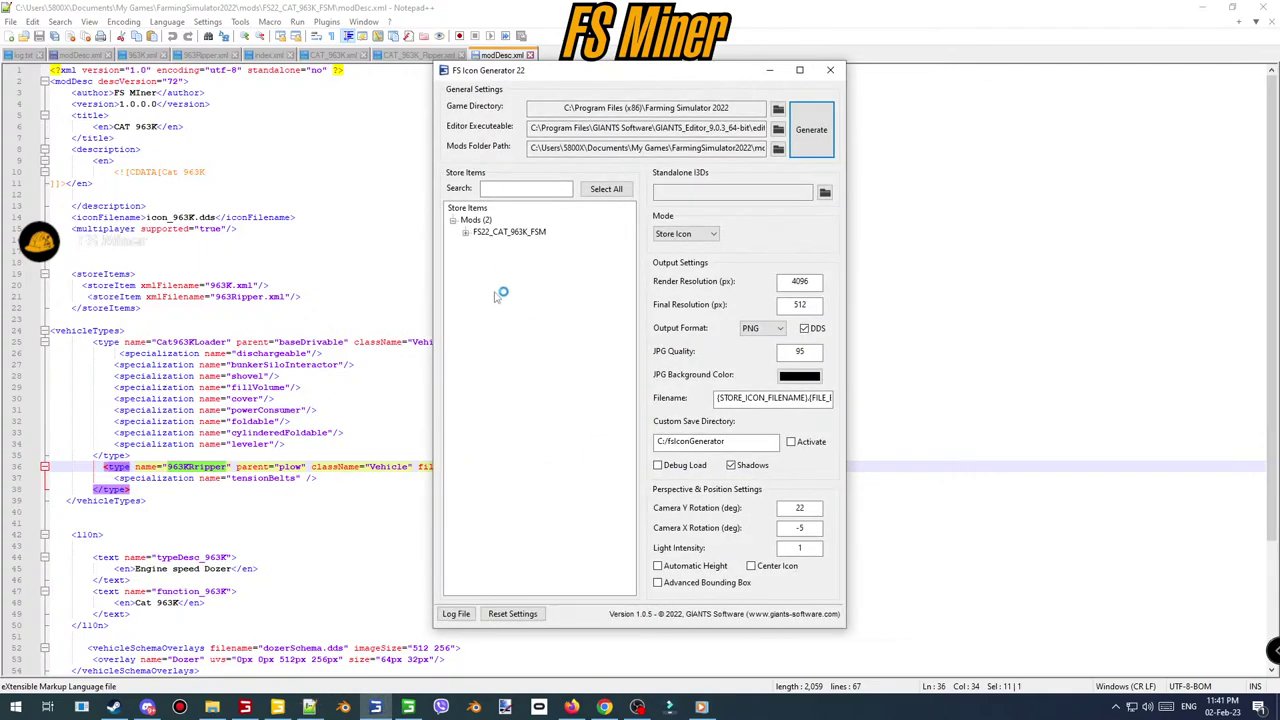
pyautogui.click(466, 232)
pyautogui.click(493, 245)
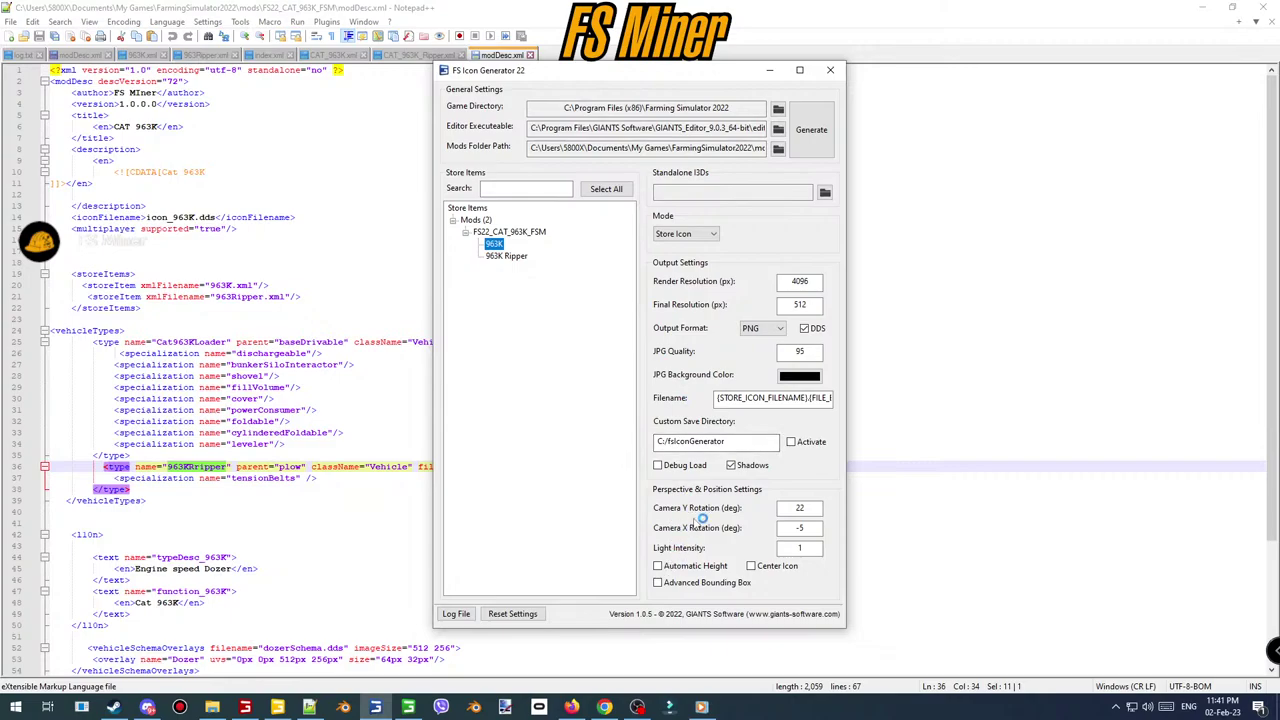
pyautogui.click(657, 582)
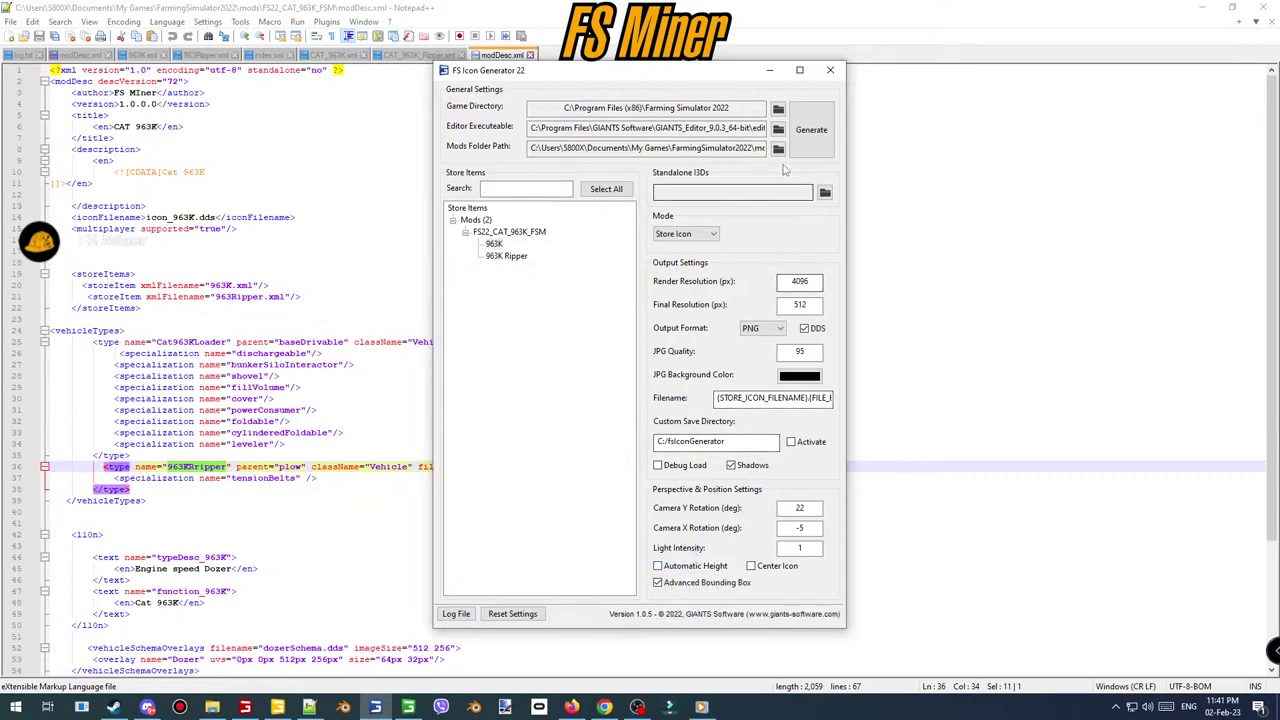
pyautogui.click(805, 142)
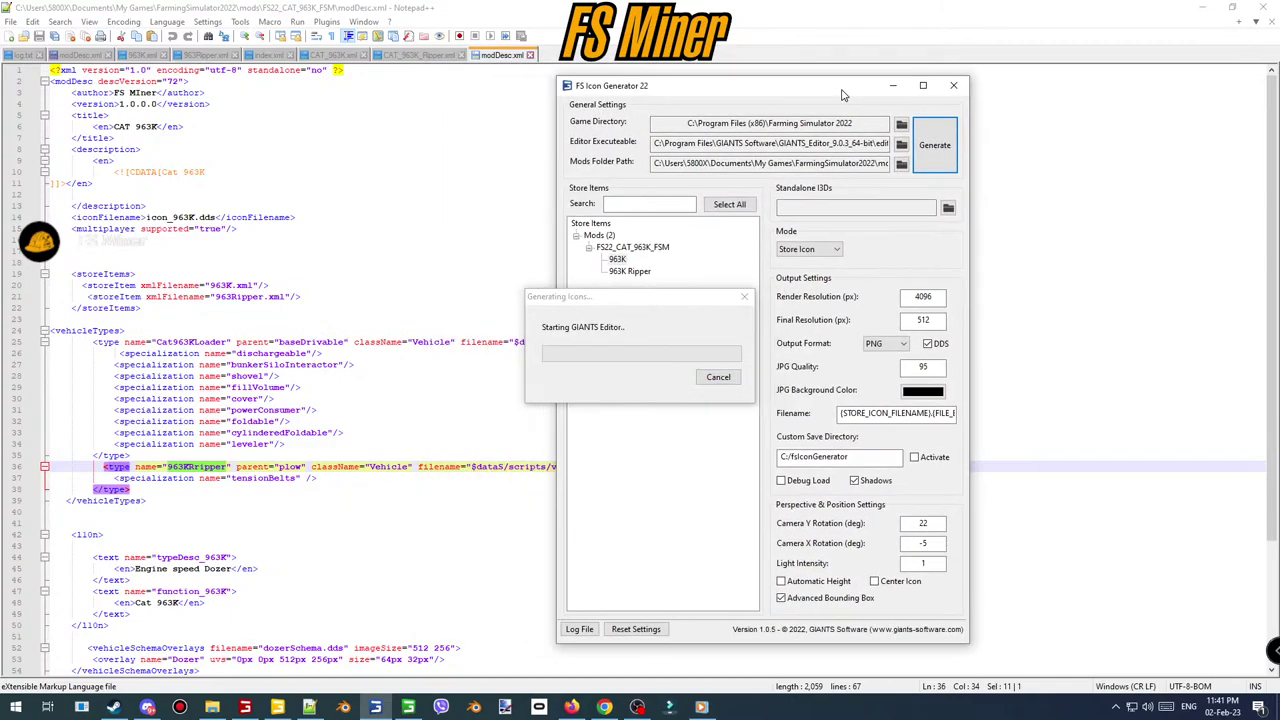
# - Bring up the FS22_CAT_963K_FSM mod folder beside the generator and examine the generated icon files
pyautogui.click(201, 707)
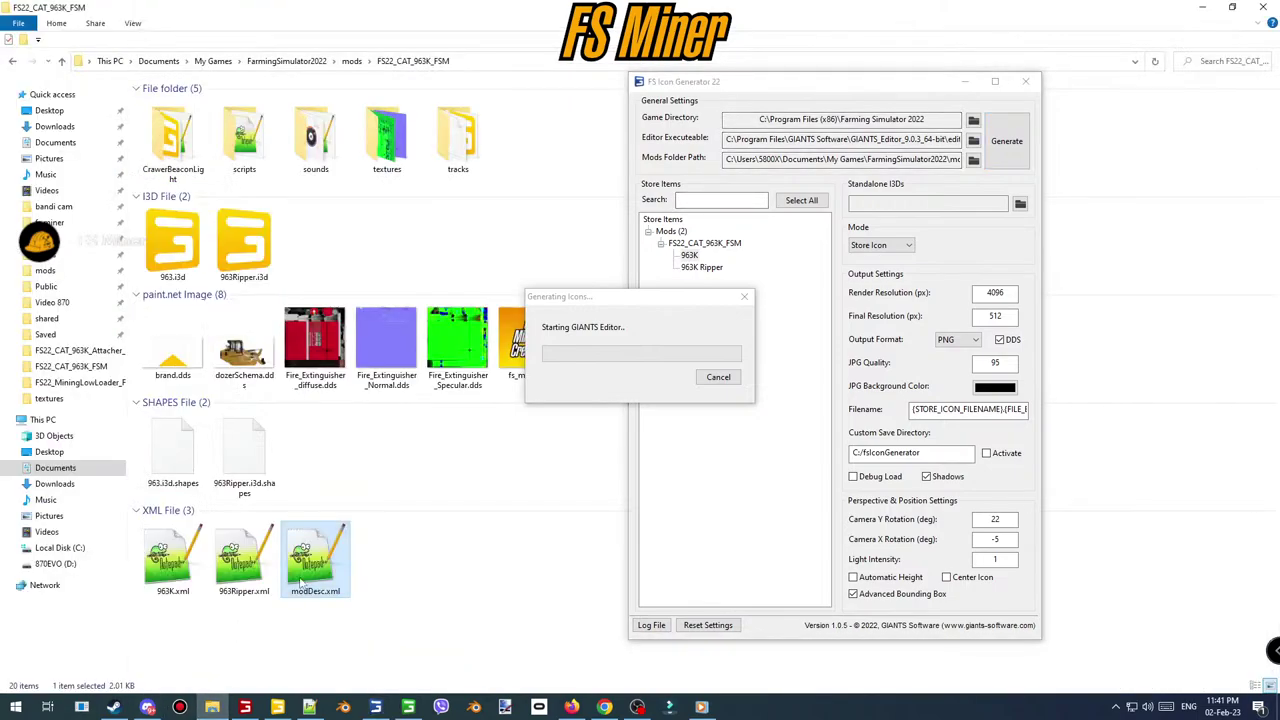
pyautogui.moveTo(623, 302); pyautogui.dragTo(1127, 229)
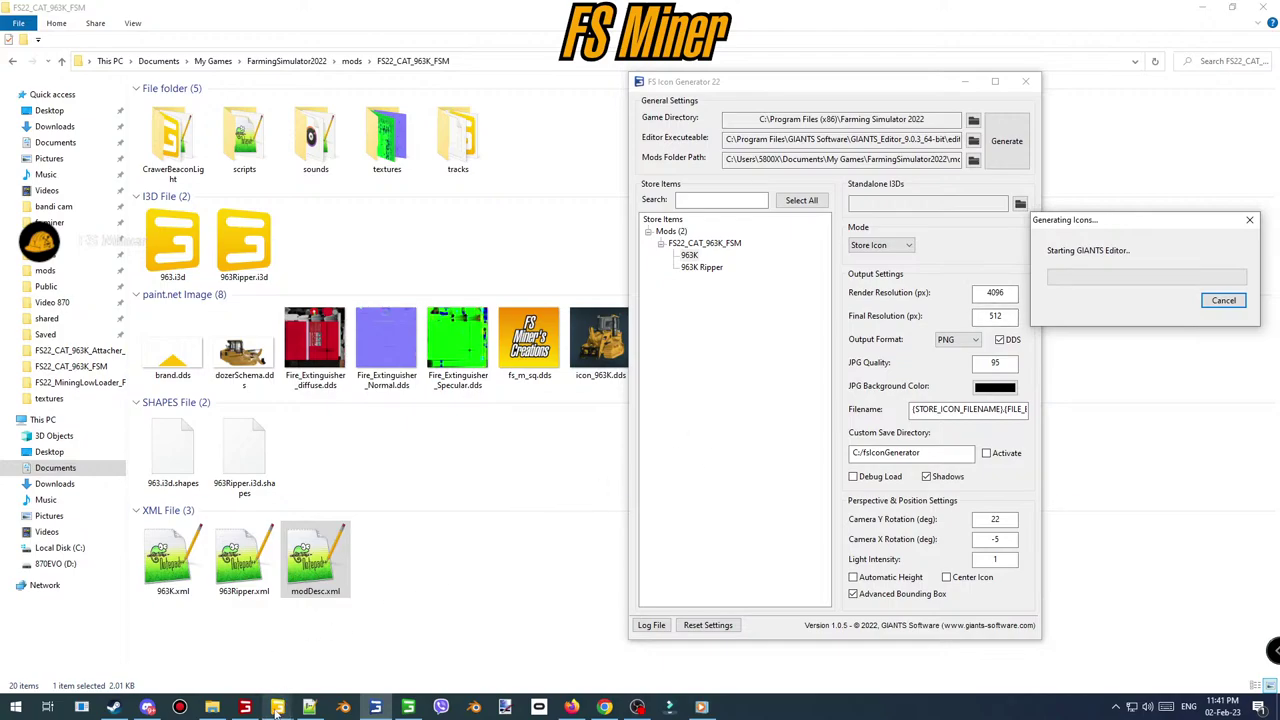
pyautogui.moveTo(277, 707)
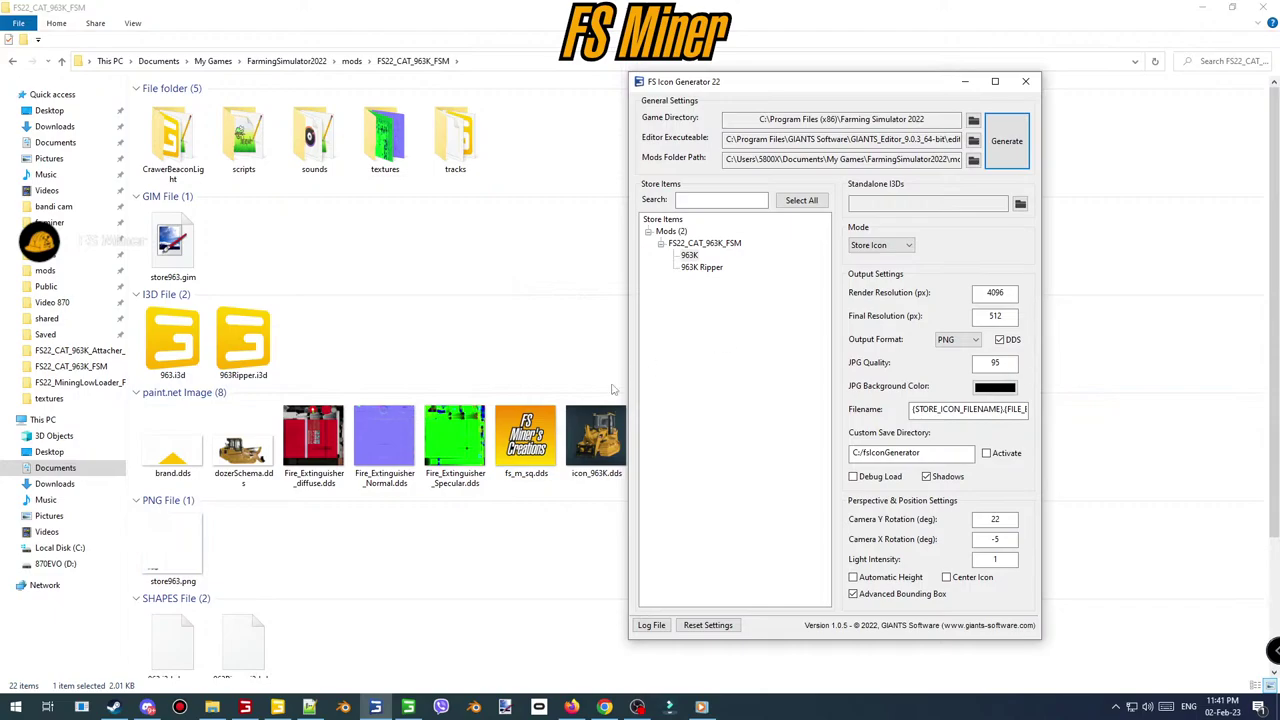
pyautogui.scroll(-2, 386, 524)
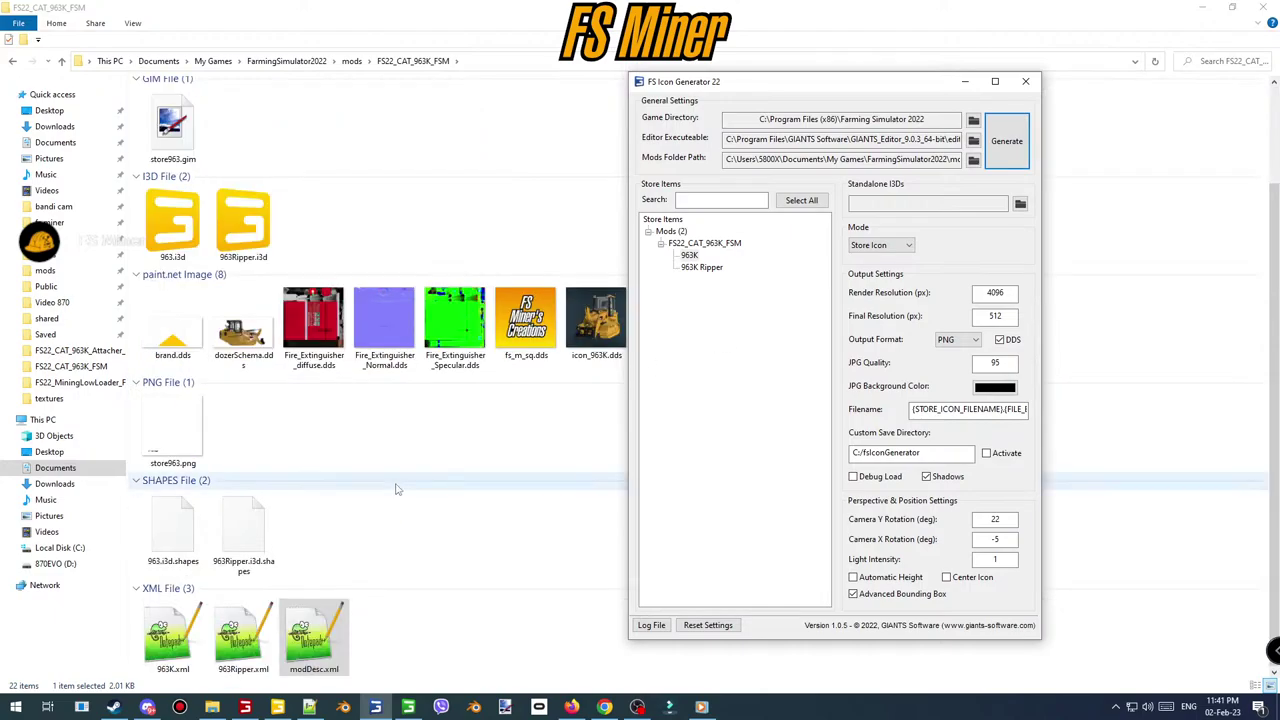
# - Enable Automatic Height and Center Icon and regenerate the 963K store icon
pyautogui.click(853, 577)
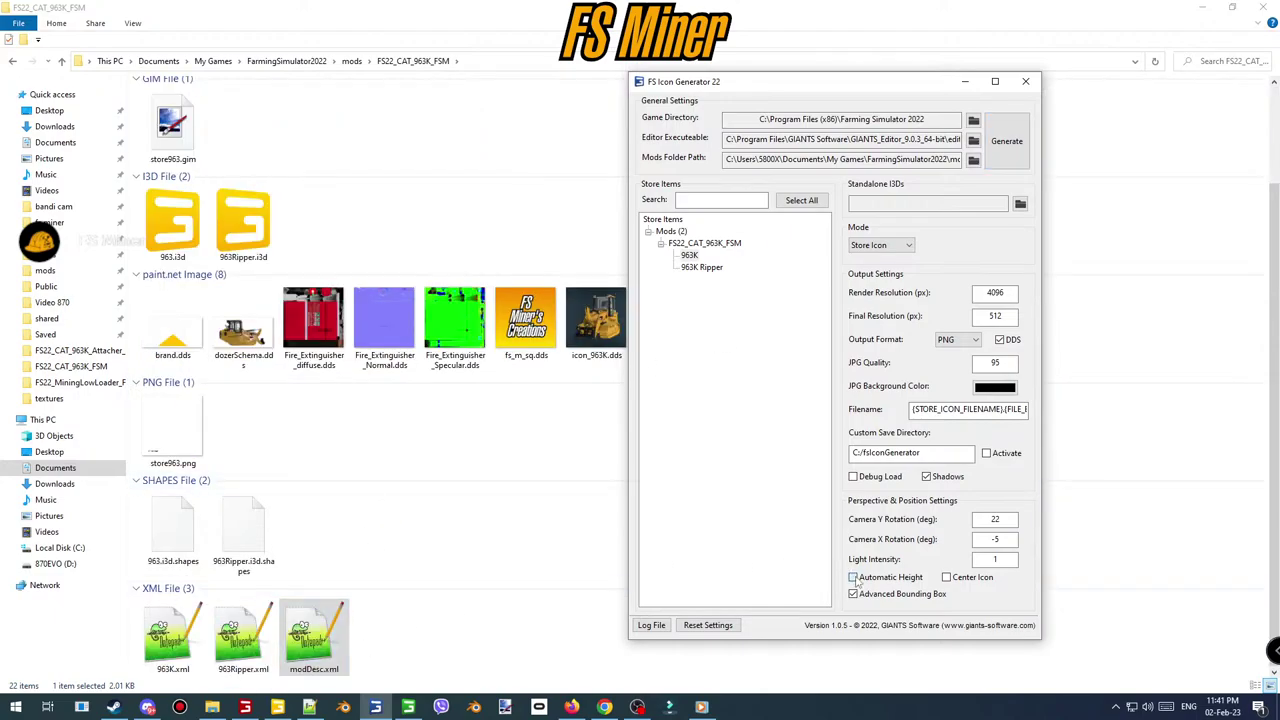
pyautogui.click(946, 577)
pyautogui.click(1007, 141)
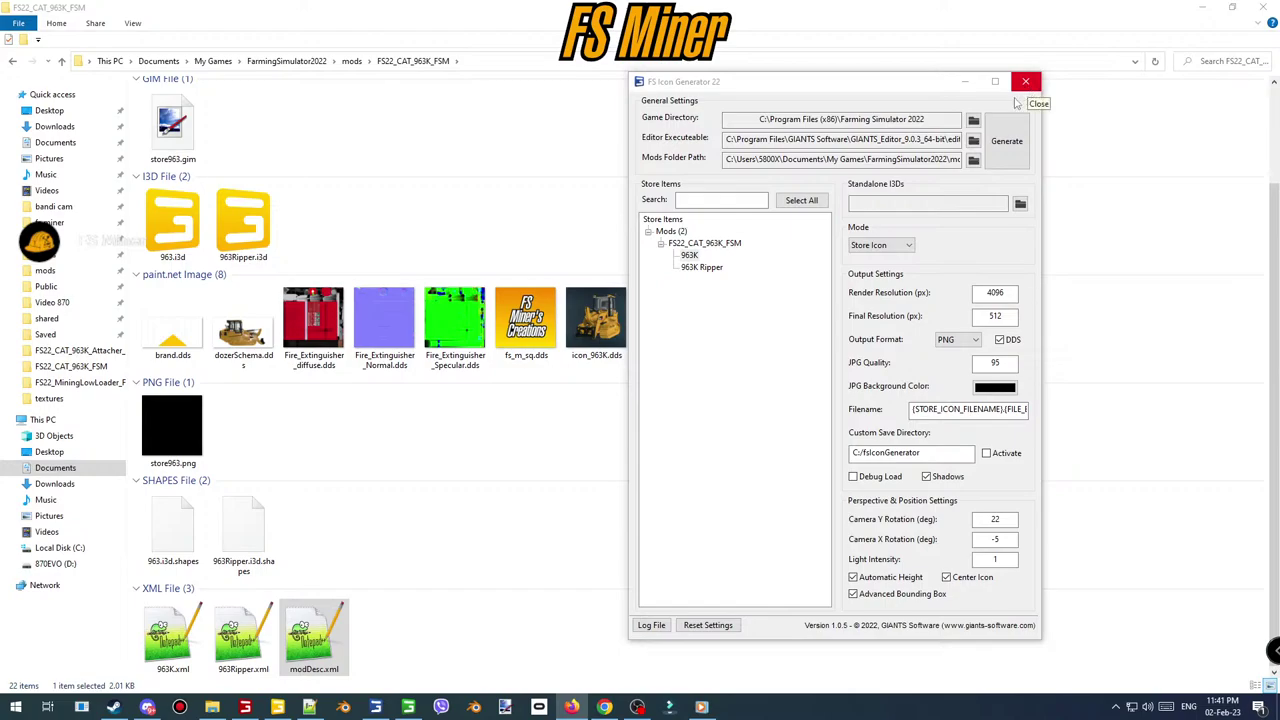
# - Reset the icon generator's settings and generate the 963K store icon again
pyautogui.click(708, 625)
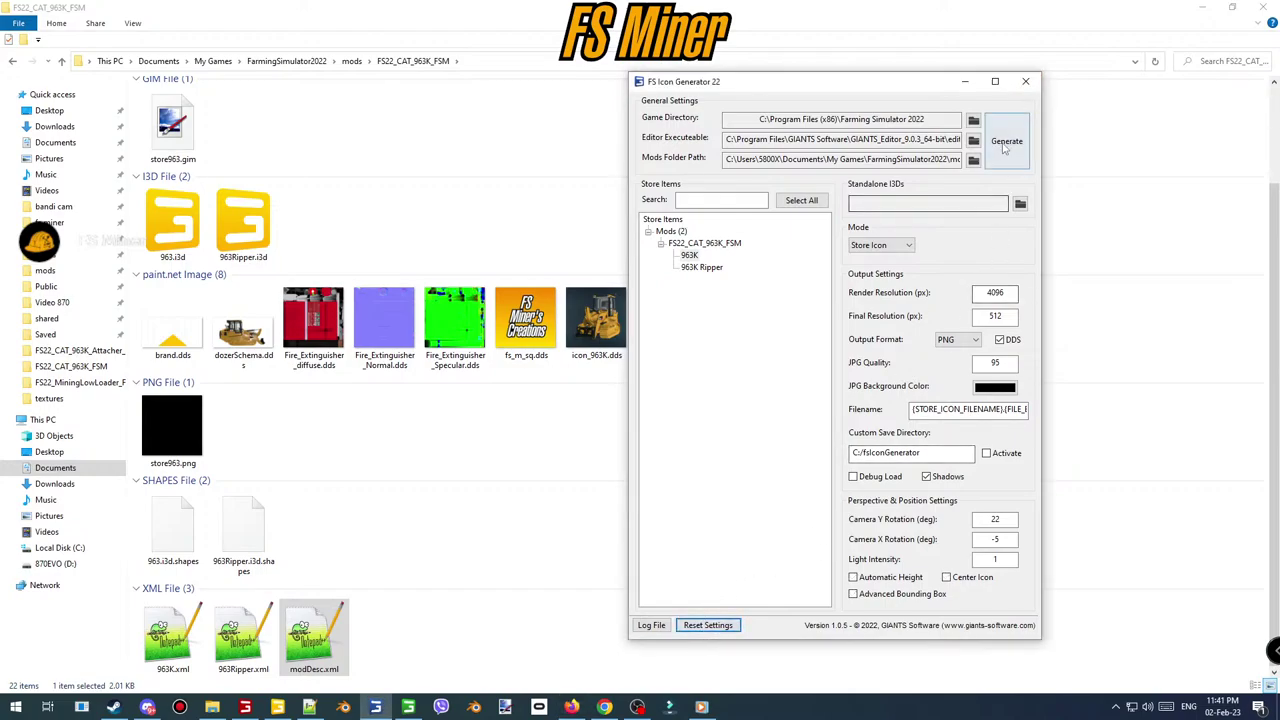
pyautogui.click(1005, 143)
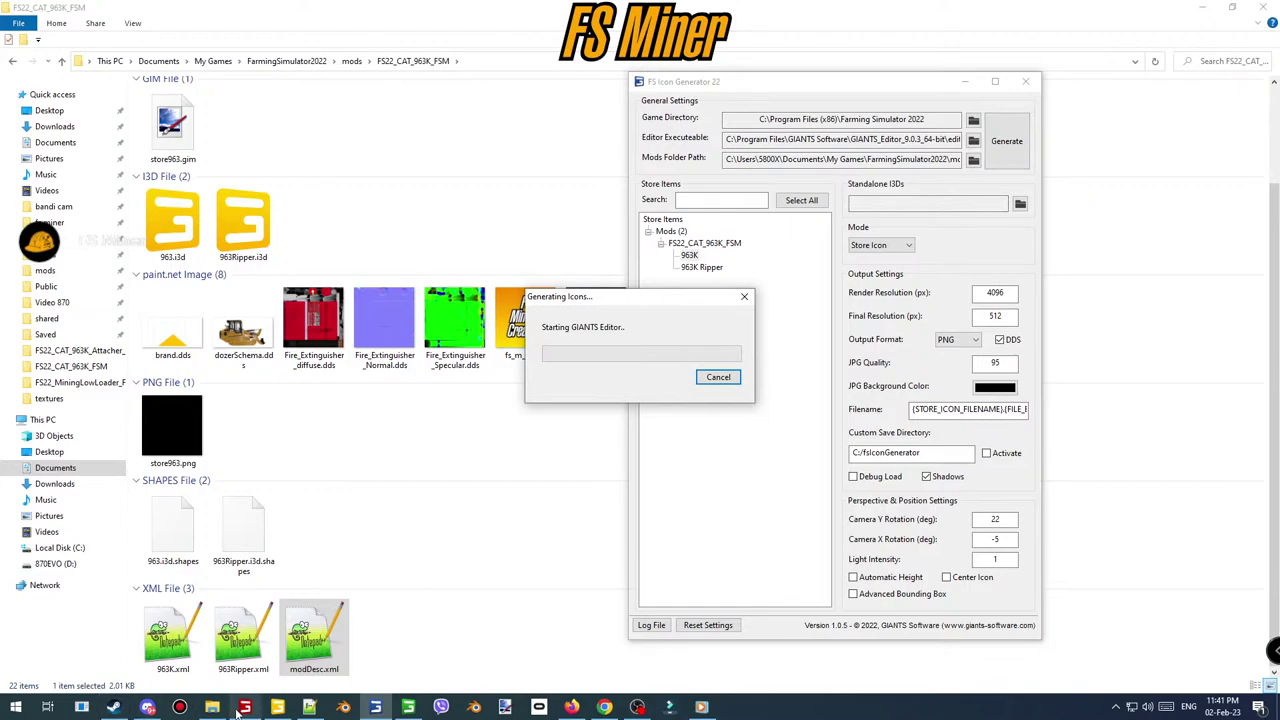
pyautogui.moveTo(238, 707)
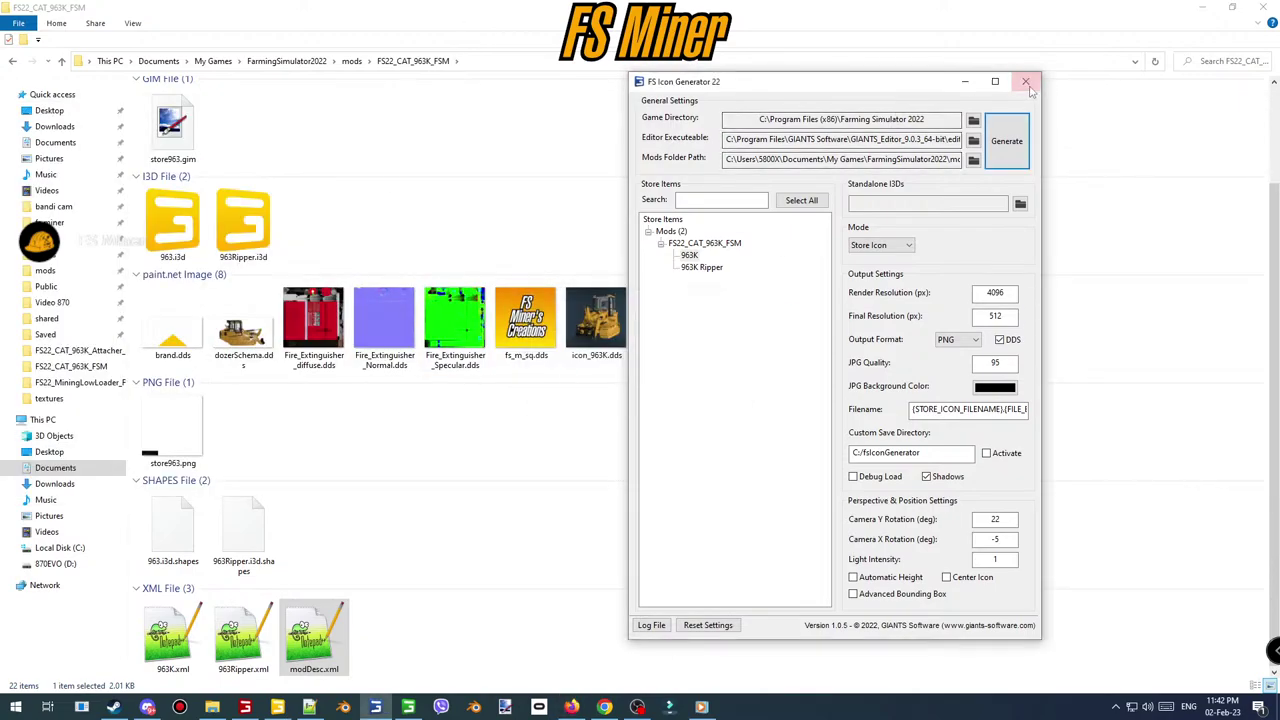
# - In GIANTS Editor, move pickUpNode along X to the side edge of the bucket, to Translate X 1.286
pyautogui.click(277, 707)
pyautogui.keyDown('alt'); pyautogui.moveTo(463, 426); pyautogui.dragTo(776, 398); pyautogui.keyUp('alt')
pyautogui.keyDown('alt'); pyautogui.moveTo(776, 398); pyautogui.dragTo(687, 342, button='middle'); pyautogui.keyUp('alt')
pyautogui.moveTo(676, 300); pyautogui.dragTo(780, 285)
pyautogui.keyDown('alt'); pyautogui.moveTo(778, 279); pyautogui.dragTo(754, 273, button='middle'); pyautogui.keyUp('alt')
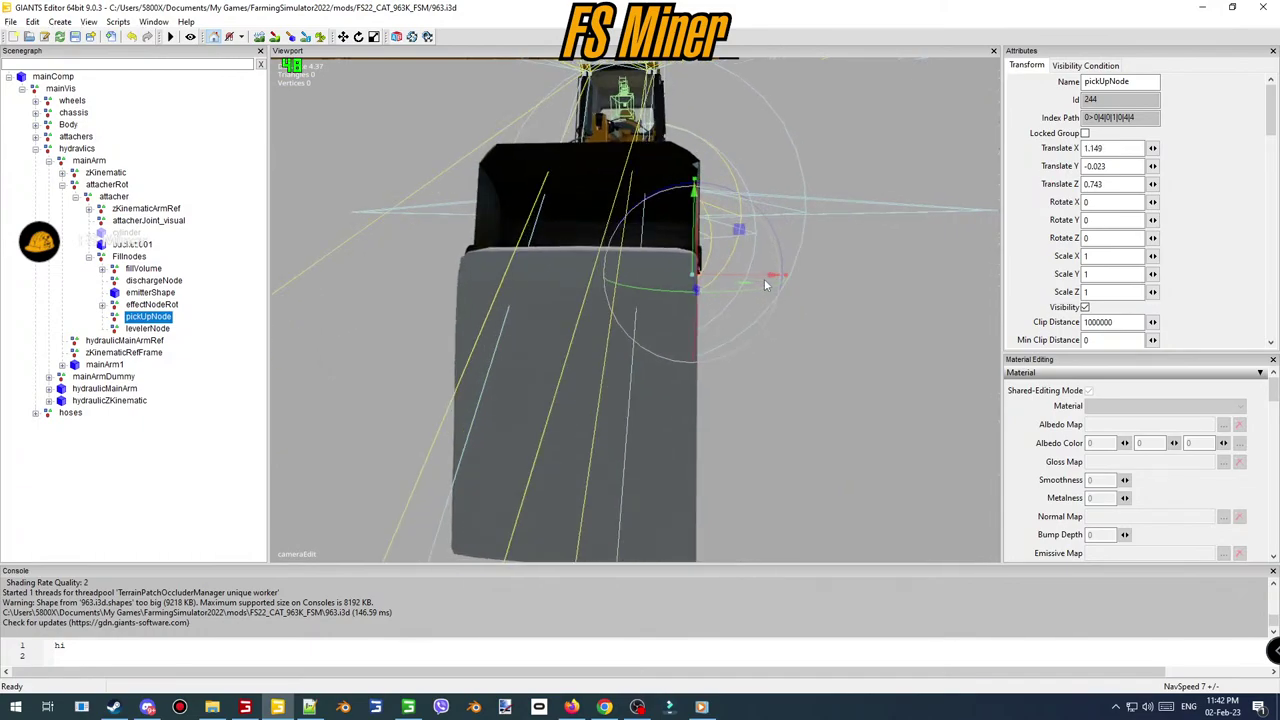
pyautogui.moveTo(764, 280); pyautogui.dragTo(793, 283)
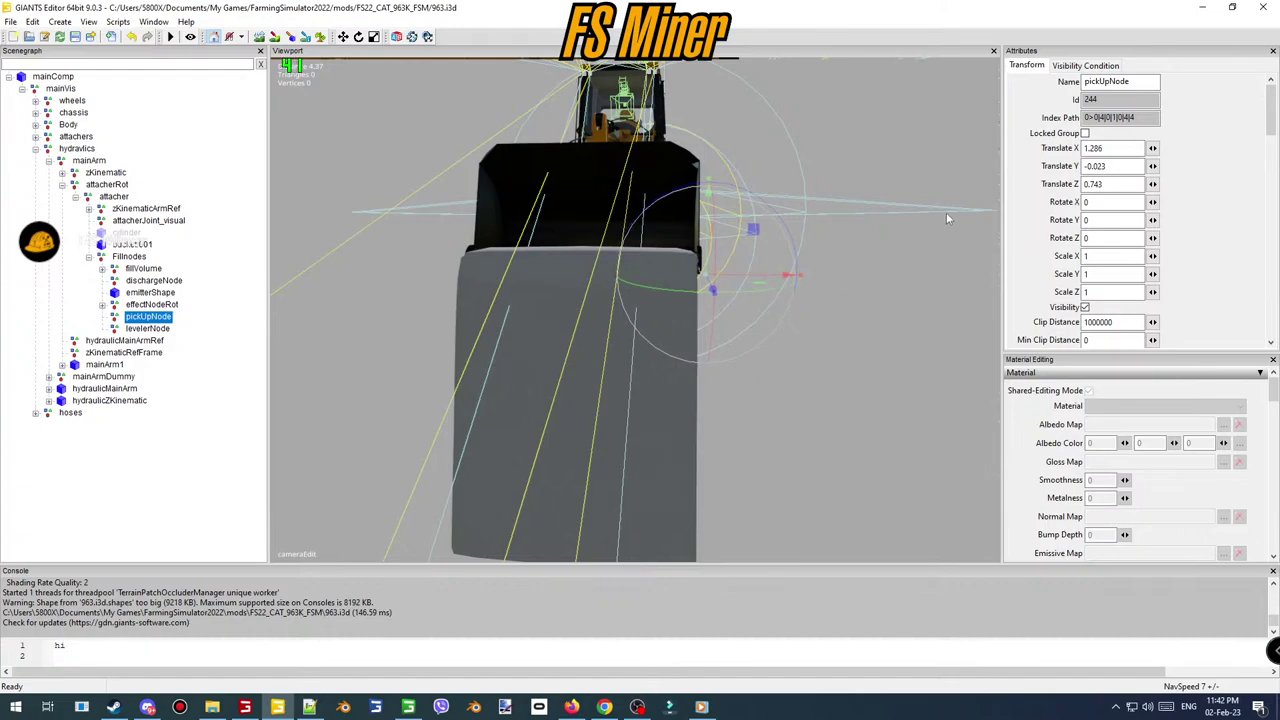
pyautogui.click(1119, 150)
# - In CAT_963K.xml in Notepad++, set the outermost terraform nodes to x -1.286 and 1.286
pyautogui.click(309, 707)
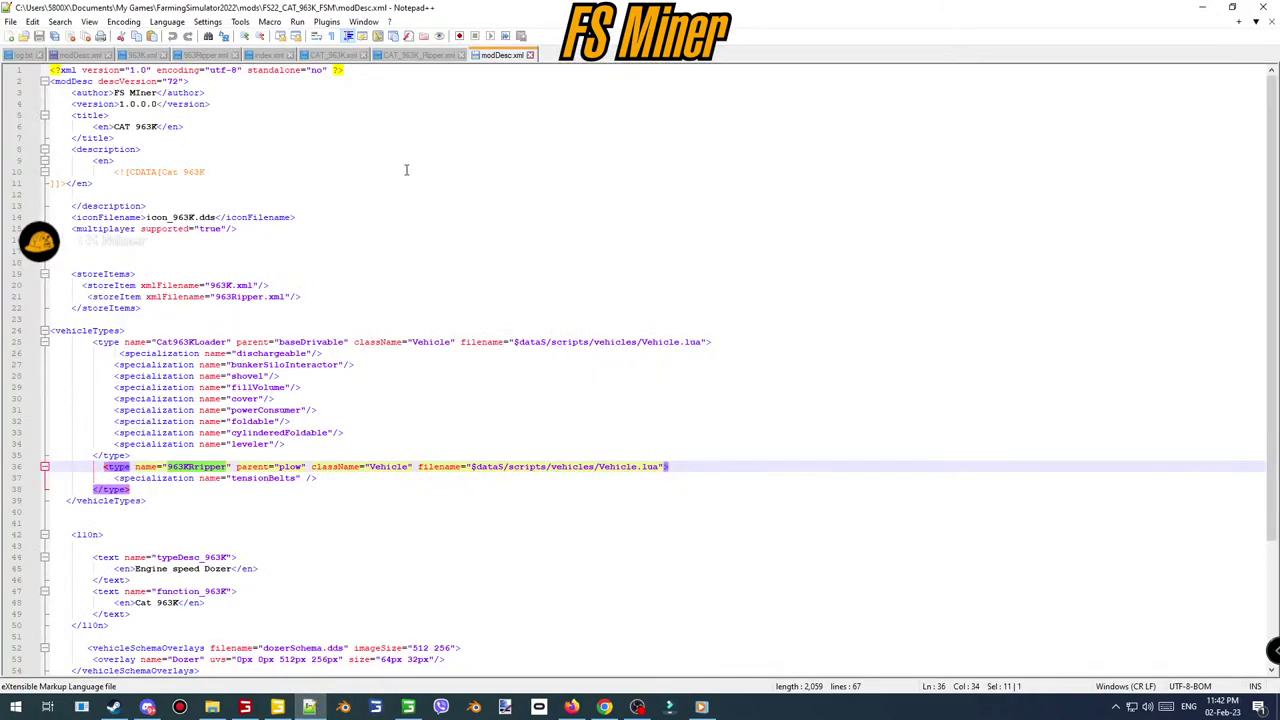
pyautogui.click(336, 56)
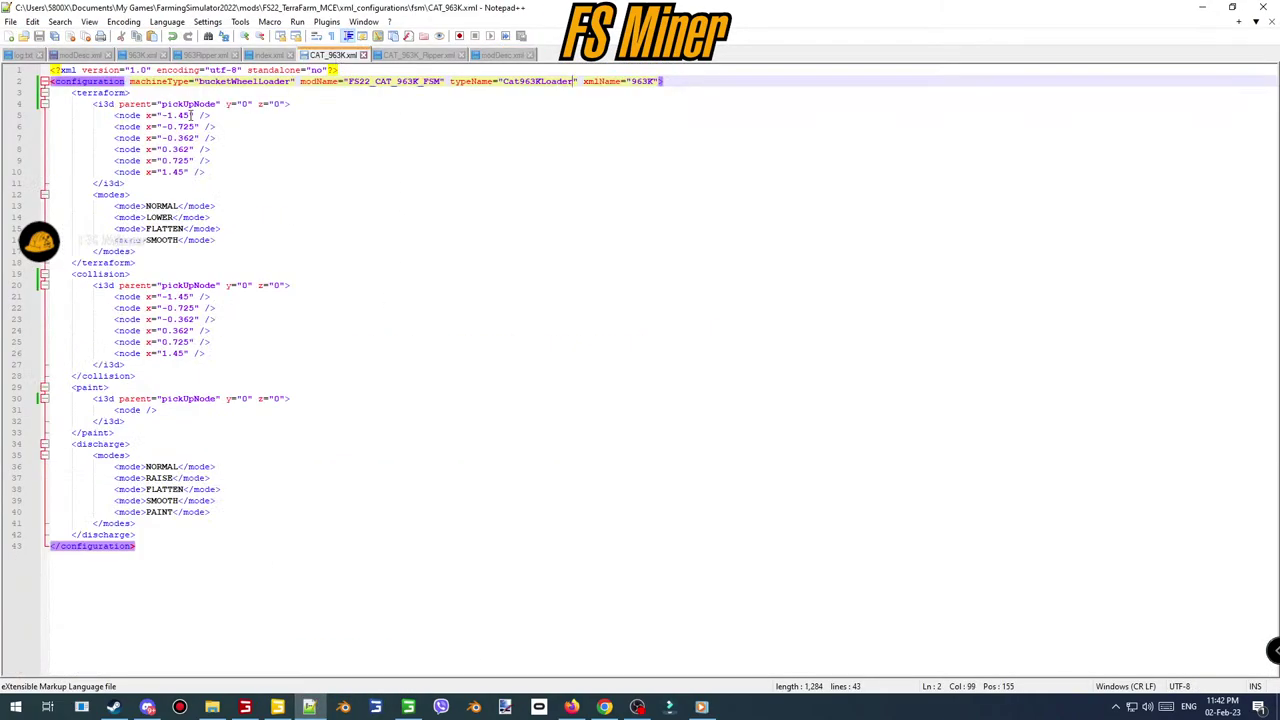
pyautogui.moveTo(190, 115); pyautogui.dragTo(168, 116)
pyautogui.write('1.286')
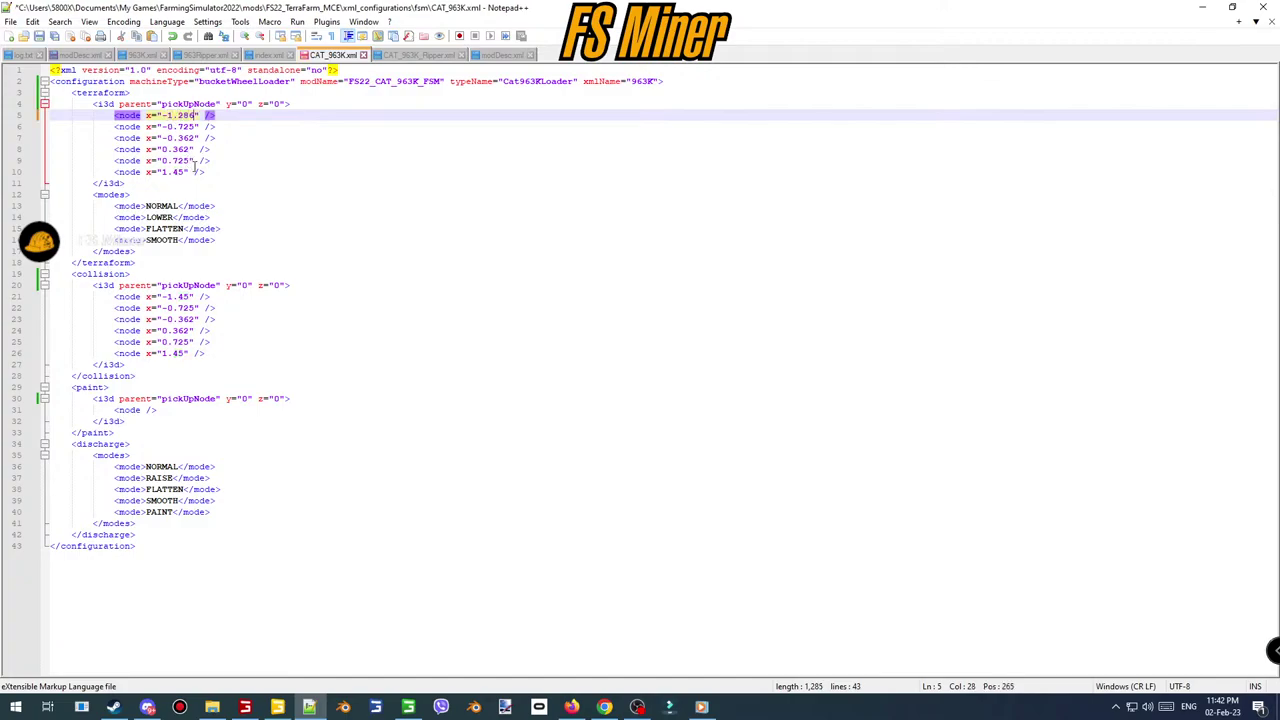
pyautogui.moveTo(187, 172); pyautogui.dragTo(165, 172)
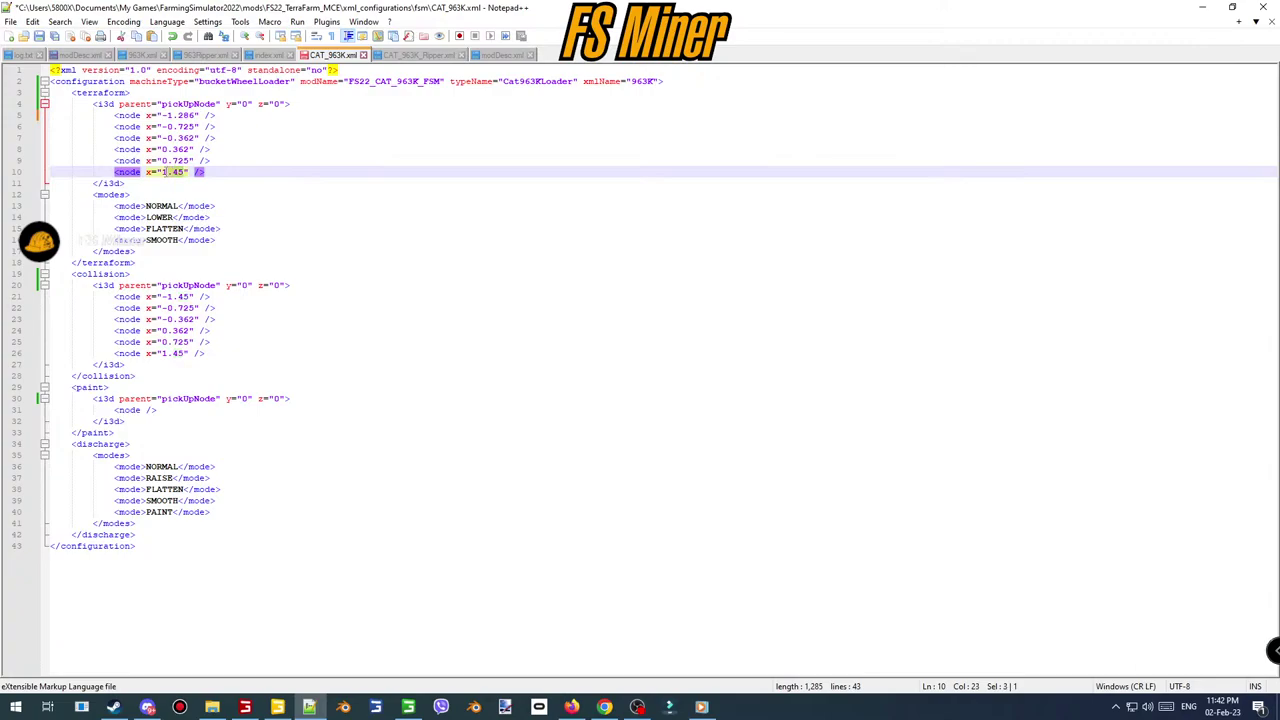
pyautogui.write('1.286')
# - Set the outermost collision nodes to x -1.286 and 1.286, then save CAT_963K.xml
pyautogui.moveTo(187, 297); pyautogui.dragTo(165, 297)
pyautogui.write('1.286')
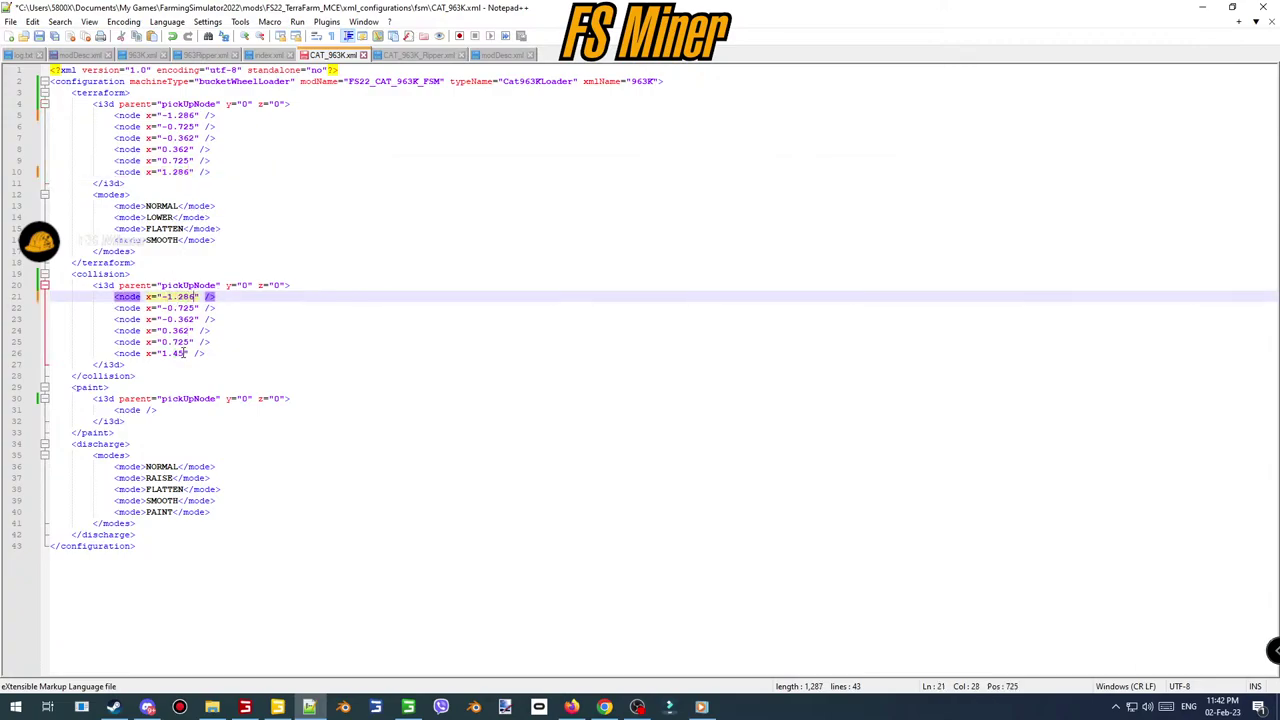
pyautogui.moveTo(186, 353); pyautogui.dragTo(166, 354)
pyautogui.write('1.286')
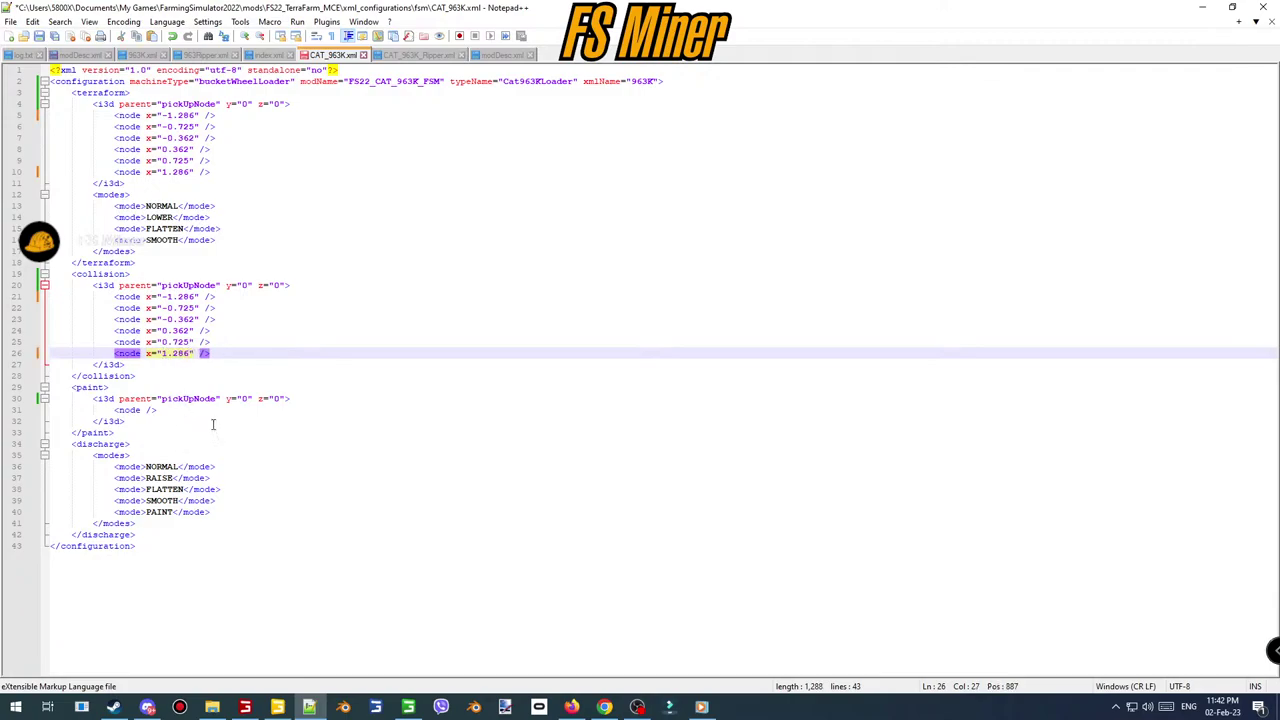
pyautogui.click(39, 36)
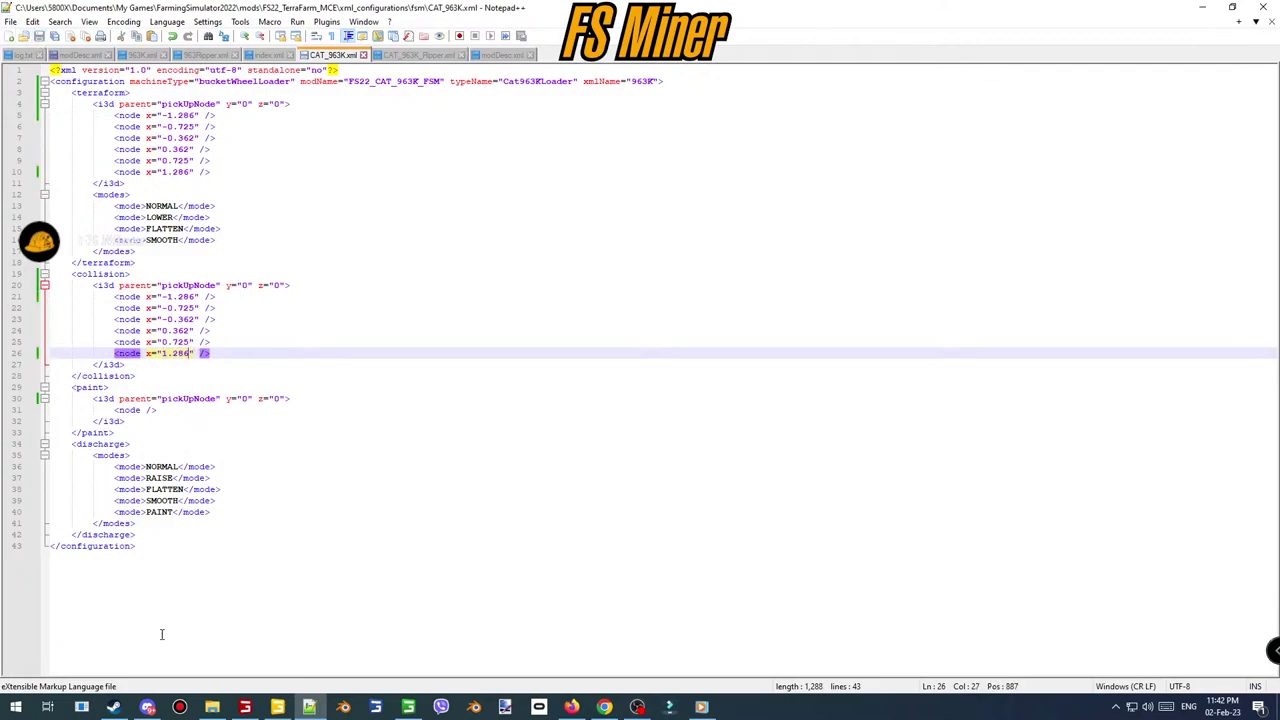
# - Switch to Farming Simulator 22 and go past the vehicle yard's stone wall to the open grass beside the fields
pyautogui.click(245, 707)
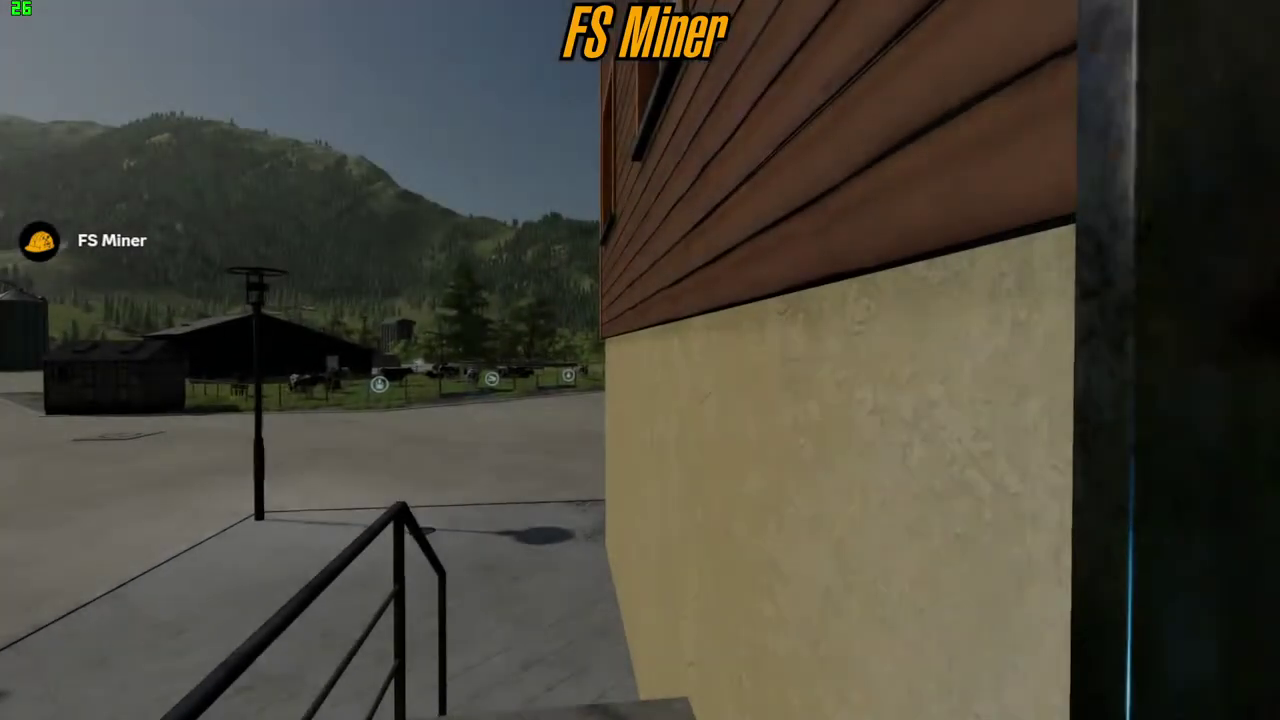
pyautogui.press('w')
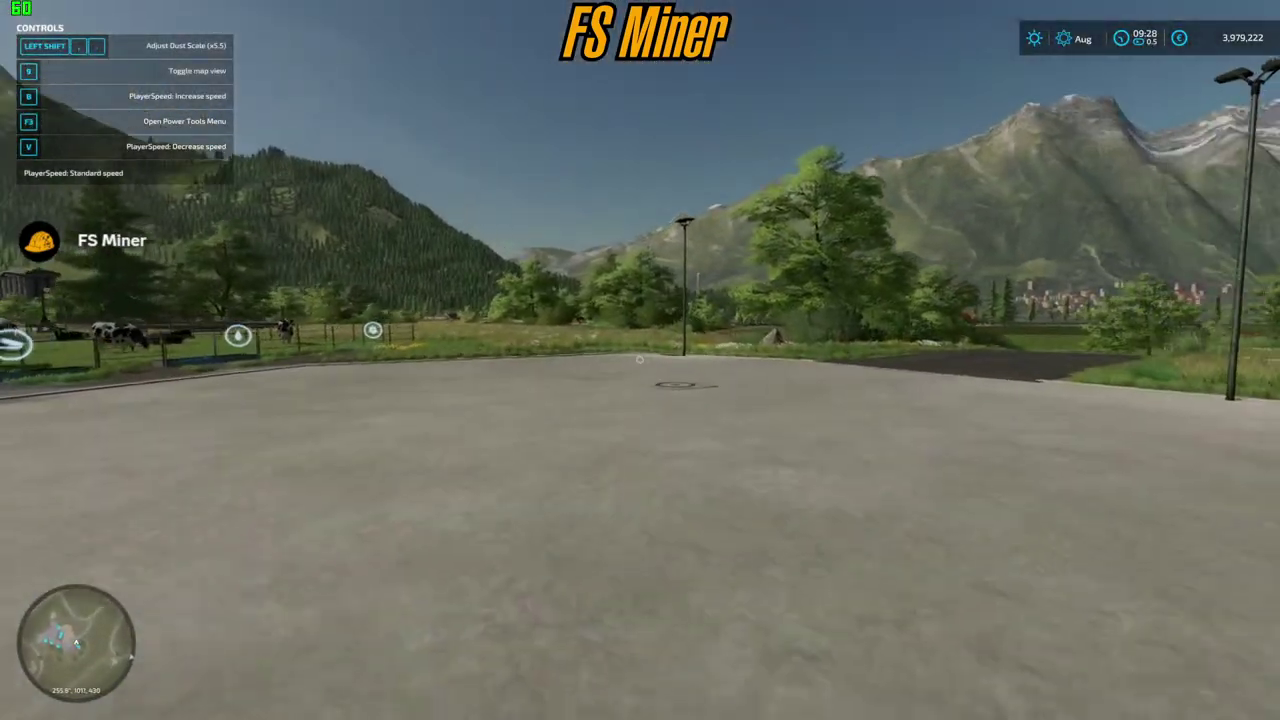
pyautogui.press('w')
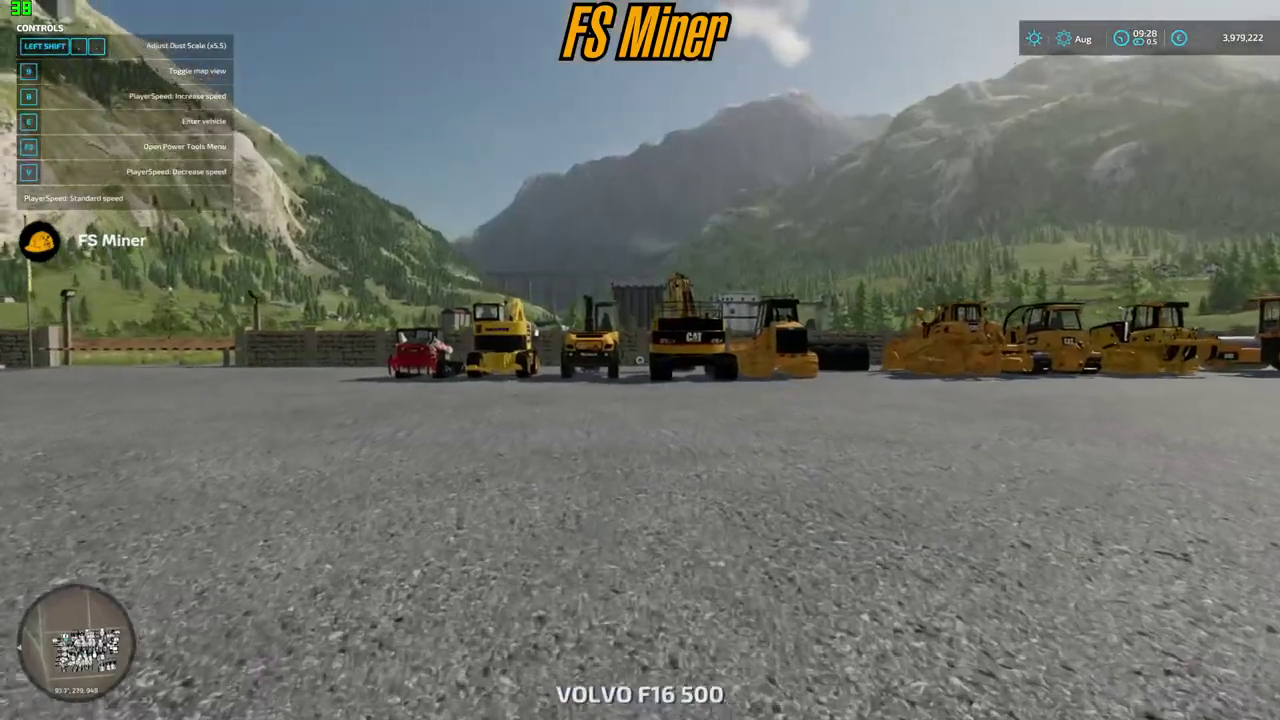
pyautogui.press('w')
pyautogui.press('w')
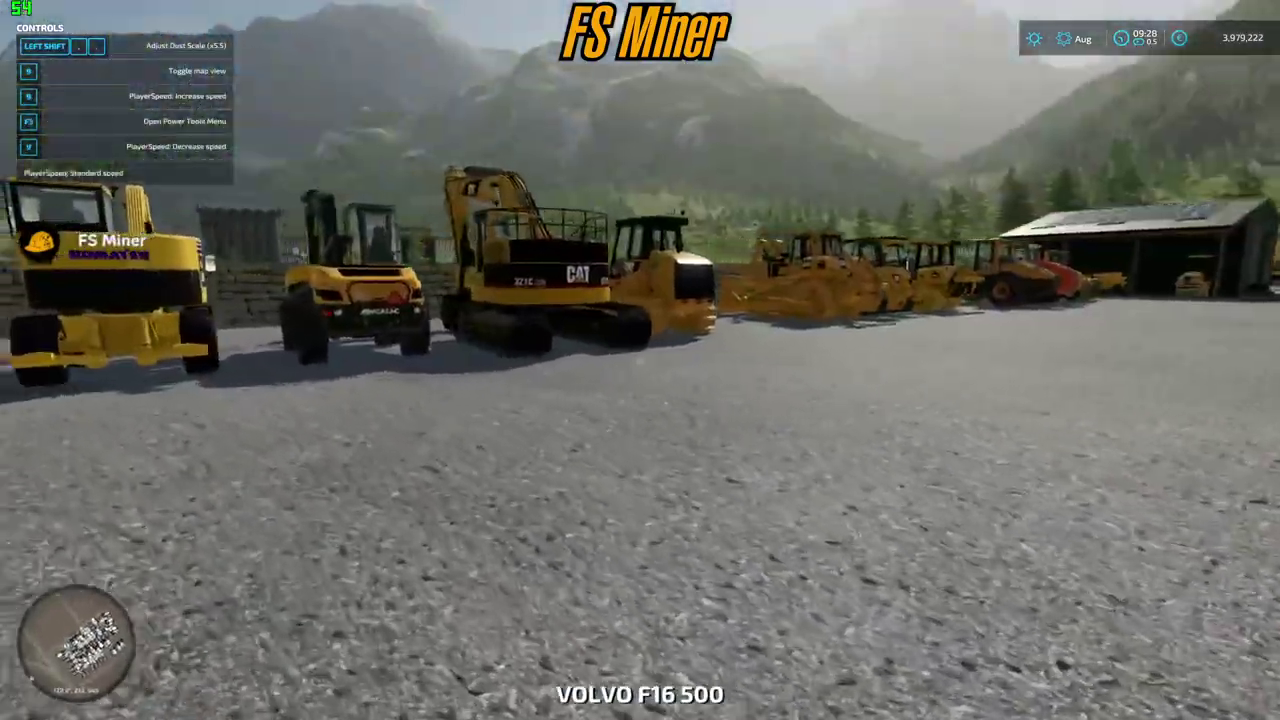
pyautogui.press('b')
pyautogui.press('b')
pyautogui.press('w')
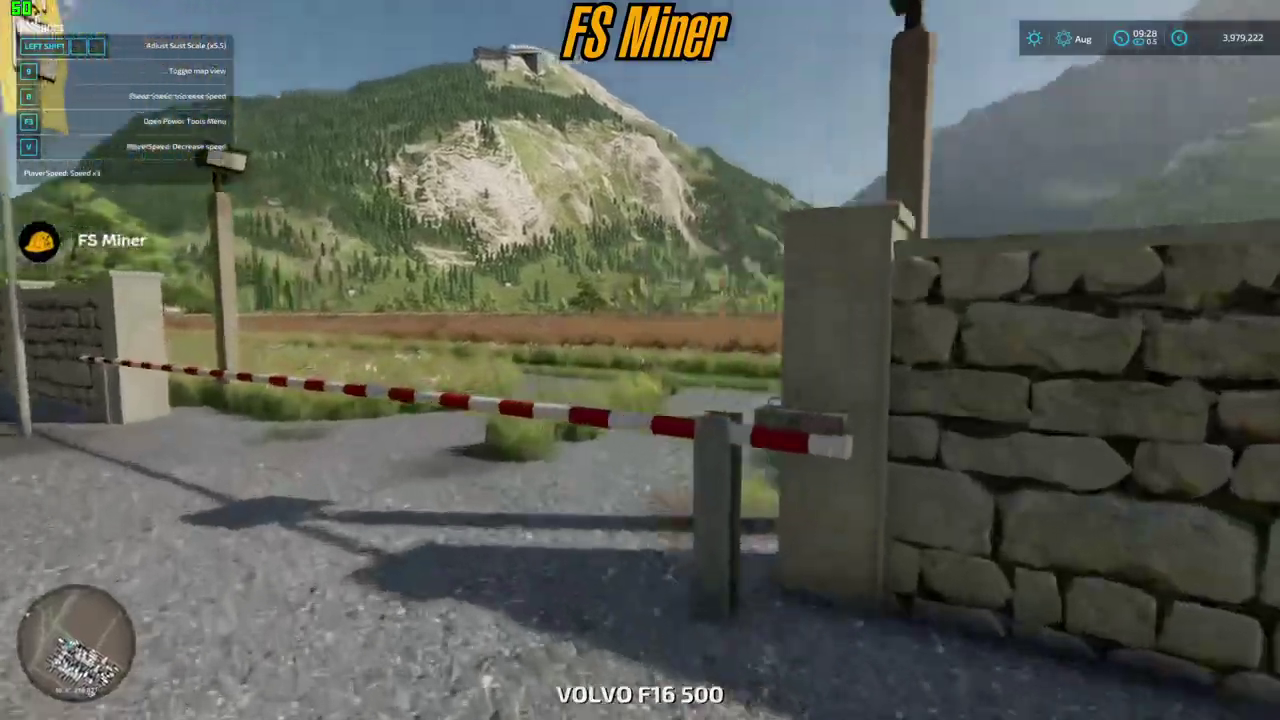
pyautogui.press('w')
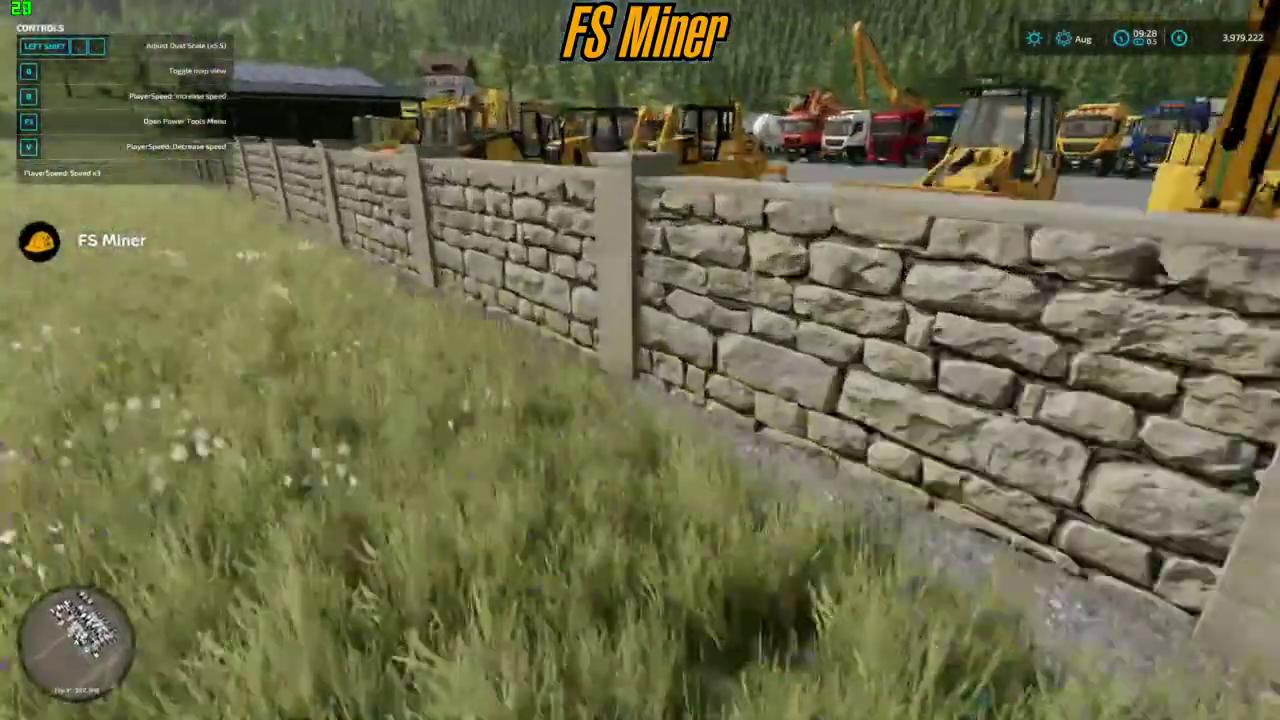
pyautogui.press('space')
pyautogui.press('w')
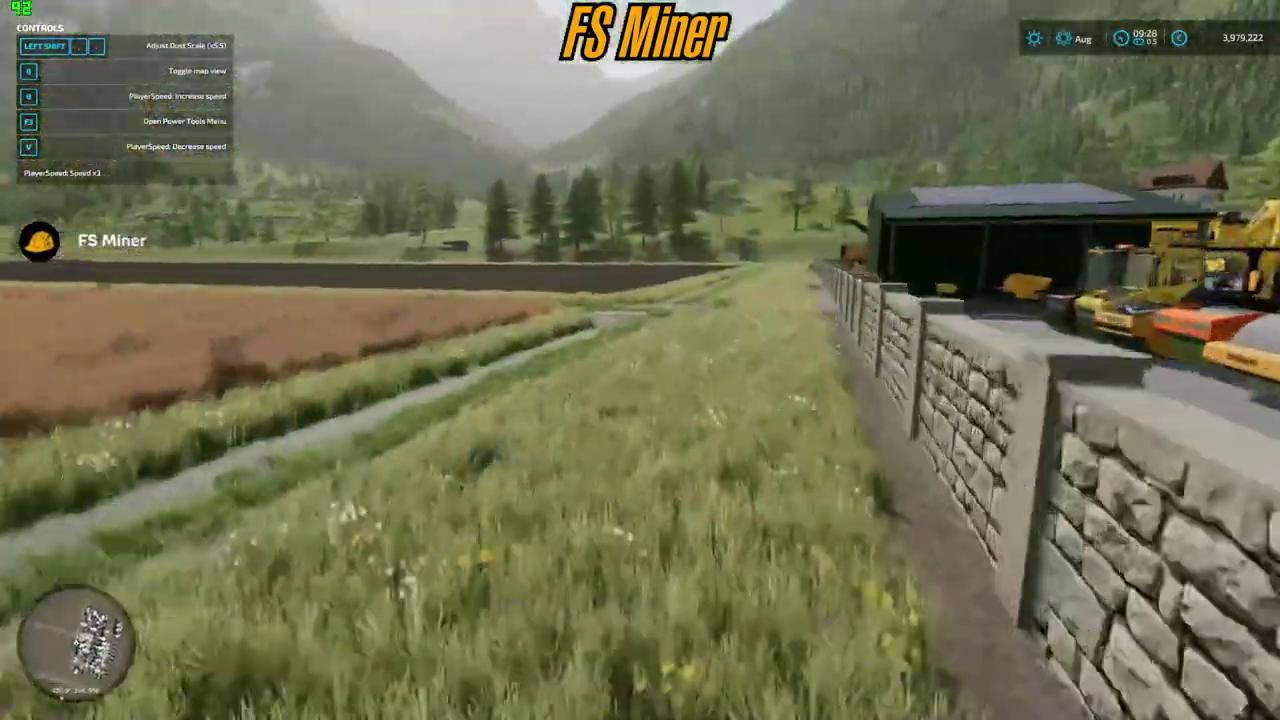
pyautogui.press('w')
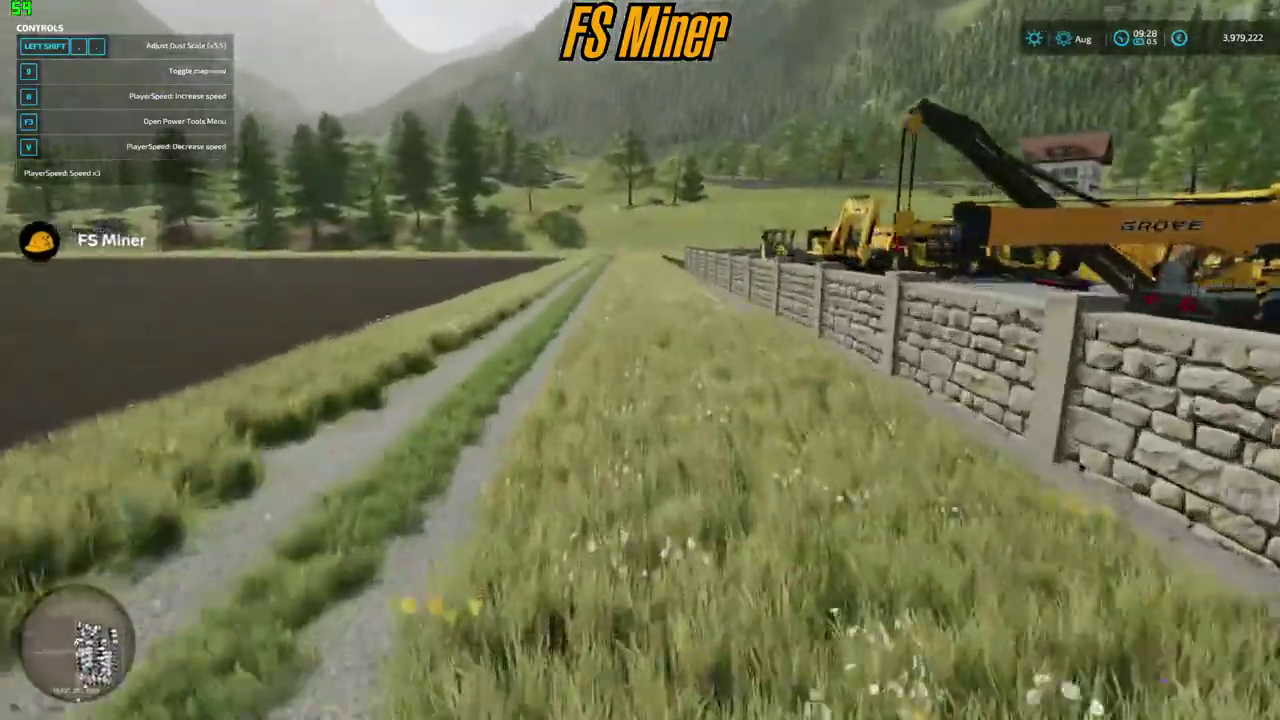
pyautogui.press('w')
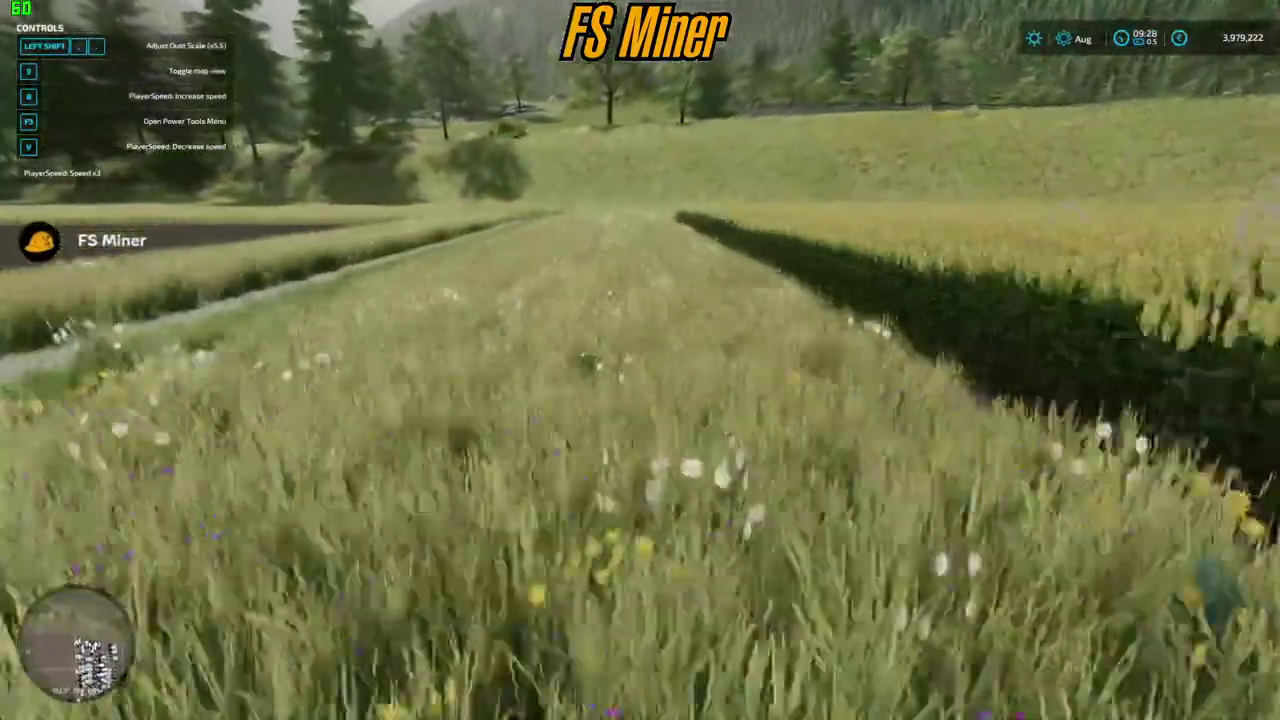
# - Open the shop's FS Miner's Creations vehicle category and bring up the purchase page of the CAT 963K
pyautogui.press('p')
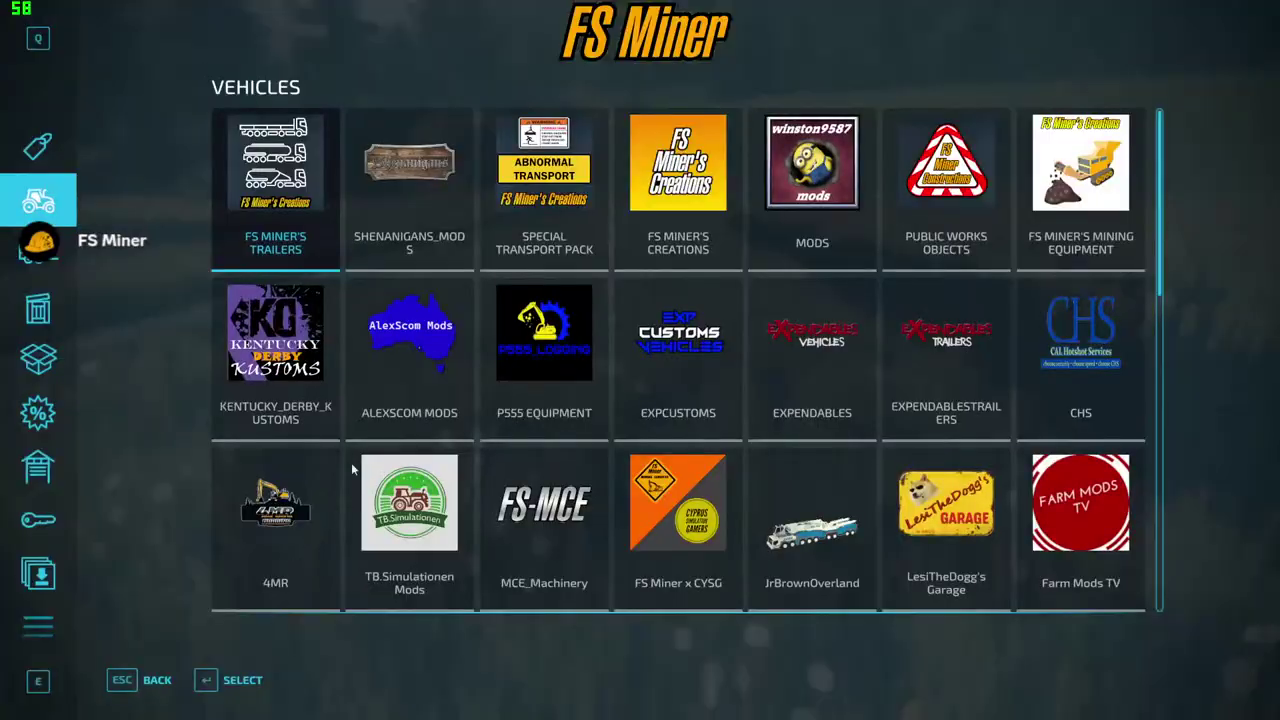
pyautogui.click(673, 216)
pyautogui.scroll(-2, 677, 206)
pyautogui.scroll(2, 586, 331)
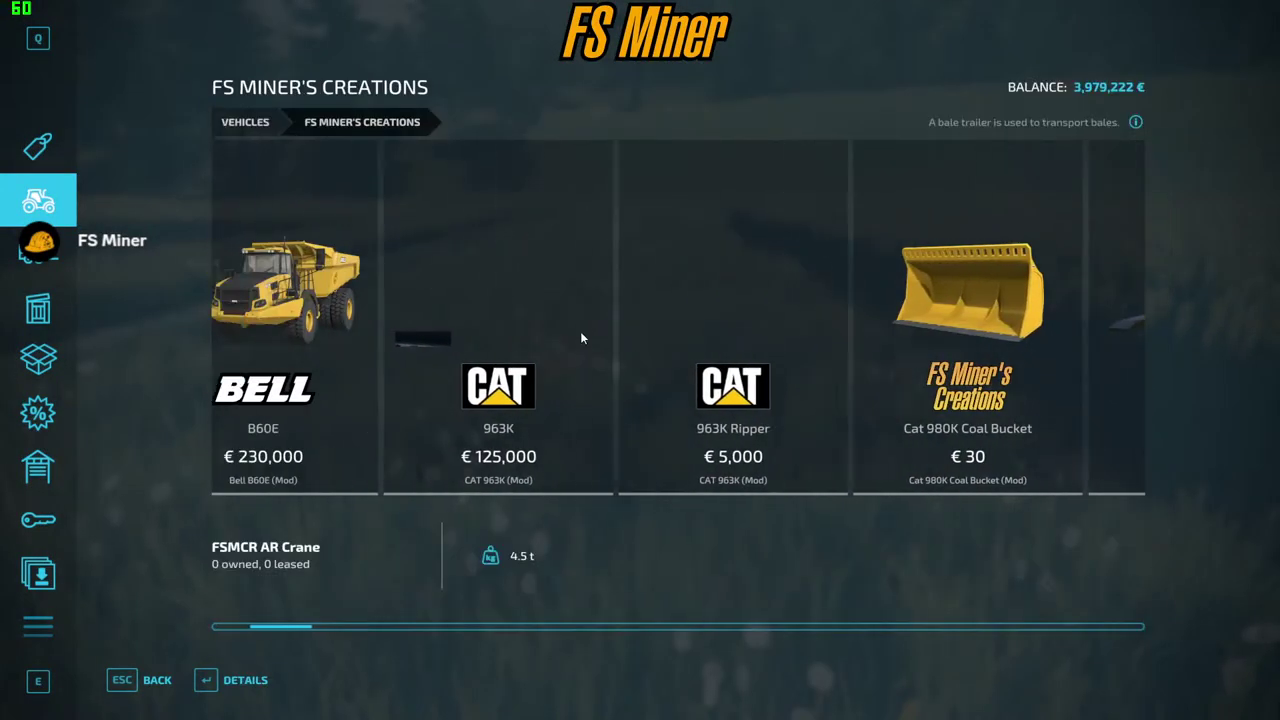
pyautogui.click(617, 289)
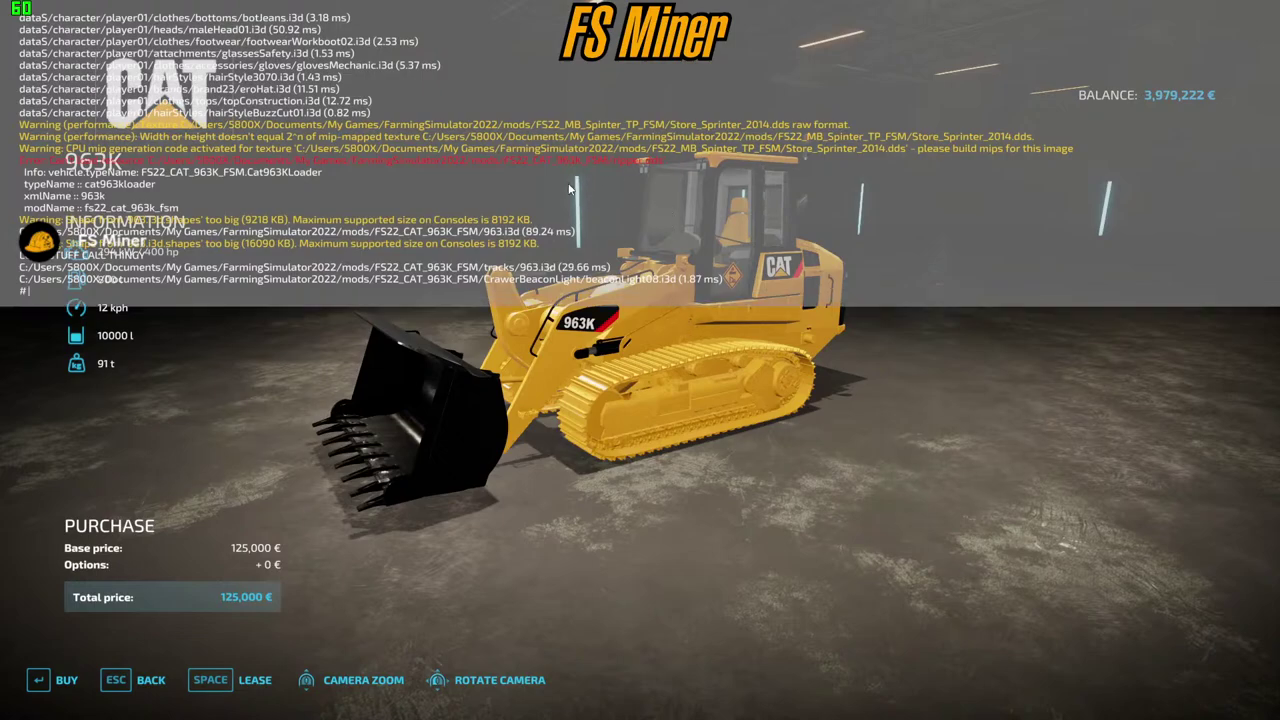
# - Close the developer console and lease the CAT 963K loader from its shop page
pyautogui.press('`')
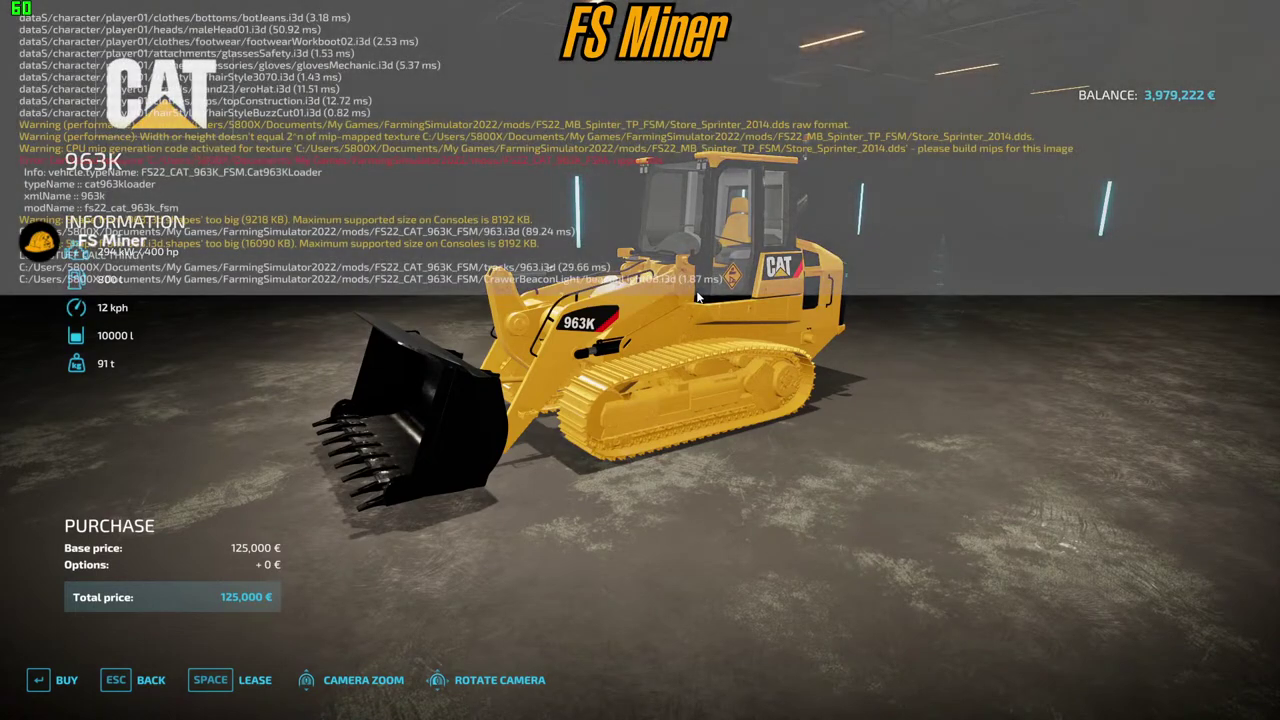
pyautogui.moveTo(668, 278); pyautogui.dragTo(589, 301)
pyautogui.press('space')
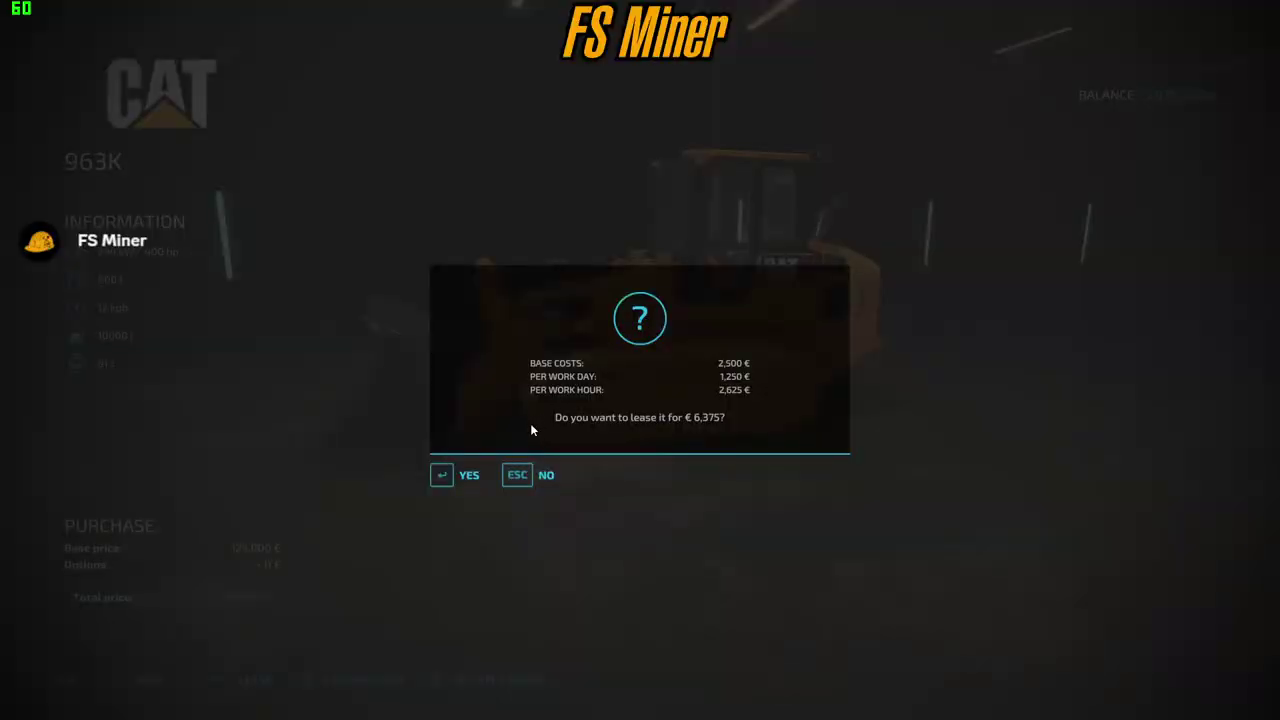
pyautogui.click(446, 477)
pyautogui.click(451, 450)
pyautogui.scroll(-1, 620, 303)
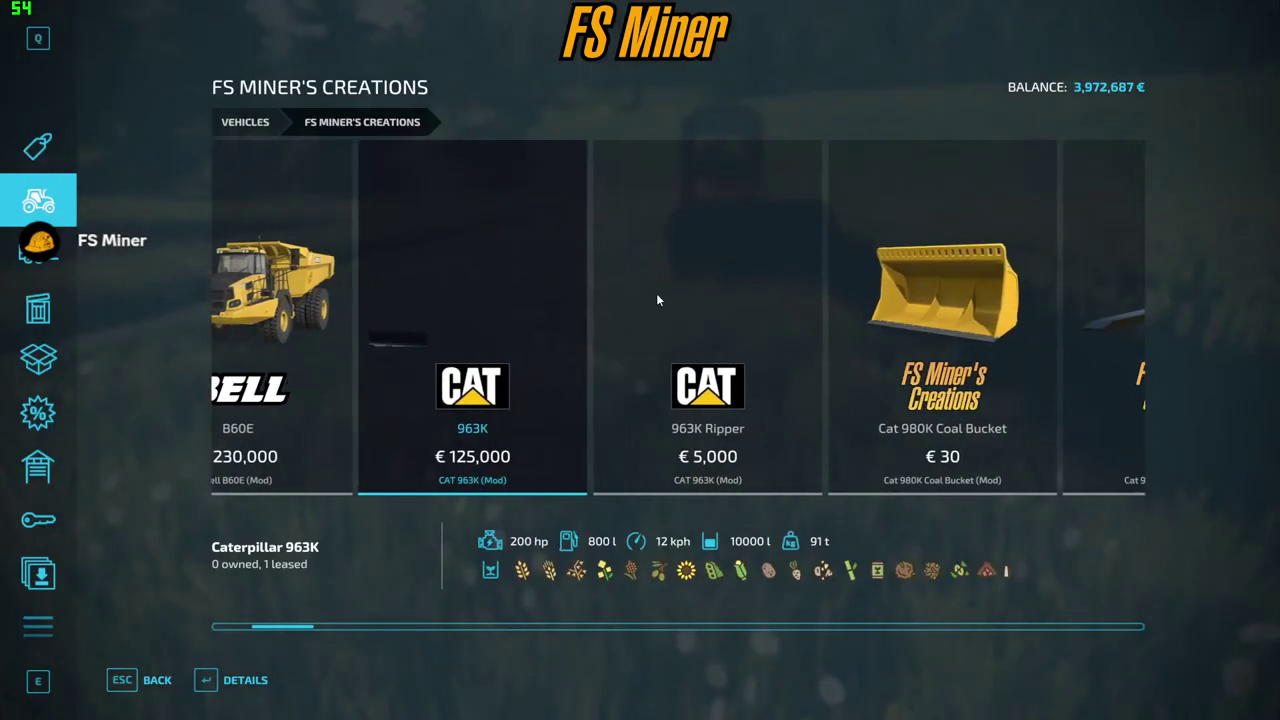
# - Open the 963K Ripper's shop page, close the console and lease the ripper
pyautogui.doubleClick(660, 296)
pyautogui.moveTo(667, 300); pyautogui.dragTo(389, 381)
pyautogui.press('`')
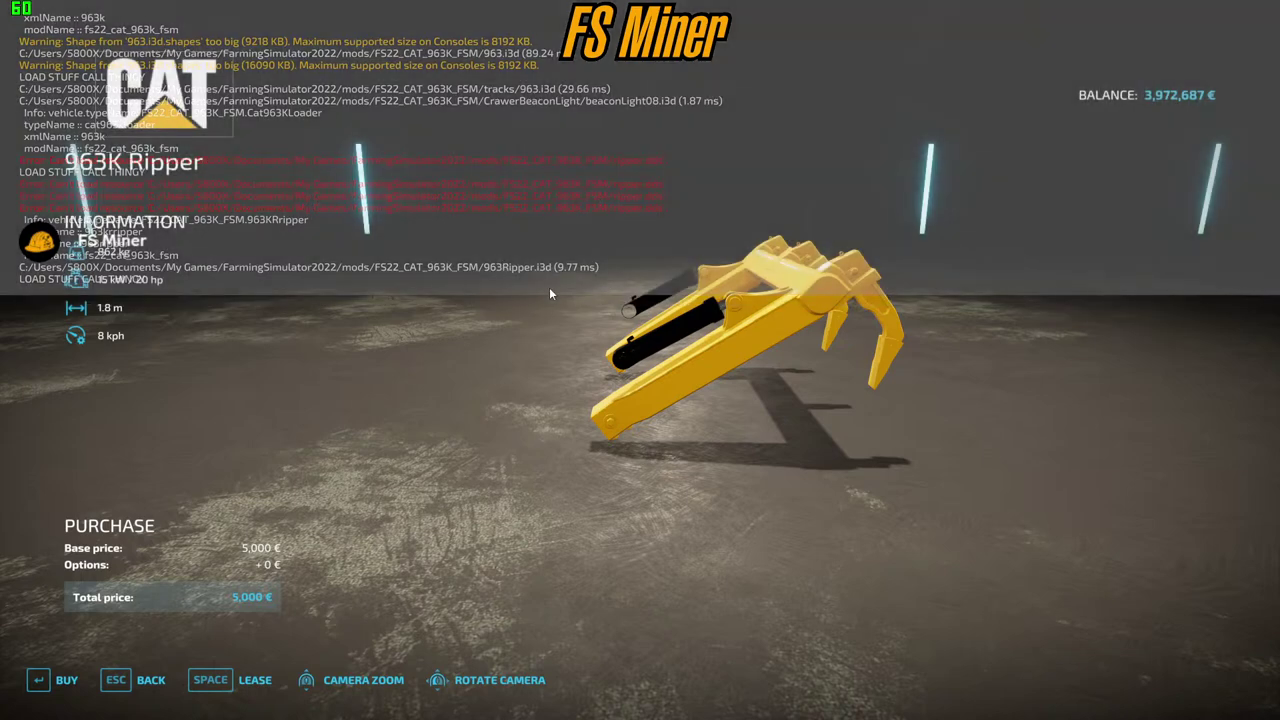
pyautogui.press('space')
pyautogui.click(453, 470)
pyautogui.click(454, 449)
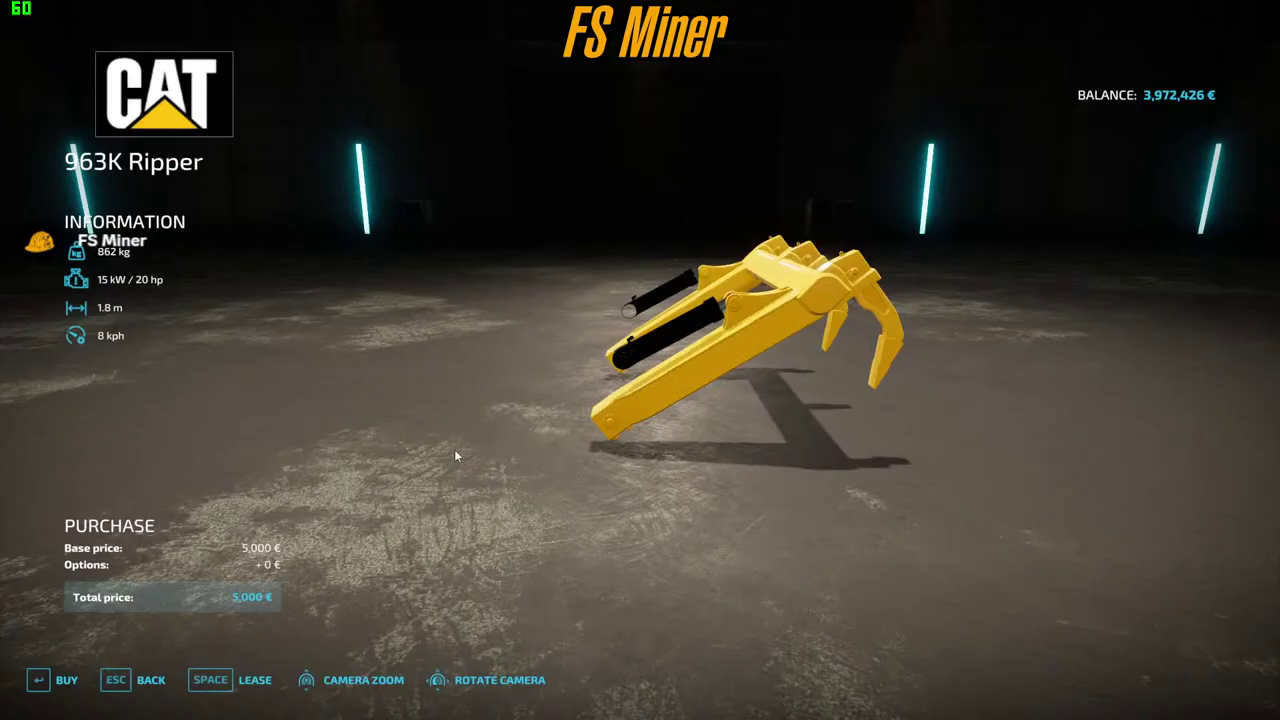
# - Leave the shop, get into the leased Caterpillar 963K and turn it into the crop field ahead of the ripper
pyautogui.press('Escape')
pyautogui.press('Escape')
pyautogui.press('w')
pyautogui.press('Tab')
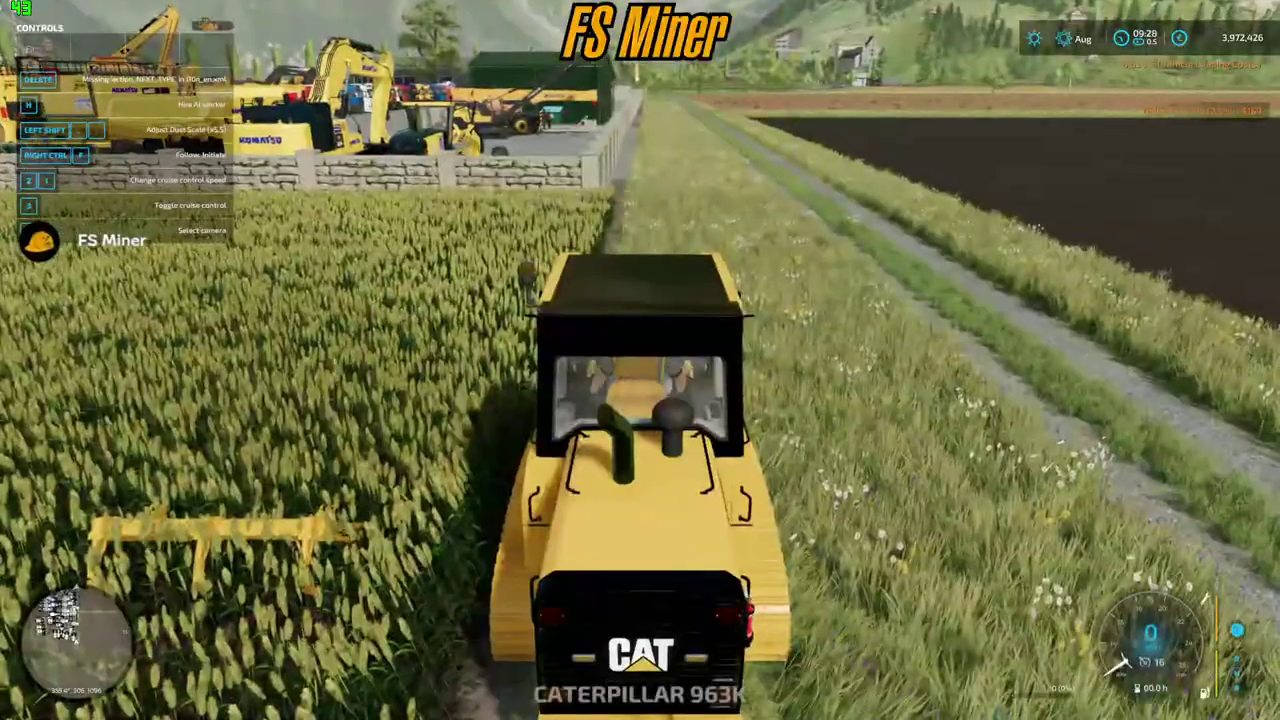
pyautogui.press('w')
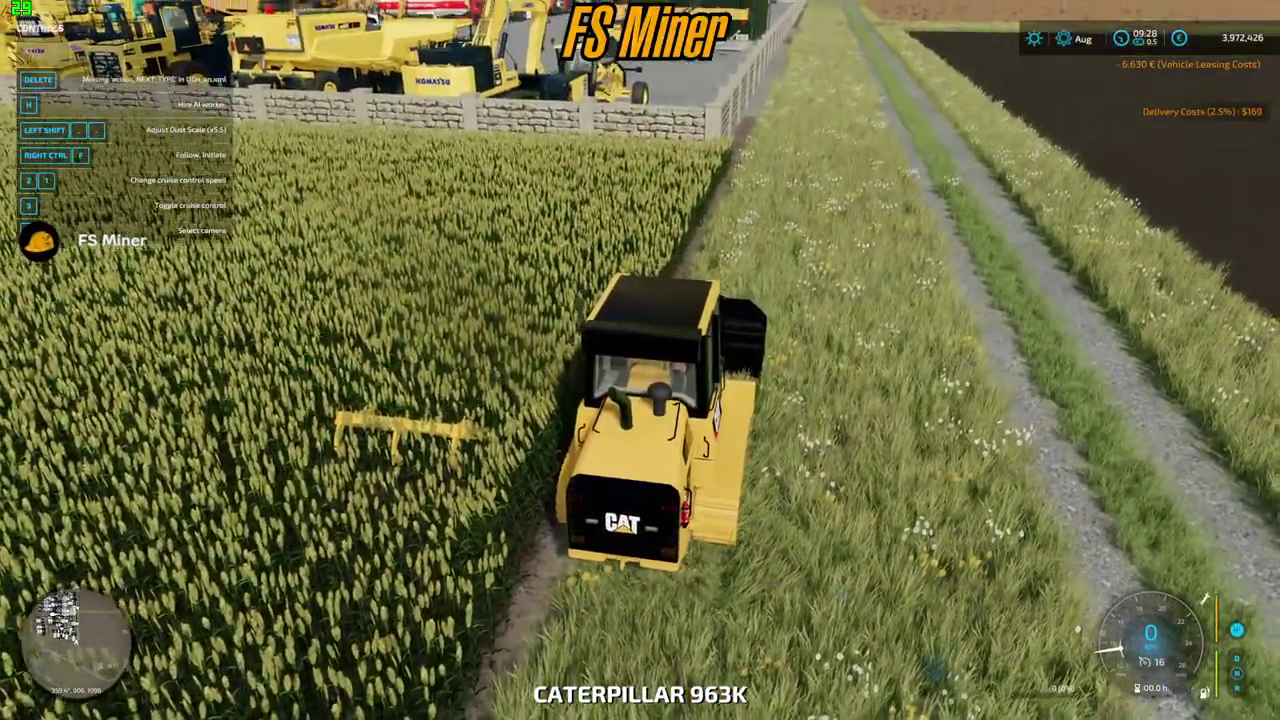
pyautogui.press('a')
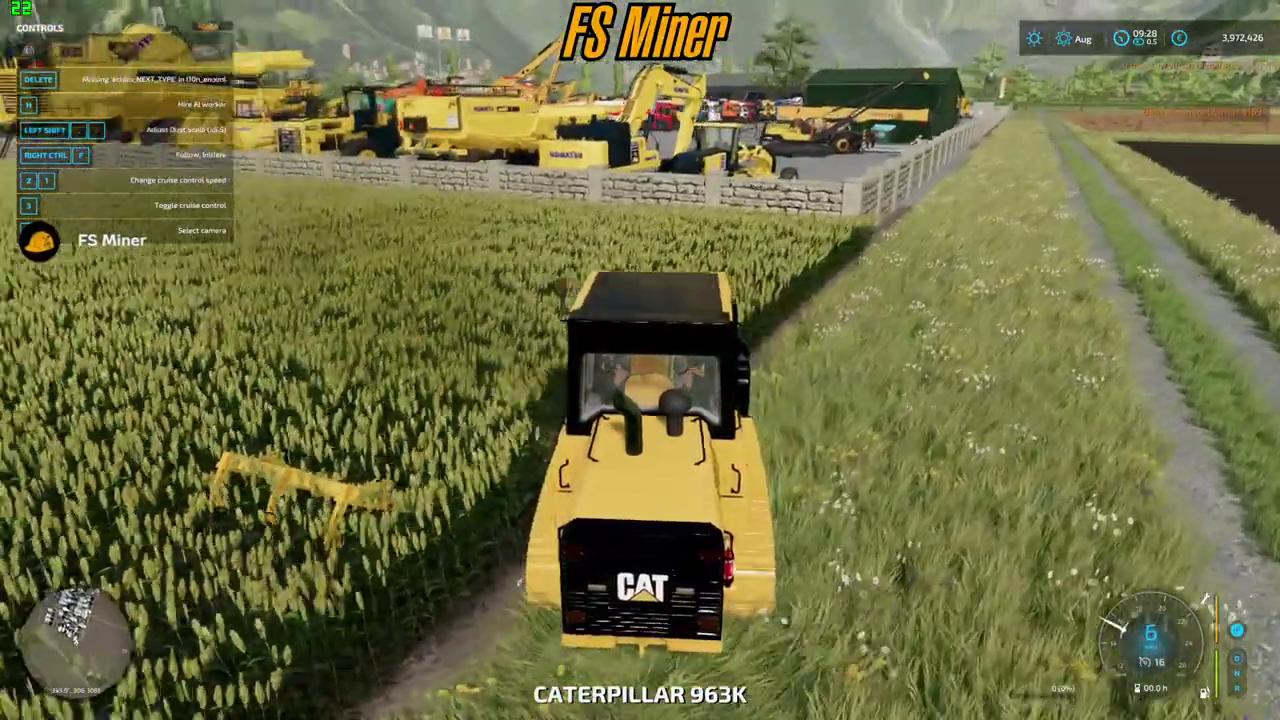
pyautogui.press('d')
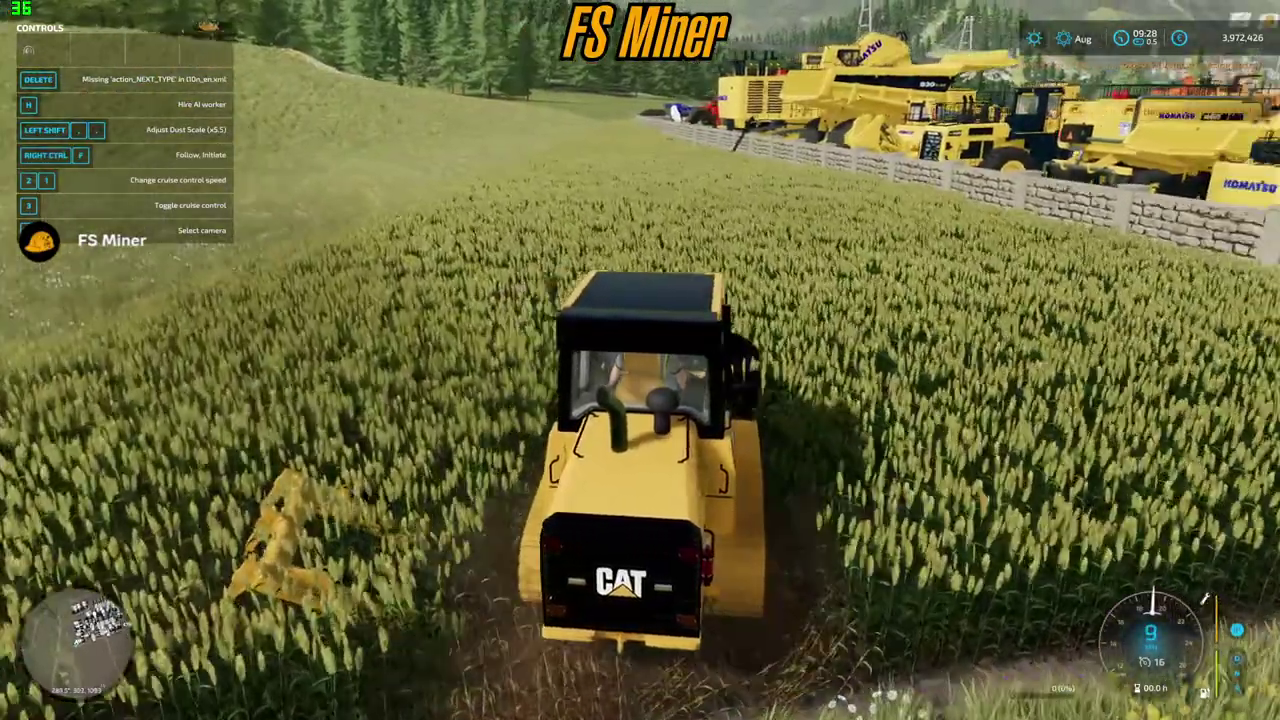
# - Reverse the 963K up to the ripper, attach it and lower it to the ground
pyautogui.press('s')
pyautogui.press('a')
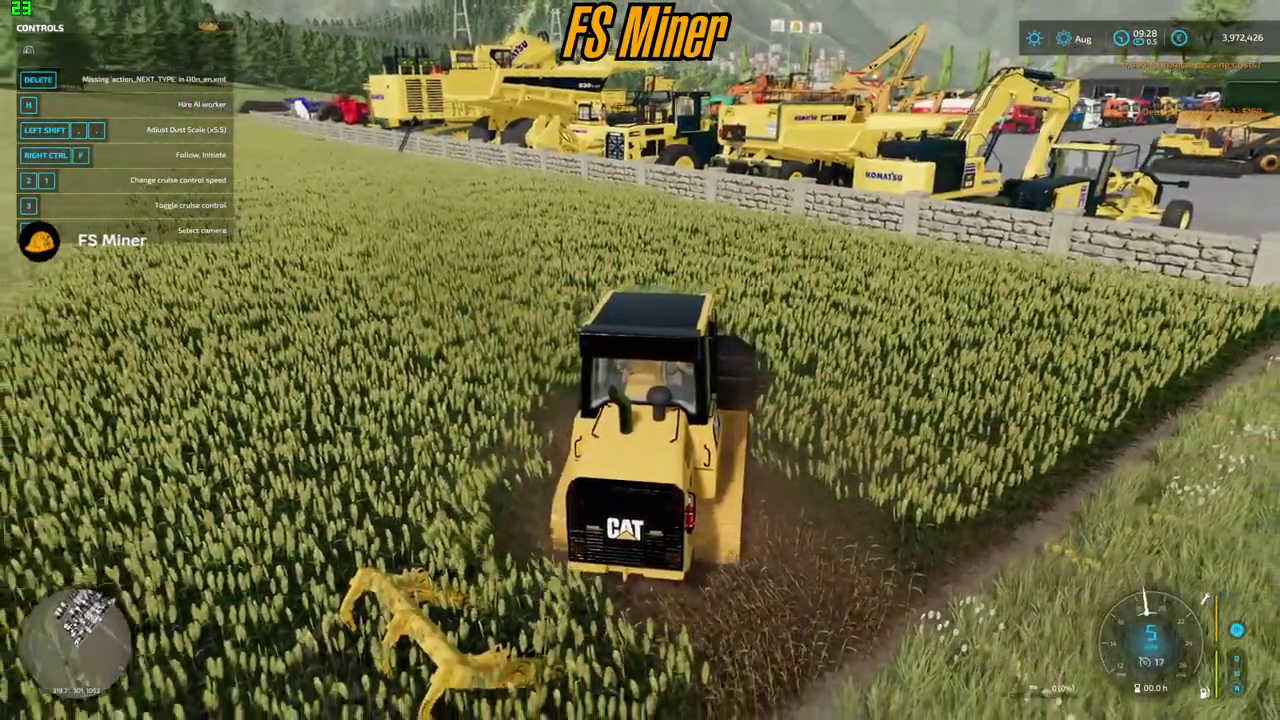
pyautogui.press('q')
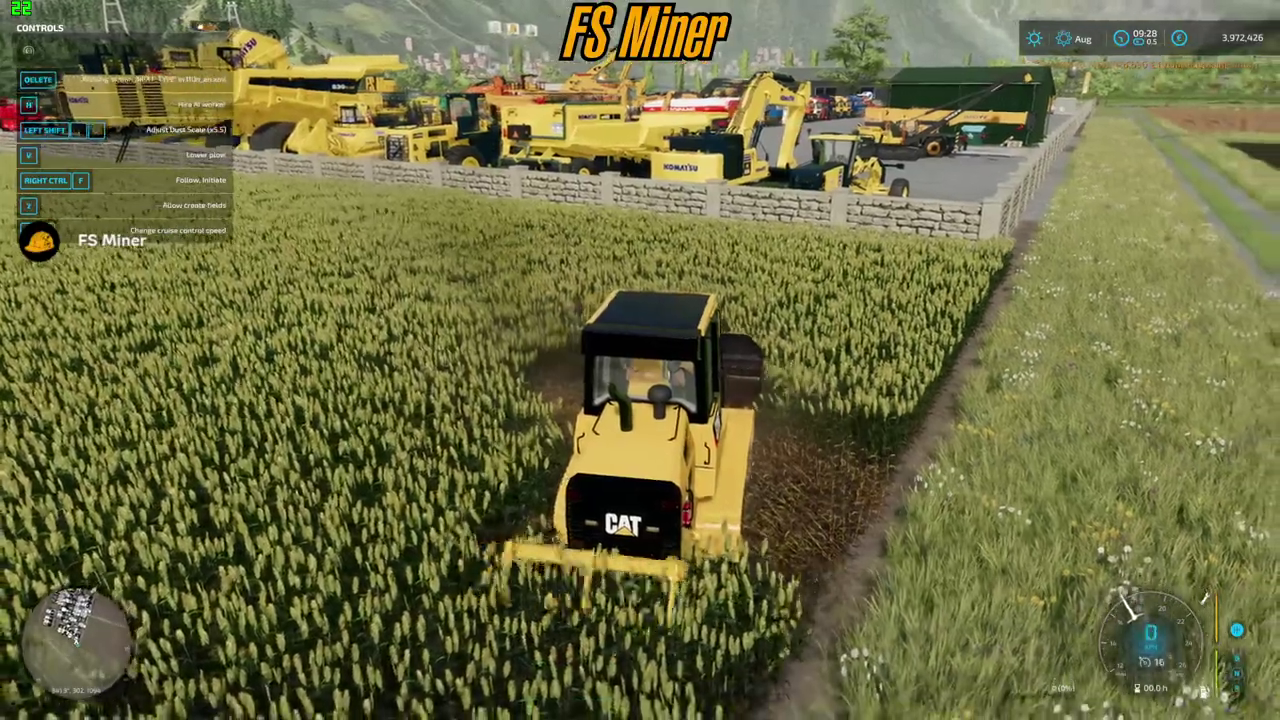
pyautogui.press('v')
pyautogui.press('a')
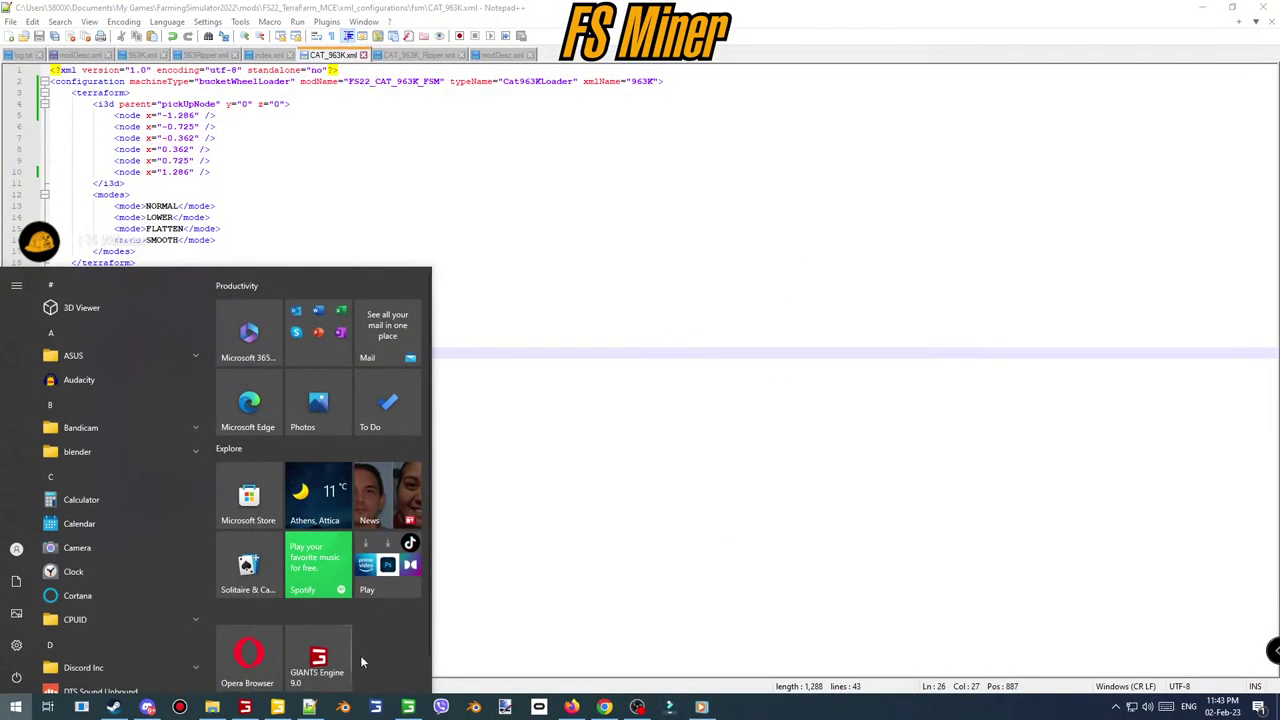
# - Switch to GIANTS Editor and close 963.i3d without saving its changes, then close the TestRunner window
pyautogui.click(237, 680)
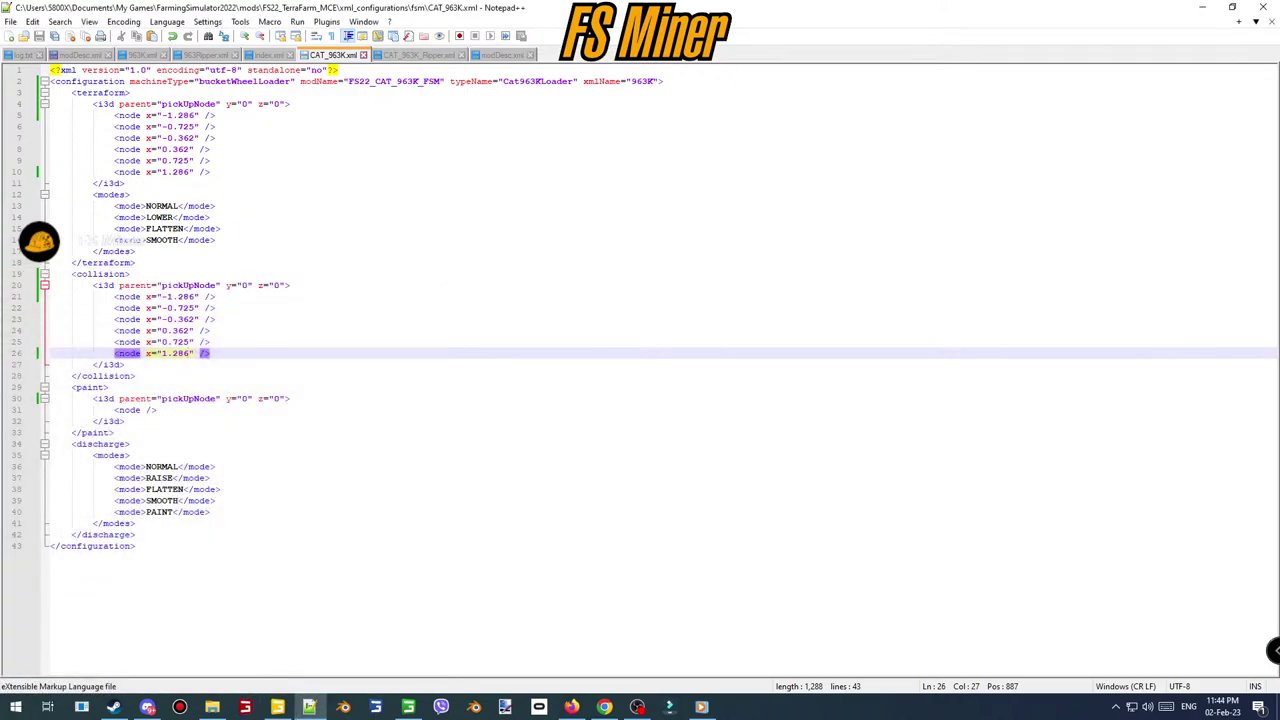
pyautogui.hotkey('alt', 'Tab')
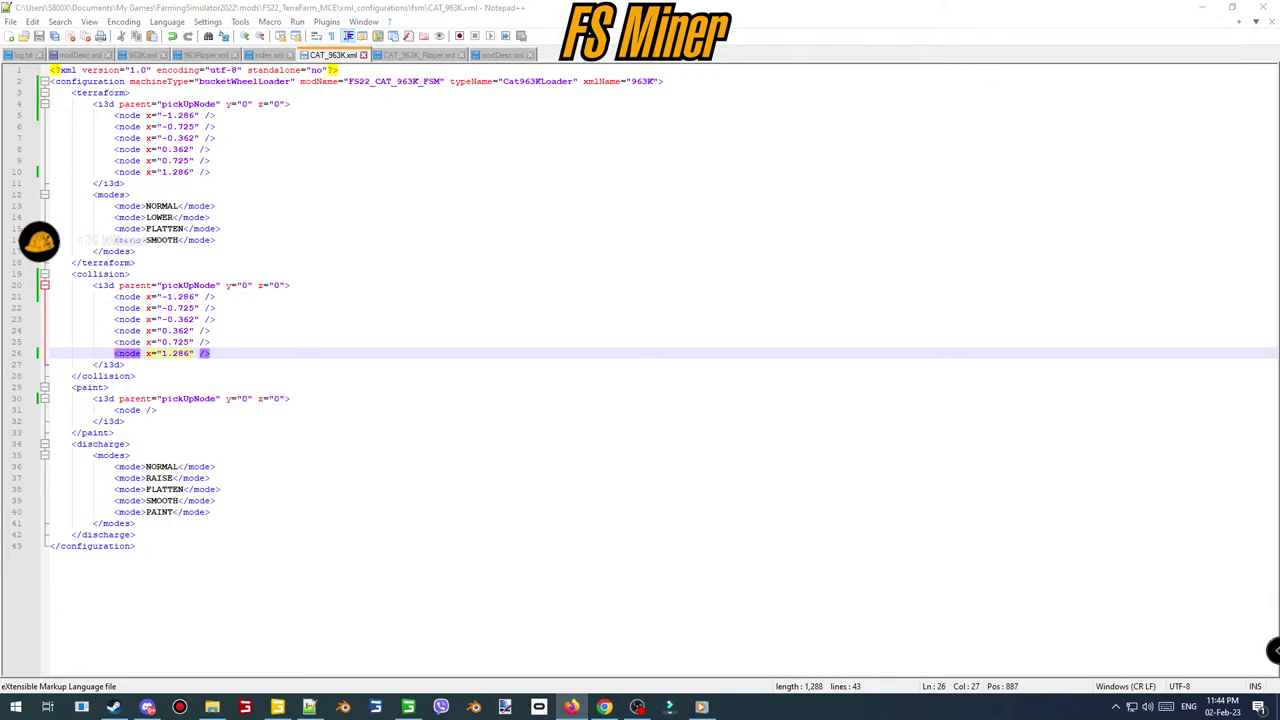
pyautogui.click(278, 707)
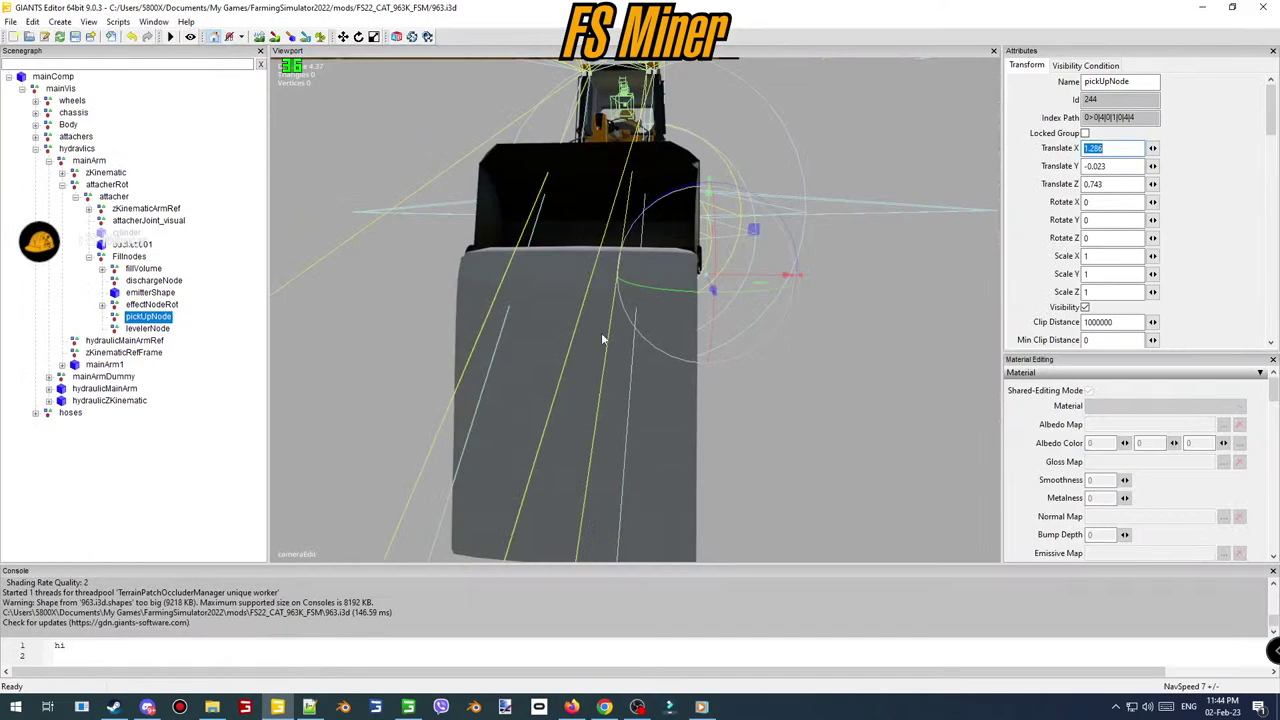
pyautogui.keyDown('alt'); pyautogui.moveTo(738, 334); pyautogui.dragTo(706, 325); pyautogui.keyUp('alt')
pyautogui.moveTo(706, 327); pyautogui.dragTo(760, 312, button='middle')
pyautogui.click(1263, 9)
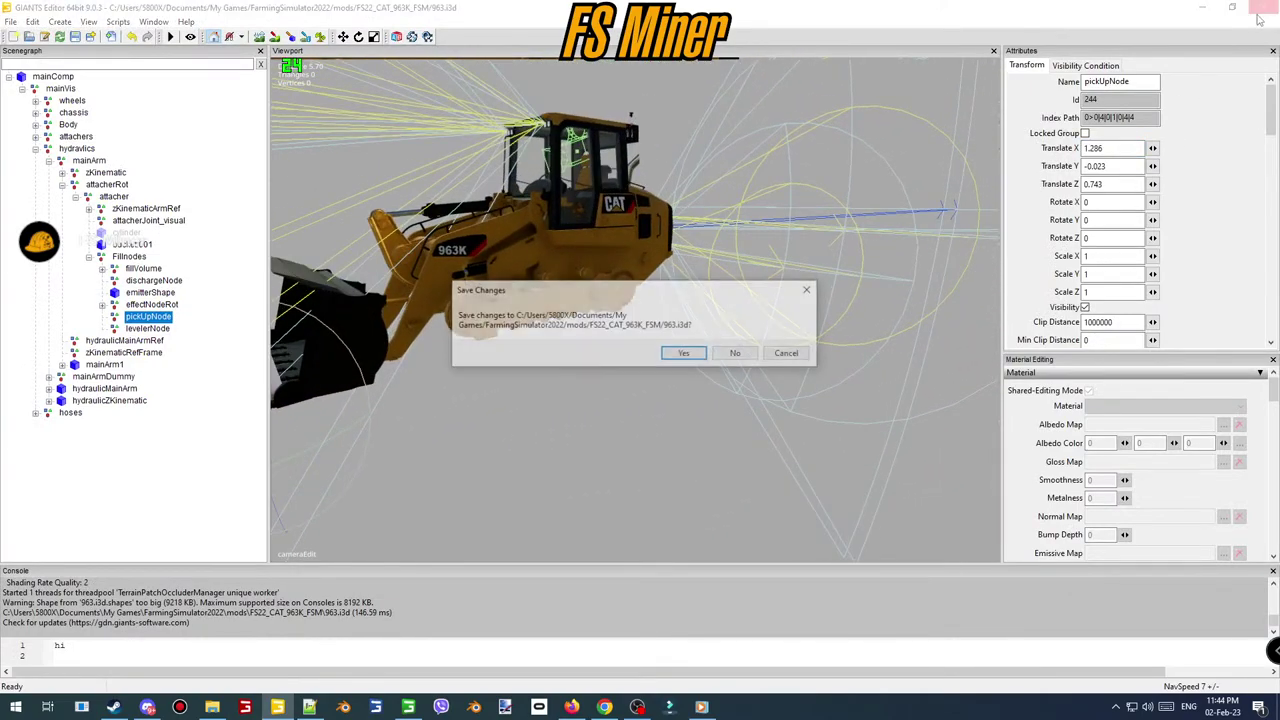
pyautogui.click(736, 354)
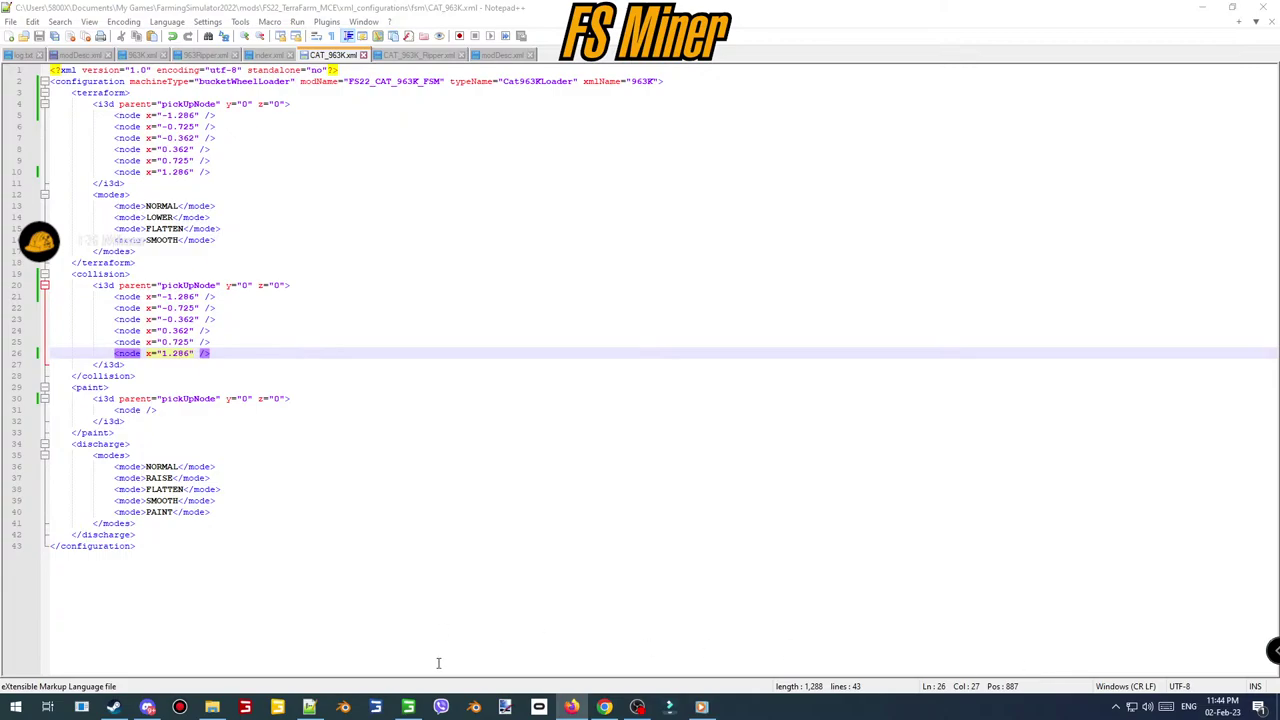
pyautogui.rightClick(408, 707)
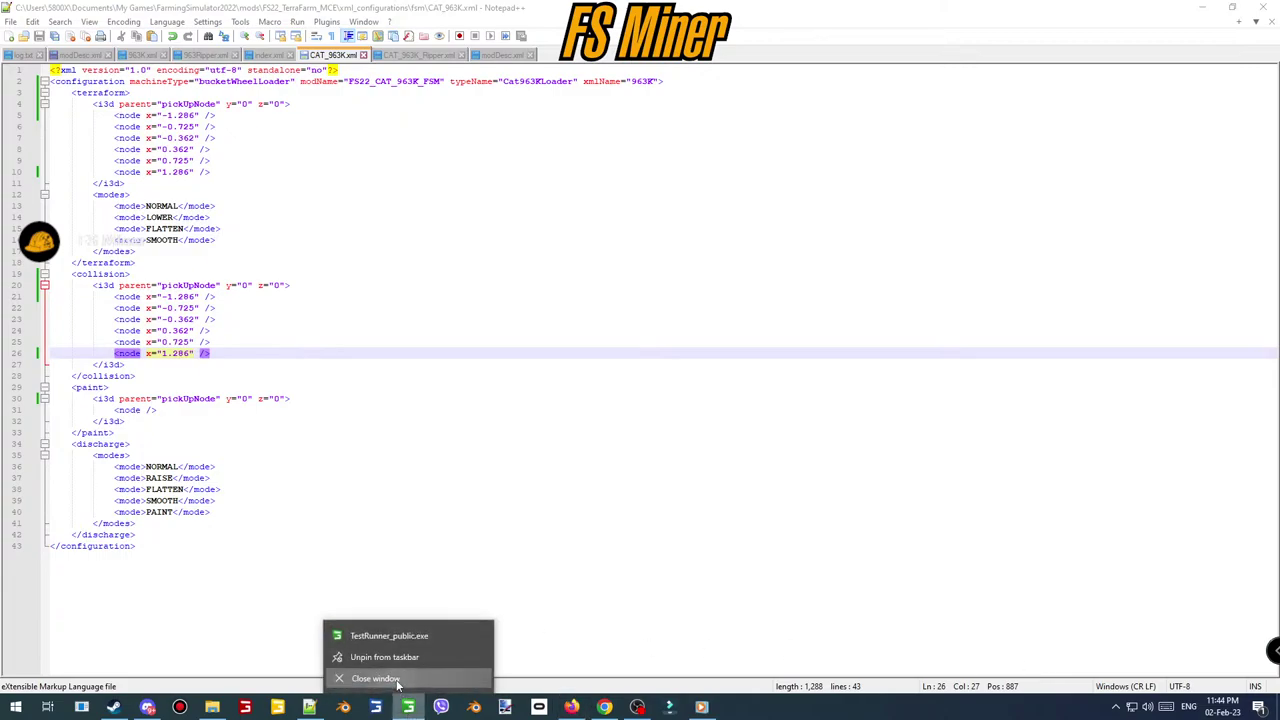
pyautogui.click(376, 679)
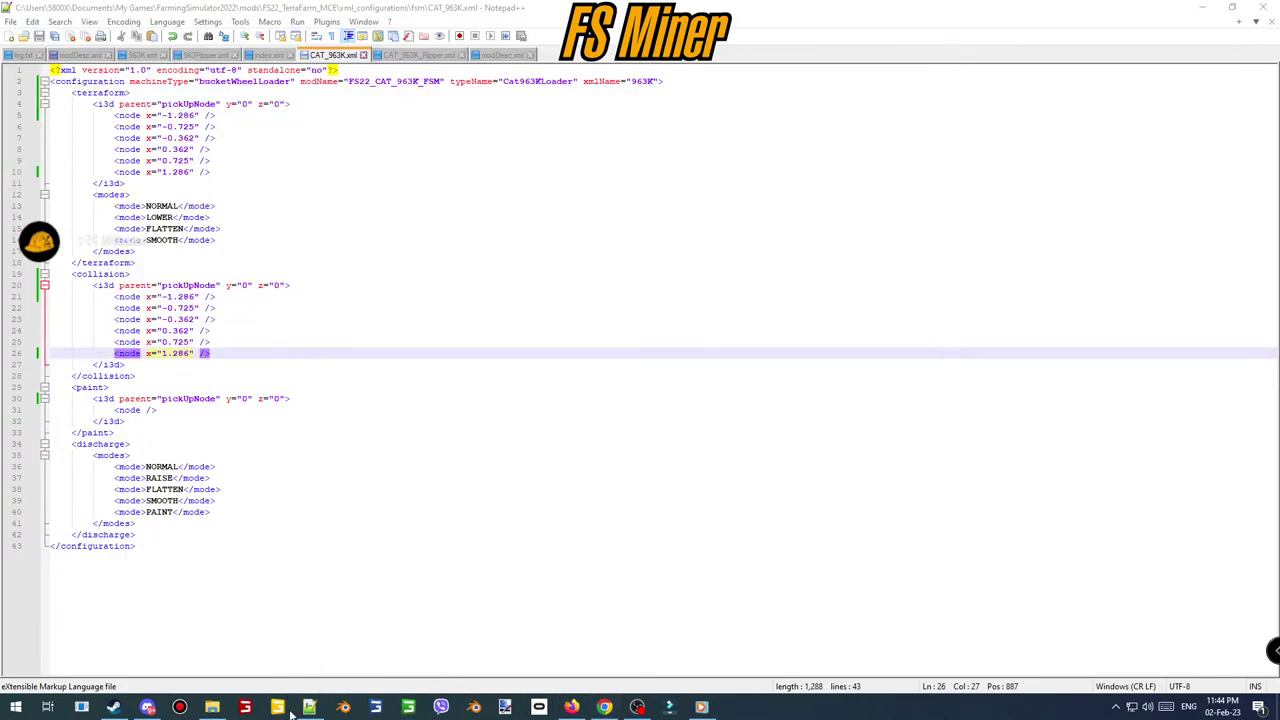
# - In File Explorer's FS22_CAT_963K_FSM folder, open 963.i3d and 963Ripper.i3d in the editor and 963K.xml in Notepad++
pyautogui.click(212, 707)
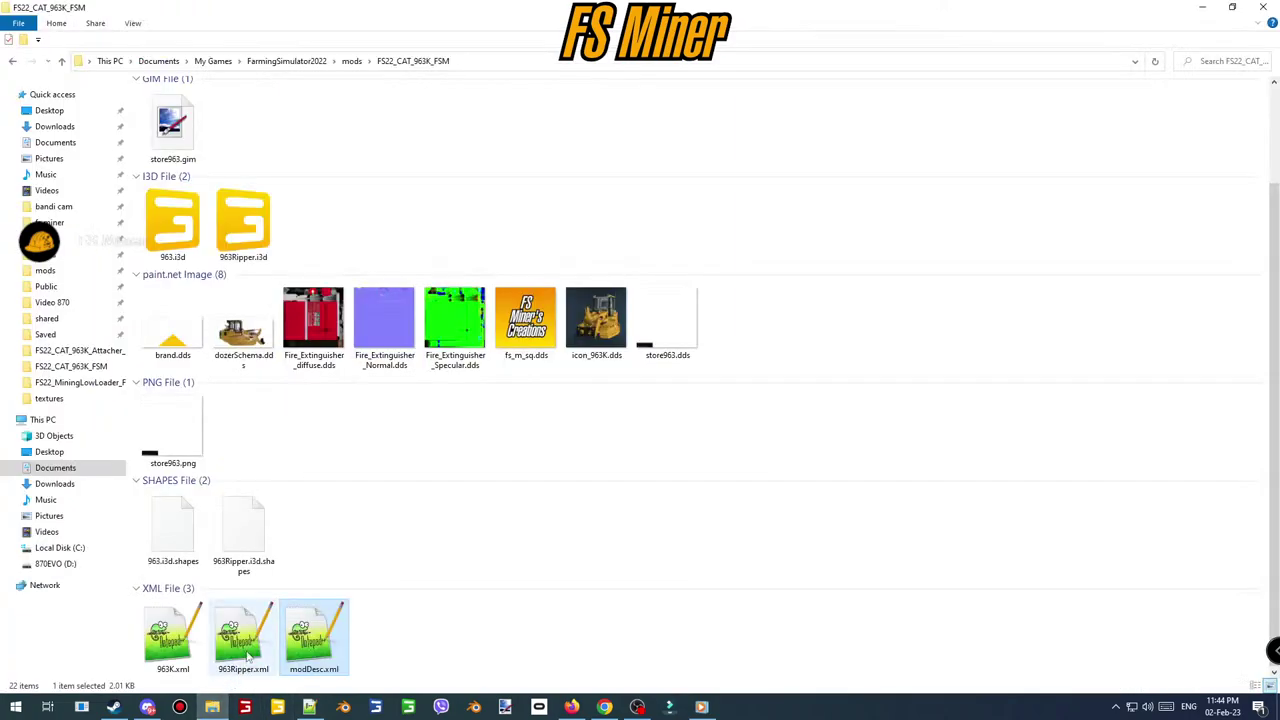
pyautogui.doubleClick(182, 233)
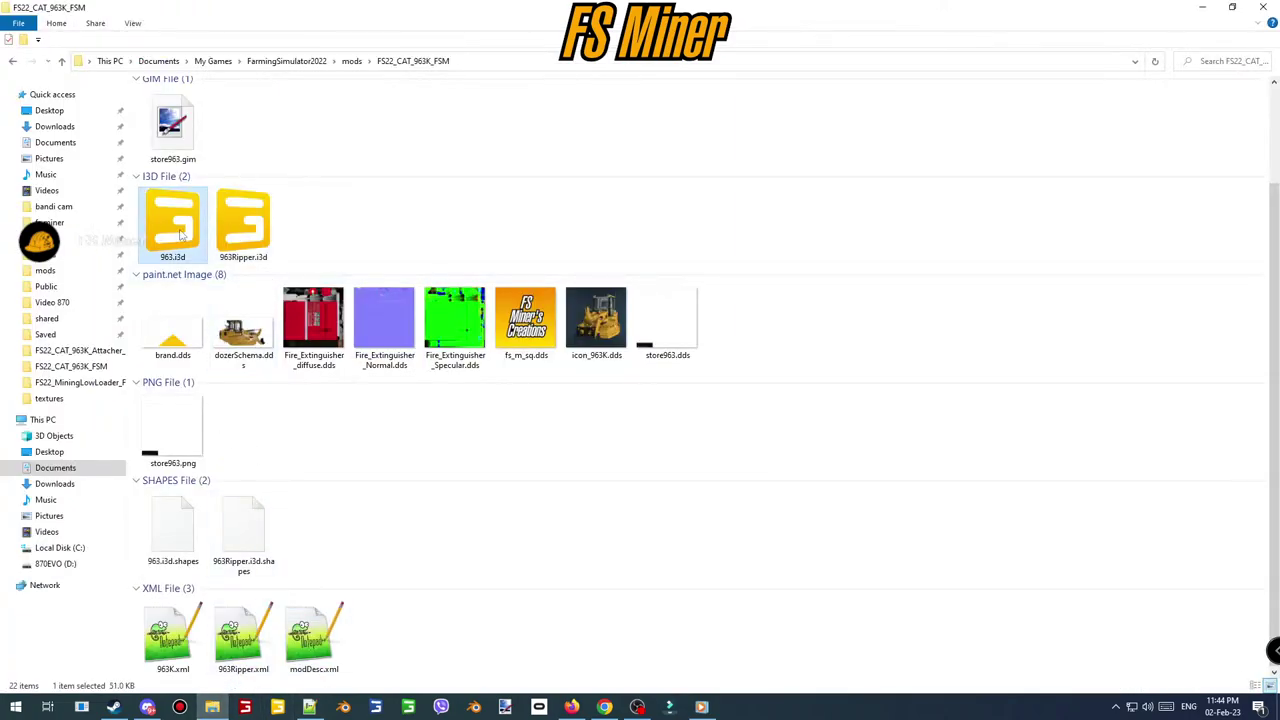
pyautogui.click(594, 433)
pyautogui.doubleClick(243, 222)
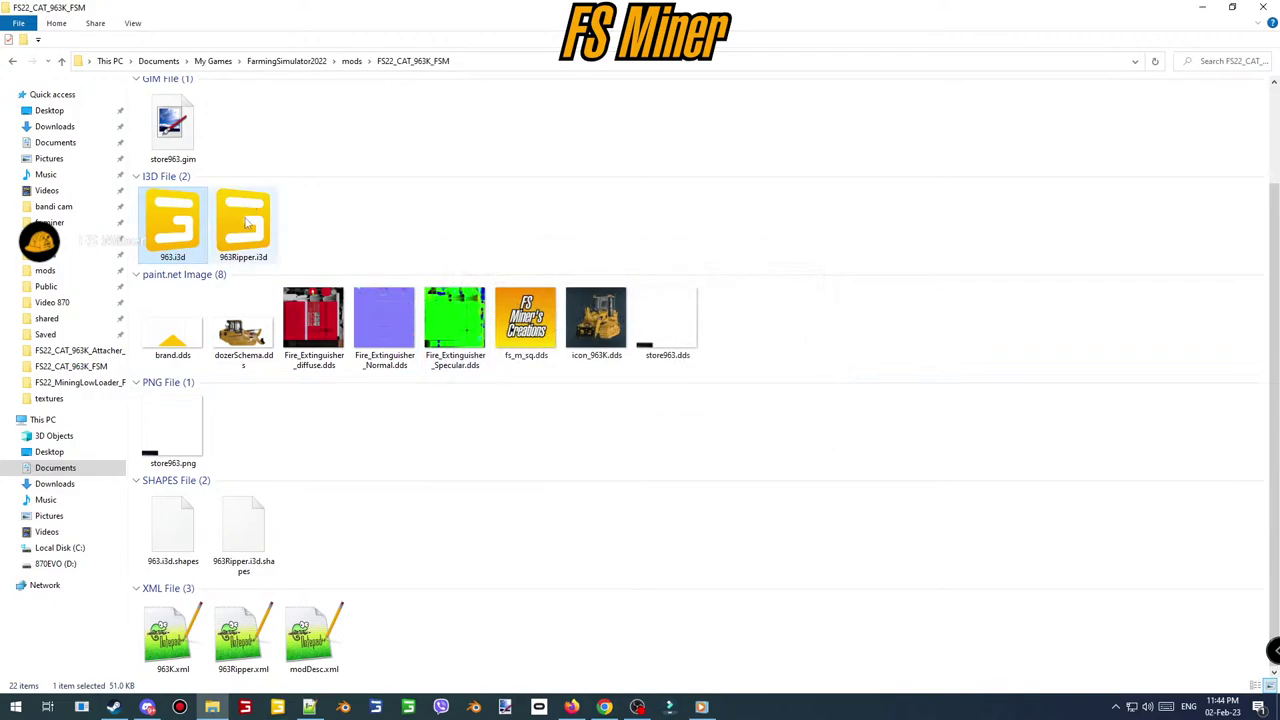
pyautogui.click(593, 435)
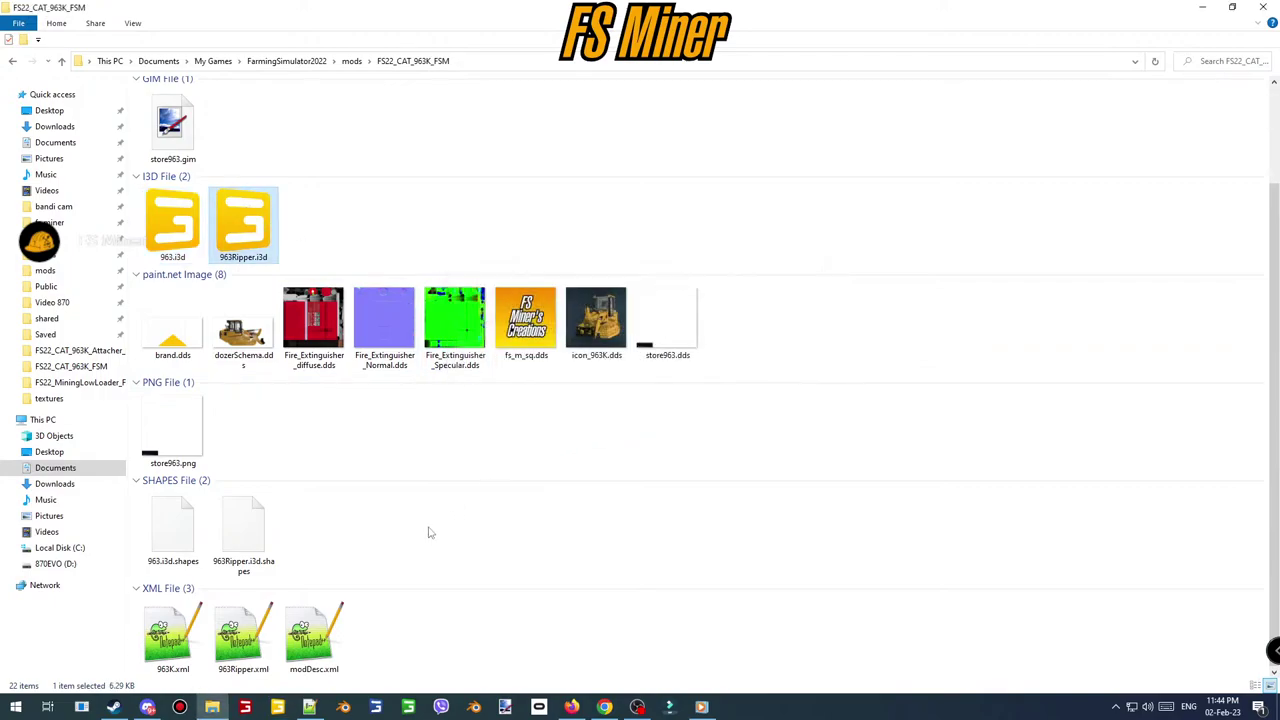
pyautogui.doubleClick(173, 638)
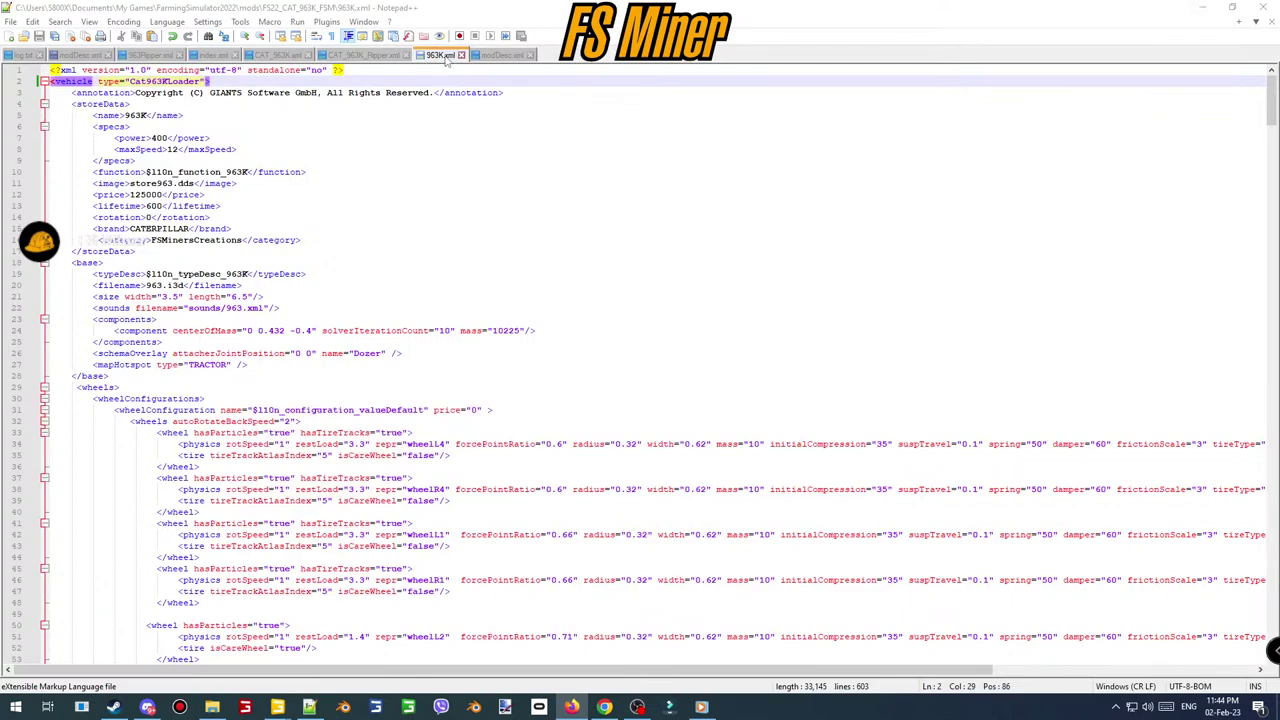
# - Move 963K.xml and 963Ripper.xml to the end of the open files, then close index.xml, CAT_963K.xml and CAT_963K_Ripper.xml
pyautogui.moveTo(440, 56); pyautogui.dragTo(506, 56)
pyautogui.moveTo(152, 57); pyautogui.dragTo(440, 62)
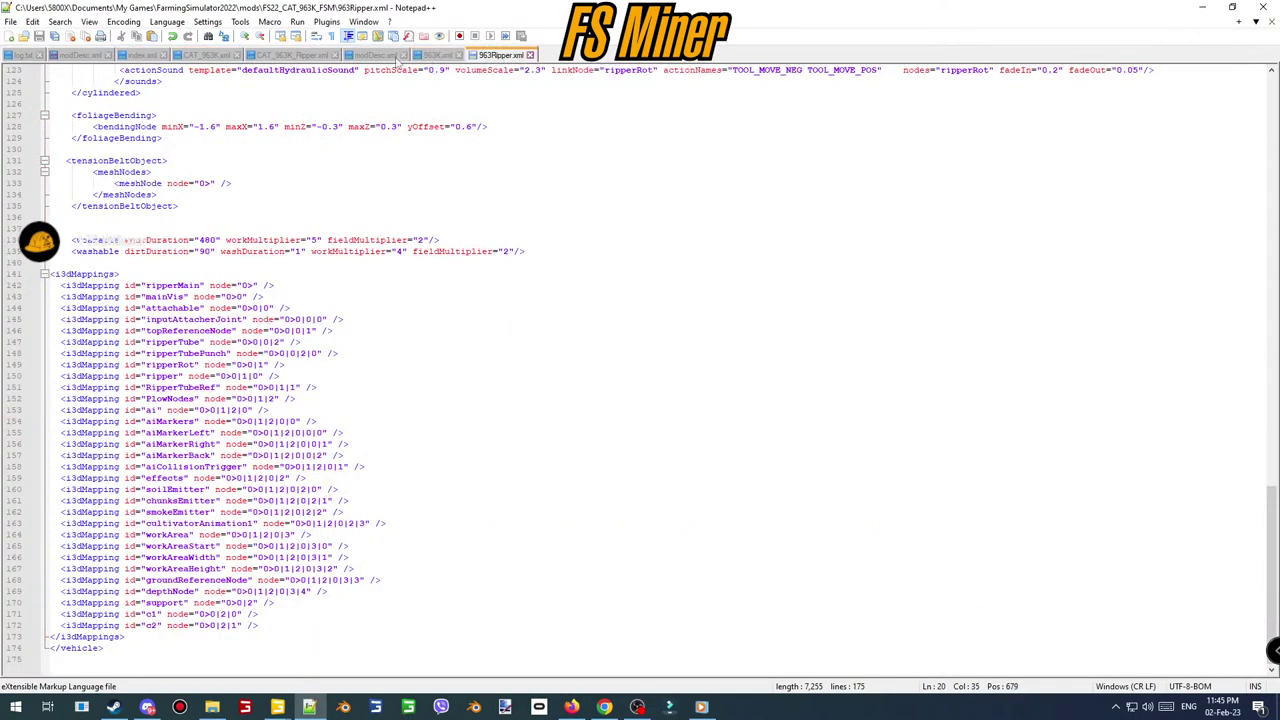
pyautogui.click(90, 56)
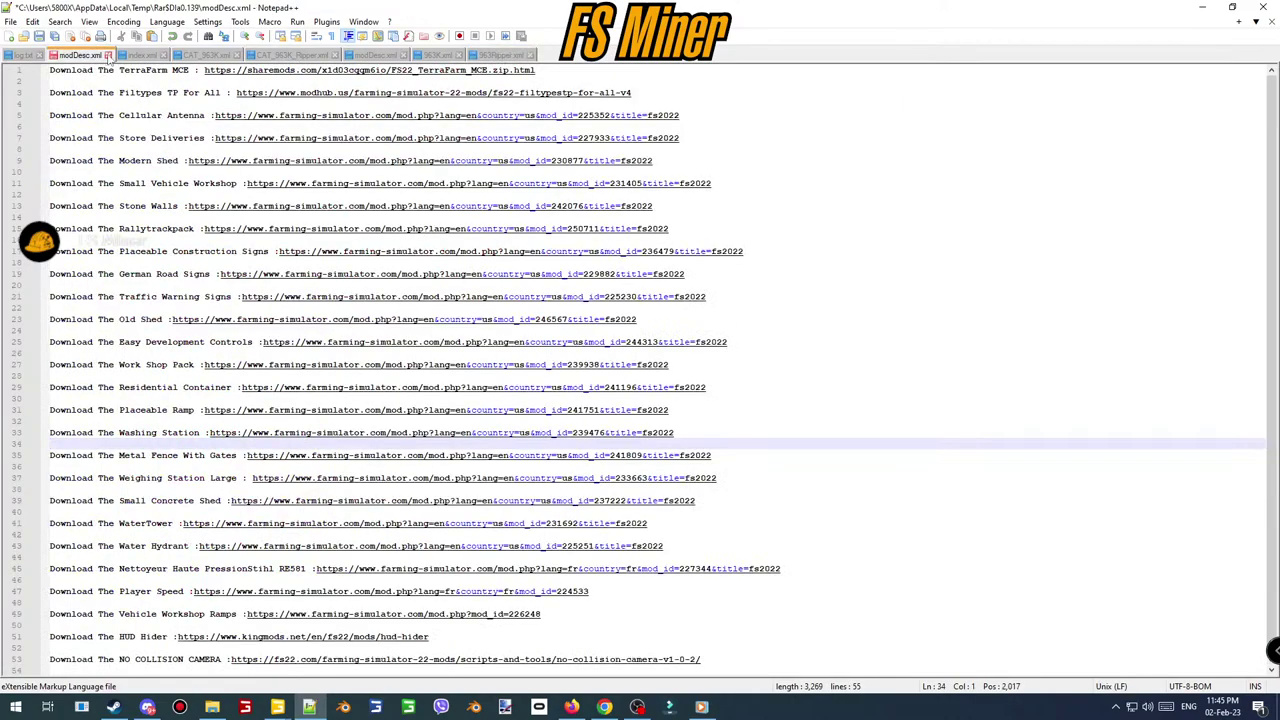
pyautogui.click(135, 57)
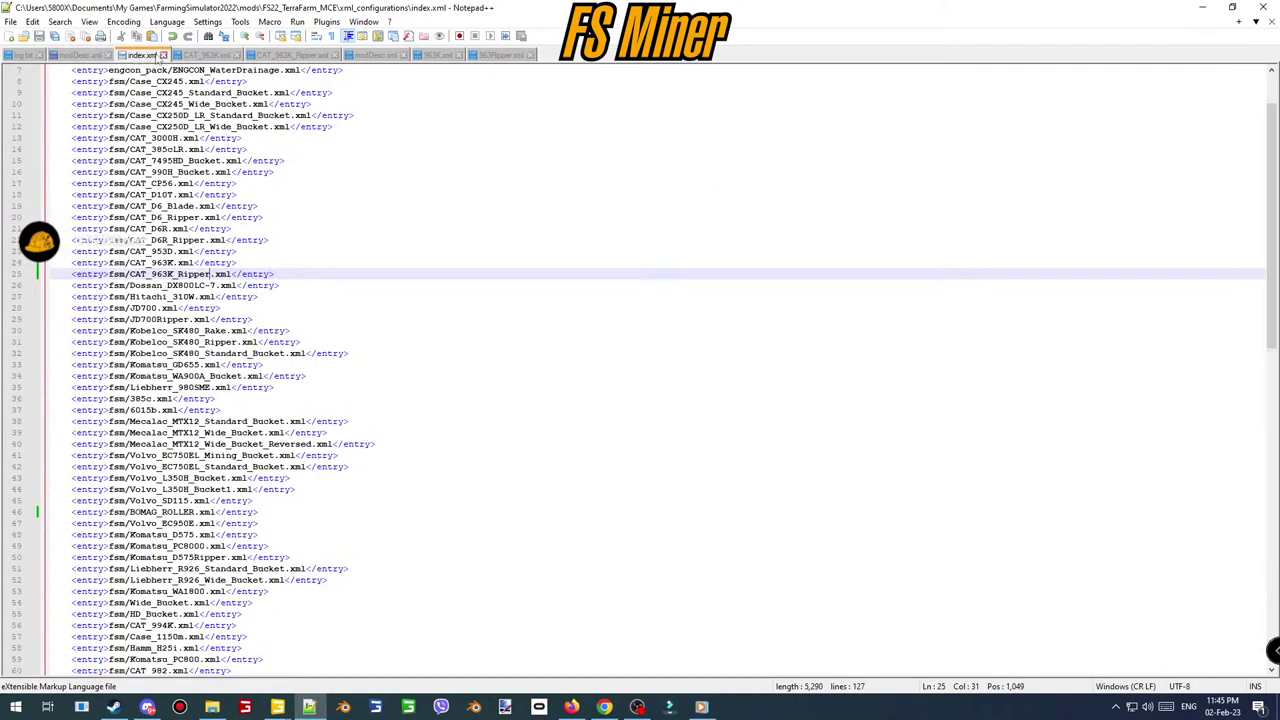
pyautogui.click(162, 55)
pyautogui.click(155, 57)
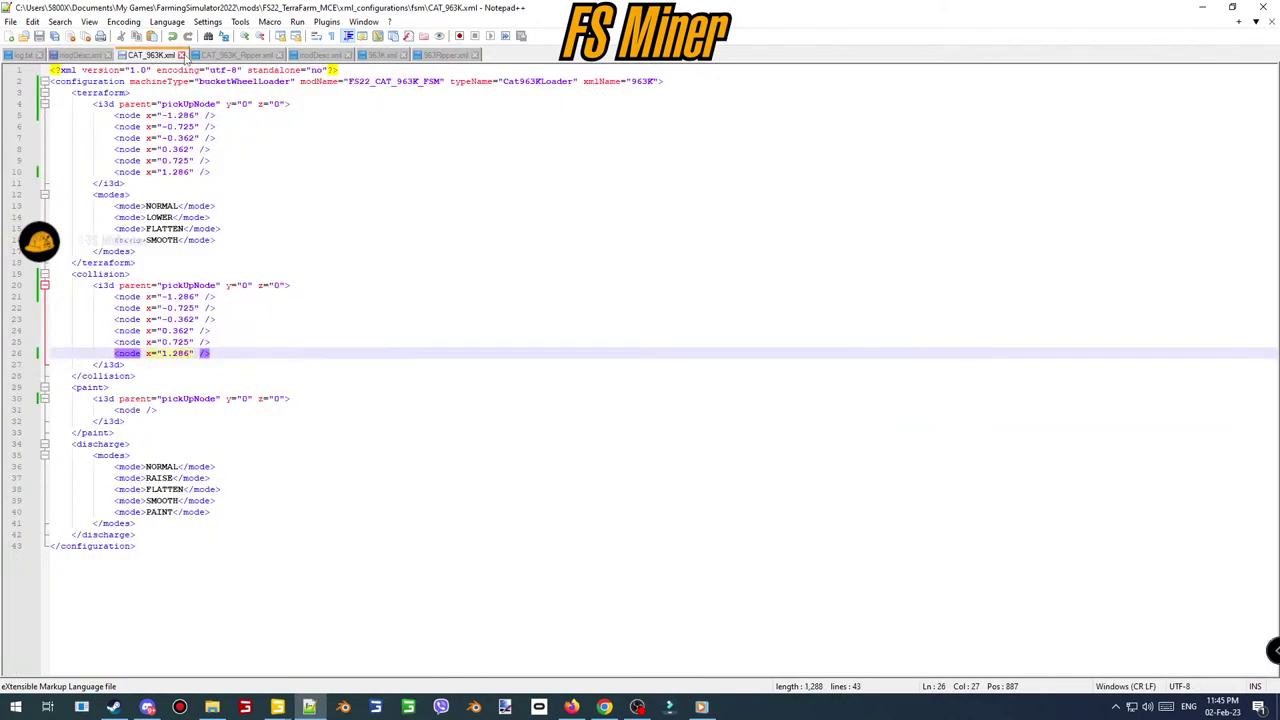
pyautogui.click(181, 55)
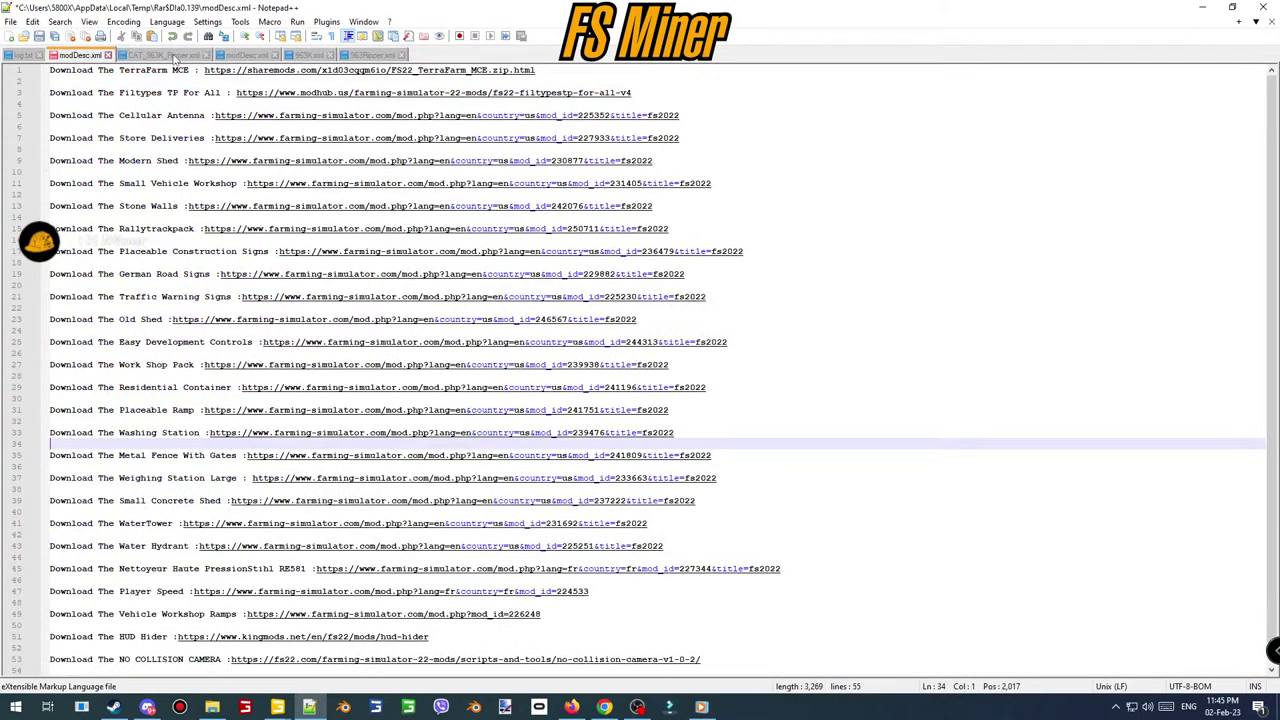
pyautogui.click(184, 56)
pyautogui.click(206, 56)
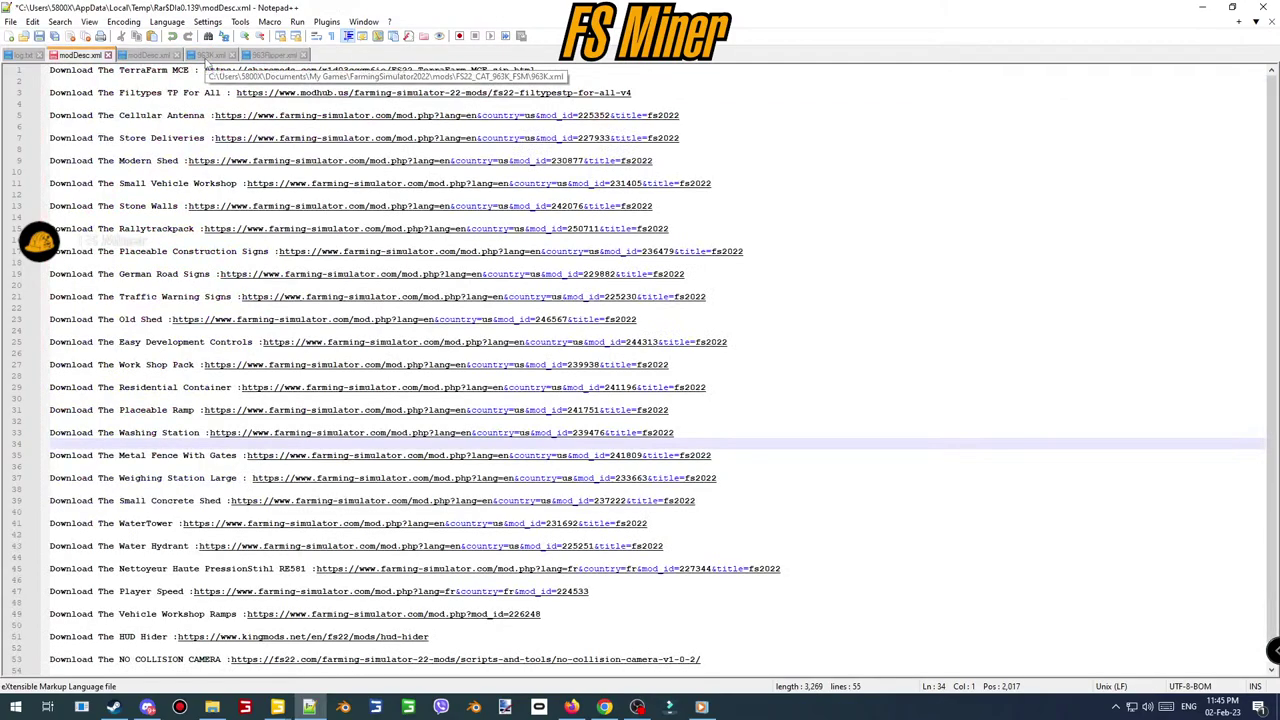
# - In 963K.xml, delete the commented-out exhaustParticle2 effect from the exhaustEffects block
pyautogui.click(210, 55)
pyautogui.scroll(-17, 301, 375)
pyautogui.scroll(-20, 301, 375)
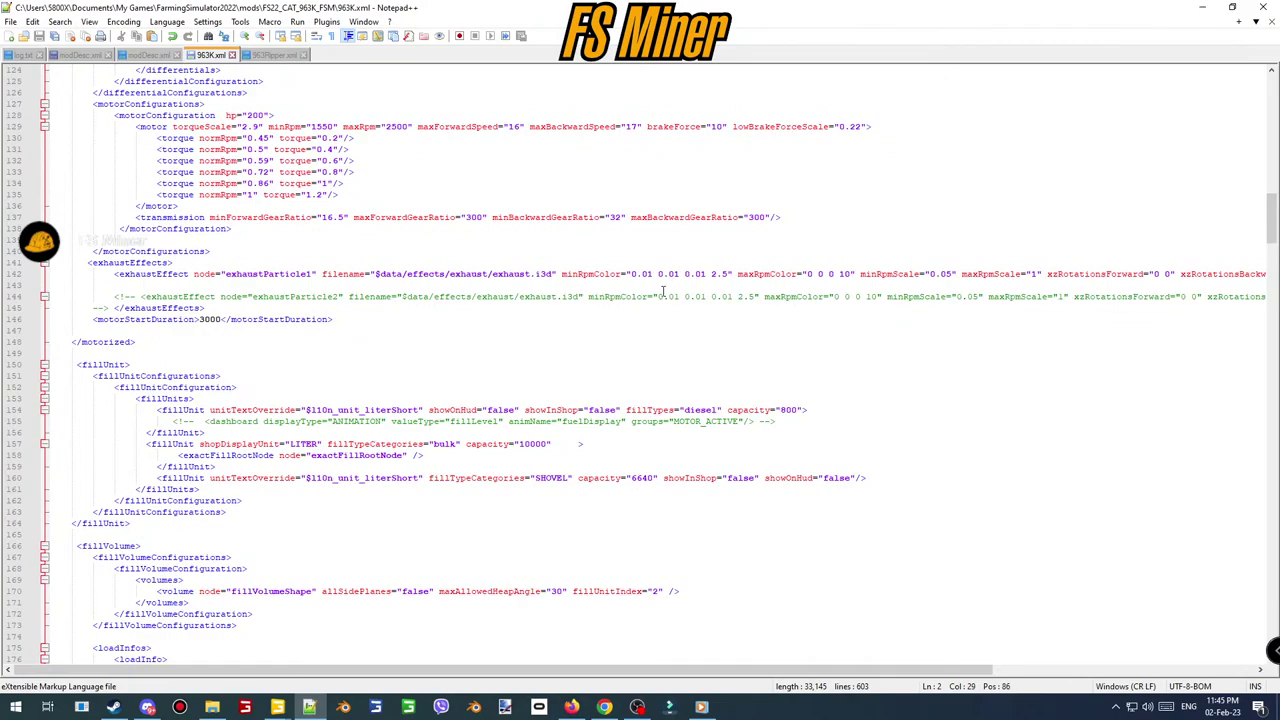
pyautogui.moveTo(114, 308); pyautogui.dragTo(129, 283)
pyautogui.press('Delete')
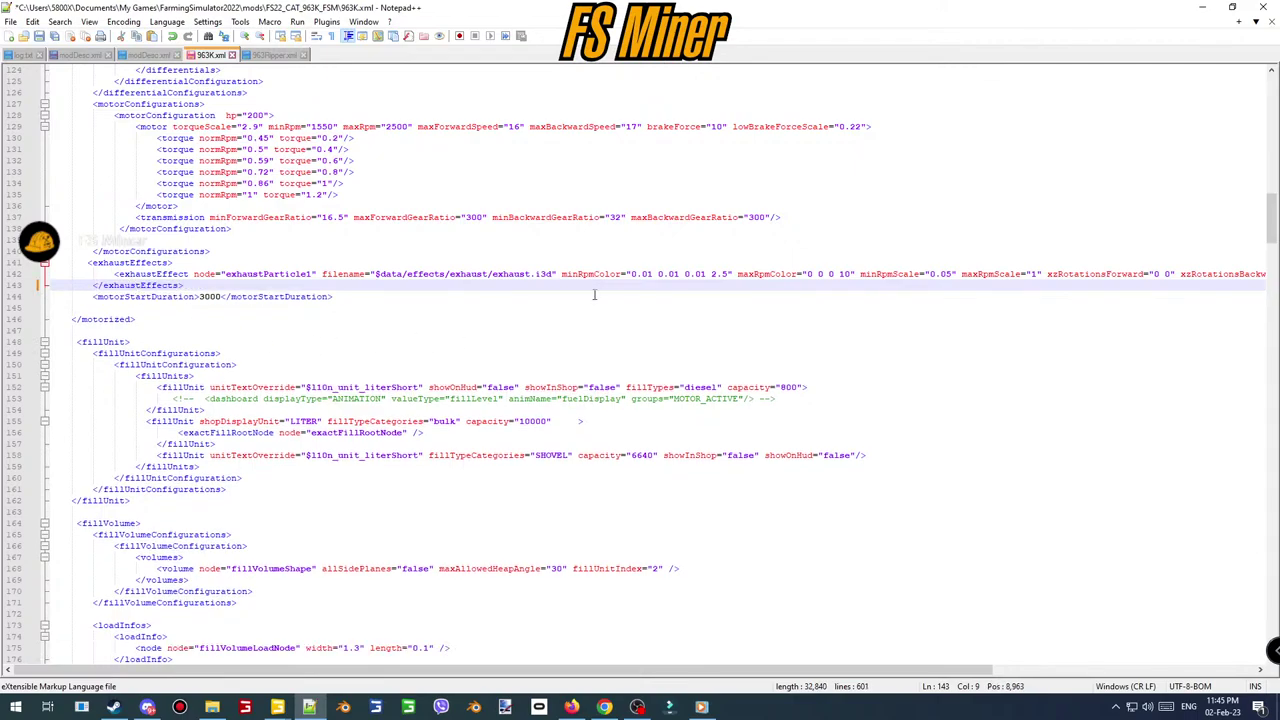
# - Set minRpmColor of the exhaustParticle1 exhaust effect to "1 1 1 1"
pyautogui.moveTo(705, 670); pyautogui.dragTo(924, 670)
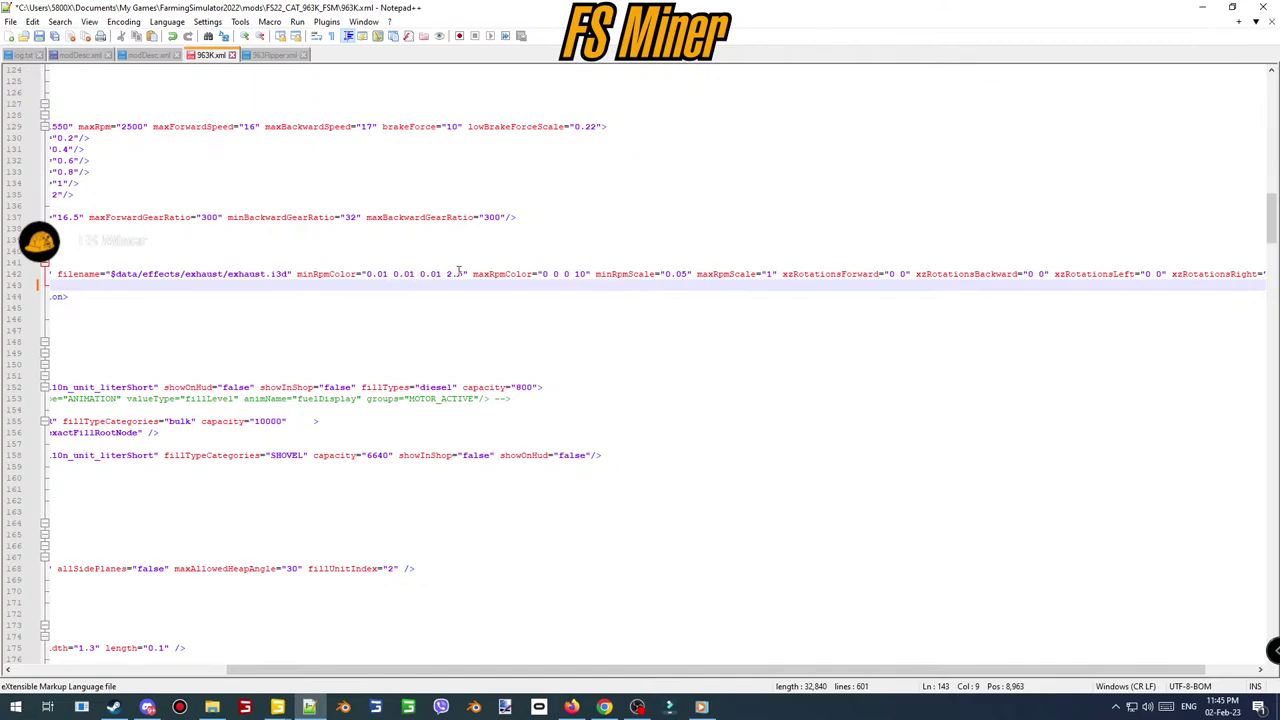
pyautogui.moveTo(461, 273); pyautogui.dragTo(367, 273)
pyautogui.write('1')
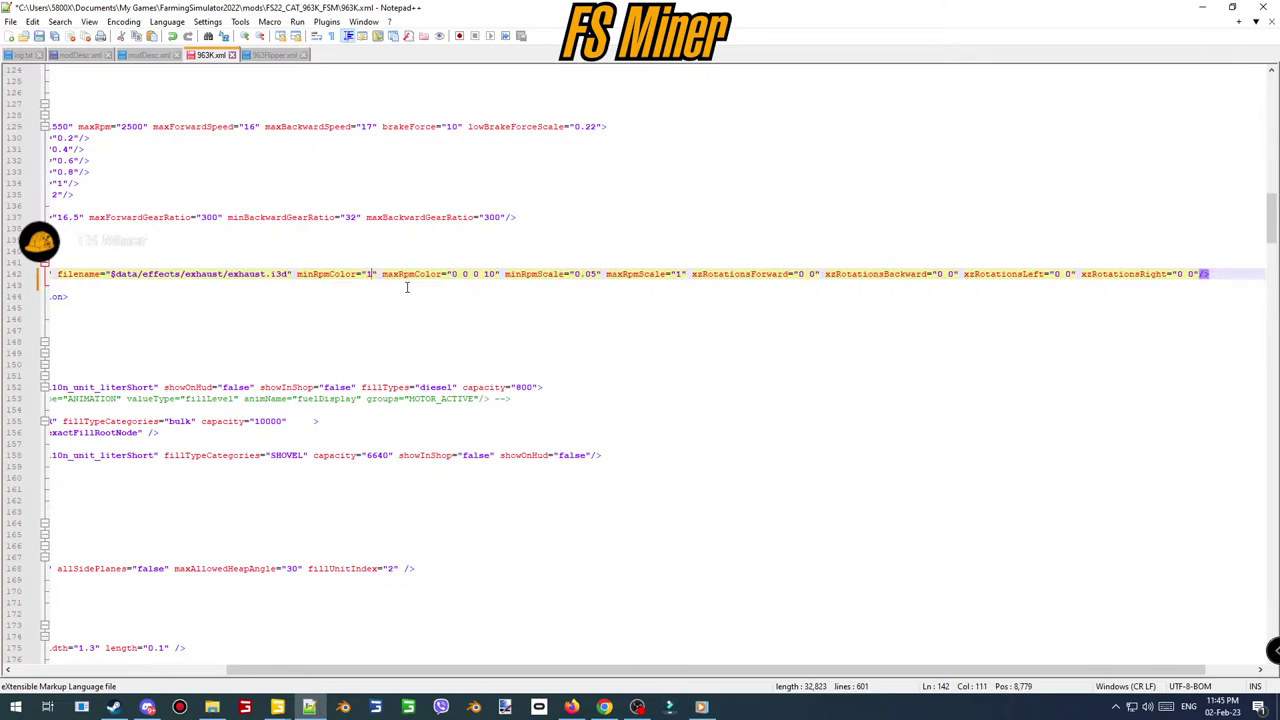
pyautogui.write(' 1 1 1')
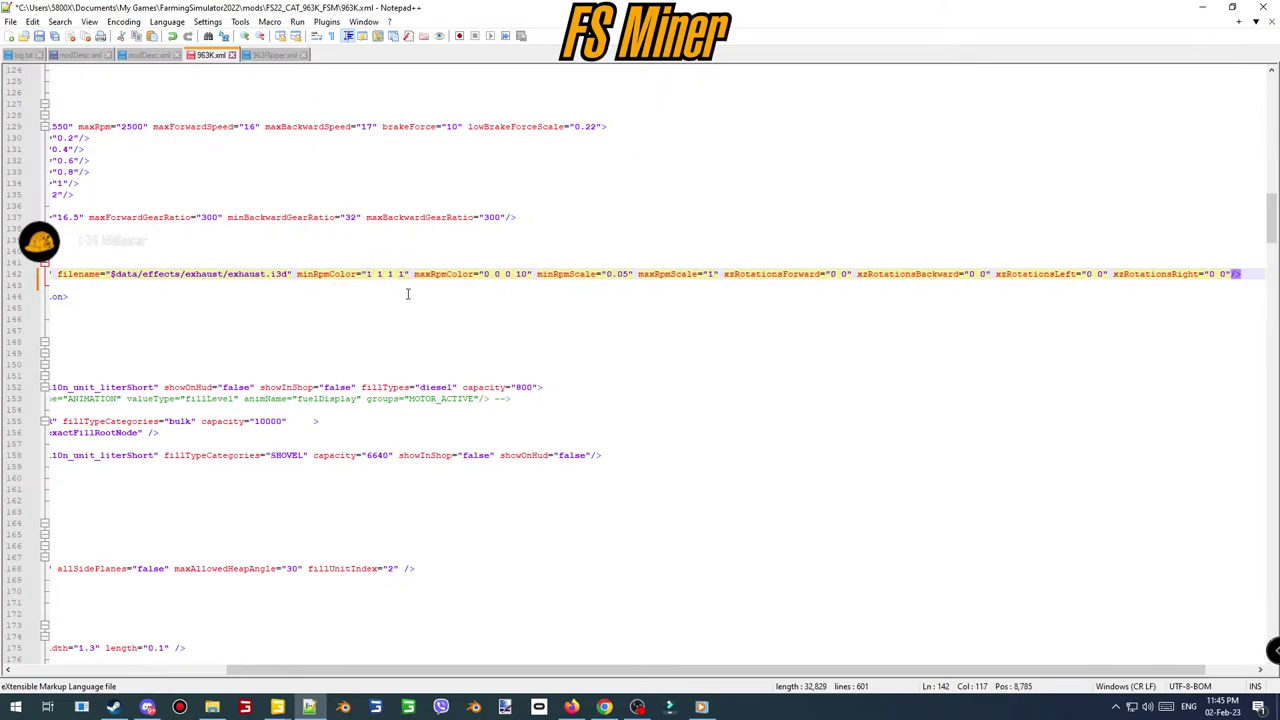
# - Set minRpmColor of the exhaustParticle1 effect to "1 1 1 0" and save 963K.xml
pyautogui.moveTo(397, 274); pyautogui.dragTo(402, 274)
pyautogui.write('0')
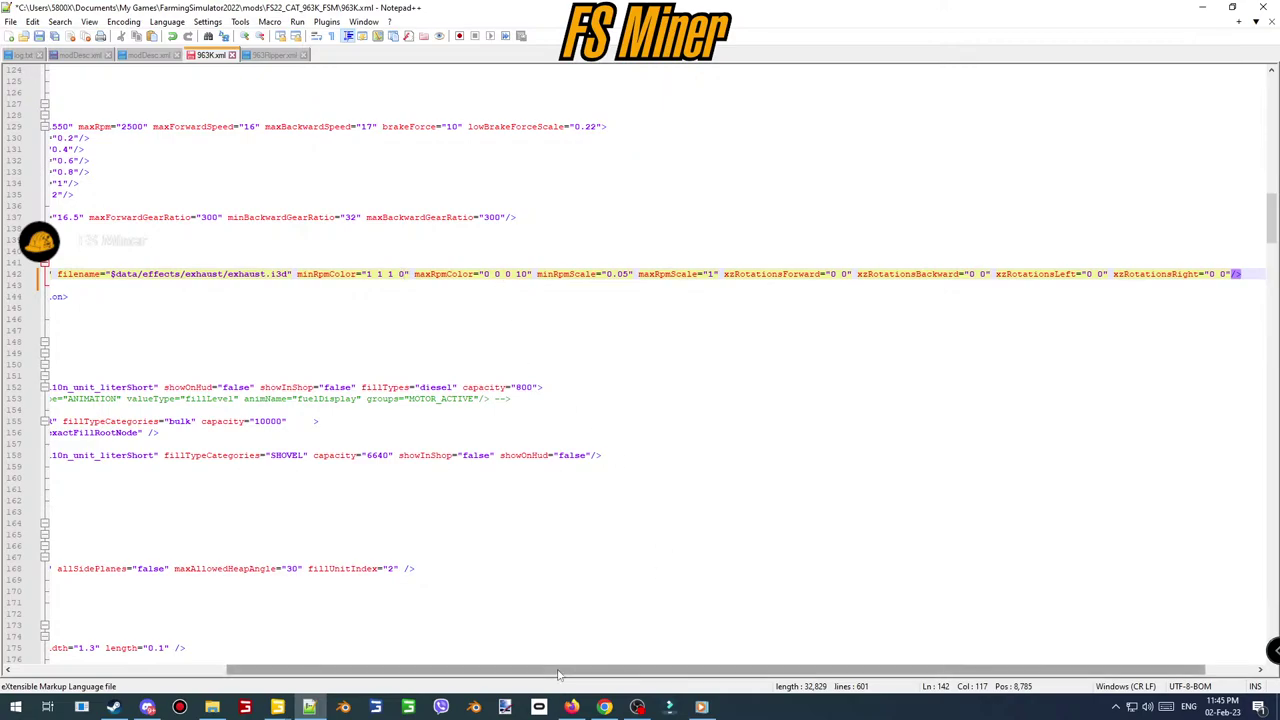
pyautogui.moveTo(560, 669); pyautogui.dragTo(325, 656)
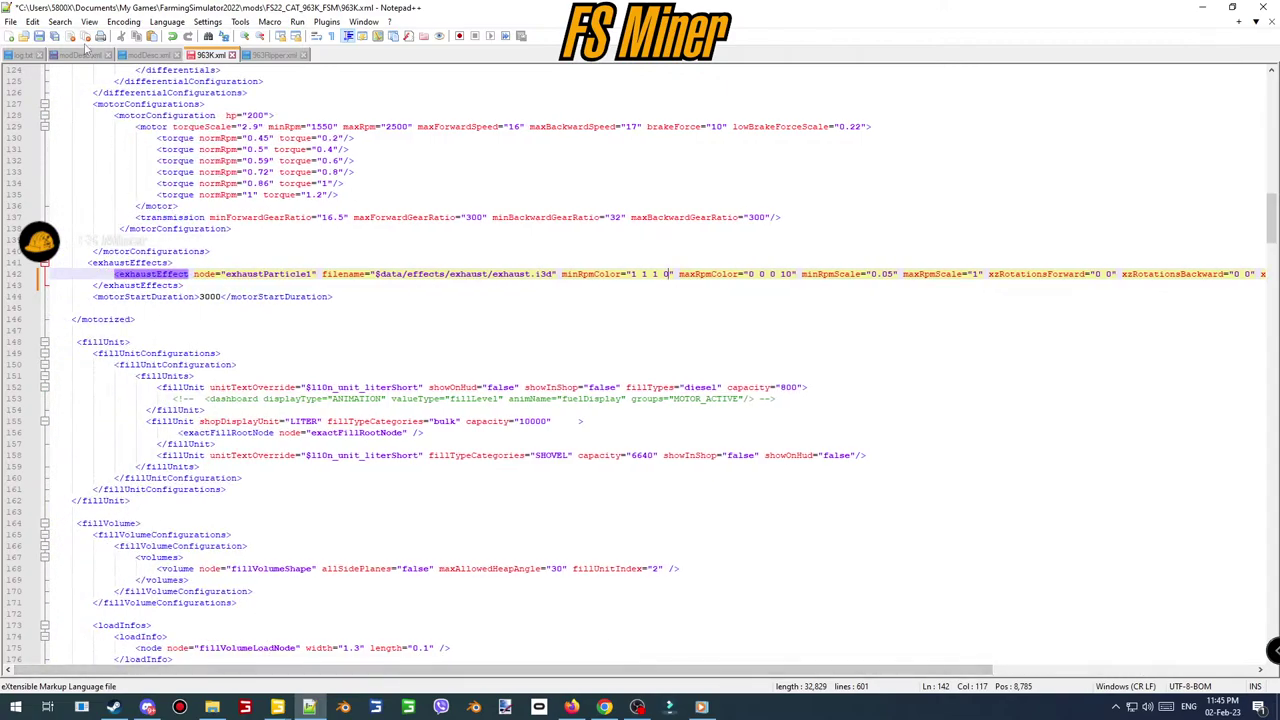
pyautogui.click(40, 36)
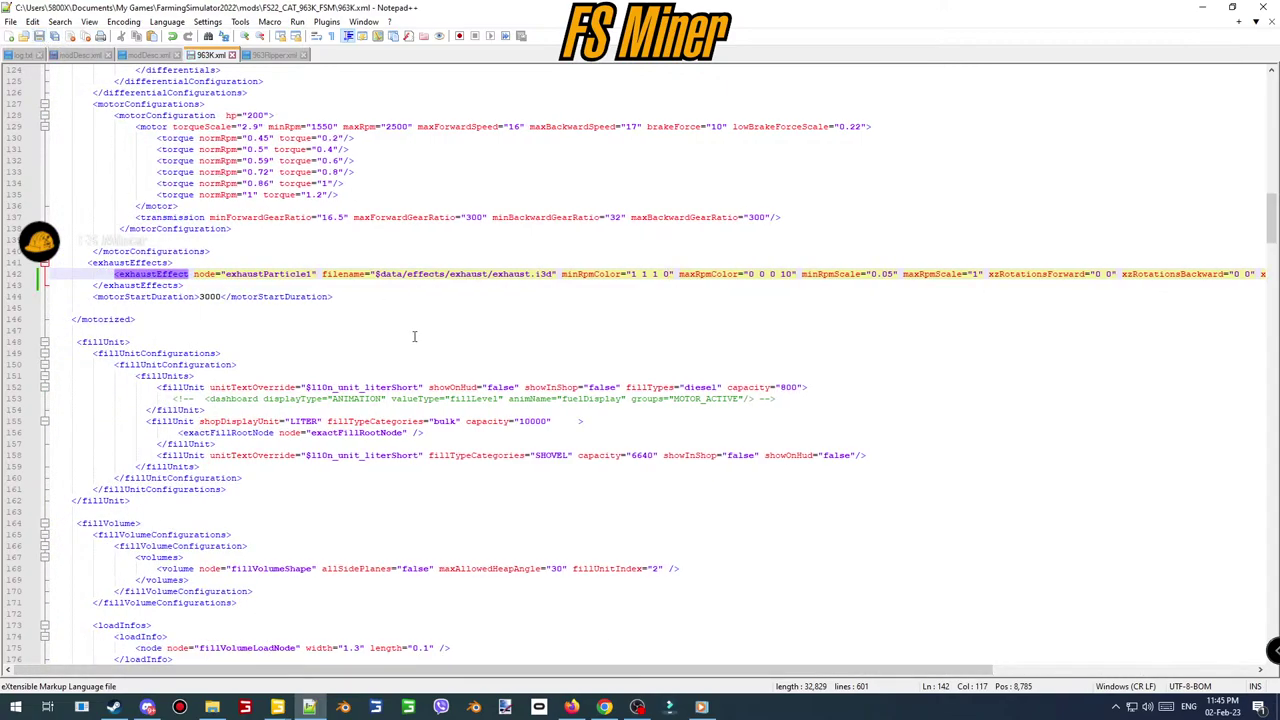
# - Look through 963K.xml from the exhaust effects down to the connectionHoses block
pyautogui.scroll(-4, 420, 340)
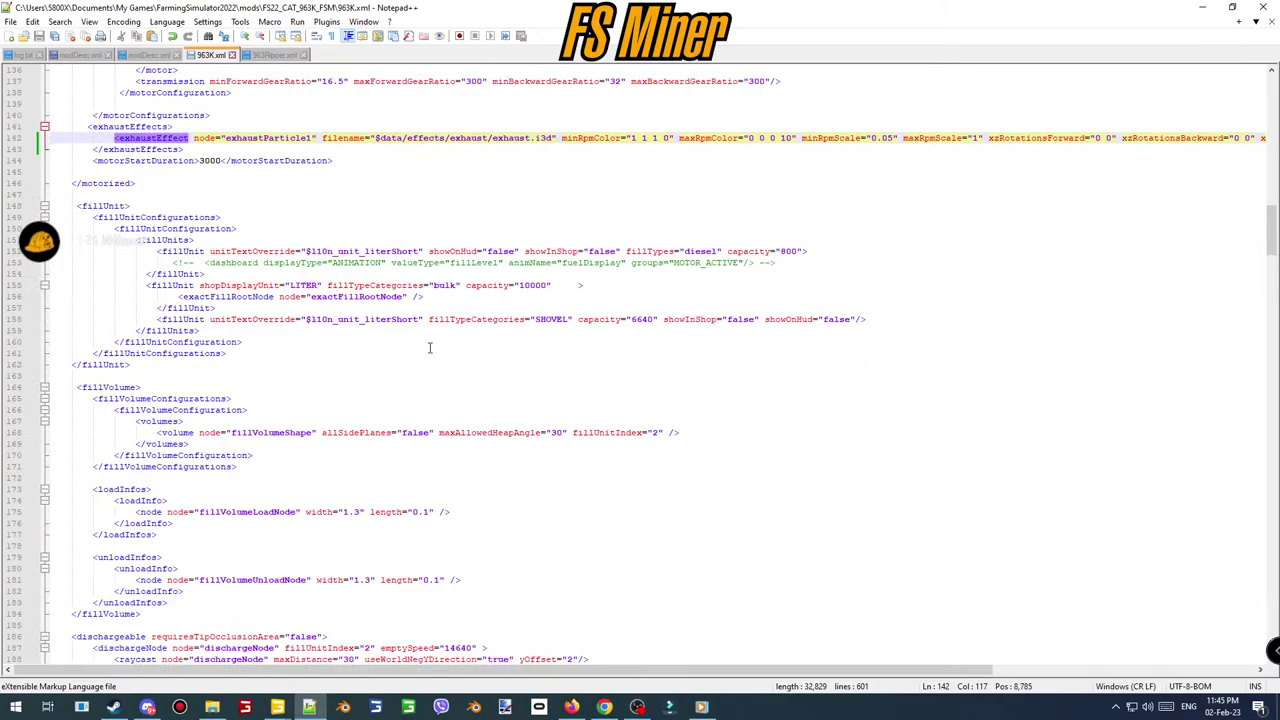
pyautogui.scroll(-2, 430, 347)
pyautogui.scroll(-20, 430, 347)
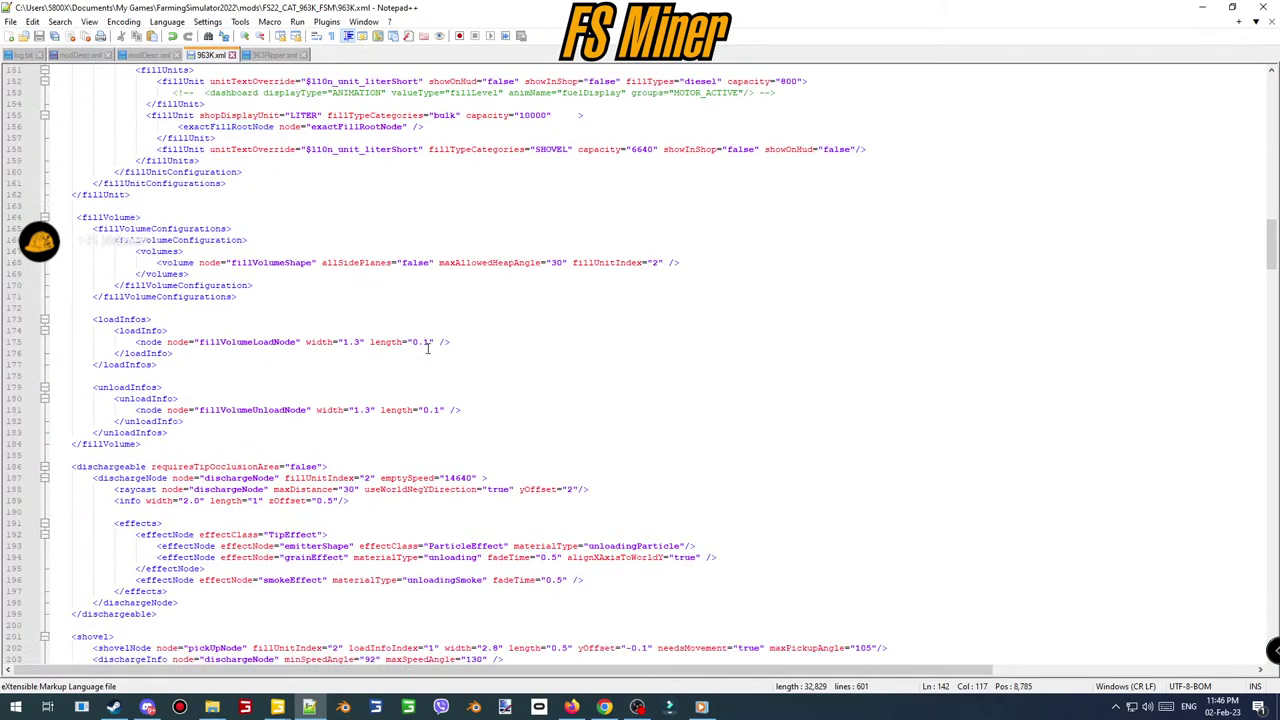
pyautogui.scroll(-20, 420, 365)
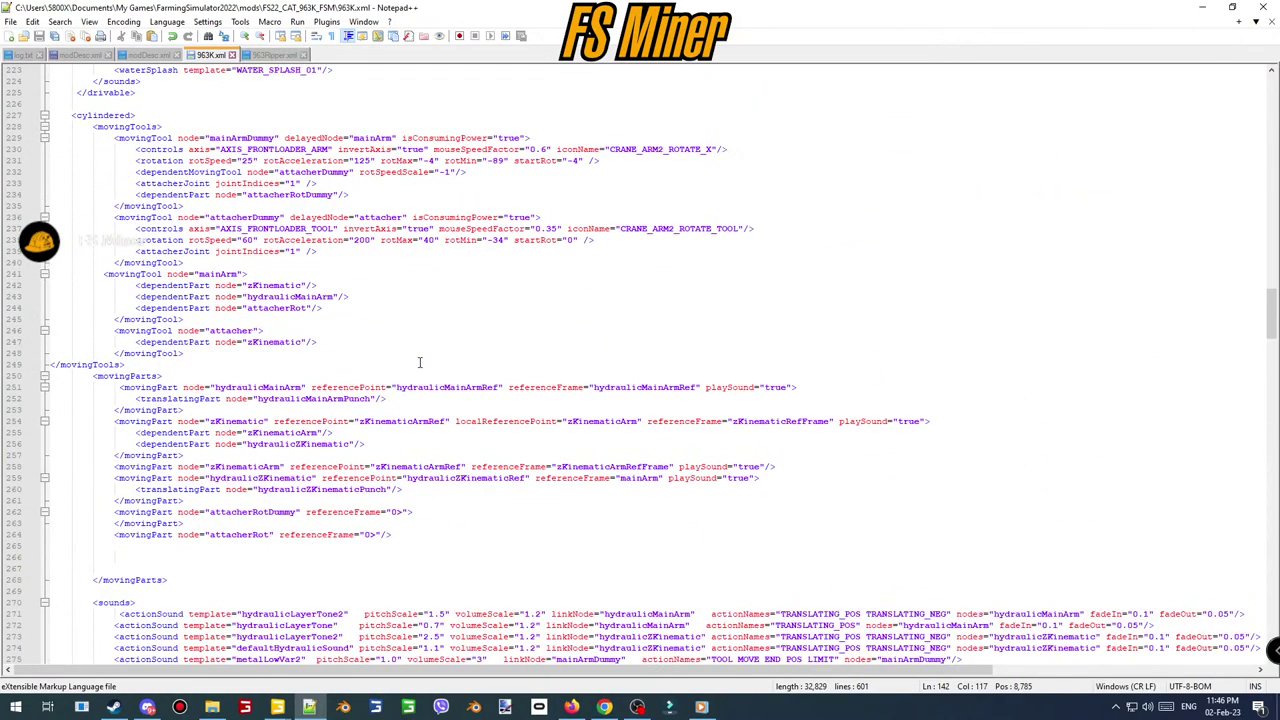
pyautogui.scroll(-4, 407, 367)
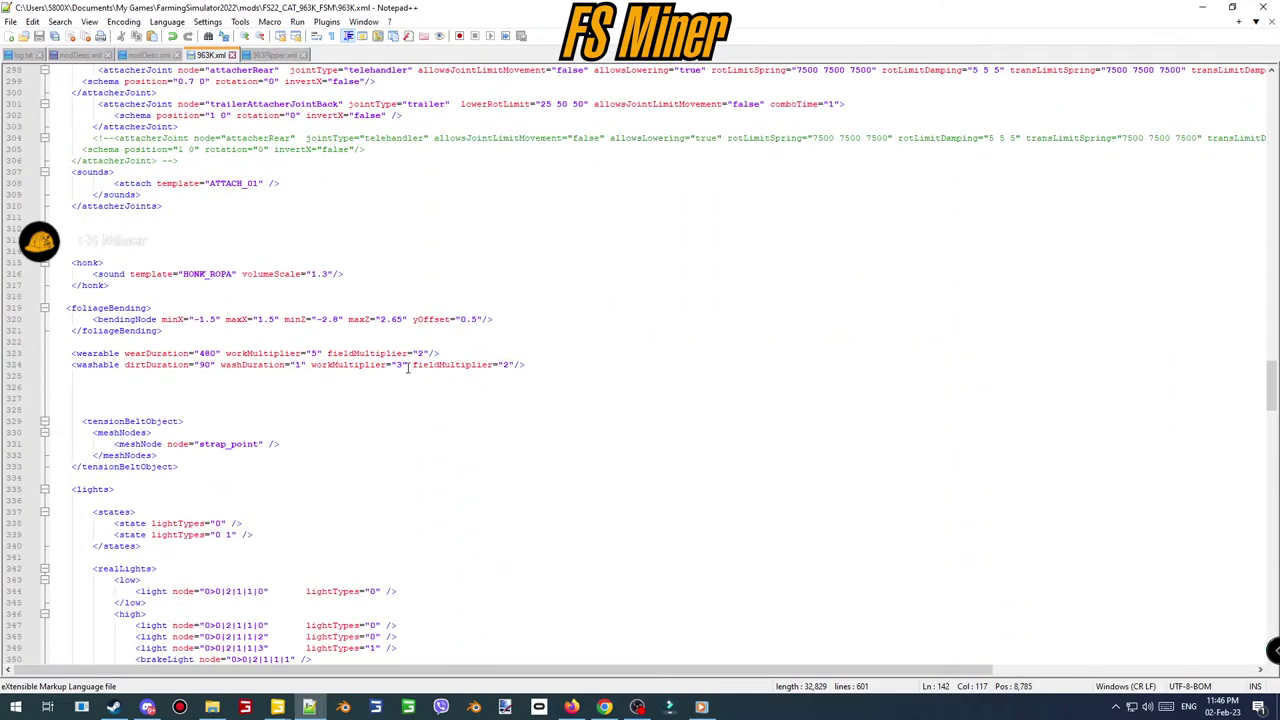
pyautogui.scroll(-20, 407, 365)
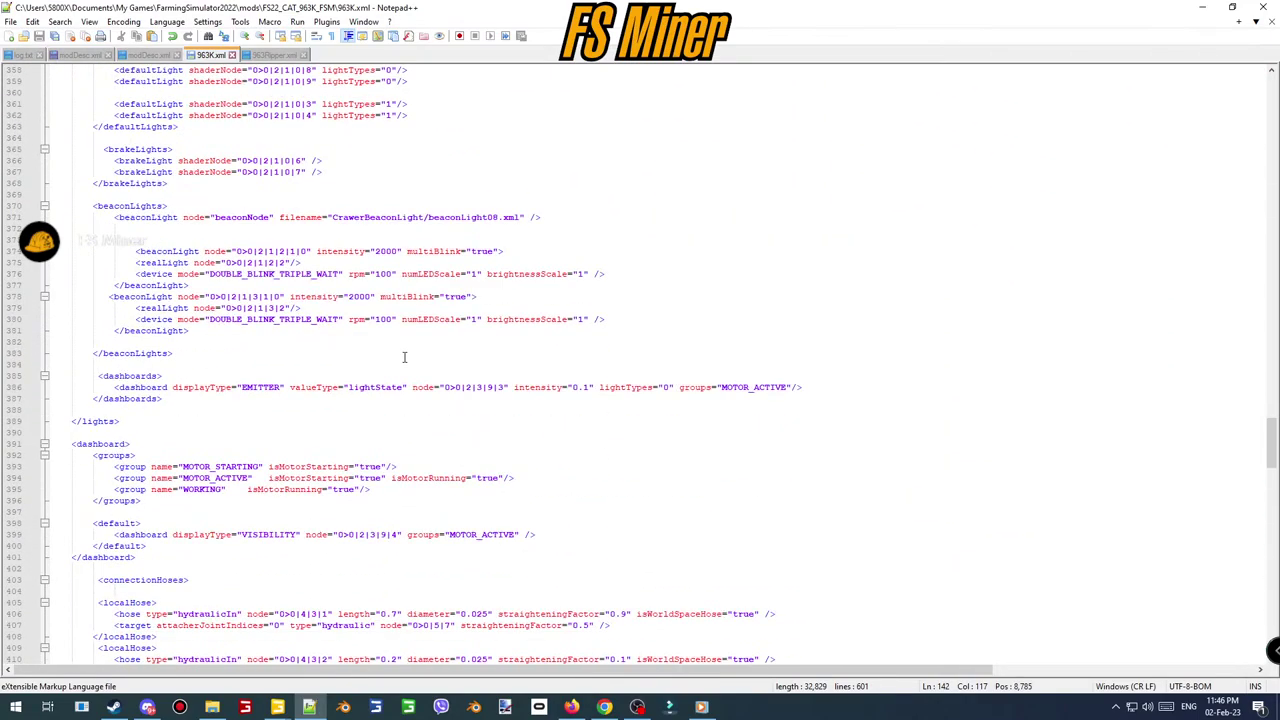
pyautogui.scroll(-1, 404, 357)
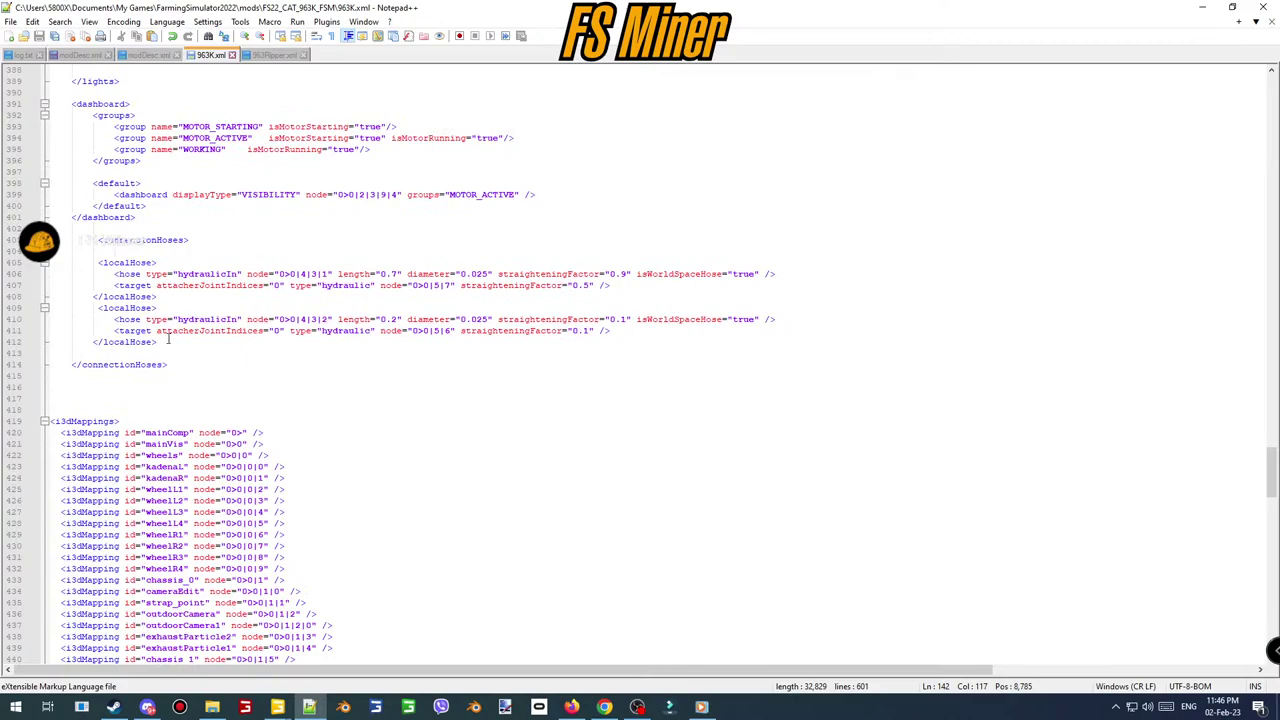
# - In File Explorer's mods folder, open FS22_CAT_D6R_FSM.zip and open its Catd6.xml in Notepad++
pyautogui.click(212, 707)
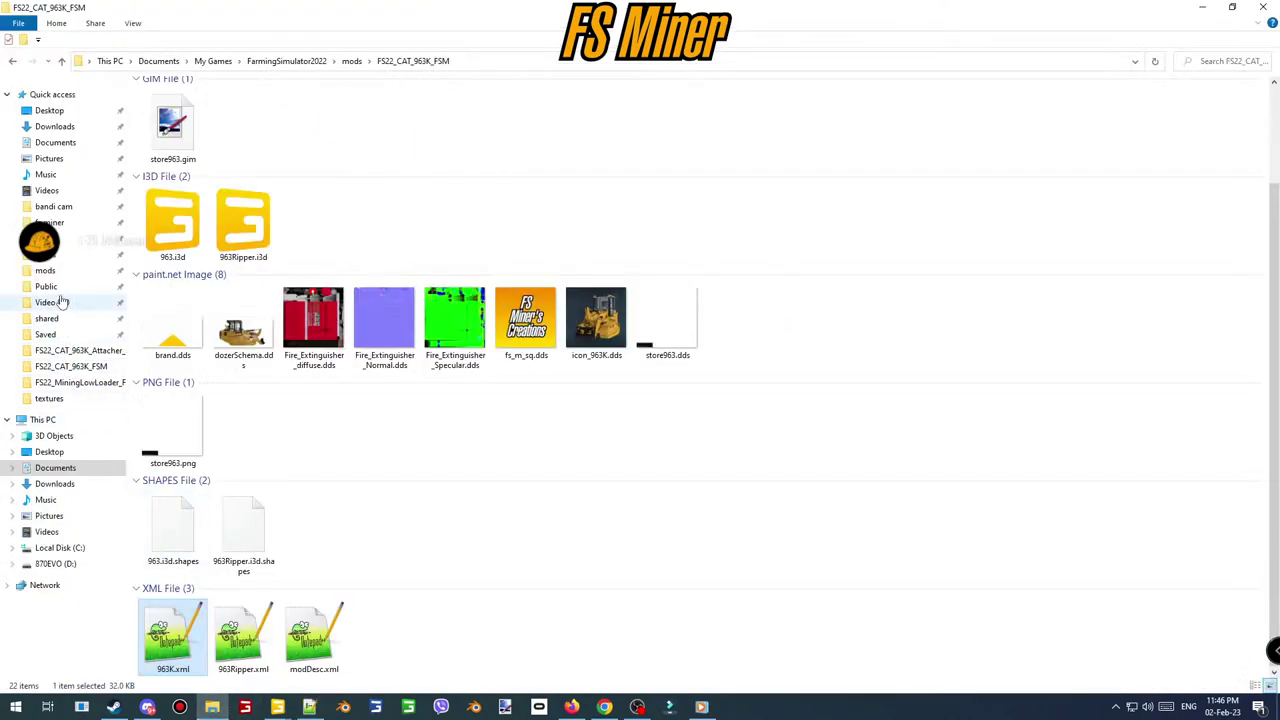
pyautogui.click(45, 270)
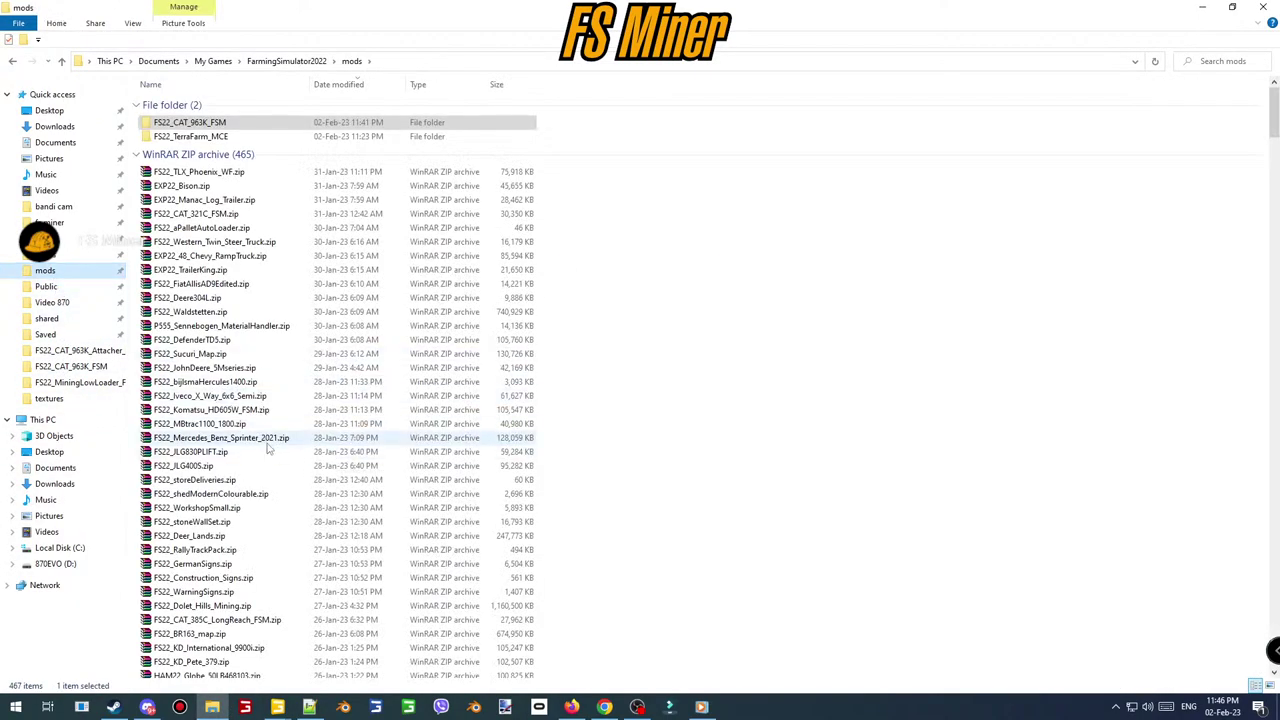
pyautogui.scroll(-3, 268, 449)
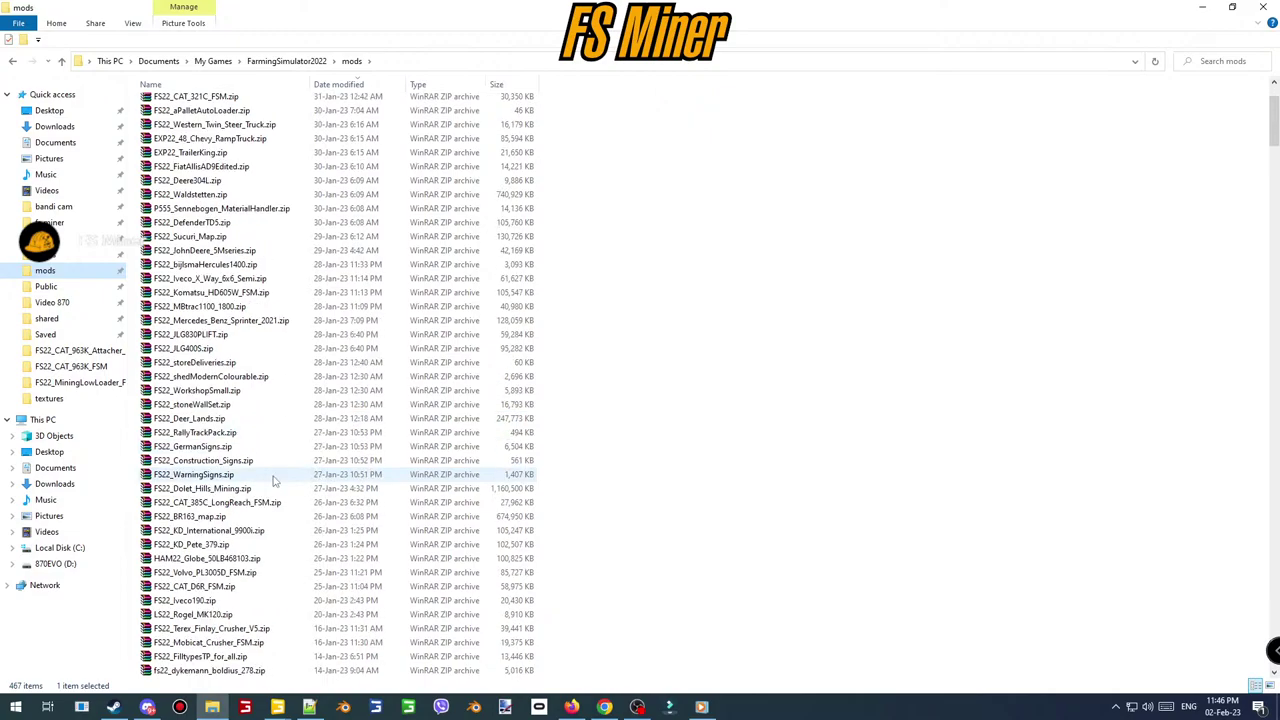
pyautogui.rightClick(216, 588)
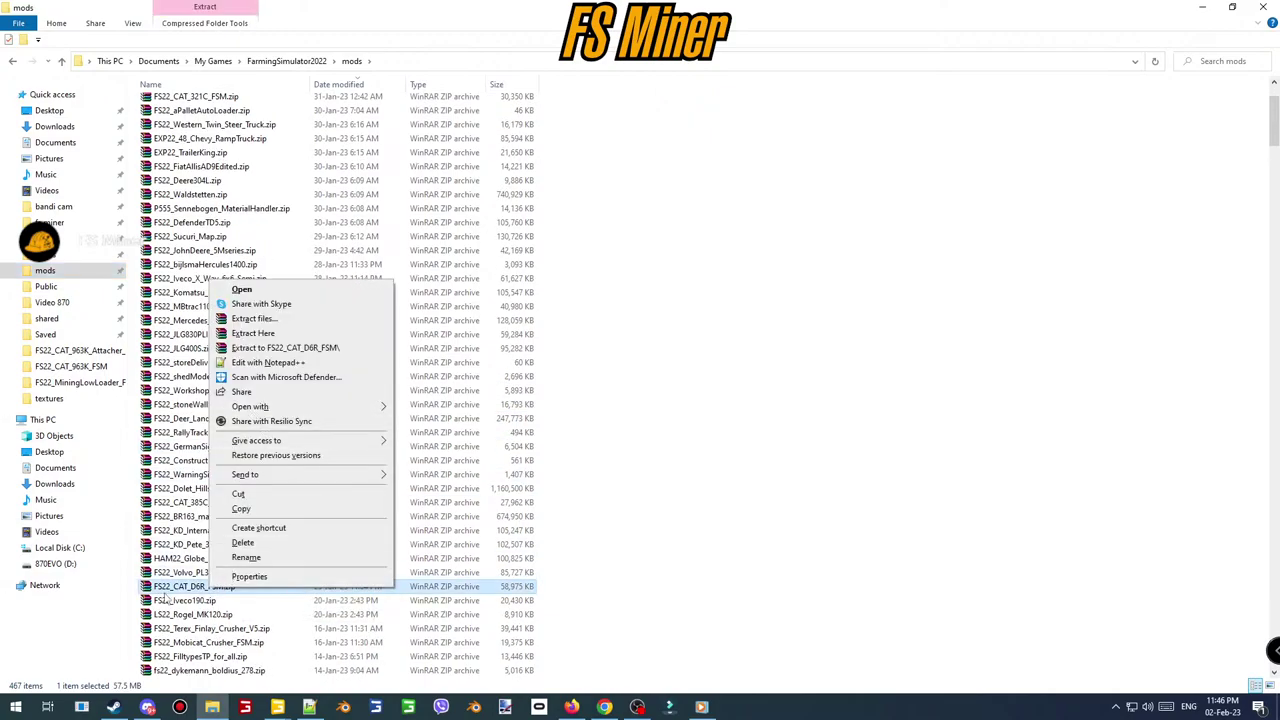
pyautogui.click(185, 590)
pyautogui.doubleClick(190, 587)
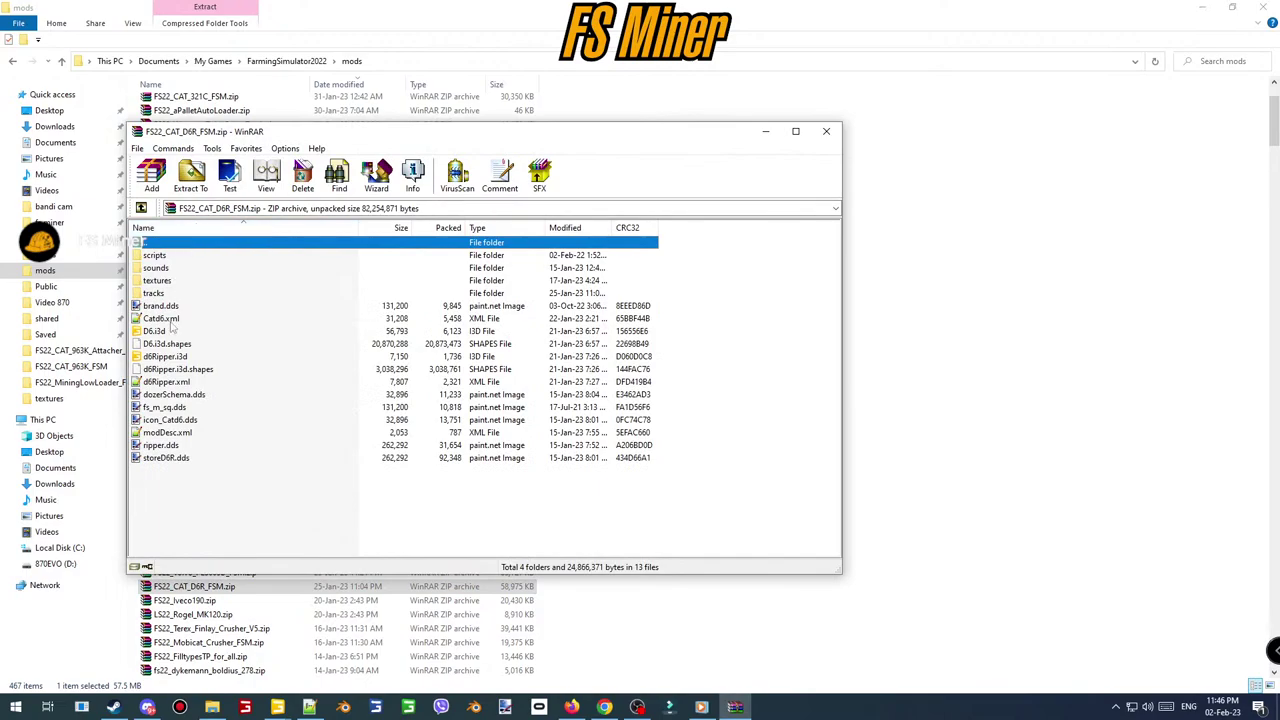
pyautogui.doubleClick(165, 319)
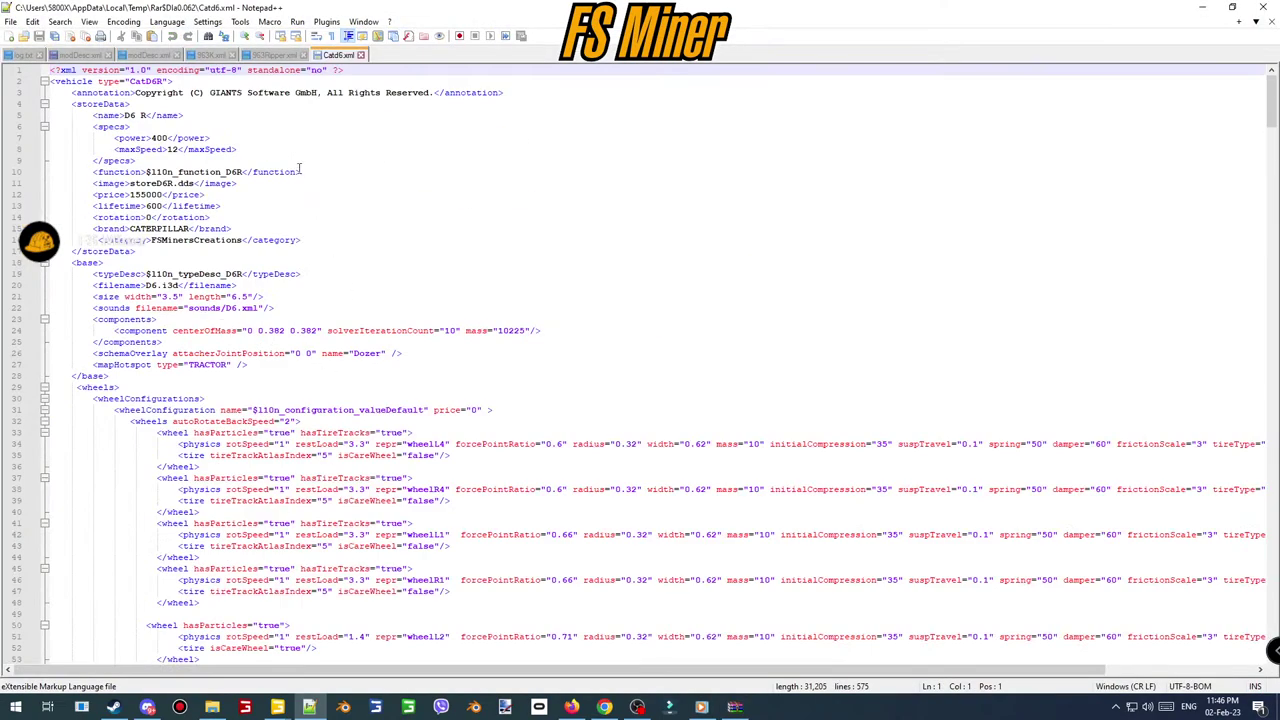
# - Check the moving parts in 963Ripper.xml, then reorder the open files so 963K.xml sits beside Catd6.xml
pyautogui.click(279, 55)
pyautogui.scroll(4, 175, 280)
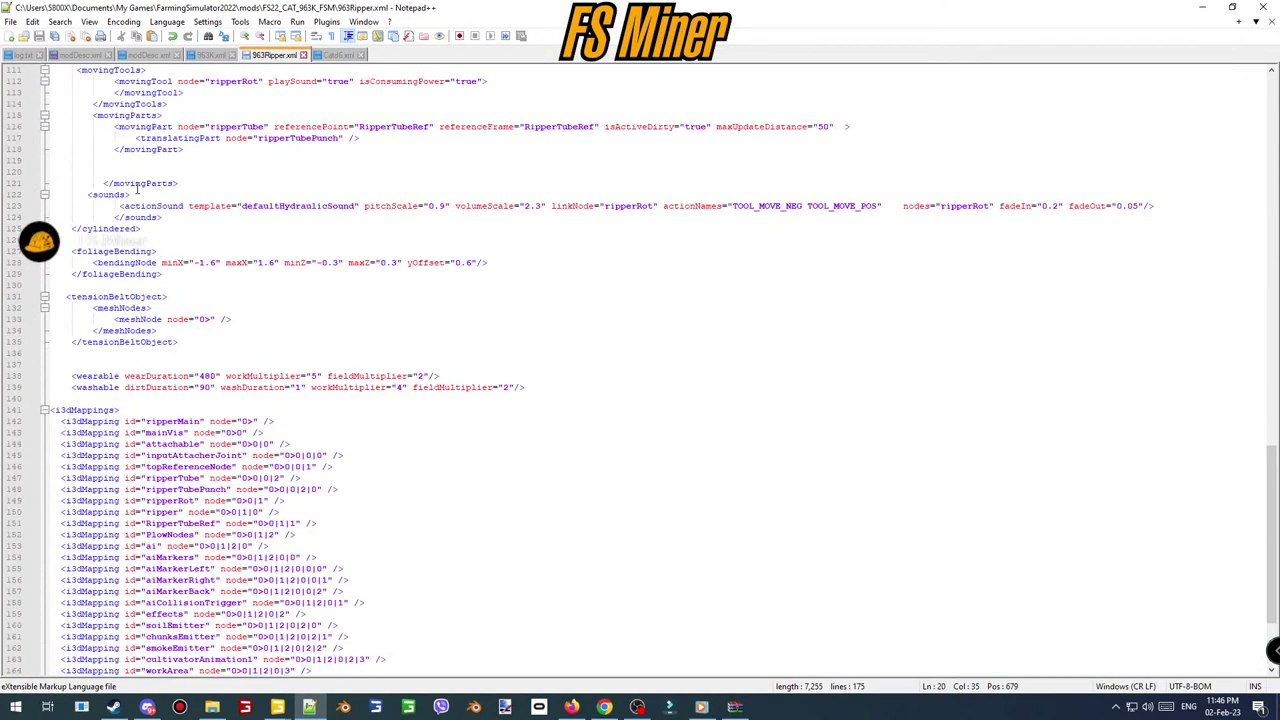
pyautogui.scroll(1, 121, 333)
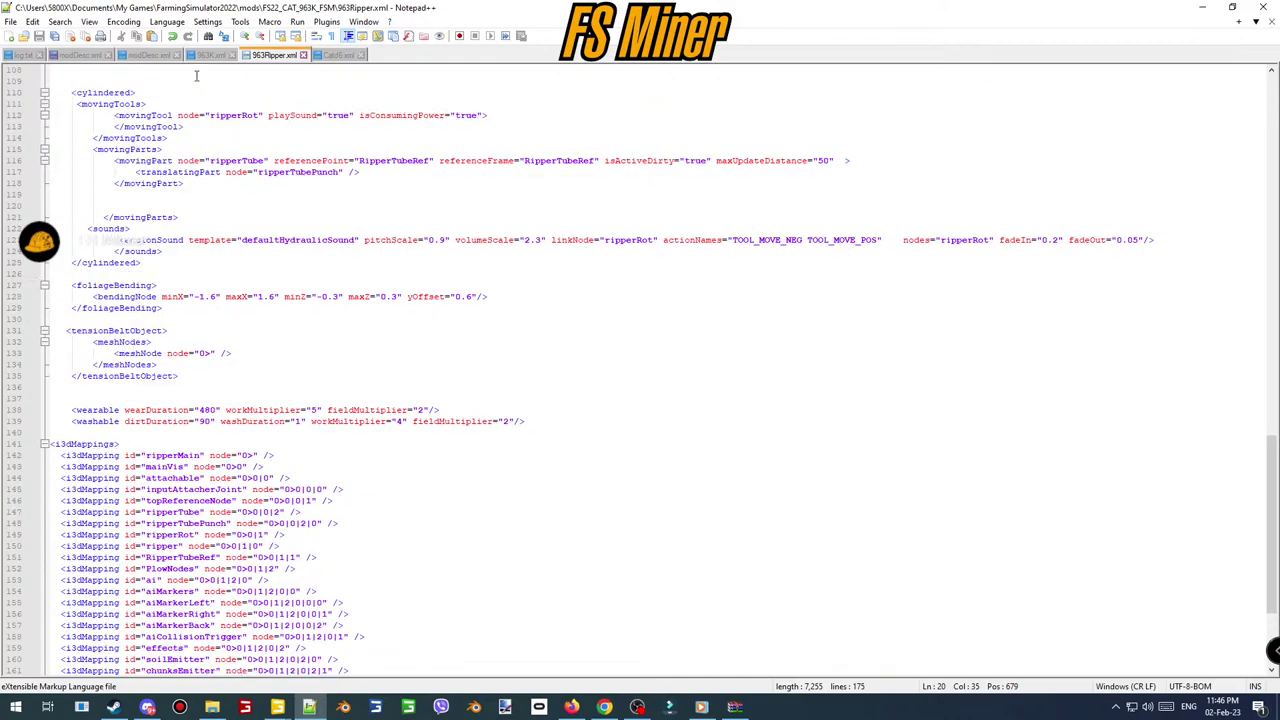
pyautogui.moveTo(212, 56); pyautogui.dragTo(270, 59)
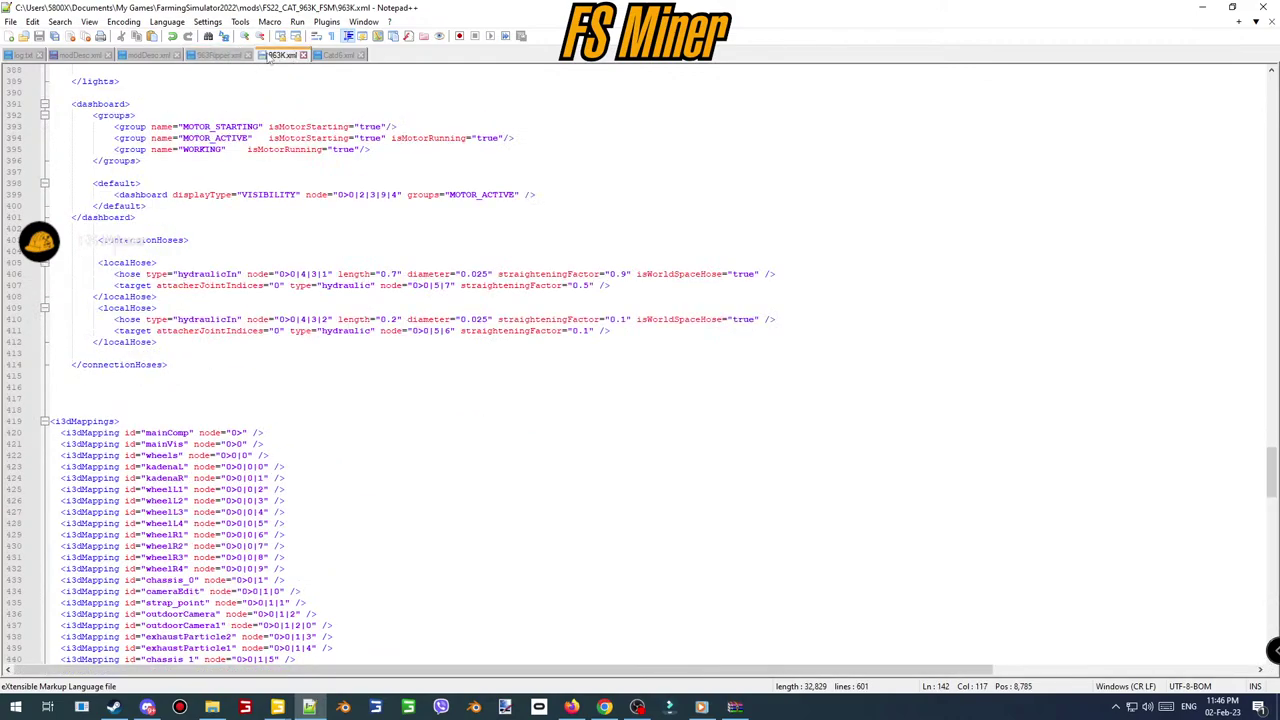
# - Find the connectionHoses block in Catd6.xml and copy its hydraulicIn and hydraulicOut target lines for attacher joint 1
pyautogui.doubleClick(151, 240)
pyautogui.click(326, 58)
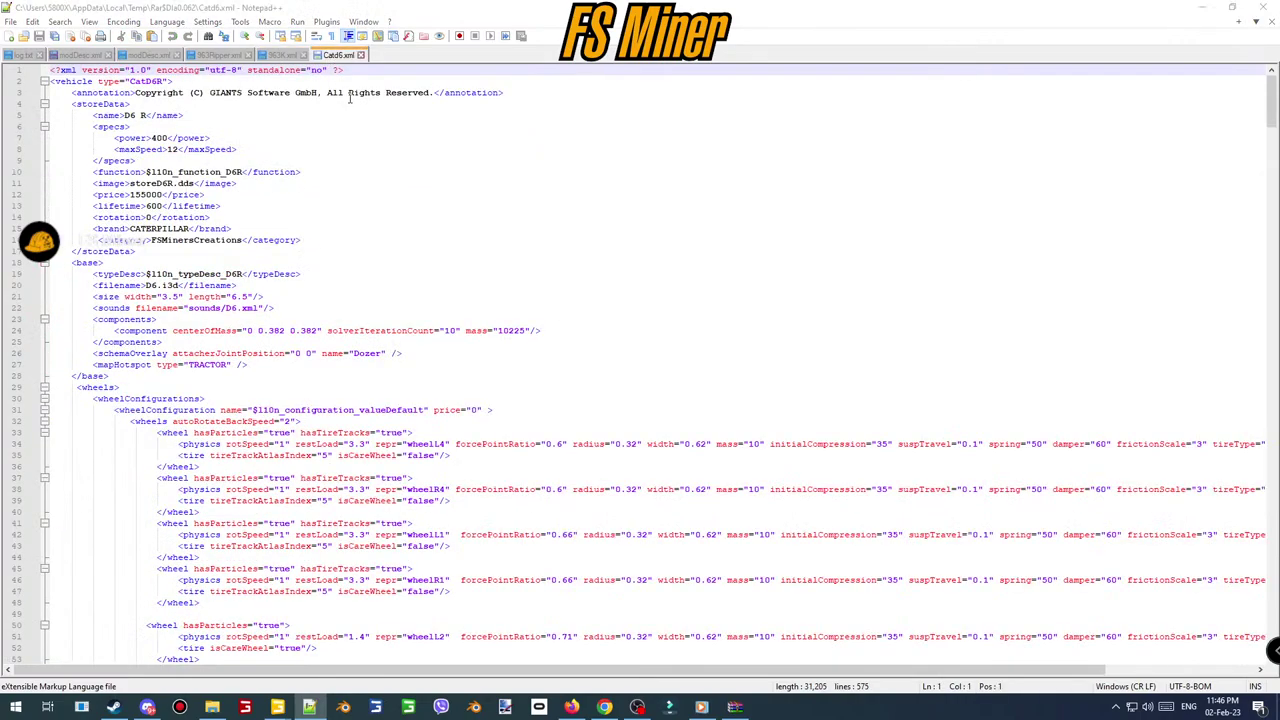
pyautogui.hotkey('ctrl', 'f')
pyautogui.click(1133, 136)
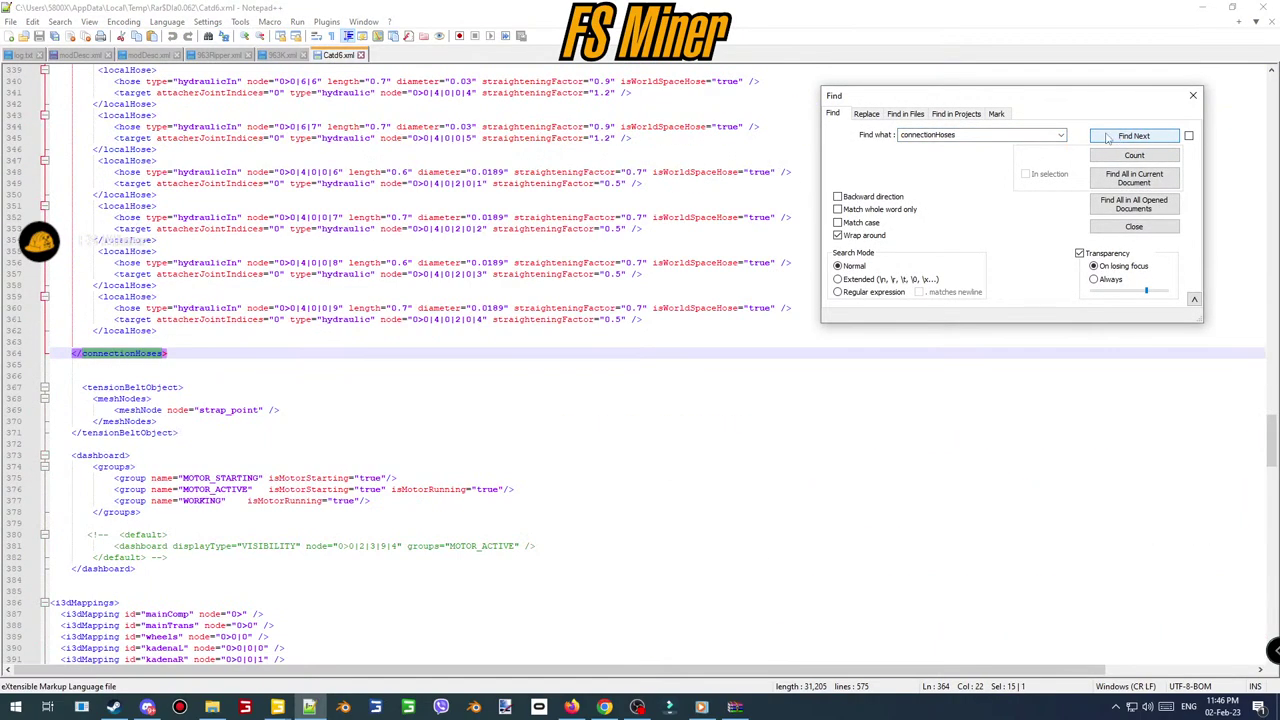
pyautogui.click(1133, 136)
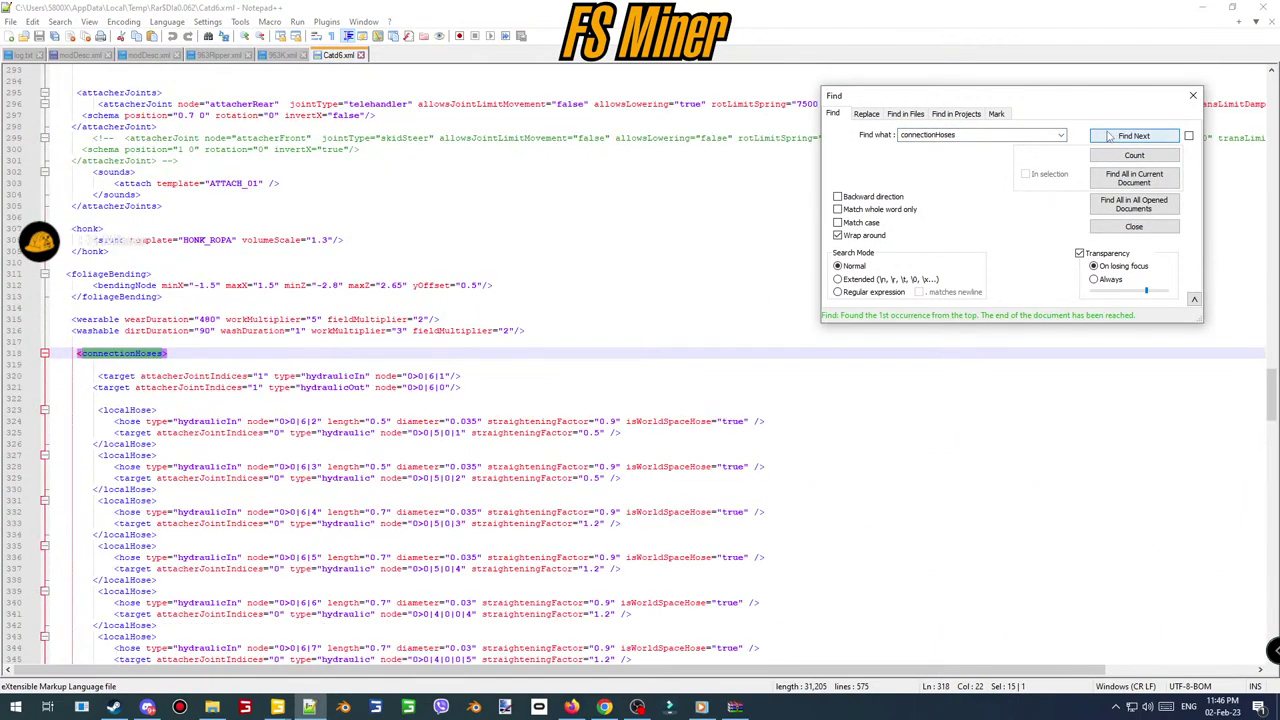
pyautogui.moveTo(96, 377); pyautogui.dragTo(481, 390)
pyautogui.hotkey('ctrl', 'c')
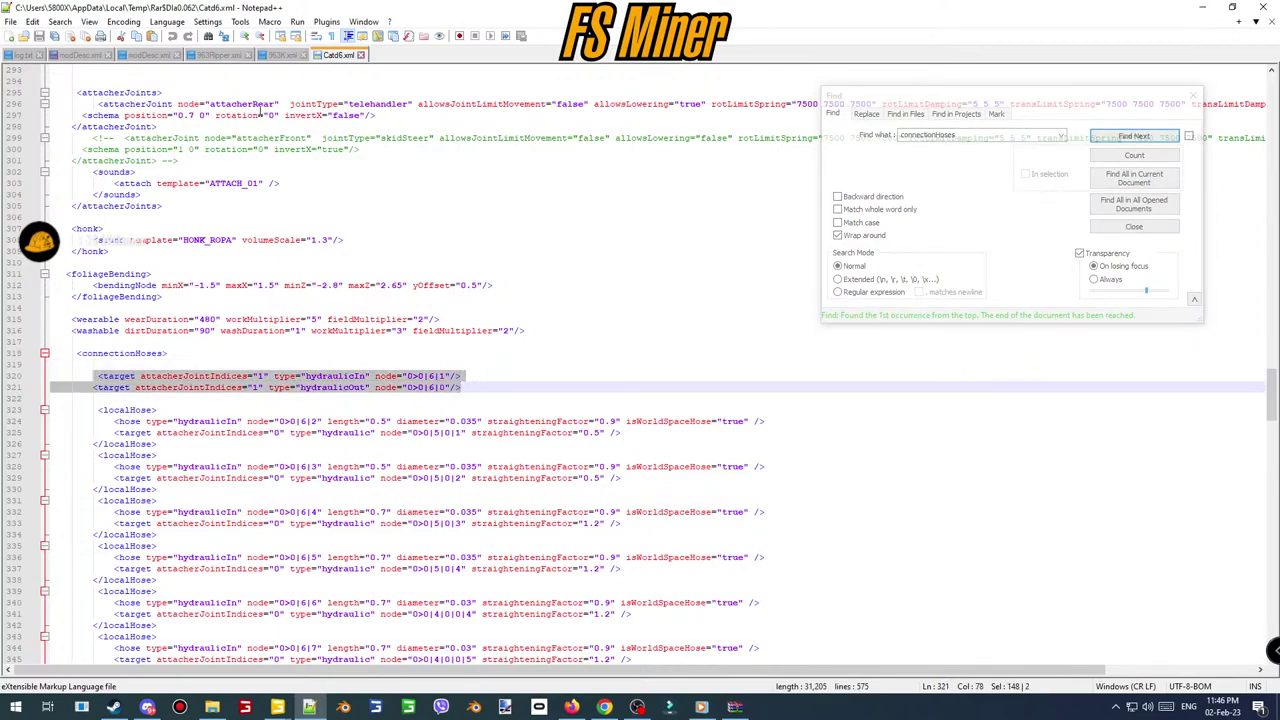
# - Paste the two copied target lines below the last localHose in the connectionHoses block of 963K.xml
pyautogui.click(281, 55)
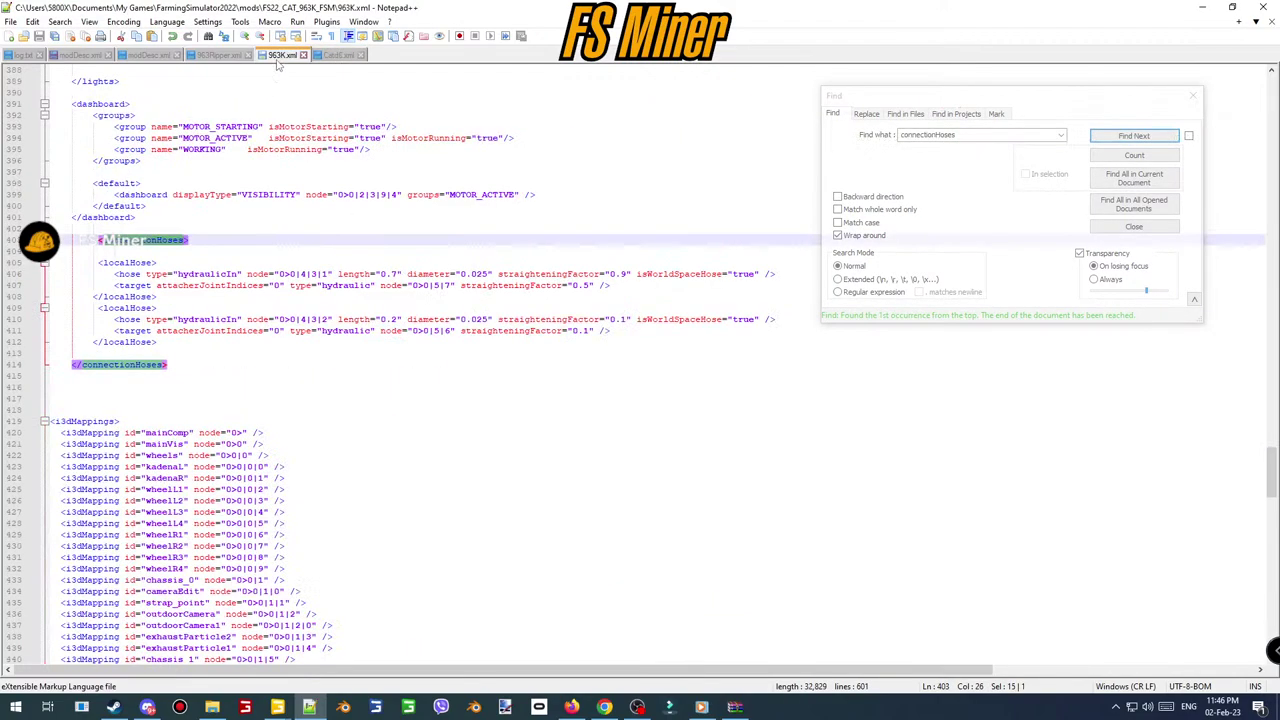
pyautogui.click(165, 342)
pyautogui.press('Return')
pyautogui.press('Return')
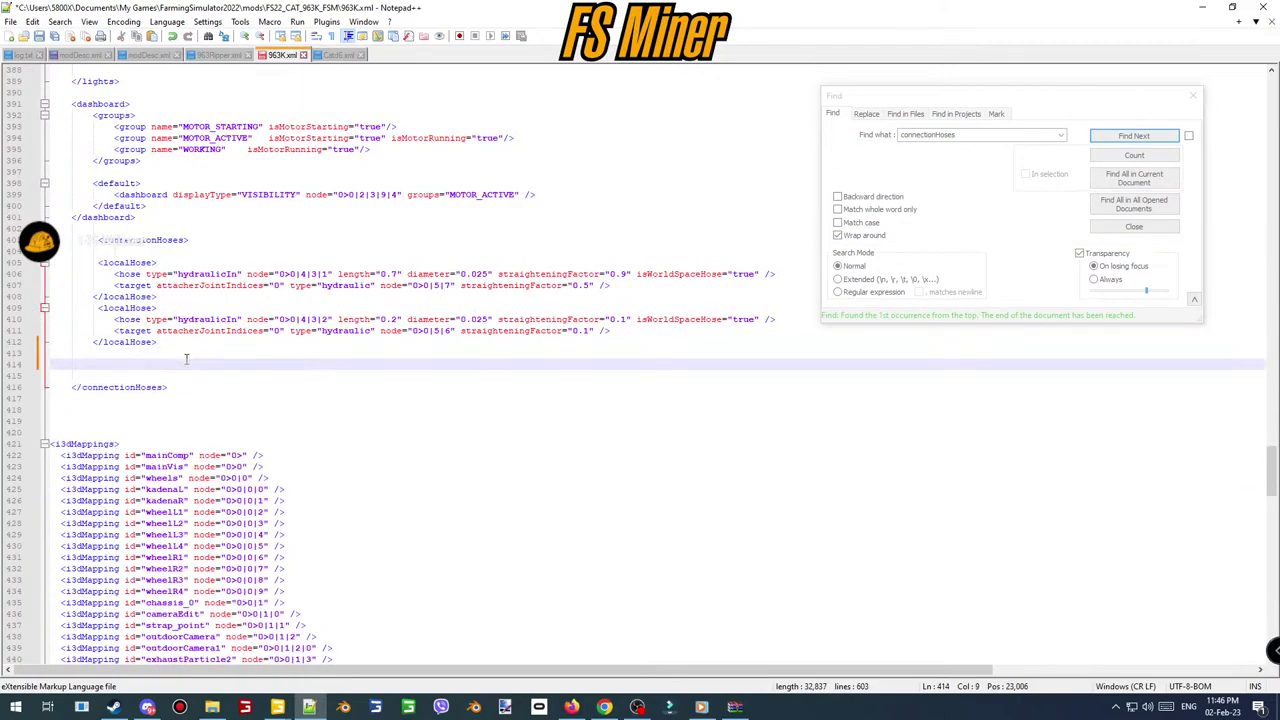
pyautogui.hotkey('ctrl', 'v')
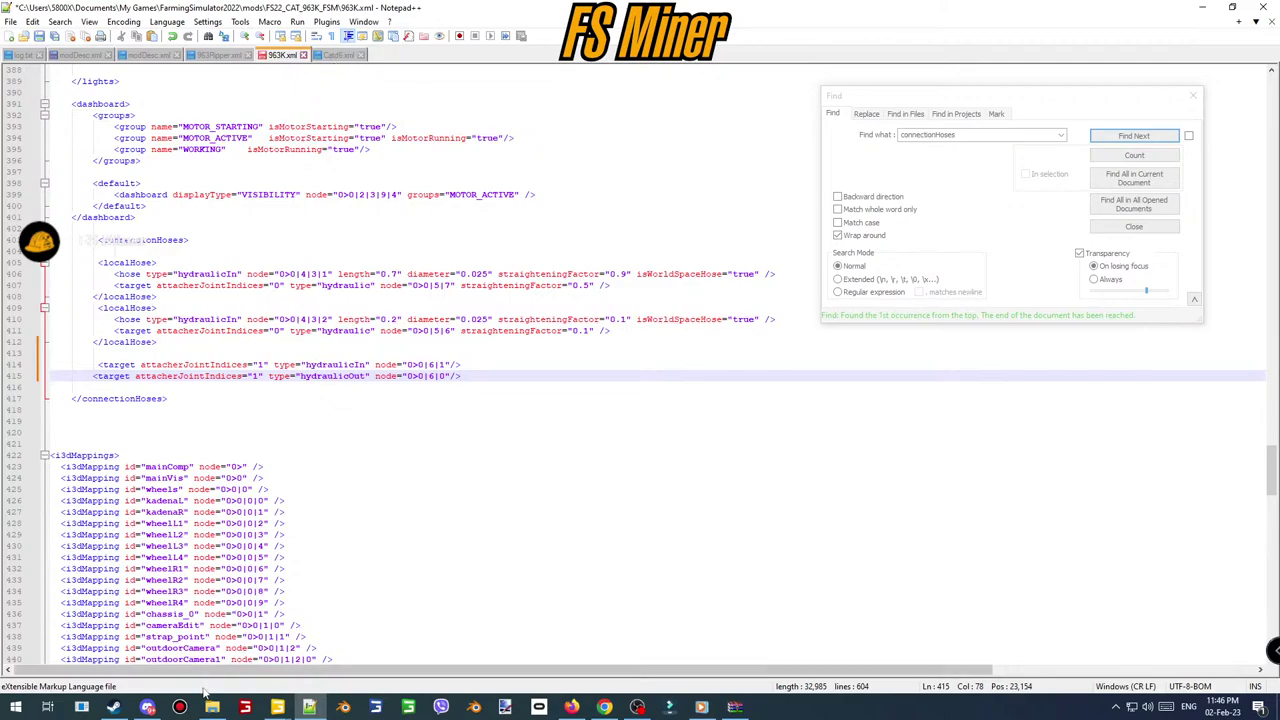
# - Open d6Ripper.xml from the FS22_CAT_D6R_FSM.zip archive and find its connectionHoses block
pyautogui.click(212, 707)
pyautogui.click(213, 707)
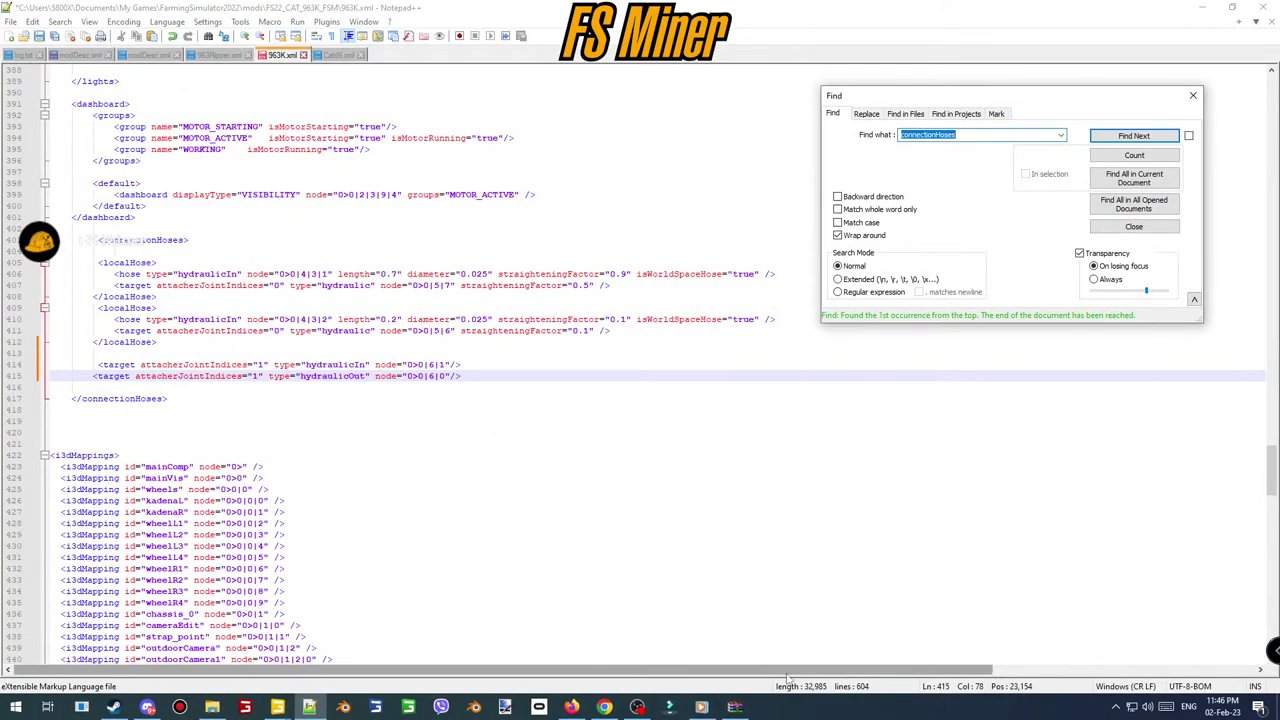
pyautogui.click(737, 707)
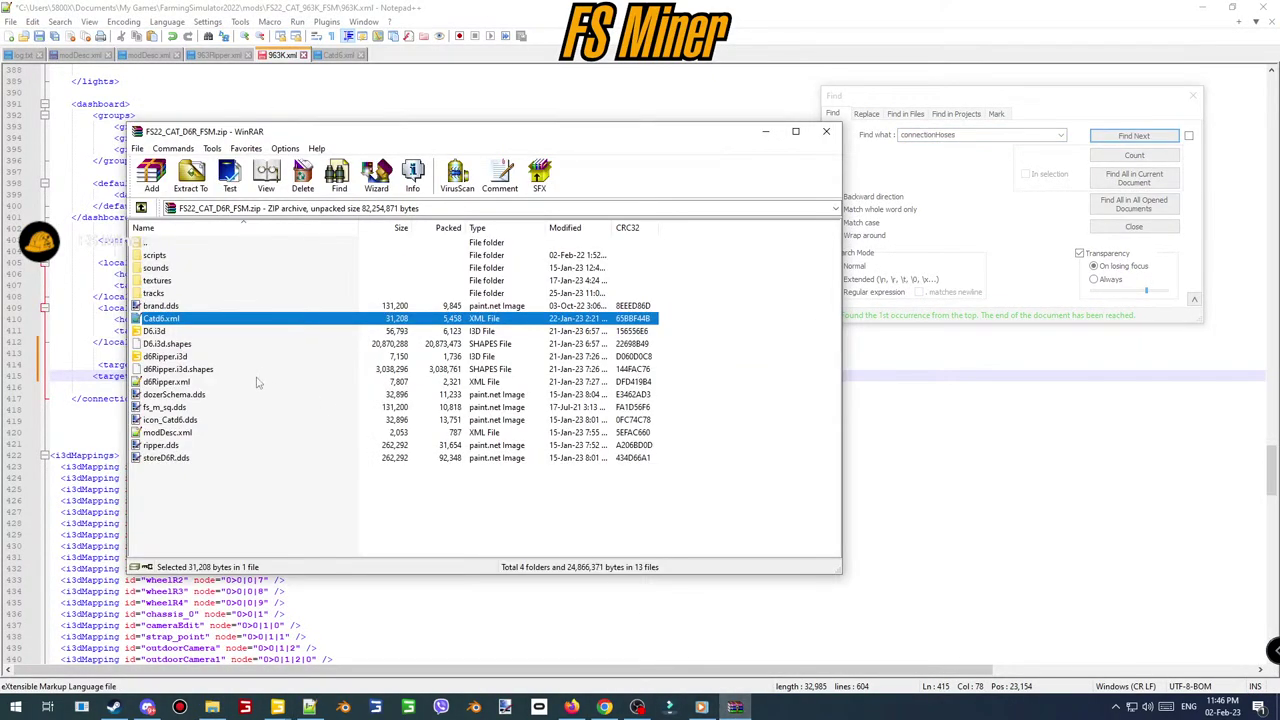
pyautogui.doubleClick(168, 382)
pyautogui.click(1133, 135)
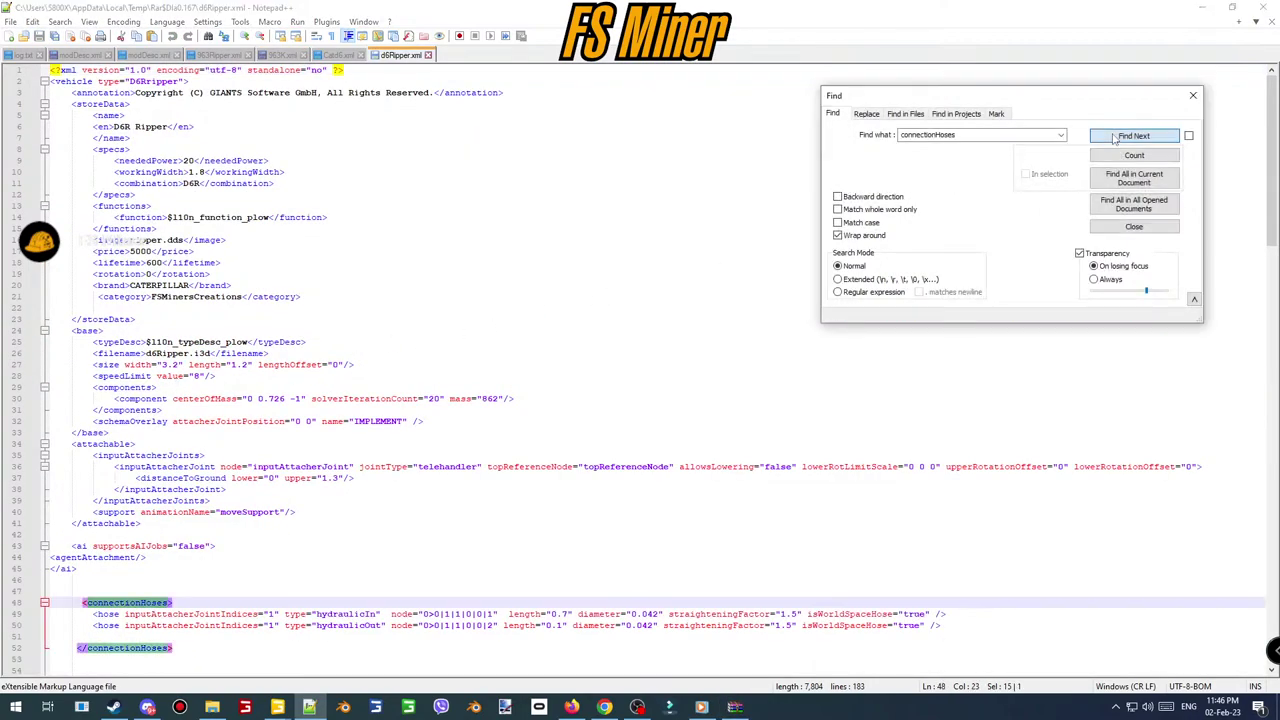
pyautogui.scroll(-4, 484, 508)
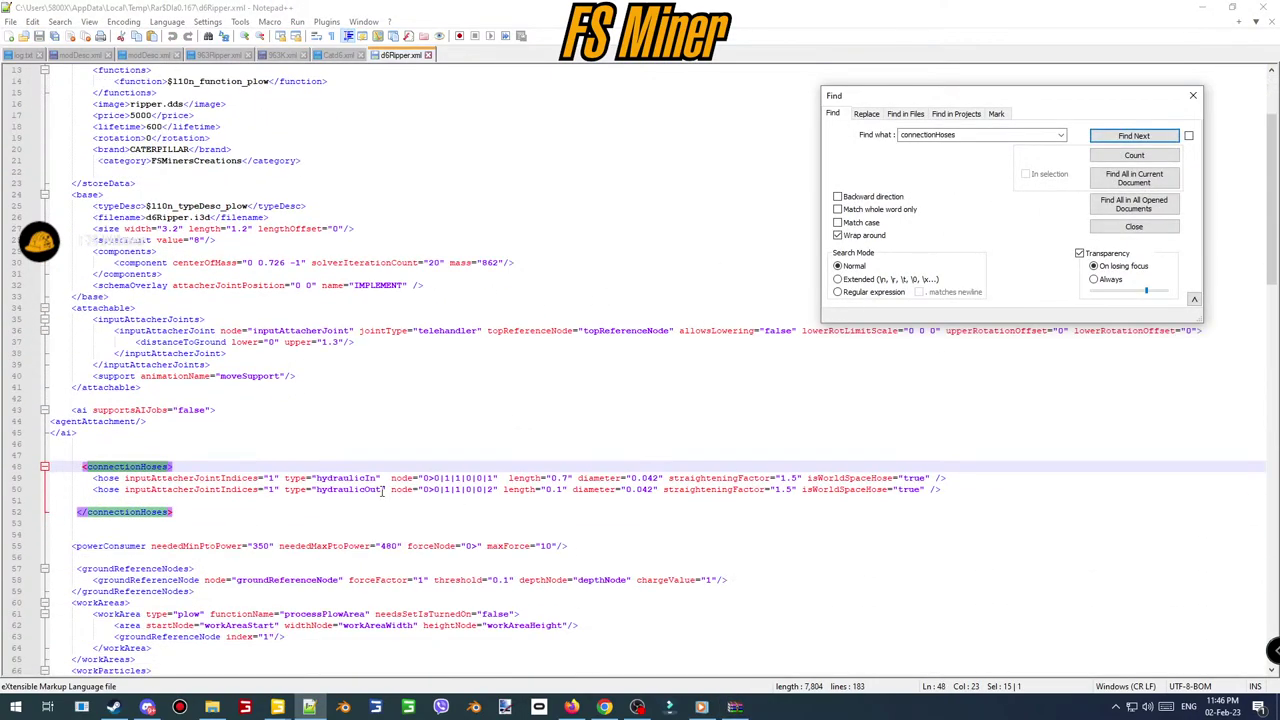
# - Remove the comment markers around the connectionHoses block in 963Ripper.xml, then return to 963K.xml
pyautogui.click(218, 54)
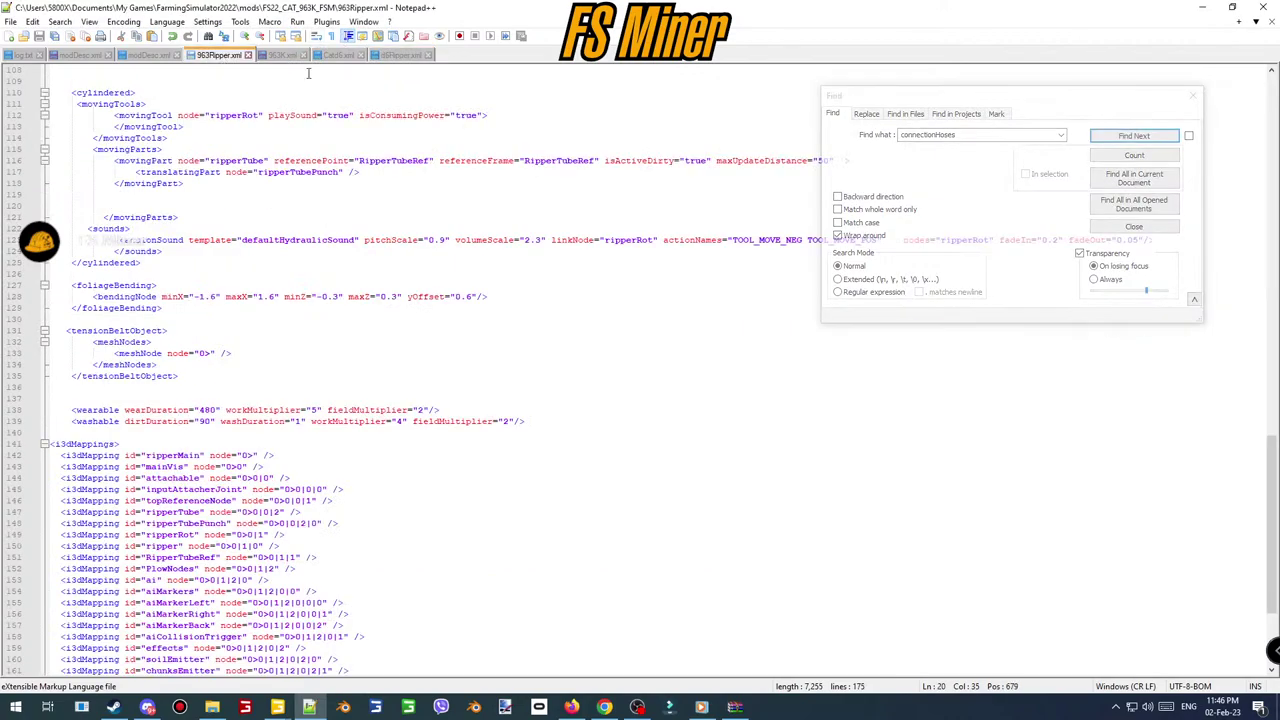
pyautogui.click(1133, 135)
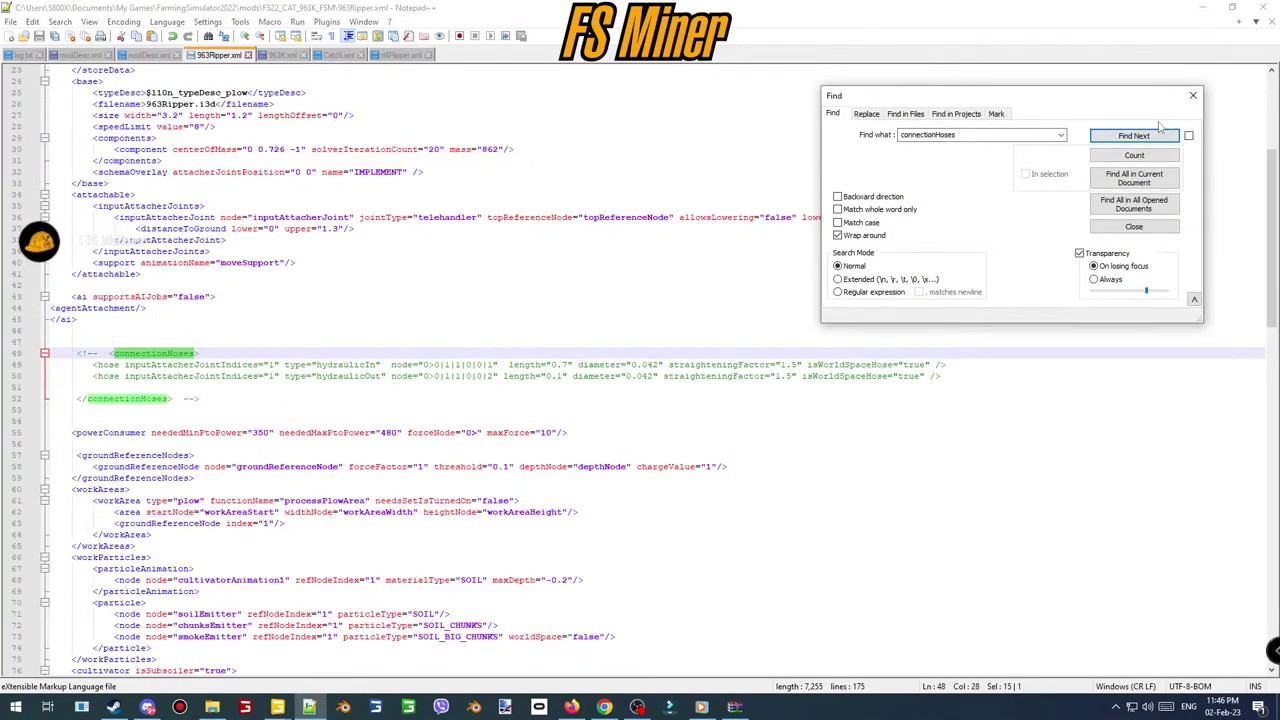
pyautogui.click(1193, 96)
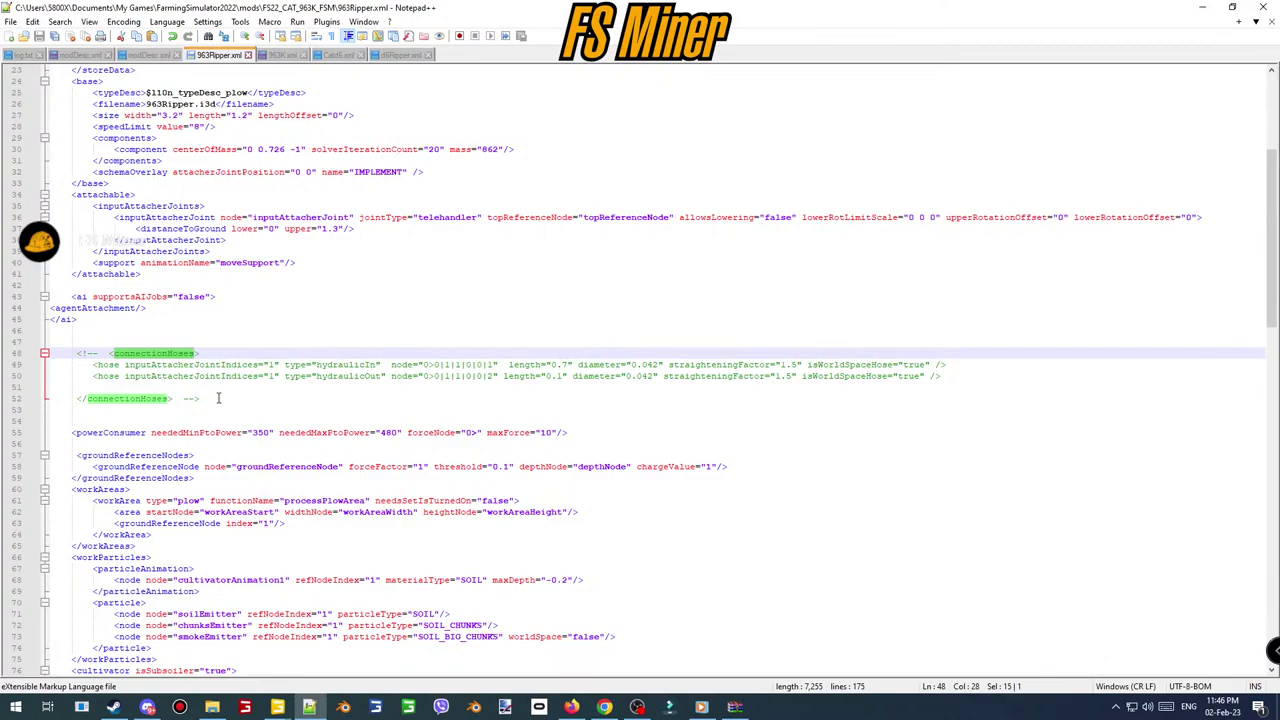
pyautogui.moveTo(218, 398); pyautogui.dragTo(185, 402)
pyautogui.press('Delete')
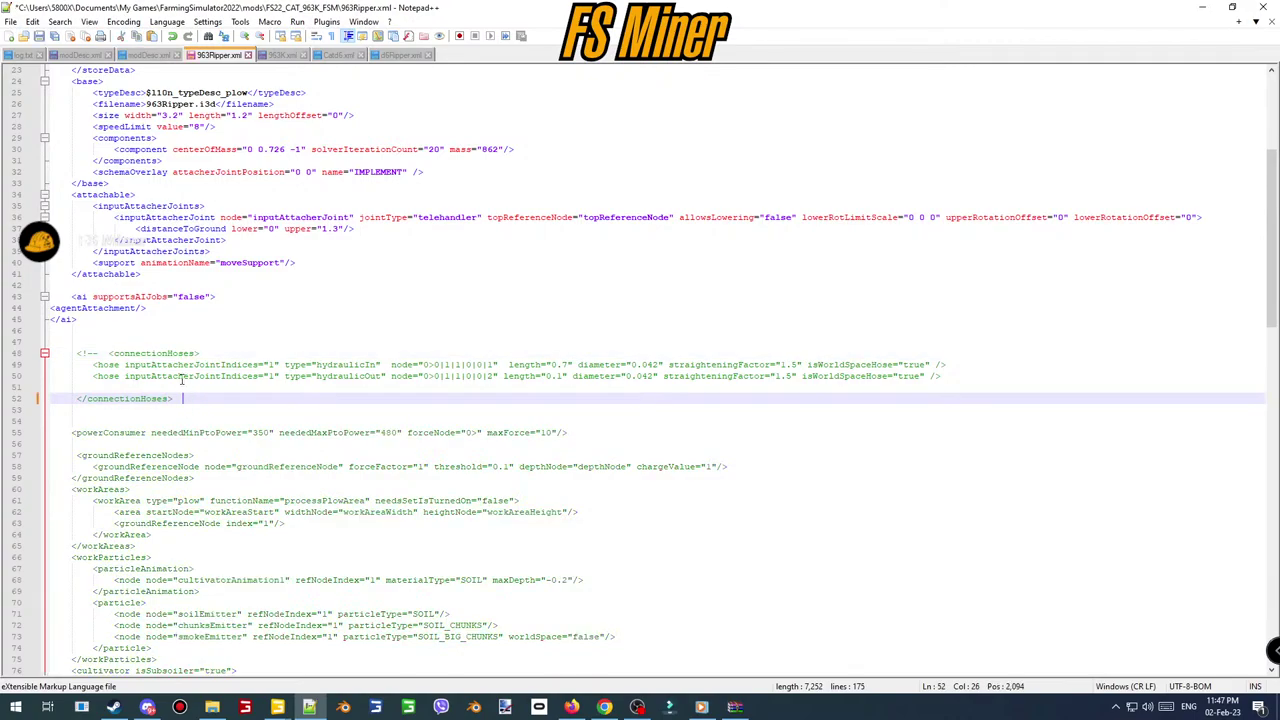
pyautogui.moveTo(103, 353); pyautogui.dragTo(76, 353)
pyautogui.press('Delete')
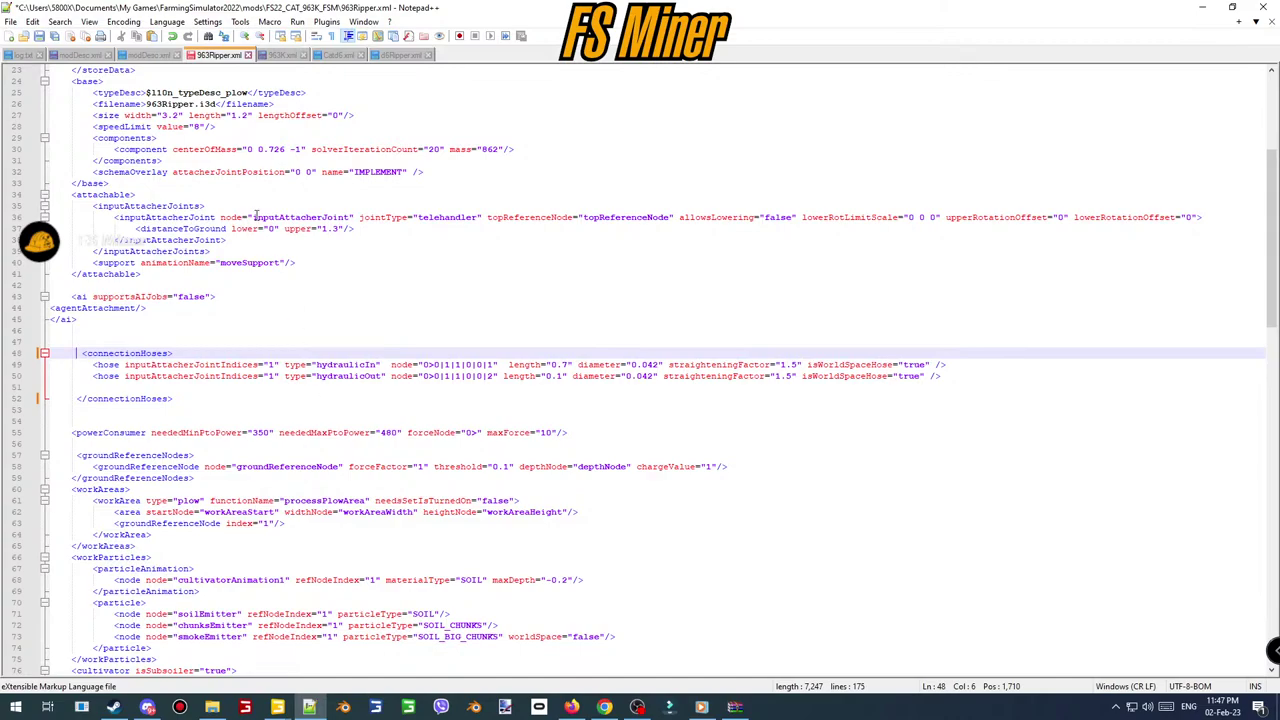
pyautogui.click(283, 56)
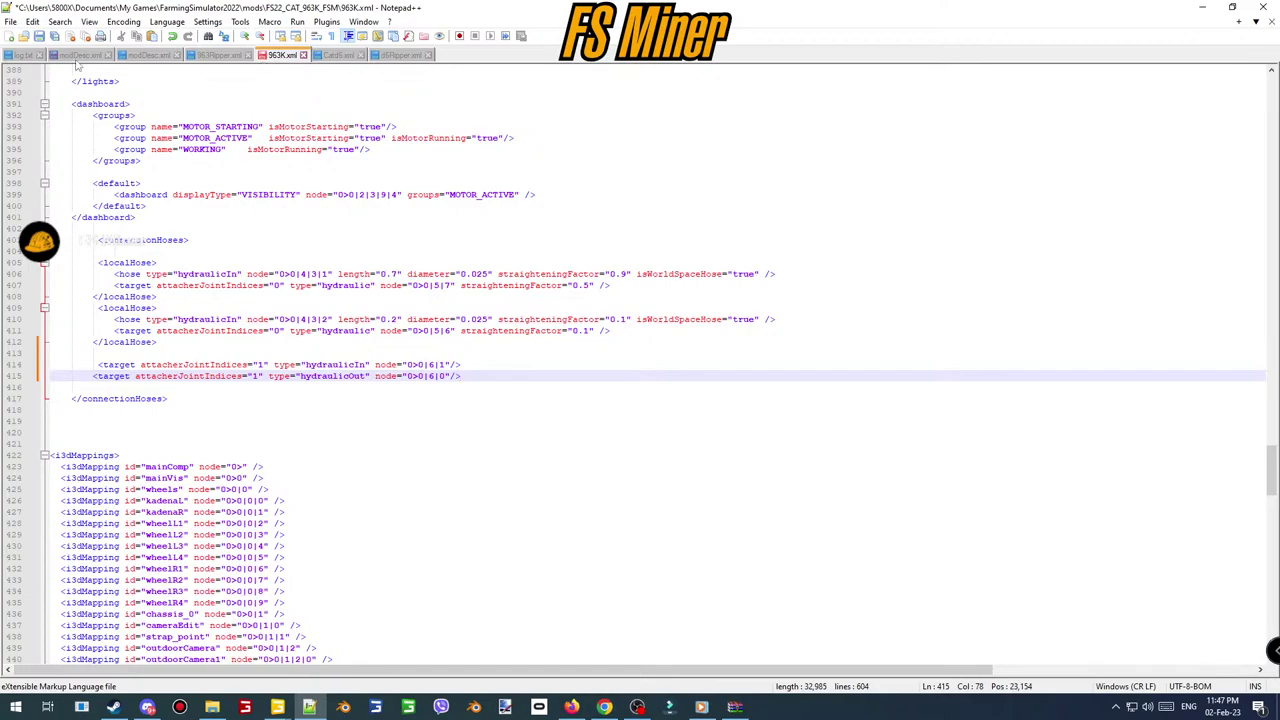
# - Save 963K.xml, then switch to Farming Simulator 22 and skip the intro to reach the main menu
pyautogui.click(41, 35)
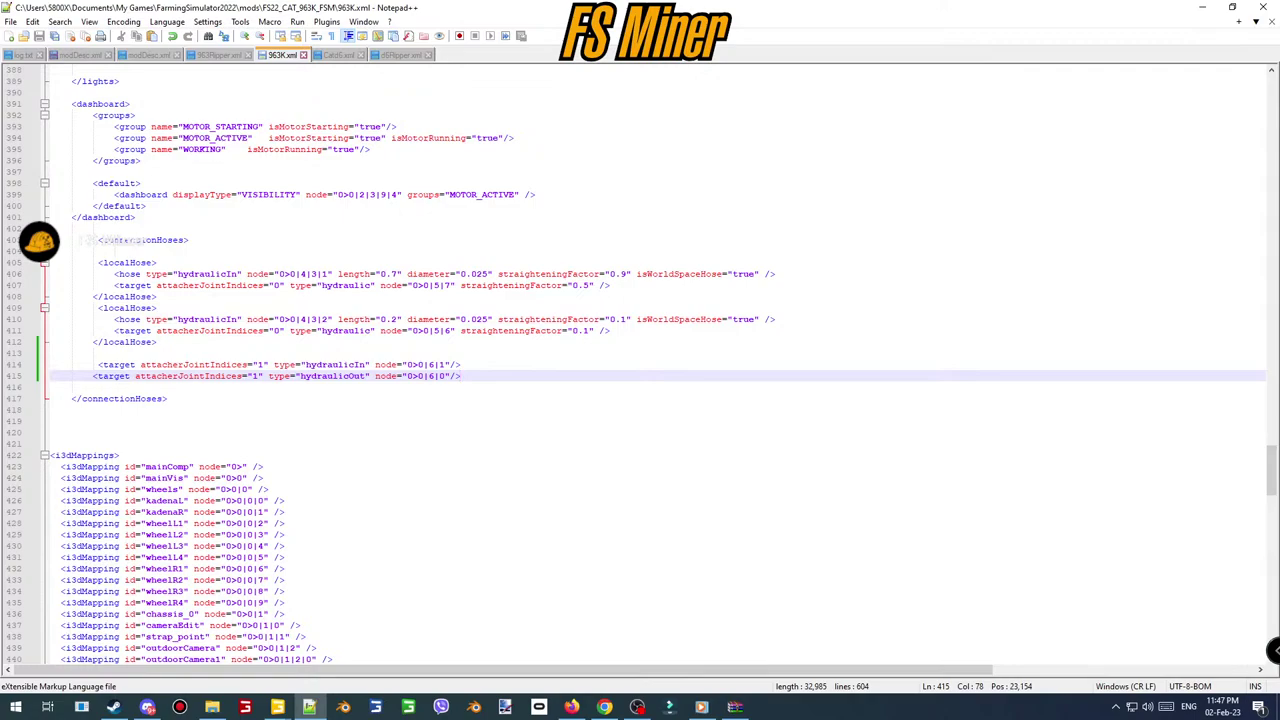
pyautogui.hotkey('alt', 'Tab')
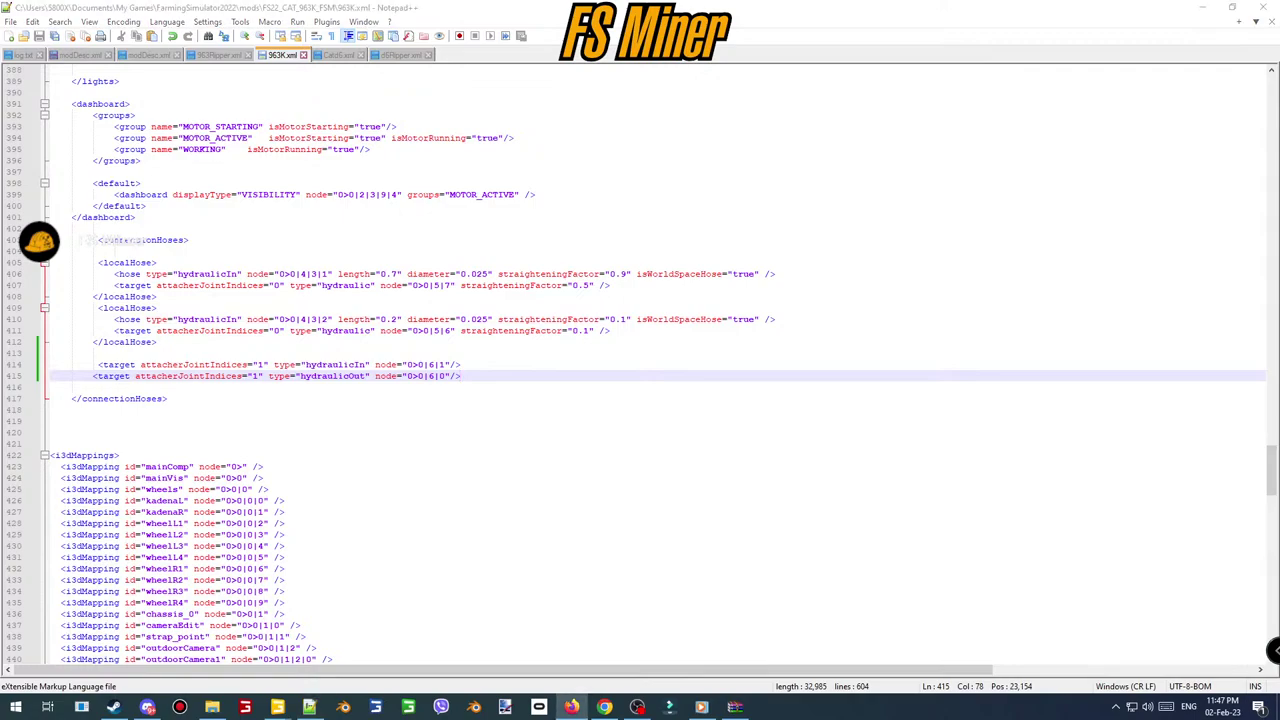
pyautogui.click(246, 707)
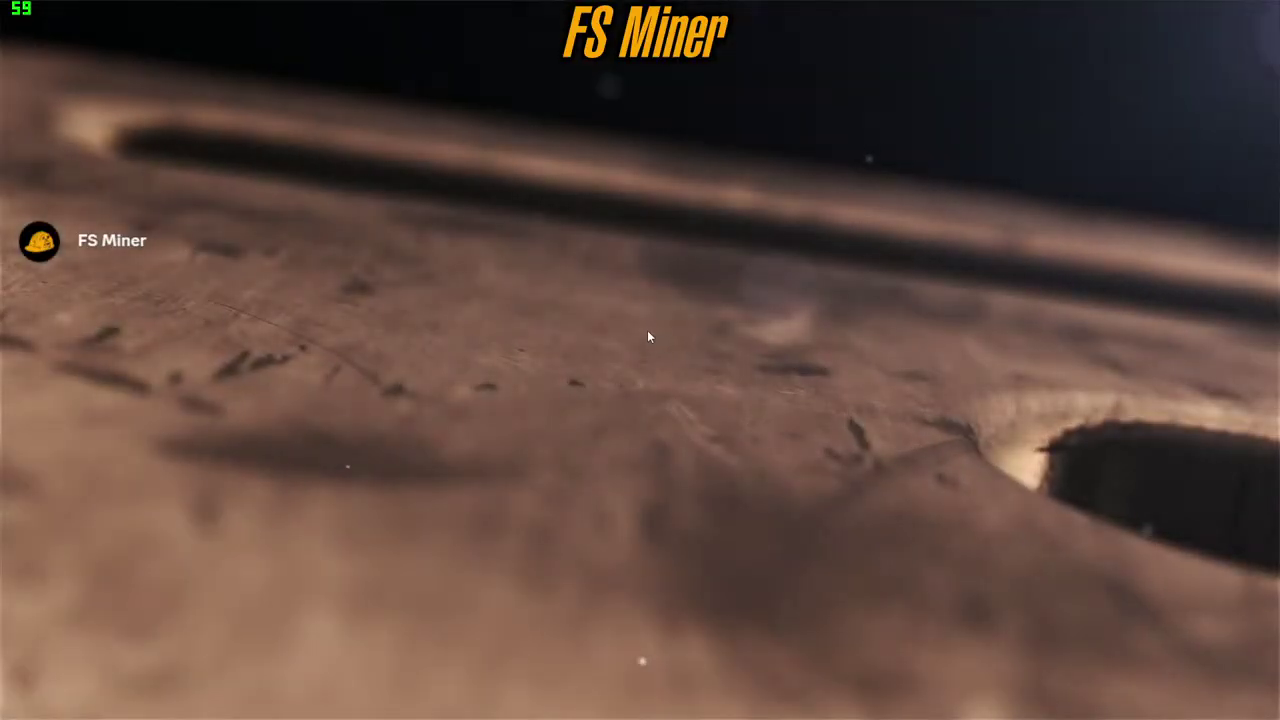
pyautogui.click(647, 331)
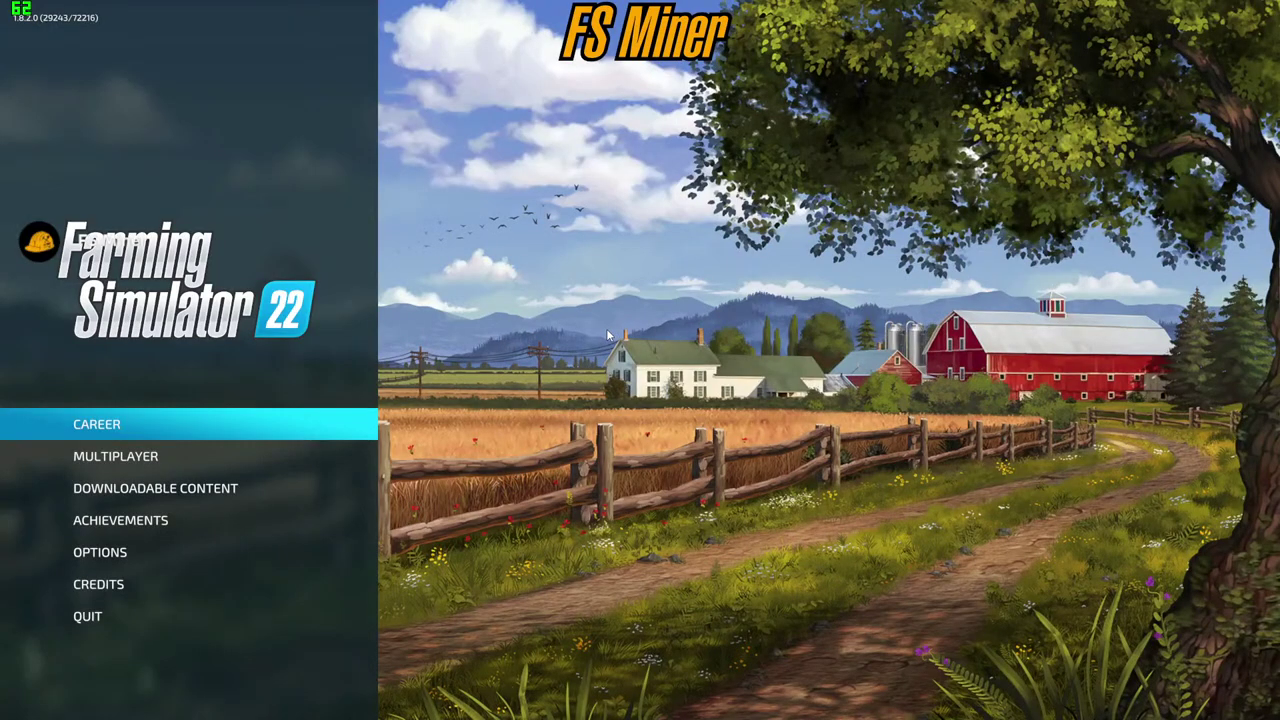
# - Open the career saves and choose Game save 7 on the BR-163 MS map, continuing to its mod selection
pyautogui.click(120, 424)
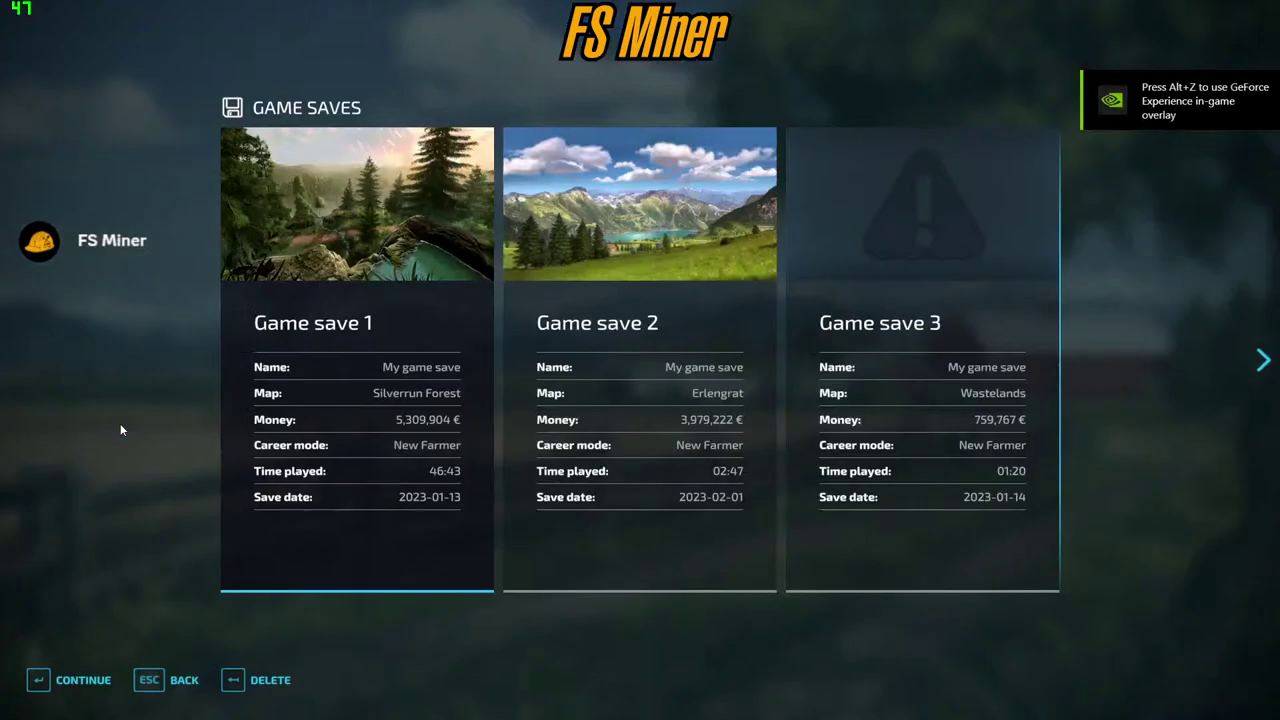
pyautogui.scroll(-3, 489, 412)
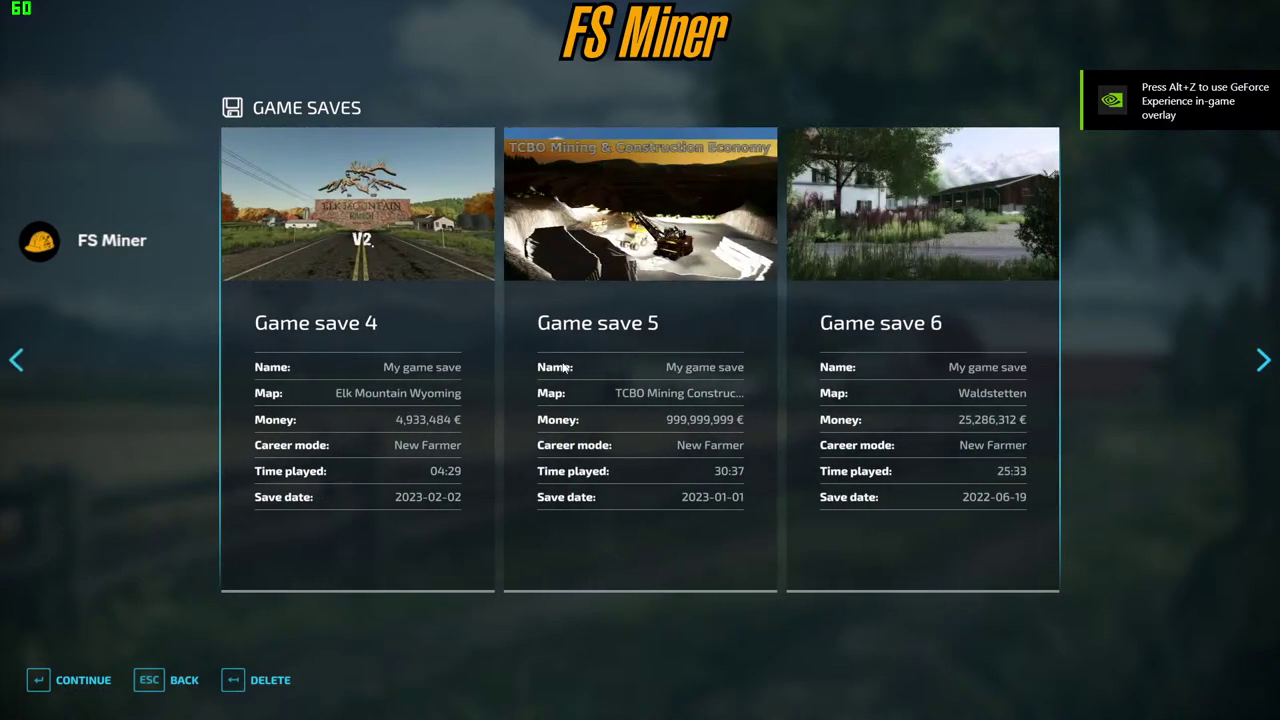
pyautogui.scroll(-1, 579, 330)
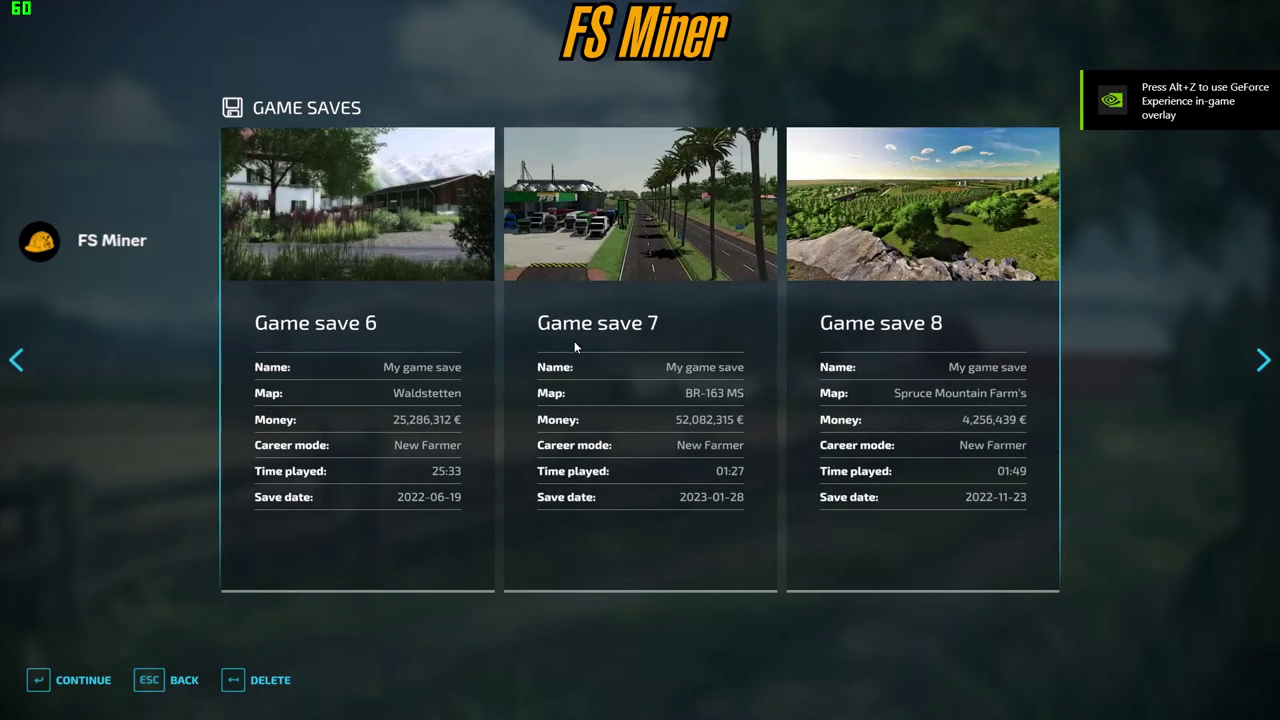
pyautogui.scroll(-1, 575, 347)
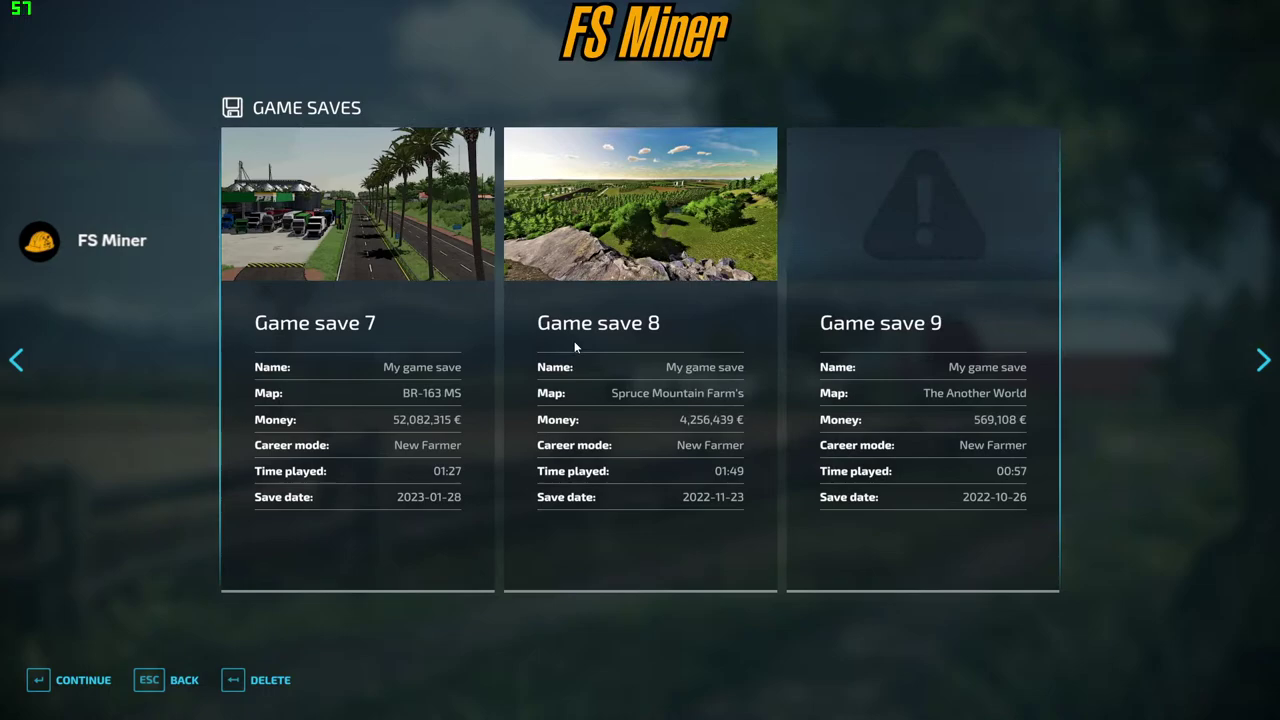
pyautogui.scroll(-1, 575, 347)
pyautogui.scroll(1, 575, 347)
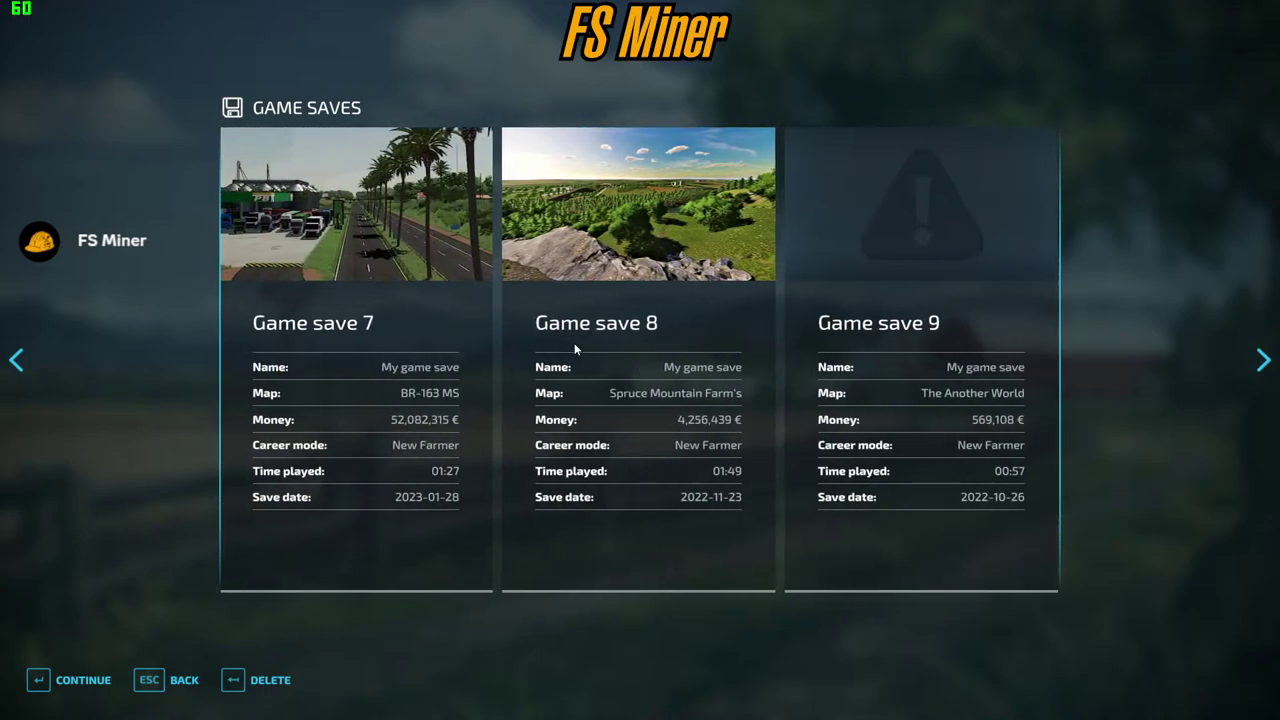
pyautogui.click(368, 322)
pyautogui.click(447, 502)
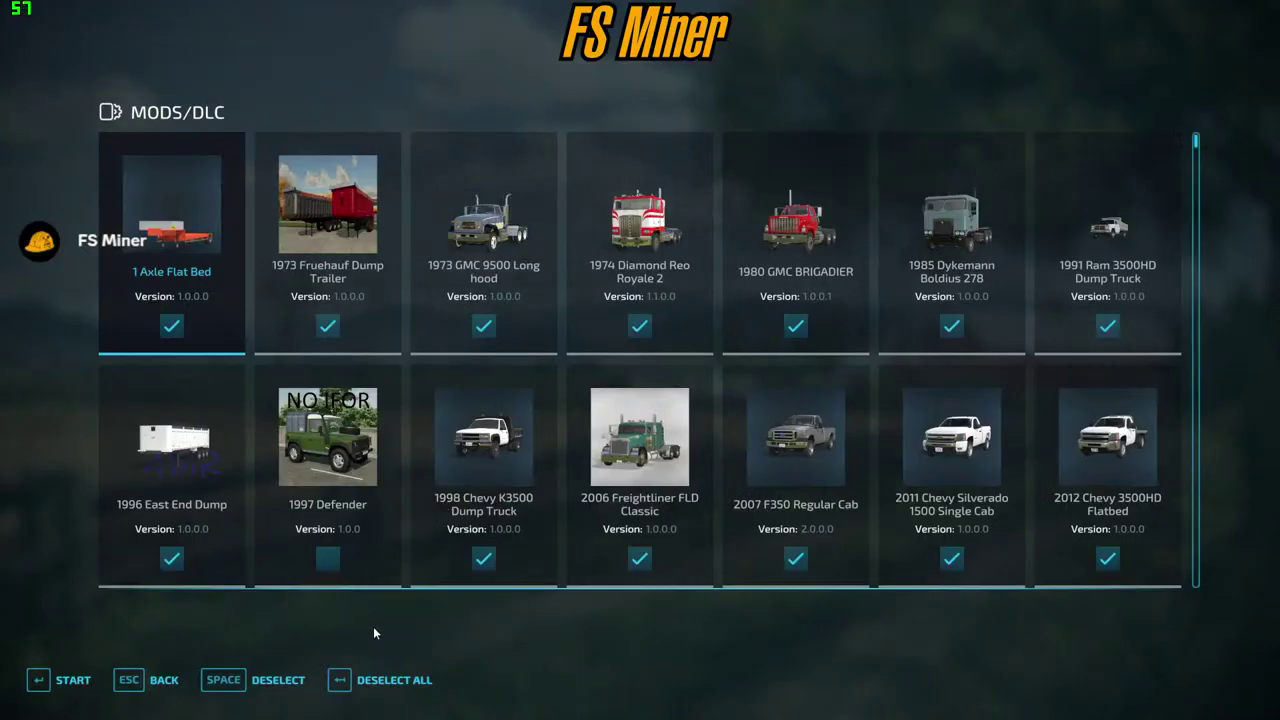
# - Activate all mods for the save, load the BR-163 MS map and enter the game
pyautogui.click(380, 680)
pyautogui.click(380, 680)
pyautogui.click(30, 683)
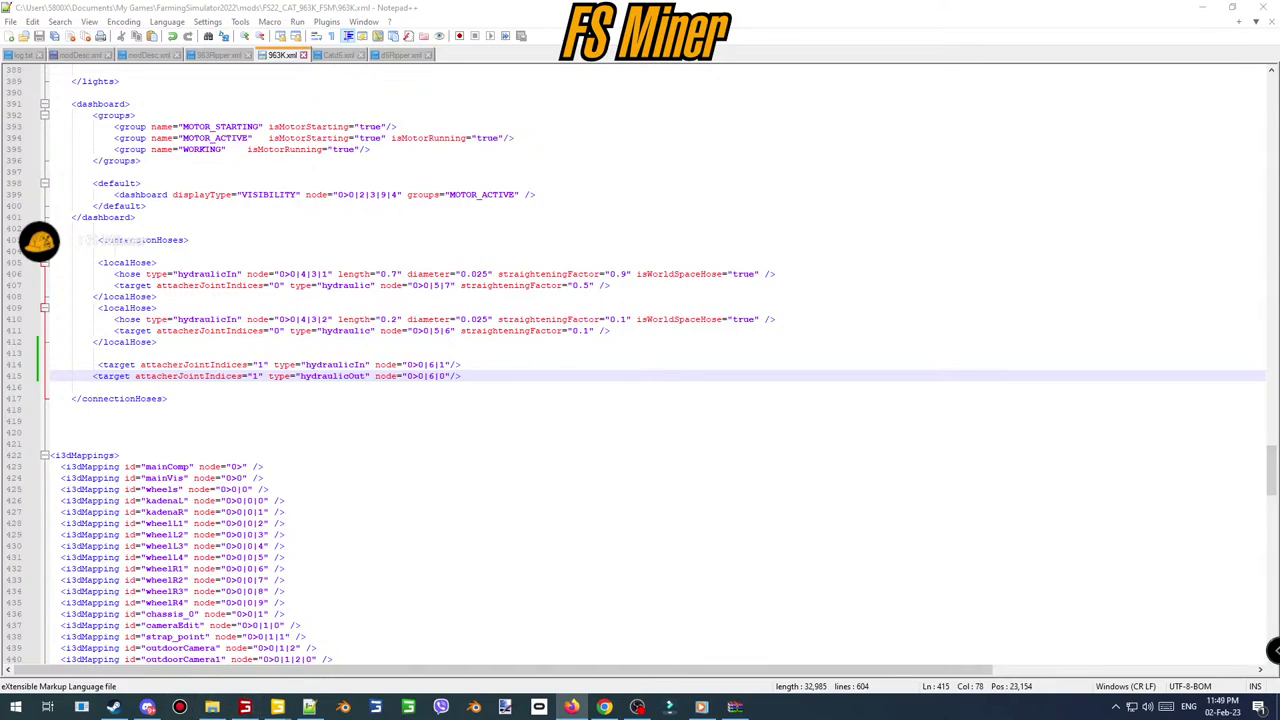
pyautogui.click(245, 705)
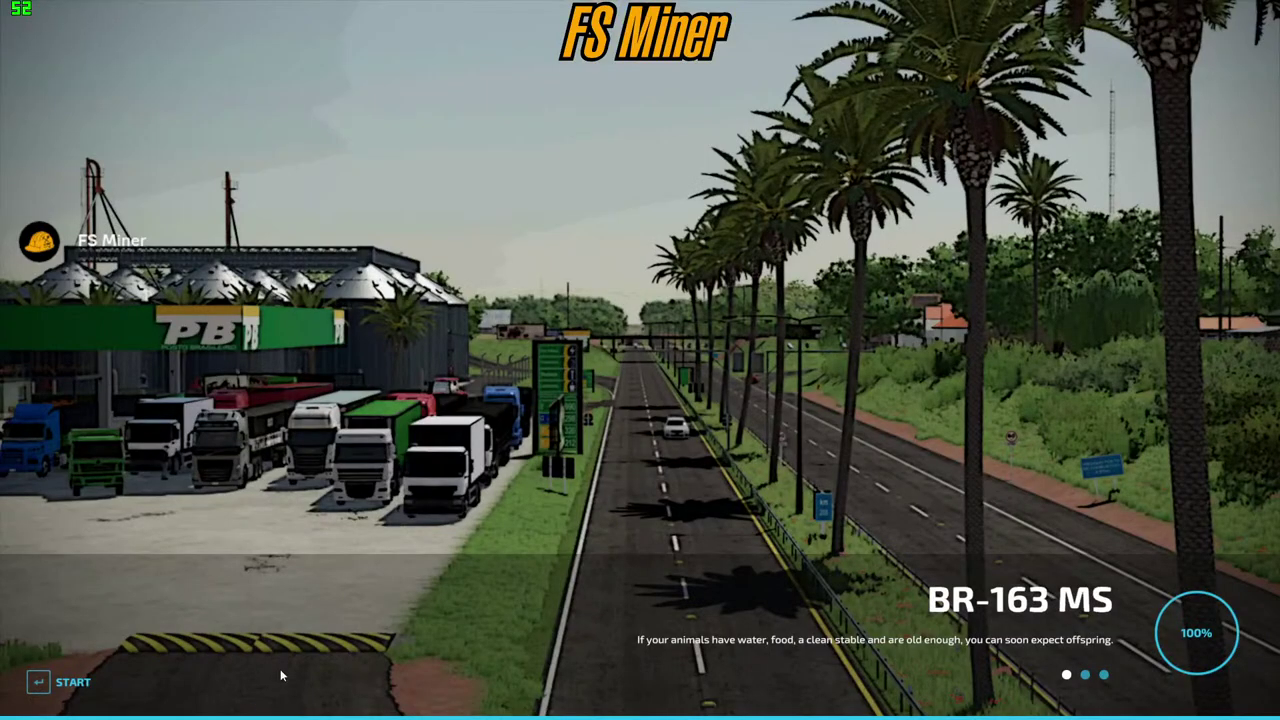
pyautogui.click(72, 681)
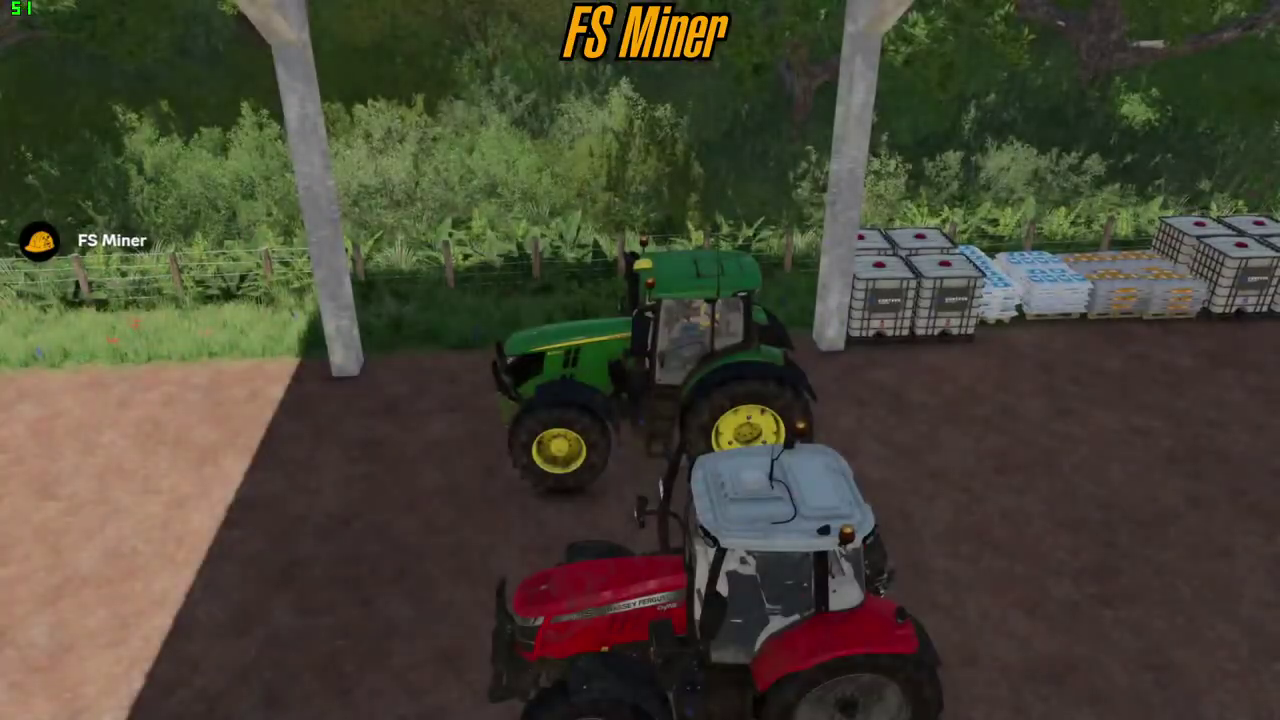
# - Cycle to the Lizard 725A Dumper, get out and walk to the open quarry ground
pyautogui.press('Tab')
pyautogui.press('Tab')
pyautogui.press('Tab')
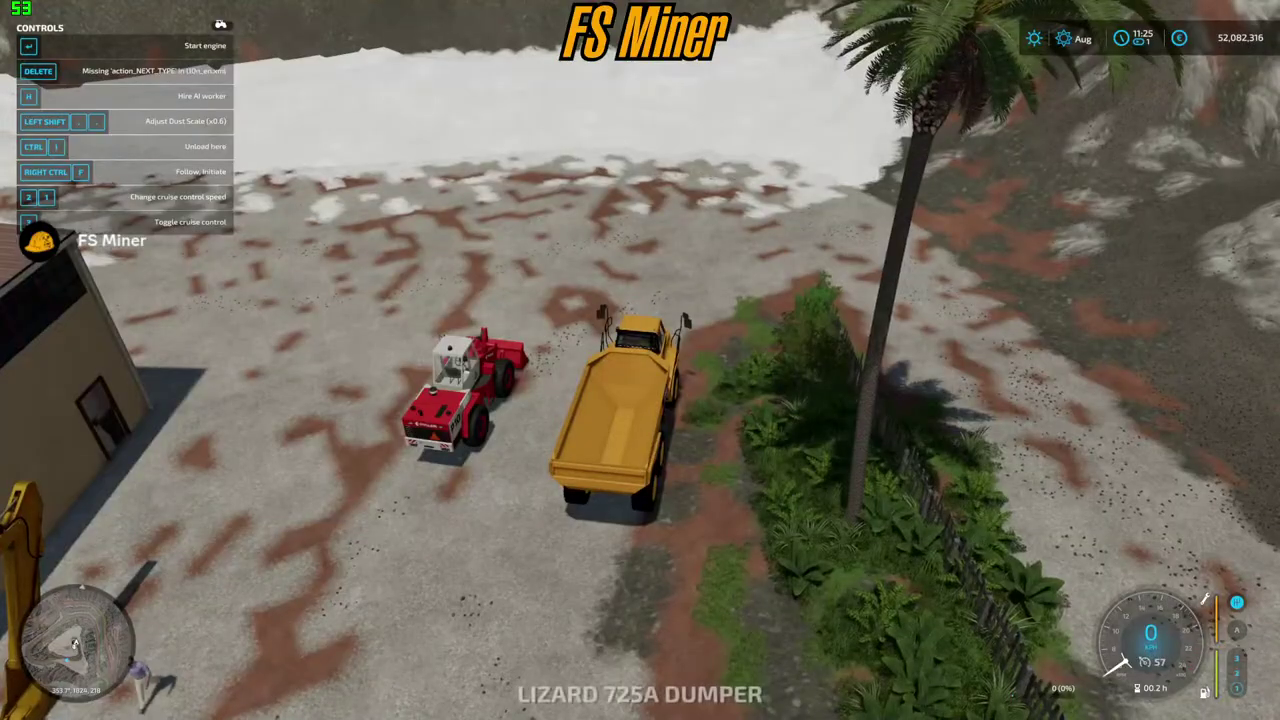
pyautogui.press('e')
pyautogui.press('w')
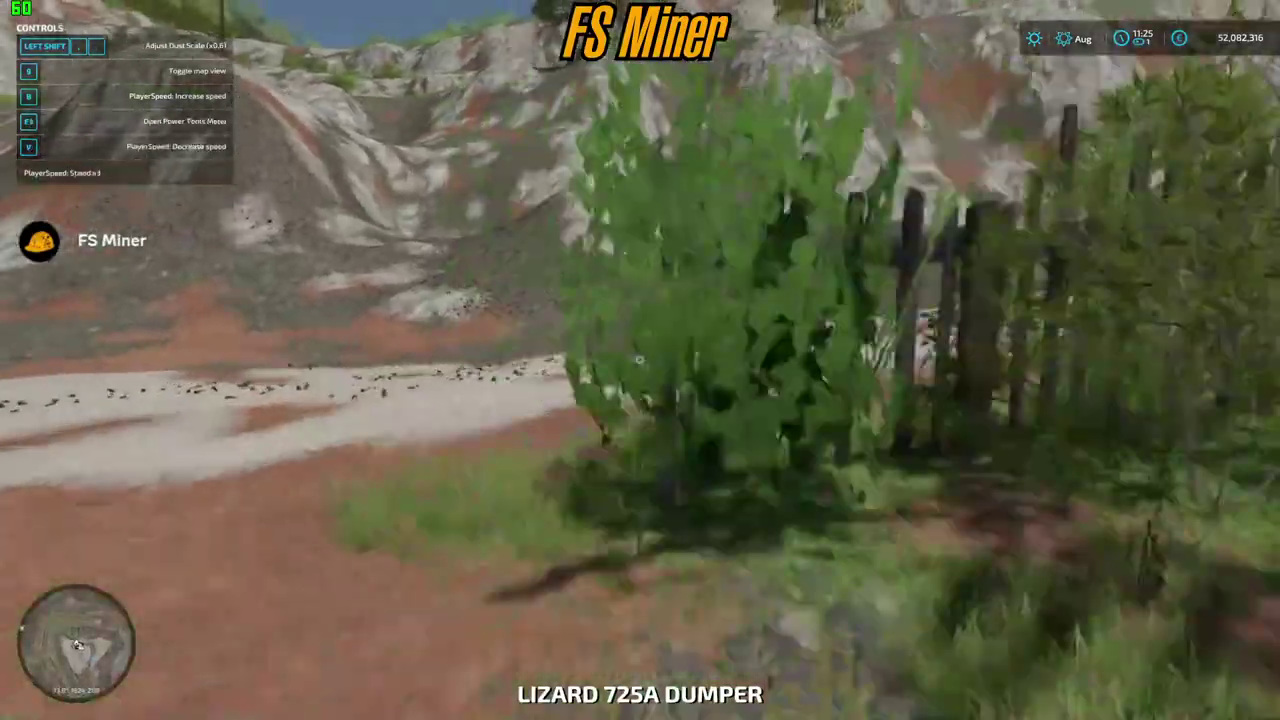
pyautogui.press('w')
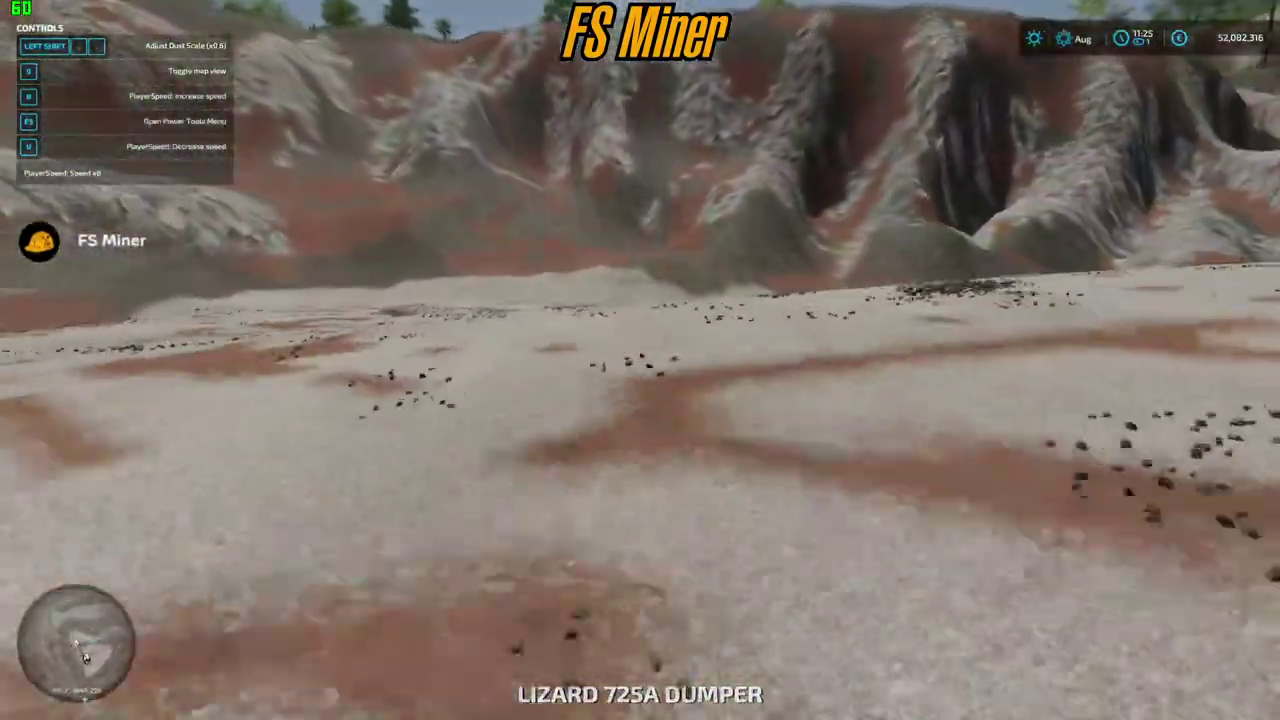
pyautogui.press('w')
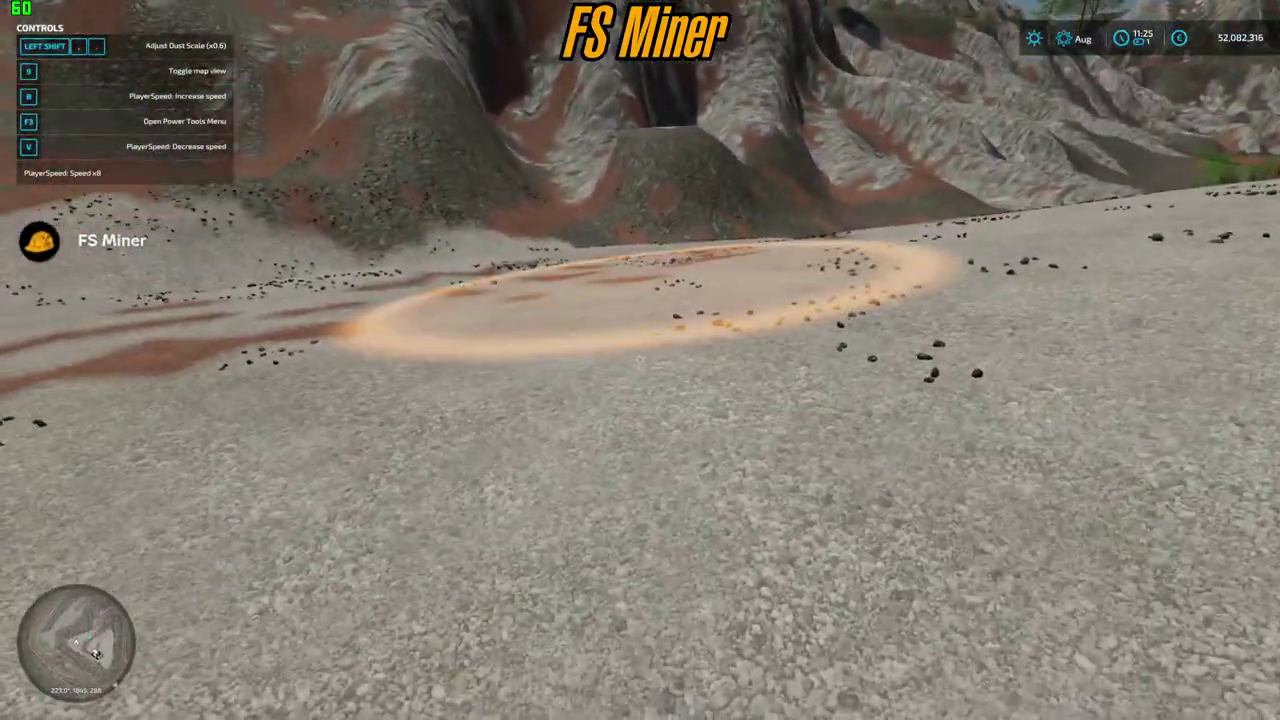
# - Lease the Caterpillar 963K from the FS Miner's Creations category of the vehicle shop
pyautogui.press('p')
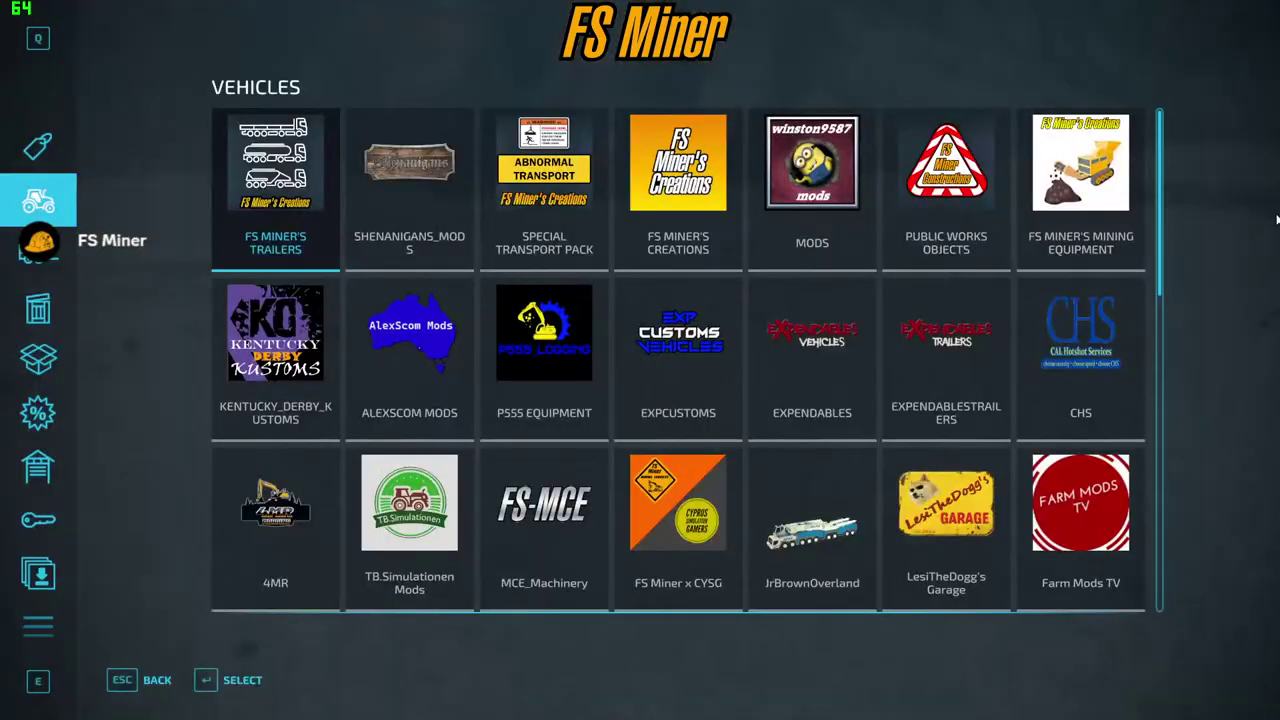
pyautogui.click(703, 205)
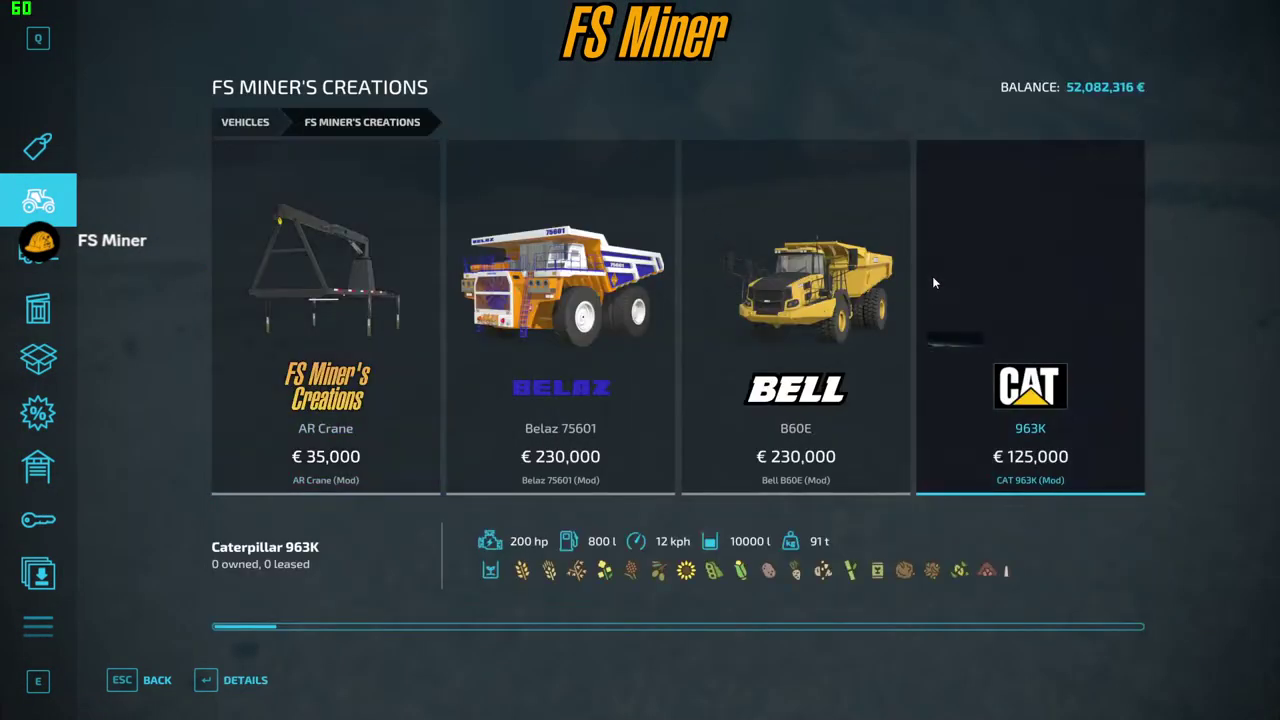
pyautogui.click(932, 276)
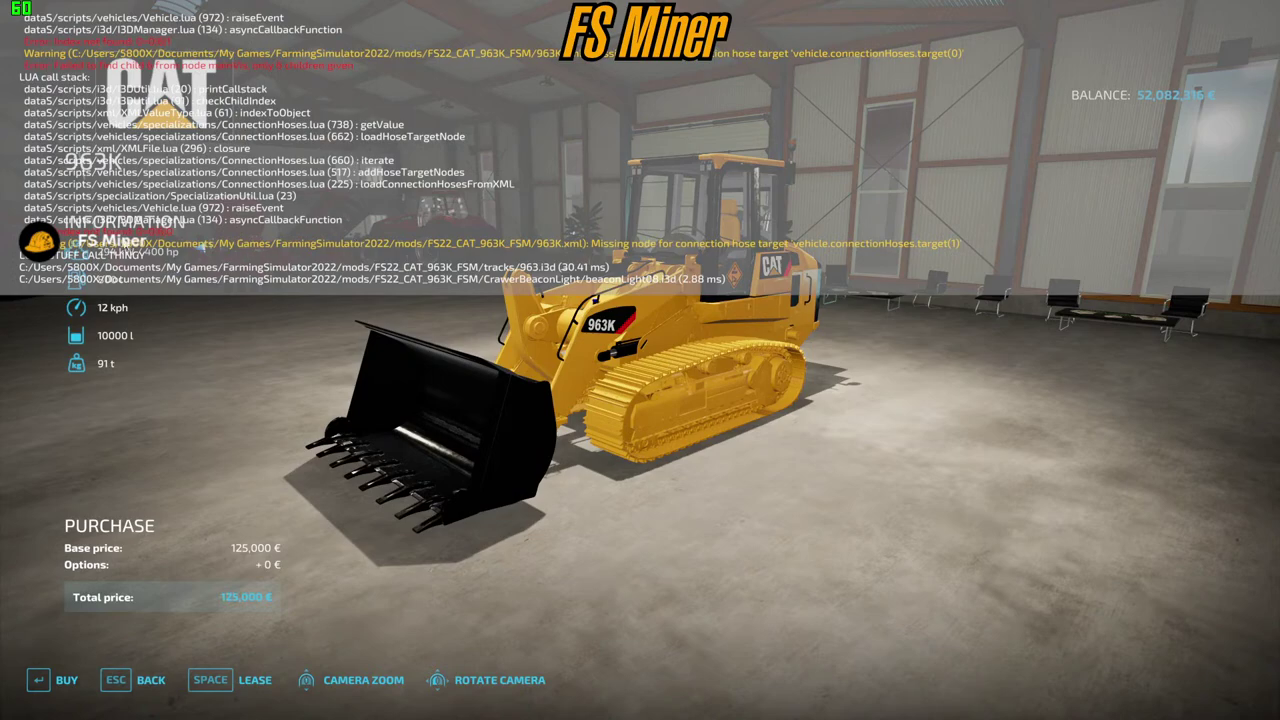
pyautogui.press('space')
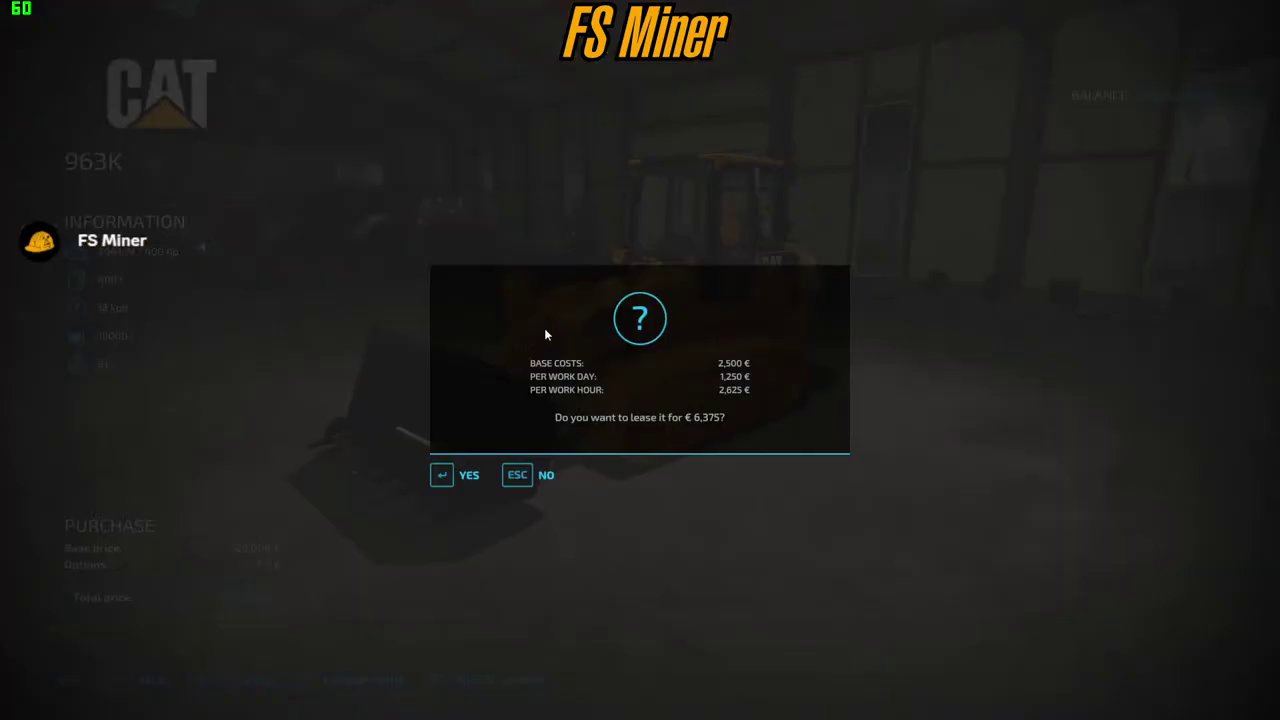
pyautogui.click(441, 472)
pyautogui.click(440, 455)
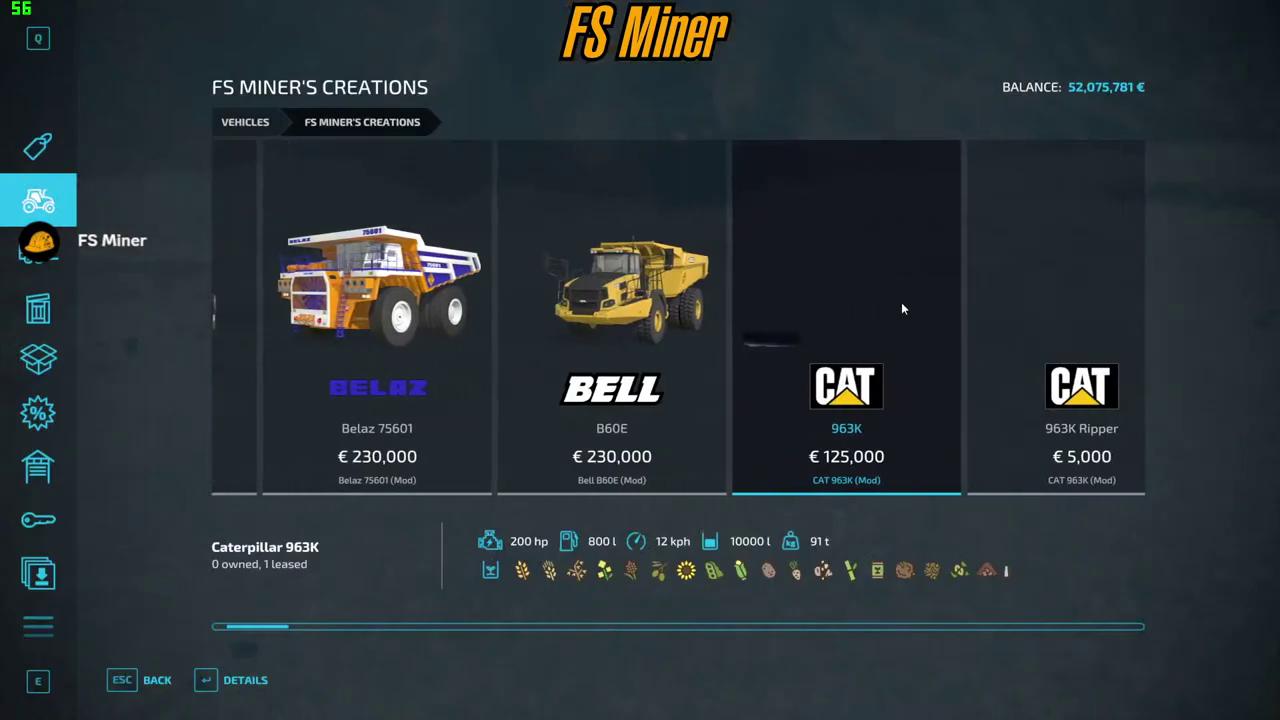
# - Lease the 963K Ripper from the same category of the shop
pyautogui.click(1044, 317)
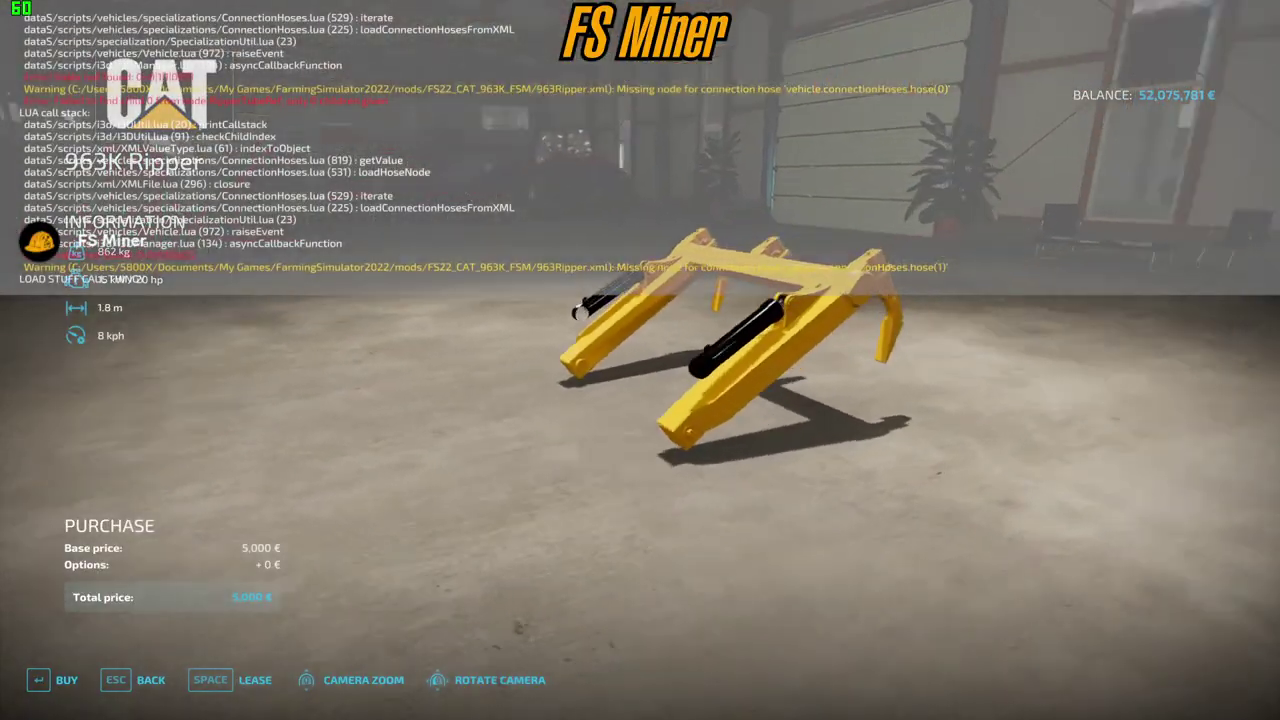
pyautogui.press('space')
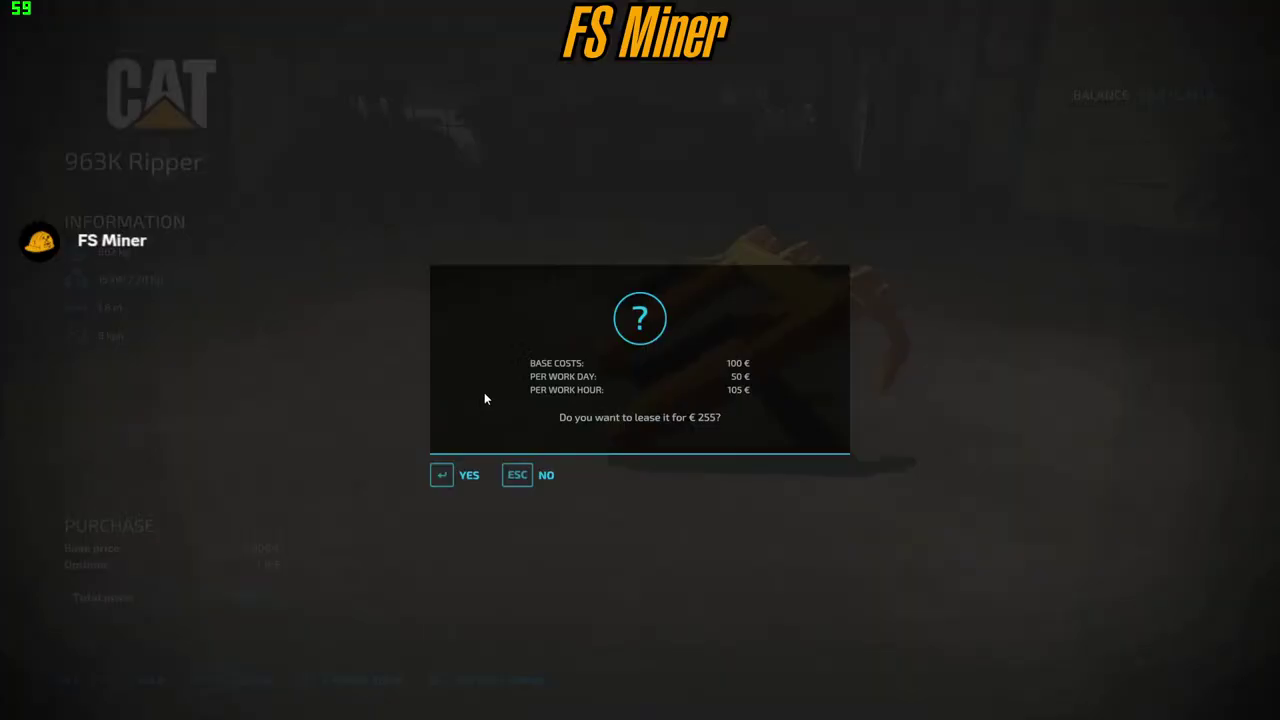
pyautogui.click(441, 471)
pyautogui.click(441, 456)
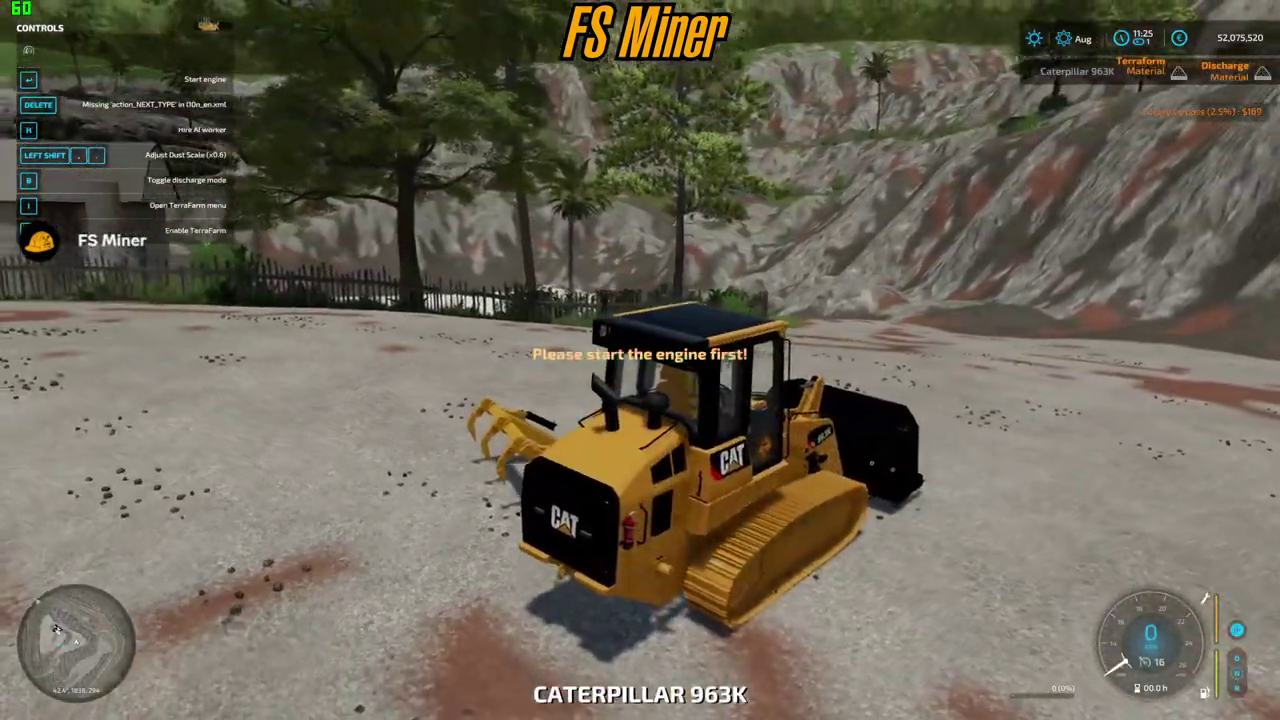
# - Start the 963K's engine, enable TerraFarm in Lower mode and drive the loader forward
pyautogui.press('Return')
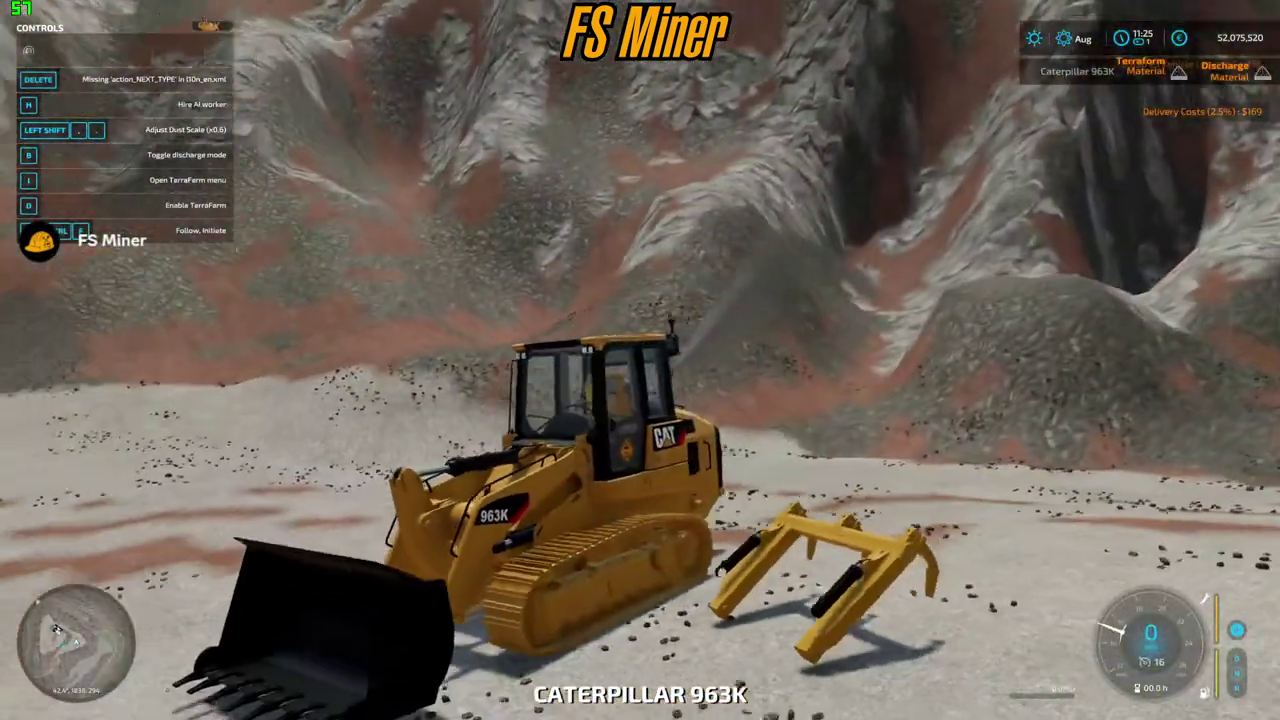
pyautogui.moveTo(640, 360); pyautogui.dragTo(640, 290)
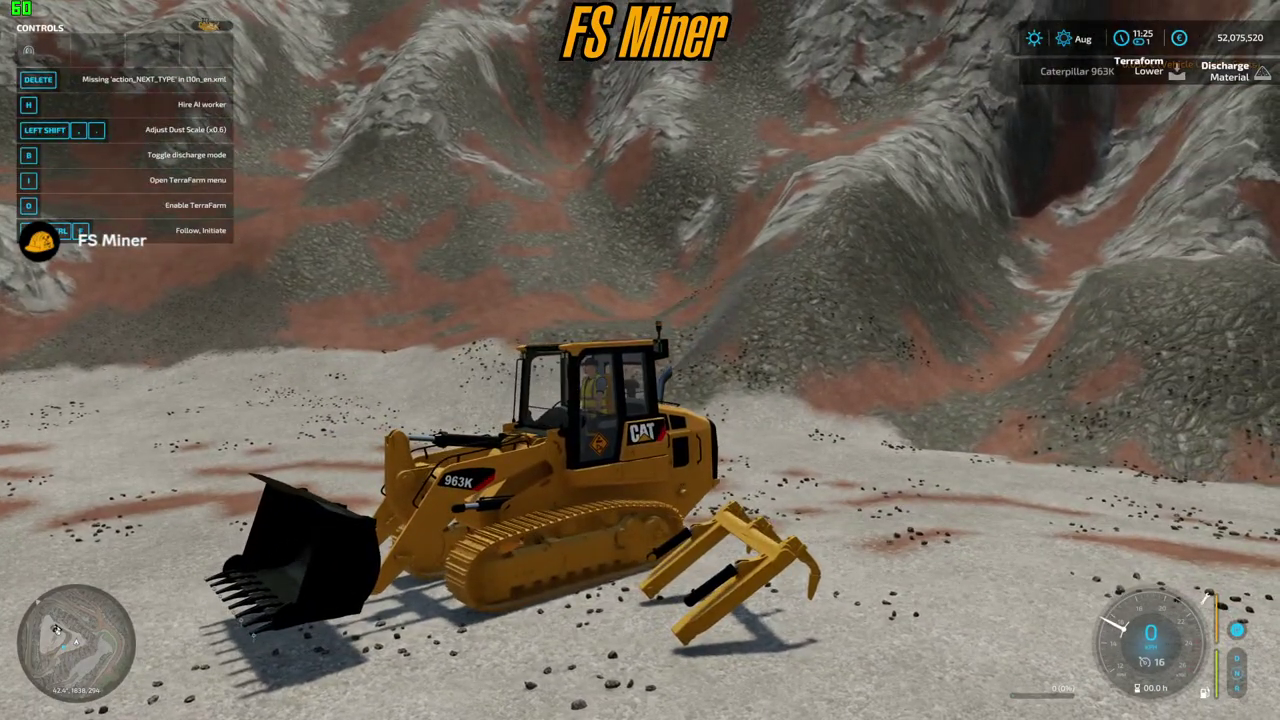
pyautogui.press('w')
pyautogui.press('o')
pyautogui.press('d')
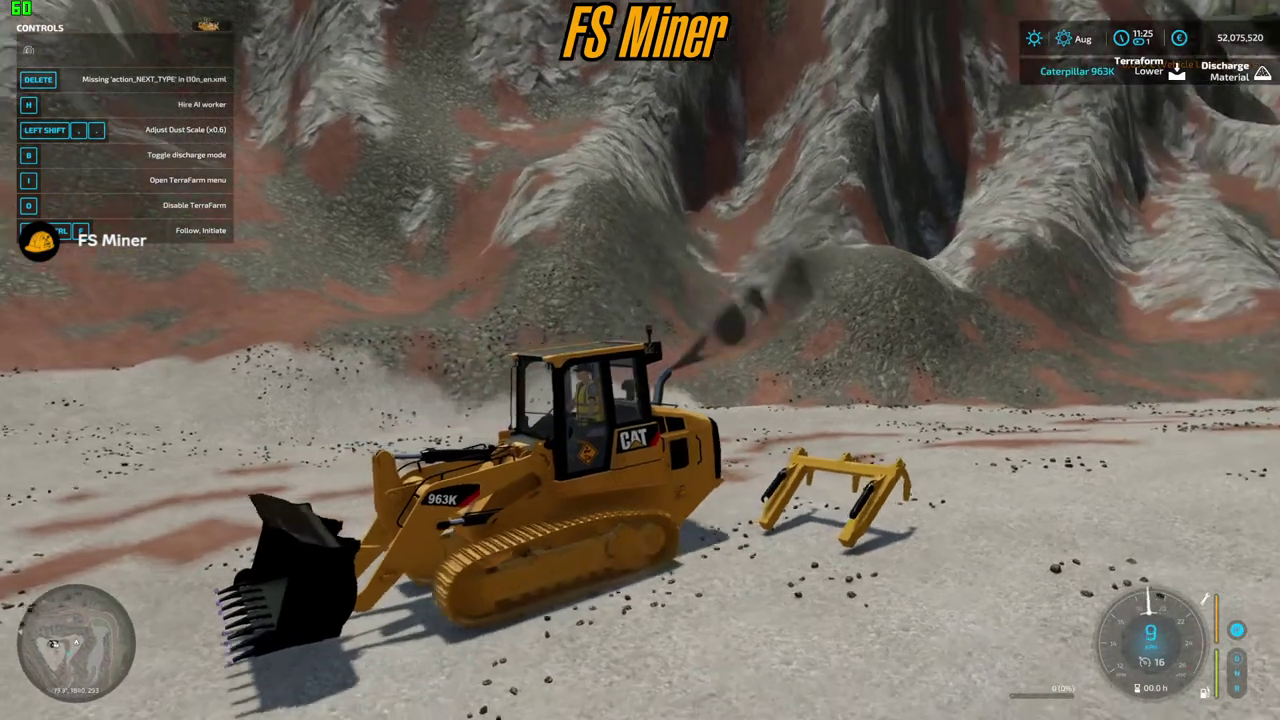
# - Steer the 963K to the quarry slope, fill its bucket by digging in Lower mode and back away
pyautogui.press('d')
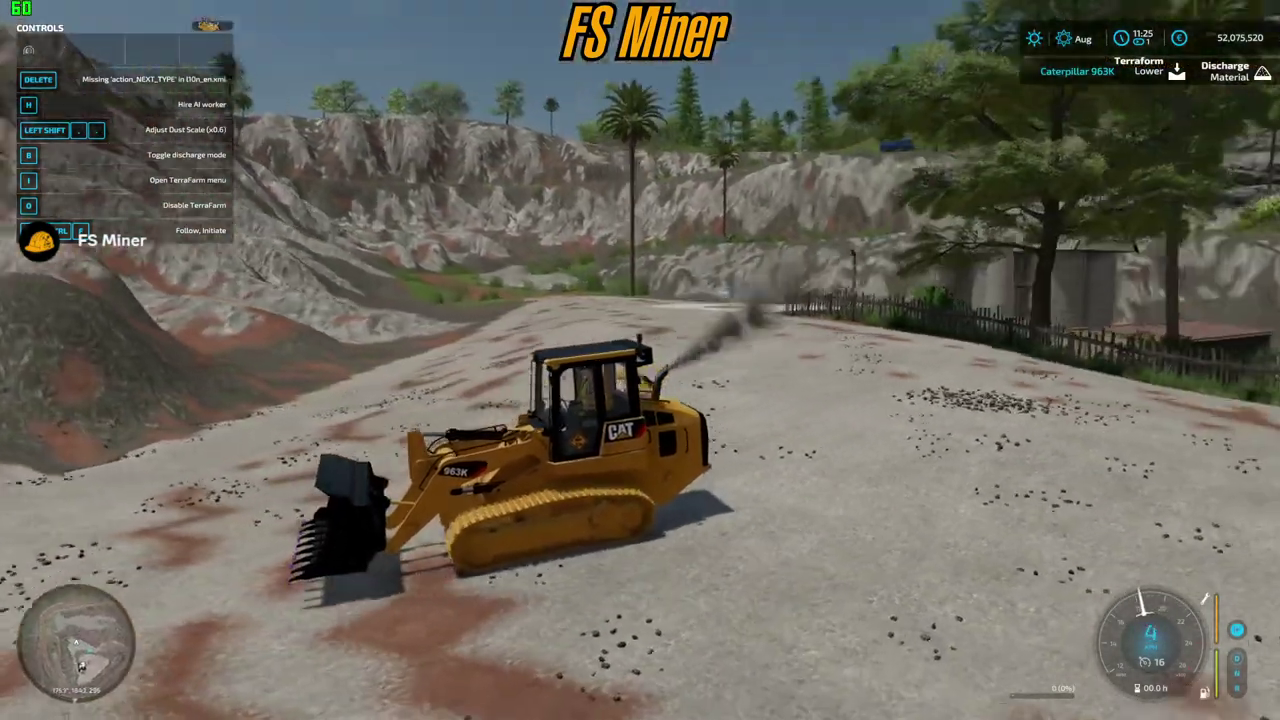
pyautogui.press('w')
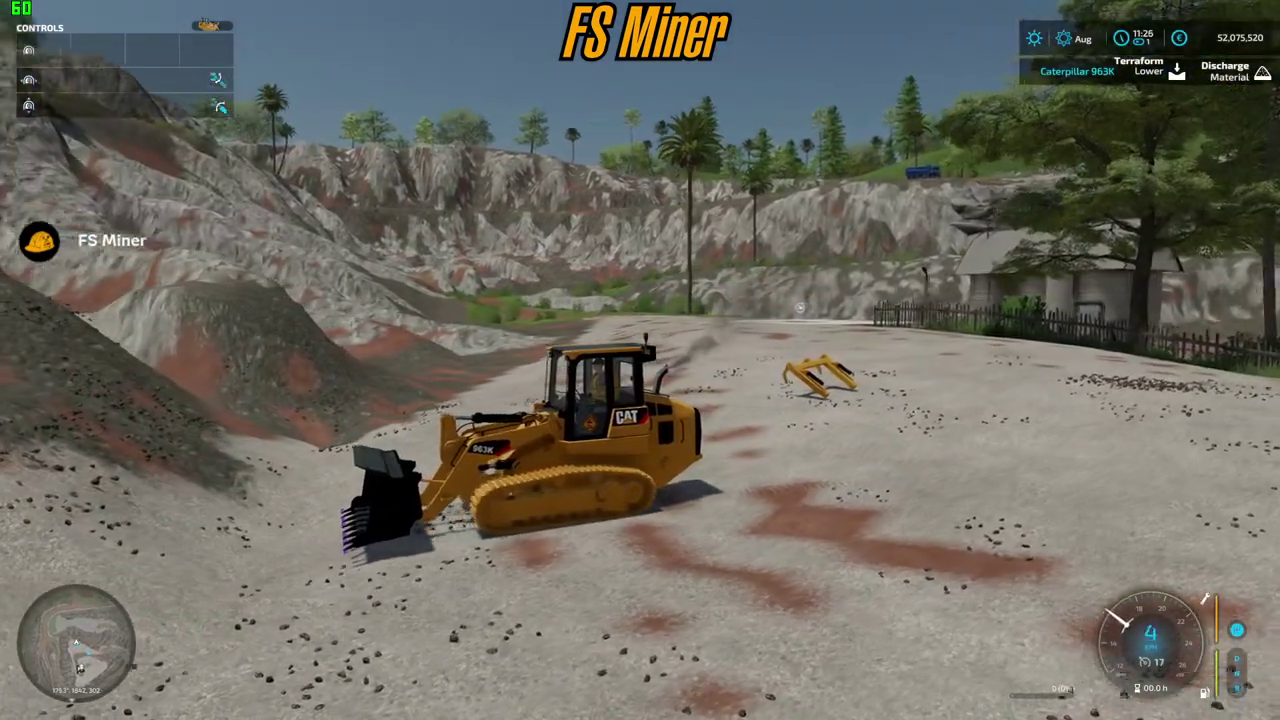
pyautogui.press('d')
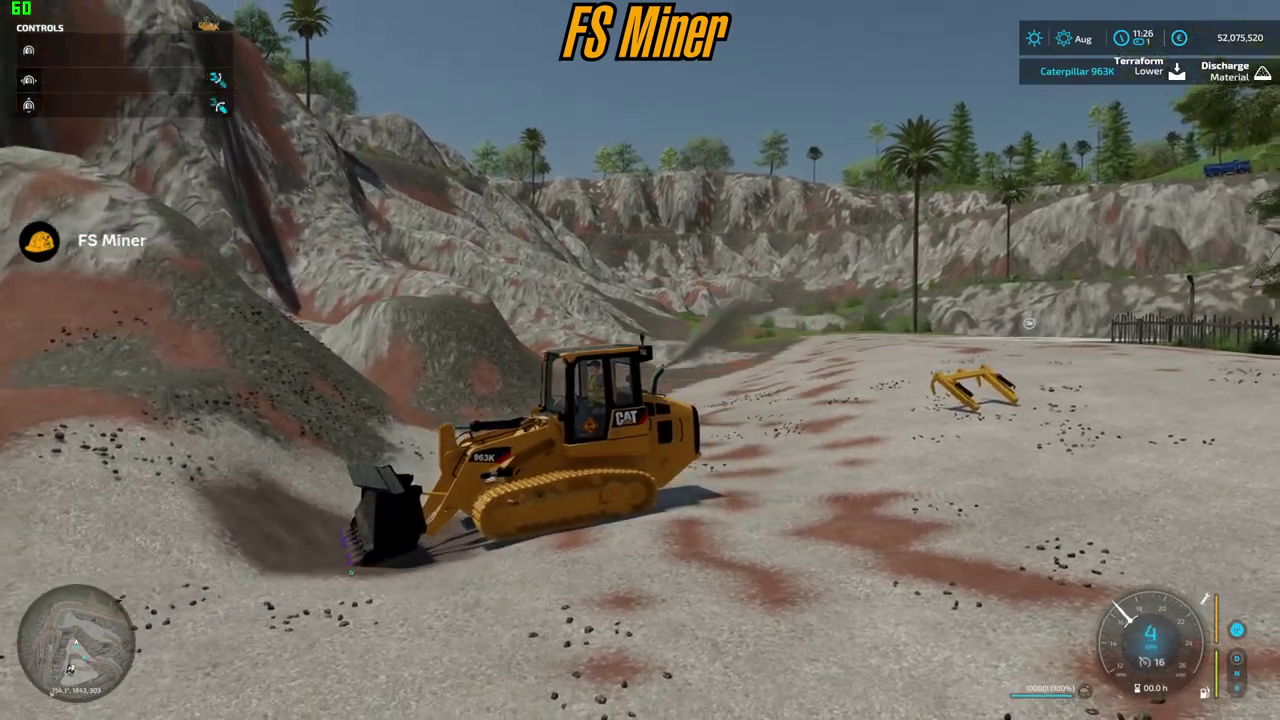
pyautogui.press('a')
pyautogui.press('s')
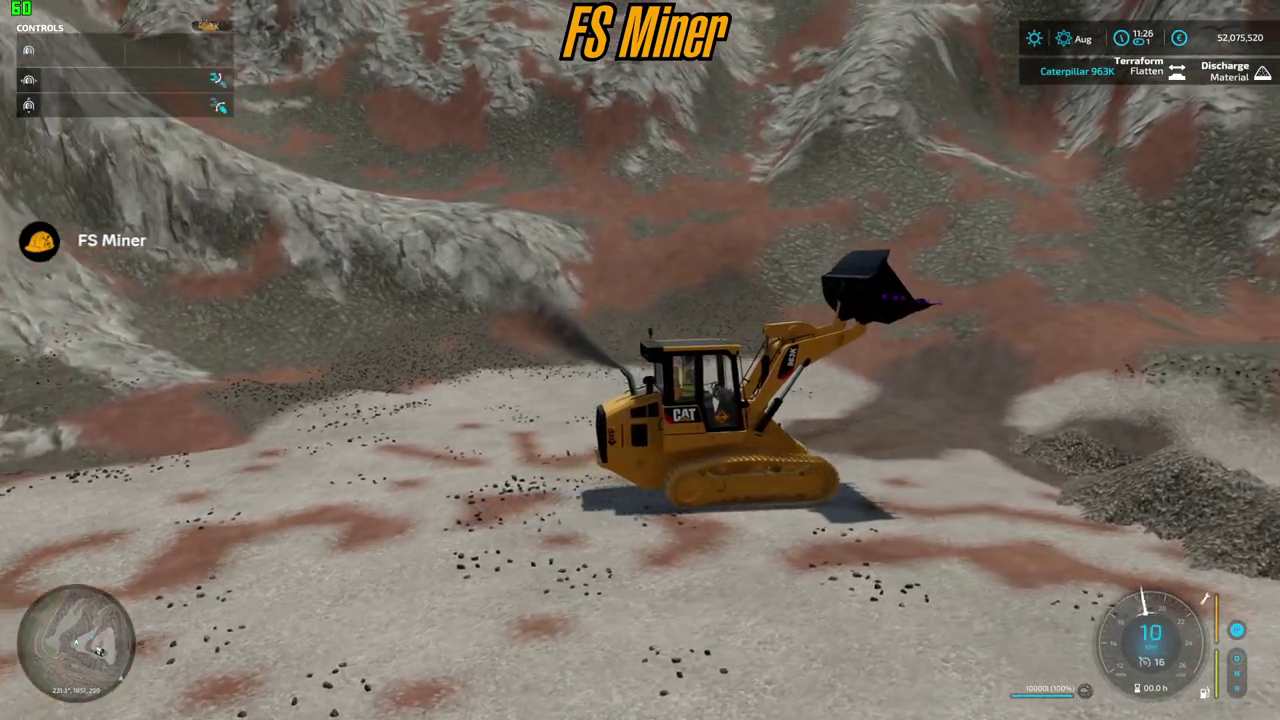
# - Dump the full bucket onto the gravel pile, reverse clear and turn the 963K across the quarry ground
pyautogui.press('s')
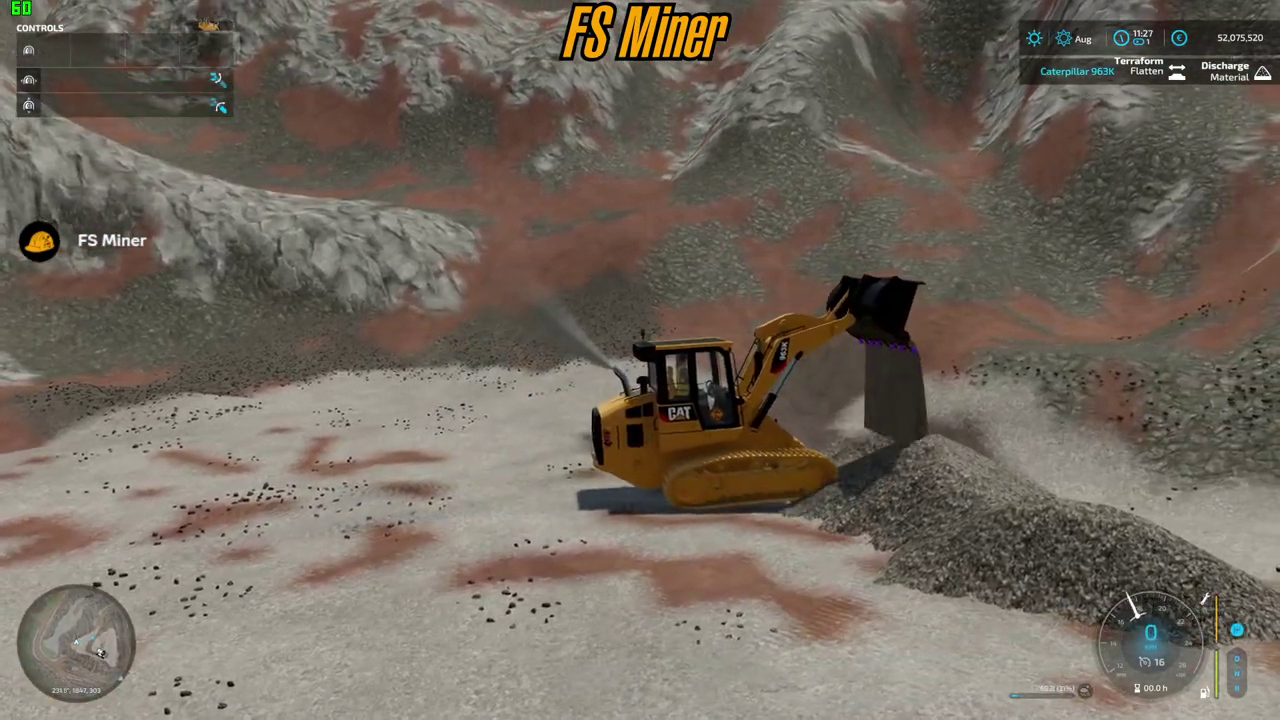
pyautogui.press('s')
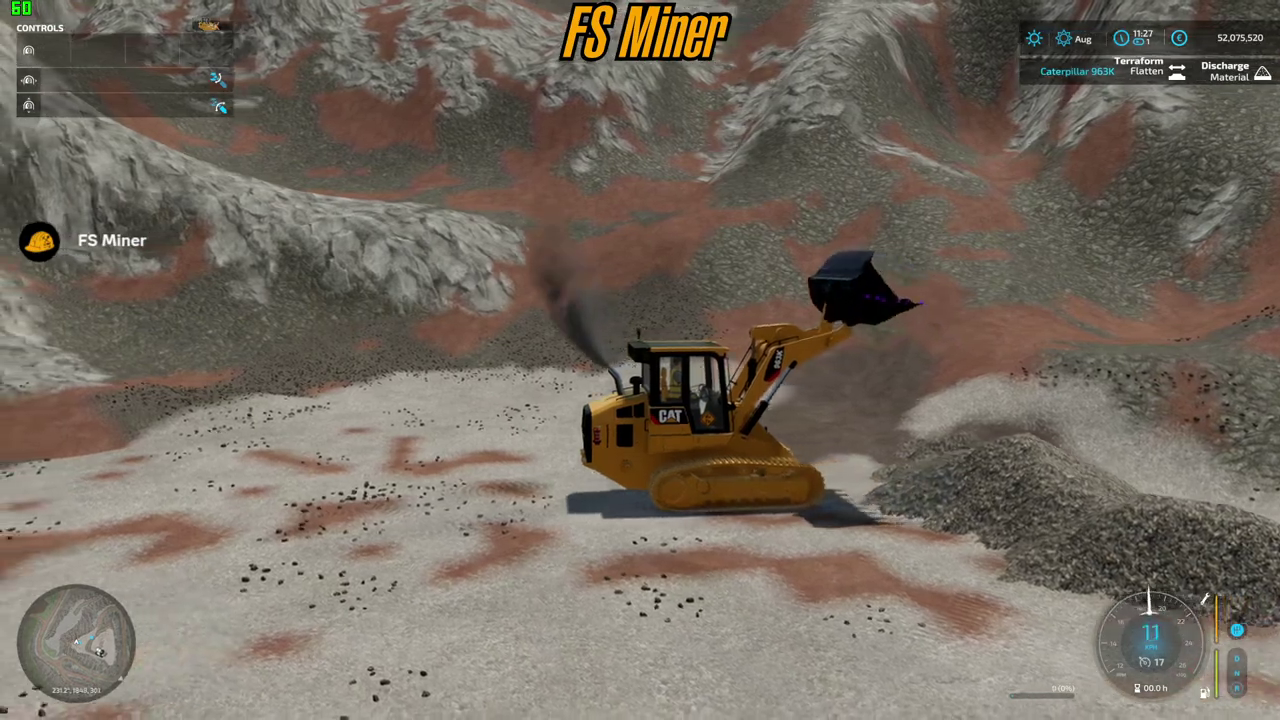
pyautogui.press('d')
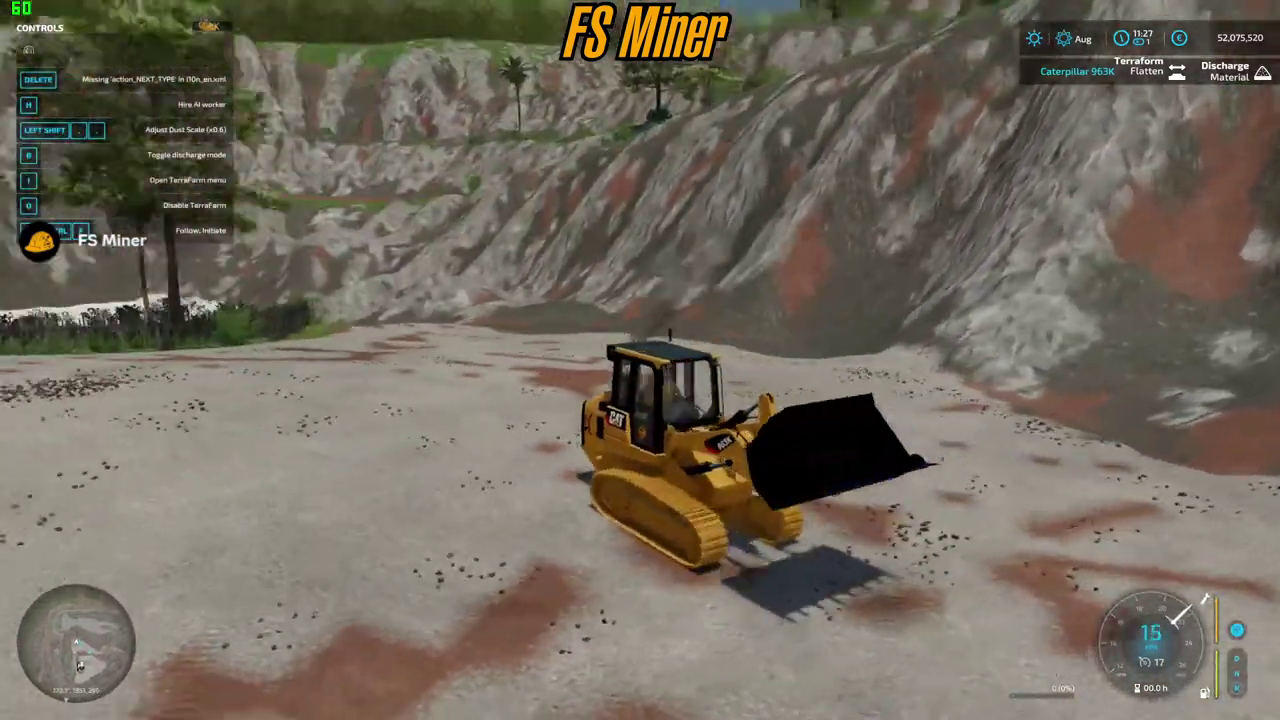
# - Reverse and turn the 963K across the quarry ground to the ripper and attach it to the loader's rear
pyautogui.press('s')
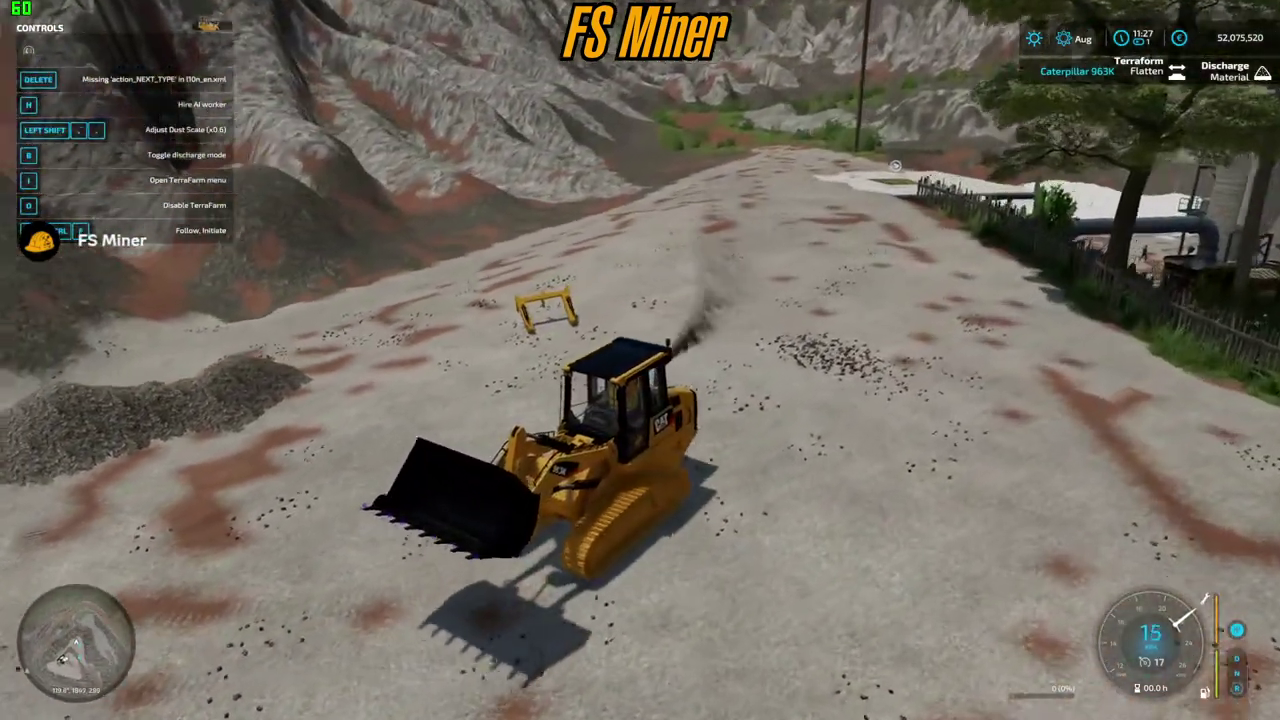
pyautogui.press('d')
pyautogui.press('w')
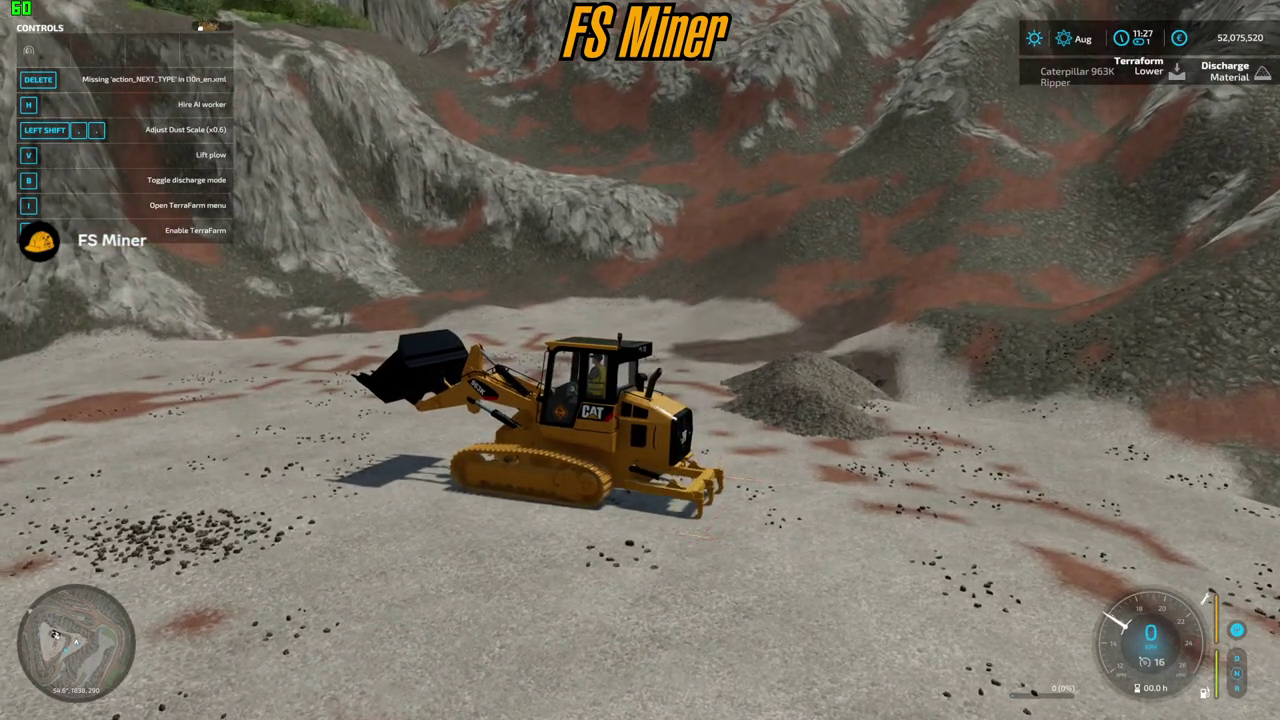
# - Rip a strip of quarry ground with the lowered ripper, driving forward and backward, and raise it
pyautogui.press('w')
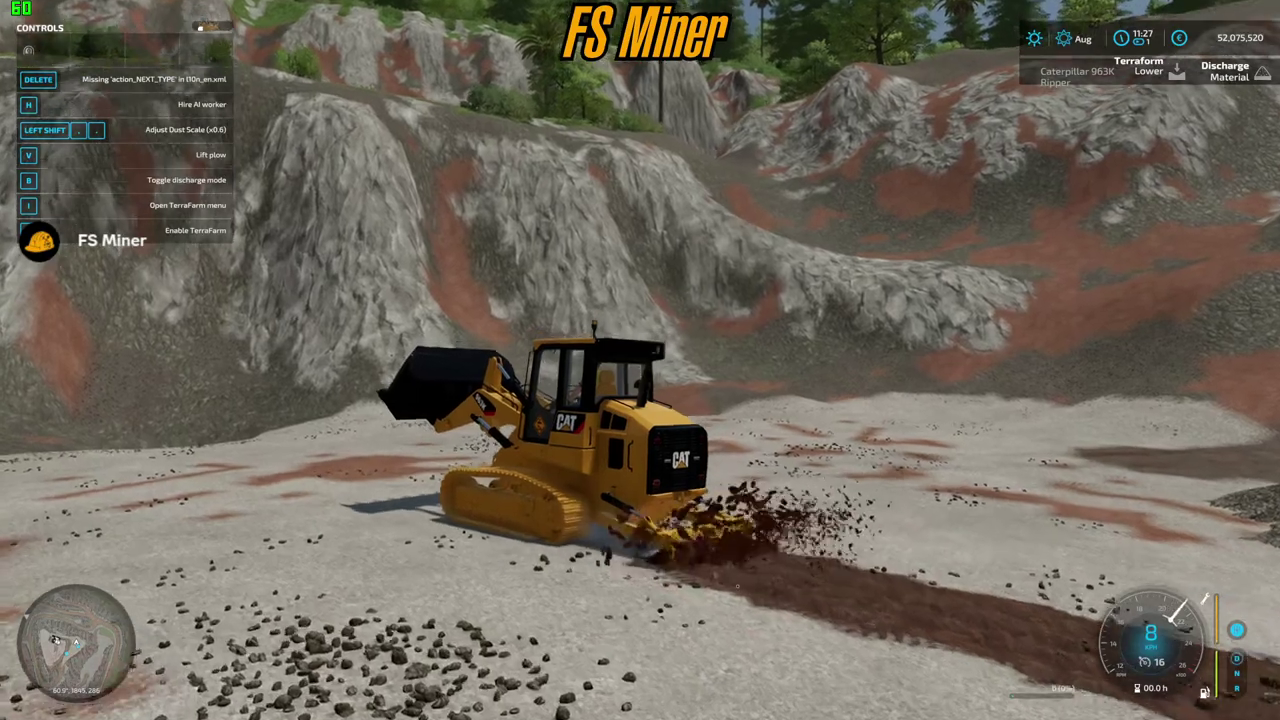
pyautogui.press('v')
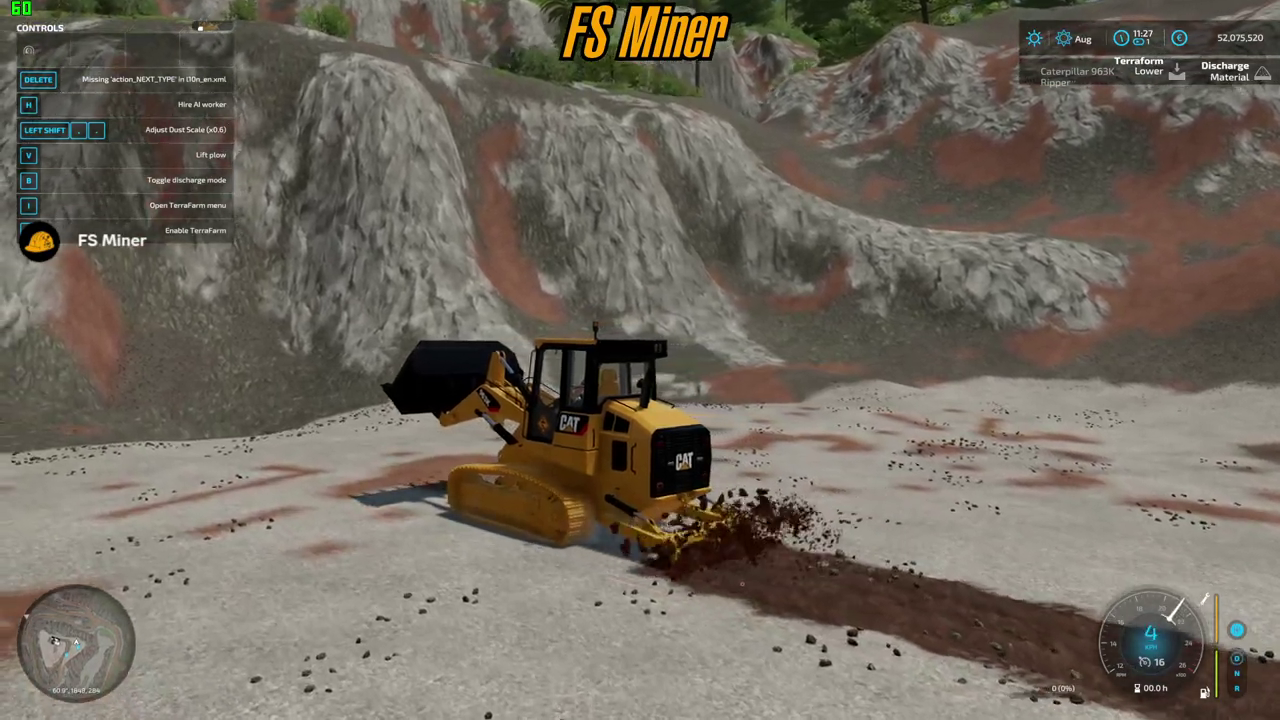
pyautogui.press('s')
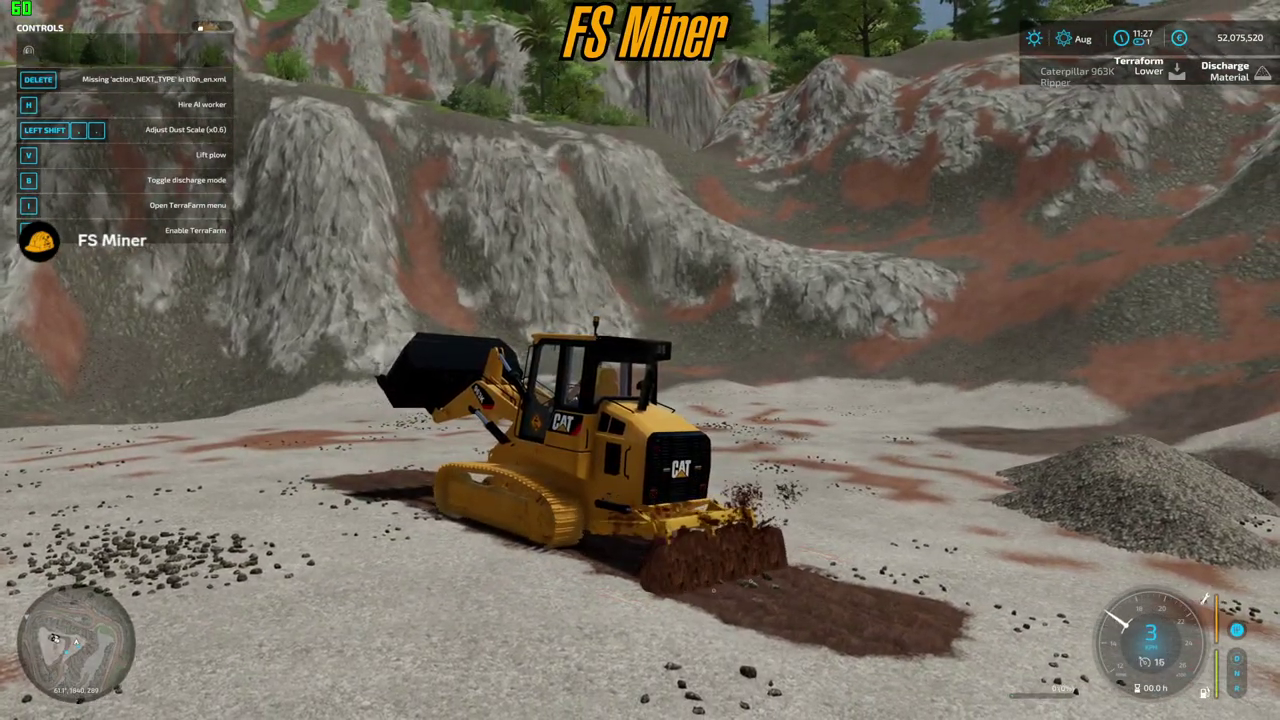
pyautogui.press('w')
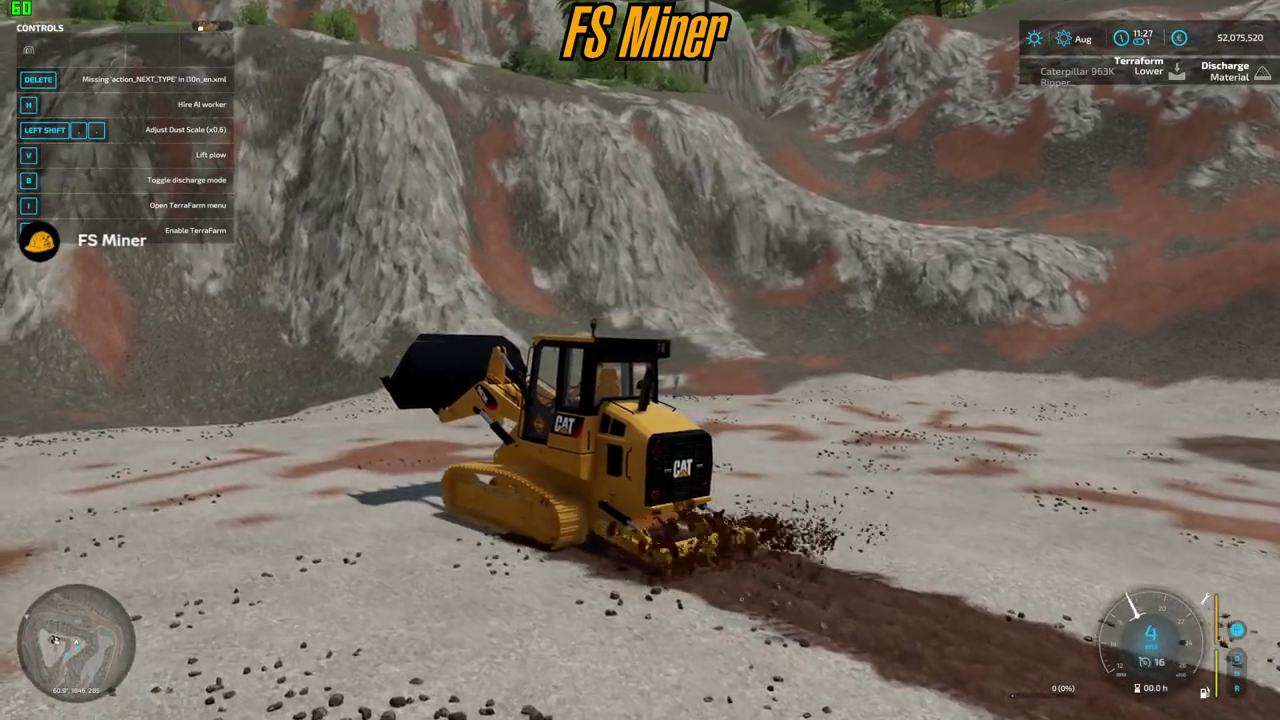
pyautogui.press('w')
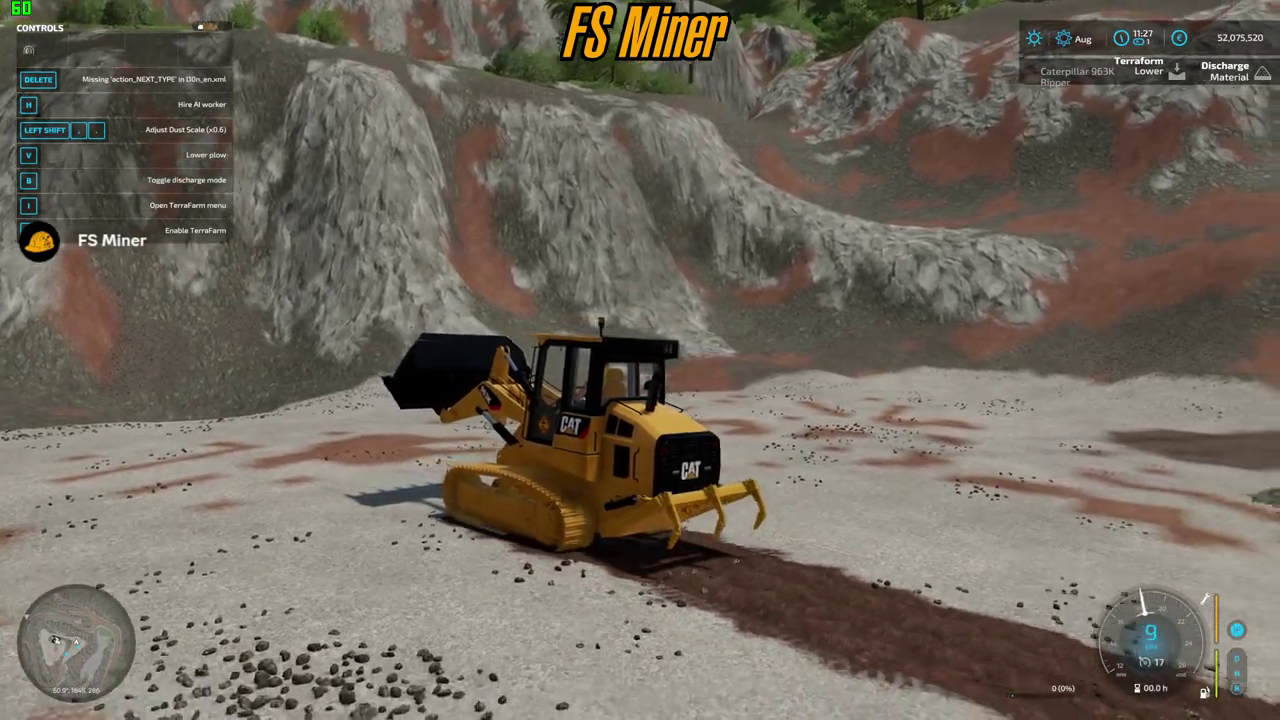
pyautogui.press('s')
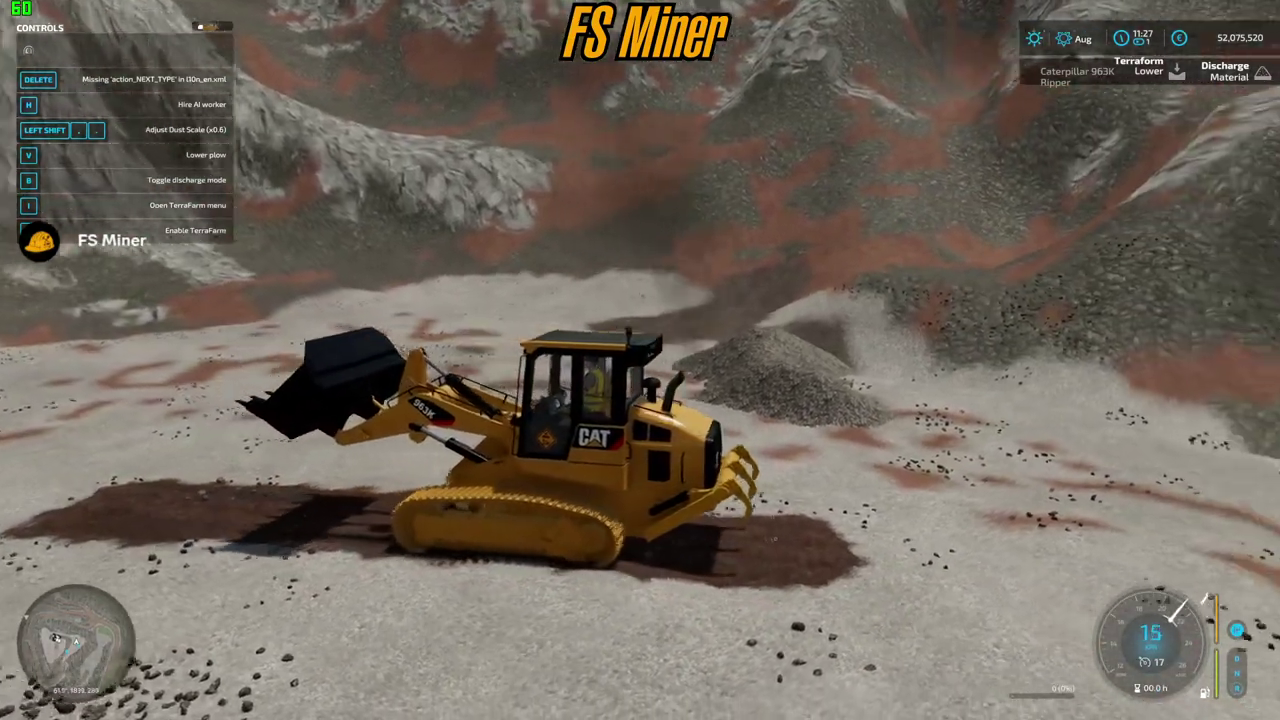
# - Drive the 963K with the ripper raised to the open ground beside the fence and lower the loader arm
pyautogui.press('a')
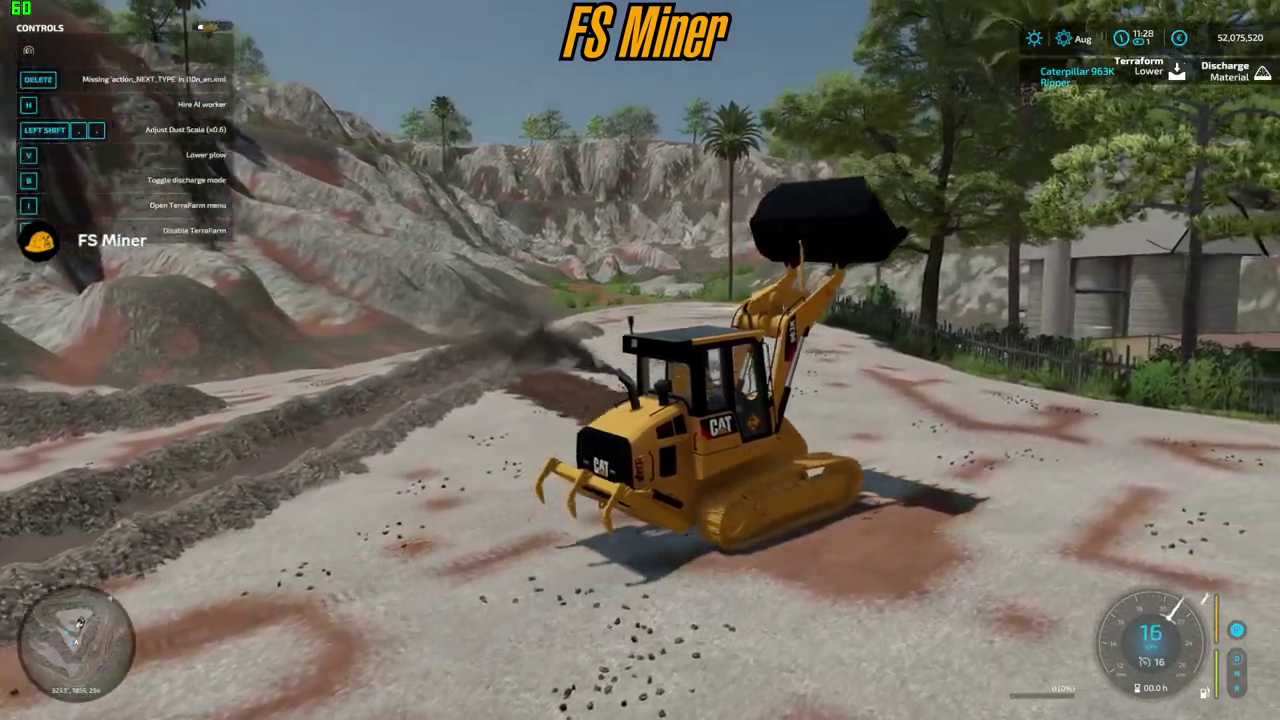
pyautogui.press('w')
pyautogui.press('a')
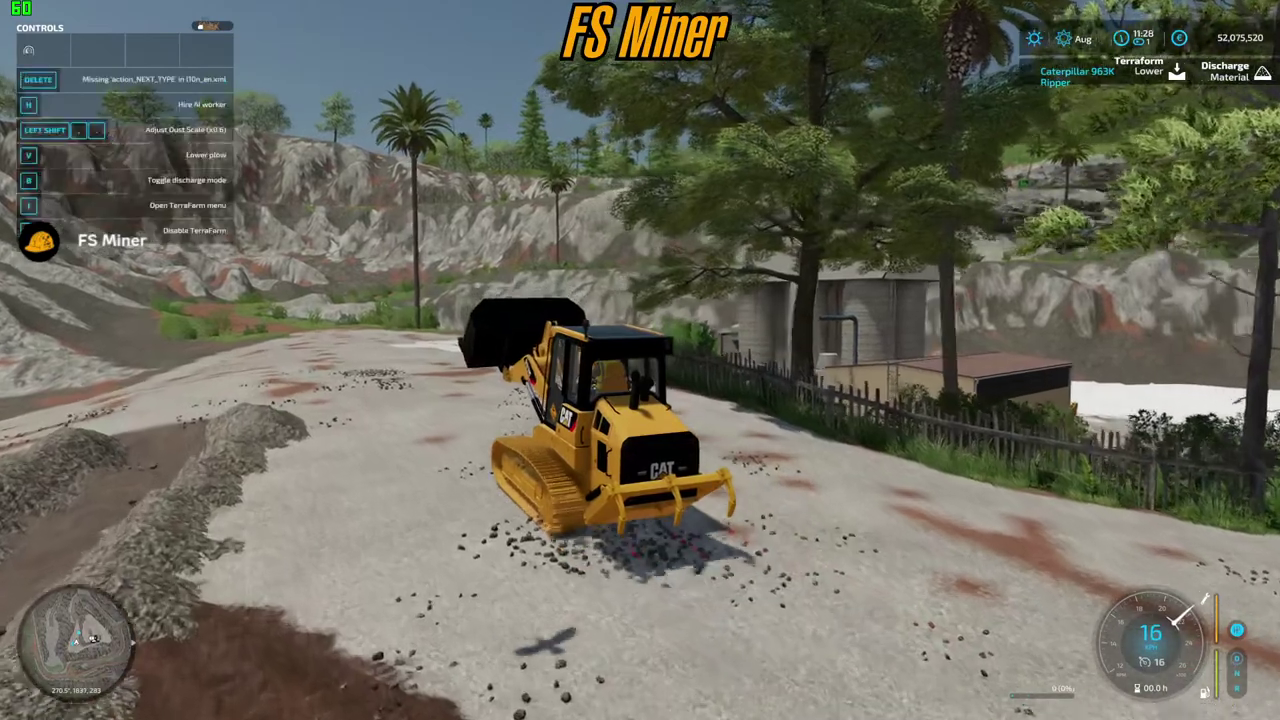
pyautogui.press('a')
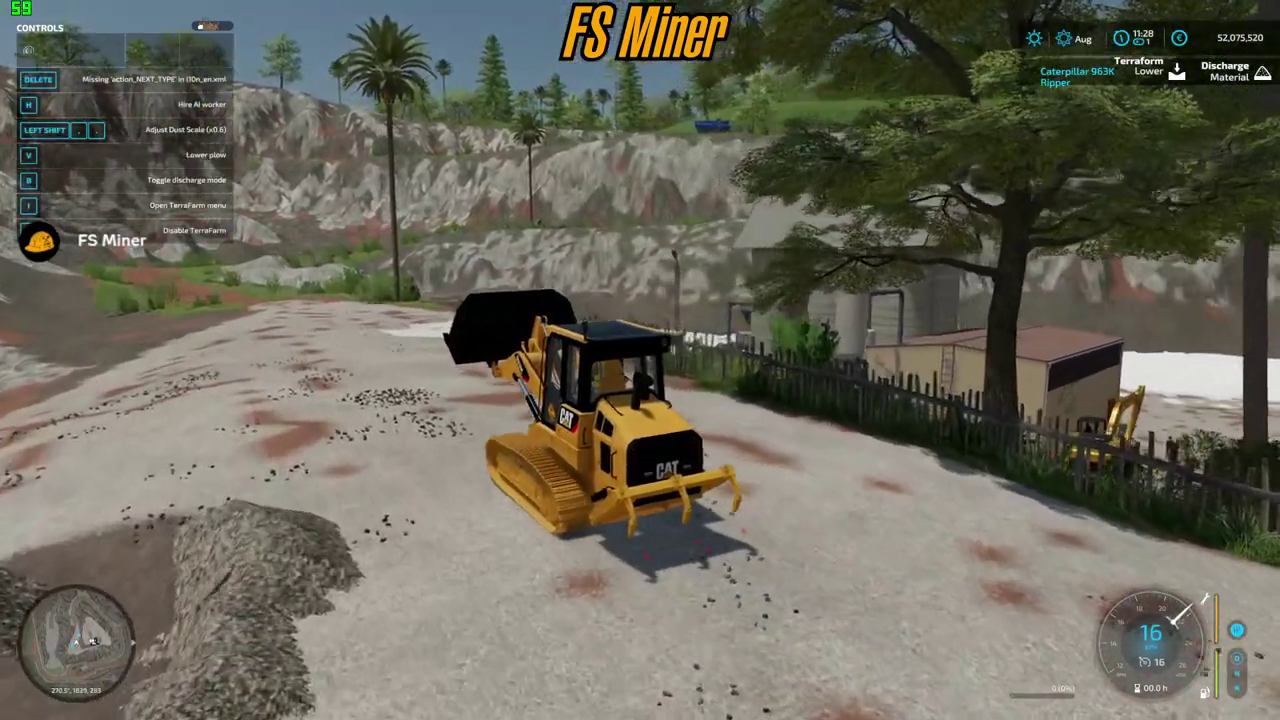
pyautogui.press('a')
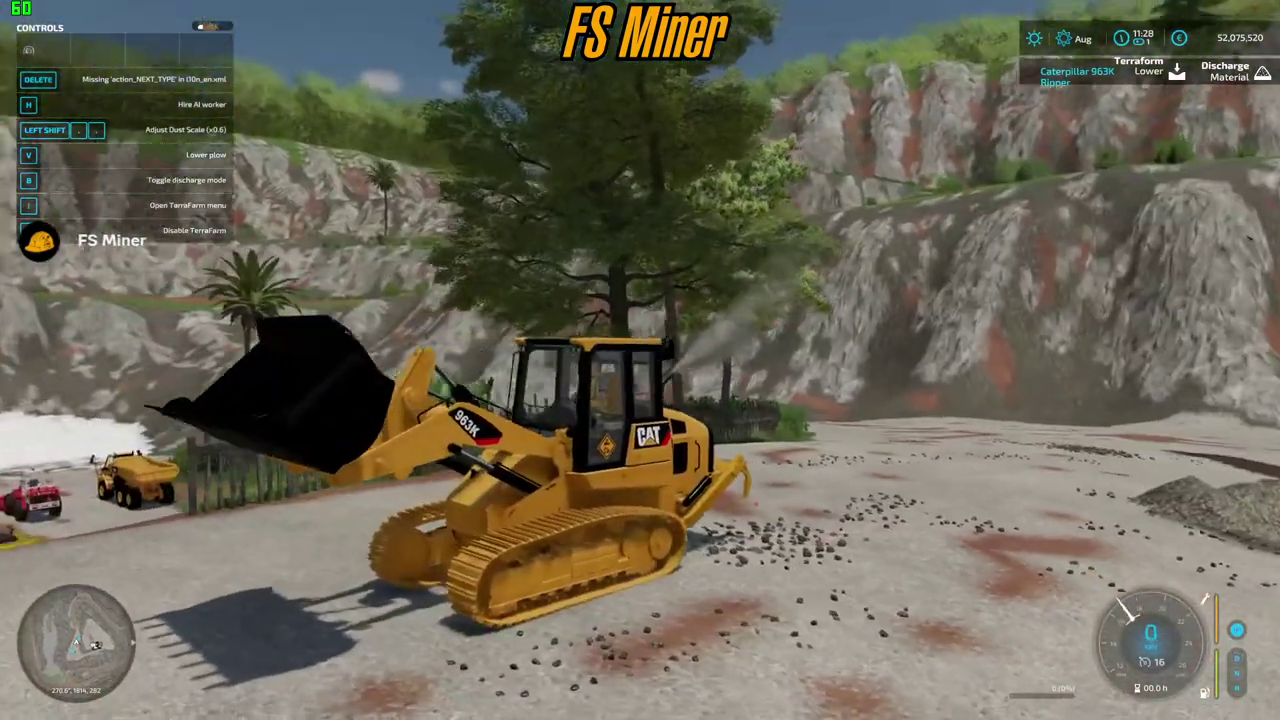
pyautogui.moveTo(640, 360); pyautogui.dragTo(640, 420)
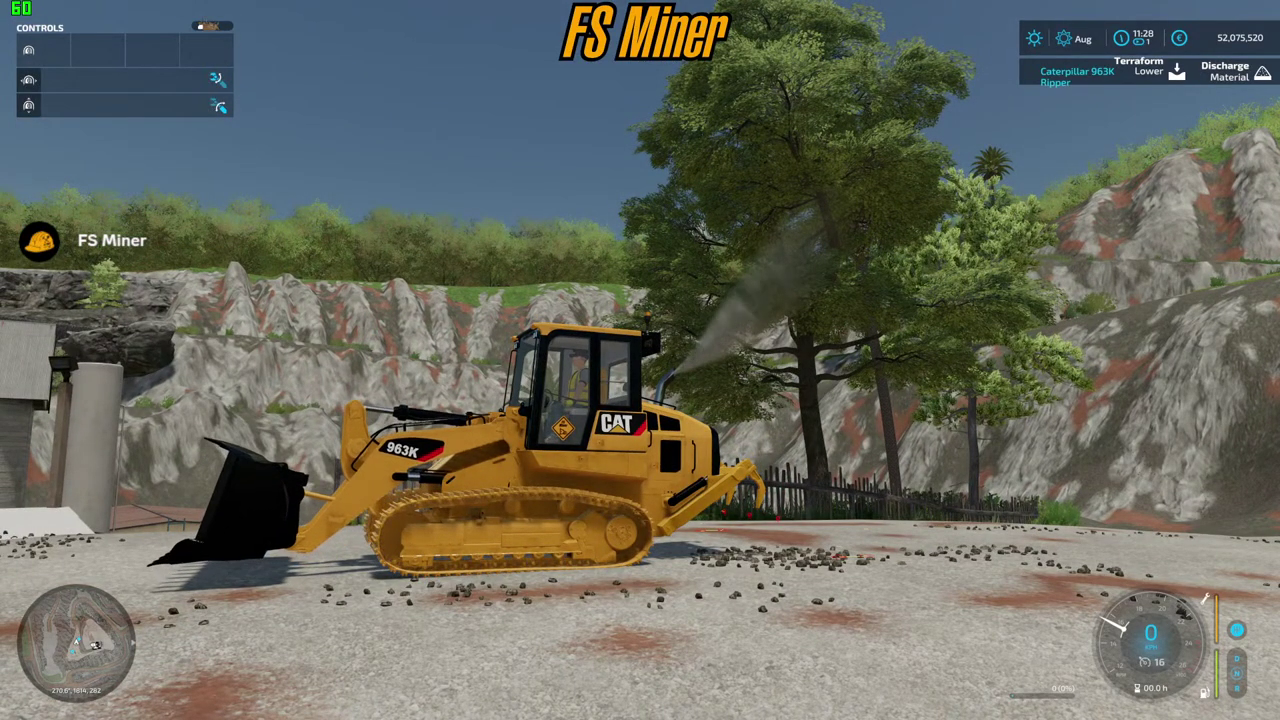
# - In Notepad++, set rotMax of the mainArmDummy moving tool to -2 in 963K.xml and save the file
pyautogui.press('super')
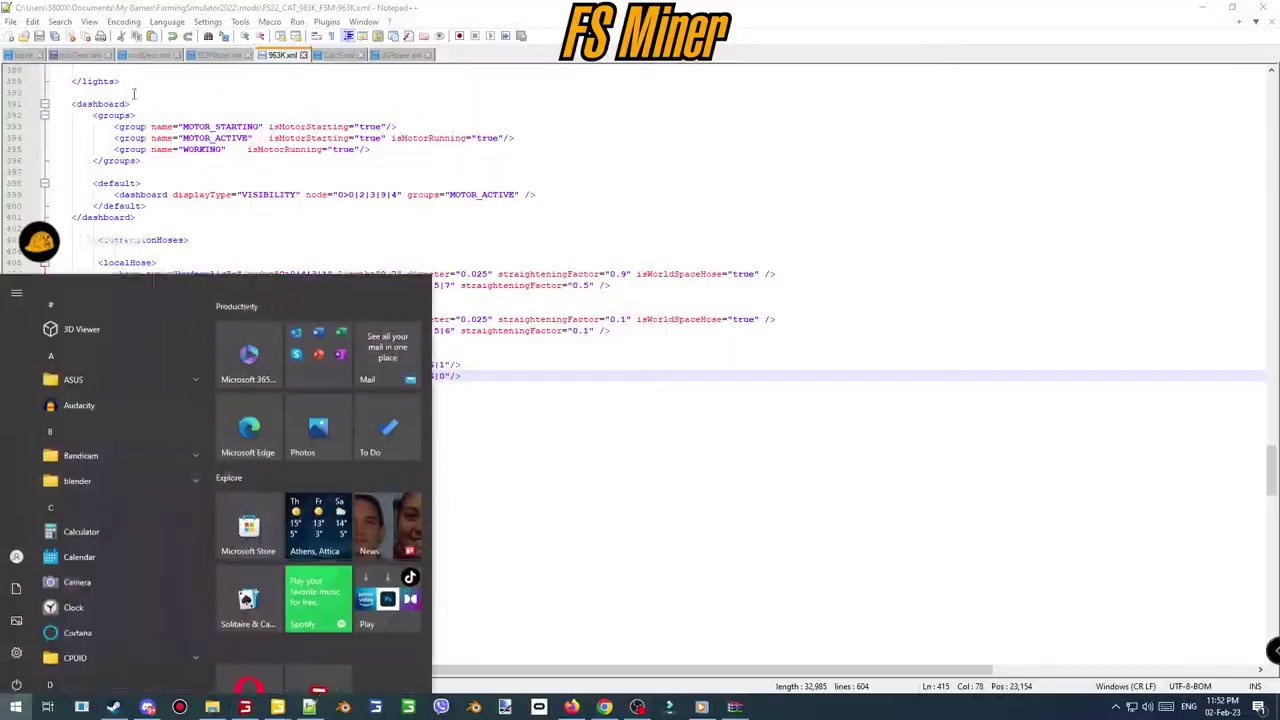
pyautogui.scroll(11, 403, 215)
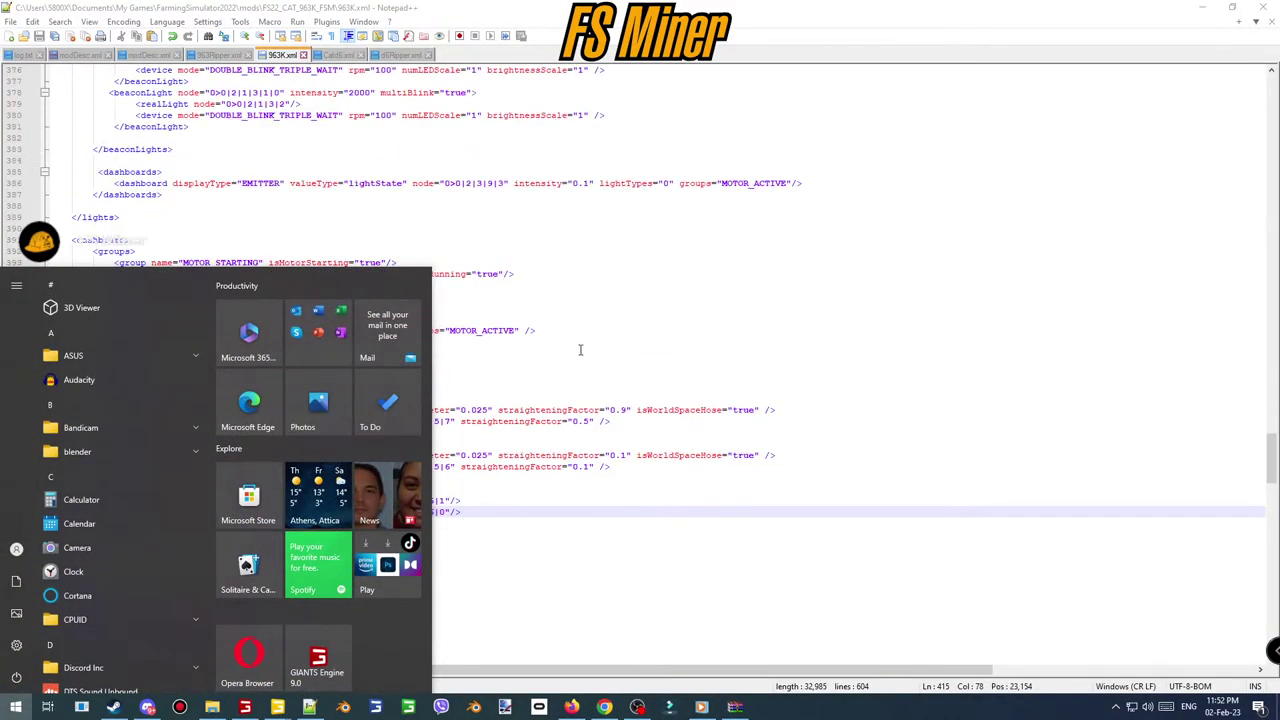
pyautogui.click(797, 288)
pyautogui.scroll(4, 700, 325)
pyautogui.scroll(20, 624, 354)
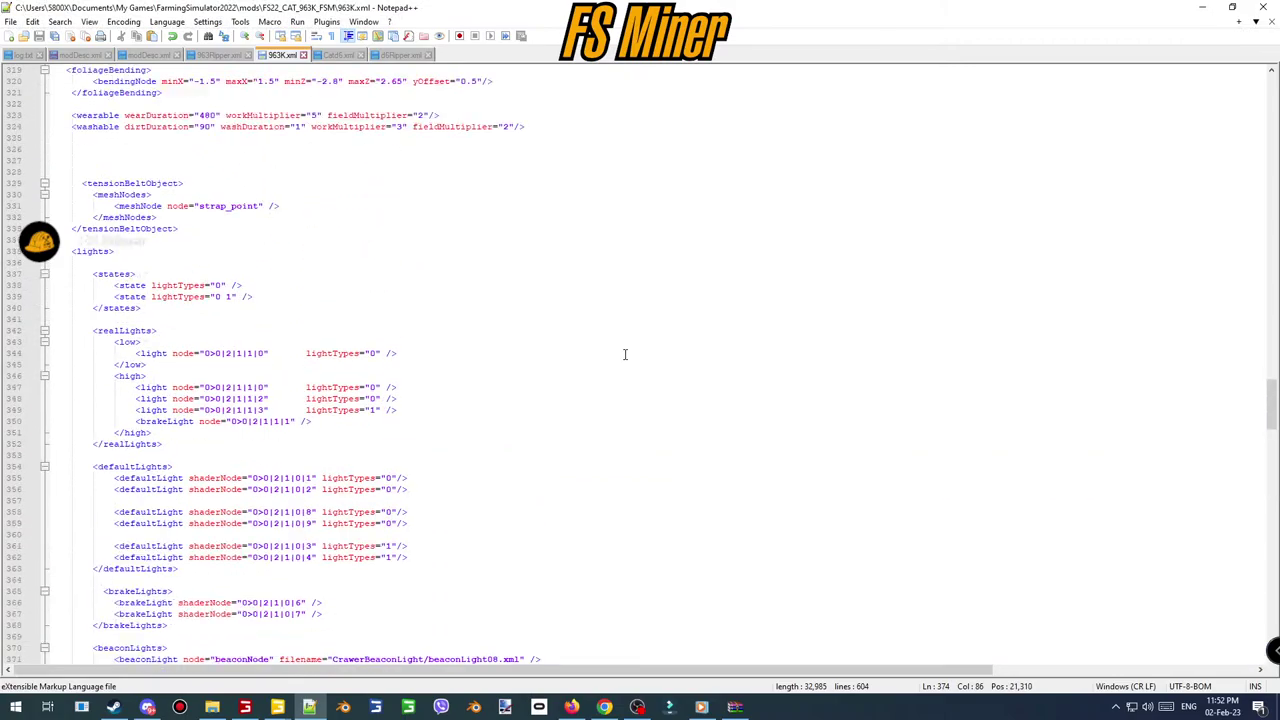
pyautogui.scroll(19, 481, 330)
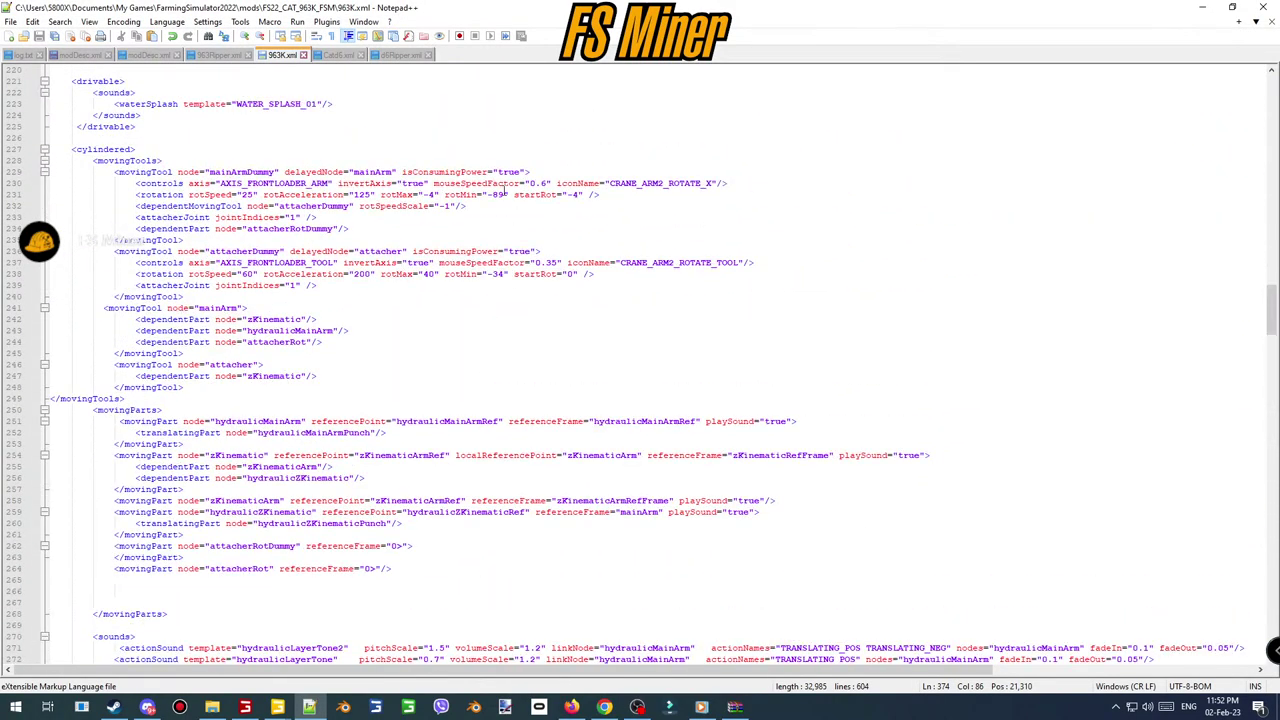
pyautogui.click(435, 196)
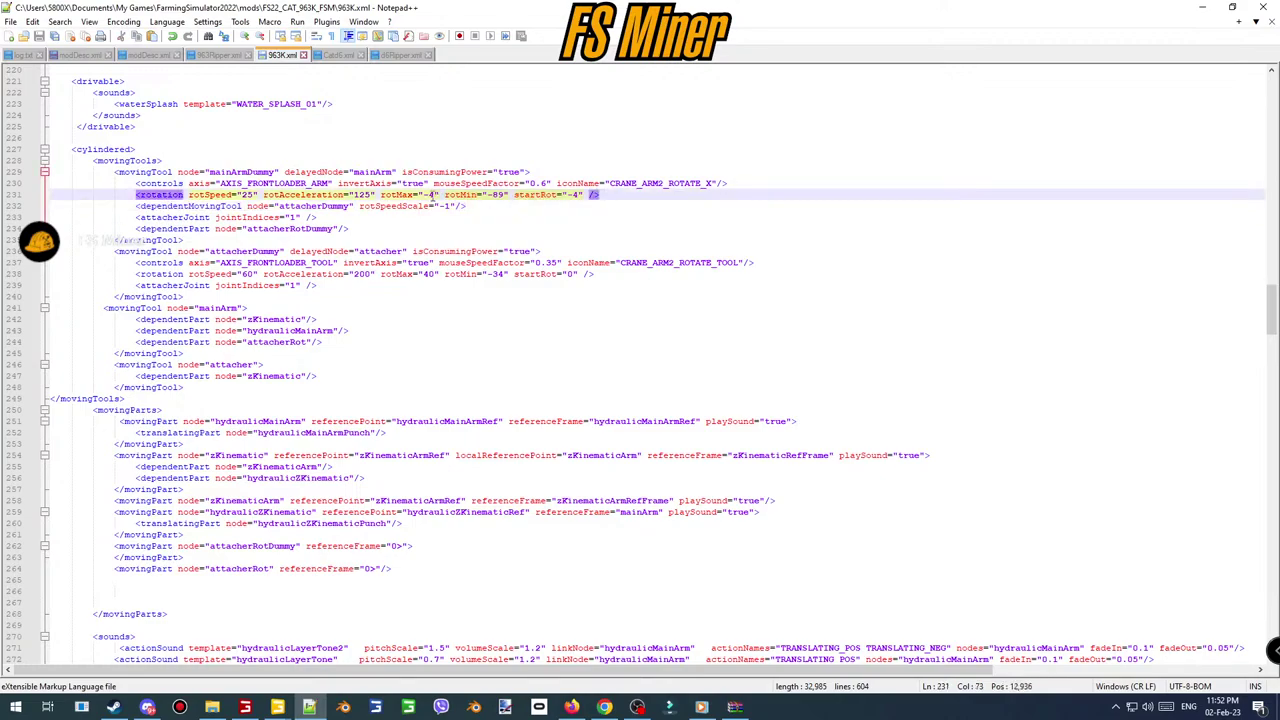
pyautogui.hotkey('shift', 'Left')
pyautogui.write('2')
pyautogui.hotkey('ctrl', 's')
# - Return to Farming Simulator 22 and reload the vehicle with the gsVehicleReload console command
pyautogui.hotkey('alt', 'Tab')
pyautogui.press('`')
pyautogui.press('`')
pyautogui.press('Up')
pyautogui.press('Return')
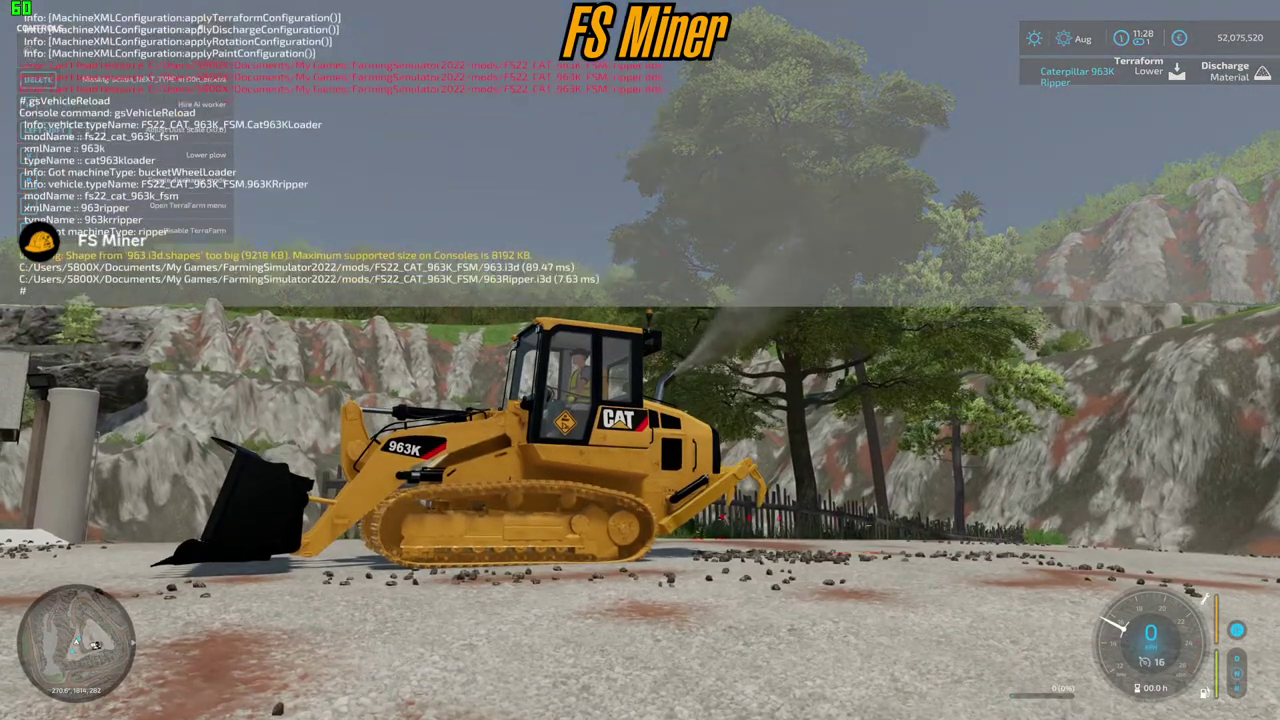
pyautogui.press('`')
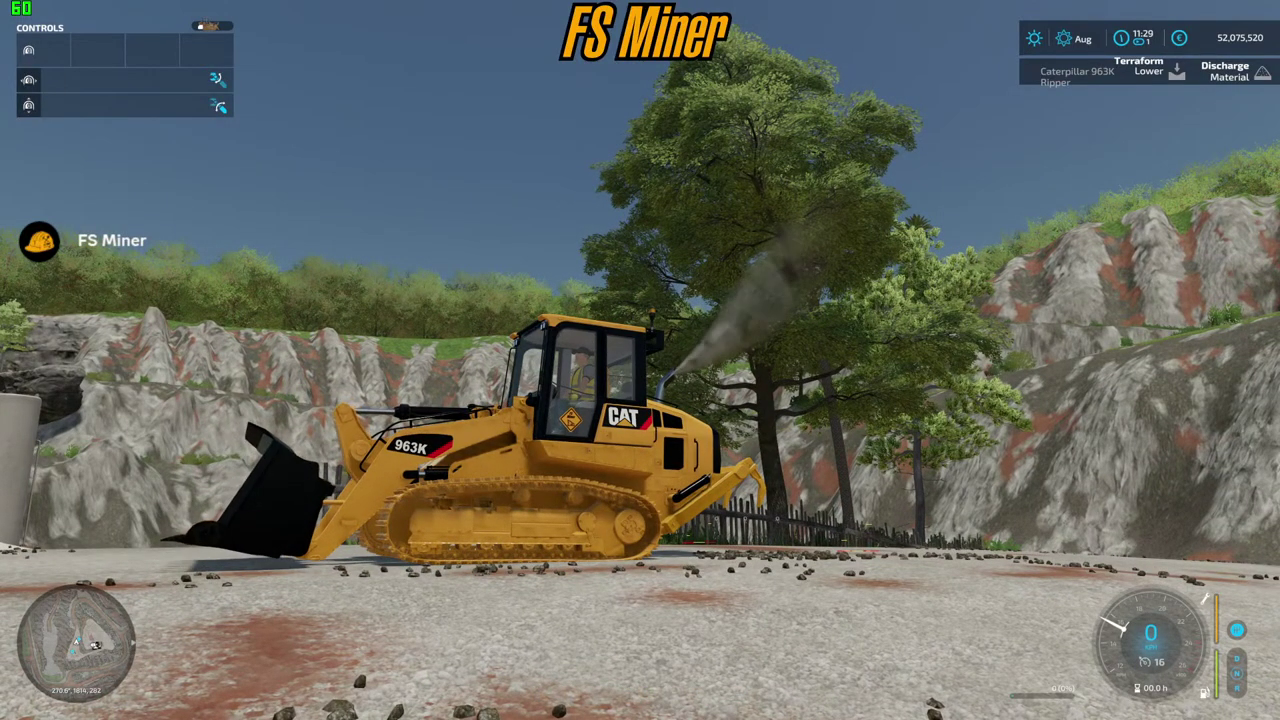
# - Test raising and lowering the 963K's loader arm, and reposition the machine with its ripper lowered
pyautogui.press('Up')
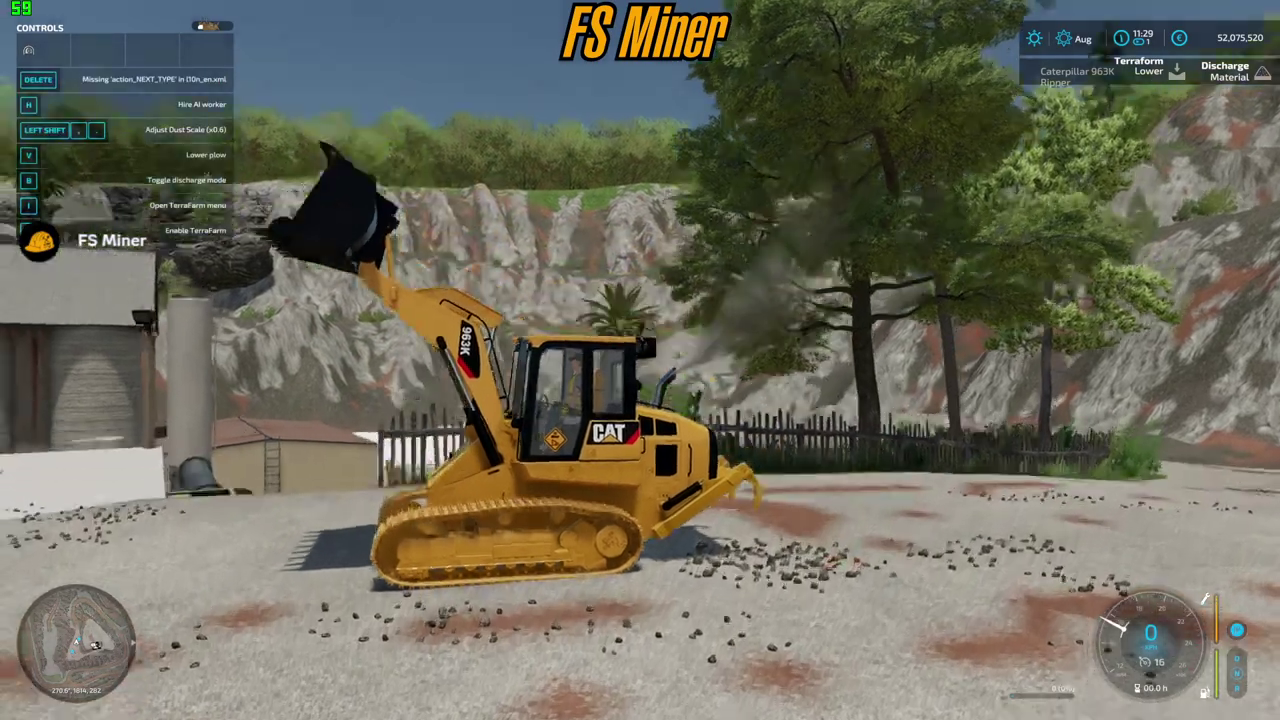
pyautogui.press('Down')
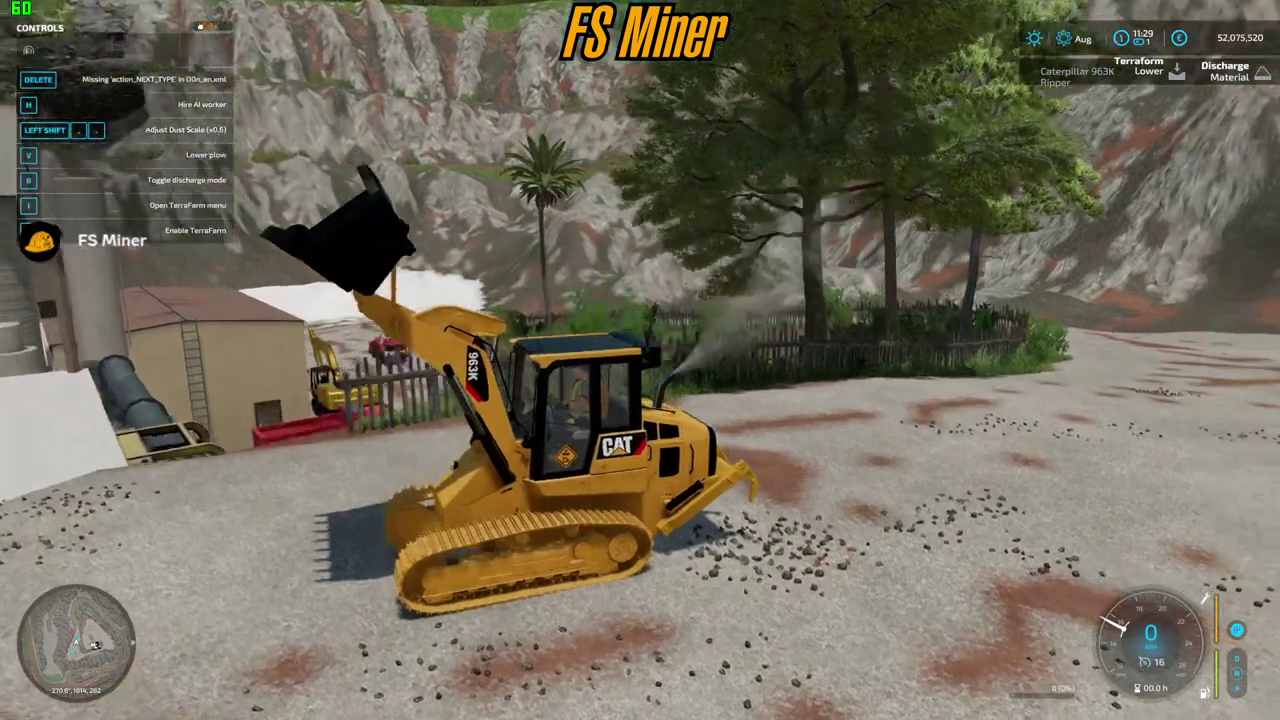
pyautogui.press('s')
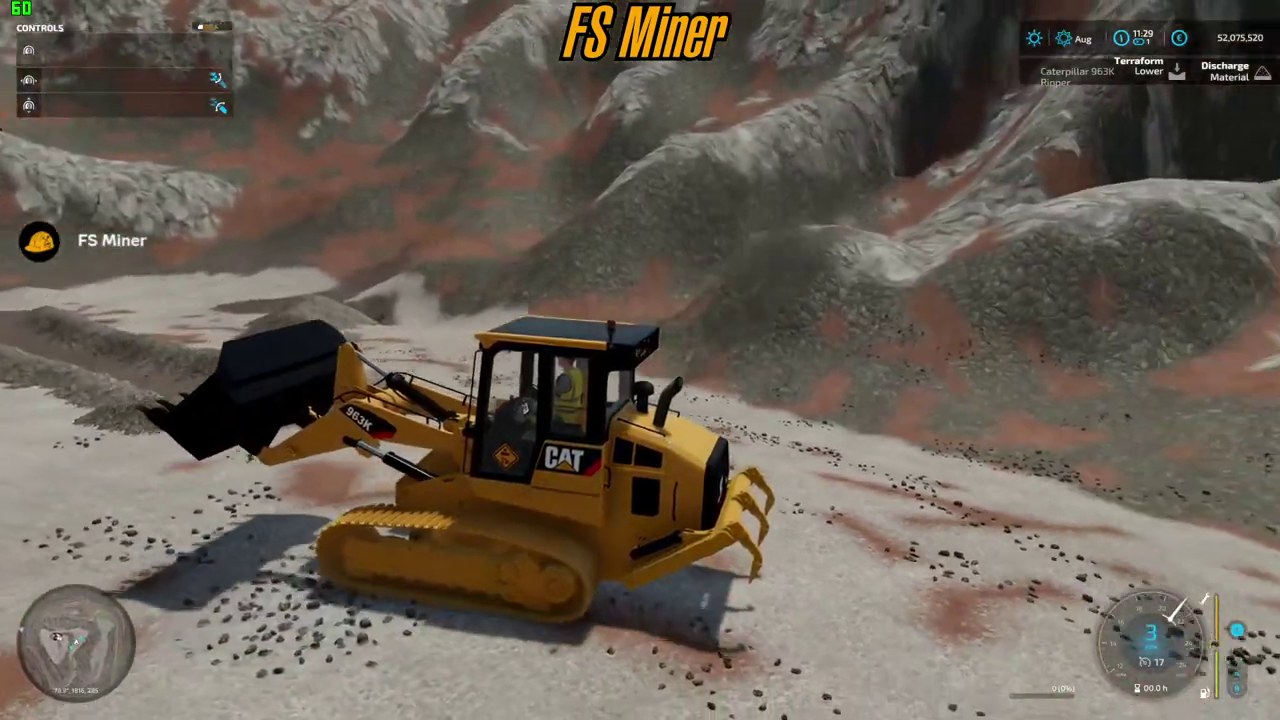
pyautogui.press('w')
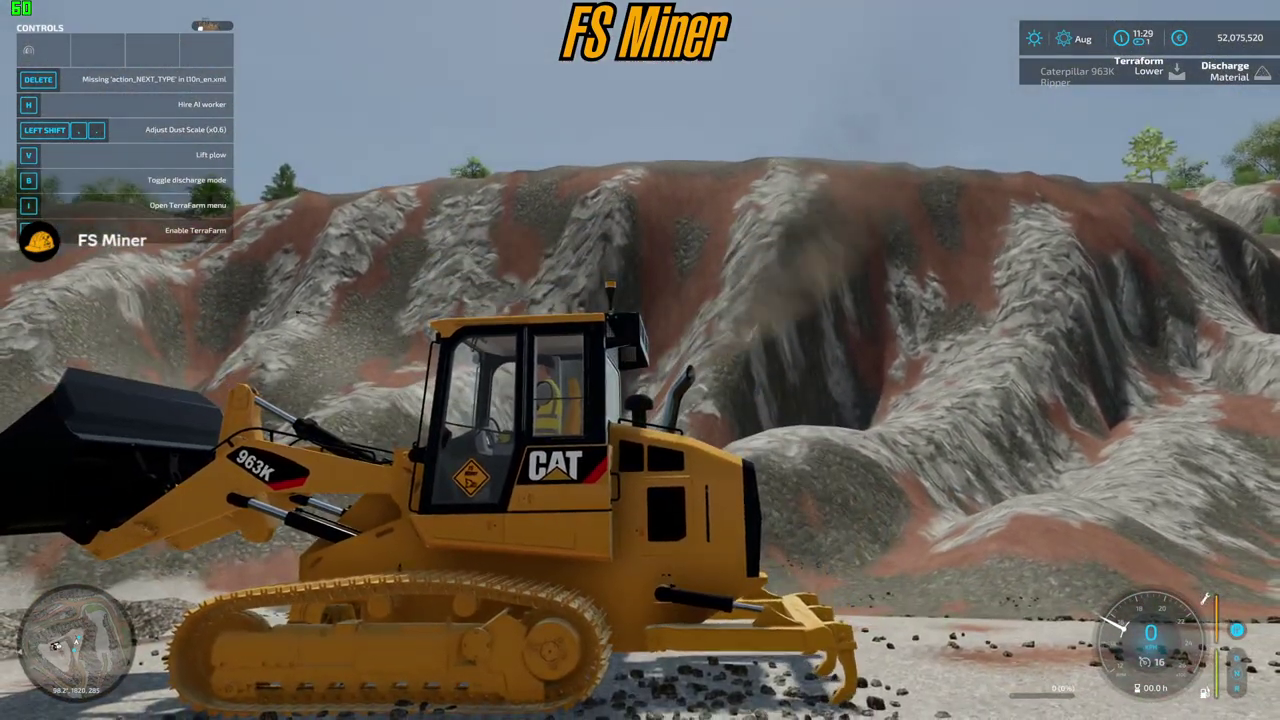
# - Leave the 963K, slow the player to standard speed and examine the ripper's hydraulic cylinder and hose connections up close
pyautogui.press('e')
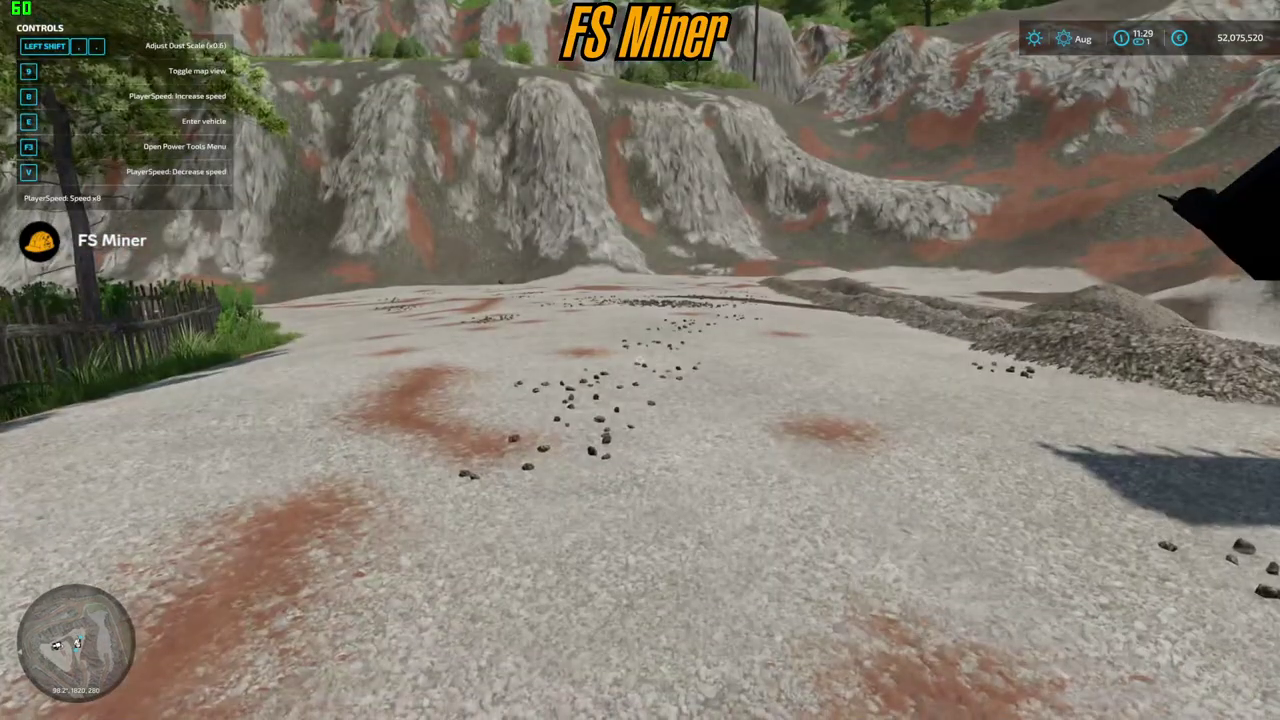
pyautogui.press('w')
pyautogui.press('v')
pyautogui.press('v')
pyautogui.press('v')
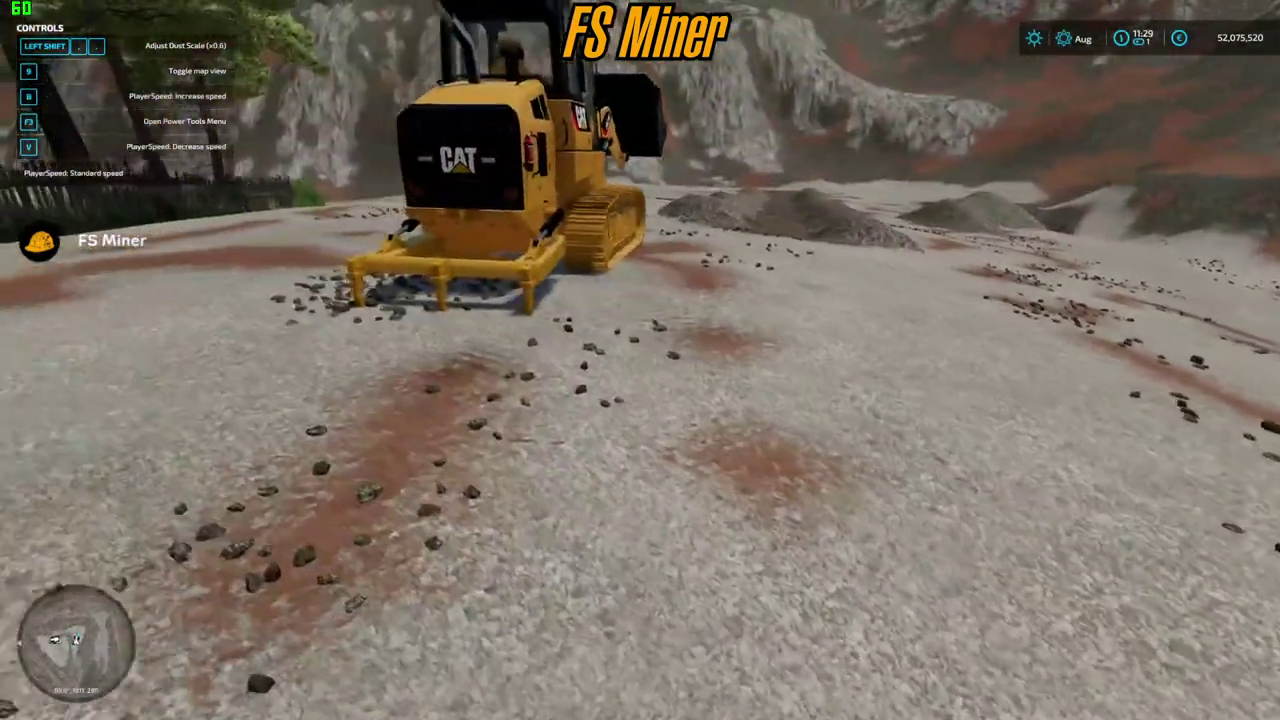
pyautogui.press('w')
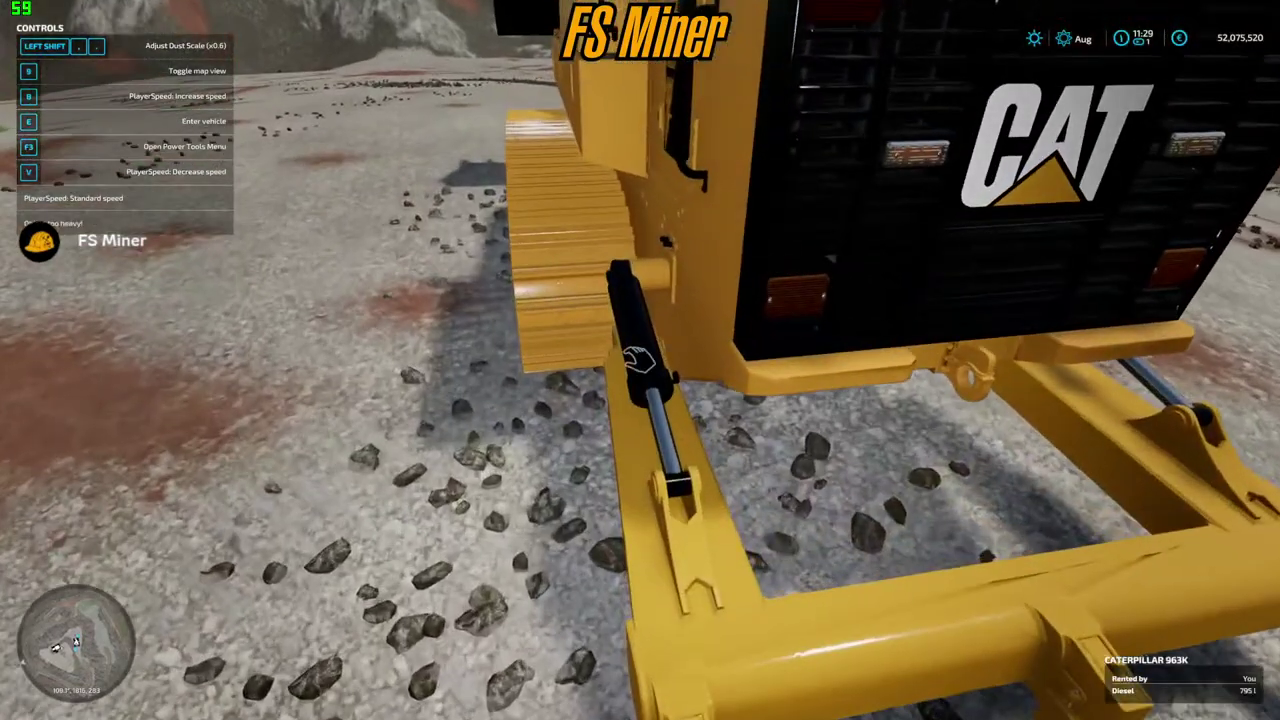
pyautogui.press('a')
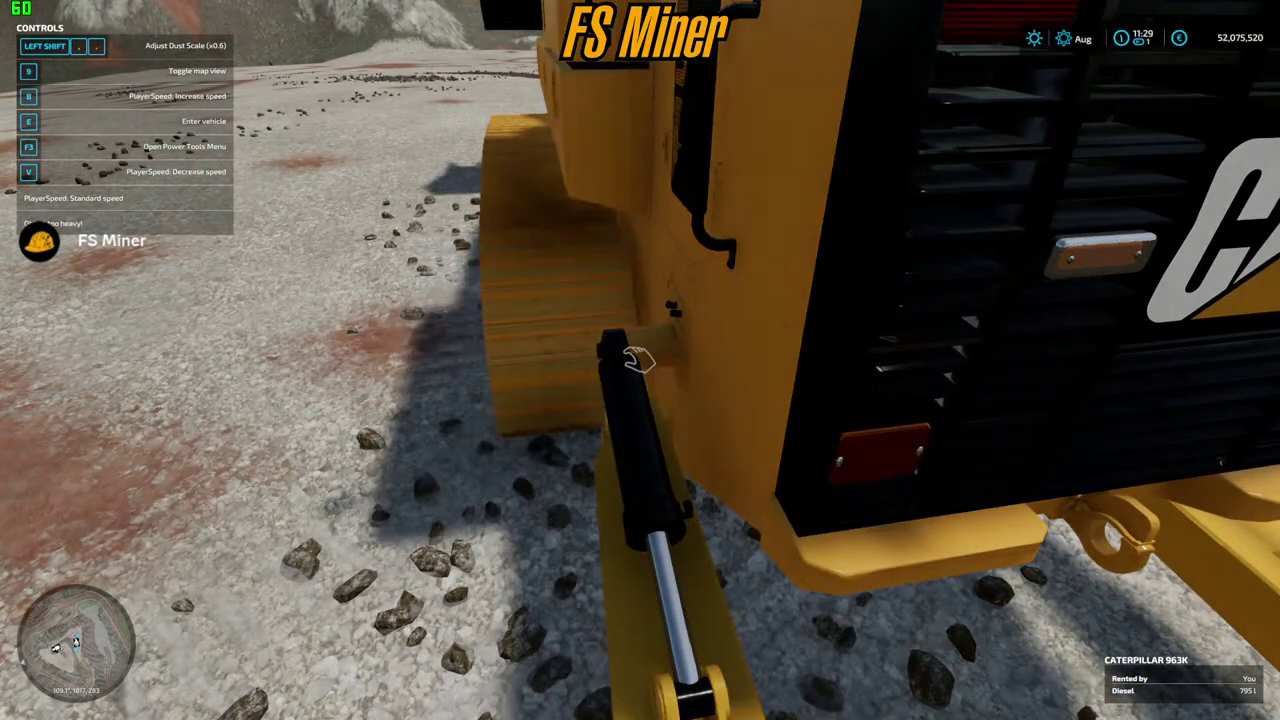
pyautogui.press('a')
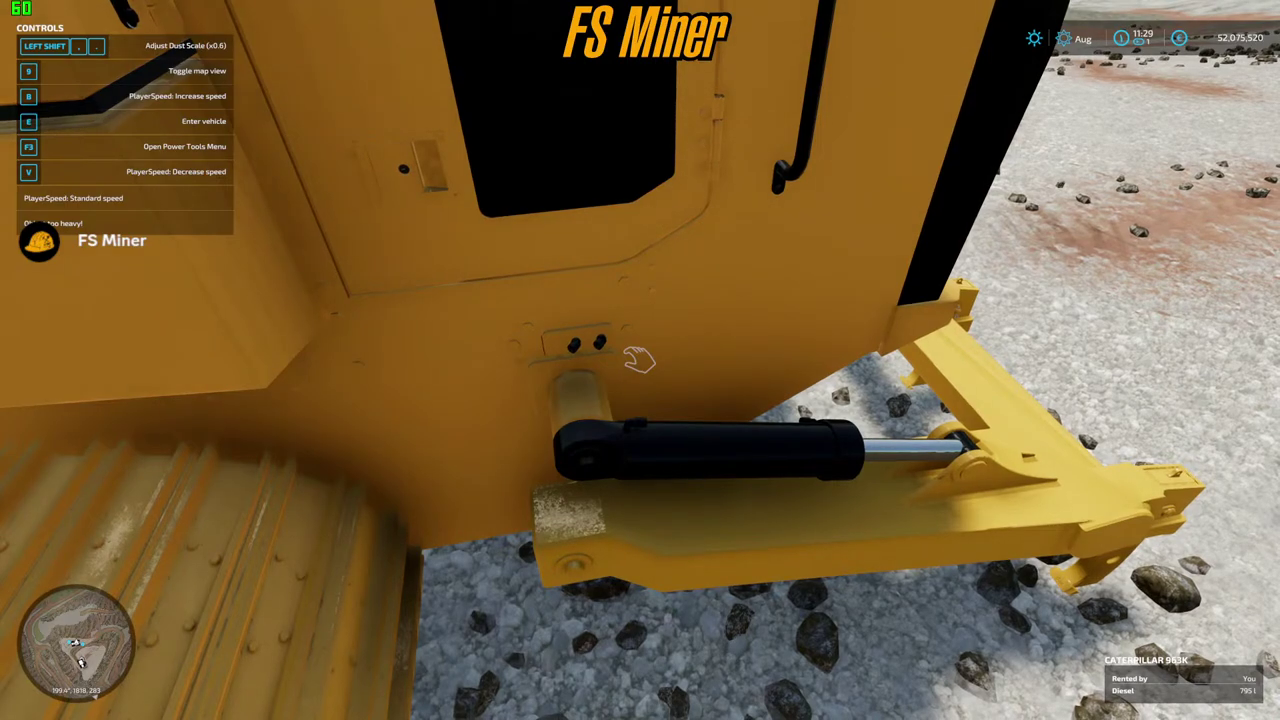
pyautogui.press('d')
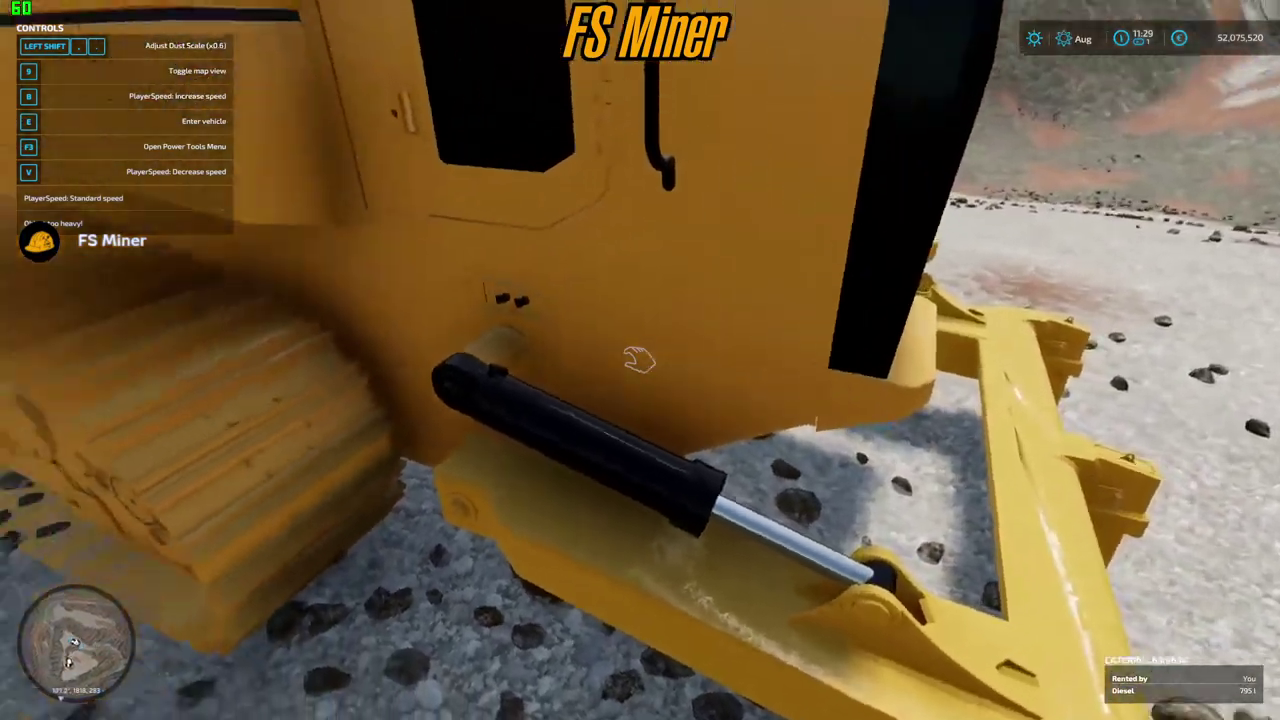
# - Set the dirt condition of the 963K and its attached implements to 100% and walk up to the ripper
pyautogui.press('e')
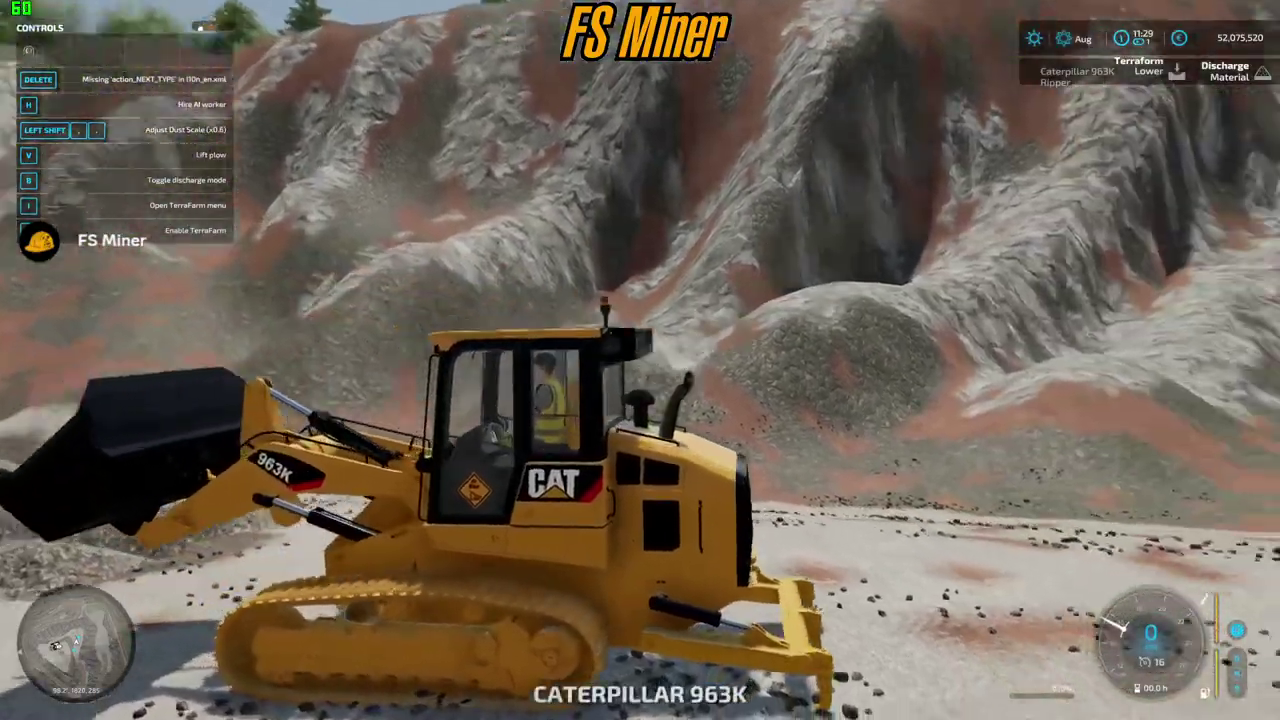
pyautogui.press('F3')
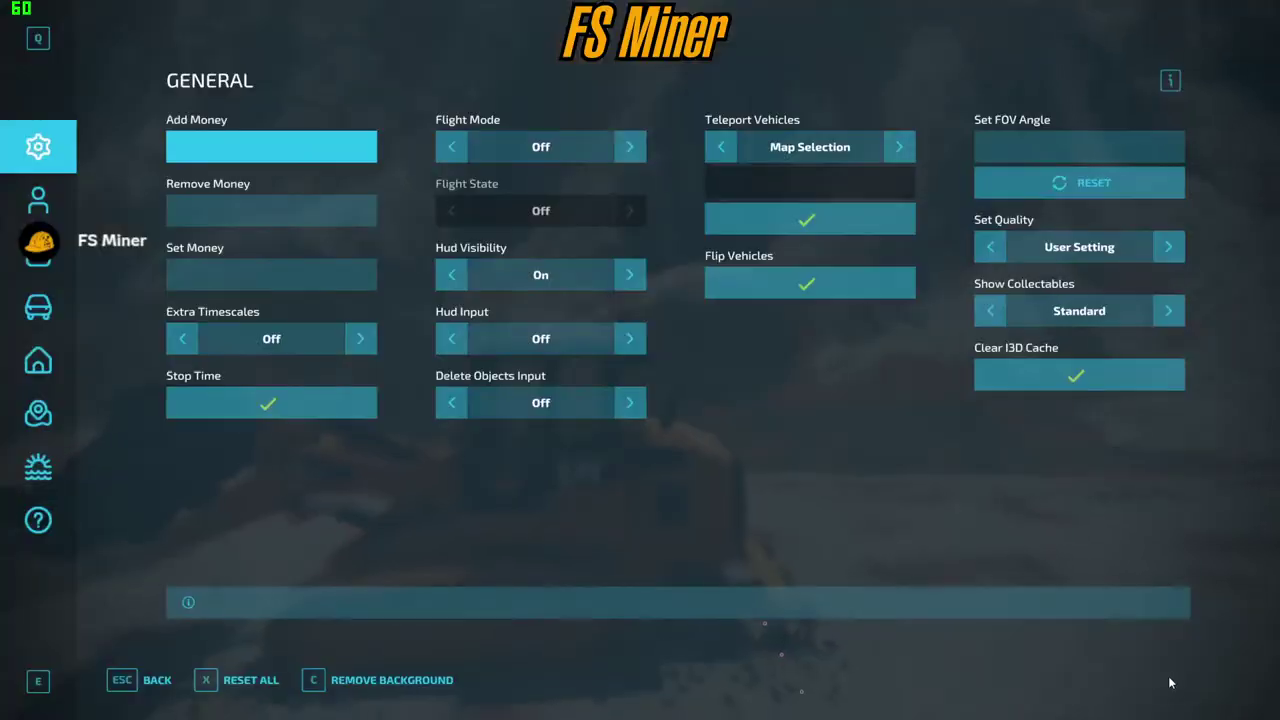
pyautogui.click(40, 308)
pyautogui.click(465, 290)
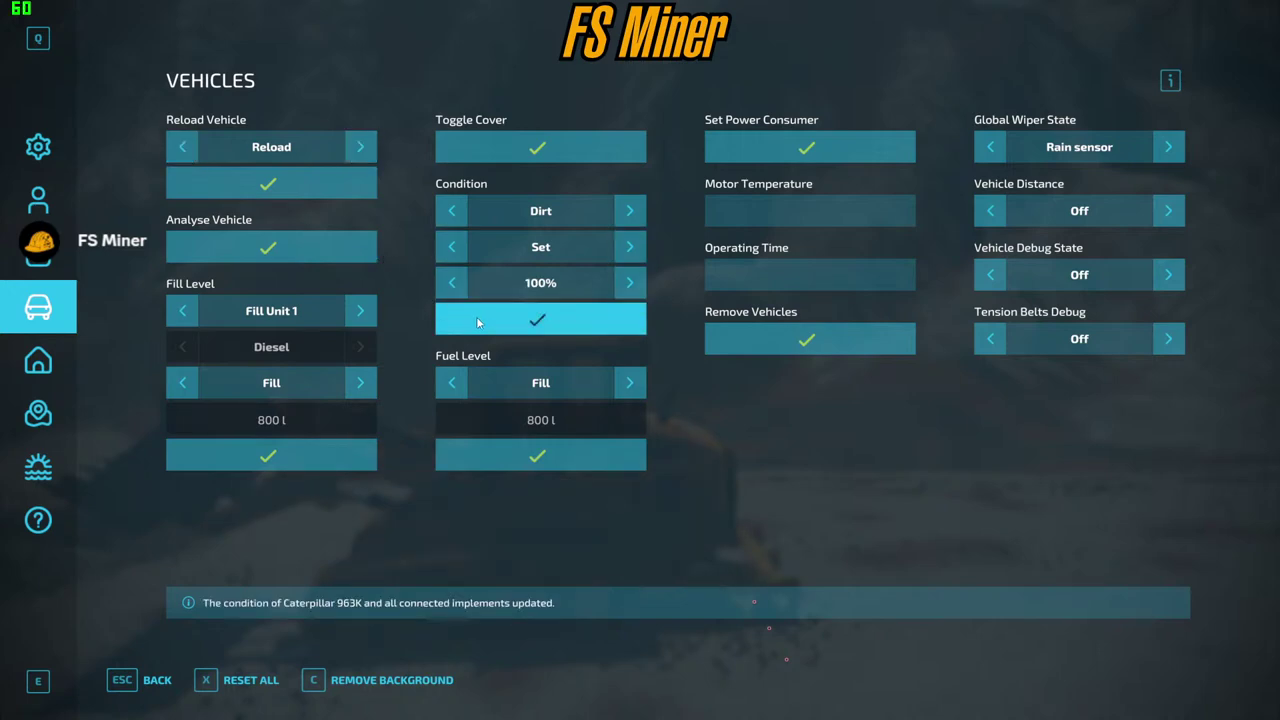
pyautogui.press('Escape')
pyautogui.press('e')
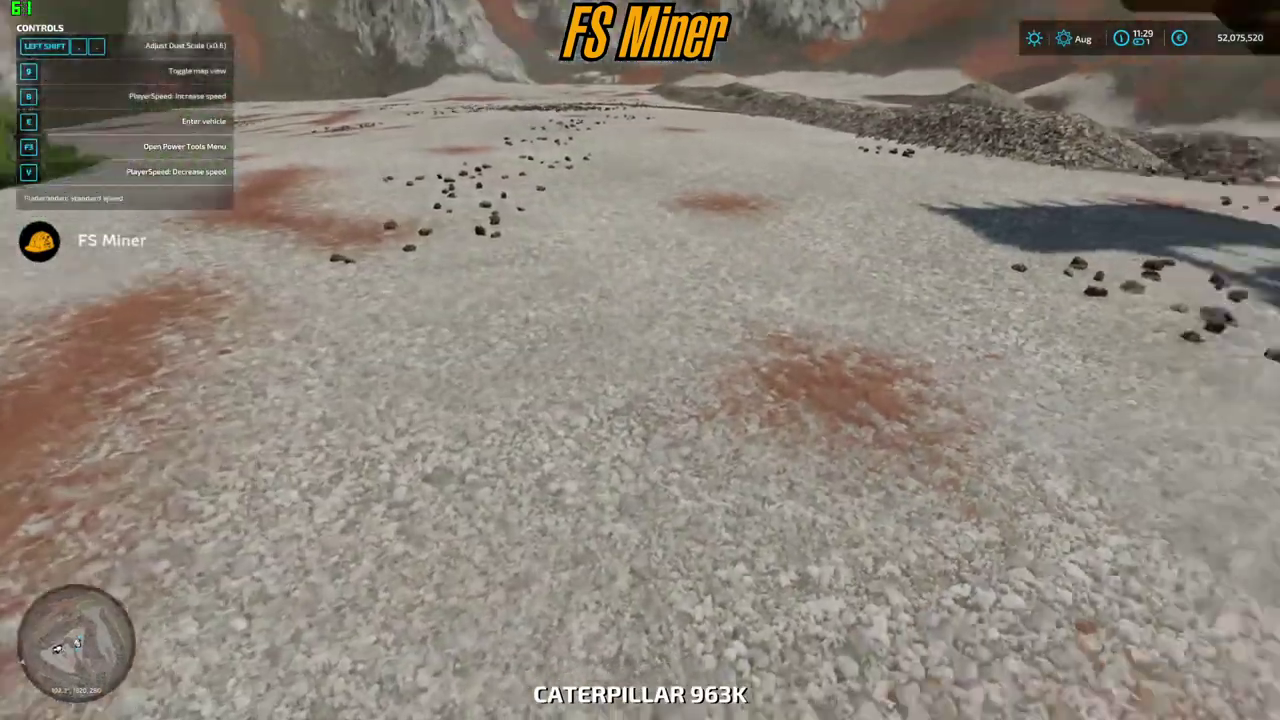
pyautogui.press('w')
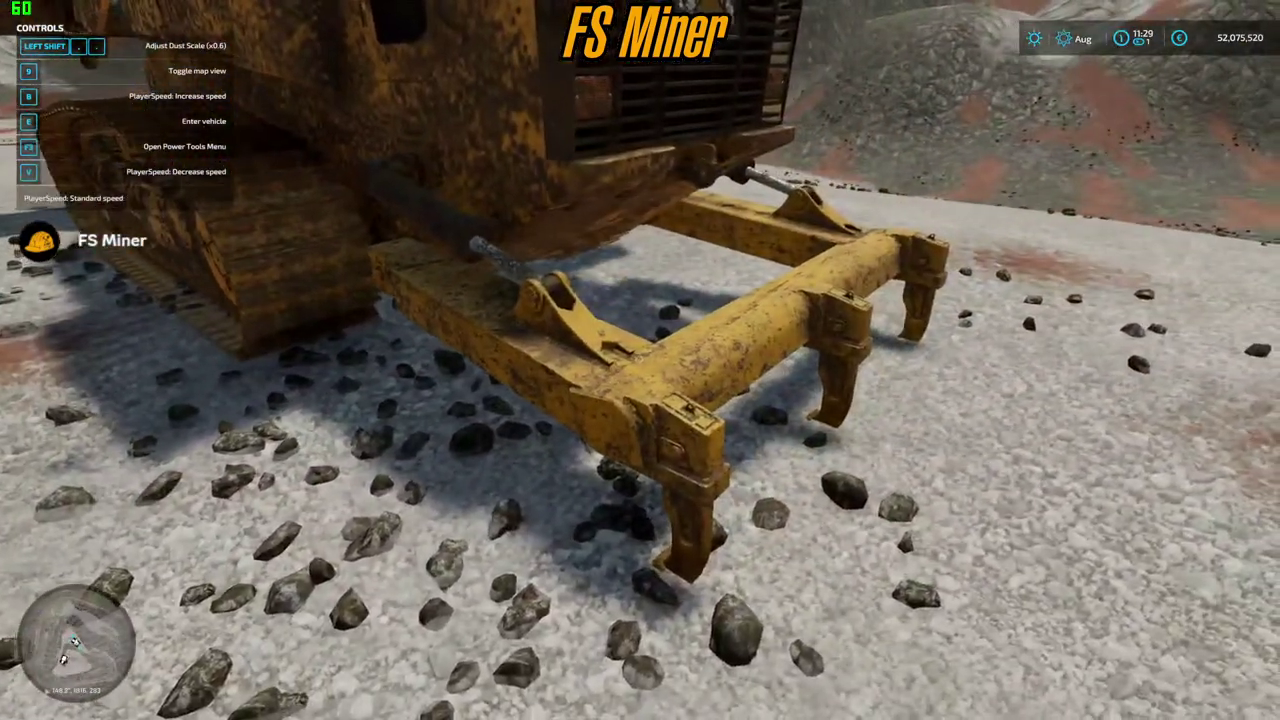
# - Walk around the dirty 963K to examine its rear, fire extinguisher and cab up close, and get back into the machine
pyautogui.press('d')
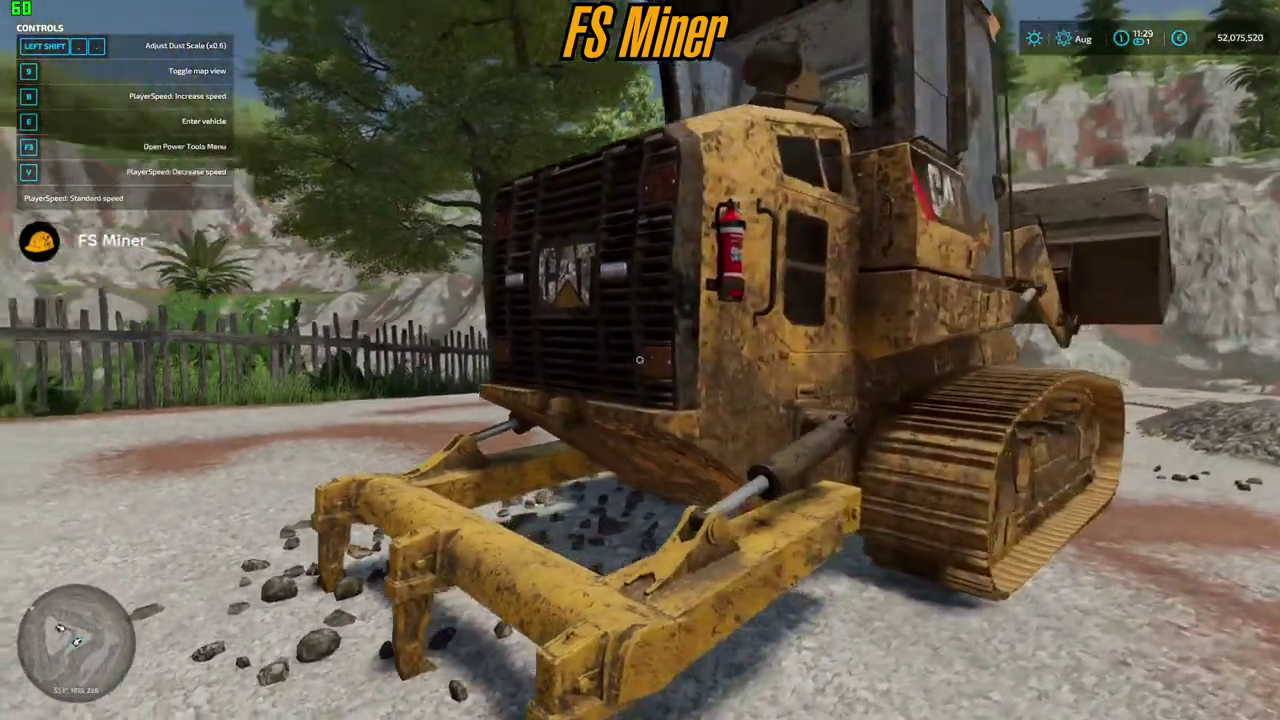
pyautogui.press('w')
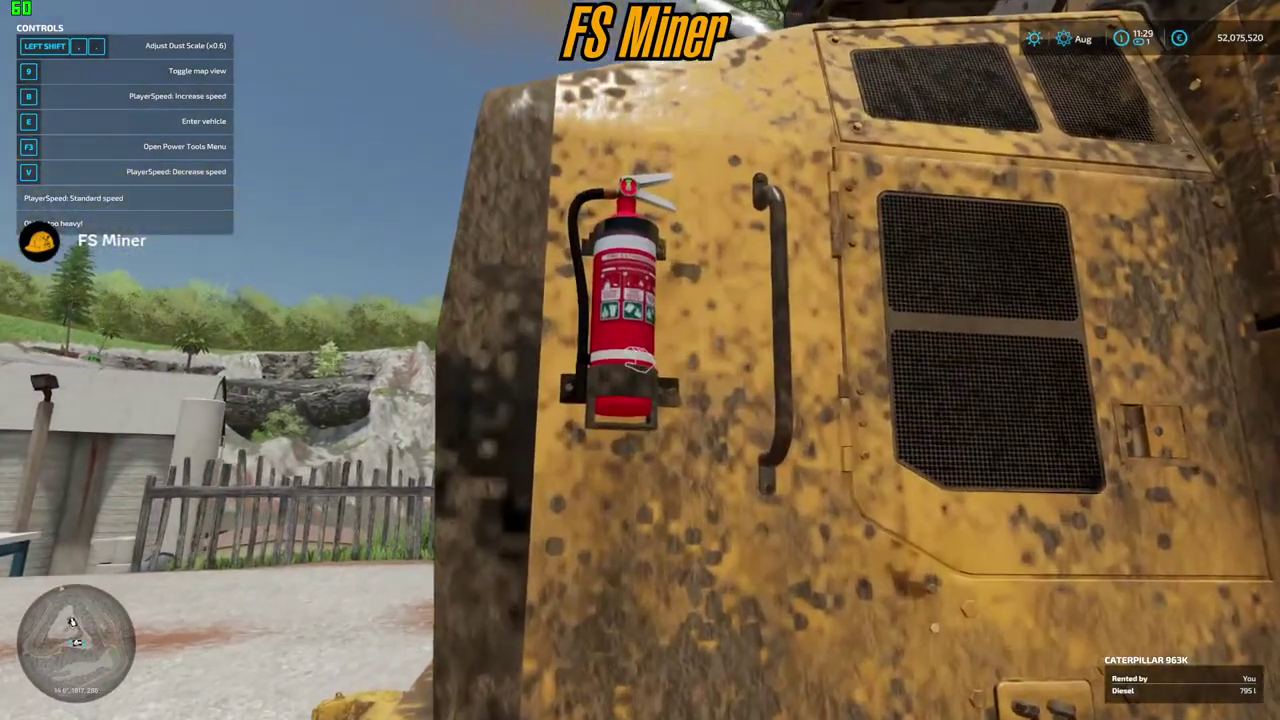
pyautogui.press('w')
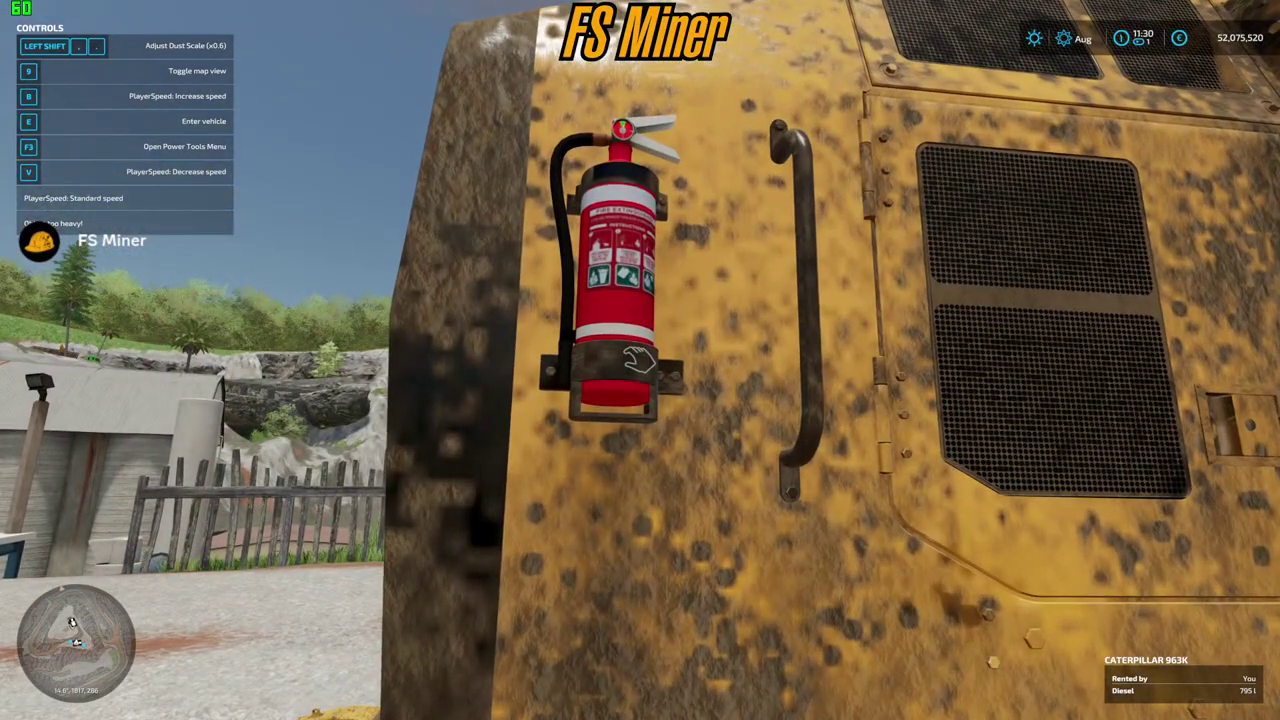
pyautogui.press('s')
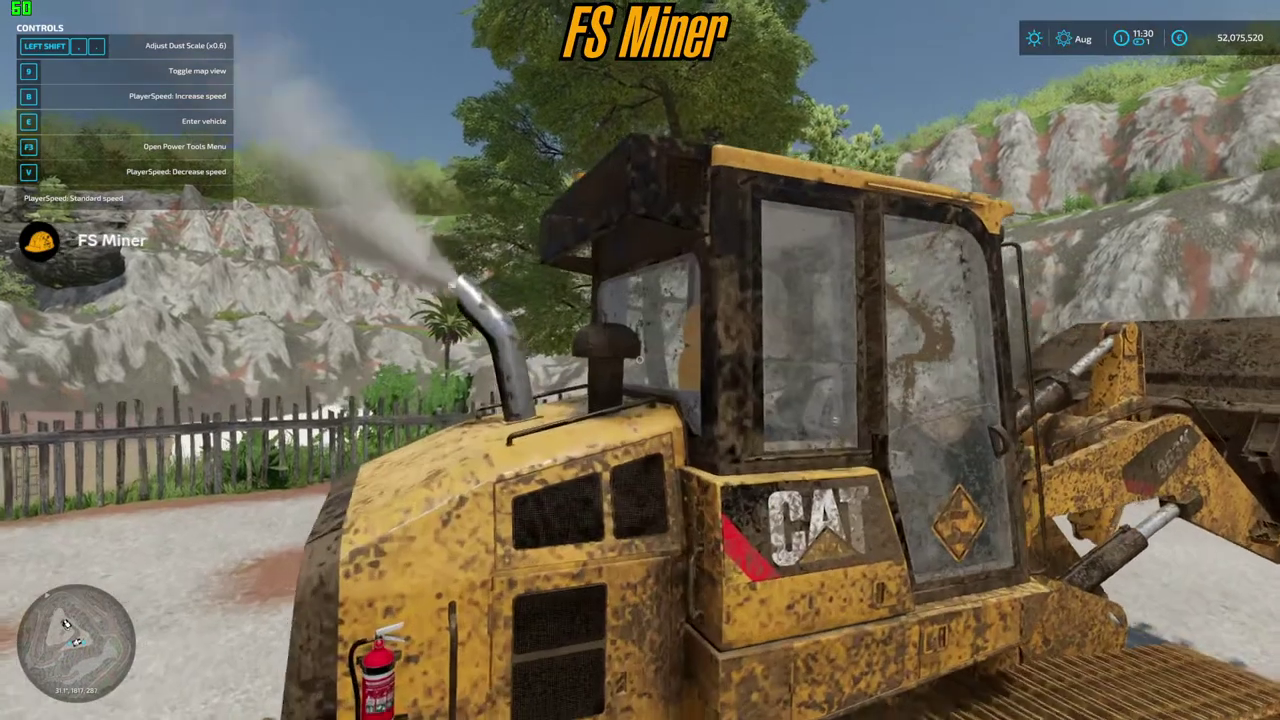
pyautogui.press('e')
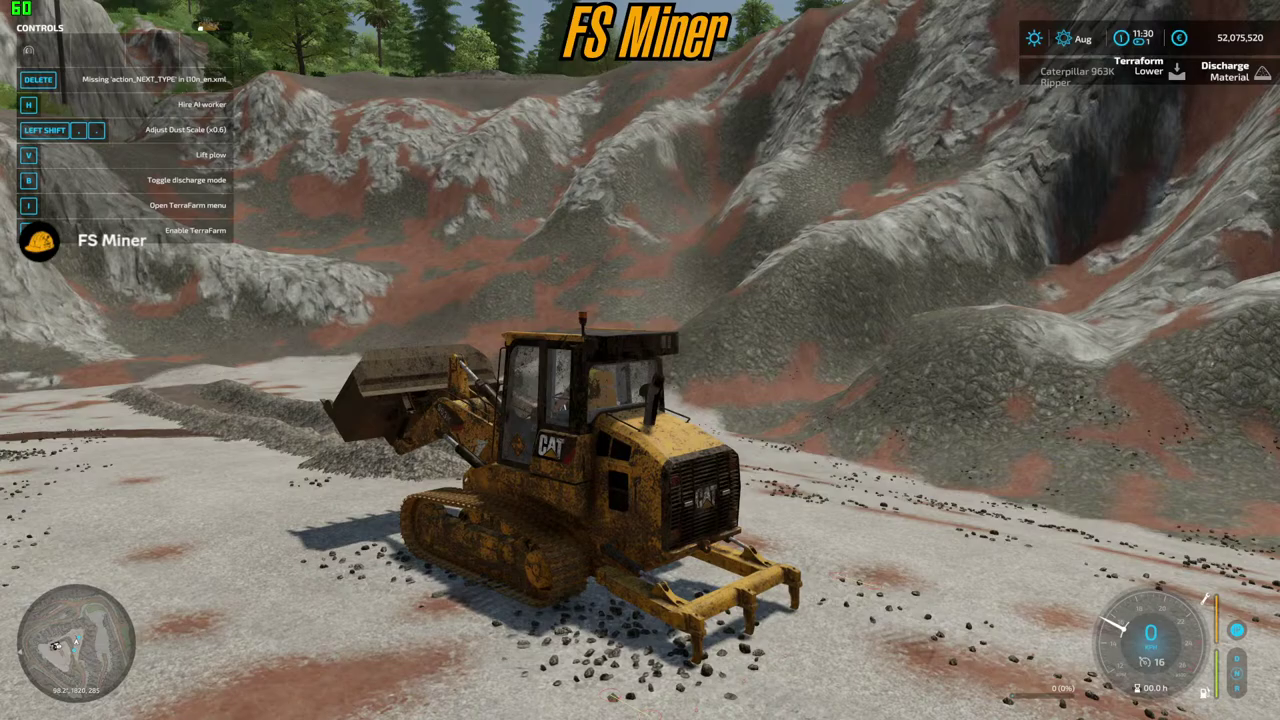
# - Switch to 963K.xml in Notepad++, set the motor's minRpm to 800 and save the file
pyautogui.press('super')
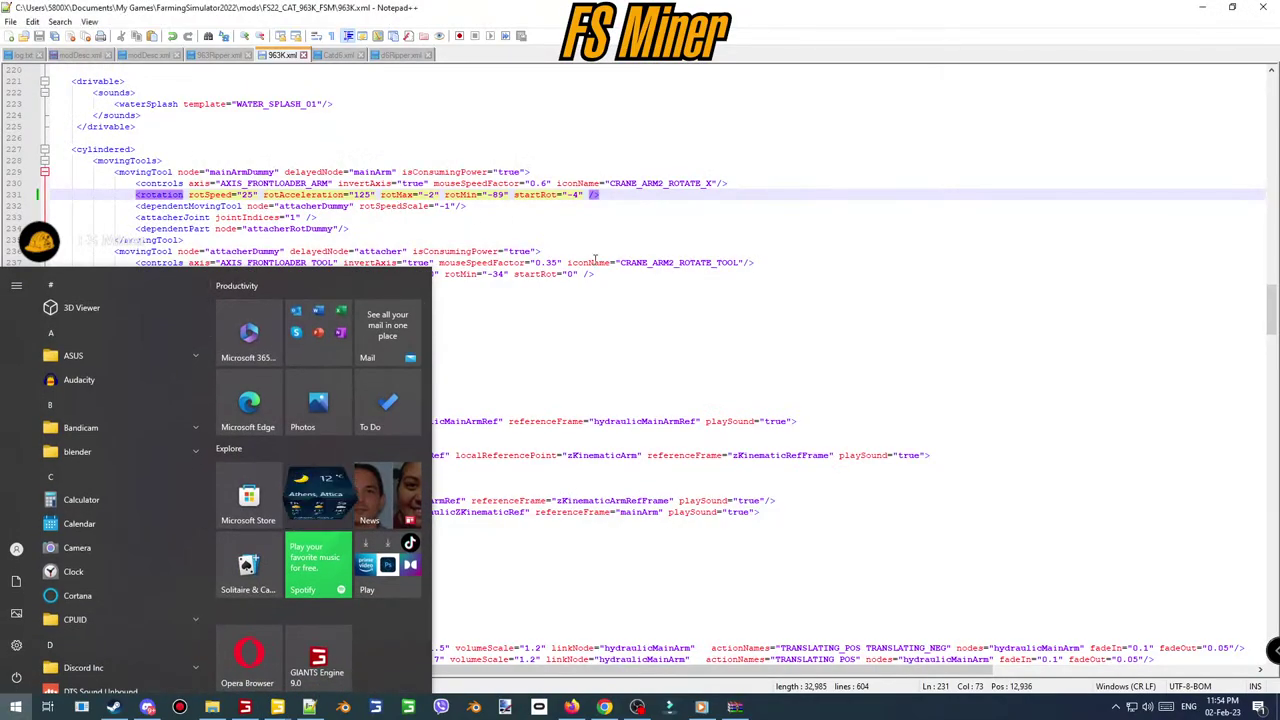
pyautogui.click(595, 258)
pyautogui.scroll(20, 593, 258)
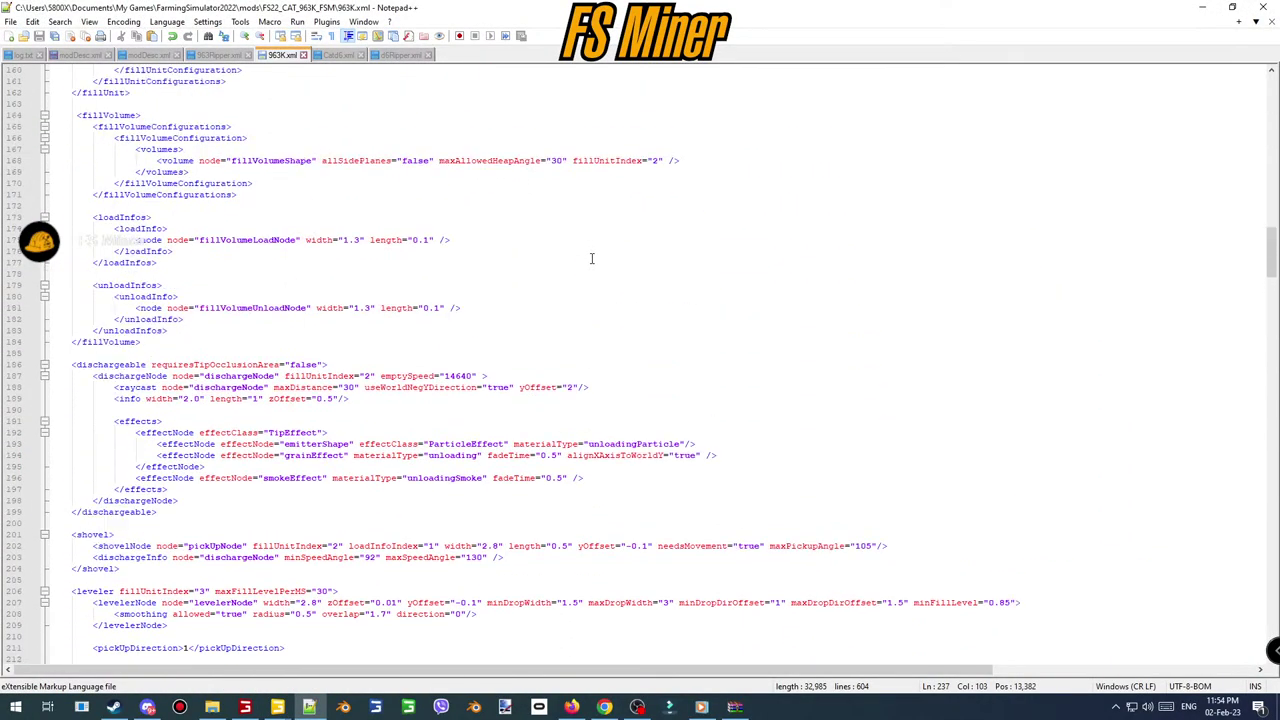
pyautogui.scroll(10, 591, 258)
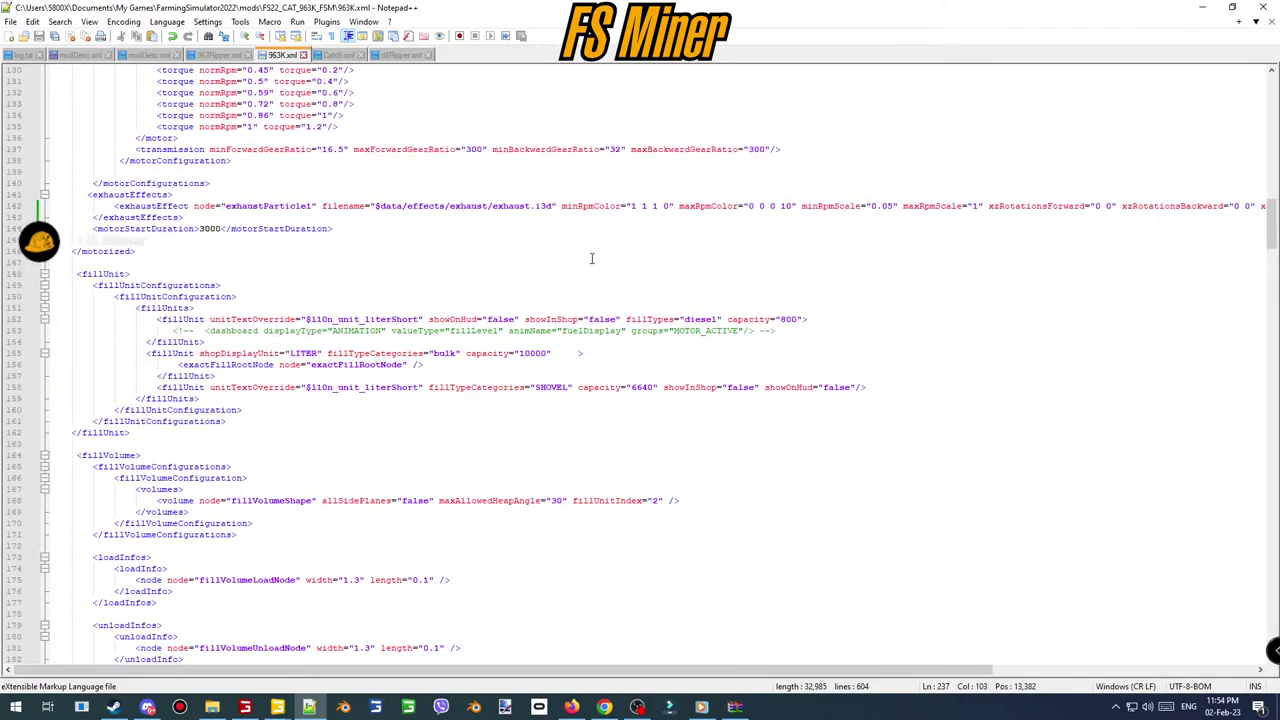
pyautogui.scroll(3, 591, 258)
pyautogui.scroll(3, 591, 258)
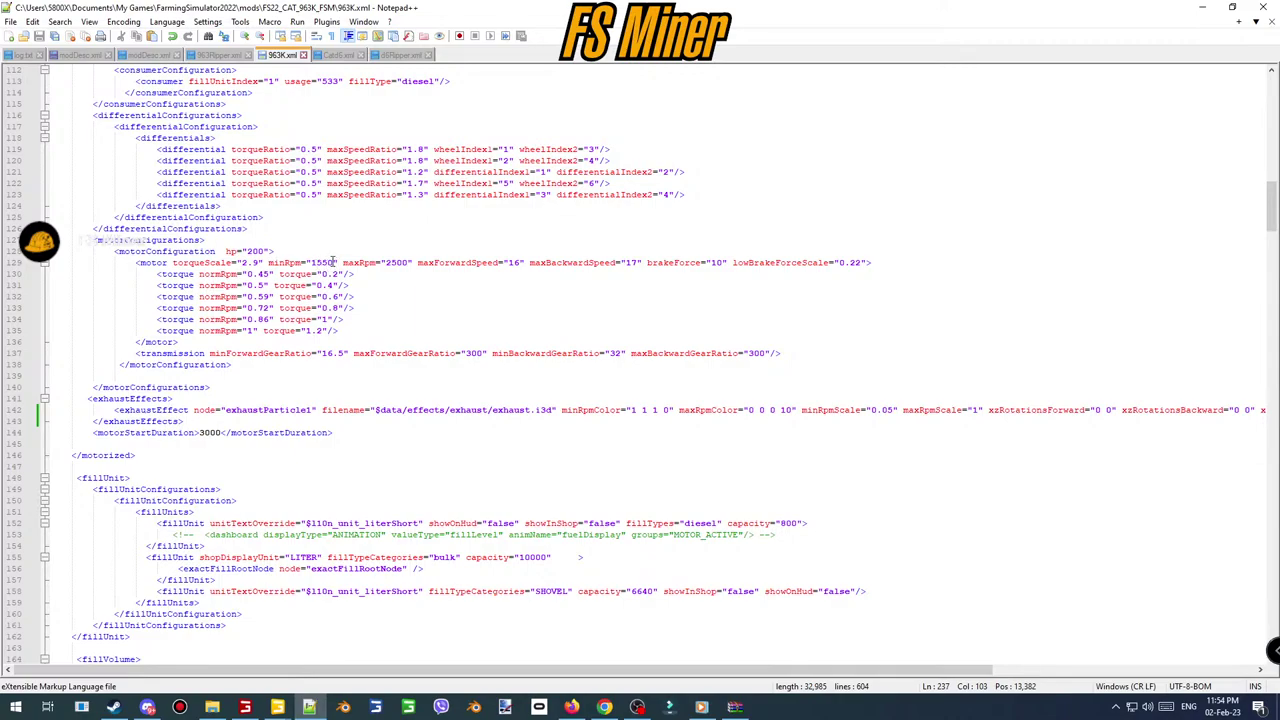
pyautogui.moveTo(334, 263); pyautogui.dragTo(311, 263)
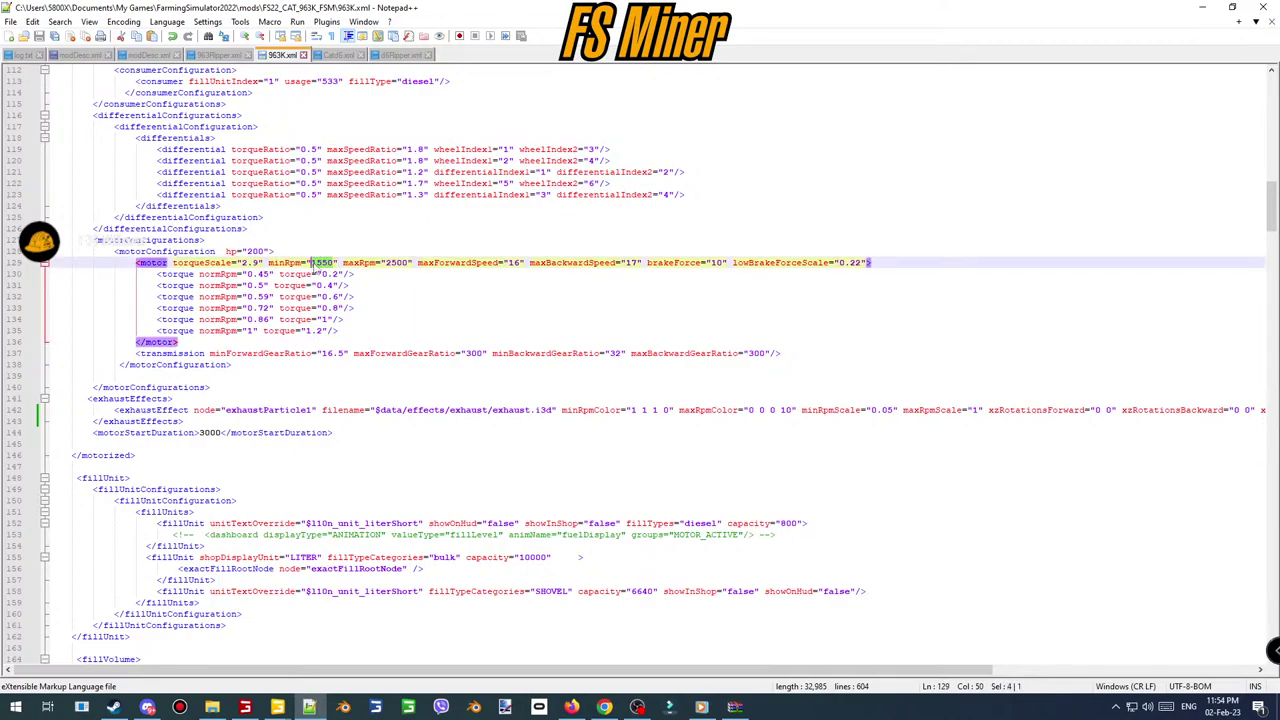
pyautogui.write('8')
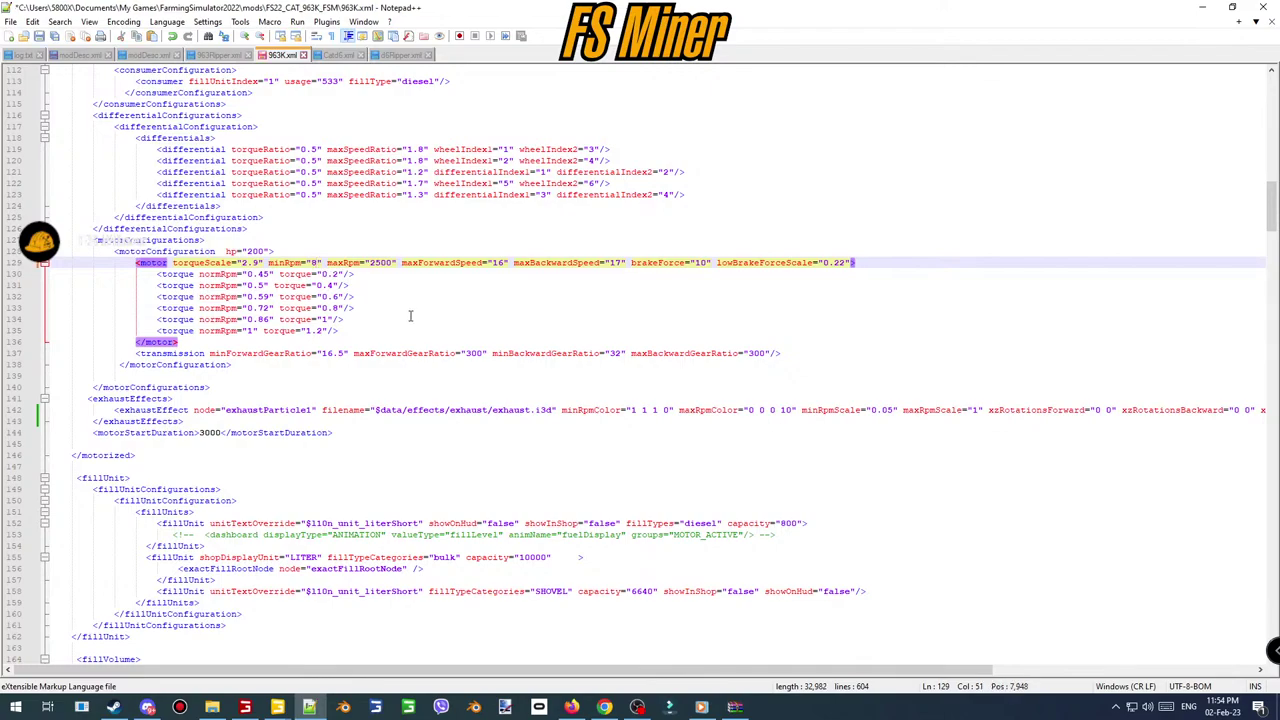
pyautogui.write('00')
pyautogui.hotkey('ctrl', 's')
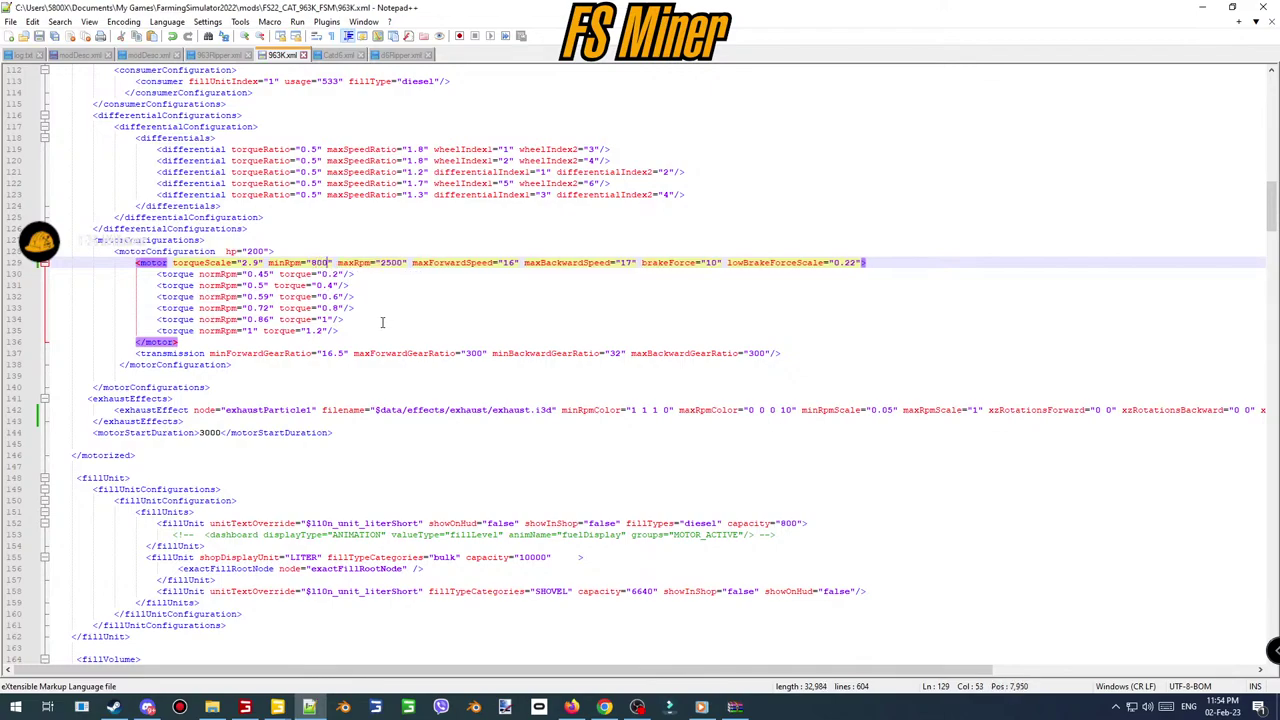
# - Switch back to Farming Simulator 22 and rerun the gsVehicleReload console command to load the new minimum RPM
pyautogui.click(237, 708)
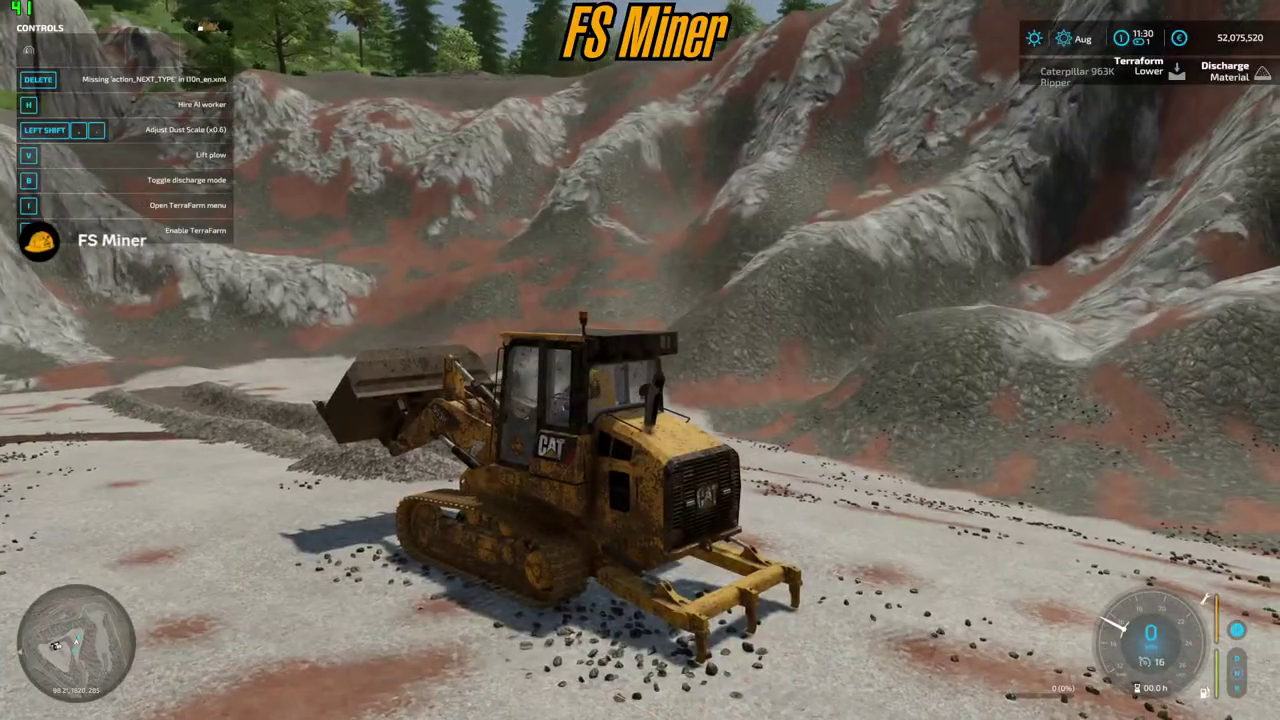
pyautogui.press('`')
pyautogui.press('`')
pyautogui.press('Up')
pyautogui.press('Return')
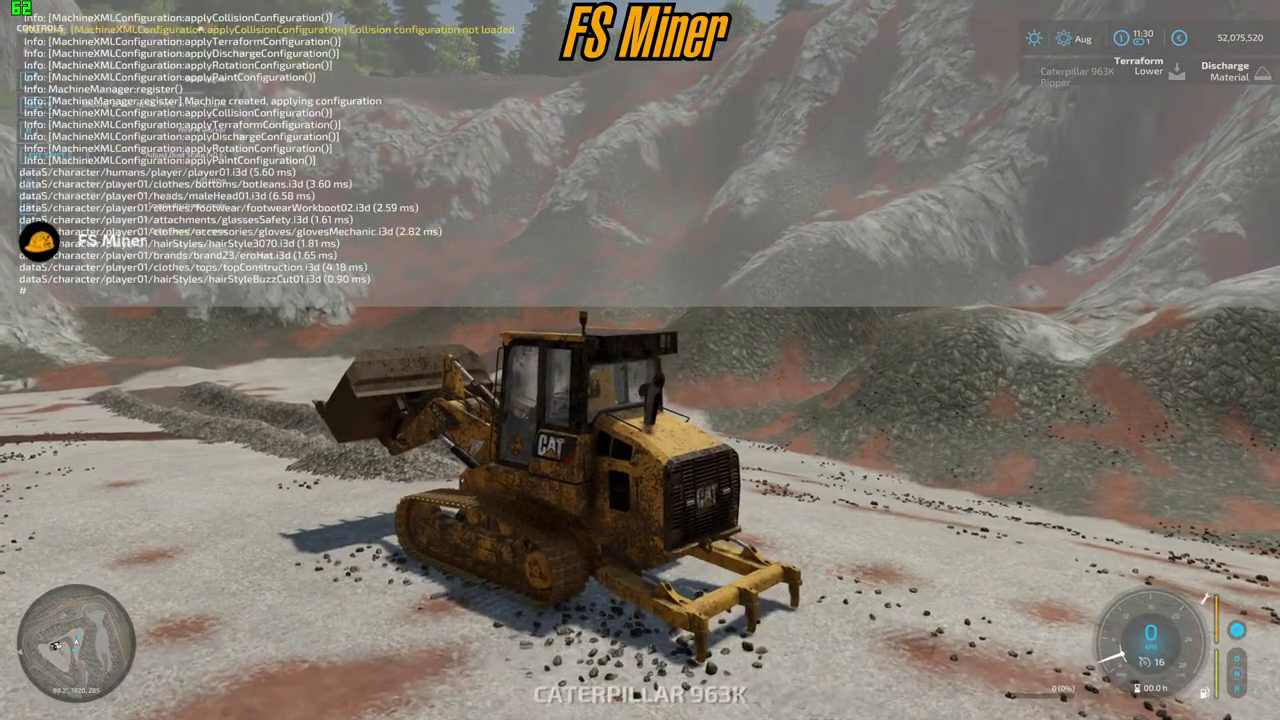
pyautogui.press('`')
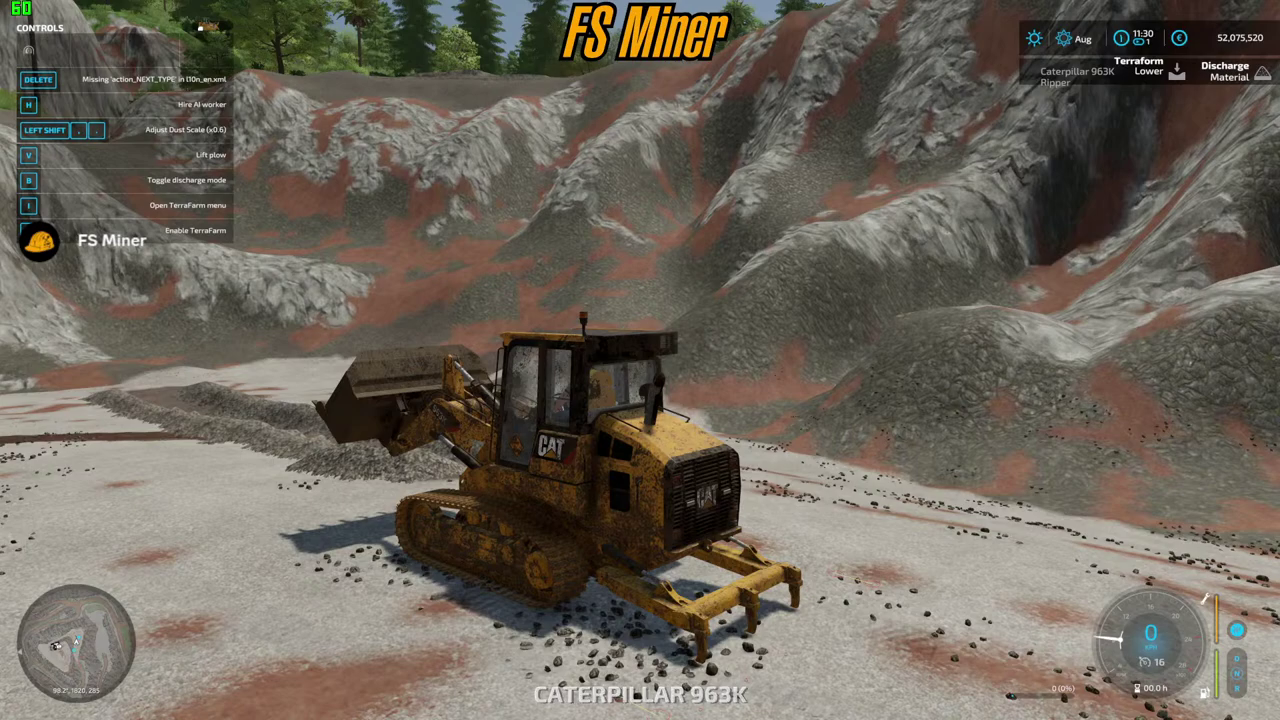
# - Raise the 963K's ripper and drive the machine around the quarry floor to test the engine response
pyautogui.press('v')
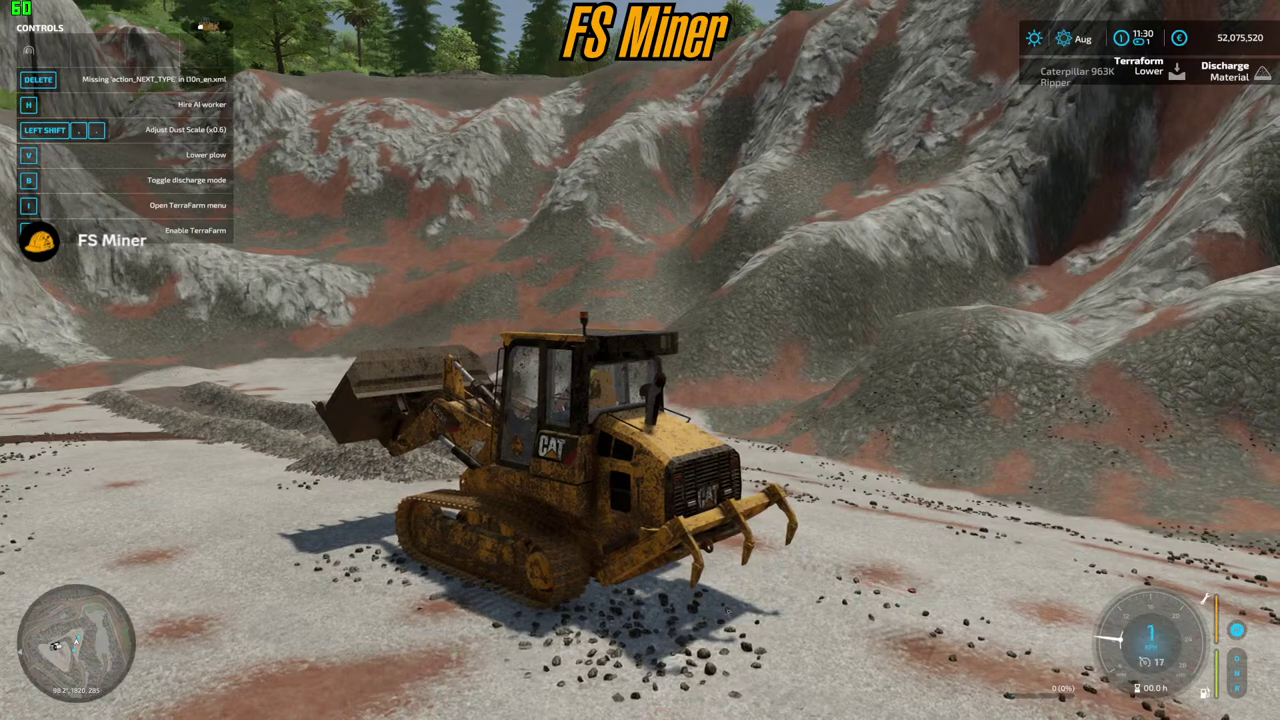
pyautogui.press('w')
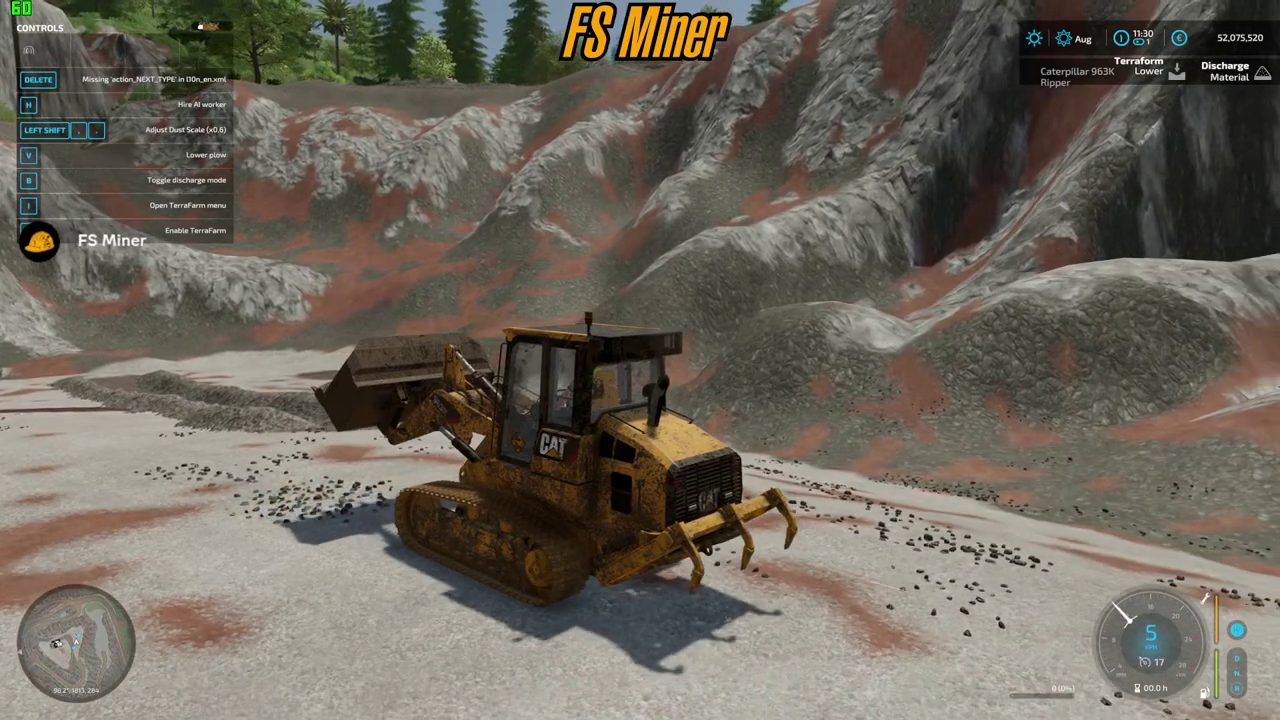
pyautogui.press('a')
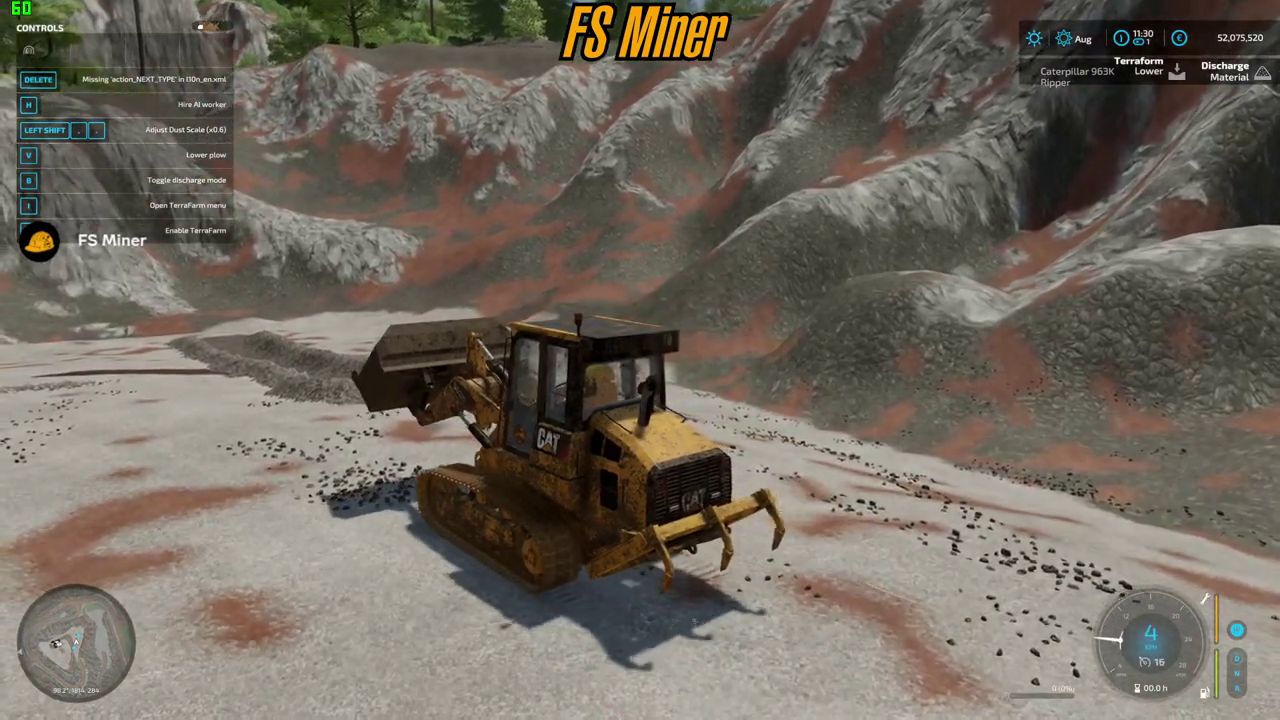
pyautogui.press('w')
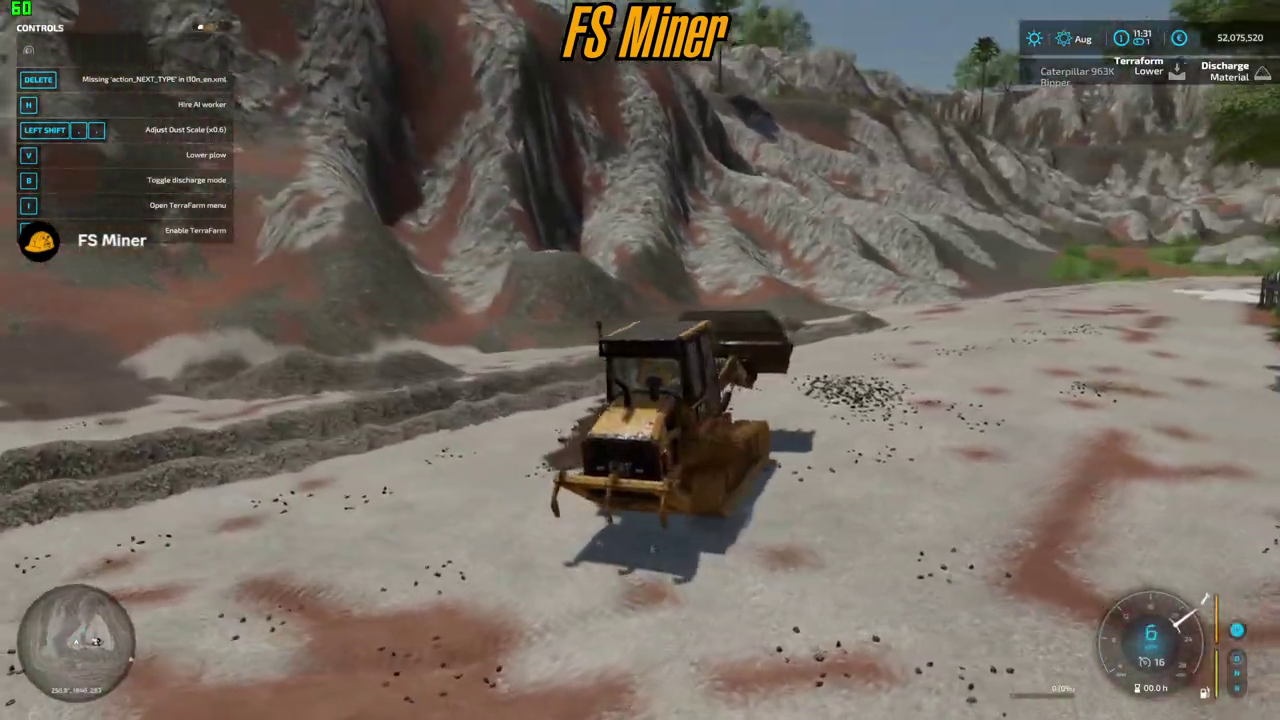
# - Return to 963K.xml in Notepad++ and set the torque for normRpm 0.45 to 0.5
pyautogui.press('super')
pyautogui.click(610, 418)
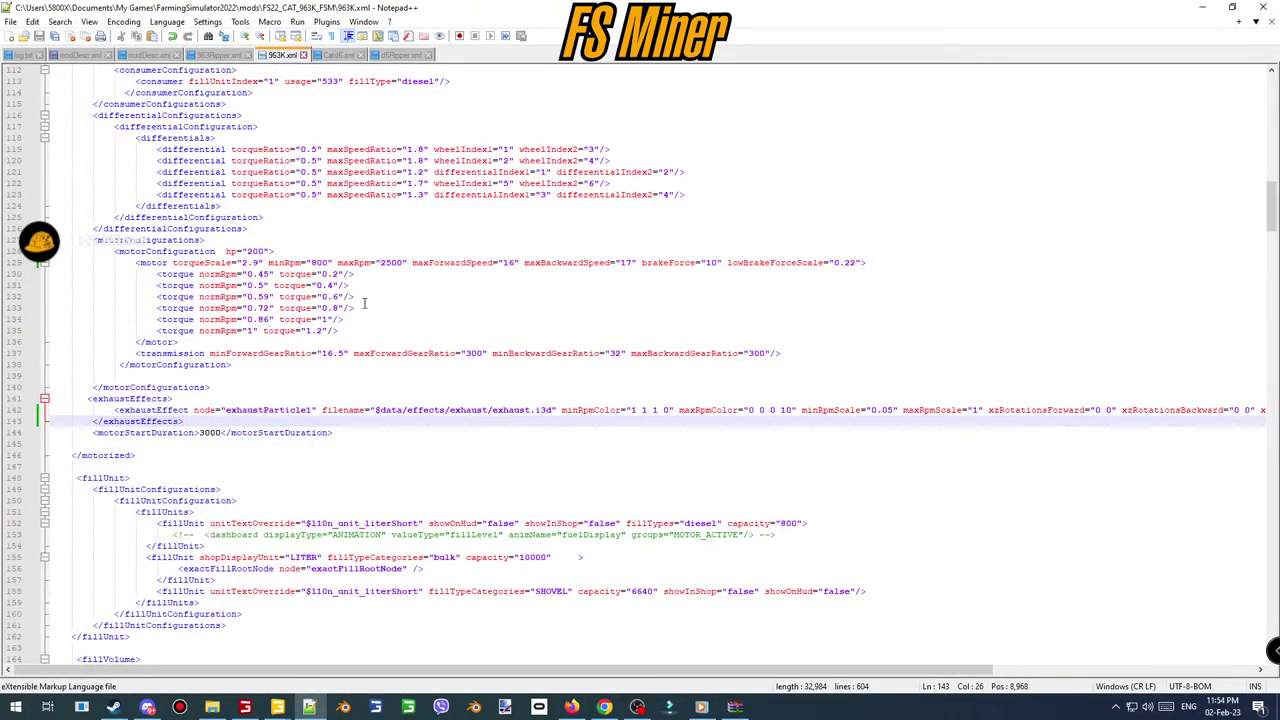
pyautogui.scroll(1, 314, 320)
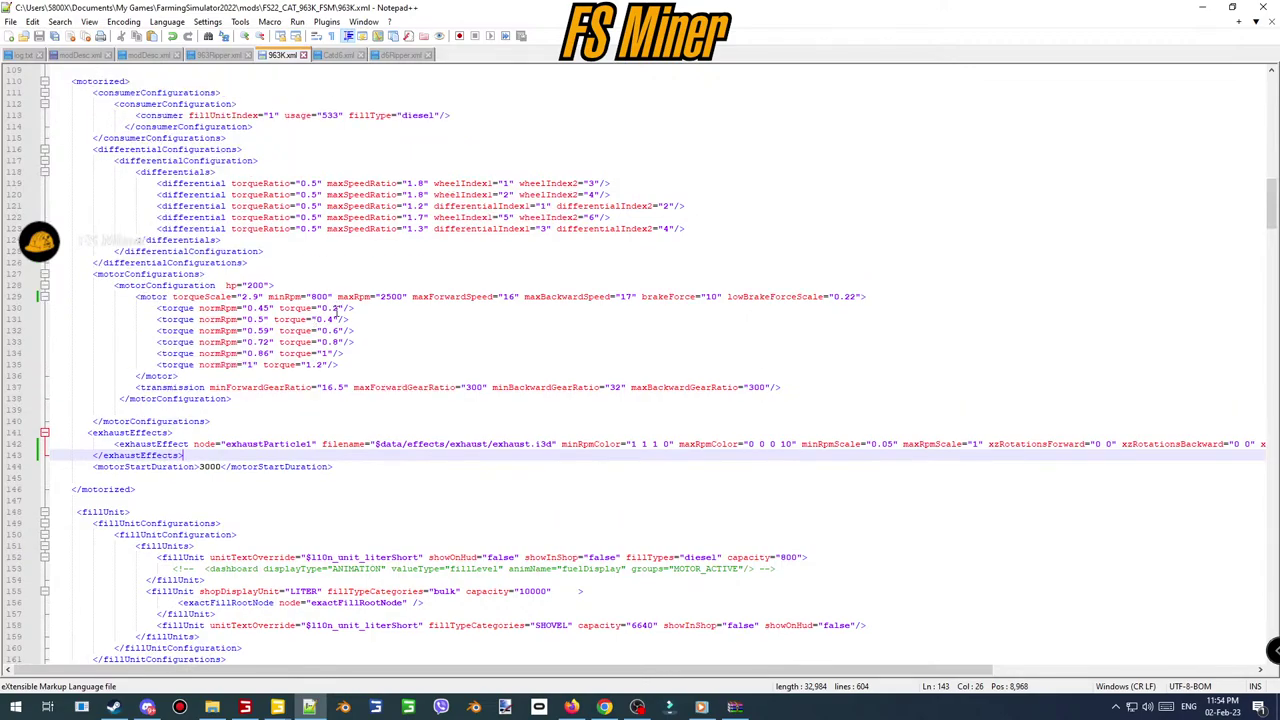
pyautogui.doubleClick(338, 308)
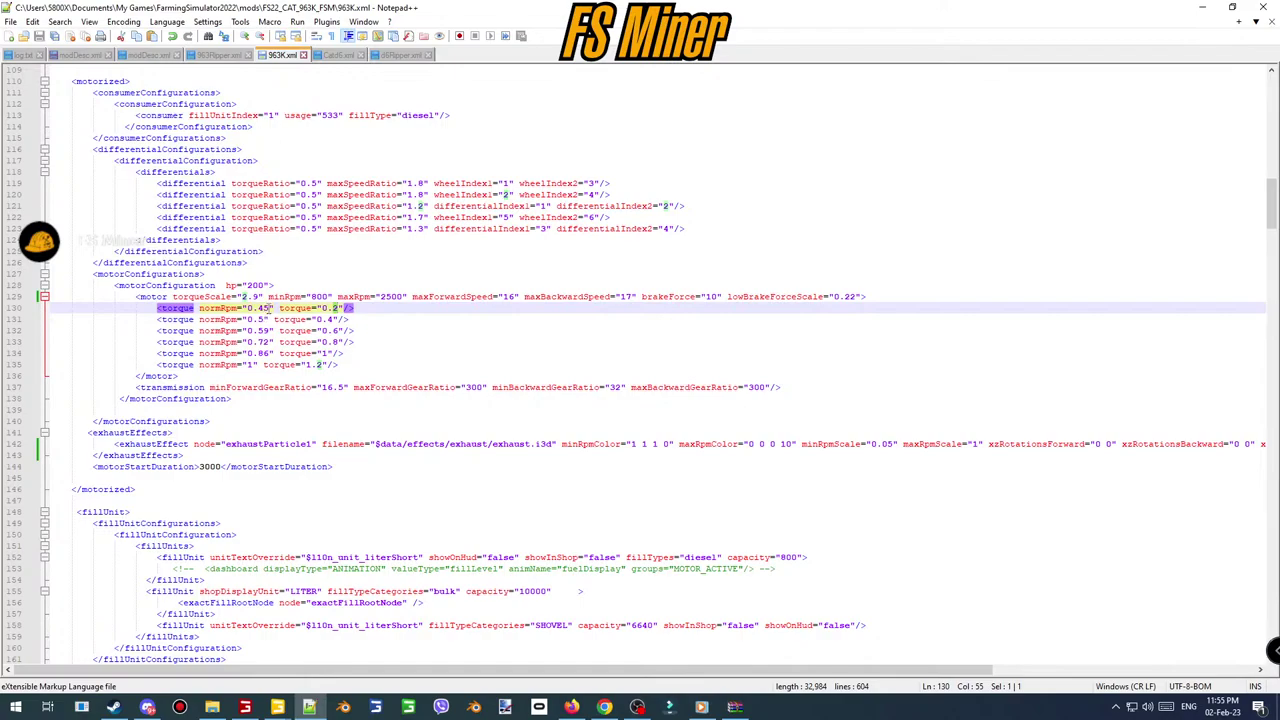
pyautogui.doubleClick(263, 308)
pyautogui.click(334, 308)
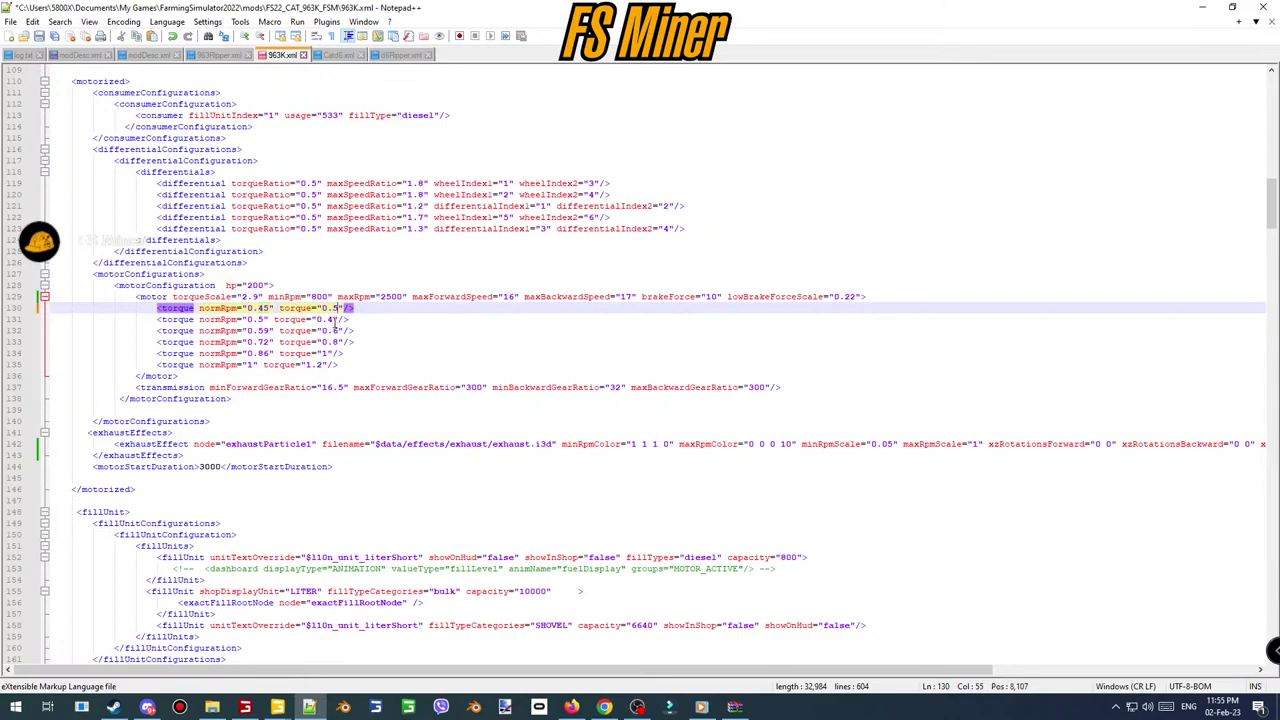
# - Set the torque for normRpm 0.5, 0.59 and 0.72 to 0.7, 0.8 and 0.9 respectively, and save the file
pyautogui.click(329, 320)
pyautogui.write('7')
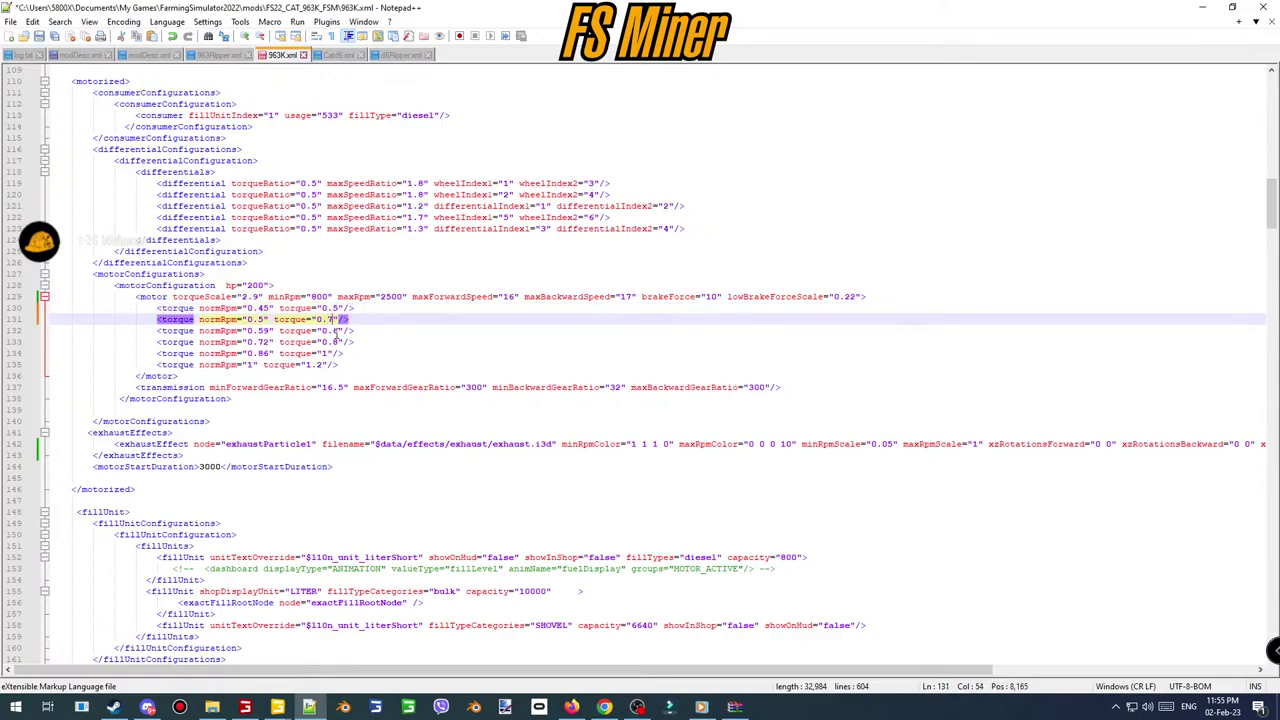
pyautogui.click(334, 331)
pyautogui.write('8')
pyautogui.click(335, 342)
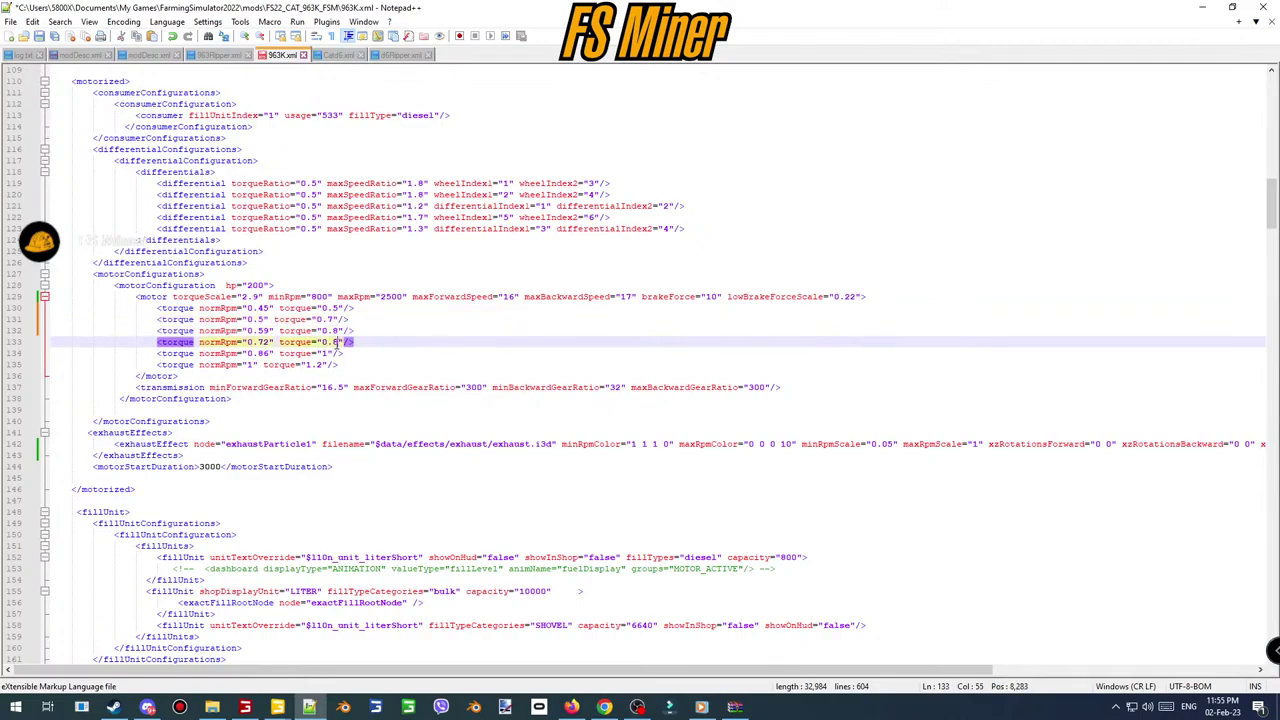
pyautogui.write('9')
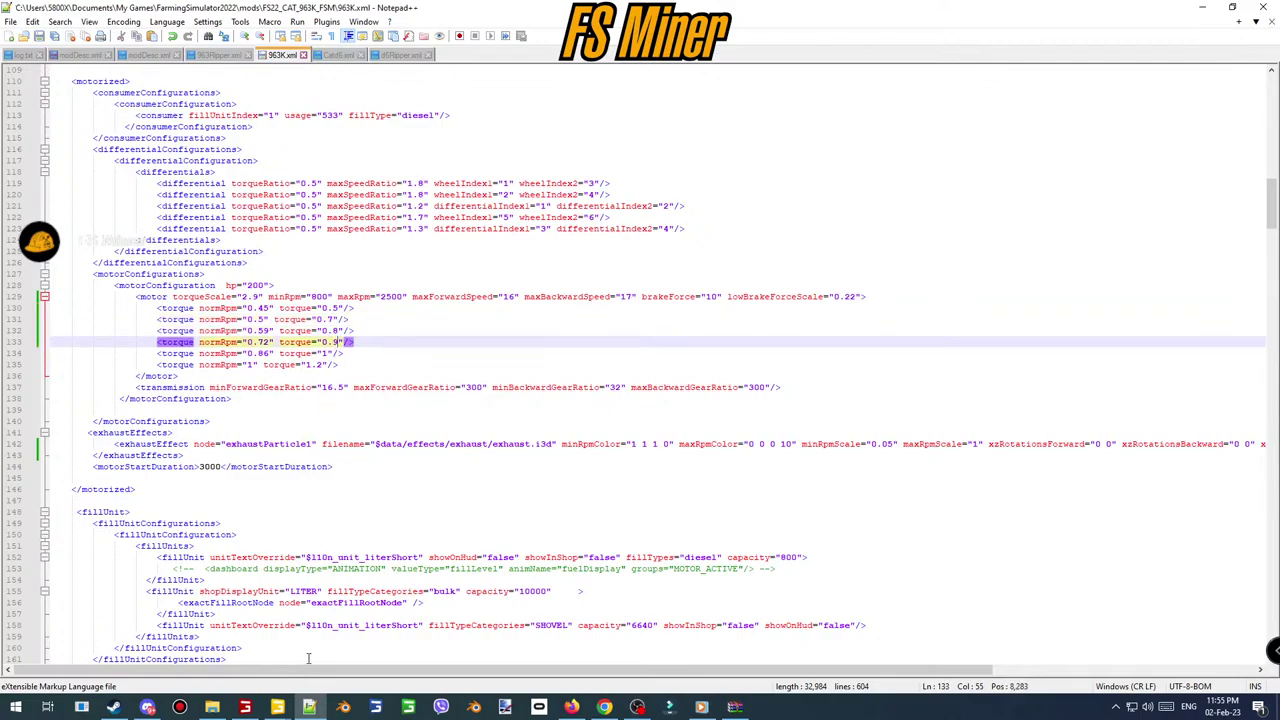
# - Return to Farming Simulator 22, reload the vehicle with gsVehicleReload and test-drive the 963K forward with the new torque values
pyautogui.click(245, 707)
pyautogui.press('Up')
pyautogui.press('Return')
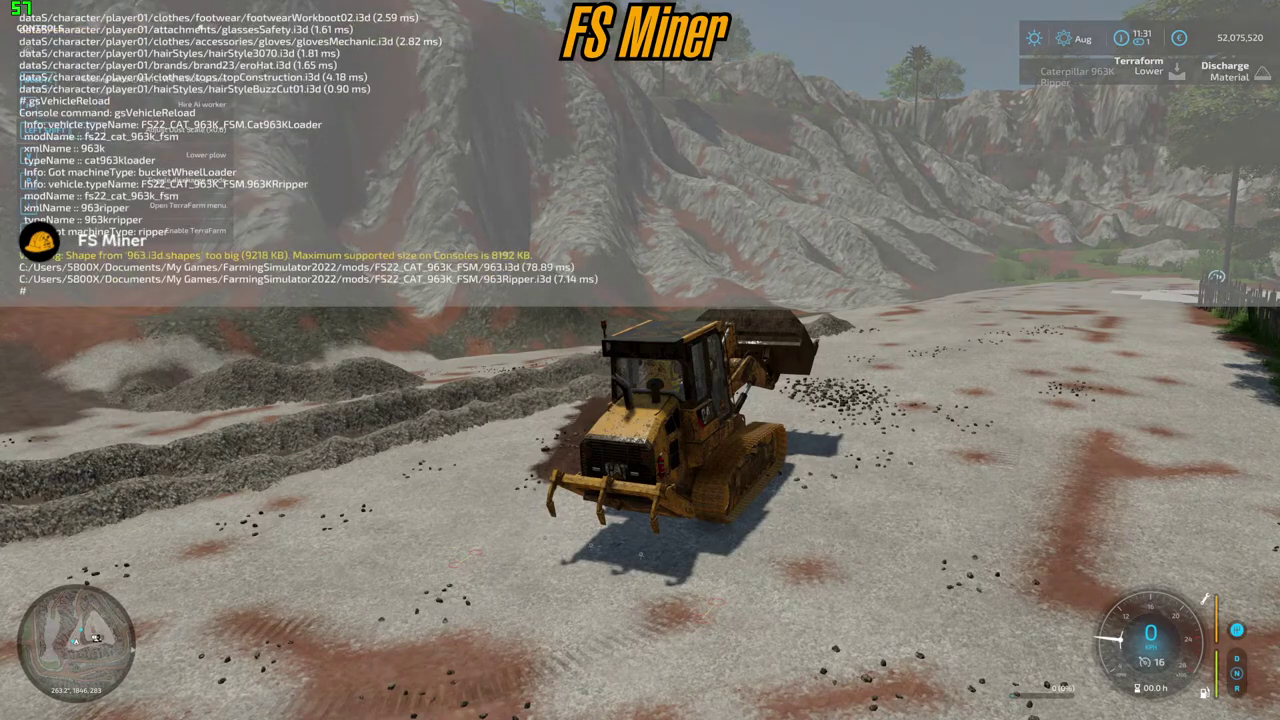
pyautogui.press('`')
pyautogui.press('`')
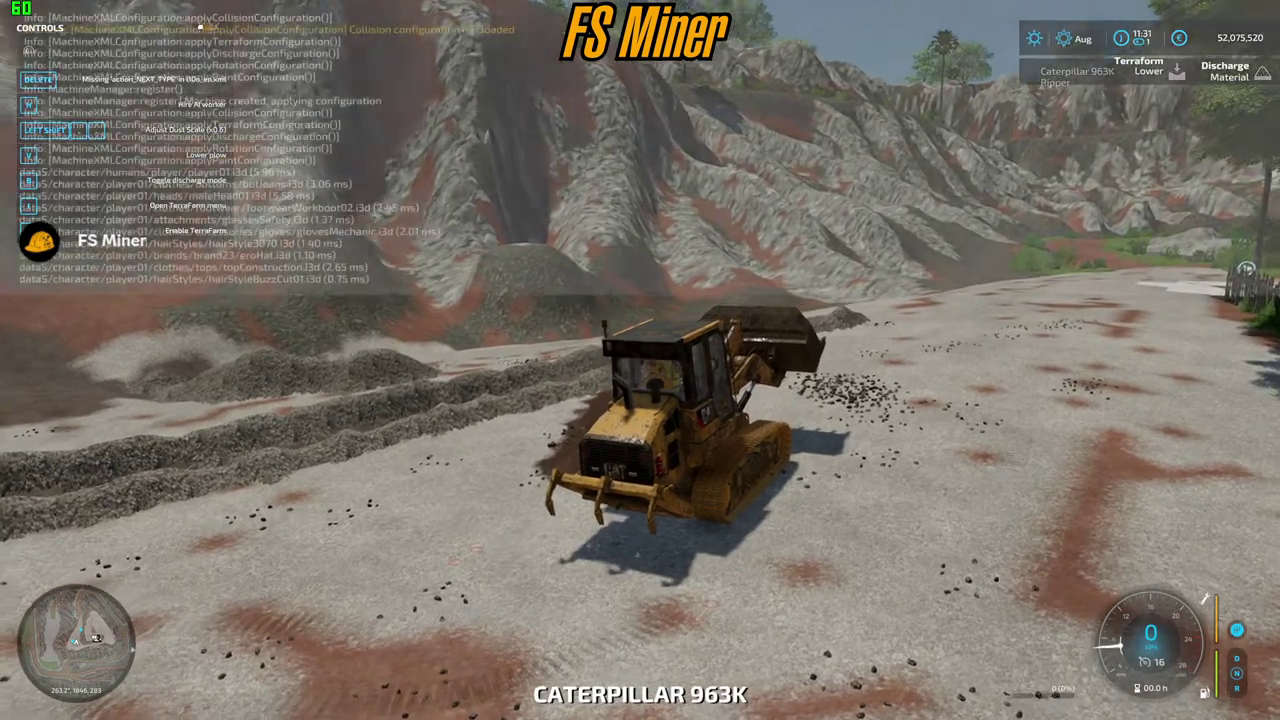
pyautogui.press('Up')
pyautogui.press('Return')
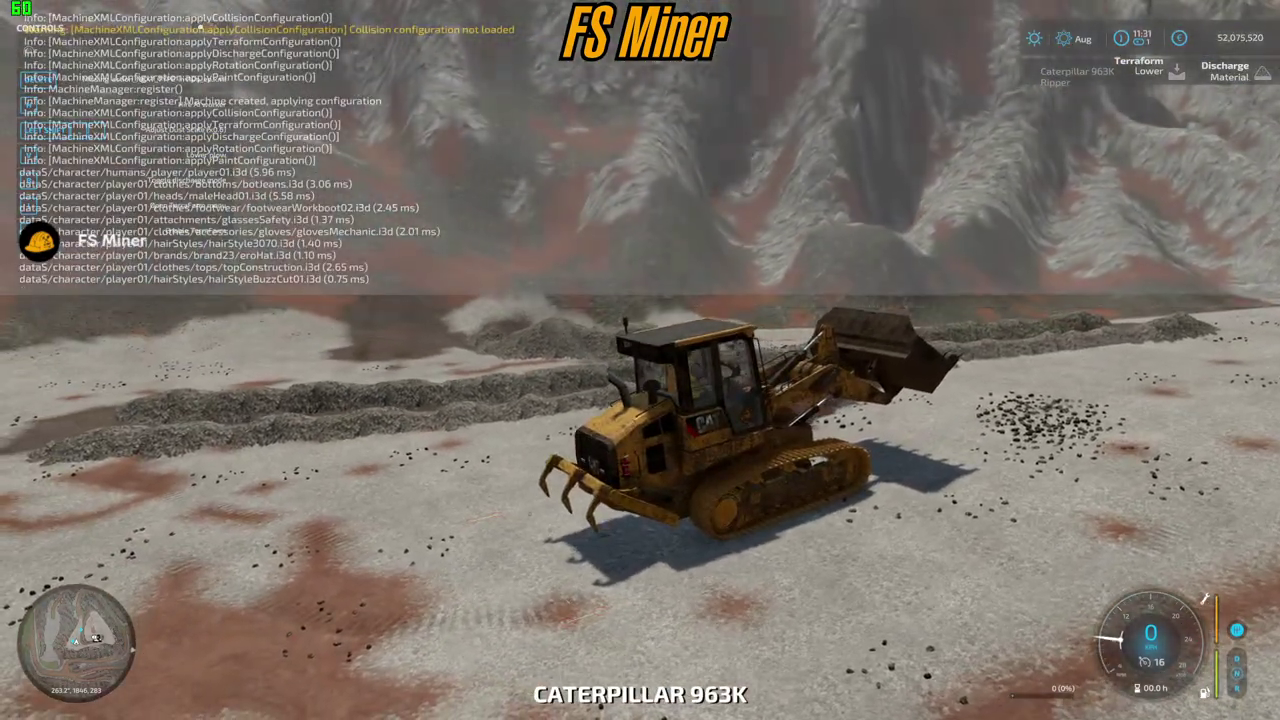
pyautogui.press('`')
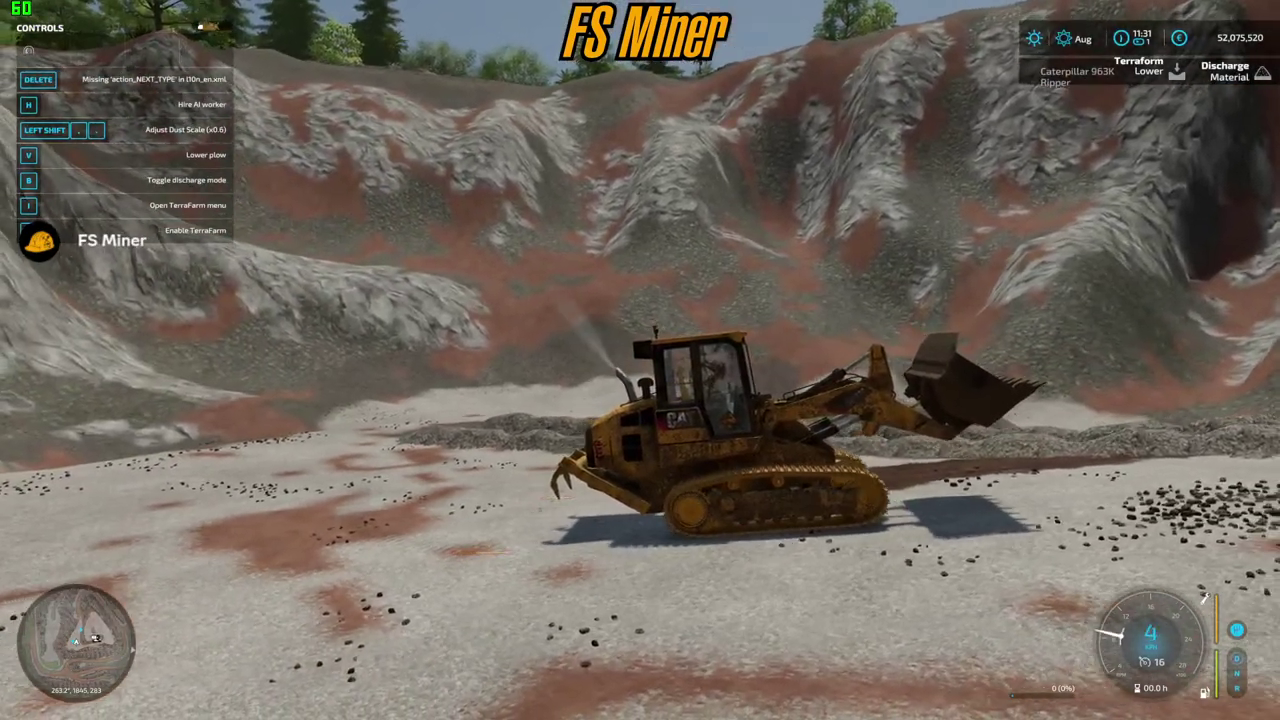
pyautogui.press('w')
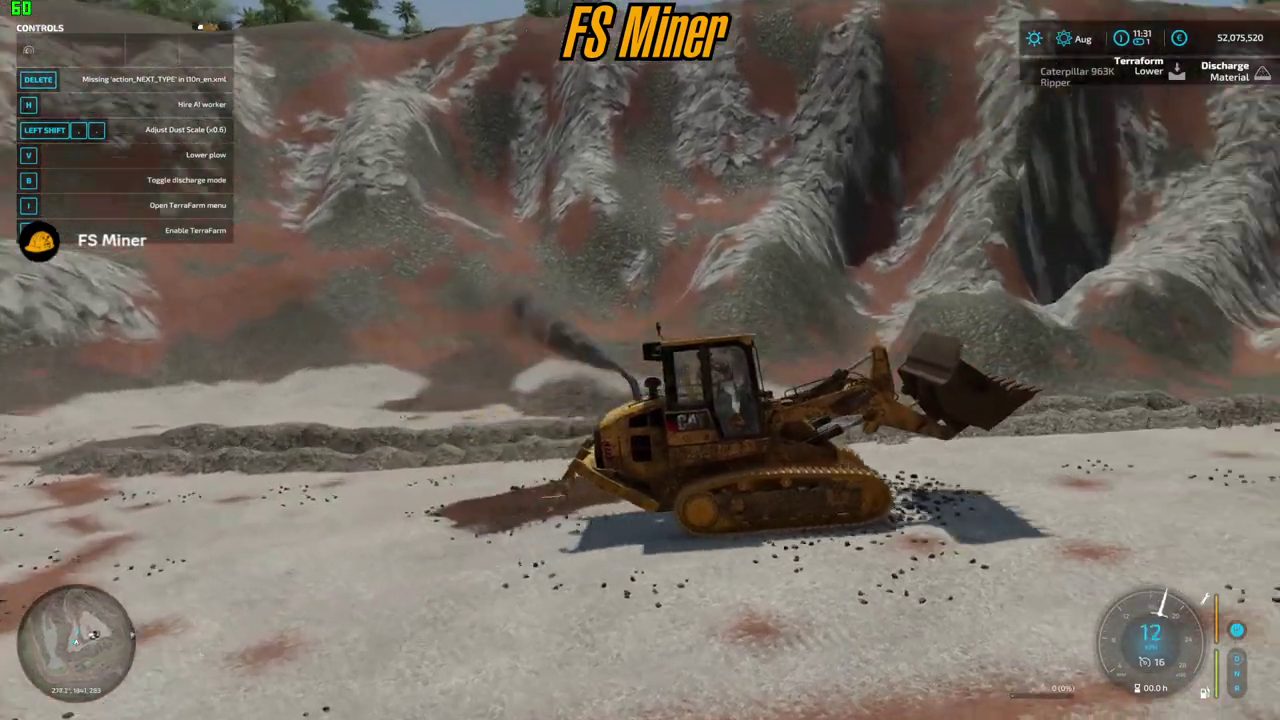
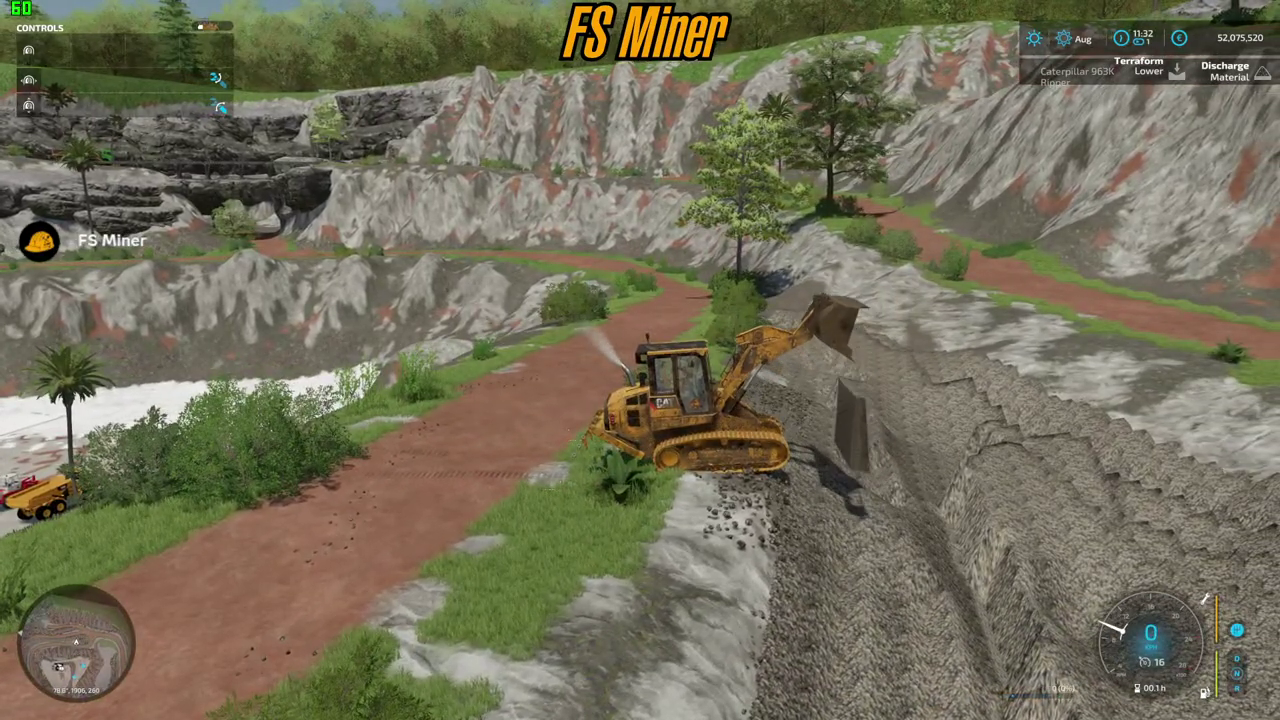
# - Reverse the 963K from the slope edge onto the dirt road and drive forward with TerraFarm enabled in Flatten mode
pyautogui.press('s')
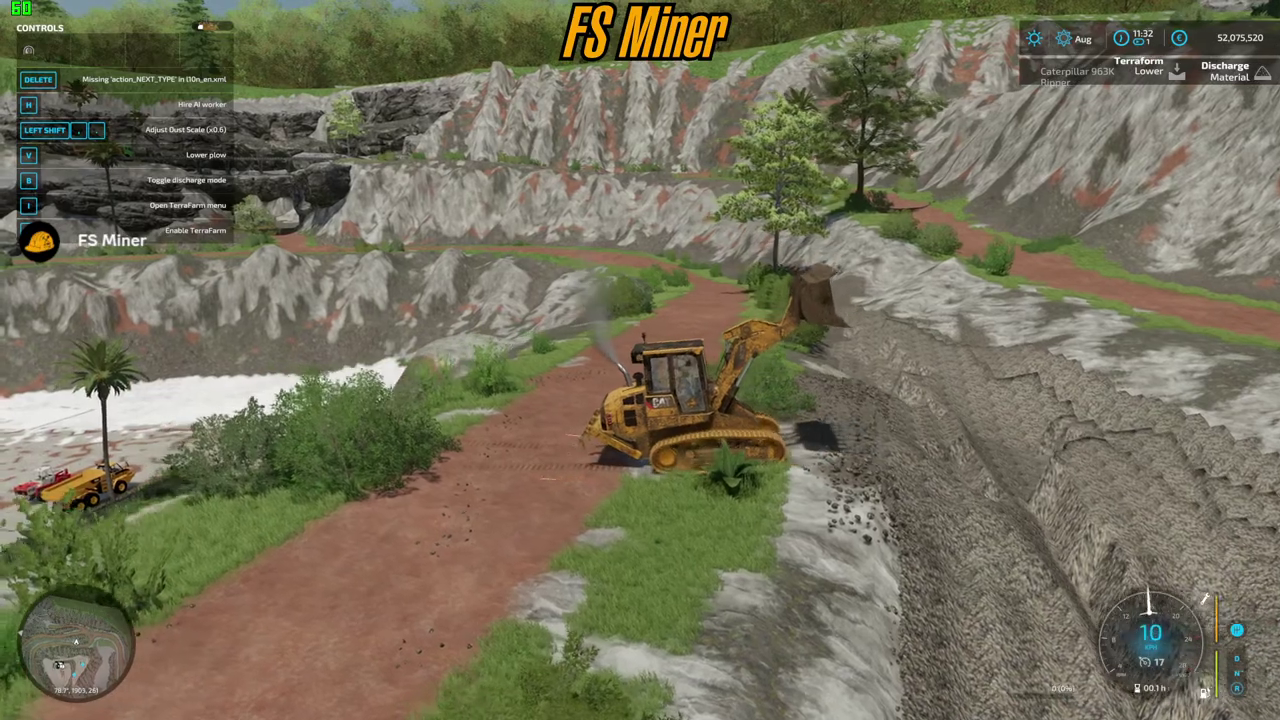
pyautogui.press('w')
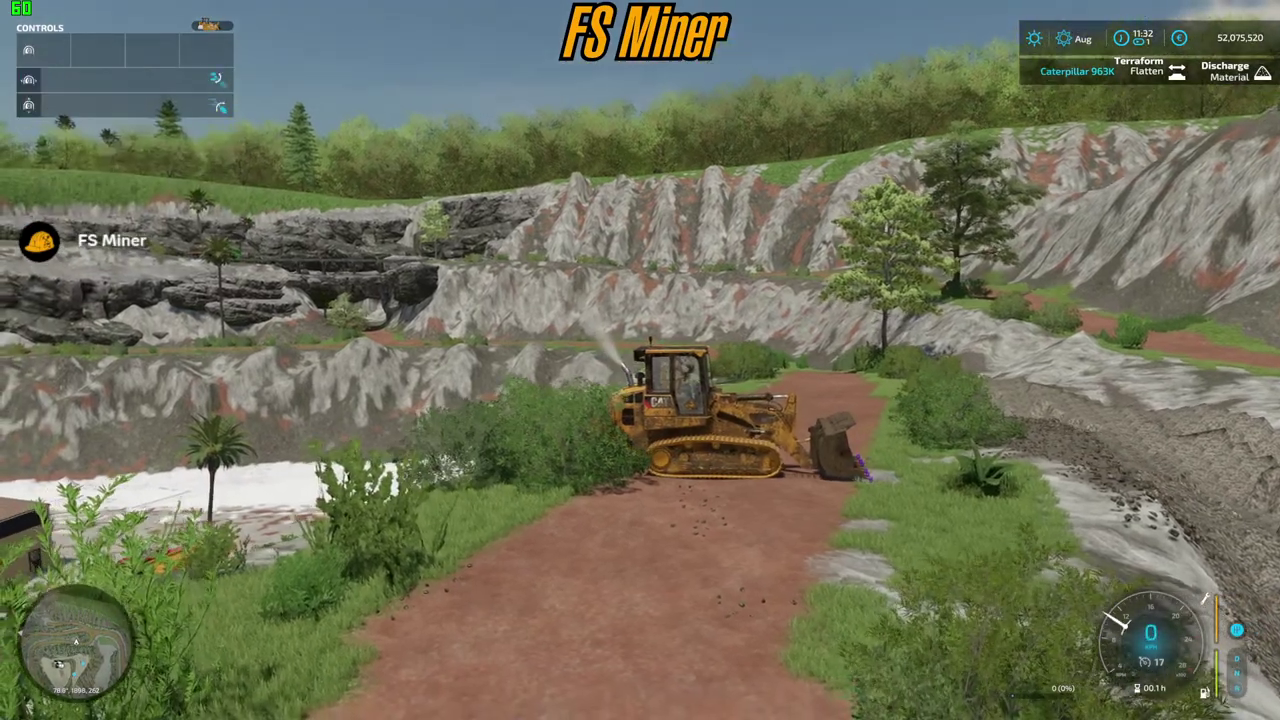
pyautogui.press('w')
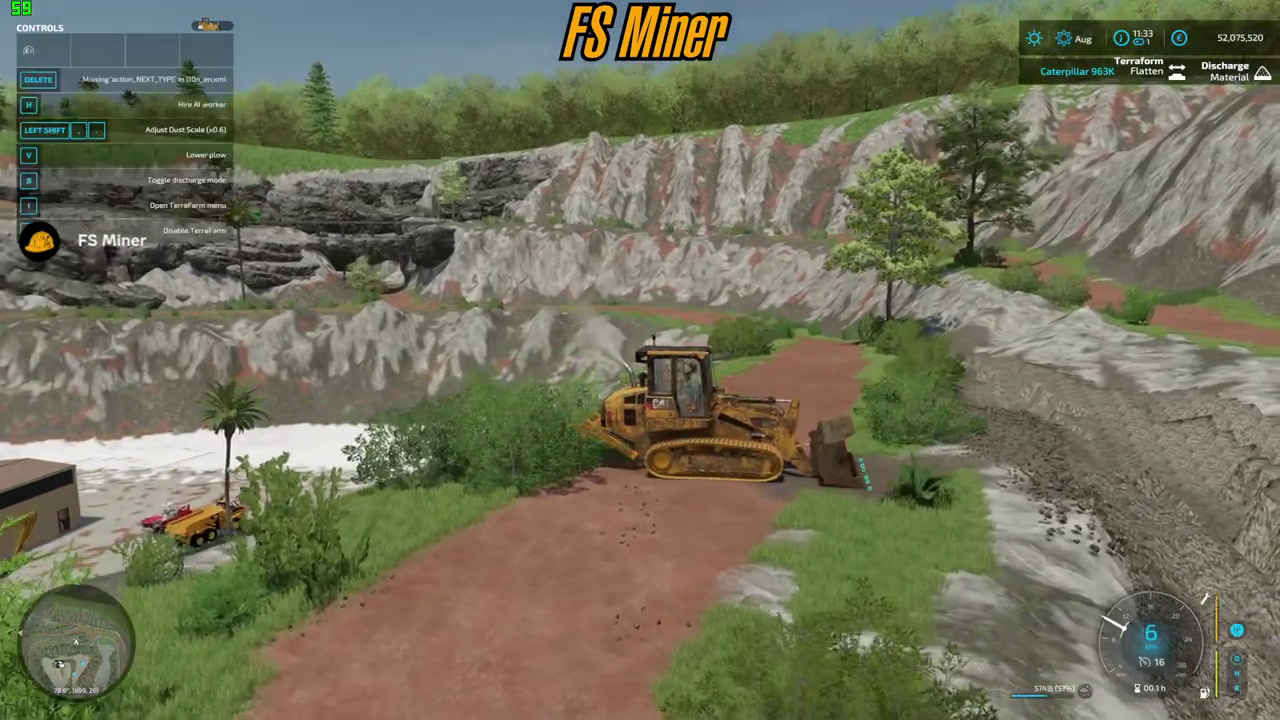
# - Drive the 963K off the dirt road to the slope edge, flattening and pushing collected material over the edge with the bucket
pyautogui.press('w')
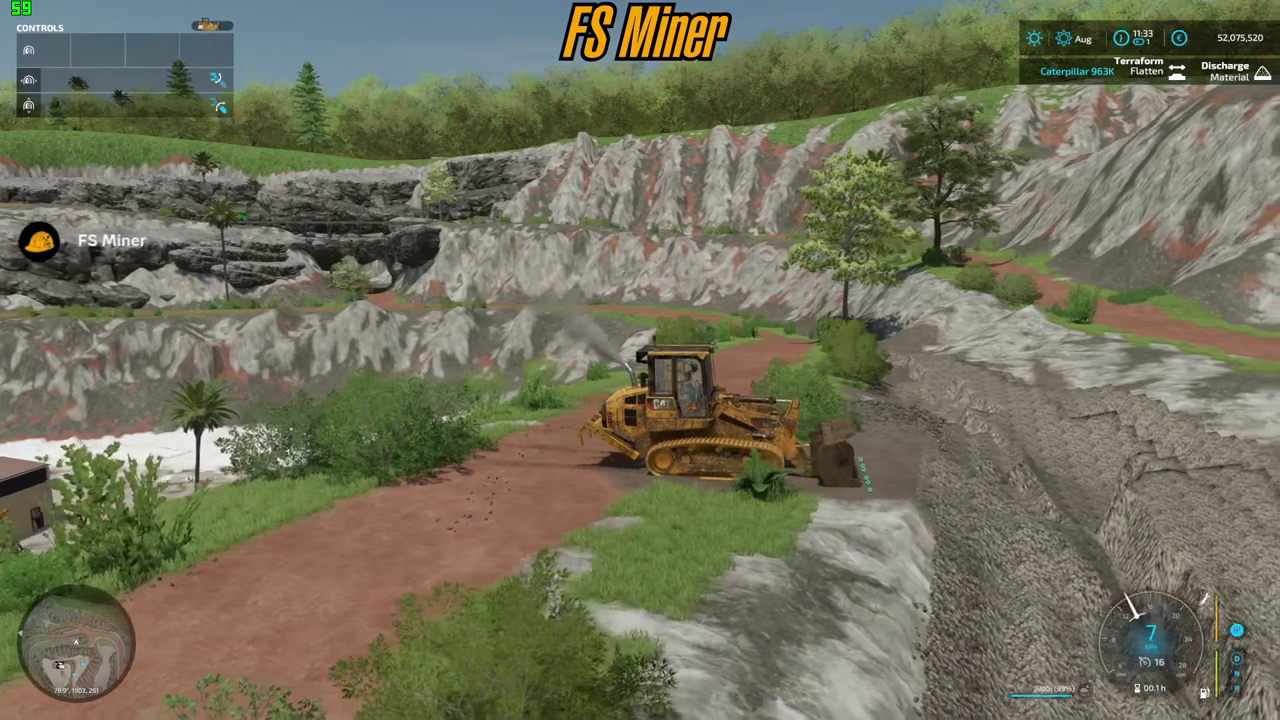
pyautogui.press('w')
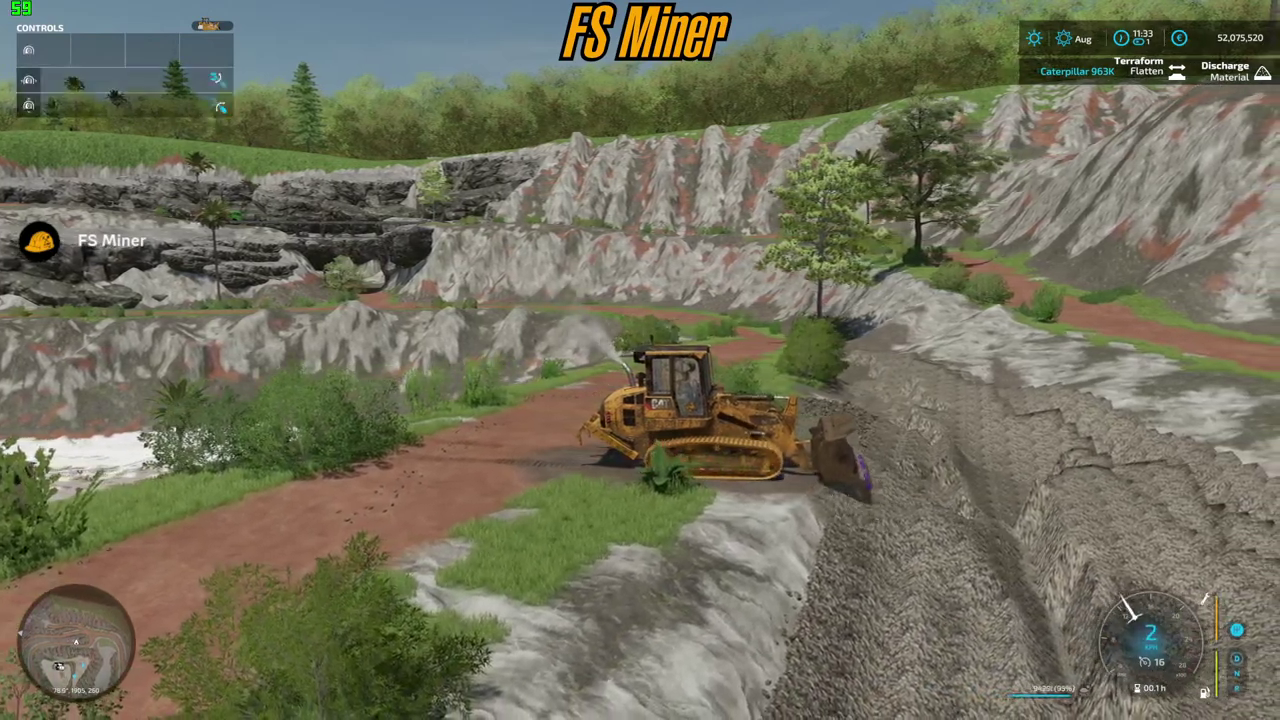
pyautogui.press('w')
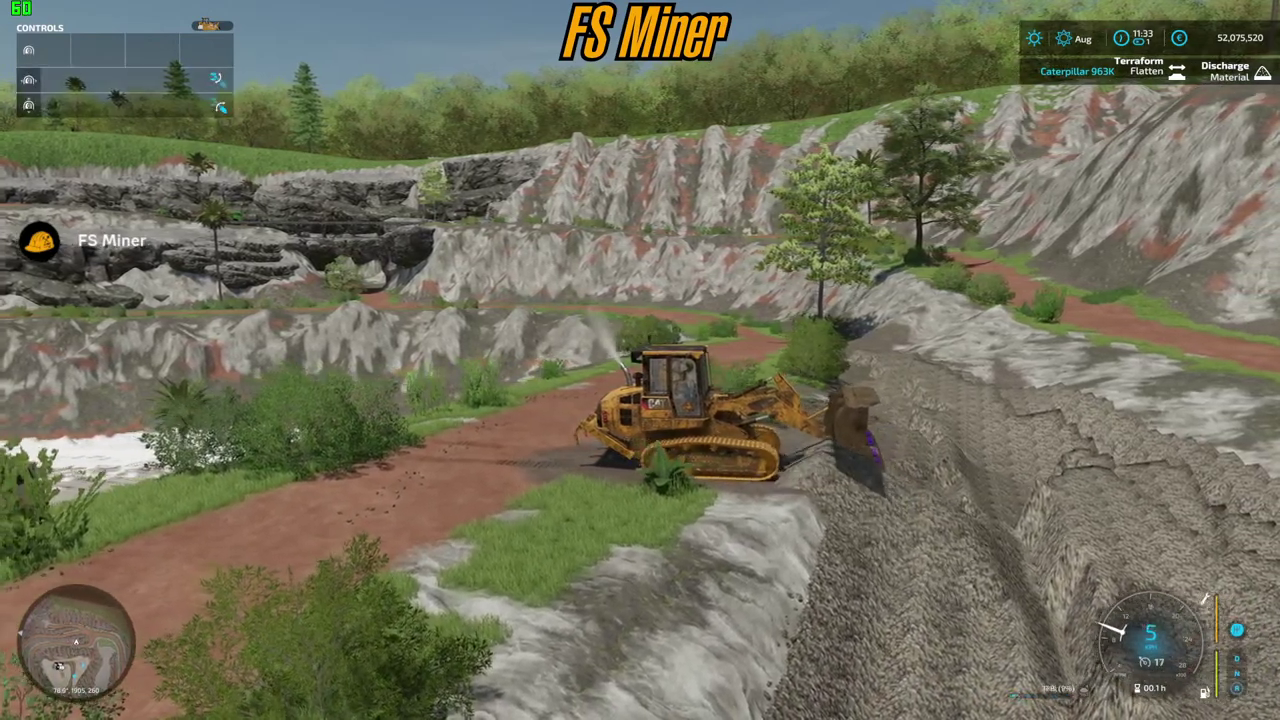
pyautogui.press('w')
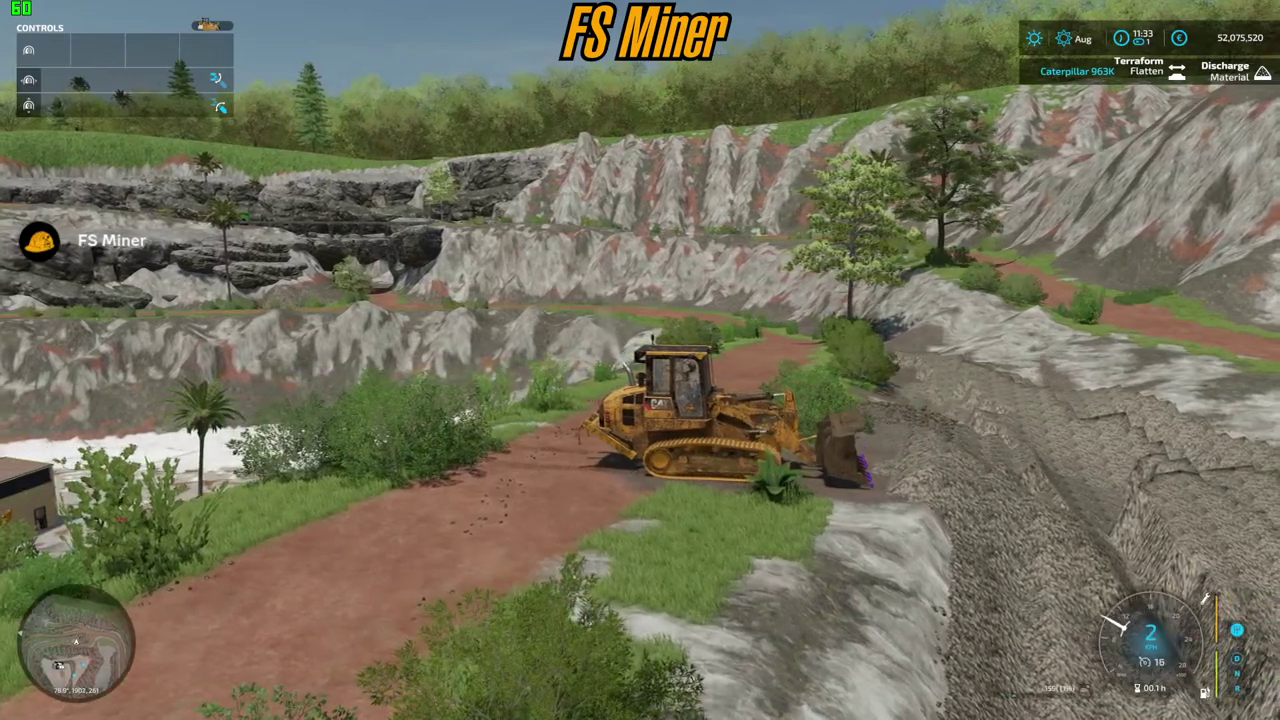
pyautogui.press('w')
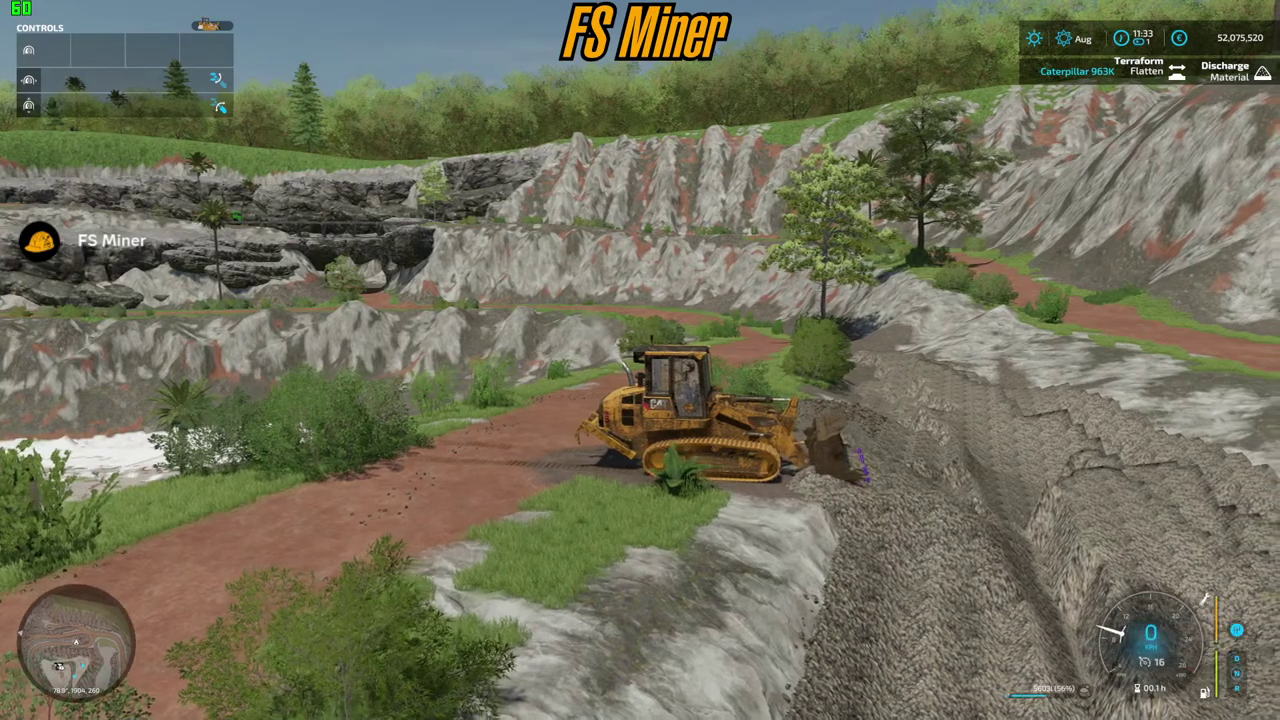
pyautogui.press('s')
# - Check the quarry area on the in-game map and return to the loader
pyautogui.press('Escape')
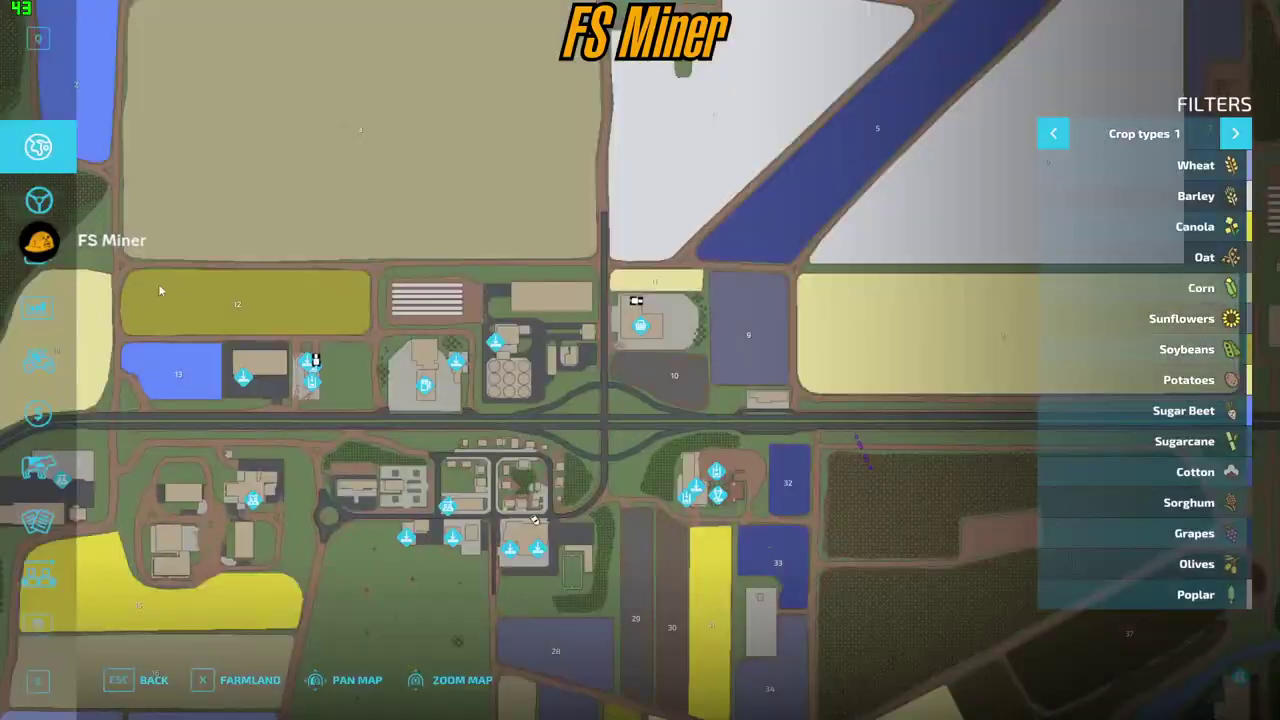
pyautogui.moveTo(940, 95); pyautogui.dragTo(603, 387)
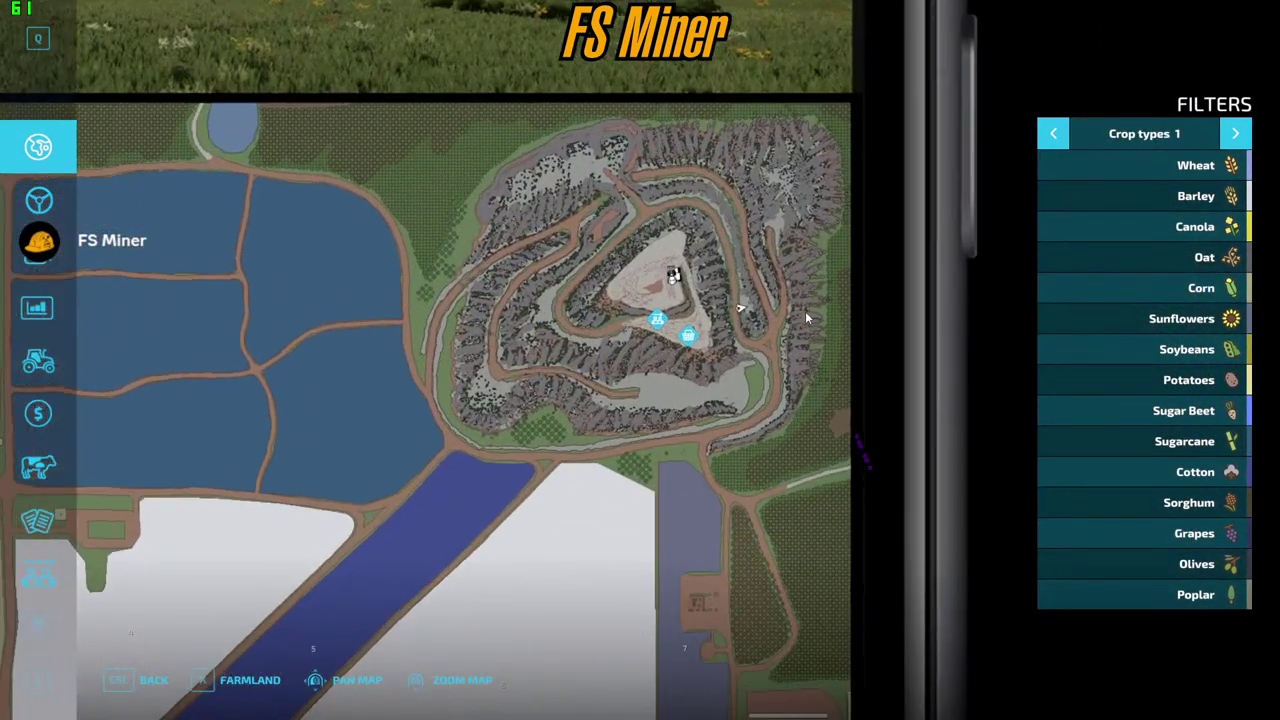
pyautogui.press('x')
pyautogui.press('Escape')
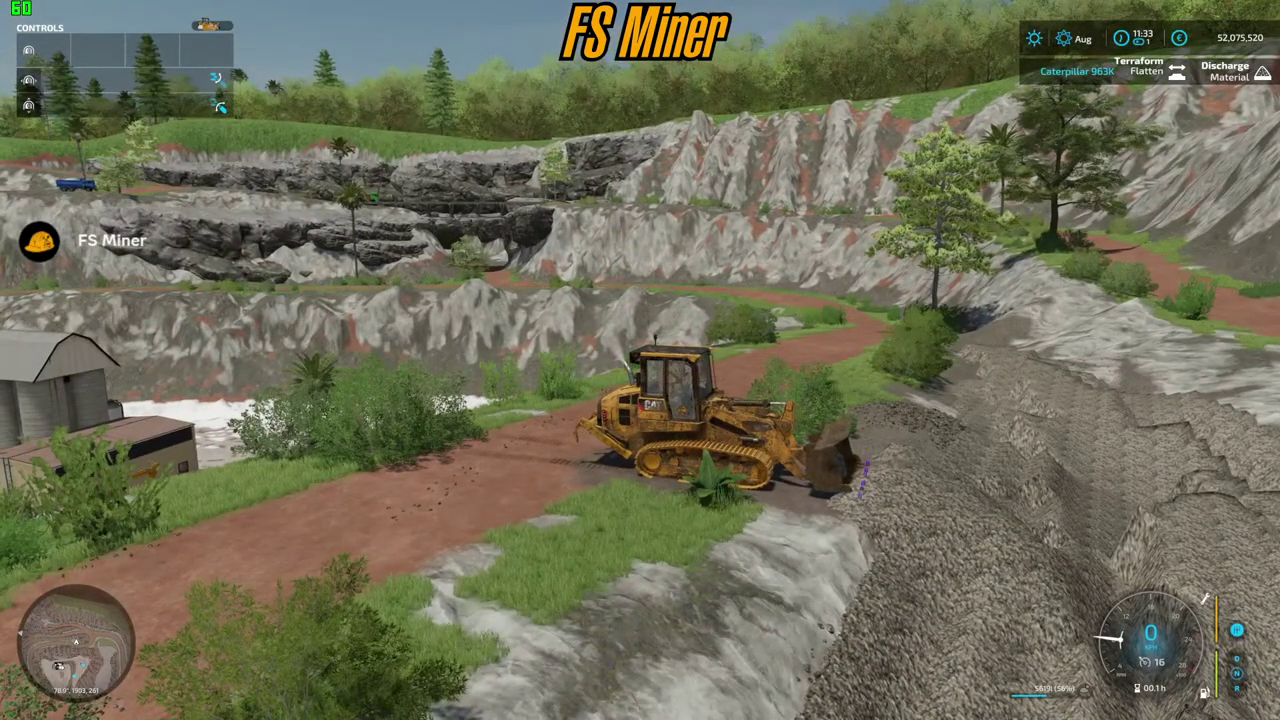
# - Make further flattening passes with the 963K, dumping the bucket loads over the slope edge and backing up between them
pyautogui.press('w')
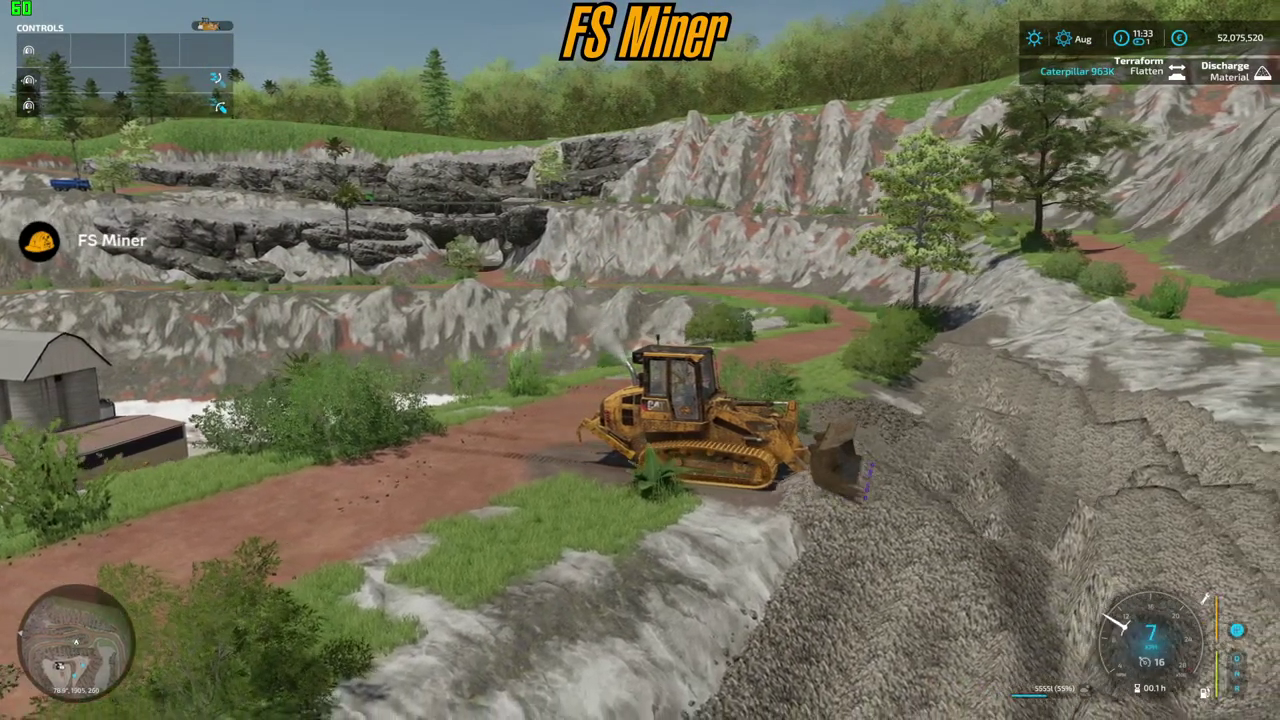
pyautogui.press('w')
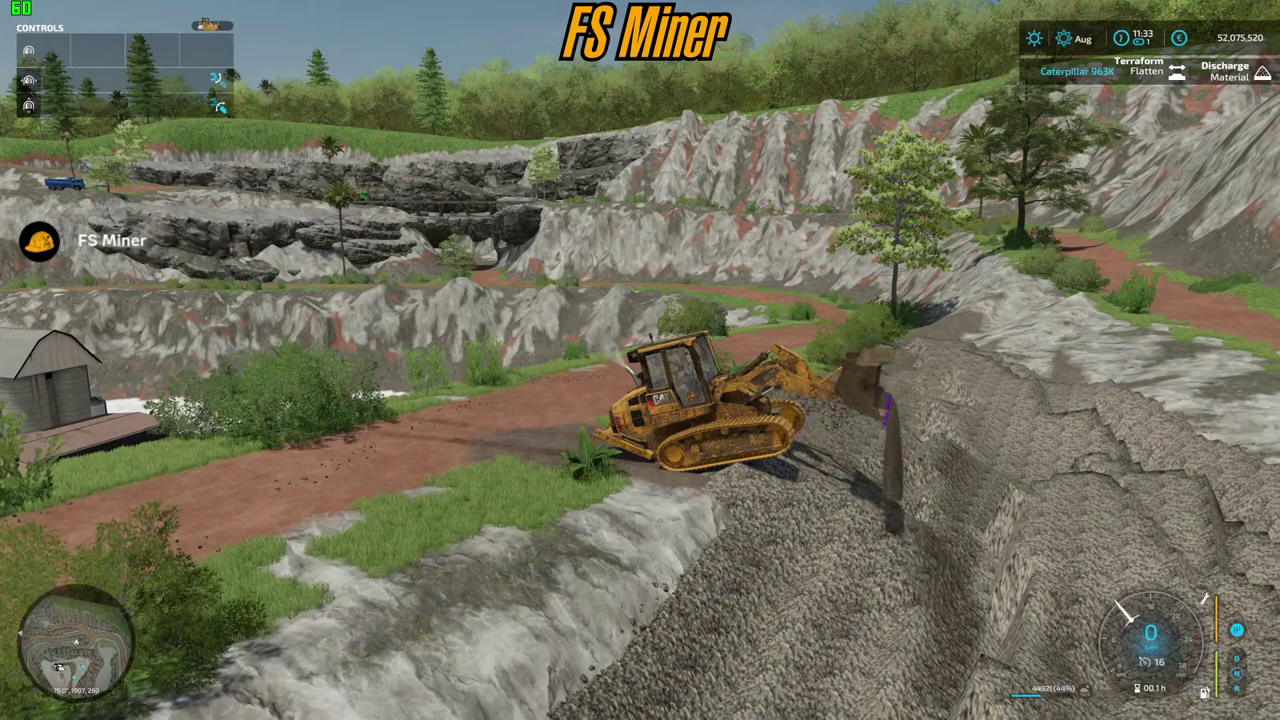
pyautogui.press('s')
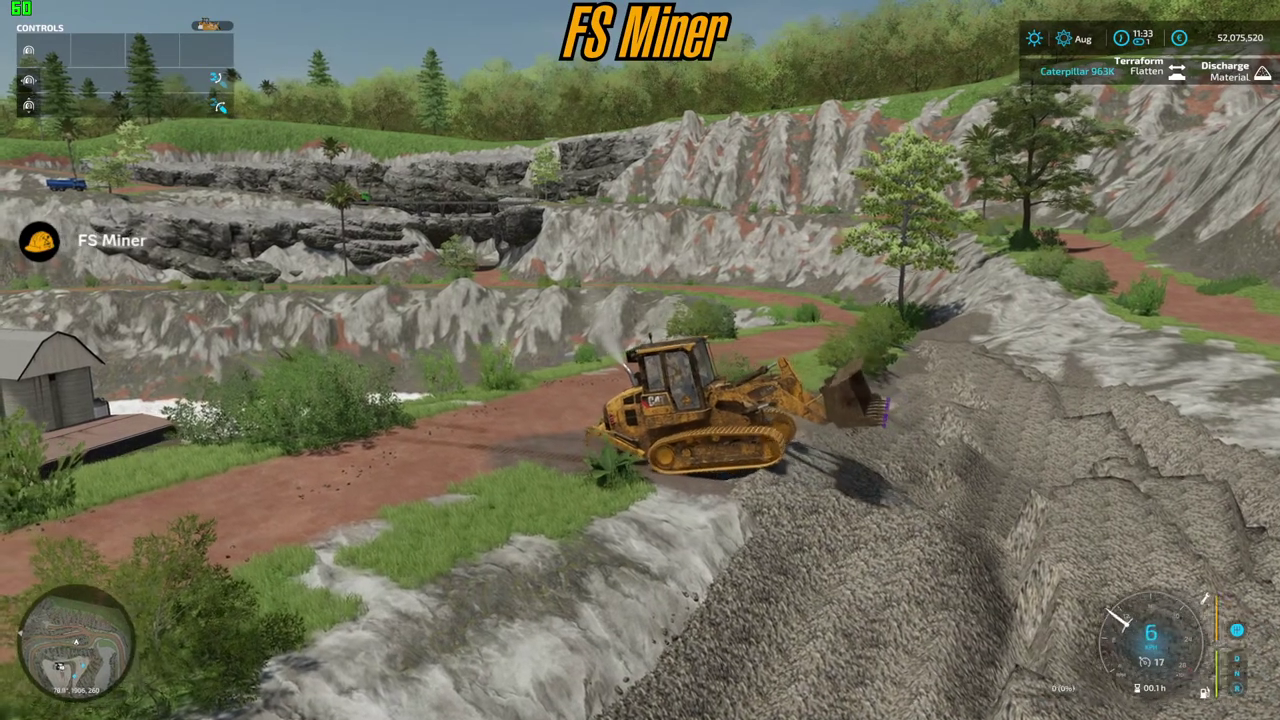
pyautogui.press('w')
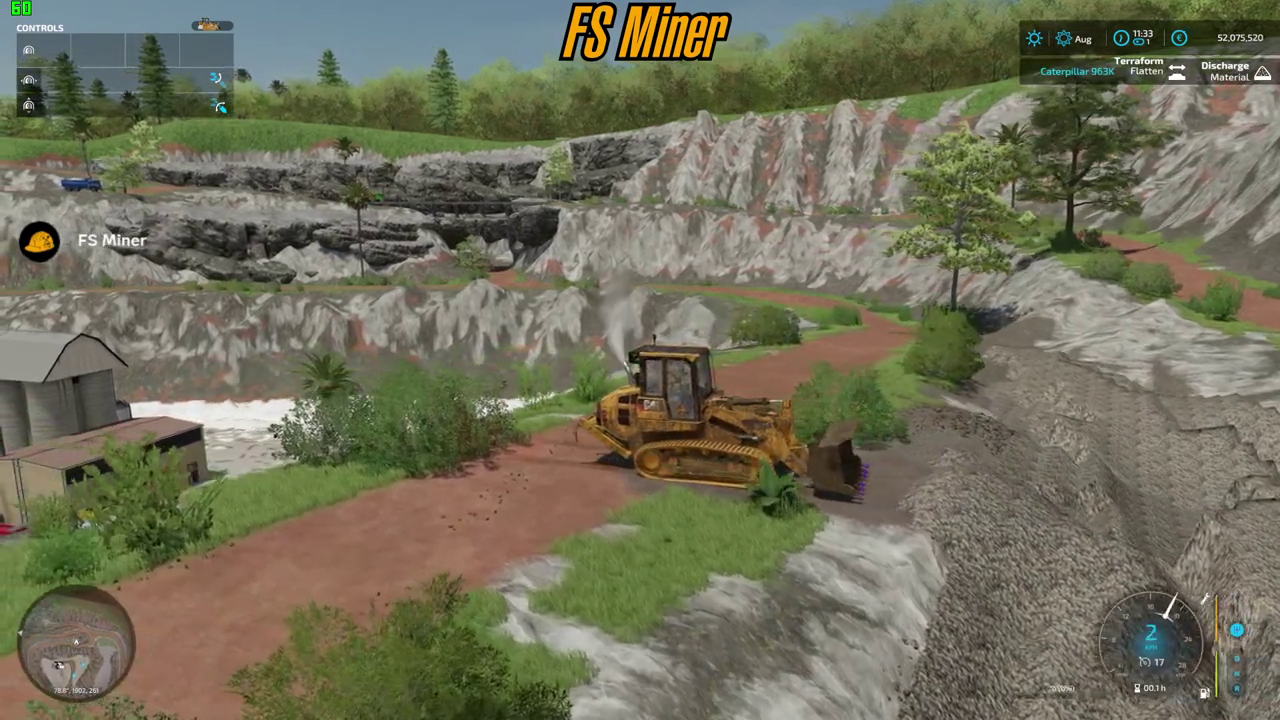
pyautogui.press('w')
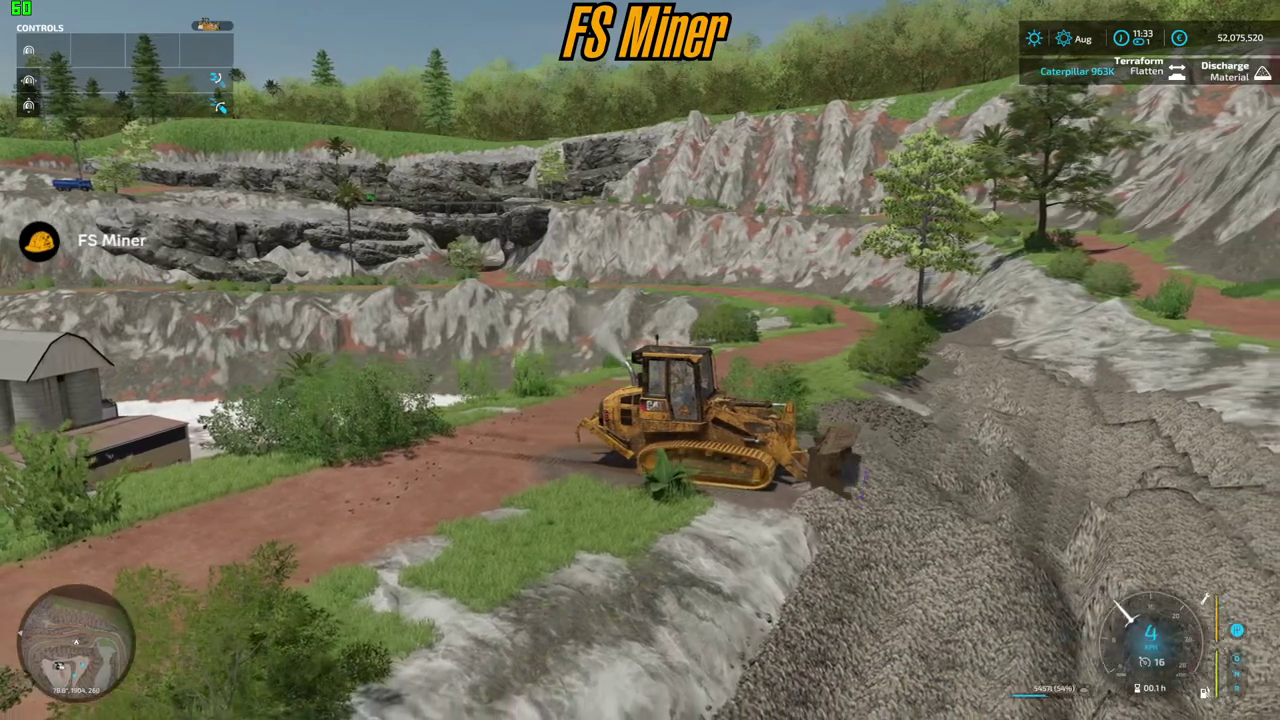
pyautogui.press('v')
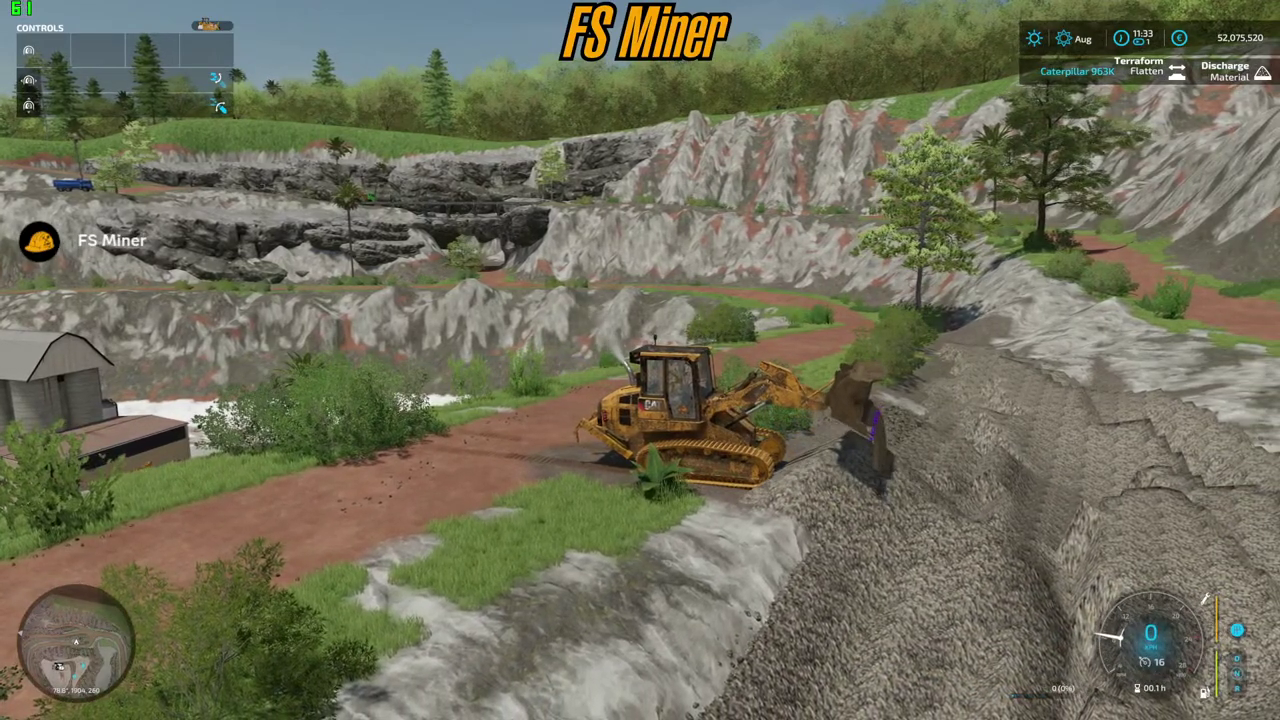
pyautogui.press('s')
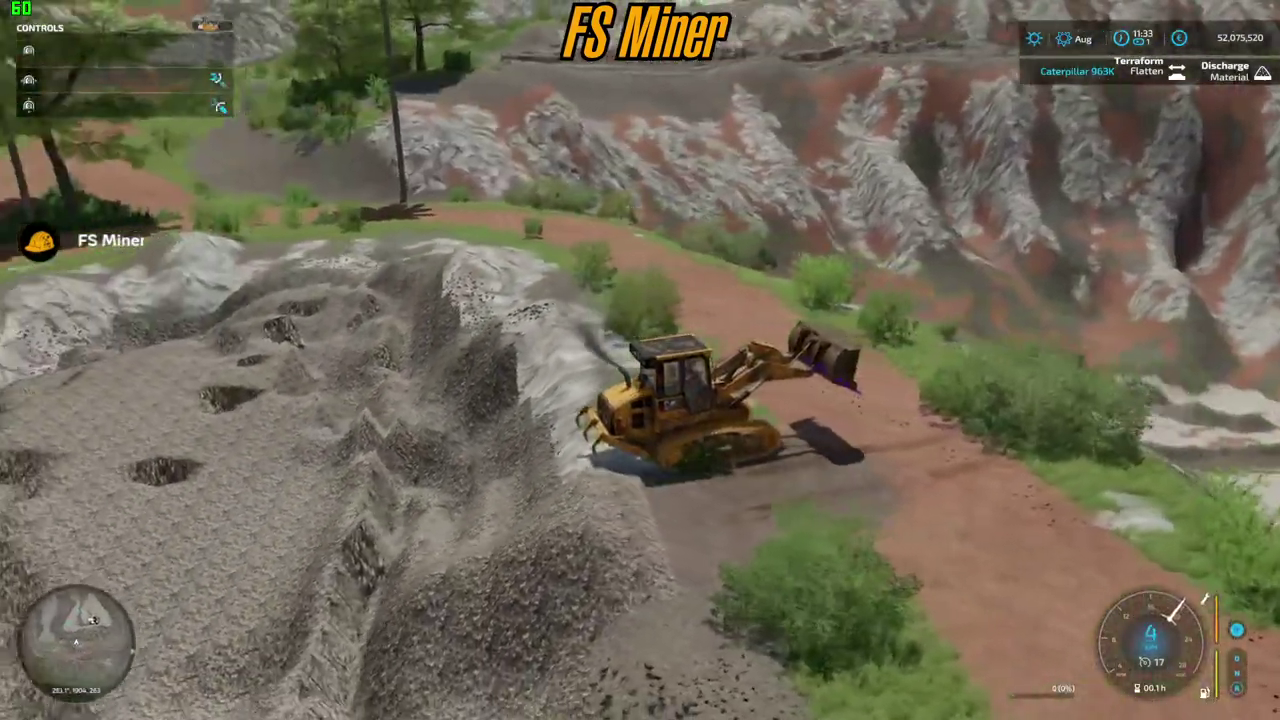
# - Turn the 963K back onto the dirt road, drive along it and examine the rear ripper up close
pyautogui.press('w')
pyautogui.press('a')
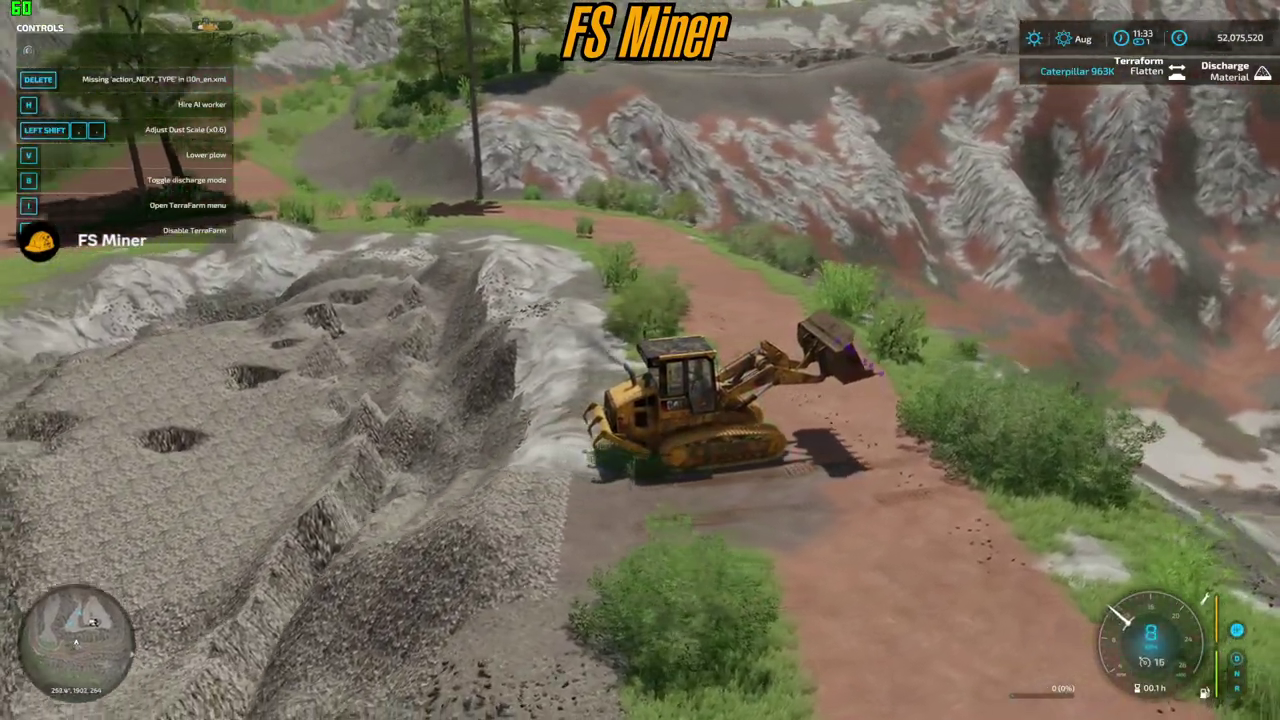
pyautogui.press('w')
pyautogui.press('a')
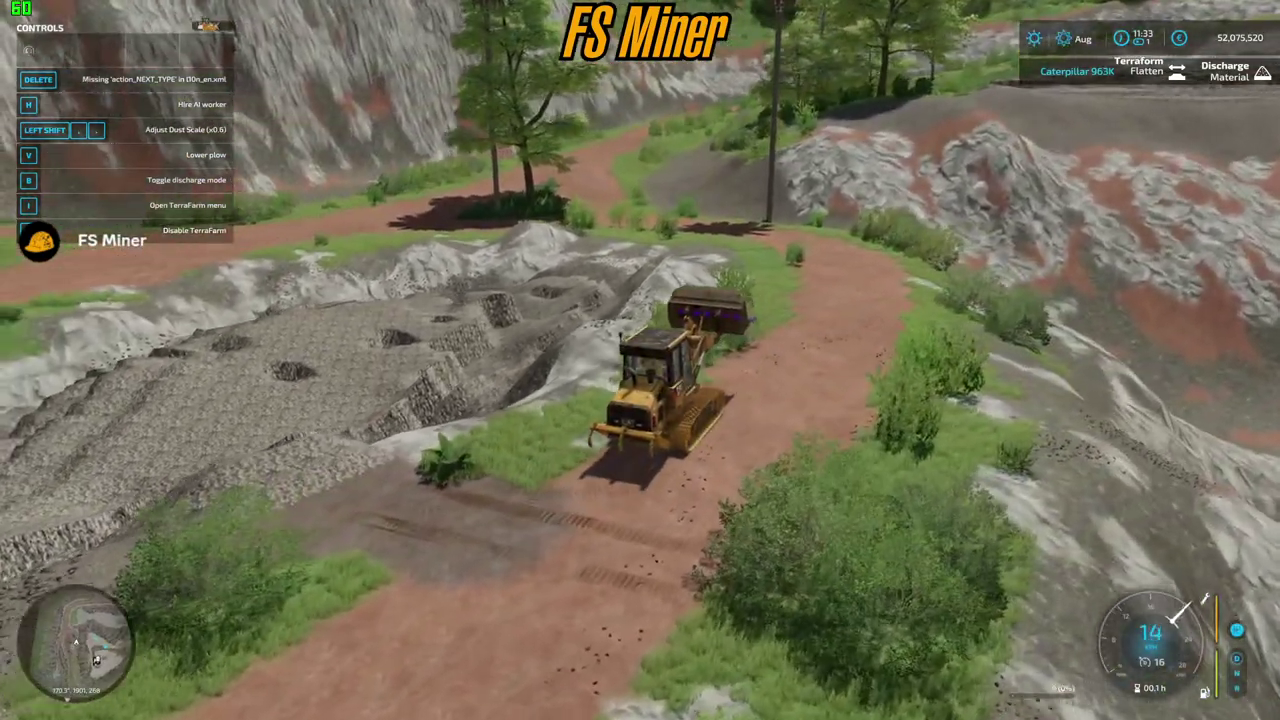
pyautogui.press('w')
pyautogui.scroll(5, 640, 360)
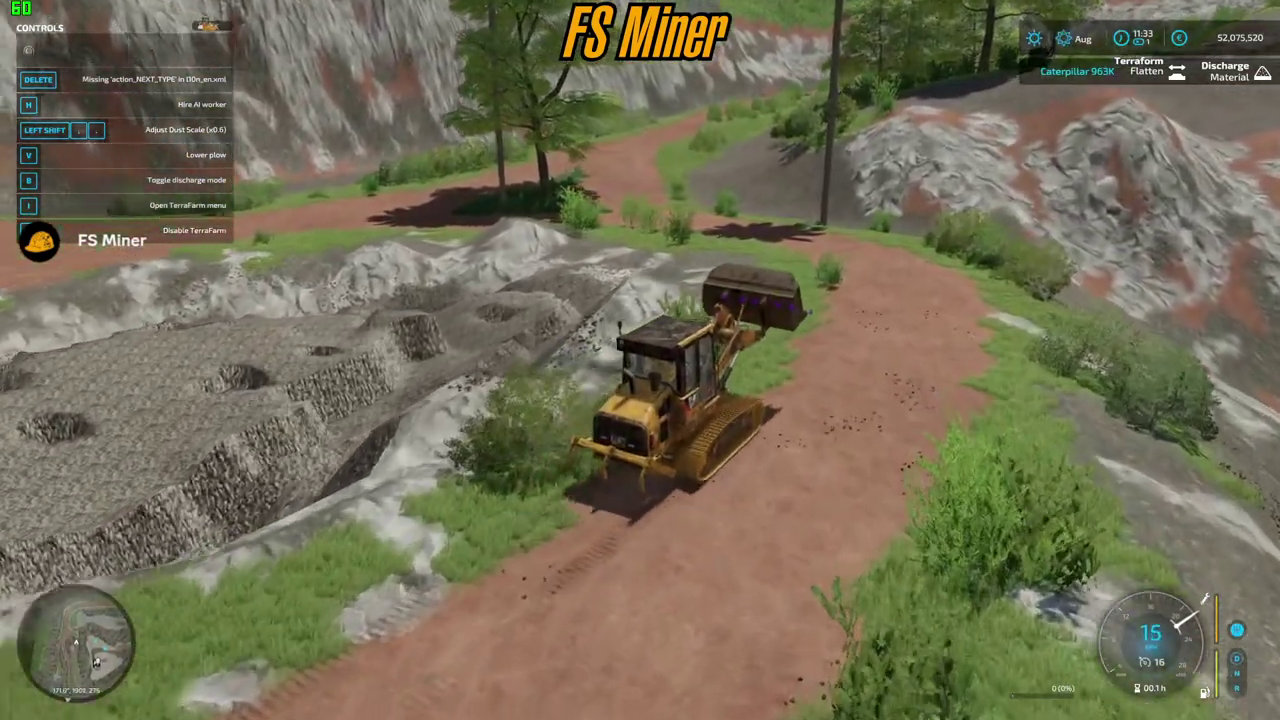
pyautogui.press('w')
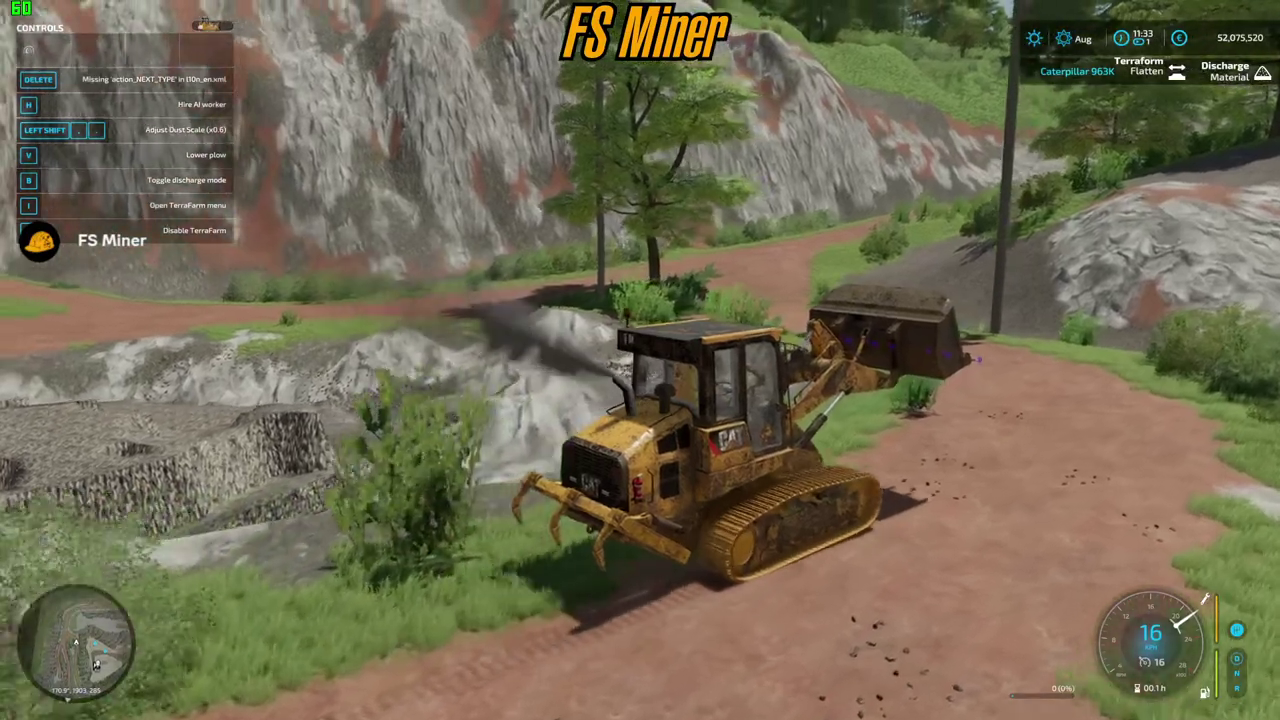
pyautogui.moveTo(640, 360); pyautogui.dragTo(640, 300)
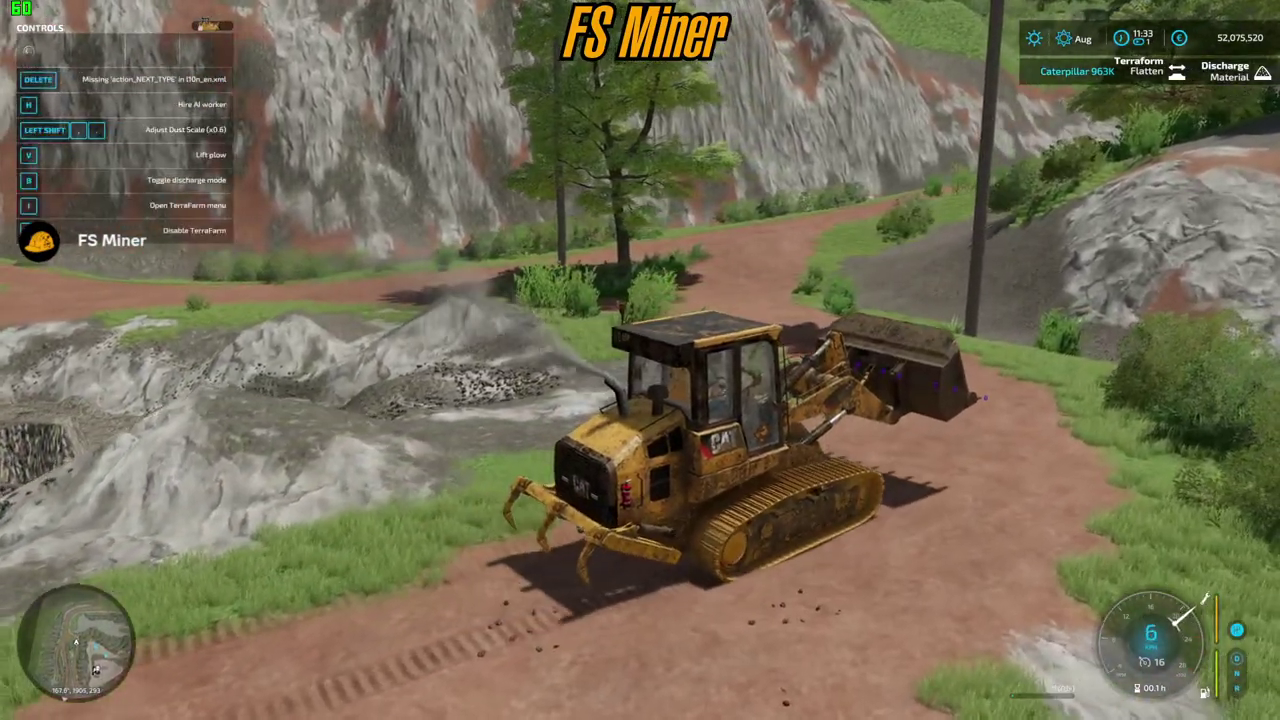
pyautogui.scroll(5, 640, 360)
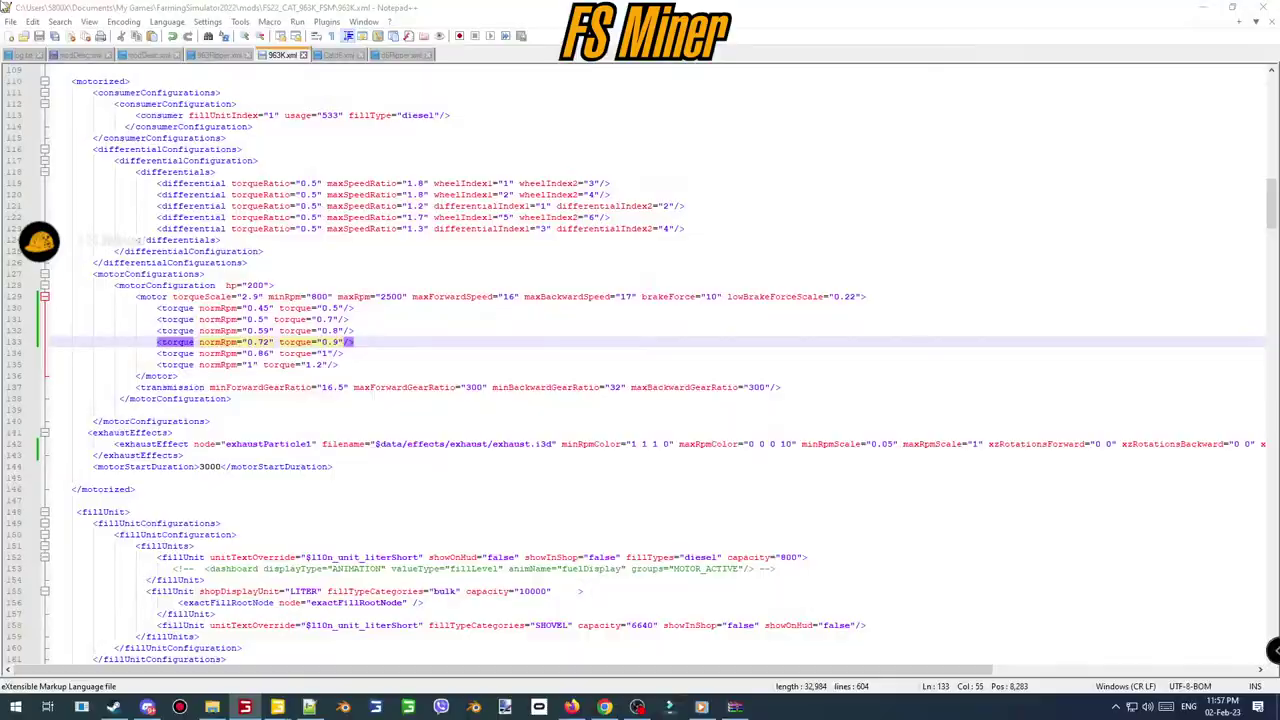
# - Switch to 963Ripper.i3d in GIANTS Editor and create a new transform group
pyautogui.press('super')
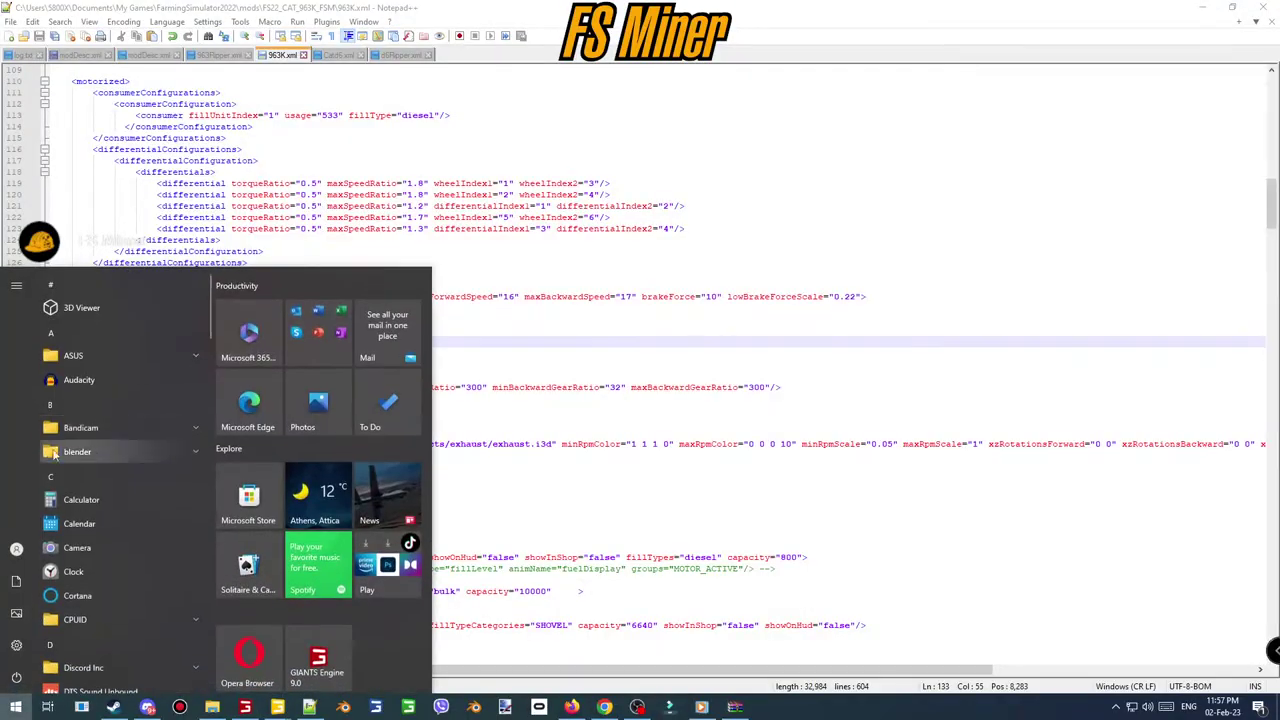
pyautogui.moveTo(278, 707)
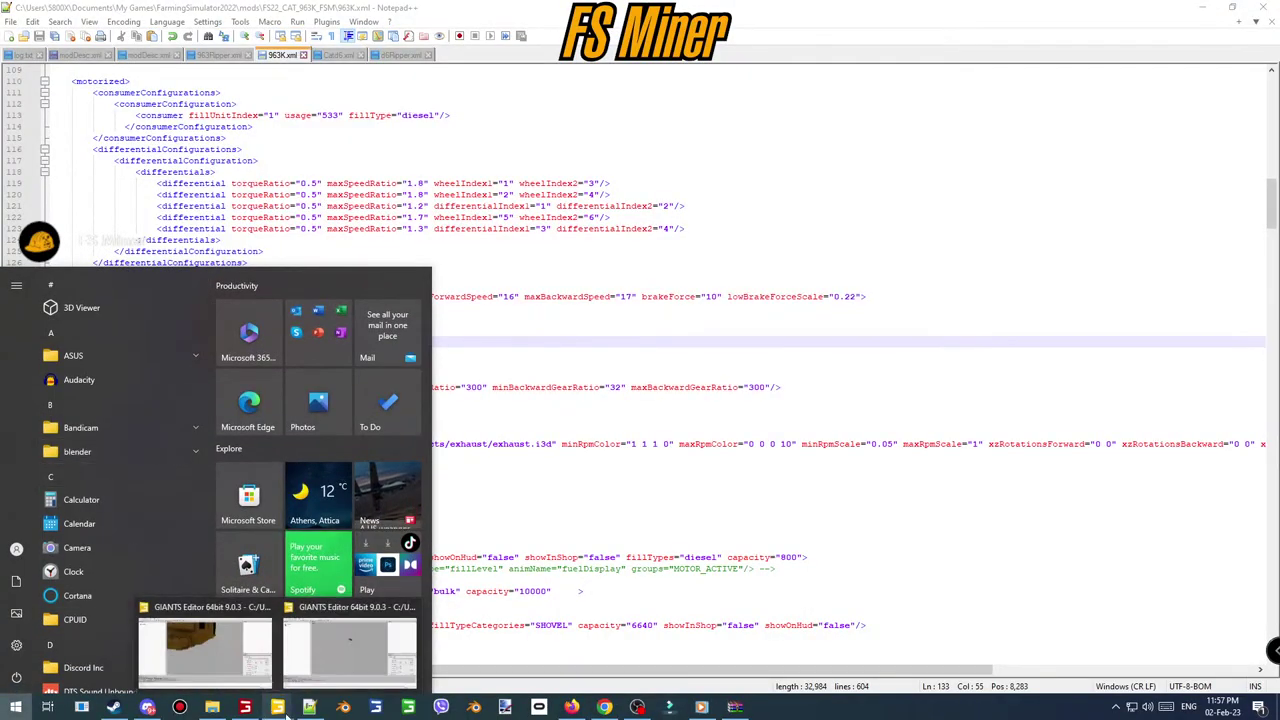
pyautogui.click(344, 628)
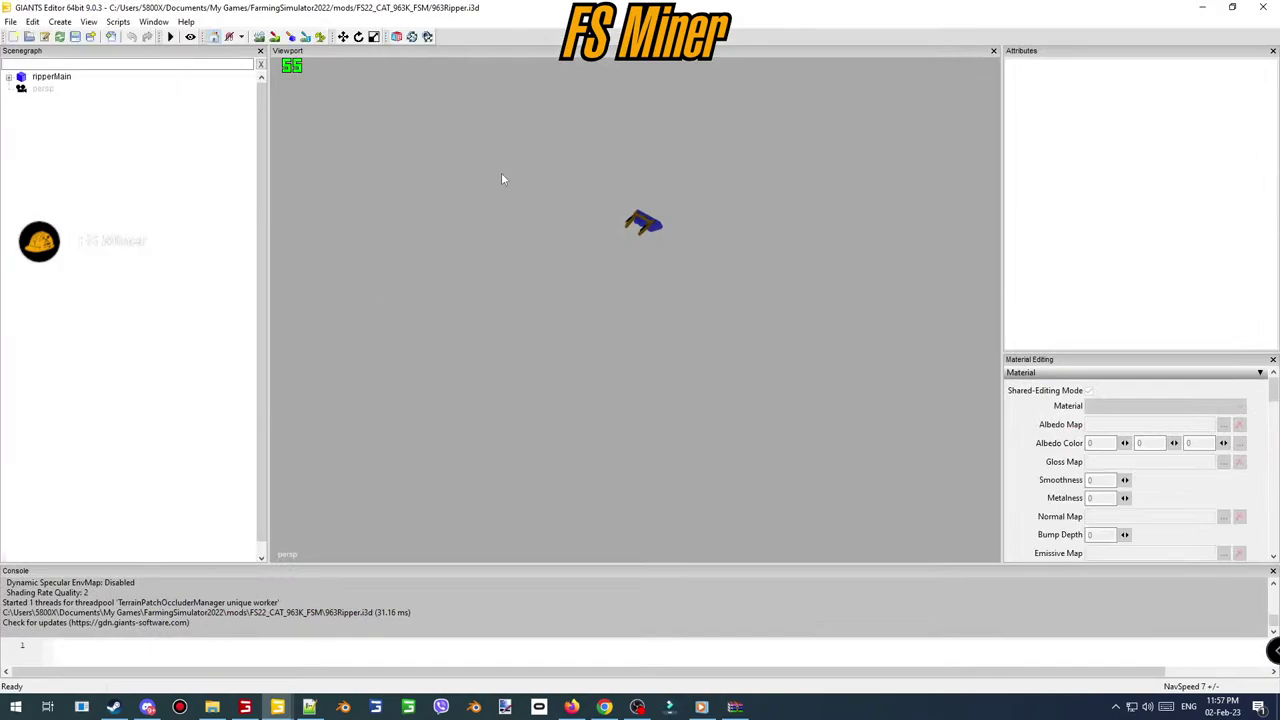
pyautogui.keyDown('alt'); pyautogui.moveTo(608, 315); pyautogui.dragTo(766, 128, button='right'); pyautogui.keyUp('alt')
pyautogui.keyDown('alt'); pyautogui.moveTo(766, 128); pyautogui.dragTo(726, 350, button='middle'); pyautogui.keyUp('alt')
pyautogui.keyDown('alt'); pyautogui.moveTo(726, 350); pyautogui.dragTo(842, 250, button='right'); pyautogui.keyUp('alt')
pyautogui.keyDown('alt'); pyautogui.moveTo(660, 436); pyautogui.dragTo(738, 334, button='middle'); pyautogui.keyUp('alt')
pyautogui.scroll(5, 738, 340)
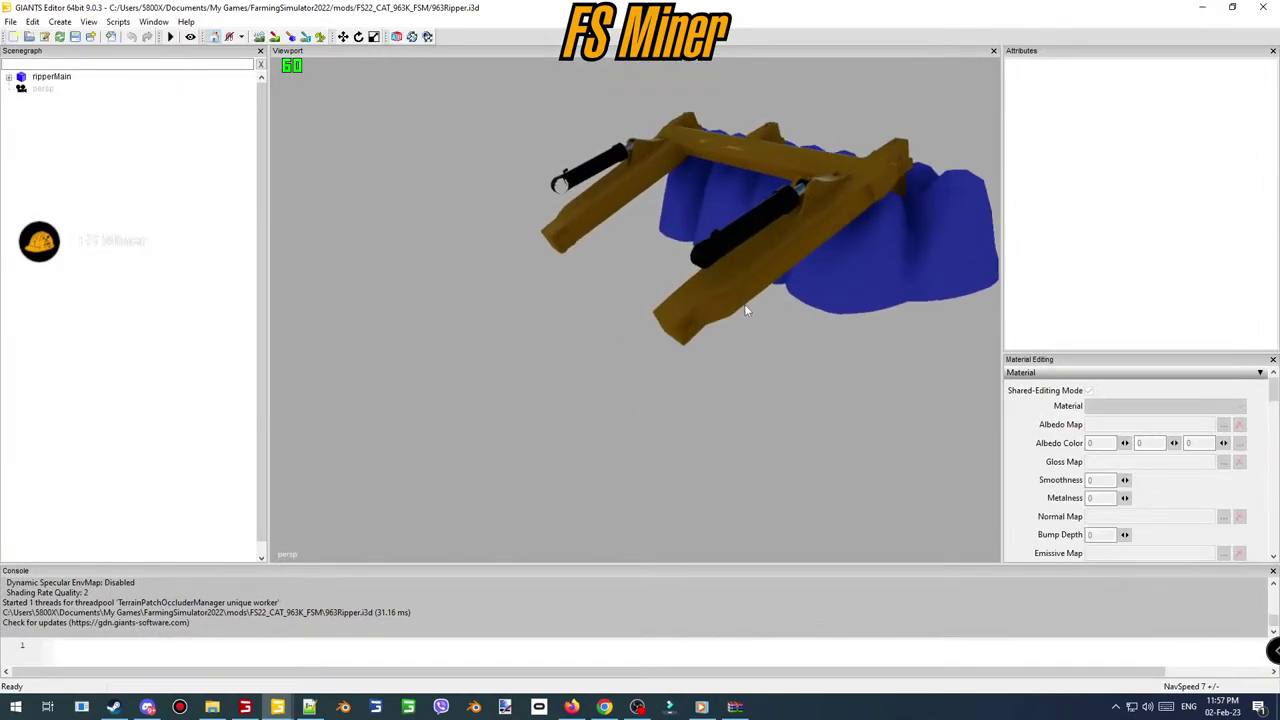
pyautogui.click(60, 21)
pyautogui.click(75, 38)
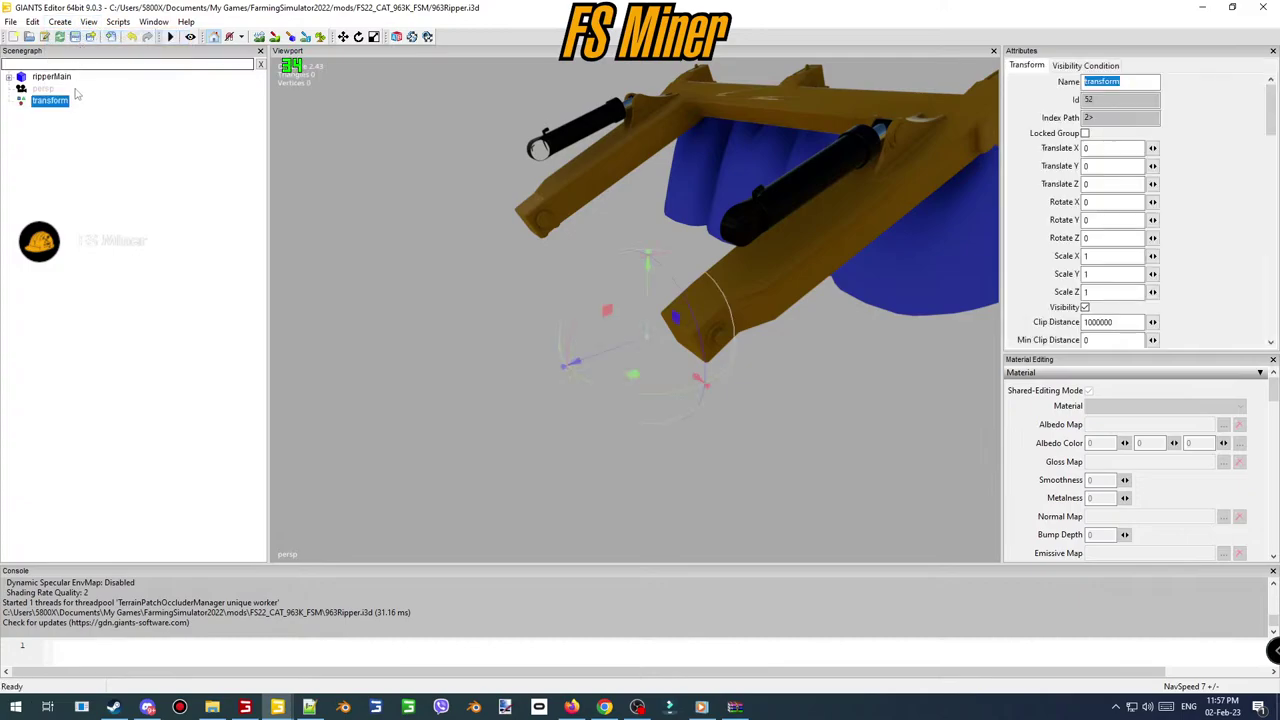
# - Name the new transform group tl and move it under ripperTube in the attachable group
pyautogui.doubleClick(1110, 81)
pyautogui.write('ti')
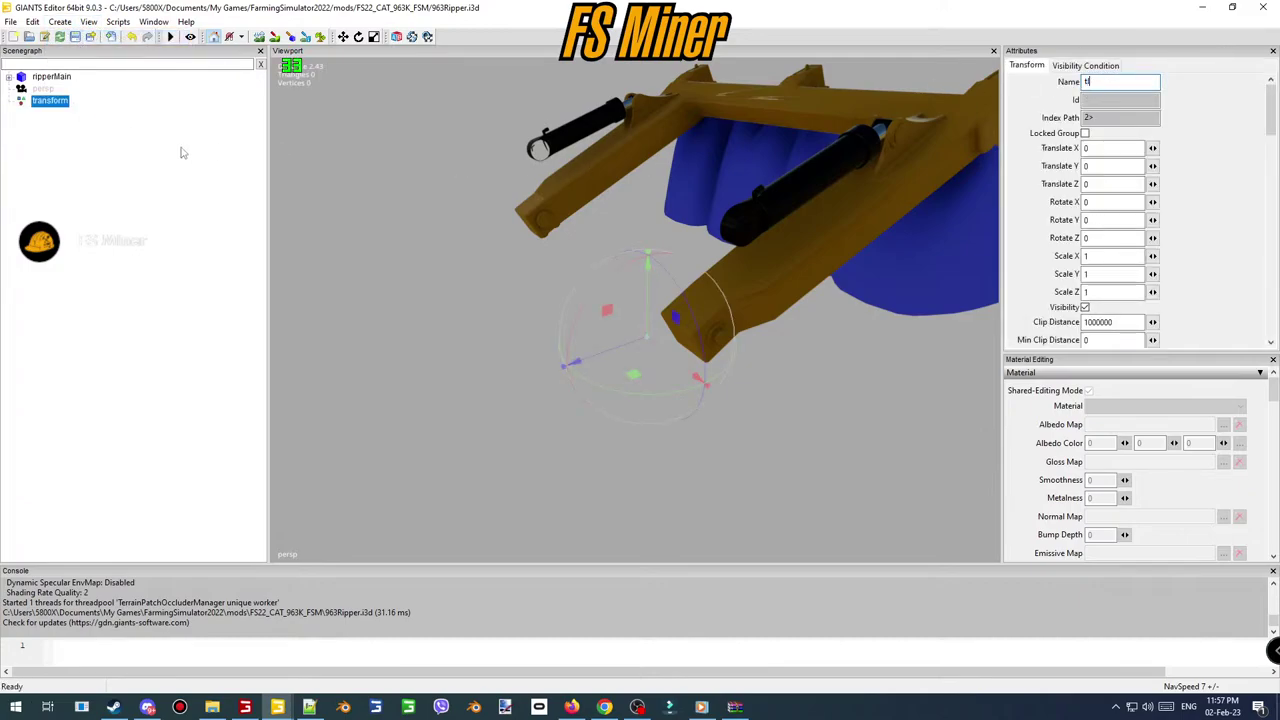
pyautogui.click(50, 102)
pyautogui.hotkey('ctrl', 'x')
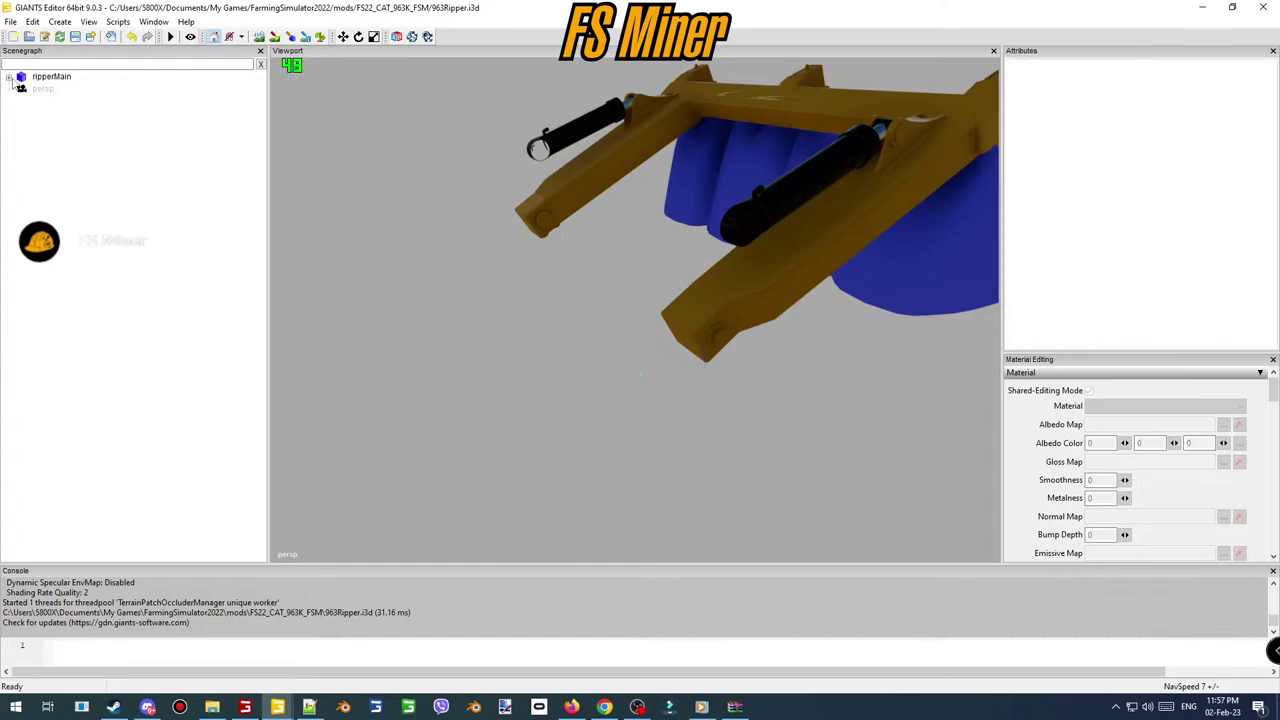
pyautogui.click(8, 77)
pyautogui.click(22, 89)
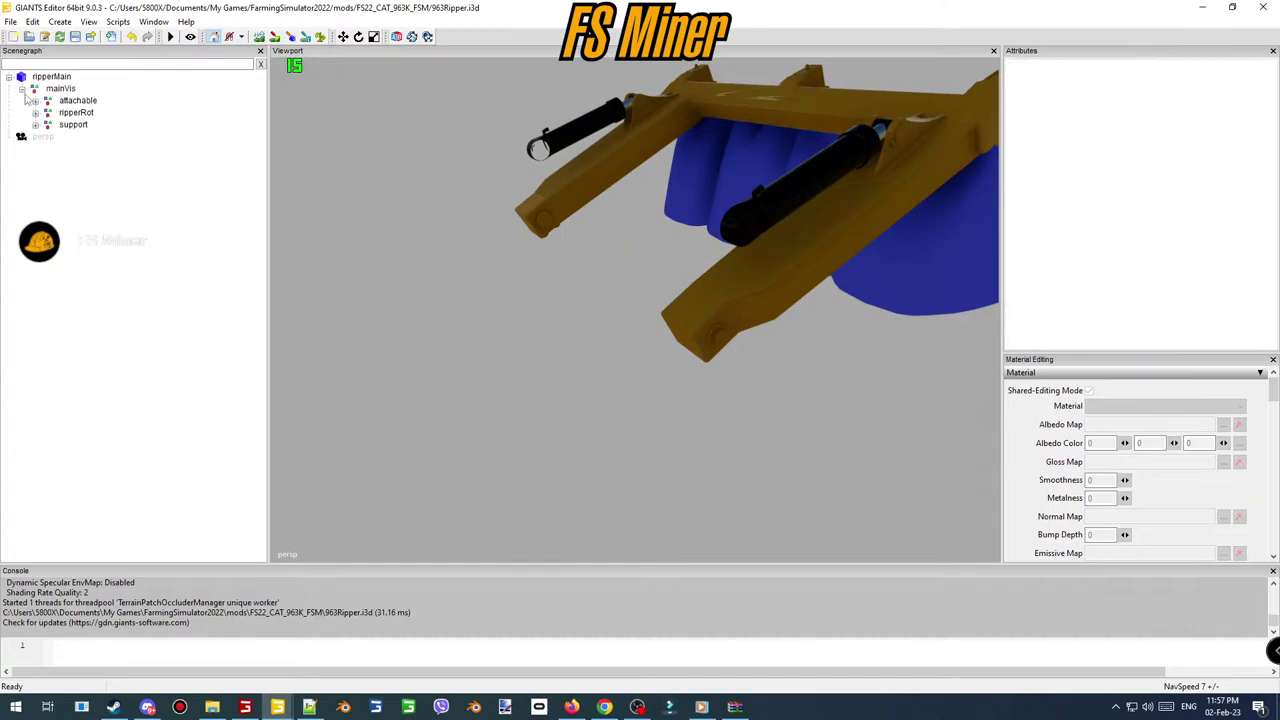
pyautogui.click(35, 101)
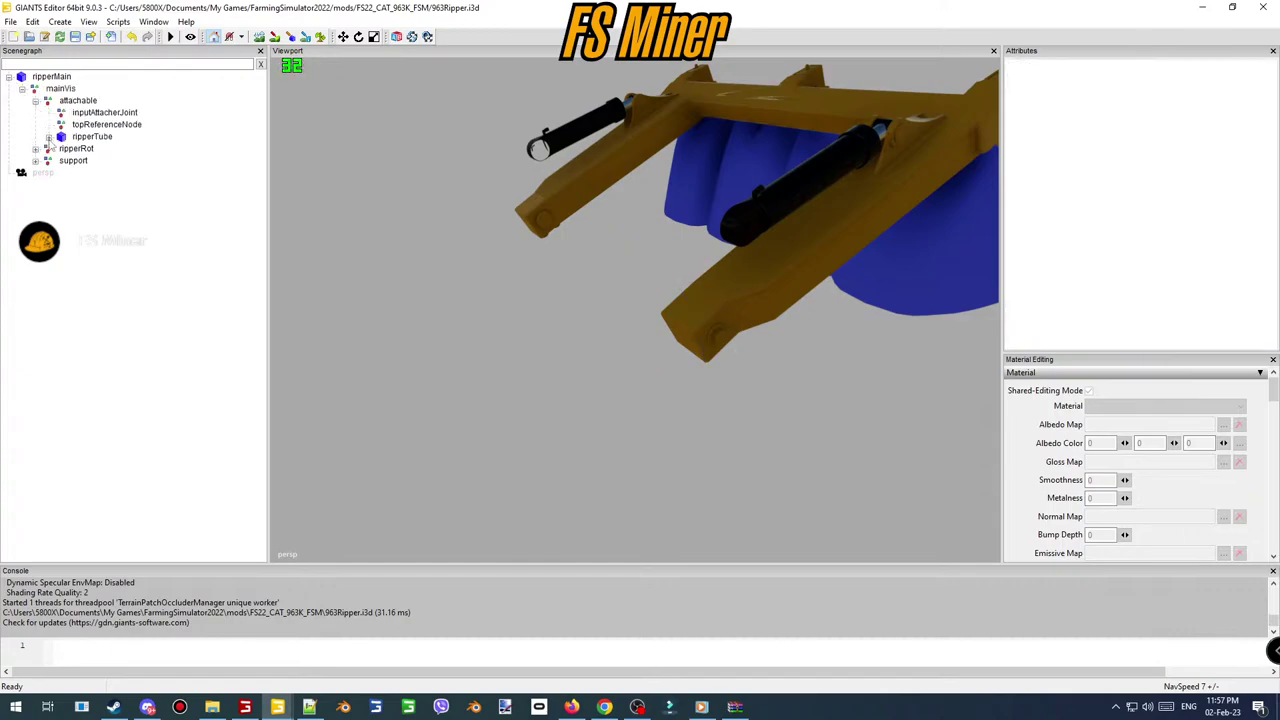
pyautogui.click(62, 137)
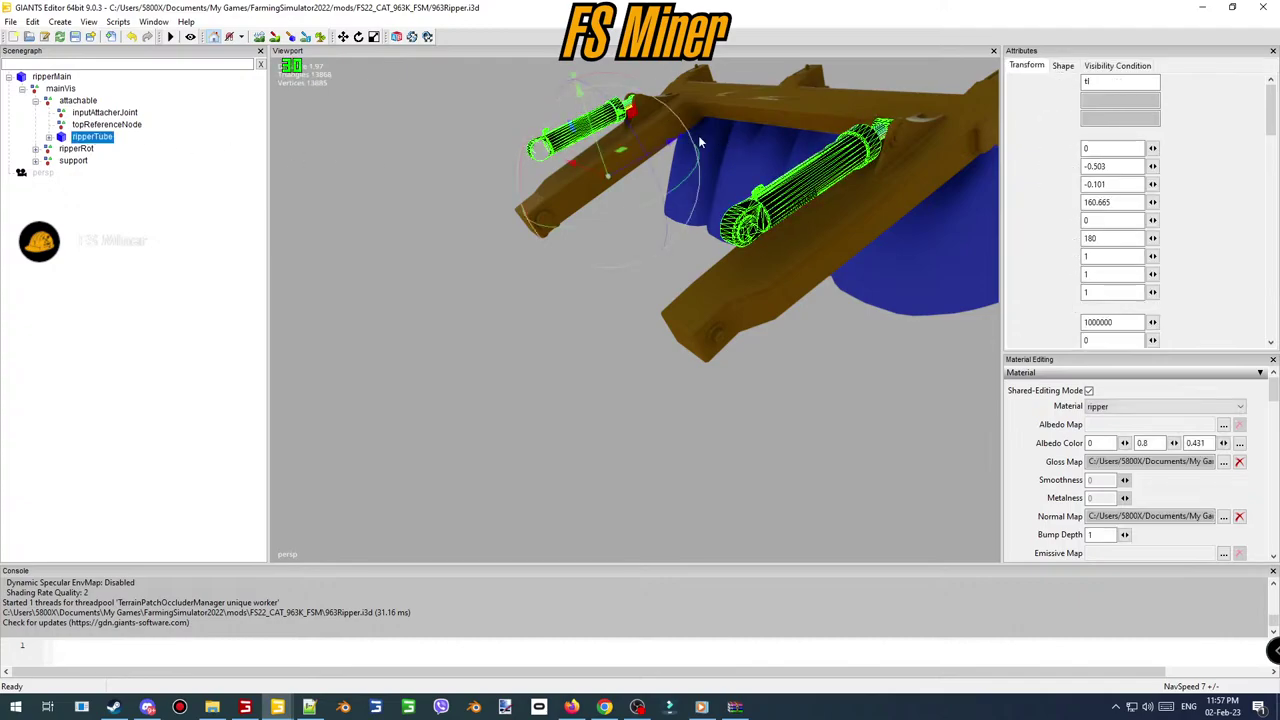
pyautogui.hotkey('ctrl', 'v')
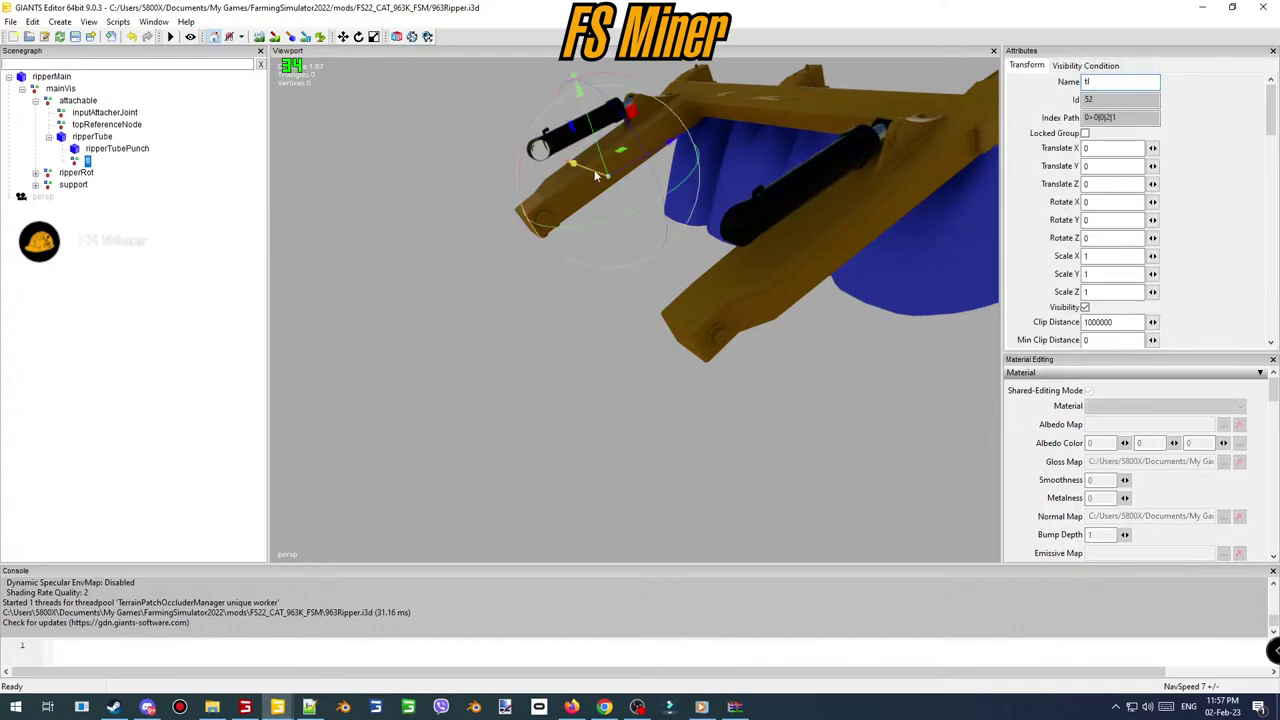
# - Position the tl transform group at the hose fitting near the cylinder's rod end, at Translate X about -0.703 and Z about 0.502
pyautogui.moveTo(596, 176); pyautogui.dragTo(795, 266)
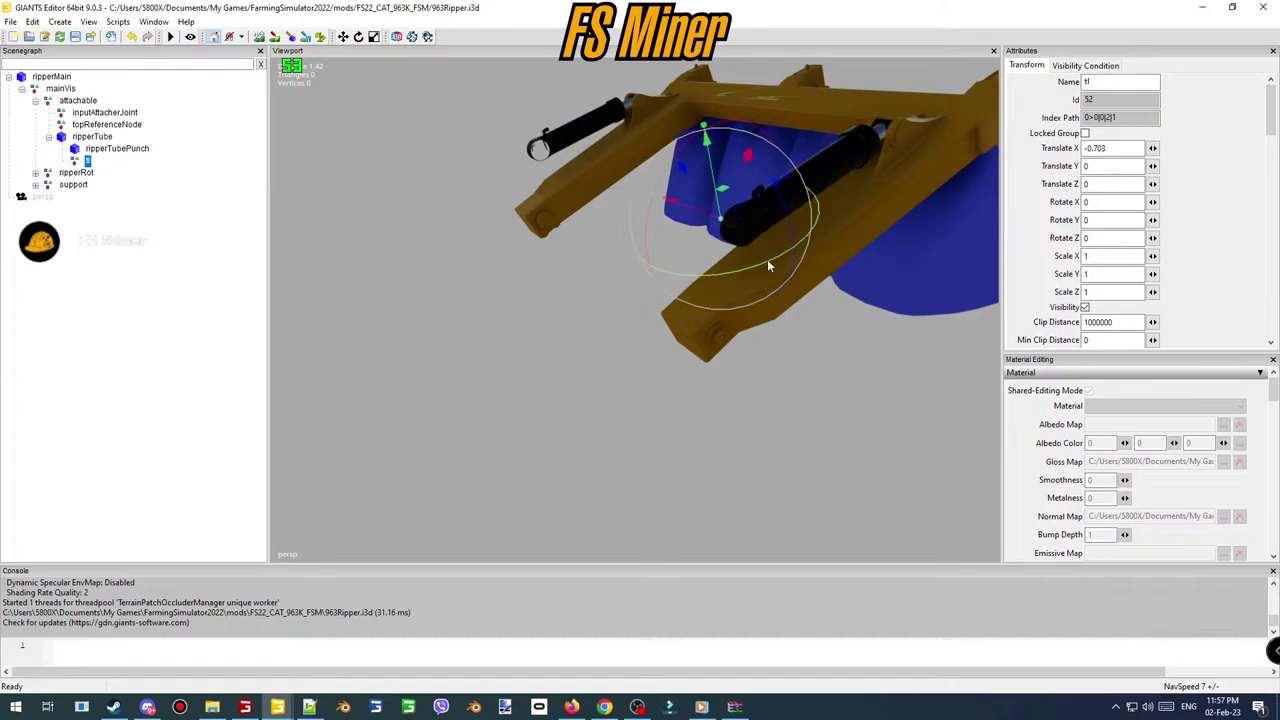
pyautogui.moveTo(767, 266); pyautogui.dragTo(797, 278, button='middle')
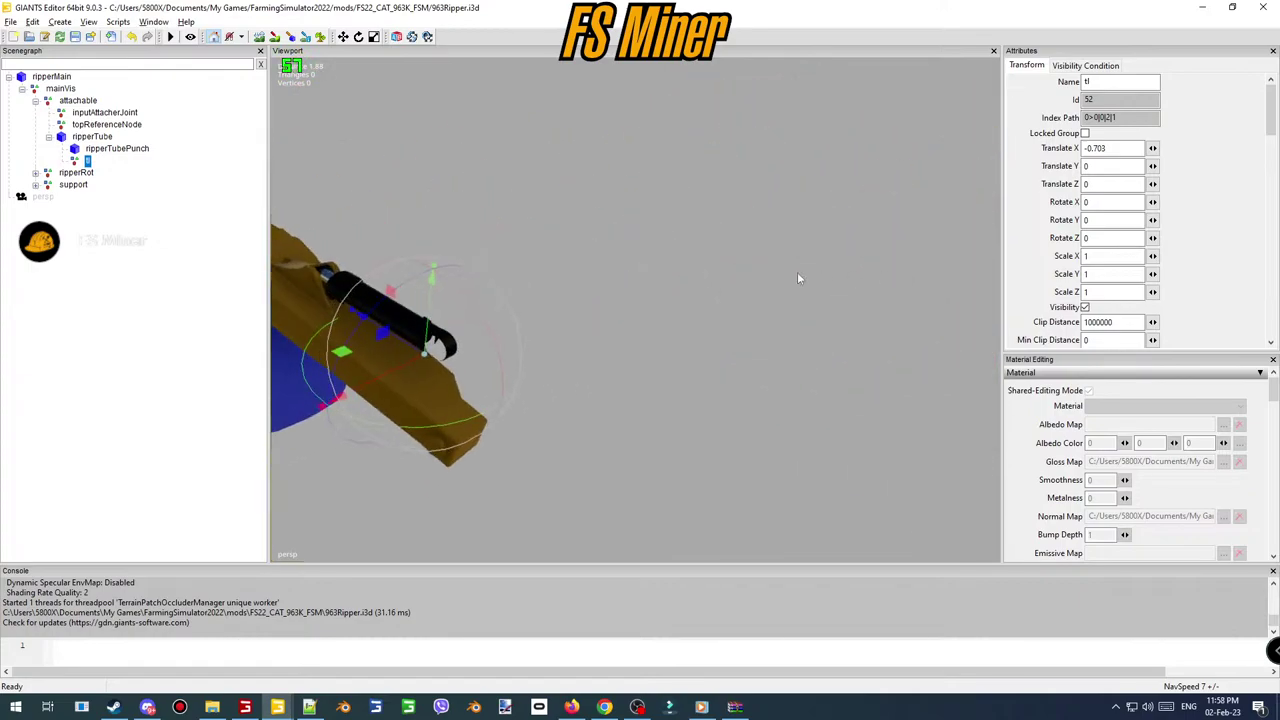
pyautogui.keyDown('alt'); pyautogui.moveTo(797, 272); pyautogui.dragTo(769, 218); pyautogui.keyUp('alt')
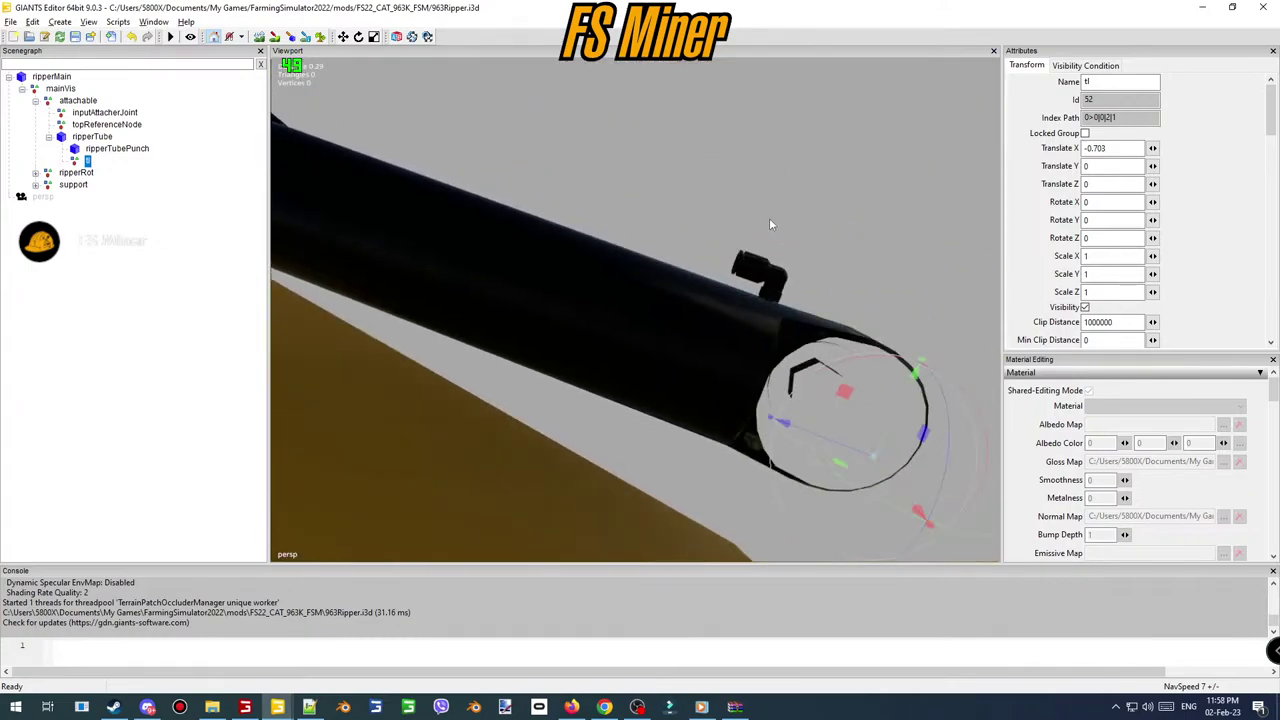
pyautogui.scroll(-4, 769, 218)
pyautogui.moveTo(648, 343); pyautogui.dragTo(349, 354)
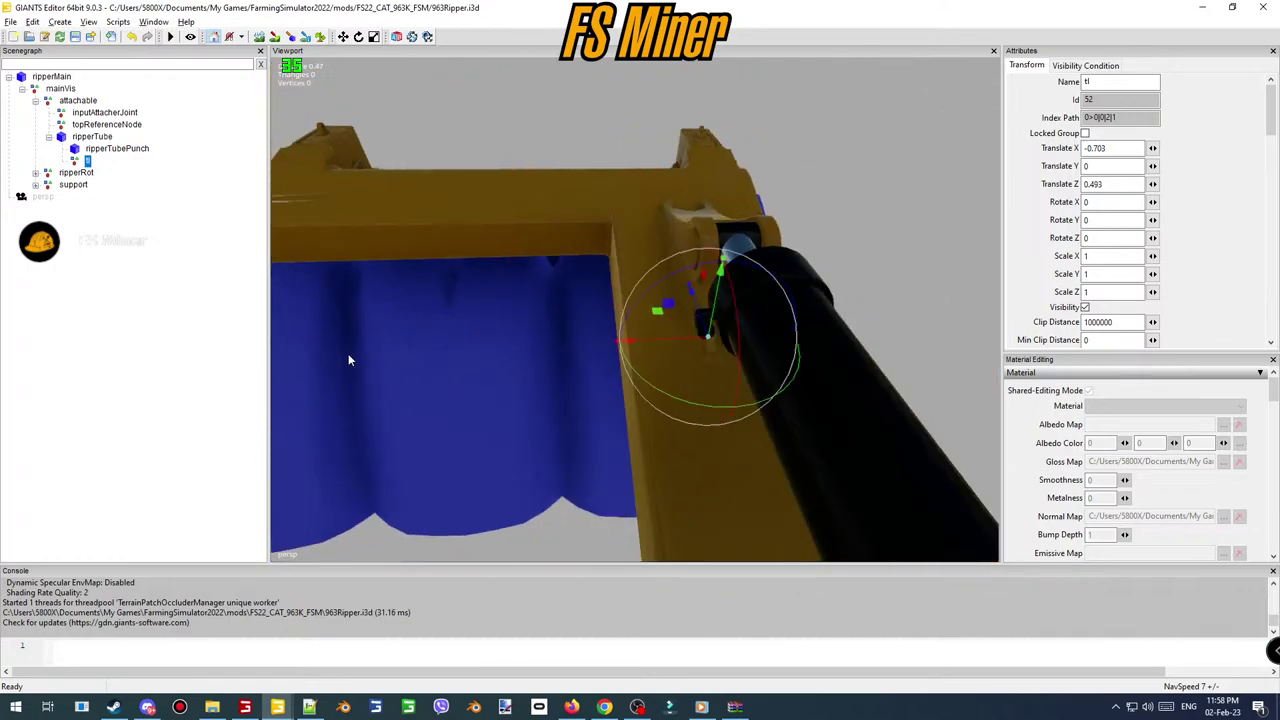
pyautogui.moveTo(348, 360); pyautogui.dragTo(455, 442, button='middle')
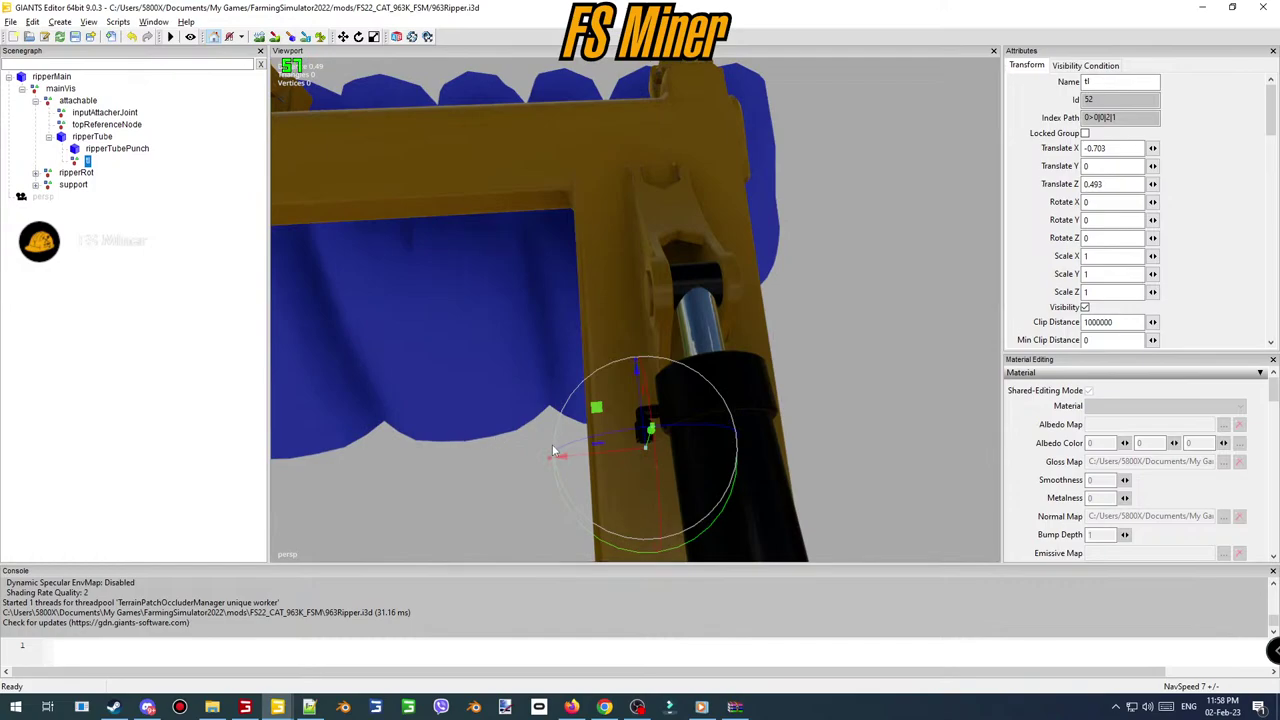
pyautogui.moveTo(642, 412); pyautogui.dragTo(642, 394)
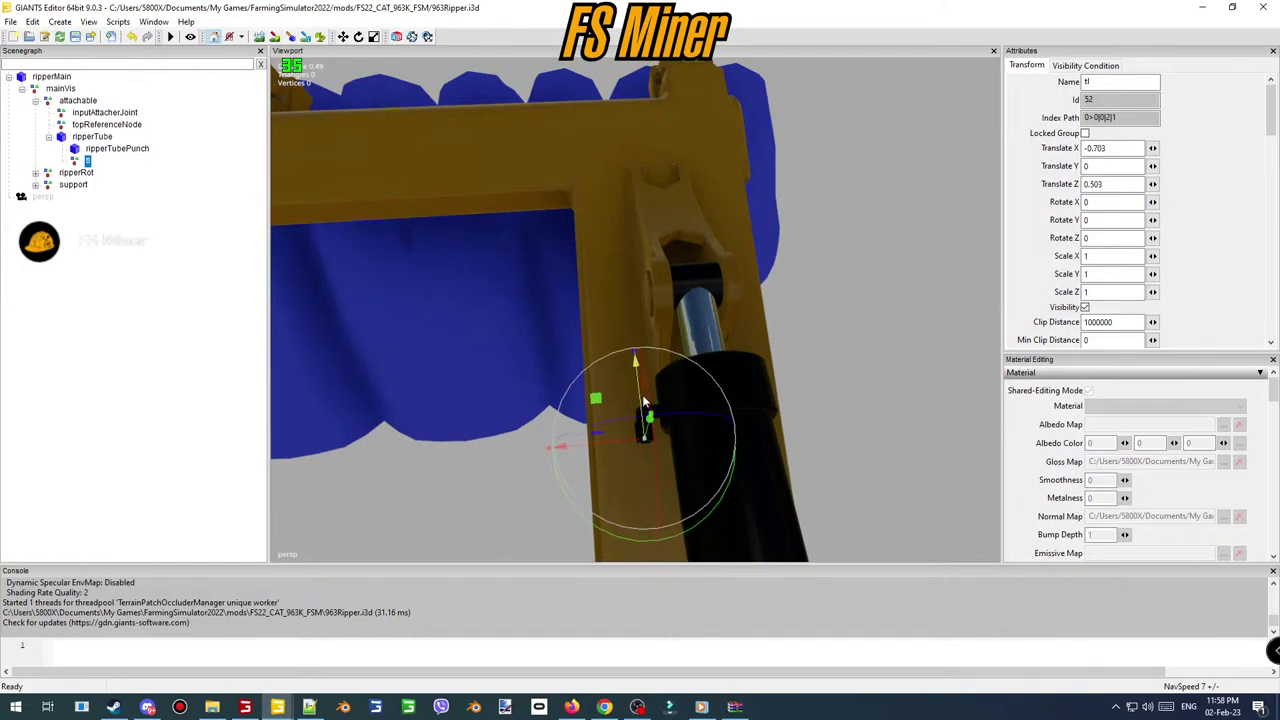
pyautogui.moveTo(642, 396); pyautogui.dragTo(830, 319, button='middle')
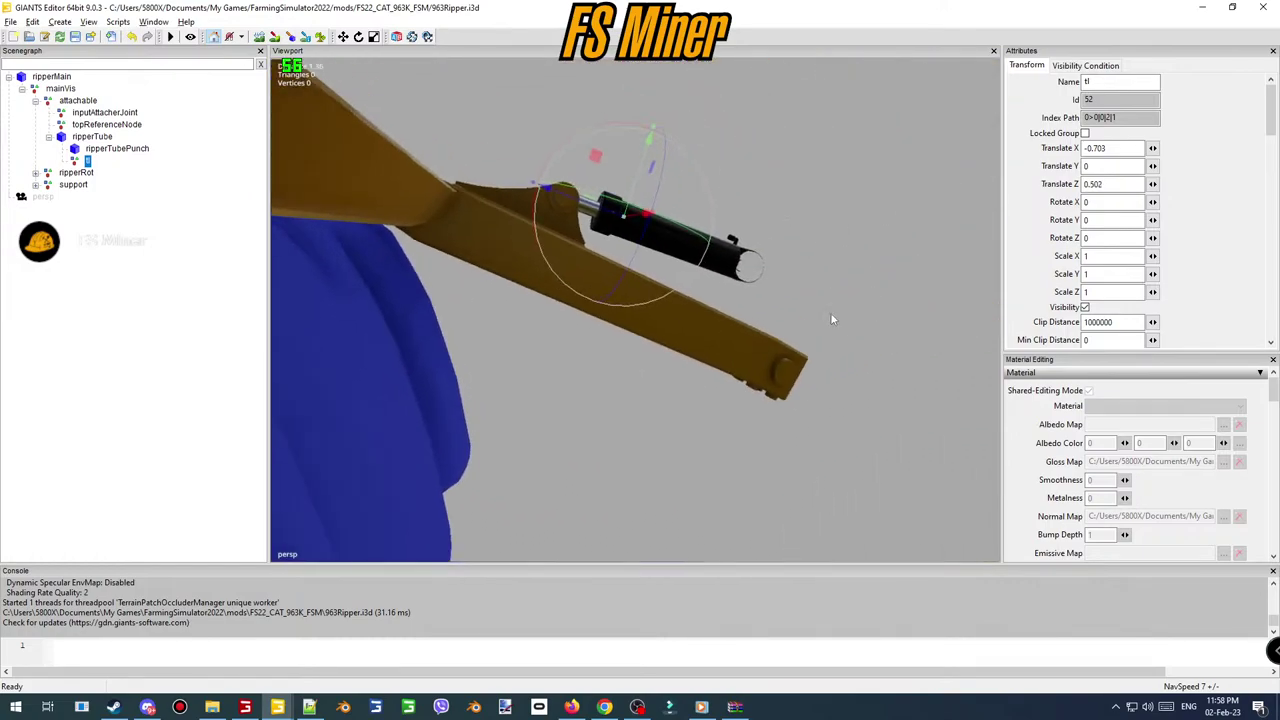
# - Duplicate tl and move the copy towards the fitting at the cylinder's base end, at Translate Y about 0.084 and Z about 0.106
pyautogui.keyDown('alt'); pyautogui.moveTo(596, 355); pyautogui.dragTo(591, 355); pyautogui.keyUp('alt')
pyautogui.scroll(2, 592, 355)
pyautogui.keyDown('alt'); pyautogui.moveTo(594, 354); pyautogui.dragTo(466, 334, button='middle'); pyautogui.keyUp('alt')
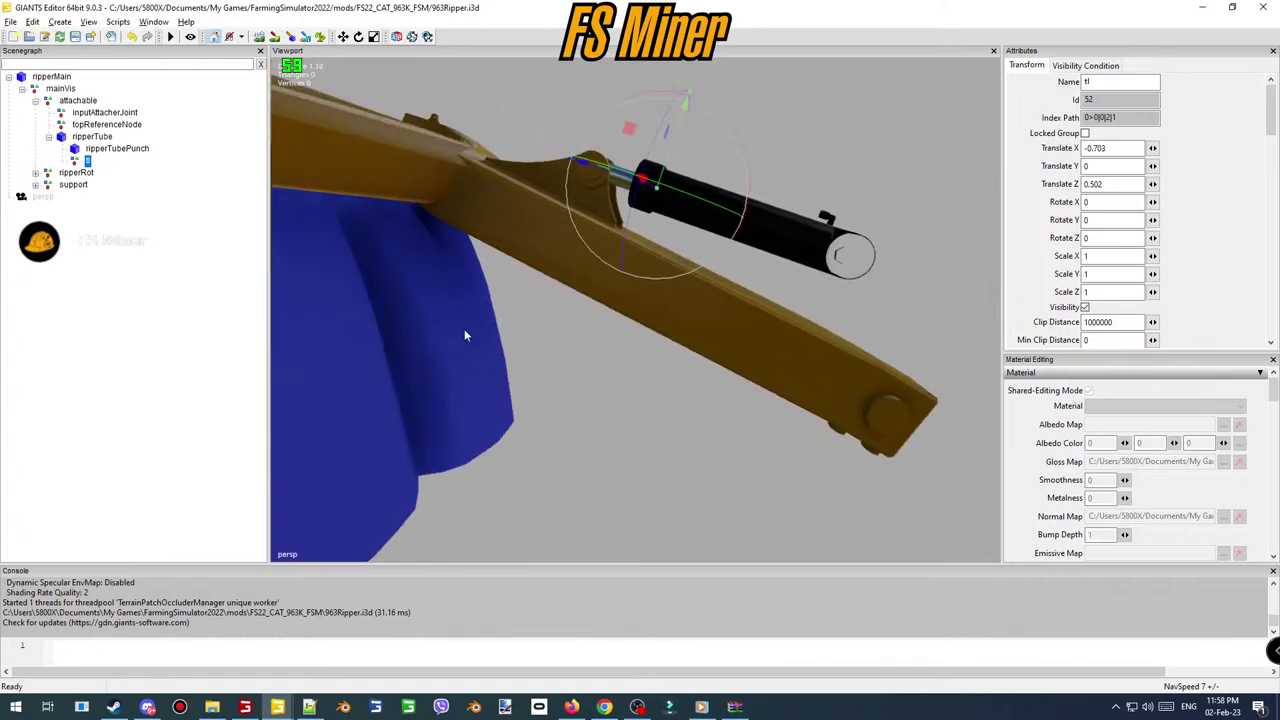
pyautogui.moveTo(502, 270); pyautogui.dragTo(496, 278, button='middle')
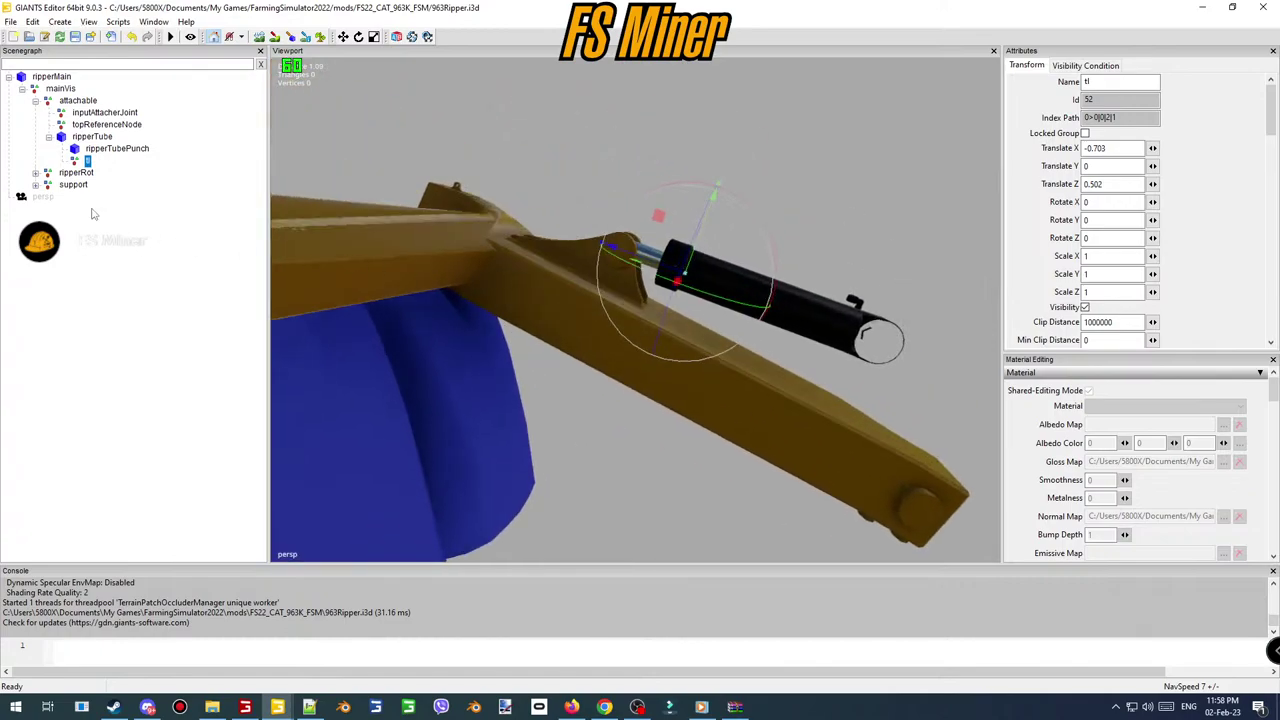
pyautogui.hotkey('ctrl', 'd')
pyautogui.moveTo(700, 248); pyautogui.dragTo(787, 298)
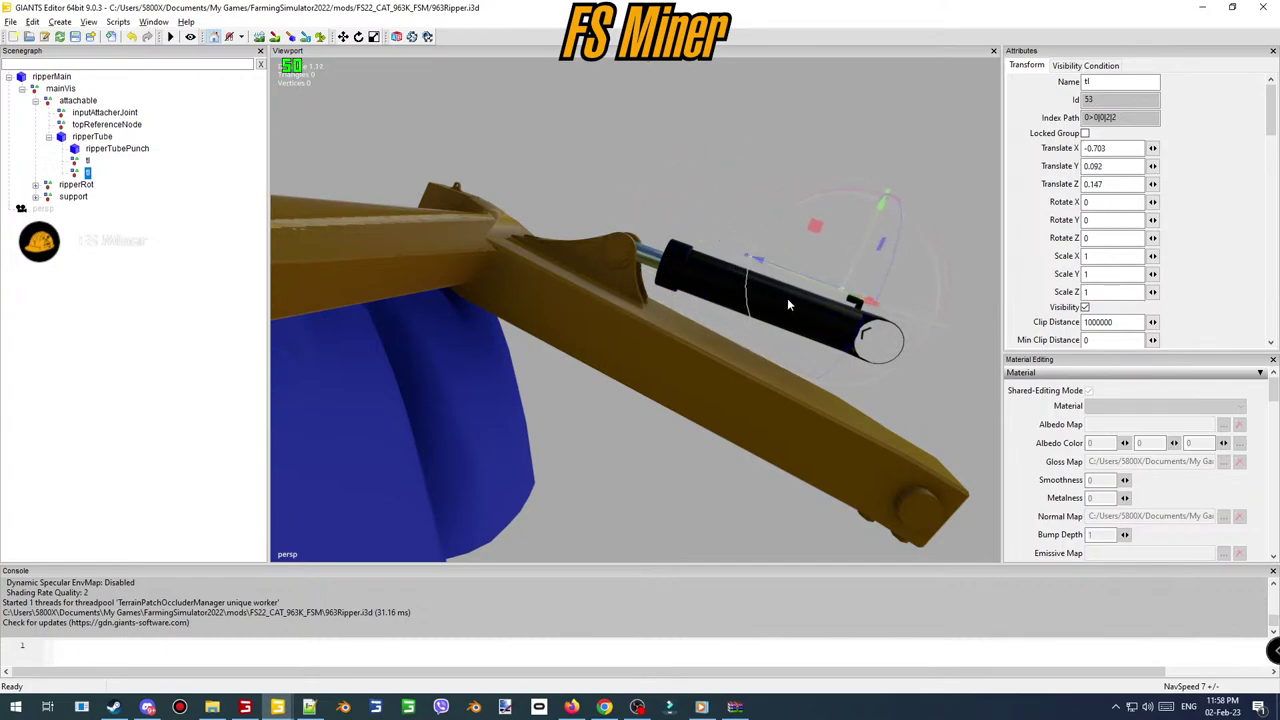
pyautogui.keyDown('alt'); pyautogui.moveTo(787, 298); pyautogui.dragTo(785, 298, button='middle'); pyautogui.keyUp('alt')
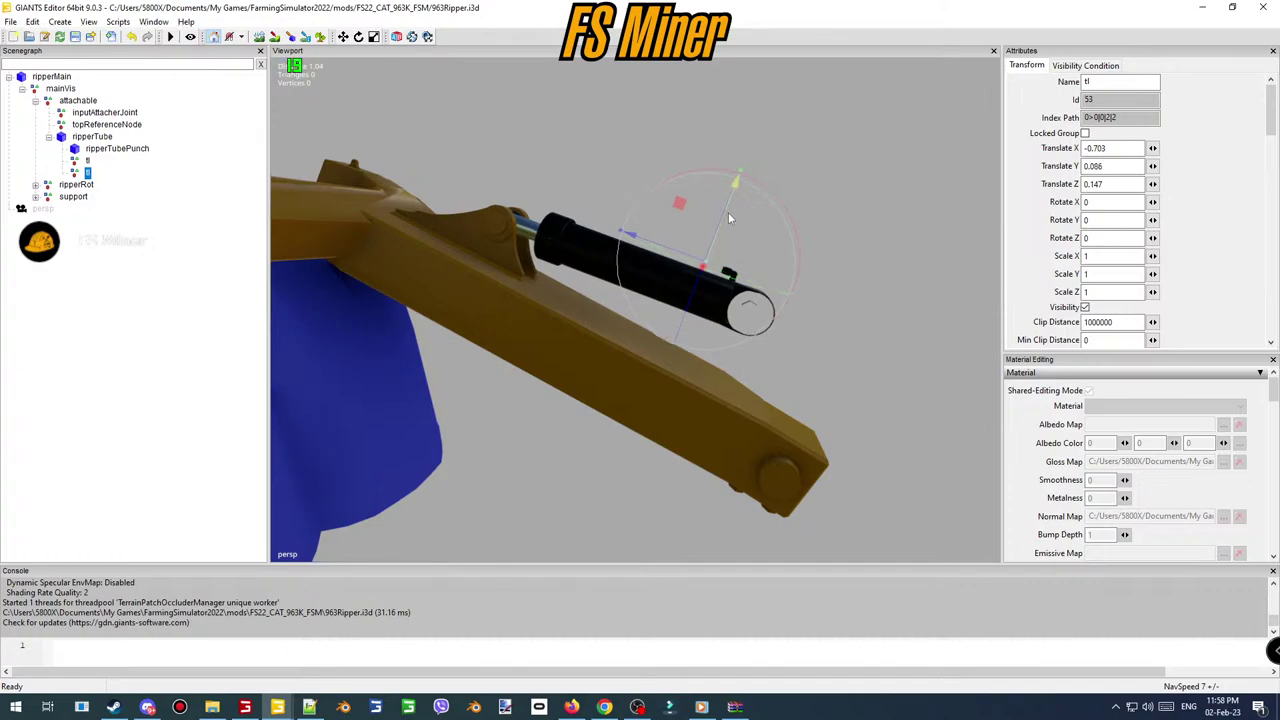
pyautogui.moveTo(729, 214); pyautogui.dragTo(770, 352)
# - Shift the duplicated tl sideways onto the base-end fitting, at Translate X about -0.787
pyautogui.moveTo(769, 352); pyautogui.dragTo(742, 364, button='middle')
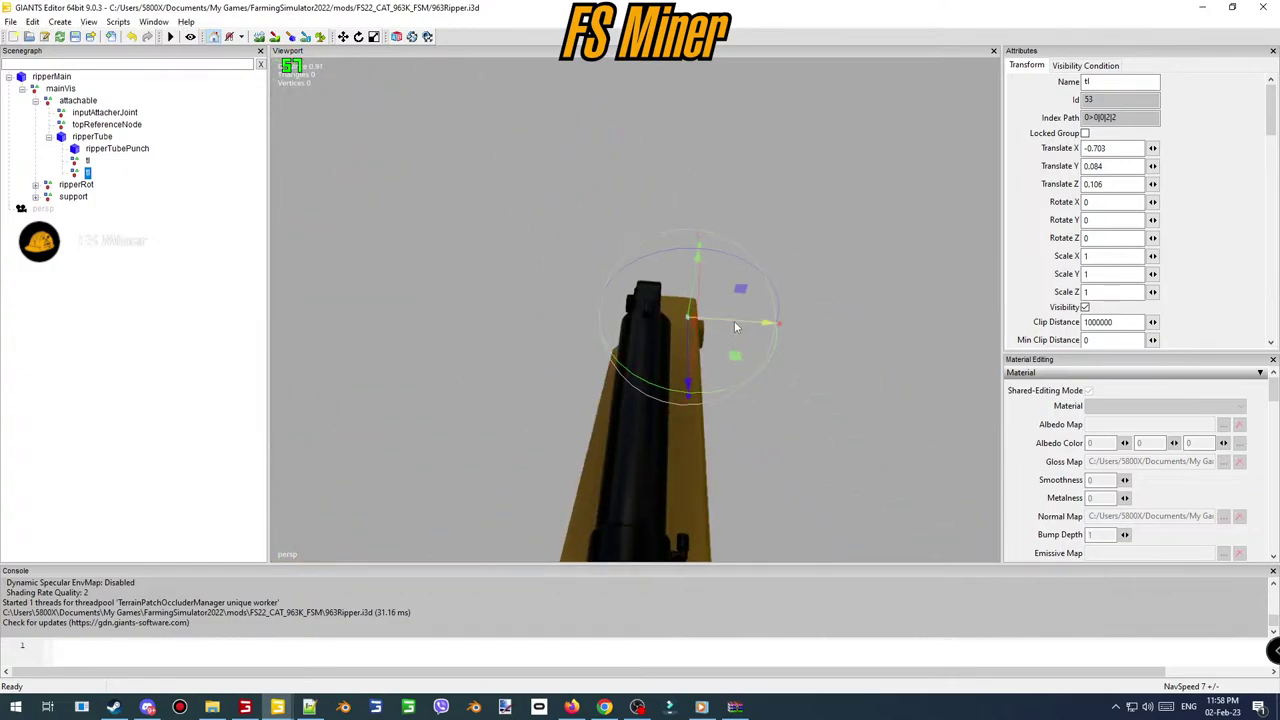
pyautogui.moveTo(734, 322); pyautogui.dragTo(682, 315)
pyautogui.moveTo(681, 320); pyautogui.dragTo(719, 339, button='middle')
pyautogui.scroll(1, 719, 334)
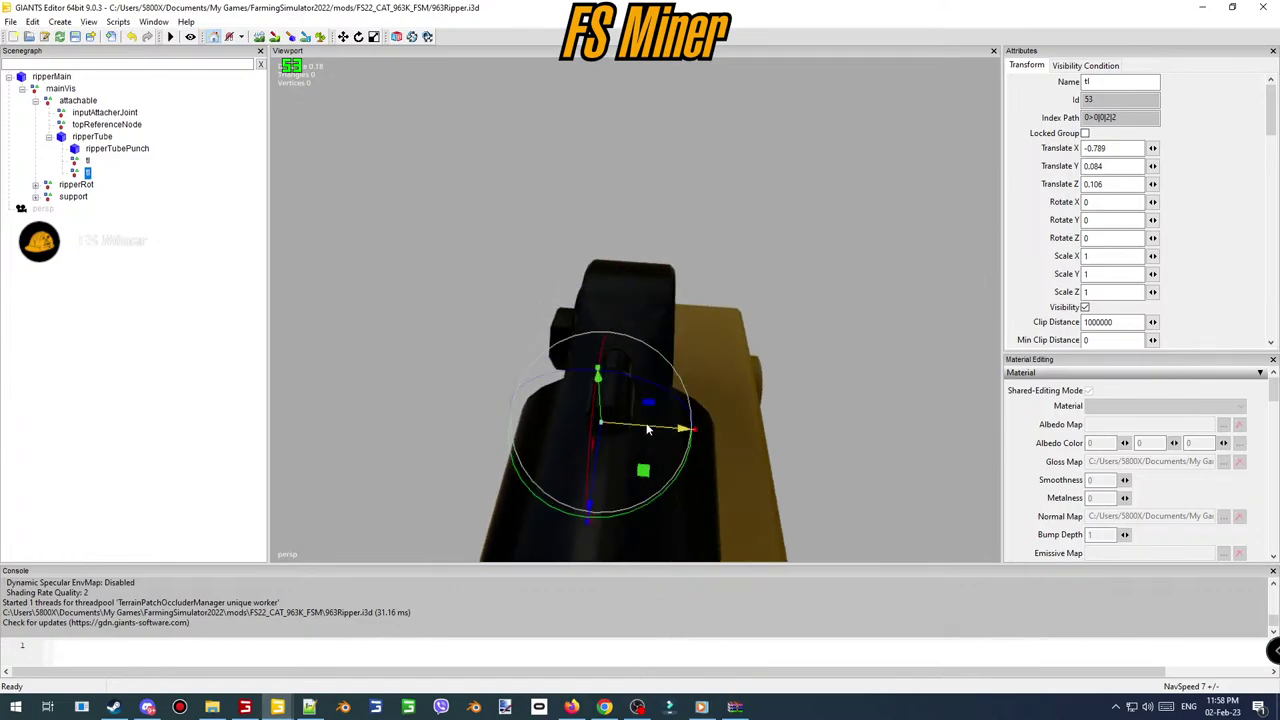
pyautogui.moveTo(648, 426); pyautogui.dragTo(721, 393)
# - Fine-tune the duplicated tl to Translate Y about 0.074 and Z about 0.098, and save the ripper scene
pyautogui.scroll(-5, 655, 427)
pyautogui.moveTo(722, 398); pyautogui.dragTo(790, 227, button='middle')
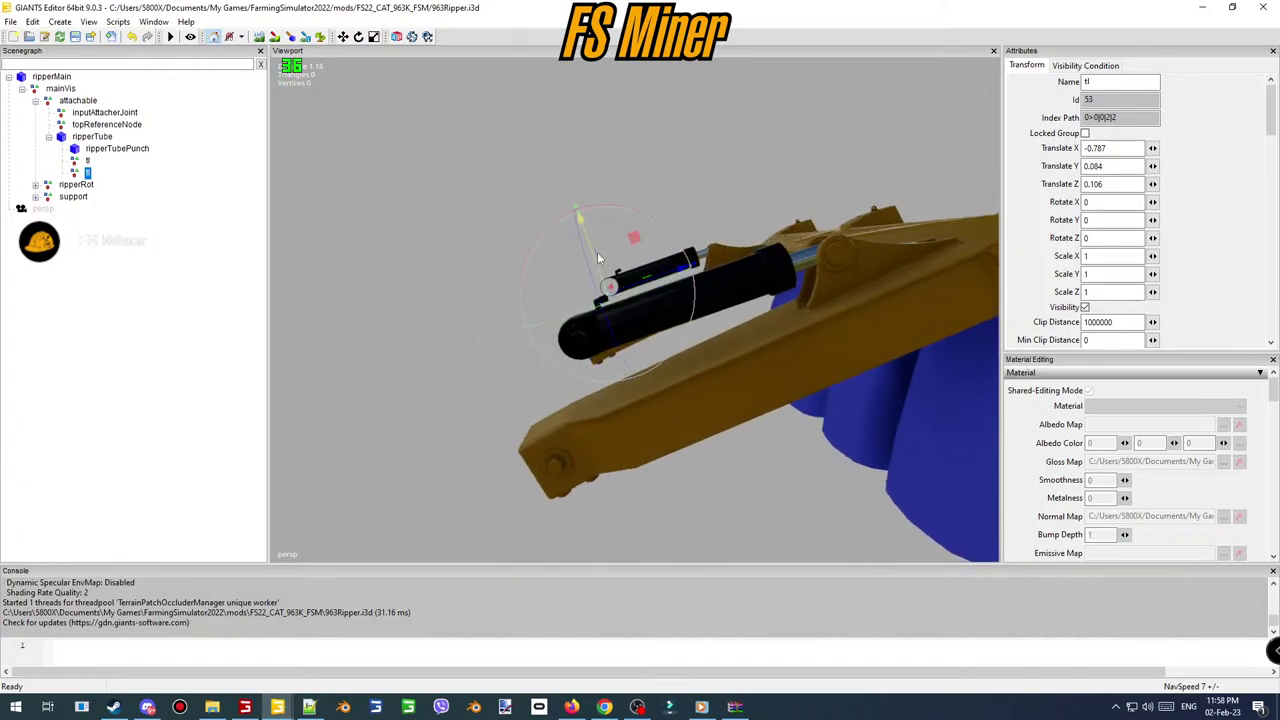
pyautogui.moveTo(595, 254); pyautogui.dragTo(594, 265)
pyautogui.moveTo(626, 271); pyautogui.dragTo(630, 257, button='middle')
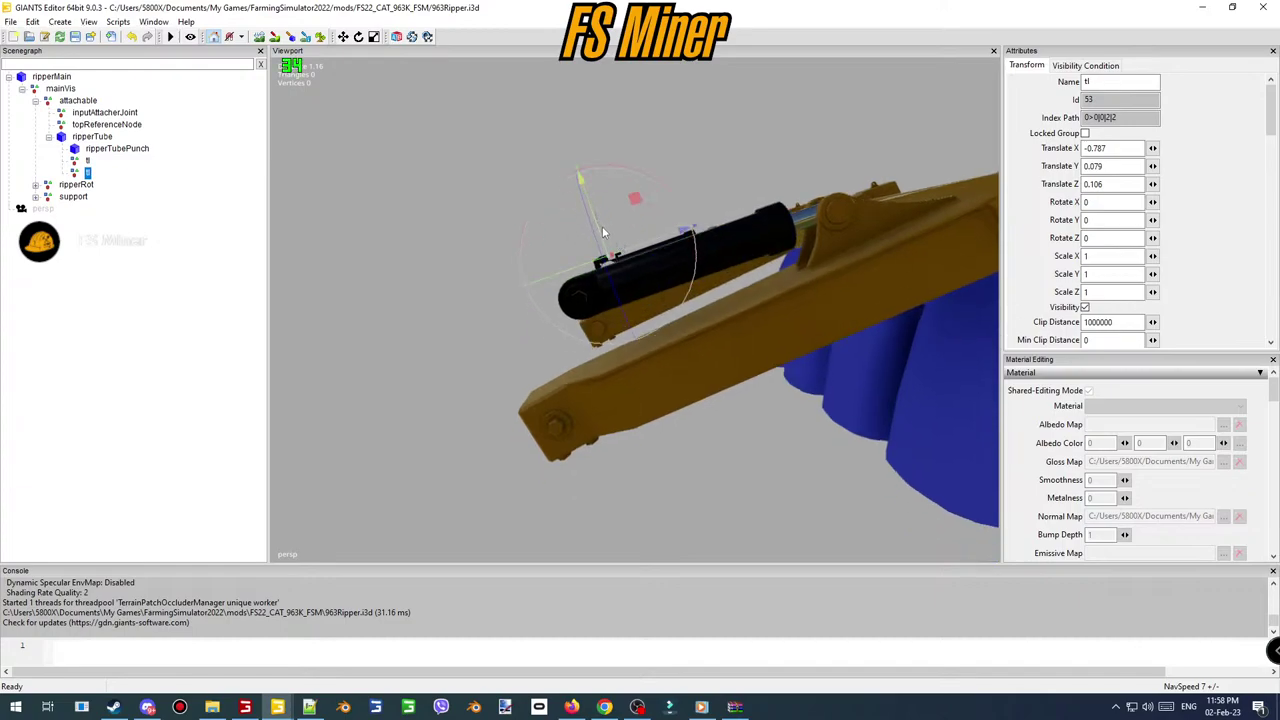
pyautogui.moveTo(603, 232); pyautogui.dragTo(604, 234)
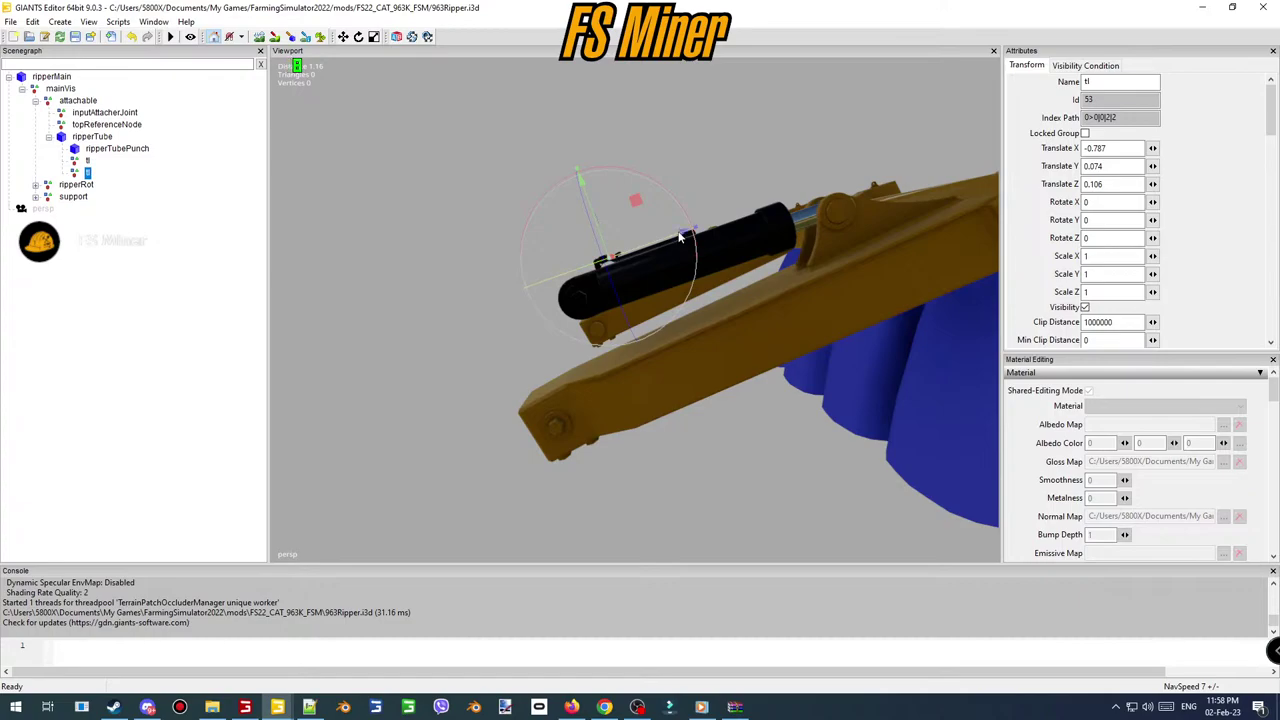
pyautogui.moveTo(680, 237); pyautogui.dragTo(677, 238)
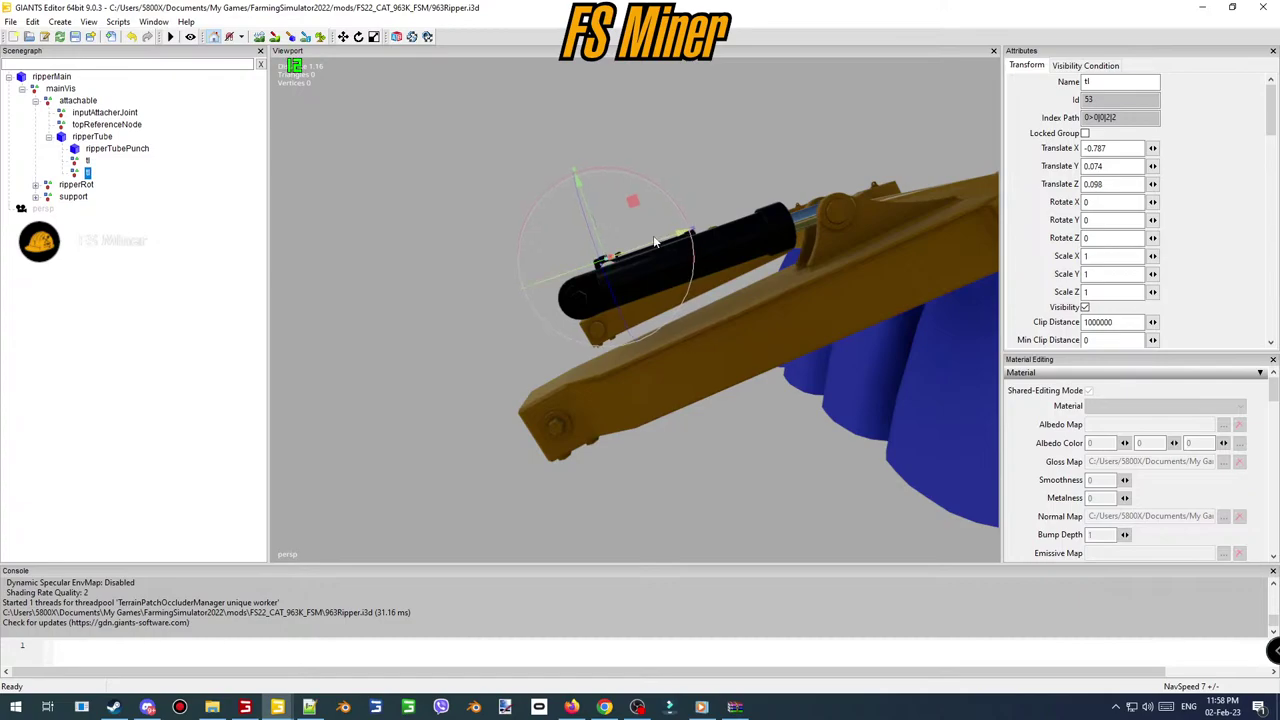
pyautogui.click(75, 37)
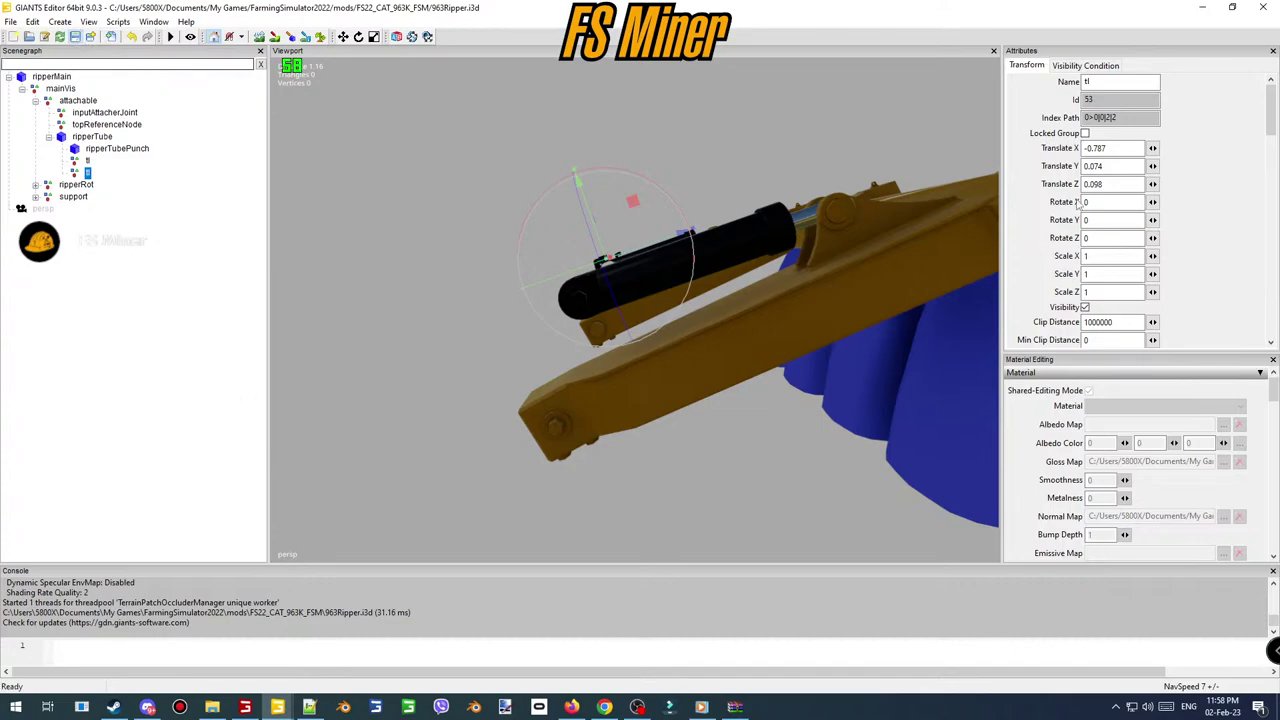
# - Copy the index path of the original tl transform group under ripperTube
pyautogui.click(87, 161)
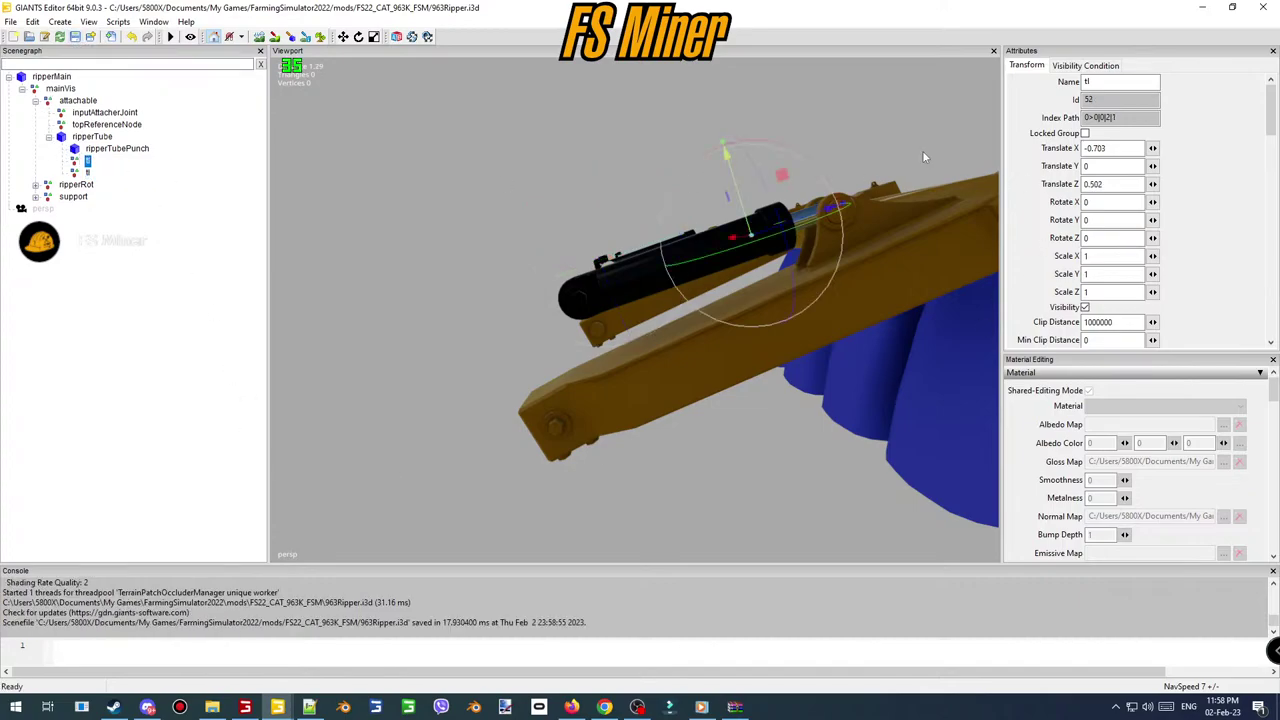
pyautogui.moveTo(1120, 117); pyautogui.dragTo(654, 266)
pyautogui.hotkey('ctrl', 'c')
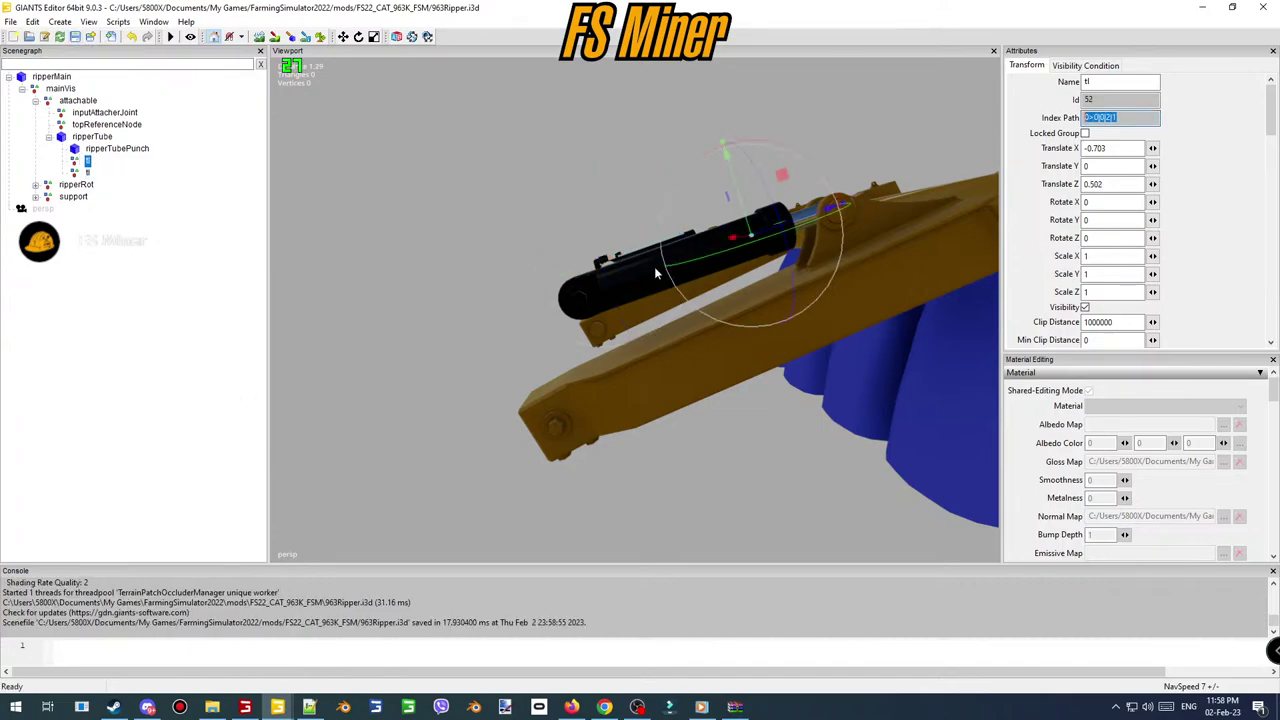
# - Switch to Notepad++ and review the connectionHoses sections in 963K.xml and d6Ripper.xml
pyautogui.click(309, 707)
pyautogui.scroll(-5, 346, 523)
pyautogui.scroll(-20, 346, 523)
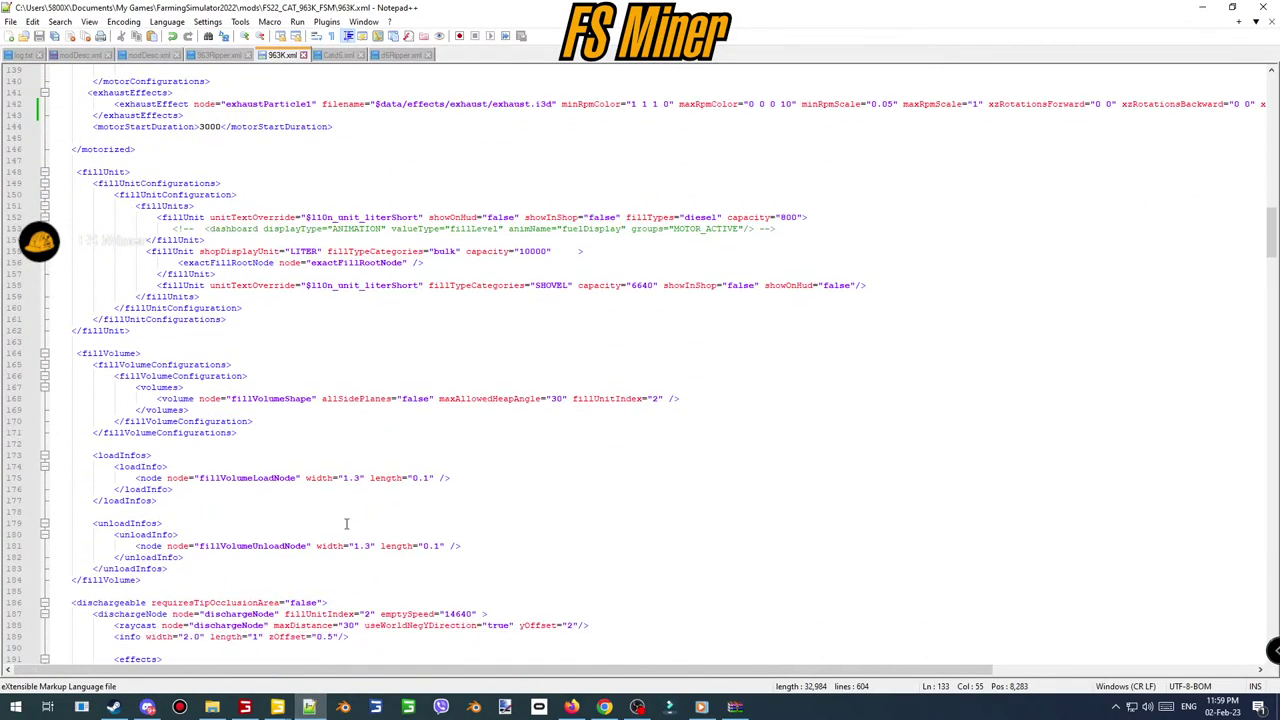
pyautogui.scroll(-20, 350, 530)
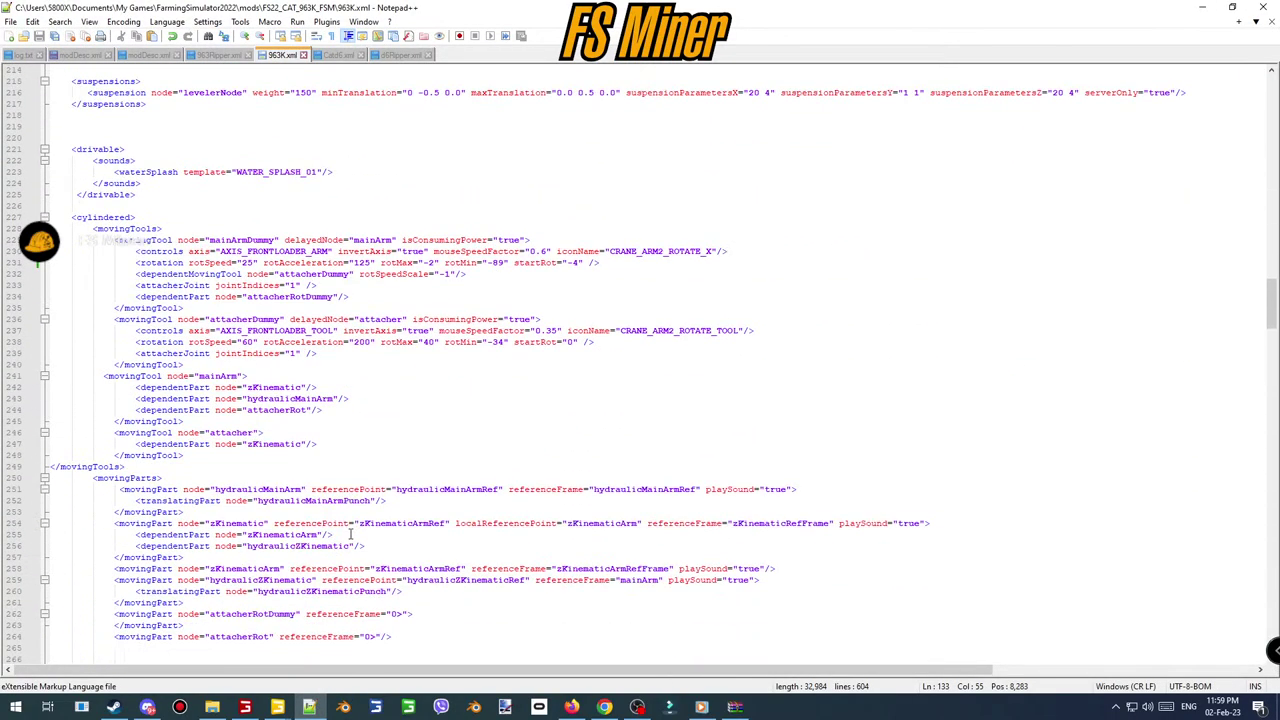
pyautogui.scroll(-20, 358, 527)
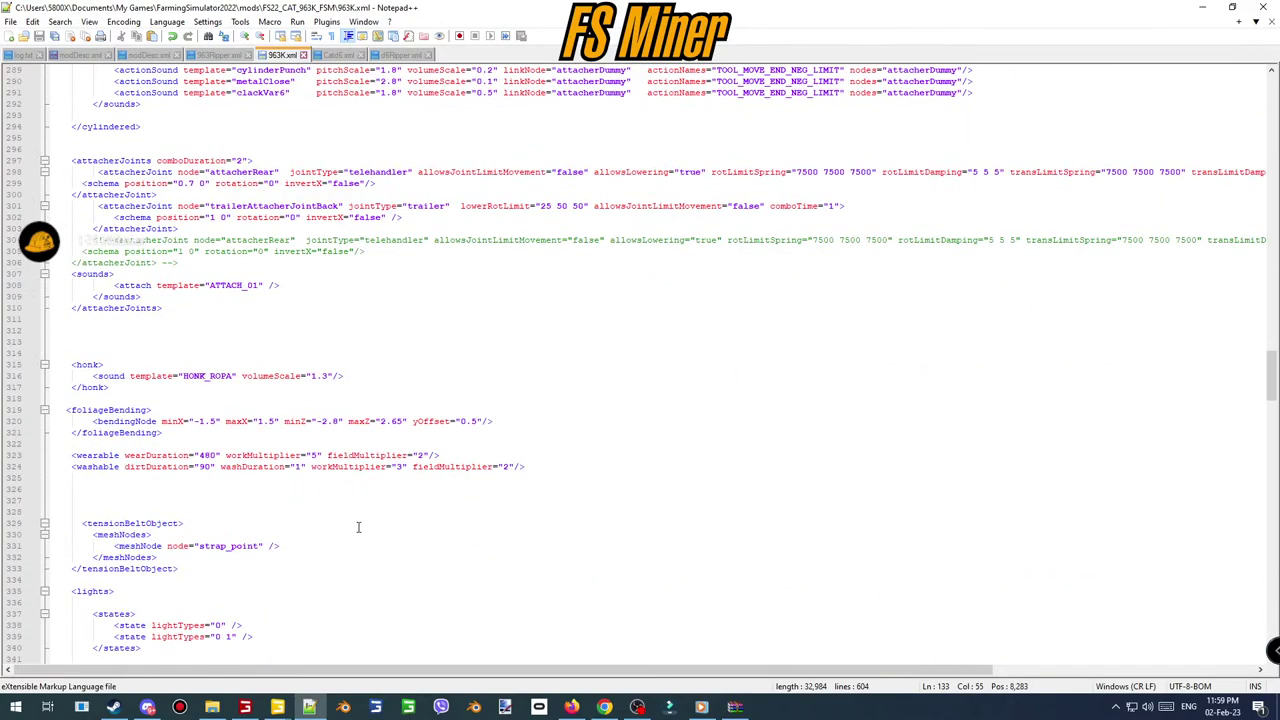
pyautogui.scroll(-15, 366, 523)
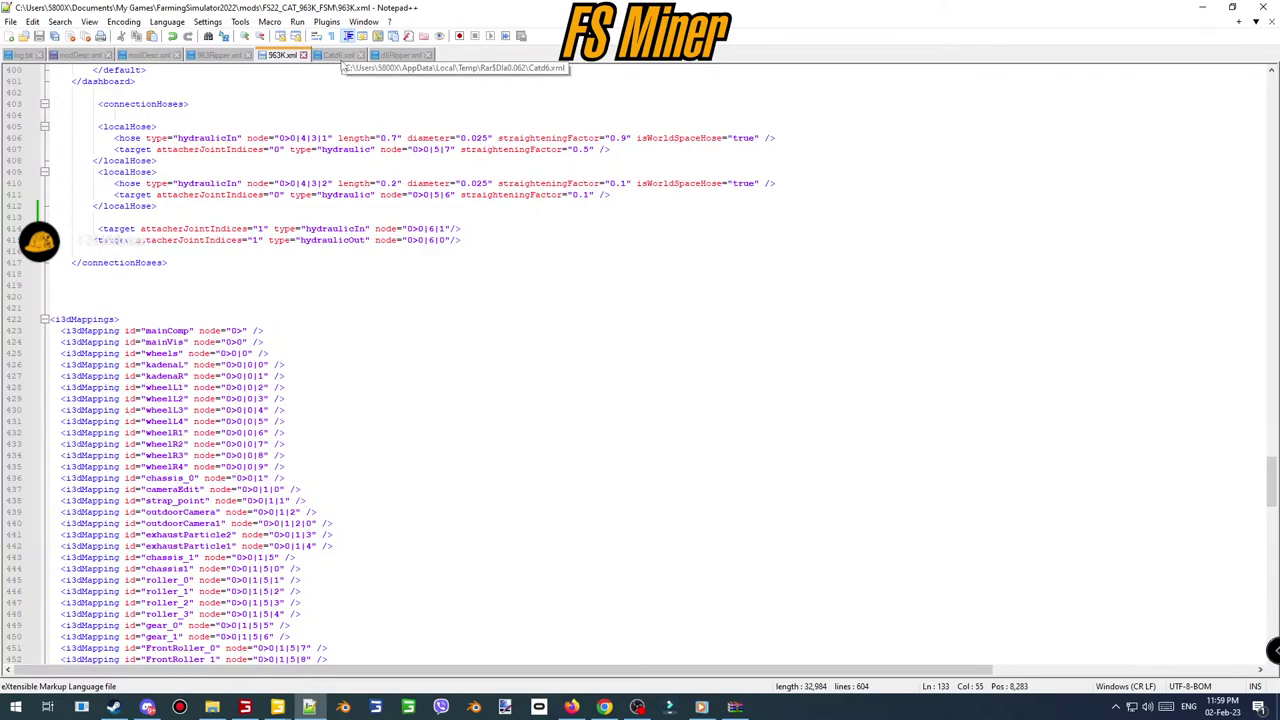
pyautogui.click(401, 55)
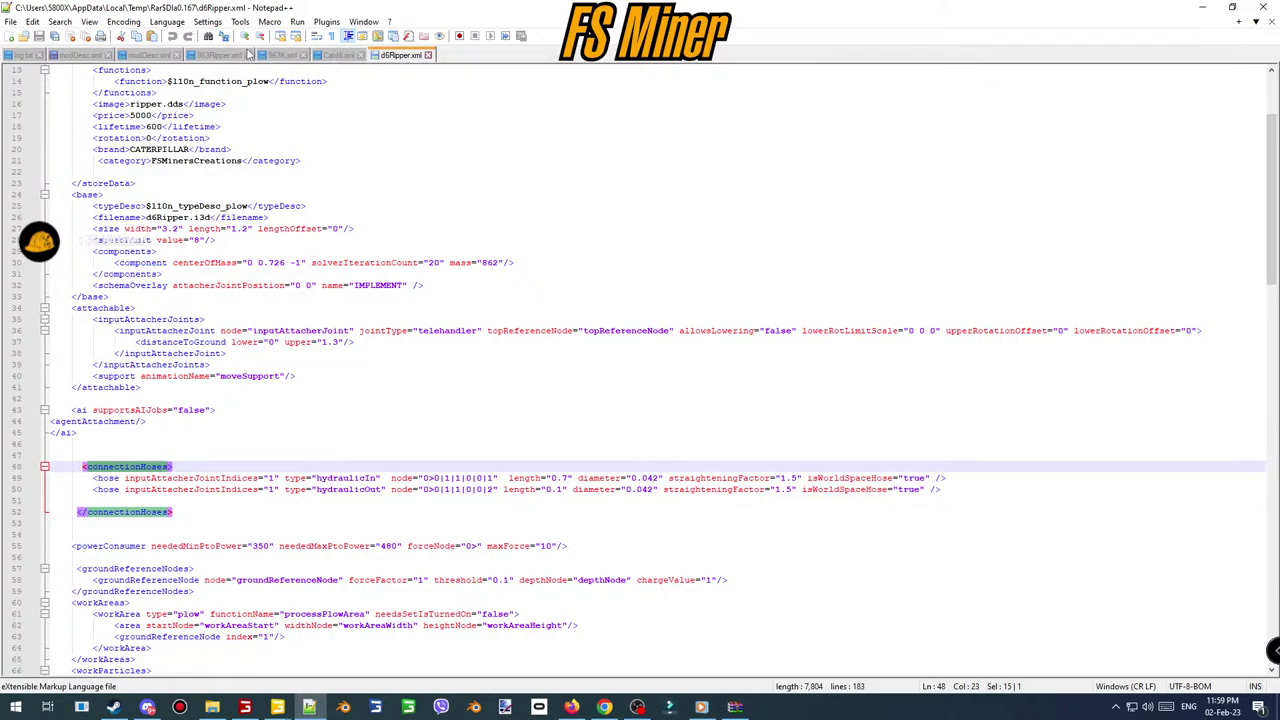
# - In 963Ripper.xml, set the hydraulicIn hose node to 0>0|0|2|1 and the hydraulicOut hose node to 0>0|0|2|2
pyautogui.click(228, 58)
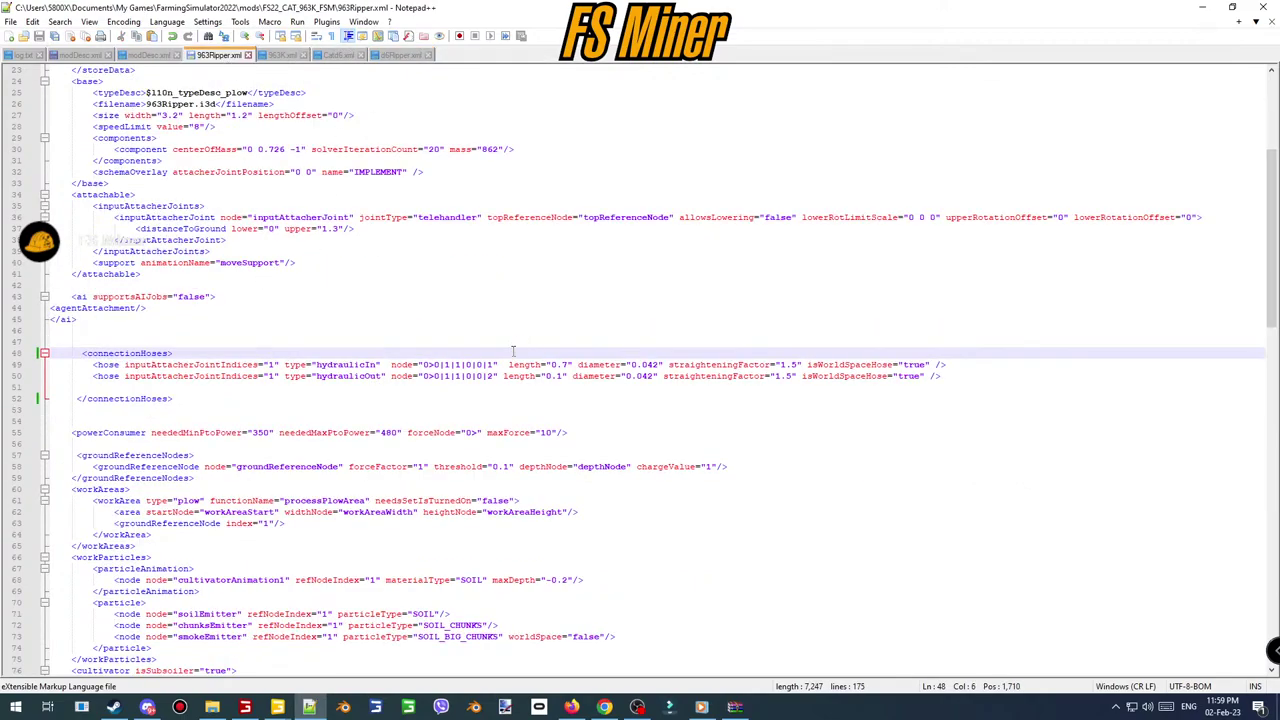
pyautogui.moveTo(494, 364); pyautogui.dragTo(437, 366)
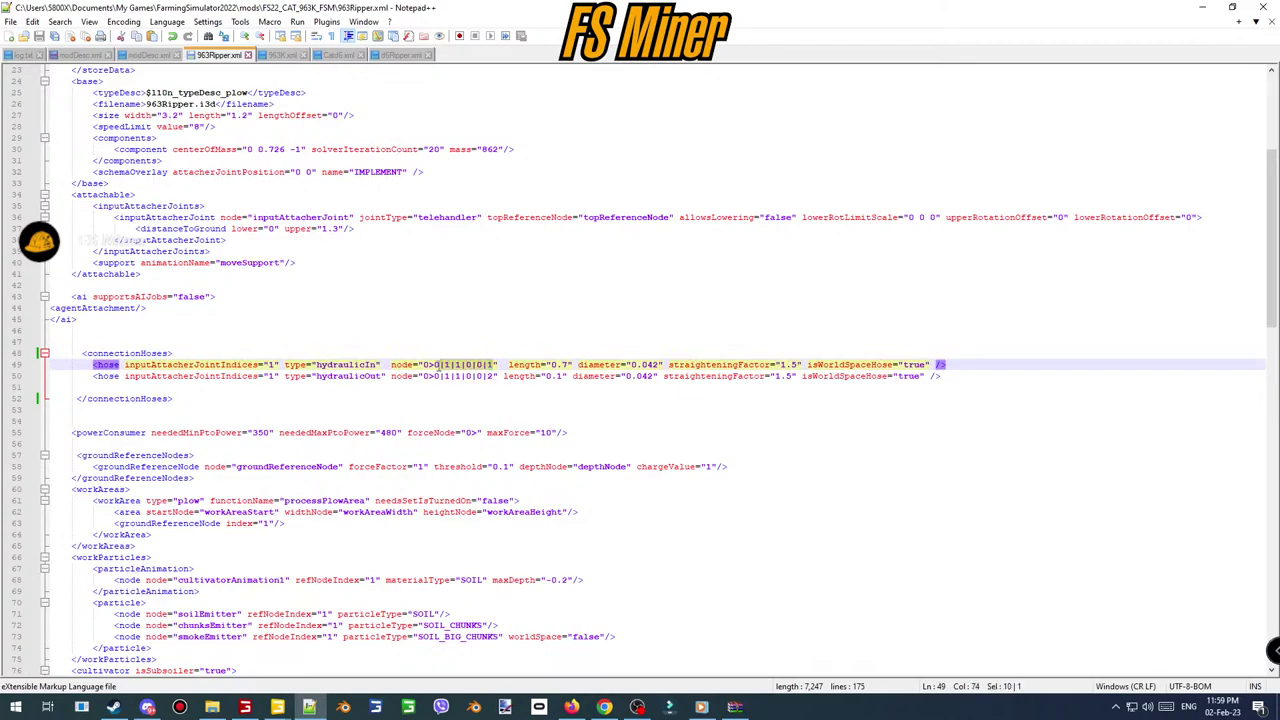
pyautogui.hotkey('ctrl', 'v')
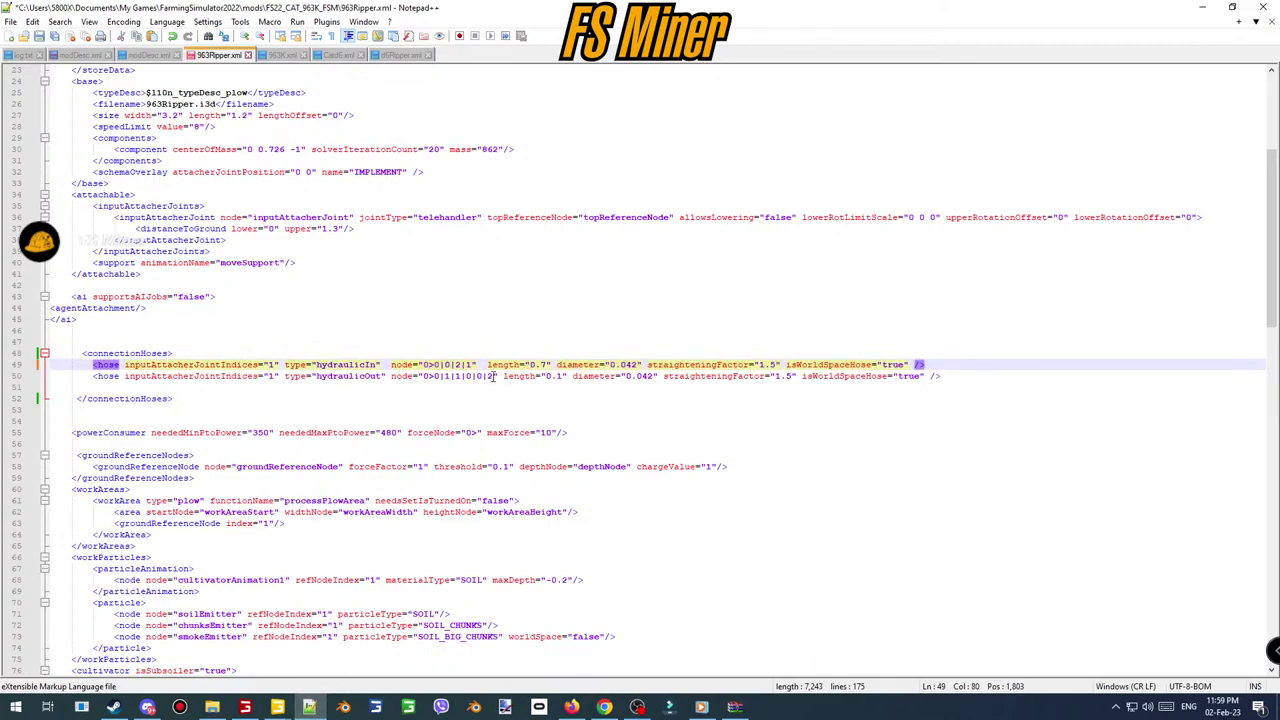
pyautogui.moveTo(494, 376); pyautogui.dragTo(465, 376)
pyautogui.hotkey('ctrl', 'v')
pyautogui.write('2')
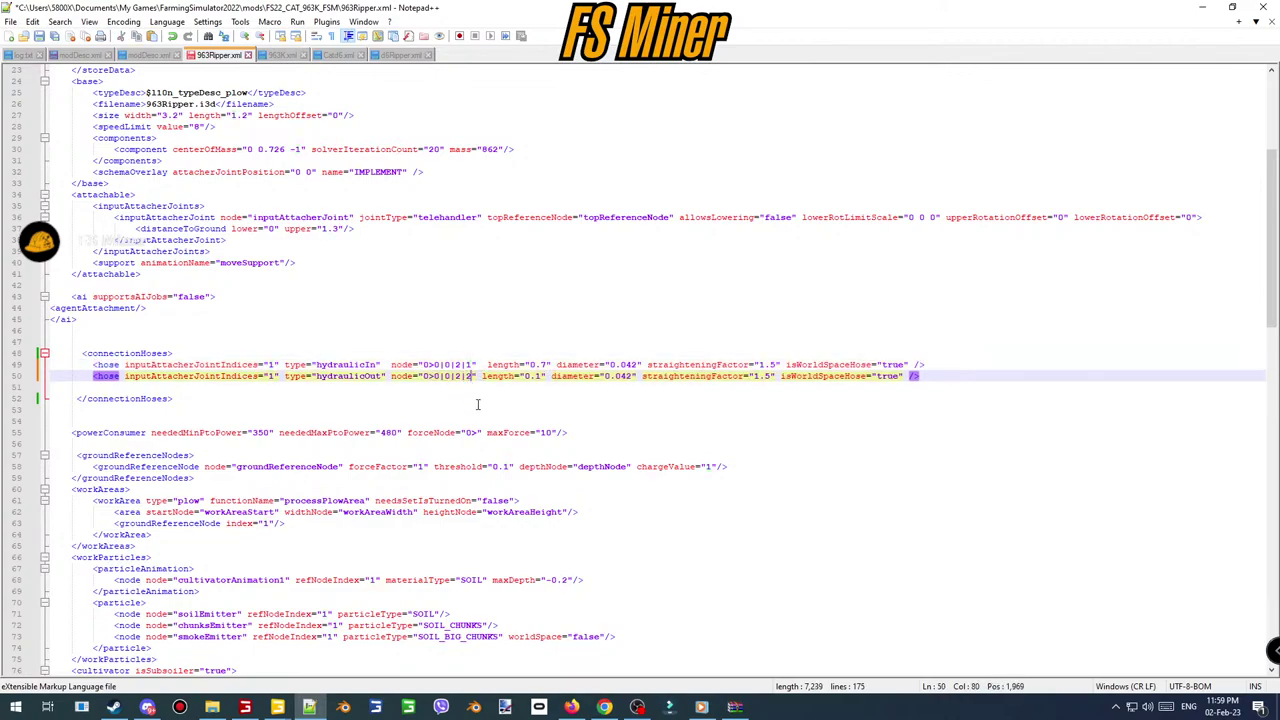
# - Return to 963Ripper.i3d in GIANTS Editor, check the duplicated tl's index path and save the scene again
pyautogui.click(308, 707)
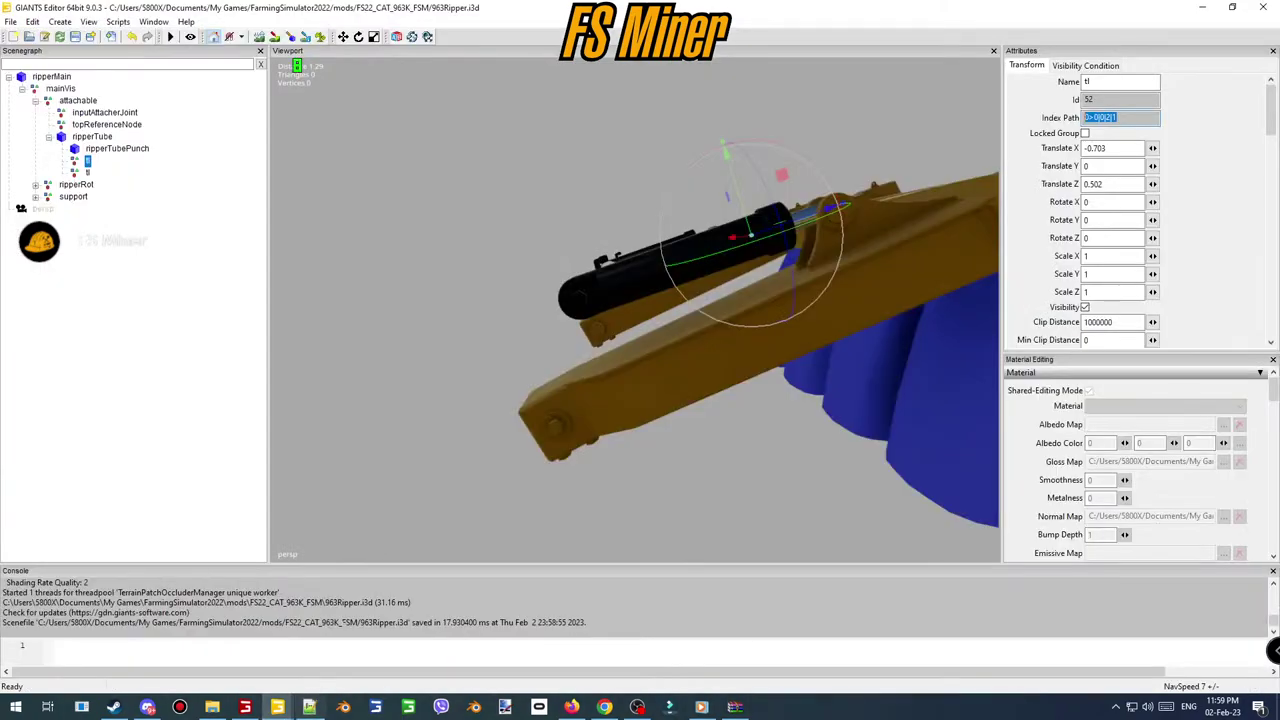
pyautogui.click(88, 172)
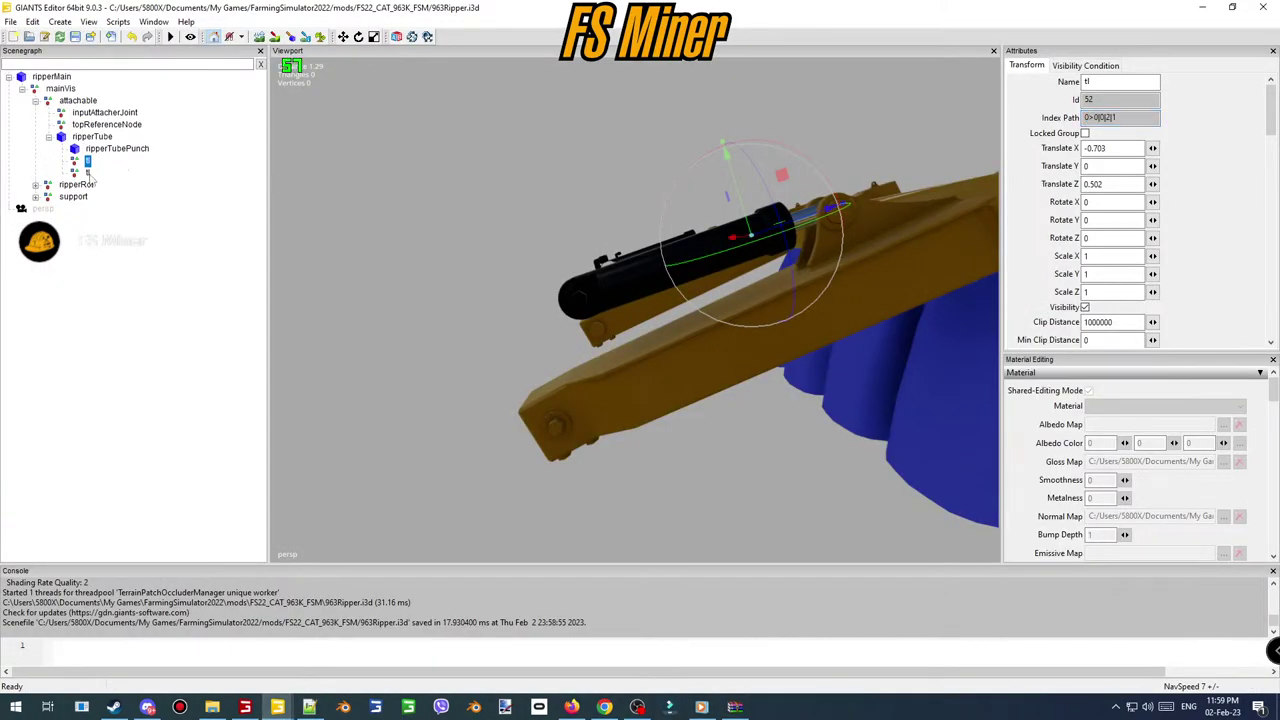
pyautogui.click(75, 36)
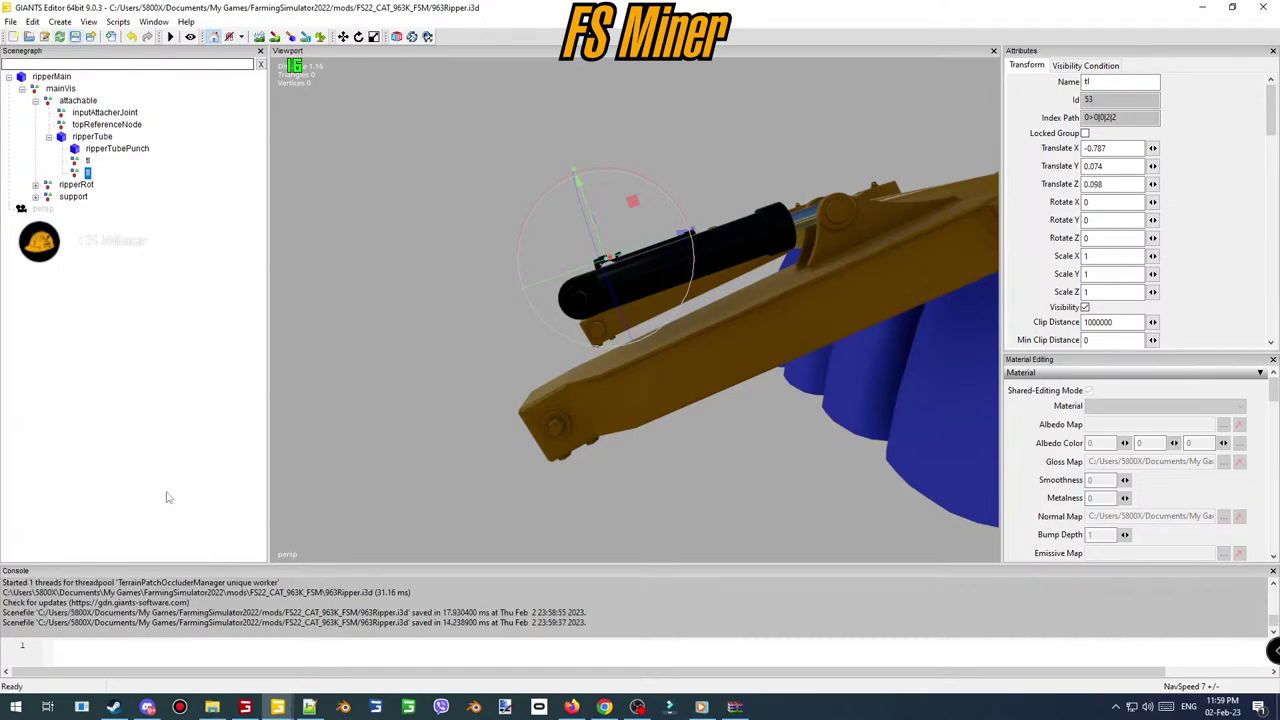
# - Switch to the GIANTS Editor window with 963.i3d and expand mainComp and mainVis down to the contents of the hoses group
pyautogui.moveTo(277, 707)
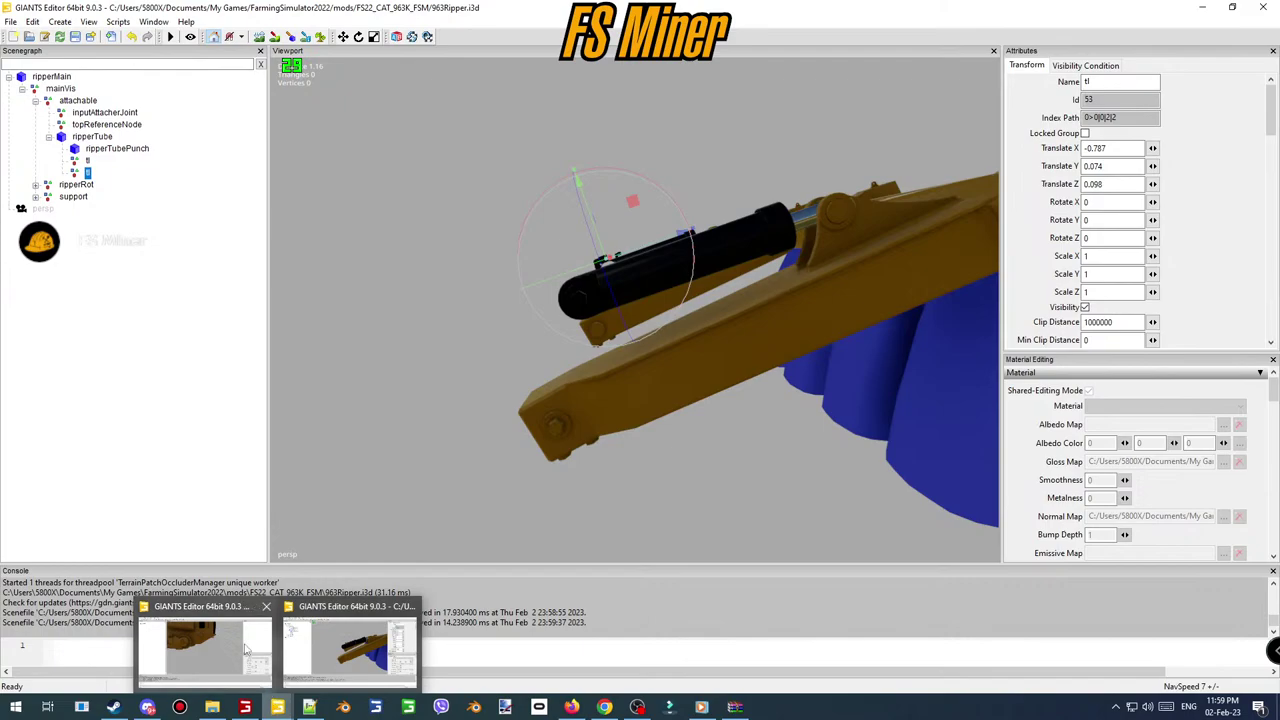
pyautogui.click(350, 648)
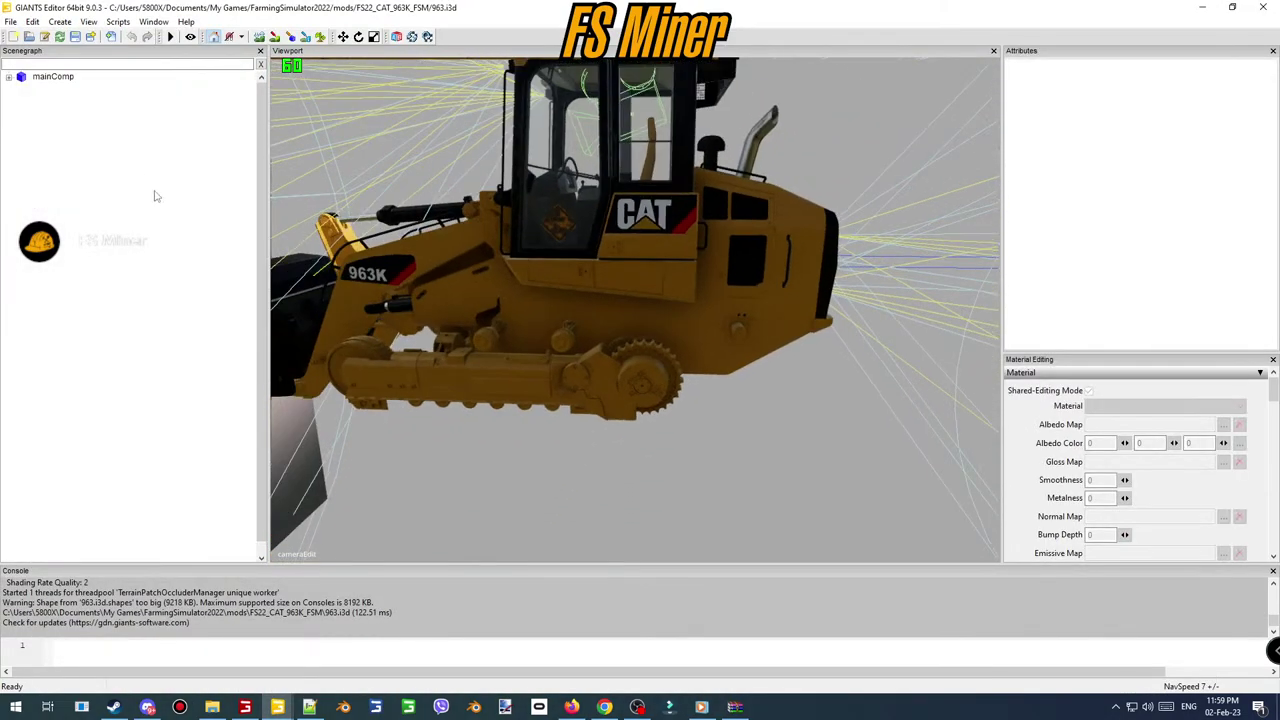
pyautogui.click(9, 77)
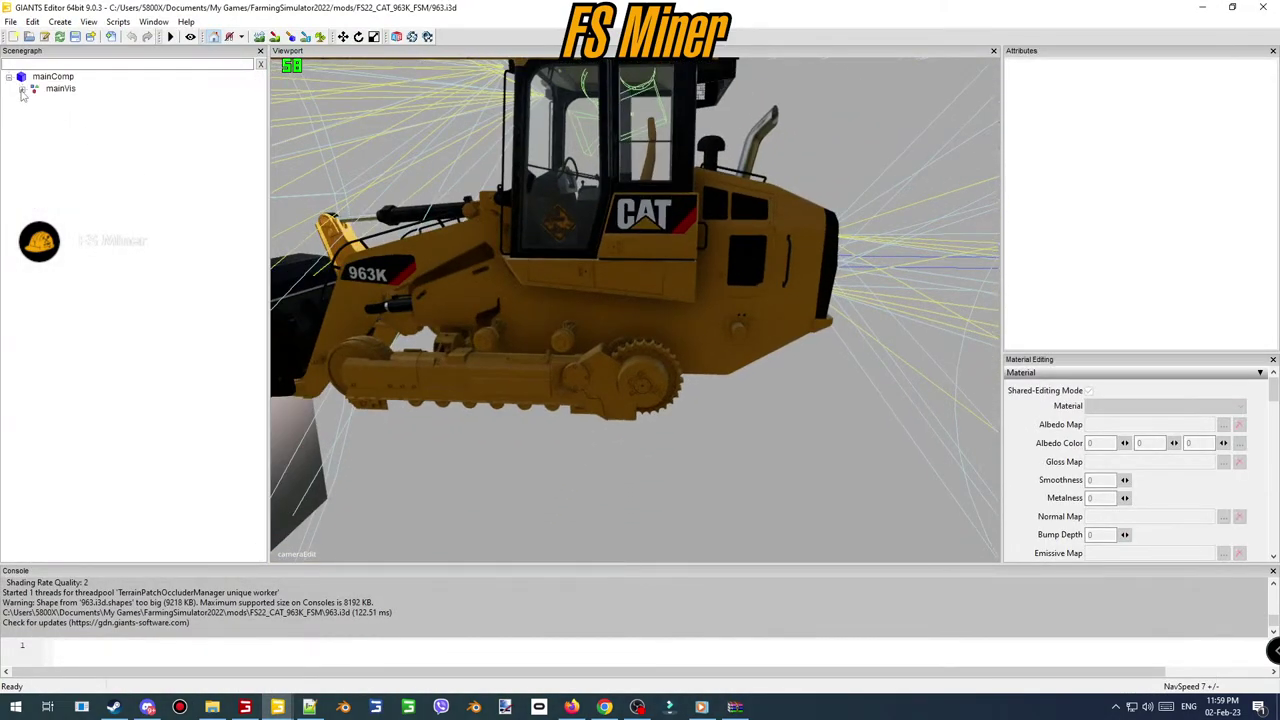
pyautogui.click(22, 89)
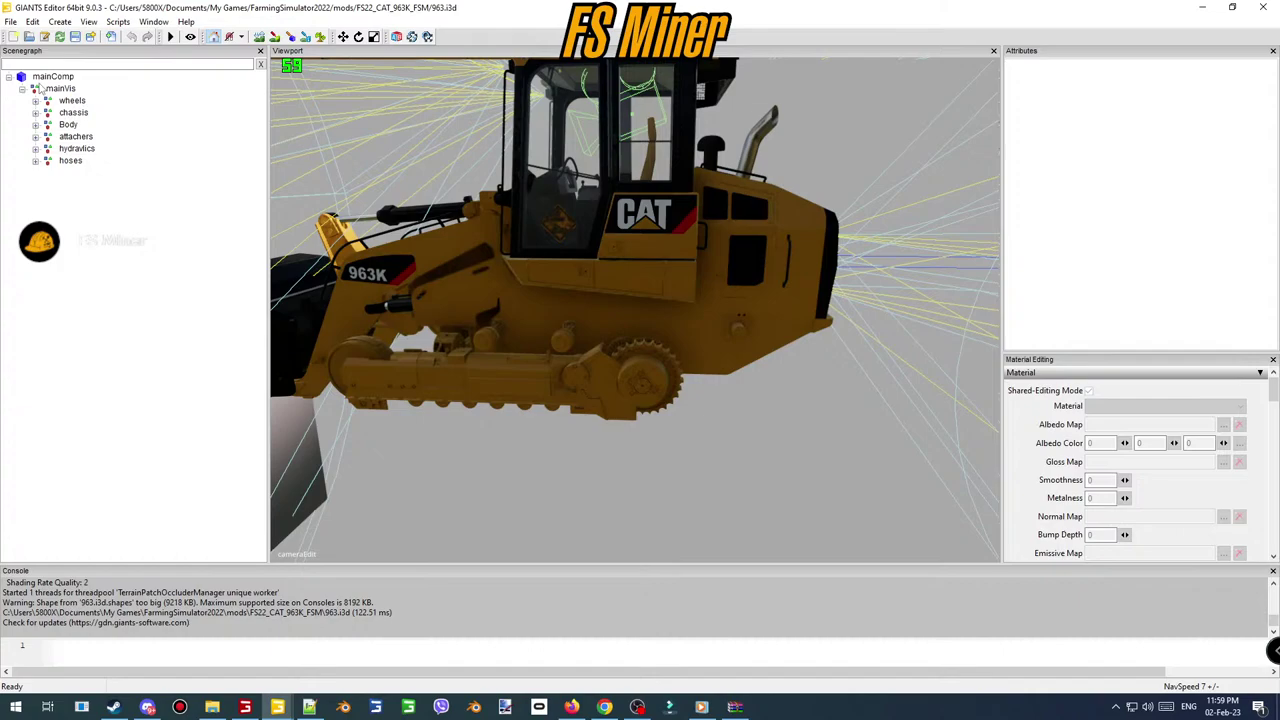
pyautogui.click(67, 161)
pyautogui.click(35, 161)
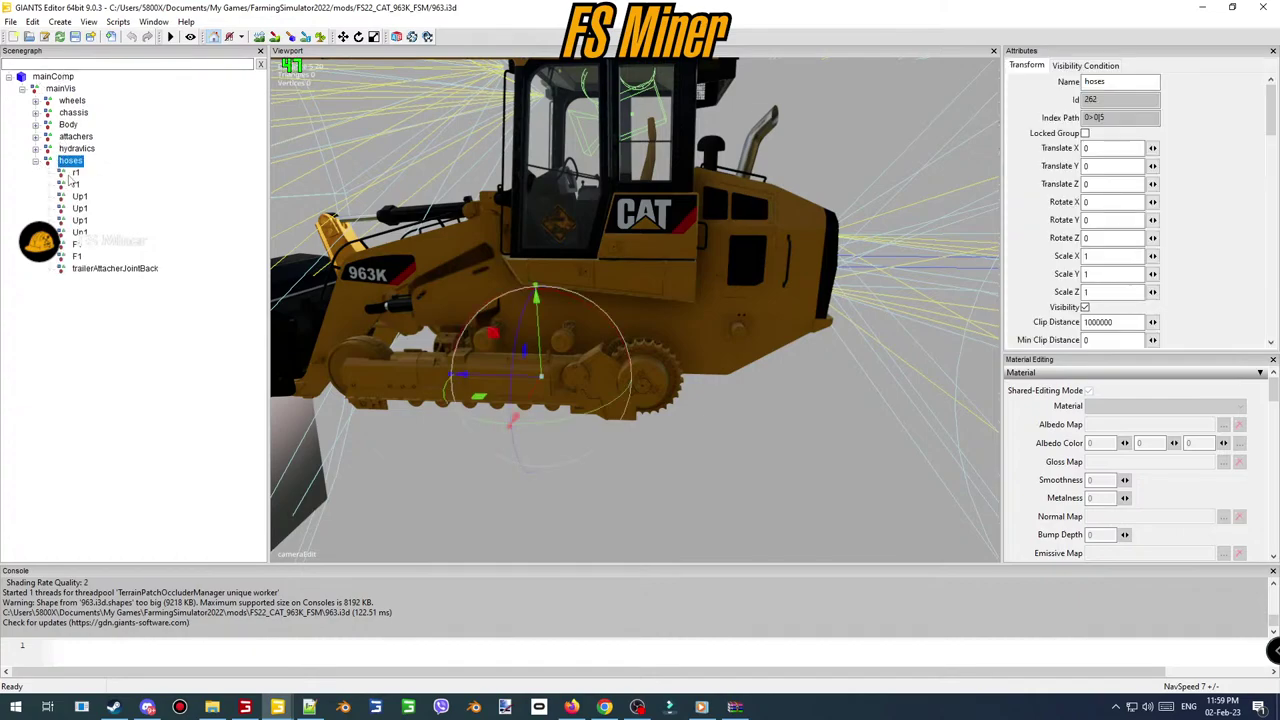
# - Check the positions of the r1, F1 and trailerAttacherJointBack transform groups under hoses on the loader
pyautogui.click(75, 173)
pyautogui.click(76, 185)
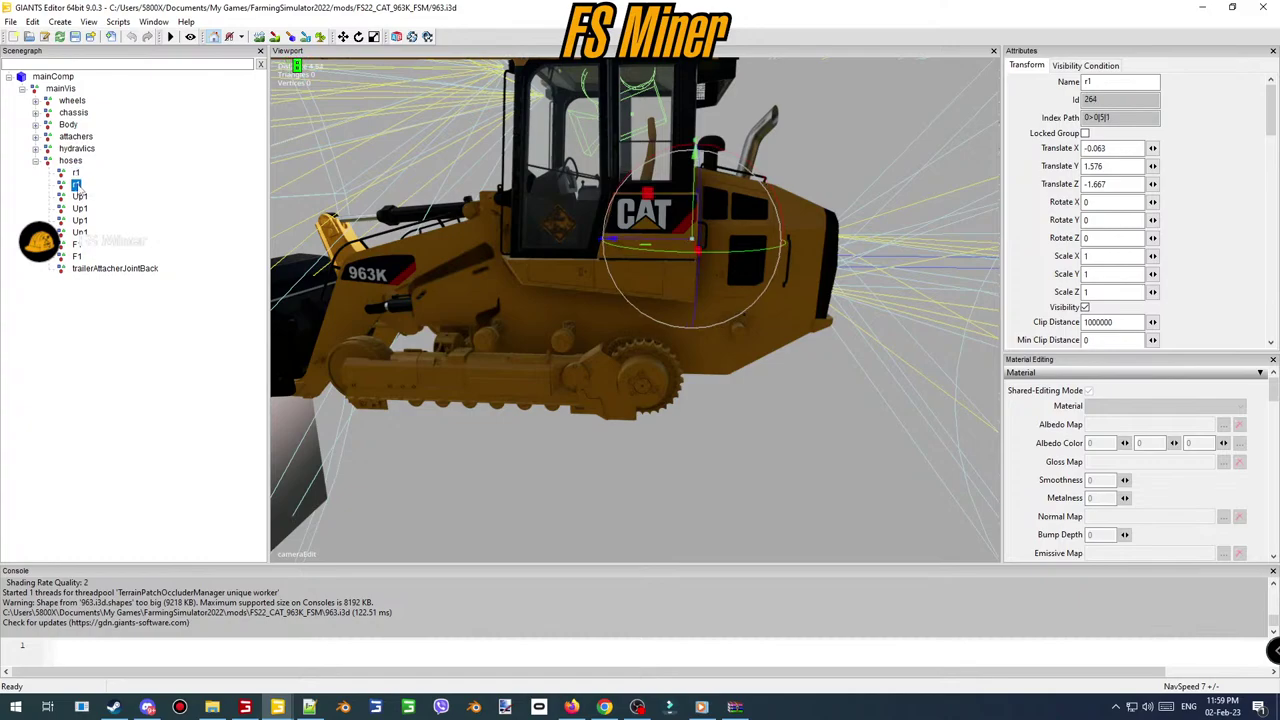
pyautogui.moveTo(352, 263)
pyautogui.mouseDown(button='middle')
pyautogui.moveTo(471, 336)
pyautogui.moveTo(500, 335)
pyautogui.moveTo(327, 260)
pyautogui.mouseUp(button='middle')
pyautogui.click(78, 245)
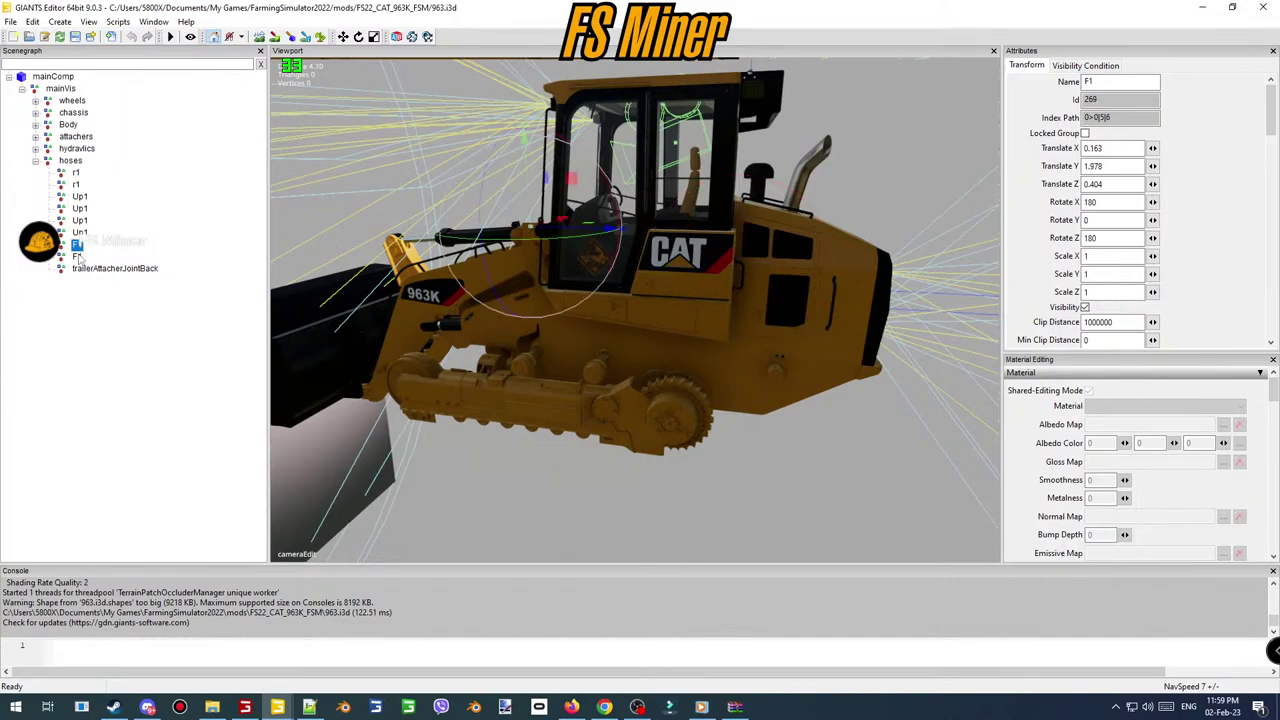
pyautogui.click(98, 270)
pyautogui.moveTo(483, 315); pyautogui.dragTo(339, 290, button='middle')
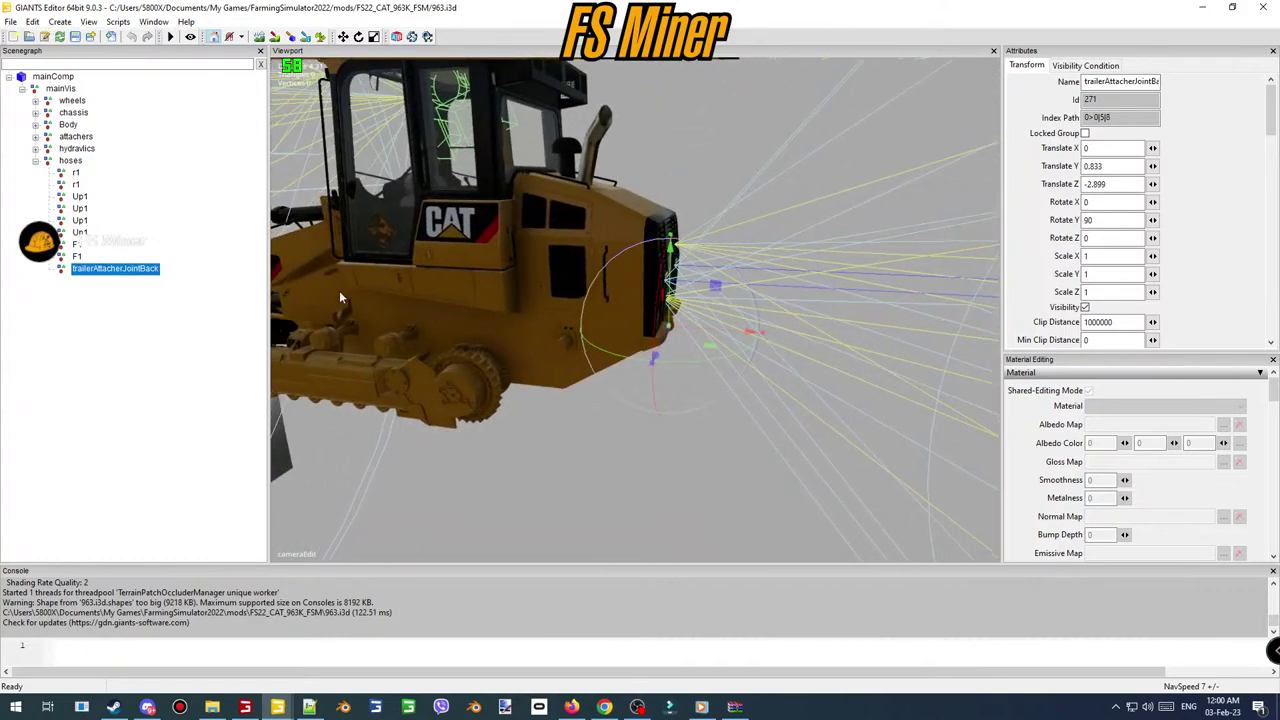
# - Expand the attachers group and compare the positions of attacherFront, attacherRear and trailerAttacherJointBack
pyautogui.click(60, 137)
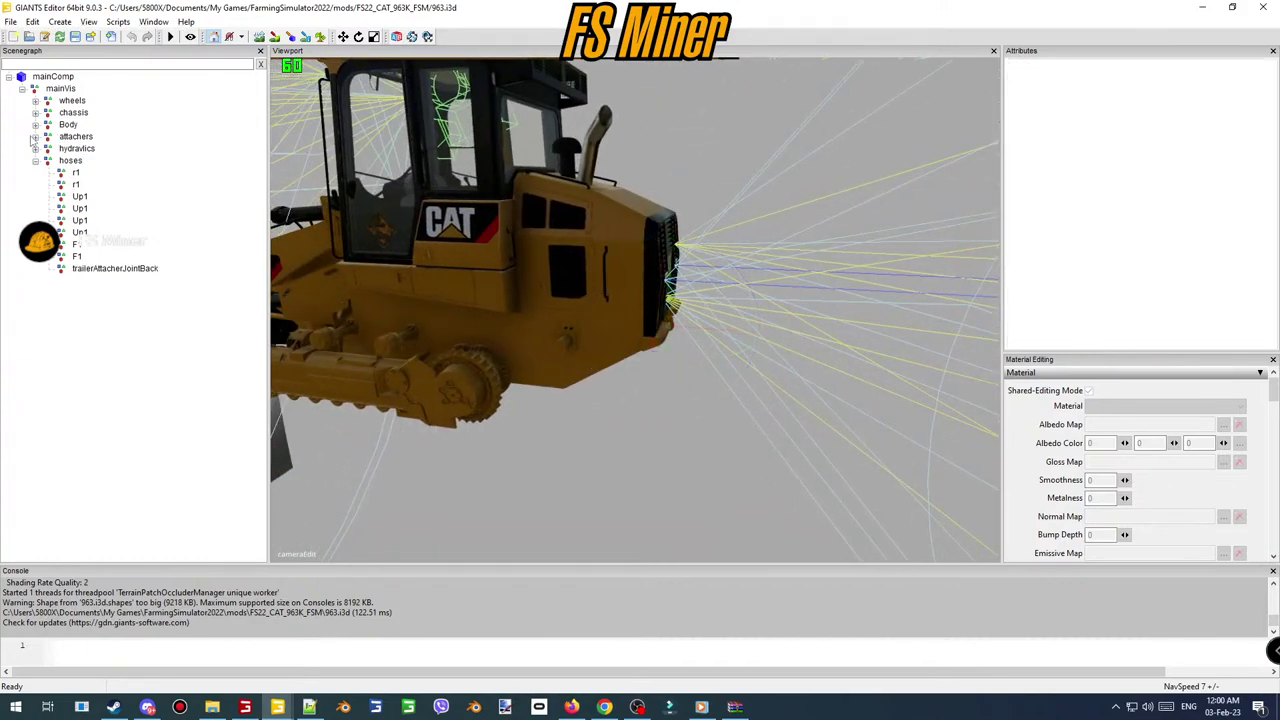
pyautogui.click(35, 136)
pyautogui.click(96, 160)
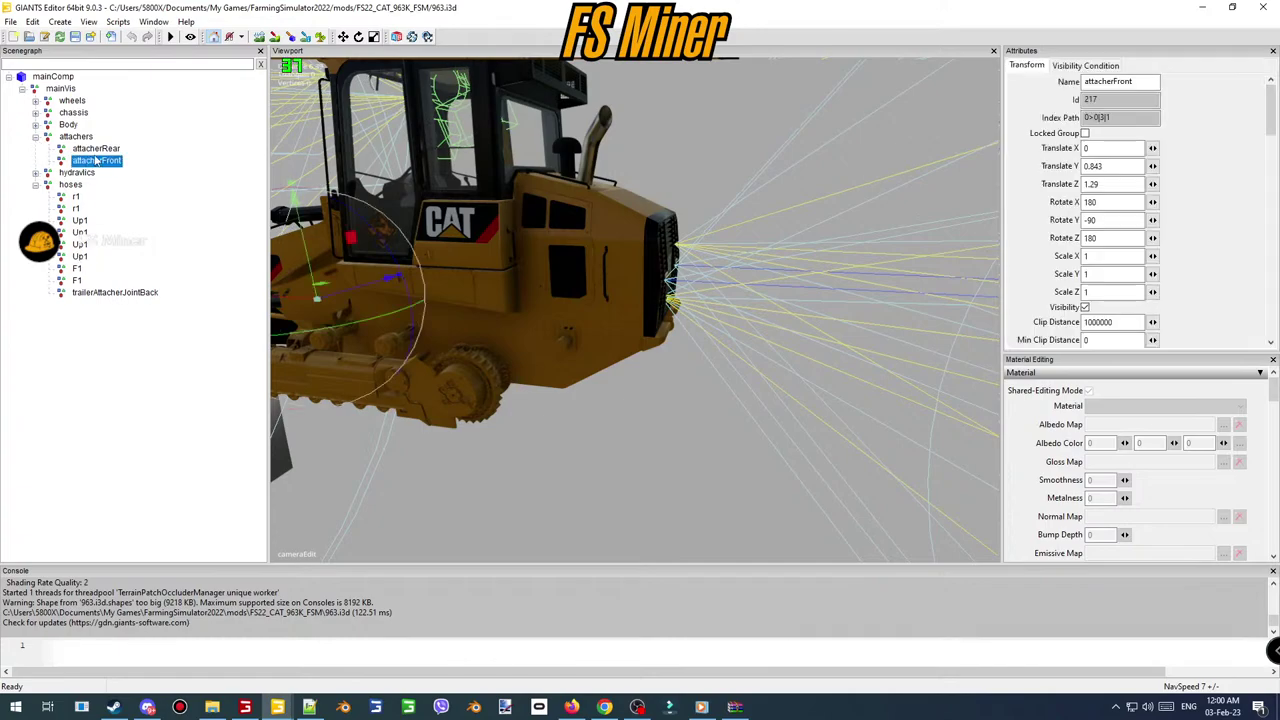
pyautogui.moveTo(550, 285); pyautogui.dragTo(575, 270, button='middle')
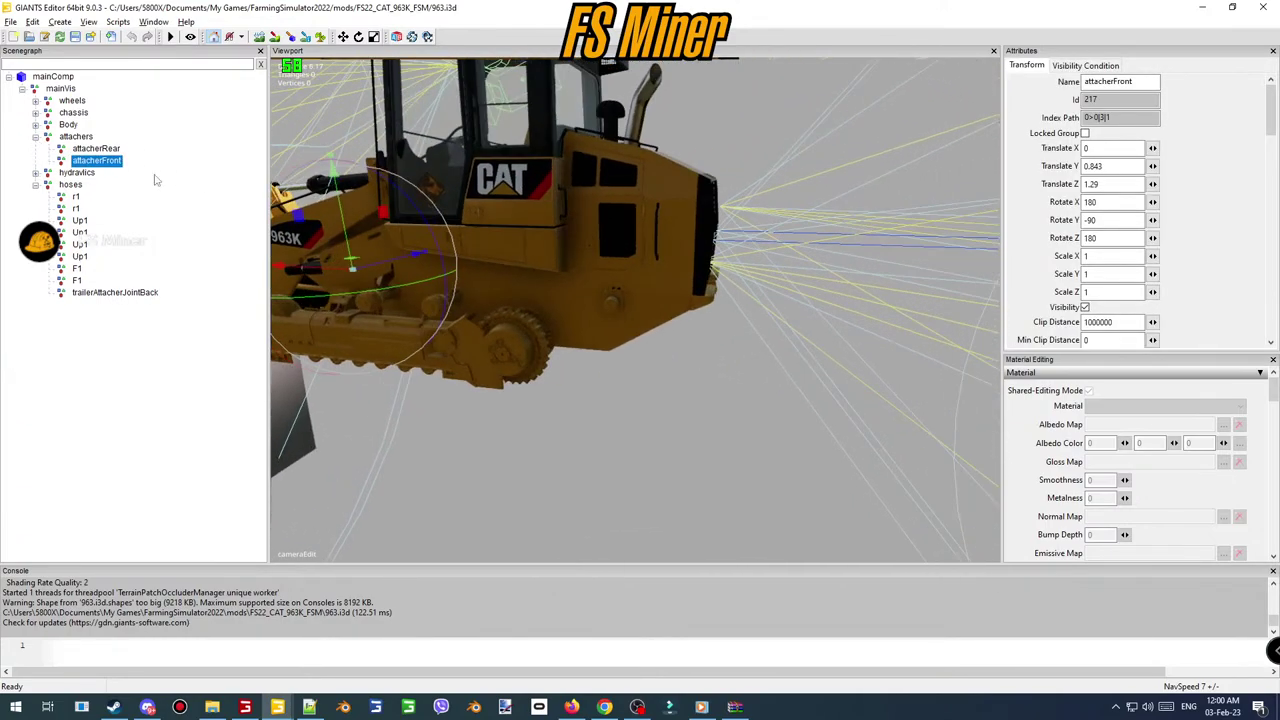
pyautogui.click(97, 148)
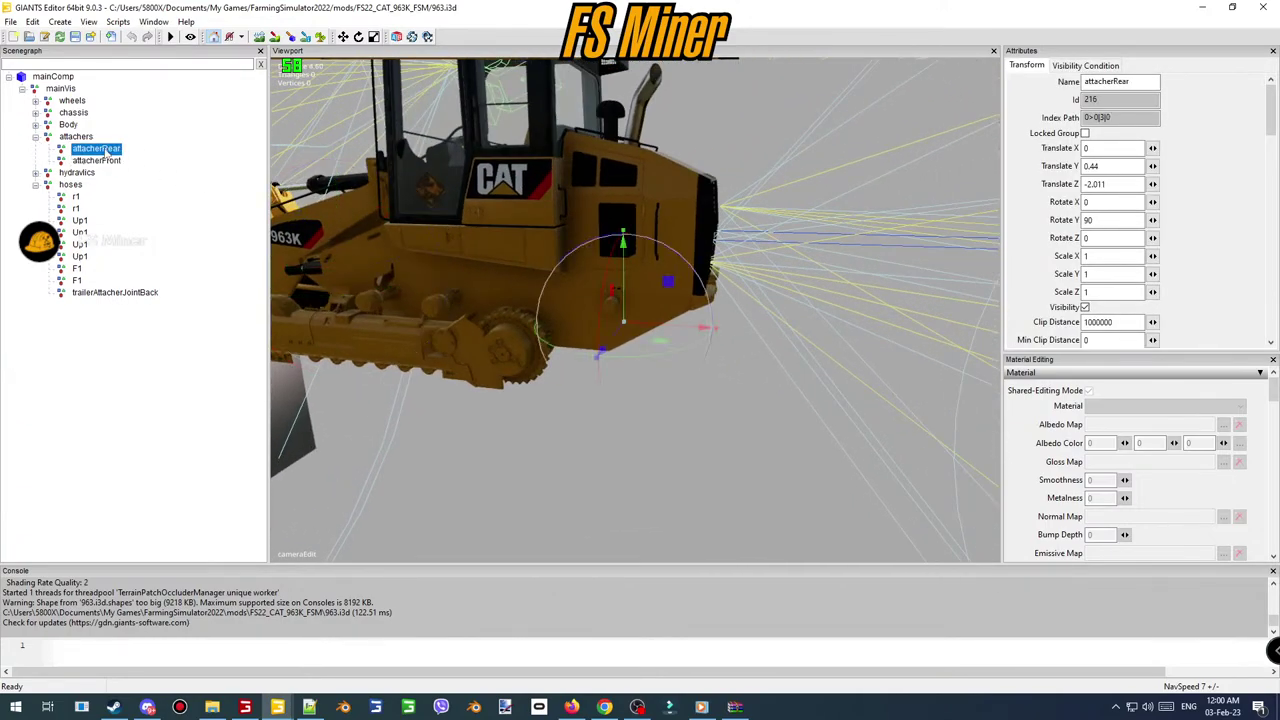
pyautogui.click(115, 292)
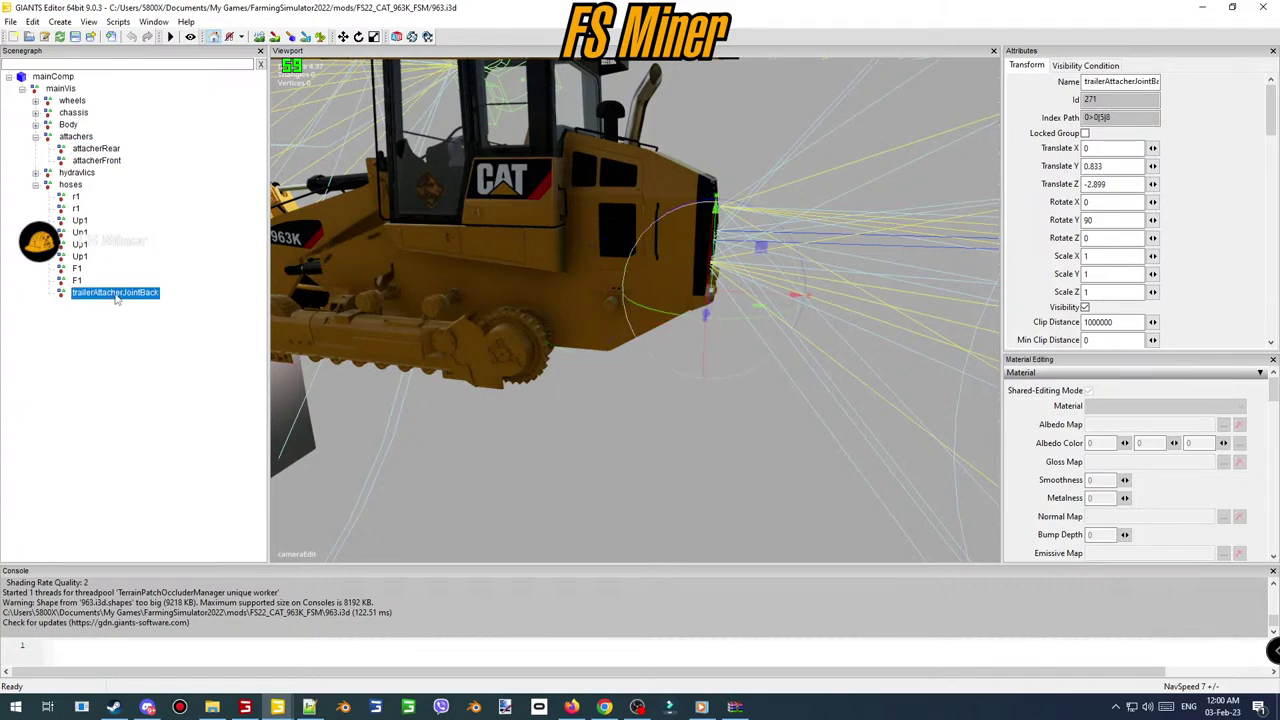
# - Move the first r1 hose node to the port on the loader's rear side, at about Translate Y 0.966 and Z -2.074
pyautogui.click(77, 198)
pyautogui.moveTo(560, 300); pyautogui.dragTo(462, 312, button='middle')
pyautogui.keyDown('alt'); pyautogui.moveTo(463, 314); pyautogui.dragTo(446, 313); pyautogui.keyUp('alt')
pyautogui.moveTo(602, 303); pyautogui.dragTo(552, 315)
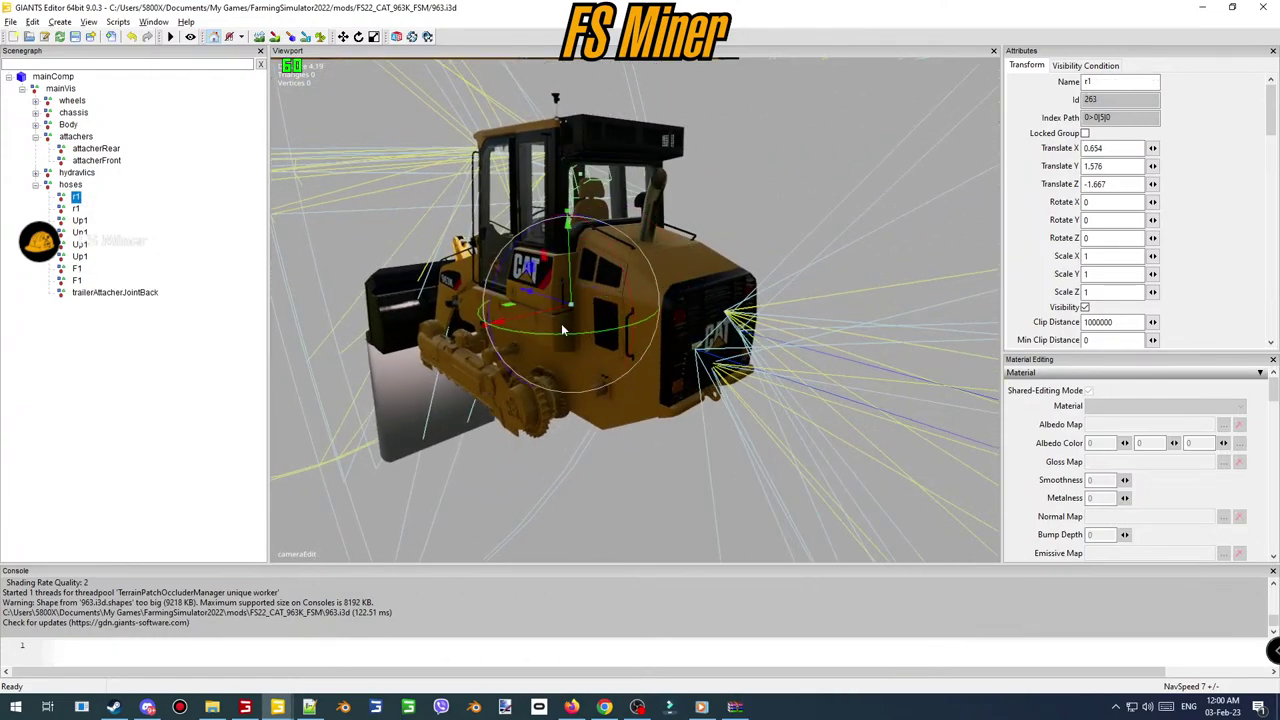
pyautogui.keyDown('alt'); pyautogui.moveTo(485, 291); pyautogui.dragTo(598, 180, button='middle'); pyautogui.keyUp('alt')
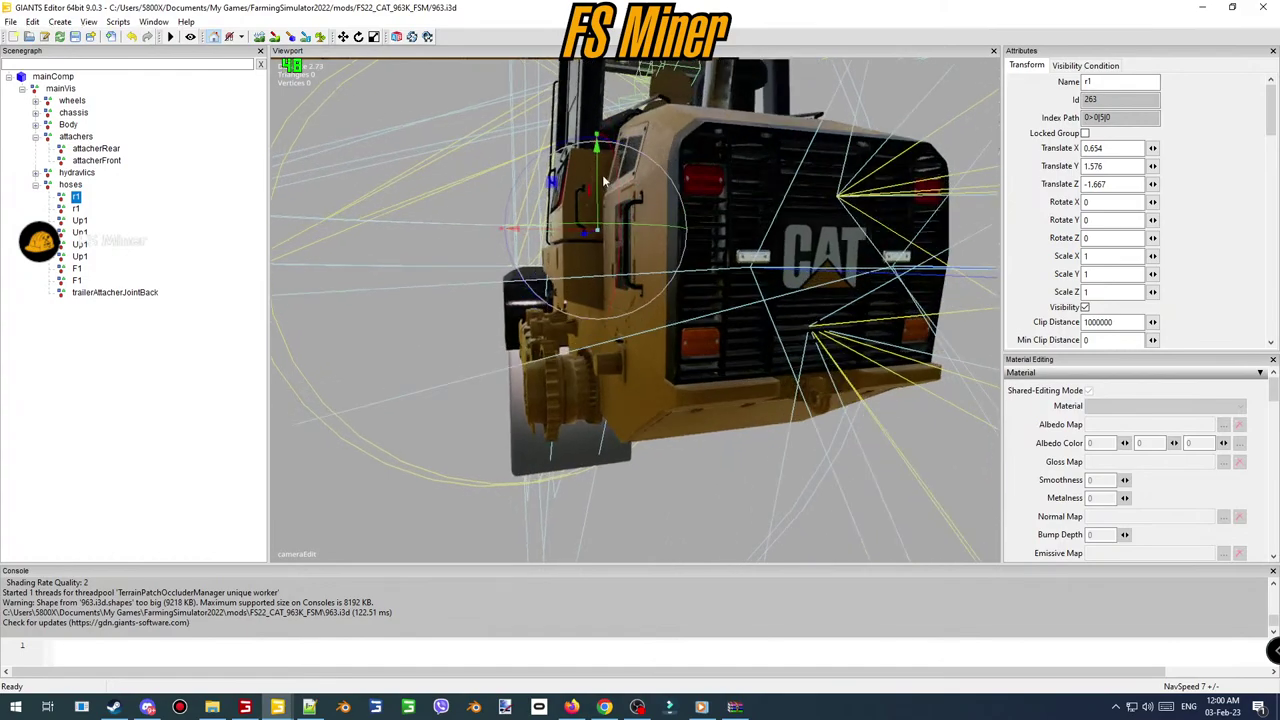
pyautogui.moveTo(598, 180); pyautogui.dragTo(748, 345)
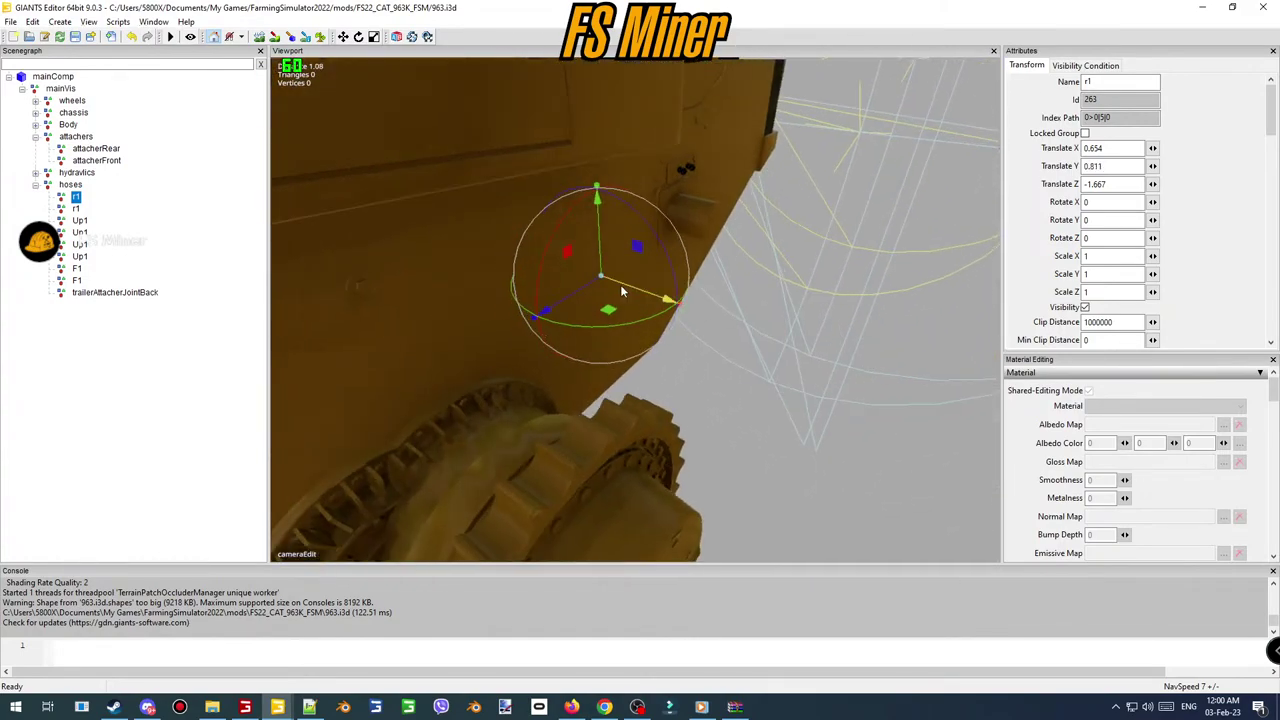
pyautogui.moveTo(587, 285); pyautogui.dragTo(530, 124)
pyautogui.moveTo(480, 178); pyautogui.dragTo(645, 412)
pyautogui.moveTo(646, 419); pyautogui.dragTo(718, 428, button='right')
pyautogui.keyDown('alt'); pyautogui.moveTo(698, 391); pyautogui.dragTo(698, 392); pyautogui.keyUp('alt')
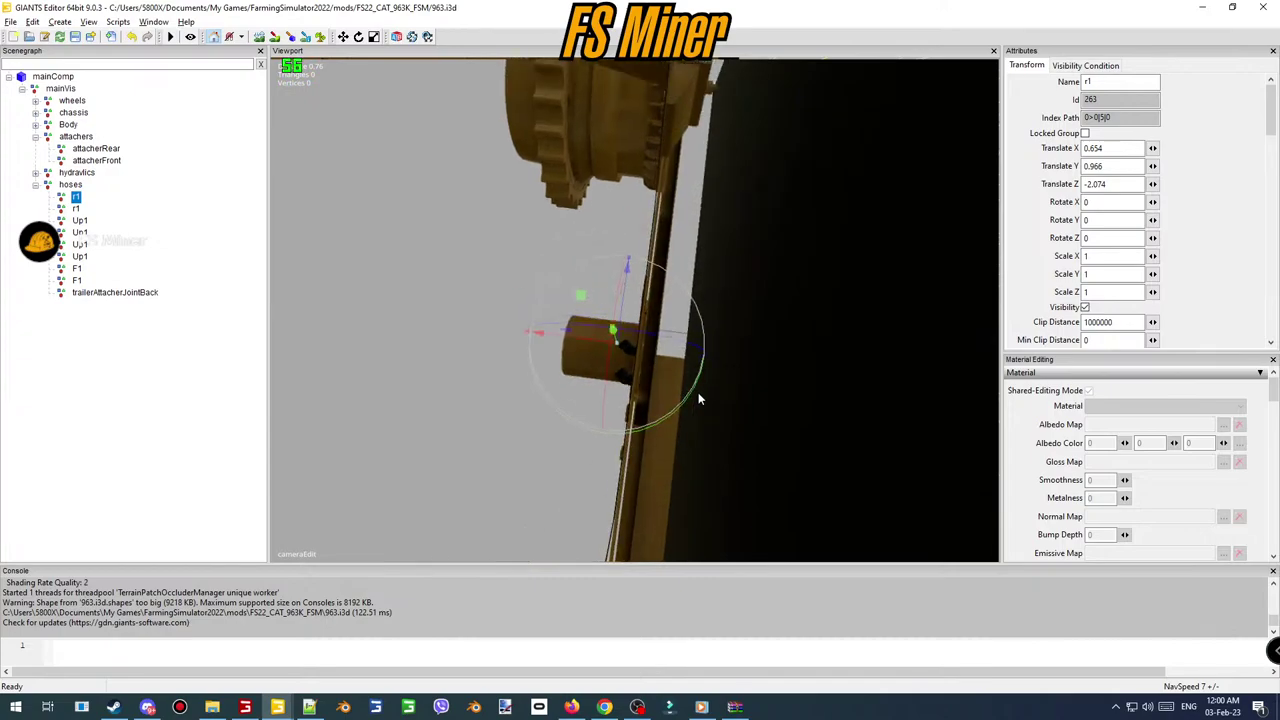
# - Rotate the first r1 node to about 44.476 in Y and shift it to about Translate X 0.643 and Z -2.072
pyautogui.scroll(3, 701, 392)
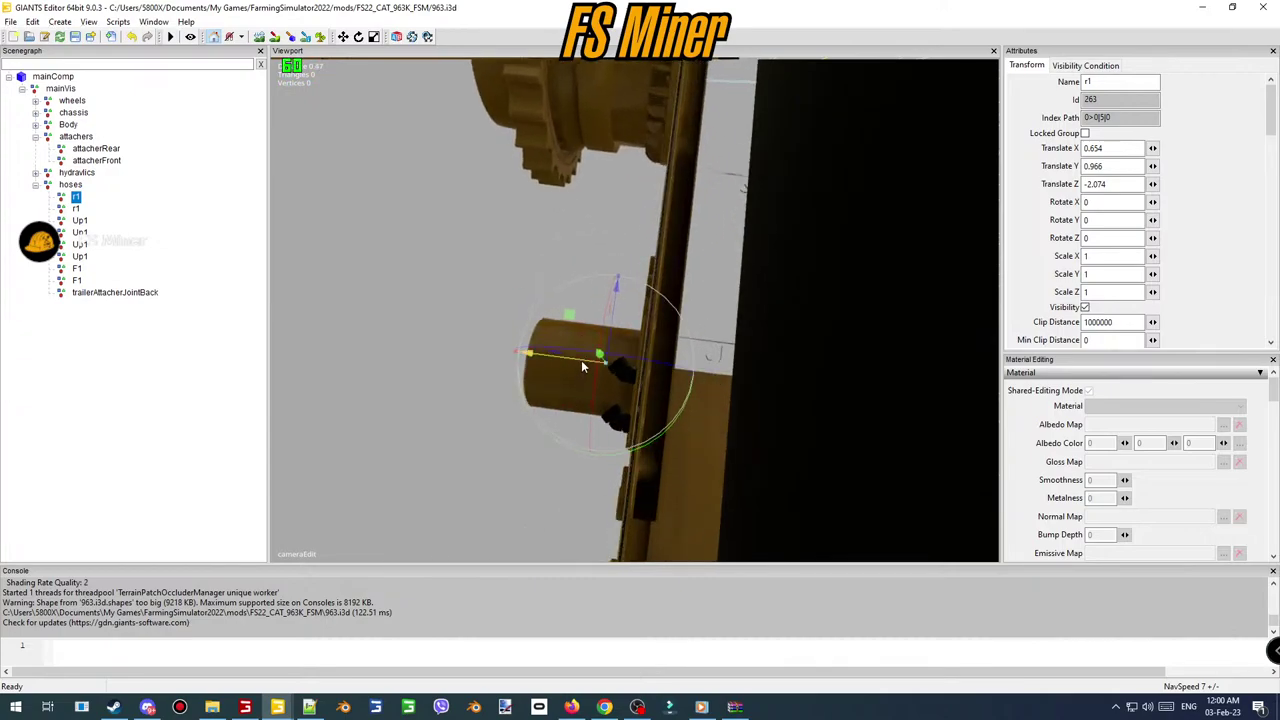
pyautogui.moveTo(583, 366); pyautogui.dragTo(621, 330)
pyautogui.moveTo(648, 449); pyautogui.dragTo(722, 406)
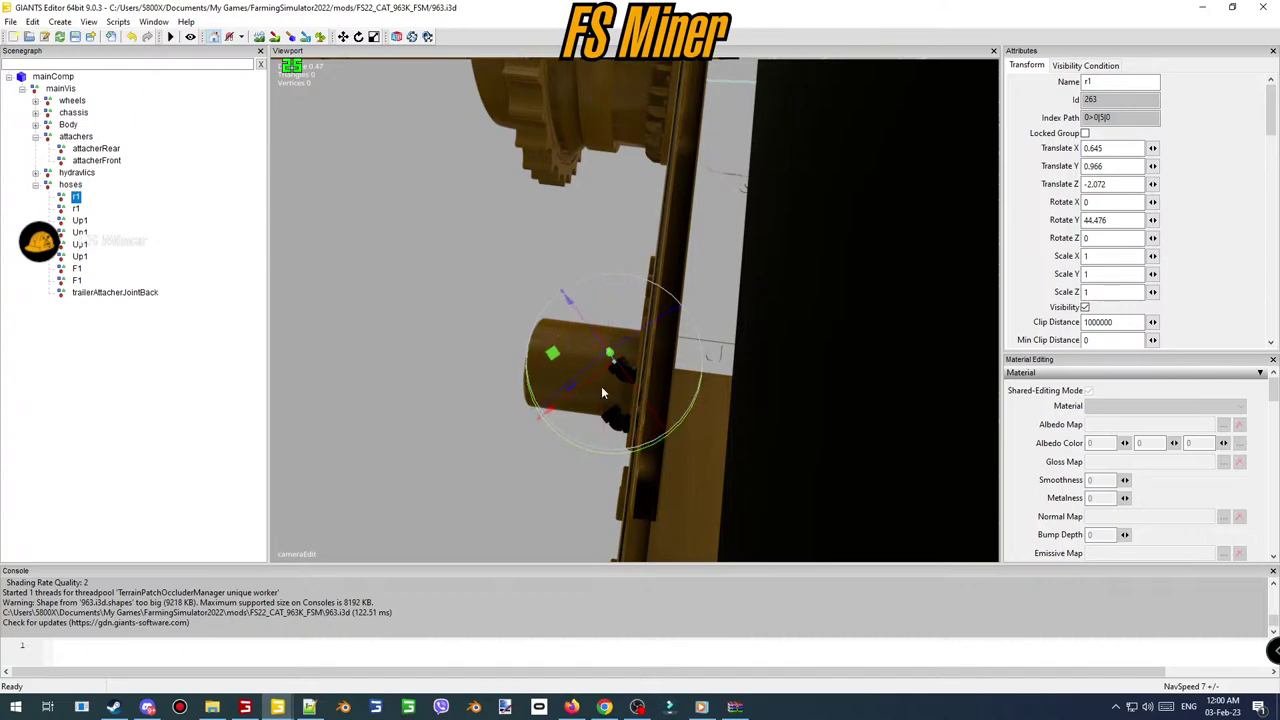
pyautogui.moveTo(593, 380); pyautogui.dragTo(622, 317)
pyautogui.moveTo(622, 322); pyautogui.dragTo(928, 202, button='right')
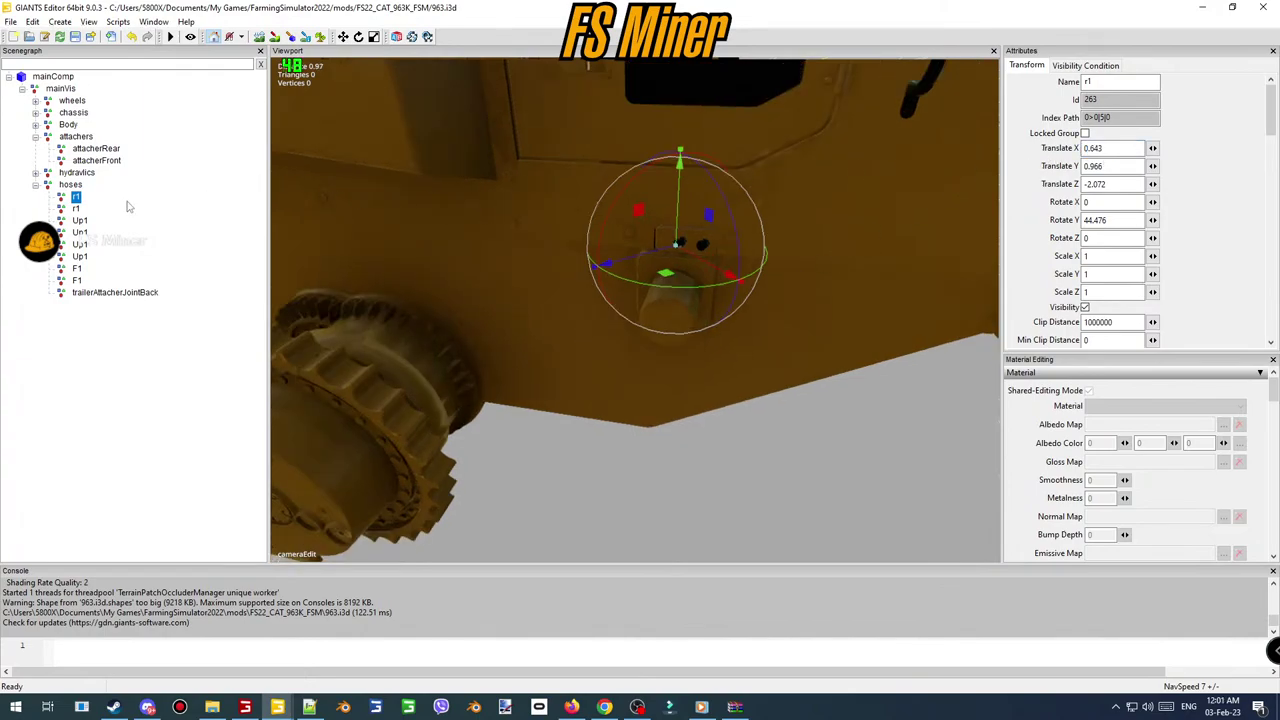
# - Copy the first r1 node's Translate X of 0.643 into both Translate X and Translate Y of the second r1 node
pyautogui.click(76, 208)
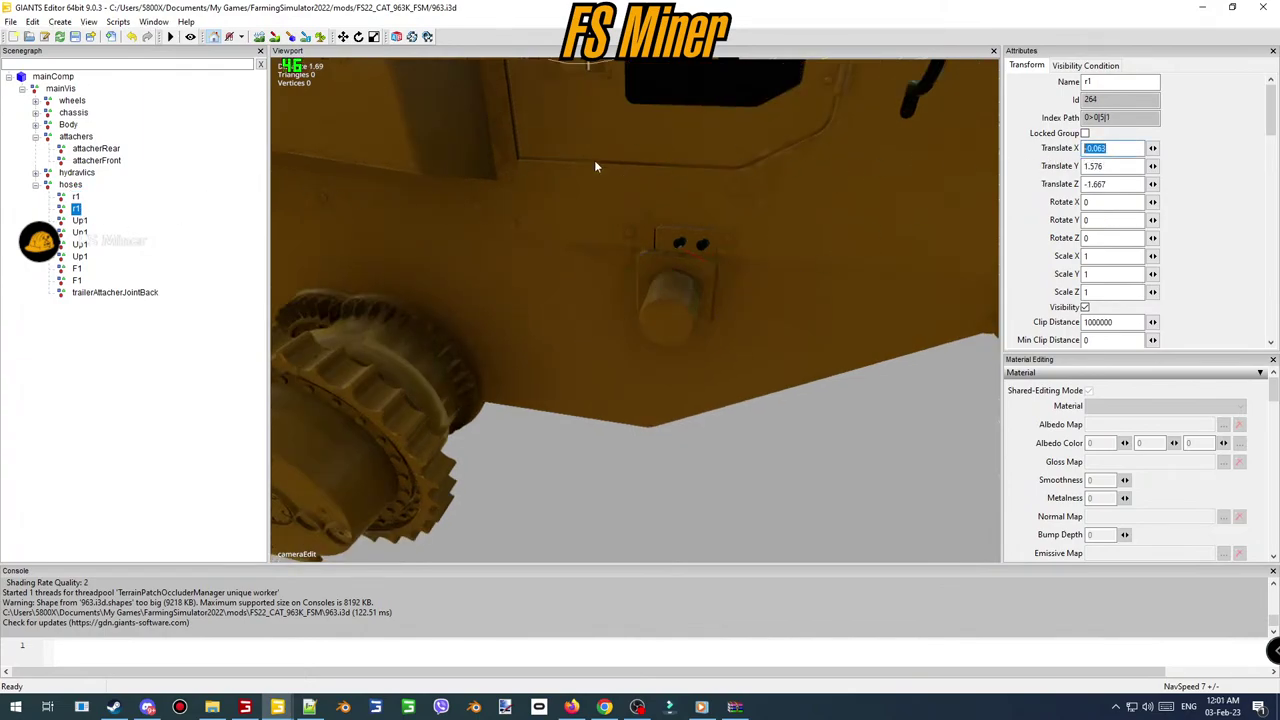
pyautogui.click(76, 197)
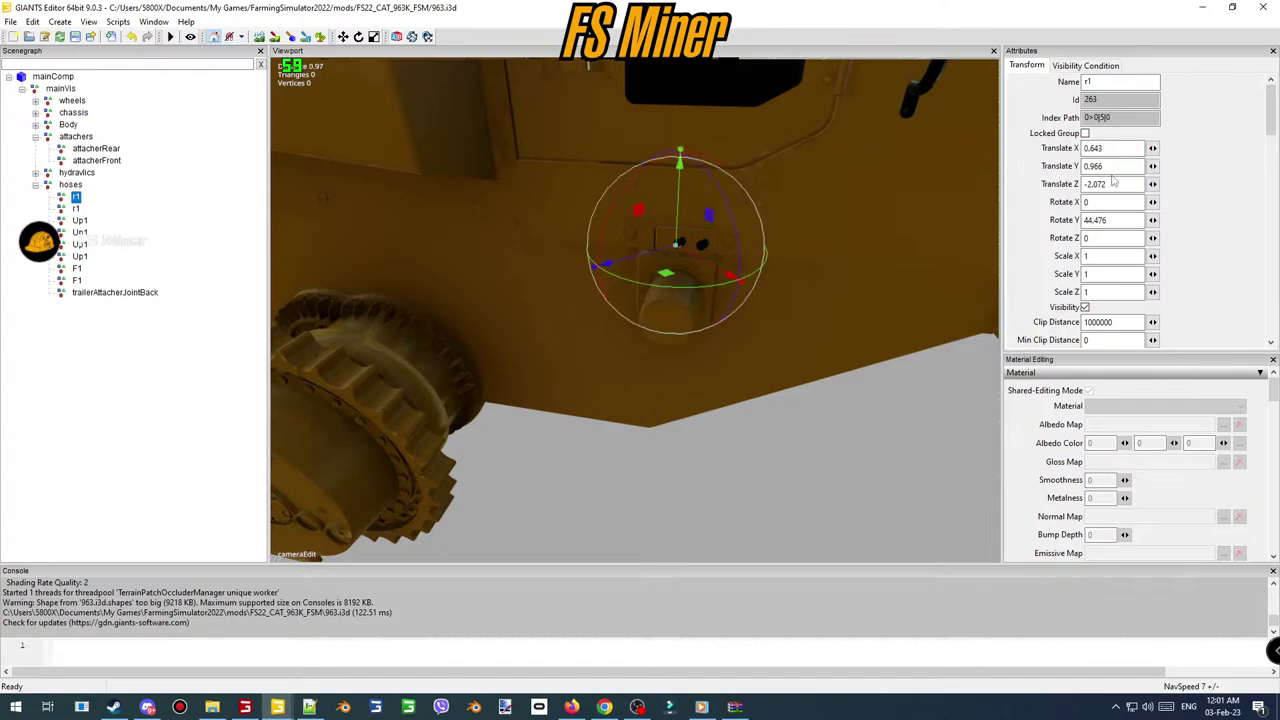
pyautogui.click(80, 208)
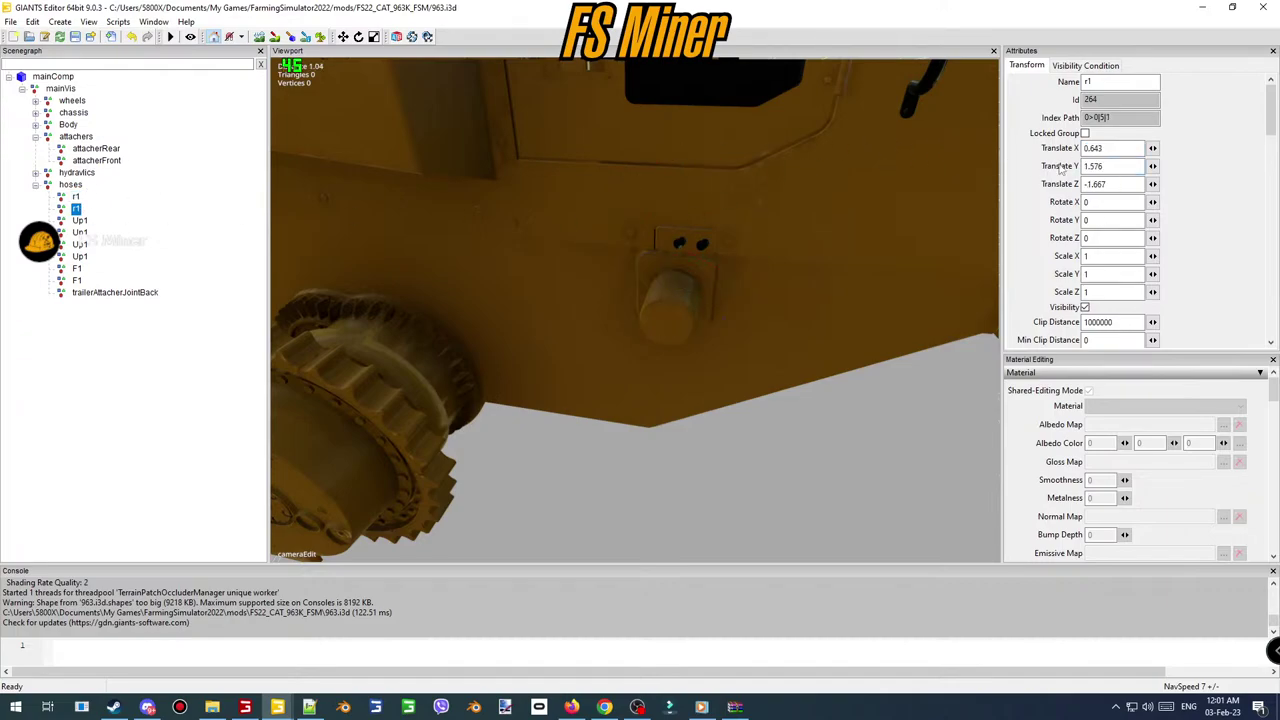
pyautogui.write('0.643')
pyautogui.press('Return')
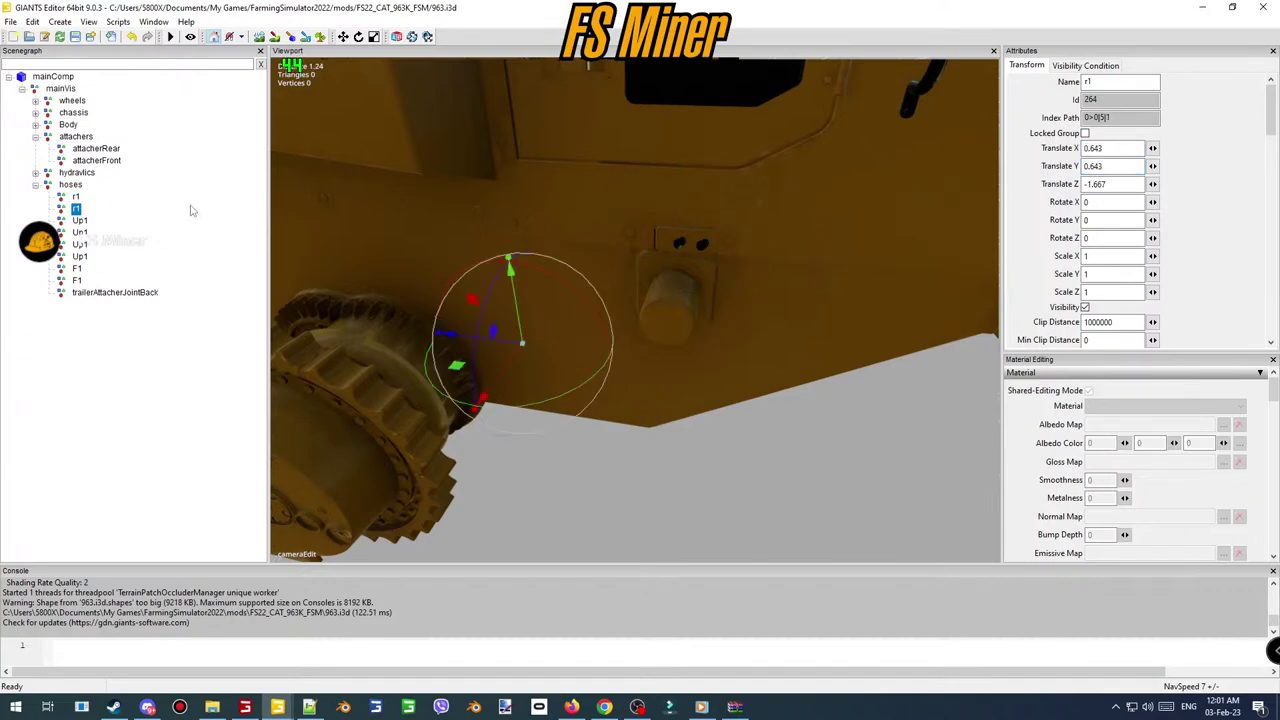
# - Set the second r1 node's Translate Y to 0.966, copied from the first r1 node
pyautogui.click(76, 197)
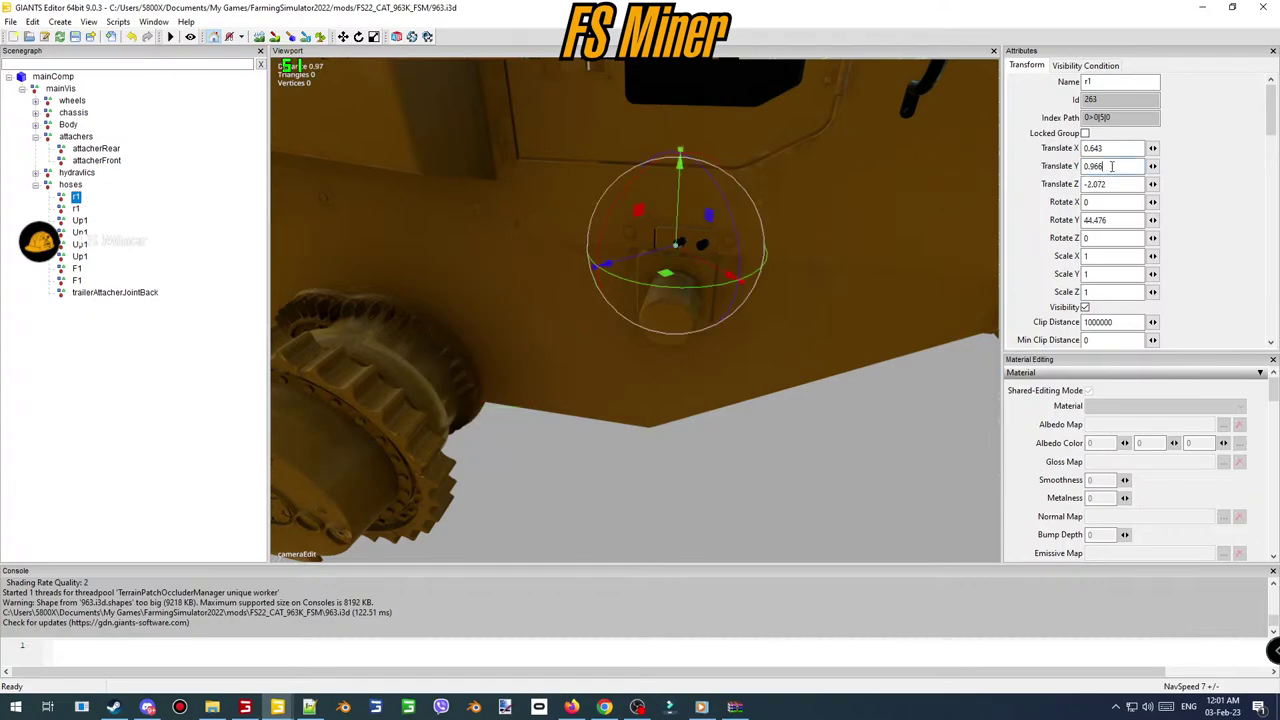
pyautogui.click(78, 208)
pyautogui.moveTo(1135, 170); pyautogui.dragTo(960, 178)
pyautogui.write('0.966')
pyautogui.press('Return')
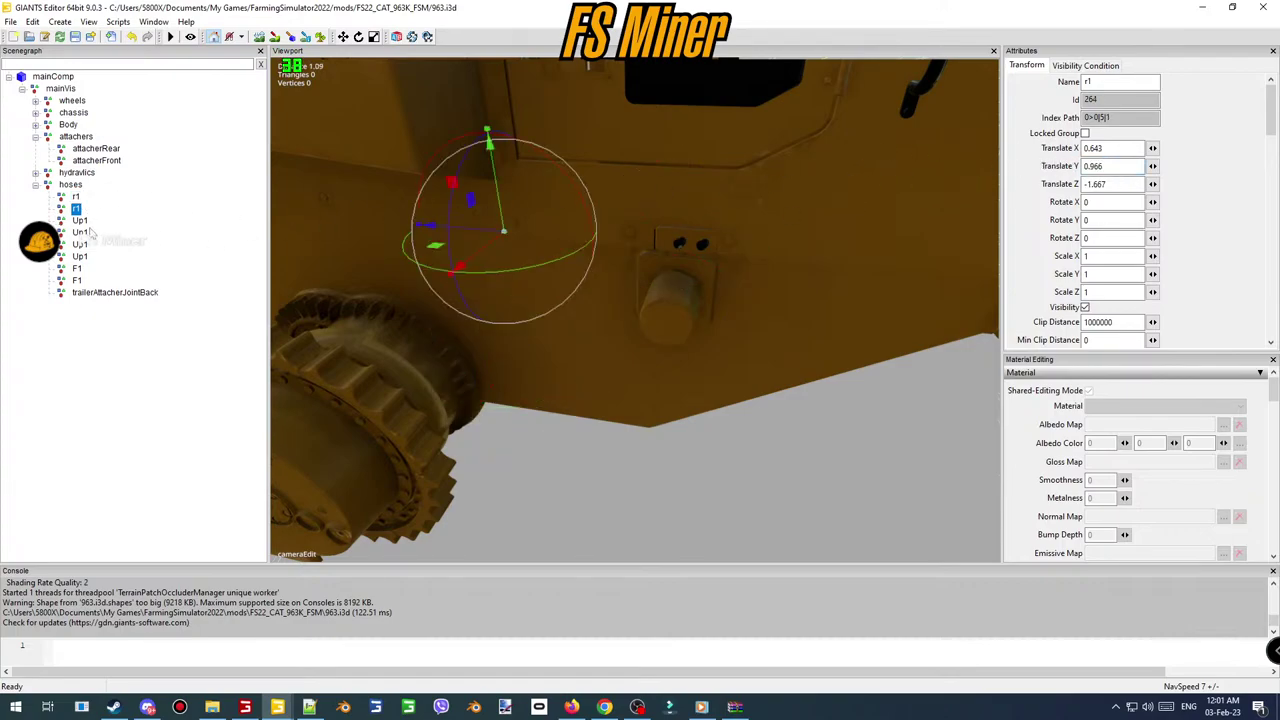
# - Try 0.966 as Translate Z on the second r1 node and on the first r1 node
pyautogui.click(76, 197)
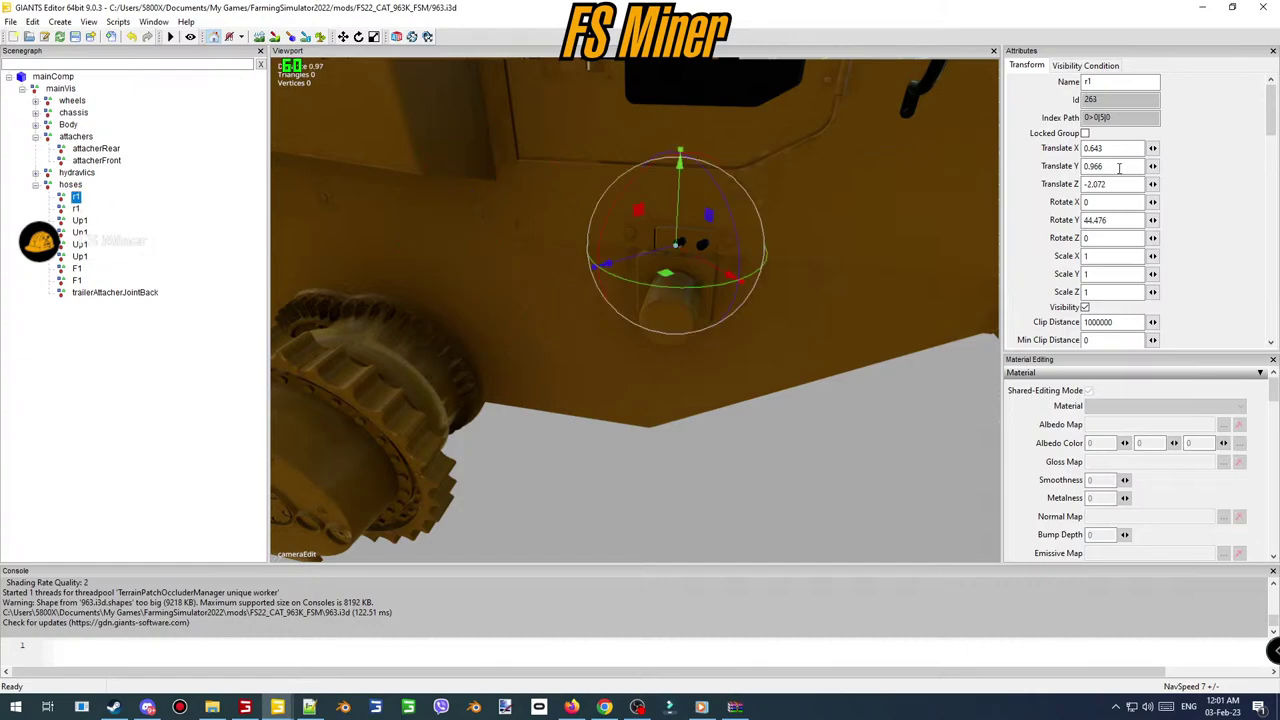
pyautogui.click(76, 208)
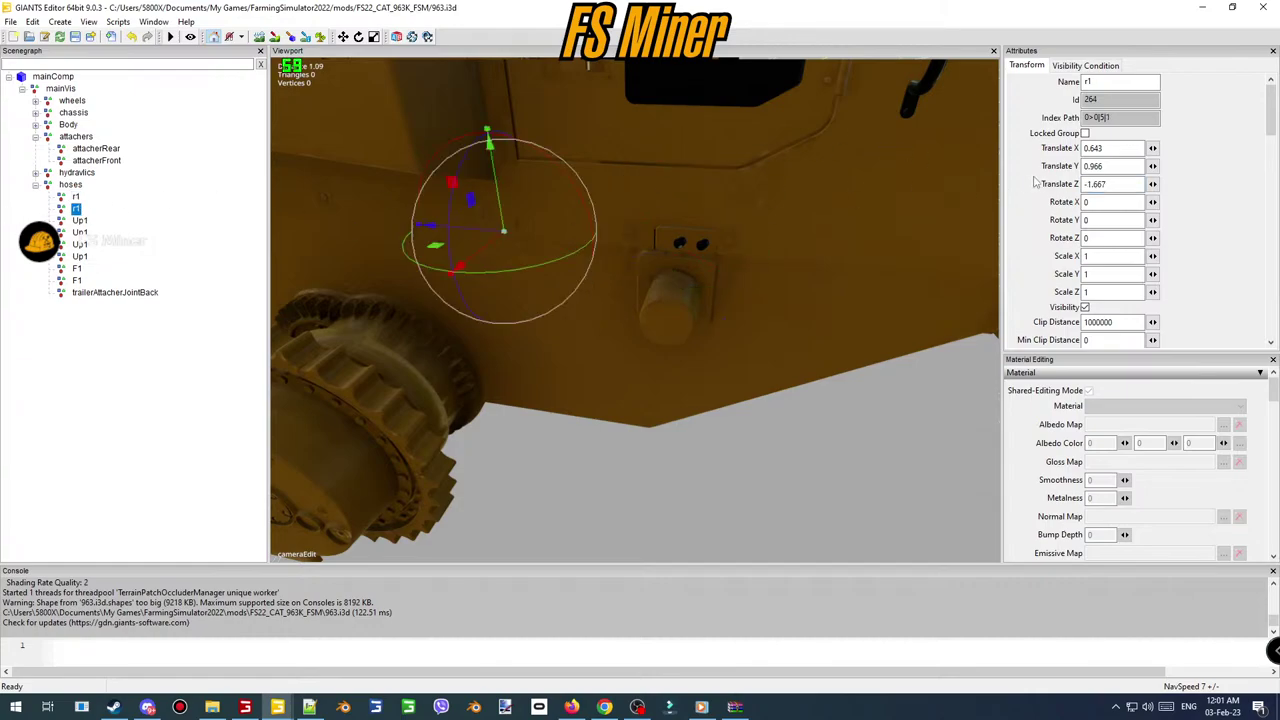
pyautogui.moveTo(1110, 186); pyautogui.dragTo(1065, 187)
pyautogui.write('0.966')
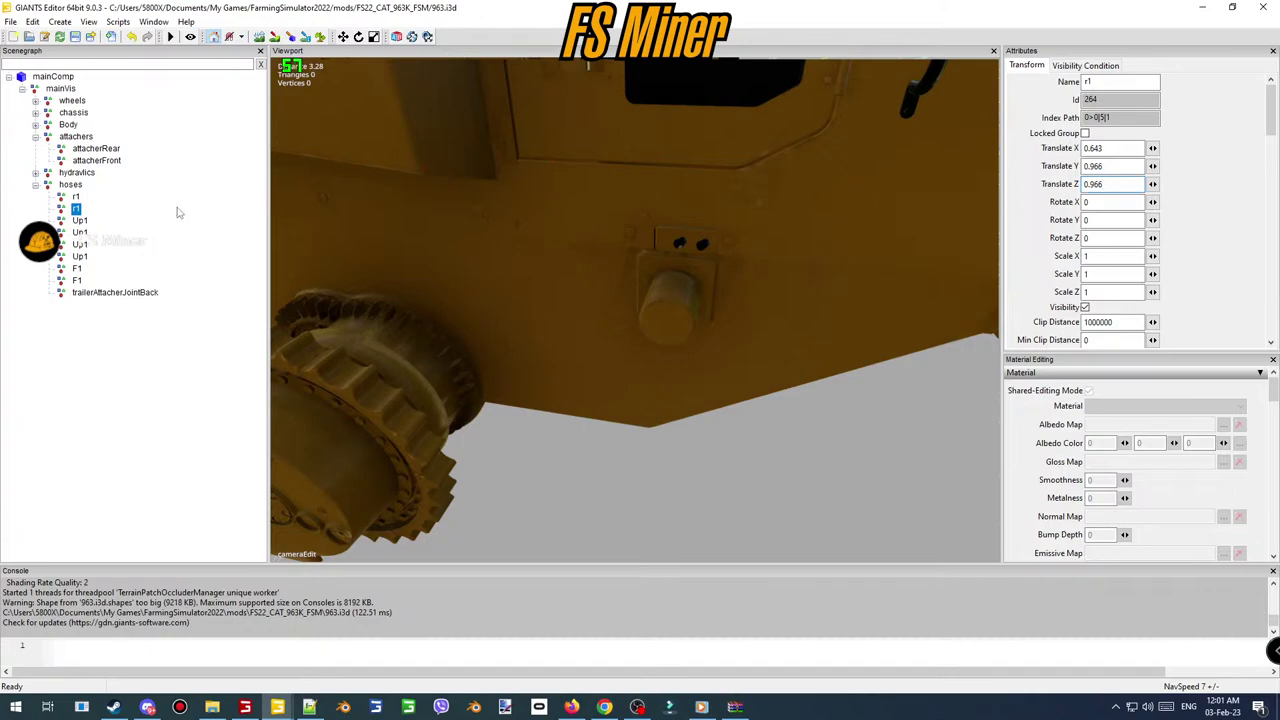
pyautogui.click(76, 197)
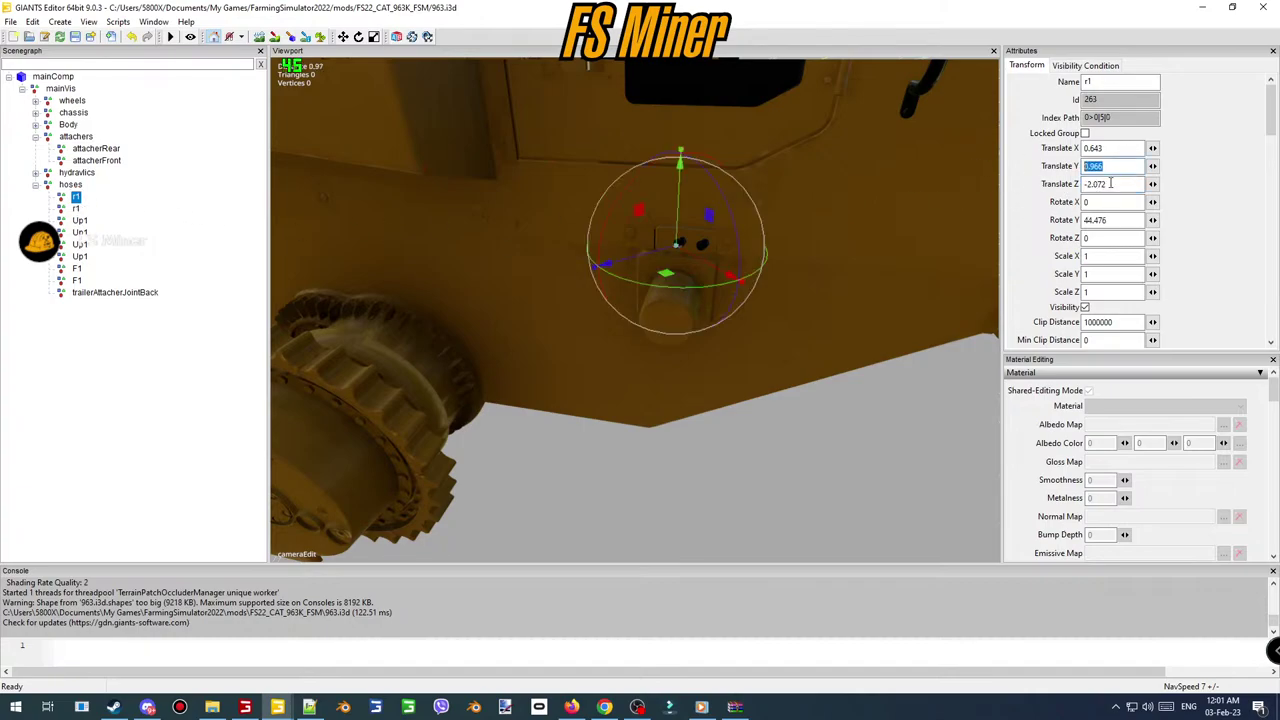
pyautogui.doubleClick(1110, 184)
pyautogui.write('0.966')
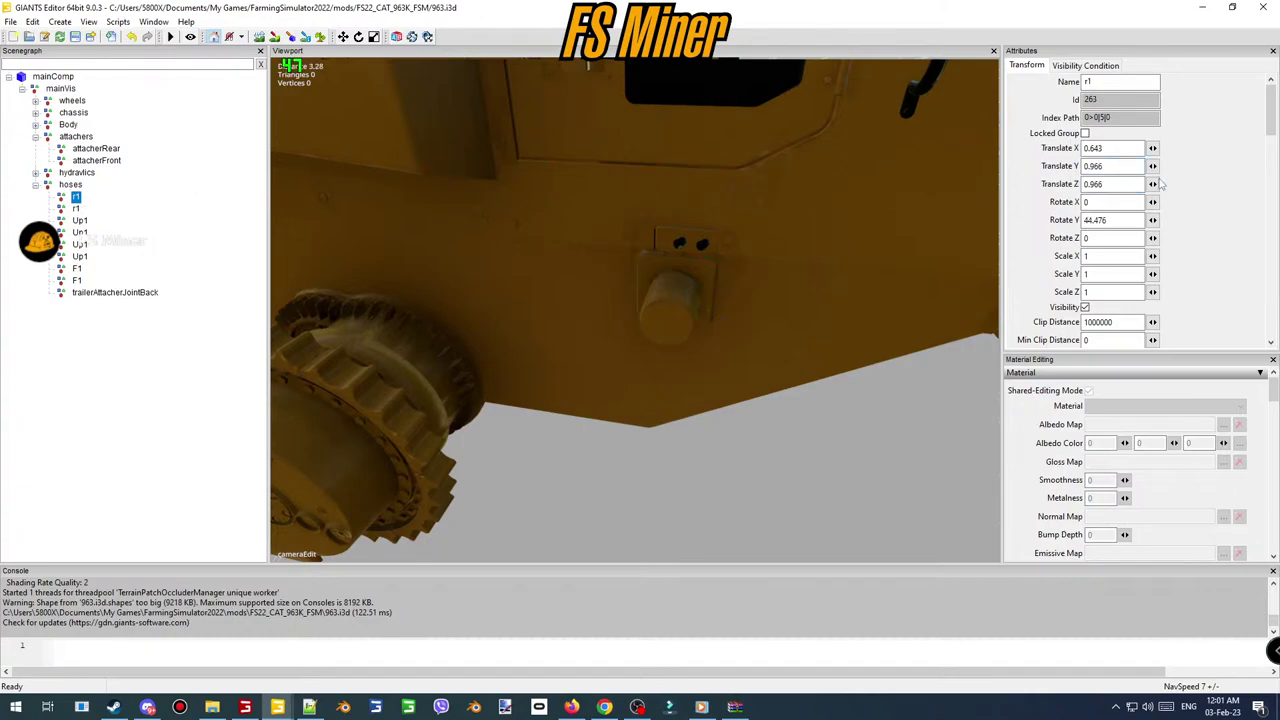
pyautogui.click(184, 289)
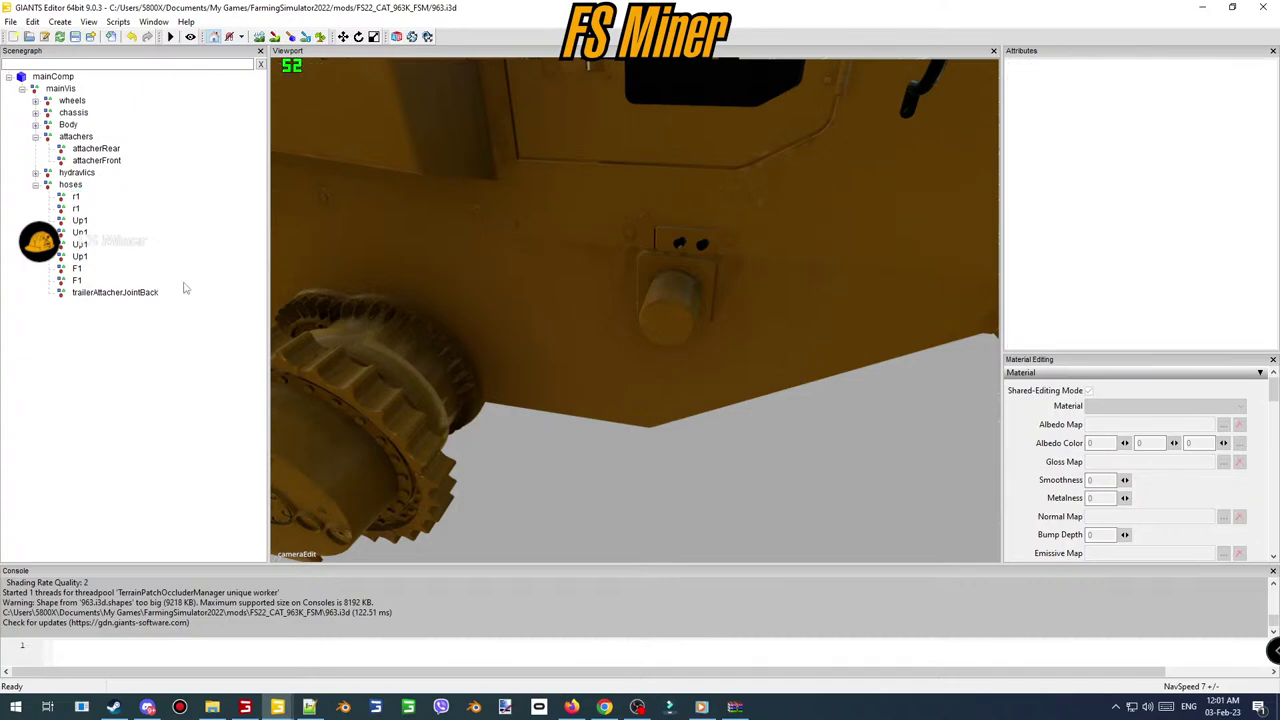
# - Copy the first r1 node's Translate Z of -2.072 to the second r1 node
pyautogui.click(76, 198)
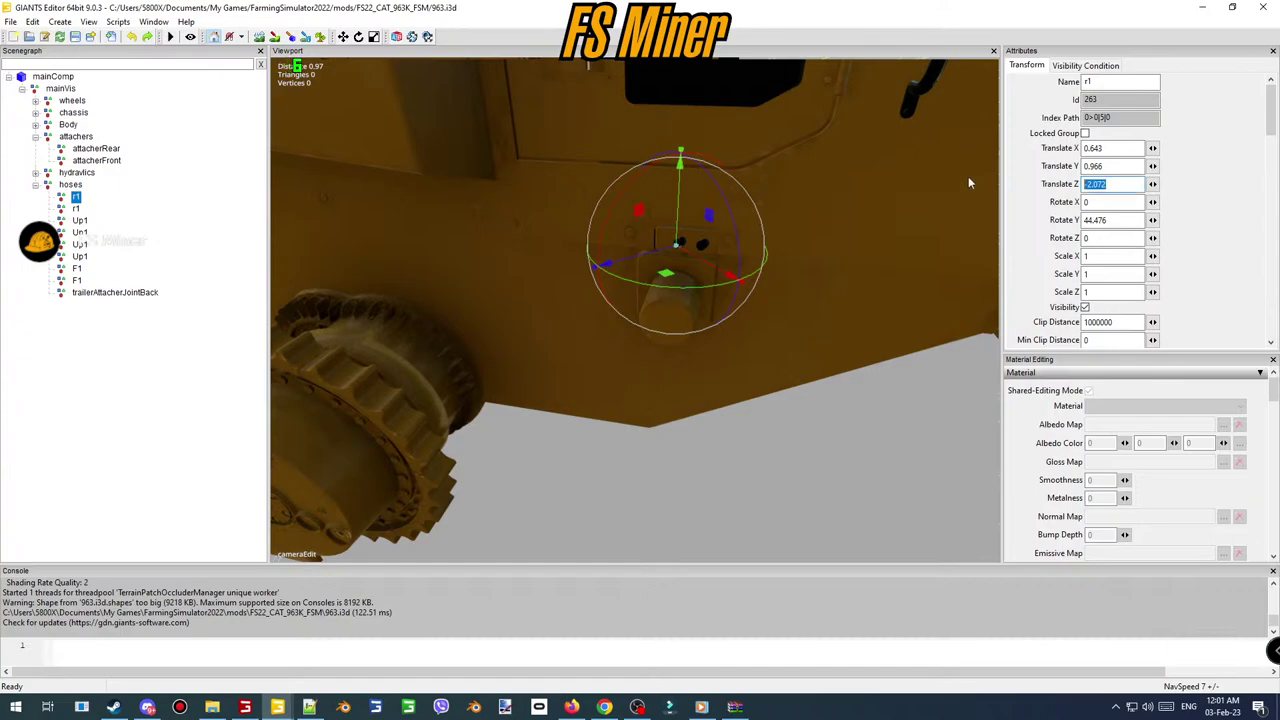
pyautogui.click(76, 209)
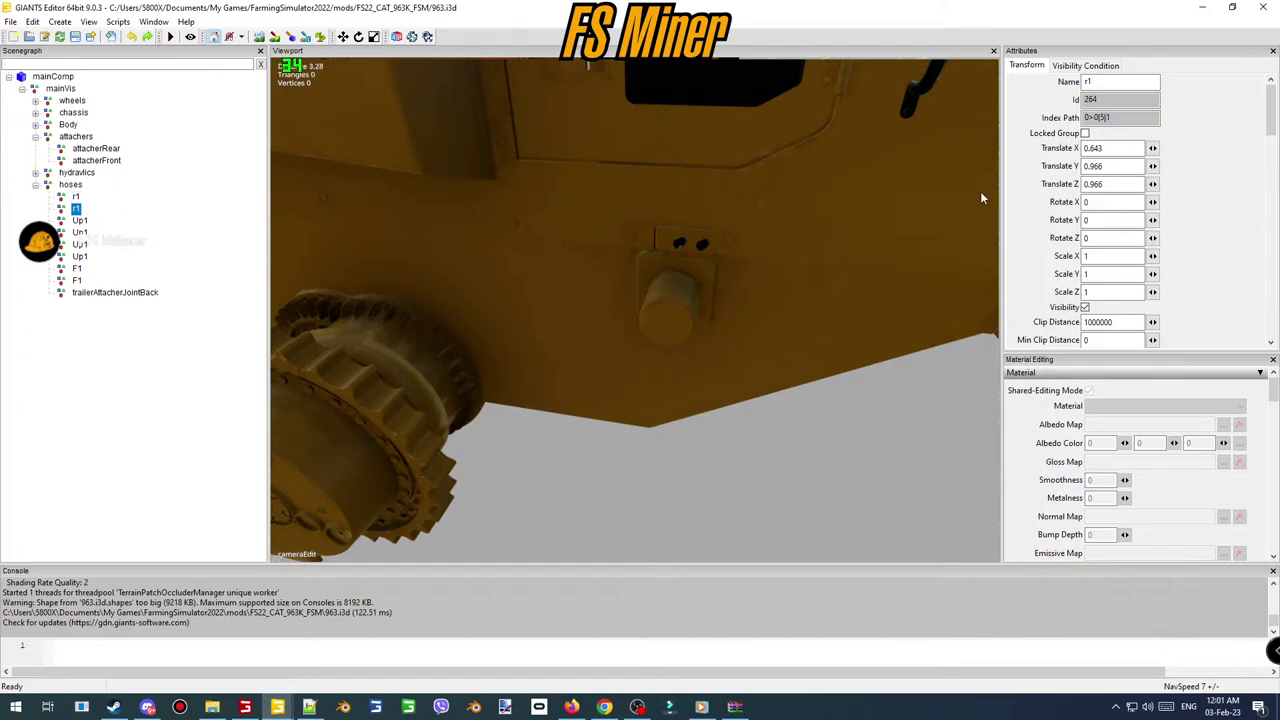
pyautogui.doubleClick(1121, 183)
pyautogui.write('-2.072')
pyautogui.scroll(4, 740, 246)
pyautogui.keyDown('alt'); pyautogui.moveTo(768, 250); pyautogui.dragTo(763, 262); pyautogui.keyUp('alt')
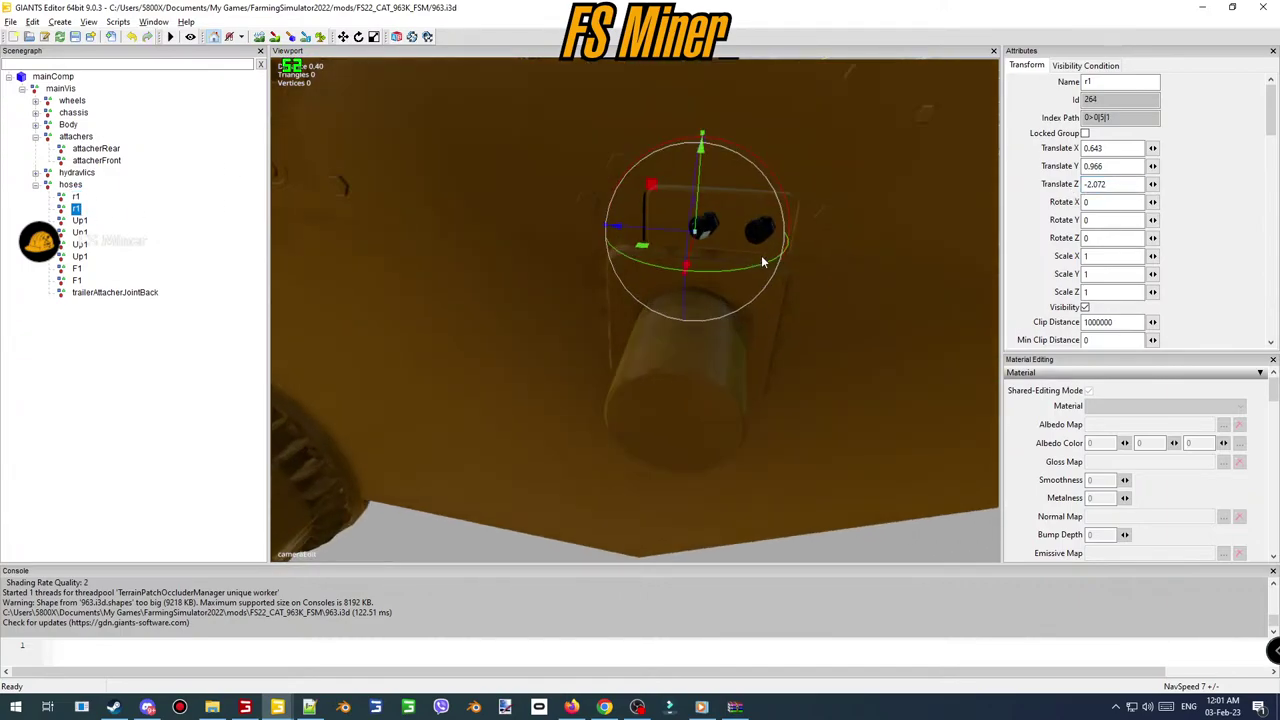
# - Move the second r1 node along Z to -2.122 and rotate it about Y to about 43.9 degrees
pyautogui.keyDown('alt'); pyautogui.moveTo(763, 262); pyautogui.dragTo(752, 271, button='middle'); pyautogui.keyUp('alt')
pyautogui.moveTo(669, 497); pyautogui.dragTo(780, 560)
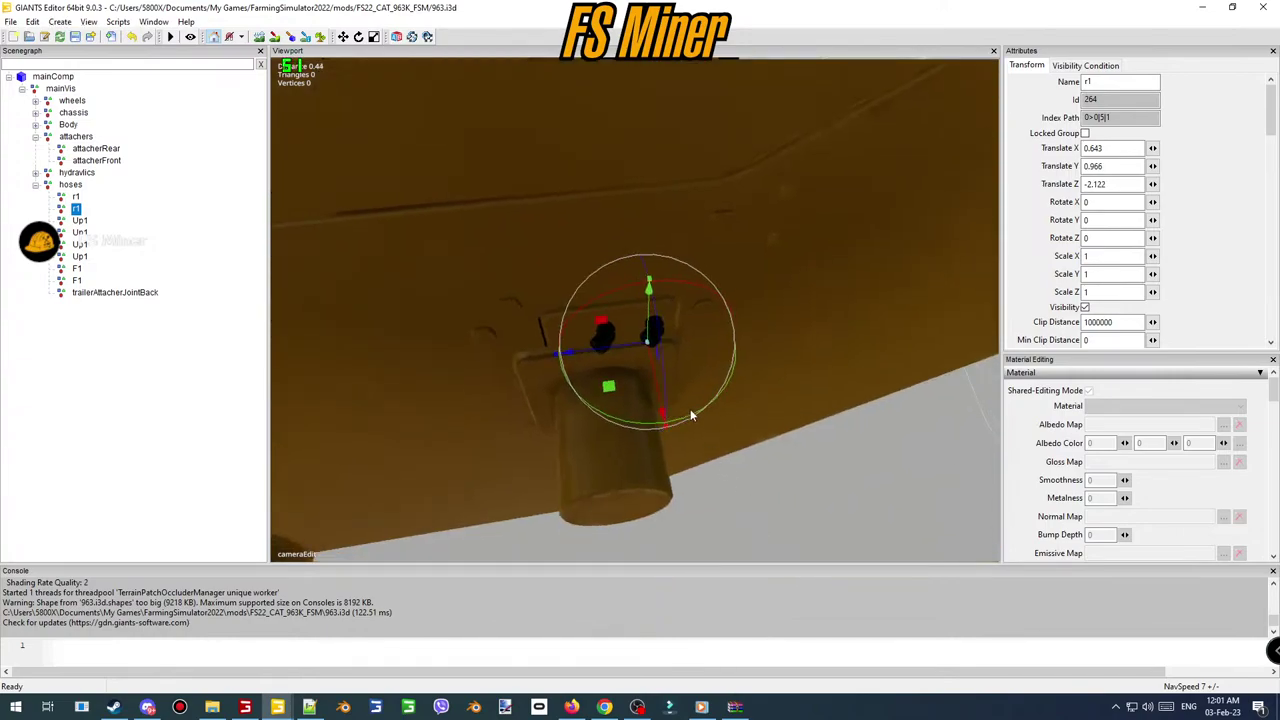
pyautogui.moveTo(700, 418); pyautogui.dragTo(788, 382)
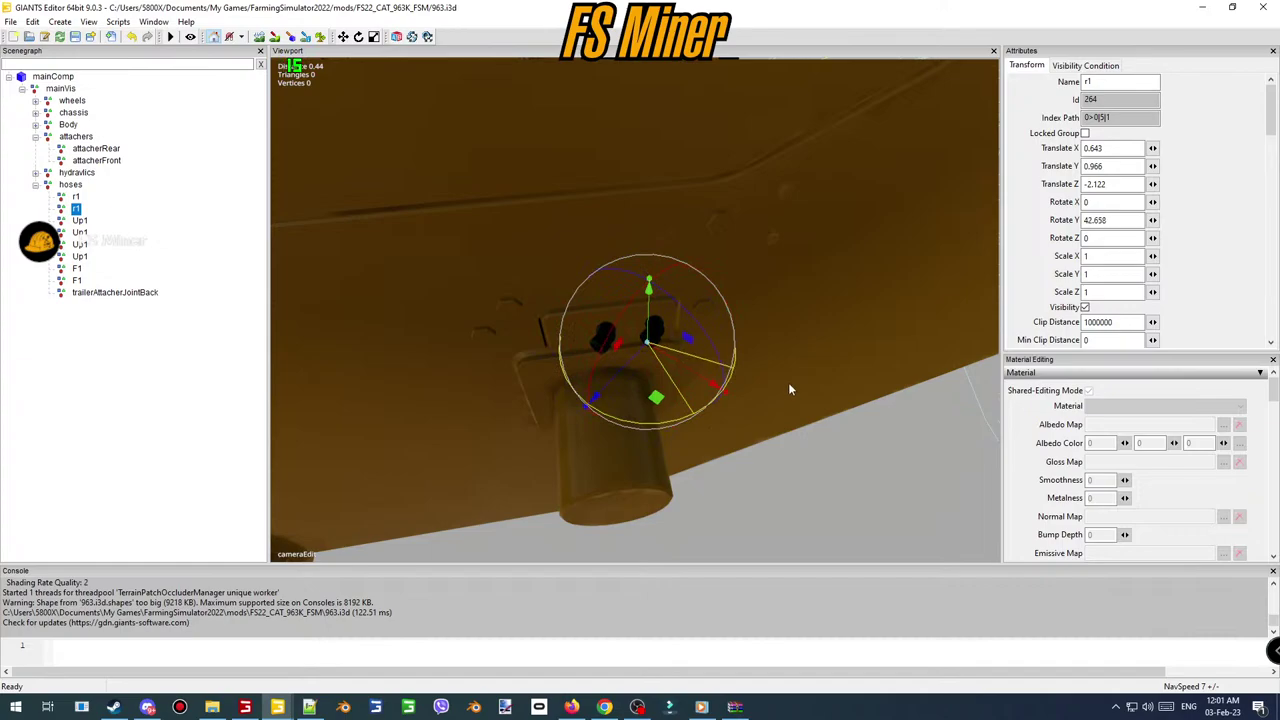
pyautogui.moveTo(749, 391); pyautogui.dragTo(646, 391, button='right')
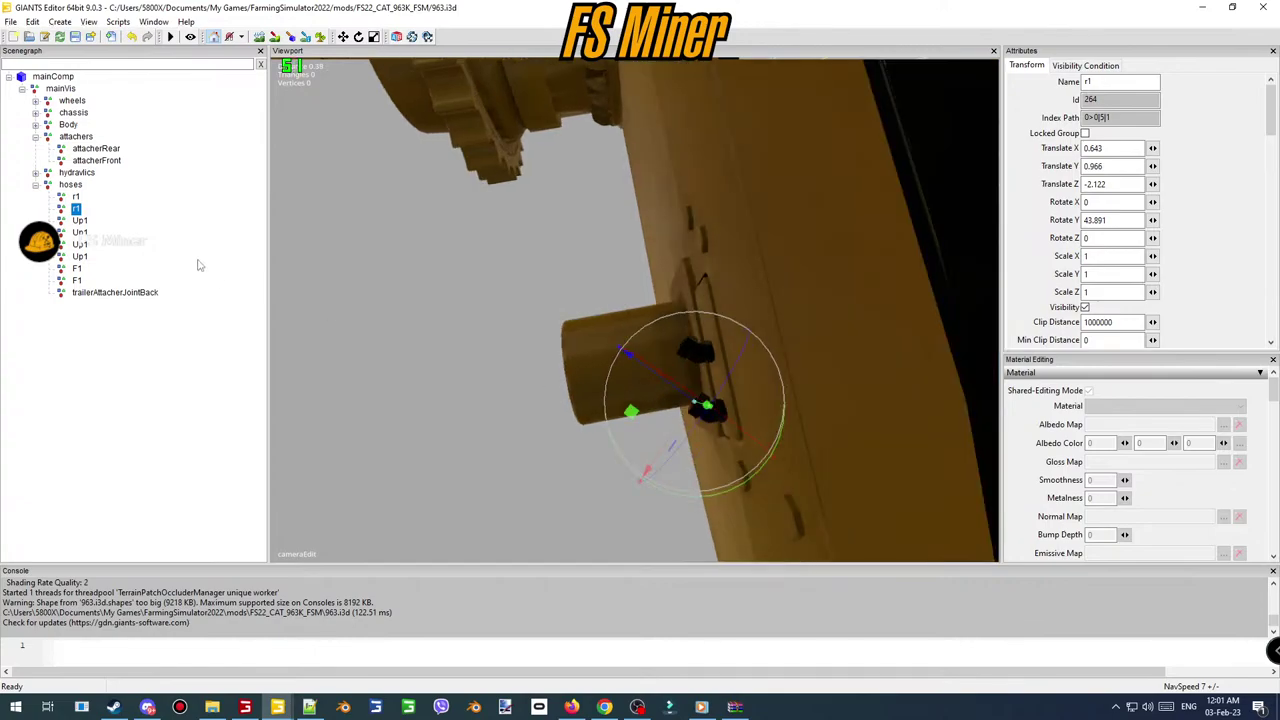
# - Copy the first r1 node's index path, 0>0|5|0, and save the loader's i3d scene
pyautogui.click(77, 197)
pyautogui.doubleClick(1095, 118)
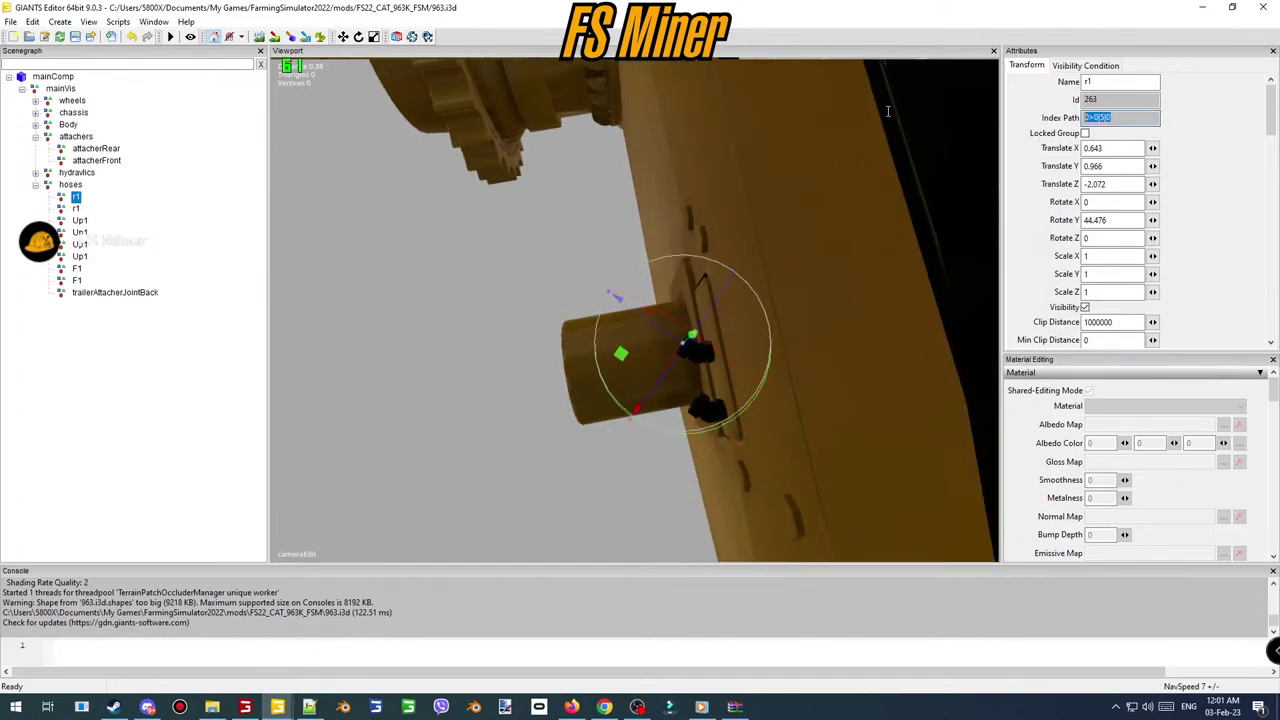
pyautogui.click(77, 209)
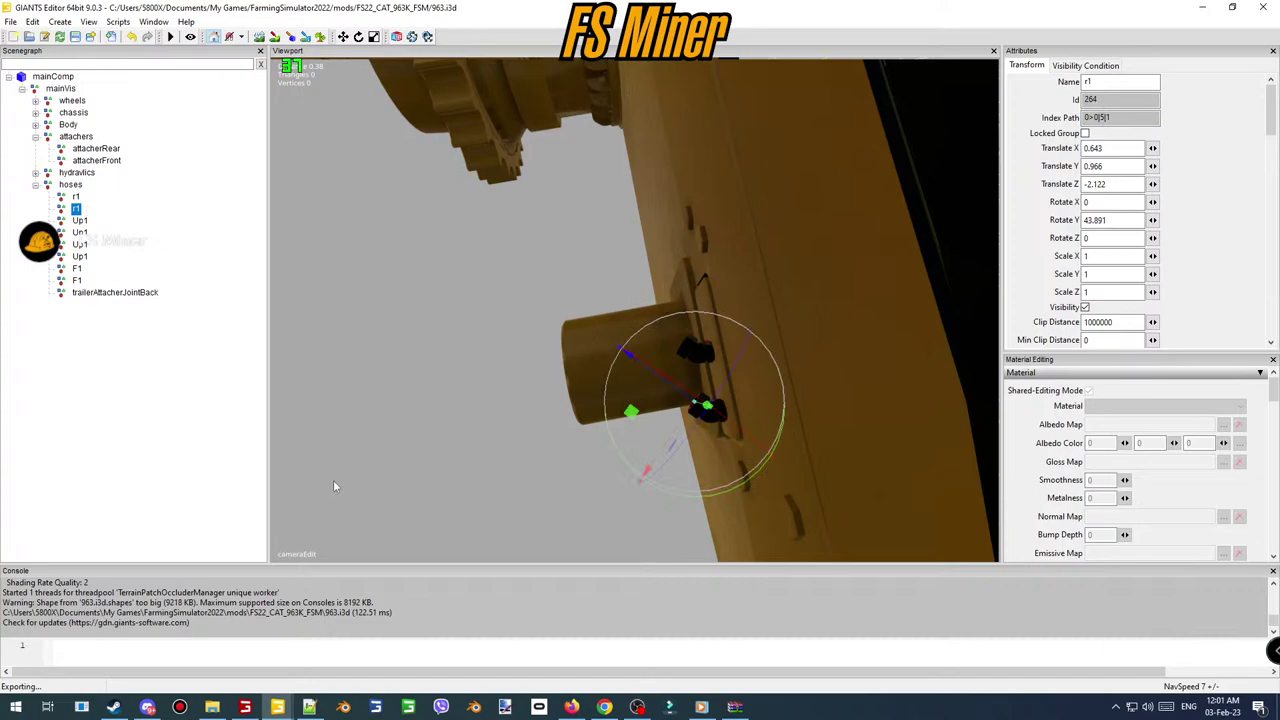
# - Switch to Notepad++ and set the hydraulicIn target node for attacher joint 1 in 963K.xml to 0>0|5|0
pyautogui.click(309, 706)
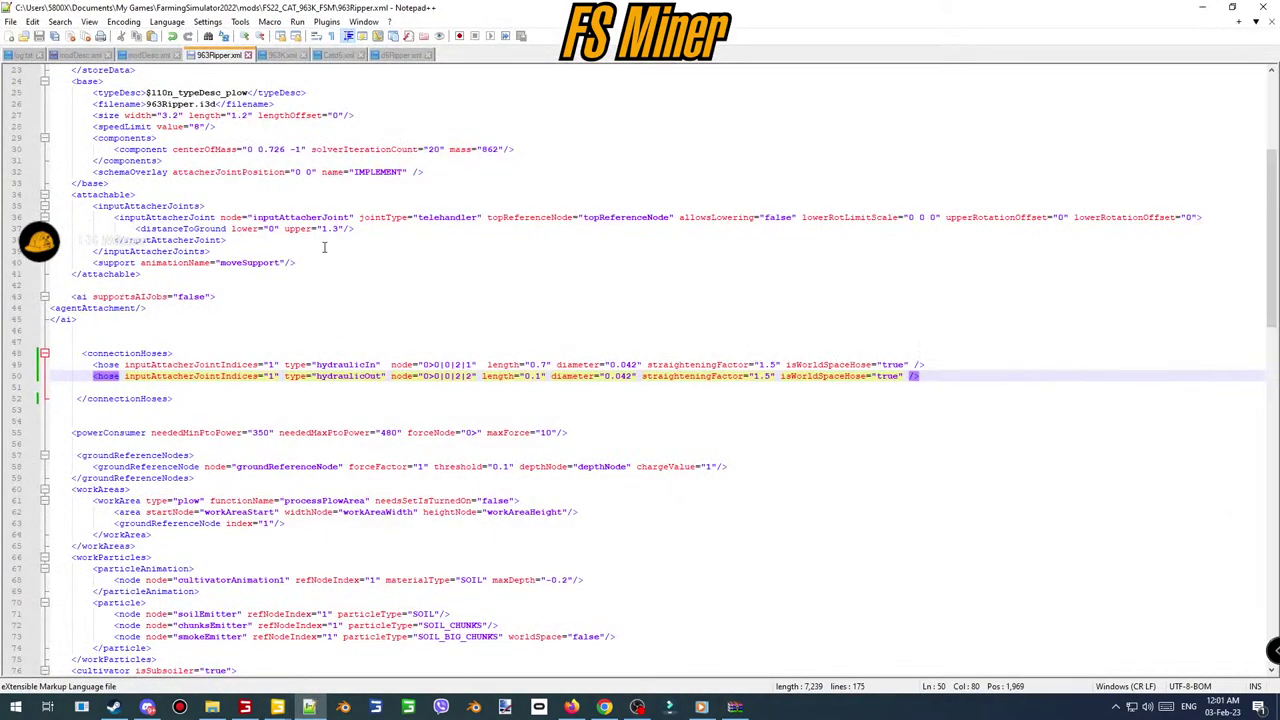
pyautogui.click(281, 55)
pyautogui.scroll(3, 309, 202)
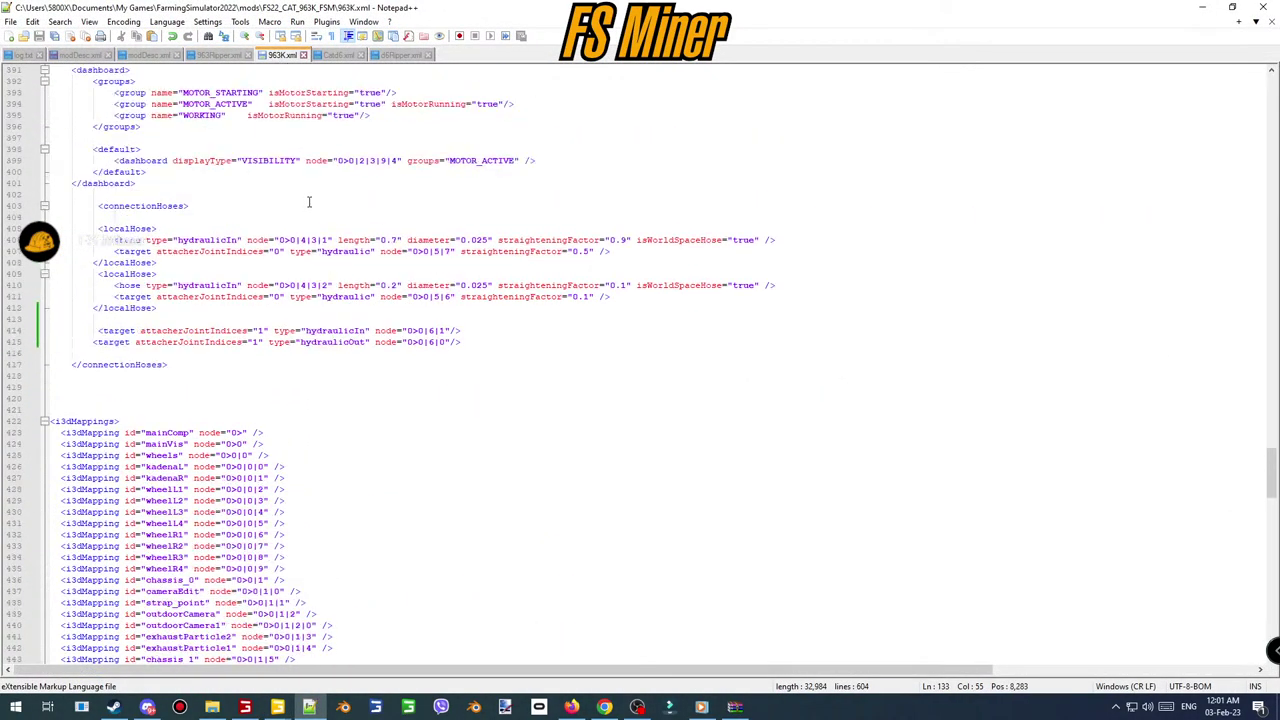
pyautogui.moveTo(443, 329); pyautogui.dragTo(418, 342)
pyautogui.write('0>0|5|0')
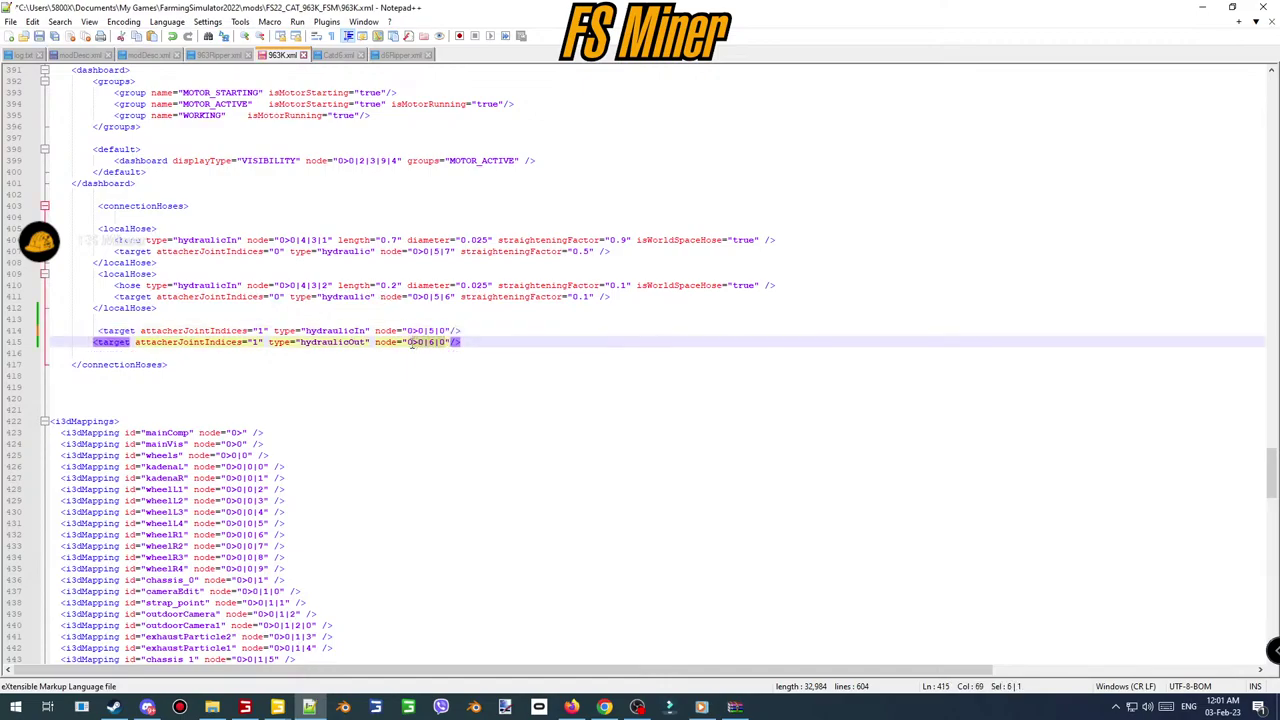
# - Set the hydraulicOut target node for attacher joint 1 to 0>0|5|1 and save 963K.xml
pyautogui.write('0>0|5|0')
pyautogui.press('BackSpace')
pyautogui.write('1')
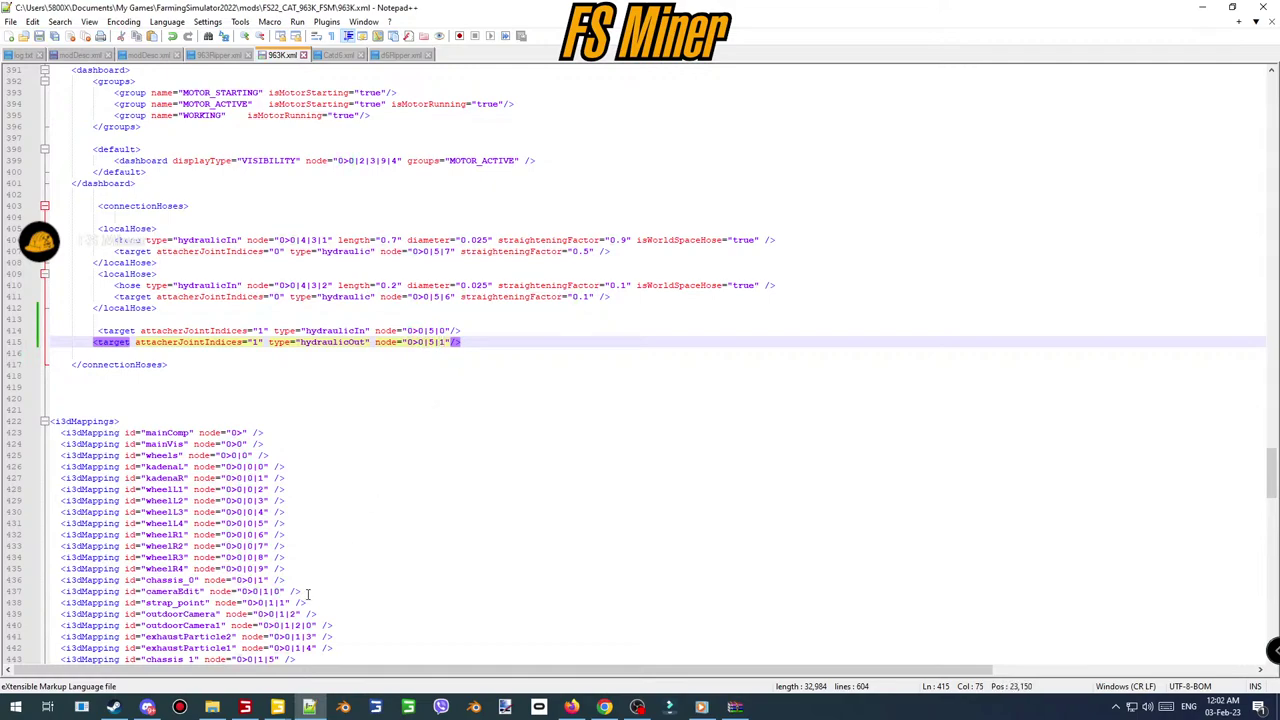
# - Switch to Farming Simulator 22 and rerun the previous developer console command
pyautogui.click(245, 707)
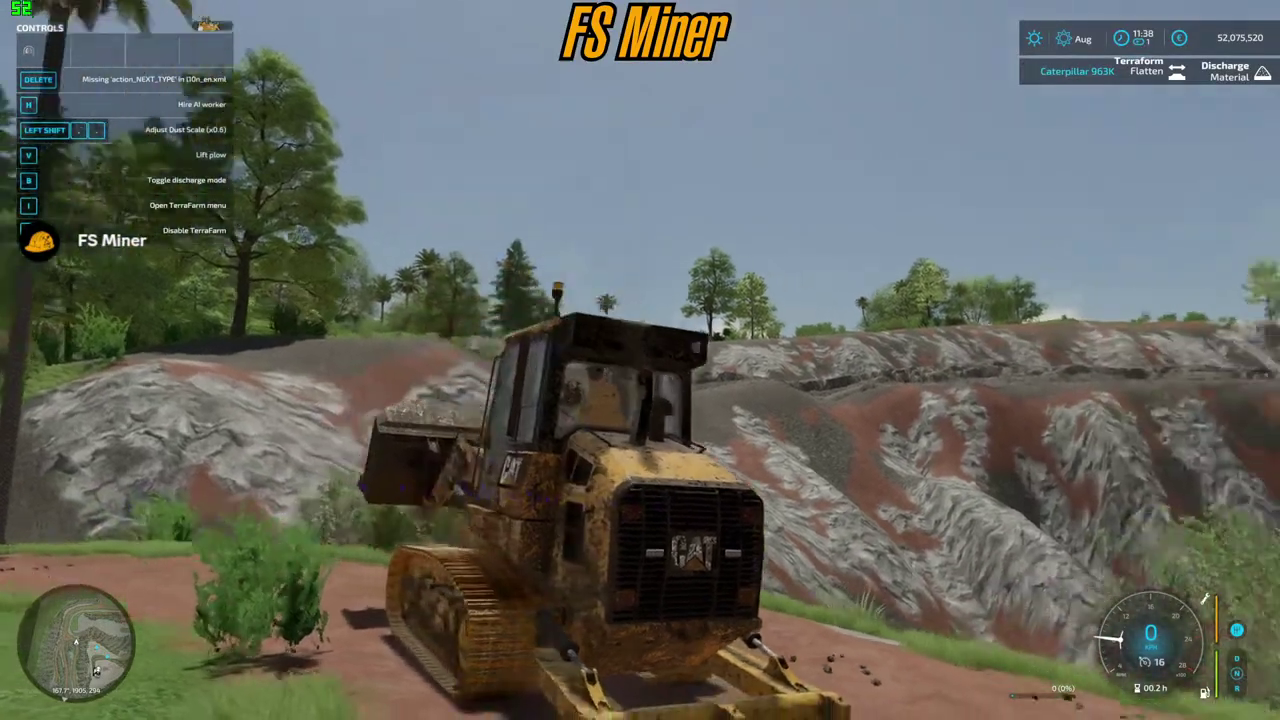
pyautogui.press('`')
pyautogui.press('Up')
pyautogui.press('Return')
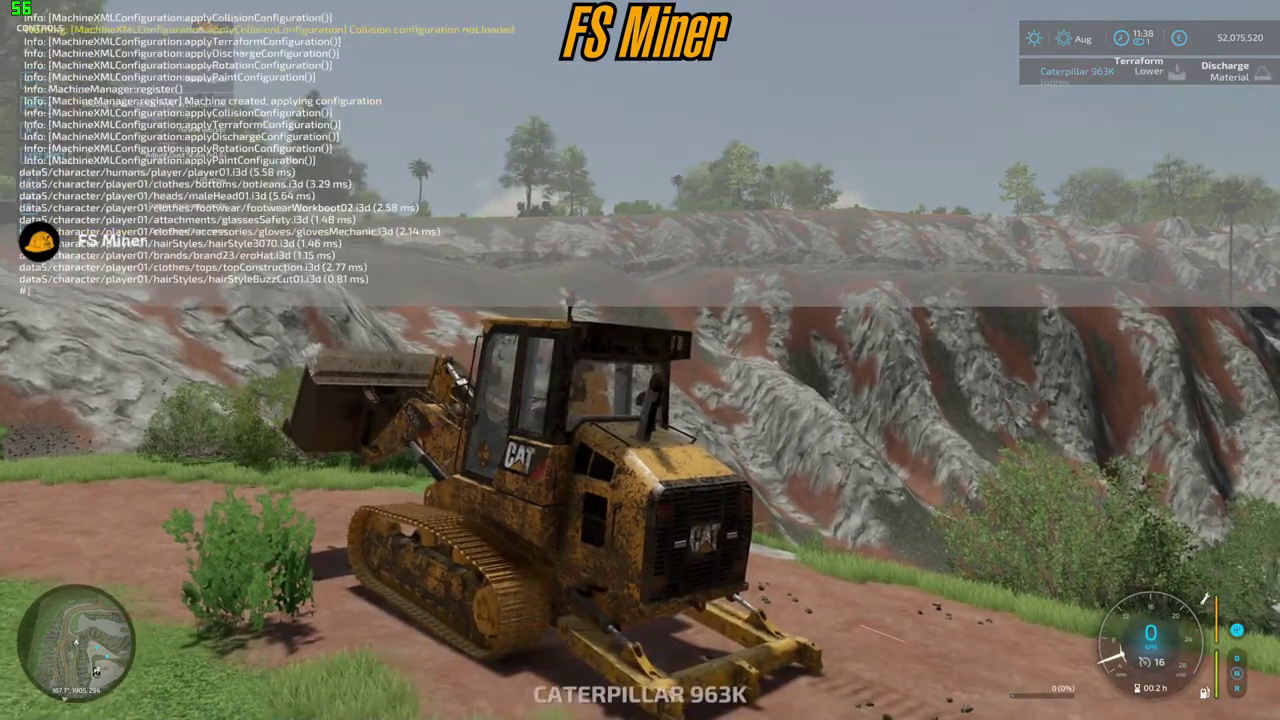
# - Close the console, get out of the Caterpillar 963K and inspect the ripper hose connections at its rear
pyautogui.press('`')
pyautogui.press('e')
pyautogui.press('w')
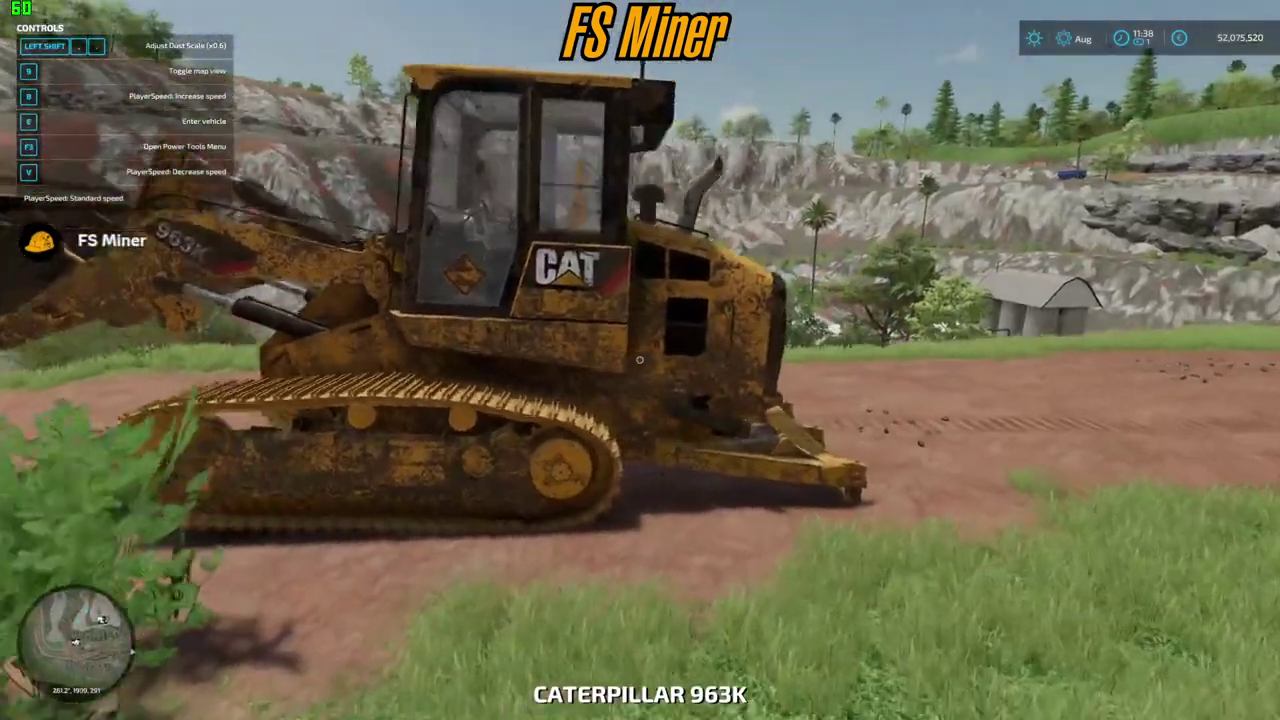
pyautogui.press('w')
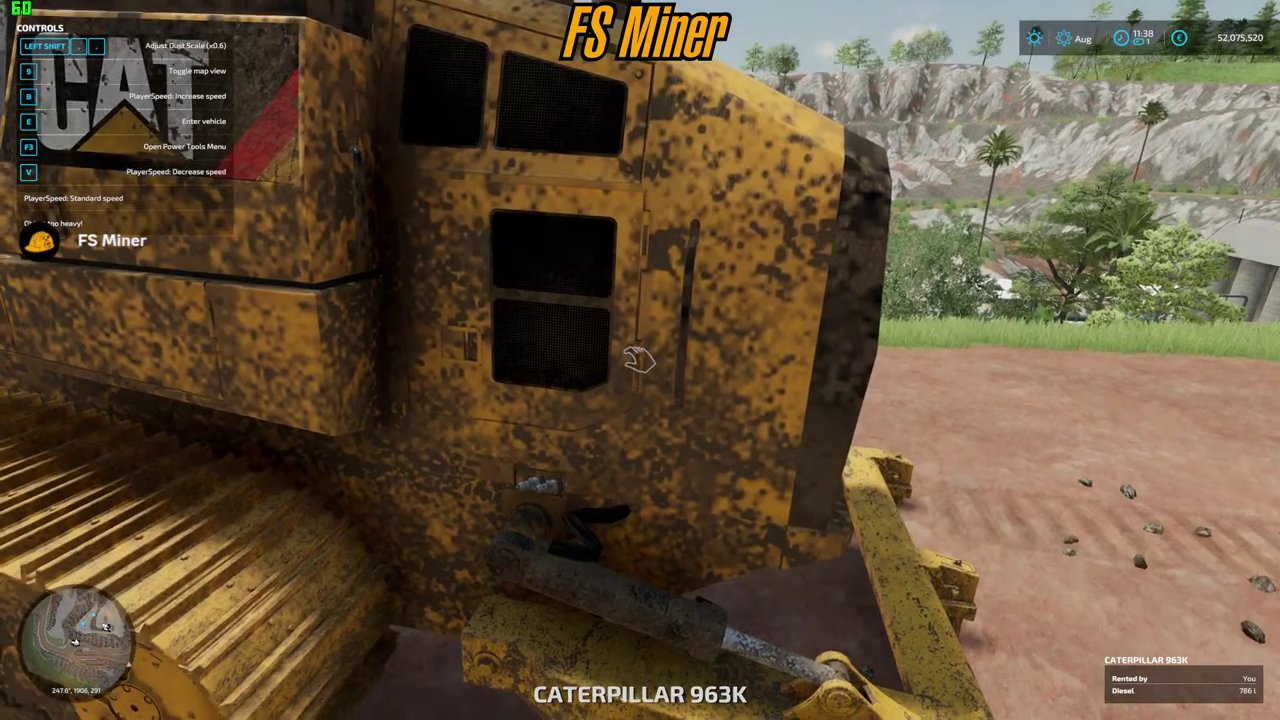
pyautogui.press('d')
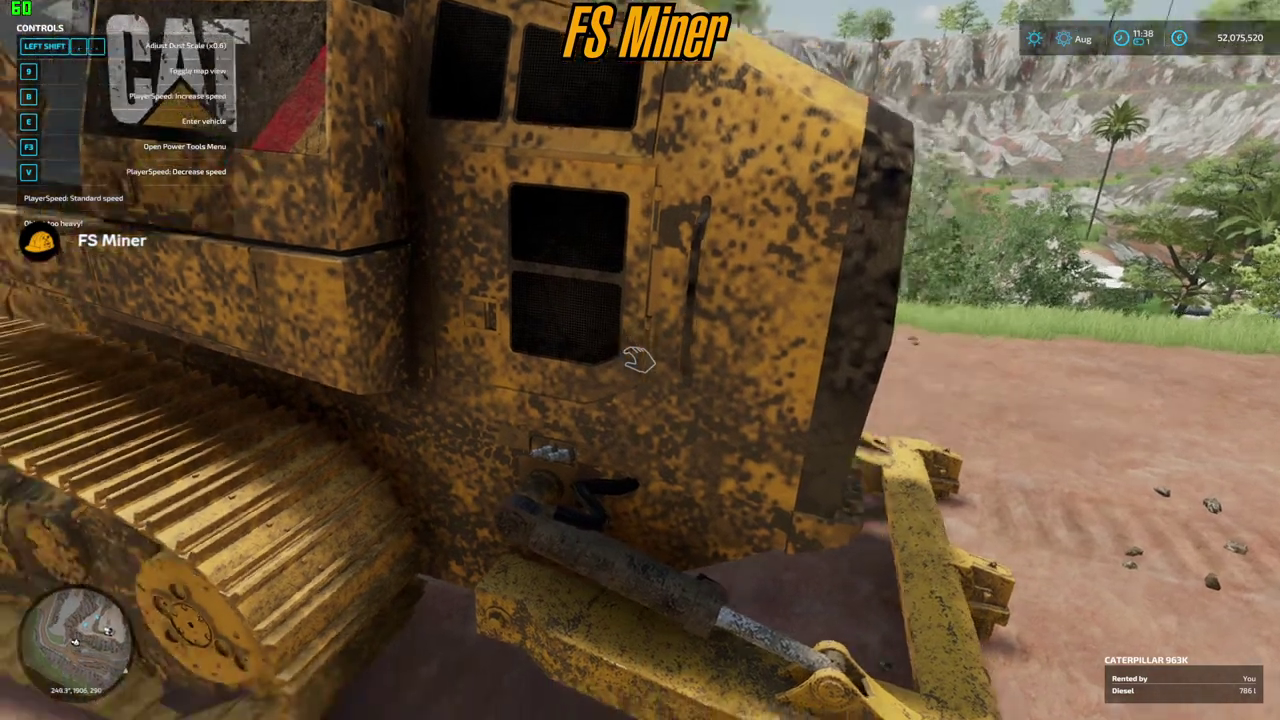
pyautogui.press('w')
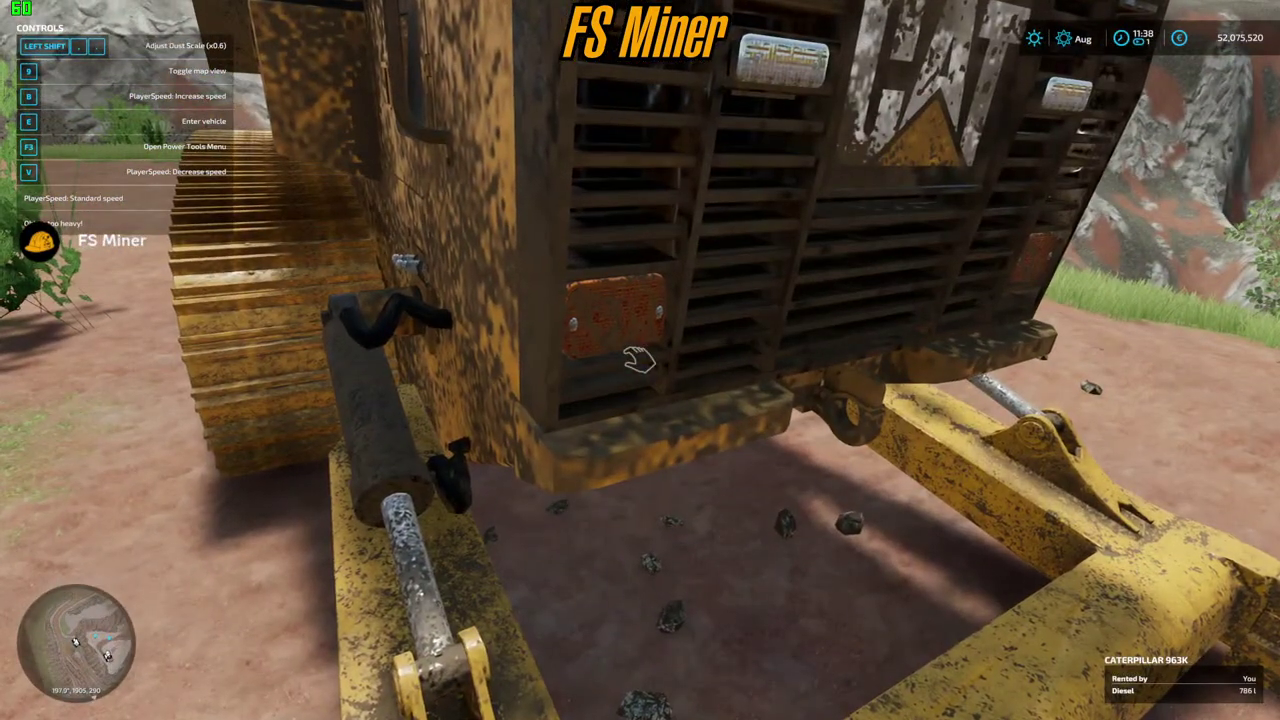
# - Switch to the 963.i3d scene in GIANTS Editor and rotate the second r1 hose node to about X -180, Y -41, Z -180
pyautogui.press('super')
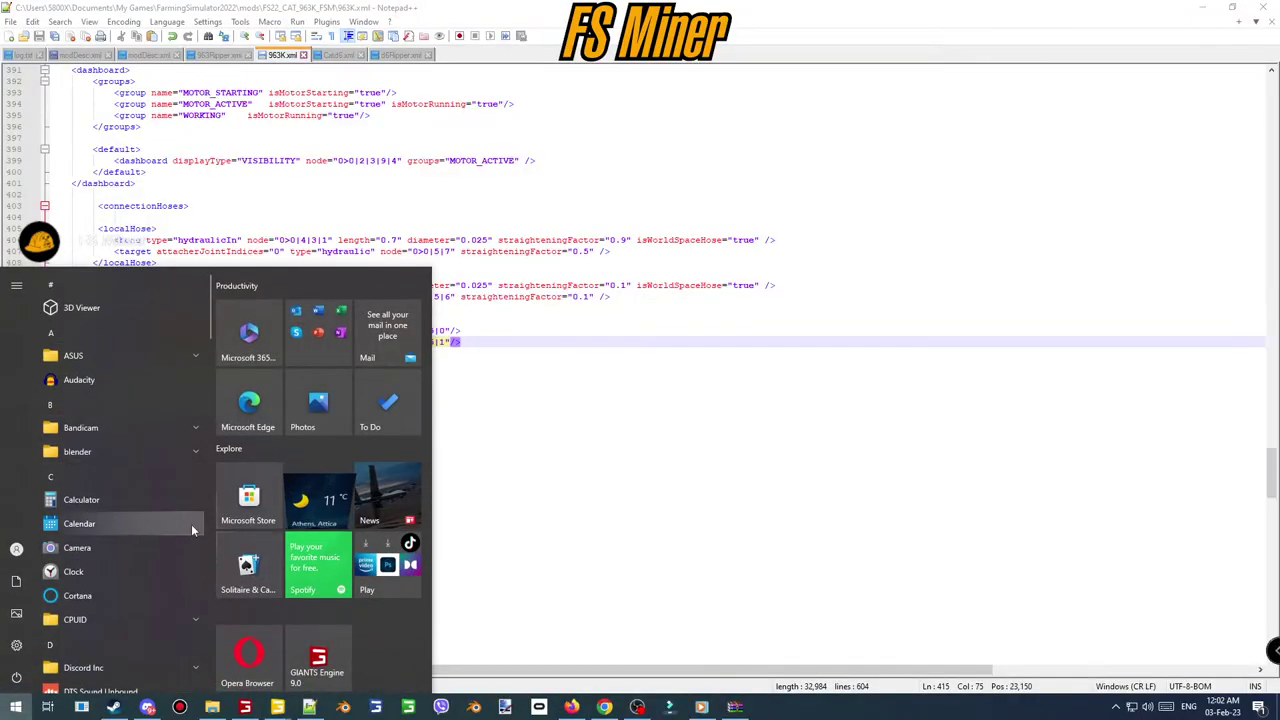
pyautogui.moveTo(291, 699)
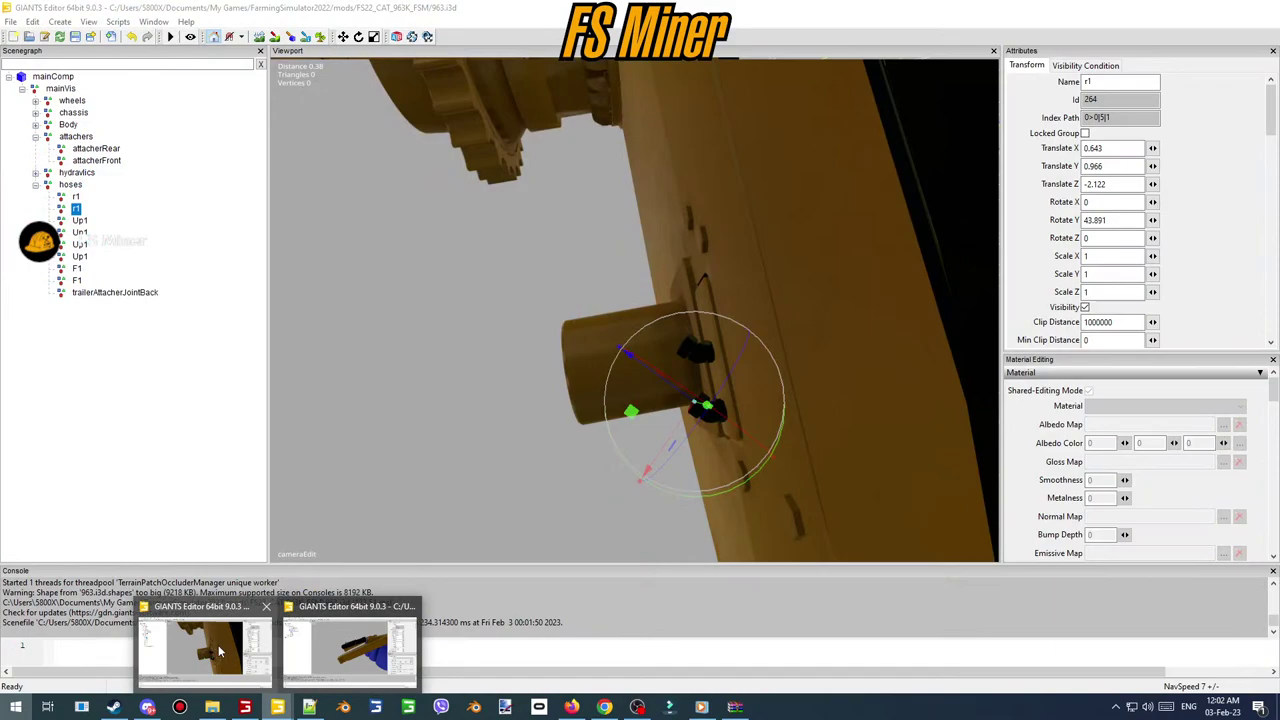
pyautogui.click(220, 651)
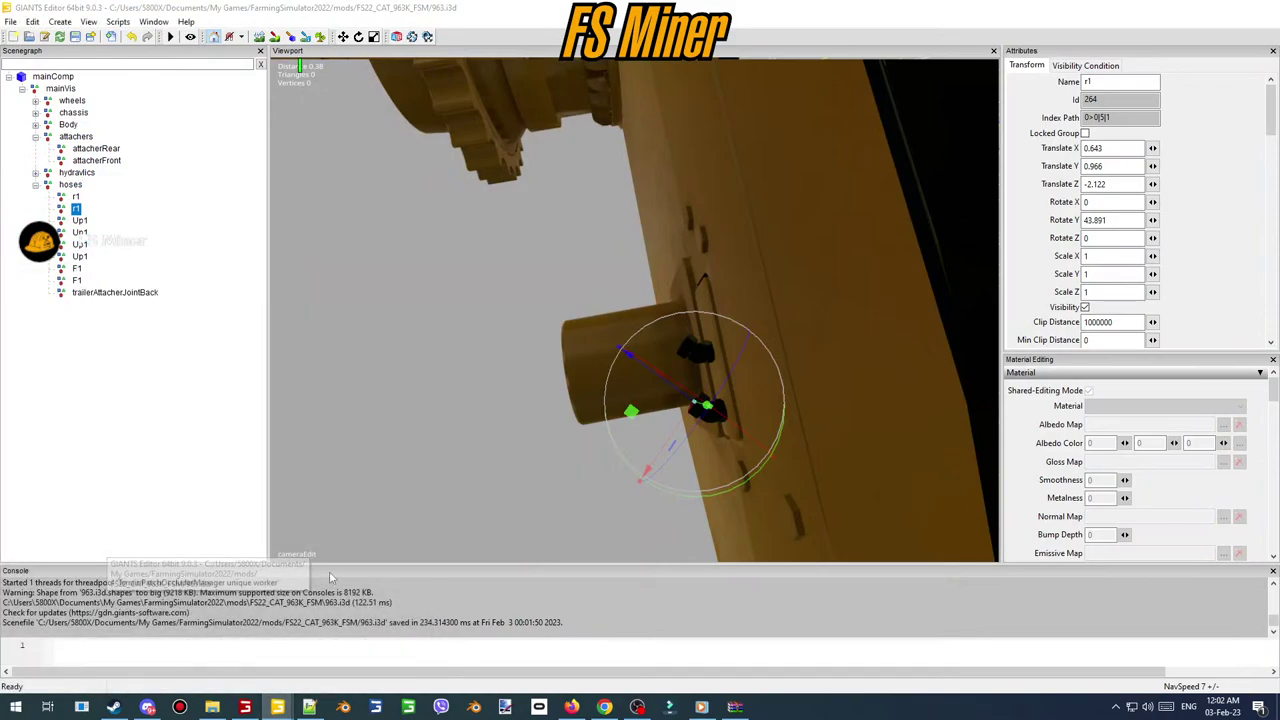
pyautogui.keyDown('alt'); pyautogui.moveTo(732, 502); pyautogui.dragTo(724, 497); pyautogui.keyUp('alt')
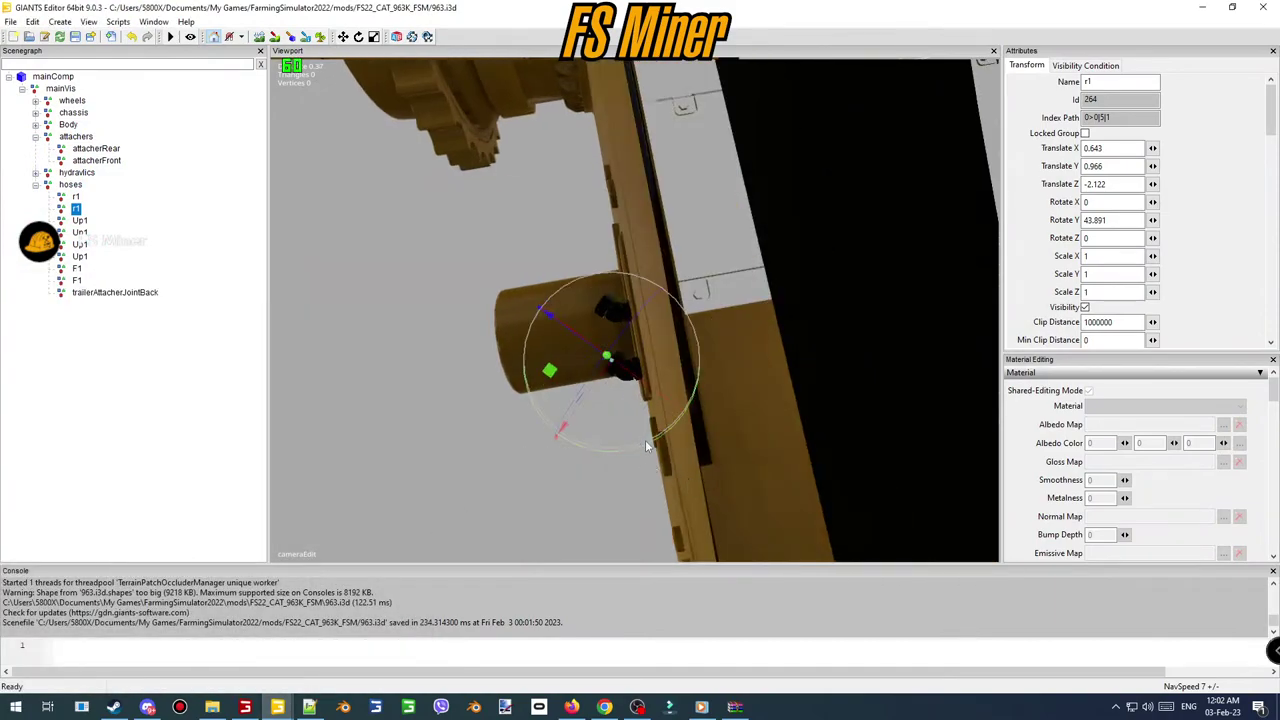
pyautogui.moveTo(645, 440); pyautogui.dragTo(592, 285)
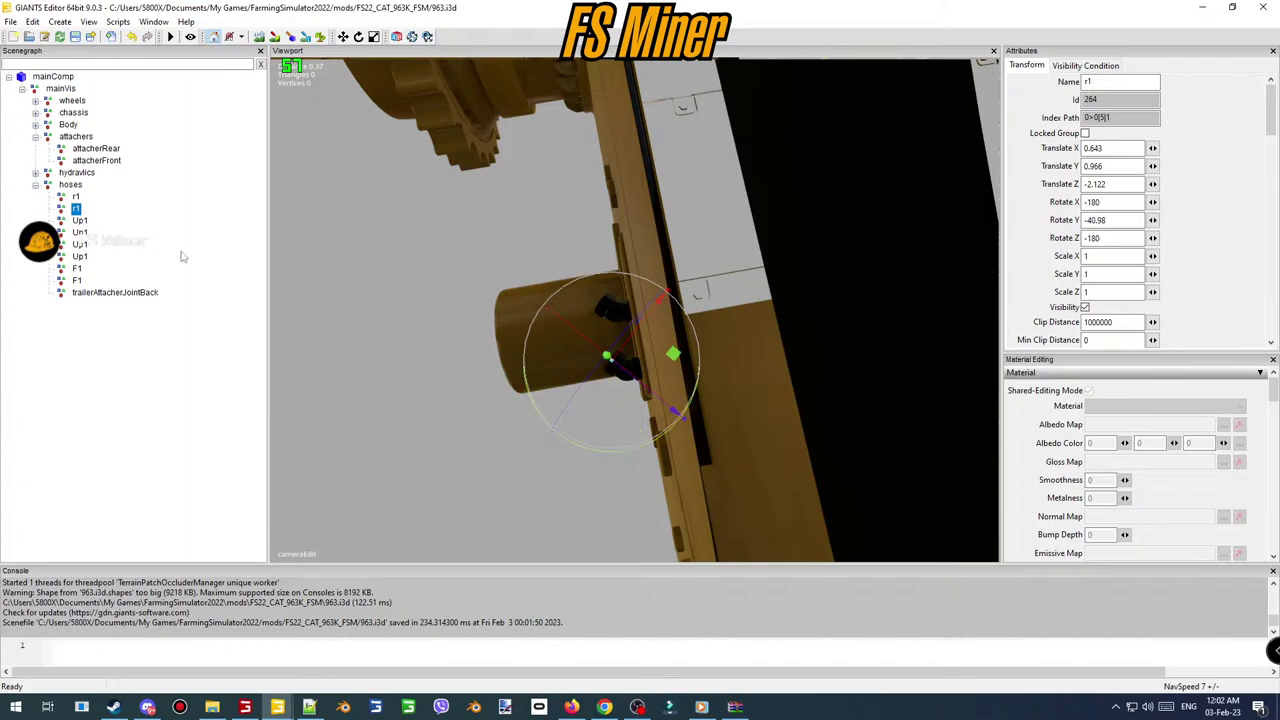
# - Rotate the first r1 hose node to about X 180, Y -43.6, Z -180 and save the scene
pyautogui.click(75, 197)
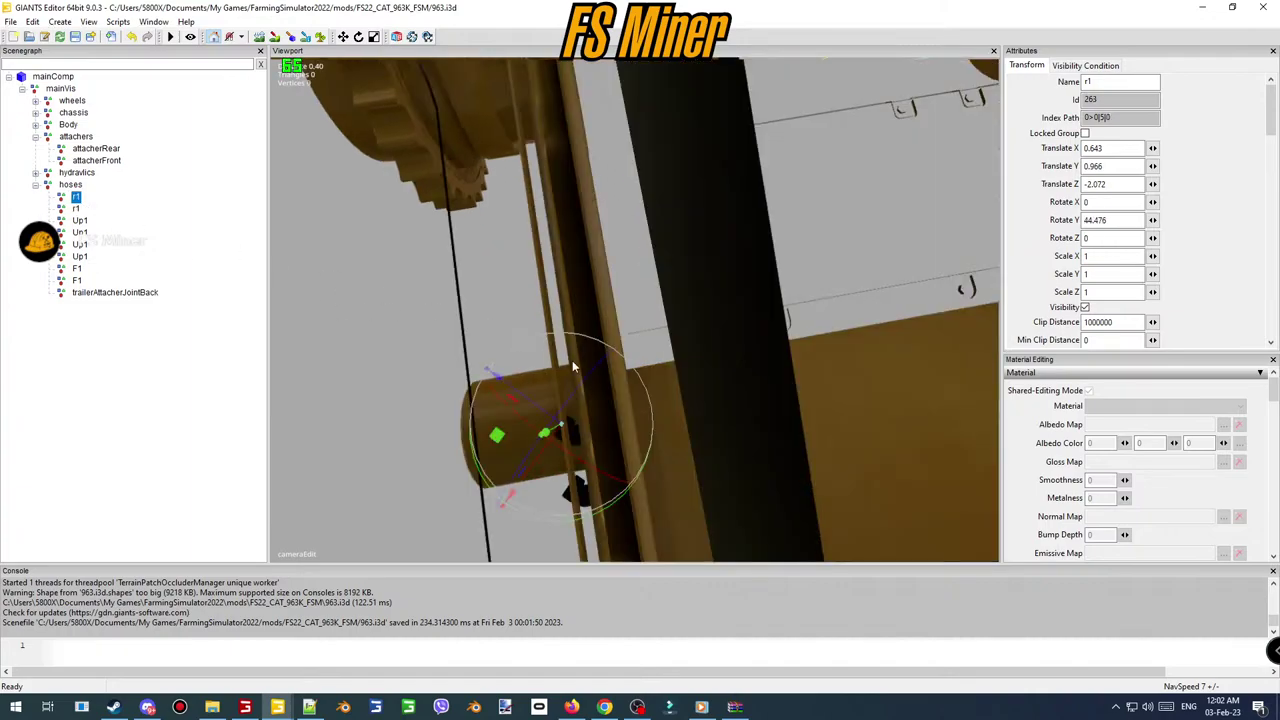
pyautogui.moveTo(626, 493); pyautogui.dragTo(516, 368)
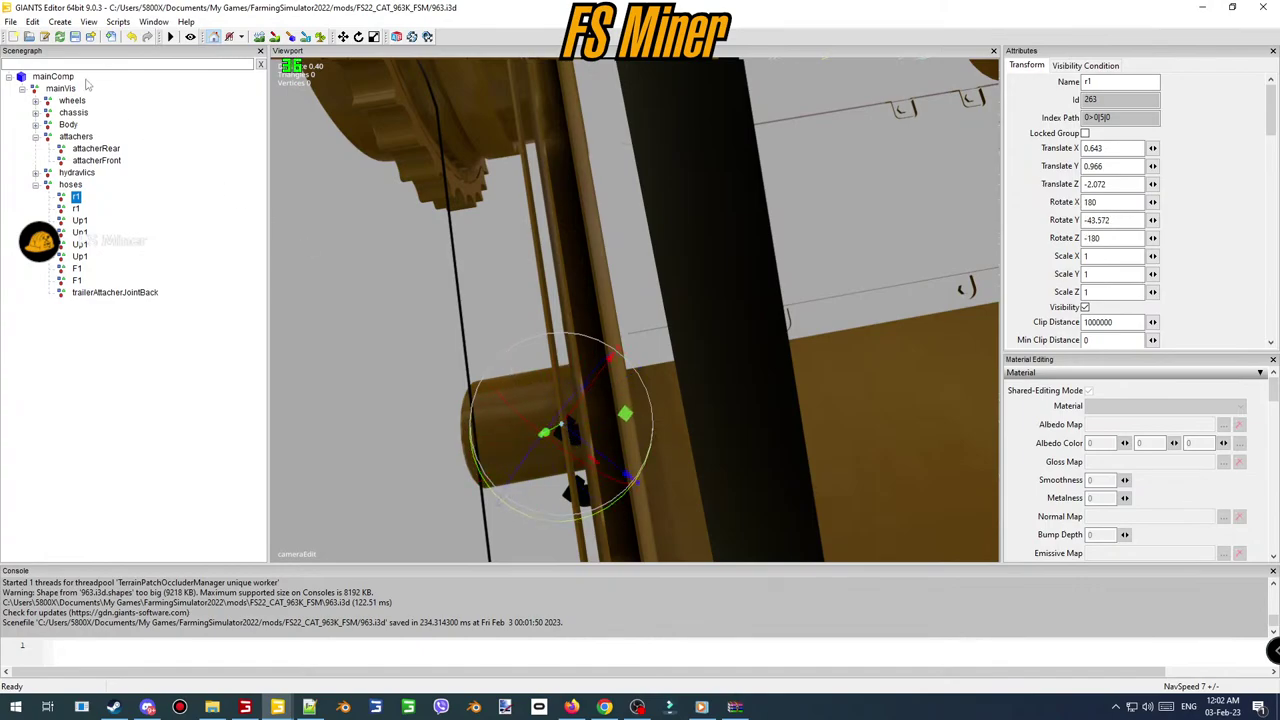
pyautogui.click(75, 37)
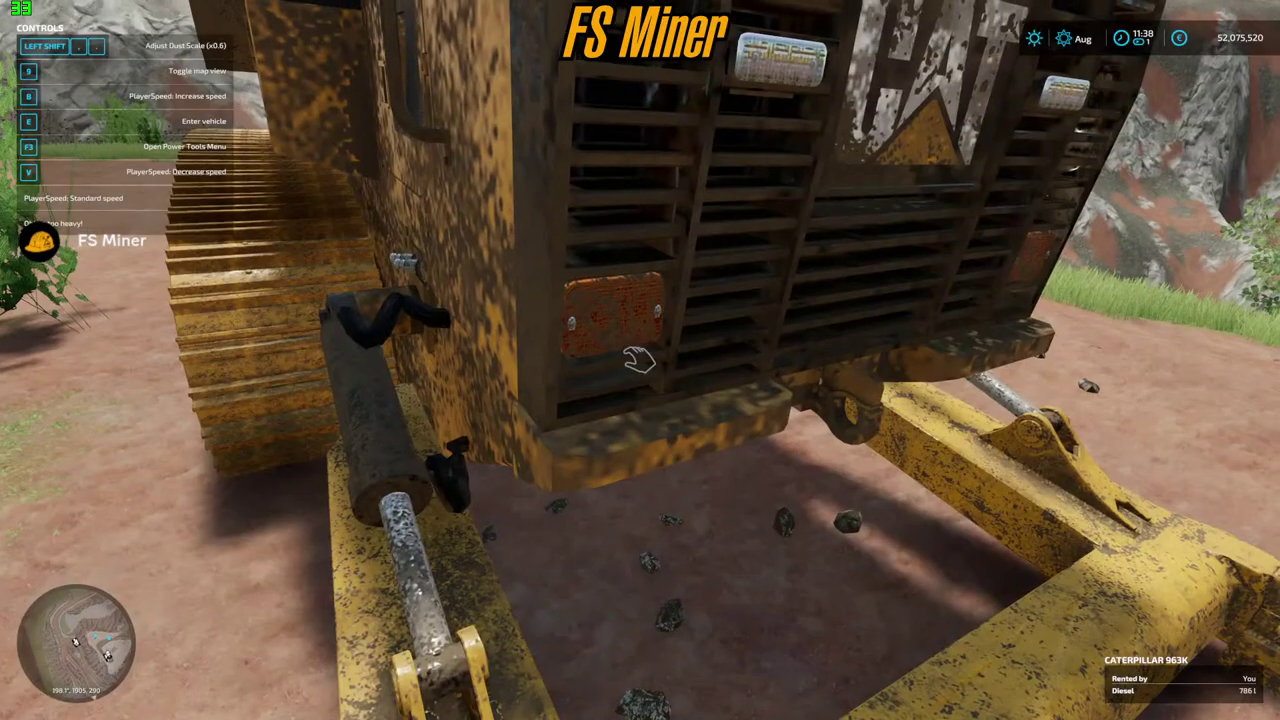
# - Reload the Caterpillar 963K in the game with gsVehicleReload, then get out and inspect the rear hose connectors
pyautogui.press('e')
pyautogui.press('`')
pyautogui.press('`')
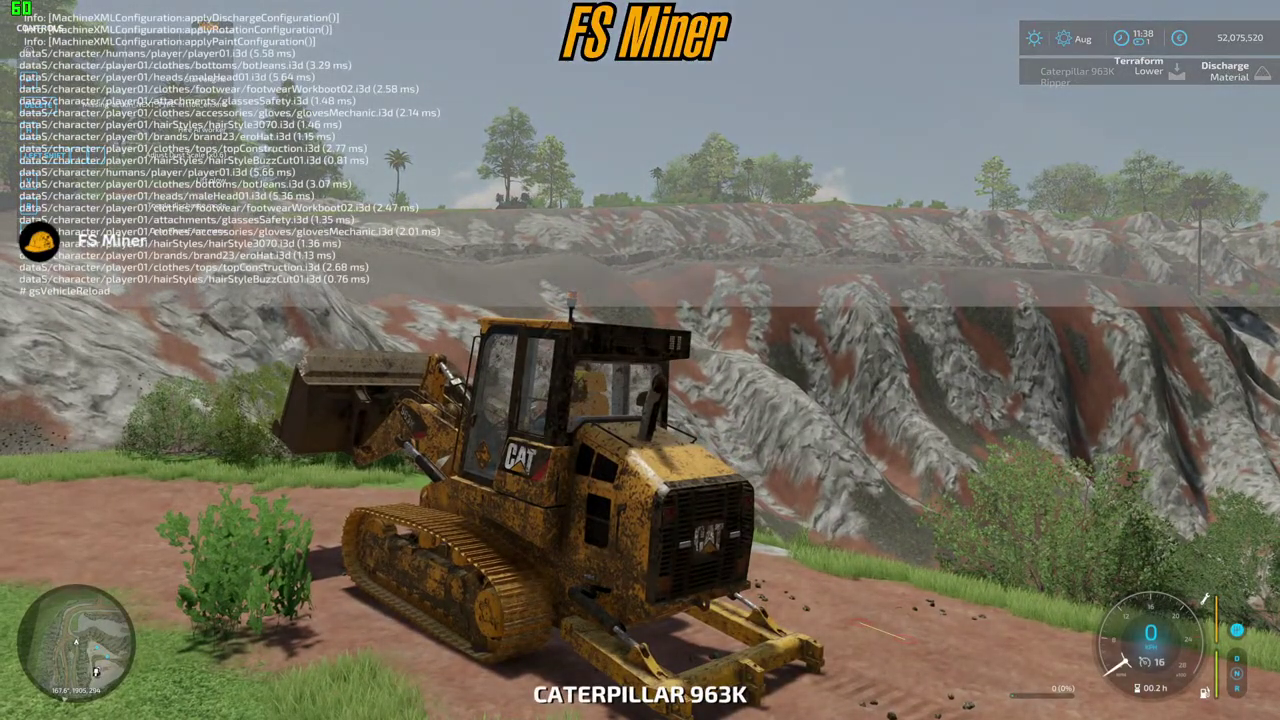
pyautogui.press('`')
pyautogui.press('e')
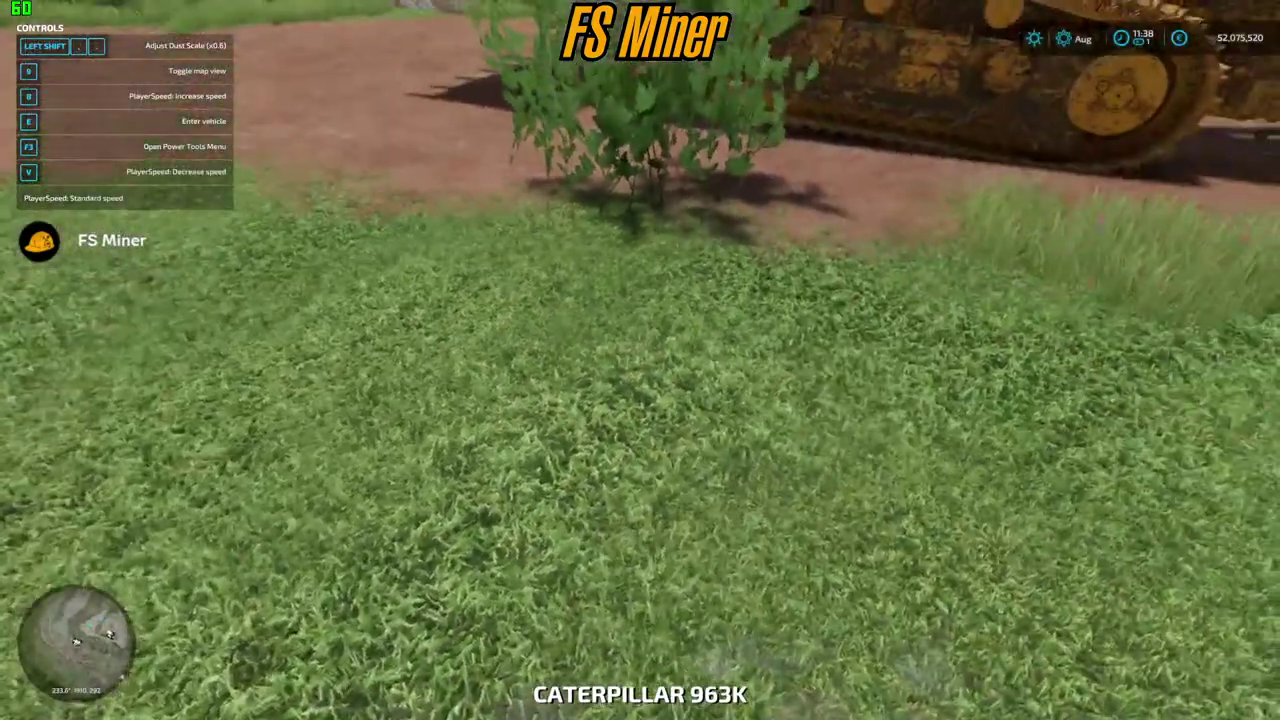
pyautogui.press('w')
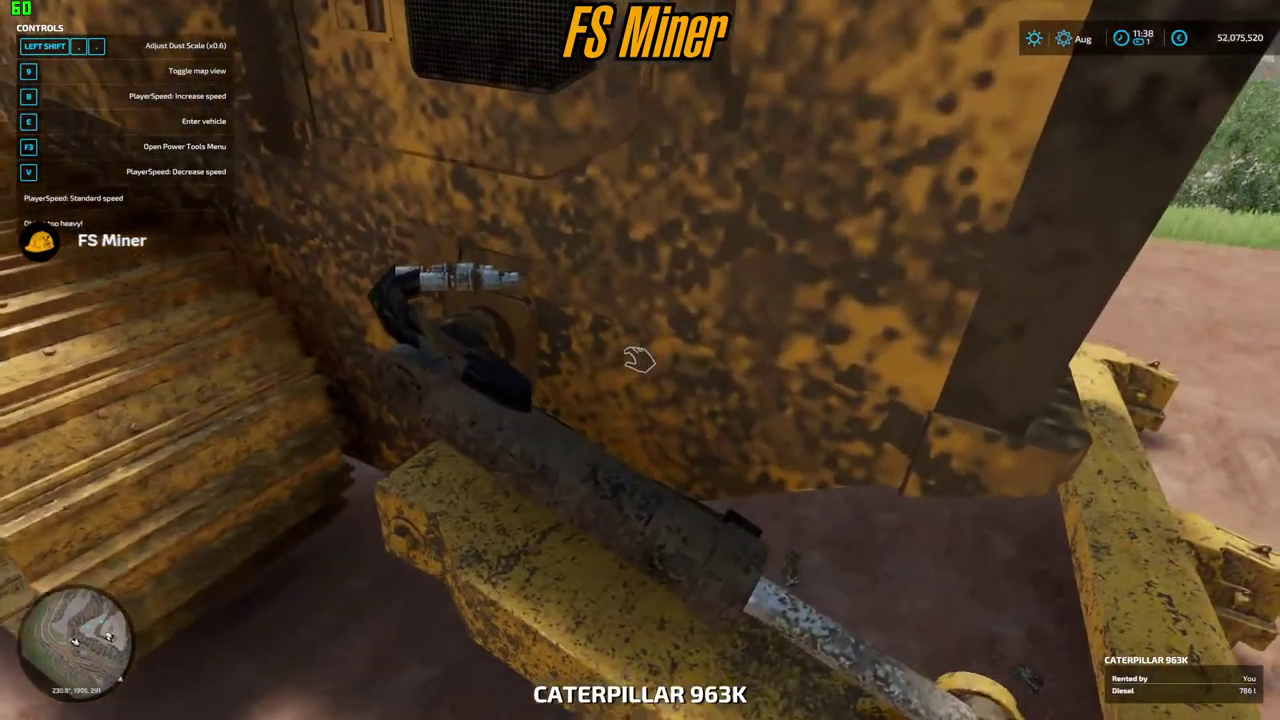
pyautogui.click(638, 360)
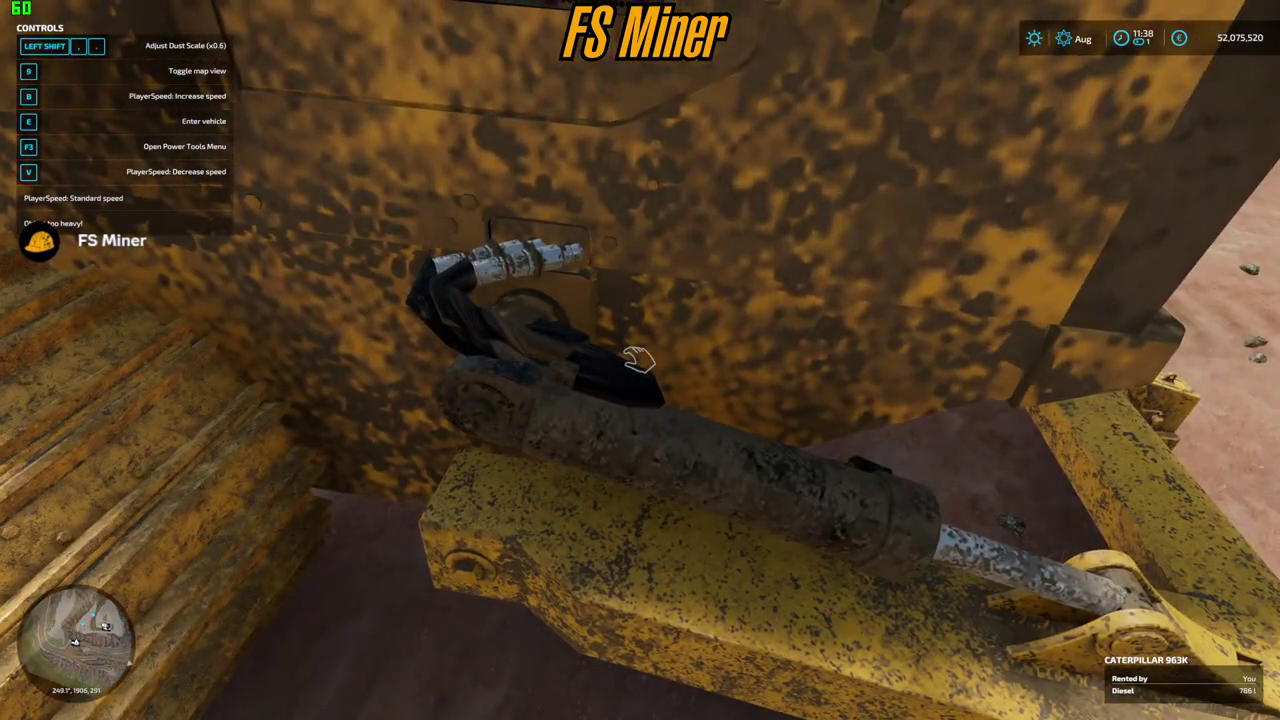
# - Switch to 963Ripper.xml in Notepad++, set the diameter of the hydraulicIn and hydraulicOut hoses to 0.022, and save the file
pyautogui.press('super')
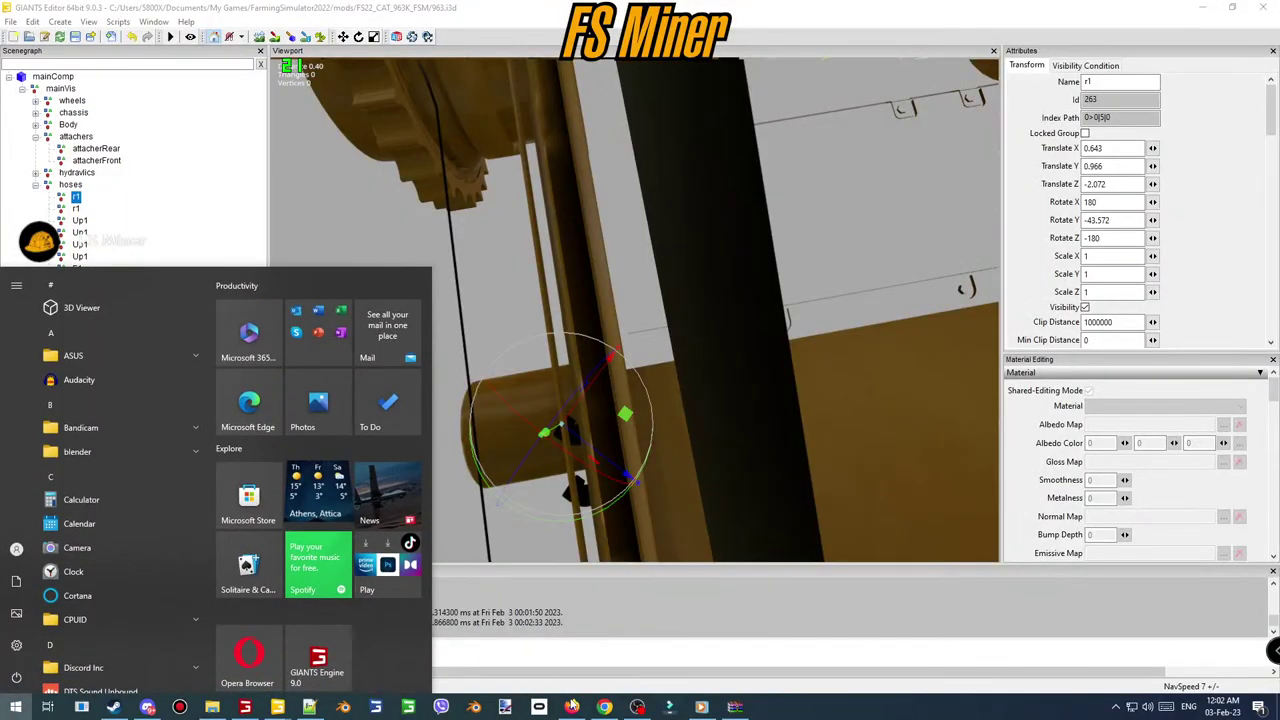
pyautogui.click(309, 707)
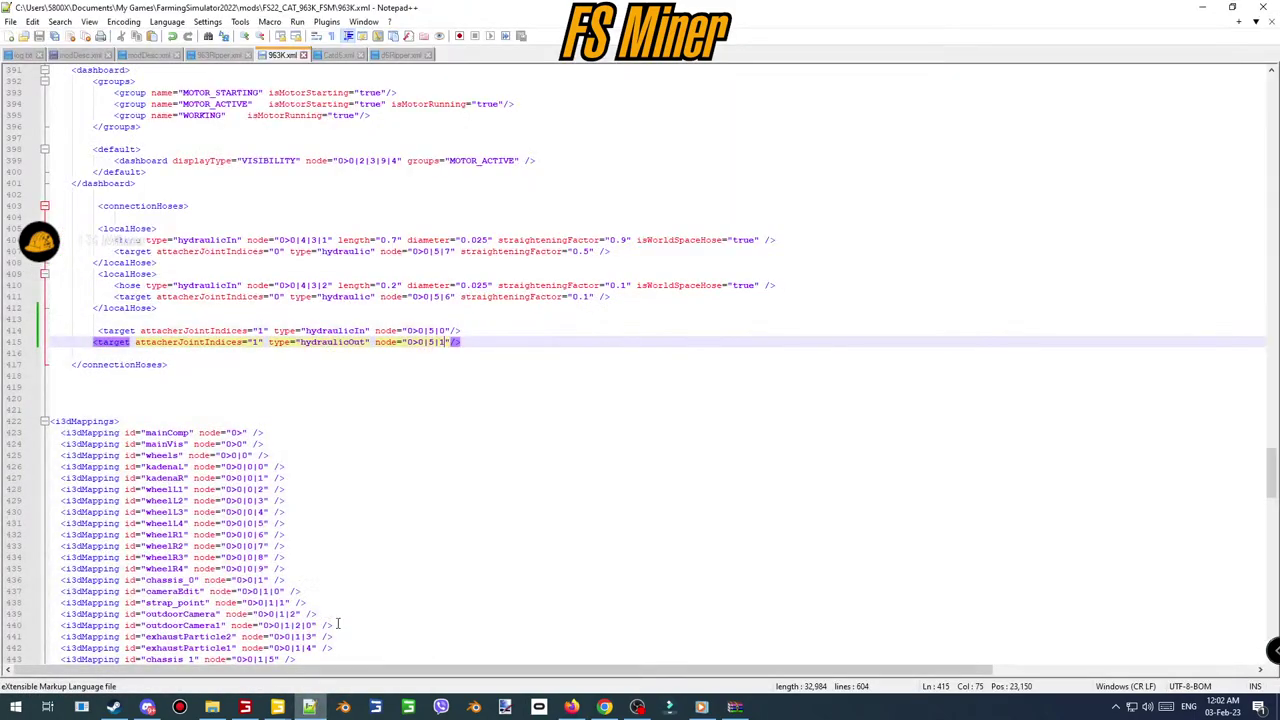
pyautogui.click(219, 55)
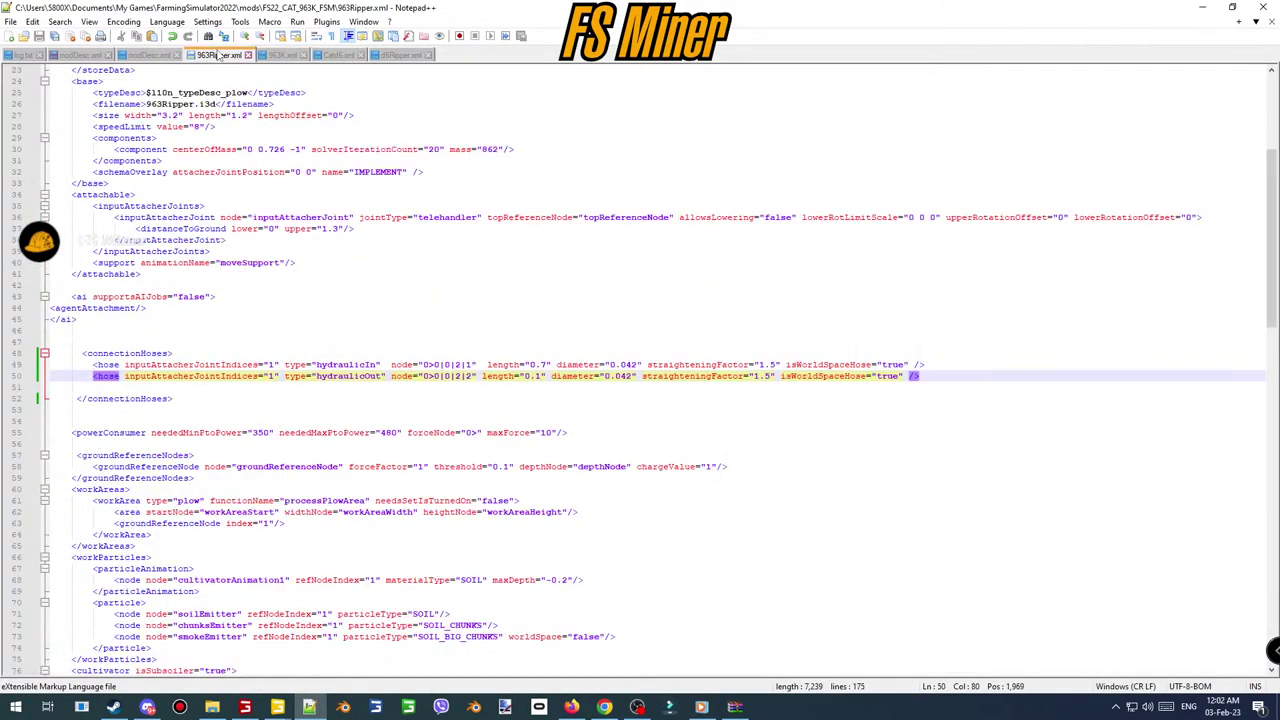
pyautogui.click(632, 364)
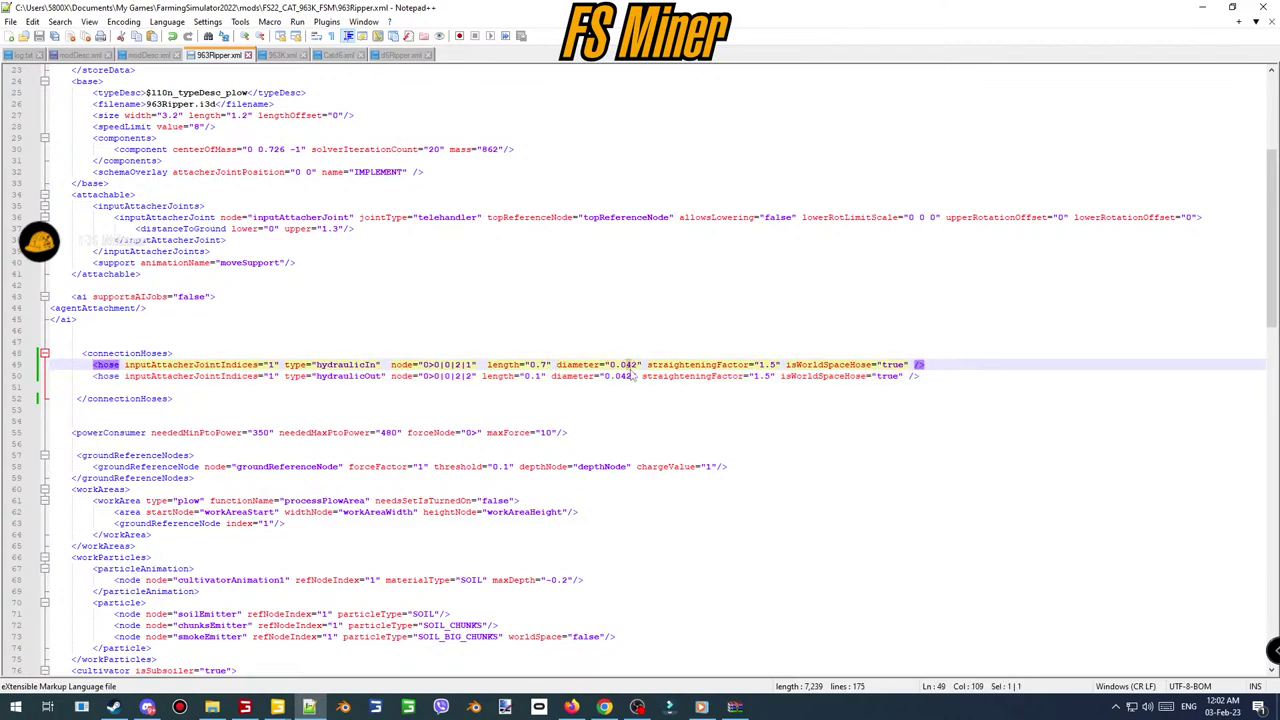
pyautogui.write('2')
pyautogui.doubleClick(624, 376)
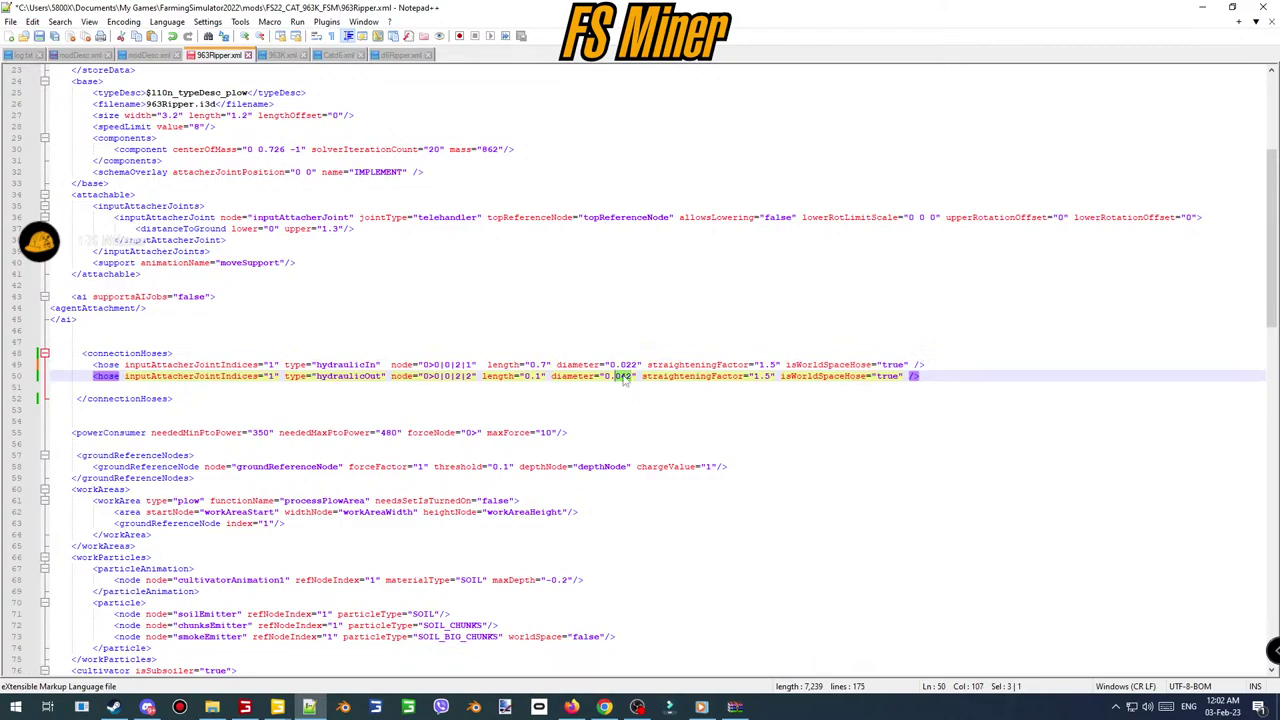
pyautogui.click(626, 388)
pyautogui.click(626, 376)
pyautogui.press('BackSpace')
pyautogui.write('2')
pyautogui.hotkey('ctrl', 's')
# - Return to the game, enter and reload the 963K with gsVehicleReload, then get out and inspect the ripper hoses
pyautogui.hotkey('alt', 'Tab')
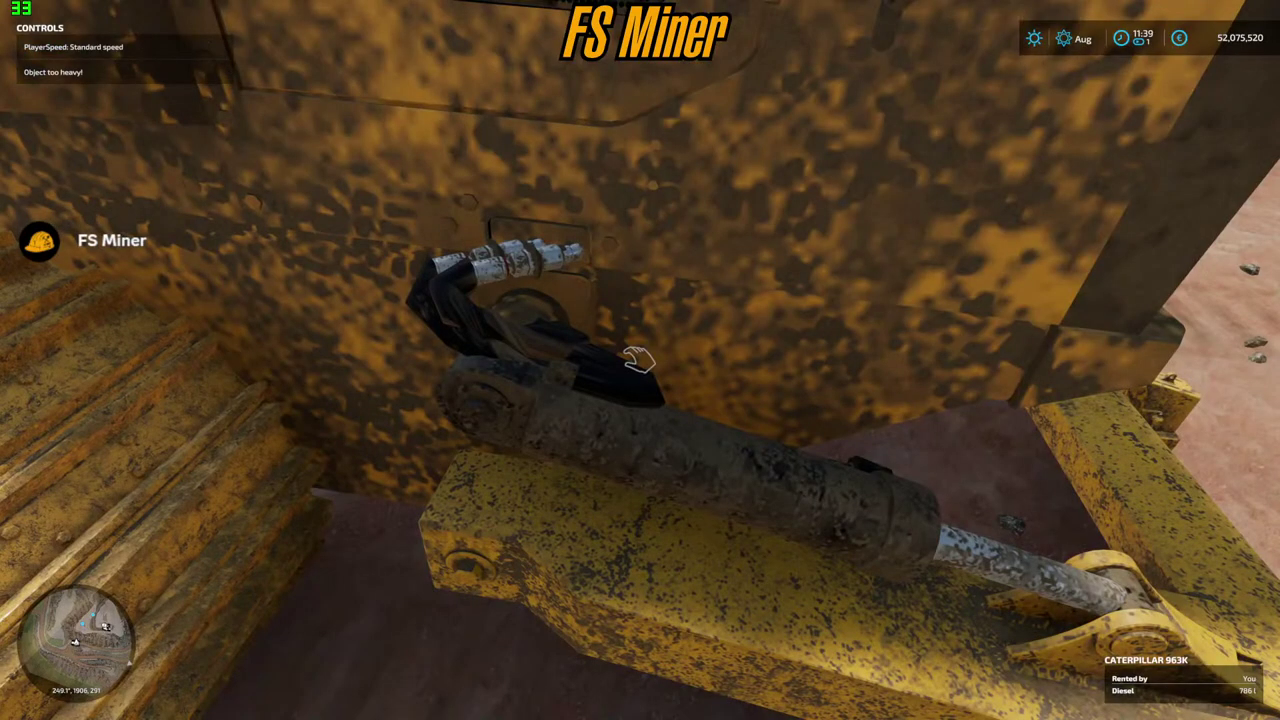
pyautogui.press('`')
pyautogui.press('Up')
pyautogui.press('Return')
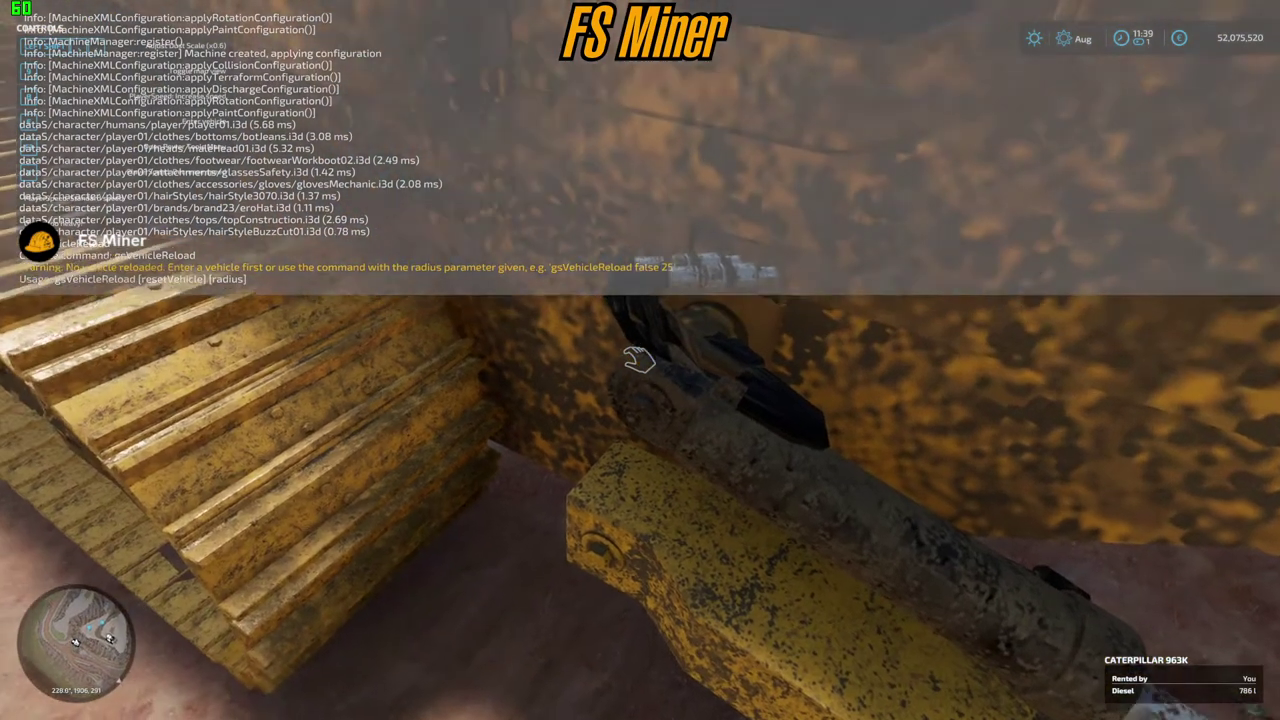
pyautogui.press('`')
pyautogui.press('e')
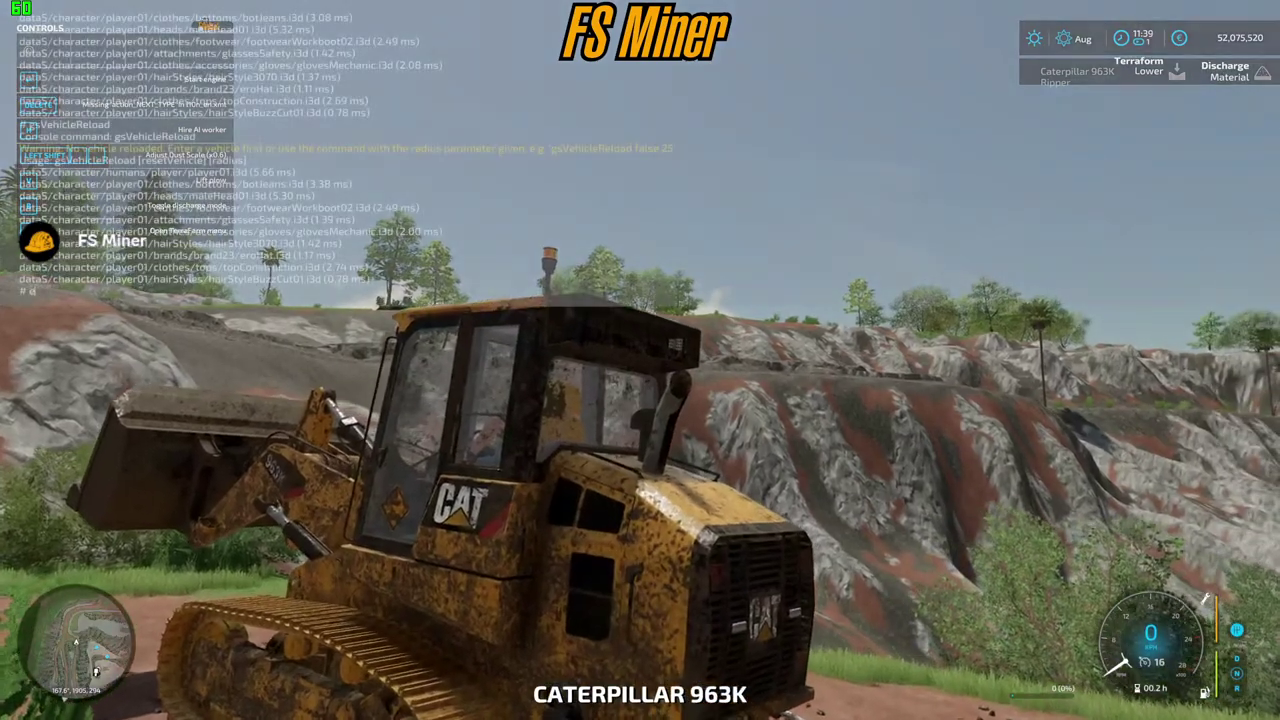
pyautogui.press('e')
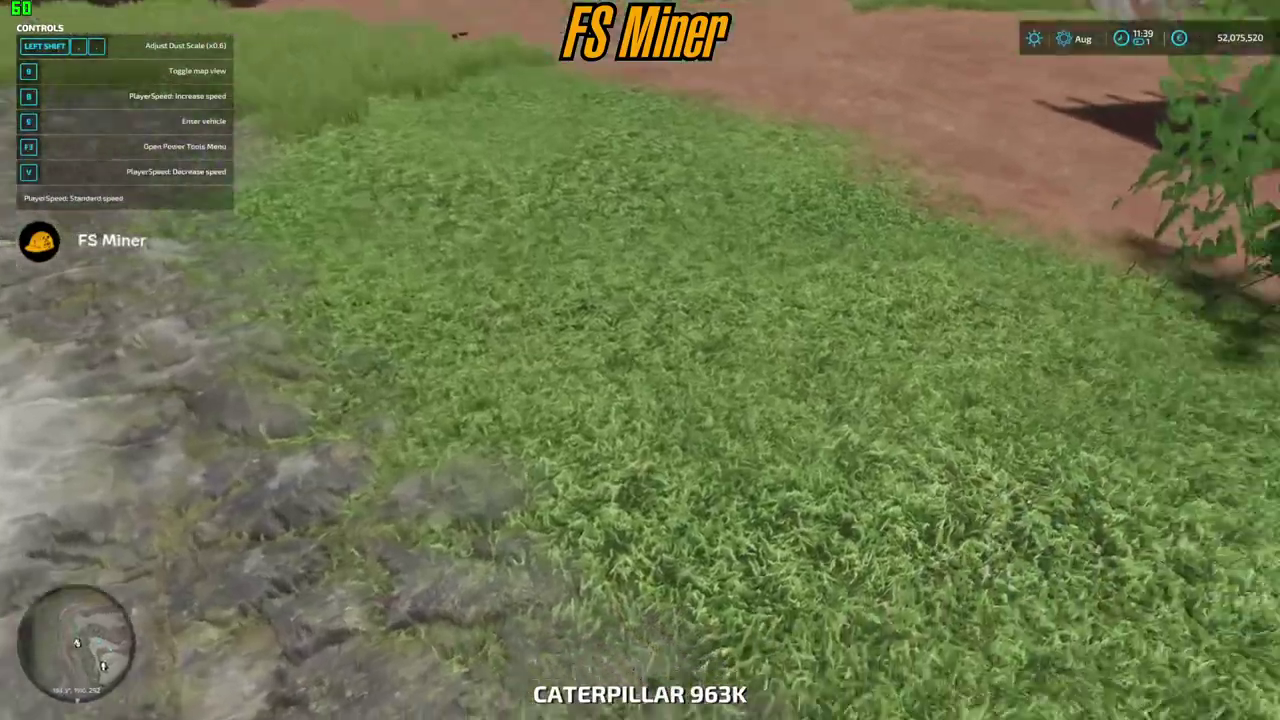
pyautogui.press('w')
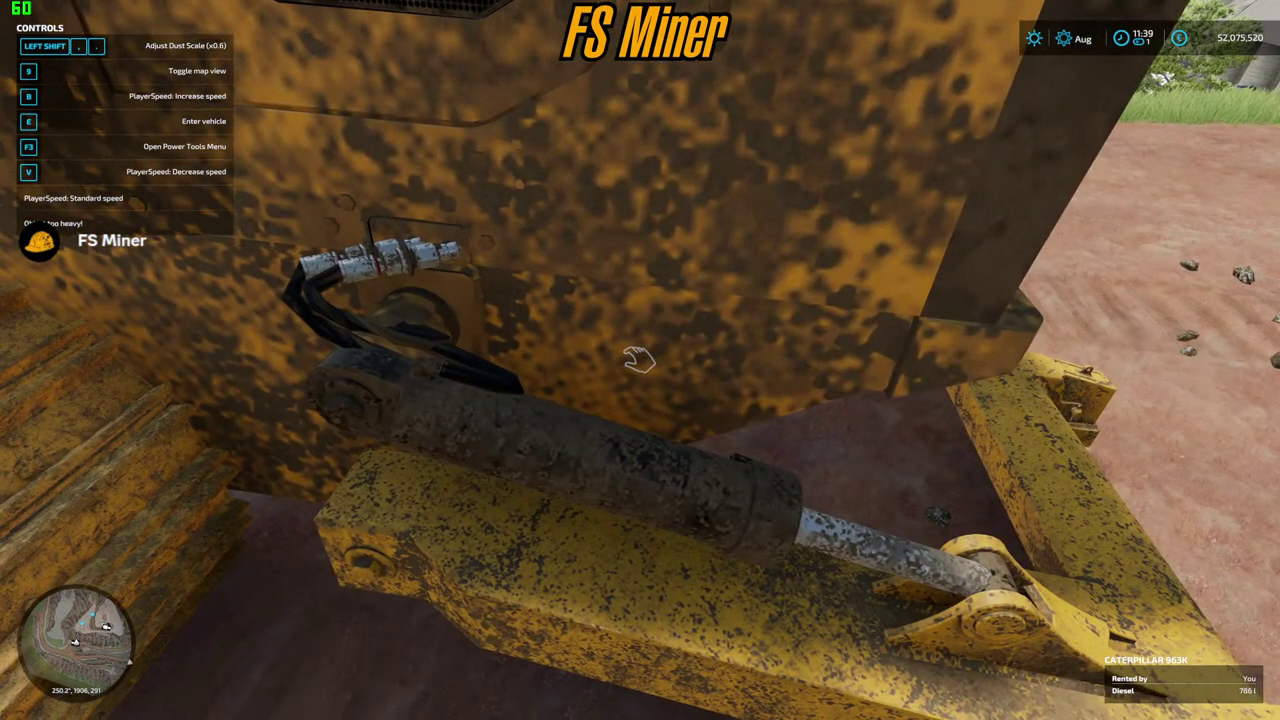
# - Switch back to 963Ripper.xml in Notepad++ and set the diameter of the hydraulicIn and hydraulicOut hoses to 0.015
pyautogui.press('super')
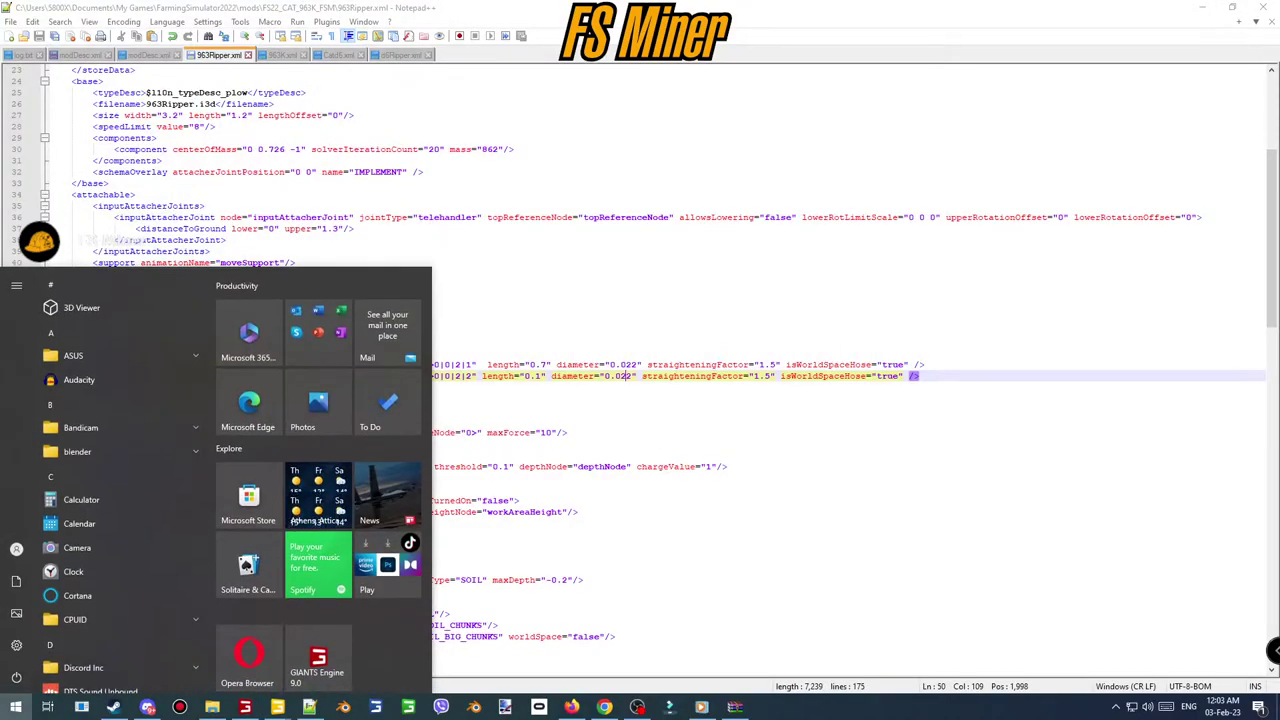
pyautogui.click(572, 706)
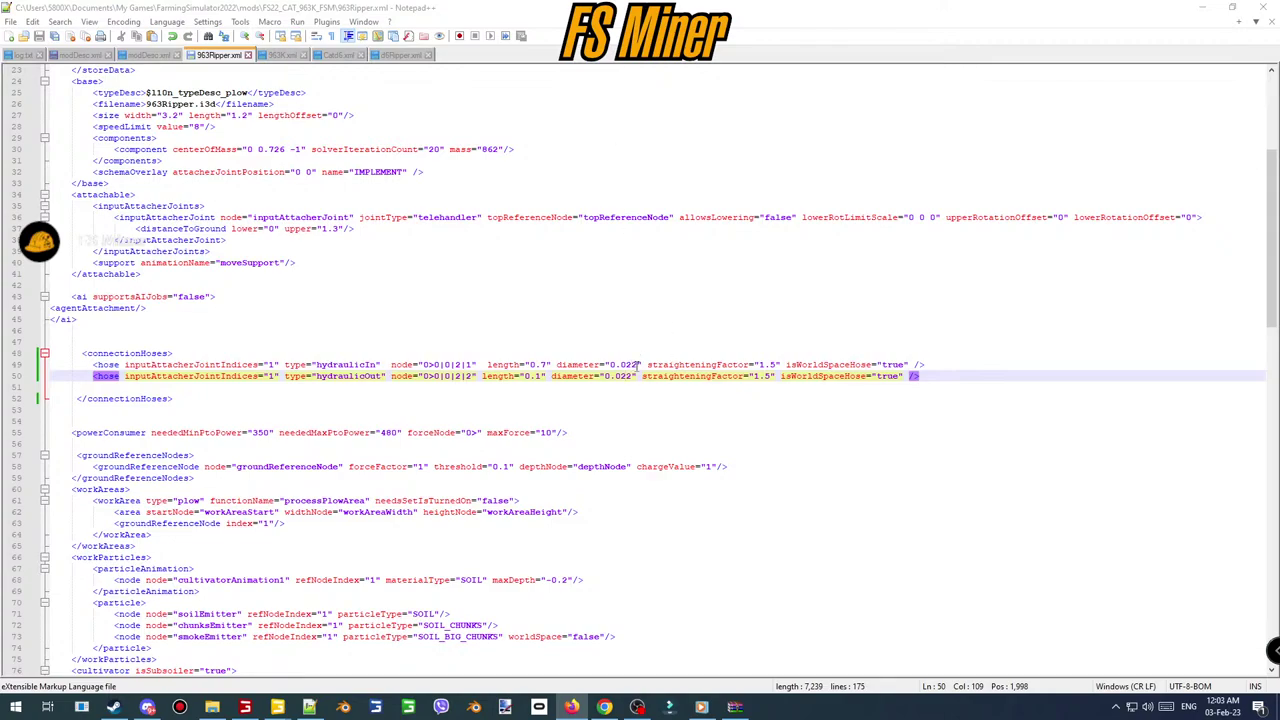
pyautogui.click(637, 364)
pyautogui.write('15')
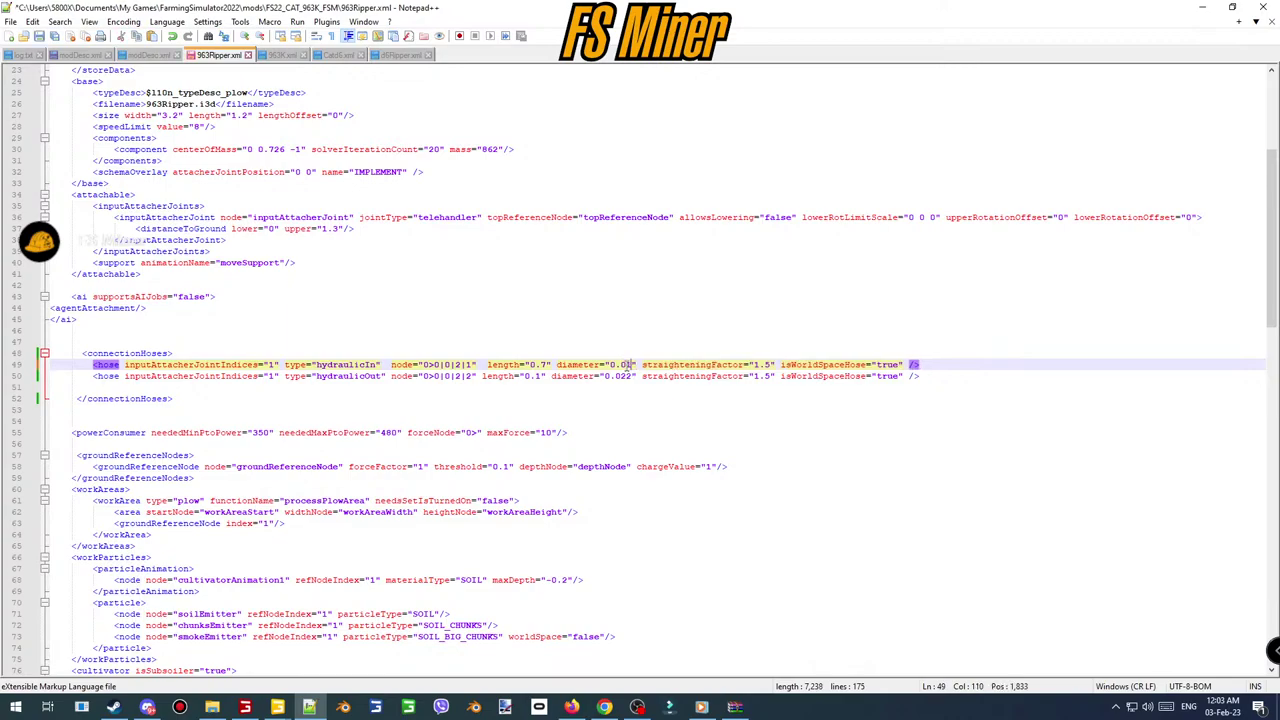
pyautogui.moveTo(631, 375); pyautogui.dragTo(626, 376)
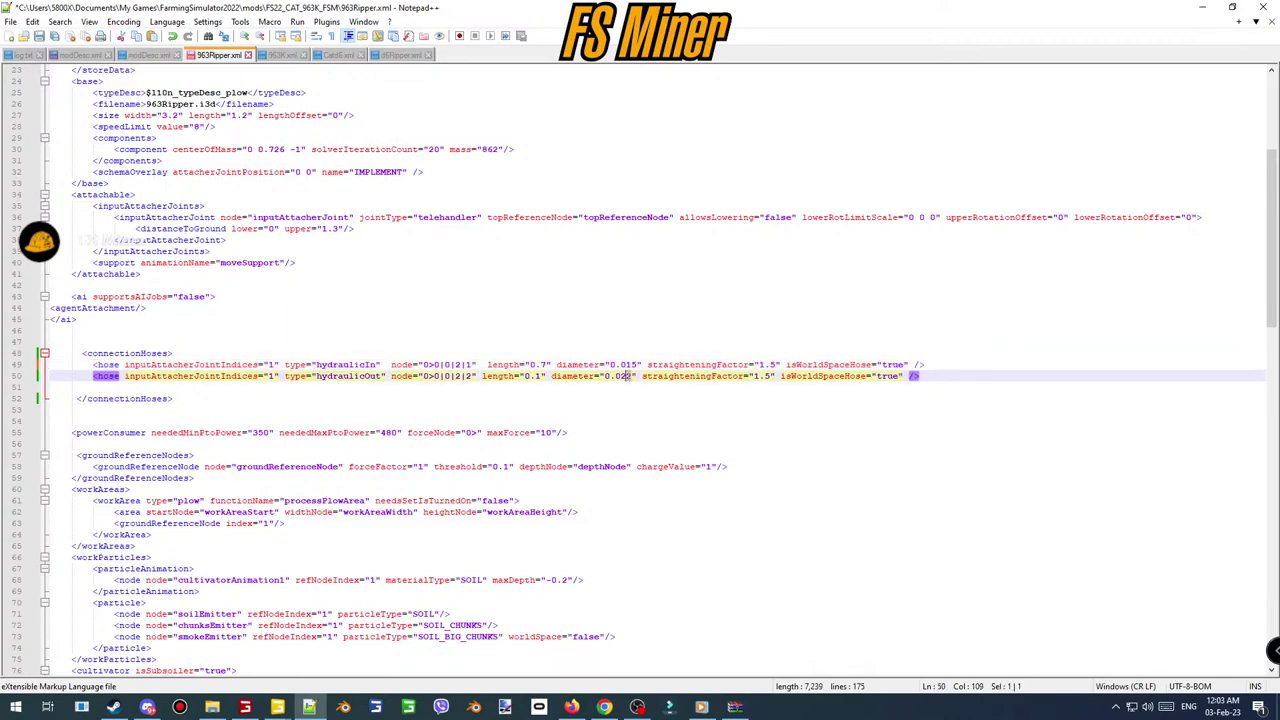
pyautogui.write('15')
# - Set both the straighteningFactor and the length of the hydraulicIn and hydraulicOut hoses to 0.5 and save the file
pyautogui.moveTo(758, 364); pyautogui.dragTo(762, 376)
pyautogui.write('0>0')
pyautogui.hotkey('ctrl', 's')
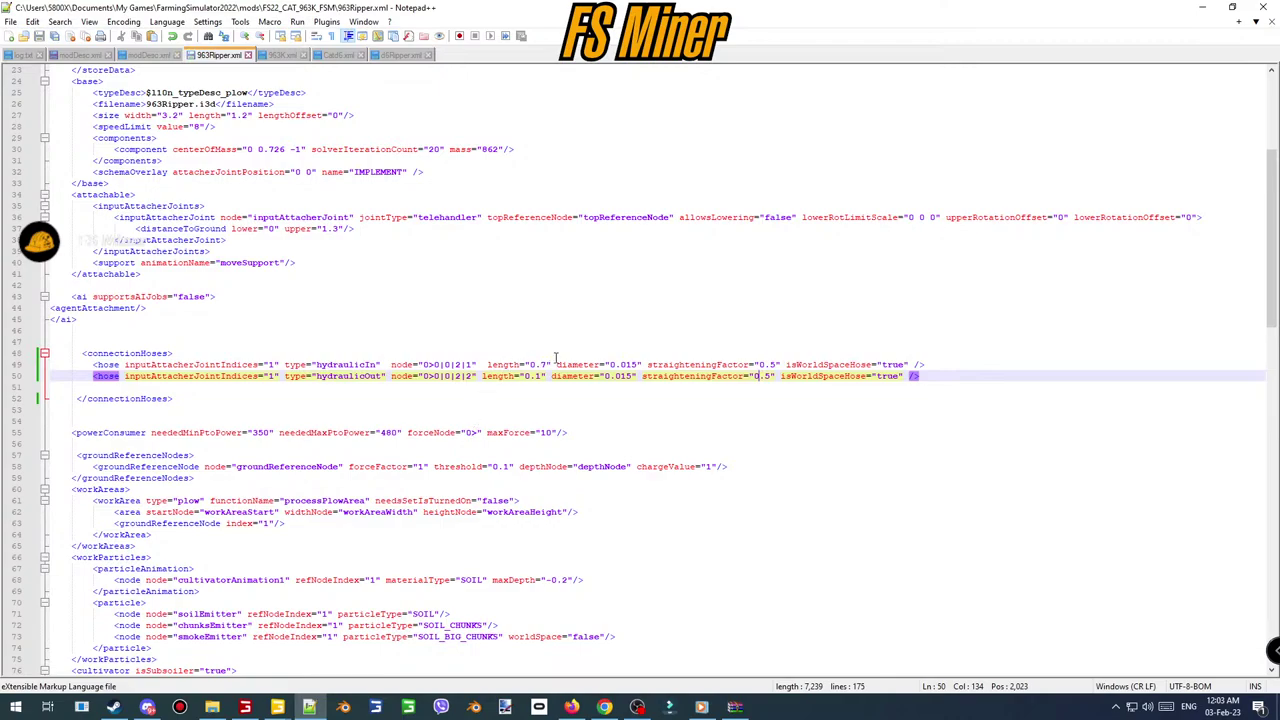
pyautogui.moveTo(541, 376); pyautogui.dragTo(541, 364)
pyautogui.write('3')
pyautogui.write('5')
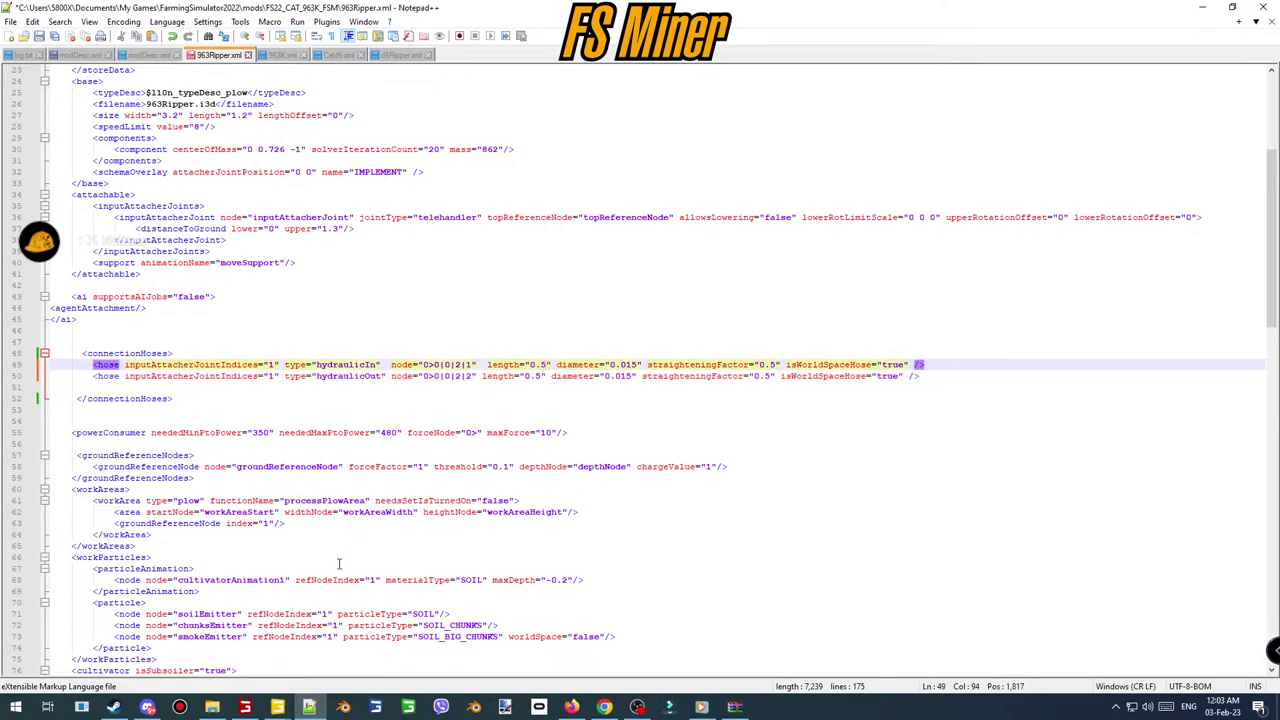
pyautogui.hotkey('ctrl', 's')
# - Return to the game, enter the Caterpillar 963K and reload it with the console's gsVehicleReload command
pyautogui.click(246, 706)
pyautogui.press('`')
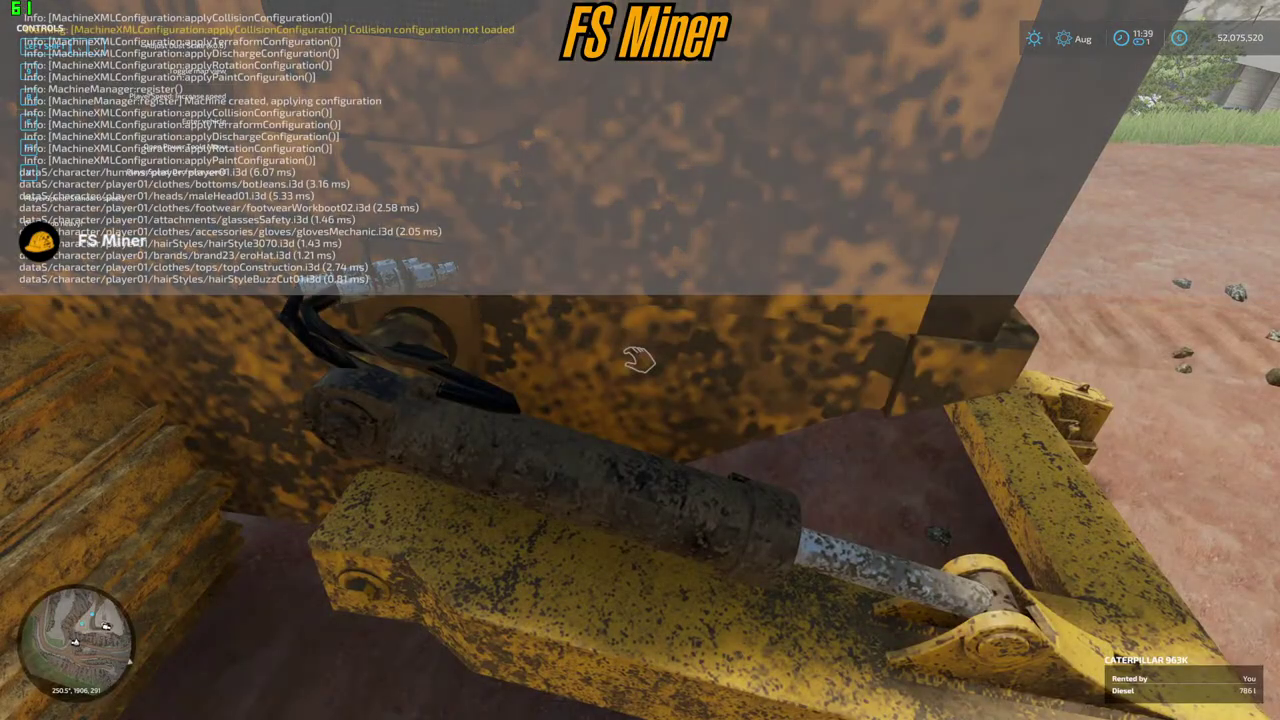
pyautogui.press('`')
pyautogui.press('`')
pyautogui.press('e')
pyautogui.press('`')
pyautogui.press('`')
pyautogui.press('pageup')
pyautogui.press('pageup')
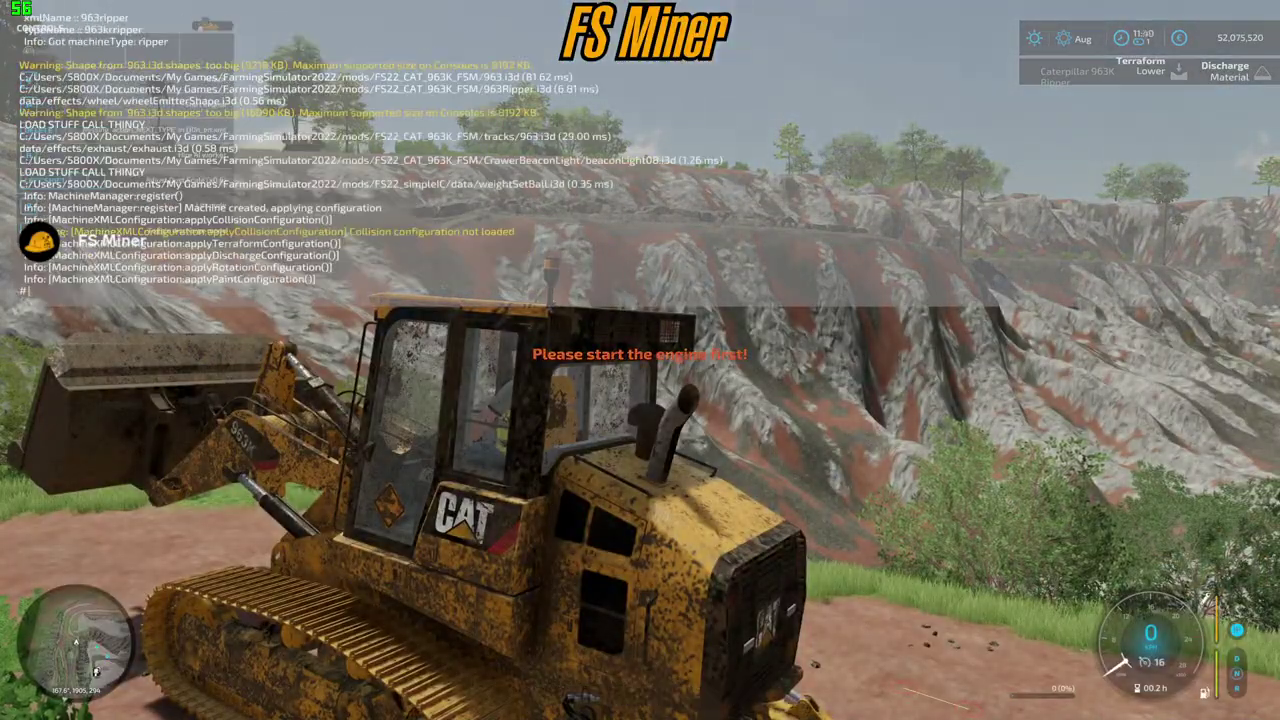
pyautogui.press('`')
# - Get out of the 963K and inspect the ripper hoses and their routing along the hydraulic cylinder
pyautogui.press('e')
pyautogui.press('w')
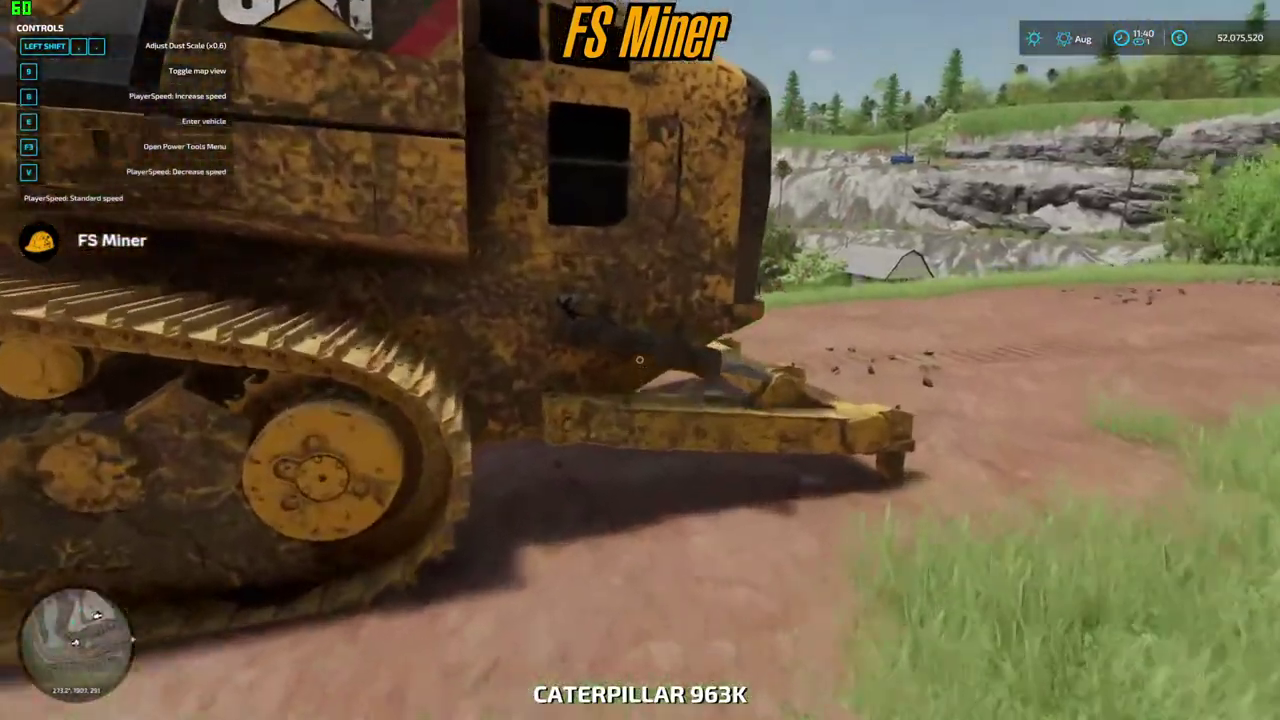
pyautogui.press('w')
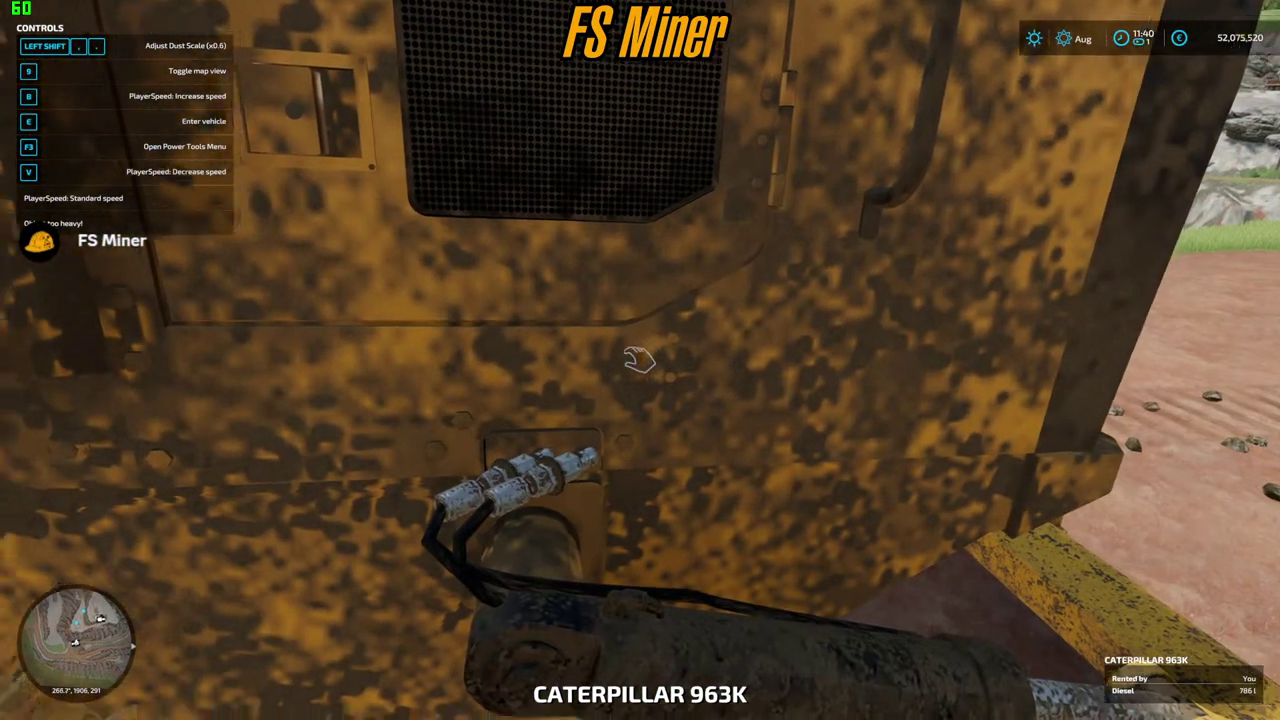
pyautogui.press('d')
pyautogui.press('s')
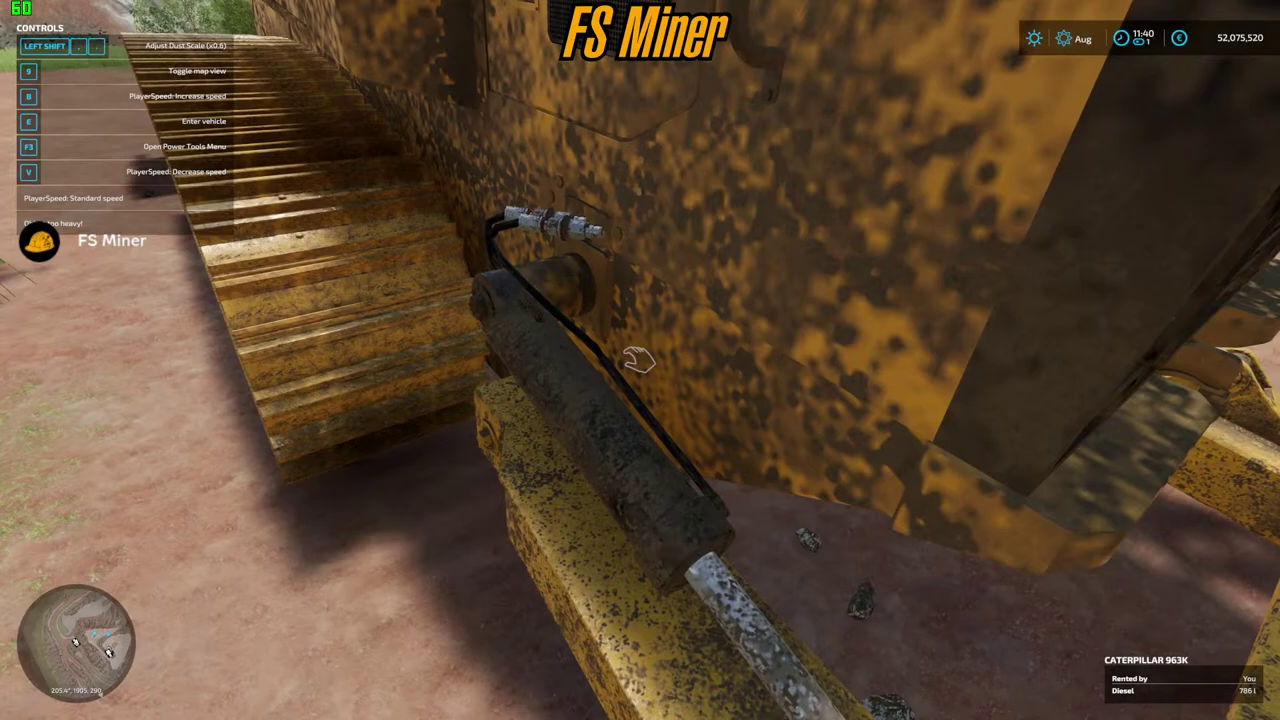
# - Switch to 963Ripper.i3d in GIANTS Editor and examine the upper tl hose node beside the ripper cylinder
pyautogui.press('super')
pyautogui.moveTo(290, 706)
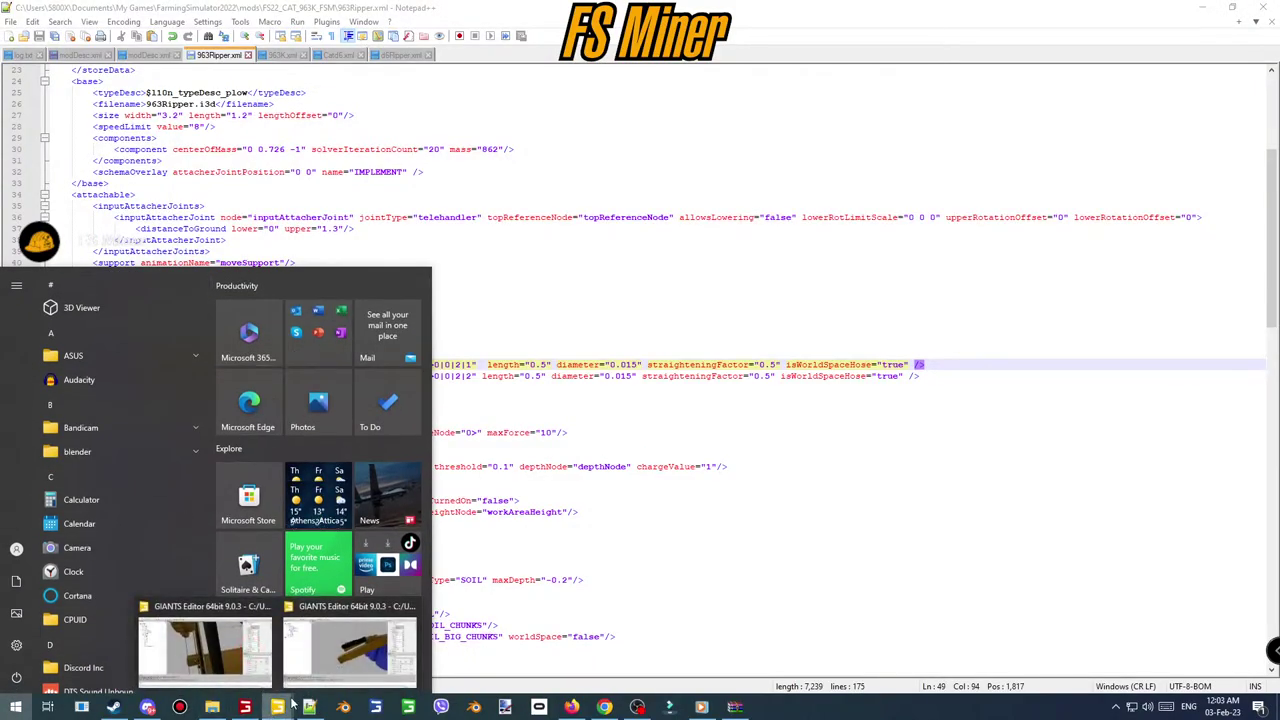
pyautogui.click(346, 645)
pyautogui.keyDown('alt'); pyautogui.moveTo(425, 264); pyautogui.dragTo(671, 321); pyautogui.keyUp('alt')
pyautogui.moveTo(670, 321); pyautogui.dragTo(602, 287, button='middle')
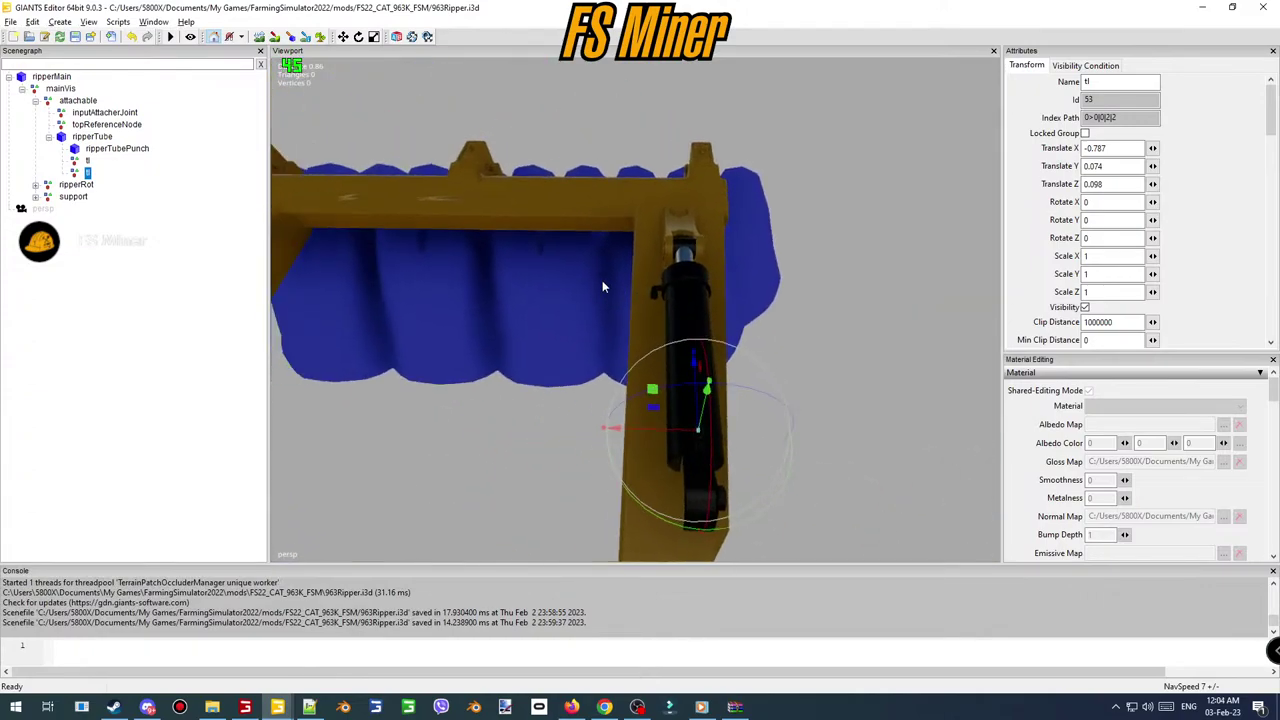
pyautogui.click(87, 161)
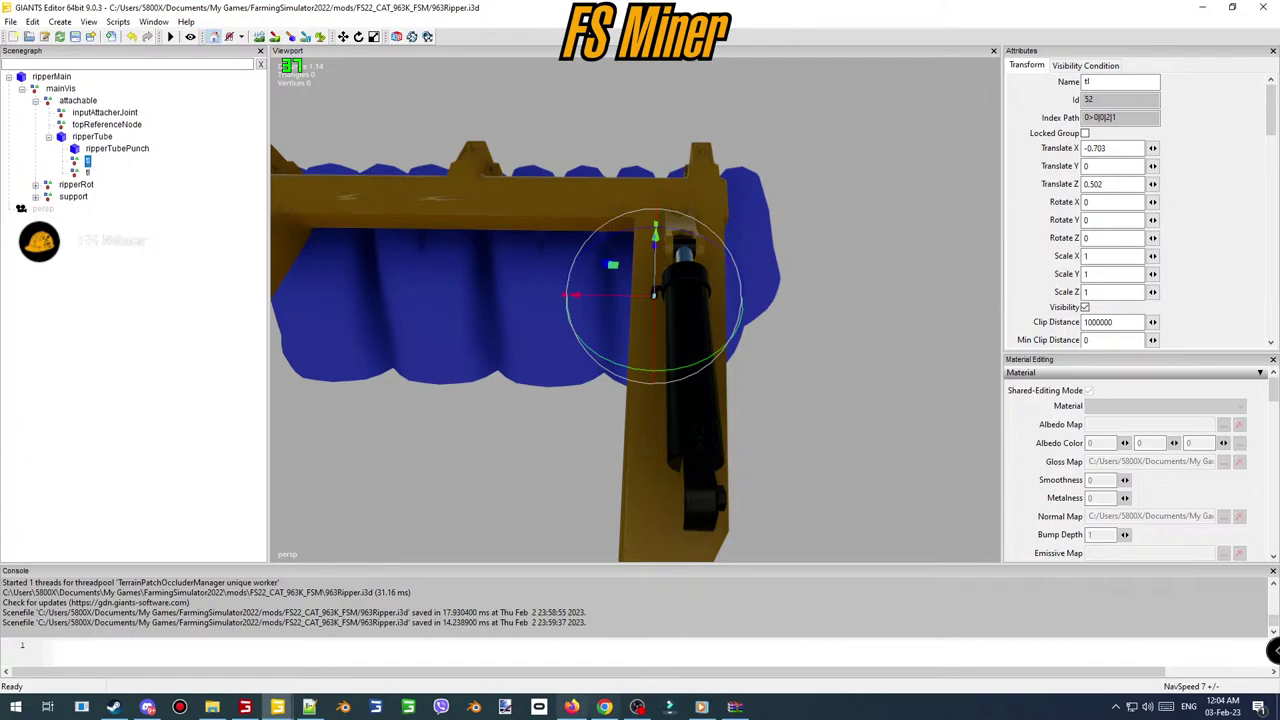
# - Switch to 963Ripper.xml in Notepad++, set the hydraulicIn hose's length to 1.5, and save the file
pyautogui.click(309, 707)
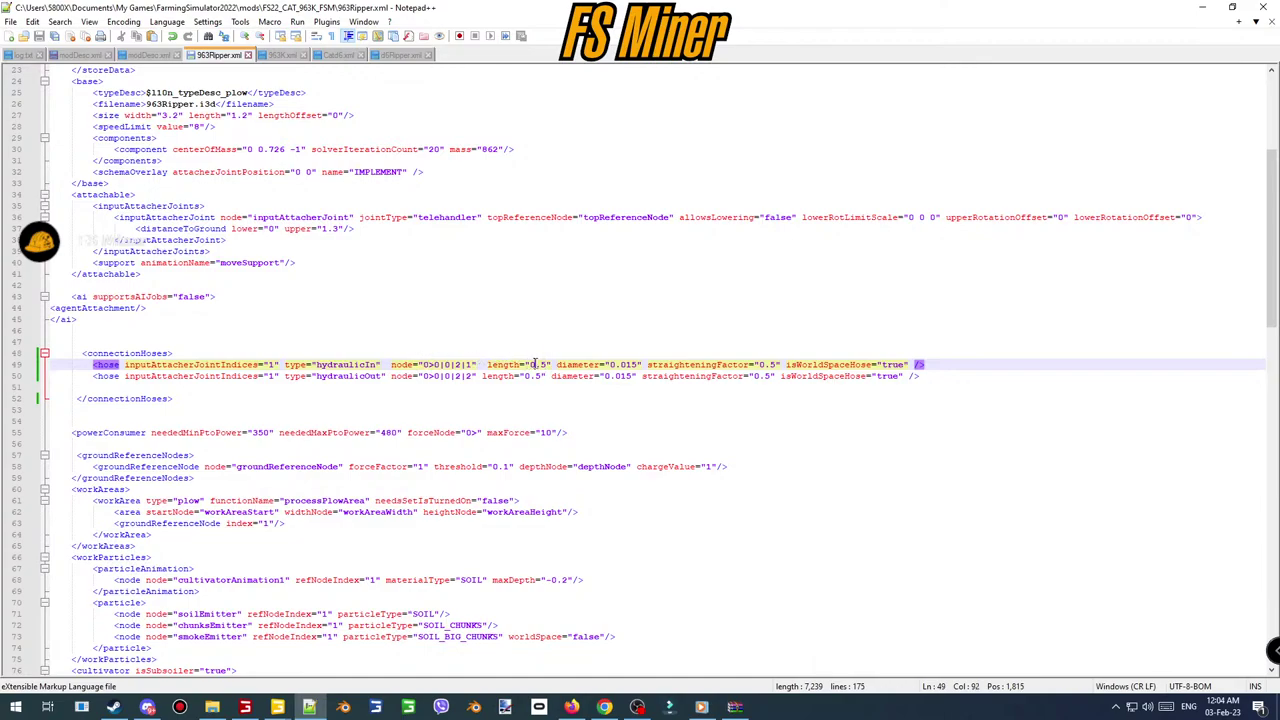
pyautogui.write('1')
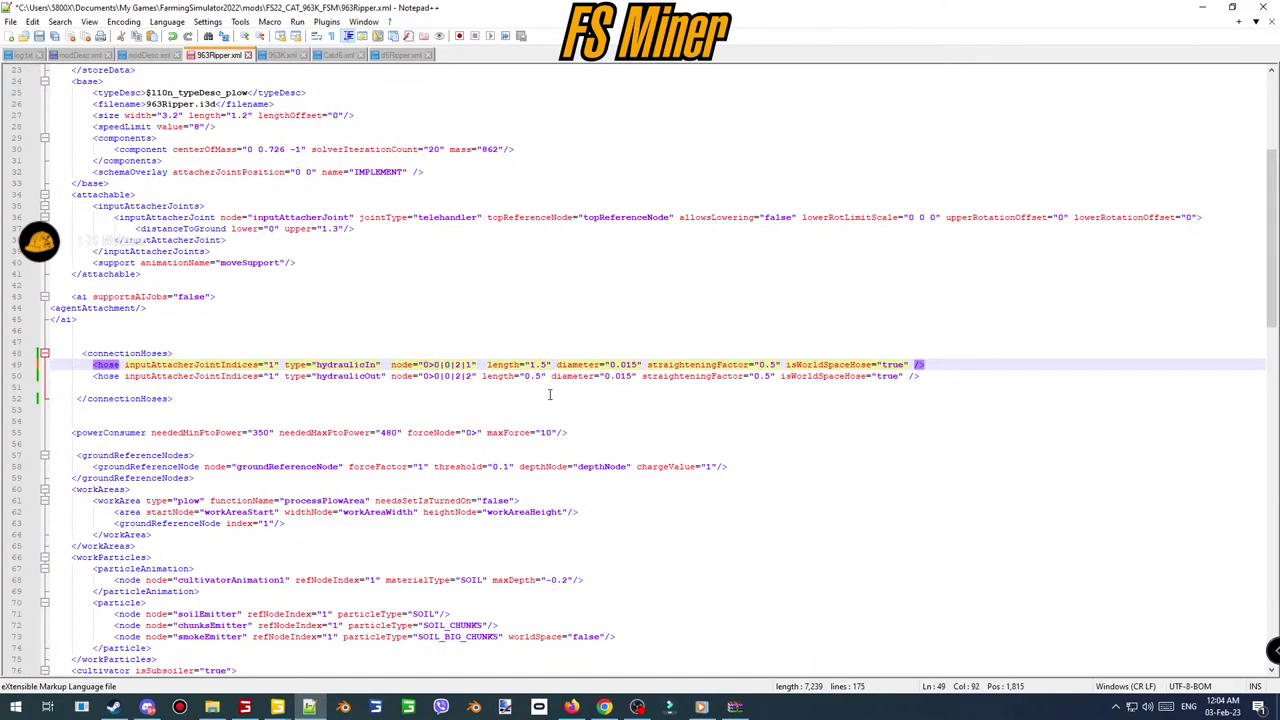
pyautogui.hotkey('ctrl', 's')
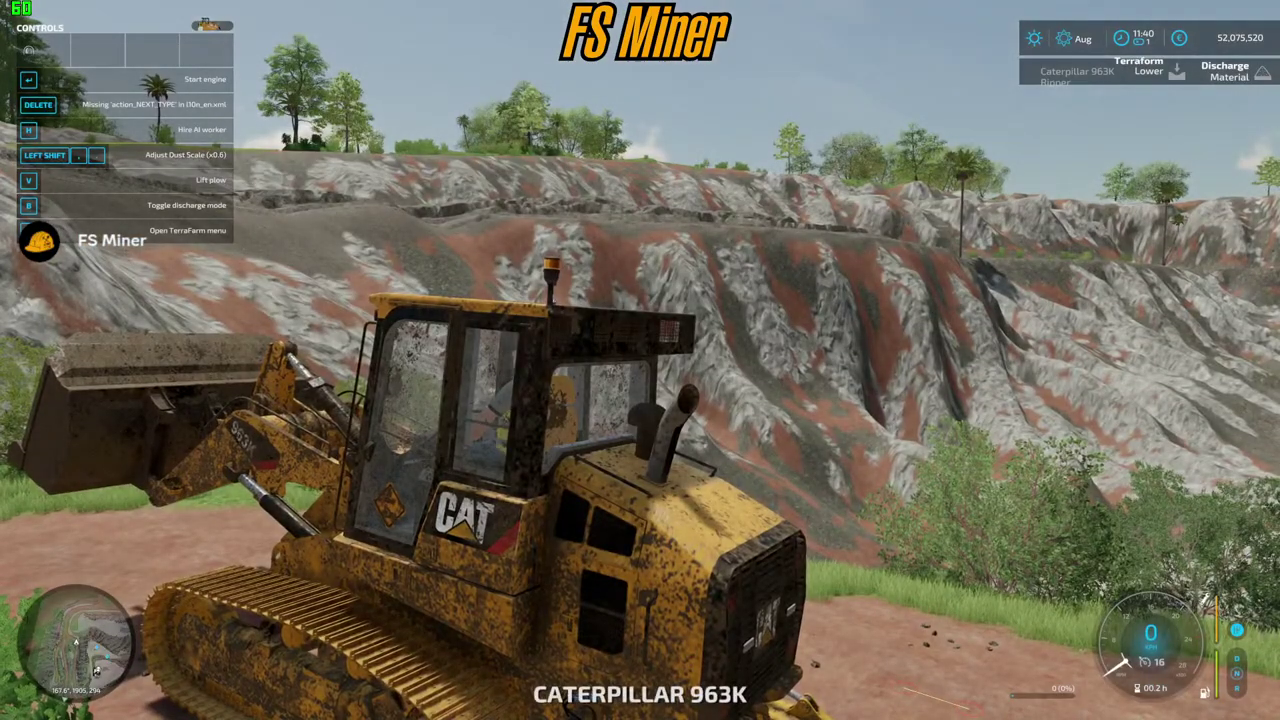
# - Return to the game and rerun the vehicle reload command on the 963K to load the new hydraulicIn length
pyautogui.scroll(-3, 640, 360)
pyautogui.press('`')
pyautogui.press('`')
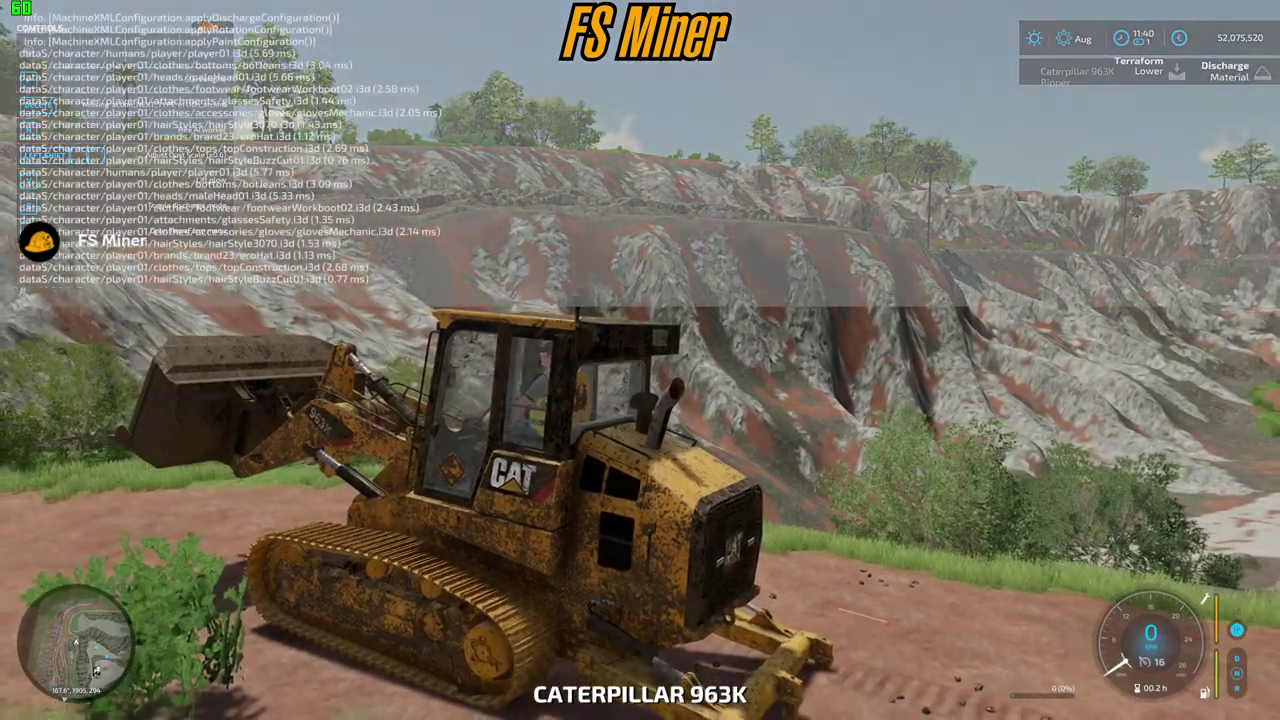
pyautogui.press('Up')
pyautogui.press('Return')
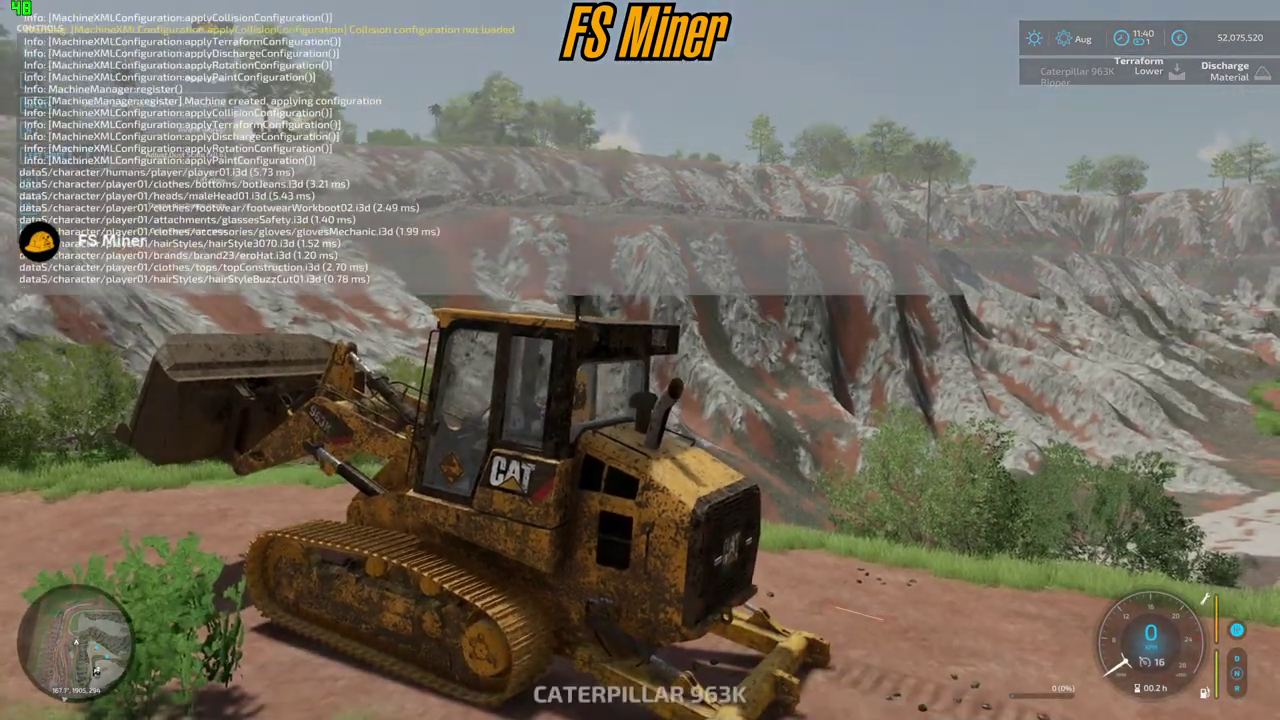
pyautogui.press('`')
# - Leave the vehicle and examine how the longer hydraulicIn hose runs from the couplings to the ripper cylinder
pyautogui.press('e')
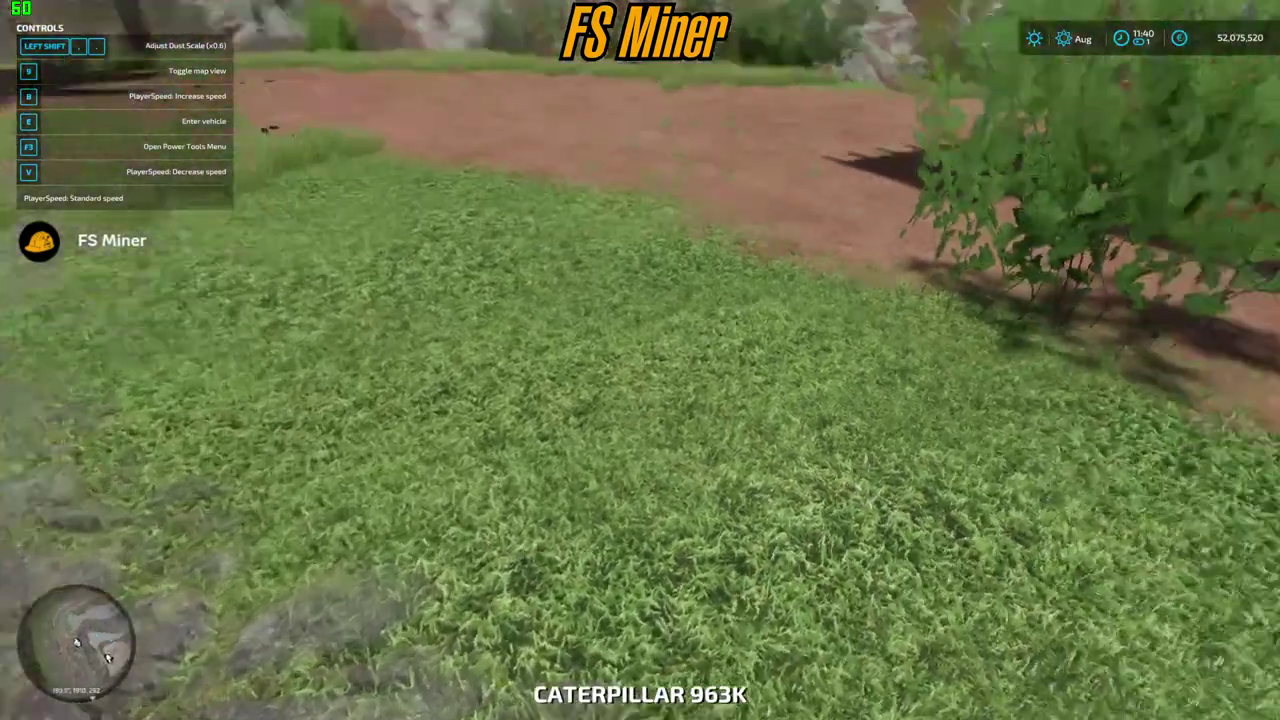
pyautogui.press('w')
pyautogui.press('w')
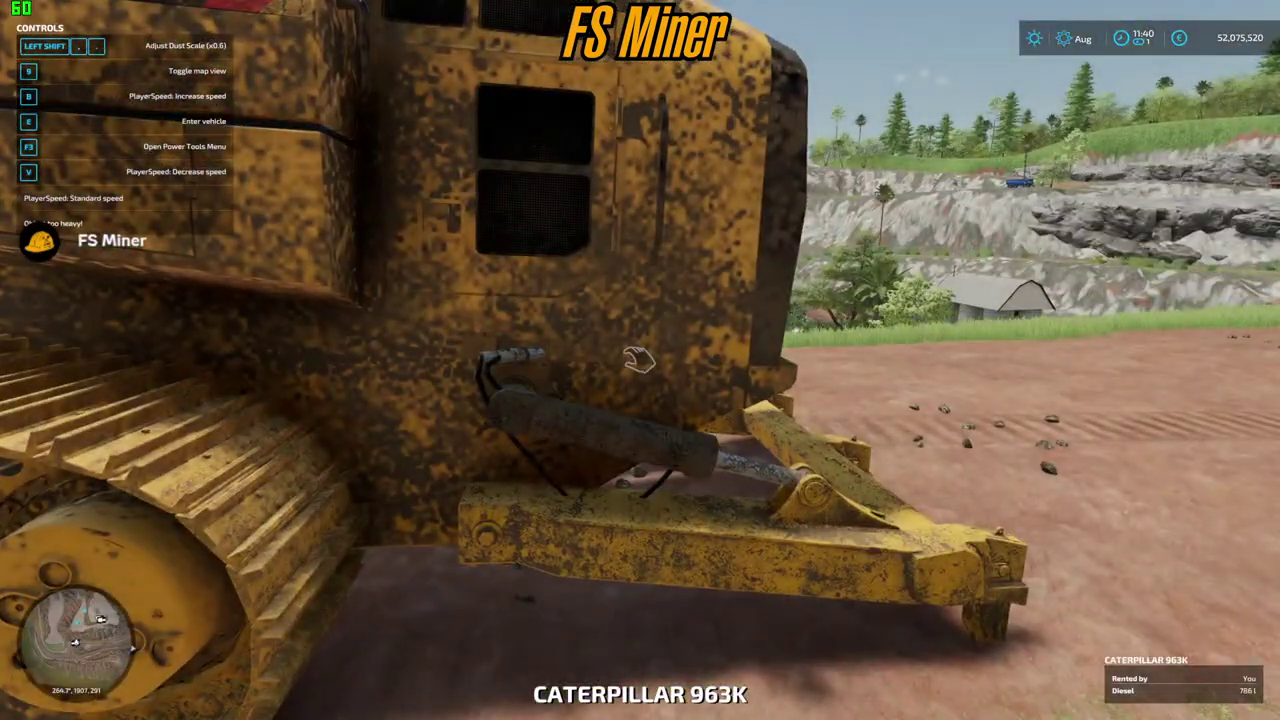
pyautogui.press('w')
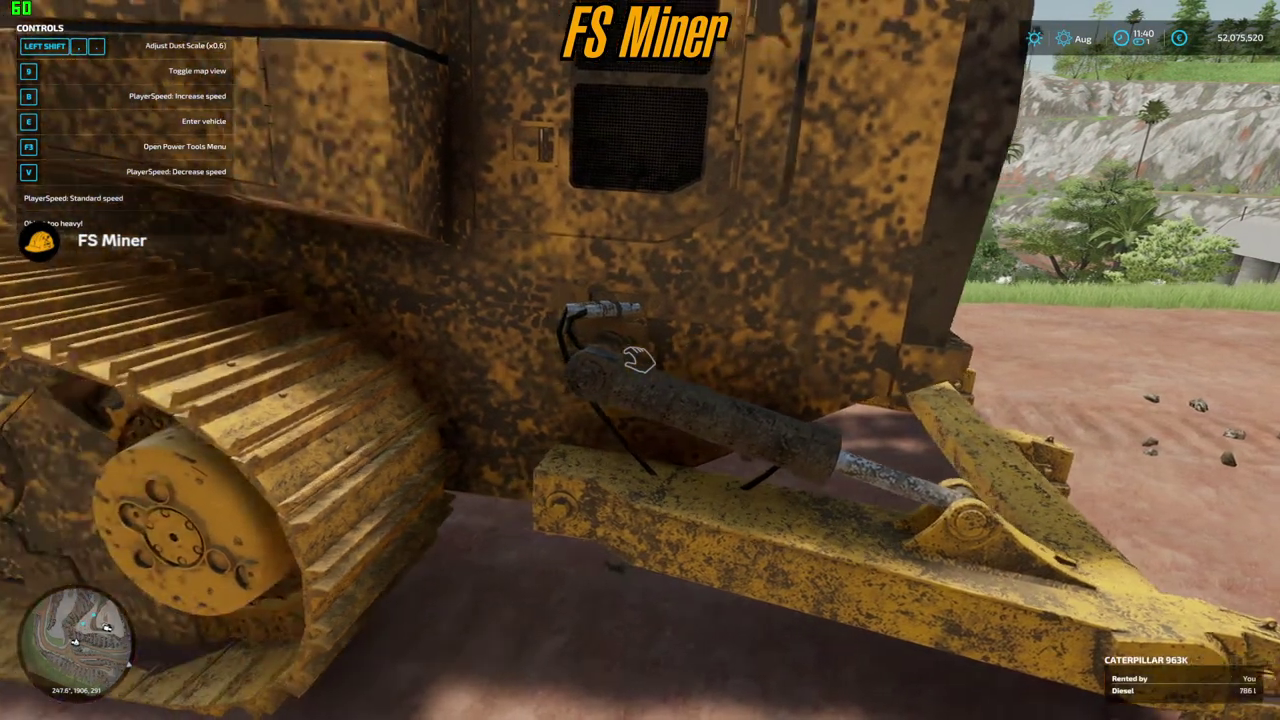
pyautogui.press('w')
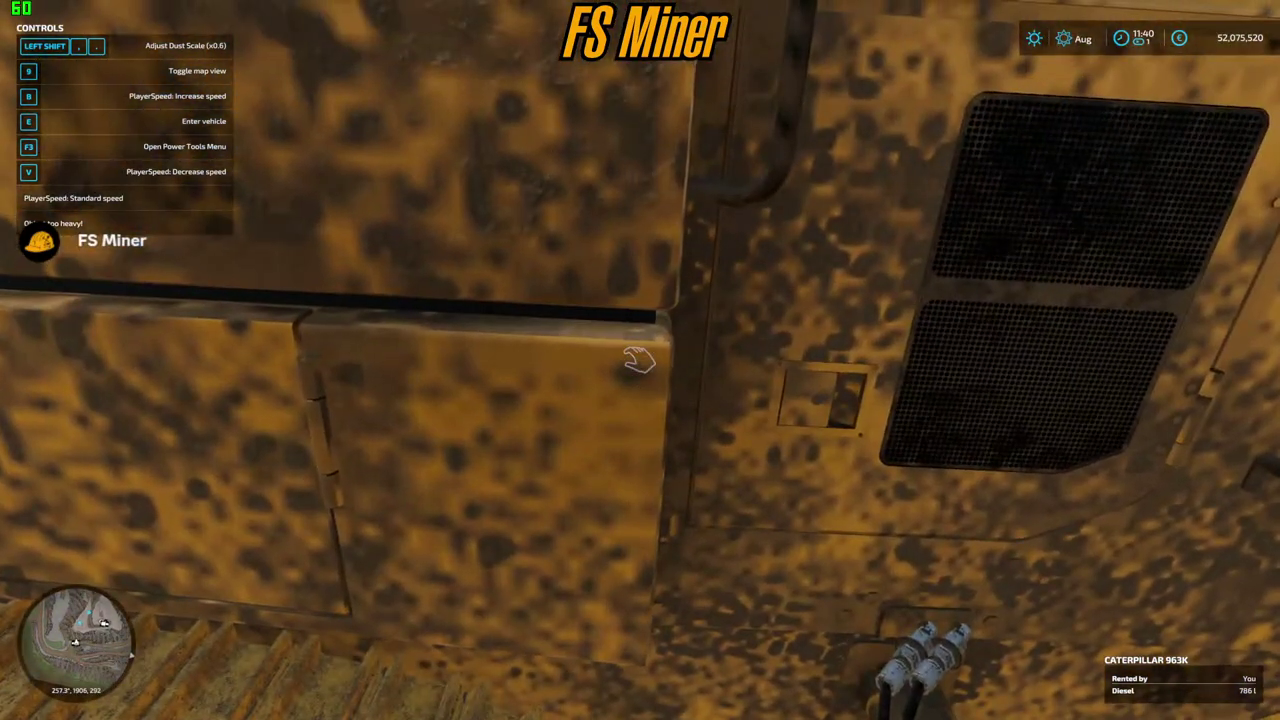
pyautogui.press('s')
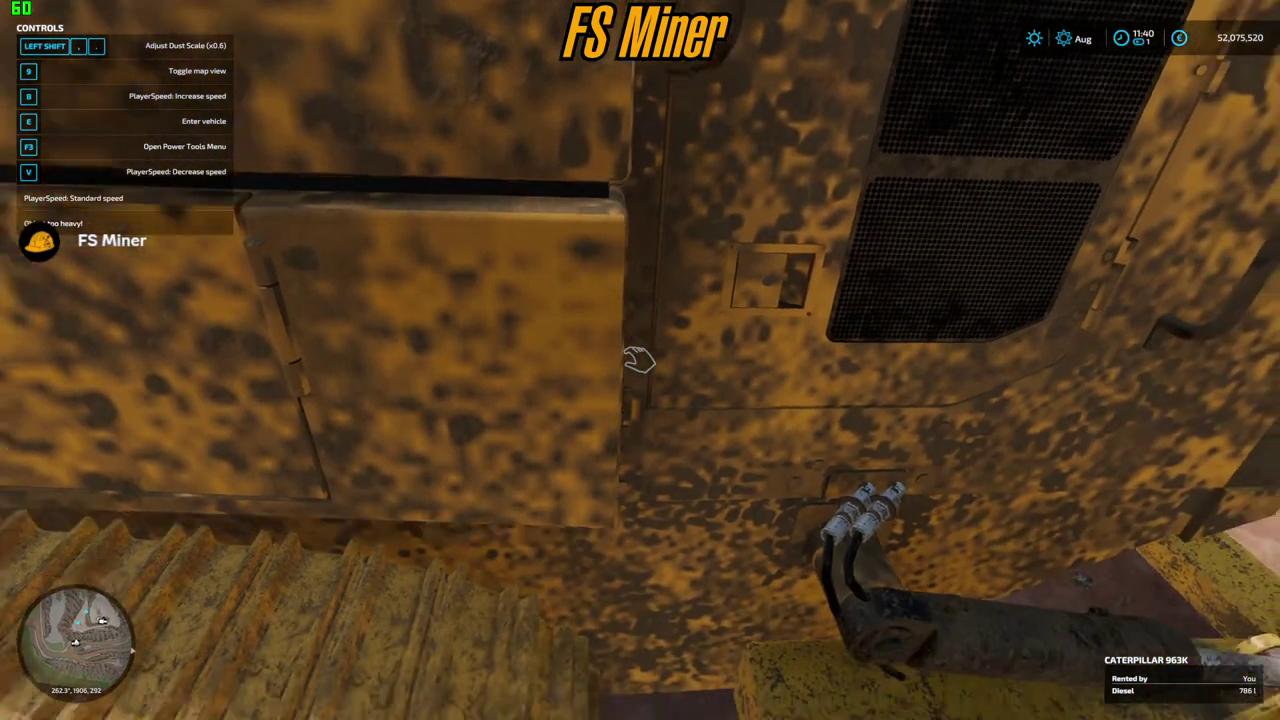
# - Switch to 963.i3d in GIANTS Editor, rotate the first r1 hose node to about -43.6 on Y, and save the scene
pyautogui.press('super')
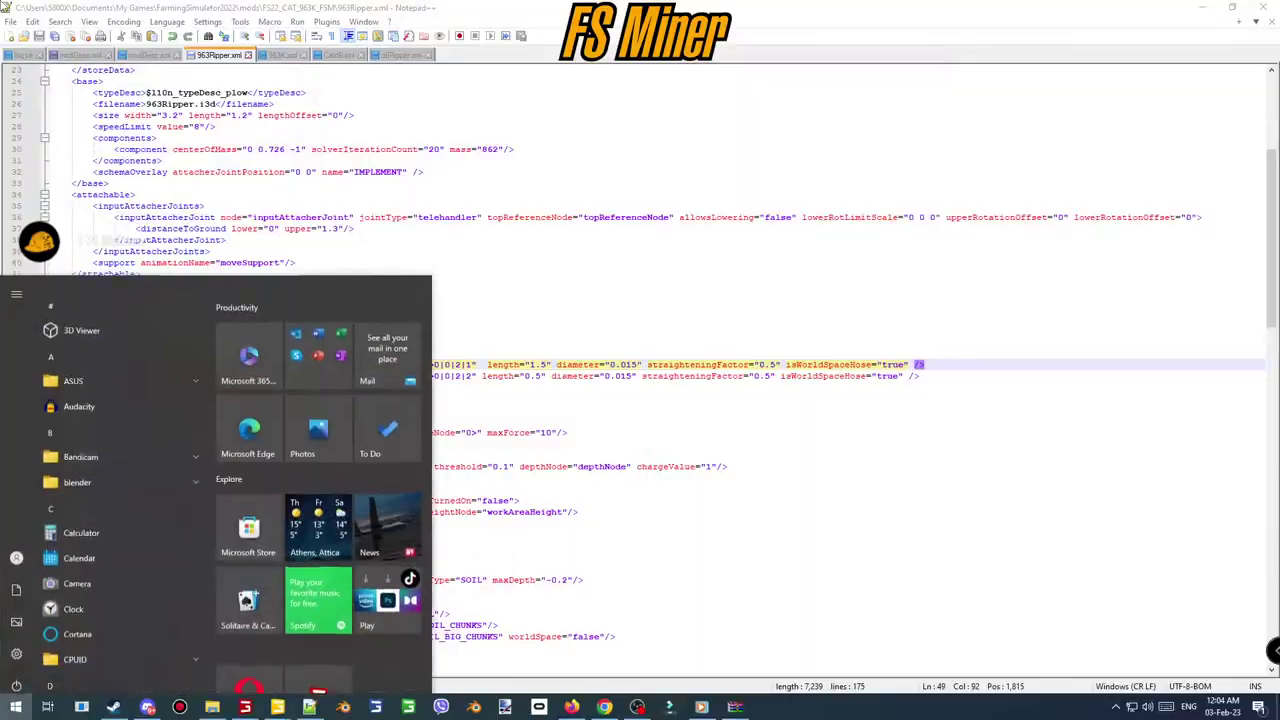
pyautogui.moveTo(278, 706)
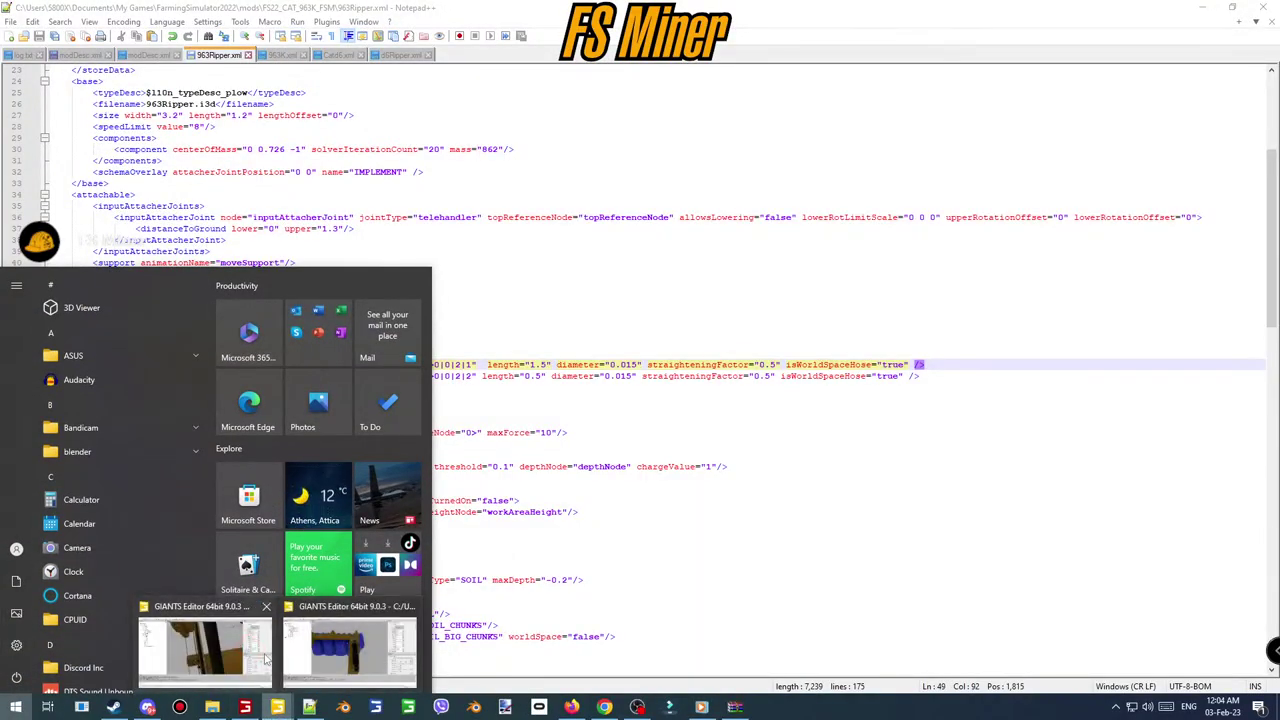
pyautogui.click(206, 652)
pyautogui.keyDown('alt'); pyautogui.moveTo(671, 434); pyautogui.dragTo(735, 372); pyautogui.keyUp('alt')
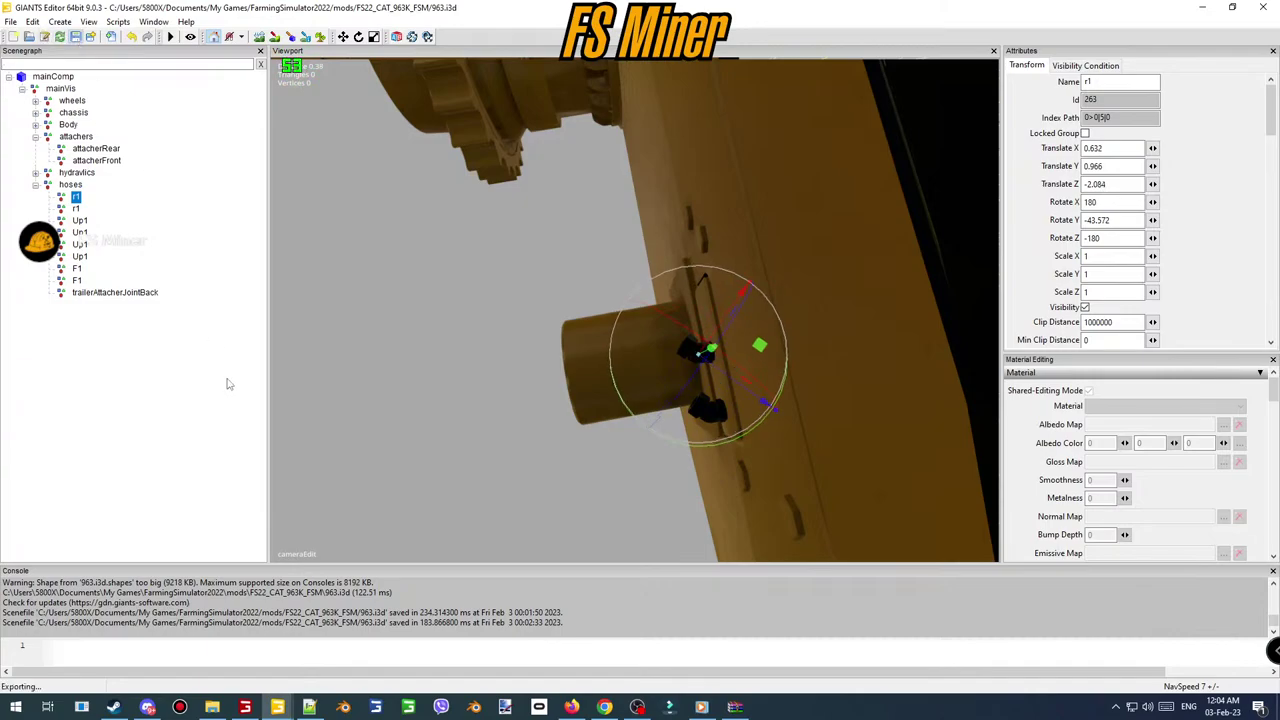
# - Switch back to the game, enter the 963K, and reload it with the rotated r1 node
pyautogui.click(245, 706)
pyautogui.press('e')
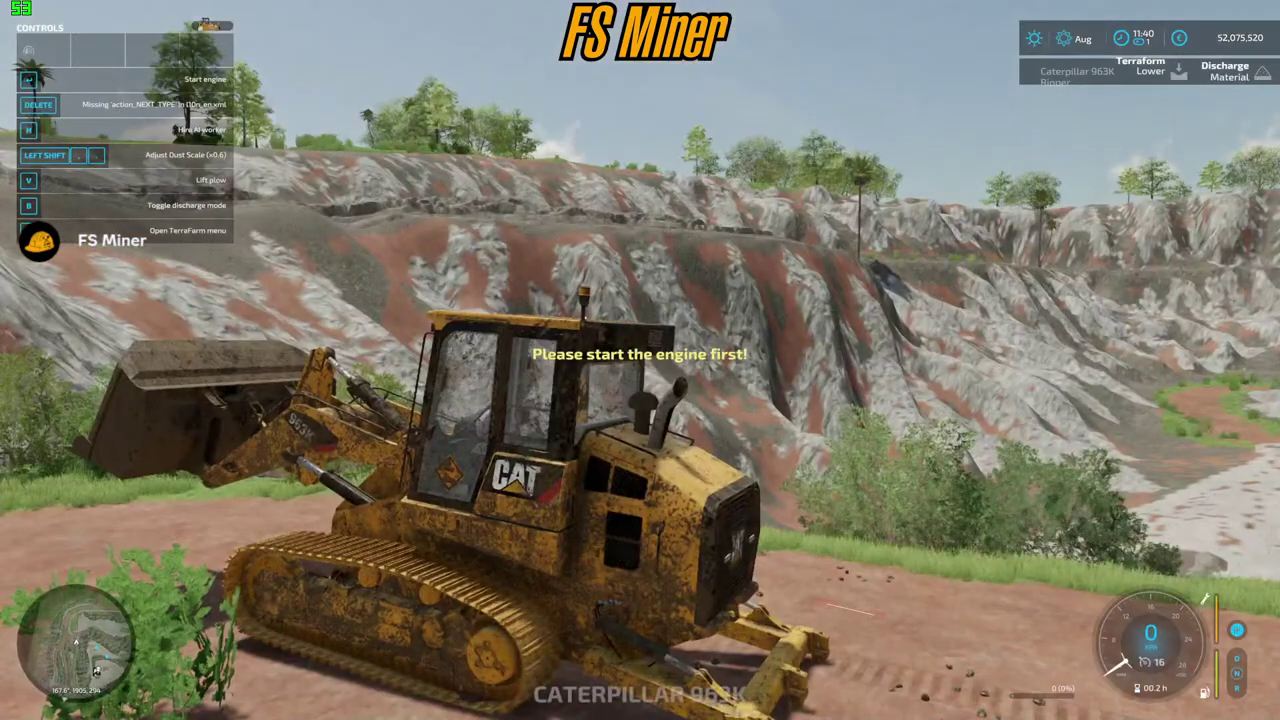
pyautogui.press('`')
pyautogui.press('`')
pyautogui.press('Up')
pyautogui.press('Return')
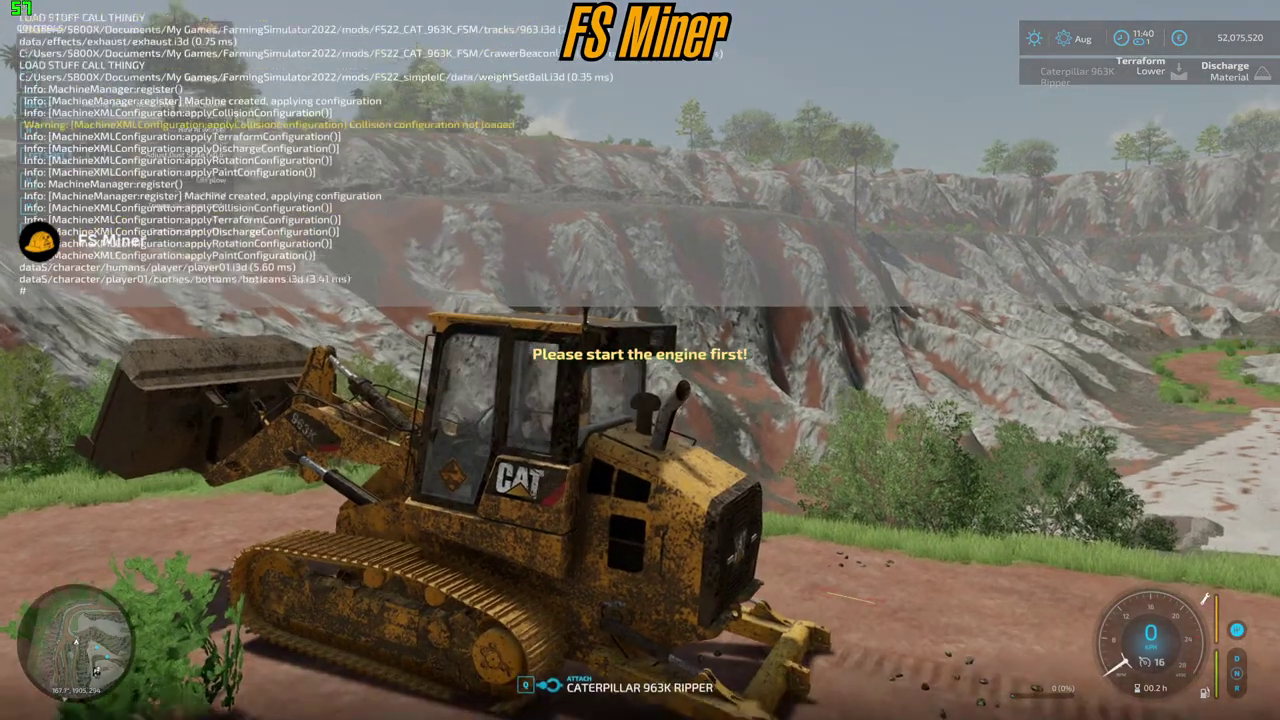
pyautogui.press('`')
# - Get out and inspect the ripper's hose couplings and cylinder from the side and rear of the machine
pyautogui.press('e')
pyautogui.press('w')
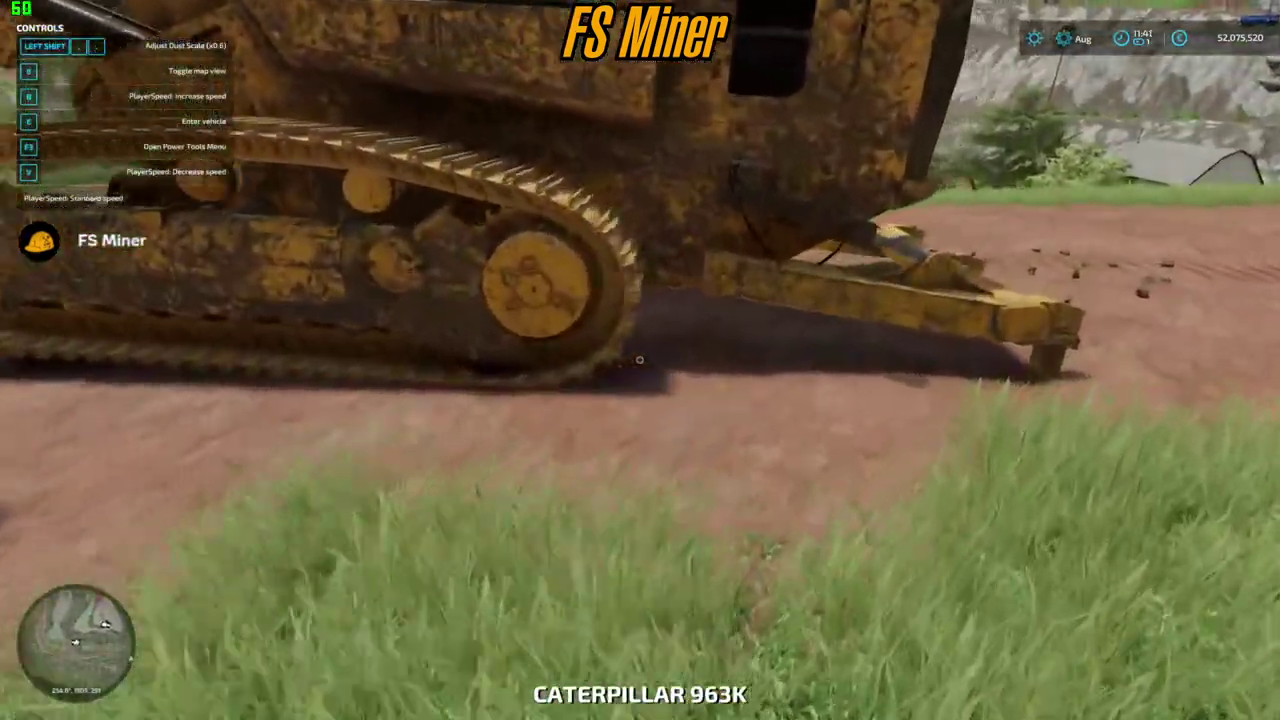
pyautogui.press('w')
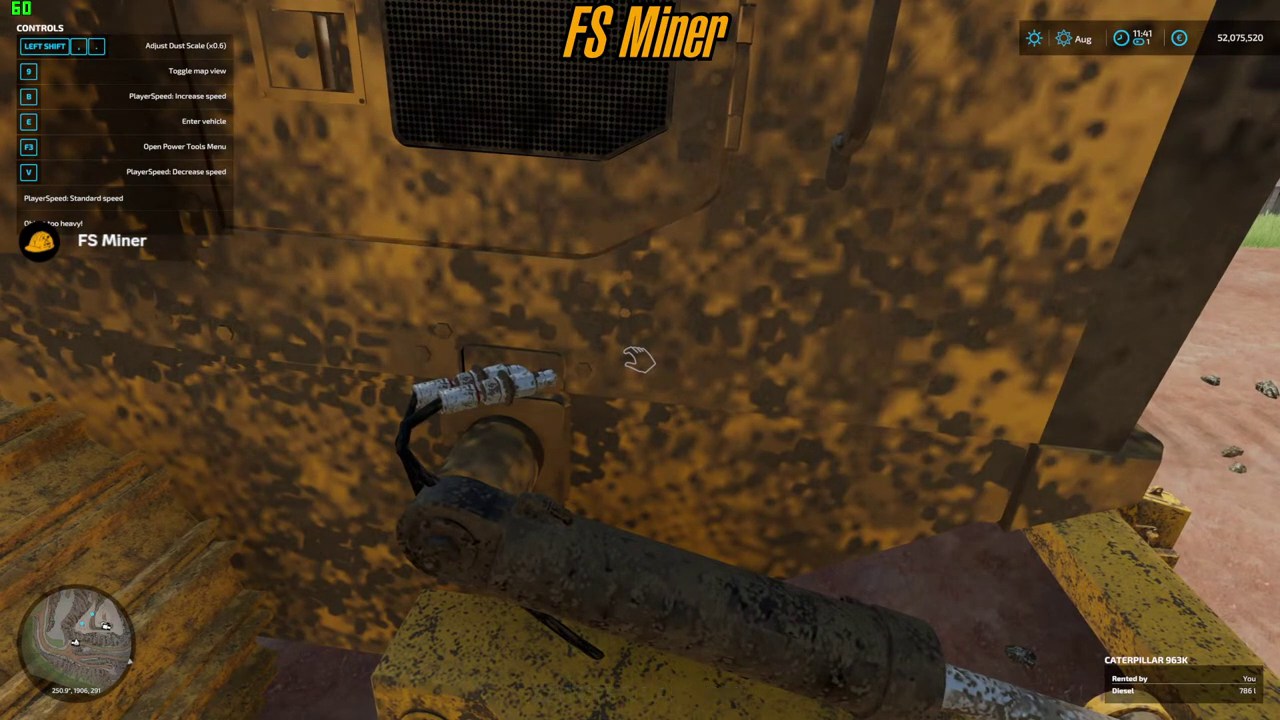
pyautogui.press('d')
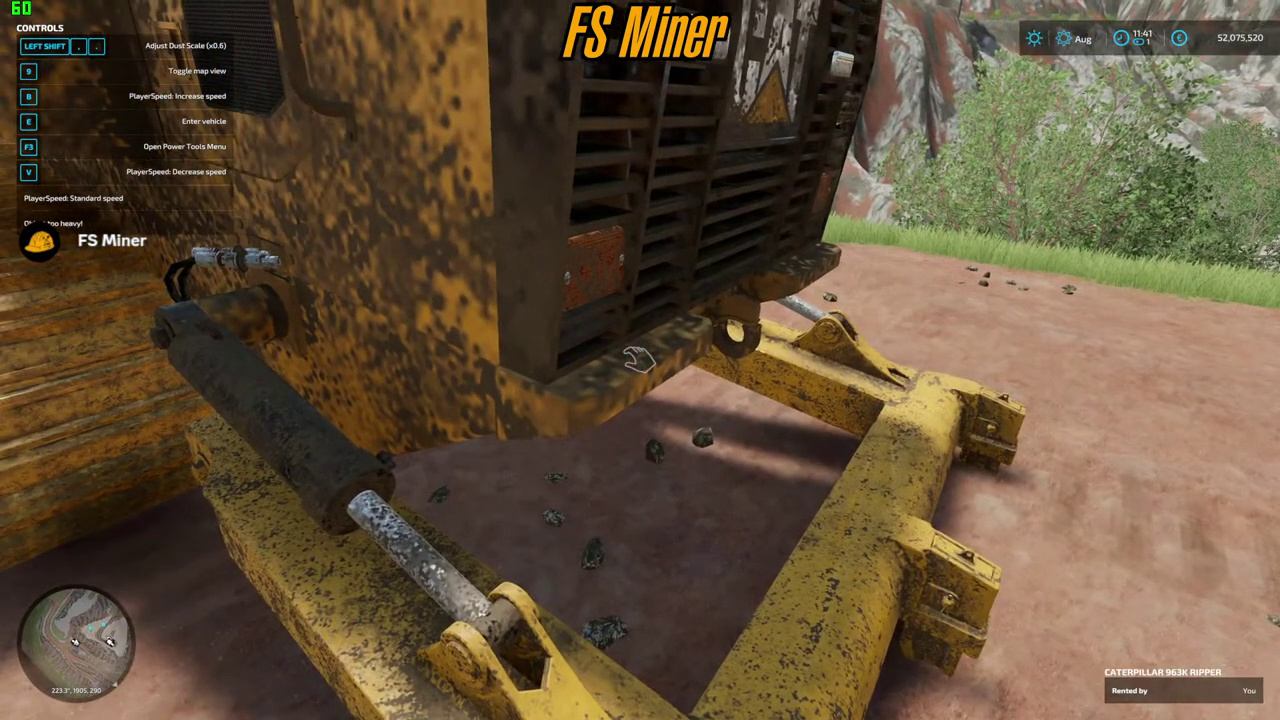
pyautogui.press('a')
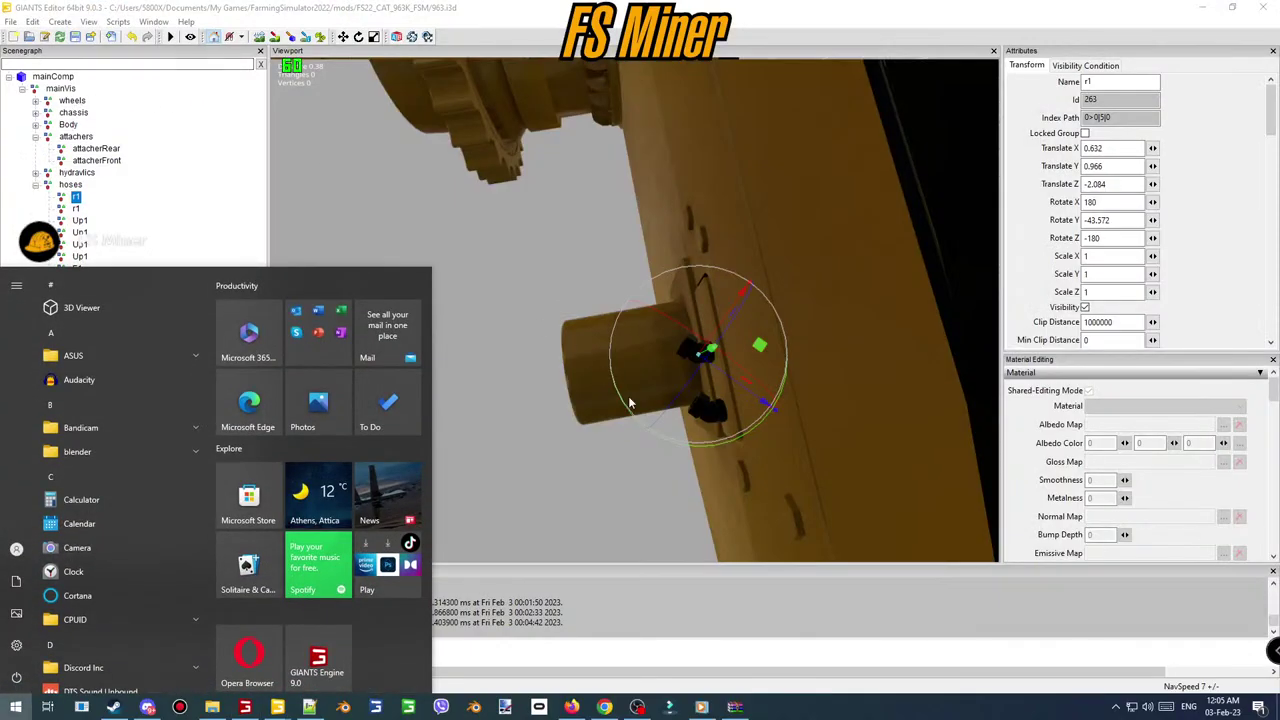
# - In 963.i3d, rotate the first r1 hose node to about -87.6 on Y, shift it to X 0.625, and save
pyautogui.moveTo(702, 444); pyautogui.dragTo(767, 404)
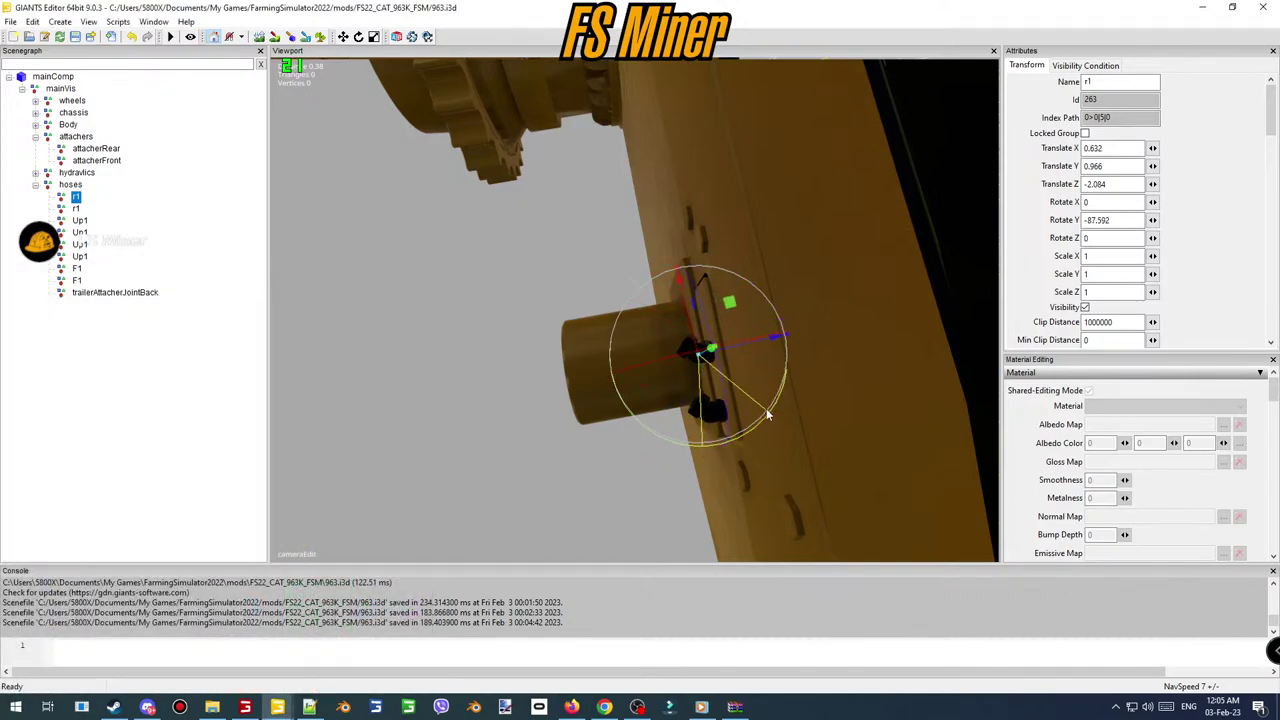
pyautogui.moveTo(743, 350); pyautogui.dragTo(753, 345)
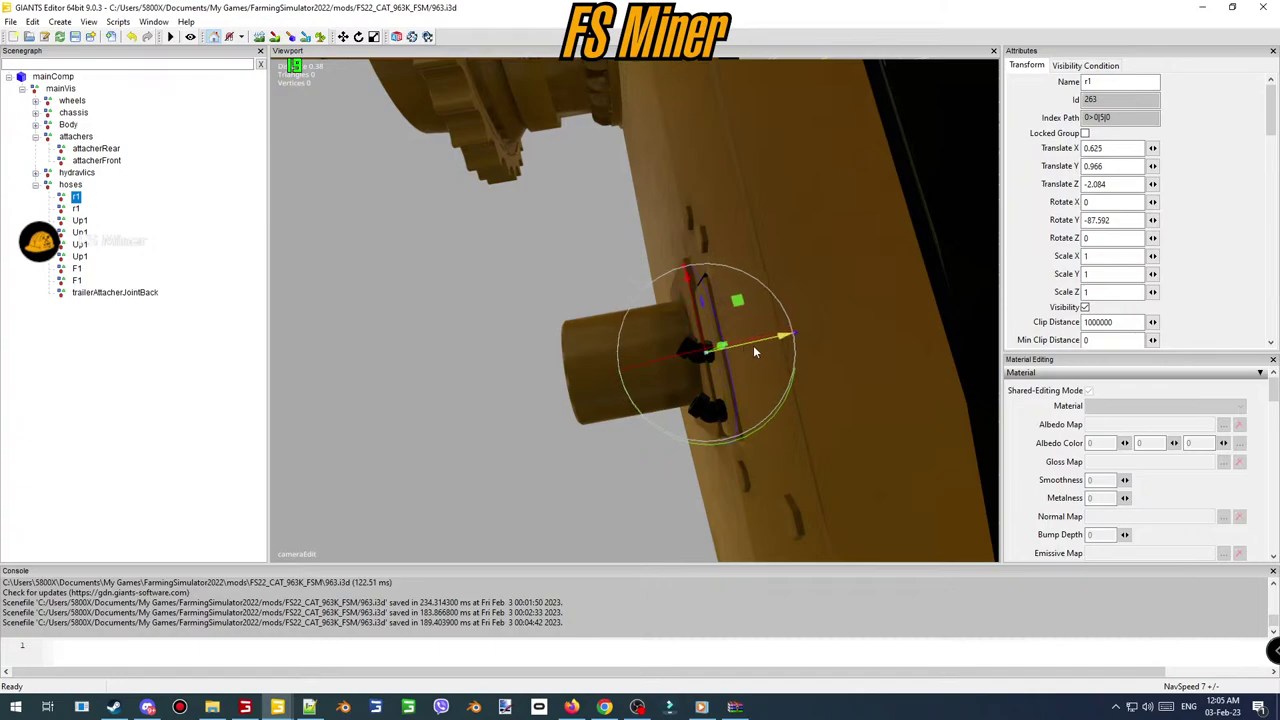
pyautogui.click(75, 37)
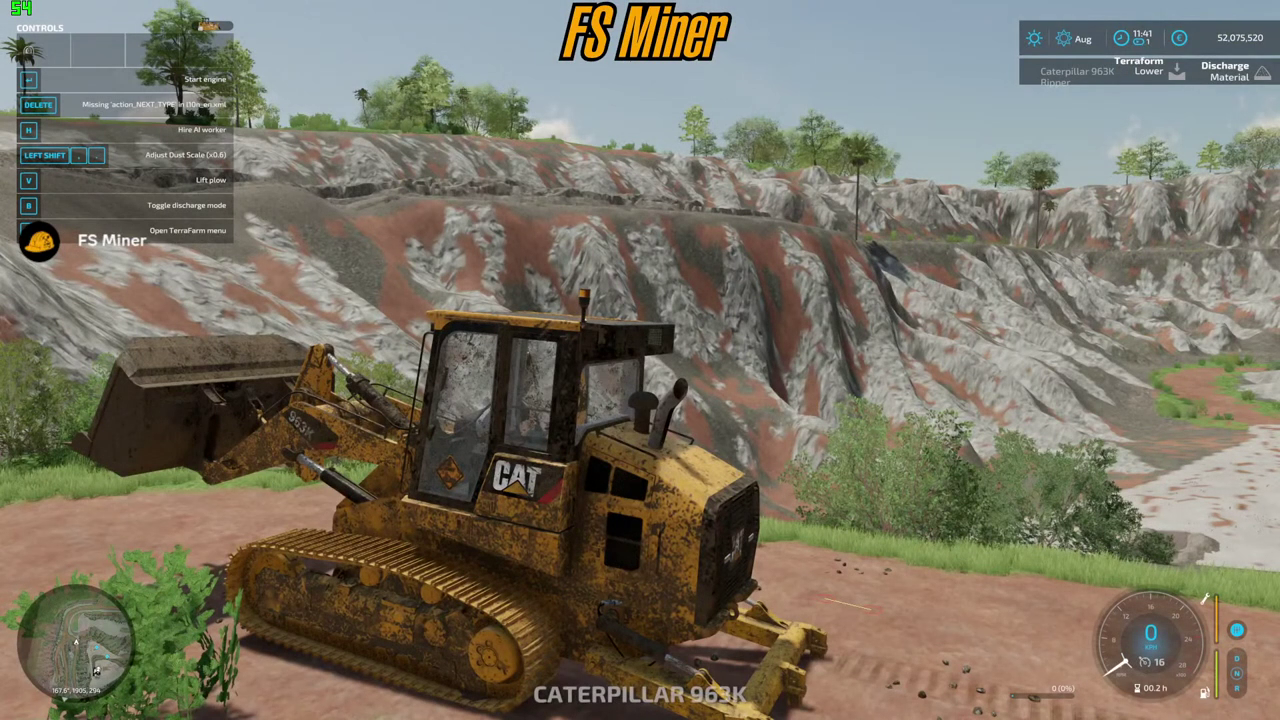
# - Reload the 963K in the game with the repositioned r1 hose node
pyautogui.press('`')
pyautogui.press('Up')
pyautogui.press('Return')
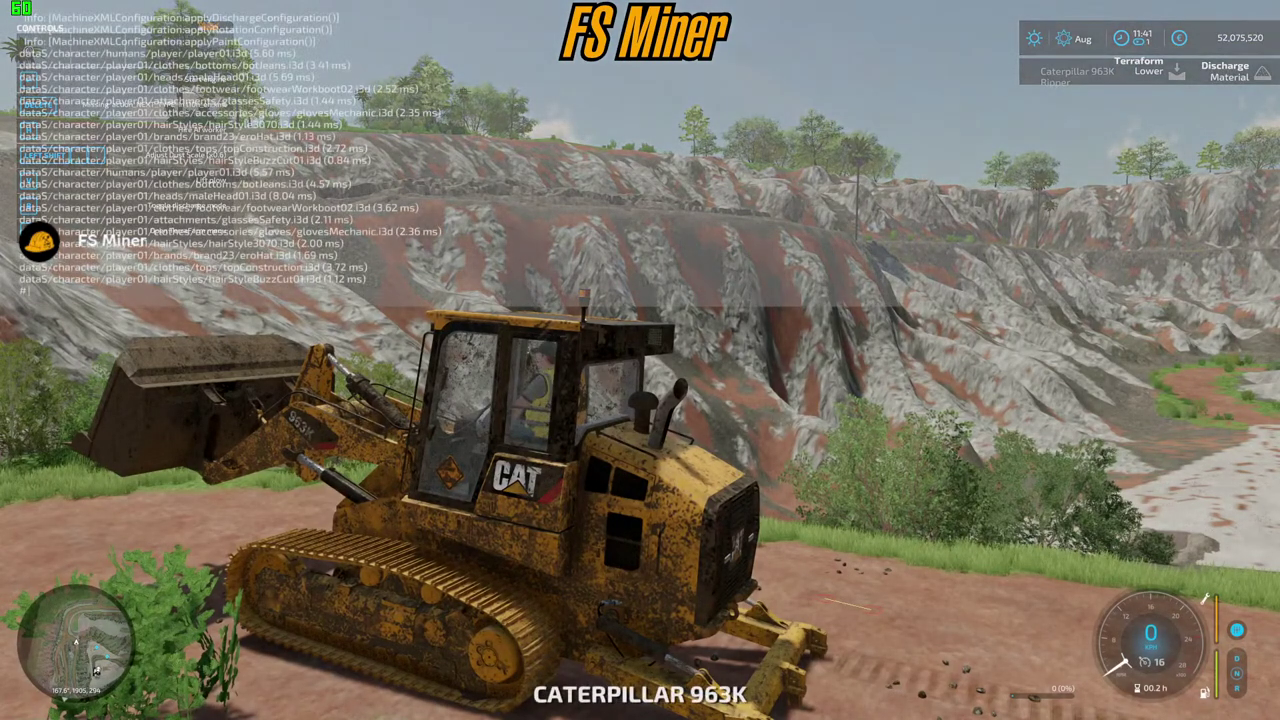
pyautogui.press('`')
# - Leave the 963K and examine the direction of the two hose couplings above the ripper cylinder
pyautogui.press('e')
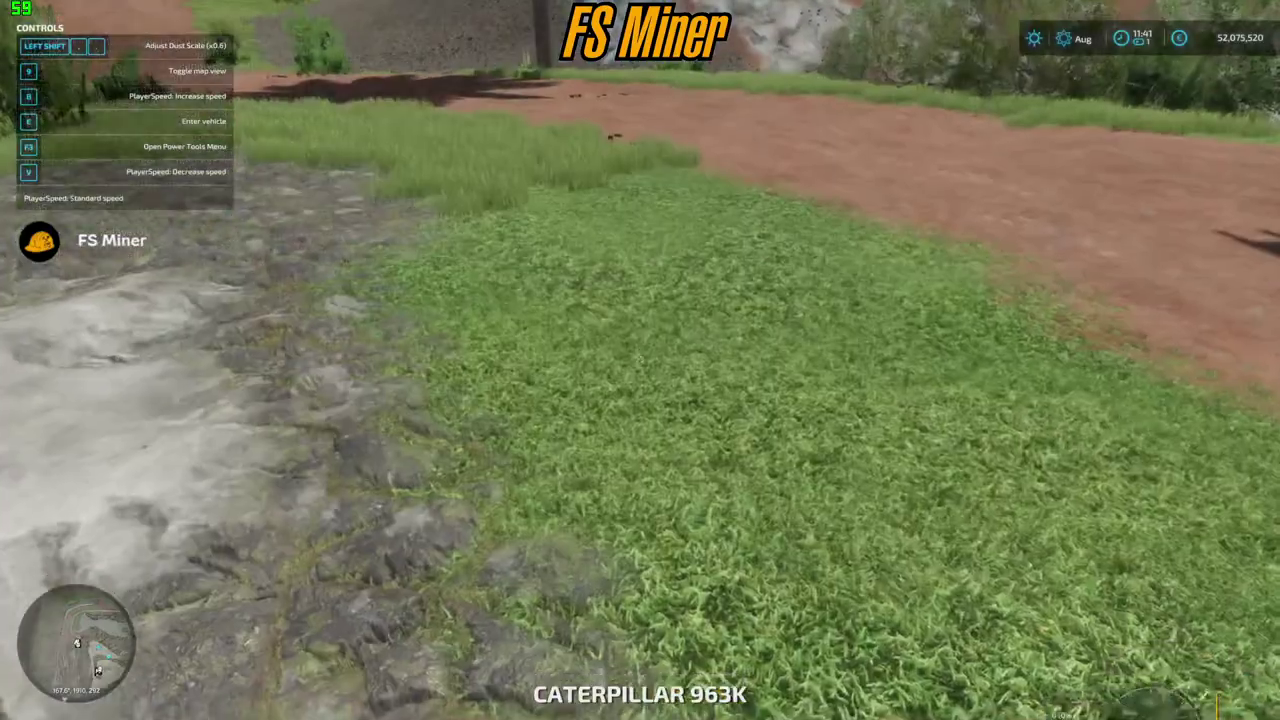
pyautogui.press('w')
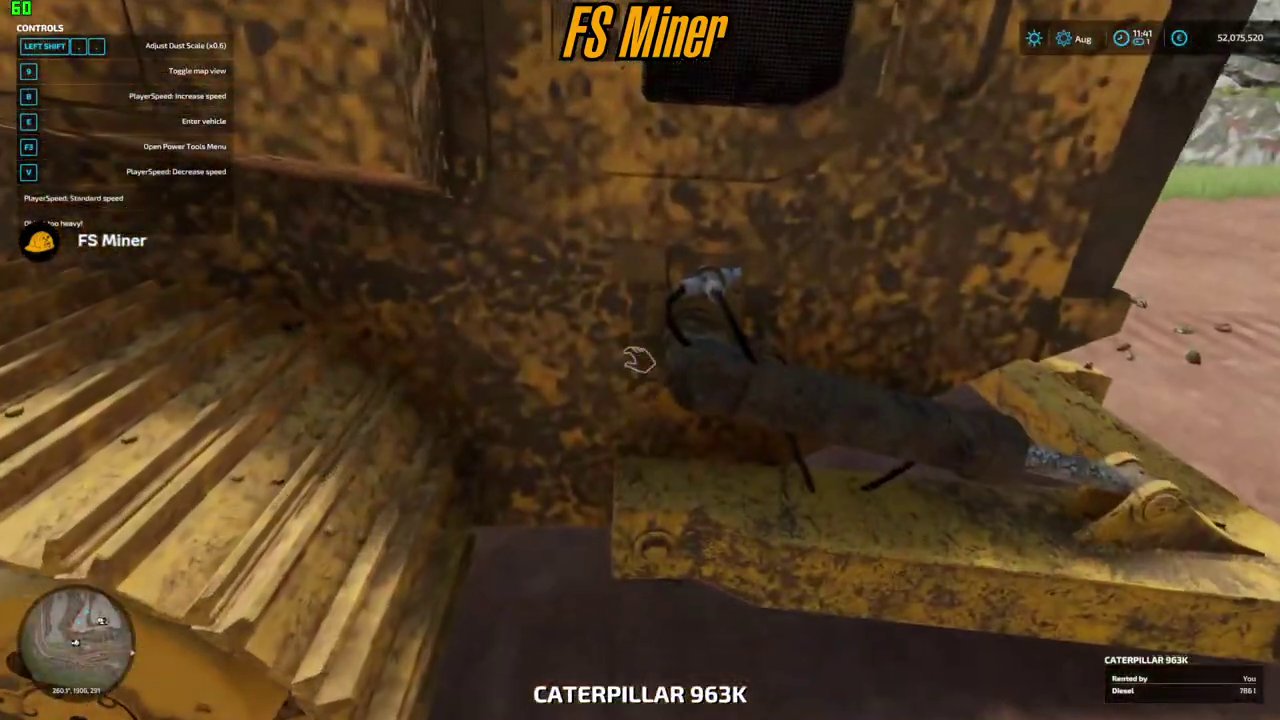
pyautogui.press('a')
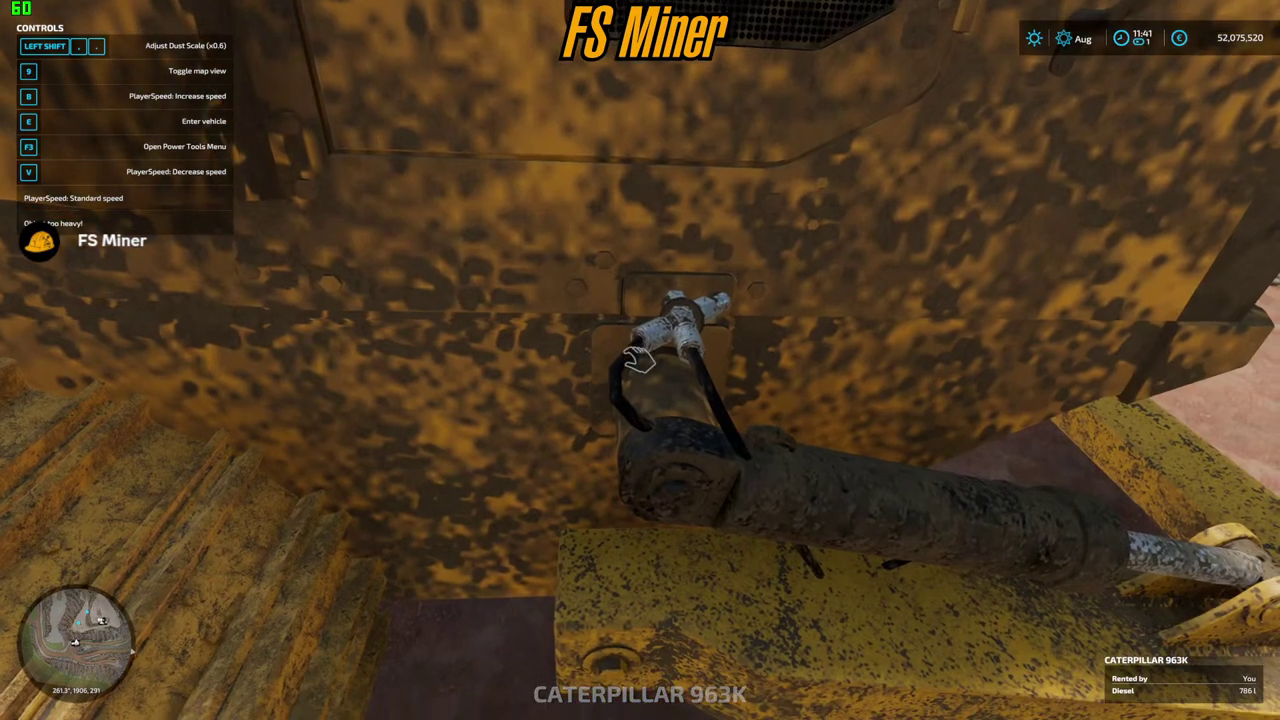
pyautogui.press('d')
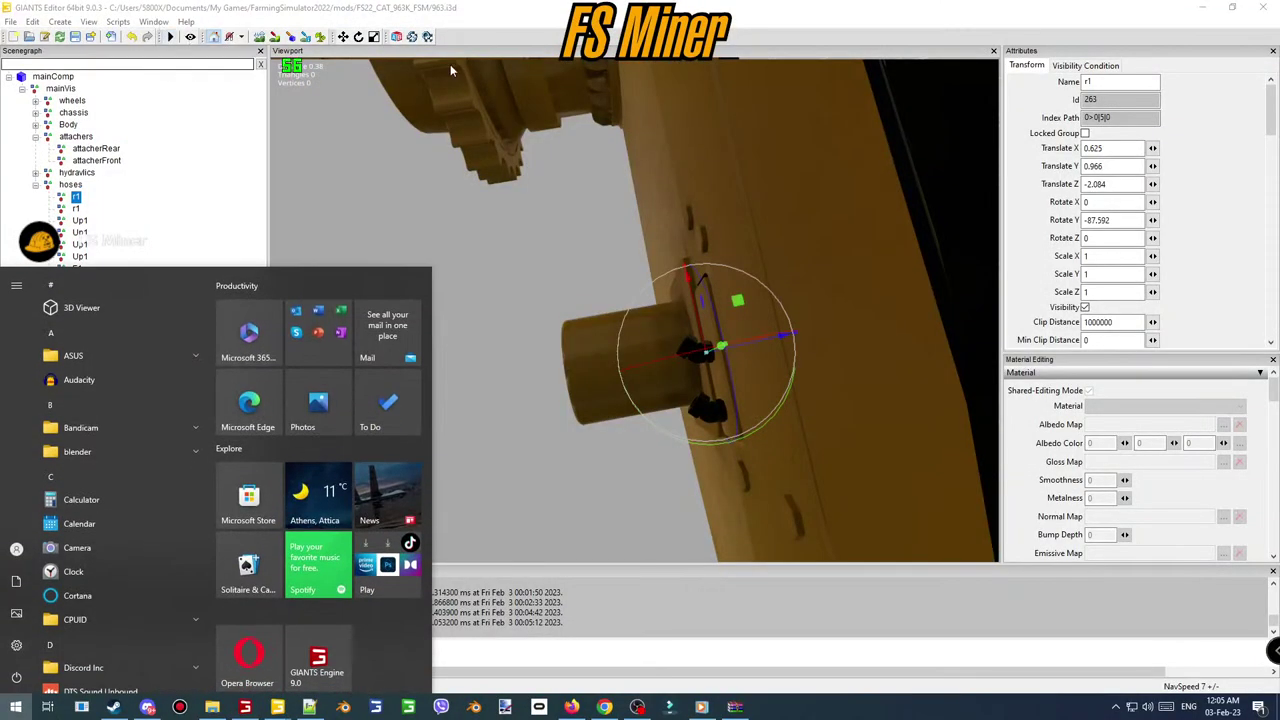
# - Rotate the second r1 hose node to about -89.6 on Y at X 0.623, Z -2.134, shift the first r1 to X 0.616, and save
pyautogui.click(530, 24)
pyautogui.click(76, 209)
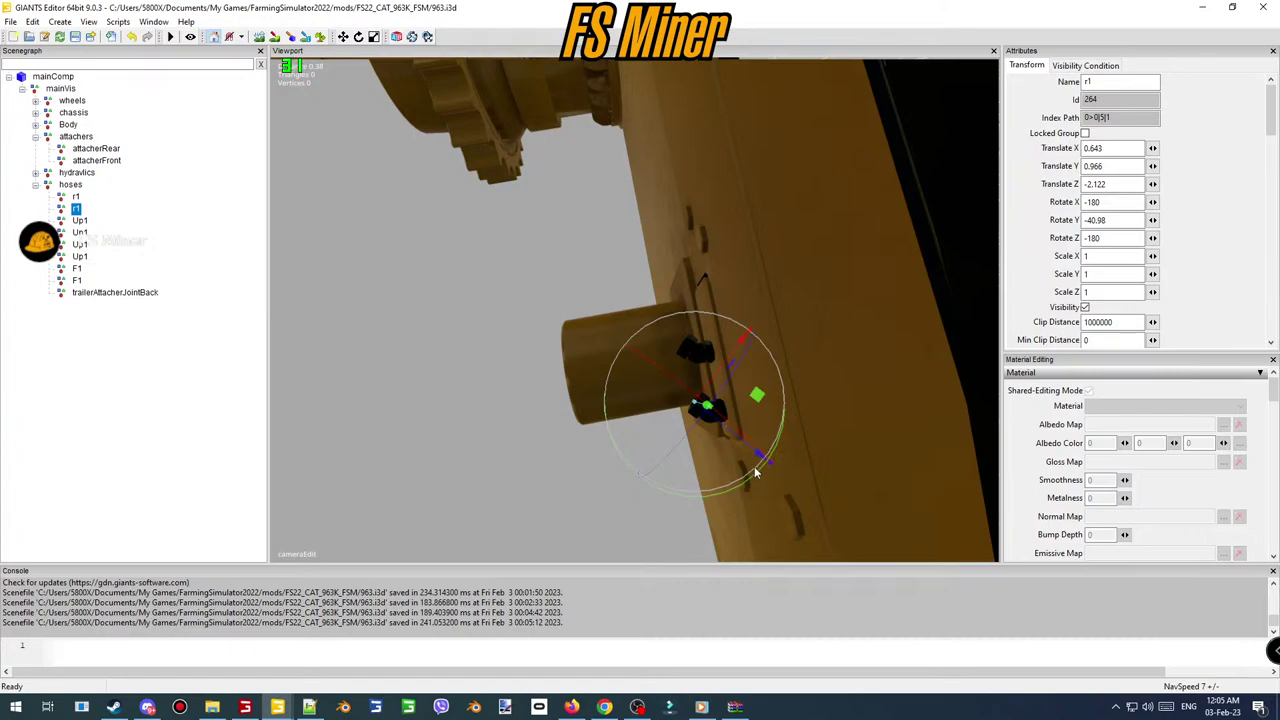
pyautogui.keyDown('alt'); pyautogui.moveTo(753, 466); pyautogui.dragTo(756, 438); pyautogui.keyUp('alt')
pyautogui.moveTo(655, 449); pyautogui.dragTo(716, 382)
pyautogui.moveTo(610, 313); pyautogui.dragTo(677, 374)
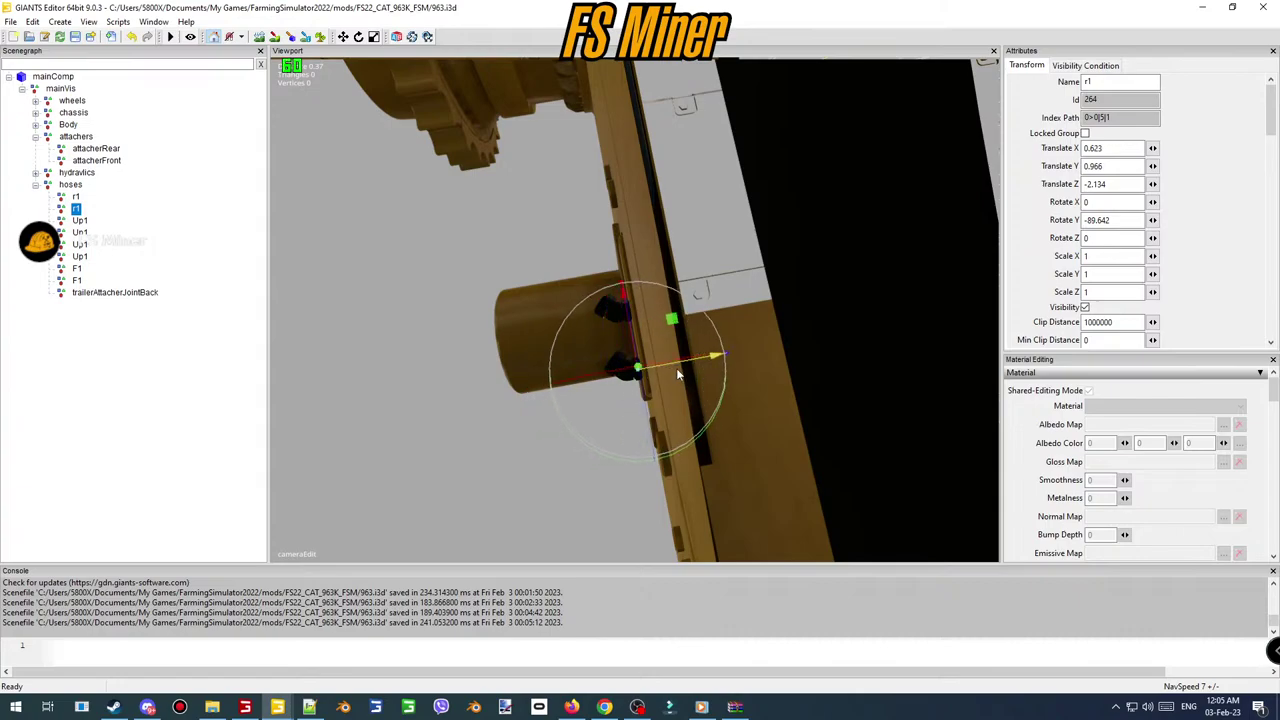
pyautogui.click(568, 300)
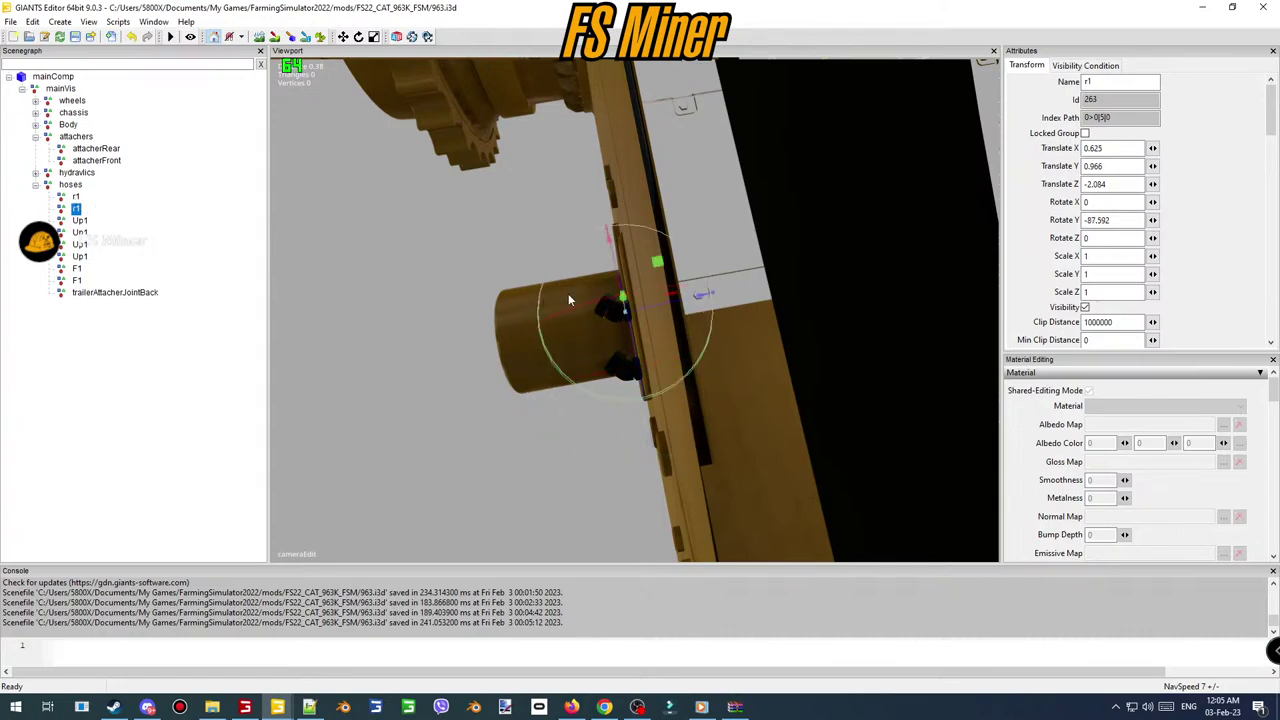
pyautogui.moveTo(650, 312); pyautogui.dragTo(662, 305)
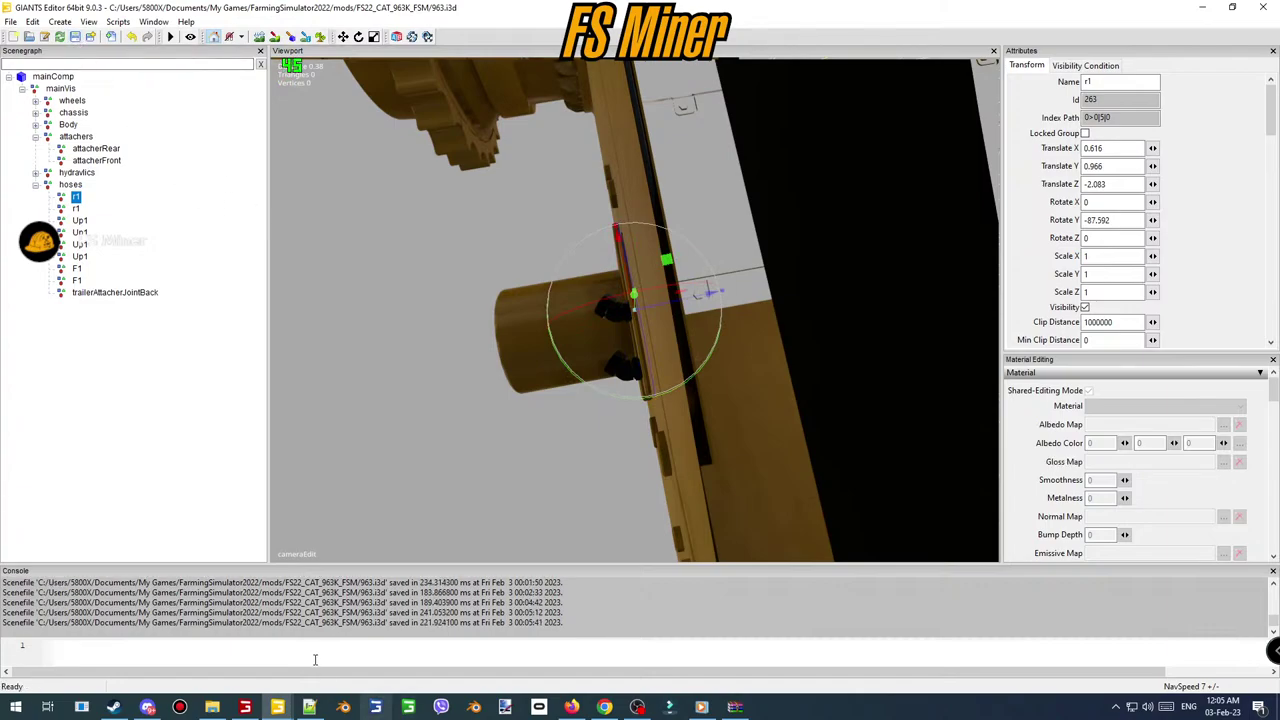
# - Switch to the game, reload the 963K, and get out to examine the two hose couplings above the ripper cylinder
pyautogui.click(277, 706)
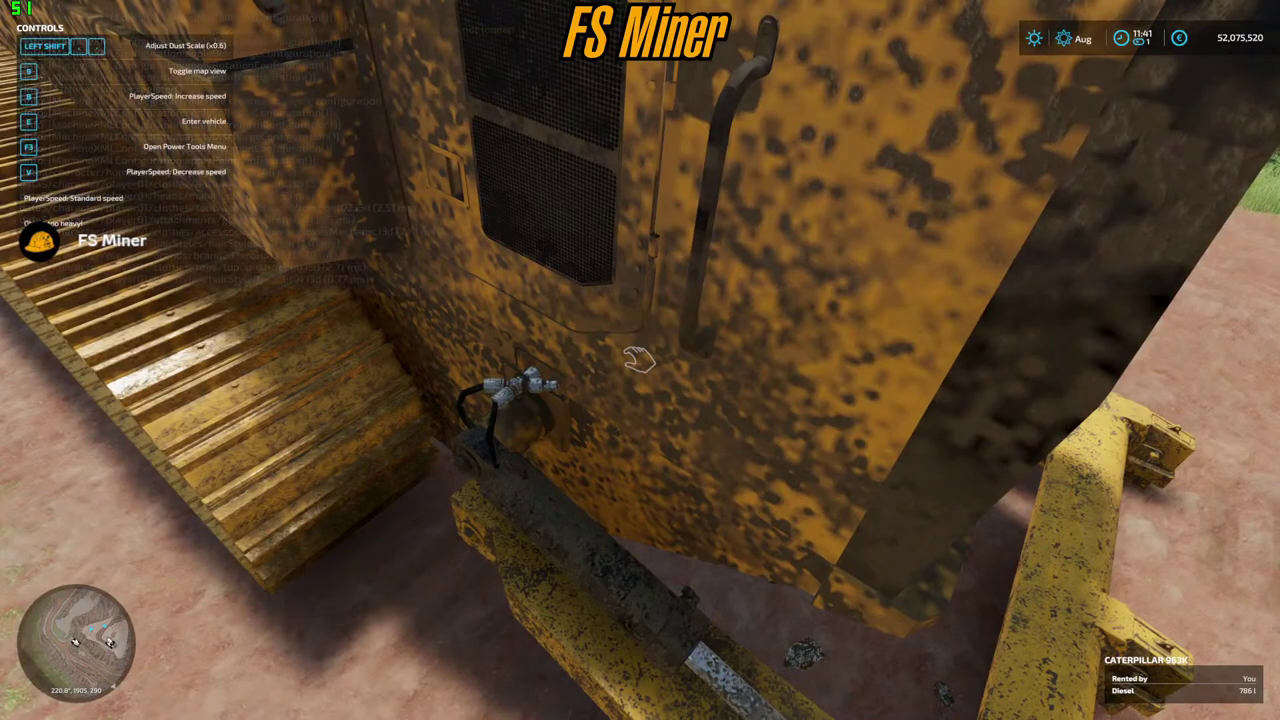
pyautogui.press('`')
pyautogui.press('e')
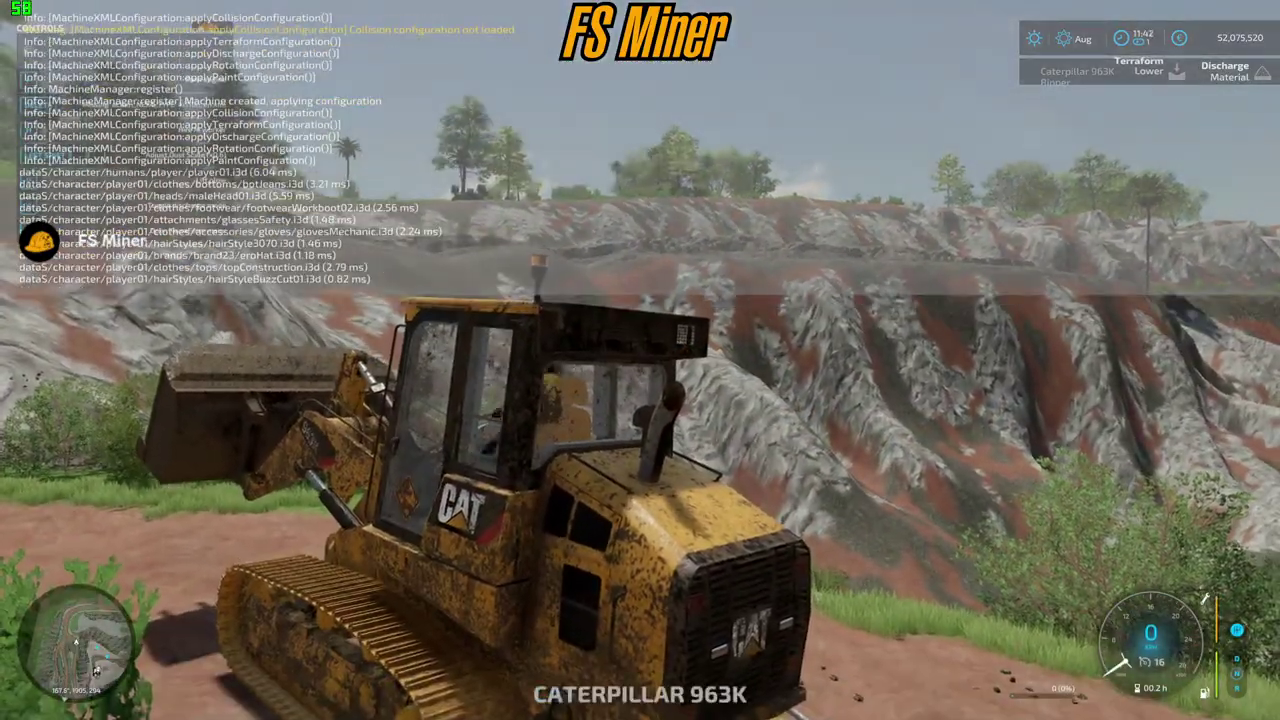
pyautogui.press('e')
pyautogui.press('w')
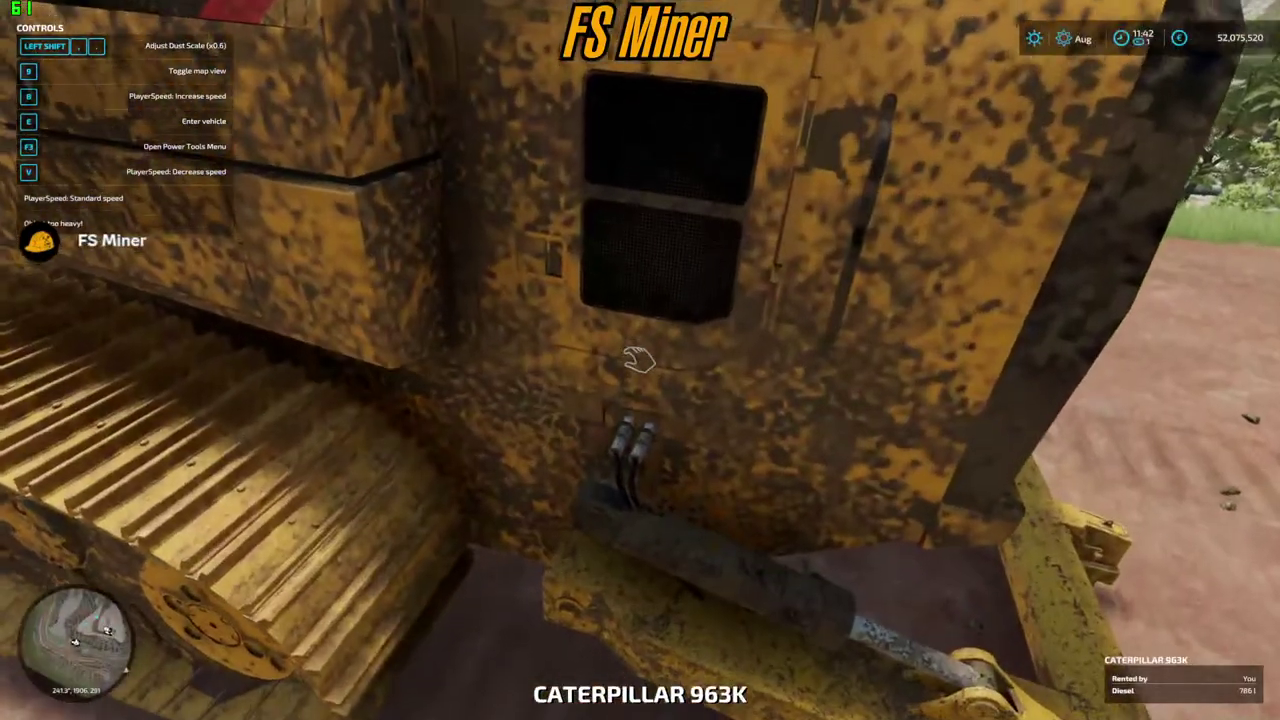
pyautogui.press('w')
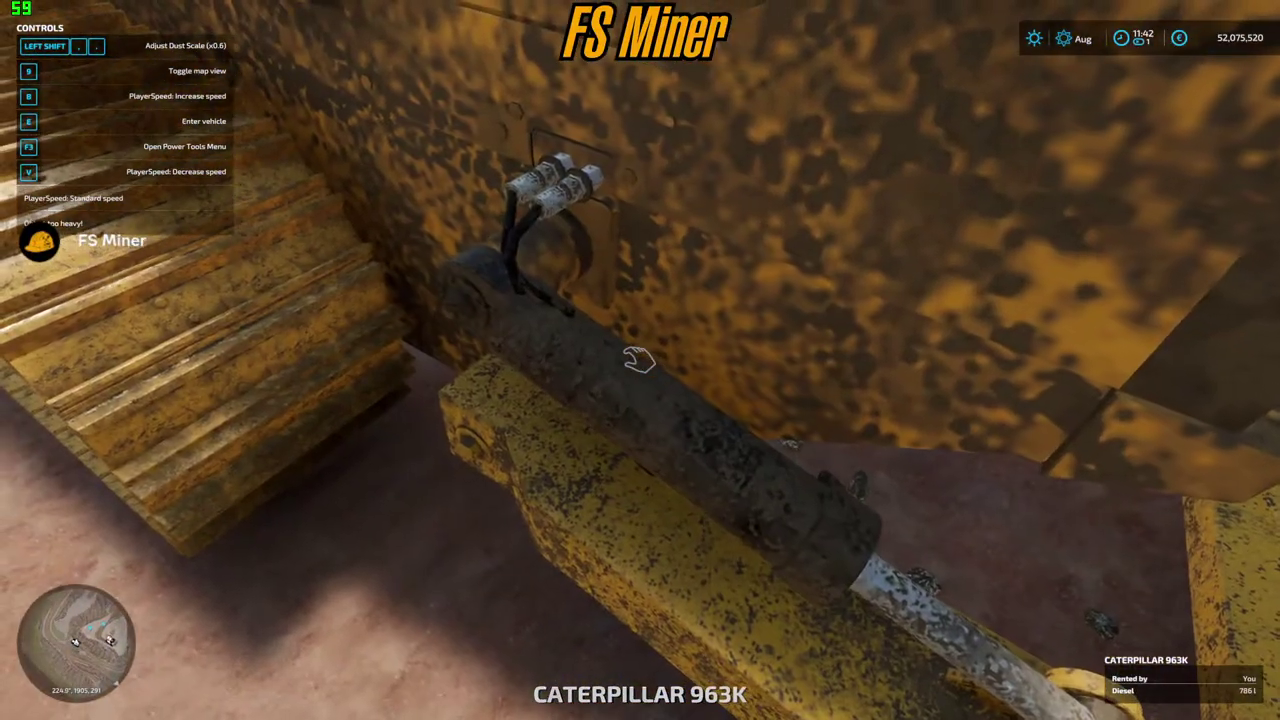
pyautogui.press('a')
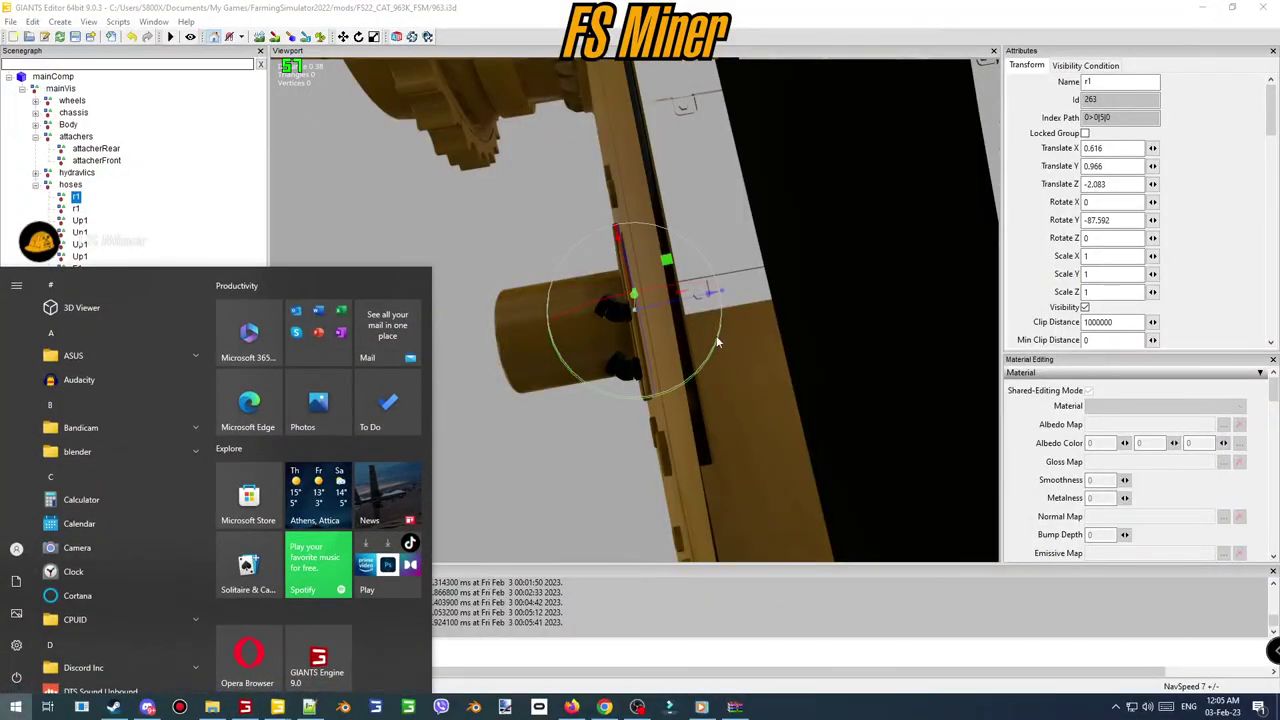
# - Shift the first r1 hose node in 963.i3d to X 0.609, save, and check the couplings on the reloaded 963K in the game
pyautogui.moveTo(678, 305); pyautogui.dragTo(690, 302)
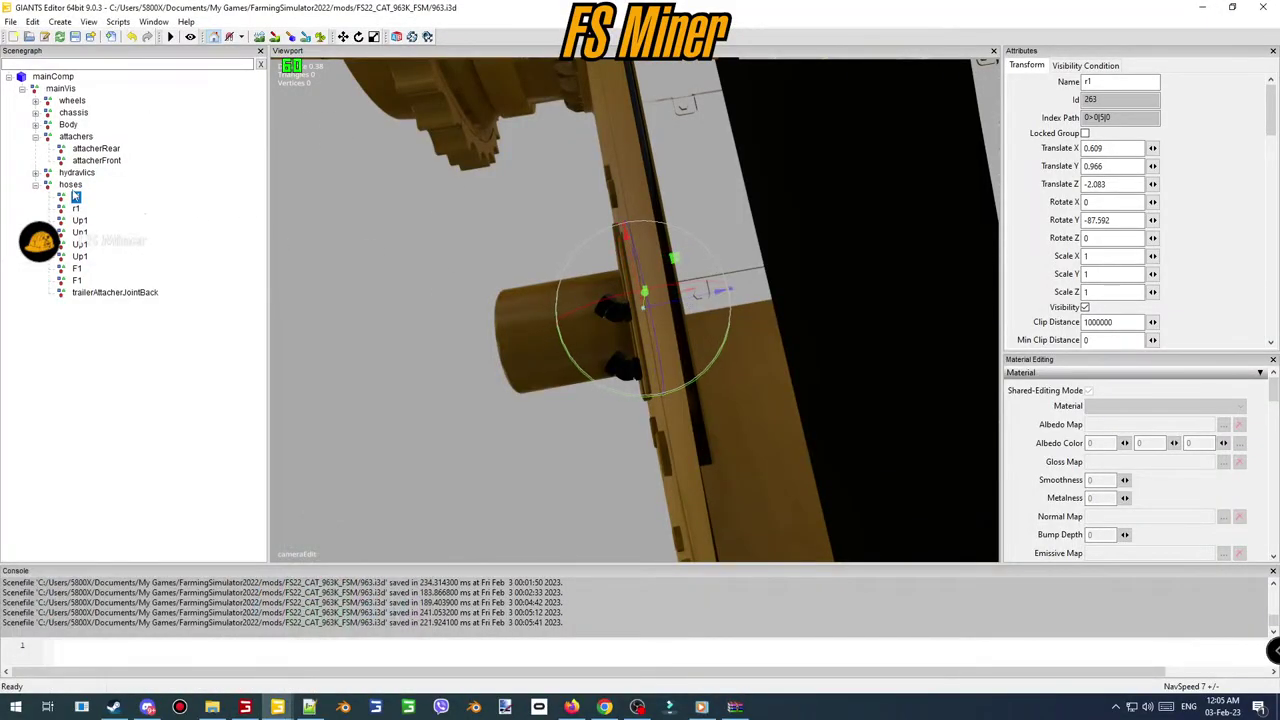
pyautogui.click(245, 707)
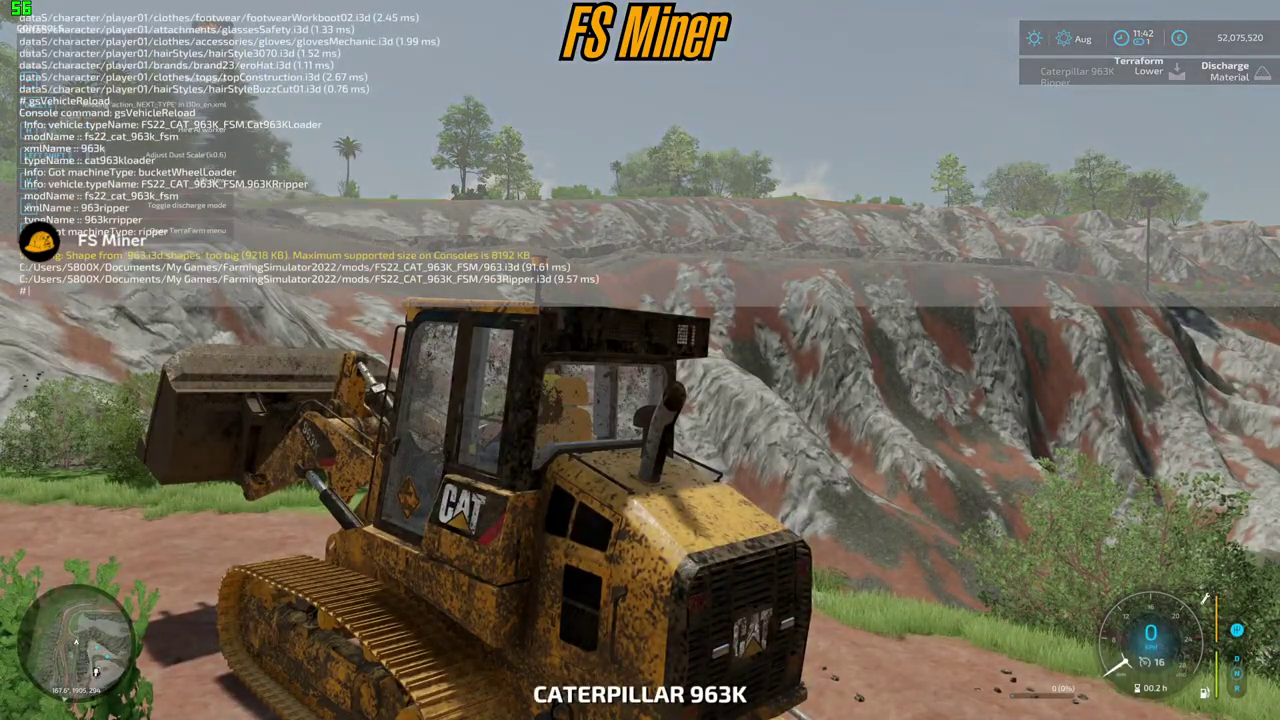
pyautogui.press('`')
pyautogui.press('e')
pyautogui.press('w')
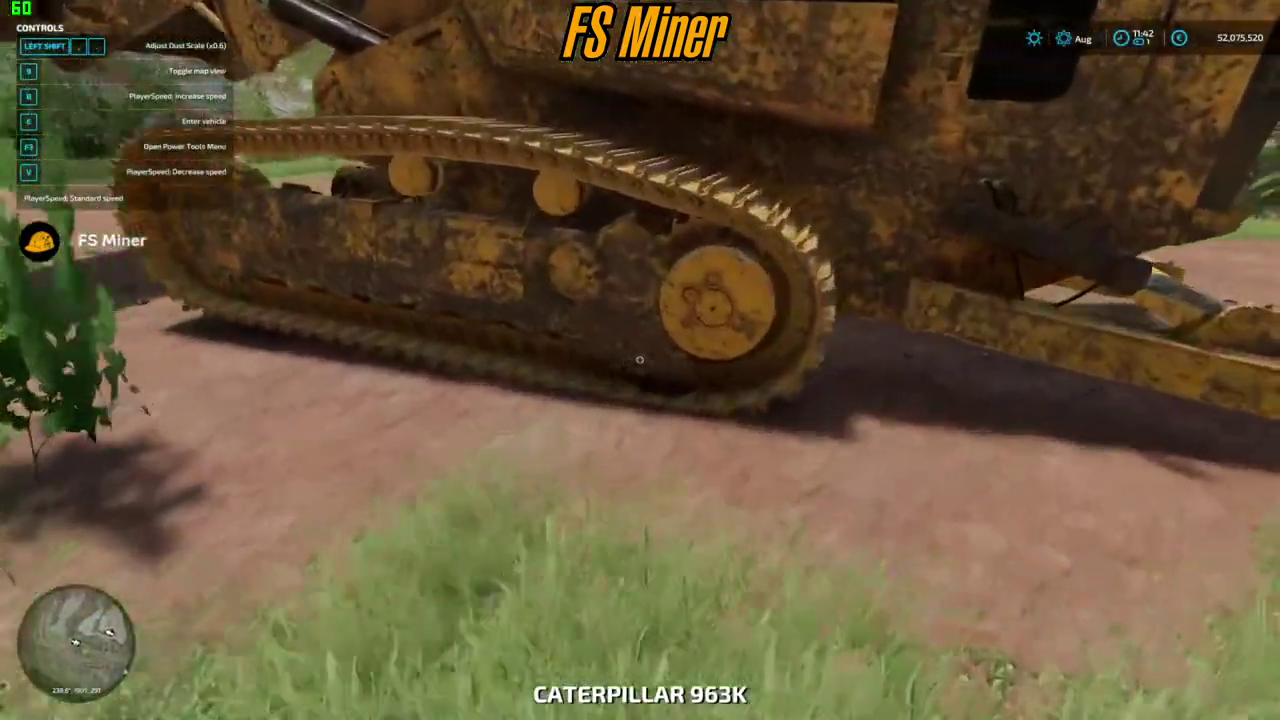
pyautogui.press('w')
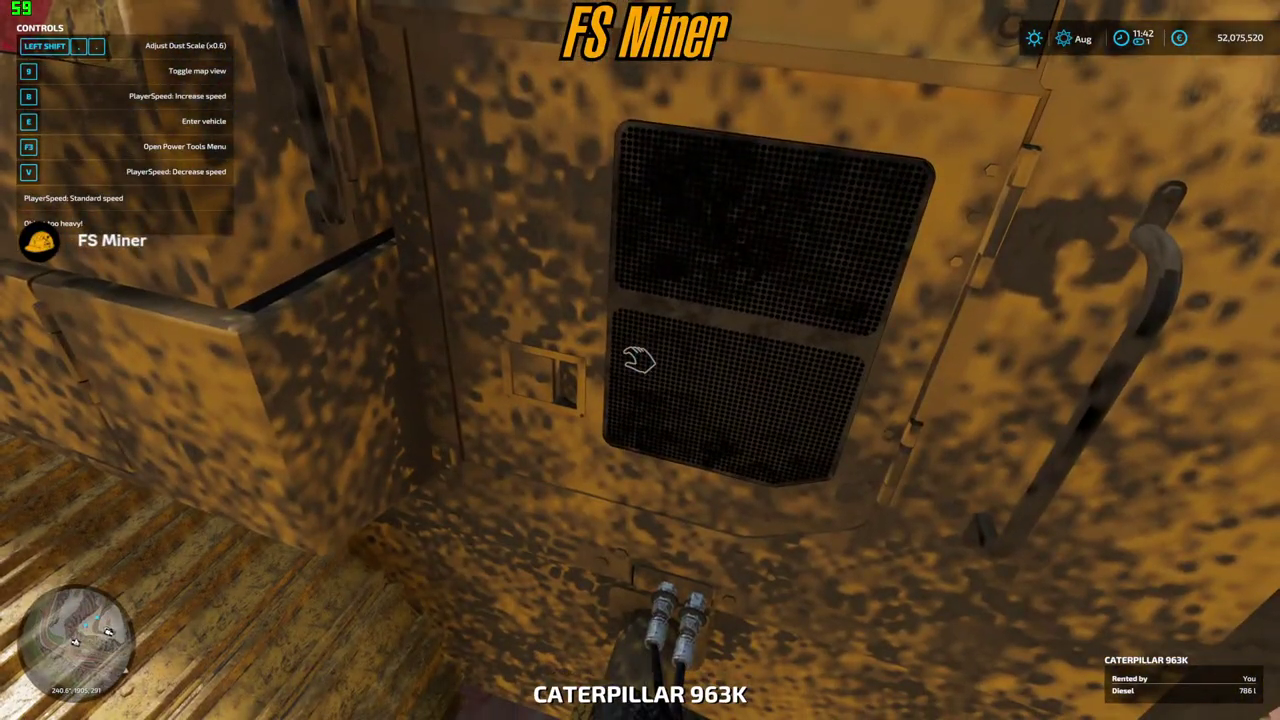
pyautogui.press('s')
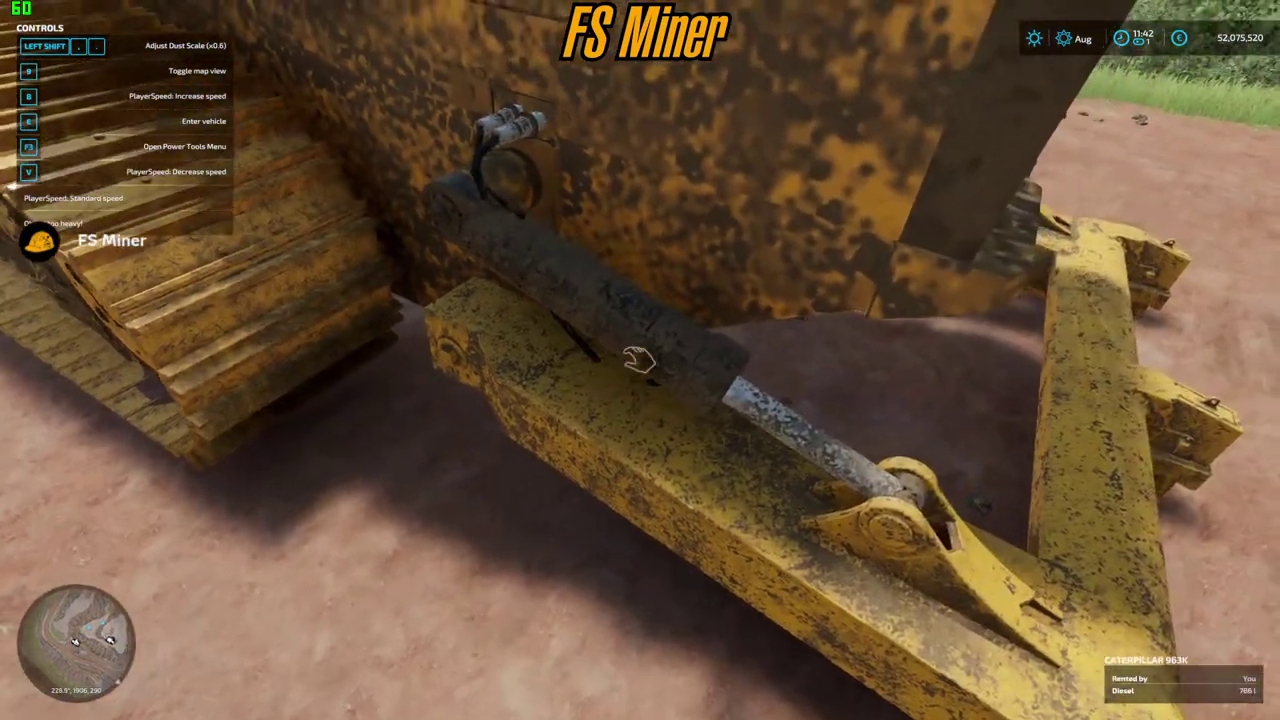
# - Move the first r1 hose node in 963.i3d to X 0.599, save, and inspect the couplings after reloading the 963K in the game
pyautogui.press('super')
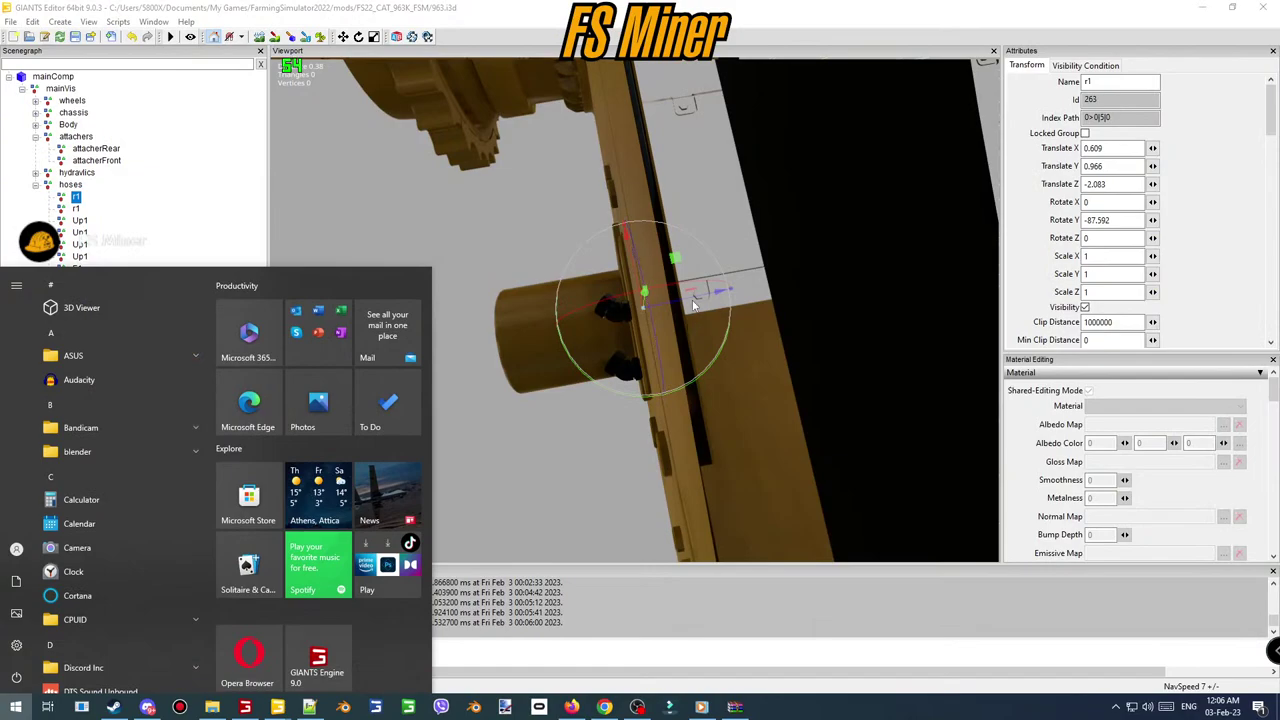
pyautogui.moveTo(692, 292); pyautogui.dragTo(703, 289)
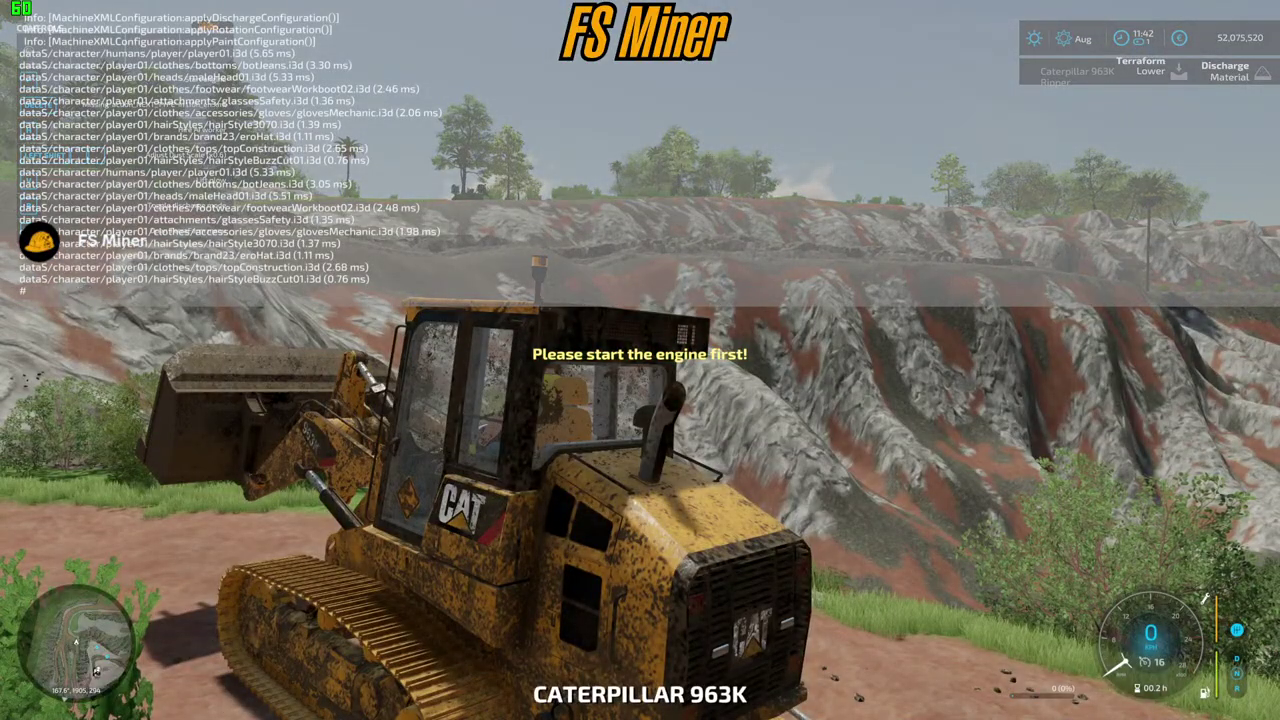
pyautogui.press('Up')
pyautogui.press('Return')
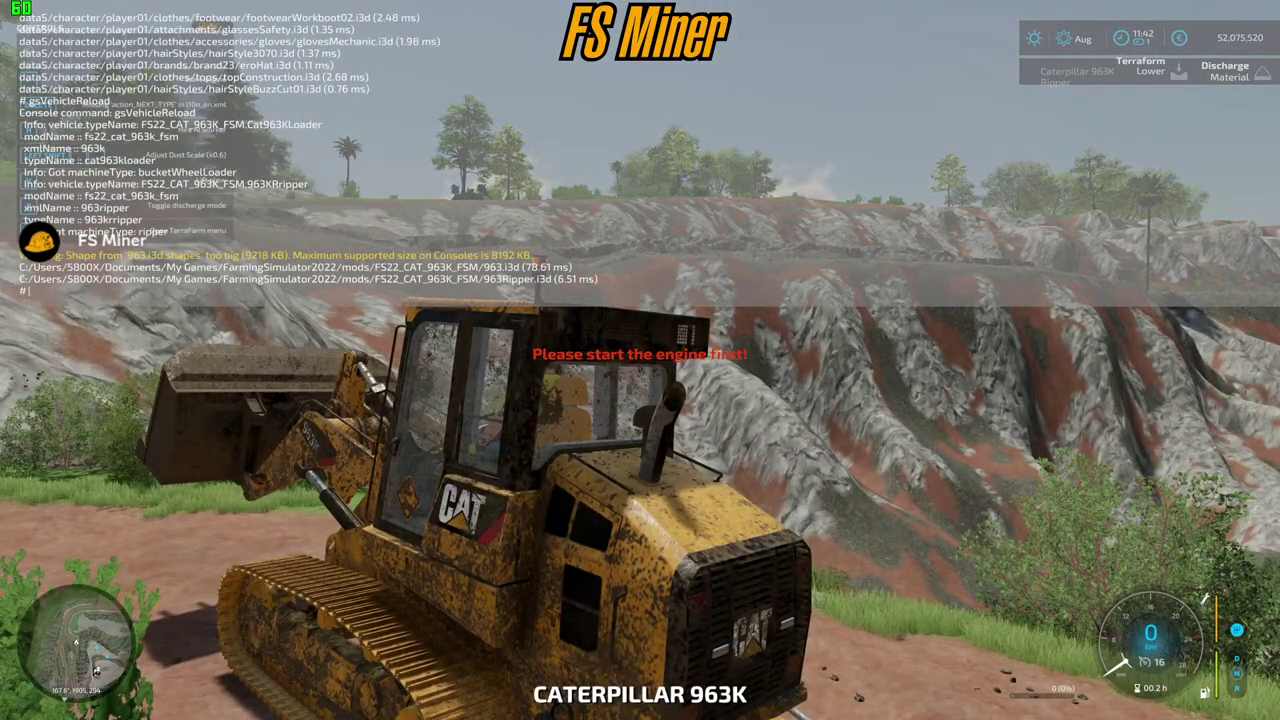
pyautogui.press('`')
pyautogui.press('e')
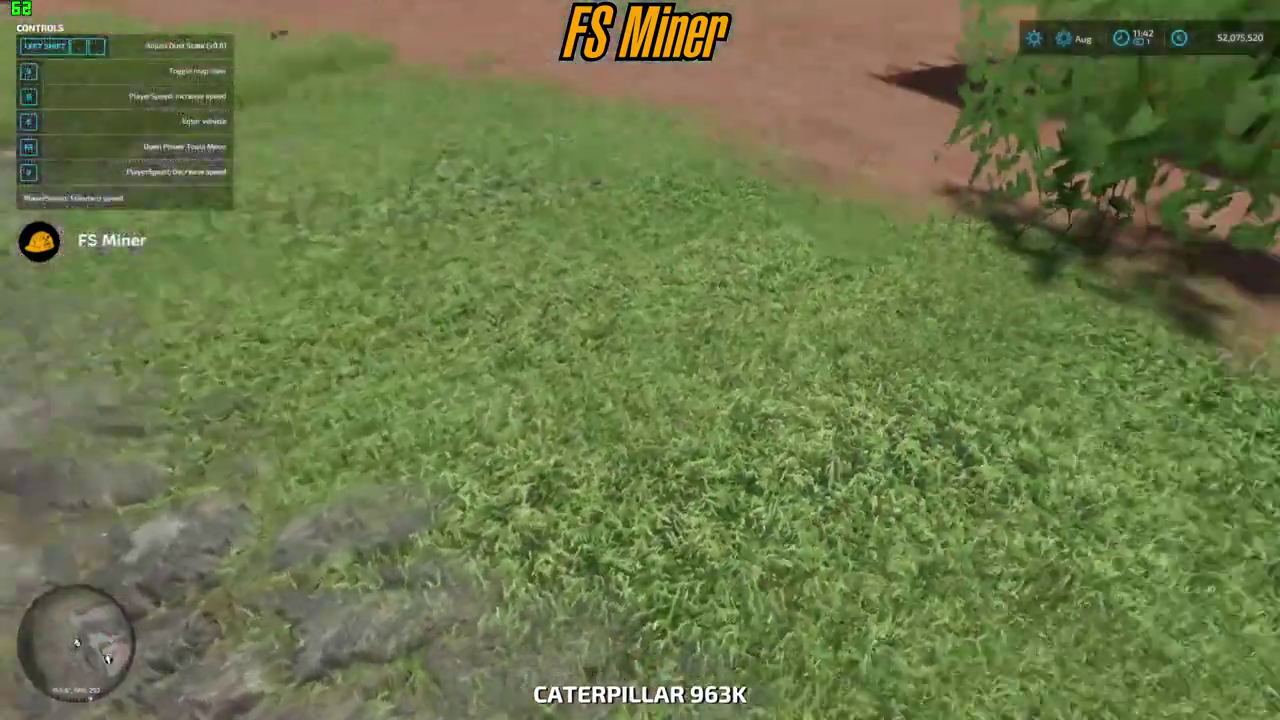
pyautogui.press('w')
pyautogui.press('w')
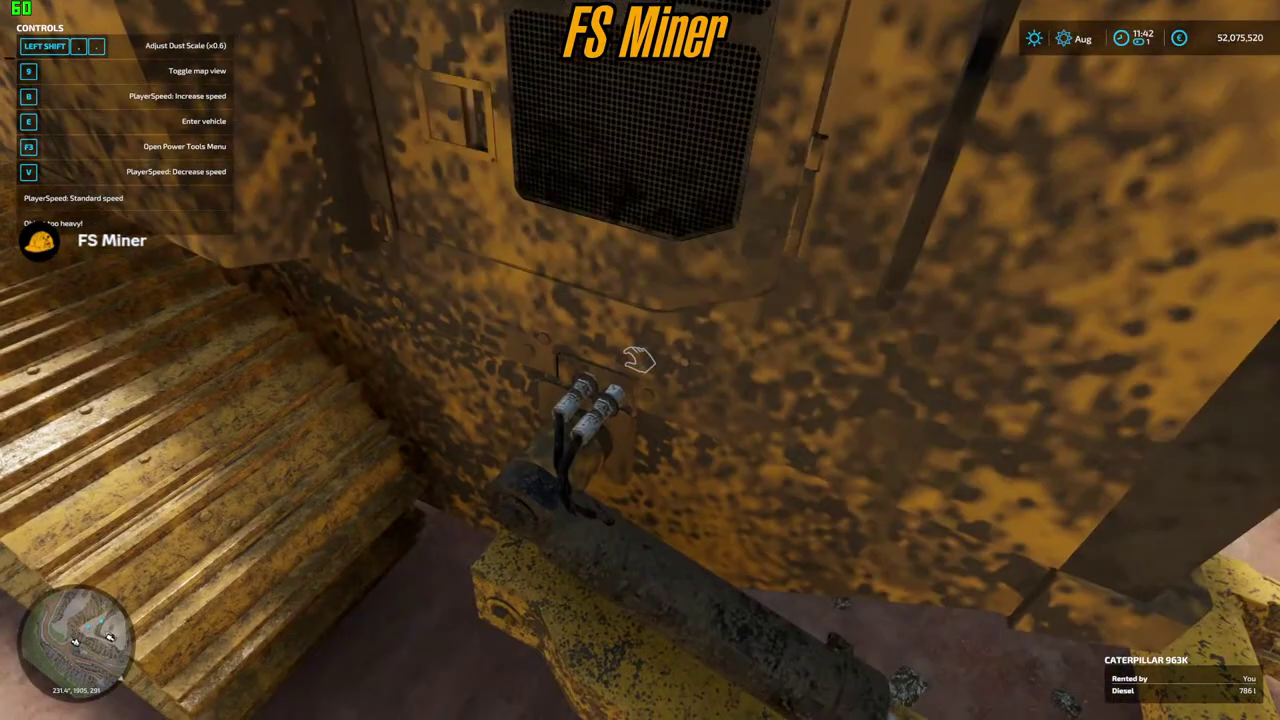
# - Move the first r1 hose node in 963.i3d to X 0.591, save, and recheck the hoses on the reloaded machine in the game
pyautogui.press('super')
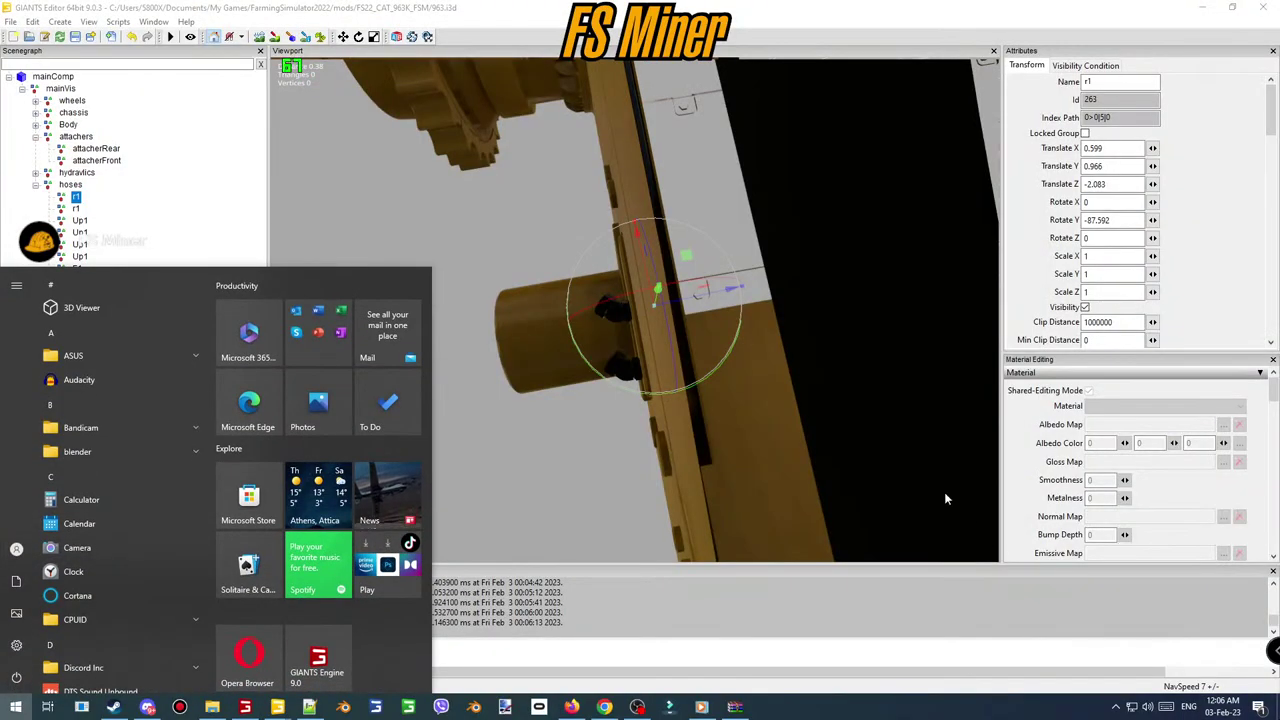
pyautogui.moveTo(710, 293); pyautogui.dragTo(720, 289)
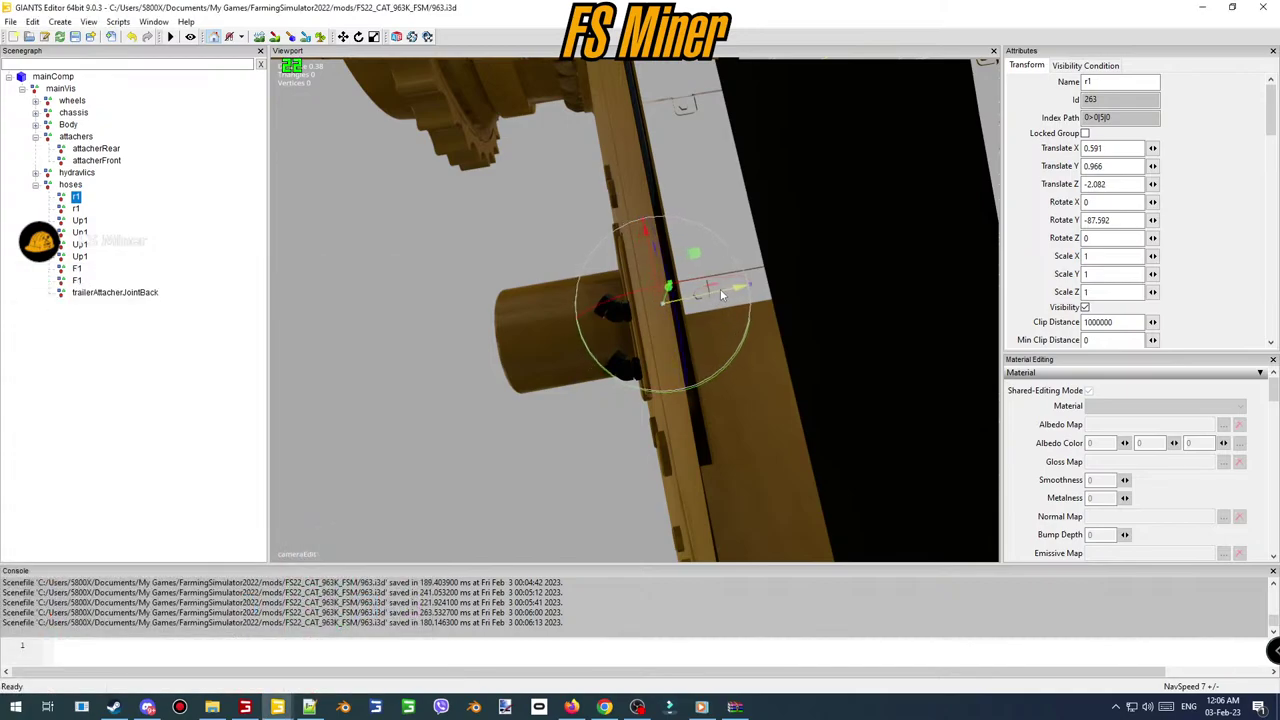
pyautogui.click(247, 707)
pyautogui.press('e')
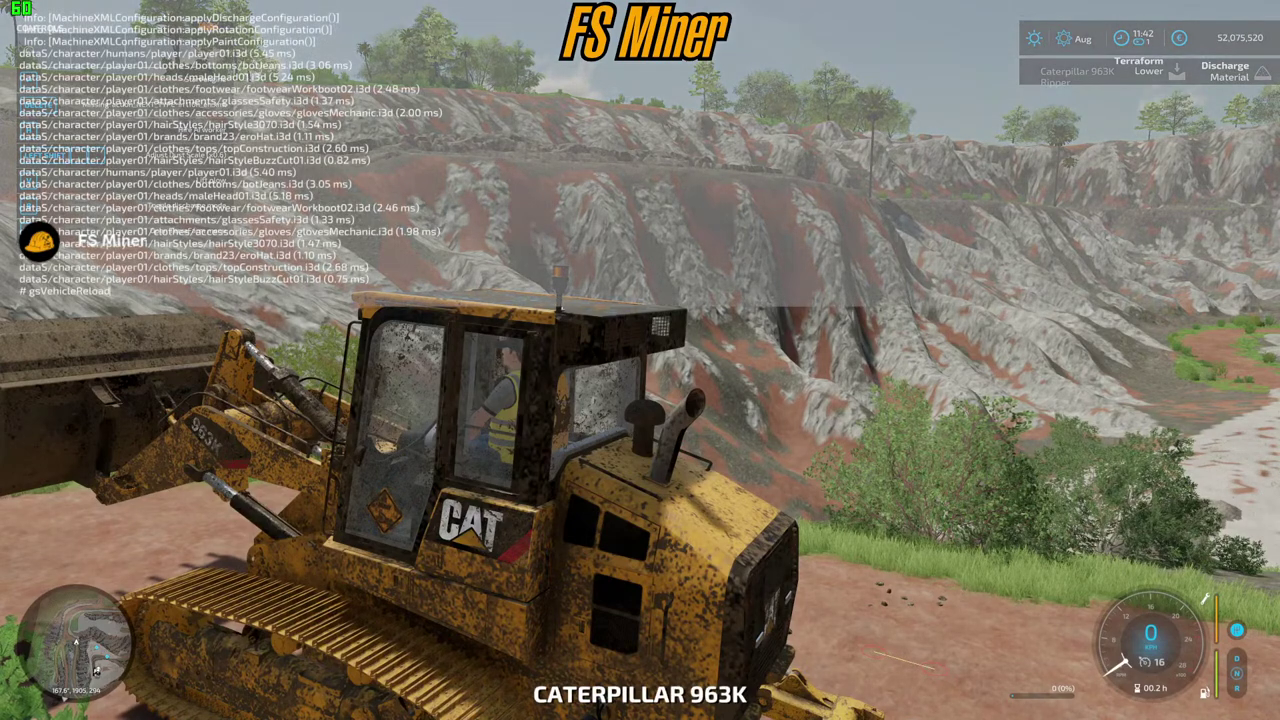
pyautogui.press('w')
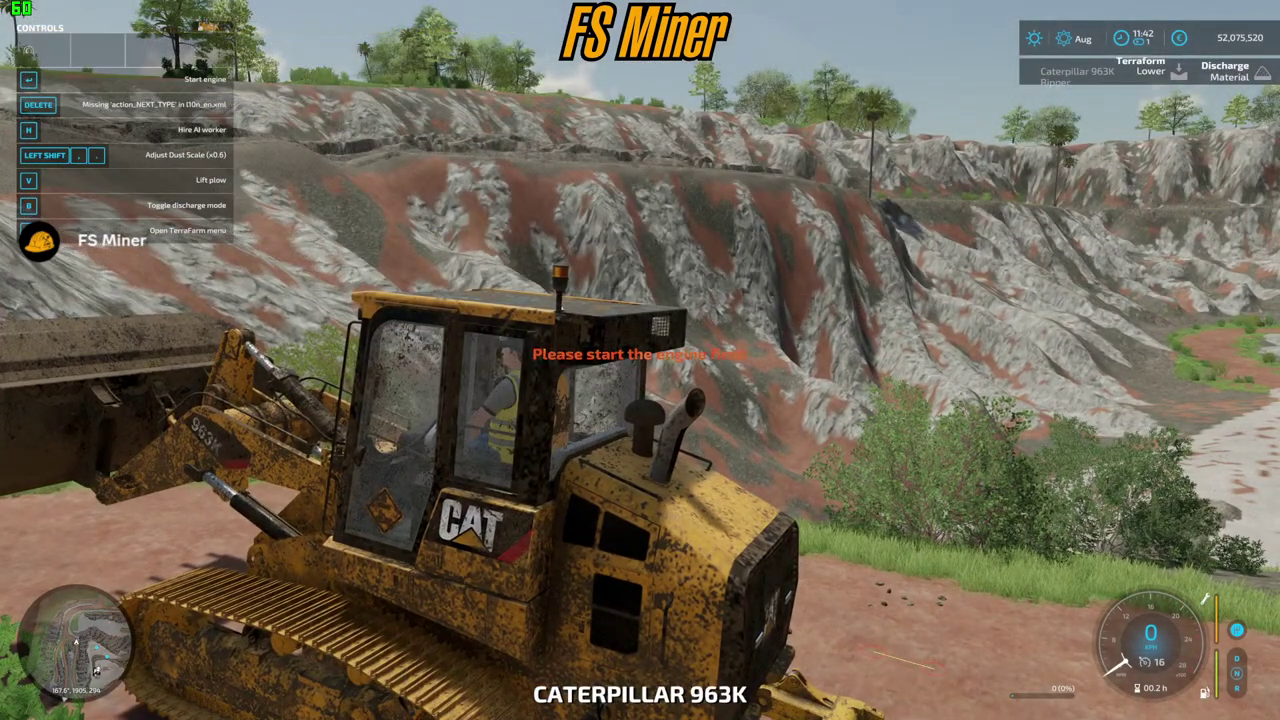
pyautogui.press('e')
pyautogui.press('w')
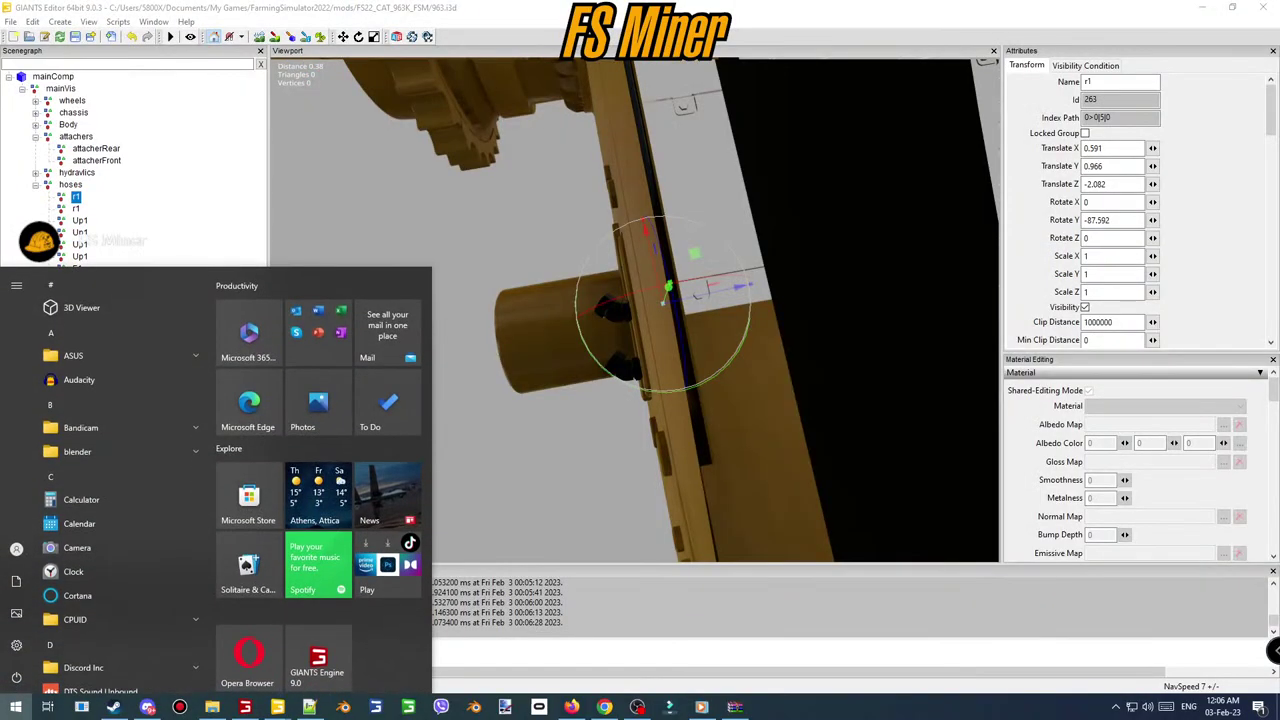
# - Back in 963.i3d, try to copy the first r1 hose node's X translation to the second r1 node, and save
pyautogui.press('super')
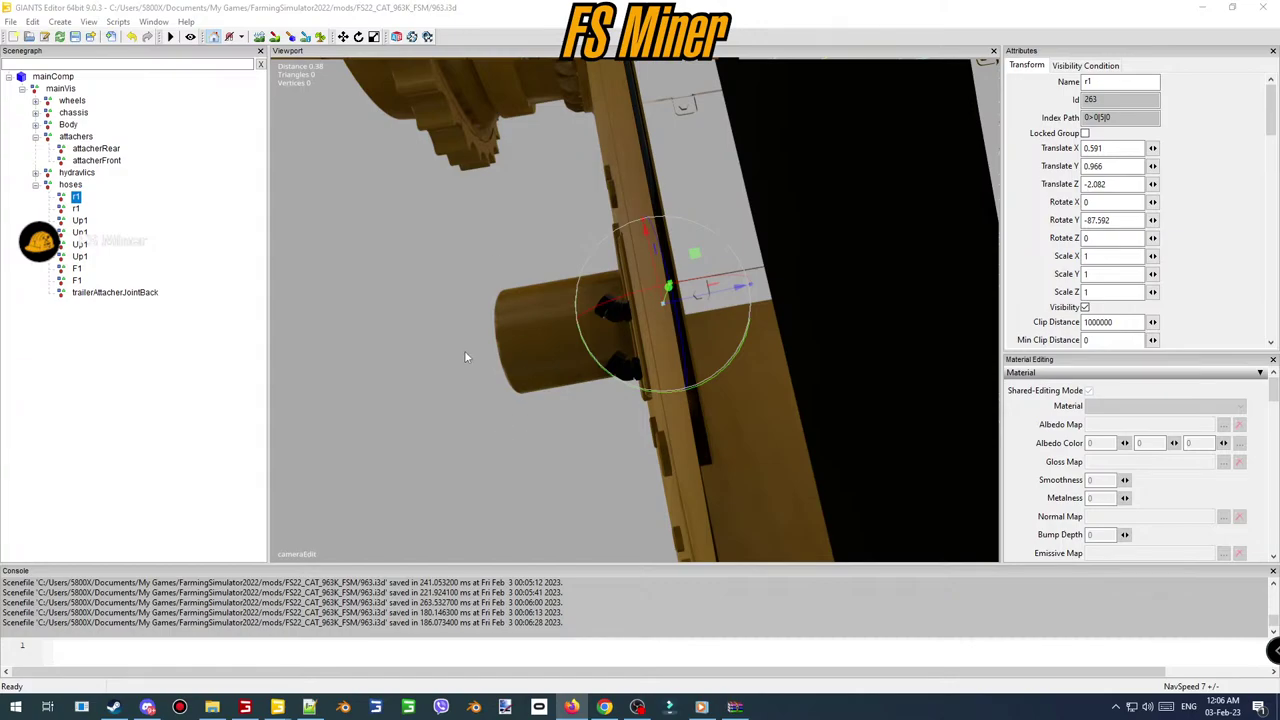
pyautogui.click(1118, 147)
pyautogui.hotkey('ctrl', 'c')
pyautogui.click(76, 208)
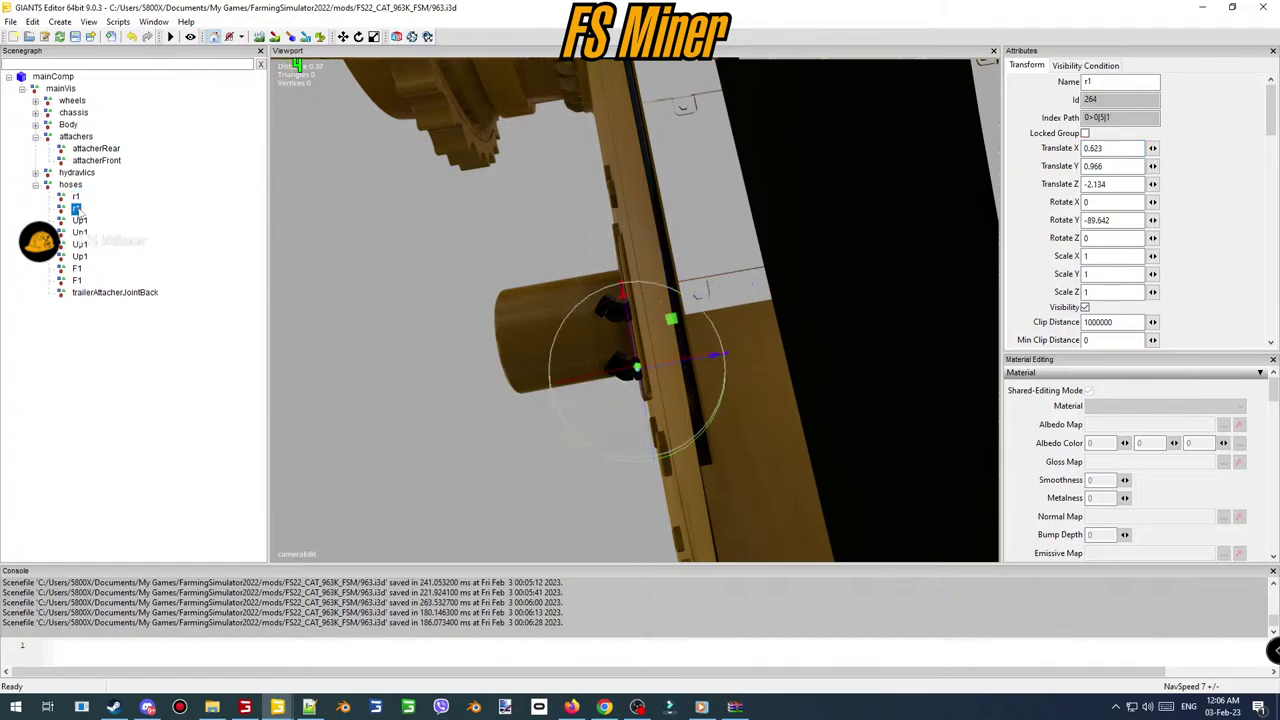
pyautogui.click(1123, 147)
pyautogui.write('0')
pyautogui.press('Return')
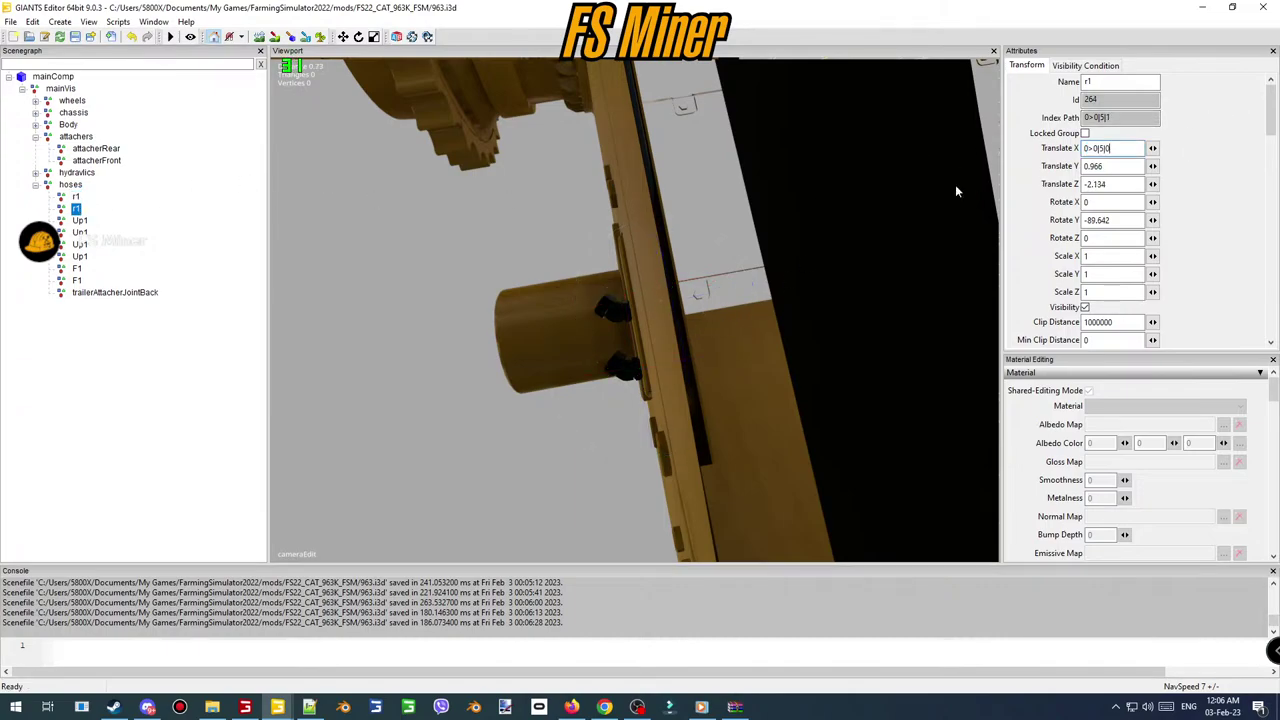
pyautogui.hotkey('ctrl', 's')
# - Copy the first r1 hose node's X translation of 0.591 to the second r1 node and save the scene
pyautogui.click(77, 197)
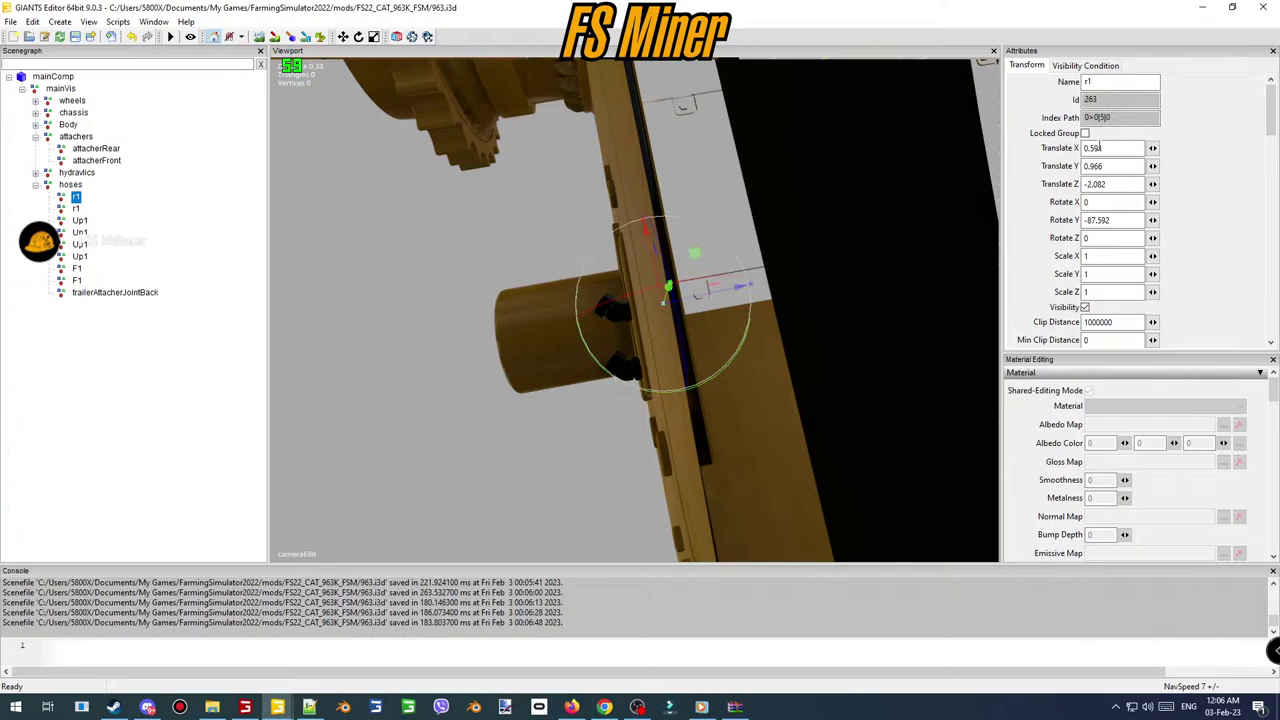
pyautogui.click(78, 209)
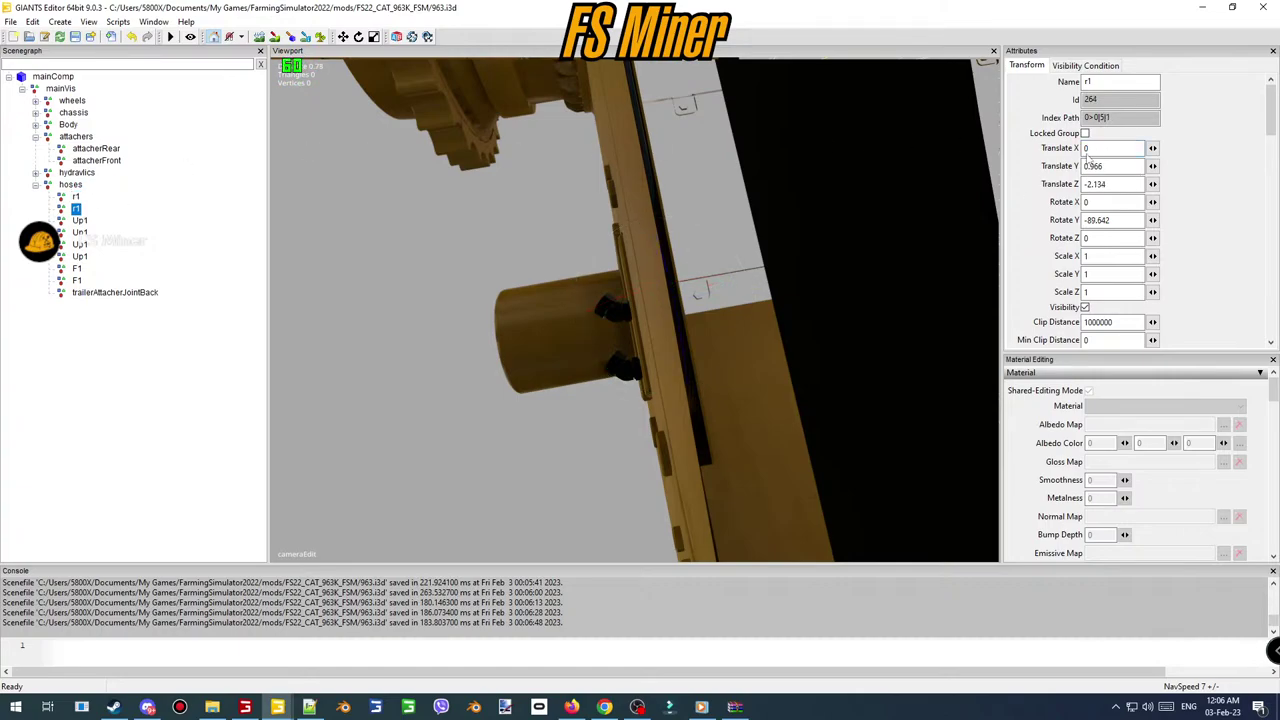
pyautogui.moveTo(1092, 151); pyautogui.dragTo(993, 152)
pyautogui.hotkey('ctrl', 'v')
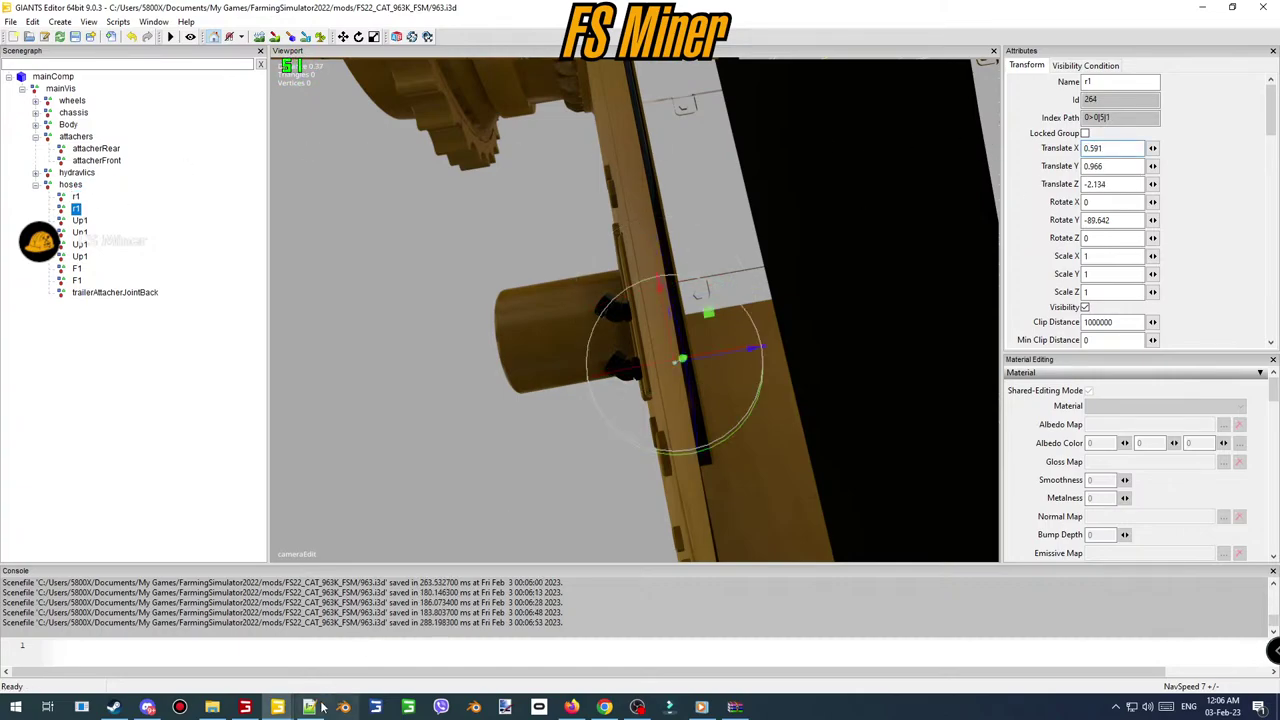
# - Switch to Notepad++ and set the hydraulicIn hose length in 963Ripper.xml to 0.5, then save the file
pyautogui.click(309, 707)
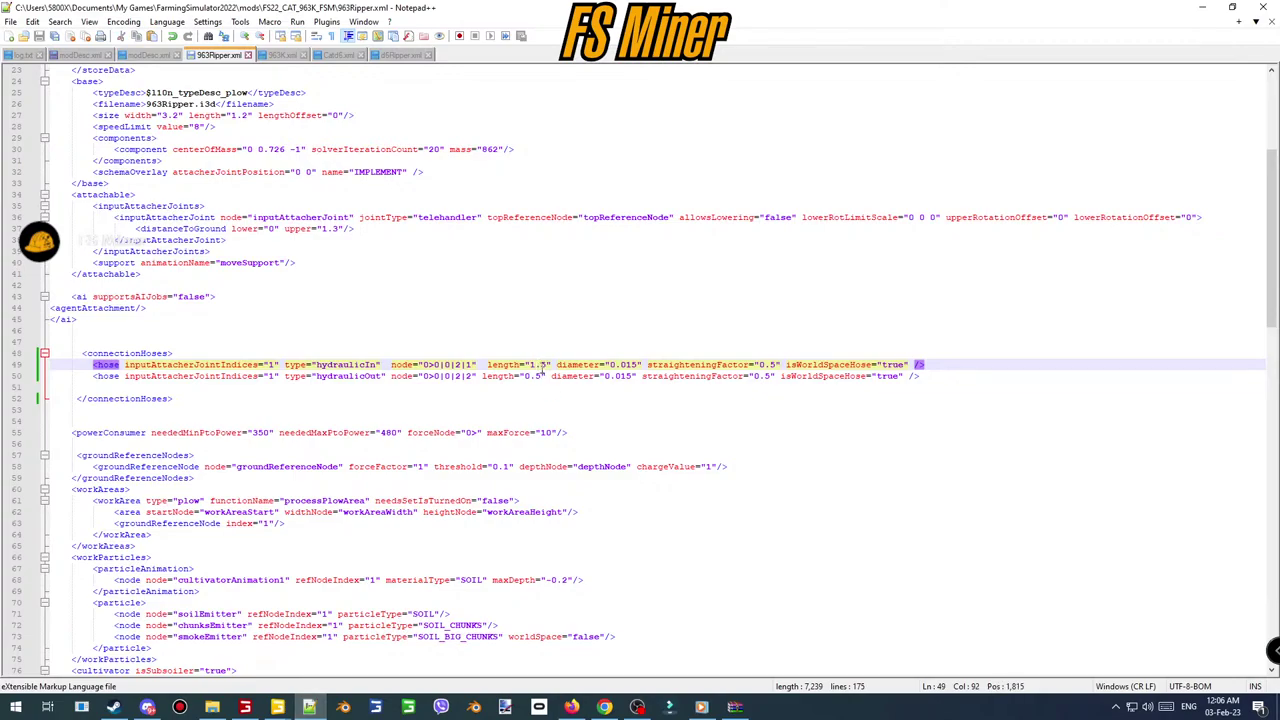
pyautogui.doubleClick(534, 366)
pyautogui.write('0')
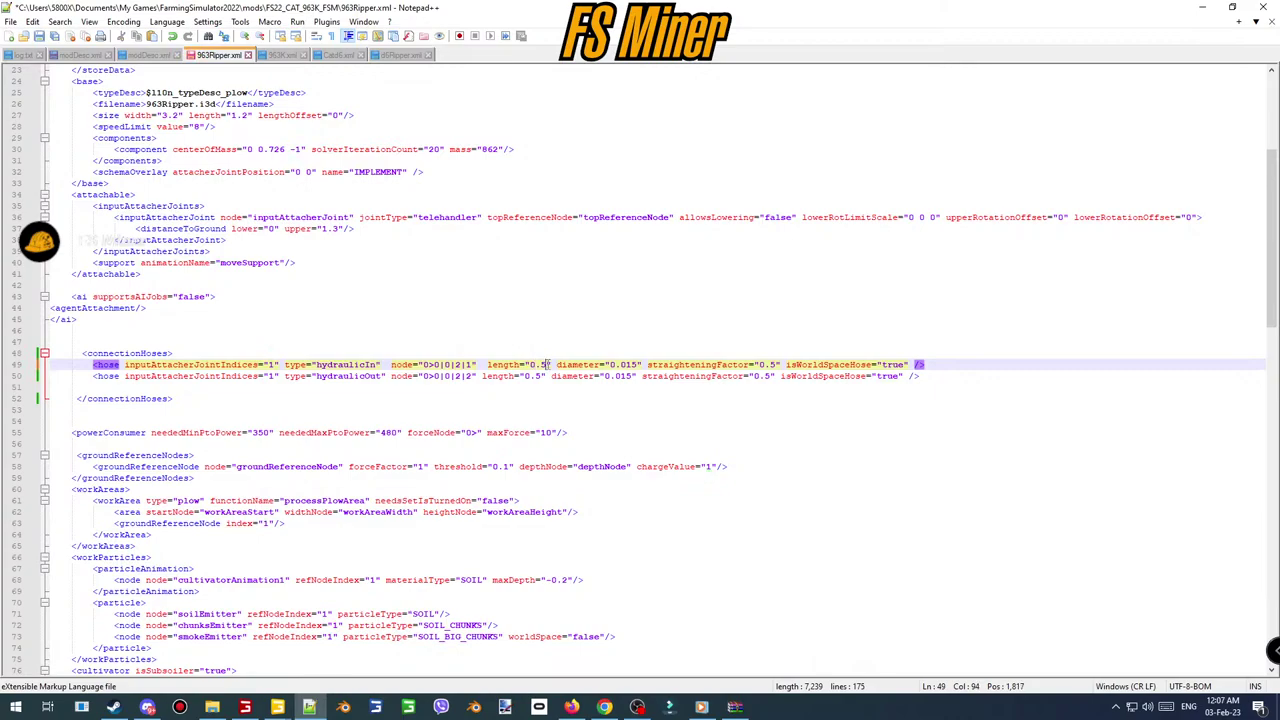
pyautogui.hotkey('ctrl', 's')
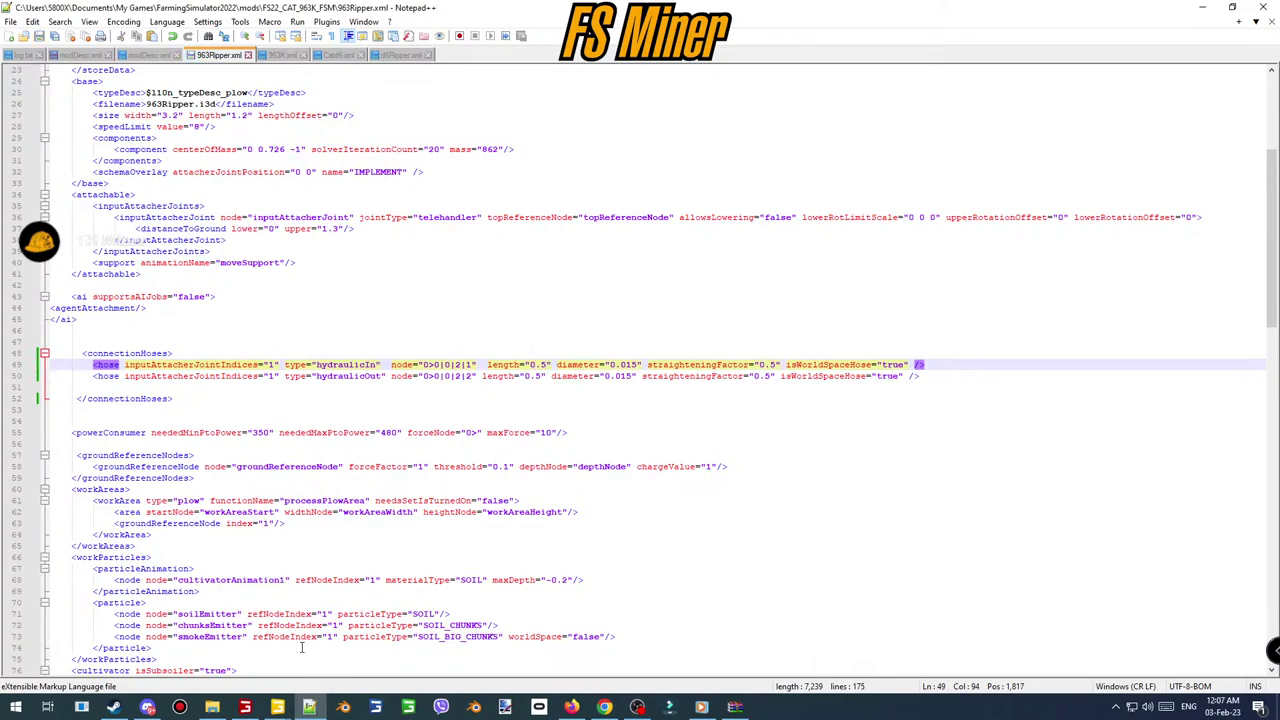
# - Return to the game, reload the 963K with gsVehicleReload, and get out of the machine
pyautogui.click(245, 707)
pyautogui.press('e')
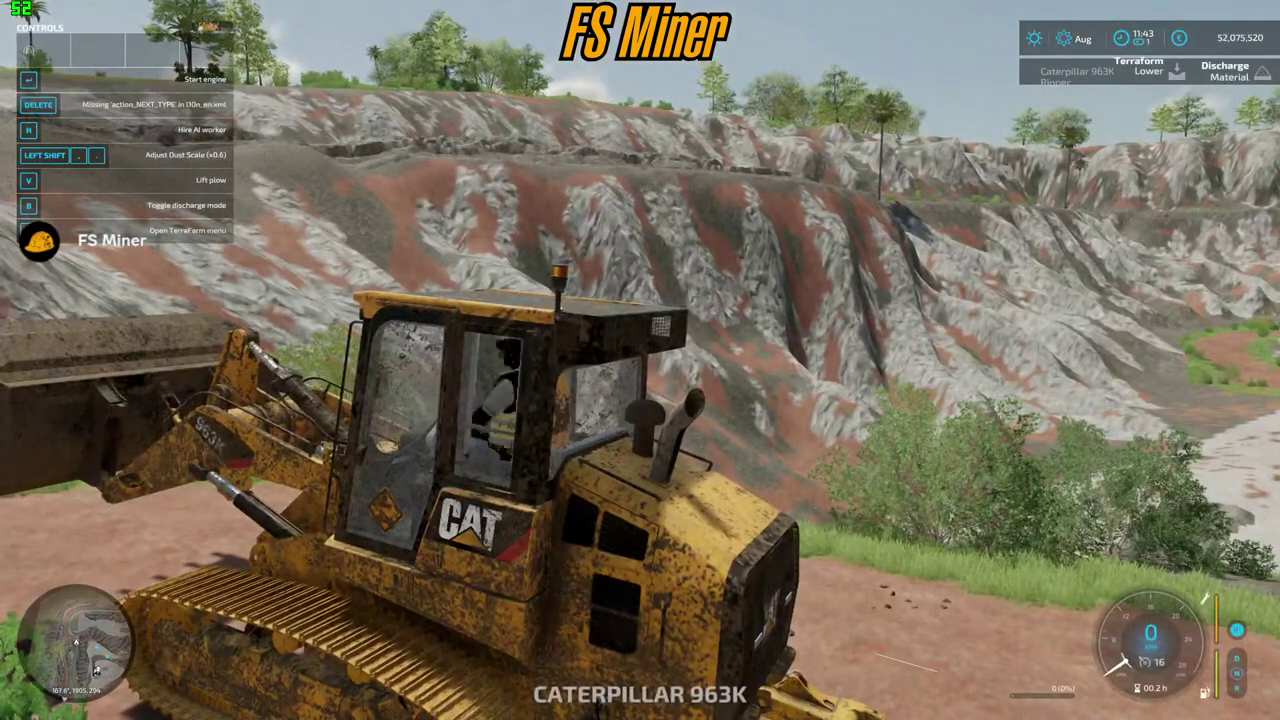
pyautogui.press('`')
pyautogui.press('`')
pyautogui.press('Up')
pyautogui.press('Return')
pyautogui.press('`')
pyautogui.press('e')
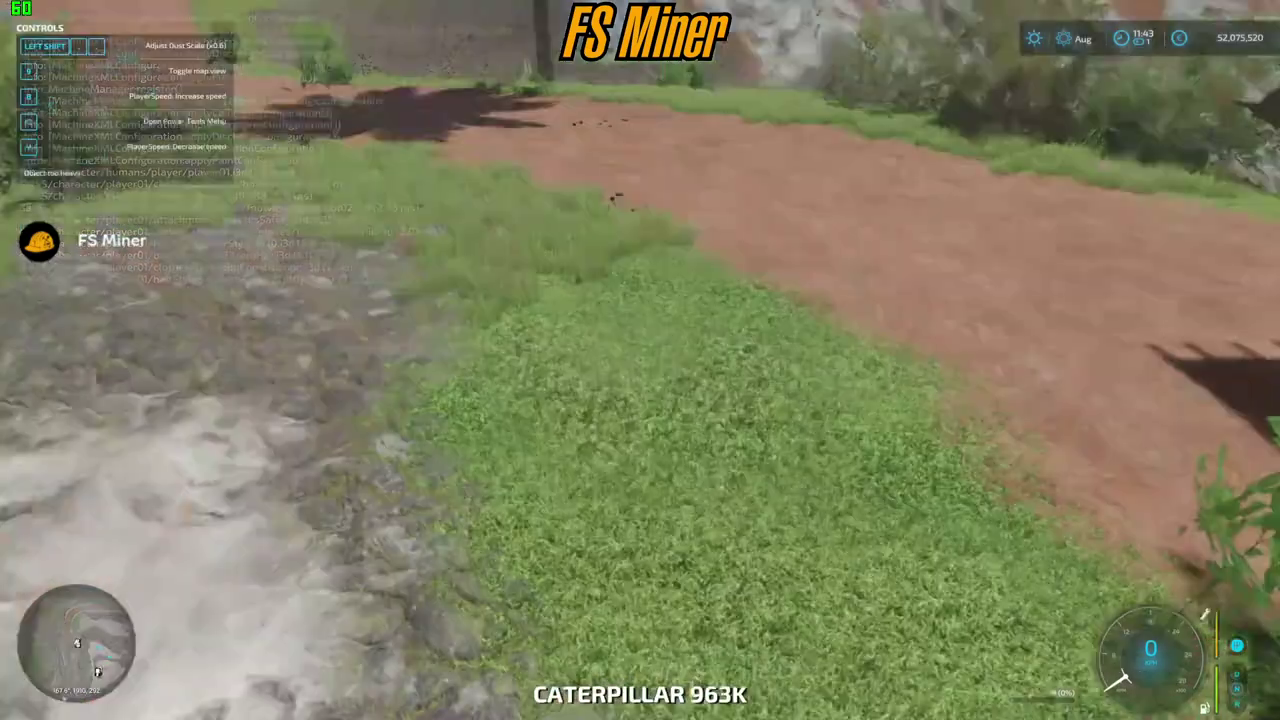
# - Walk to the rear of the 963K, examine the ripper hose connections up close, and get back in
pyautogui.press('w')
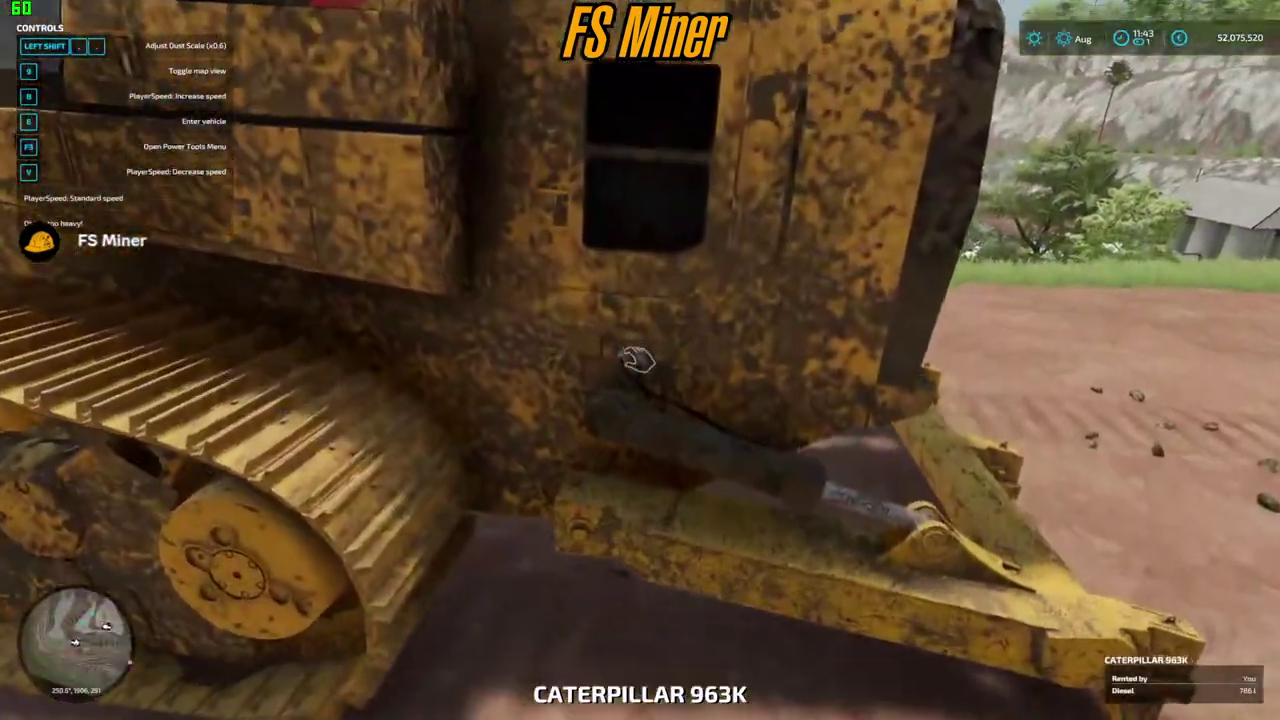
pyautogui.press('w')
pyautogui.press('d')
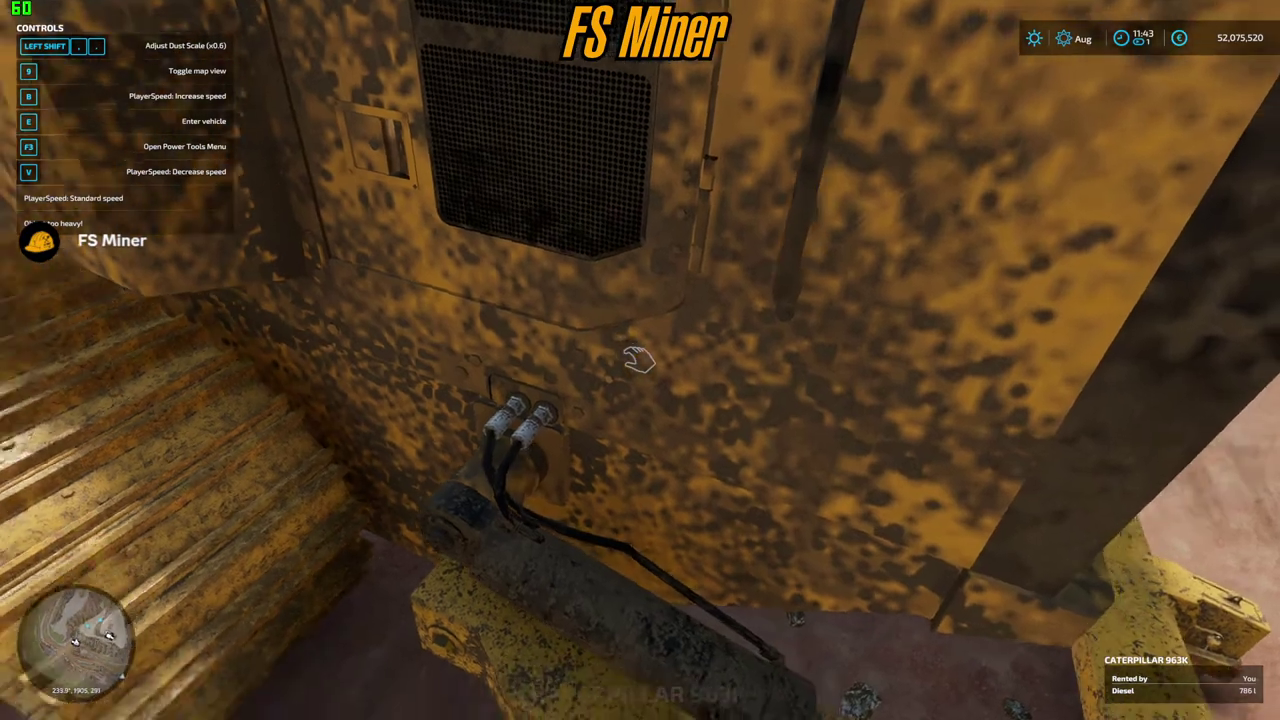
pyautogui.press('a')
pyautogui.press('a')
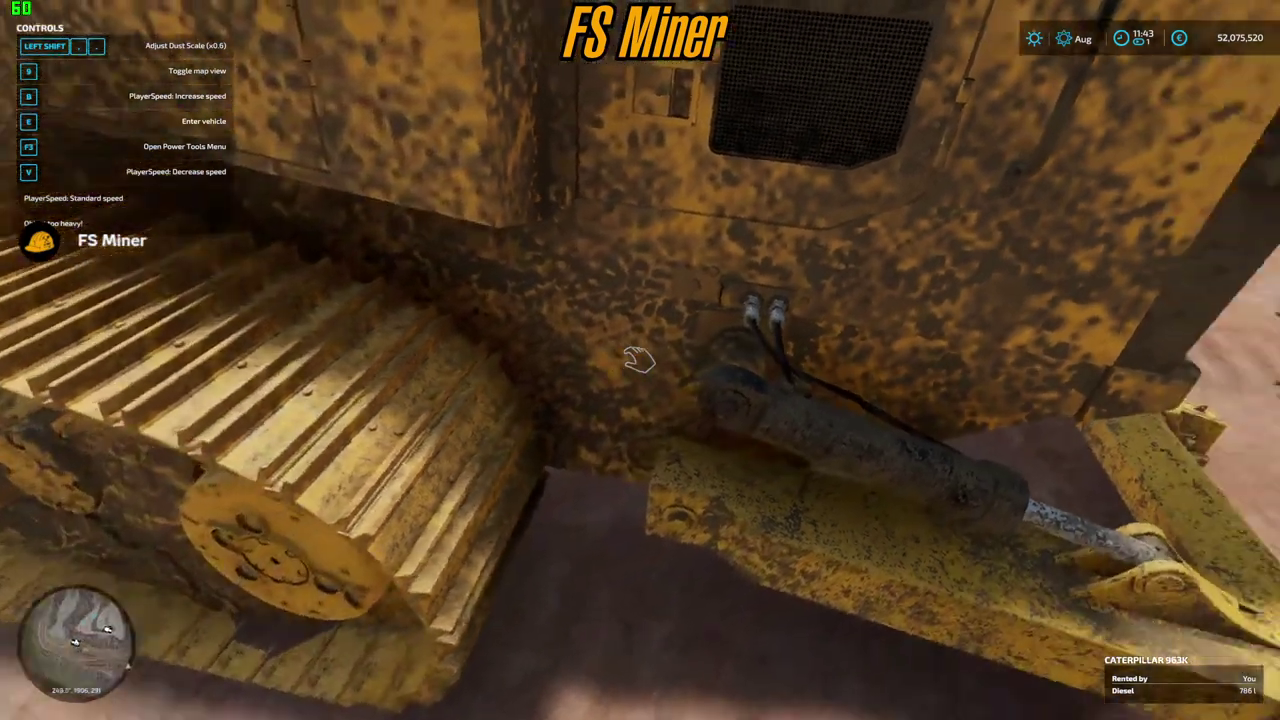
pyautogui.press('w')
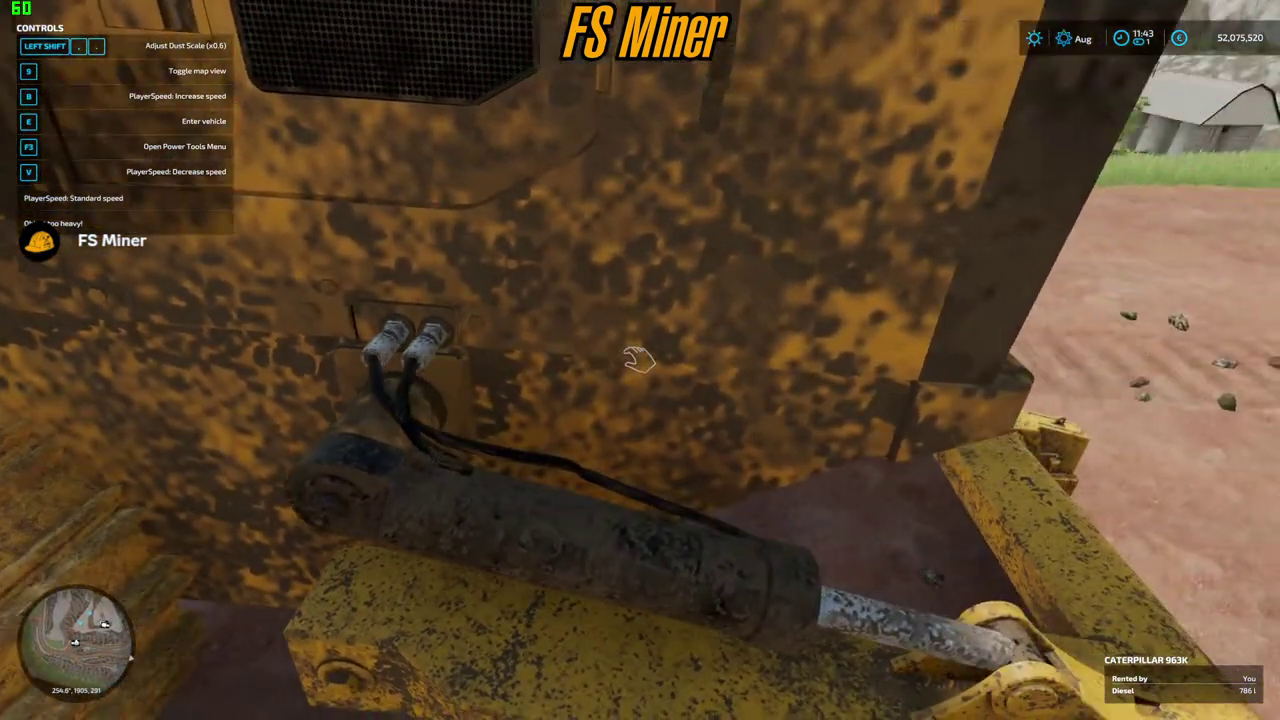
pyautogui.press('e')
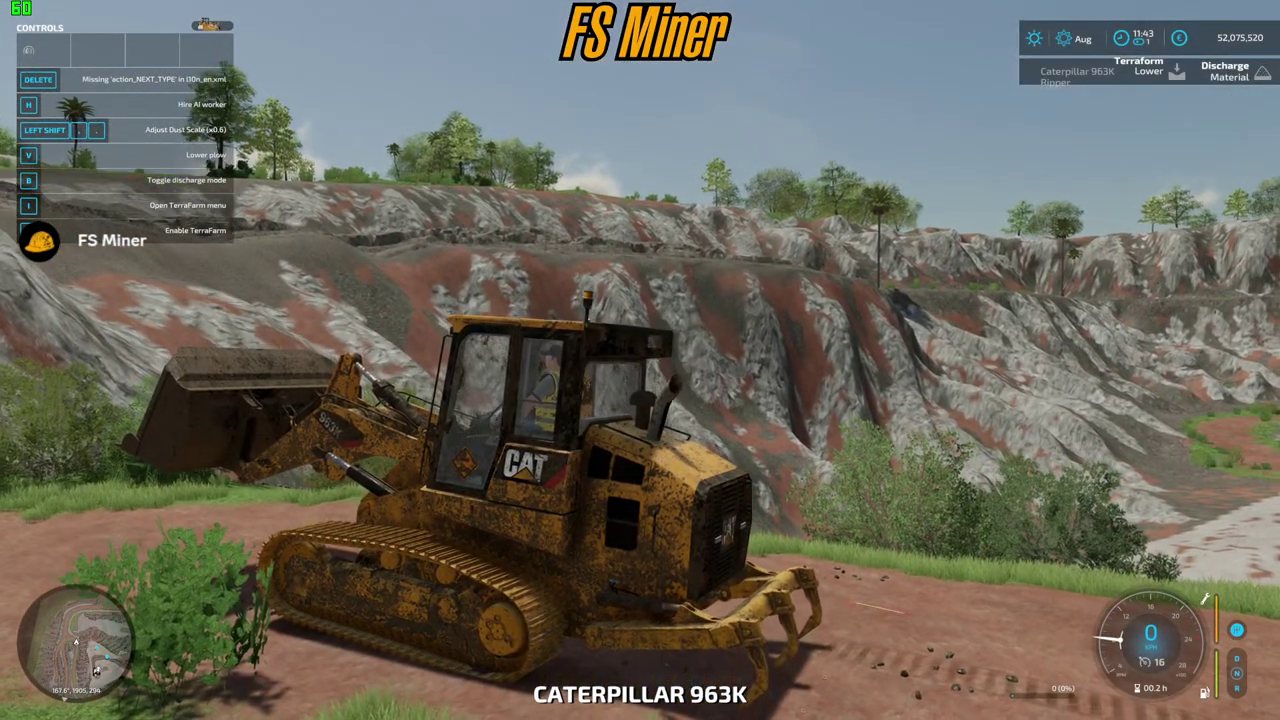
# - Check the ripper hoses beside the rear cylinder again on foot with the ripper in its other position
pyautogui.press('w')
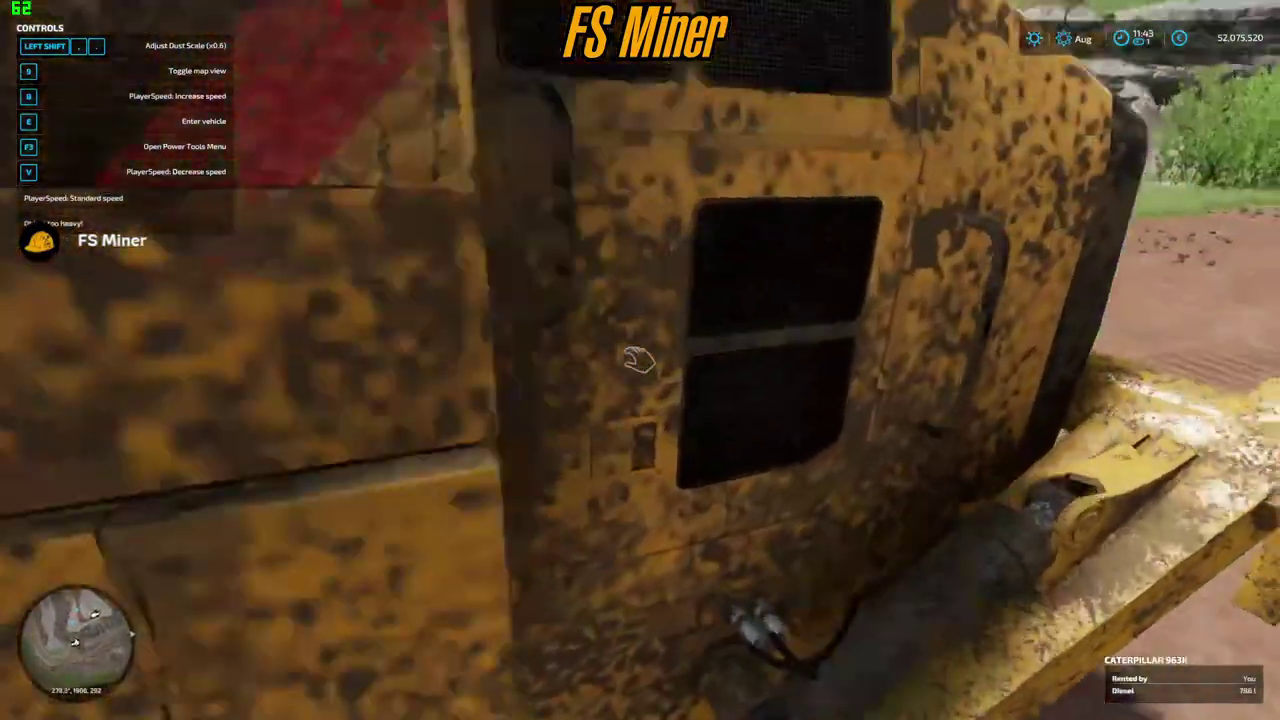
pyautogui.press('e')
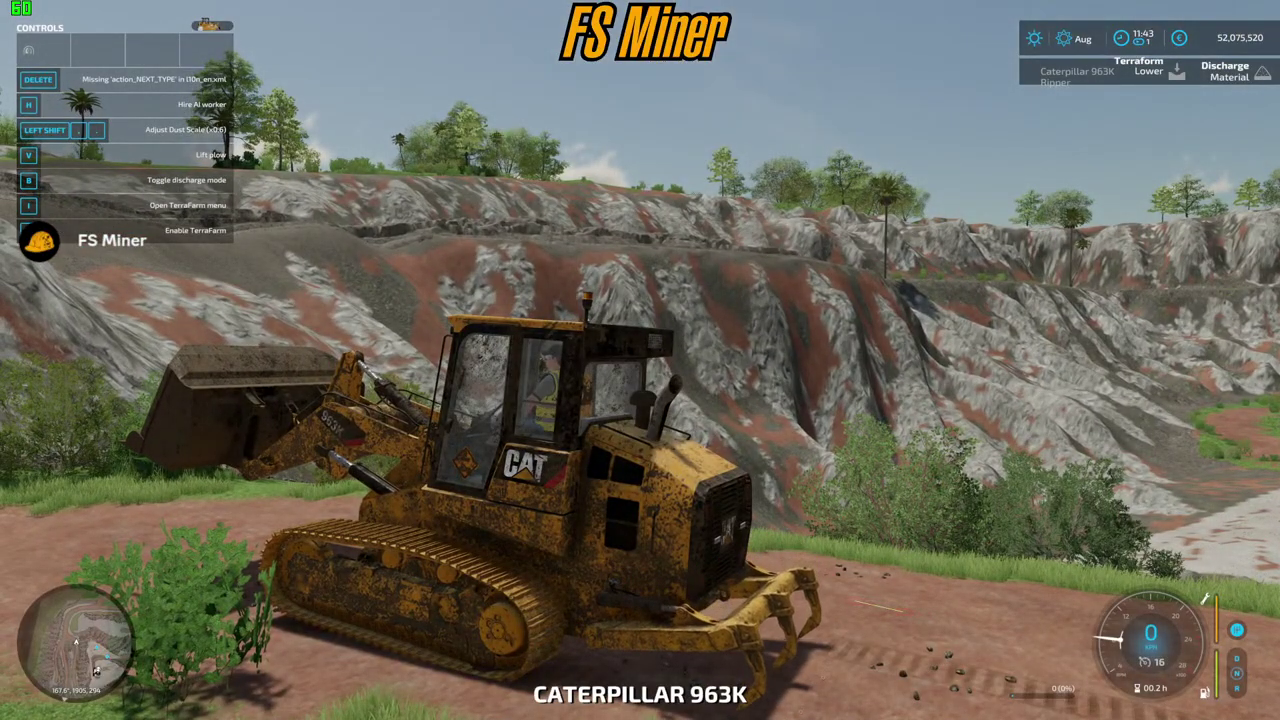
pyautogui.press('e')
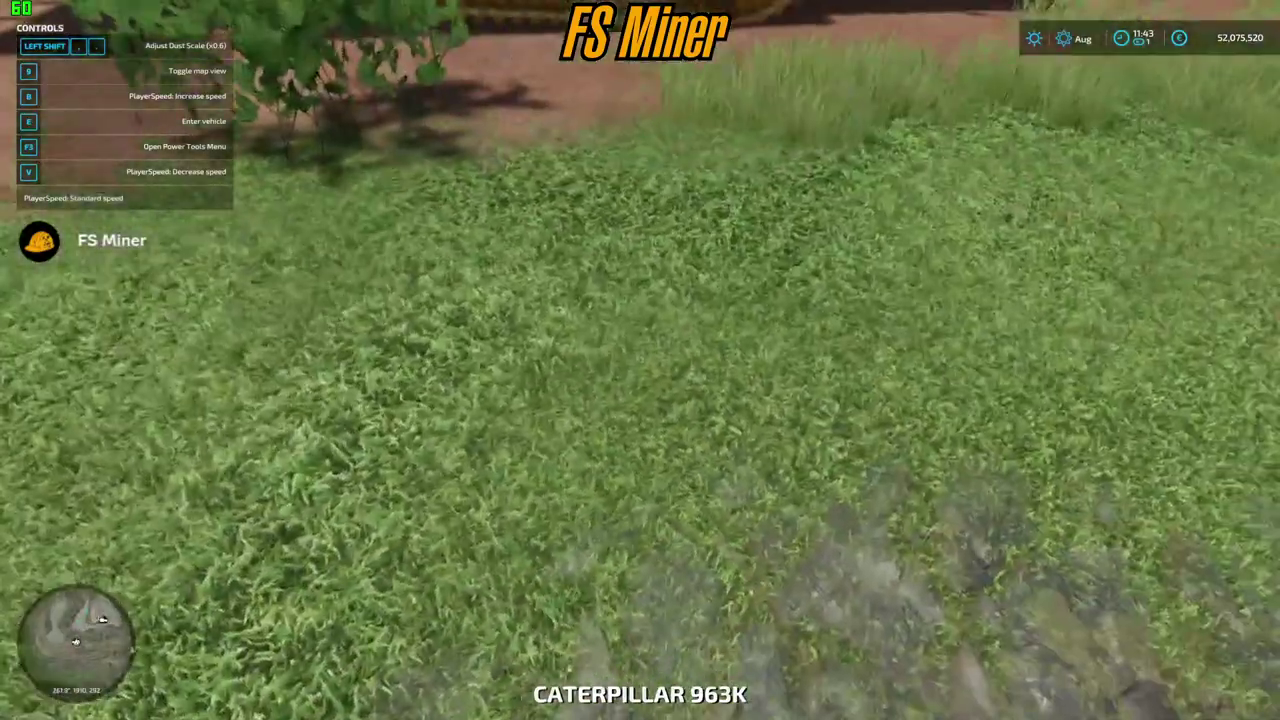
pyautogui.press('w')
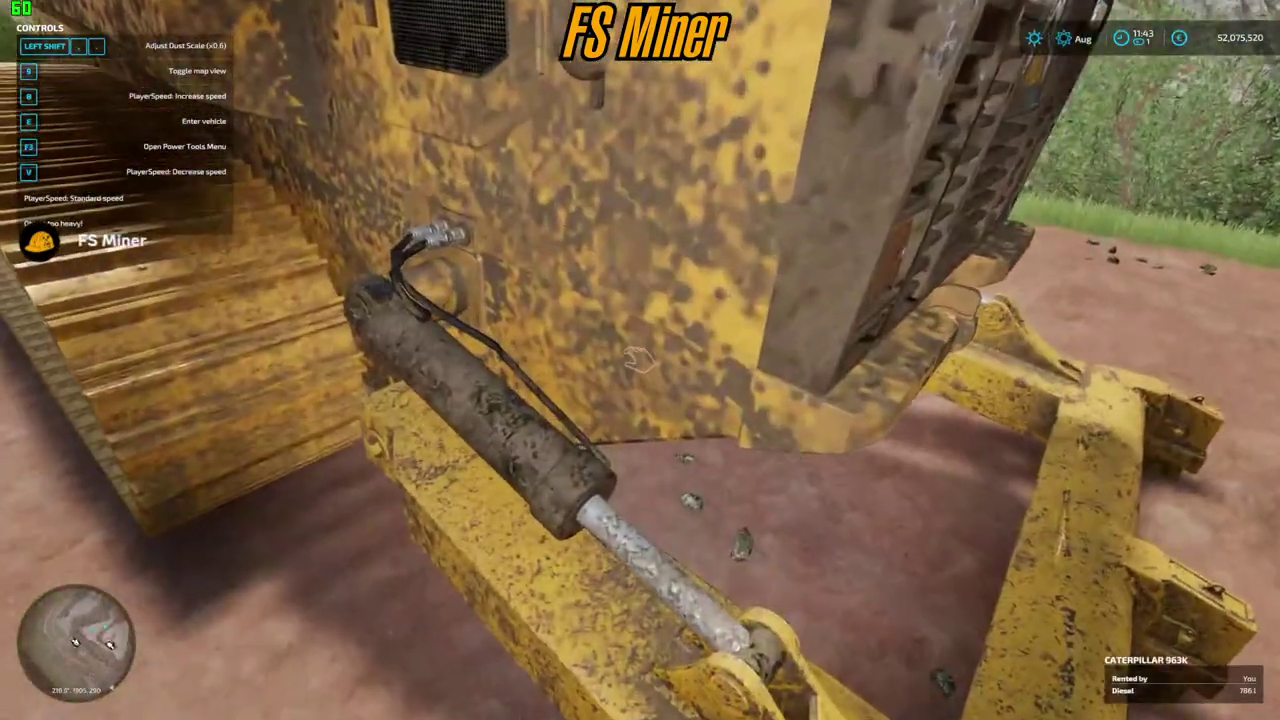
pyautogui.click(640, 360)
pyautogui.press('w')
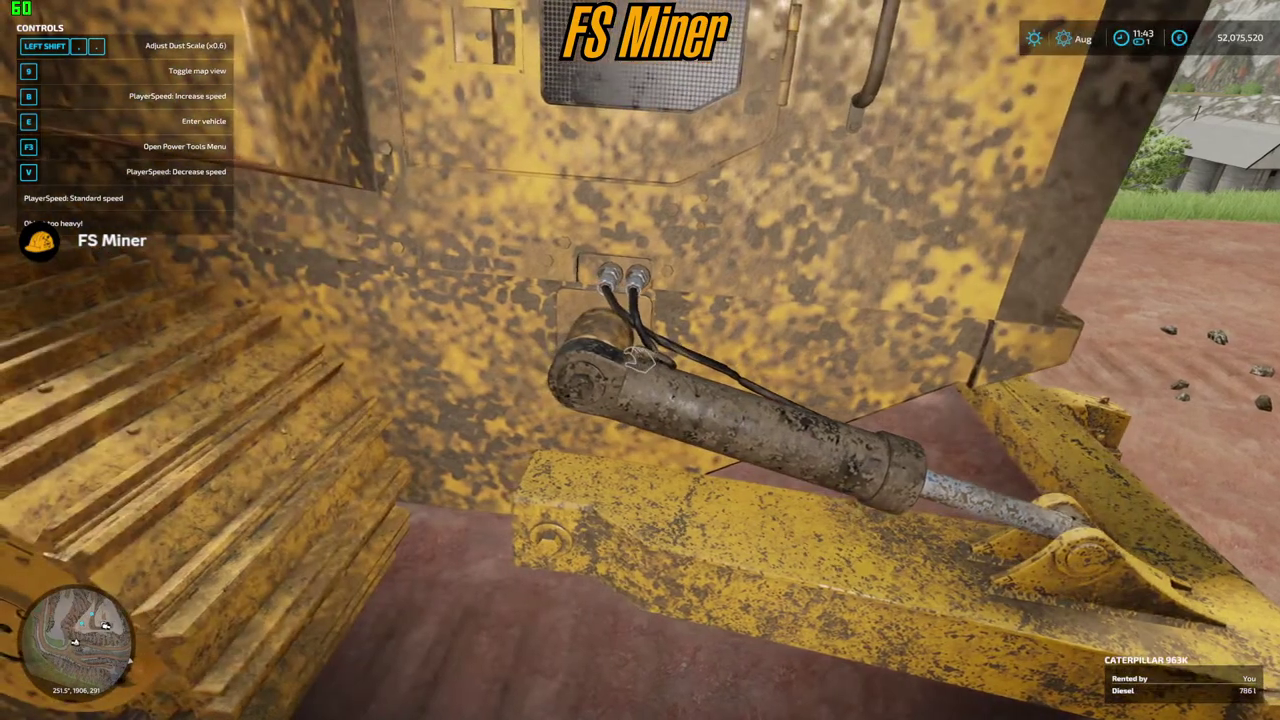
pyautogui.press('d')
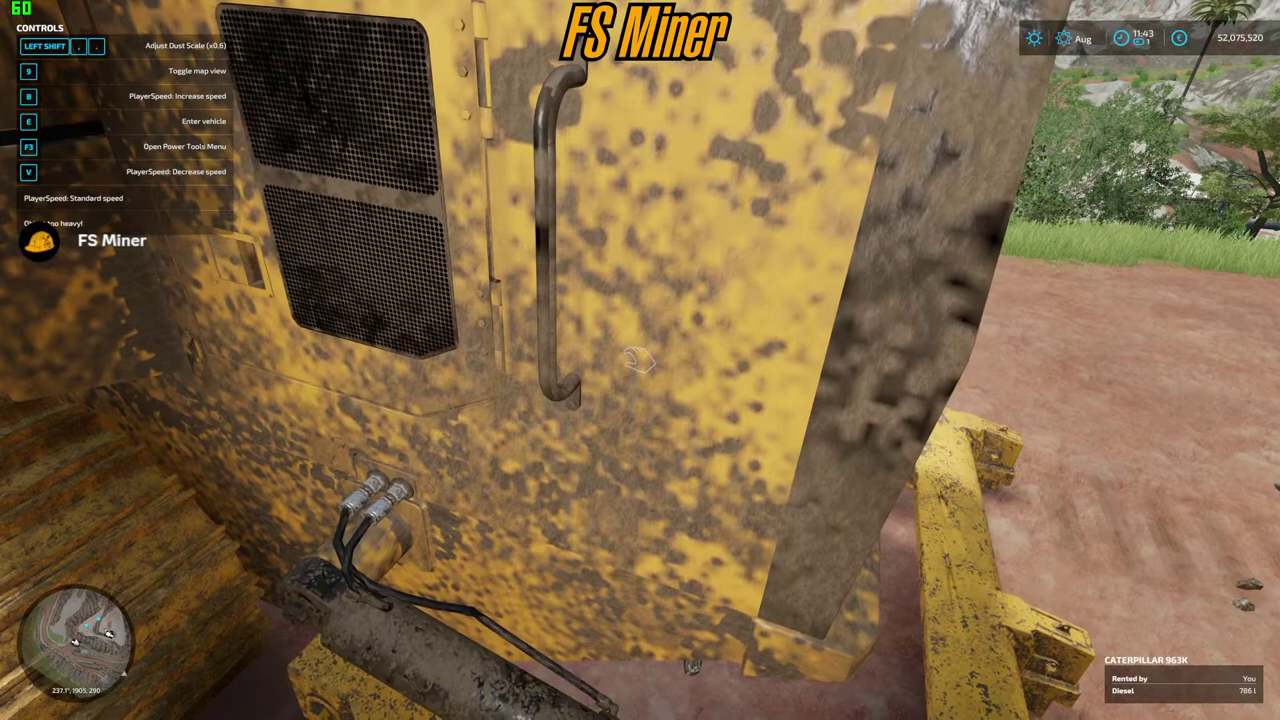
# - Switch to 963.i3d in GIANTS Editor, reorder the second r1 hose node above the first, and save the scene
pyautogui.press('super')
pyautogui.moveTo(277, 708)
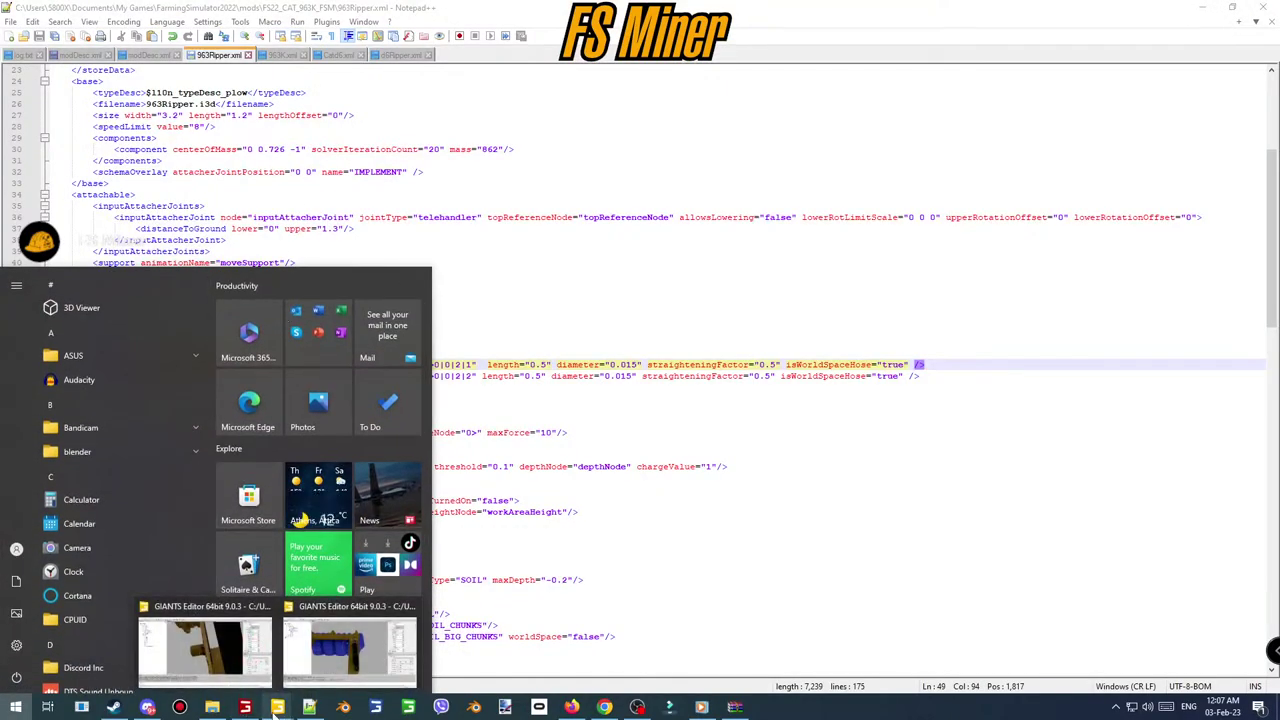
pyautogui.moveTo(348, 652)
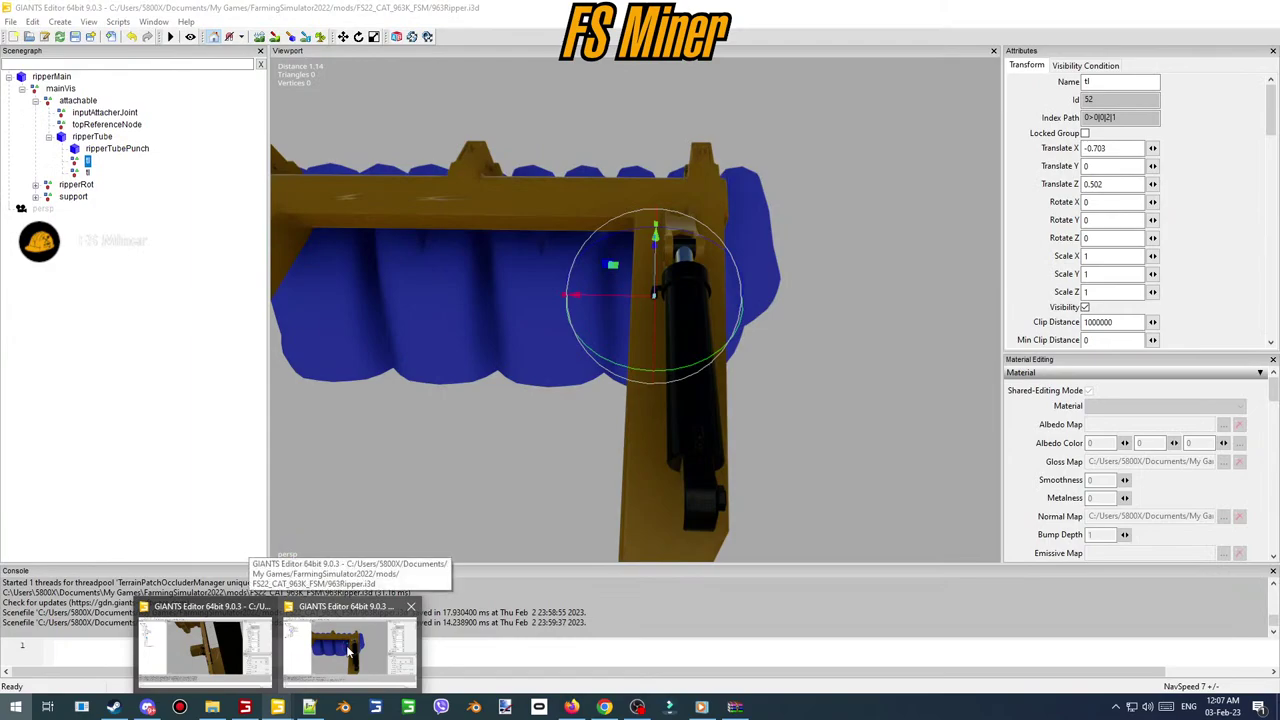
pyautogui.click(205, 648)
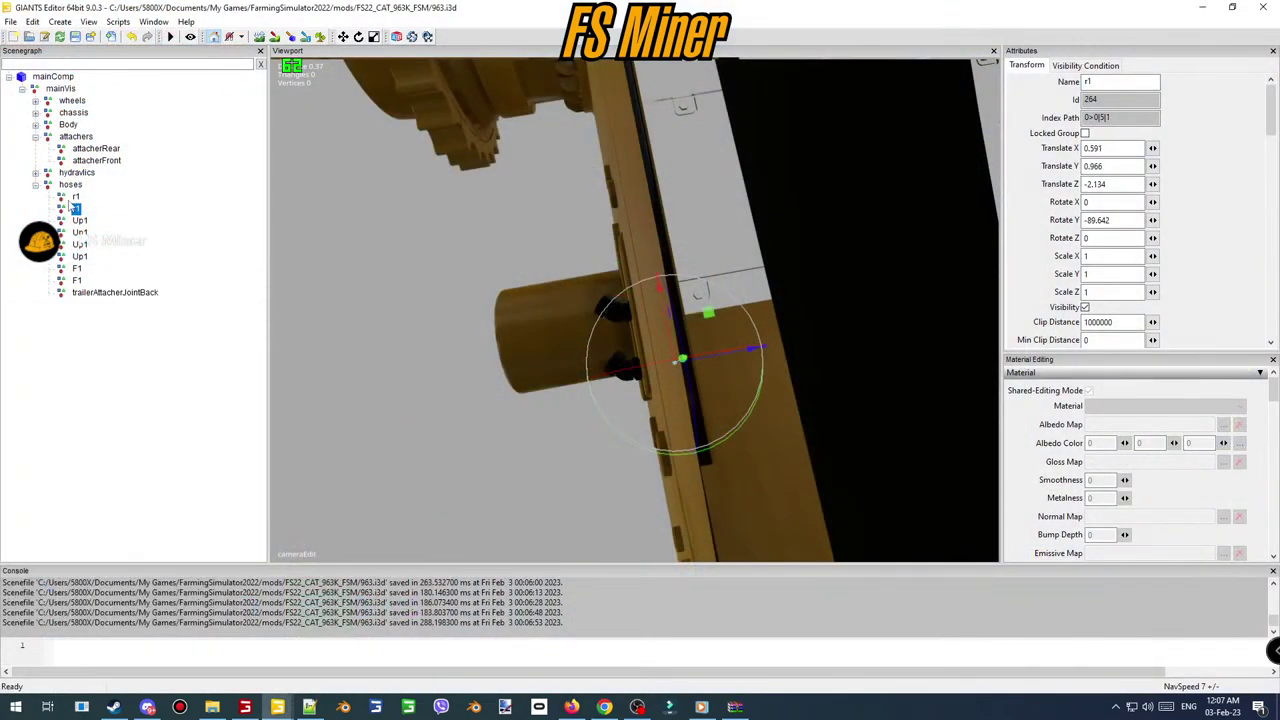
pyautogui.rightClick(76, 208)
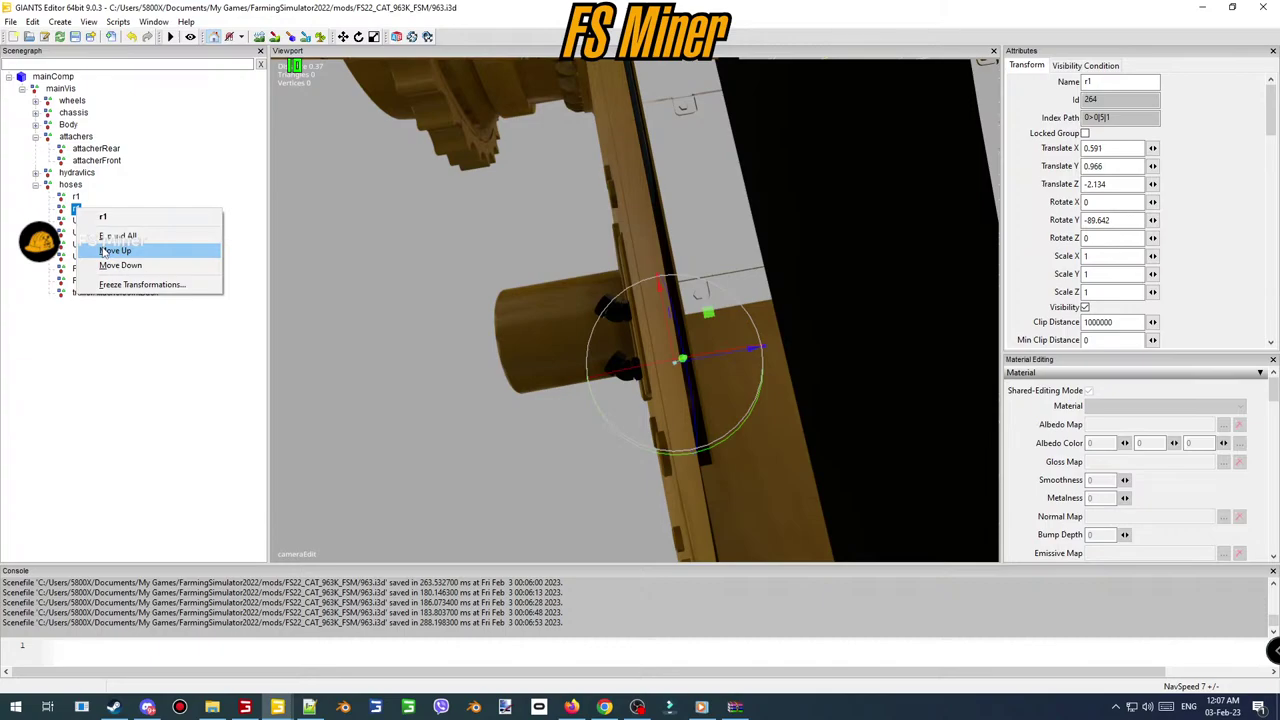
pyautogui.click(104, 250)
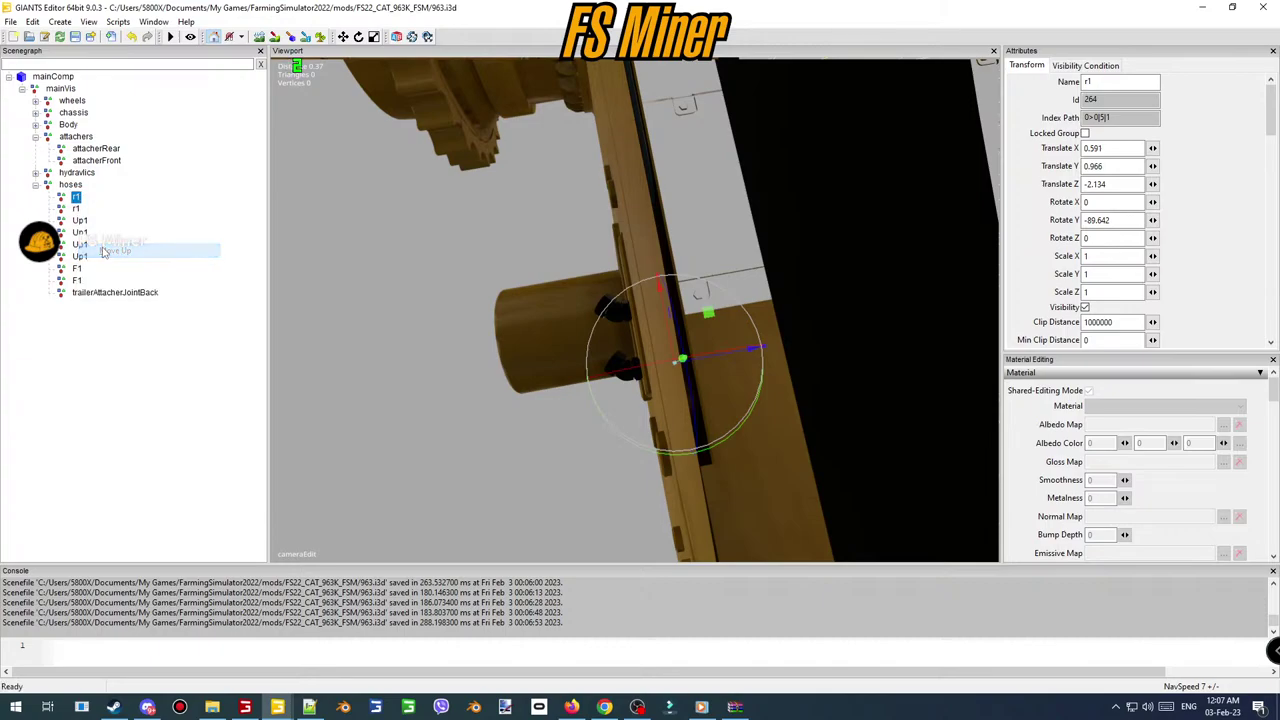
pyautogui.click(76, 38)
# - Return to the game, reload the 963K, and get out to examine the ripper hose connections
pyautogui.click(248, 709)
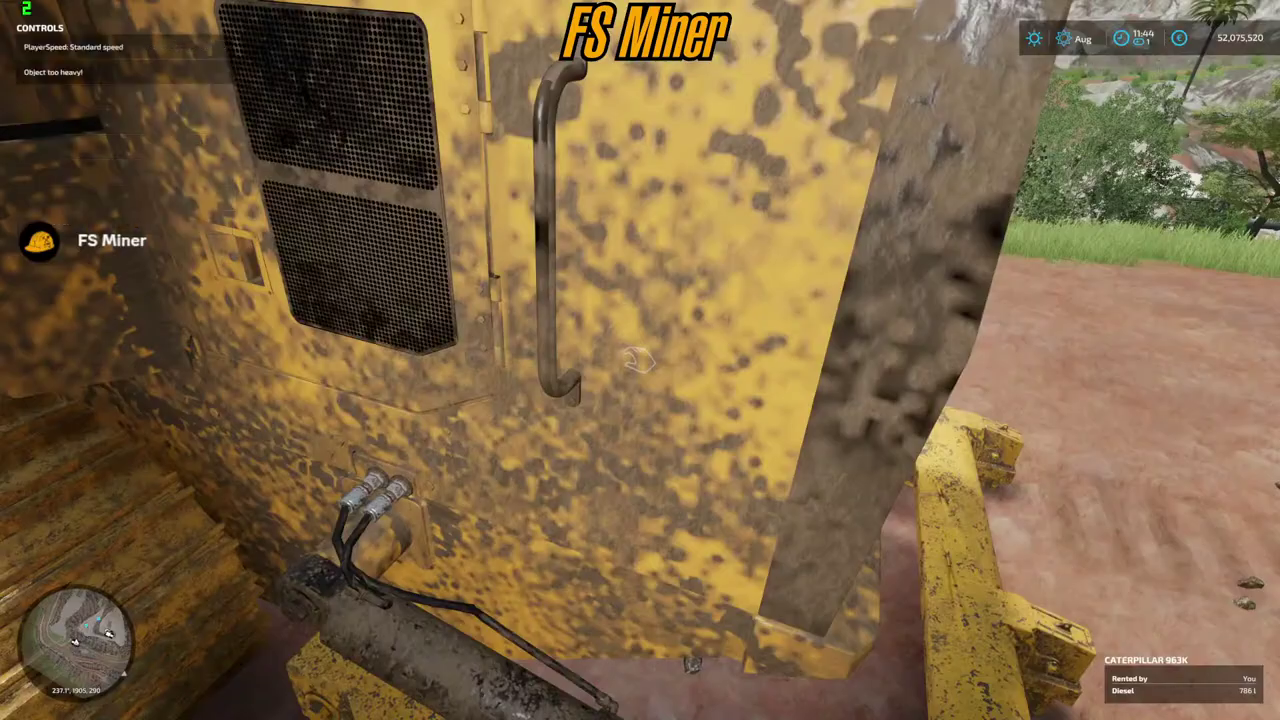
pyautogui.press('e')
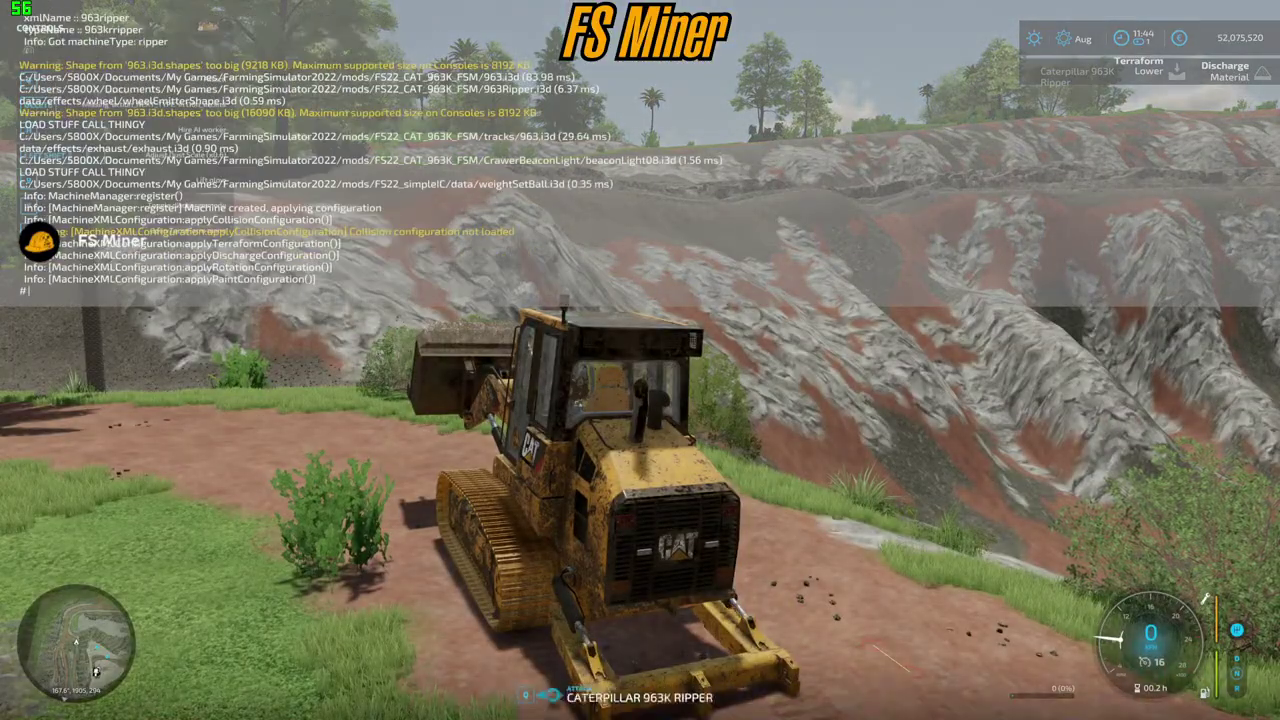
pyautogui.press('e')
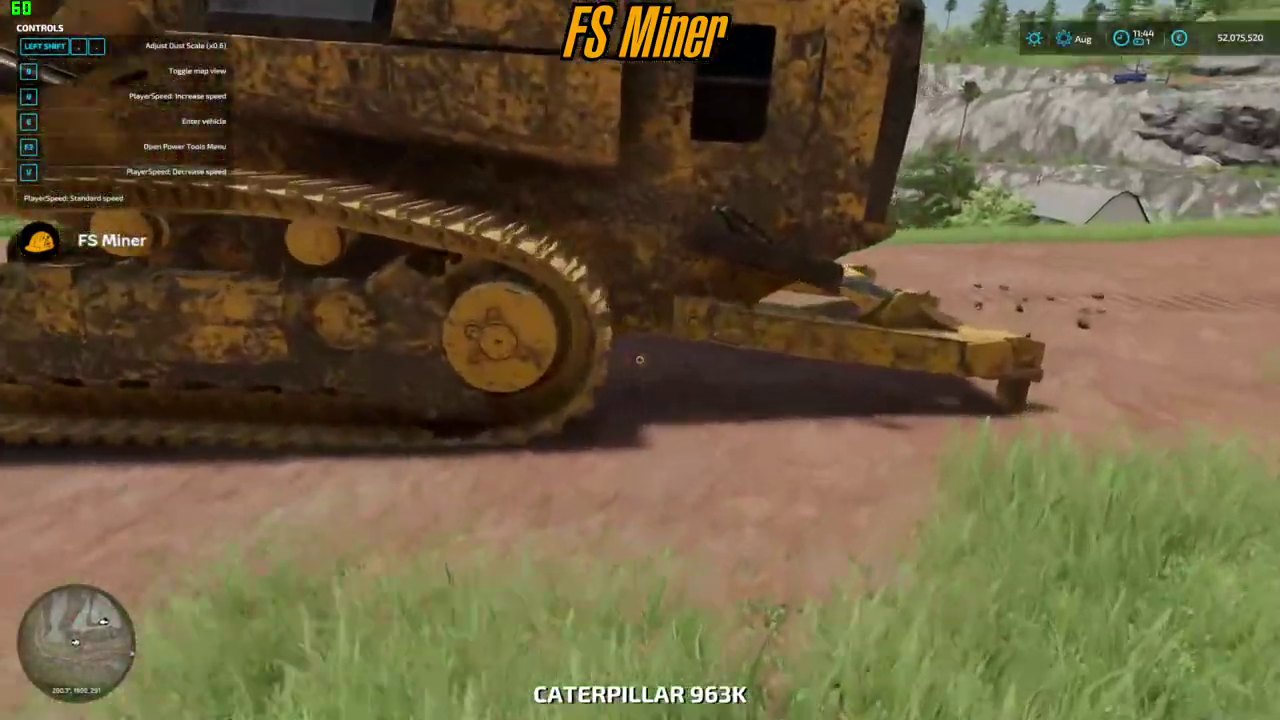
pyautogui.press('w')
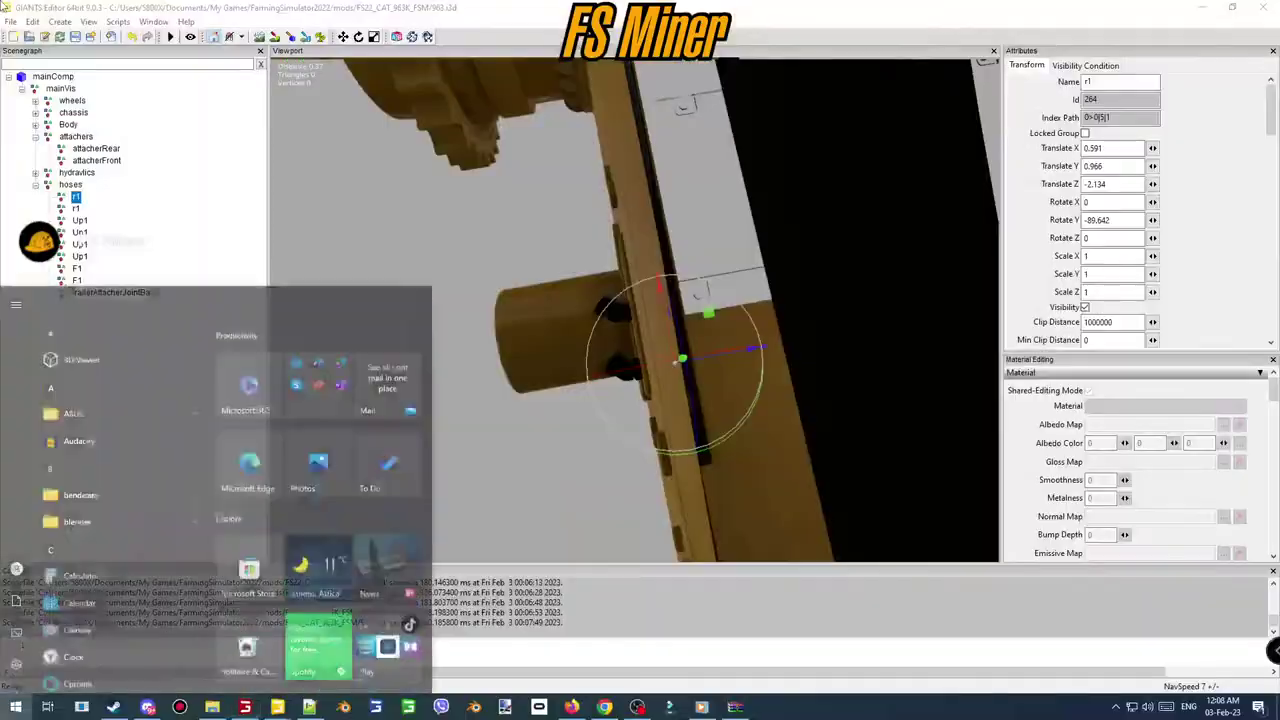
# - Back in GIANTS Editor, duplicate both r1 hose nodes and set each copy's X translation to -0.591
pyautogui.click(540, 99)
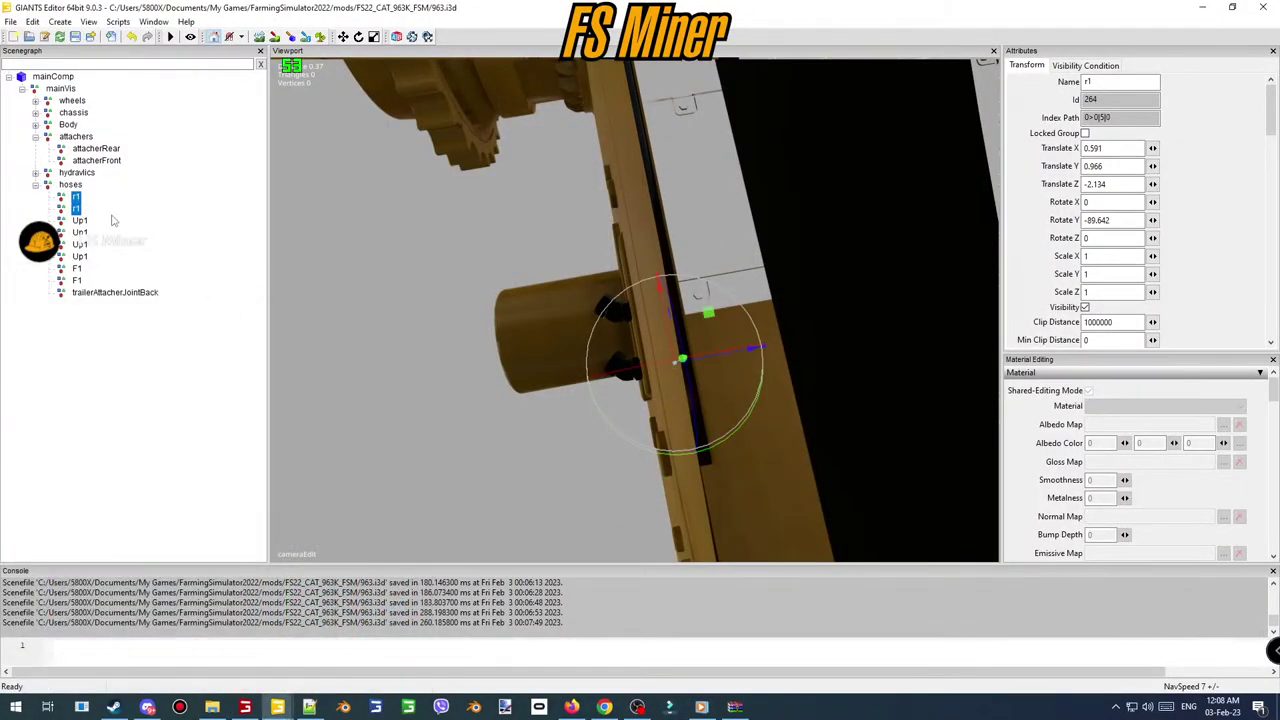
pyautogui.hotkey('ctrl', 'd')
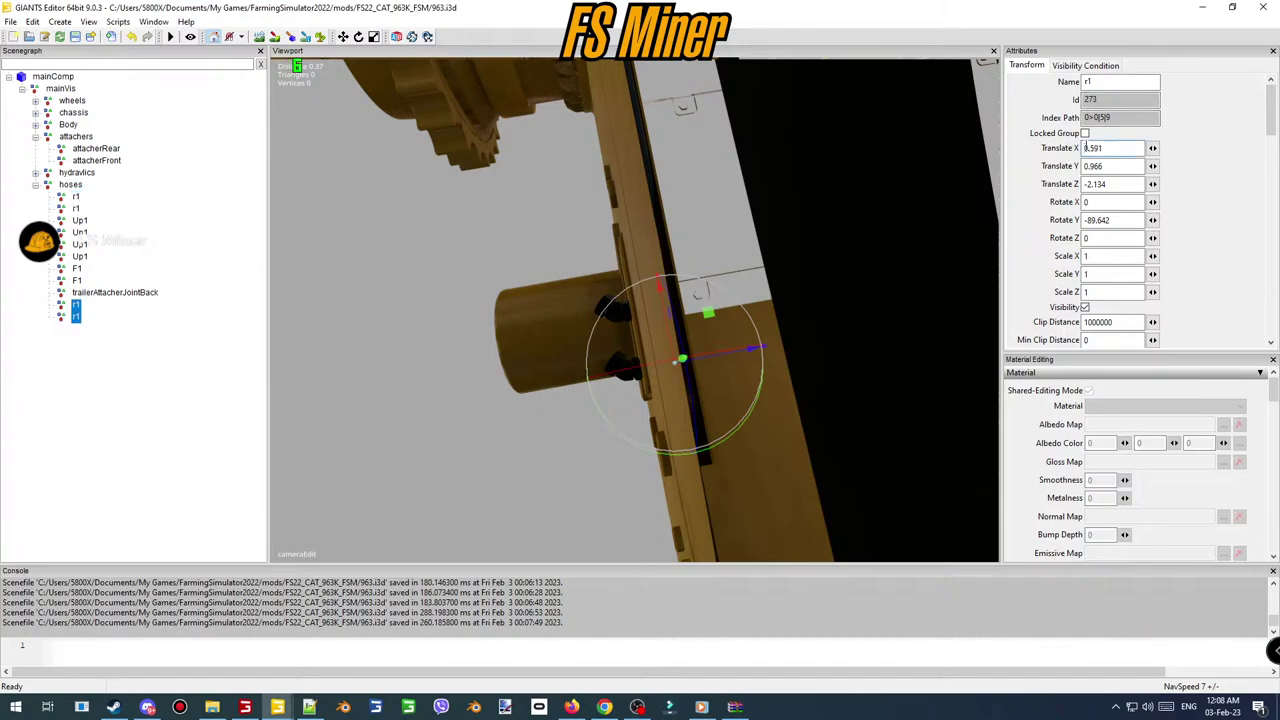
pyautogui.write('-')
pyautogui.press('Return')
pyautogui.click(75, 317)
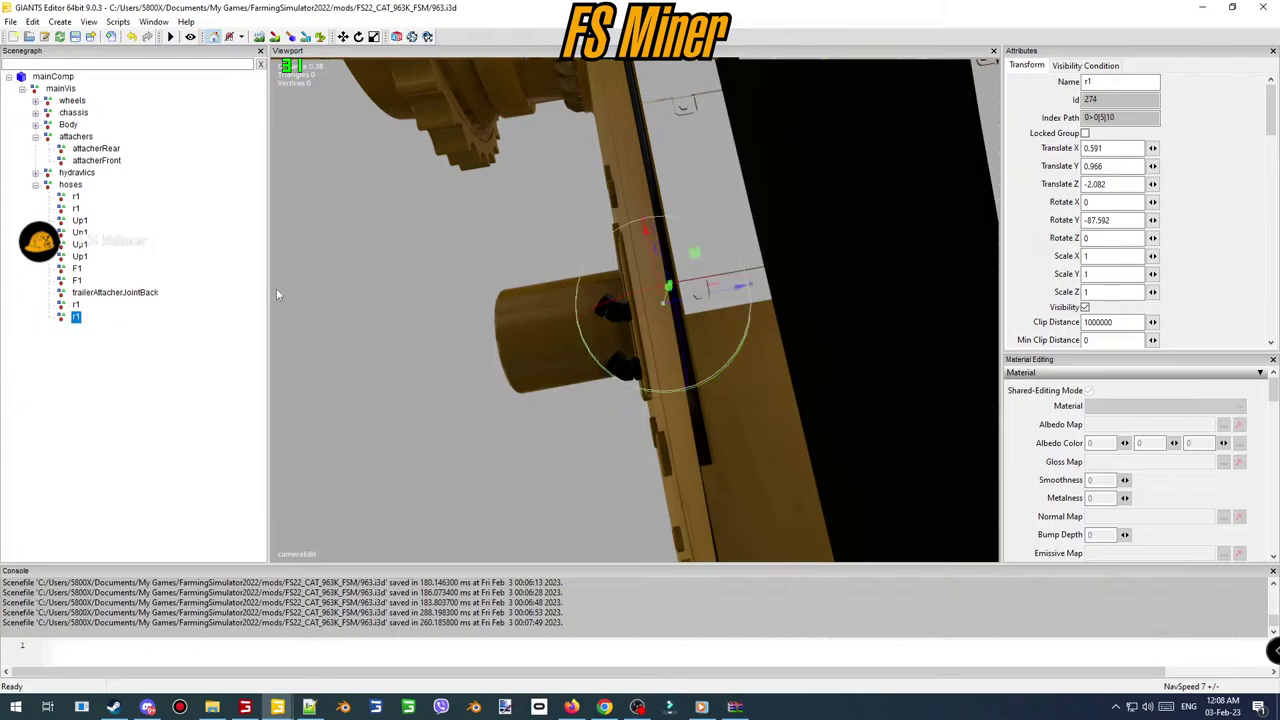
pyautogui.doubleClick(1086, 148)
pyautogui.click(1086, 149)
pyautogui.write('-')
pyautogui.press('Return')
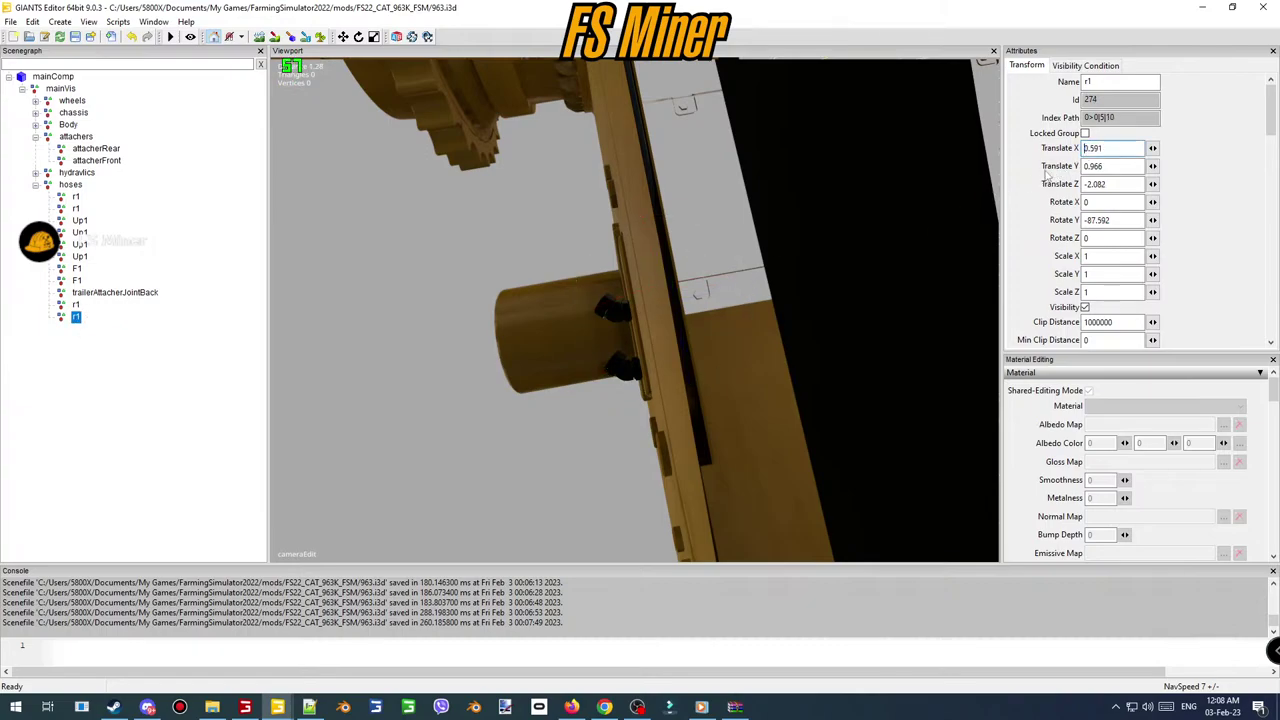
# - Set the duplicated r1 nodes' Y rotations to 87.592 and 89.642, and save the scene
pyautogui.keyDown('alt'); pyautogui.moveTo(849, 201); pyautogui.dragTo(833, 234); pyautogui.keyUp('alt')
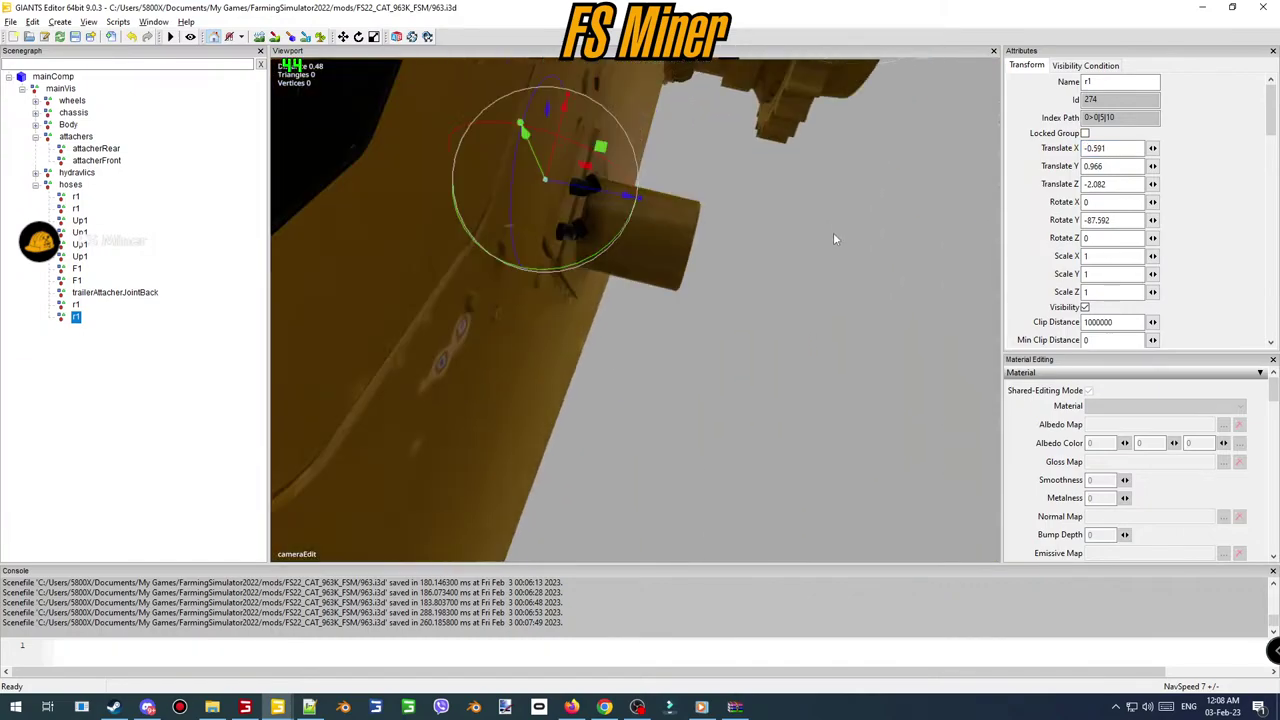
pyautogui.click(1086, 220)
pyautogui.press('BackSpace')
pyautogui.press('Return')
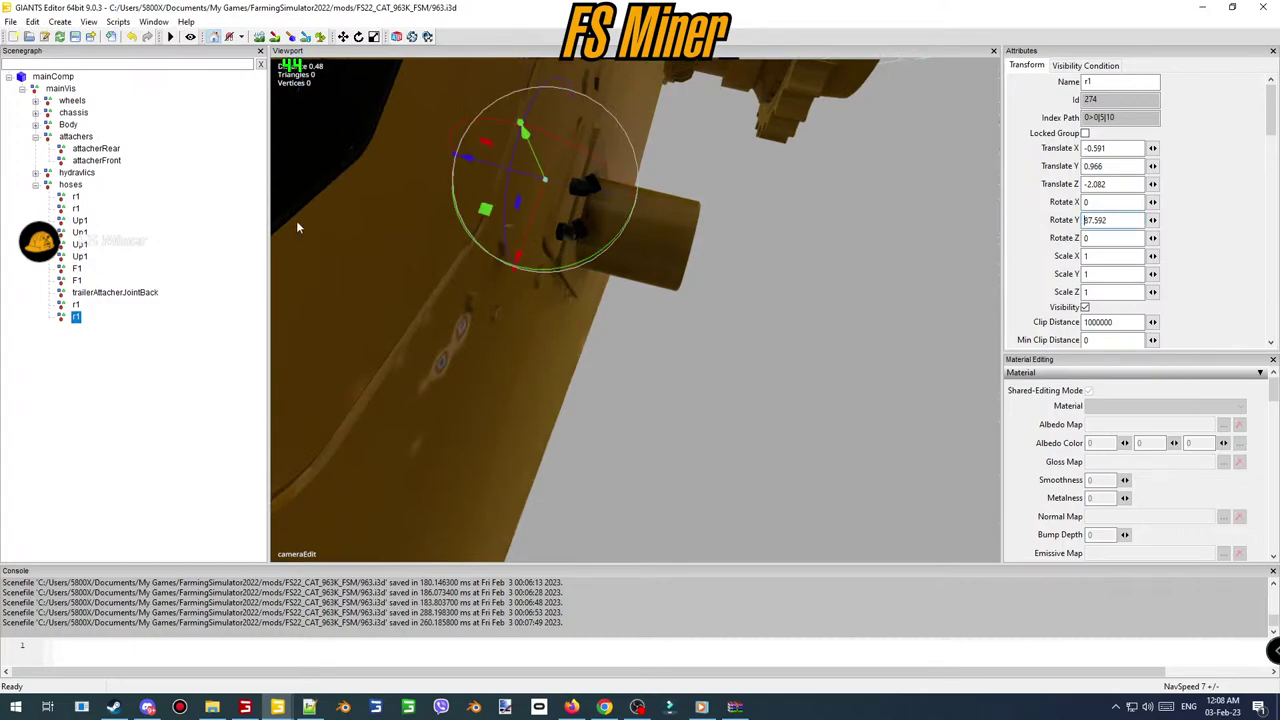
pyautogui.click(76, 304)
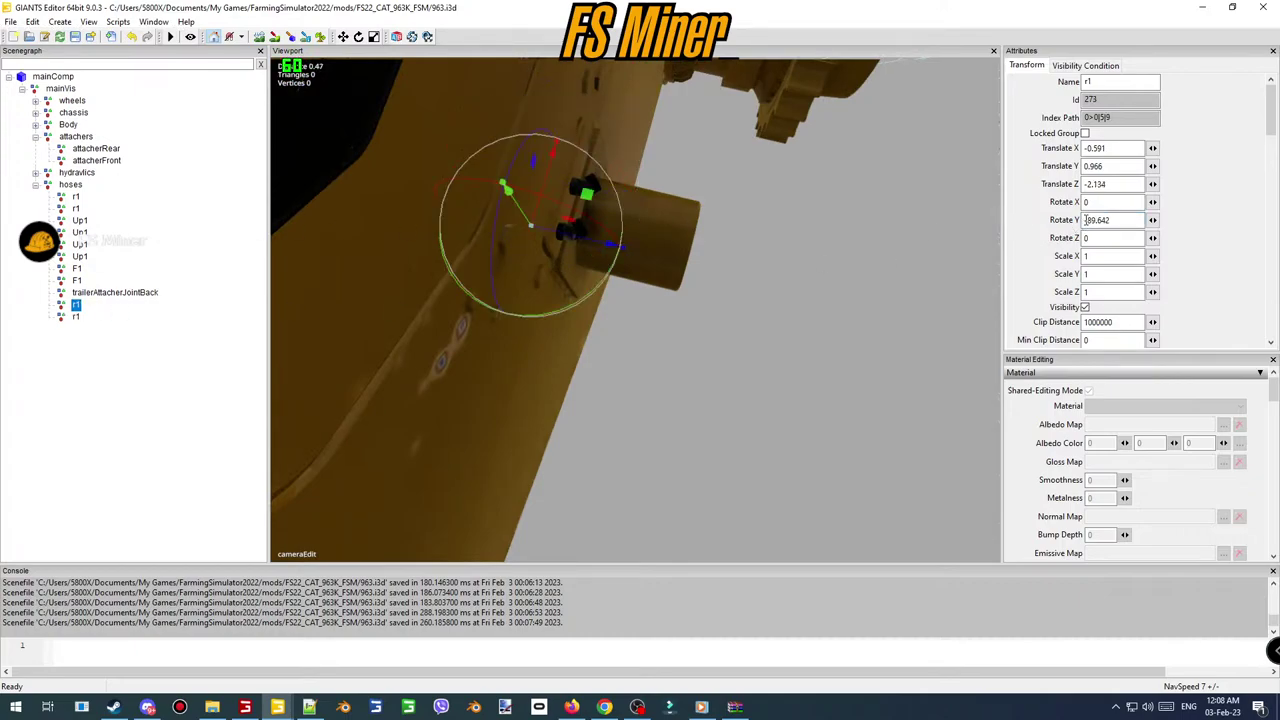
pyautogui.click(1088, 220)
pyautogui.press('BackSpace')
pyautogui.press('Return')
pyautogui.hotkey('ctrl', 's')
pyautogui.keyDown('alt'); pyautogui.moveTo(629, 344); pyautogui.dragTo(705, 315); pyautogui.keyUp('alt')
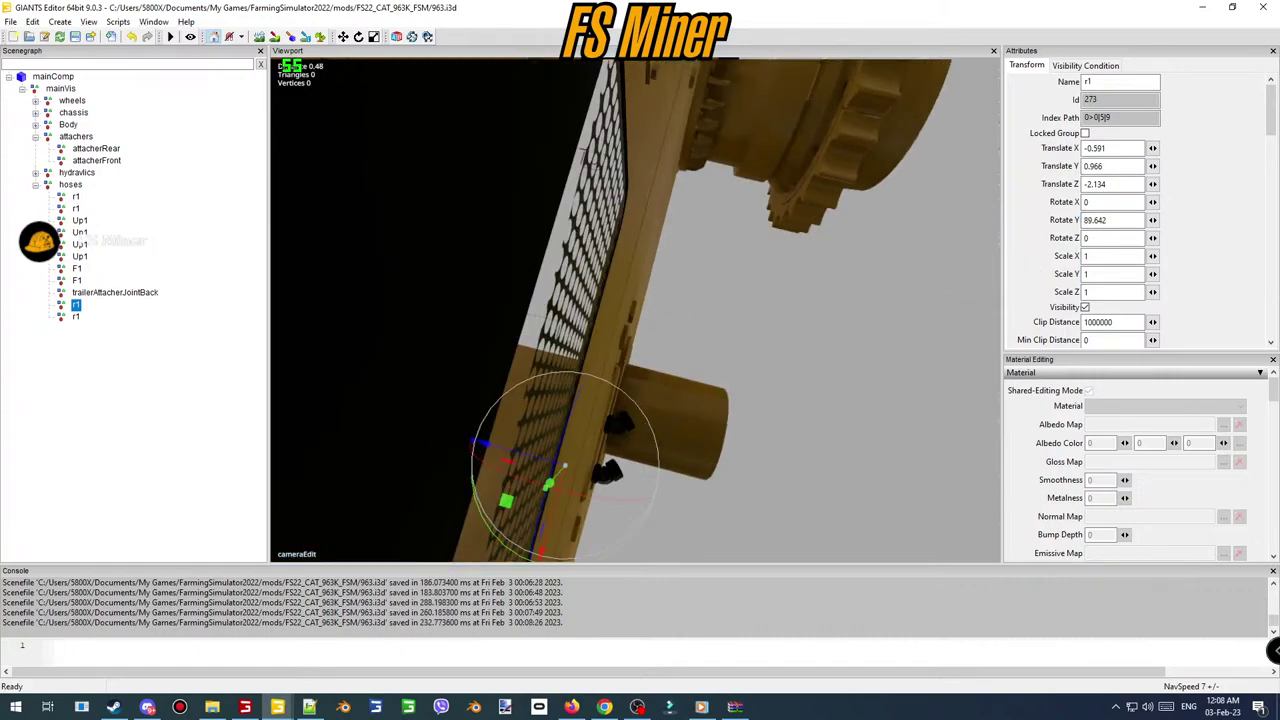
# - In Notepad++, duplicate the two hose lines in 963Ripper.xml, assign the copies nodes 0>0|0|2|3 and 0>0|0|2|4, and save
pyautogui.click(311, 706)
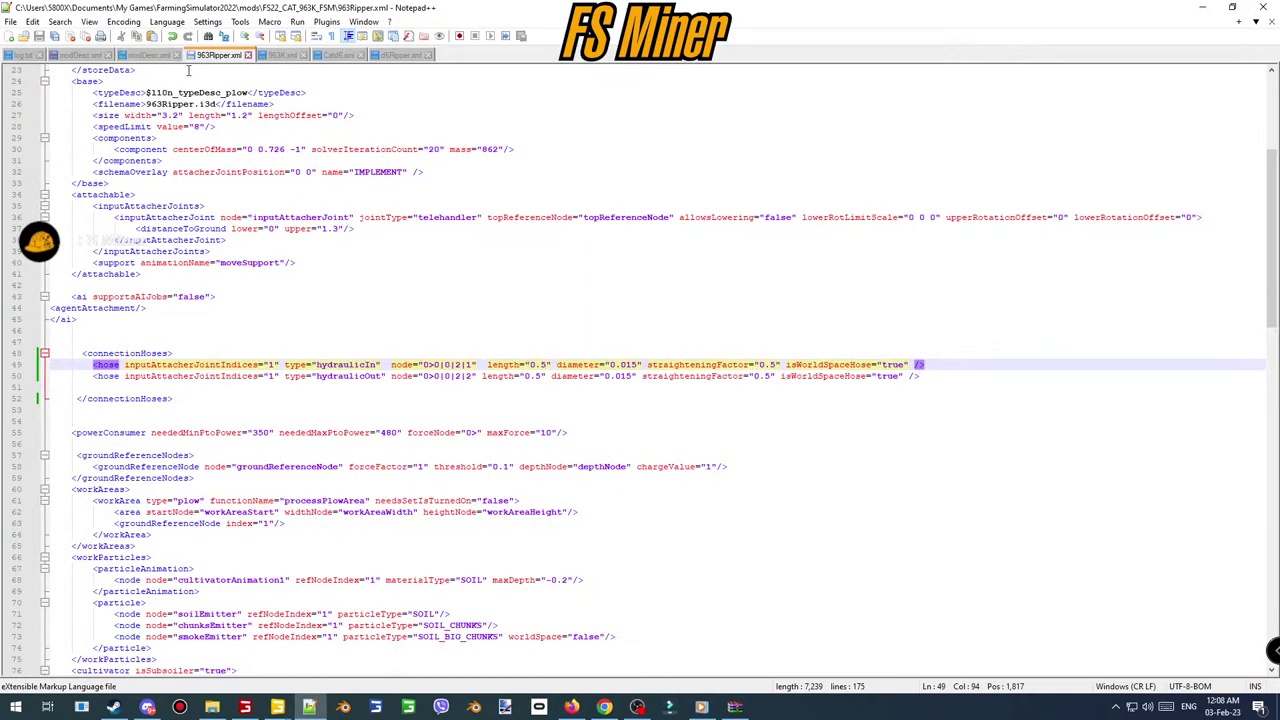
pyautogui.moveTo(934, 375); pyautogui.dragTo(940, 355)
pyautogui.hotkey('ctrl', 'd')
pyautogui.click(471, 387)
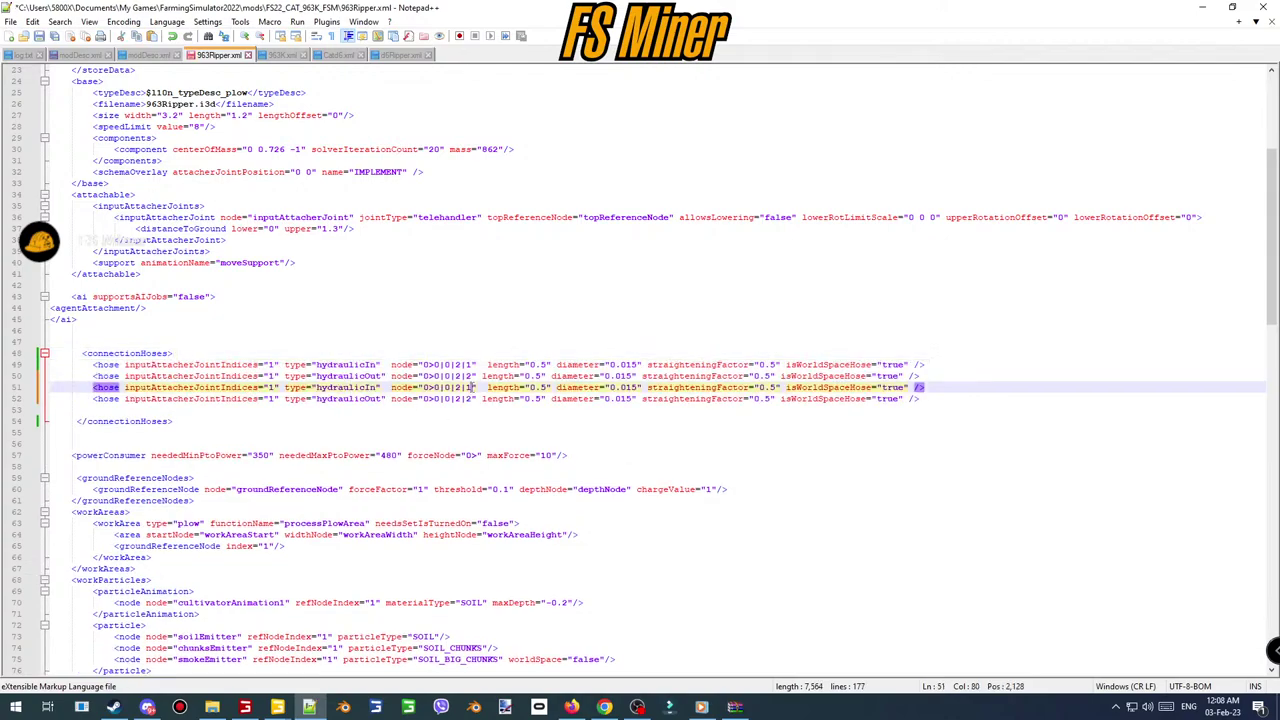
pyautogui.moveTo(471, 387); pyautogui.dragTo(466, 398)
pyautogui.write('3')
pyautogui.write('4')
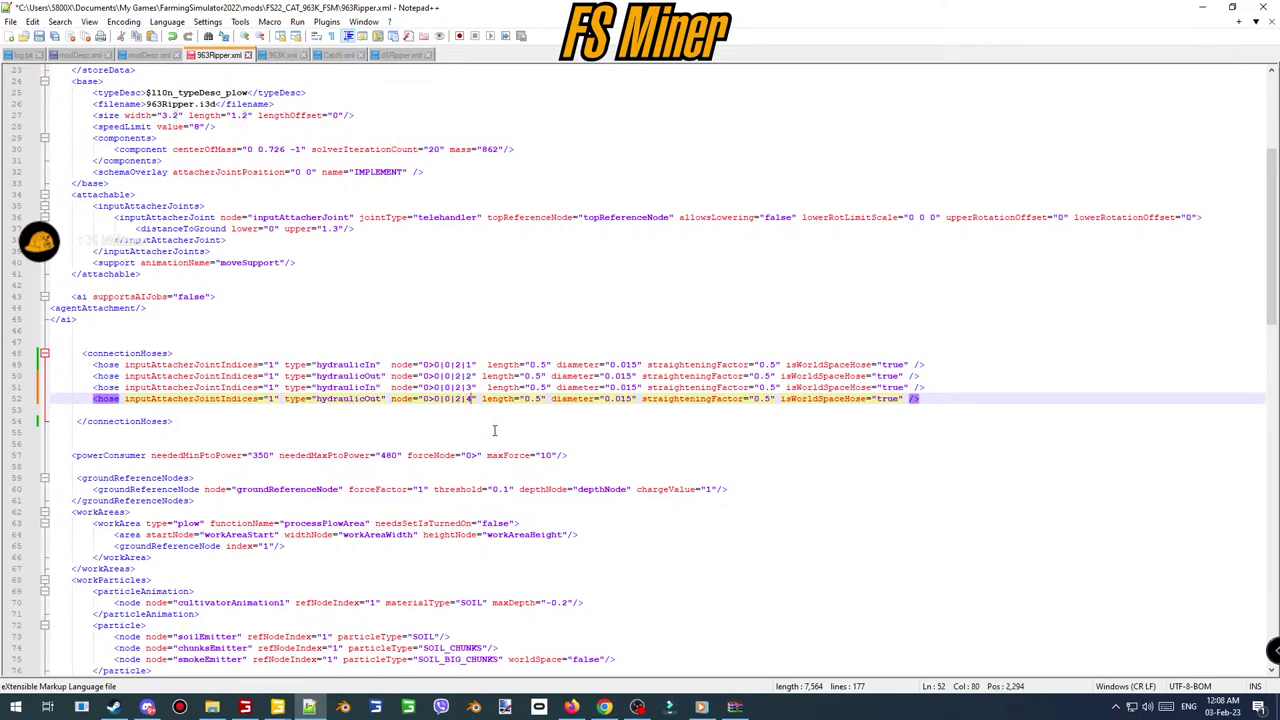
pyautogui.hotkey('ctrl', 's')
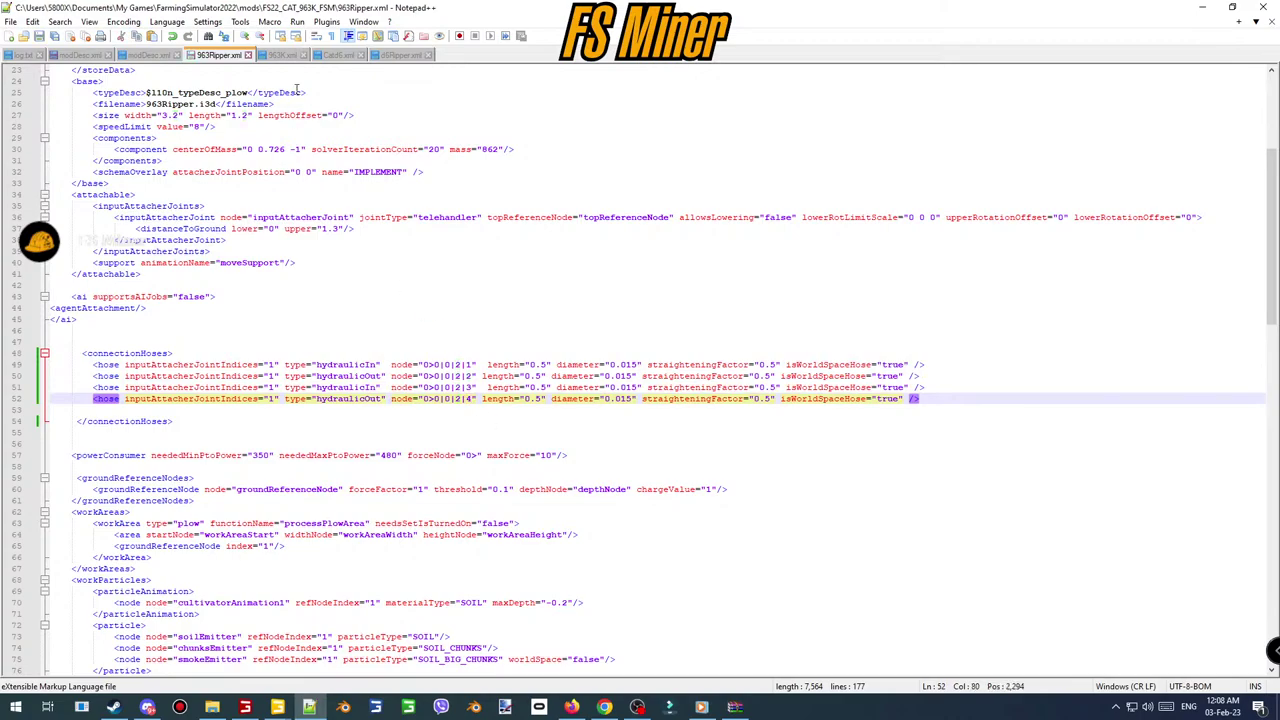
# - In 963K.xml, duplicate the two attacher joint 1 hose target lines, assign the copies nodes 0>0|5|9 and 0>0|5|10, and save
pyautogui.click(287, 57)
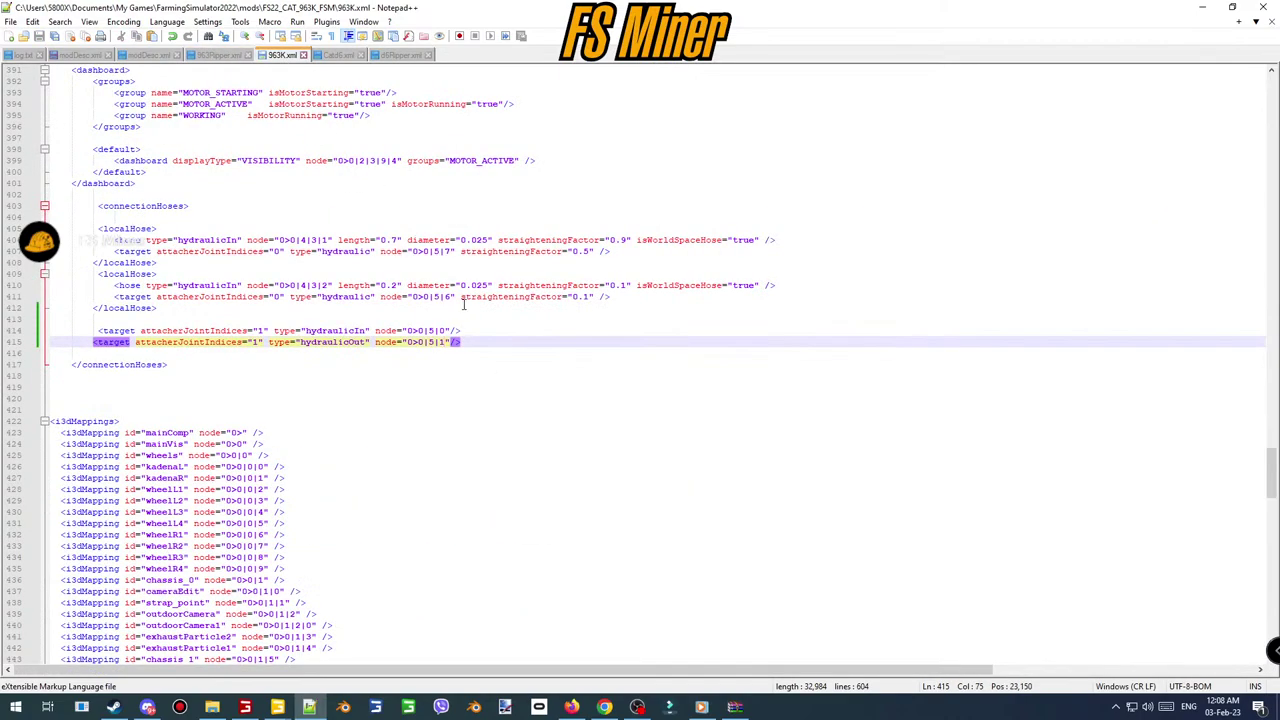
pyautogui.moveTo(466, 341); pyautogui.dragTo(477, 323)
pyautogui.hotkey('ctrl', 'd')
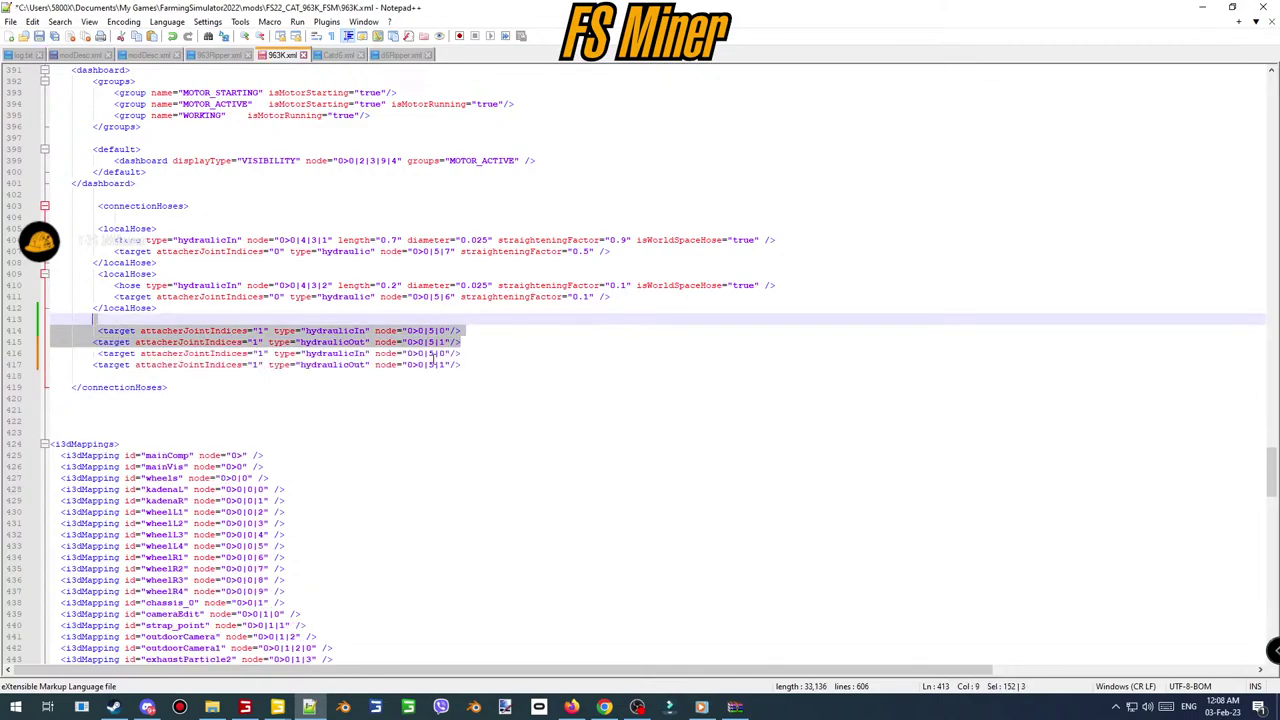
pyautogui.doubleClick(442, 353)
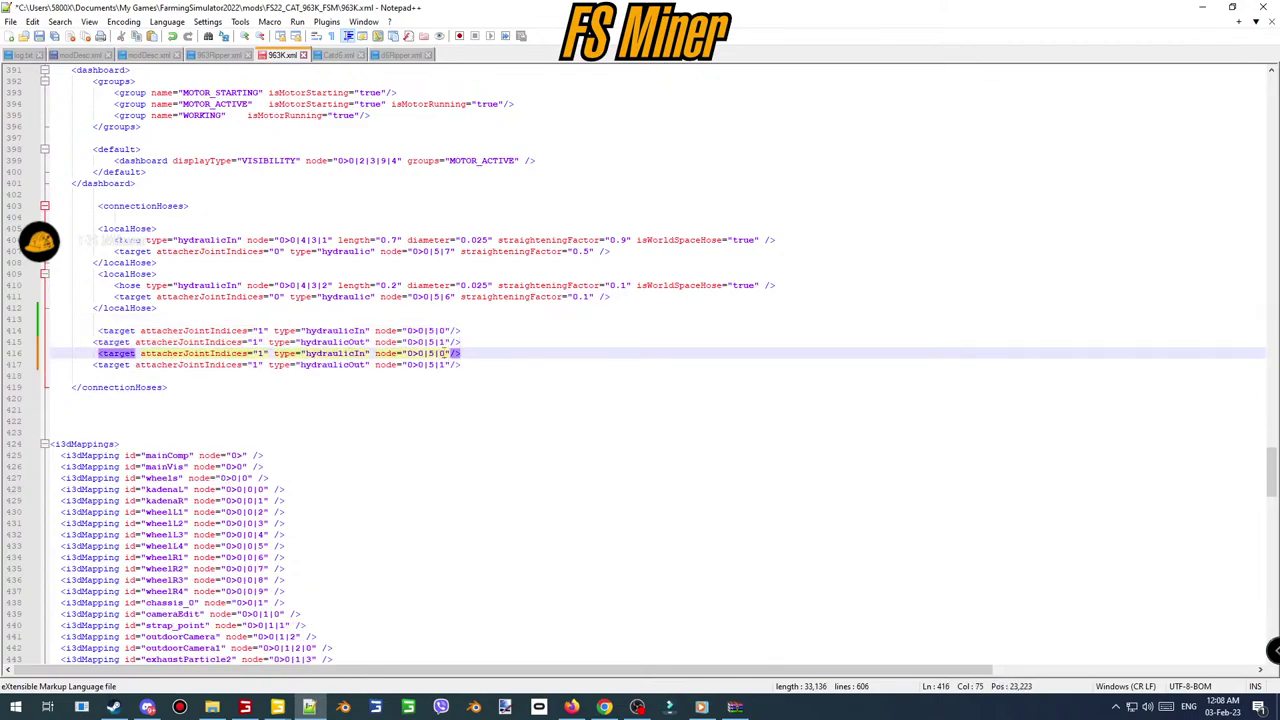
pyautogui.write('2')
pyautogui.click(443, 364)
pyautogui.write('0')
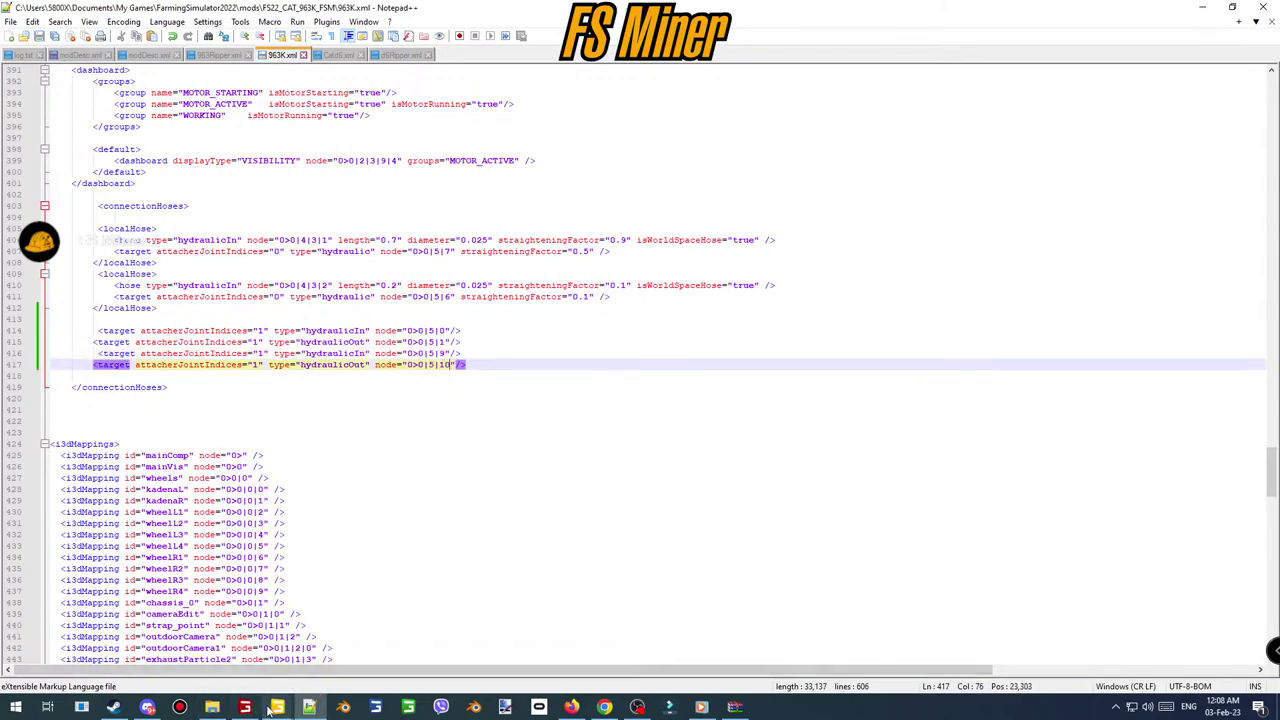
# - In GIANTS Editor, duplicate both tl nodes under ripperTube, set the copies' X translations to 0.703 and 0.787, and save the scene
pyautogui.moveTo(277, 707)
pyautogui.click(350, 640)
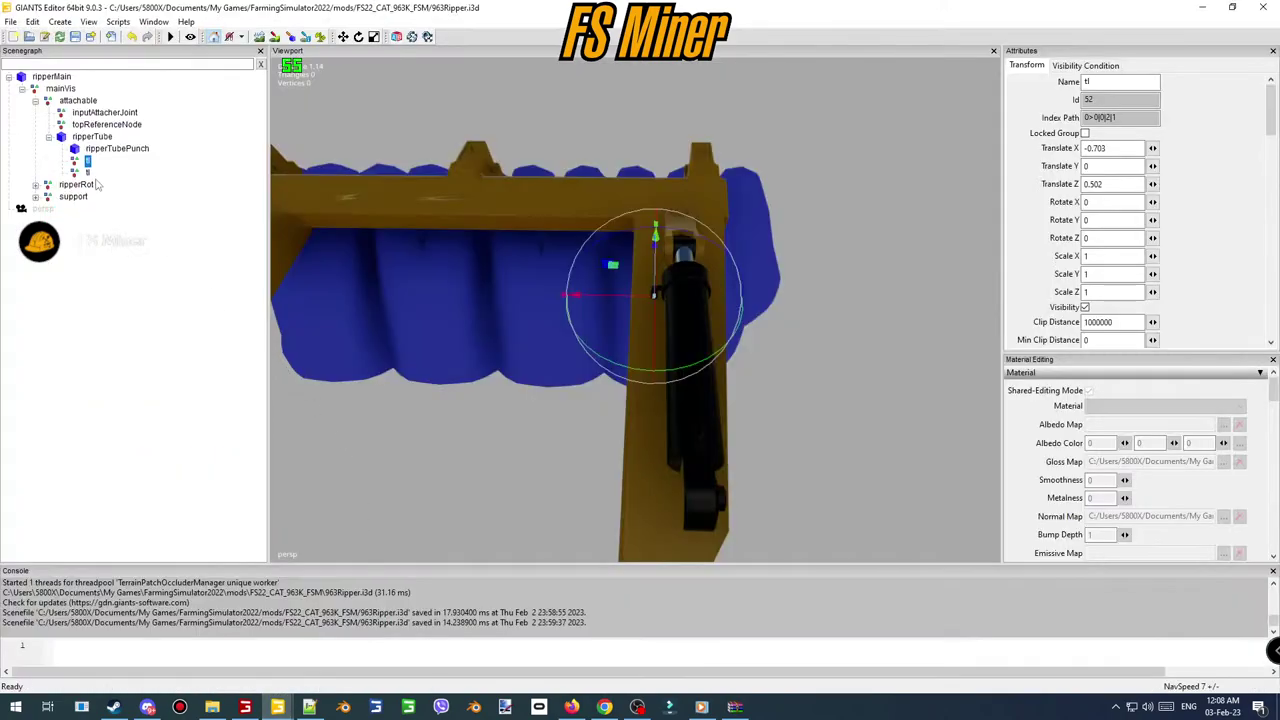
pyautogui.hotkey('ctrl', 'd')
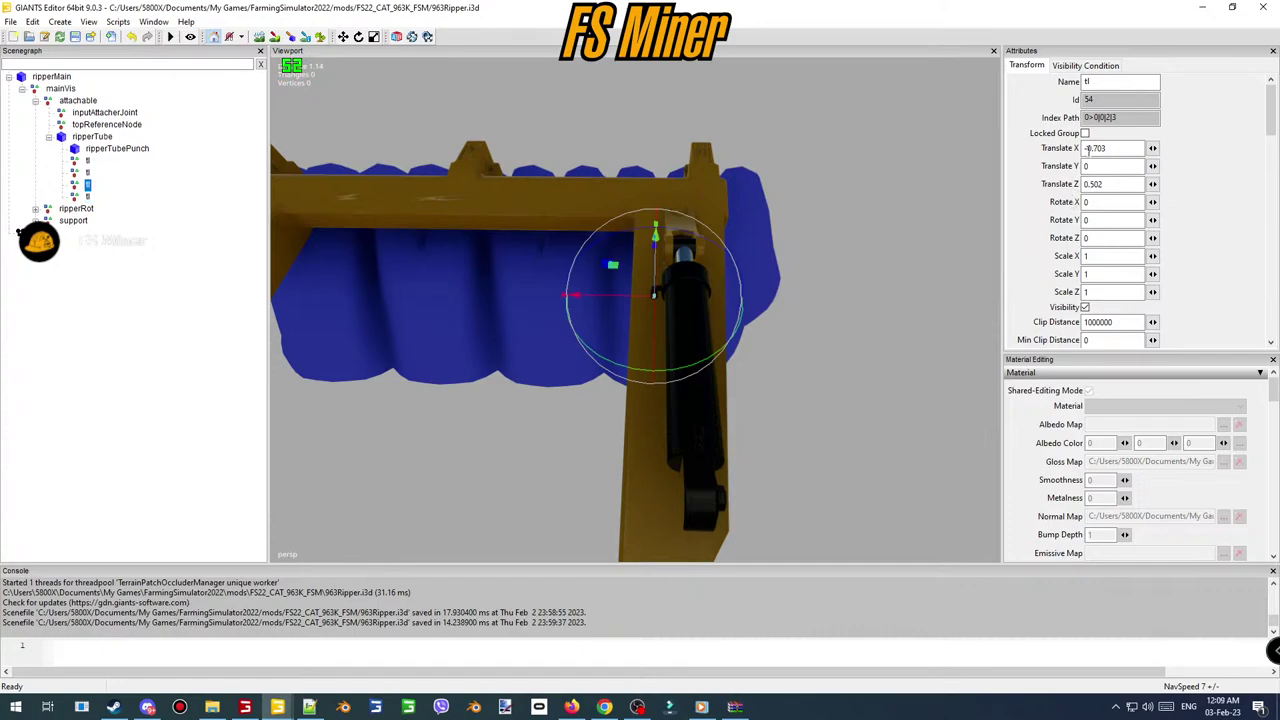
pyautogui.press('BackSpace')
pyautogui.click(88, 197)
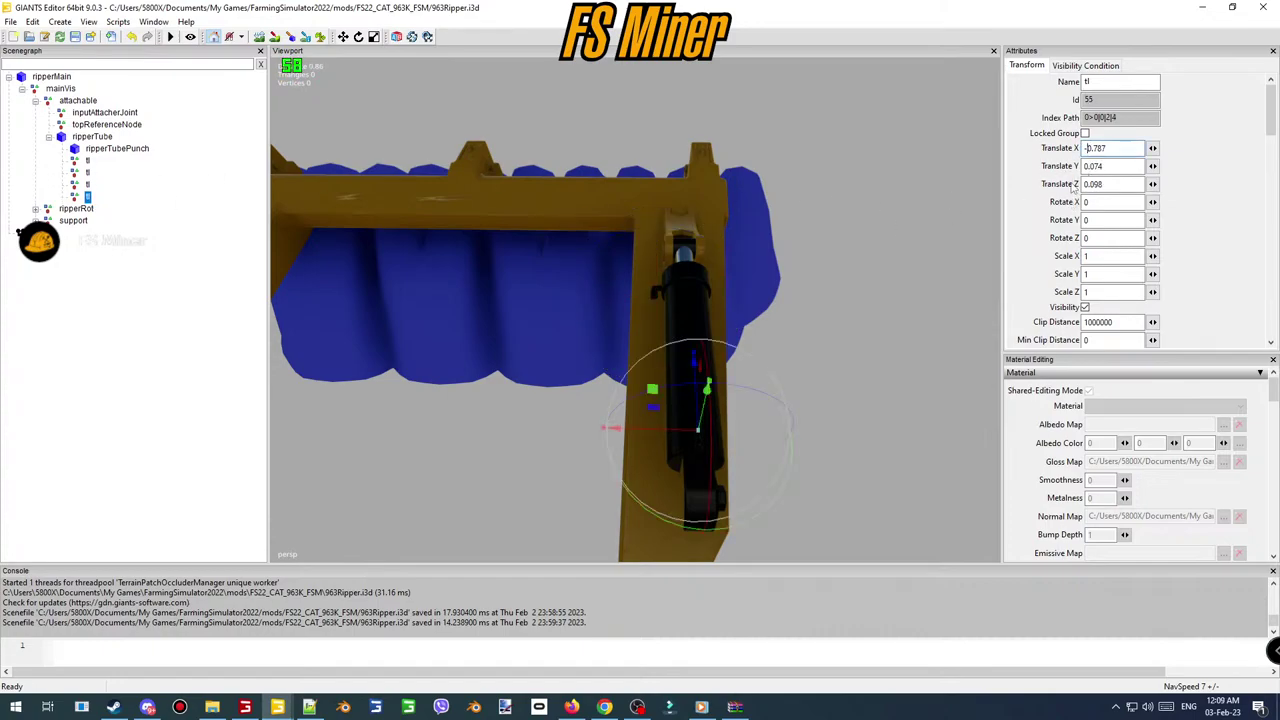
pyautogui.press('Delete')
pyautogui.press('Return')
pyautogui.click(87, 172)
pyautogui.hotkey('ctrl', 's')
# - Review the hose entries in 963K.xml and 963Ripper.xml, return to the game, and get out to examine the ripper hoses beside the cylinder
pyautogui.click(310, 707)
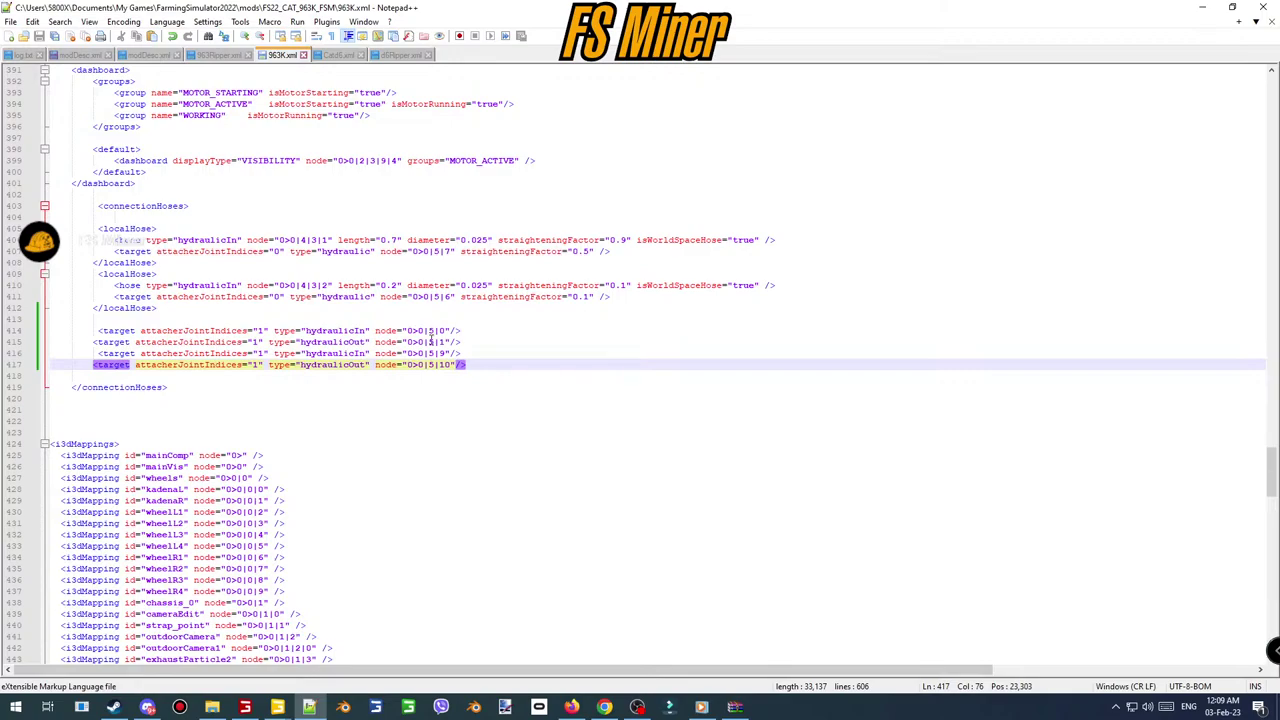
pyautogui.click(217, 55)
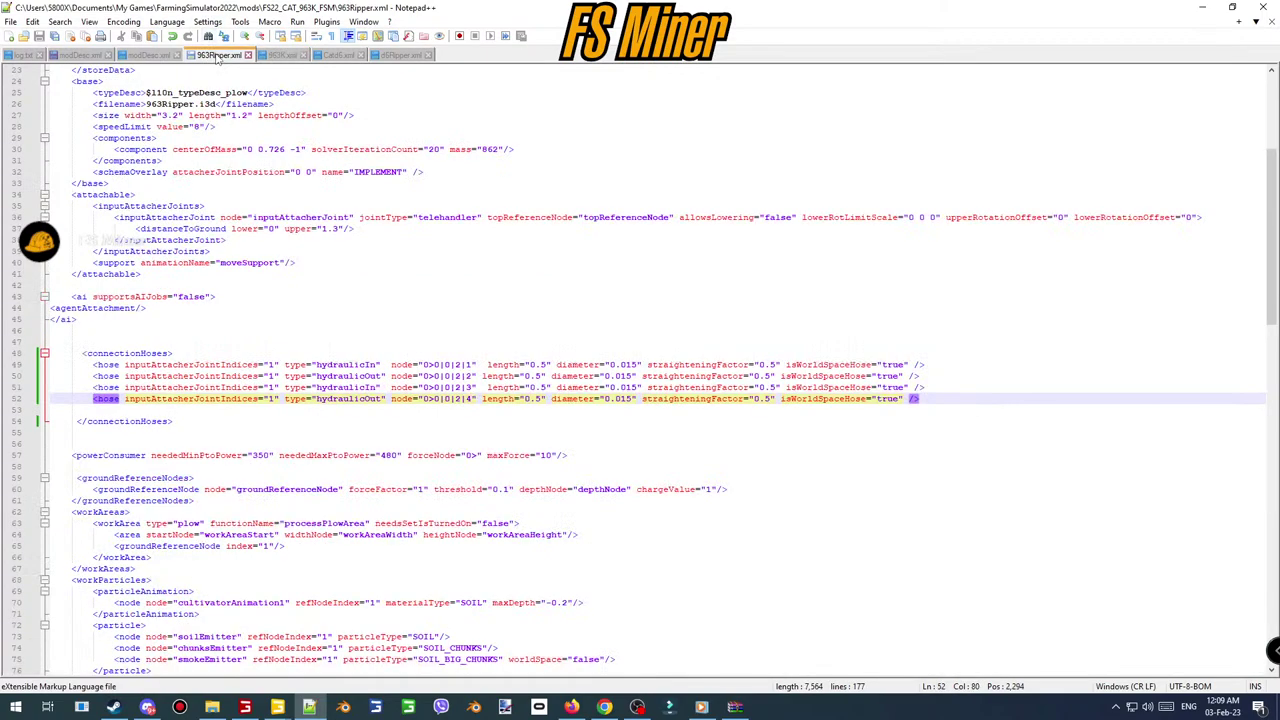
pyautogui.moveTo(280, 706)
pyautogui.click(298, 680)
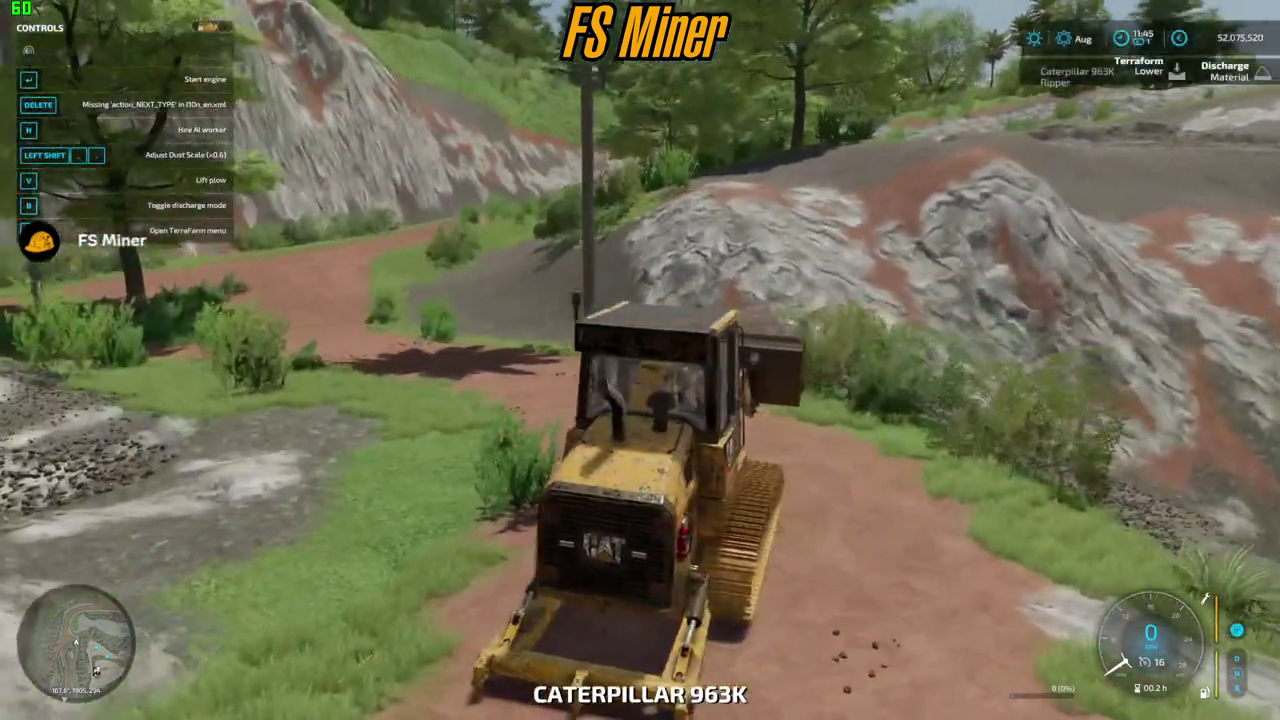
pyautogui.press('e')
pyautogui.press('w')
pyautogui.press('w')
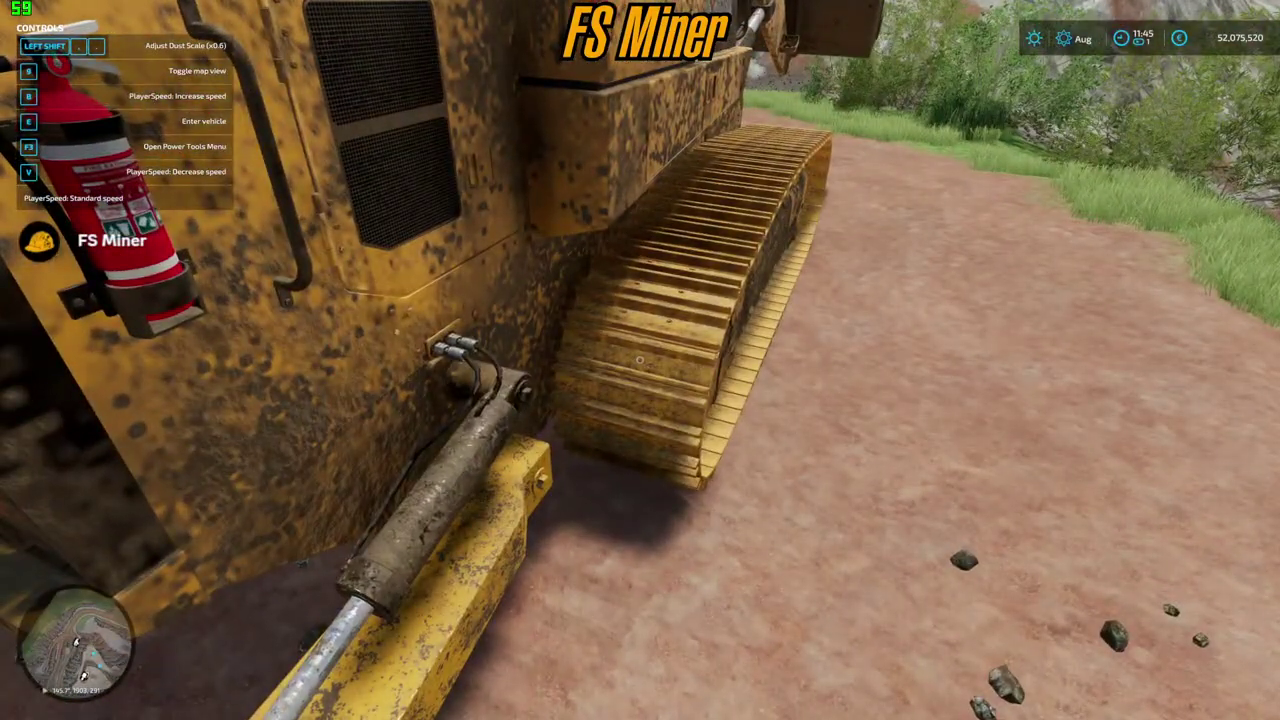
pyautogui.press('w')
pyautogui.press('w')
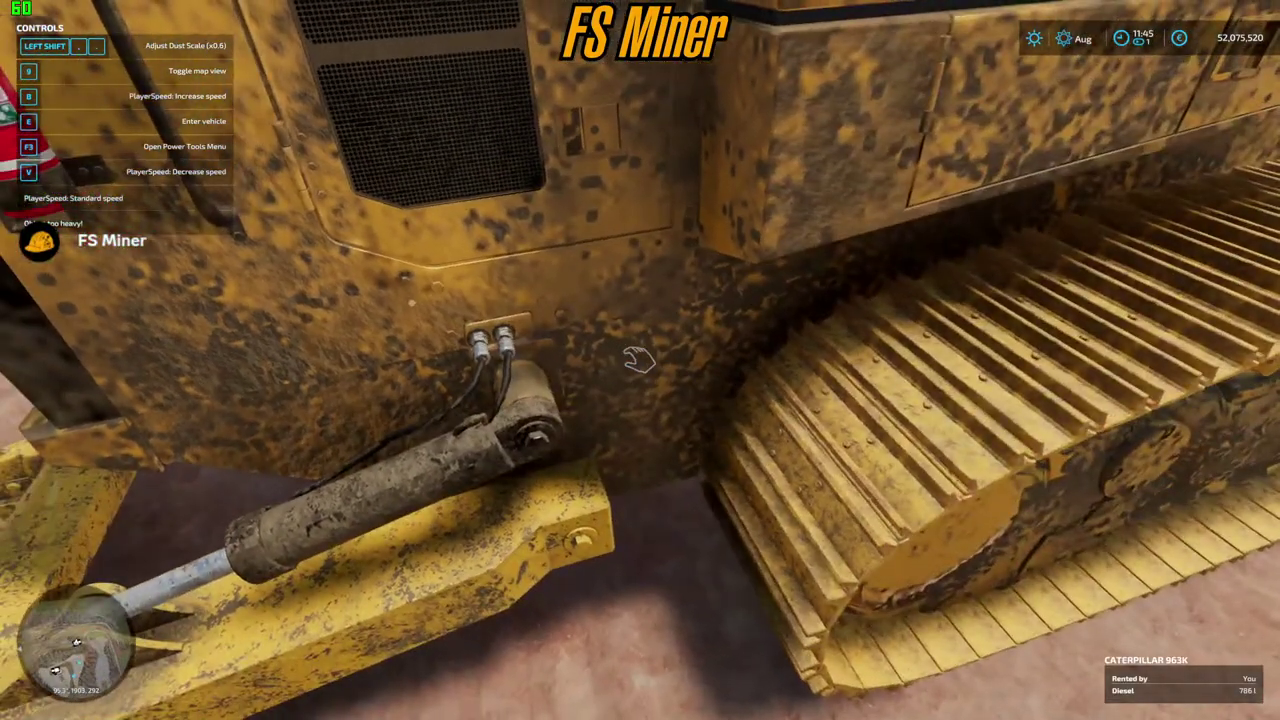
pyautogui.press('w')
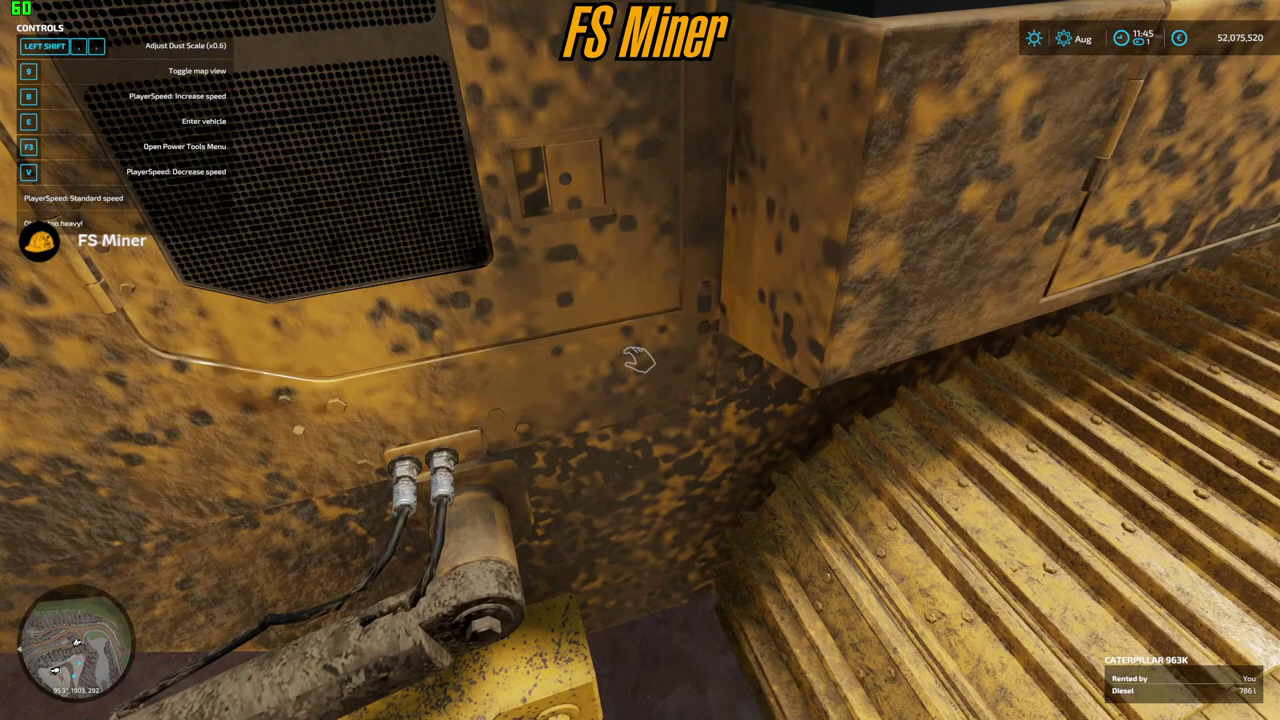
pyautogui.press('a')
pyautogui.press('s')
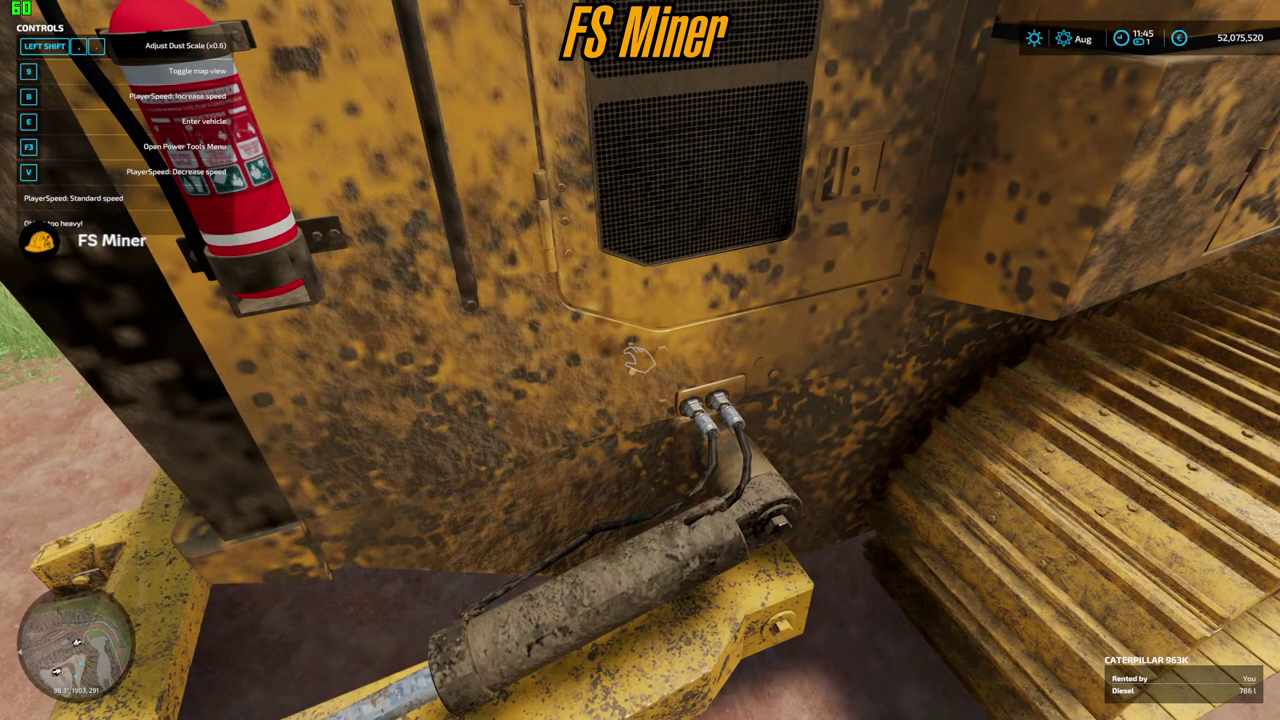
# - Get back into the 963K and clean off its dirt with the vehicle condition settings
pyautogui.press('e')
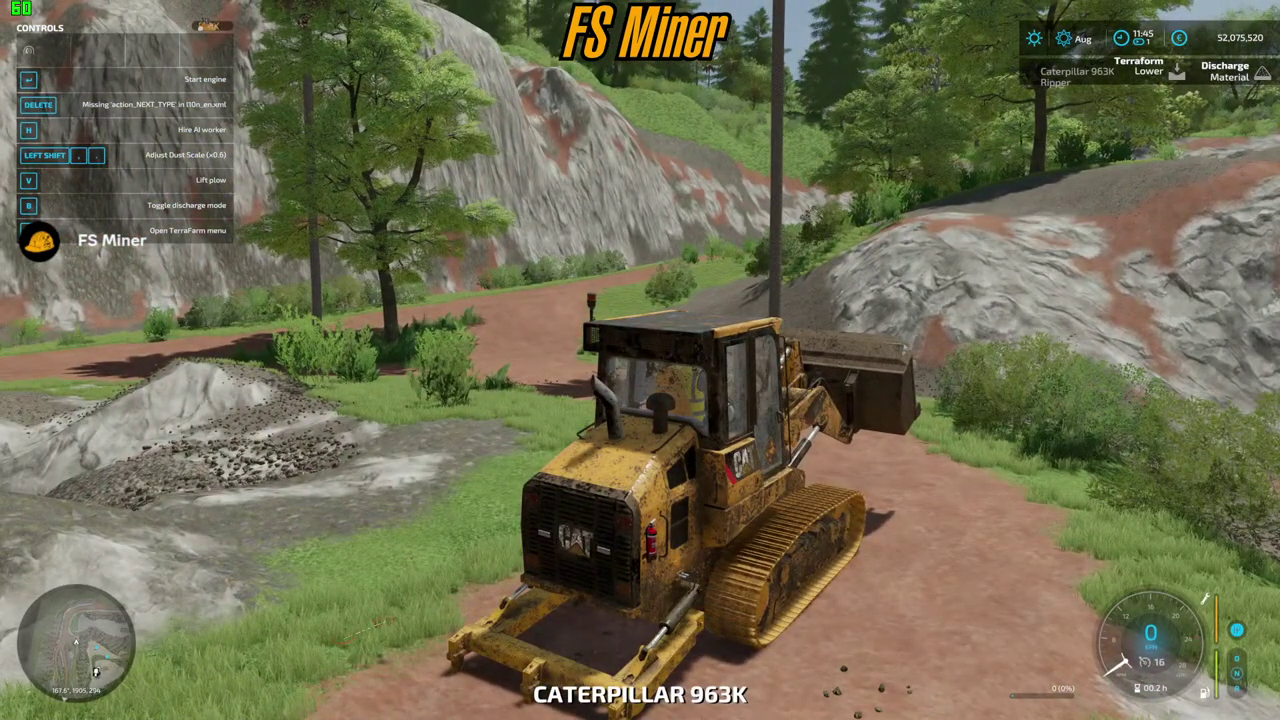
pyautogui.press('ctrl+KP_0')
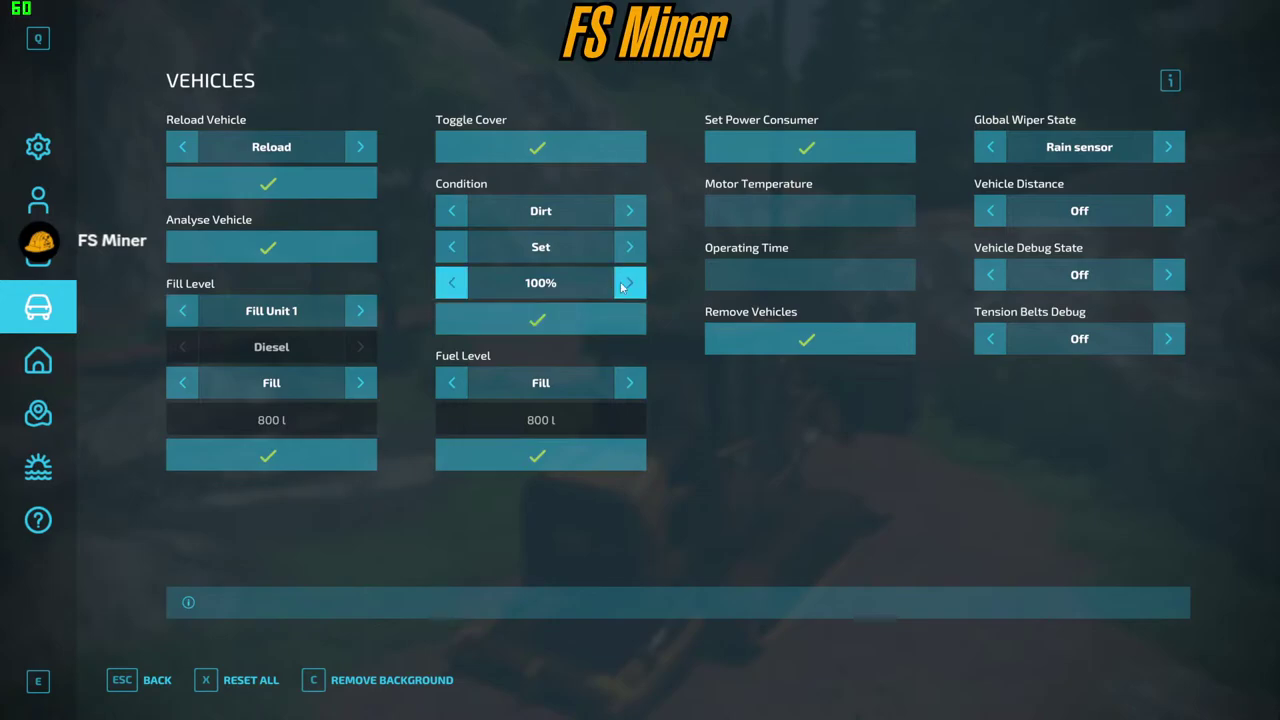
pyautogui.click(451, 283)
pyautogui.click(580, 322)
pyautogui.press('Escape')
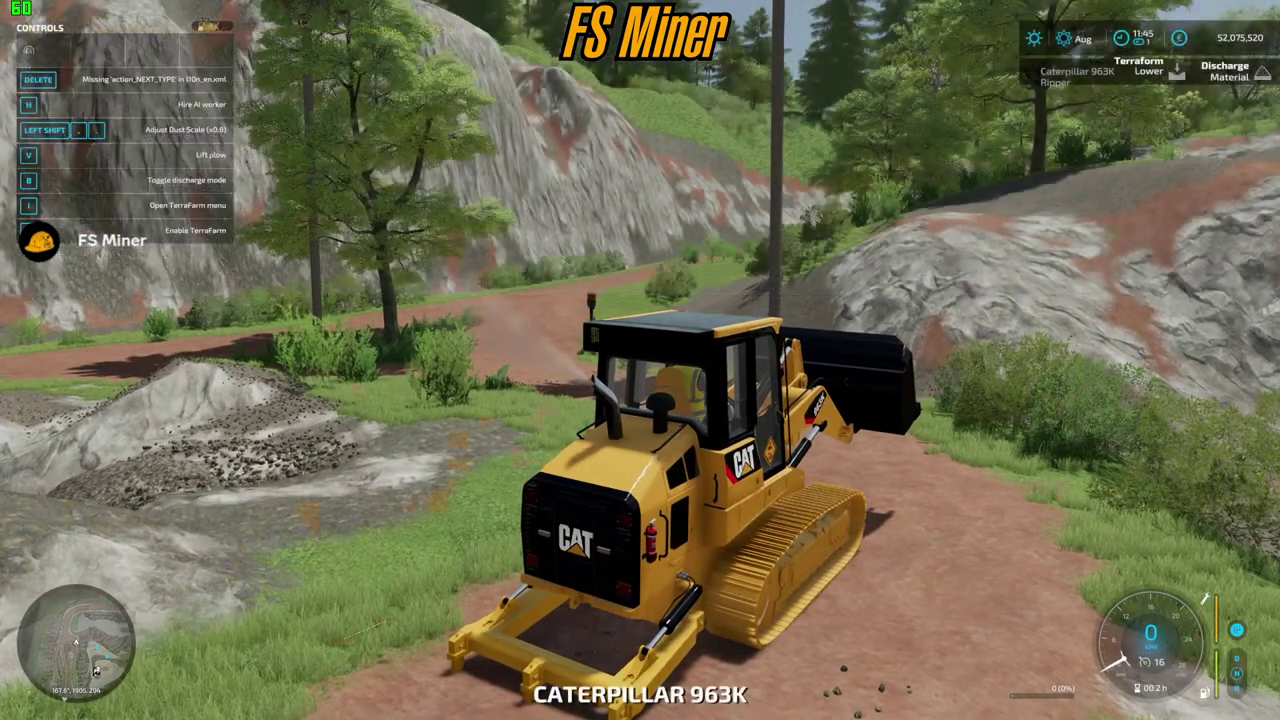
# - Lift the ripper and test-drive the 963K along the dirt road, viewing the machine from several sides
pyautogui.press('c')
pyautogui.press('c')
pyautogui.press('c')
pyautogui.press('c')
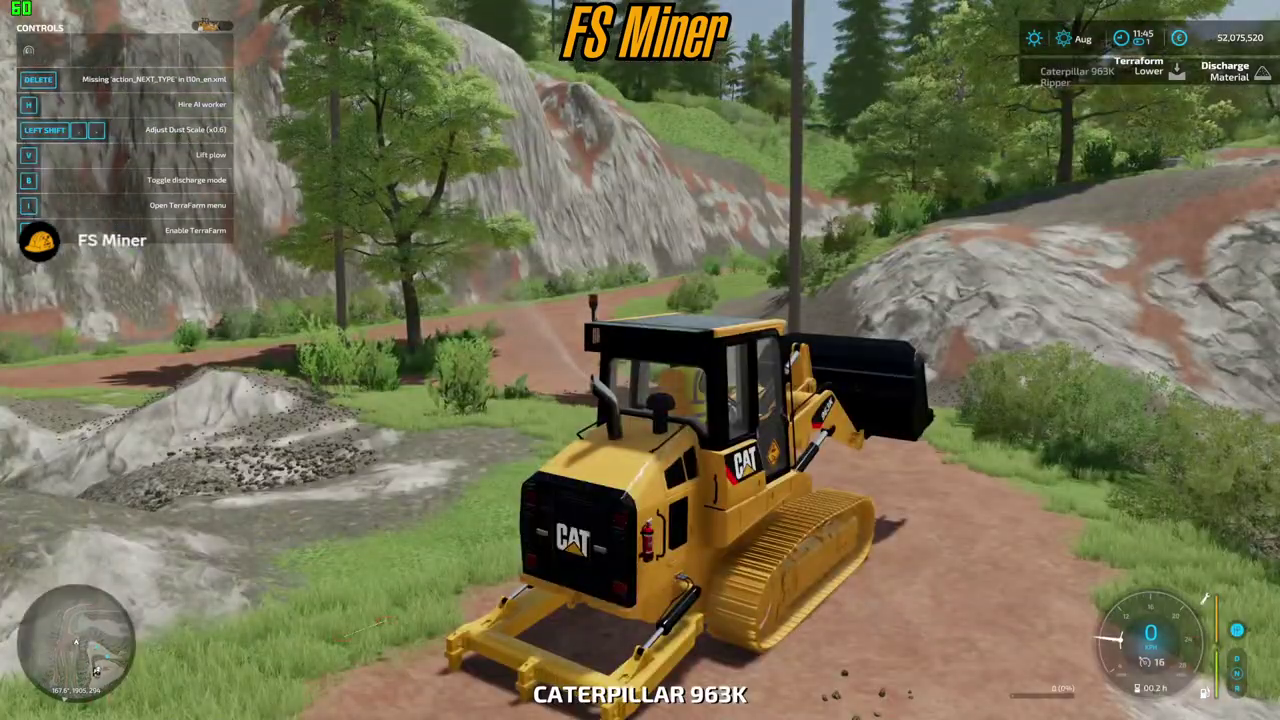
pyautogui.press('v')
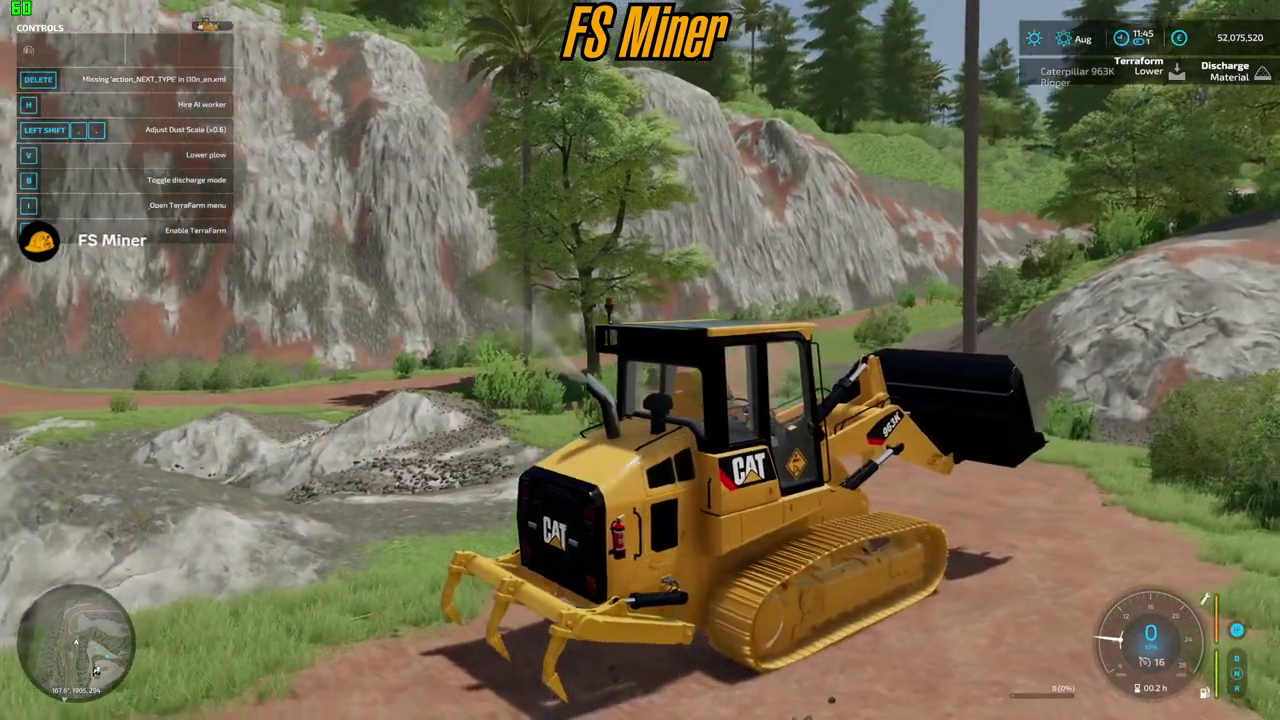
pyautogui.press('w')
pyautogui.press('a')
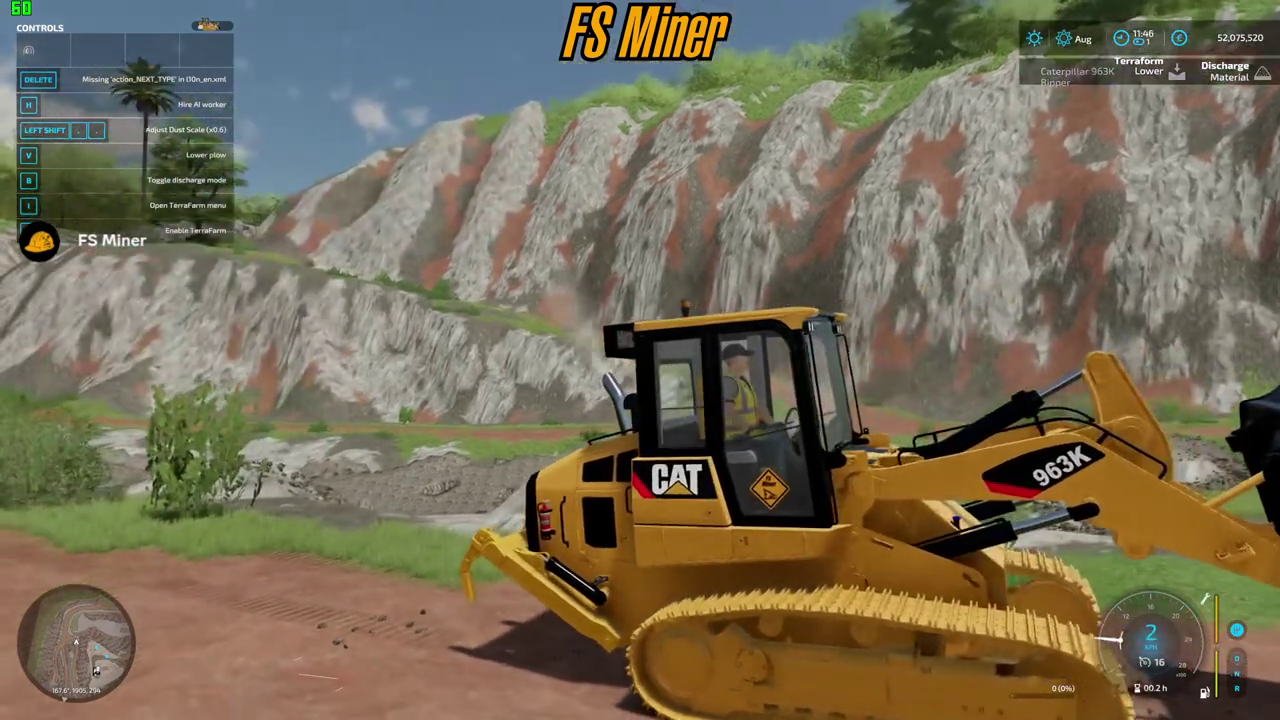
pyautogui.press('w')
pyautogui.press('a')
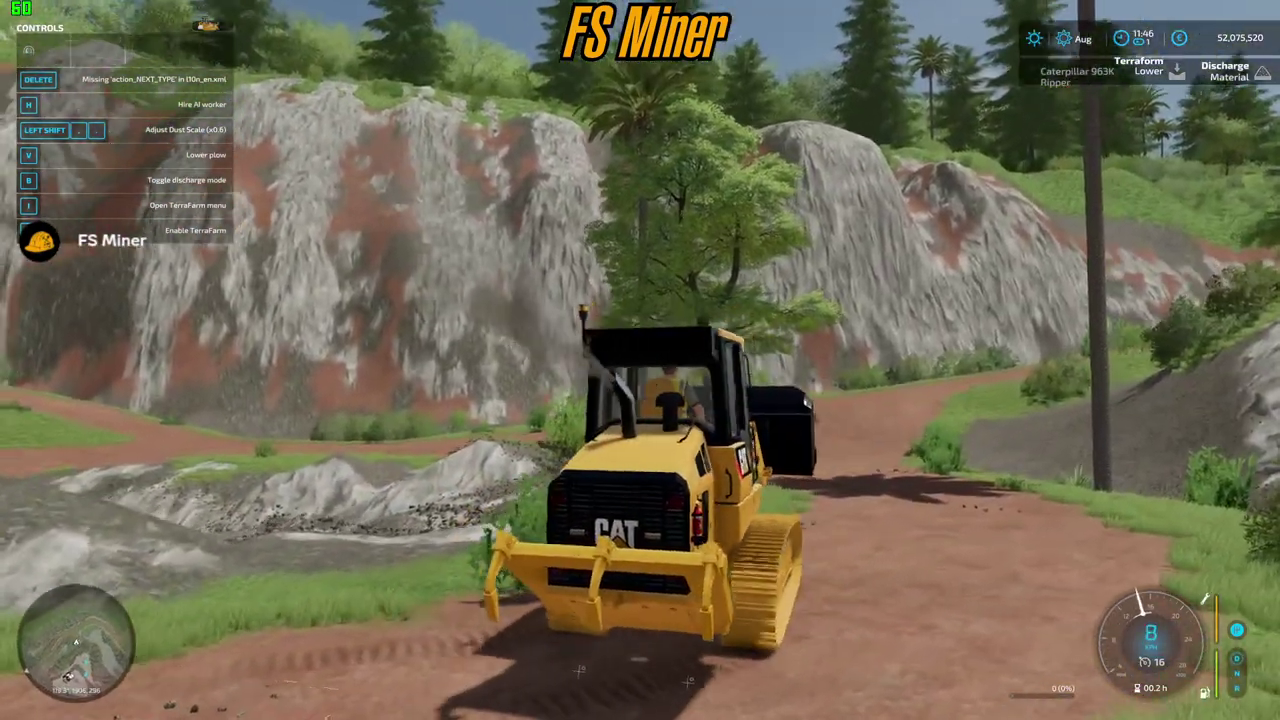
pyautogui.press('w')
pyautogui.press('a')
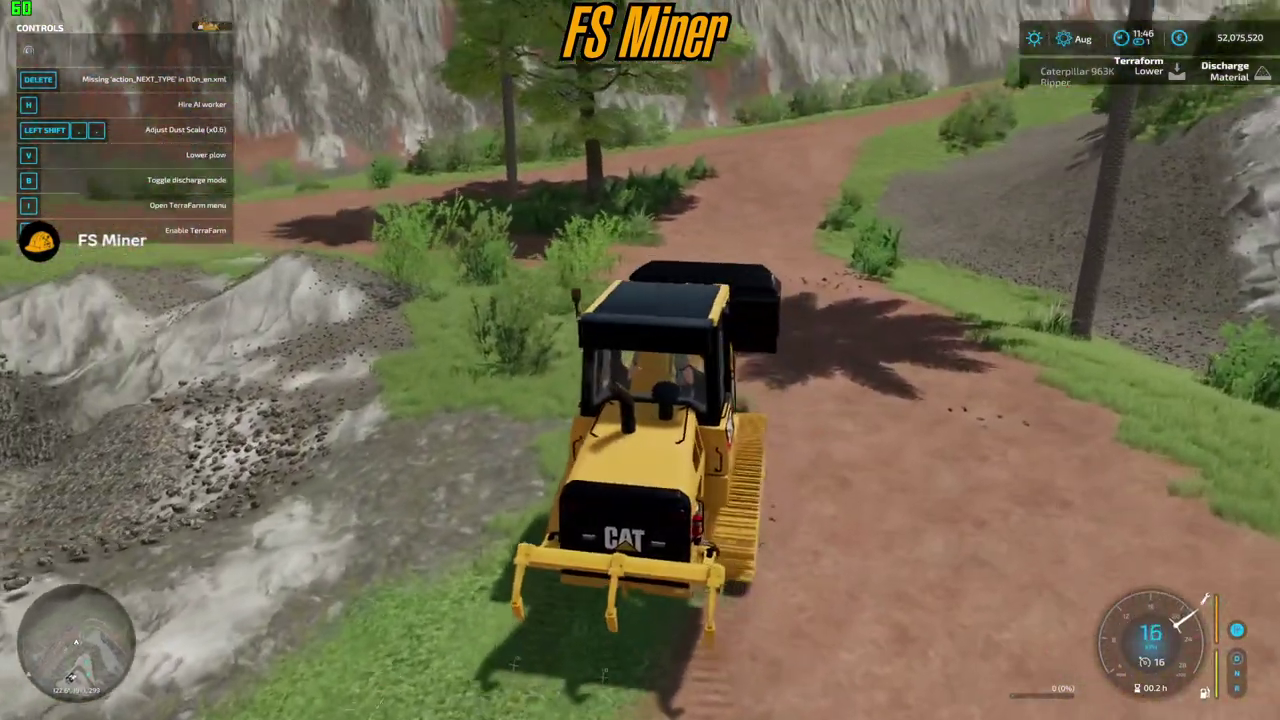
pyautogui.press('w')
pyautogui.press('a')
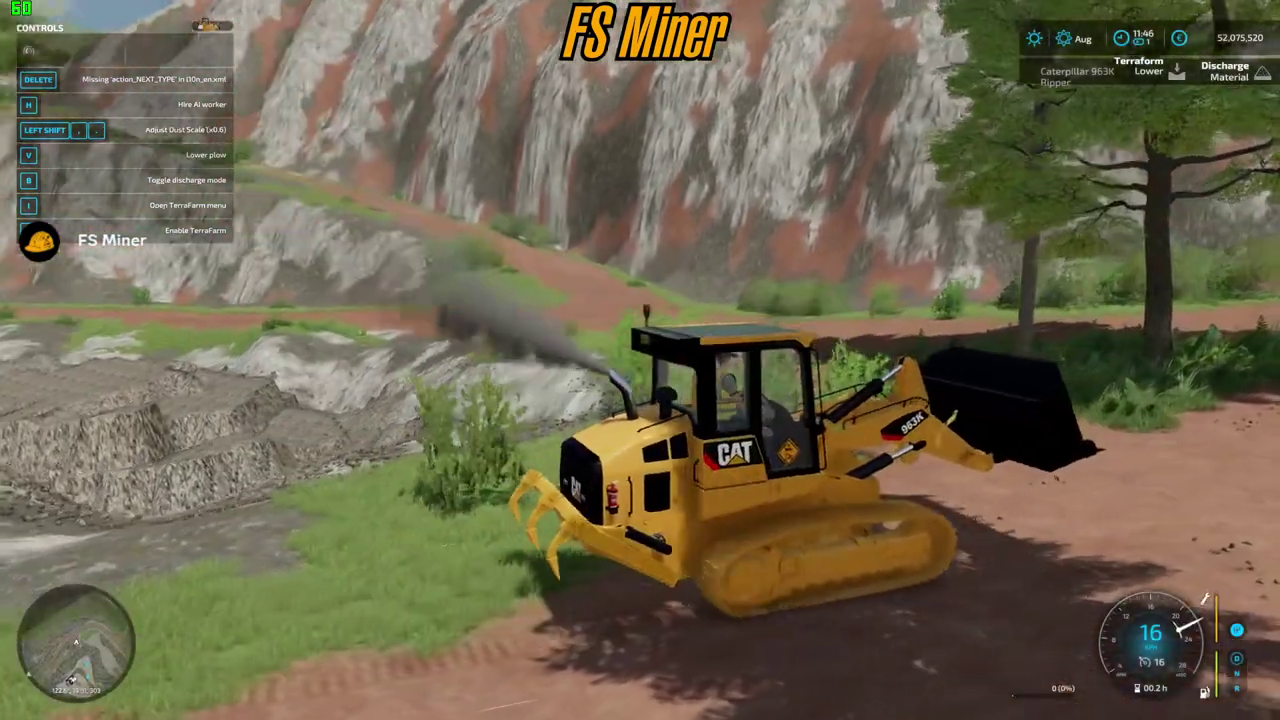
pyautogui.press('w')
pyautogui.press('a')
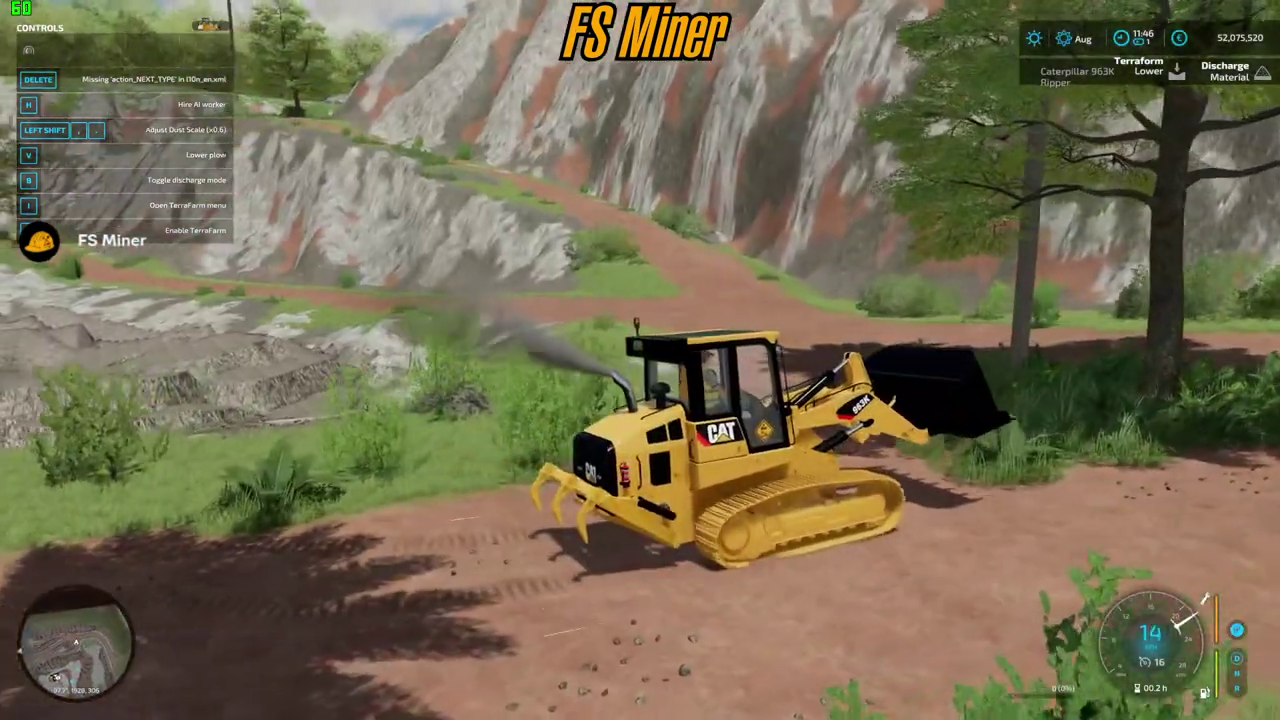
pyautogui.press('w')
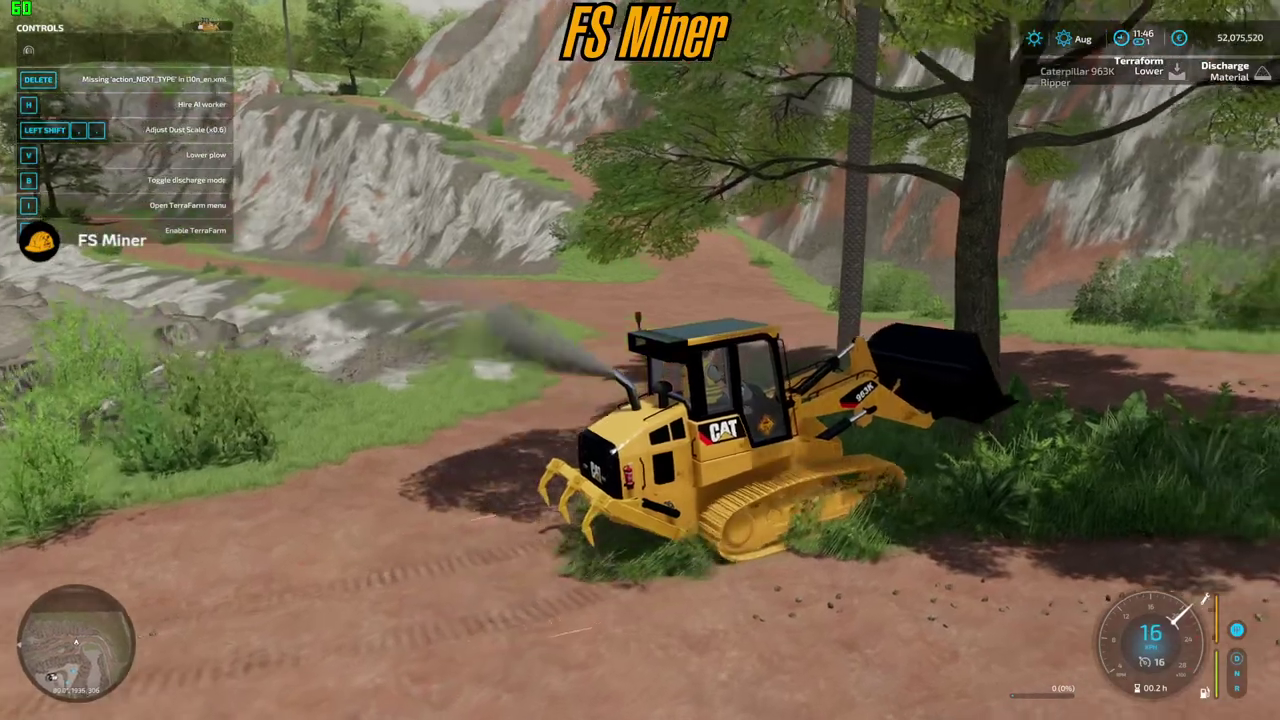
pyautogui.press('s')
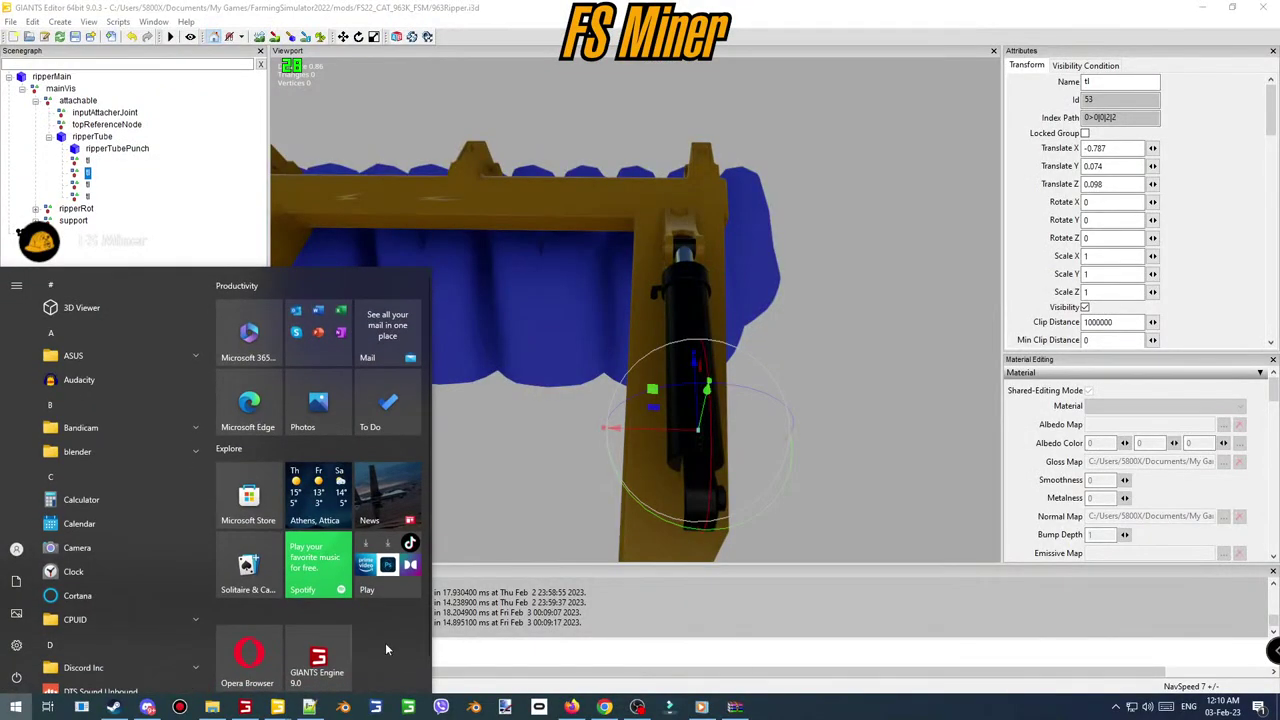
# - Launch Blender and open cat963k.blend from the 2023FsModels folder
pyautogui.click(343, 707)
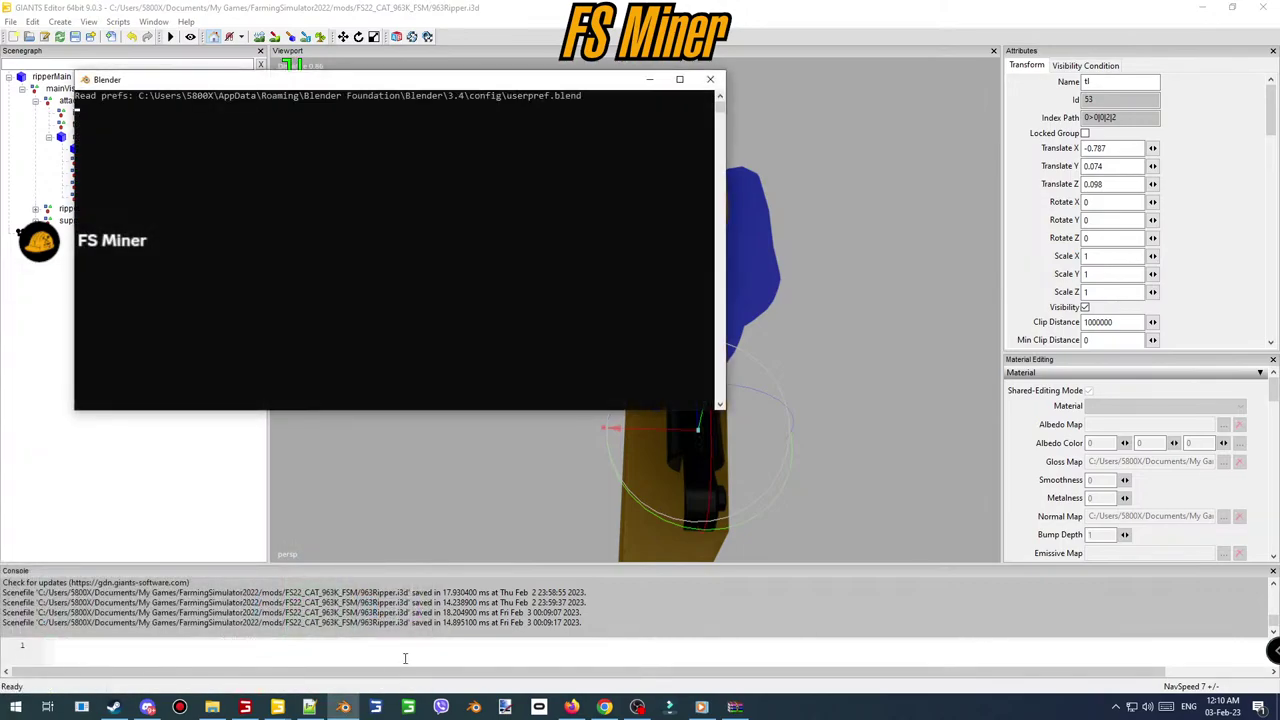
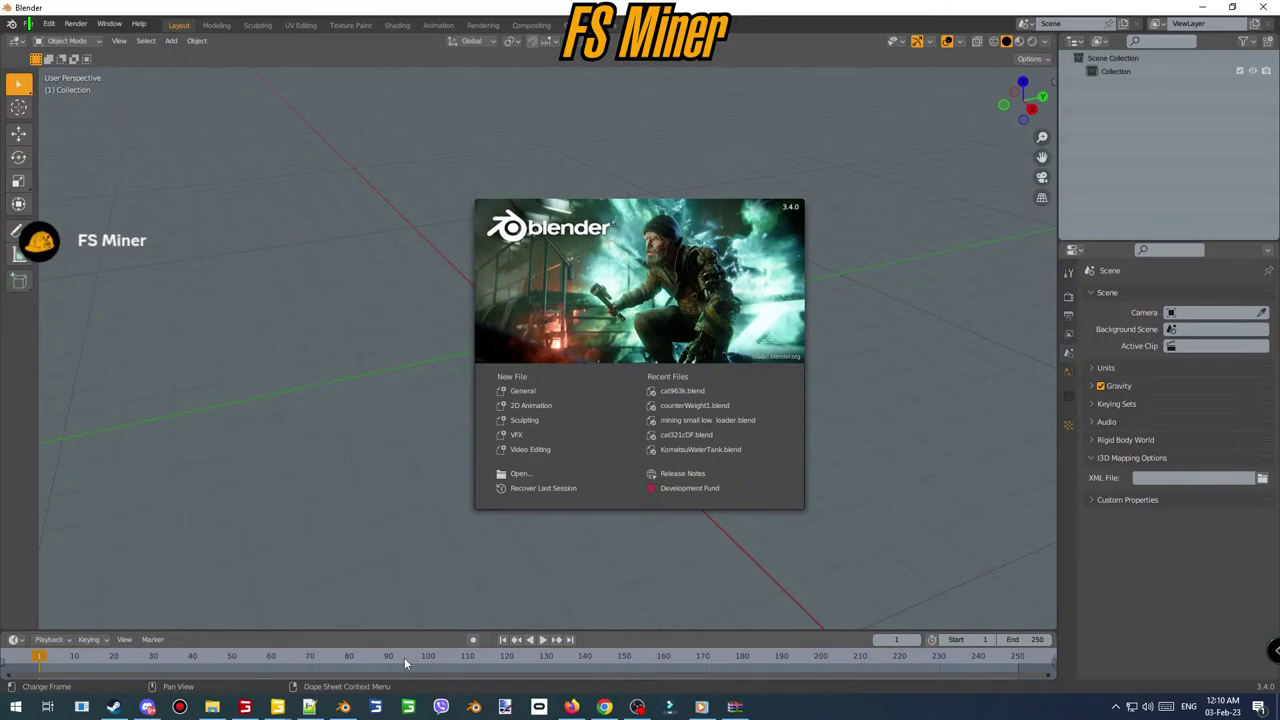
pyautogui.click(135, 340)
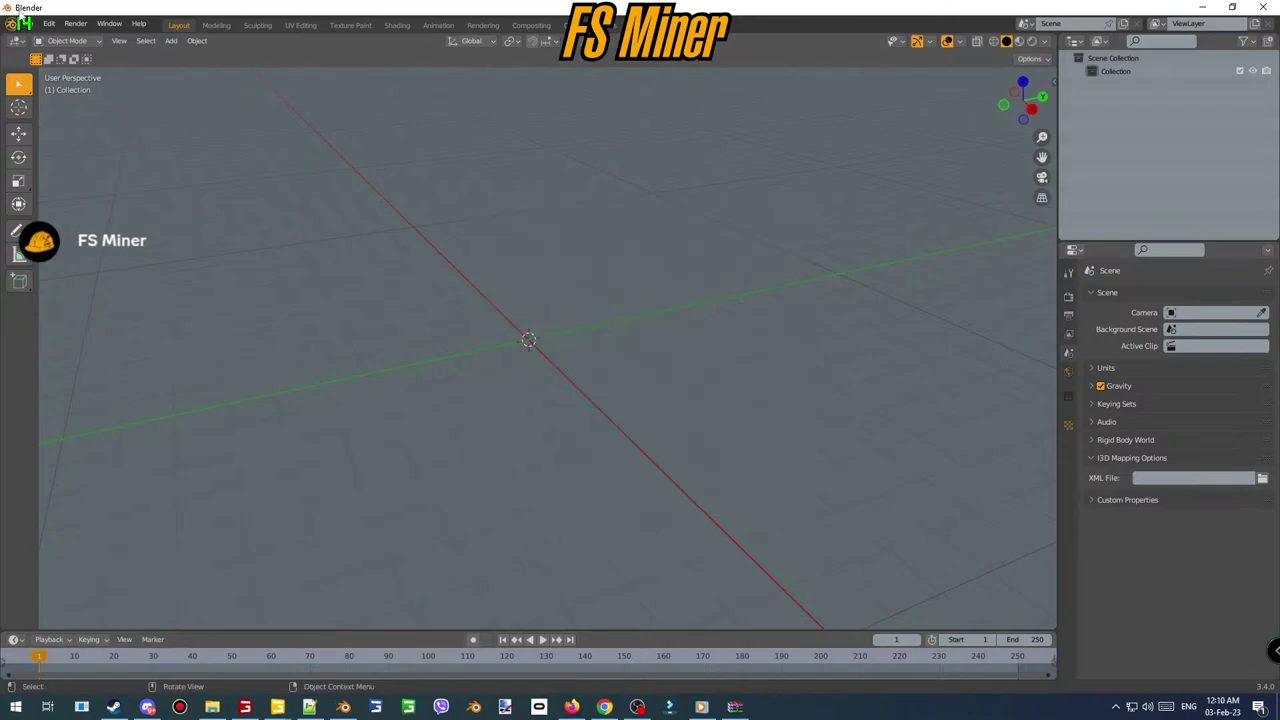
pyautogui.click(49, 23)
pyautogui.click(62, 53)
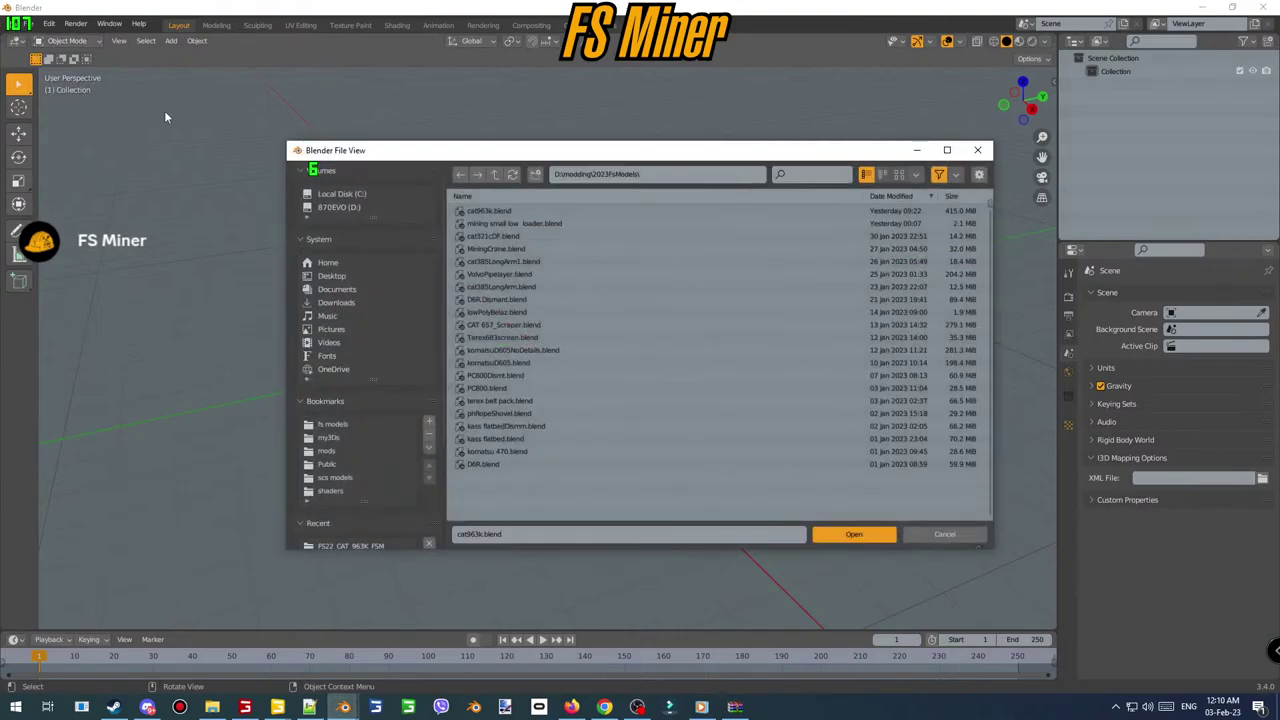
pyautogui.doubleClick(475, 210)
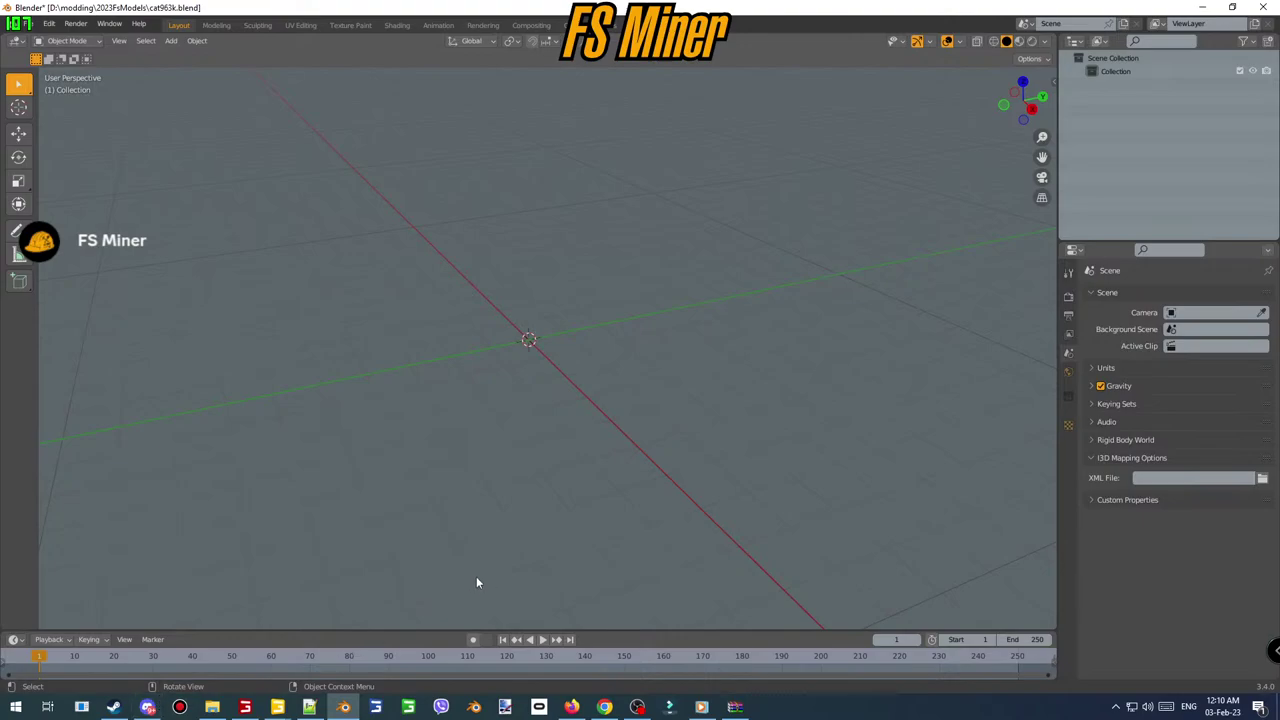
# - In GIANTS Editor, close the 963Ripper.i3d window, filter the 963.i3d scenegraph by "bu", and select bucket.001
pyautogui.moveTo(309, 706)
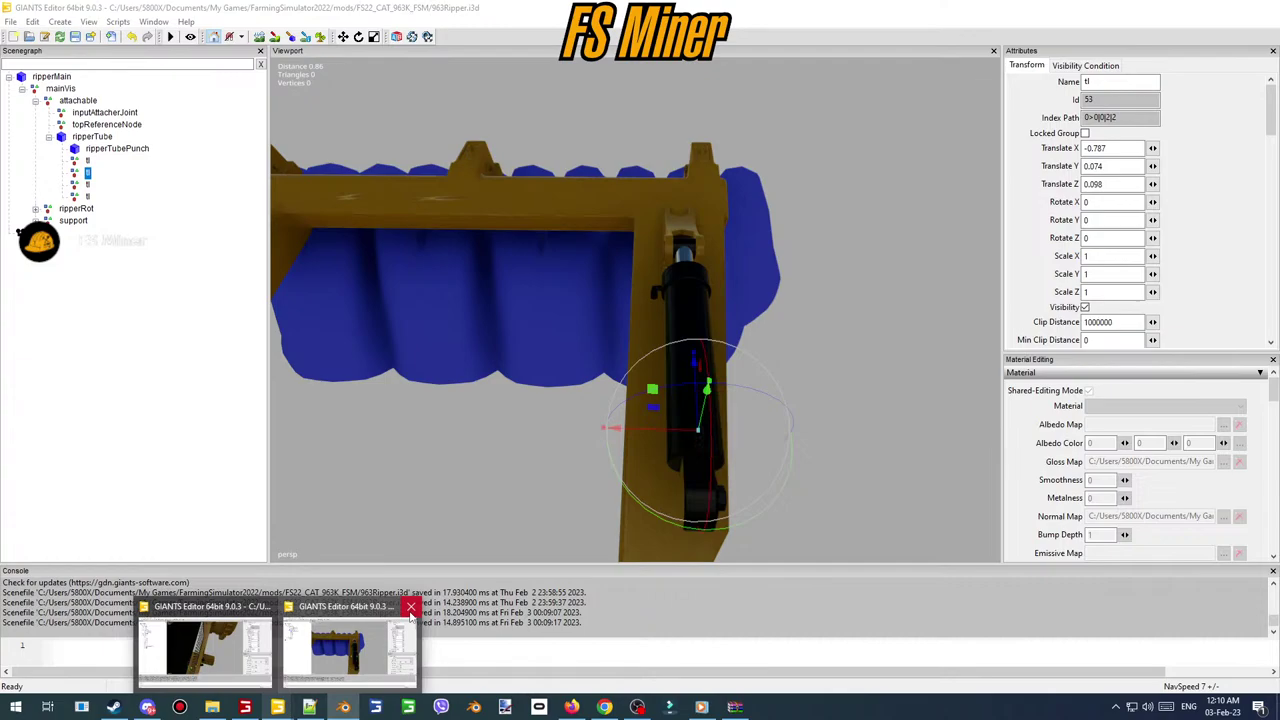
pyautogui.click(410, 607)
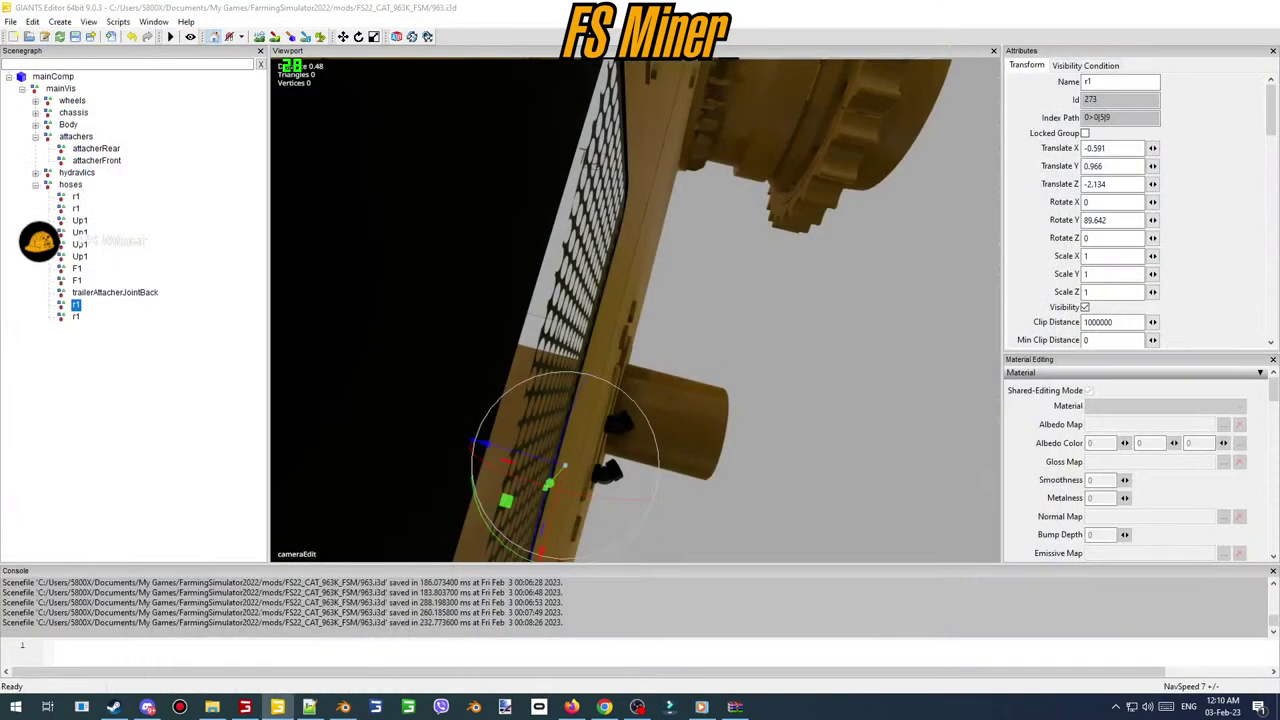
pyautogui.click(114, 63)
pyautogui.write('b')
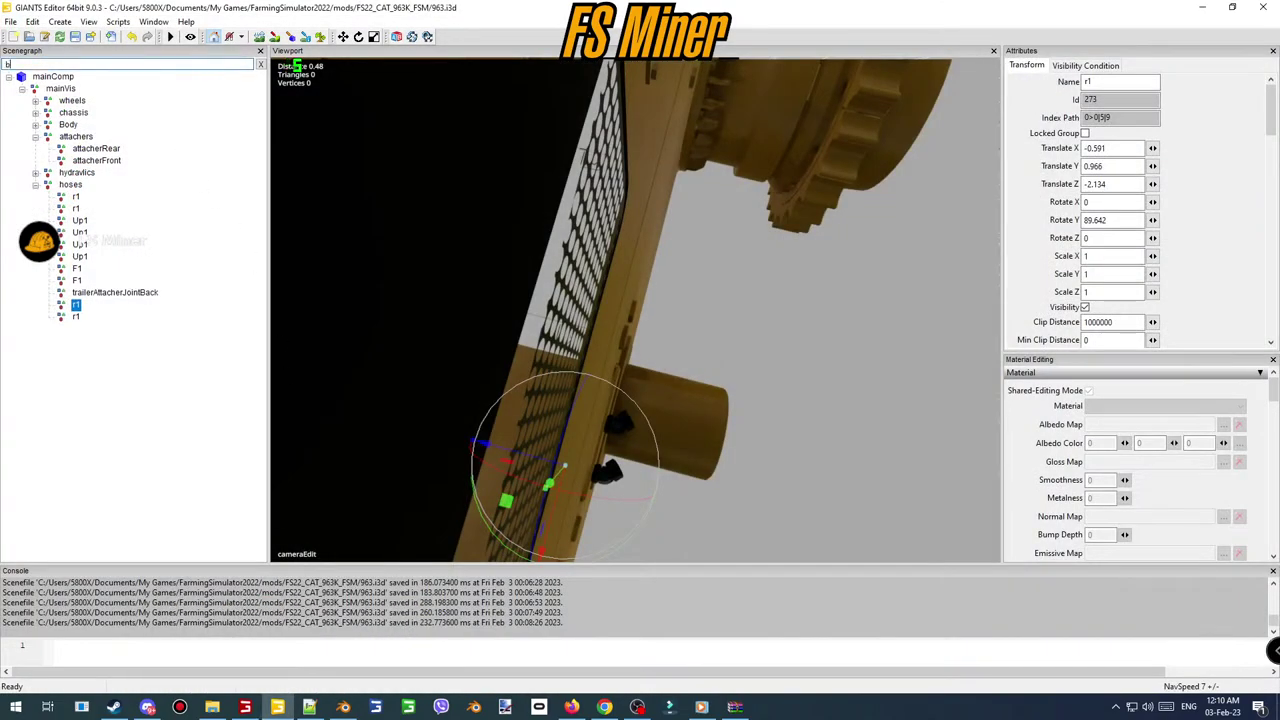
pyautogui.write('u')
pyautogui.click(123, 152)
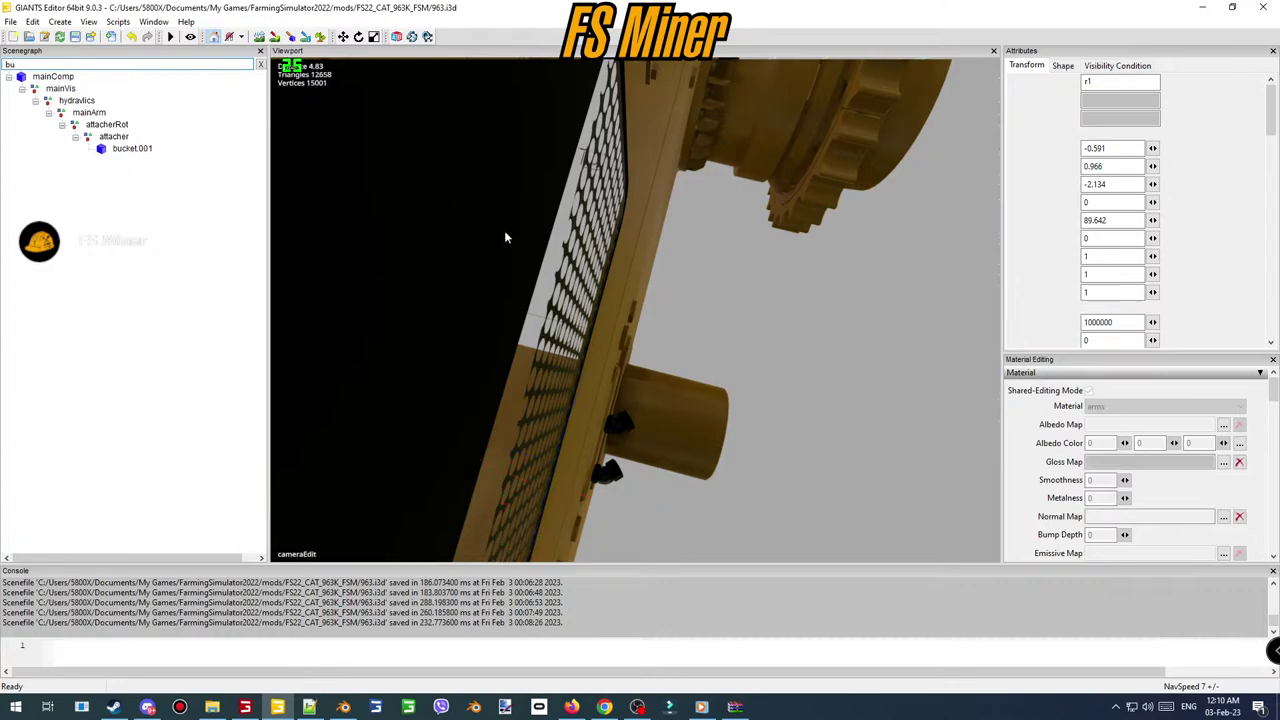
# - Clear the scenegraph filter and create a transform group named coll inside the attacher group, alongside bucket.001
pyautogui.scroll(-7, 656, 296)
pyautogui.moveTo(618, 304); pyautogui.dragTo(805, 225, button='middle')
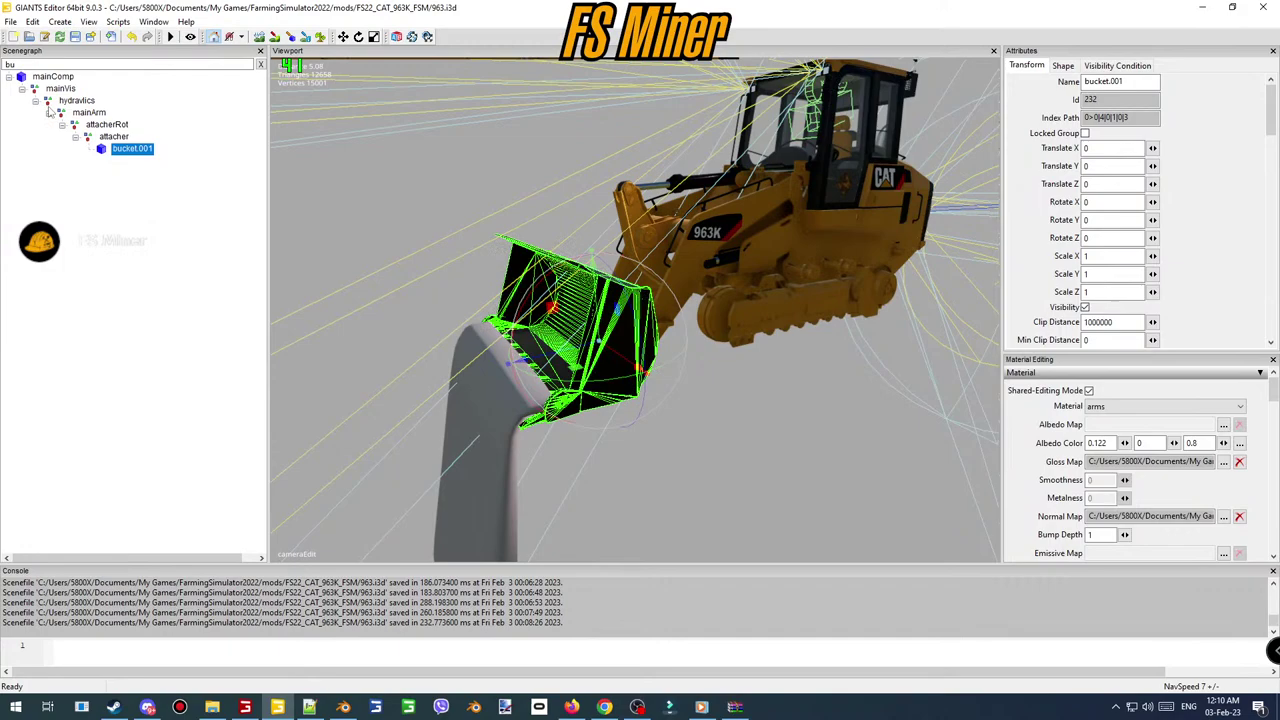
pyautogui.click(260, 64)
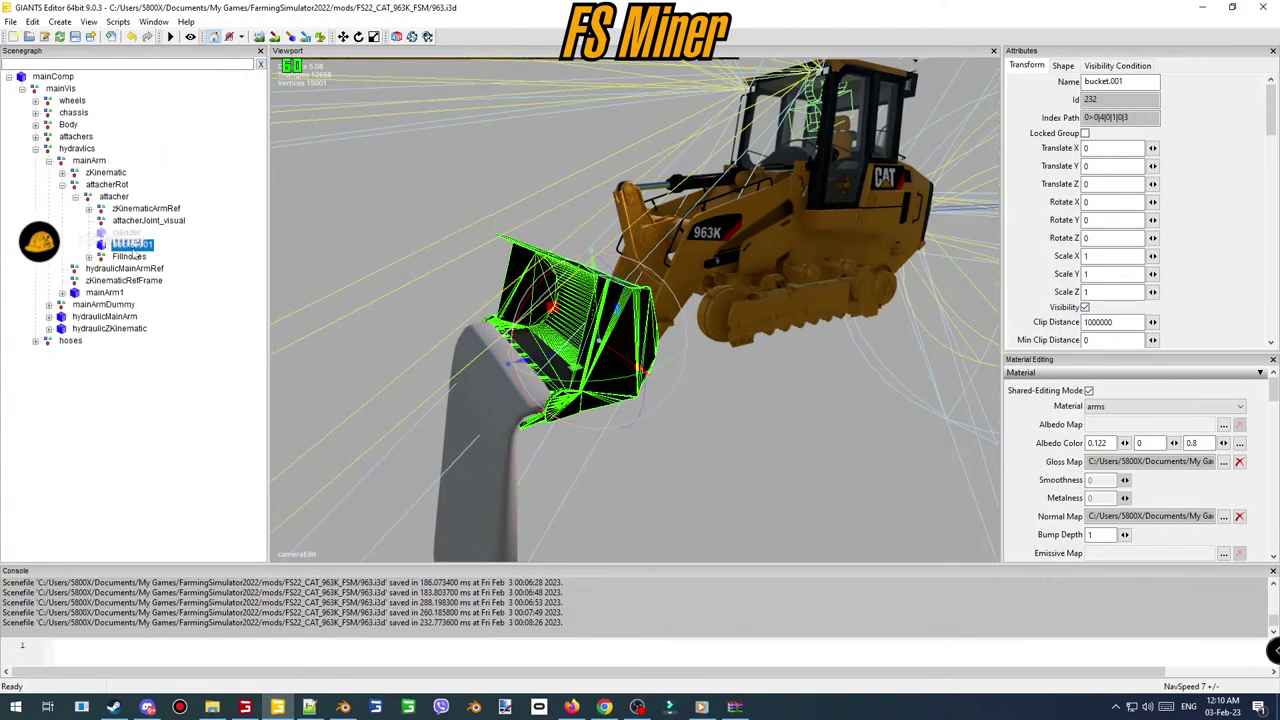
pyautogui.click(60, 22)
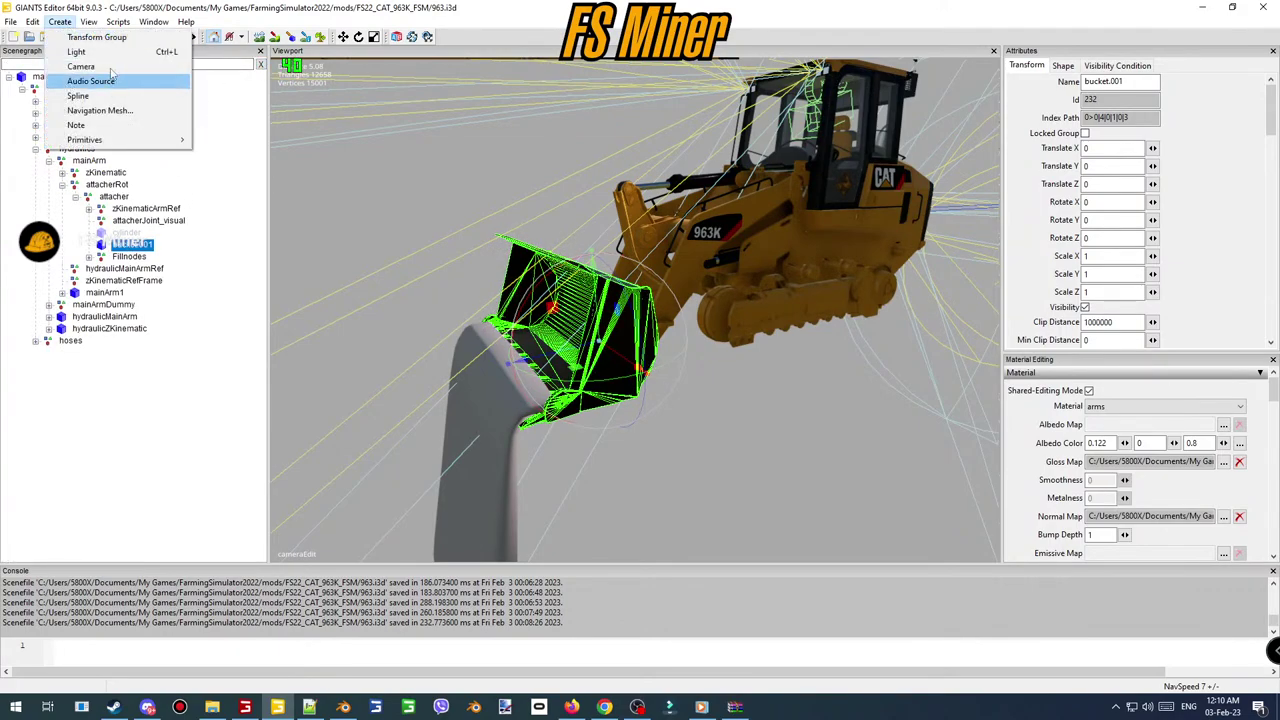
pyautogui.click(80, 37)
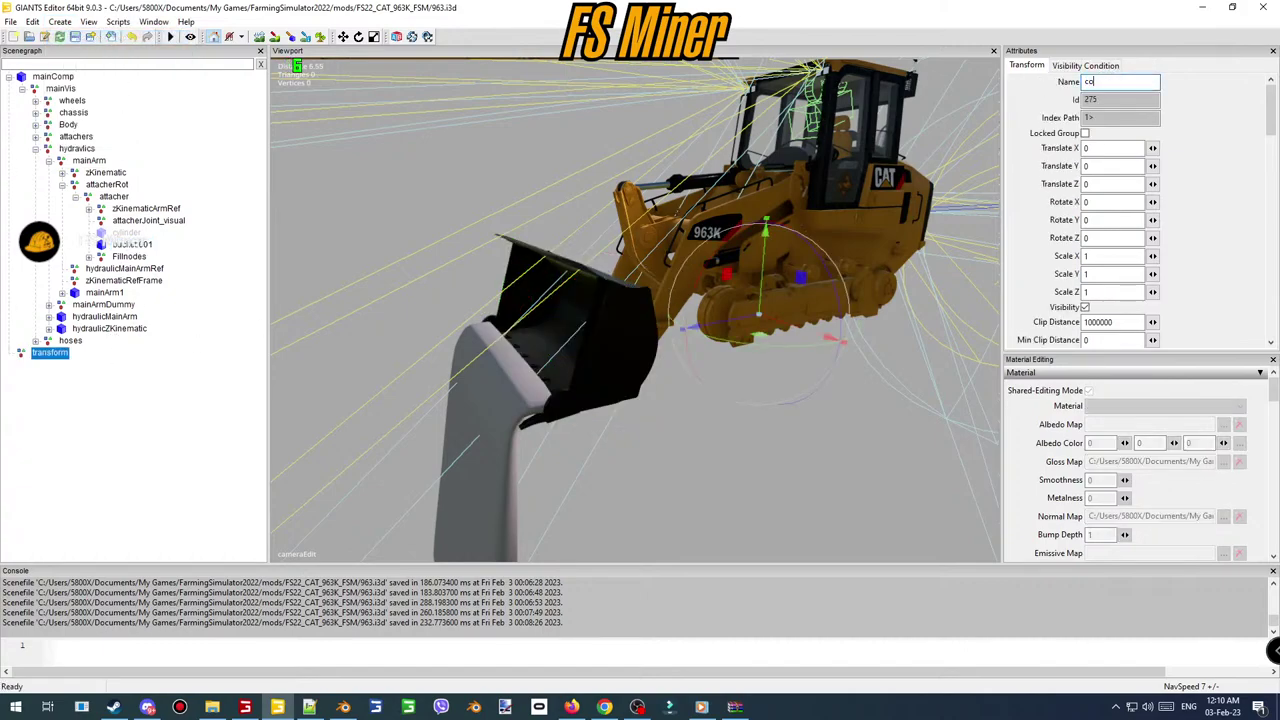
pyautogui.press('Delete')
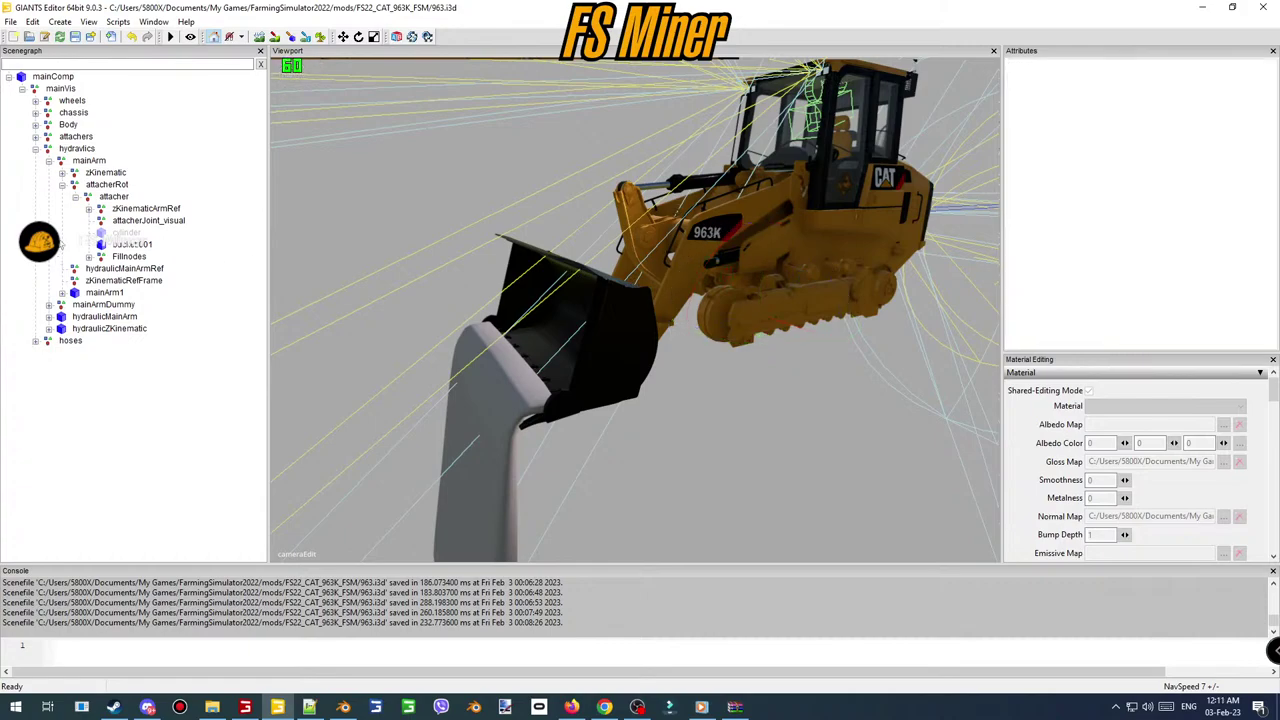
pyautogui.hotkey('ctrl', 'z')
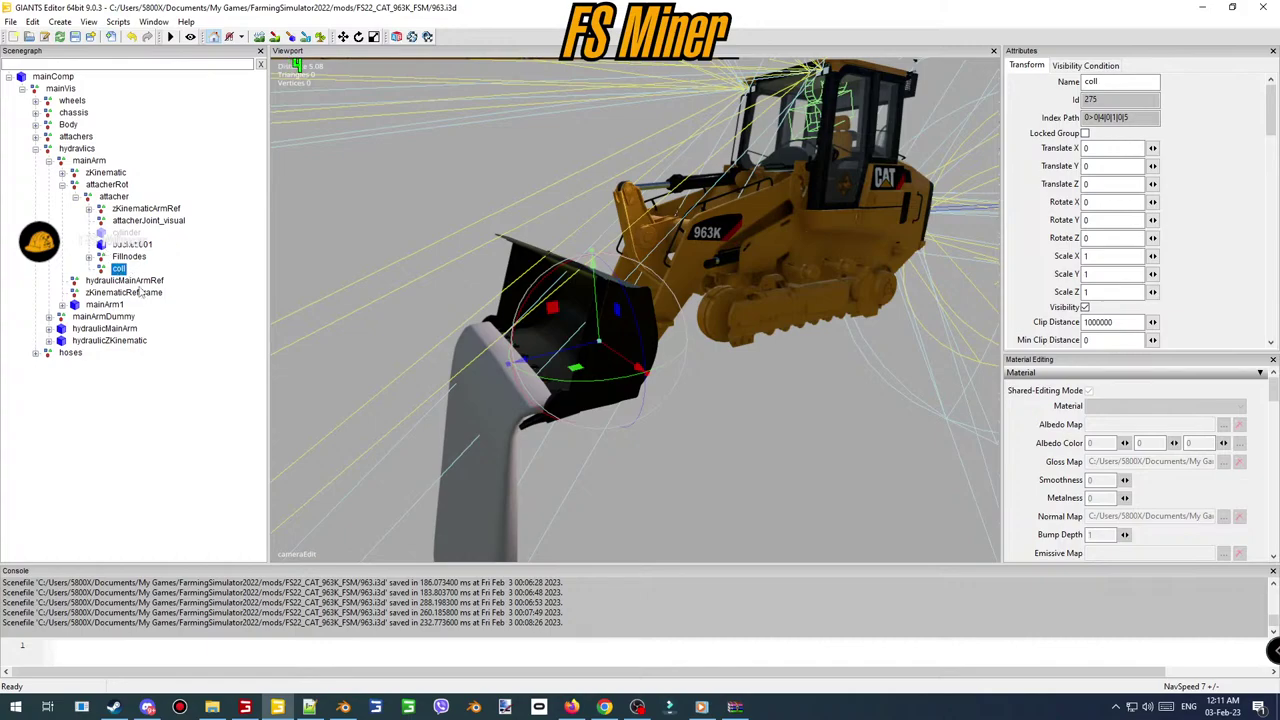
# - Switch to Blender, hide ripperHoses and ripperHoses.001, and show only the bucket.001 object
pyautogui.click(344, 707)
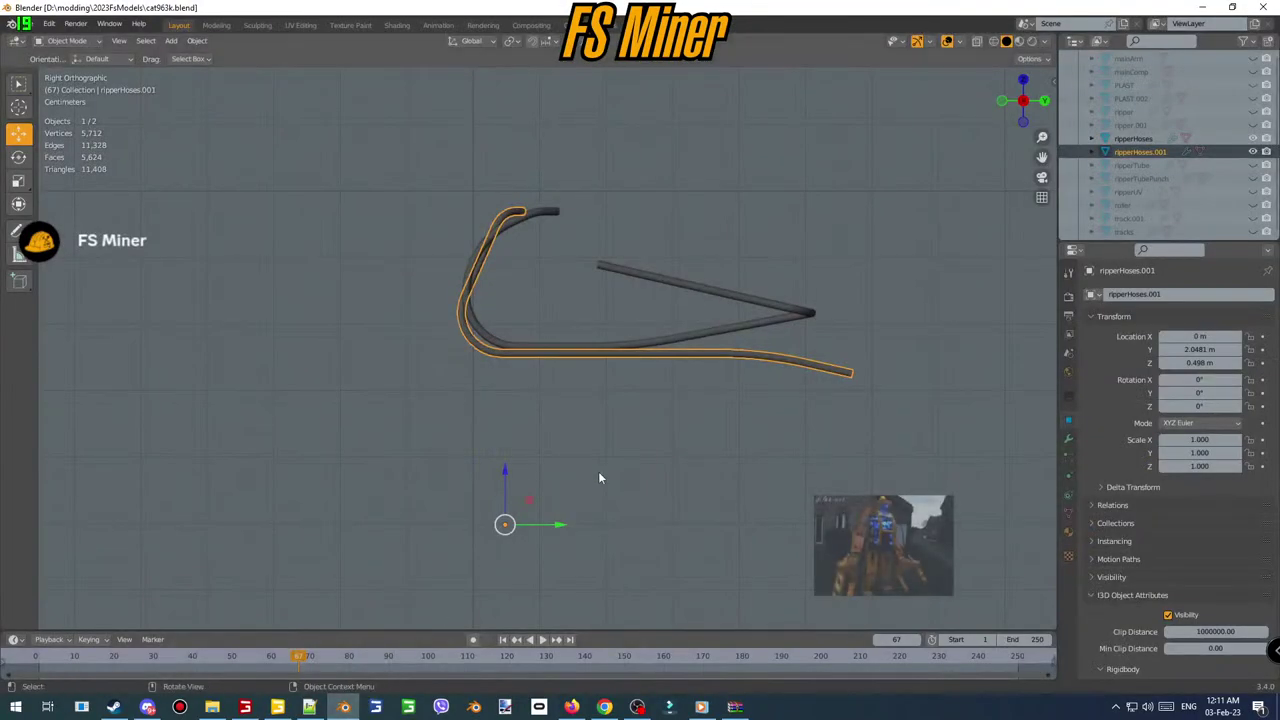
pyautogui.click(1252, 152)
pyautogui.click(1252, 139)
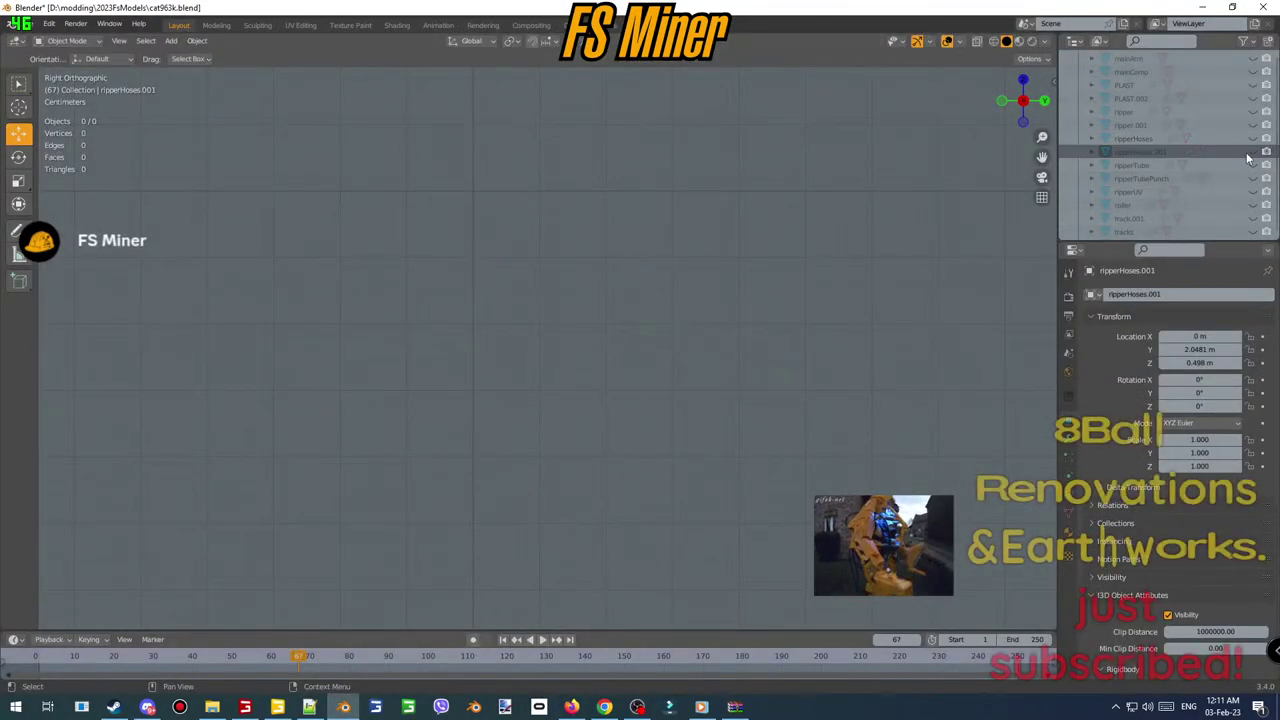
pyautogui.scroll(10, 1247, 140)
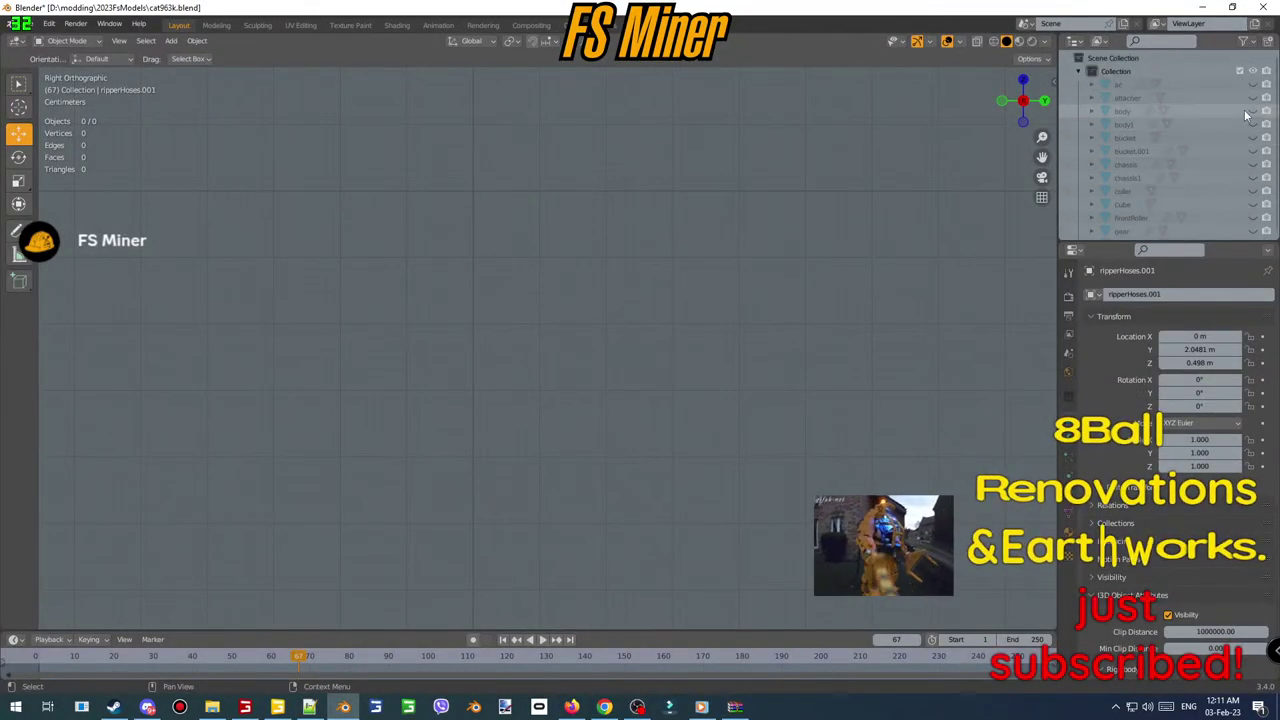
pyautogui.click(1252, 152)
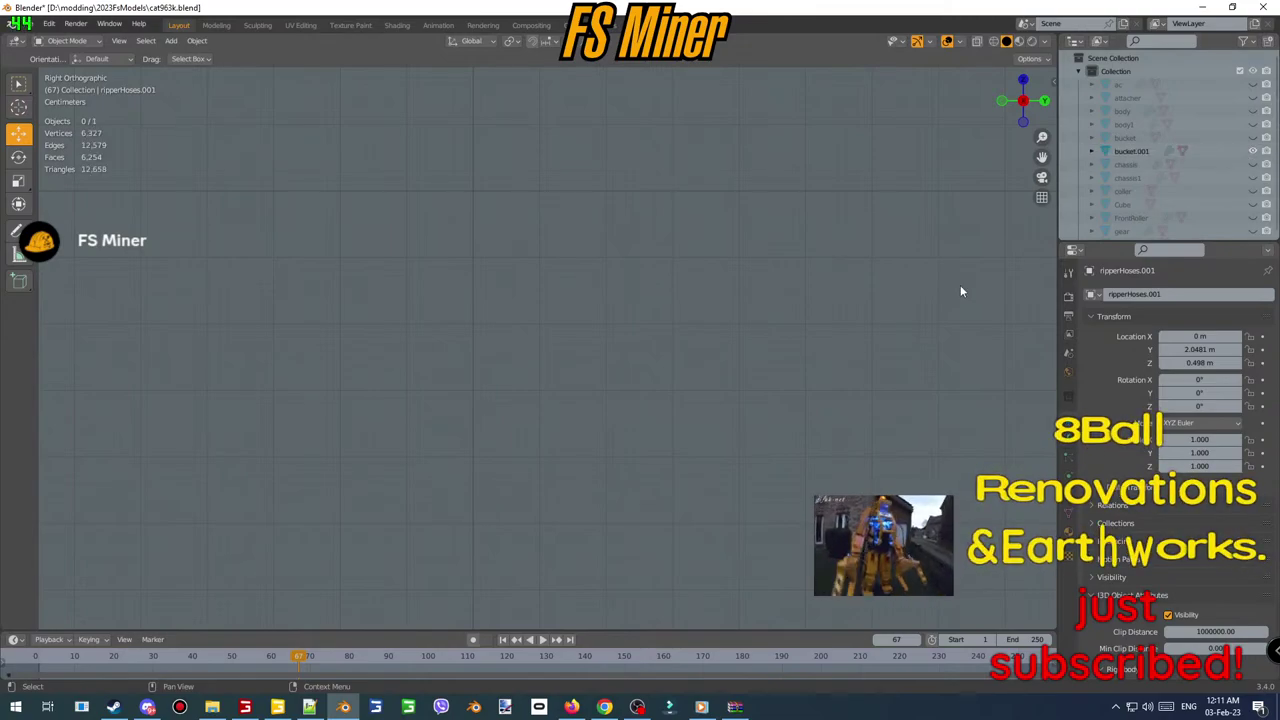
# - Move bucket.001 to the world origin by setting its X, Y and Z location to 0
pyautogui.scroll(-13, 688, 445)
pyautogui.keyDown('shift'); pyautogui.moveTo(474, 400); pyautogui.dragTo(940, 388, button='middle'); pyautogui.keyUp('shift')
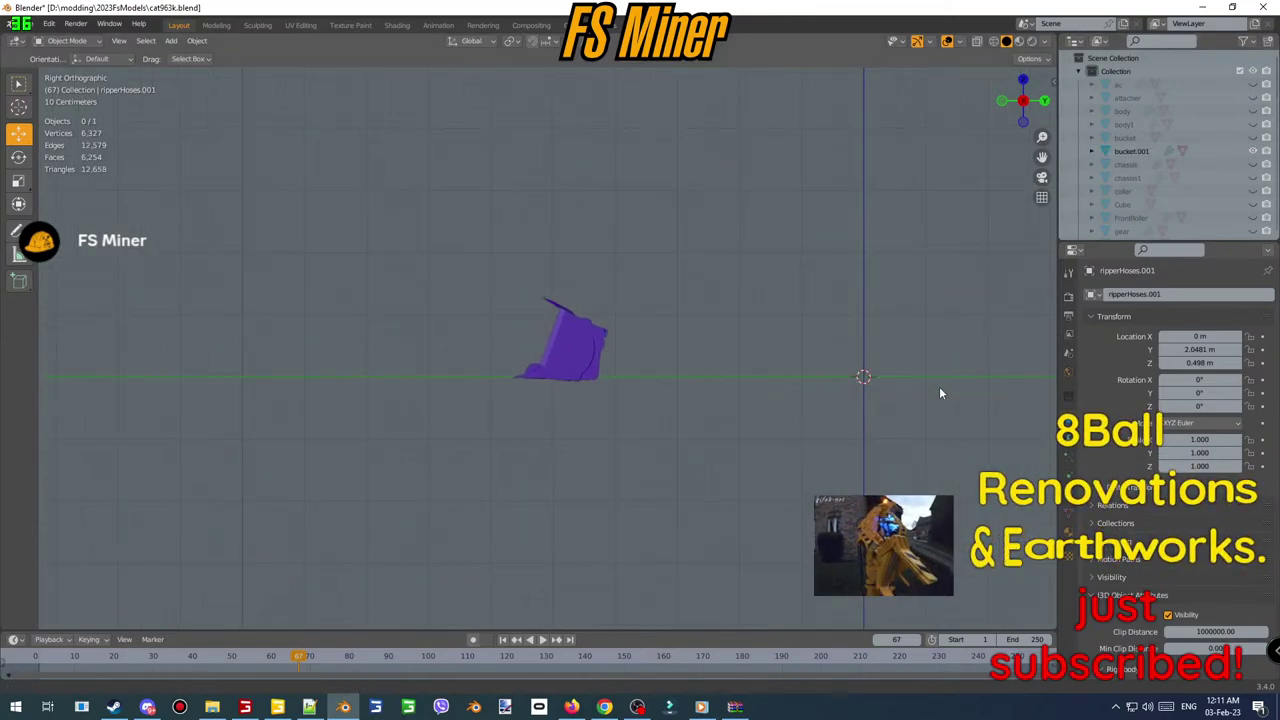
pyautogui.click(567, 348)
pyautogui.click(1214, 364)
pyautogui.write('0')
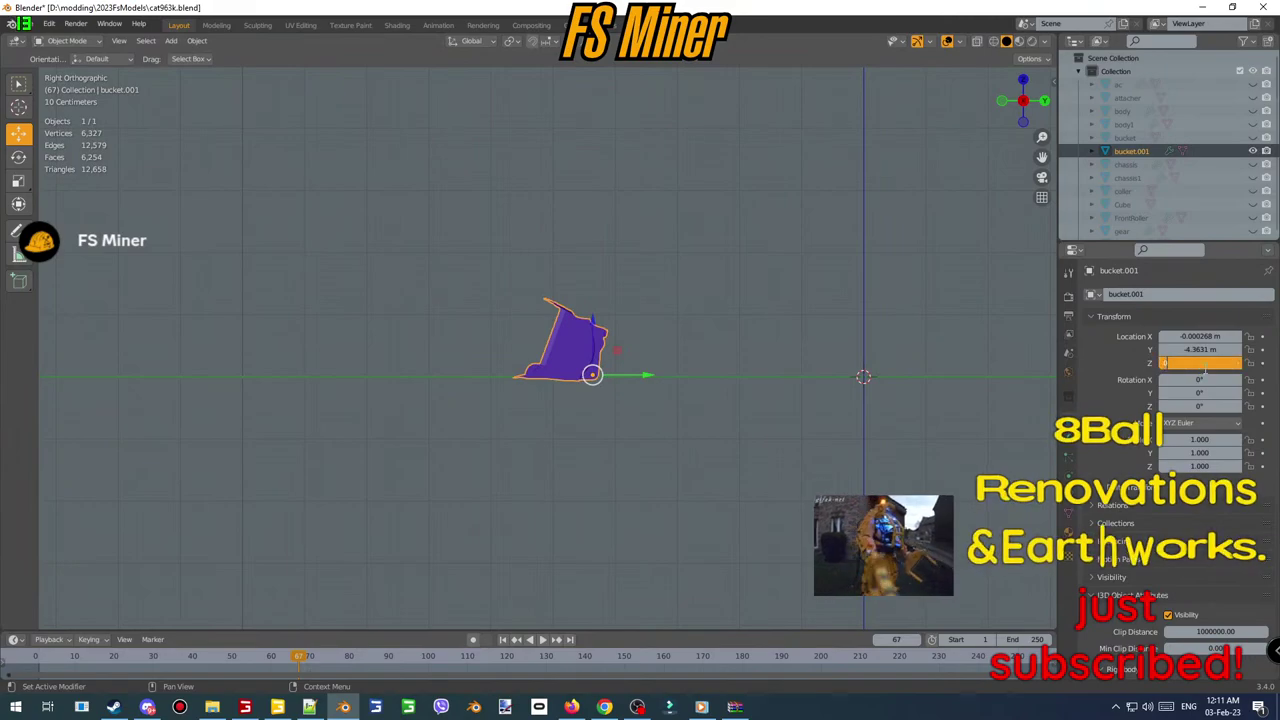
pyautogui.press('Return')
pyautogui.click(1211, 350)
pyautogui.write('0')
pyautogui.press('Return')
pyautogui.click(1209, 337)
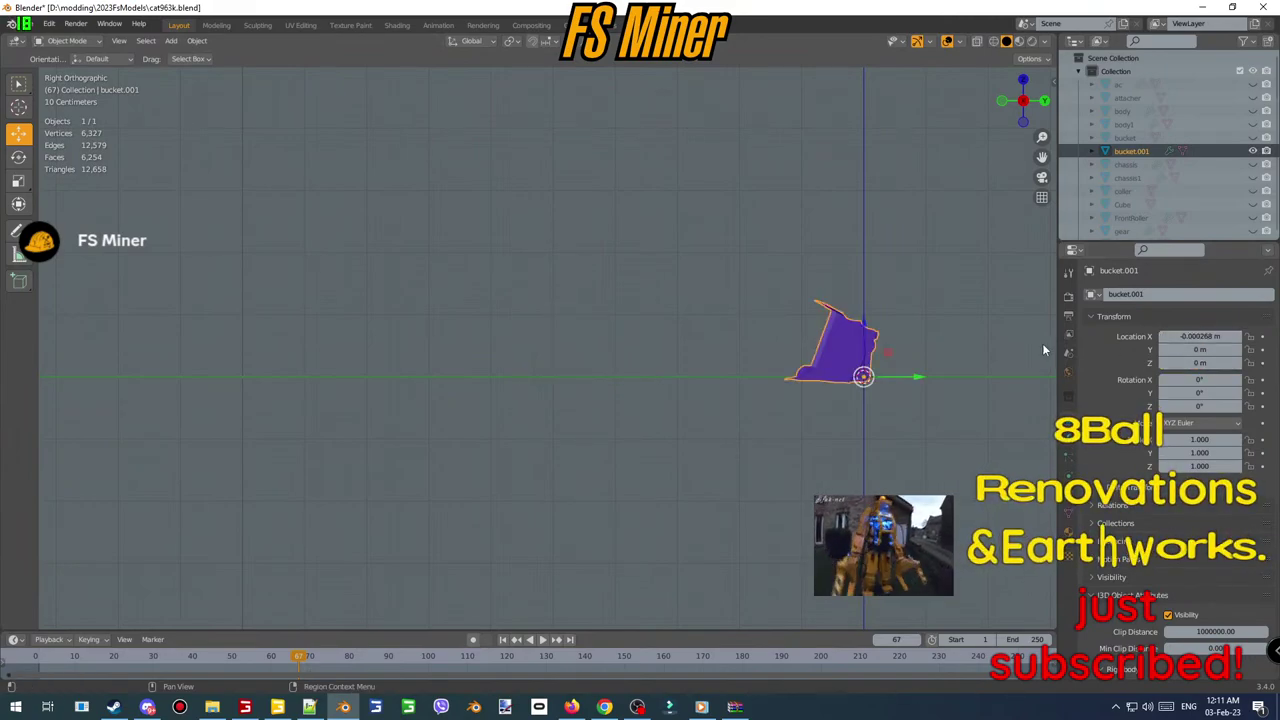
pyautogui.write('0')
pyautogui.press('Return')
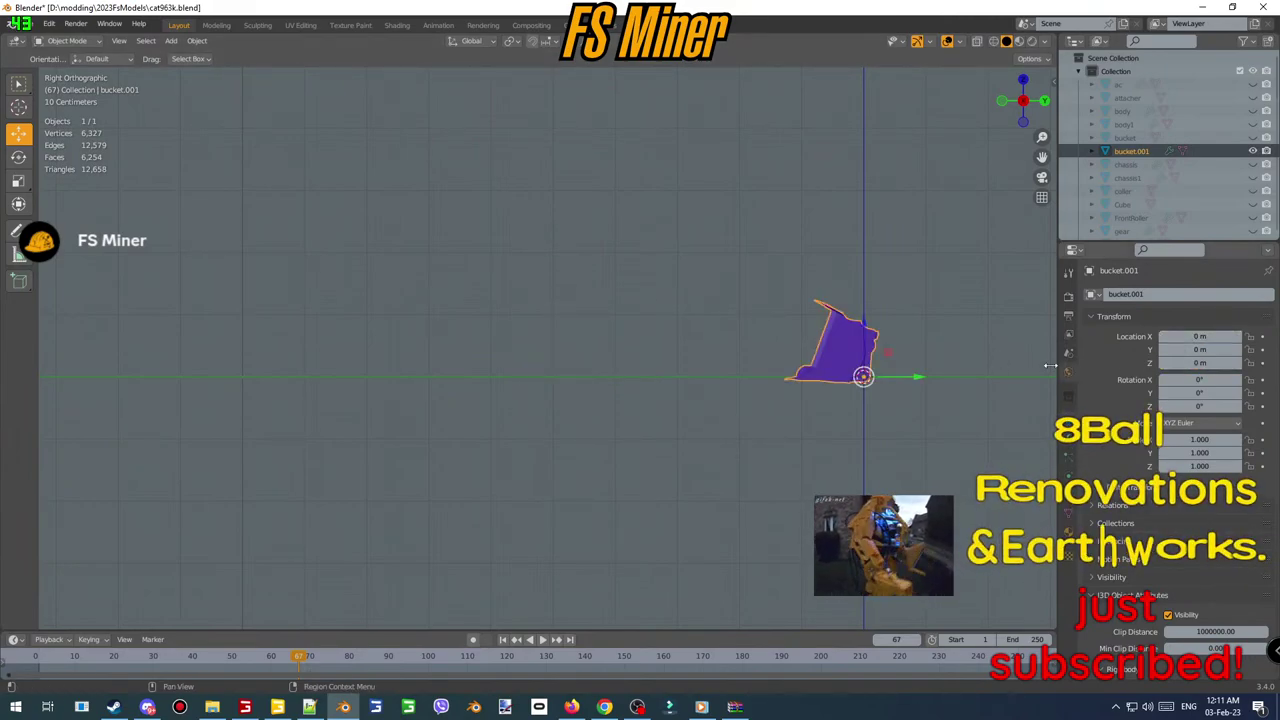
# - Add a mesh cube at the origin, overlapping the bucket
pyautogui.moveTo(740, 390); pyautogui.dragTo(664, 356, button='middle')
pyautogui.scroll(2, 710, 361)
pyautogui.click(170, 43)
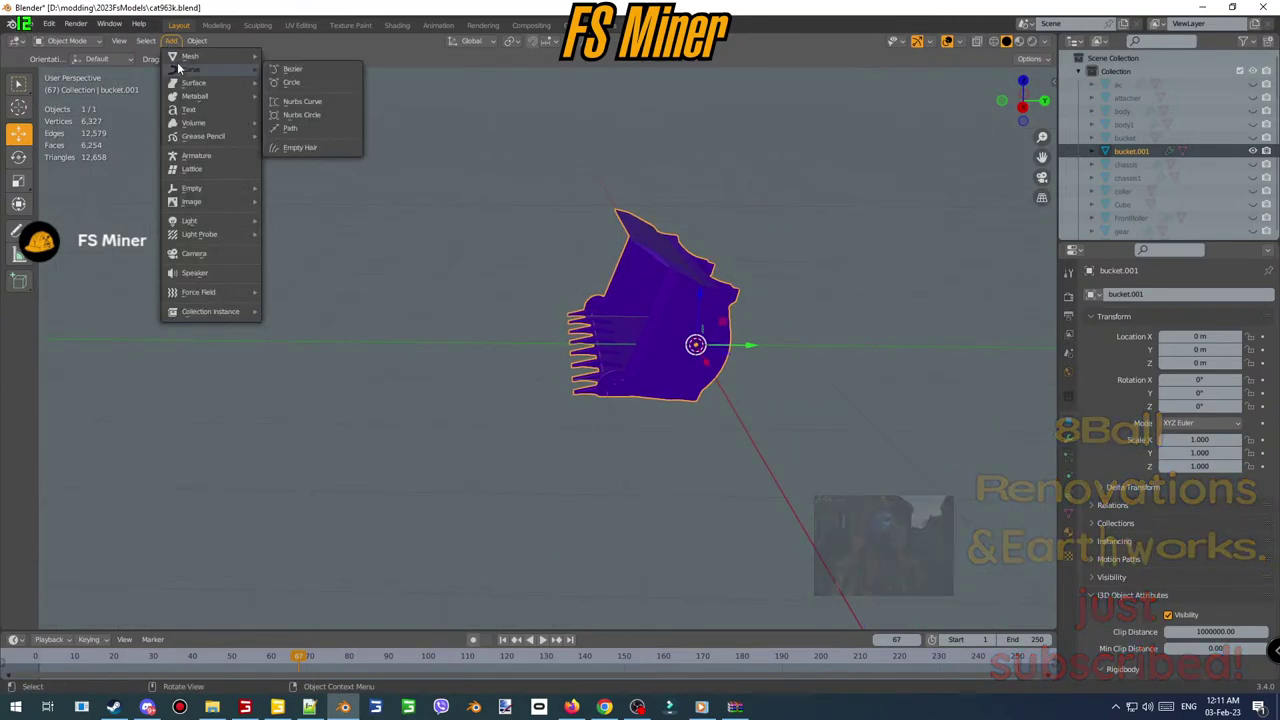
pyautogui.click(285, 71)
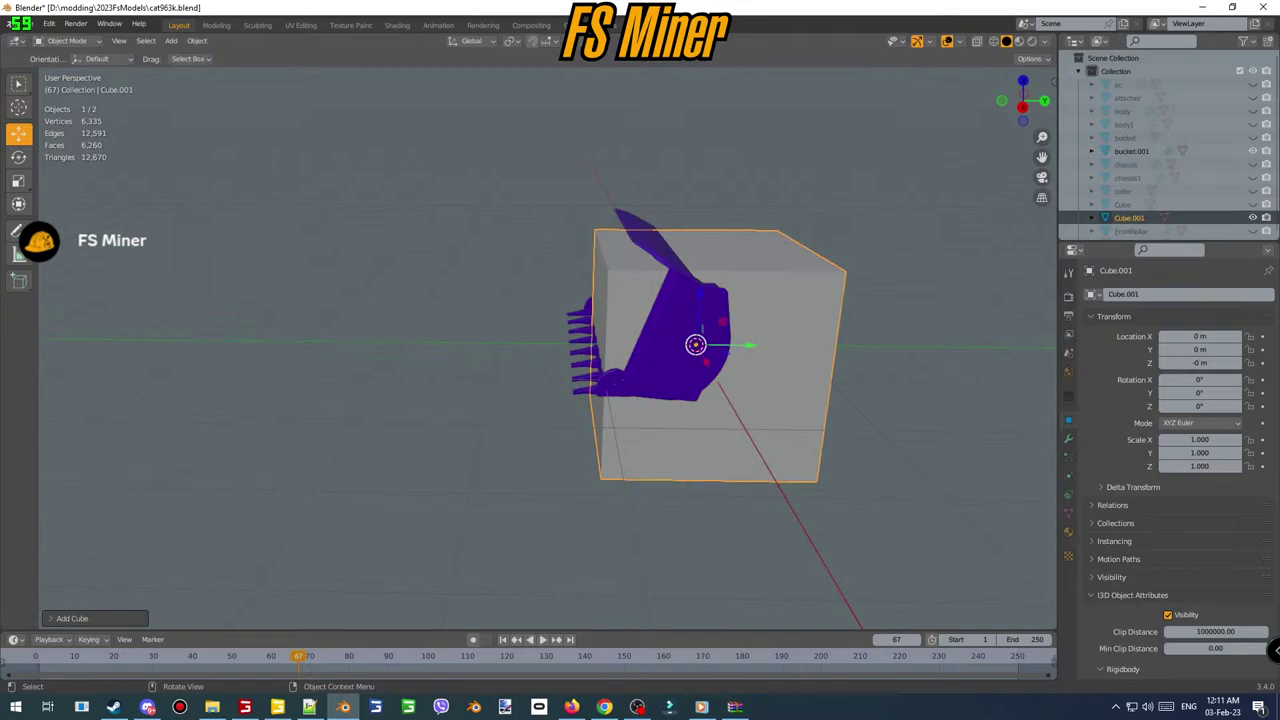
pyautogui.hotkey('alt', 'Tab')
pyautogui.hotkey('alt', 'Tab')
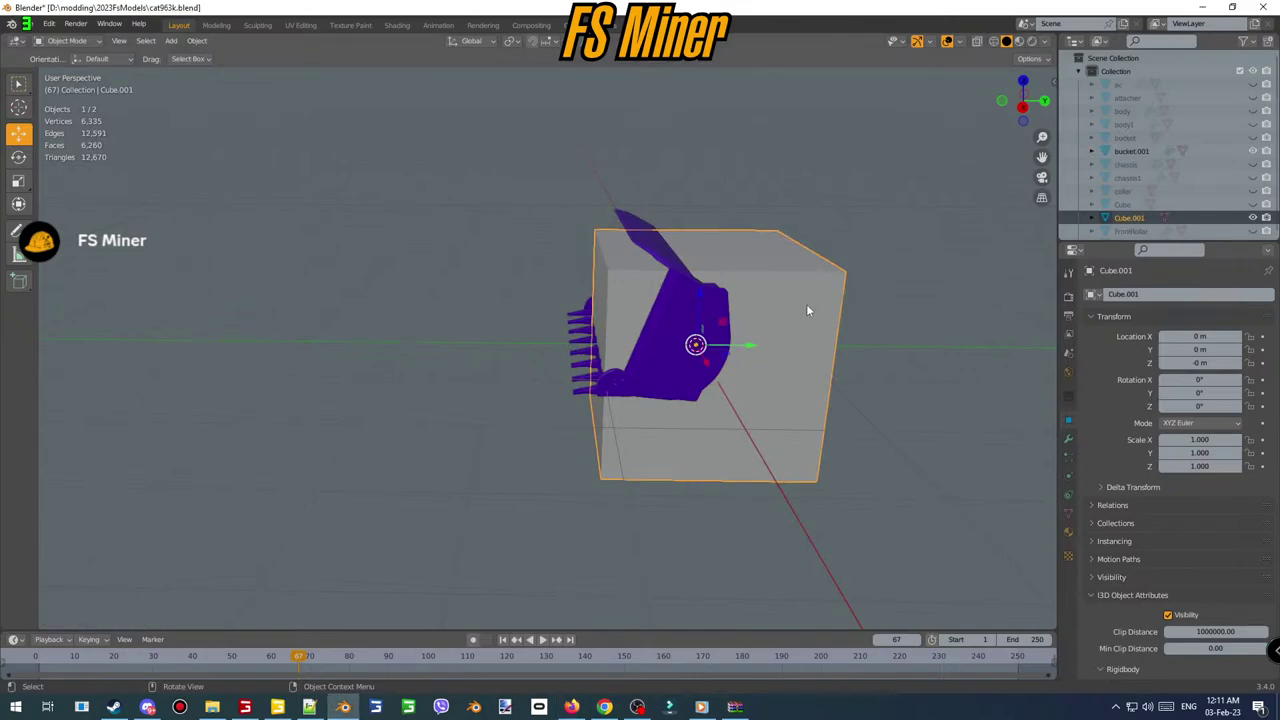
# - Give the cube a new material named coll with nodes disabled and a bright green base color
pyautogui.moveTo(854, 333); pyautogui.dragTo(828, 311, button='middle')
pyautogui.click(1068, 532)
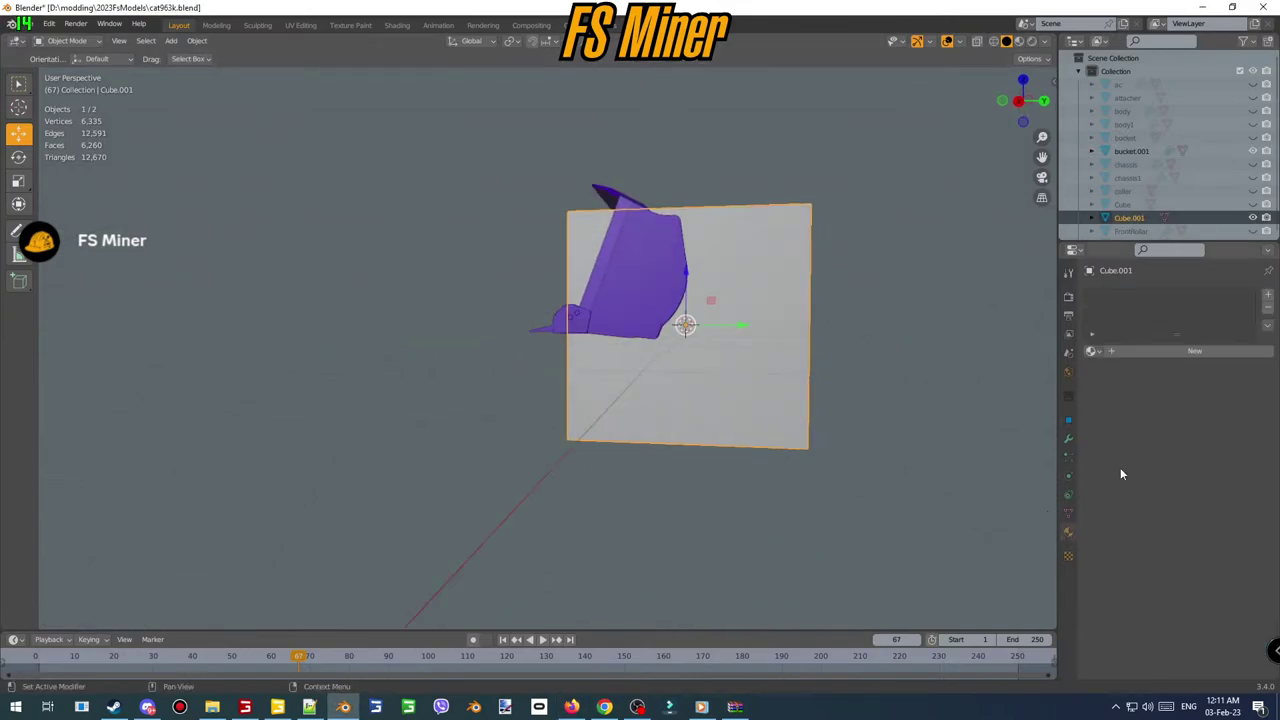
pyautogui.click(1200, 353)
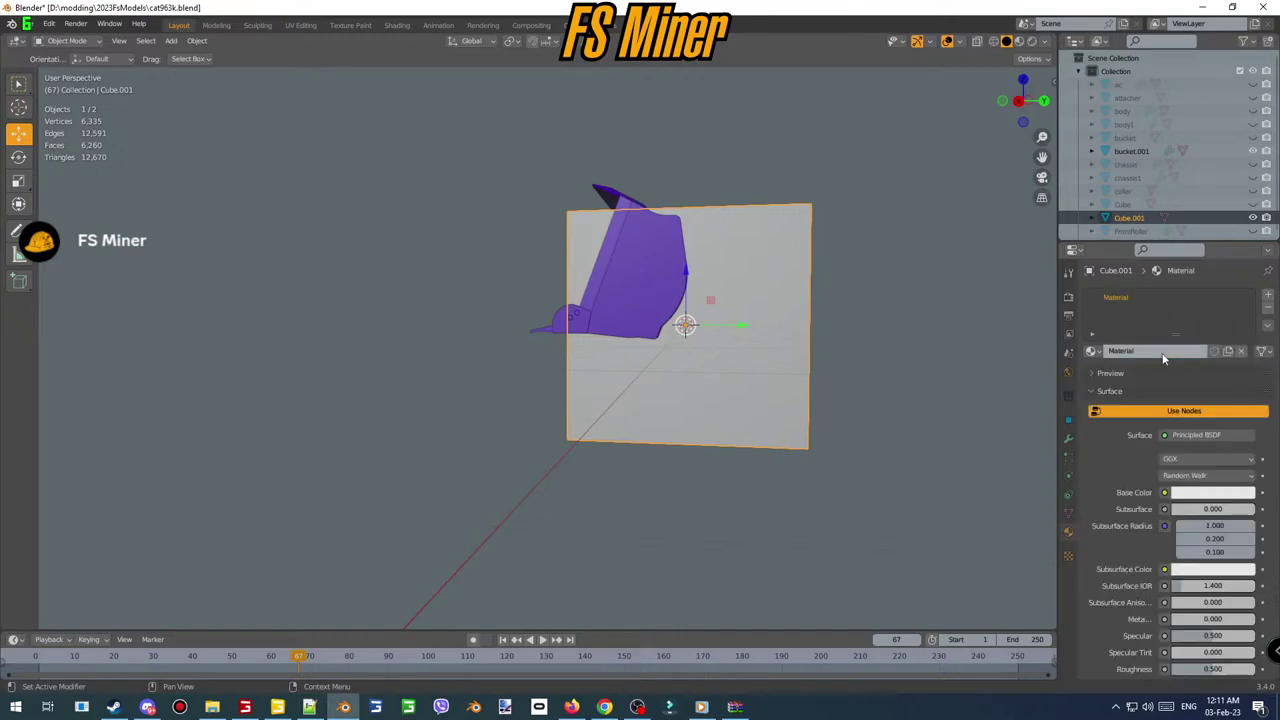
pyautogui.doubleClick(1163, 353)
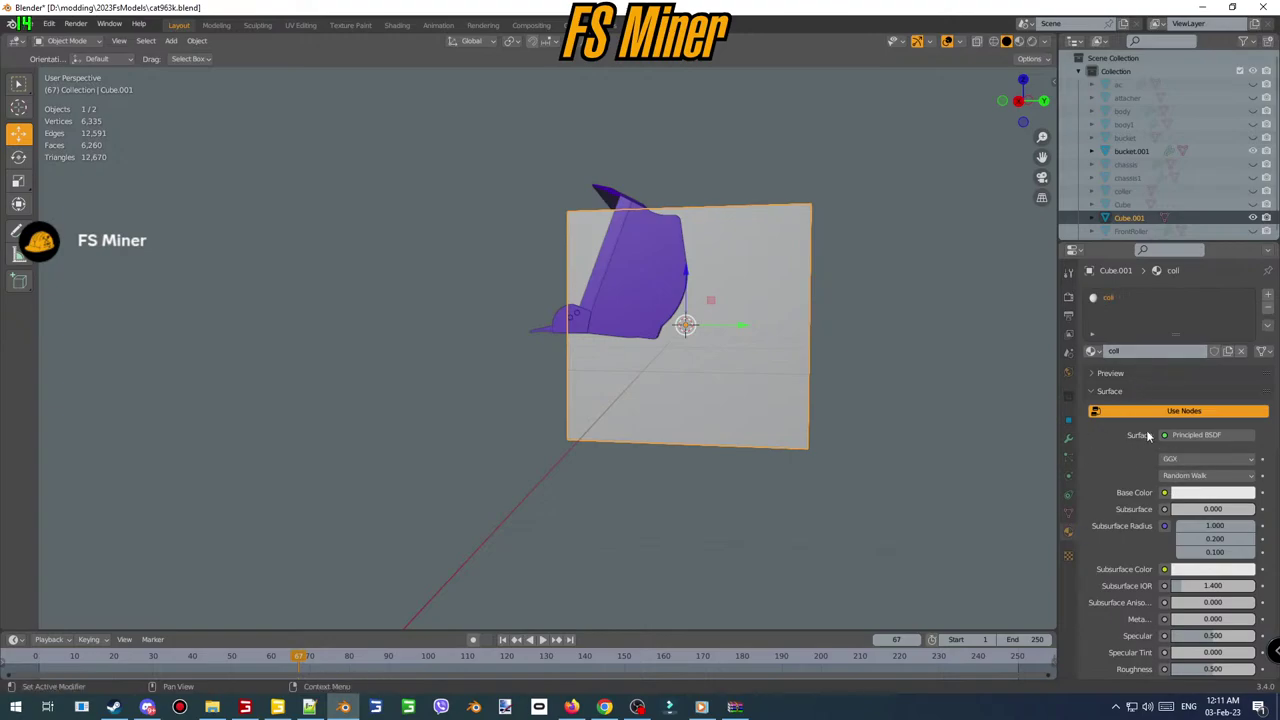
pyautogui.click(1184, 411)
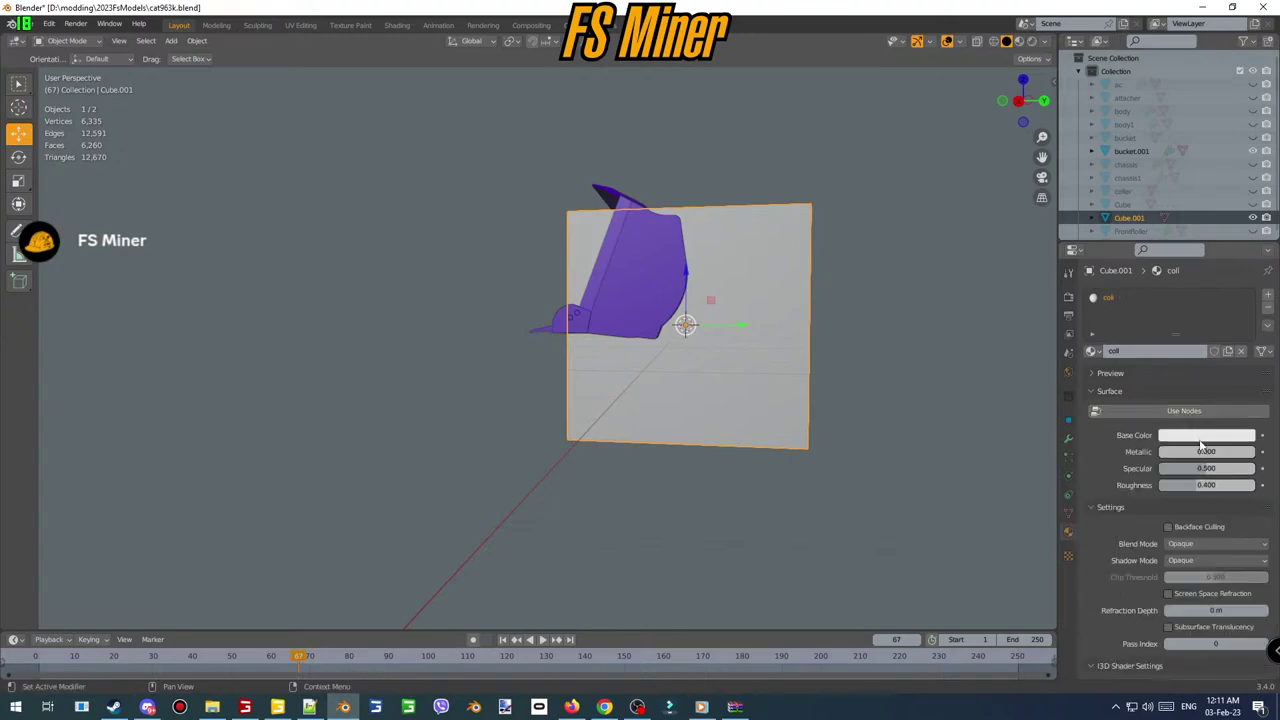
pyautogui.click(1200, 436)
pyautogui.click(1160, 250)
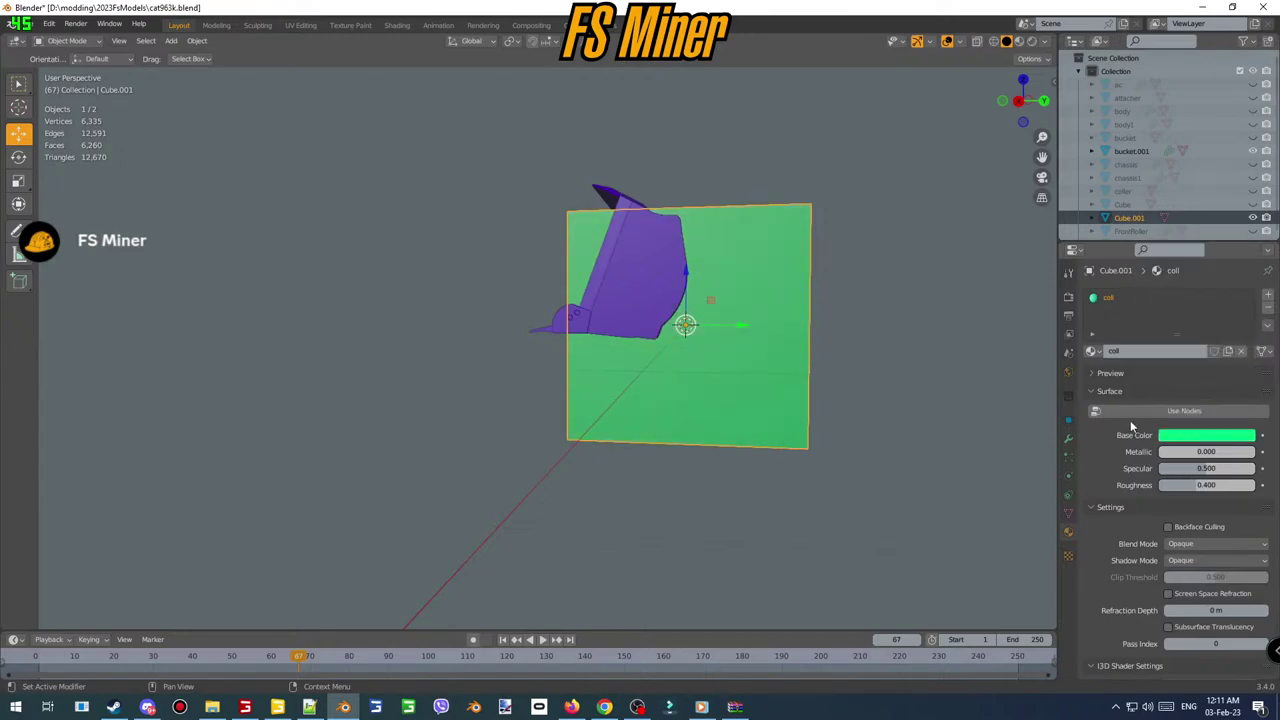
# - In the cube's I3D shape attributes, turn CPU Mesh on and enable Non Renderable
pyautogui.click(1069, 513)
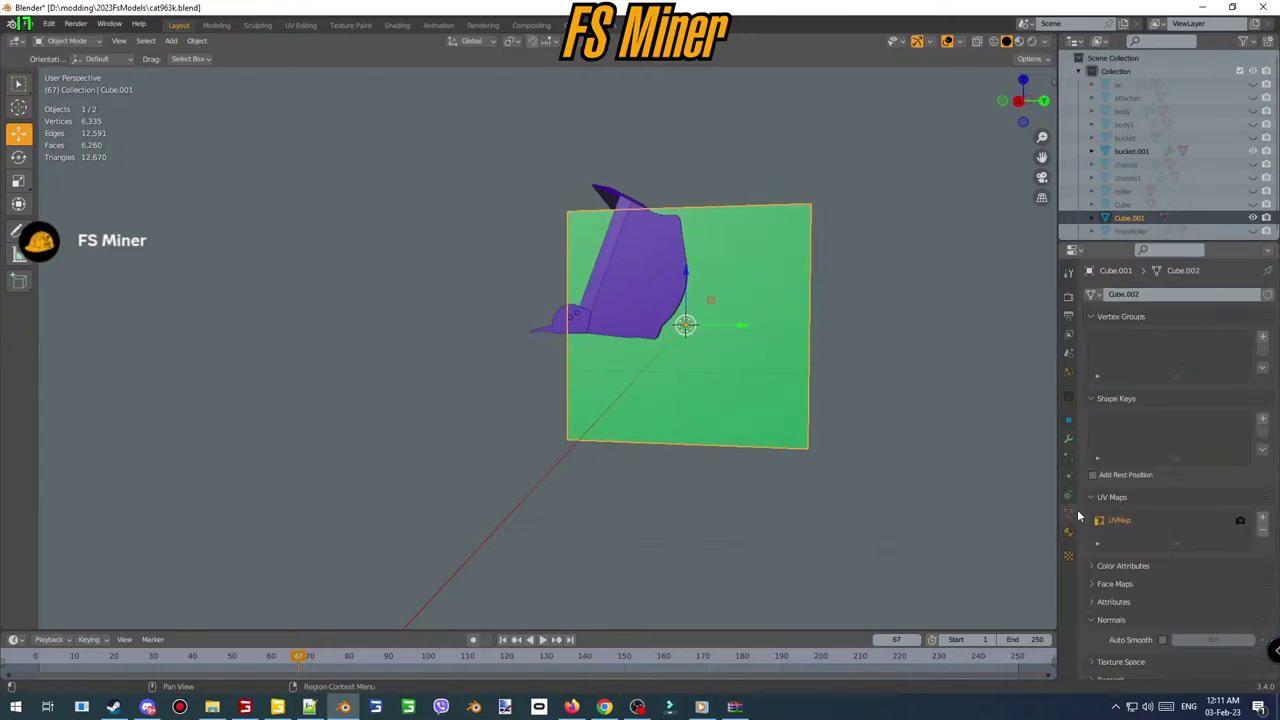
pyautogui.scroll(-6, 1162, 565)
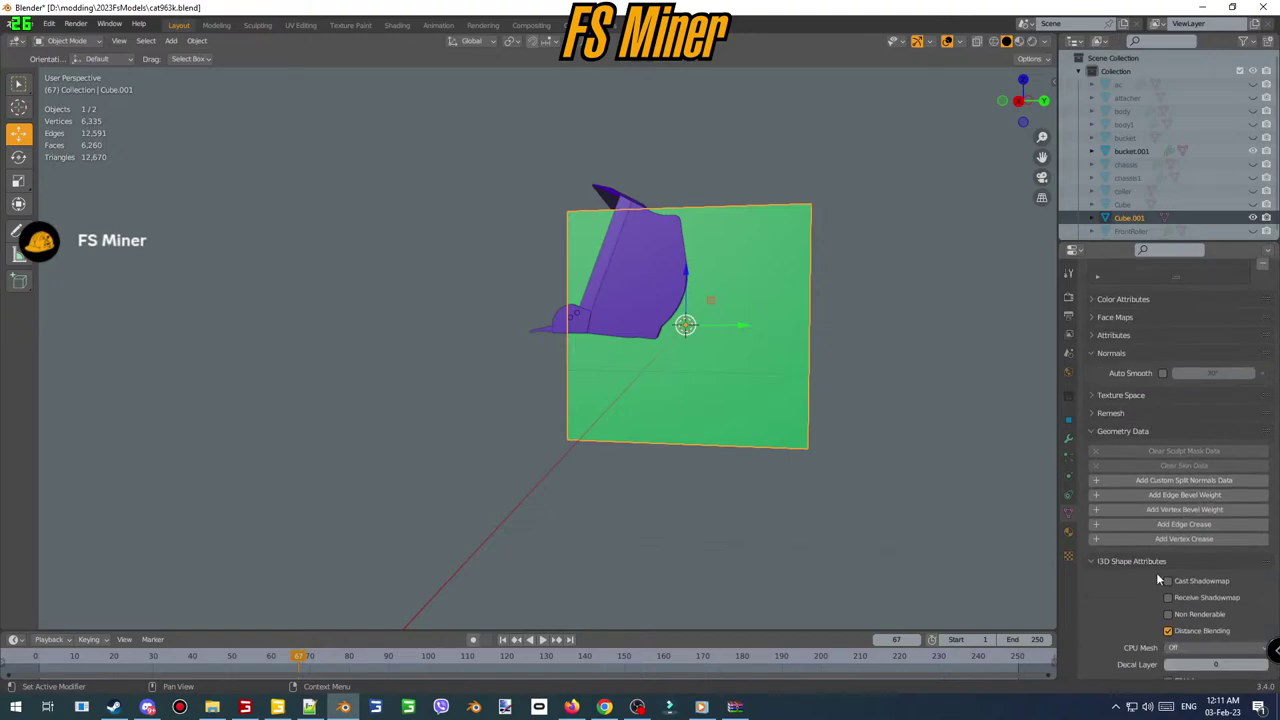
pyautogui.click(1215, 647)
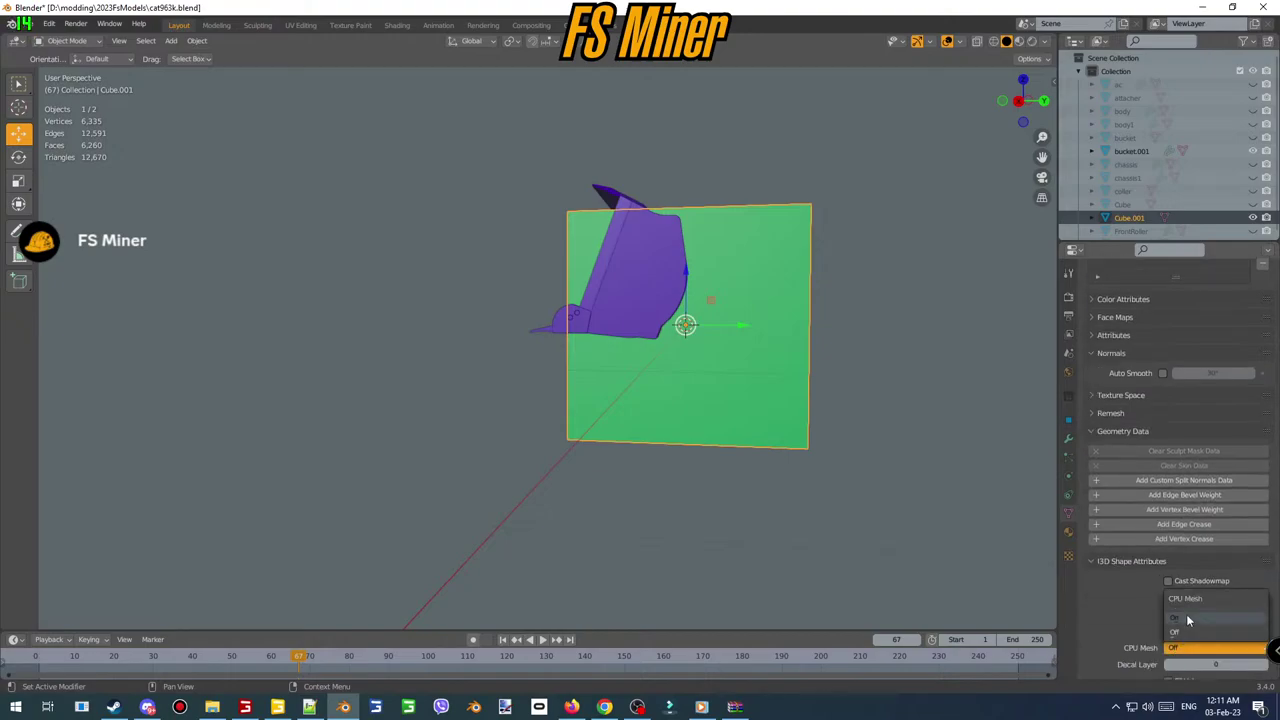
pyautogui.click(1215, 631)
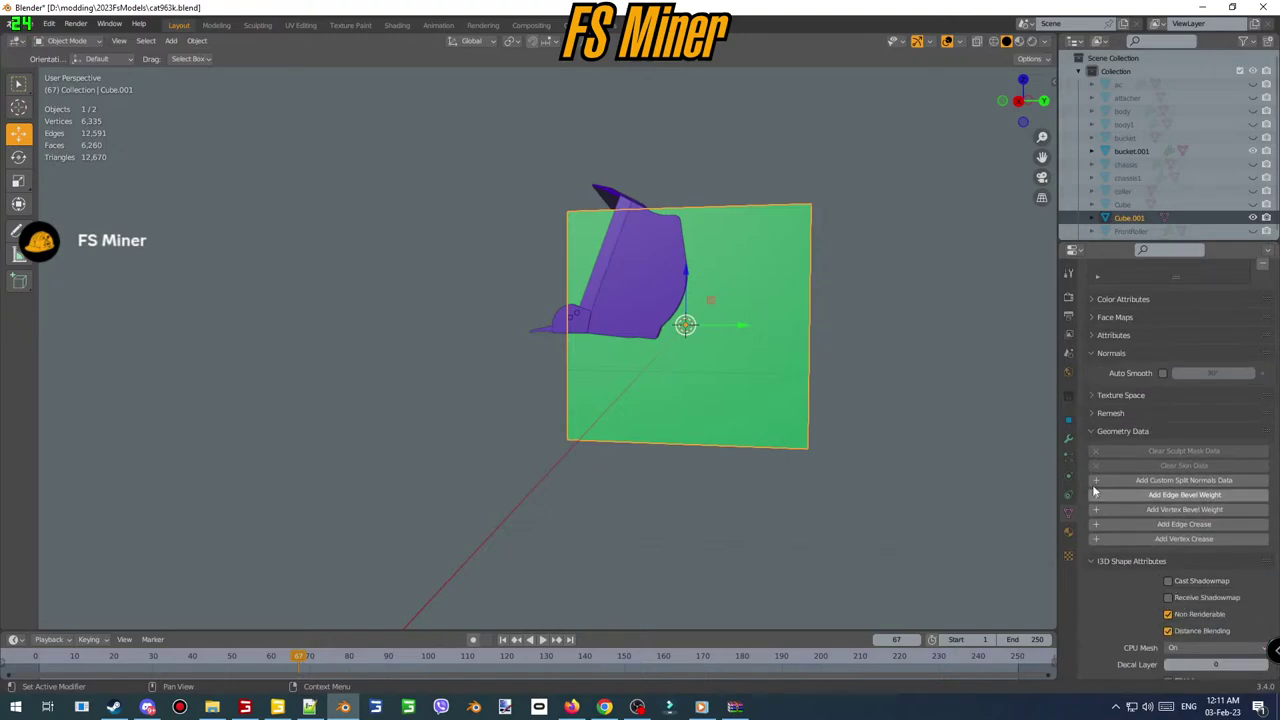
# - Set the cube's rigid body type to Compound Child and its collision mask to 8002
pyautogui.click(1068, 421)
pyautogui.scroll(-1, 1141, 452)
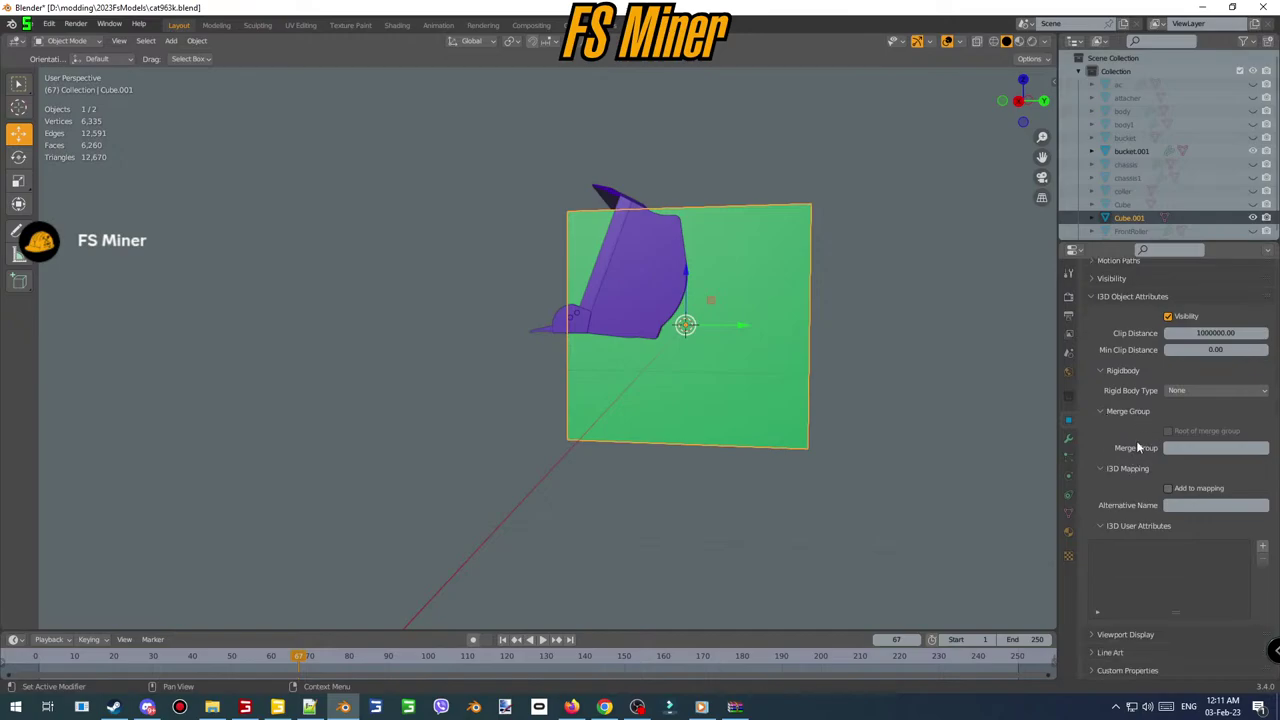
pyautogui.click(1205, 390)
pyautogui.click(1190, 464)
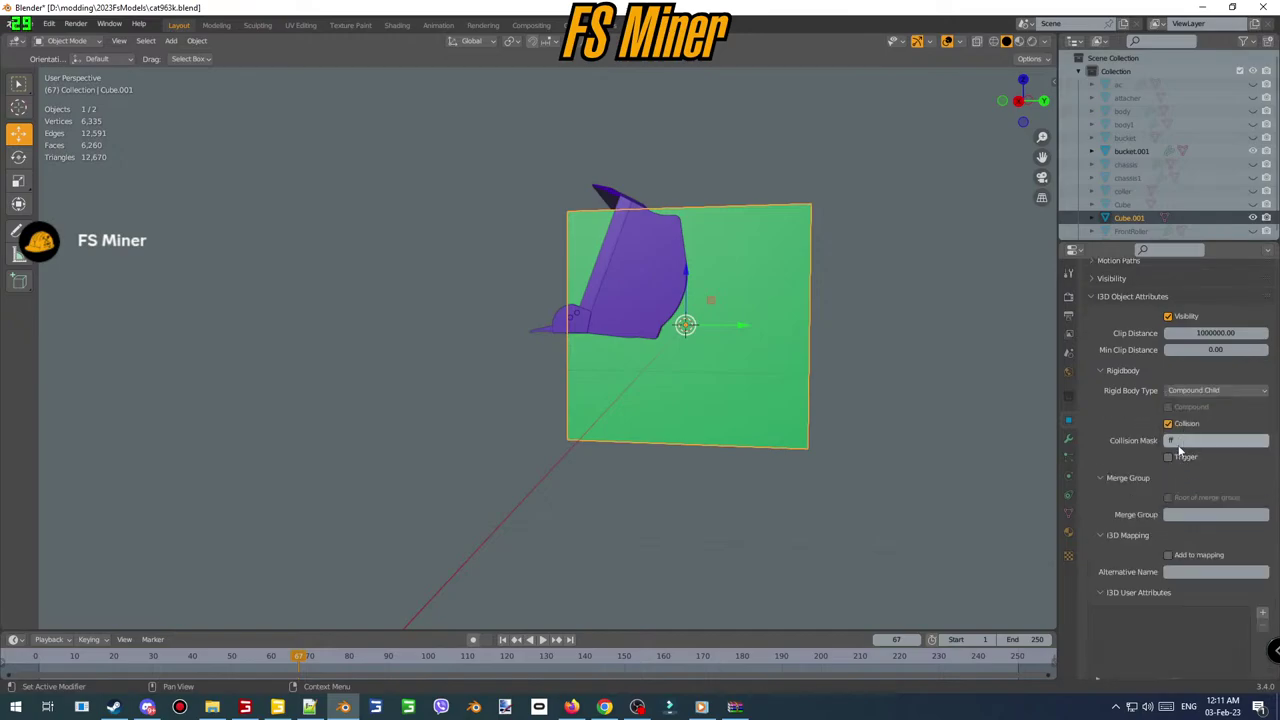
pyautogui.click(1180, 442)
pyautogui.write('8002')
pyautogui.press('Return')
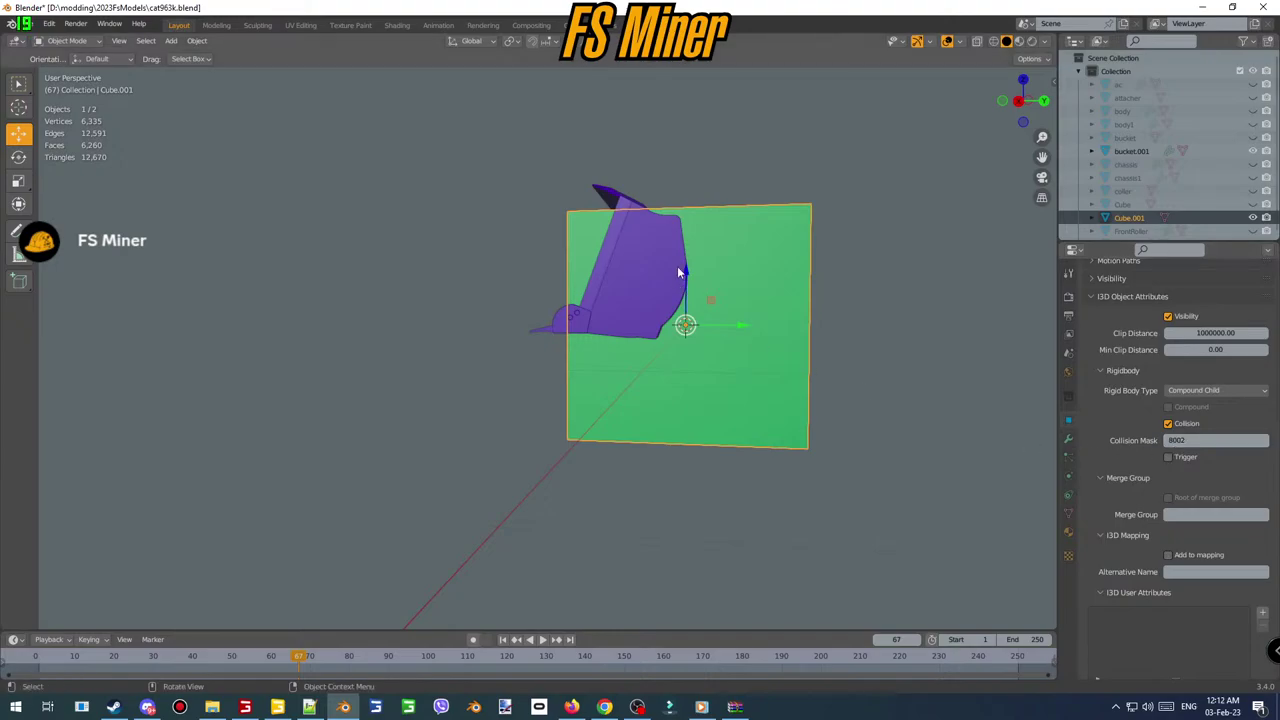
# - Edit the cube's mesh in wireframe right view, moving its bottom and top faces to the bucket floor to form a thin slab
pyautogui.click(1019, 102)
pyautogui.scroll(4, 776, 250)
pyautogui.keyDown('shift'); pyautogui.moveTo(857, 256); pyautogui.dragTo(666, 289, button='middle'); pyautogui.keyUp('shift')
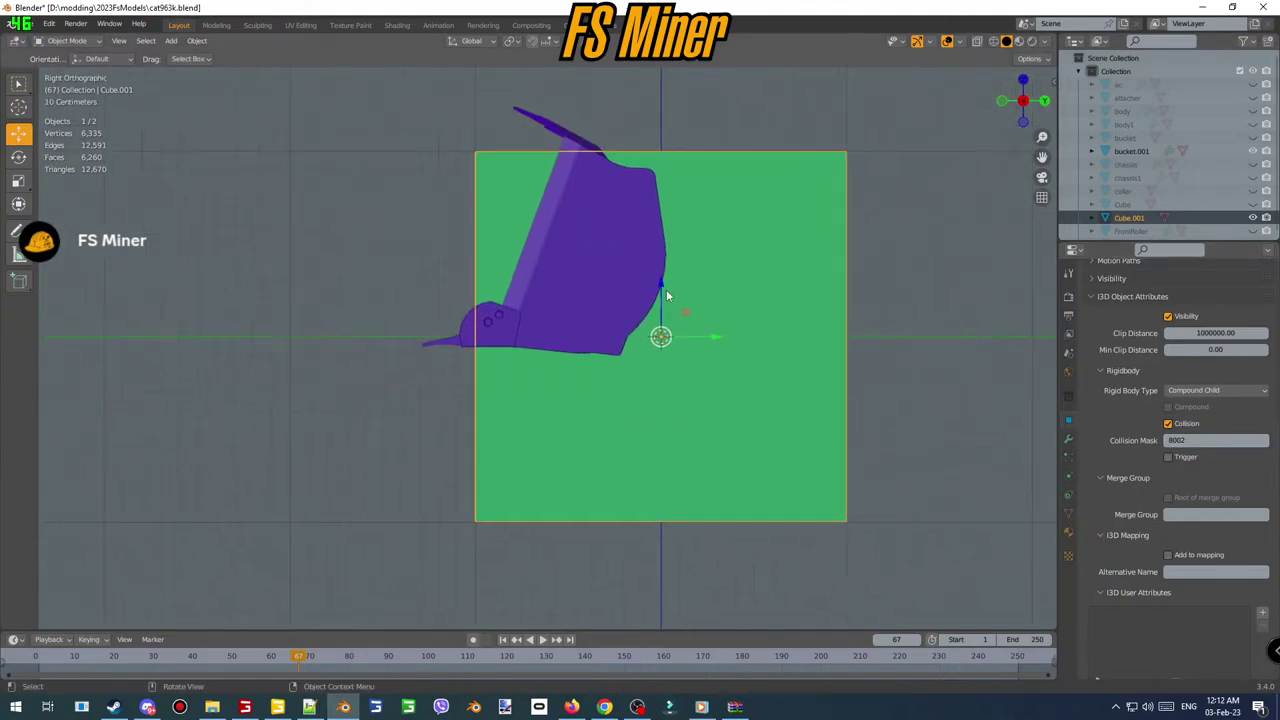
pyautogui.press('Tab')
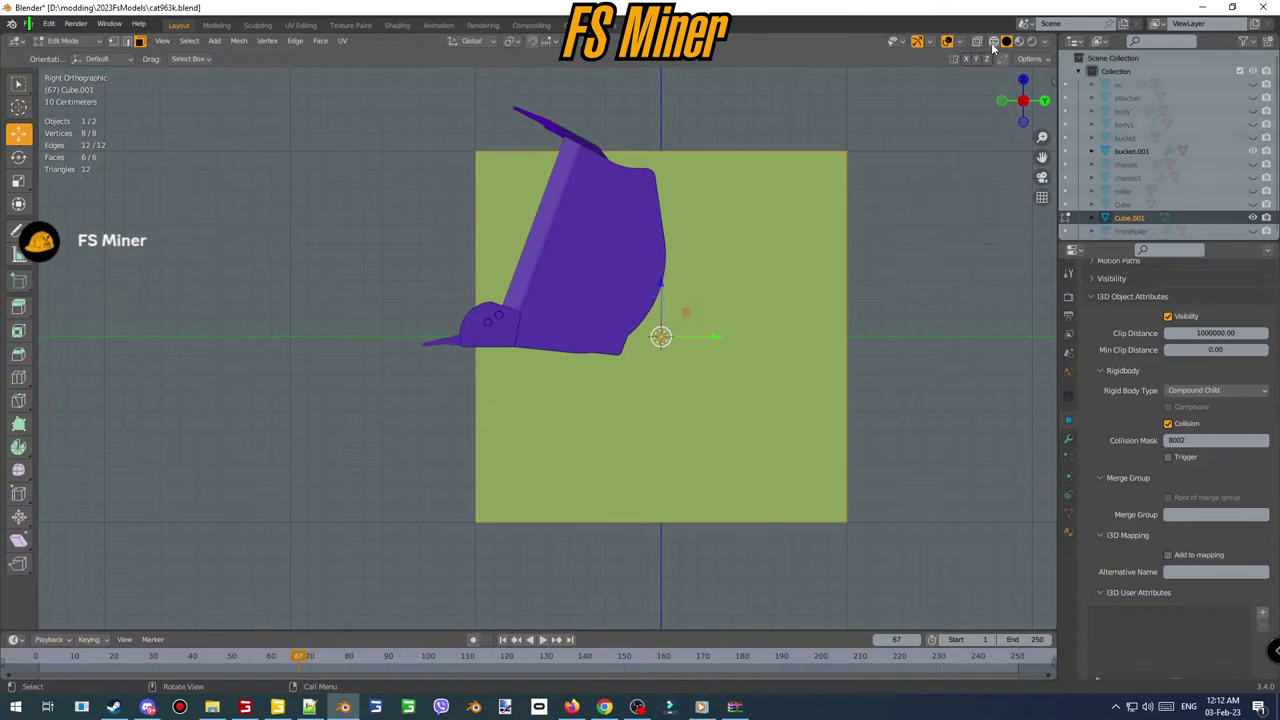
pyautogui.click(993, 44)
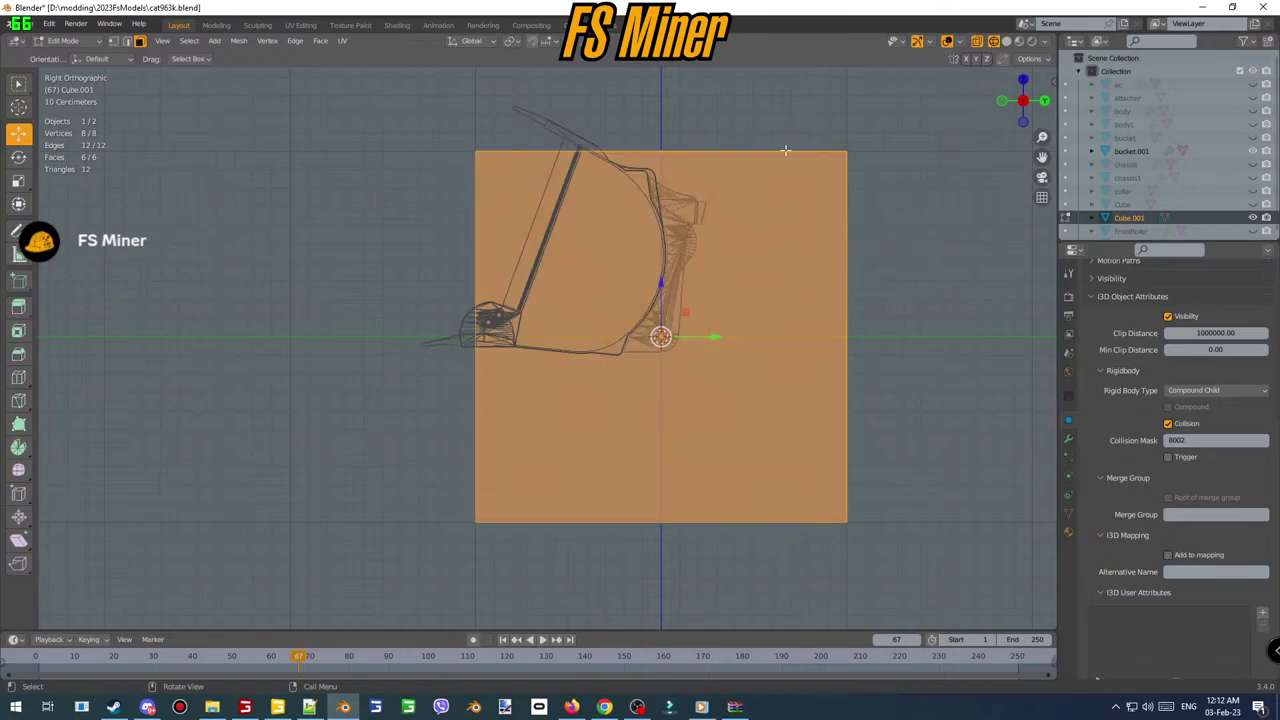
pyautogui.moveTo(440, 535); pyautogui.dragTo(890, 466)
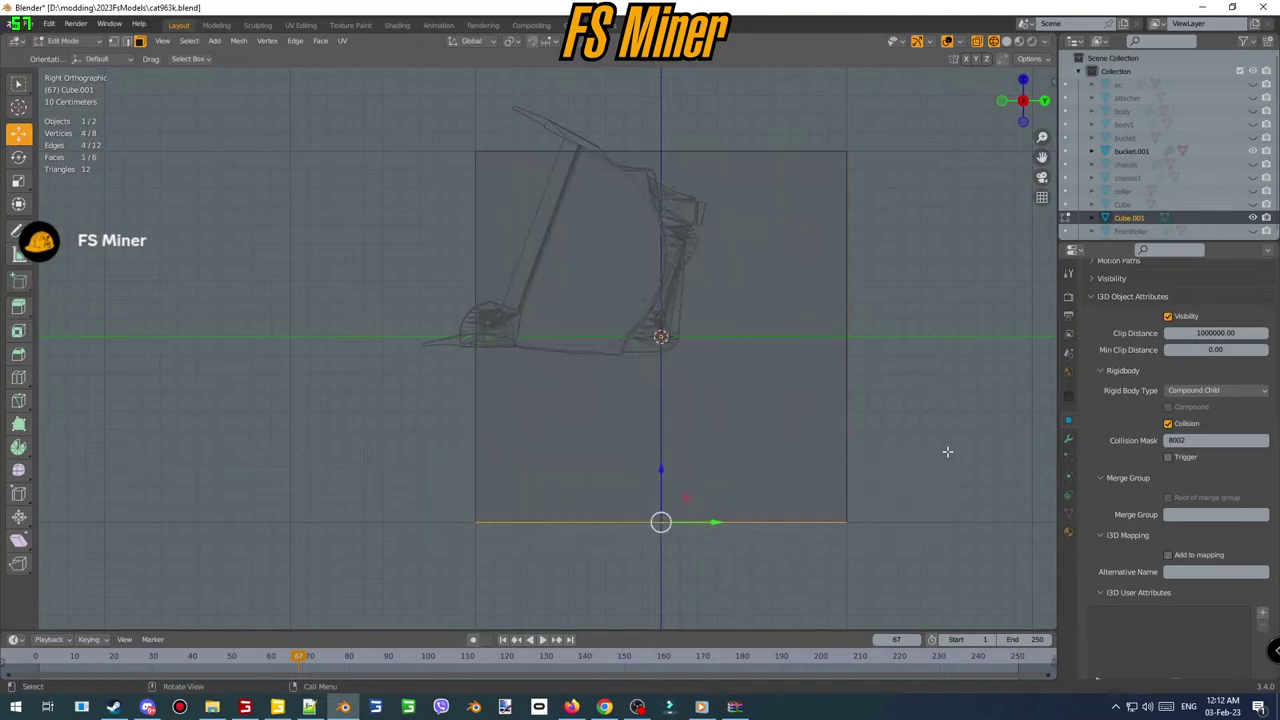
pyautogui.moveTo(655, 486); pyautogui.dragTo(584, 362)
pyautogui.scroll(2, 584, 362)
pyautogui.scroll(-2, 734, 356)
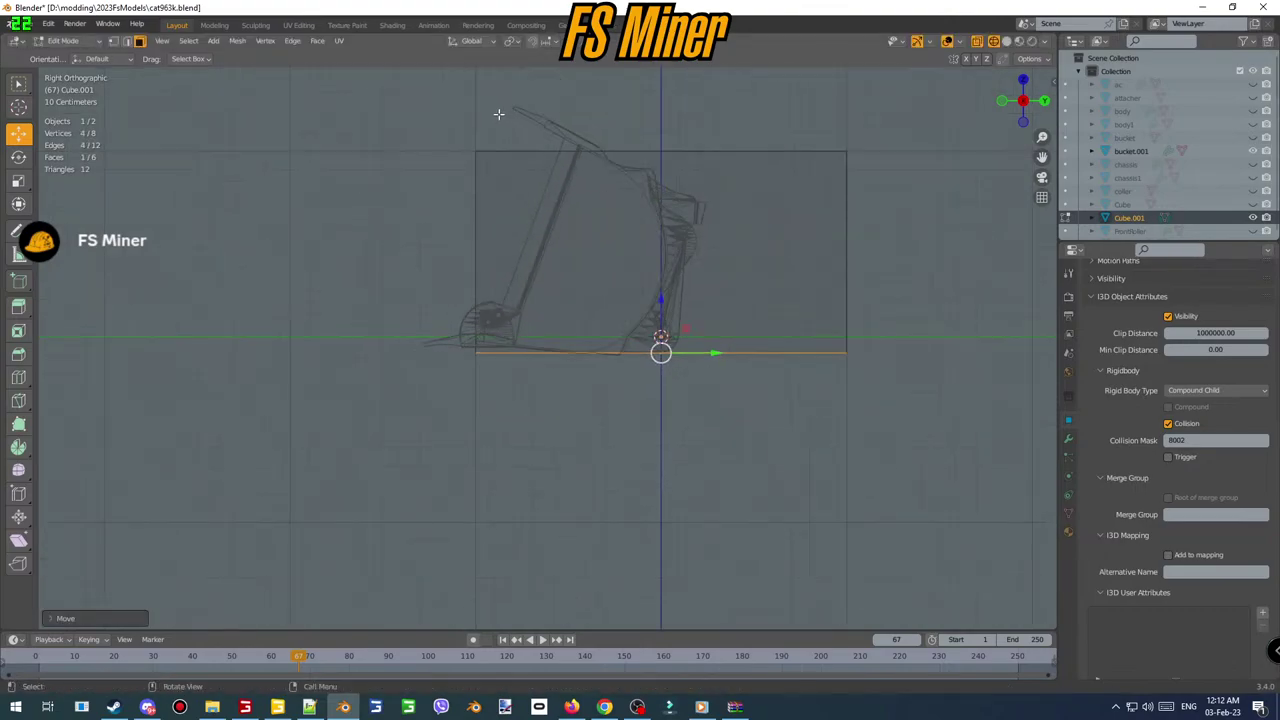
pyautogui.moveTo(459, 116); pyautogui.dragTo(850, 182)
pyautogui.moveTo(661, 126); pyautogui.dragTo(661, 320)
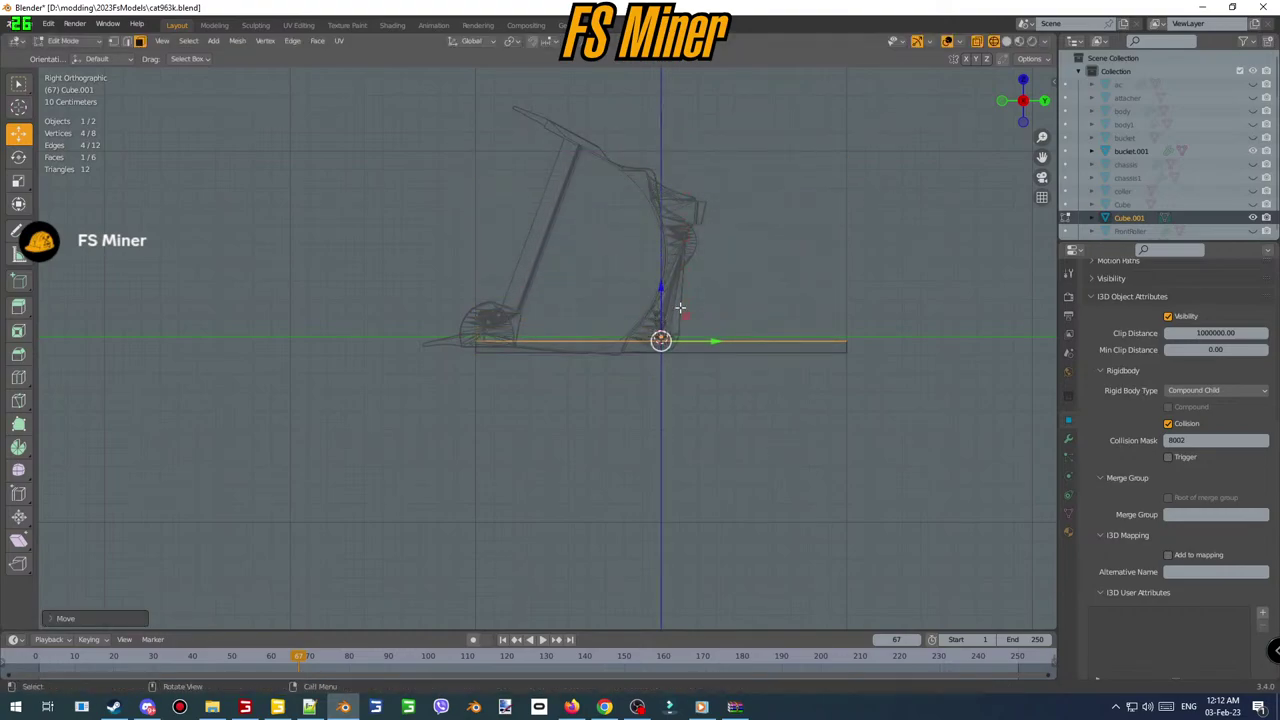
# - Move the slab's rear and front end faces inward along Y to shorten it to the bucket floor's length
pyautogui.moveTo(800, 291); pyautogui.dragTo(908, 402)
pyautogui.moveTo(878, 349); pyautogui.dragTo(812, 358)
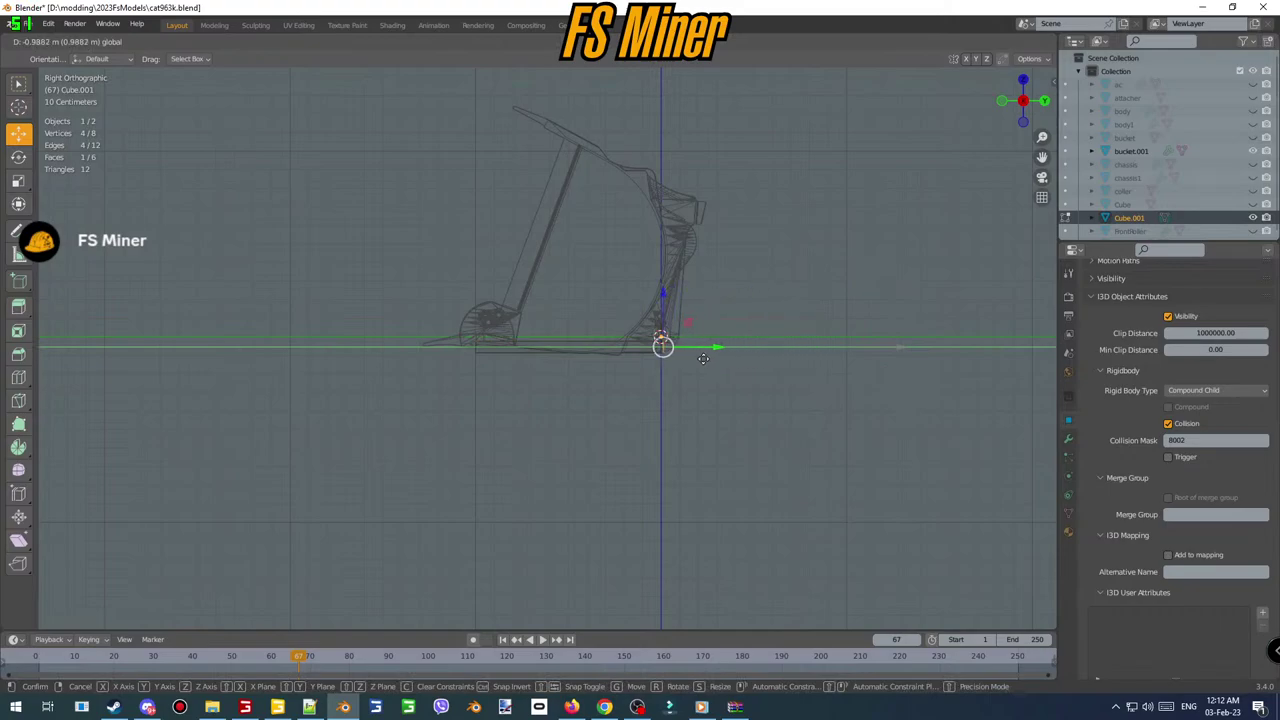
pyautogui.click(646, 346)
pyautogui.moveTo(445, 307); pyautogui.dragTo(513, 388)
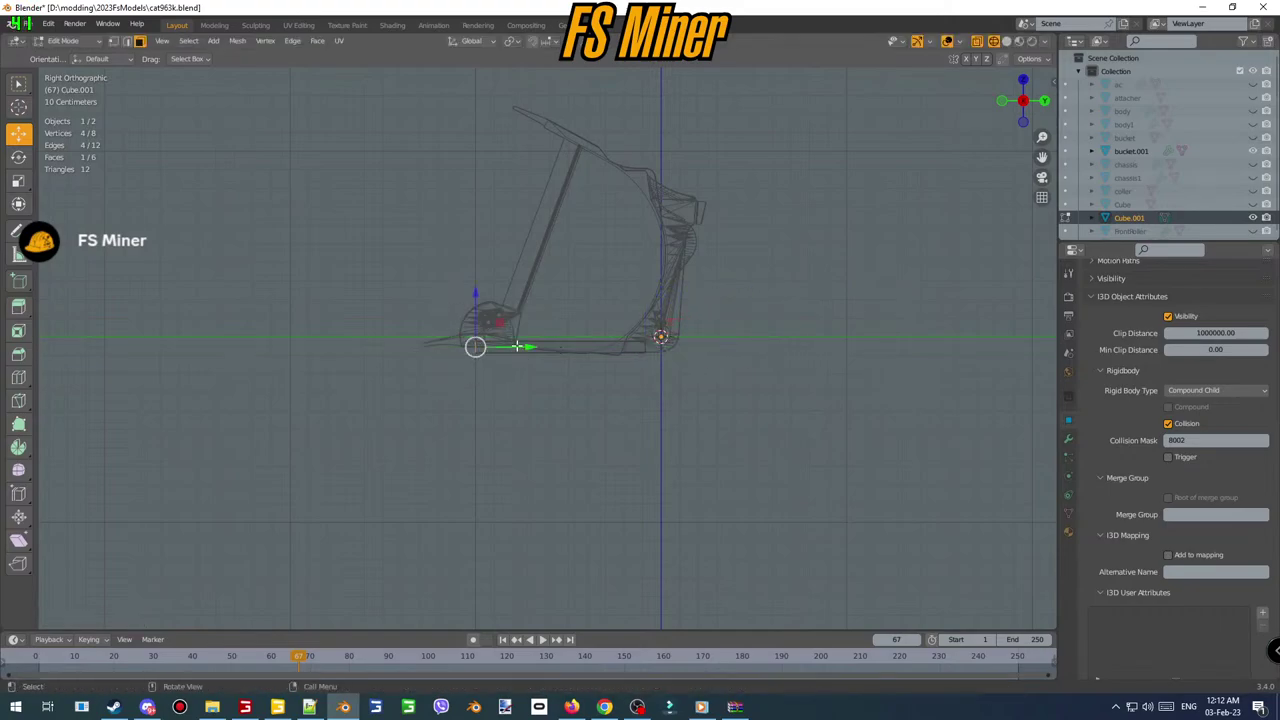
pyautogui.press('g')
pyautogui.press('y')
pyautogui.click(567, 348)
# - Lower the slab's top face along Z to make the floor slab thinner
pyautogui.scroll(4, 568, 343)
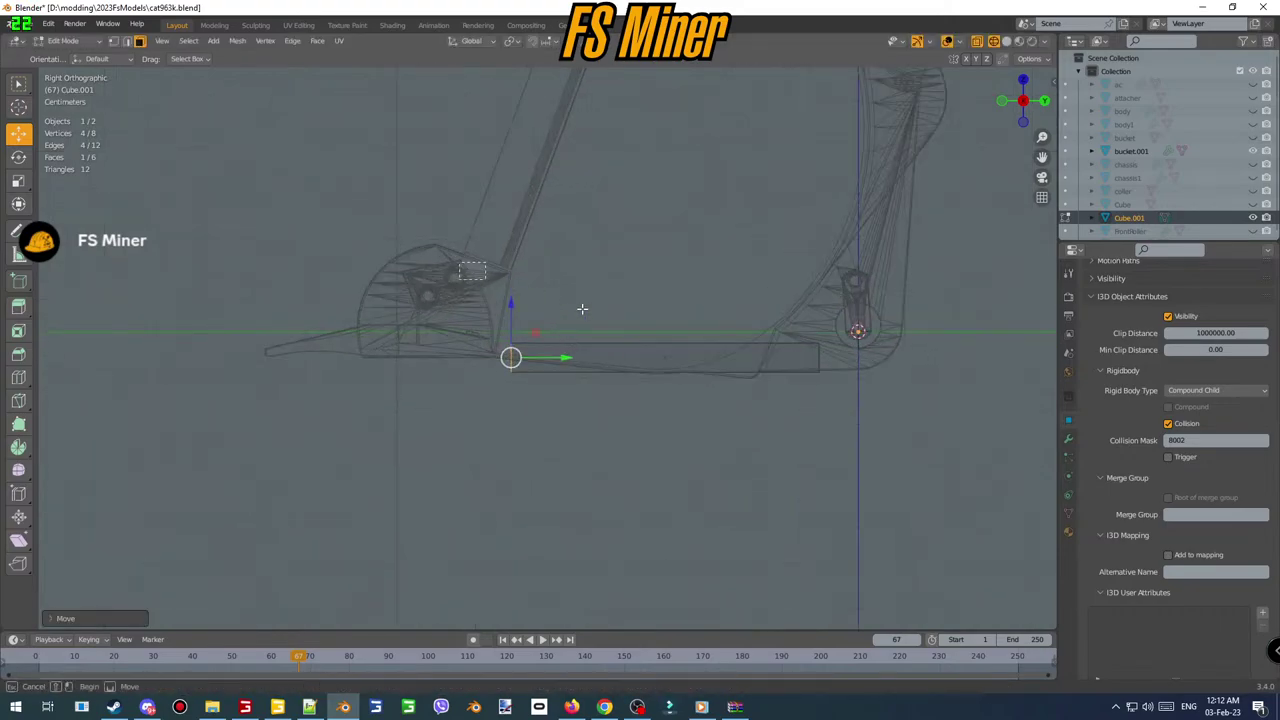
pyautogui.moveTo(460, 263); pyautogui.dragTo(852, 358)
pyautogui.press('g')
pyautogui.press('z')
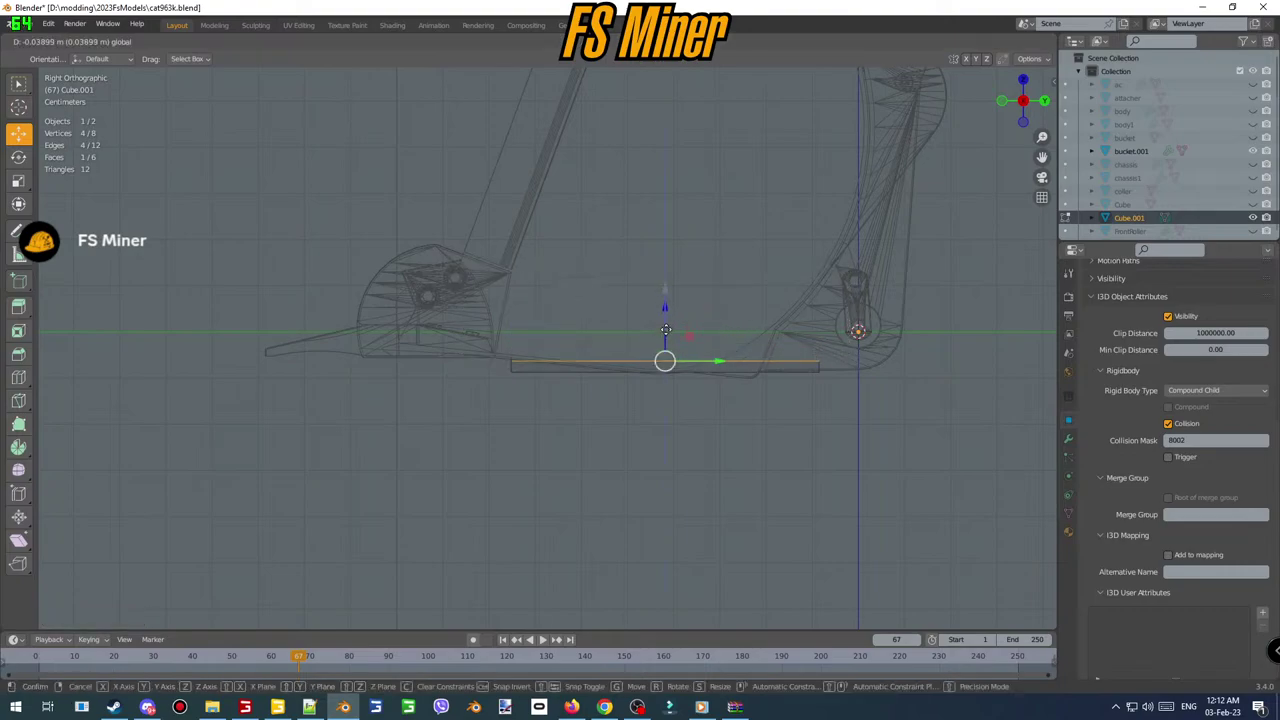
pyautogui.click(666, 326)
pyautogui.scroll(-2, 666, 340)
# - Duplicate the whole slab in place and move the copy straight down, well below the bucket, as a spare
pyautogui.press('a')
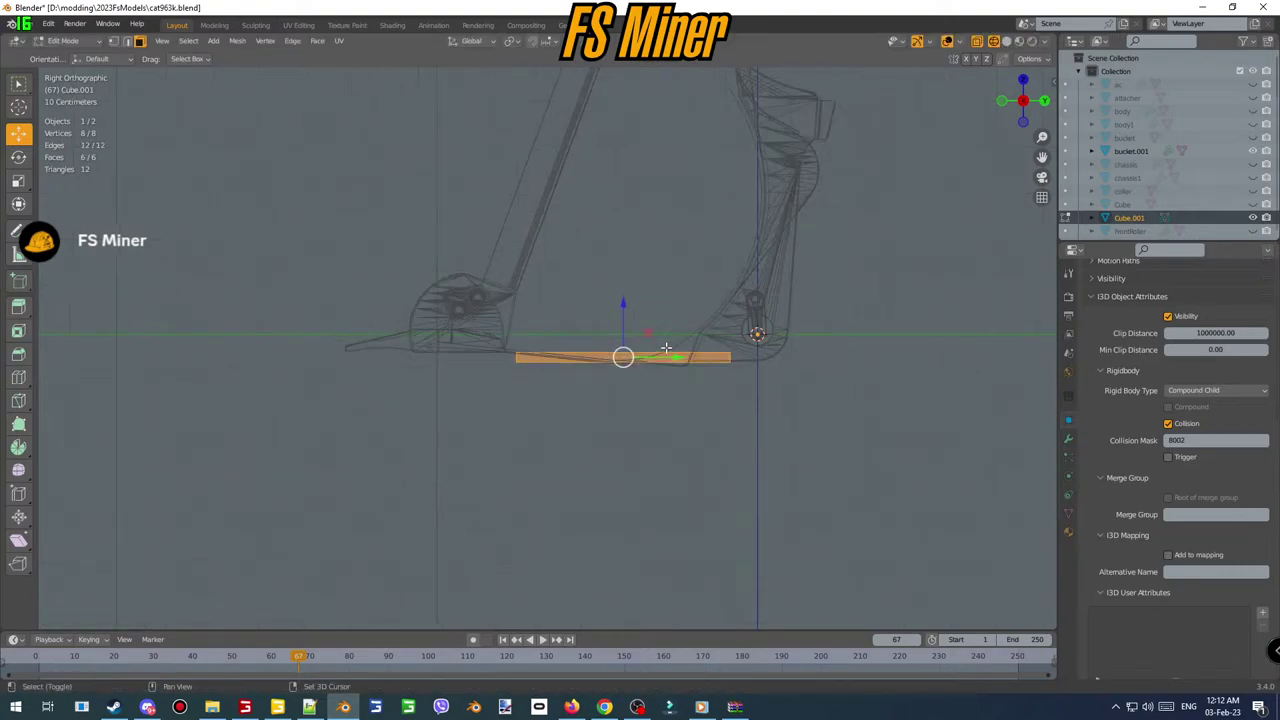
pyautogui.hotkey('shift', 'd')
pyautogui.rightClick(666, 347)
pyautogui.scroll(-2, 666, 350)
pyautogui.press('g')
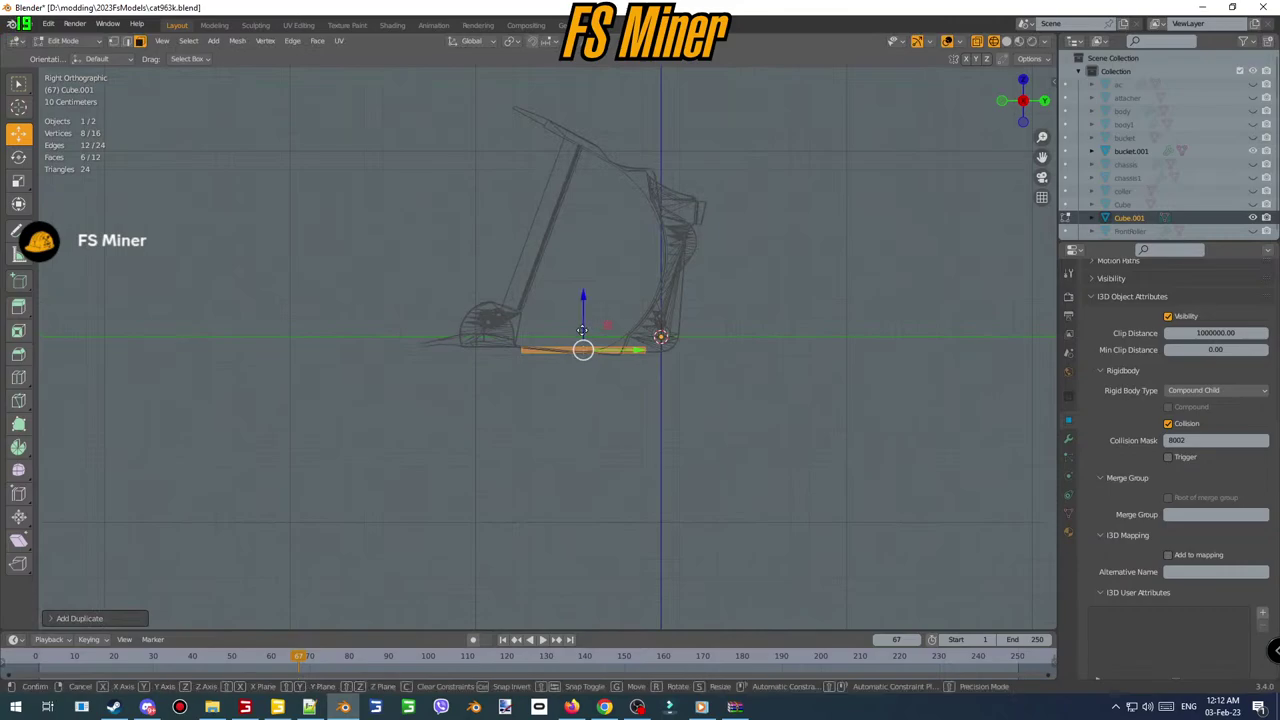
pyautogui.moveTo(582, 330); pyautogui.dragTo(581, 486)
# - Move the slab still at the bucket forward onto the cutting edge and teeth, and shorten it from its rear end
pyautogui.scroll(3, 526, 337)
pyautogui.moveTo(497, 295); pyautogui.dragTo(765, 427)
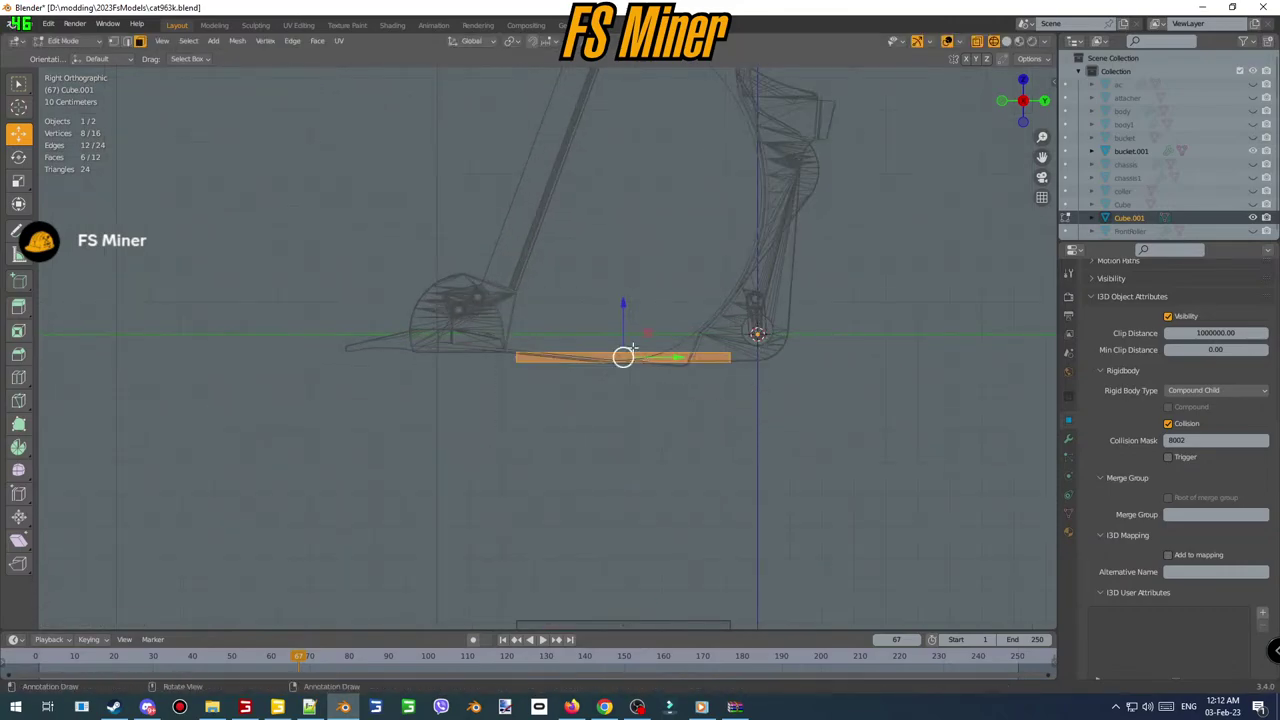
pyautogui.moveTo(623, 305); pyautogui.dragTo(623, 285)
pyautogui.moveTo(660, 338); pyautogui.dragTo(500, 344)
pyautogui.scroll(3, 490, 335)
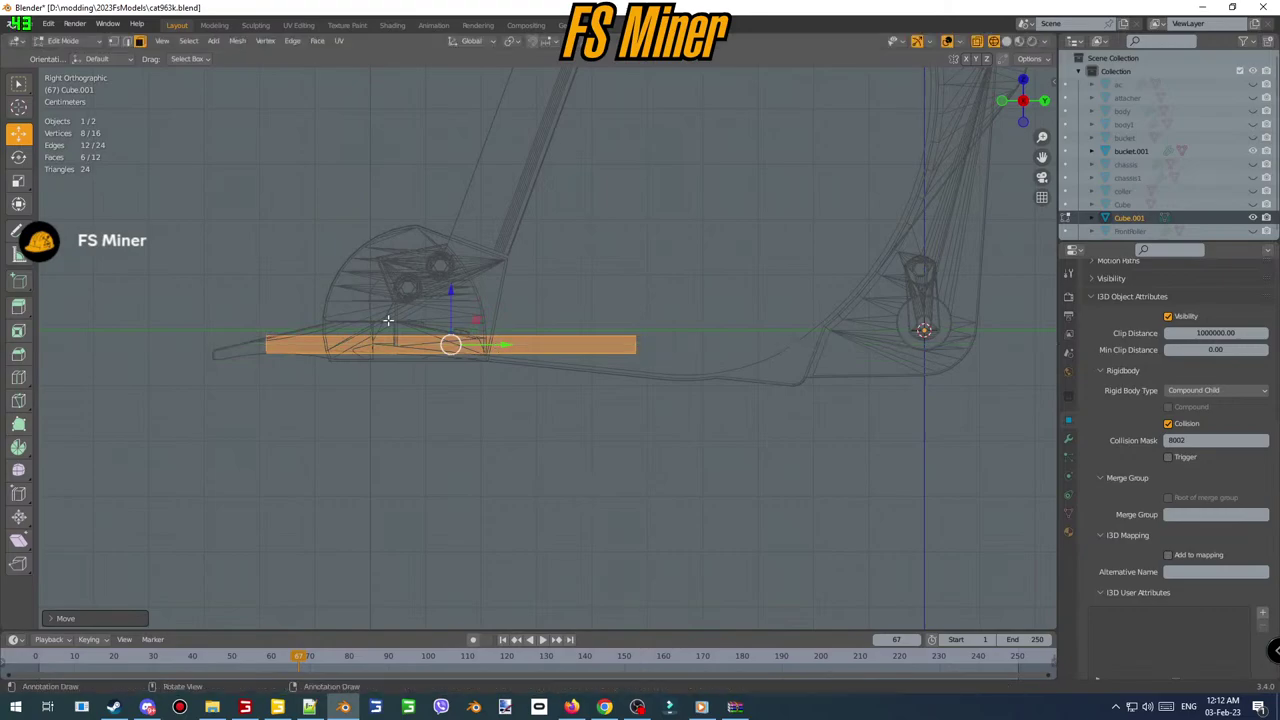
pyautogui.moveTo(594, 310); pyautogui.dragTo(503, 349)
pyautogui.scroll(2, 505, 345)
pyautogui.moveTo(85, 272); pyautogui.dragTo(551, 423)
pyautogui.moveTo(300, 317); pyautogui.dragTo(300, 322)
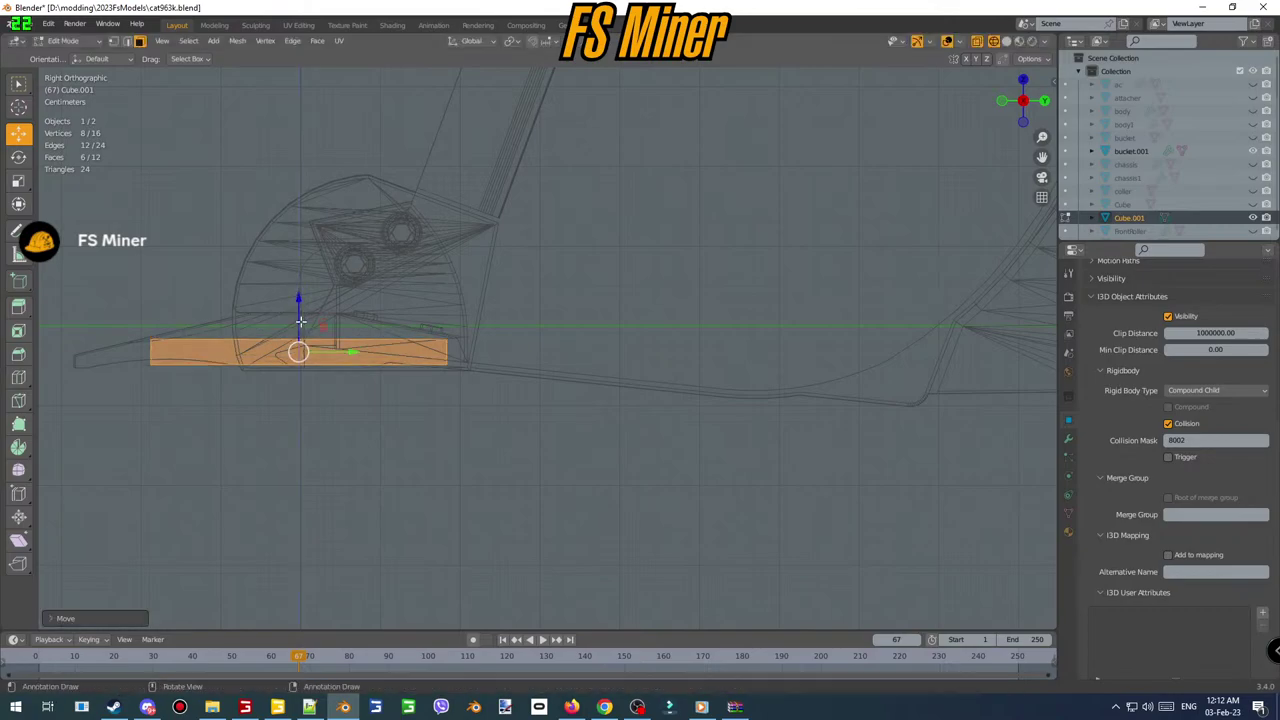
# - Tilt the cutting-edge slab slightly and lower its front upper vertices to follow the tooth profile
pyautogui.press('r')
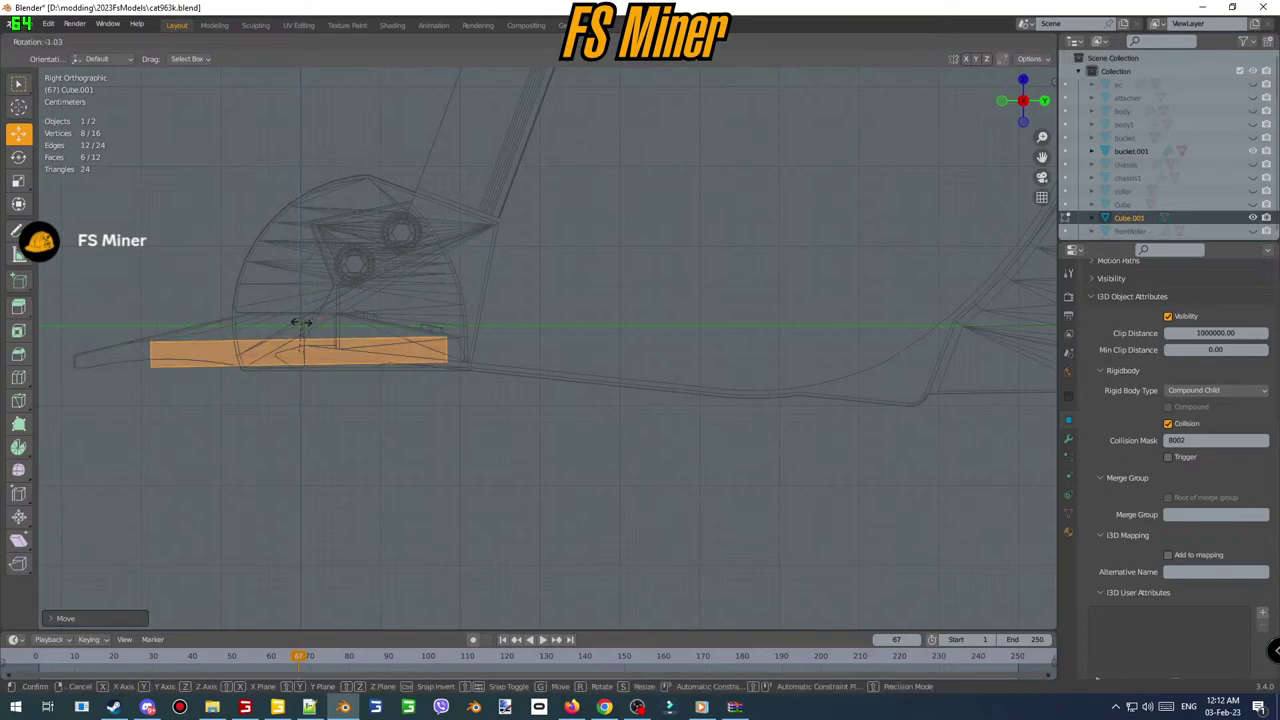
pyautogui.click(300, 325)
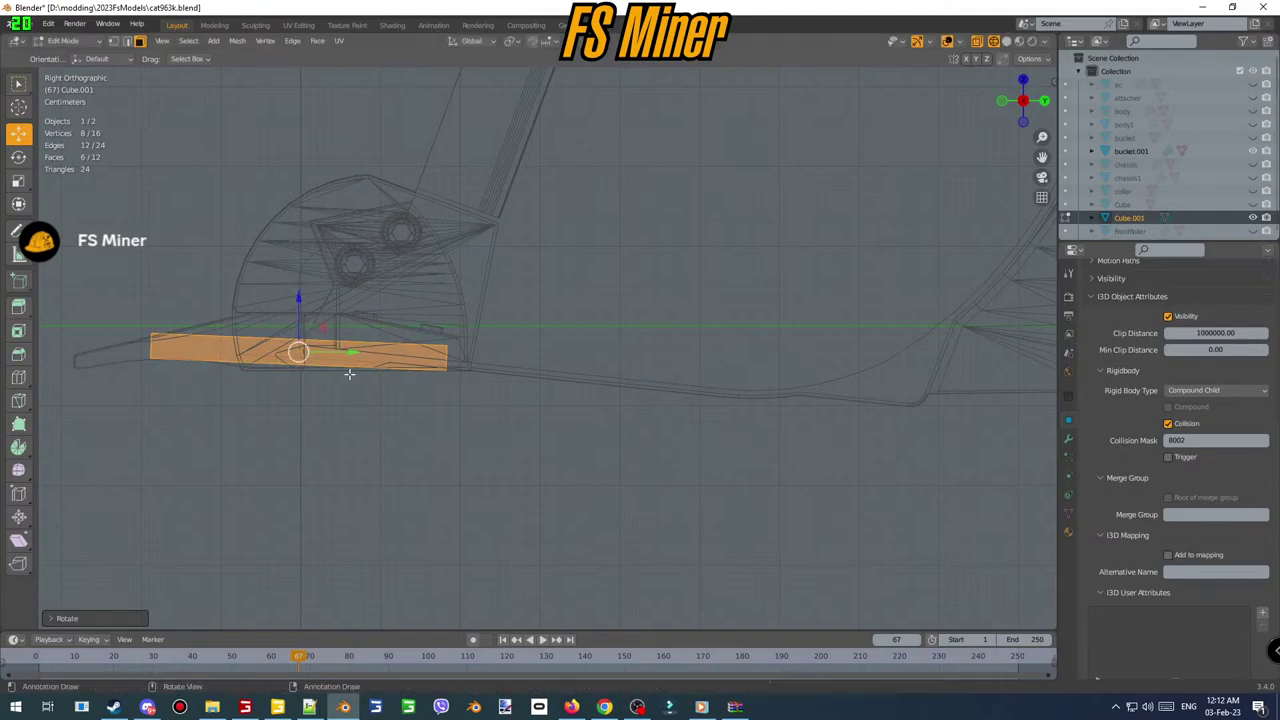
pyautogui.keyDown('shift'); pyautogui.moveTo(349, 371); pyautogui.dragTo(600, 403, button='middle'); pyautogui.keyUp('shift')
pyautogui.scroll(1, 442, 387)
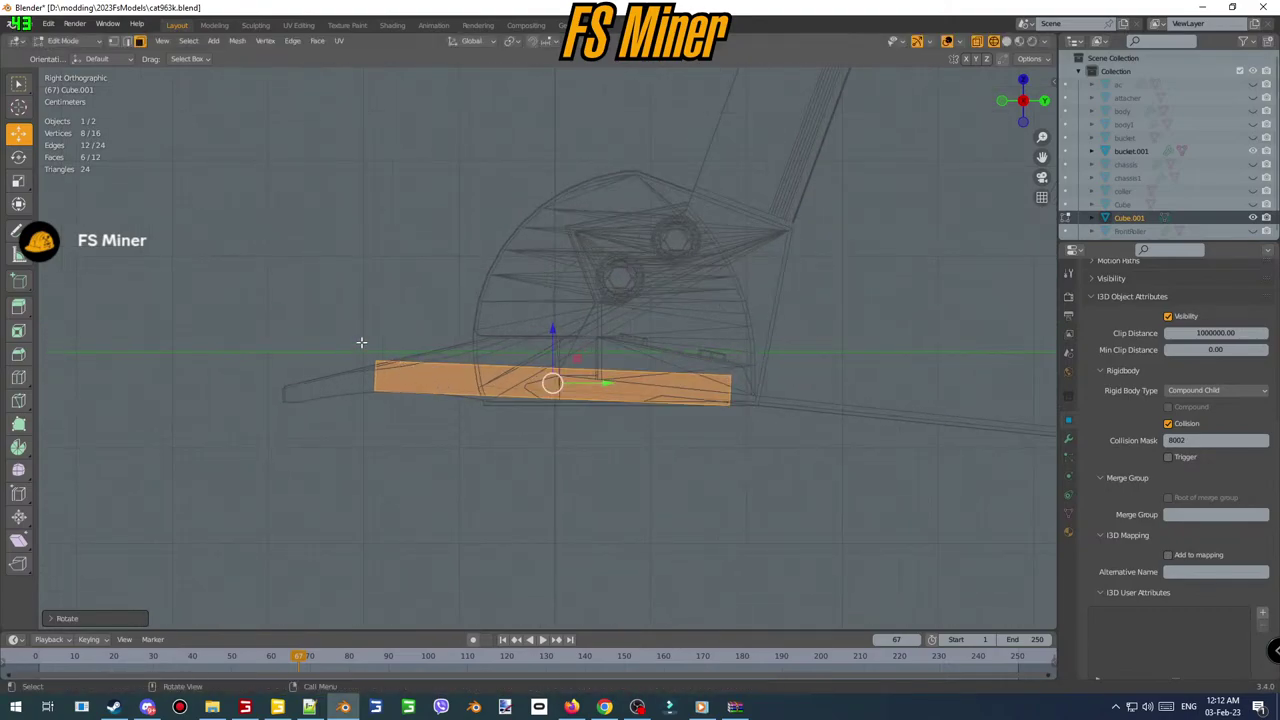
pyautogui.click(113, 41)
pyautogui.moveTo(343, 304); pyautogui.dragTo(420, 362)
pyautogui.press('g')
pyautogui.click(376, 348)
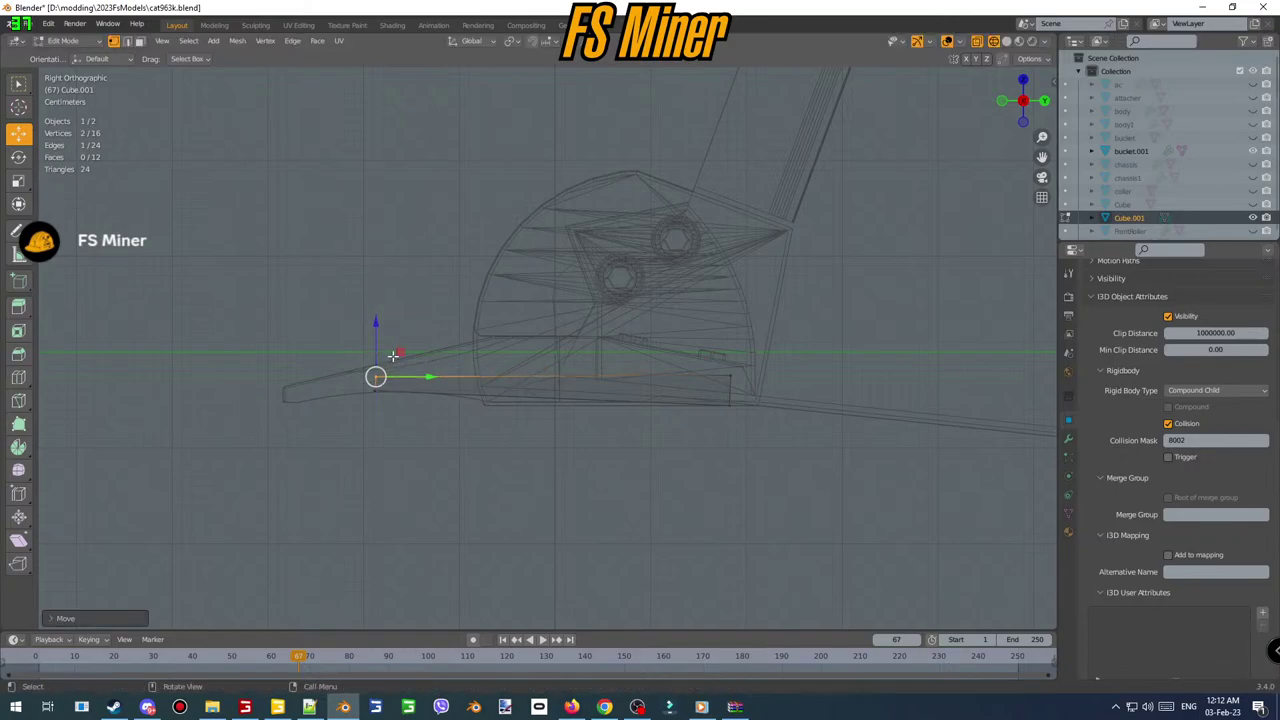
# - Scale both slabs along X in front view until they span the full width of the bucket
pyautogui.moveTo(378, 350); pyautogui.dragTo(616, 440, button='middle')
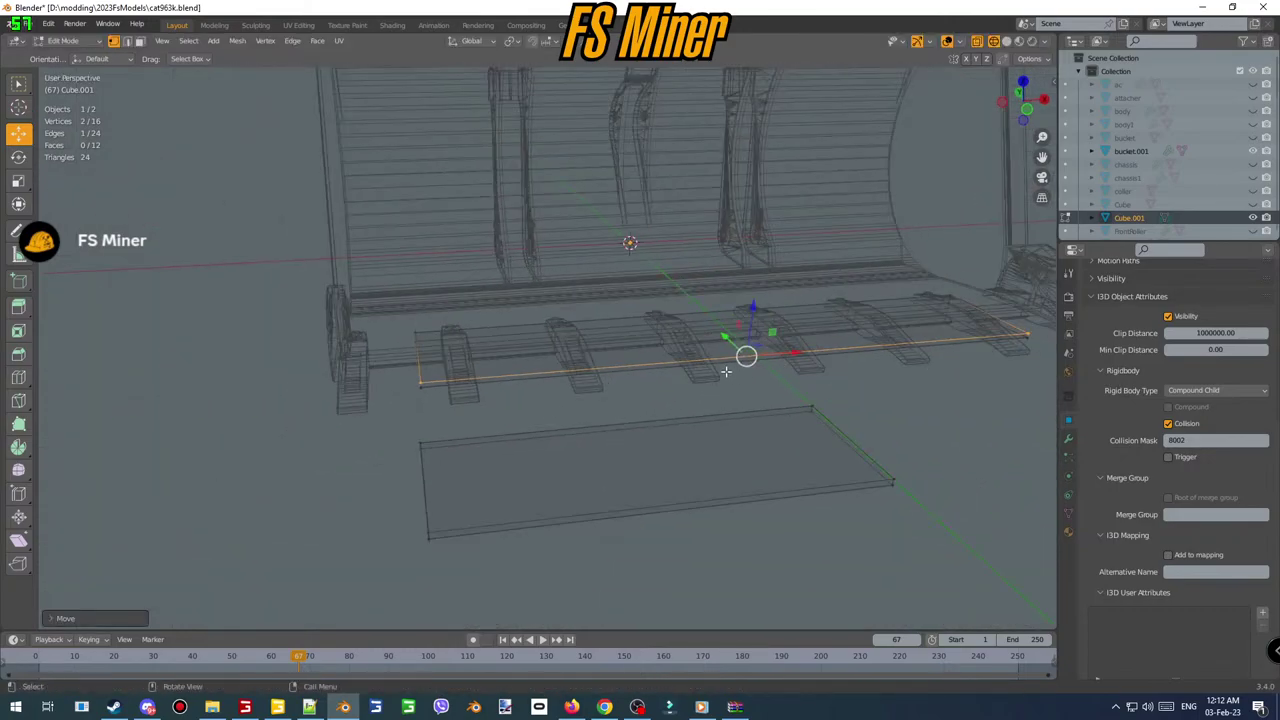
pyautogui.moveTo(726, 372); pyautogui.dragTo(692, 340, button='middle')
pyautogui.scroll(-2, 689, 340)
pyautogui.moveTo(397, 247); pyautogui.dragTo(1024, 428)
pyautogui.moveTo(969, 403); pyautogui.dragTo(886, 380, button='middle')
pyautogui.click(1007, 119)
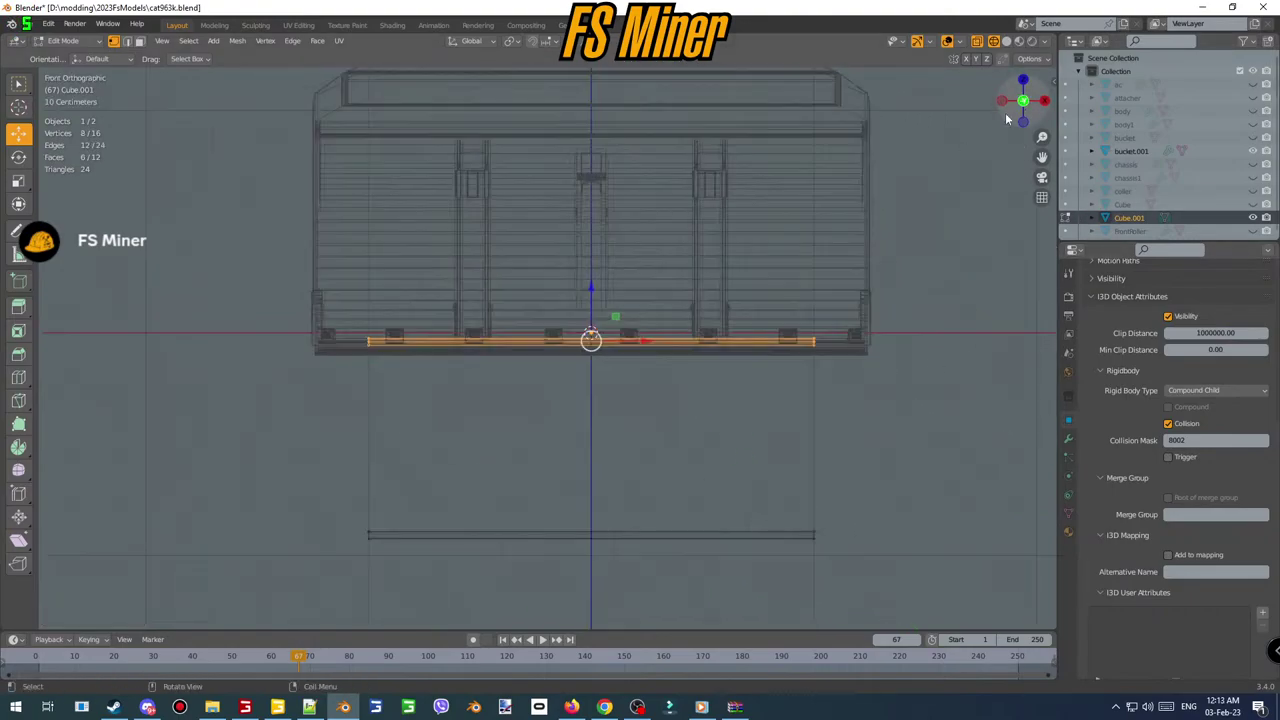
pyautogui.press('a')
pyautogui.click(8, 181)
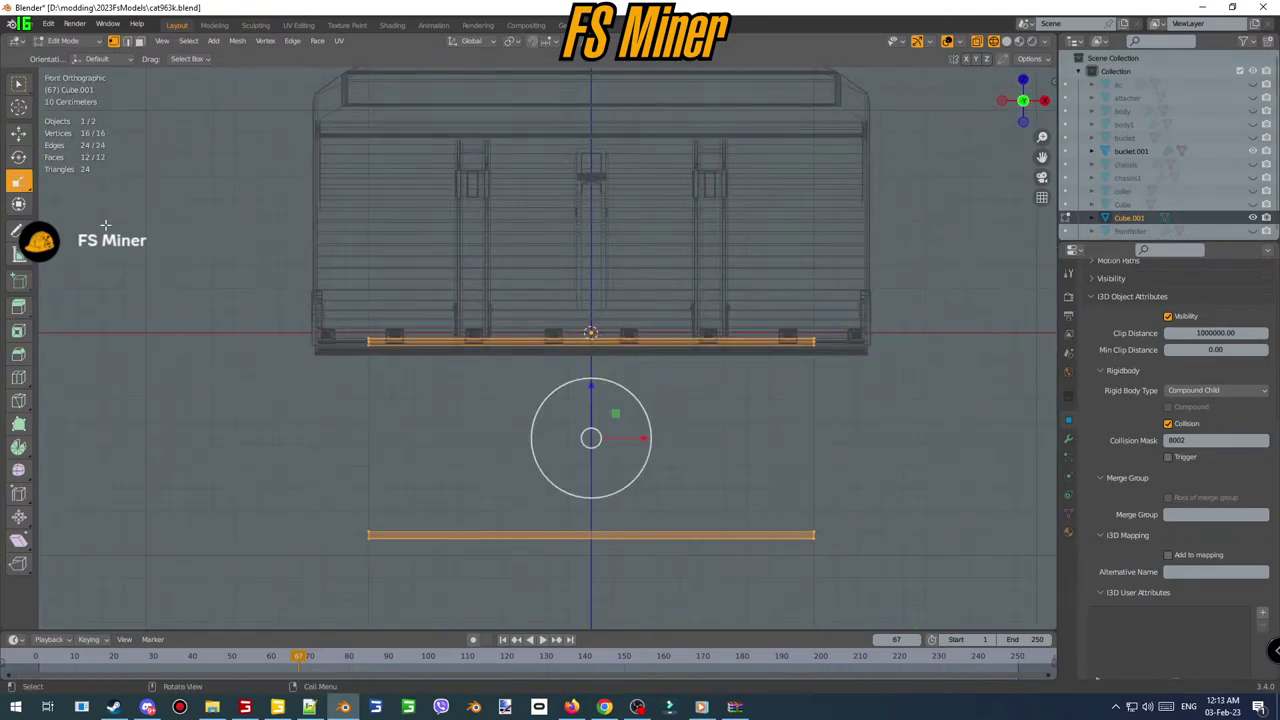
pyautogui.moveTo(641, 438); pyautogui.dragTo(660, 441)
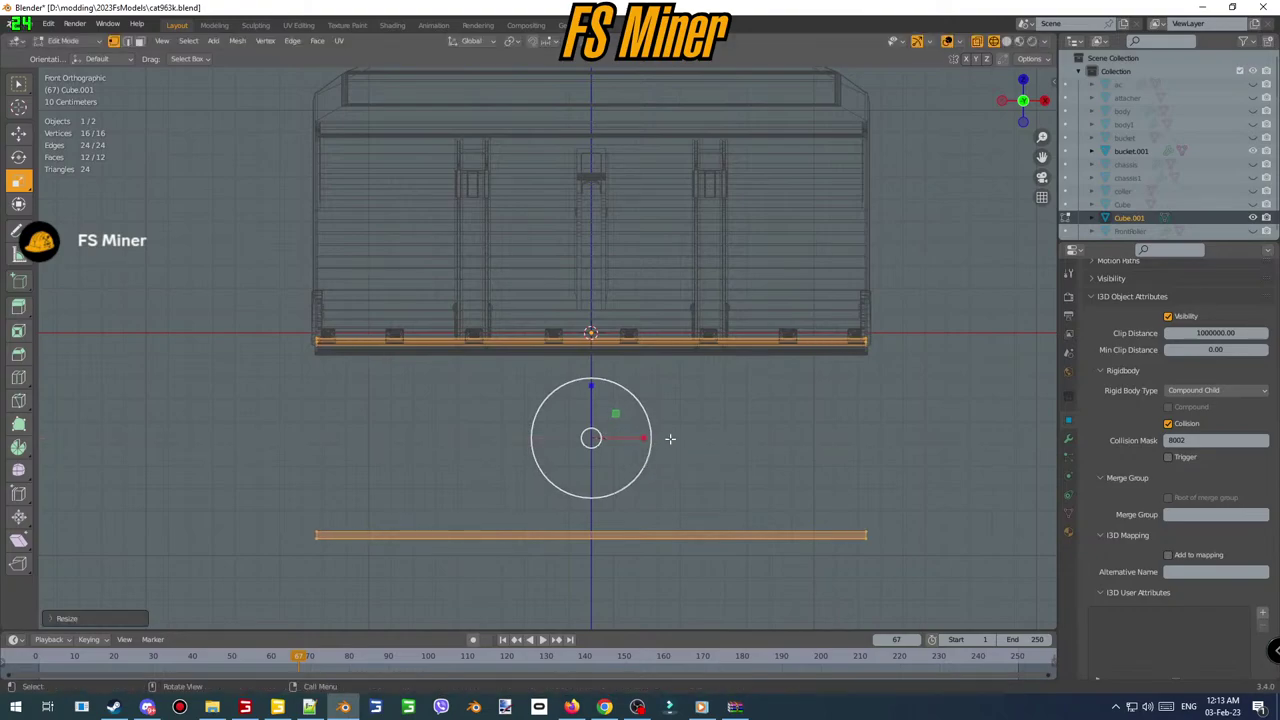
# - Duplicate the spare slab below the bucket and raise the copy along Z to the bucket floor
pyautogui.moveTo(671, 438); pyautogui.dragTo(543, 443, button='middle')
pyautogui.scroll(-4, 543, 443)
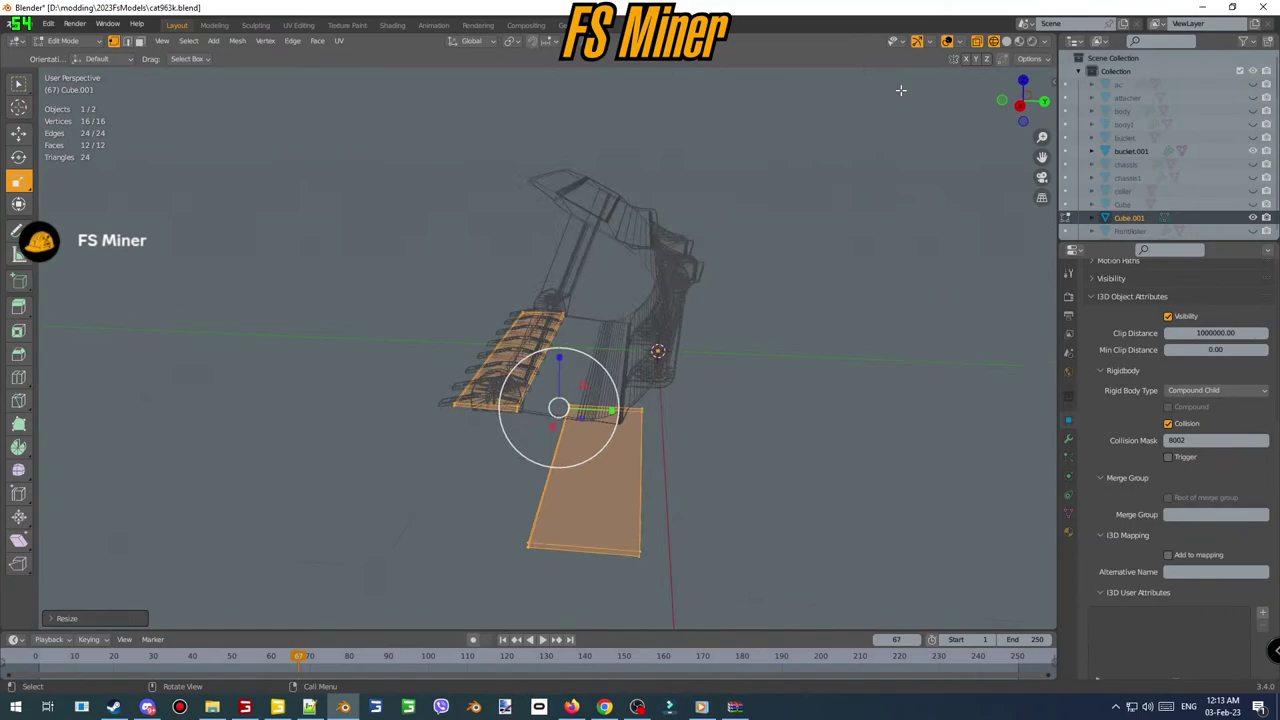
pyautogui.click(1005, 43)
pyautogui.moveTo(763, 313); pyautogui.dragTo(763, 285, button='middle')
pyautogui.click(995, 44)
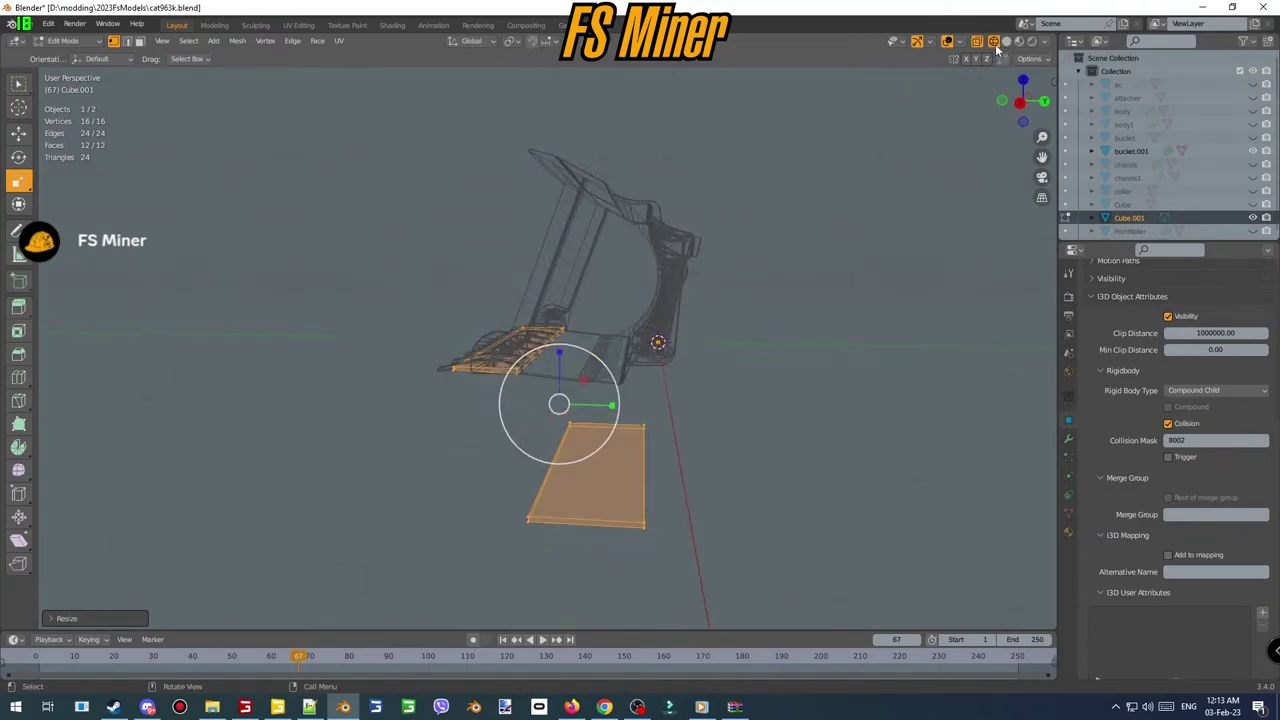
pyautogui.click(1019, 103)
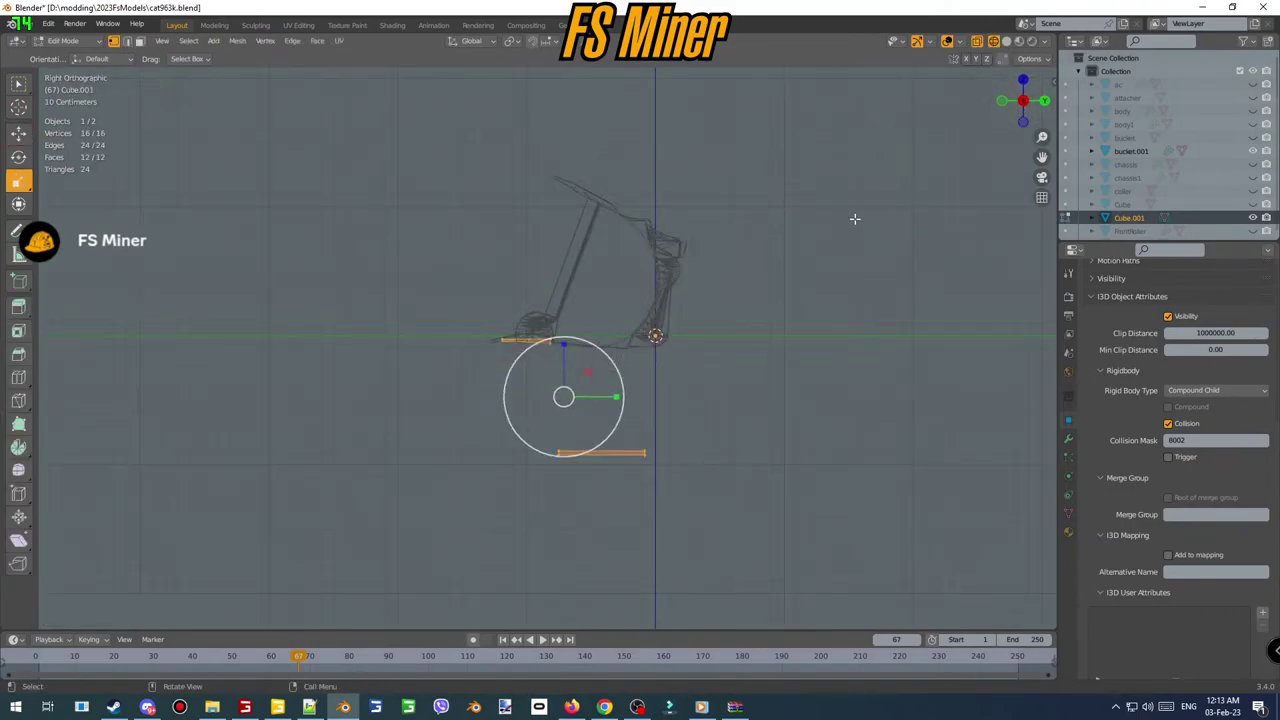
pyautogui.click(686, 486)
pyautogui.moveTo(537, 481); pyautogui.dragTo(814, 589)
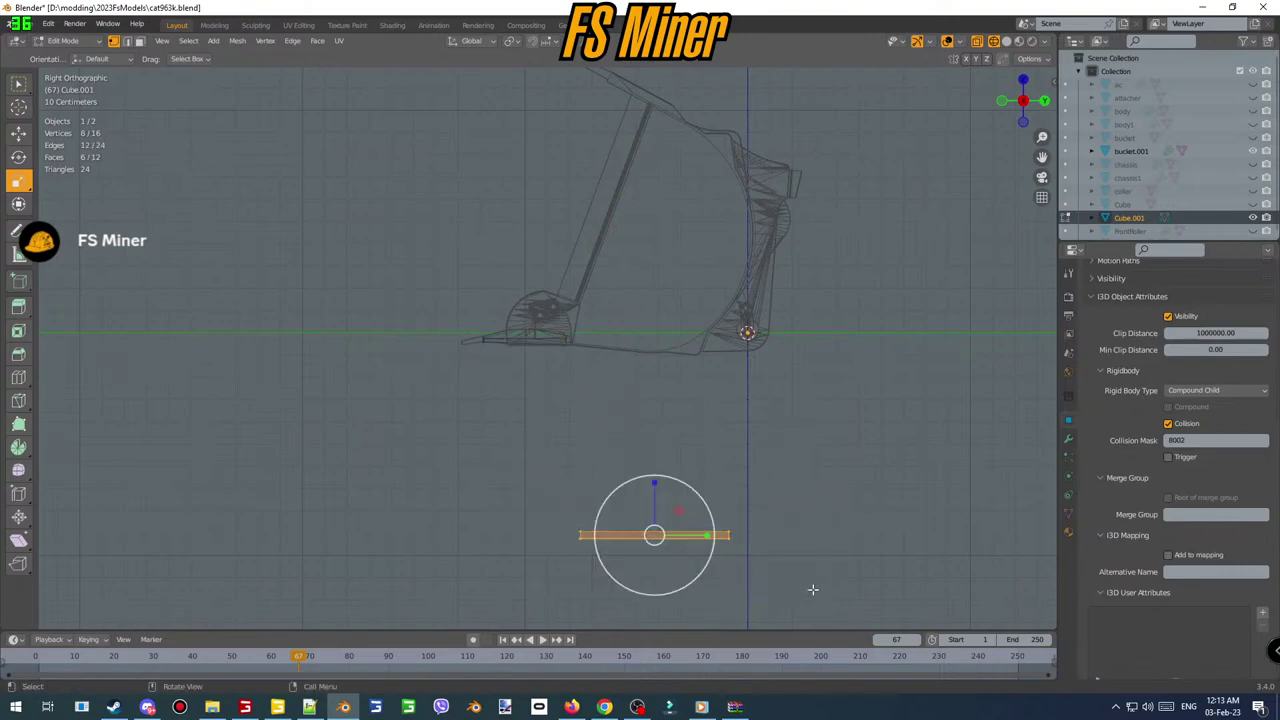
pyautogui.hotkey('shift', 'd')
pyautogui.click(694, 505)
pyautogui.click(19, 136)
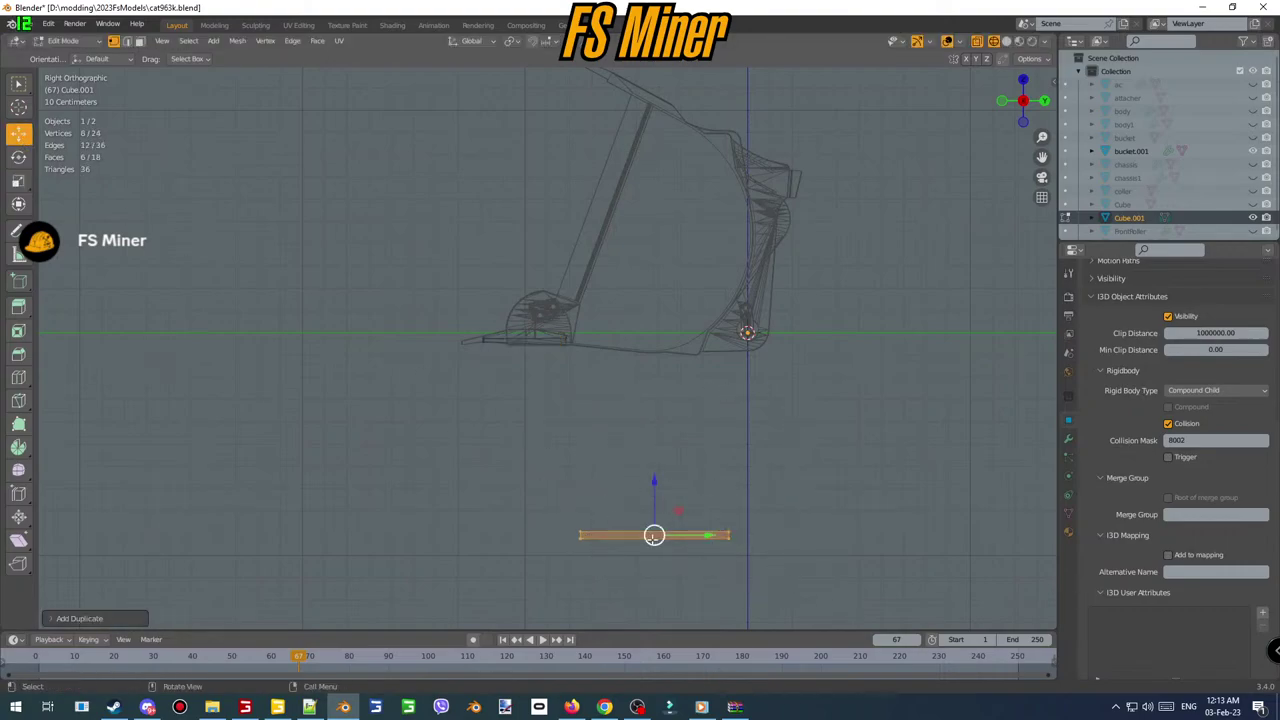
pyautogui.moveTo(653, 493); pyautogui.dragTo(651, 313)
pyautogui.scroll(5, 651, 313)
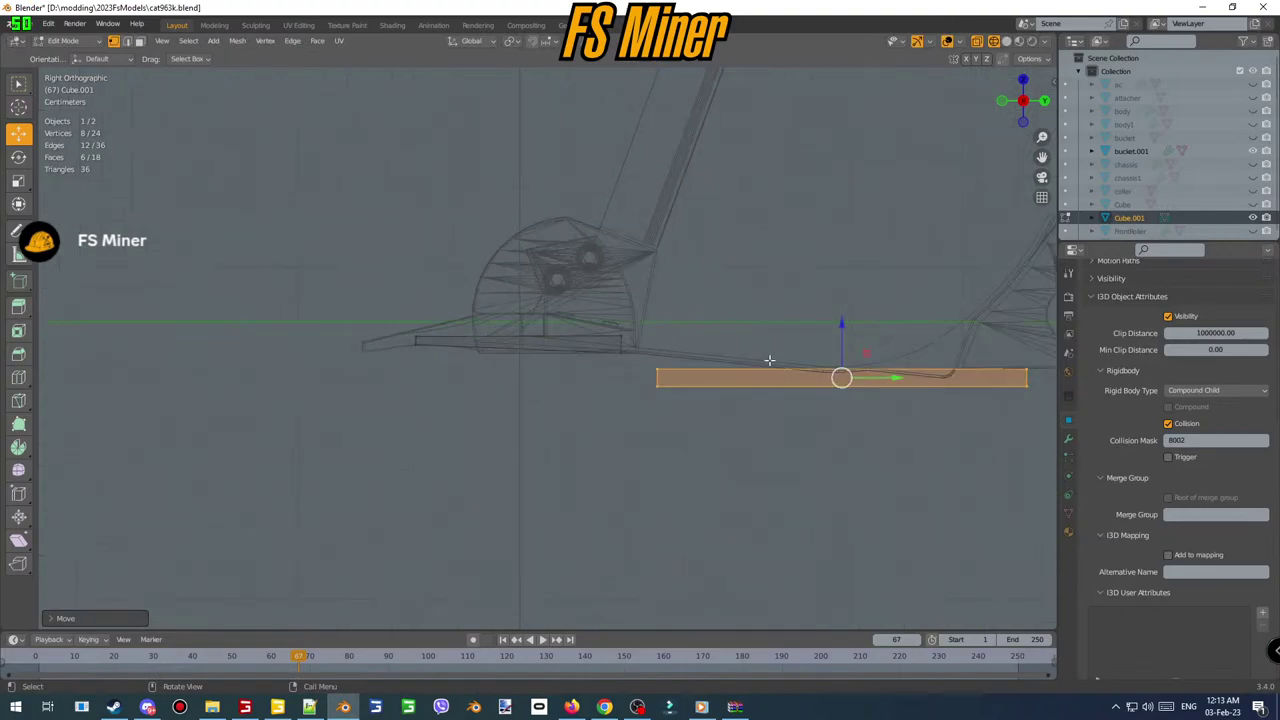
pyautogui.moveTo(846, 355); pyautogui.dragTo(850, 318)
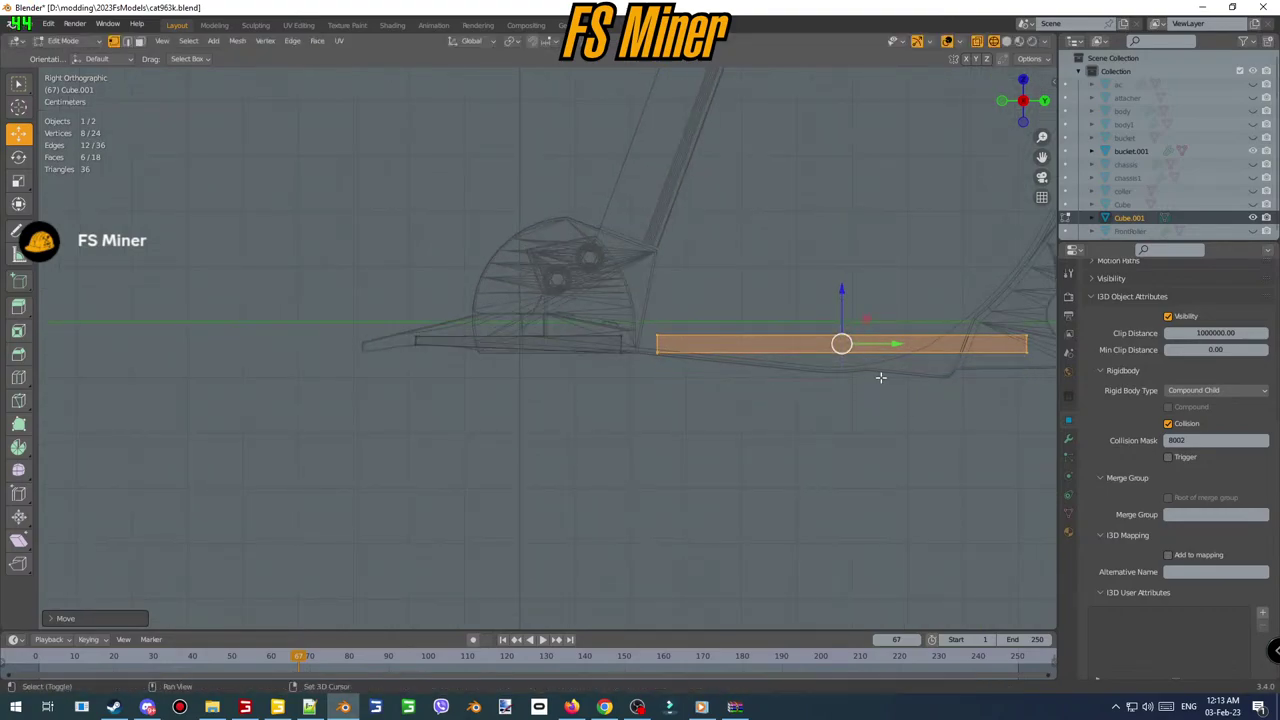
# - Shorten the new floor slab from its rear end and shift it forward against the cutting-edge slab
pyautogui.keyDown('shift'); pyautogui.moveTo(880, 377); pyautogui.dragTo(714, 404, button='middle'); pyautogui.keyUp('shift')
pyautogui.moveTo(863, 329); pyautogui.dragTo(920, 557)
pyautogui.moveTo(899, 373); pyautogui.dragTo(764, 377)
pyautogui.moveTo(488, 320); pyautogui.dragTo(752, 436)
pyautogui.moveTo(649, 370); pyautogui.dragTo(634, 371)
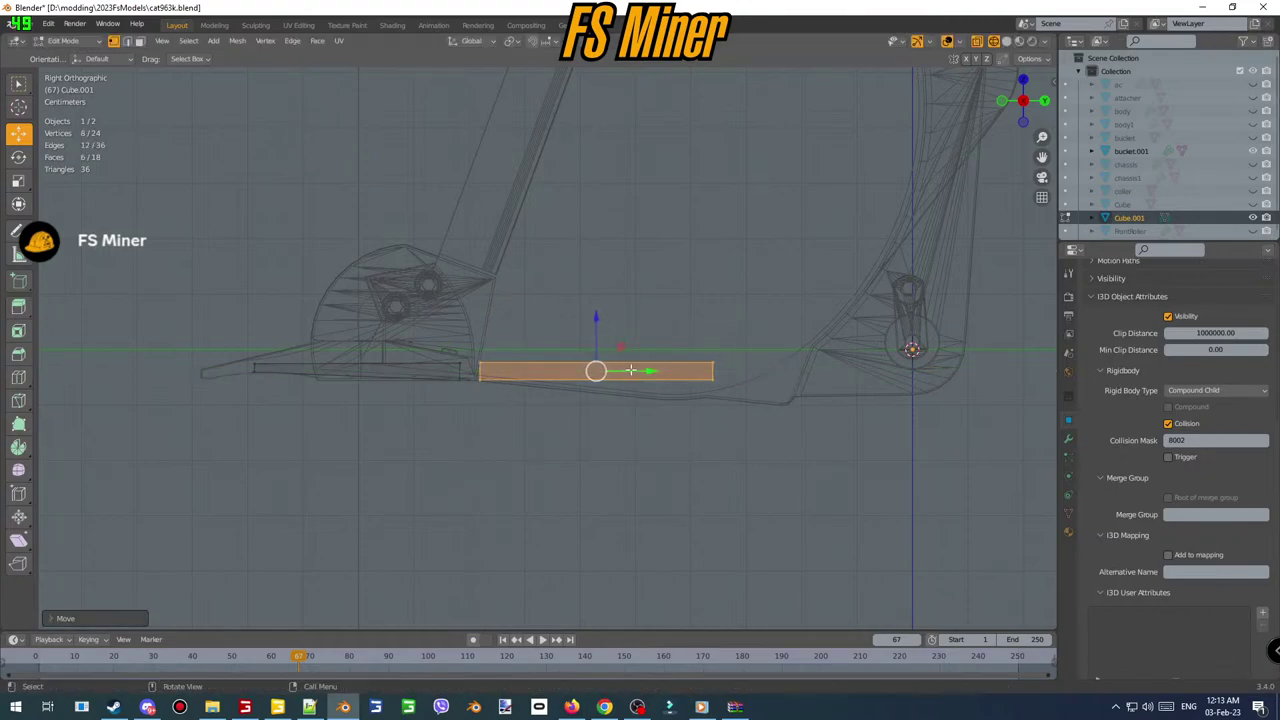
# - Rotate the floor slab to the slope of the bucket floor and move it down and forward onto it
pyautogui.press('r')
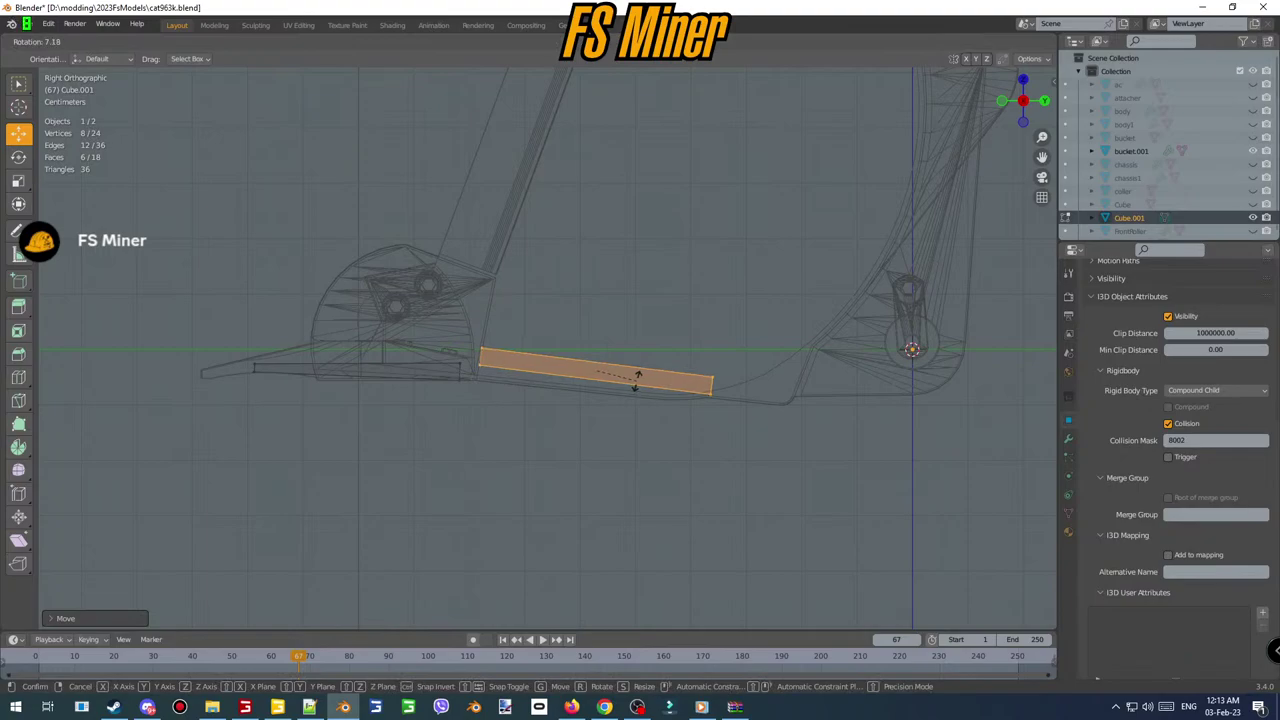
pyautogui.click(636, 381)
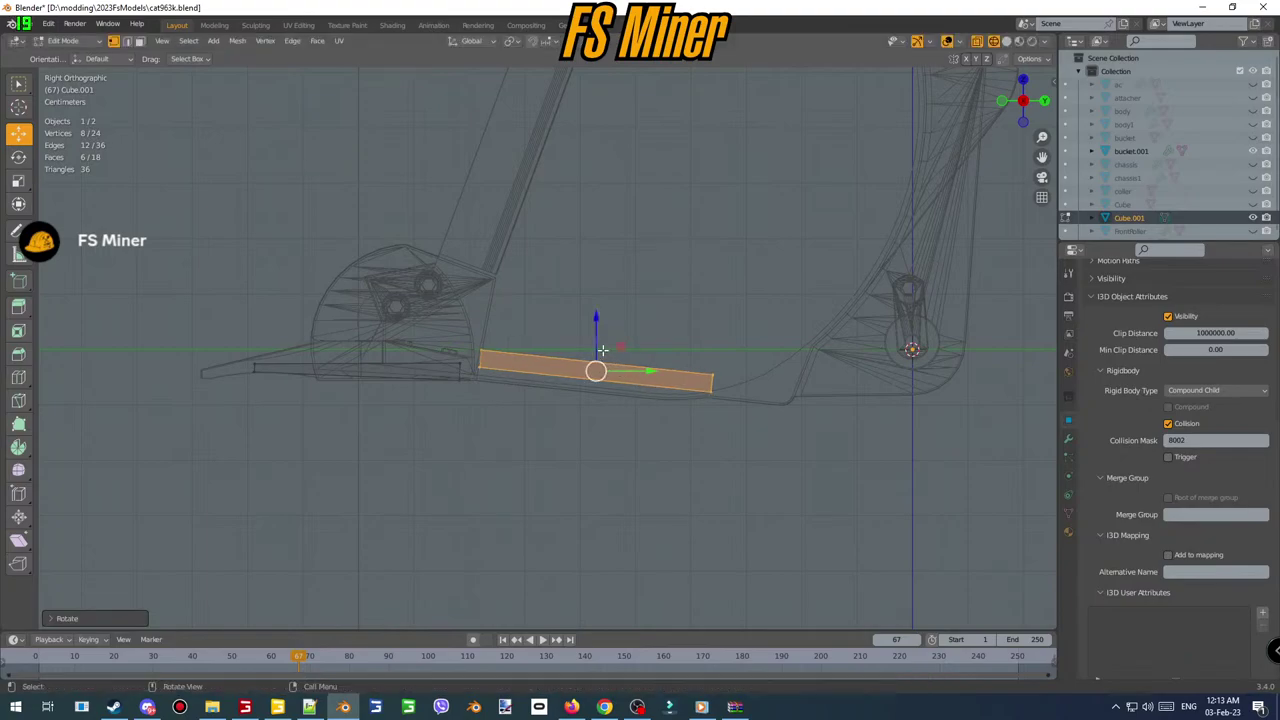
pyautogui.moveTo(602, 350); pyautogui.dragTo(618, 378)
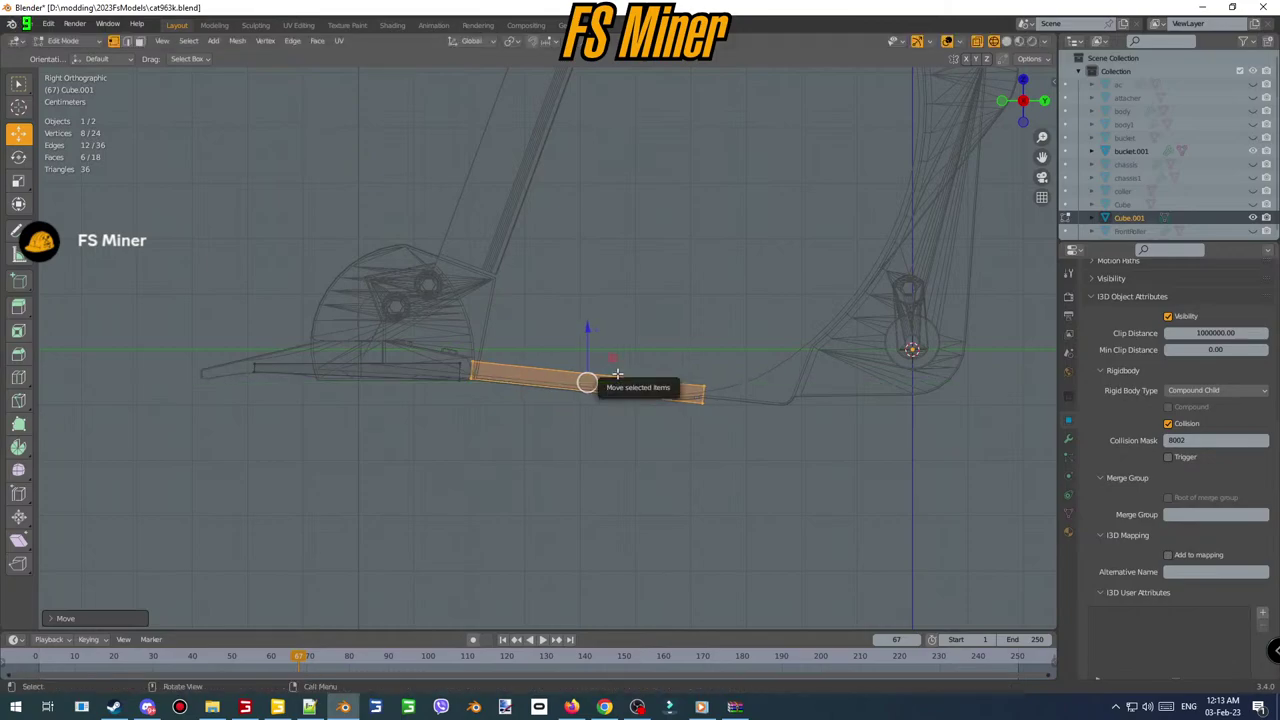
pyautogui.press('r')
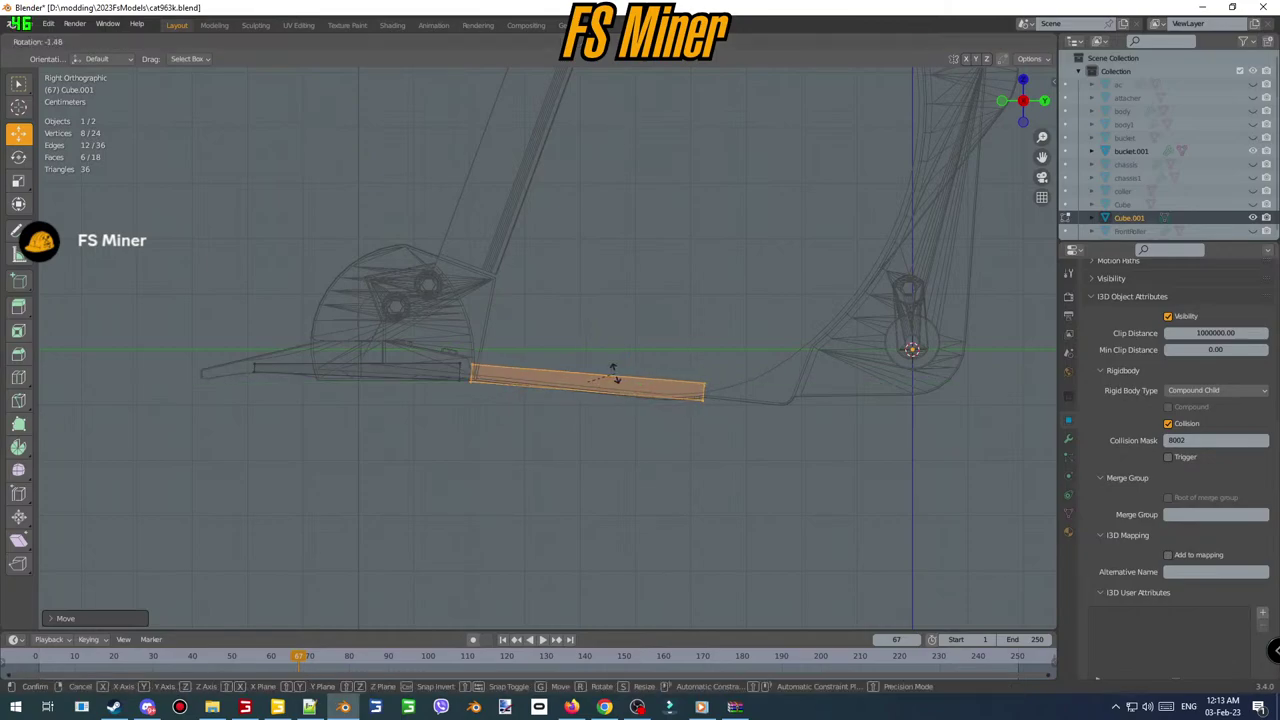
pyautogui.click(615, 375)
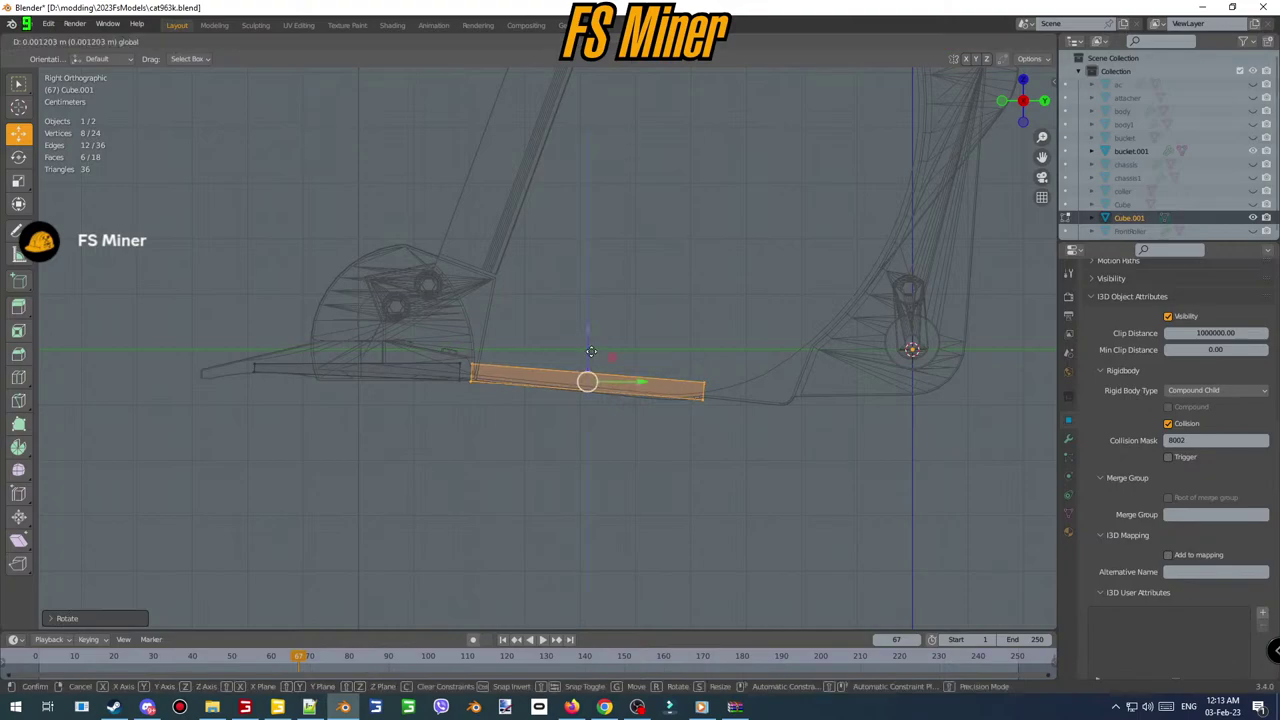
# - Duplicate the sloped floor slab and move the copy along Y to just behind the original
pyautogui.scroll(-2, 640, 385)
pyautogui.hotkey('shift', 'd')
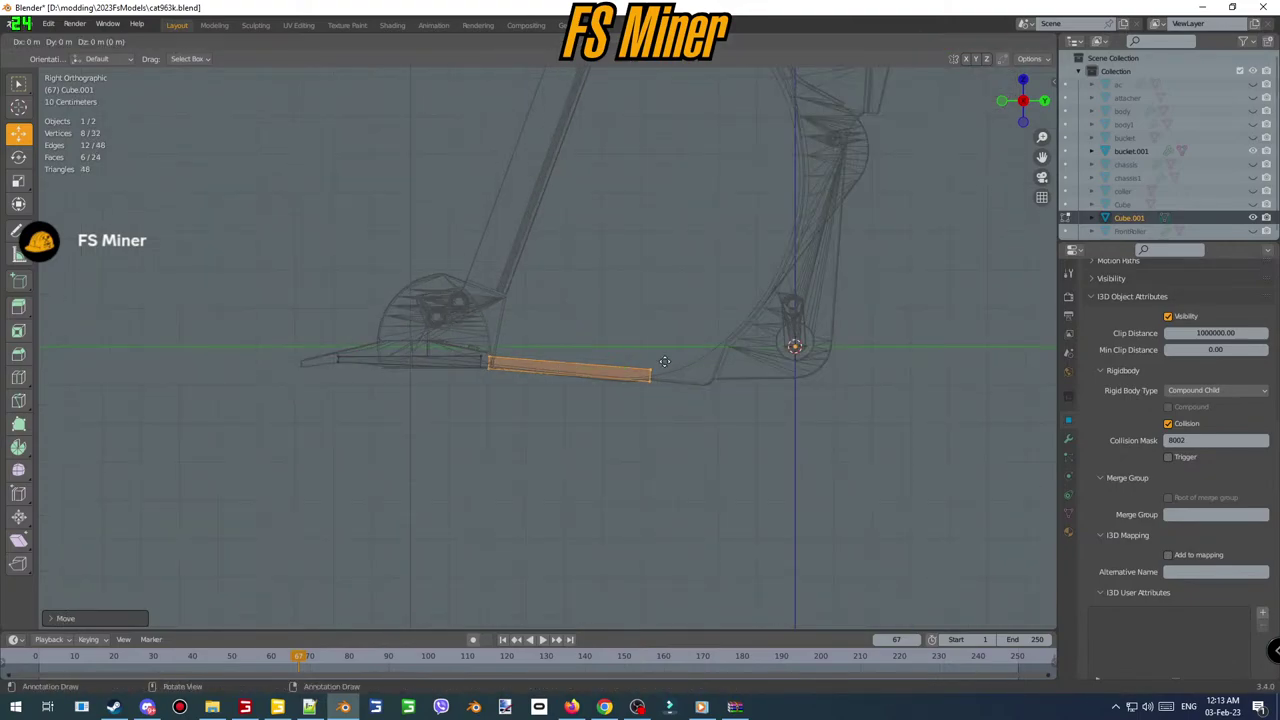
pyautogui.click(666, 362)
pyautogui.moveTo(636, 364); pyautogui.dragTo(802, 362)
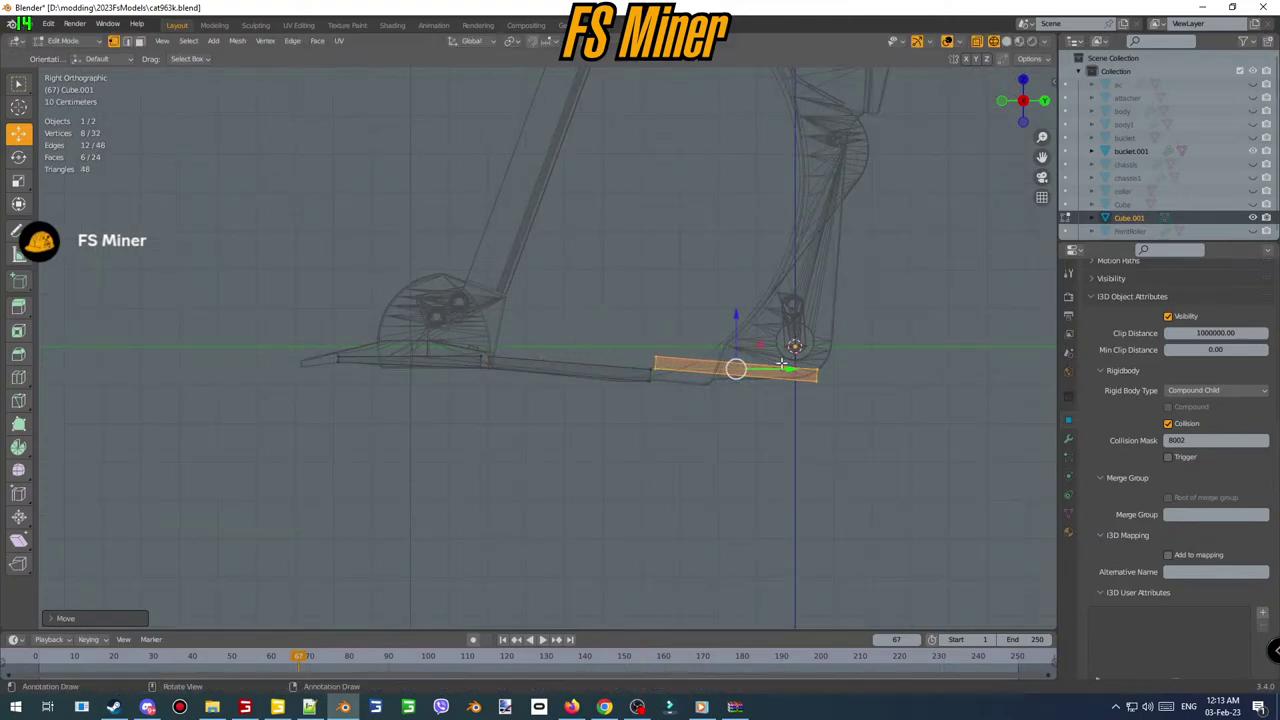
pyautogui.scroll(2, 805, 353)
pyautogui.keyDown('shift'); pyautogui.moveTo(806, 351); pyautogui.dragTo(668, 397, button='middle'); pyautogui.keyUp('shift')
pyautogui.scroll(1, 668, 397)
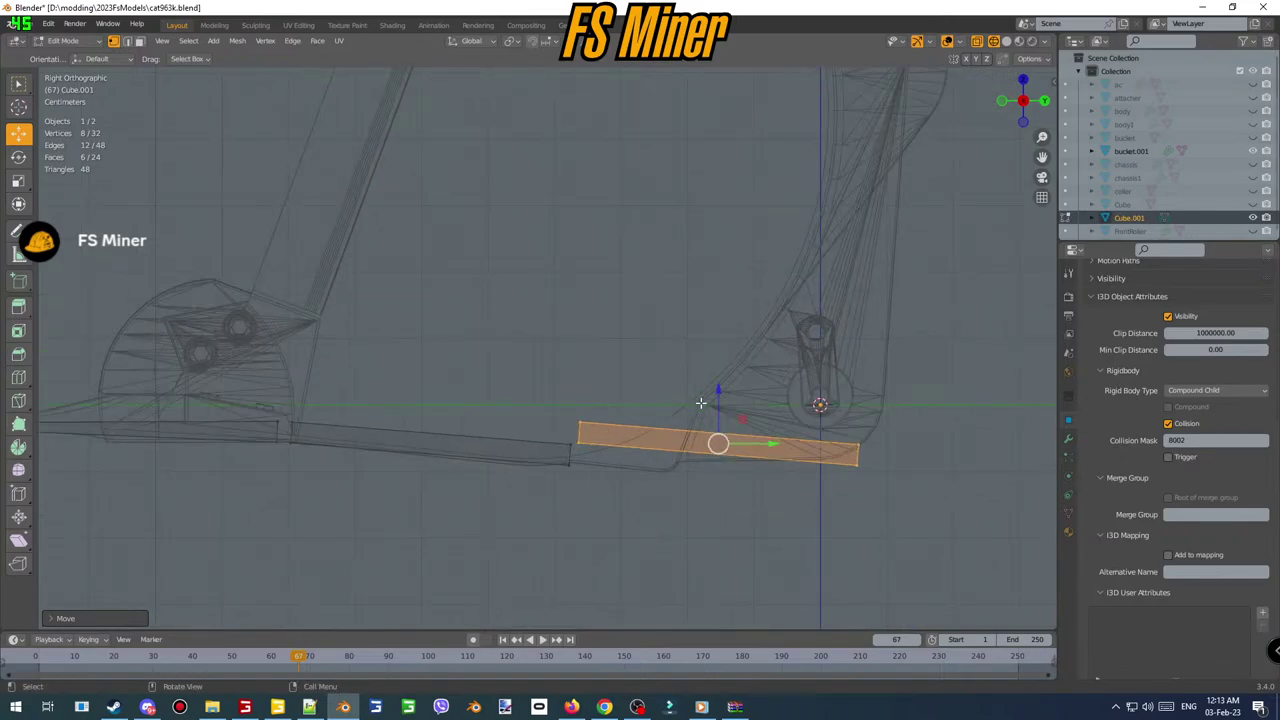
# - Rotate the duplicated floor slab about -43° and move it so its lower end meets the rear end of the sloped floor slab
pyautogui.press('r')
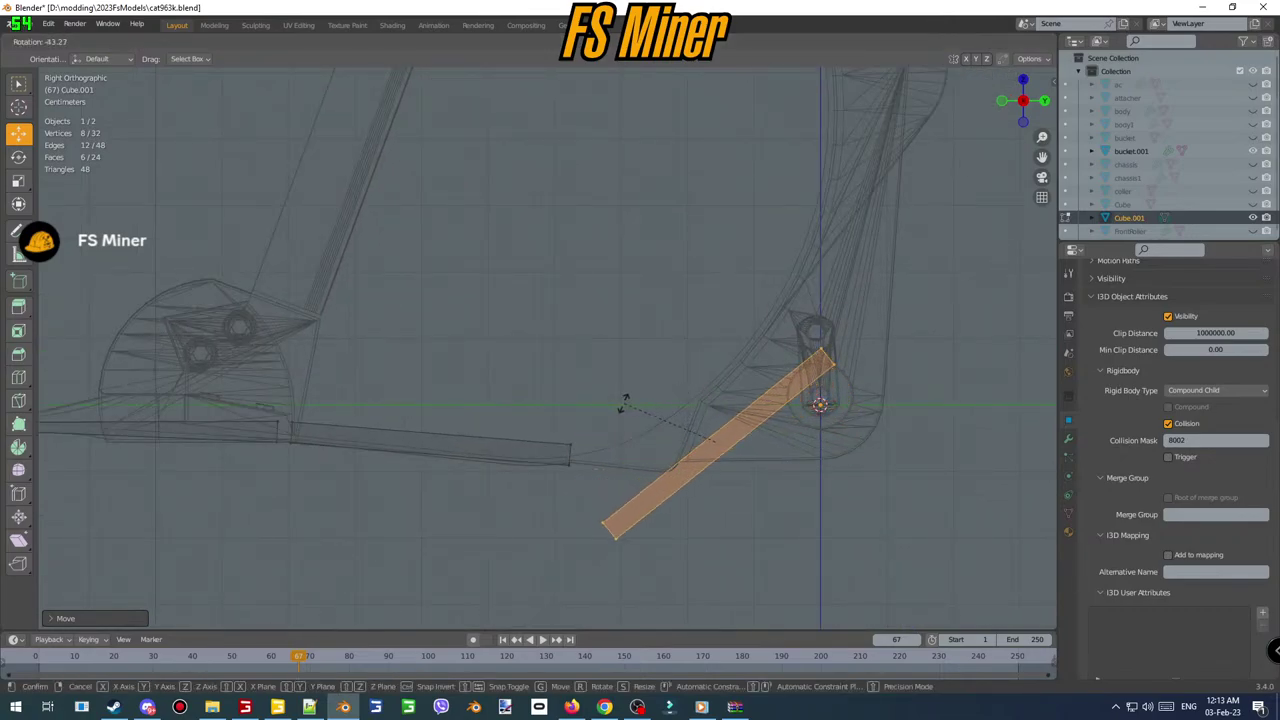
pyautogui.click(622, 403)
pyautogui.press('g')
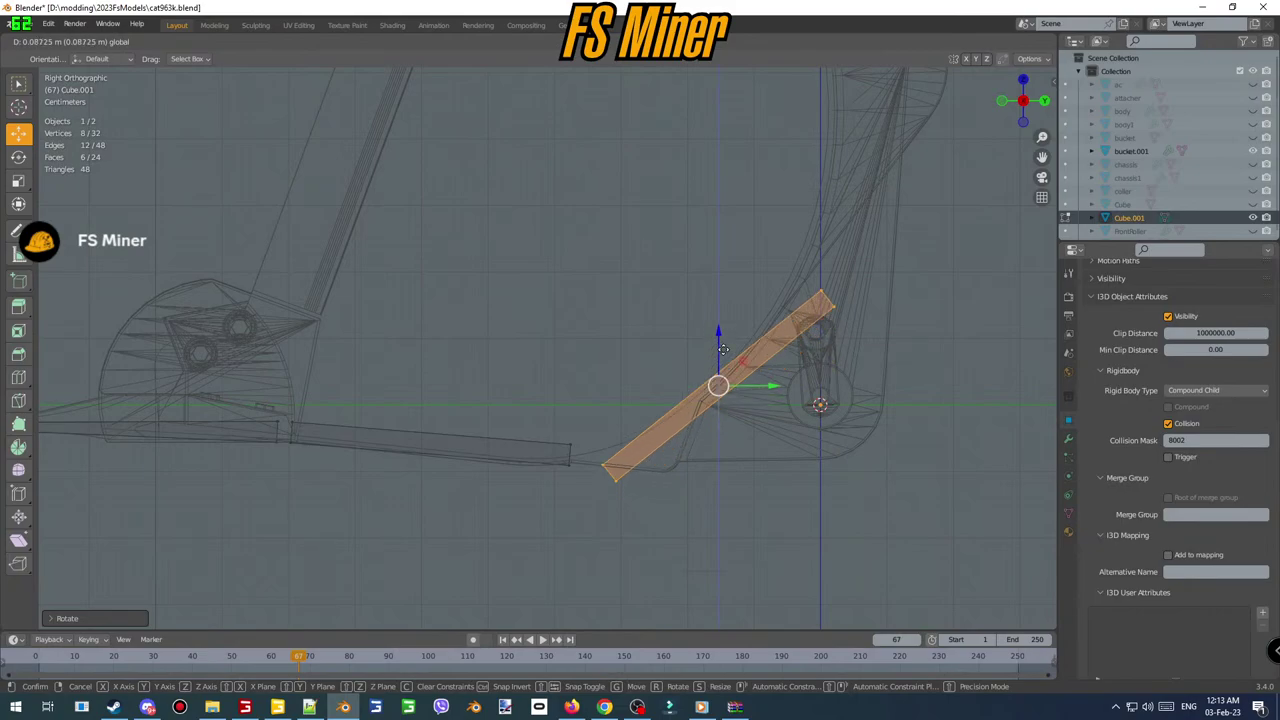
pyautogui.click(768, 390)
pyautogui.press('g')
pyautogui.click(728, 365)
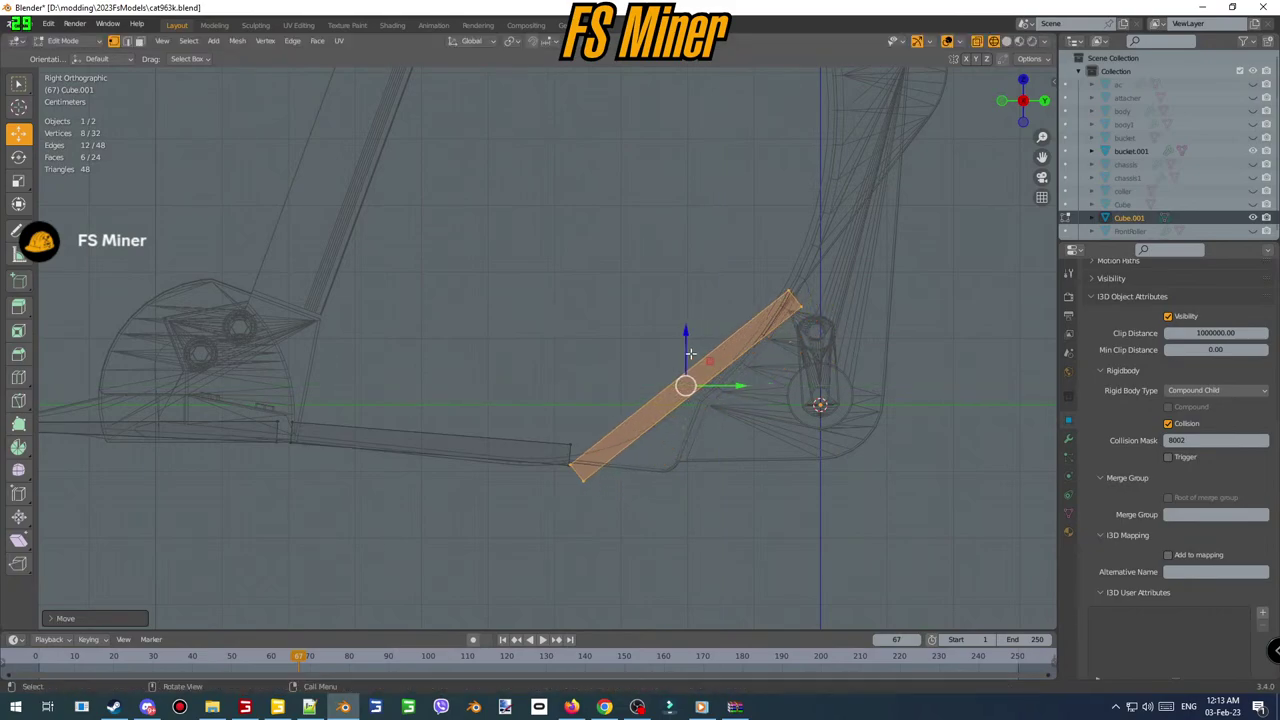
pyautogui.press('g')
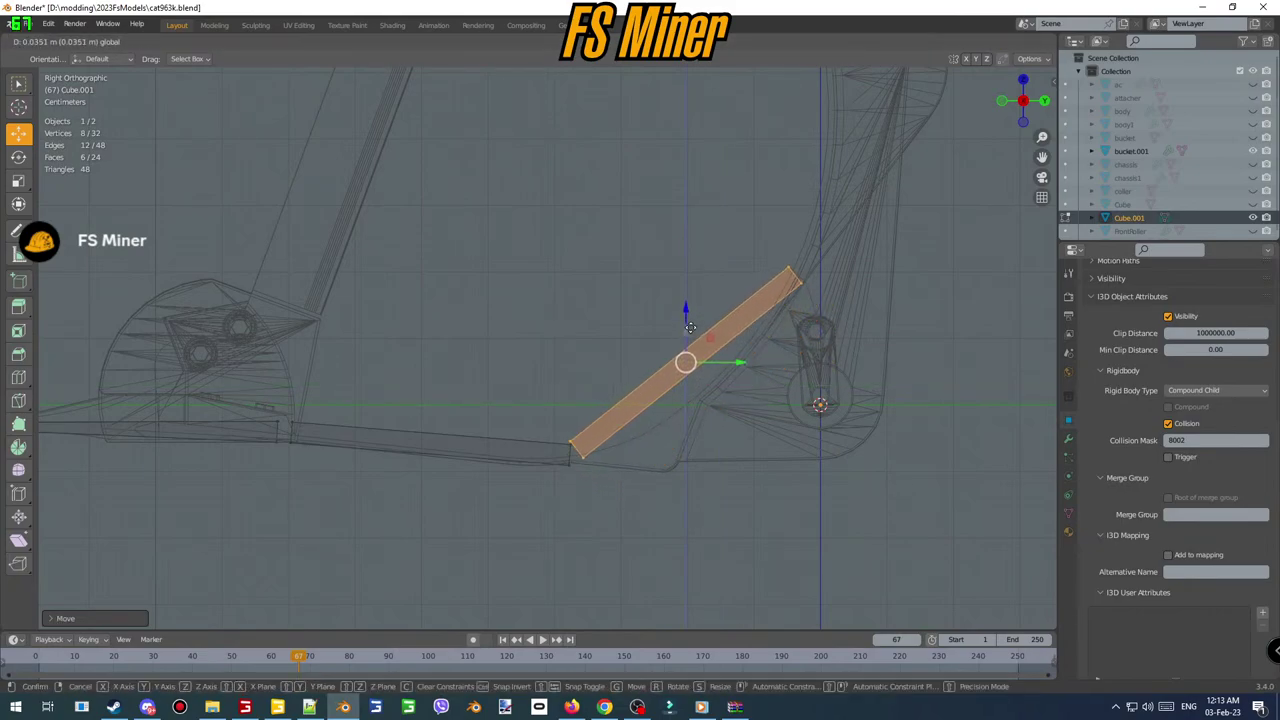
pyautogui.moveTo(690, 328); pyautogui.dragTo(690, 326)
# - Duplicate the angled slab, rotate the copy about -48° to near vertical, and place it above the original's upper end along the bucket's back
pyautogui.keyDown('shift'); pyautogui.moveTo(793, 341); pyautogui.dragTo(675, 465, button='middle'); pyautogui.keyUp('shift')
pyautogui.scroll(-2, 676, 464)
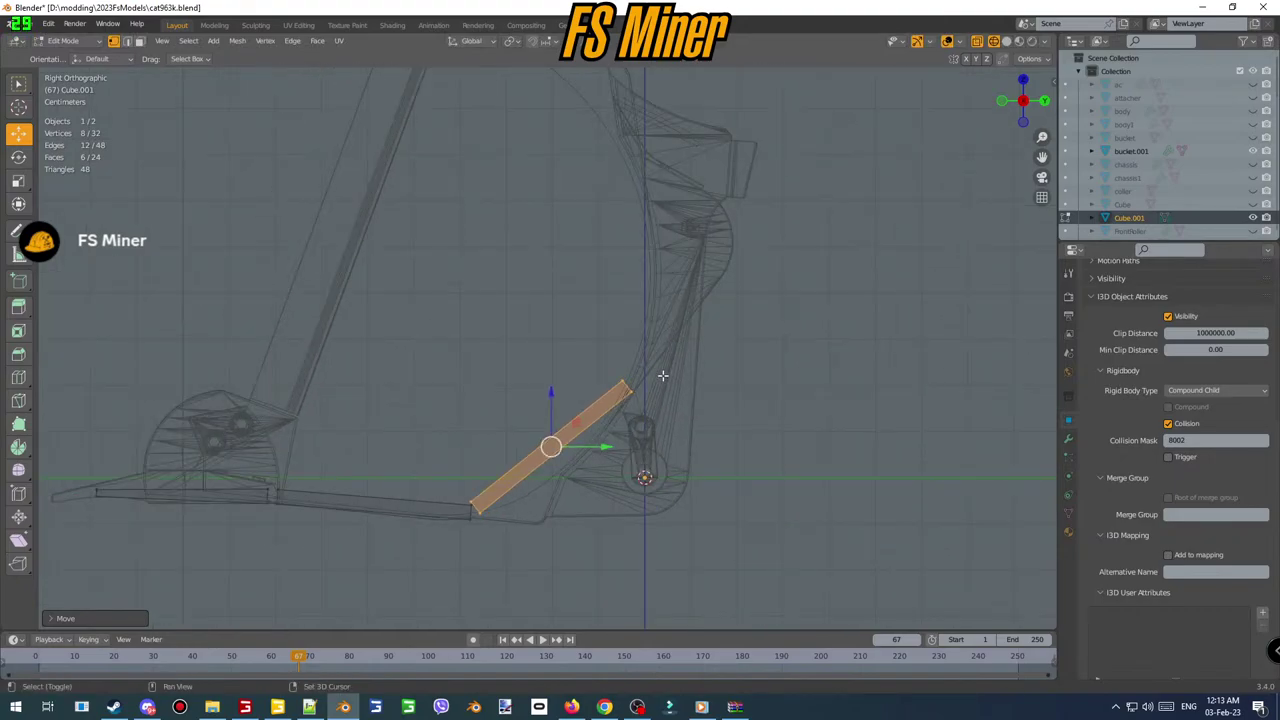
pyautogui.hotkey('shift', 'd')
pyautogui.rightClick(596, 385)
pyautogui.moveTo(554, 409); pyautogui.dragTo(702, 311)
pyautogui.press('r')
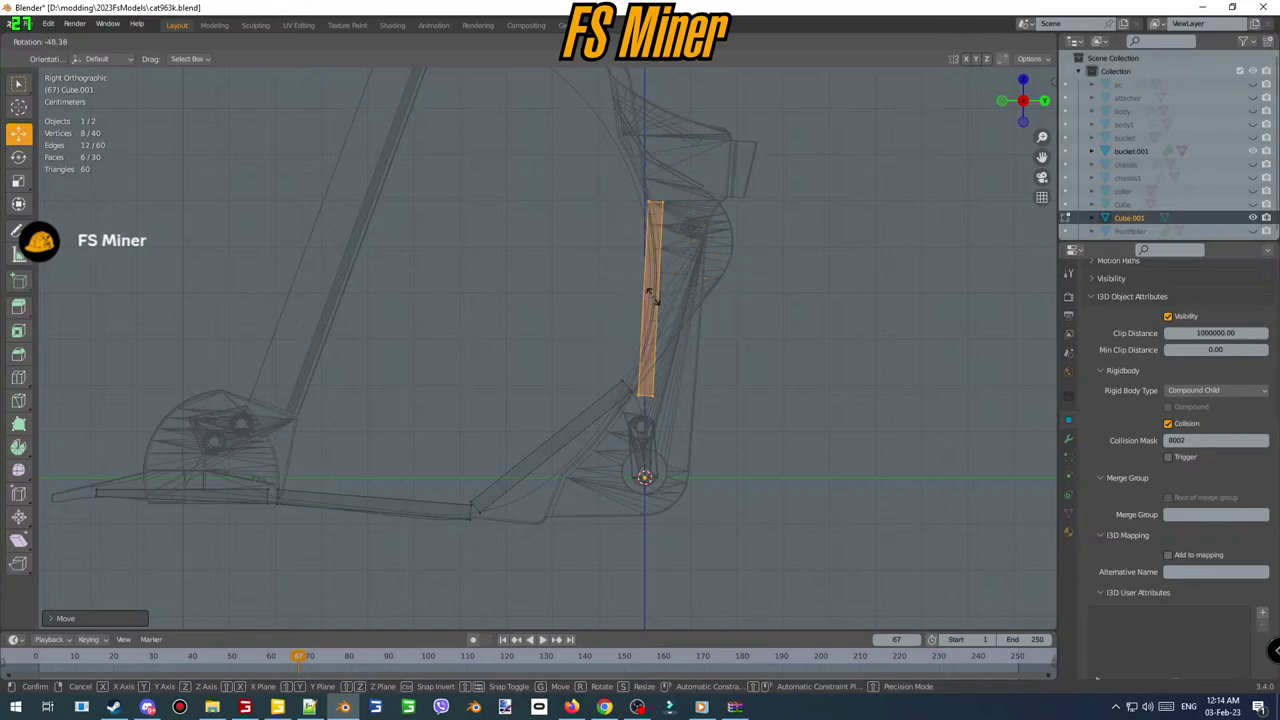
pyautogui.click(651, 296)
pyautogui.moveTo(673, 298); pyautogui.dragTo(650, 298)
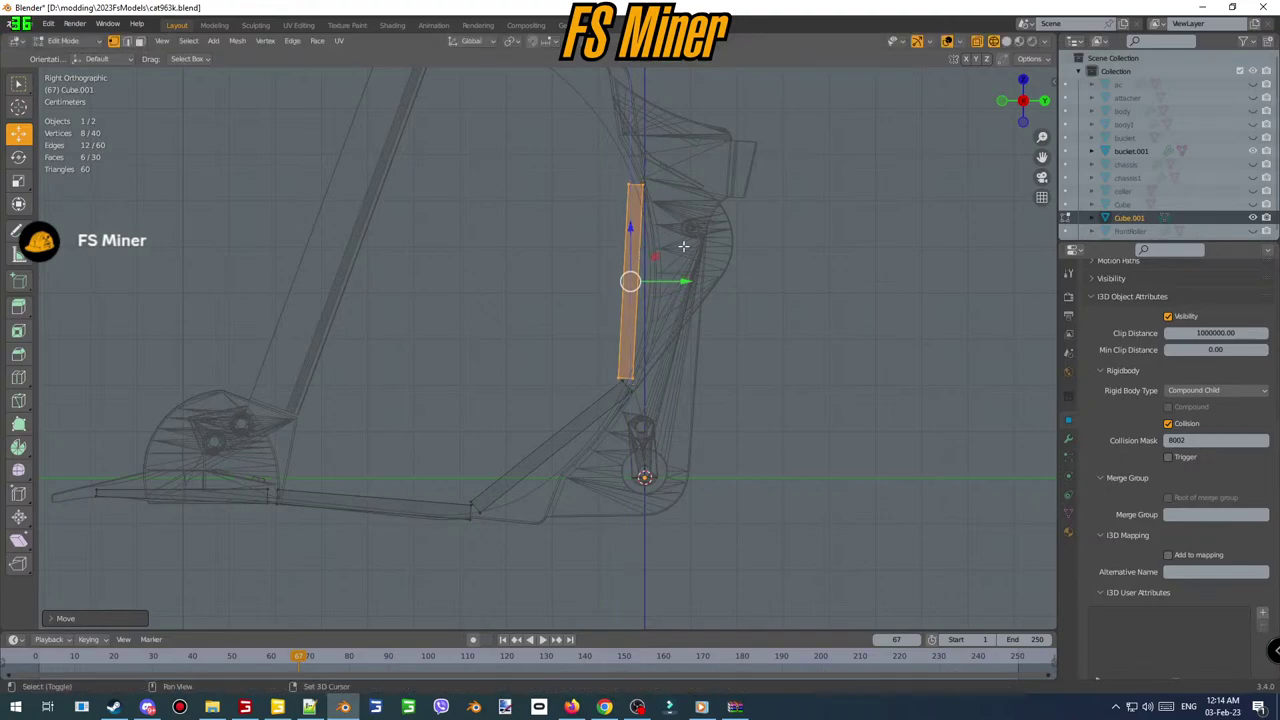
# - Duplicate the near-vertical back slab, tilt the copy forward to the upper back's slope, and place its lower end on the original's top
pyautogui.keyDown('shift'); pyautogui.moveTo(663, 276); pyautogui.dragTo(702, 382, button='middle'); pyautogui.keyUp('shift')
pyautogui.hotkey('shift', 'd')
pyautogui.press('Escape')
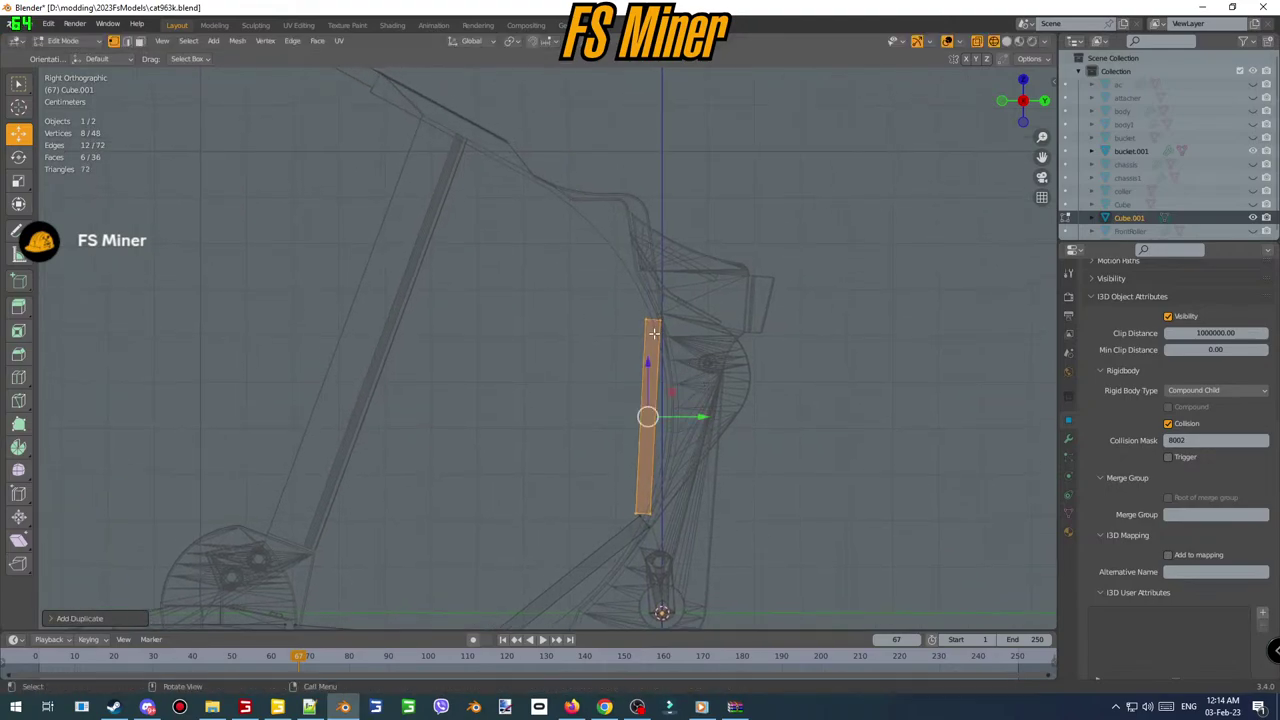
pyautogui.moveTo(650, 369); pyautogui.dragTo(666, 215)
pyautogui.press('r')
pyautogui.click(615, 188)
pyautogui.press('Return')
pyautogui.press('g')
pyautogui.press('z')
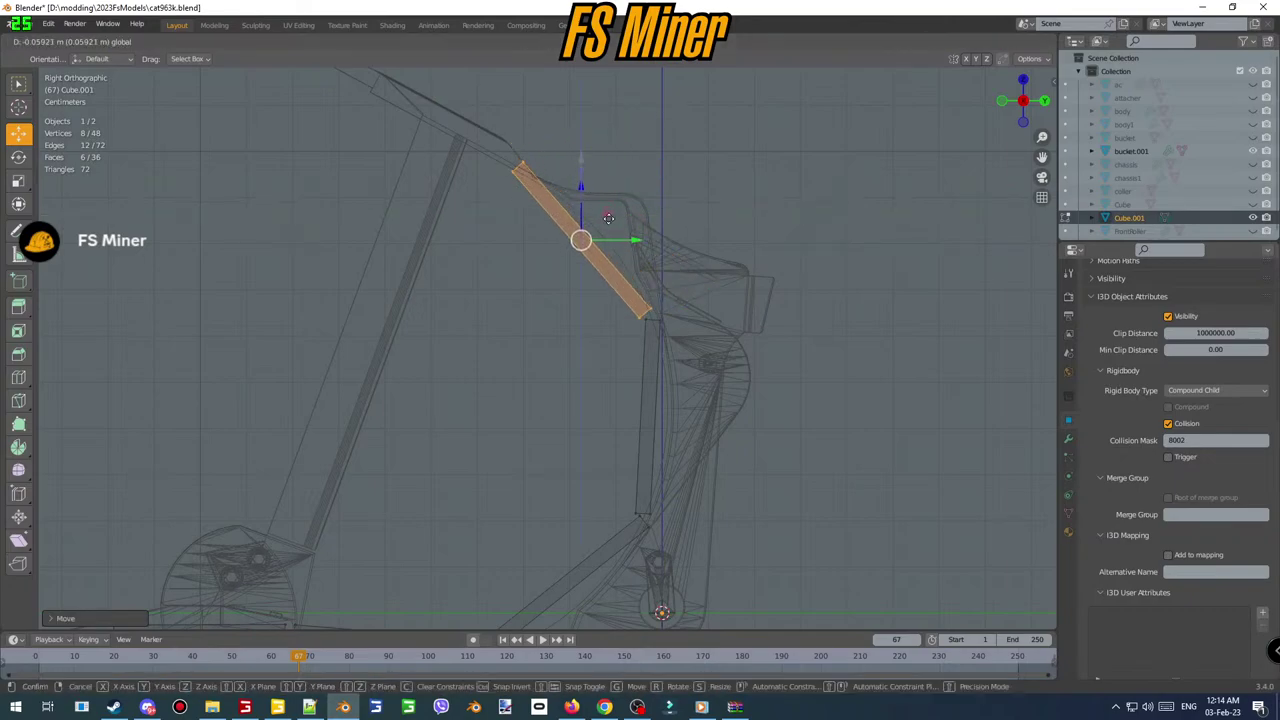
pyautogui.press('Return')
pyautogui.moveTo(639, 239); pyautogui.dragTo(641, 240)
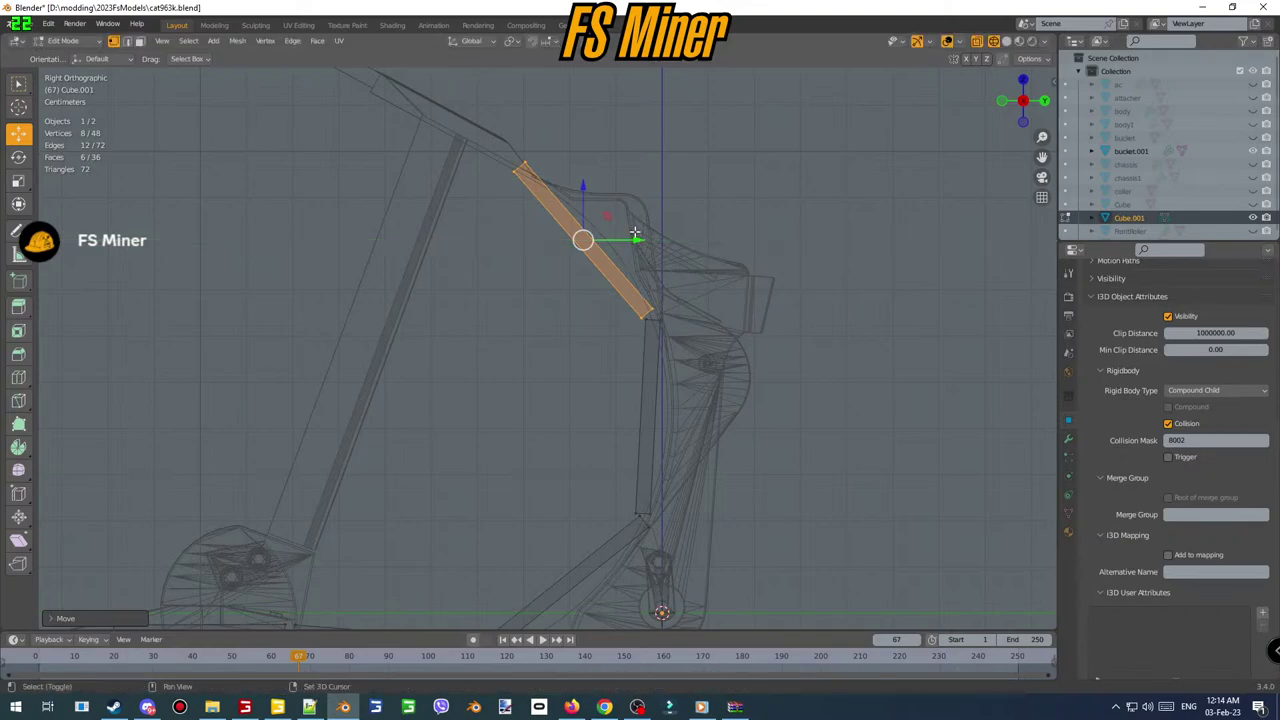
# - Duplicate the upper back slab, move the copy up and forward onto the bucket's top plate, and rotate it about -18° to match
pyautogui.keyDown('shift'); pyautogui.moveTo(577, 201); pyautogui.dragTo(648, 322, button='middle'); pyautogui.keyUp('shift')
pyautogui.hotkey('shift', 'd')
pyautogui.rightClick(648, 322)
pyautogui.moveTo(654, 336); pyautogui.dragTo(489, 226)
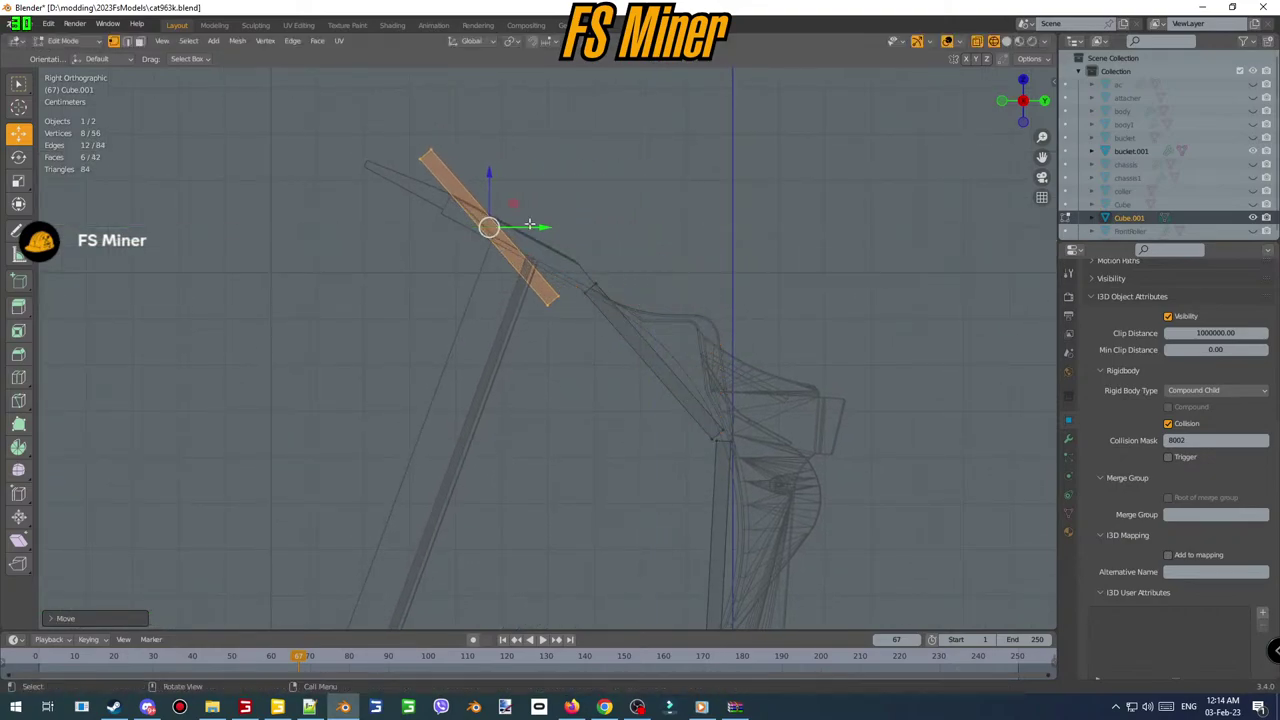
pyautogui.press('r')
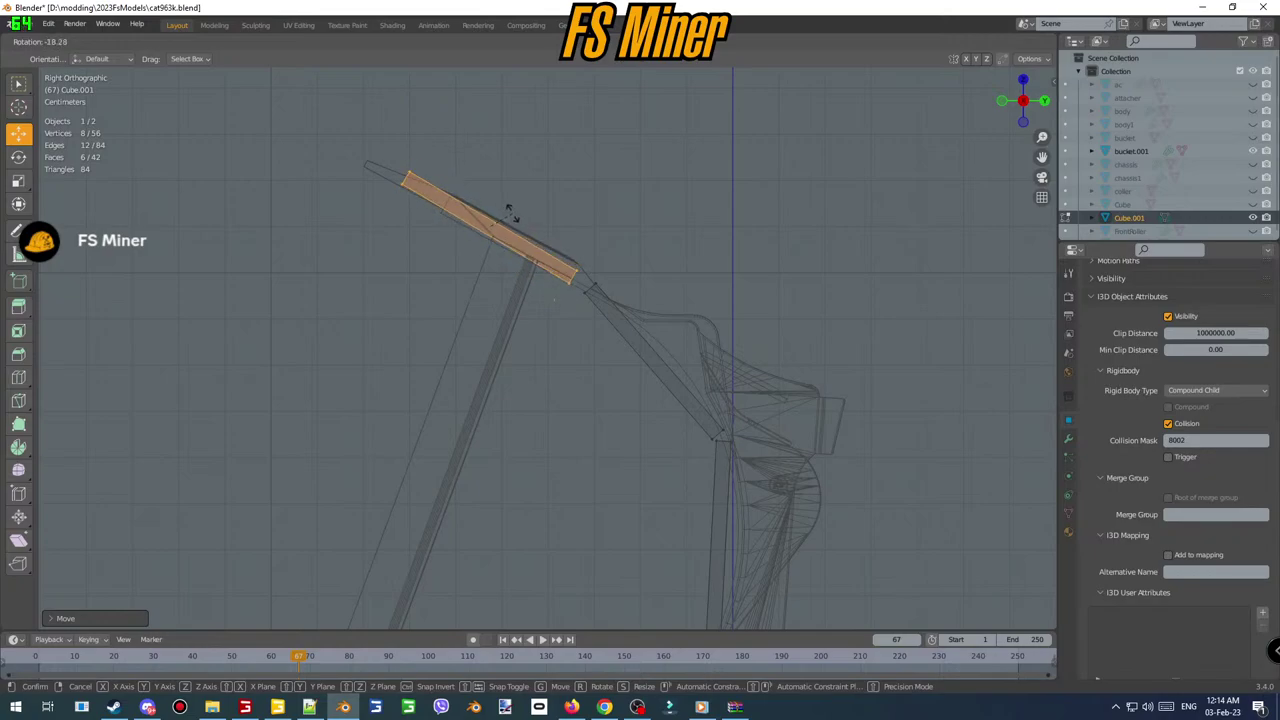
pyautogui.click(508, 212)
# - Select the front-end vertices of the top plate slab and scale them narrower along X toward the plate's tapered outline
pyautogui.moveTo(510, 213); pyautogui.dragTo(620, 400, button='middle')
pyautogui.click(1007, 43)
pyautogui.scroll(-3, 614, 281)
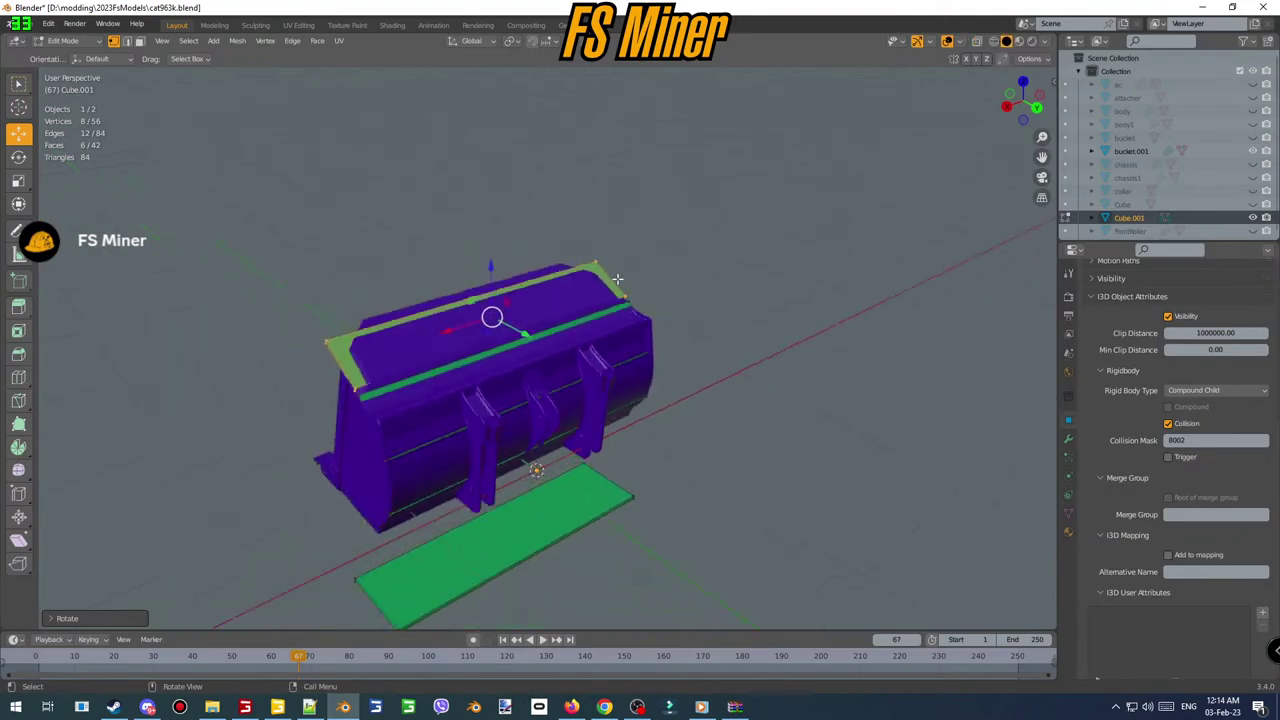
pyautogui.moveTo(614, 281)
pyautogui.mouseDown(button='middle')
pyautogui.moveTo(634, 274)
pyautogui.moveTo(514, 311)
pyautogui.moveTo(542, 305)
pyautogui.mouseUp(button='middle')
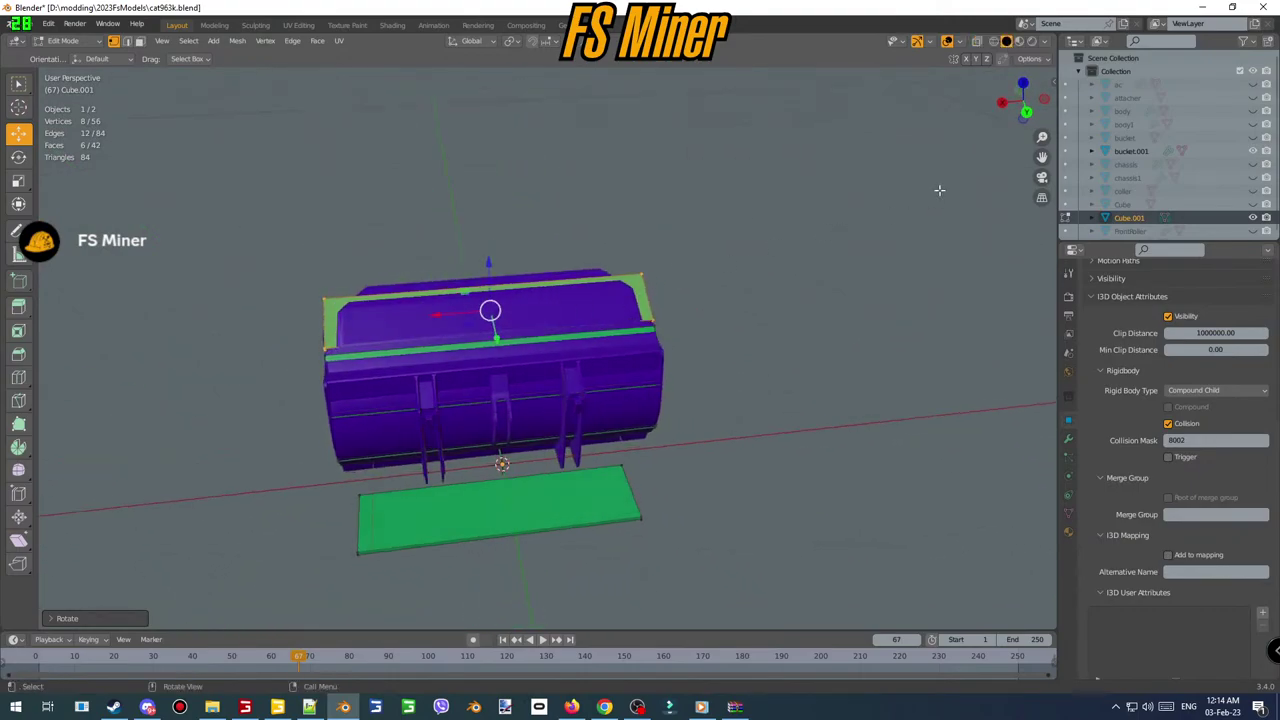
pyautogui.click(1022, 83)
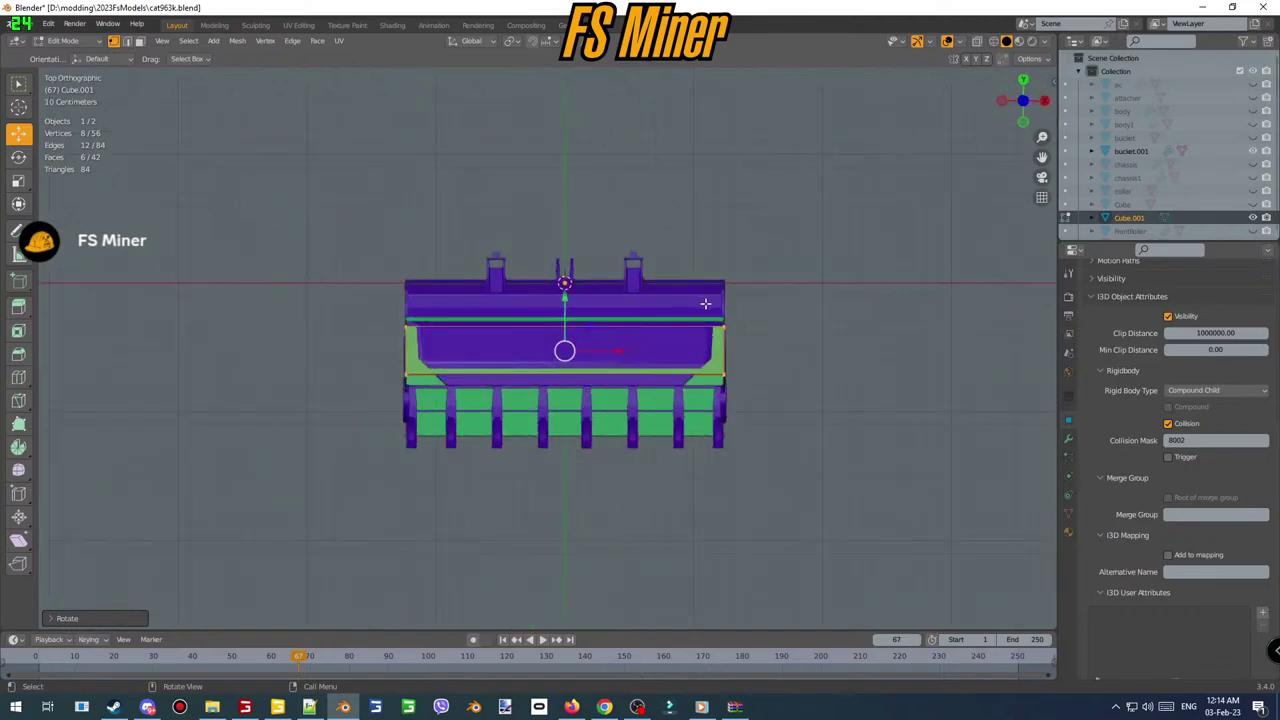
pyautogui.click(1022, 122)
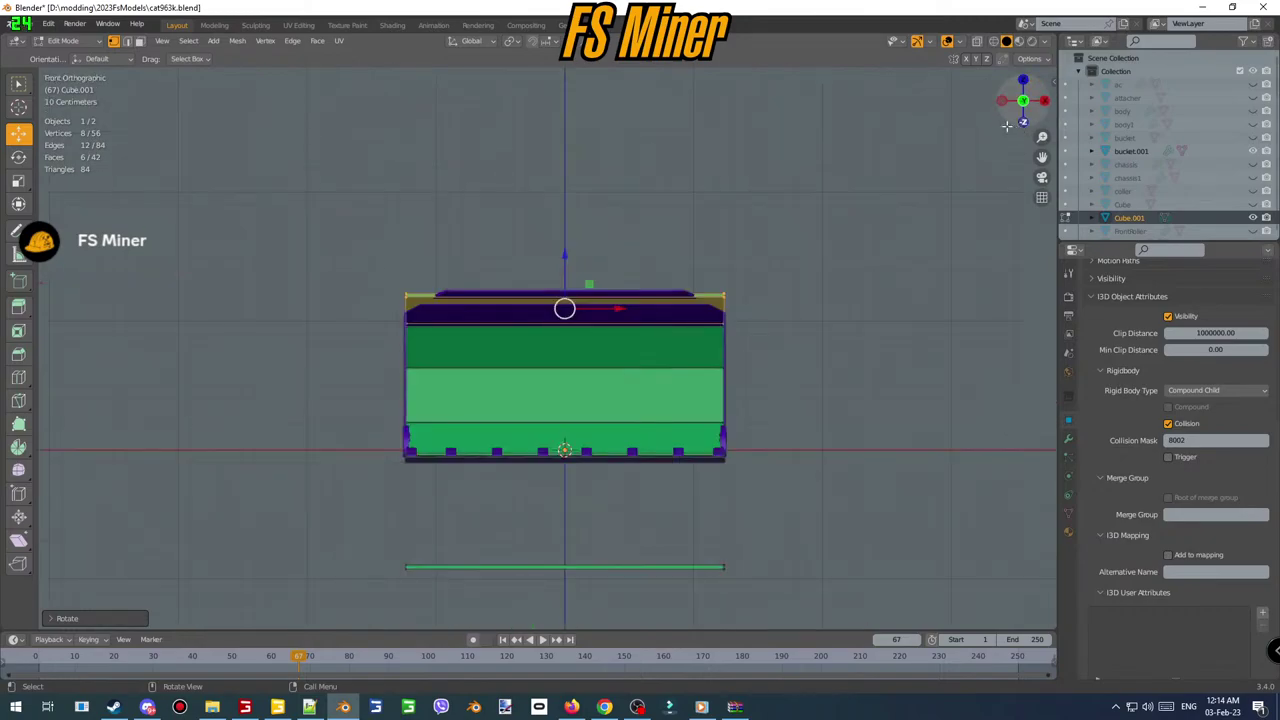
pyautogui.scroll(3, 714, 304)
pyautogui.click(992, 41)
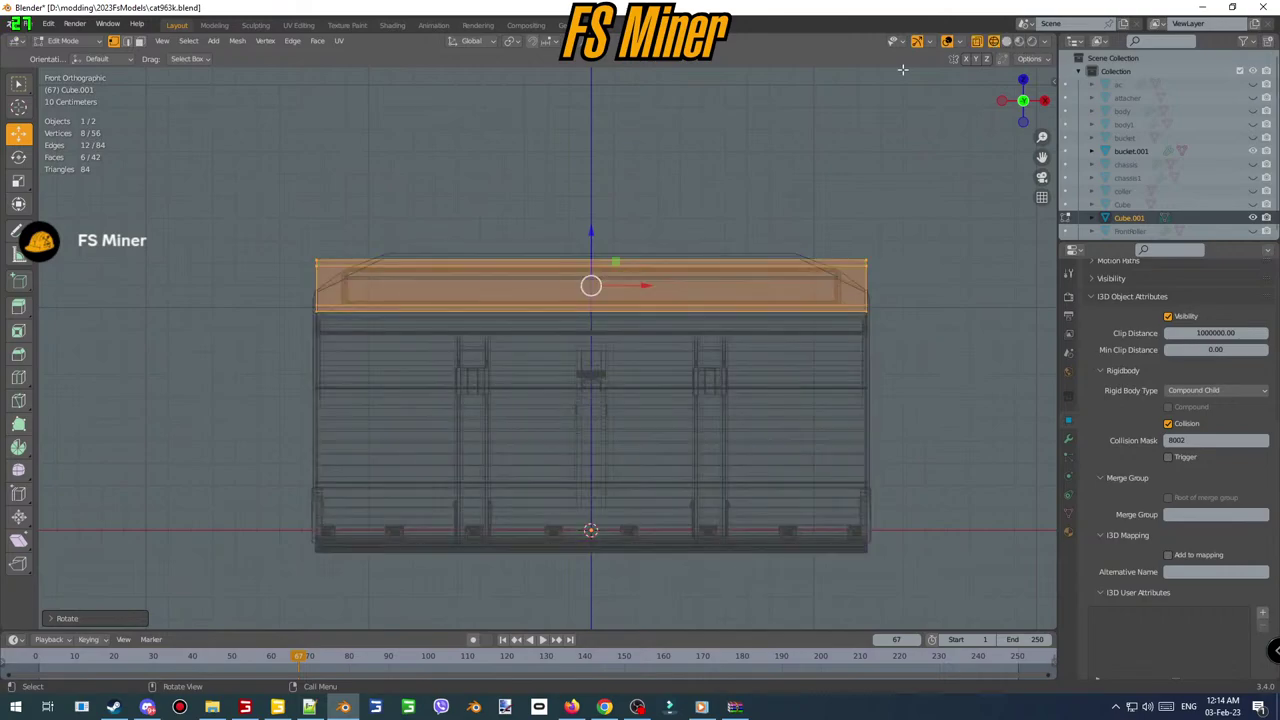
pyautogui.moveTo(284, 229); pyautogui.dragTo(382, 280)
pyautogui.keyDown('shift'); pyautogui.moveTo(817, 218); pyautogui.dragTo(888, 277); pyautogui.keyUp('shift')
pyautogui.click(18, 180)
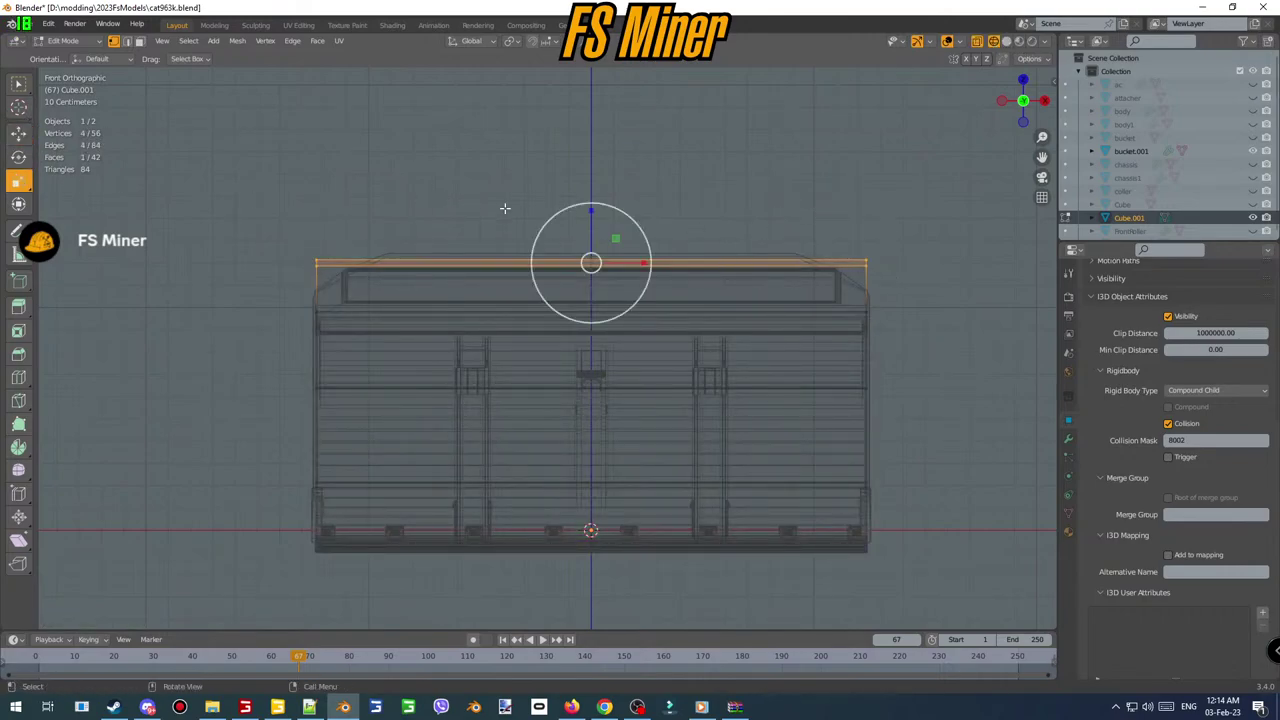
pyautogui.moveTo(635, 261); pyautogui.dragTo(630, 260)
# - Move the top slab's front-end vertices forward and up to the tip of the bucket's top plate
pyautogui.moveTo(1032, 106); pyautogui.dragTo(1043, 107)
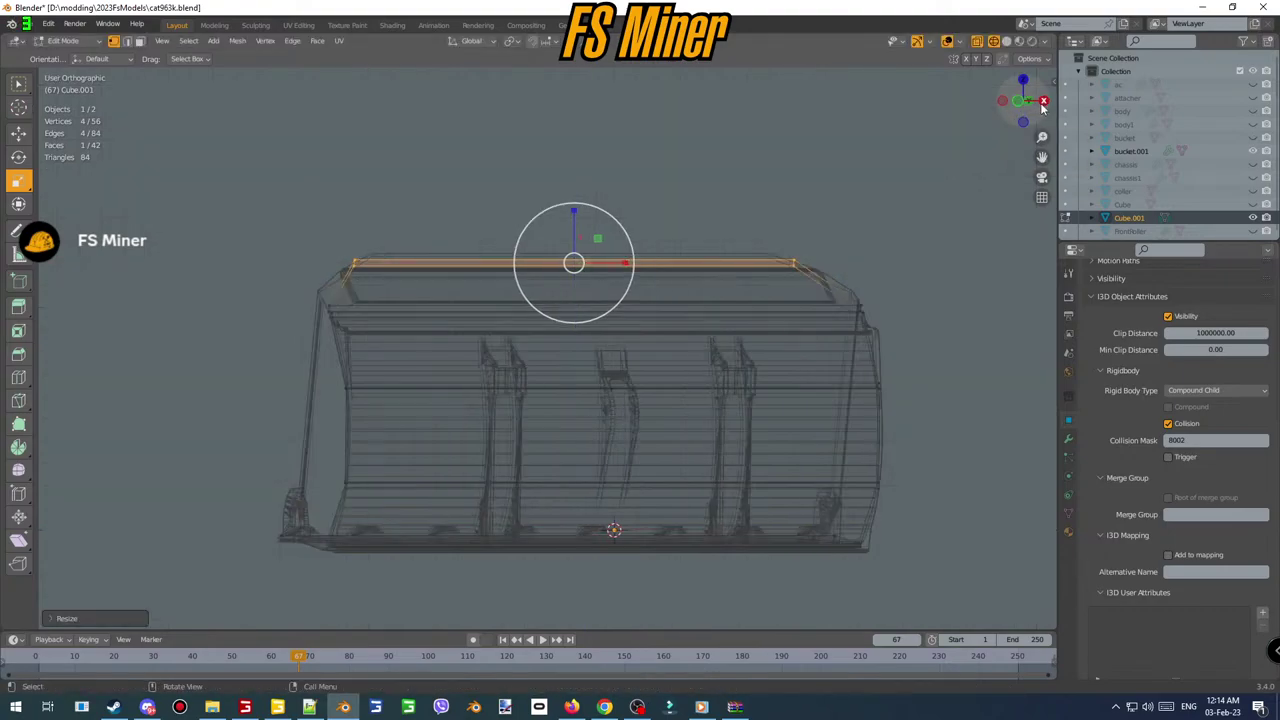
pyautogui.click(1043, 102)
pyautogui.scroll(3, 282, 240)
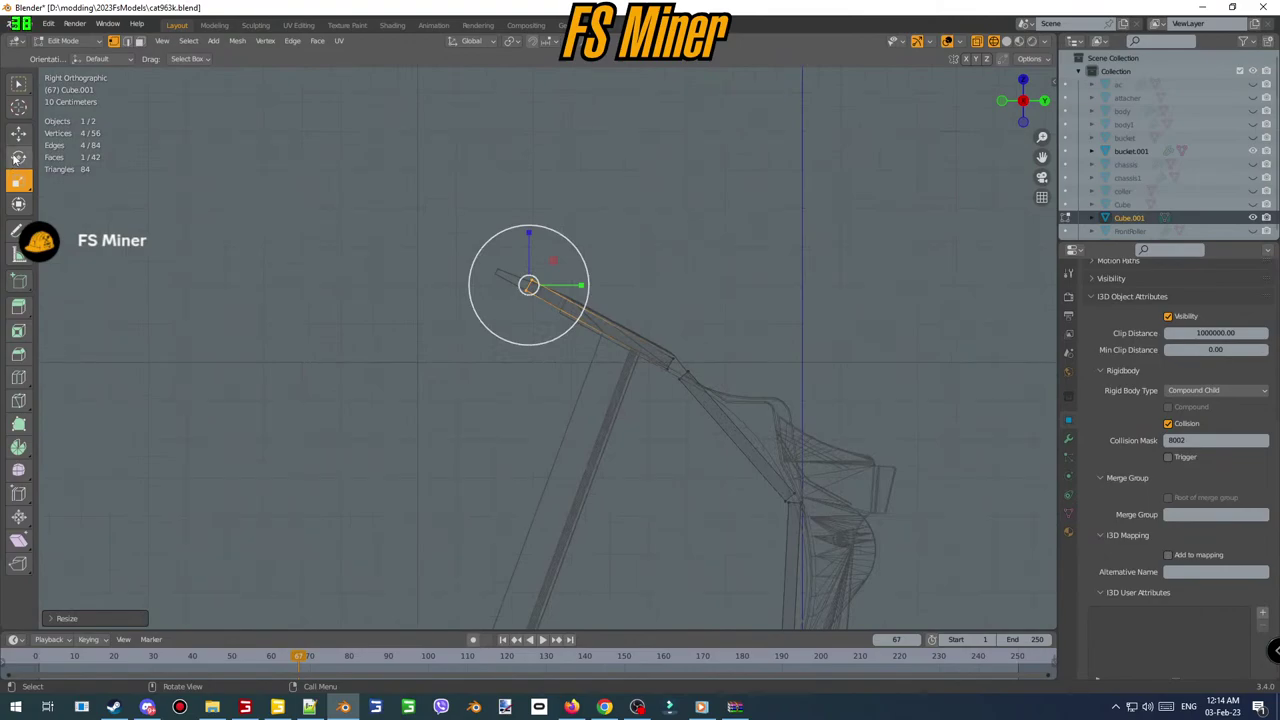
pyautogui.click(18, 133)
pyautogui.moveTo(556, 281); pyautogui.dragTo(546, 243)
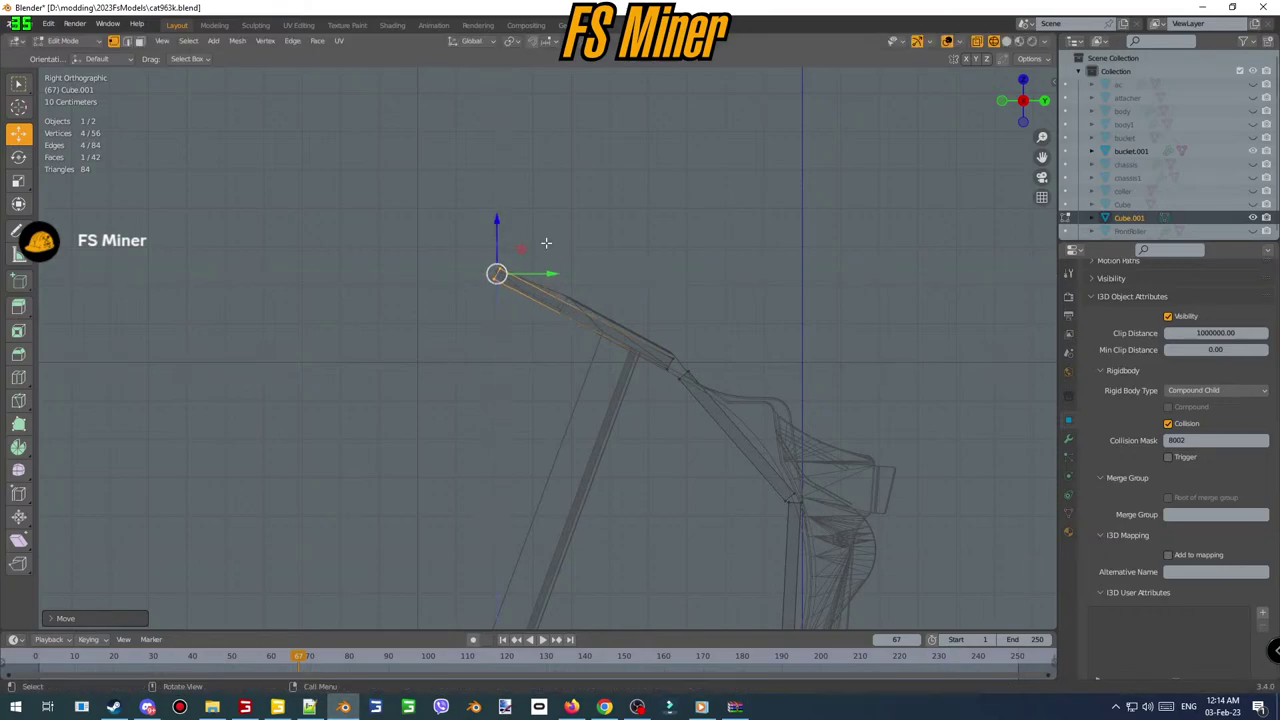
# - Scale the top slab's front-end vertices further inward along X to follow the plate's angled corners
pyautogui.click(1022, 80)
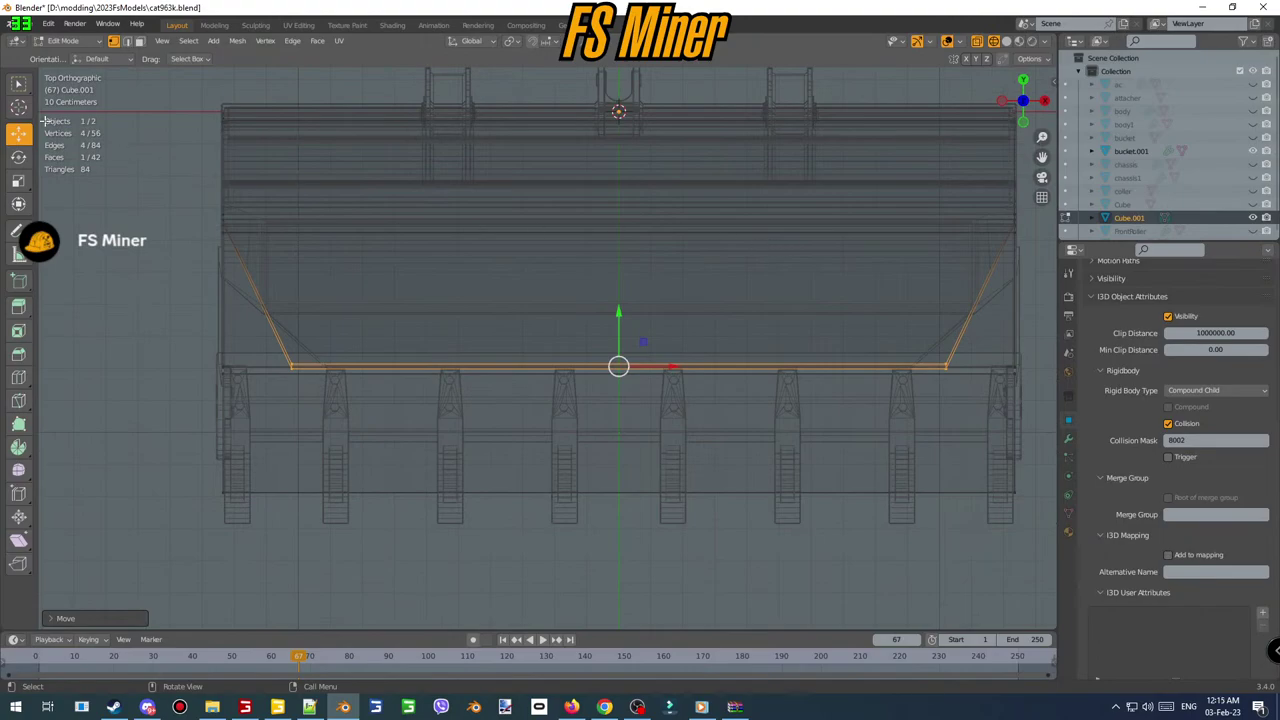
pyautogui.click(26, 182)
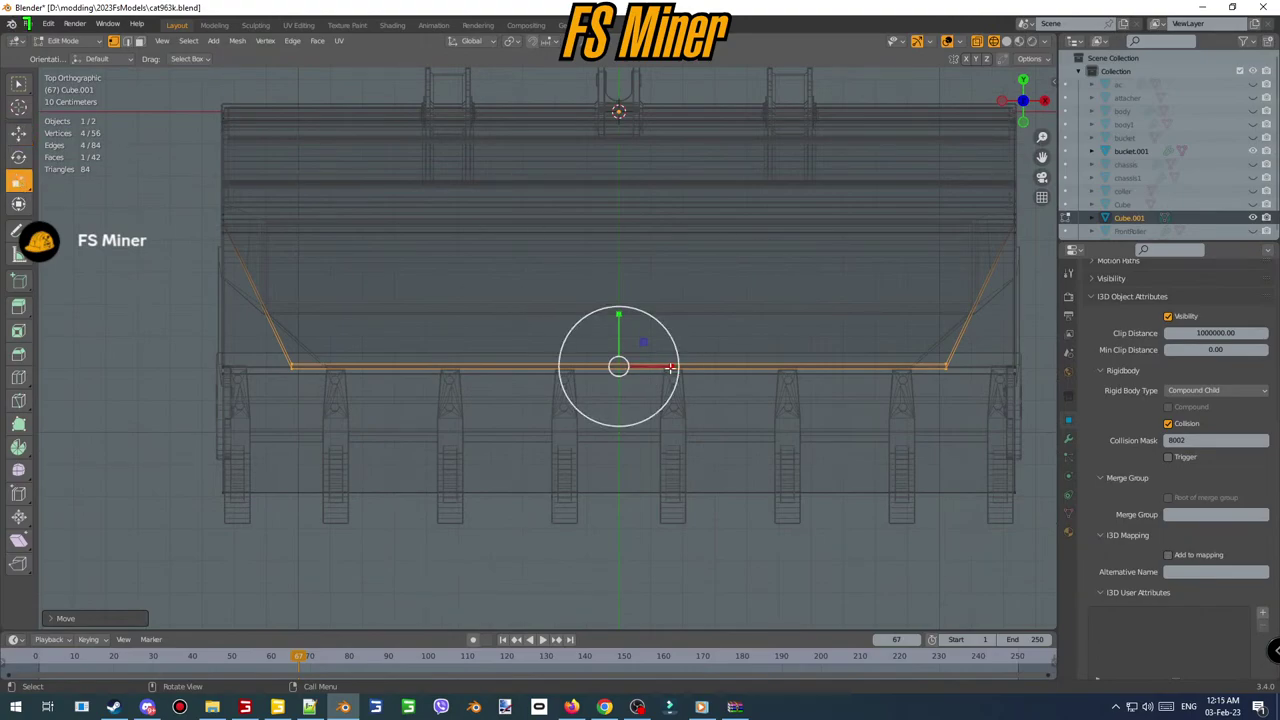
pyautogui.moveTo(670, 367); pyautogui.dragTo(661, 367)
# - Examine the fit of the collision slabs around the bucket from several angles in solid, material preview and wireframe shading
pyautogui.scroll(-4, 714, 477)
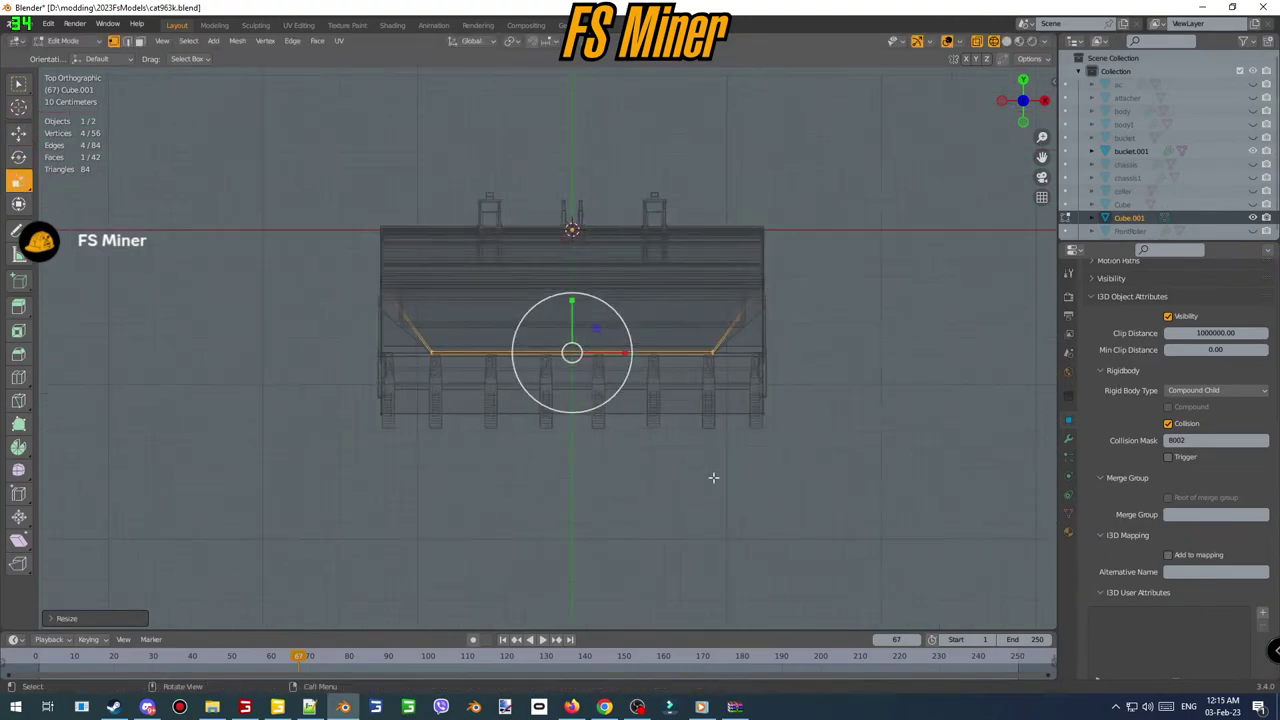
pyautogui.moveTo(714, 477); pyautogui.dragTo(545, 338, button='middle')
pyautogui.click(1022, 44)
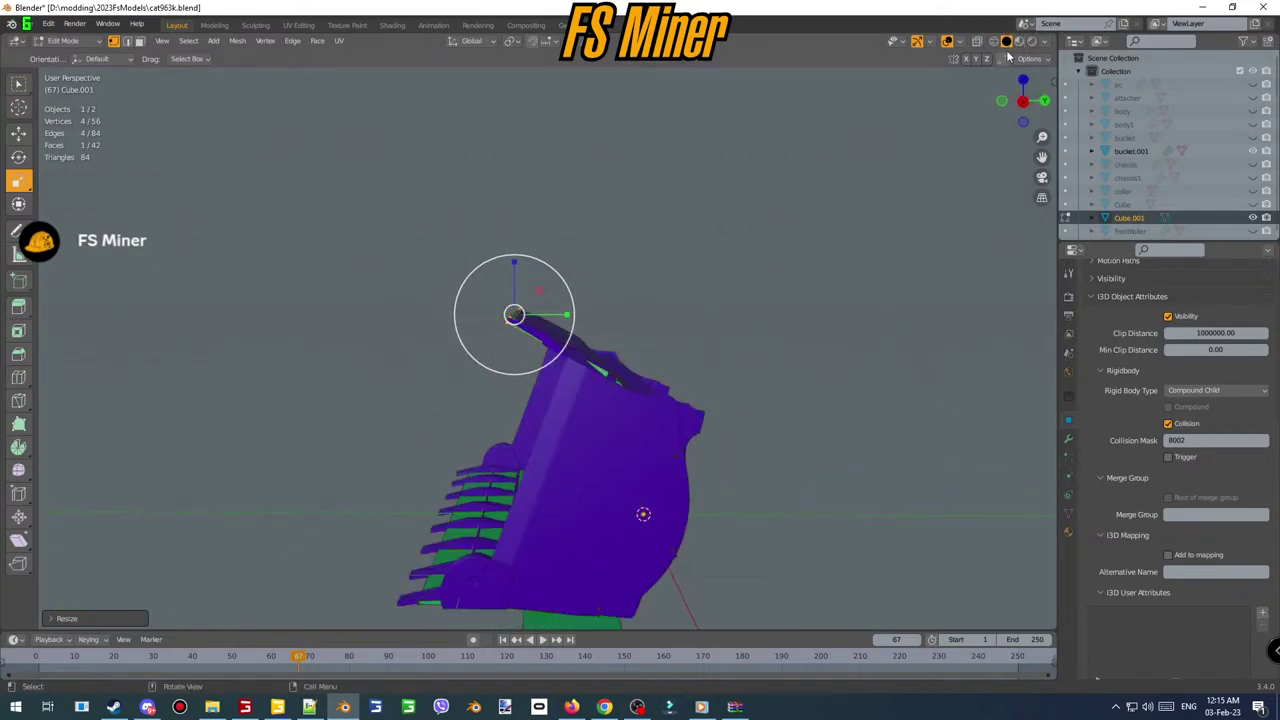
pyautogui.moveTo(760, 340)
pyautogui.mouseDown(button='middle')
pyautogui.moveTo(711, 380)
pyautogui.moveTo(831, 354)
pyautogui.moveTo(880, 363)
pyautogui.moveTo(734, 357)
pyautogui.moveTo(674, 383)
pyautogui.moveTo(849, 363)
pyautogui.moveTo(830, 356)
pyautogui.moveTo(846, 371)
pyautogui.moveTo(891, 363)
pyautogui.moveTo(866, 368)
pyautogui.moveTo(814, 343)
pyautogui.moveTo(853, 289)
pyautogui.mouseUp(button='middle')
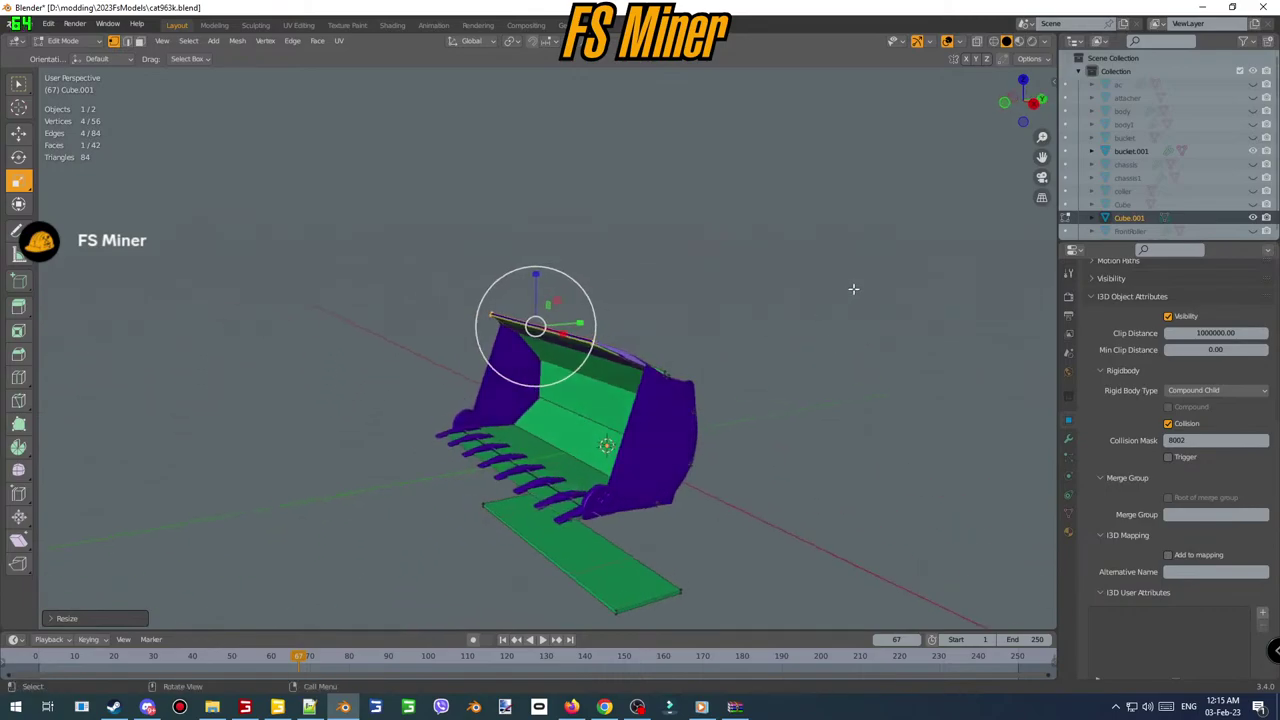
pyautogui.moveTo(989, 74); pyautogui.dragTo(692, 354, button='middle')
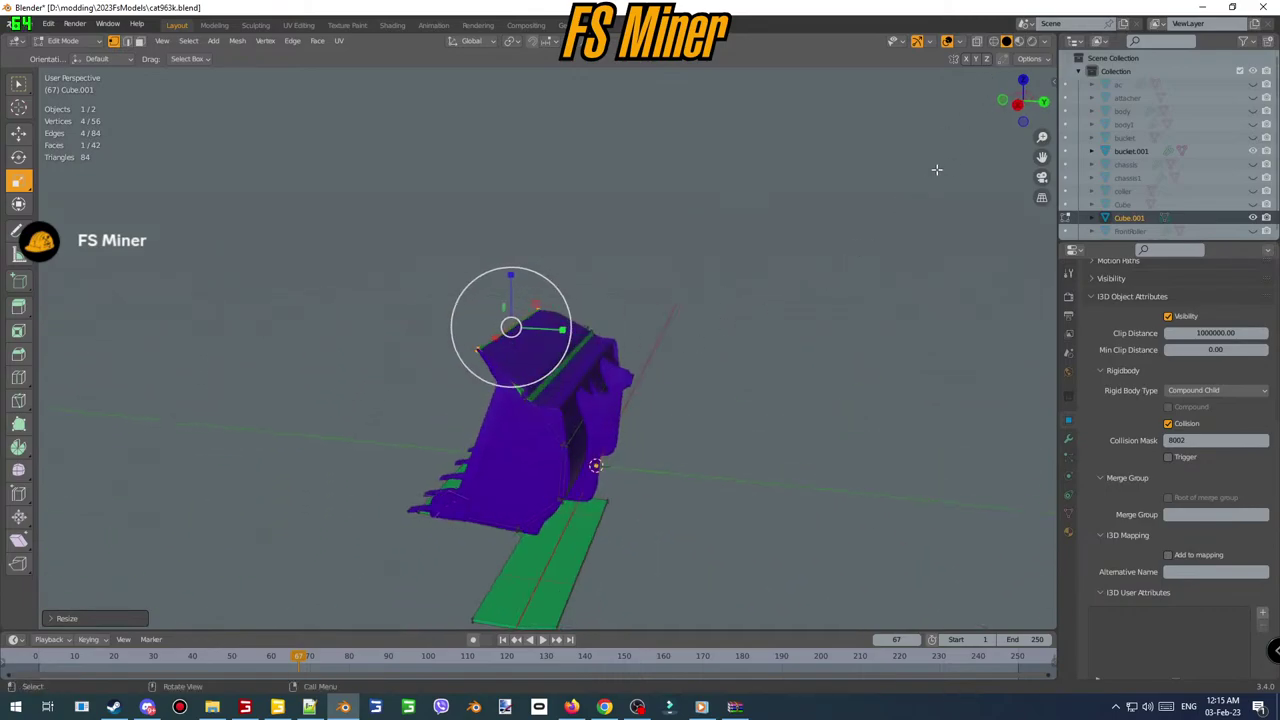
pyautogui.click(1020, 42)
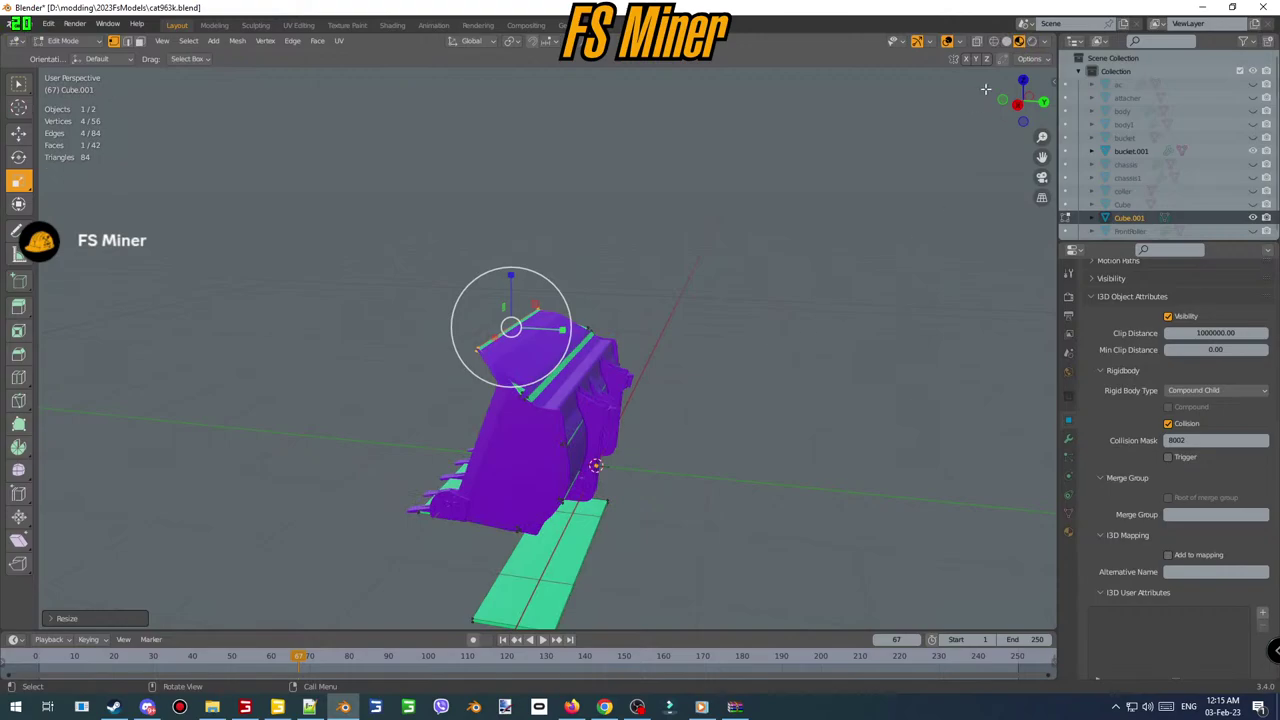
pyautogui.click(1006, 42)
pyautogui.click(993, 42)
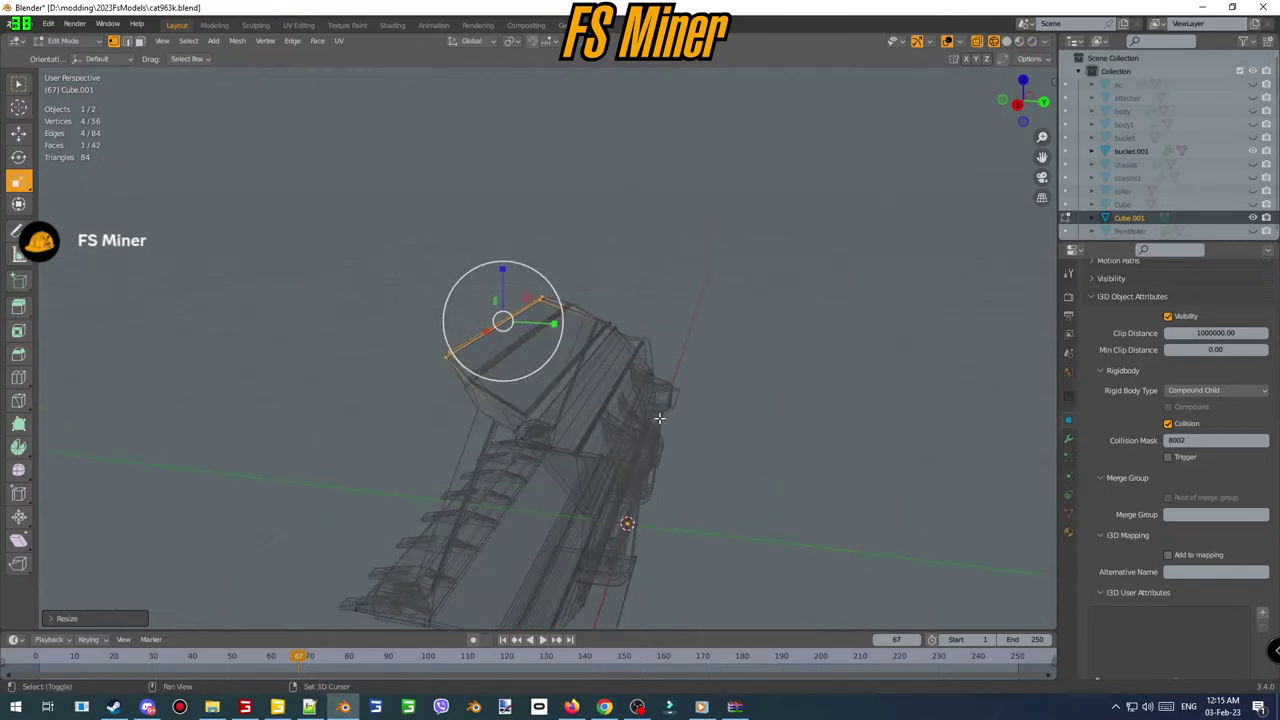
pyautogui.moveTo(706, 400); pyautogui.dragTo(700, 262, button='middle')
pyautogui.press('Tab')
pyautogui.scroll(2, 706, 313)
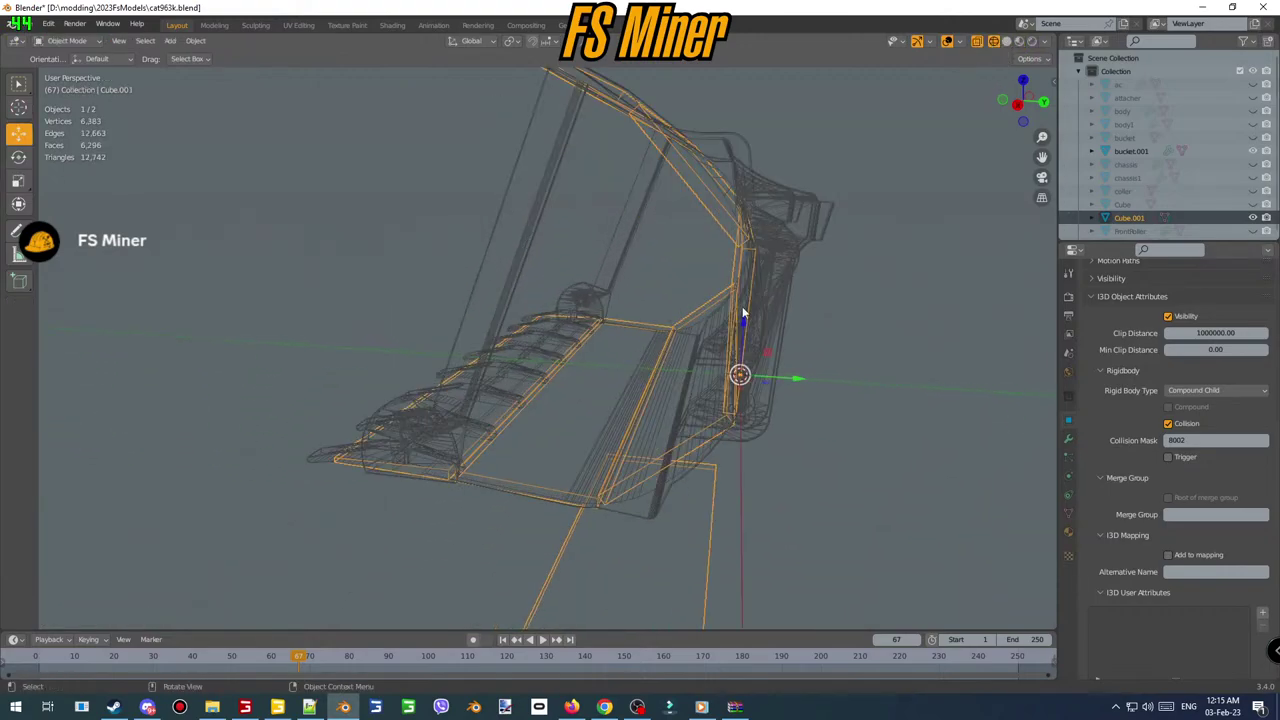
pyautogui.press('Tab')
pyautogui.click(740, 298)
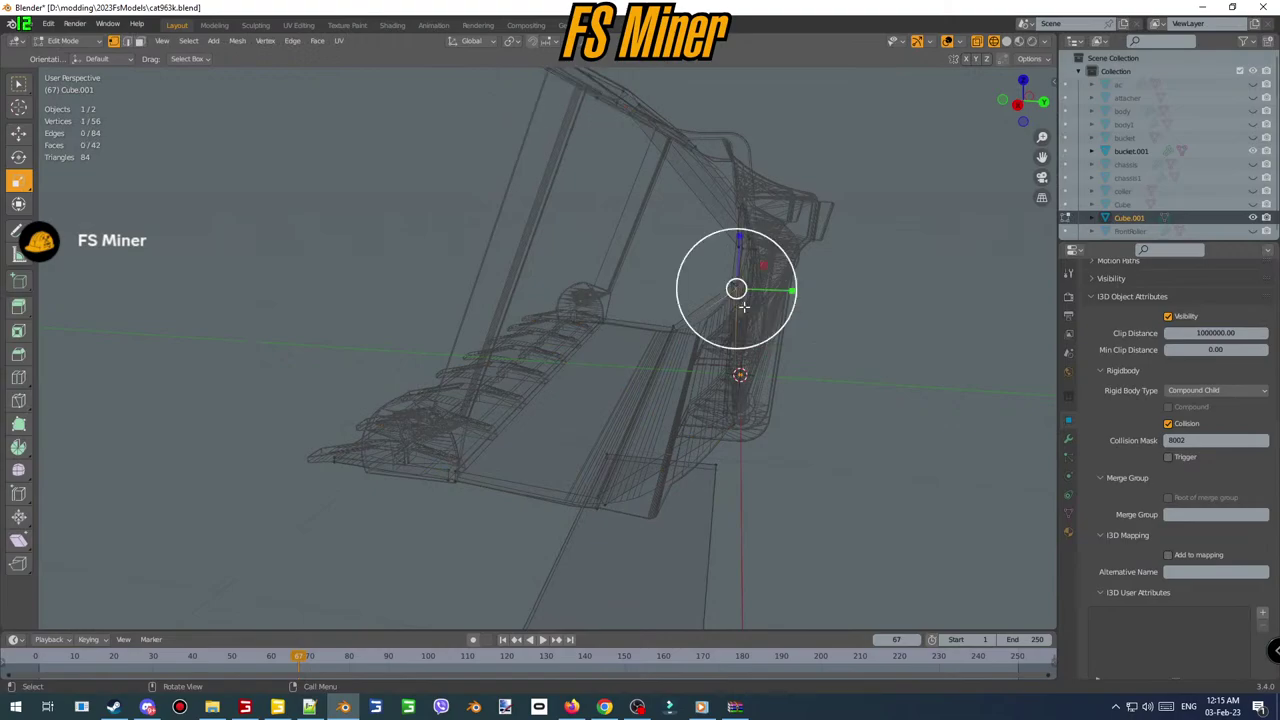
pyautogui.hotkey('ctrl', 'l')
pyautogui.moveTo(744, 307)
pyautogui.mouseDown(button='middle')
pyautogui.moveTo(843, 374)
pyautogui.moveTo(740, 310)
pyautogui.mouseUp(button='middle')
pyautogui.click(826, 360)
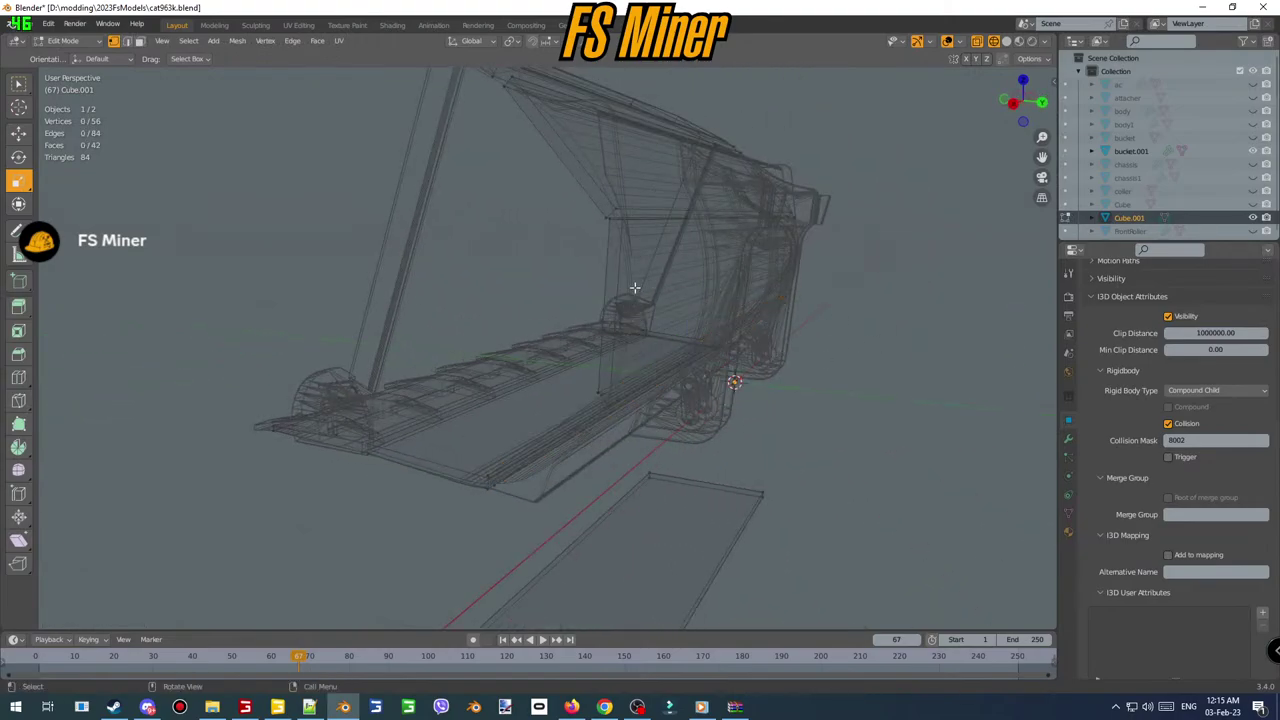
pyautogui.press('l')
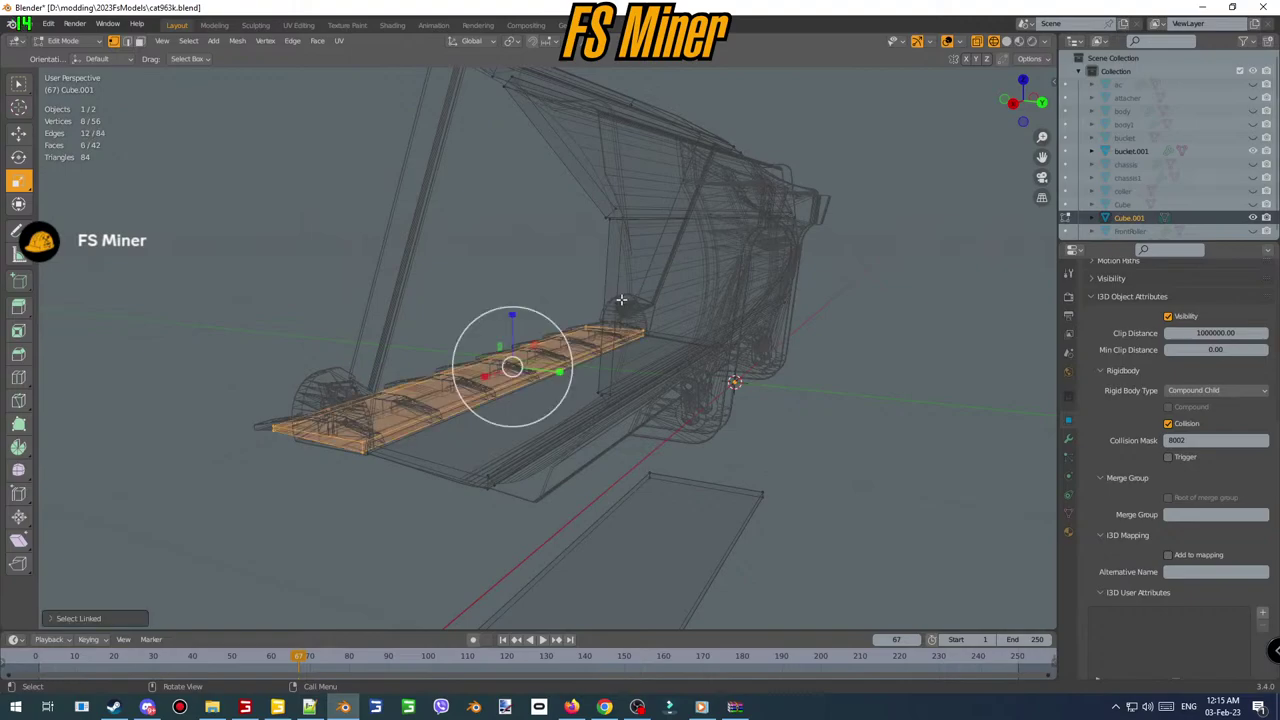
pyautogui.moveTo(662, 326); pyautogui.dragTo(683, 320, button='middle')
pyautogui.click(860, 371)
# - Duplicate the spare slab below the bucket and move the copy up and along X to beside the bucket
pyautogui.scroll(-4, 717, 453)
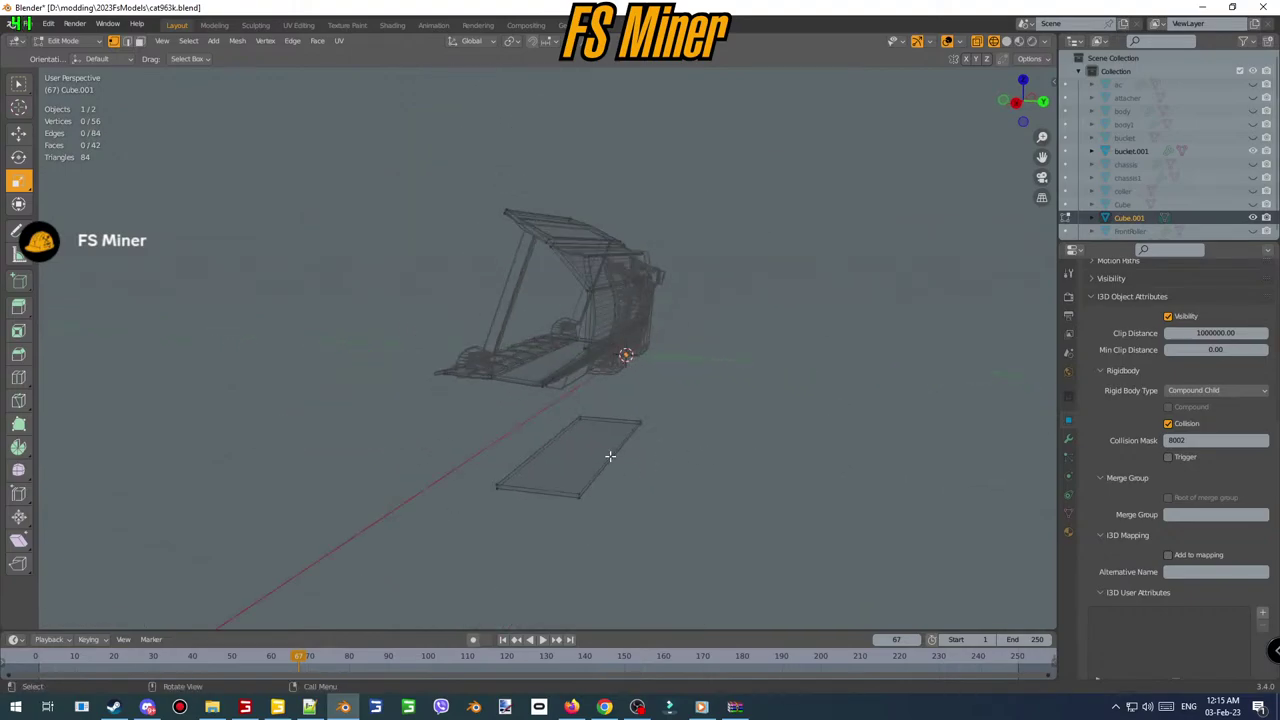
pyautogui.press('l')
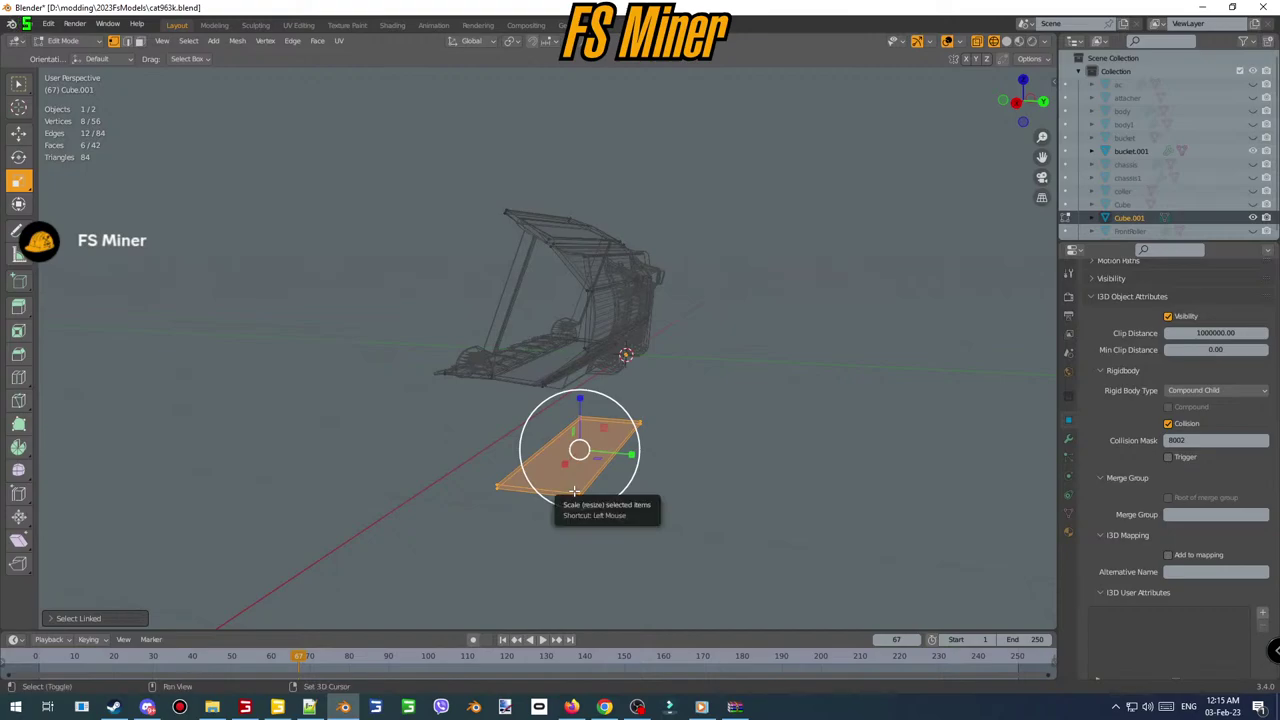
pyautogui.hotkey('shift', 'd')
pyautogui.rightClick(574, 491)
pyautogui.moveTo(574, 491); pyautogui.dragTo(744, 443, button='middle')
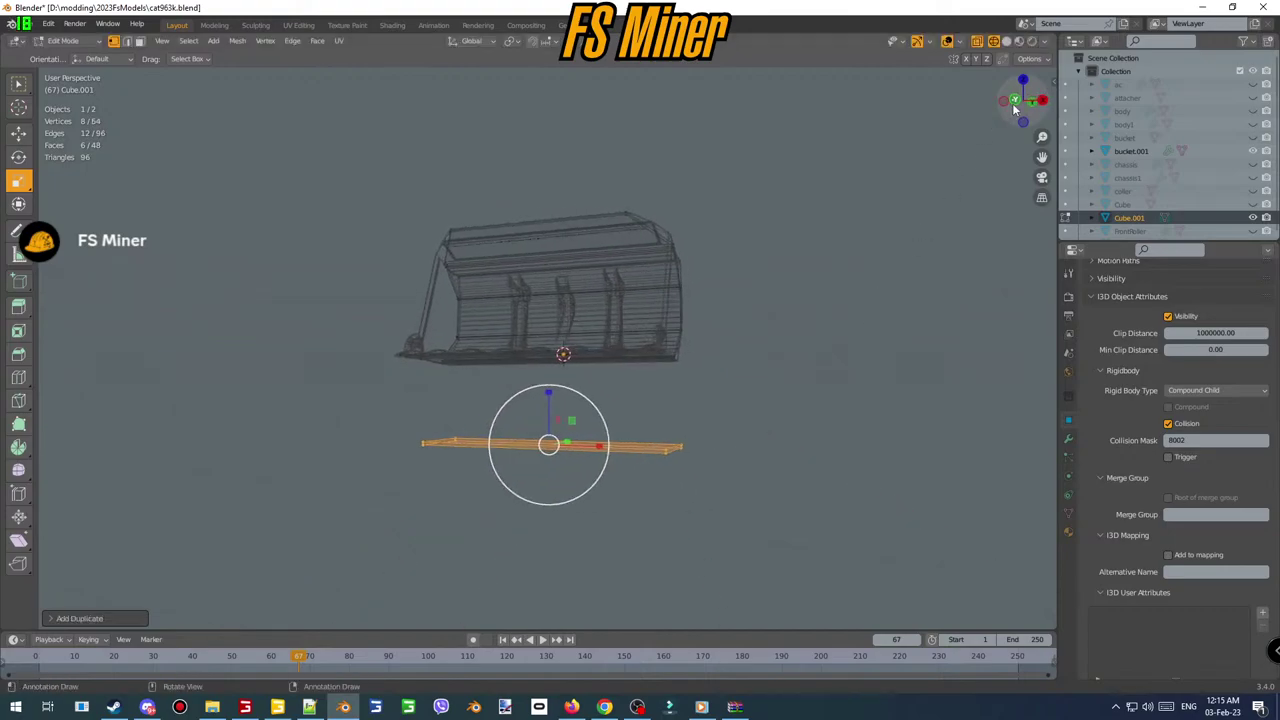
pyautogui.click(1013, 101)
pyautogui.scroll(2, 653, 369)
pyautogui.click(17, 137)
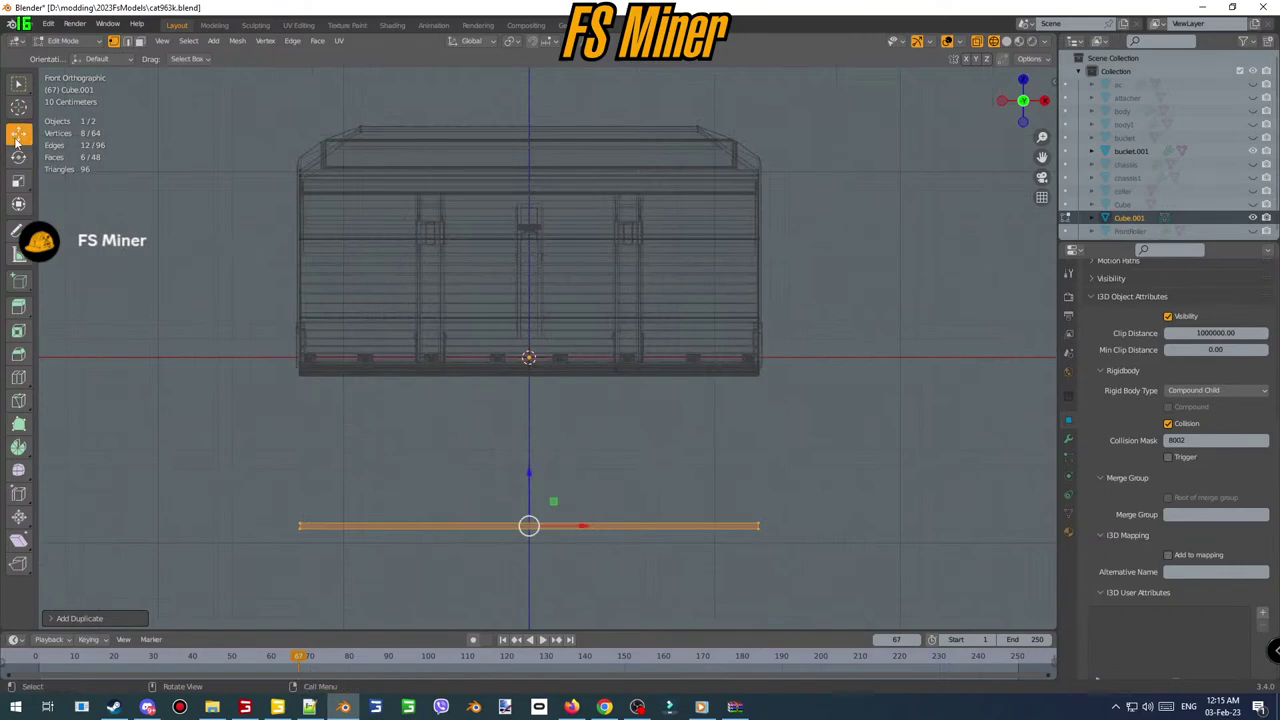
pyautogui.moveTo(527, 495); pyautogui.dragTo(2, 410)
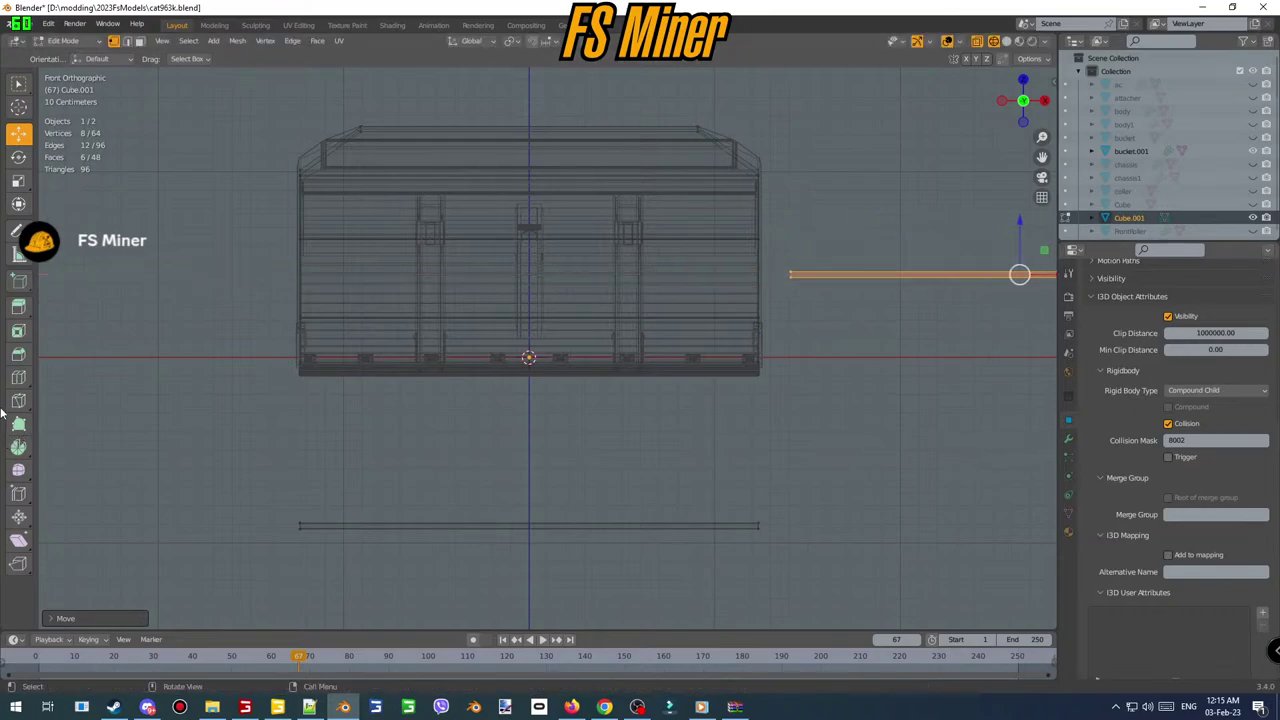
# - Move the duplicated slab's end vertices along X to shorten it into a narrow strip as thin as a side wall
pyautogui.keyDown('shift'); pyautogui.moveTo(689, 397); pyautogui.dragTo(441, 423, button='middle'); pyautogui.keyUp('shift')
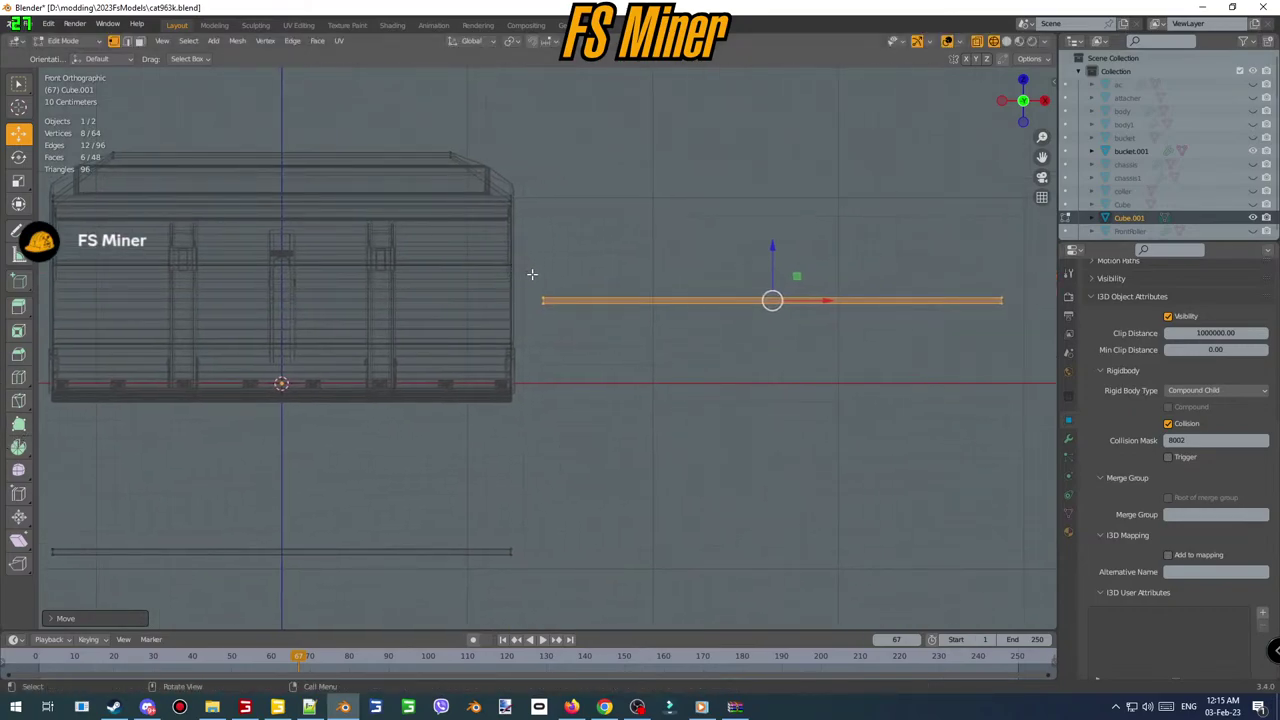
pyautogui.moveTo(532, 274); pyautogui.dragTo(794, 305)
pyautogui.moveTo(937, 263); pyautogui.dragTo(776, 332)
# - Try to separate the narrow strip's selected vertices from the other collision slabs
pyautogui.press('p')
pyautogui.click(777, 332)
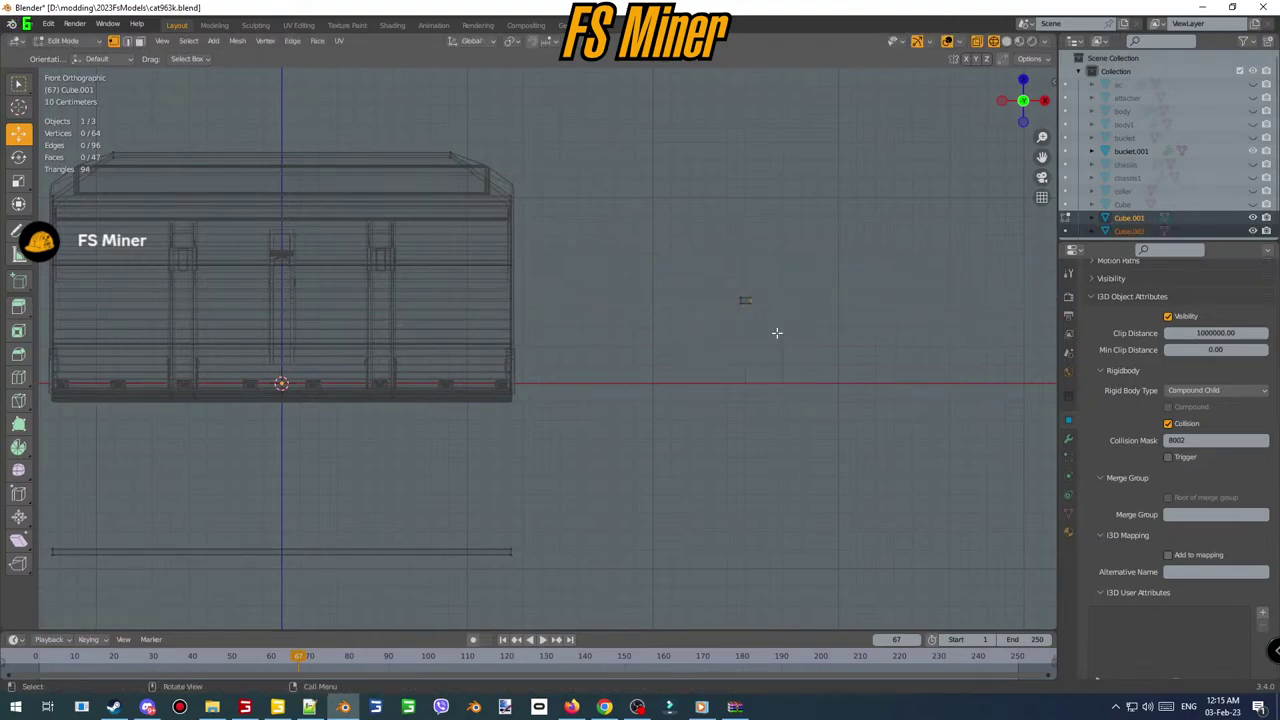
pyautogui.press('Tab')
pyautogui.keyDown('ctrl'); pyautogui.moveTo(750, 284); pyautogui.dragTo(828, 302, button='middle'); pyautogui.keyUp('ctrl')
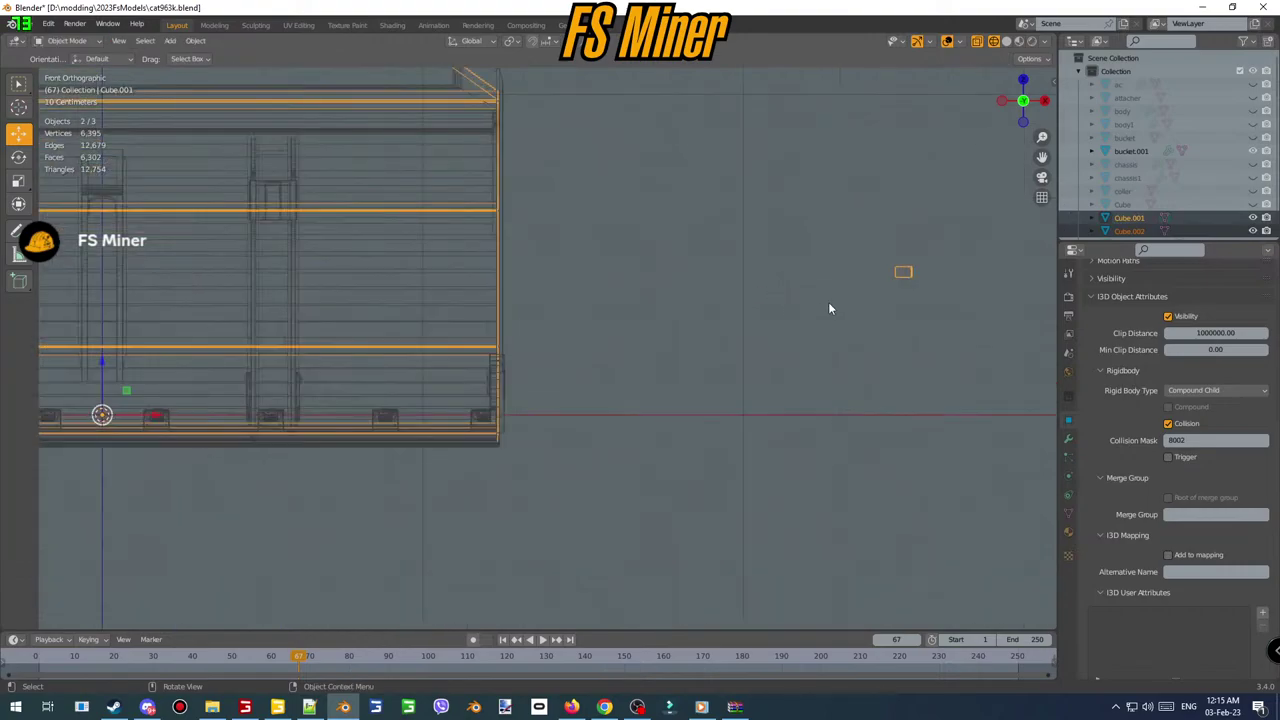
pyautogui.hotkey('ctrl', 'j')
pyautogui.press('Tab')
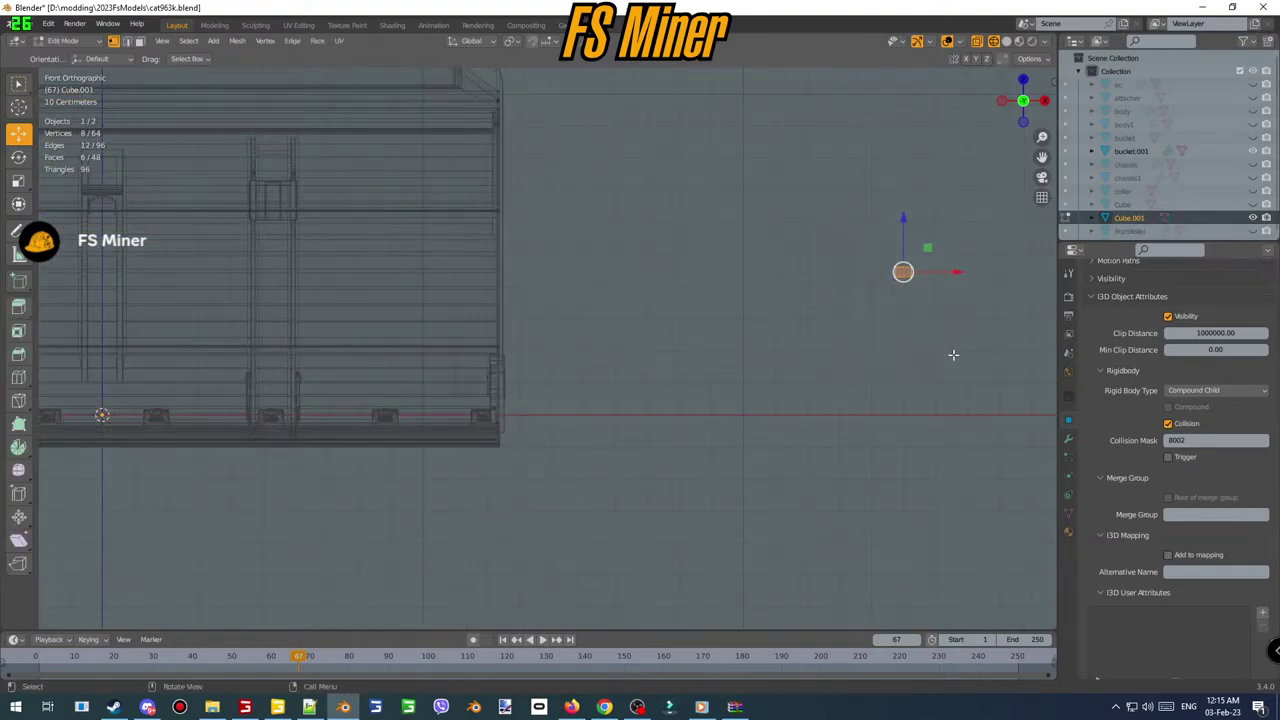
# - Separate the whole narrow strip into its own object and enter Edit Mode on it alone
pyautogui.press('p')
pyautogui.click(768, 344)
pyautogui.press('Tab')
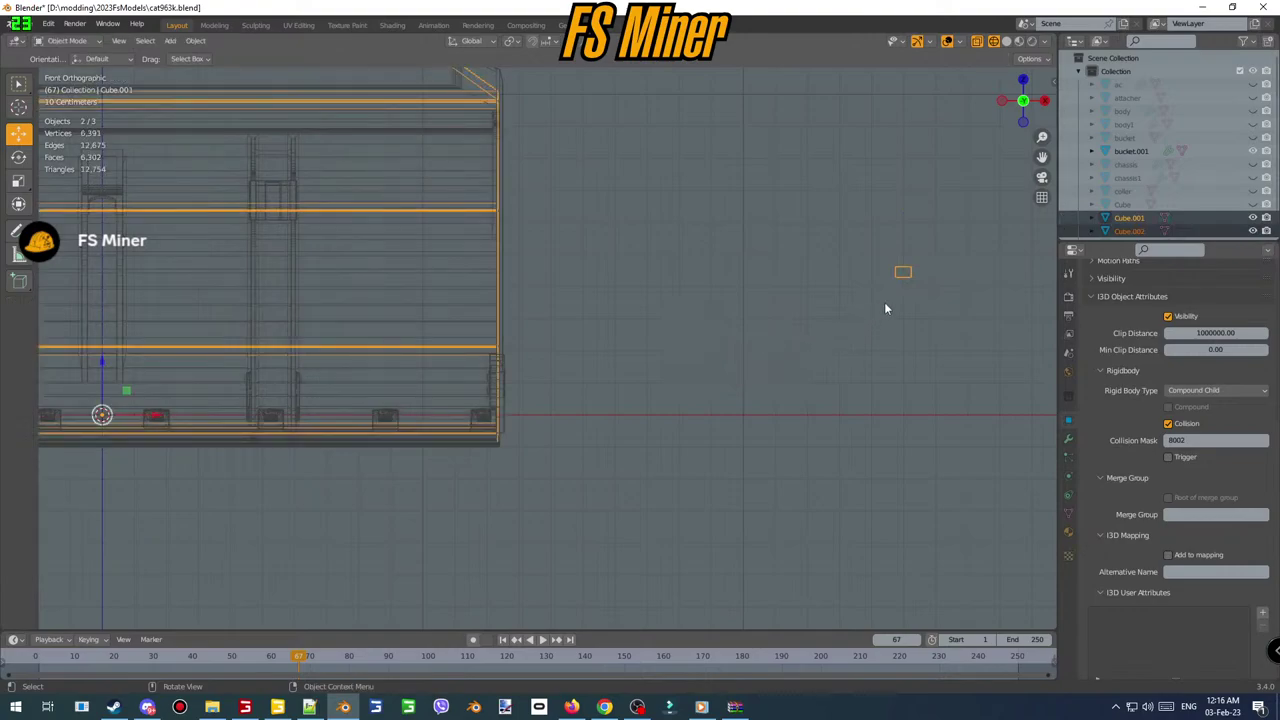
pyautogui.click(905, 278)
pyautogui.press('Tab')
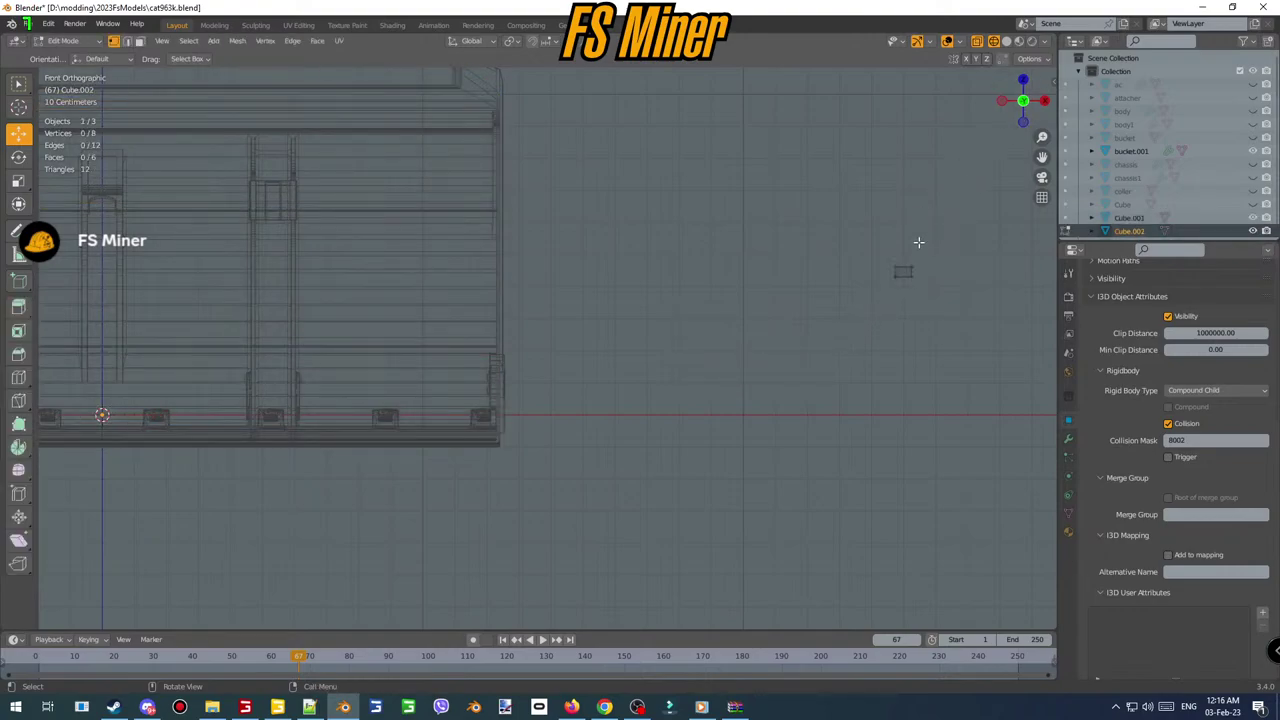
# - Lower the strip onto the bucket's floor in the right side view and align its end vertices with the floor's slope
pyautogui.click(1044, 100)
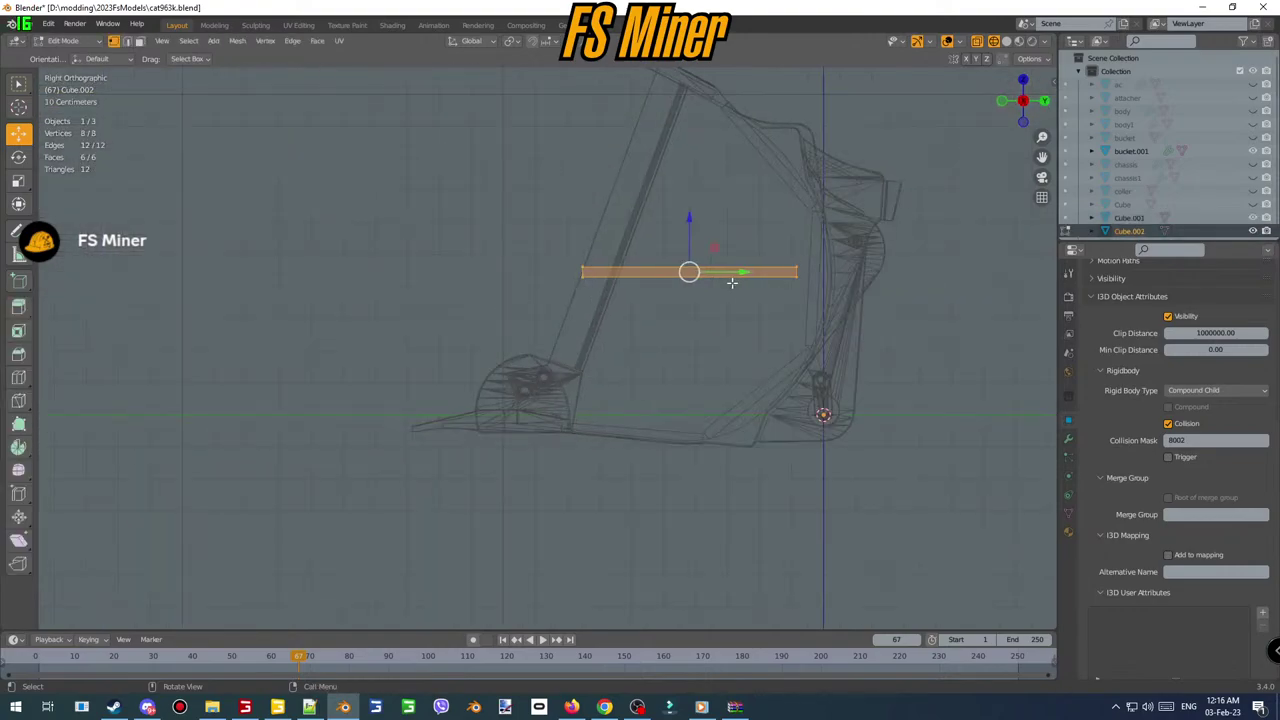
pyautogui.moveTo(684, 245); pyautogui.dragTo(670, 431)
pyautogui.scroll(2, 560, 440)
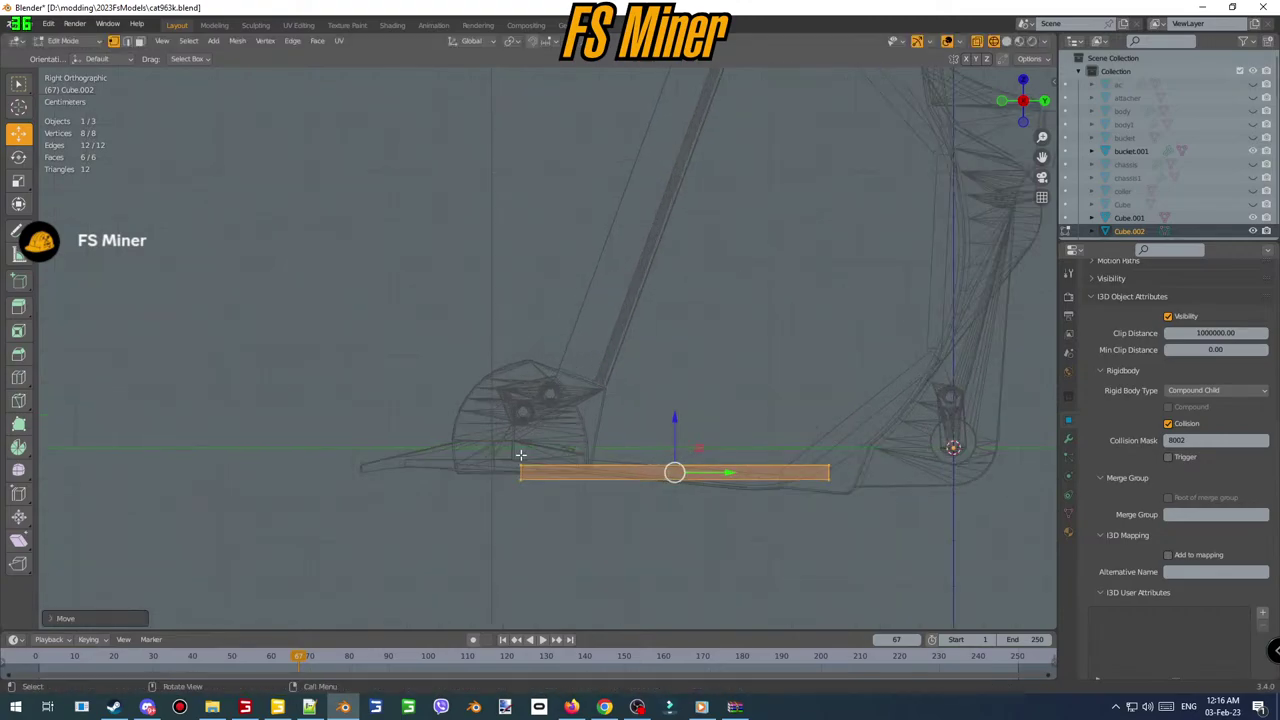
pyautogui.moveTo(512, 453); pyautogui.dragTo(575, 531)
pyautogui.moveTo(520, 451); pyautogui.dragTo(520, 439)
pyautogui.moveTo(797, 443); pyautogui.dragTo(900, 473)
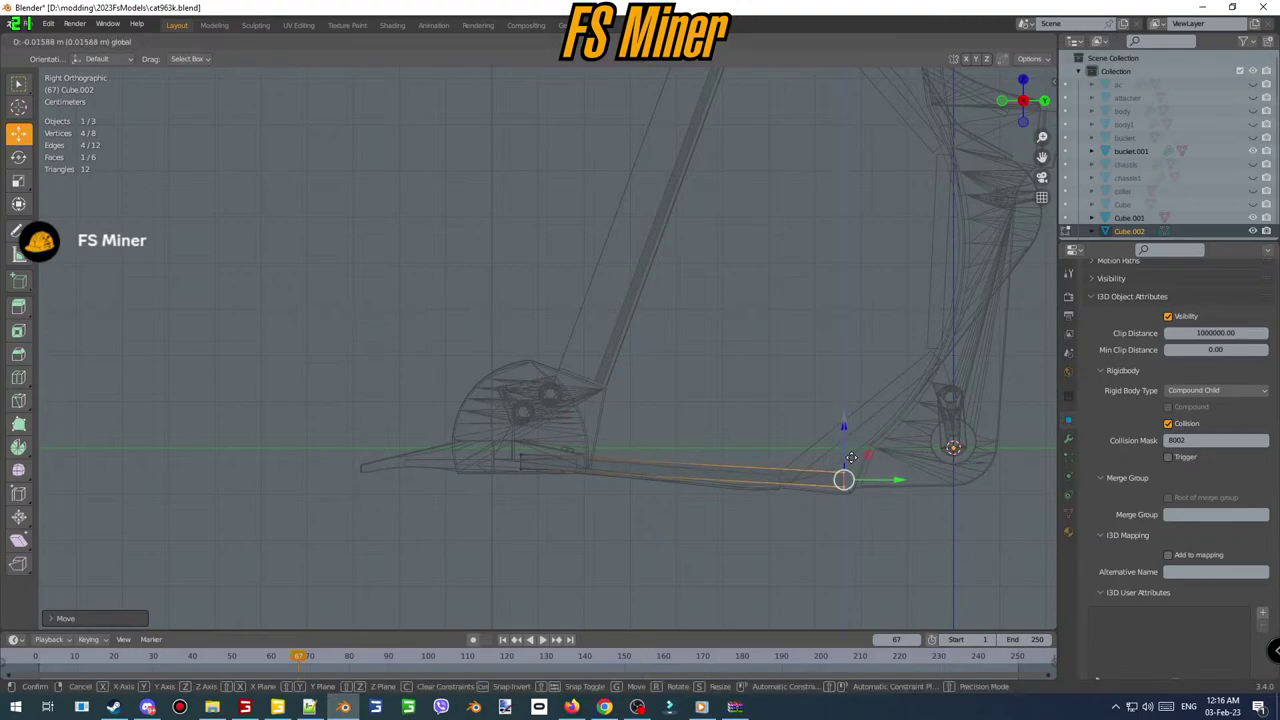
pyautogui.click(586, 523)
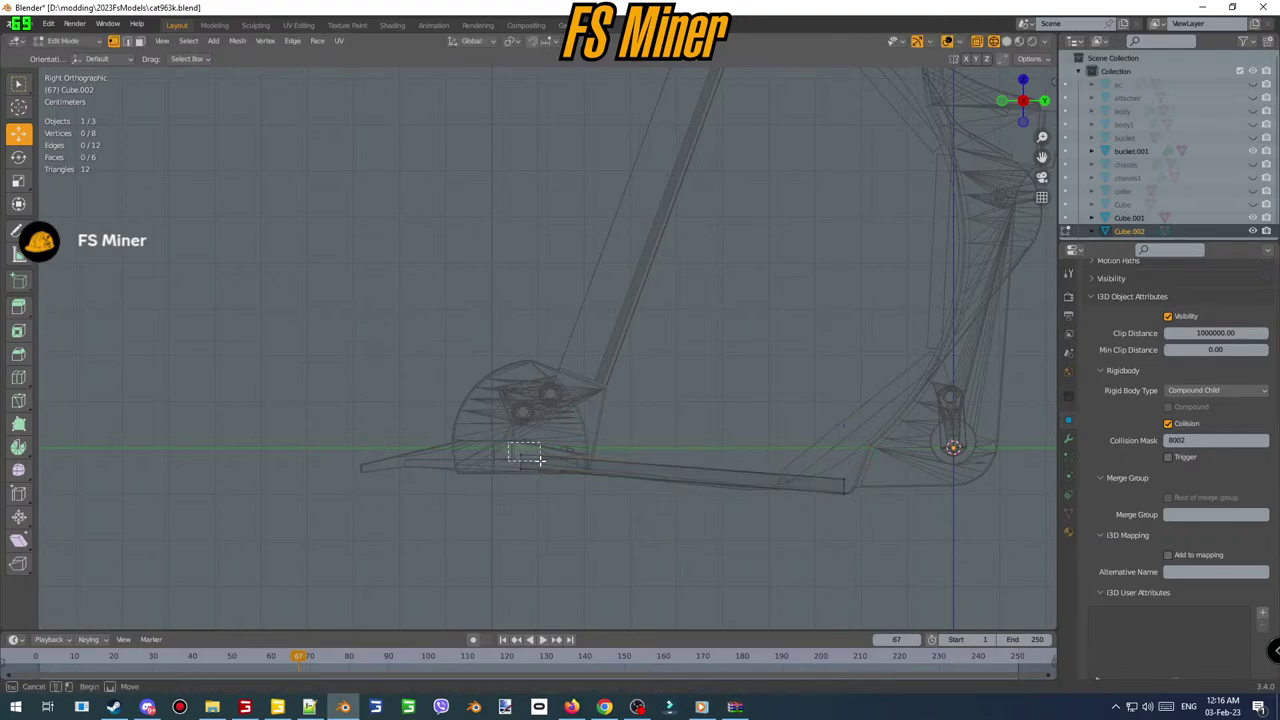
# - Extrude the strip's top face upward in four sections to form a side panel nearly as tall as the bucket
pyautogui.moveTo(539, 460); pyautogui.dragTo(540, 461)
pyautogui.keyDown('shift'); pyautogui.moveTo(834, 455); pyautogui.dragTo(853, 483); pyautogui.keyUp('shift')
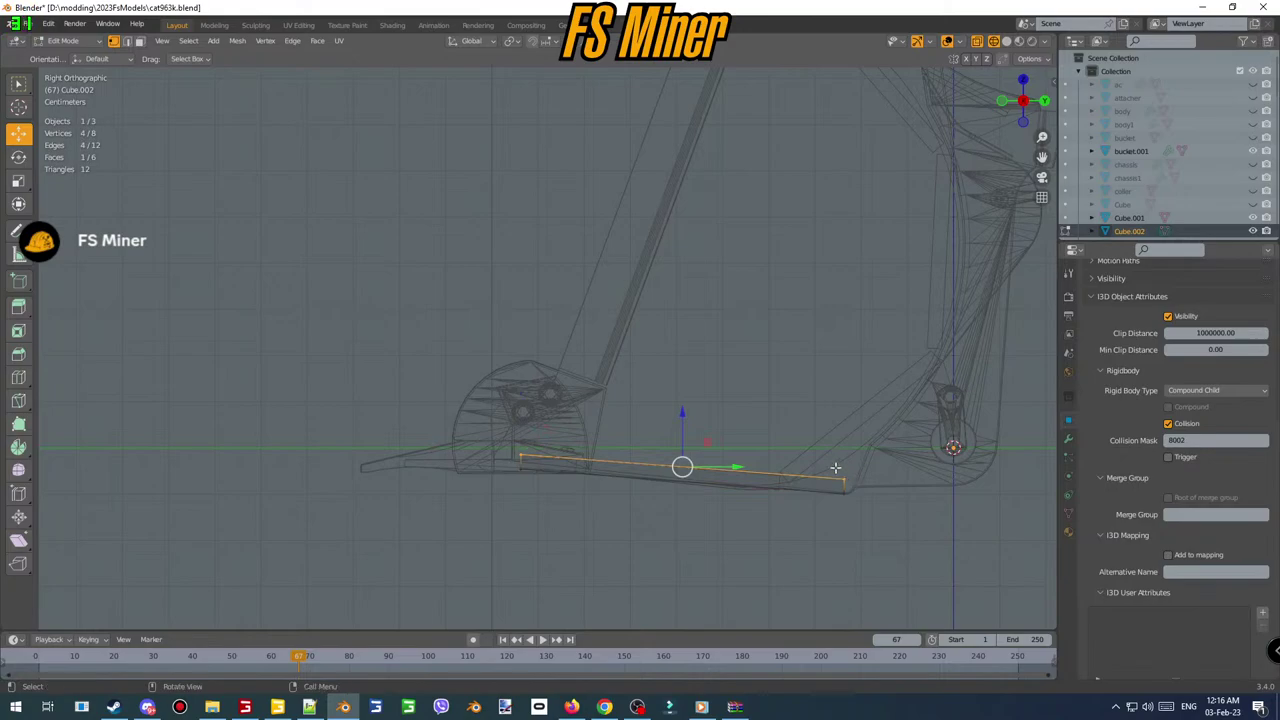
pyautogui.press('e')
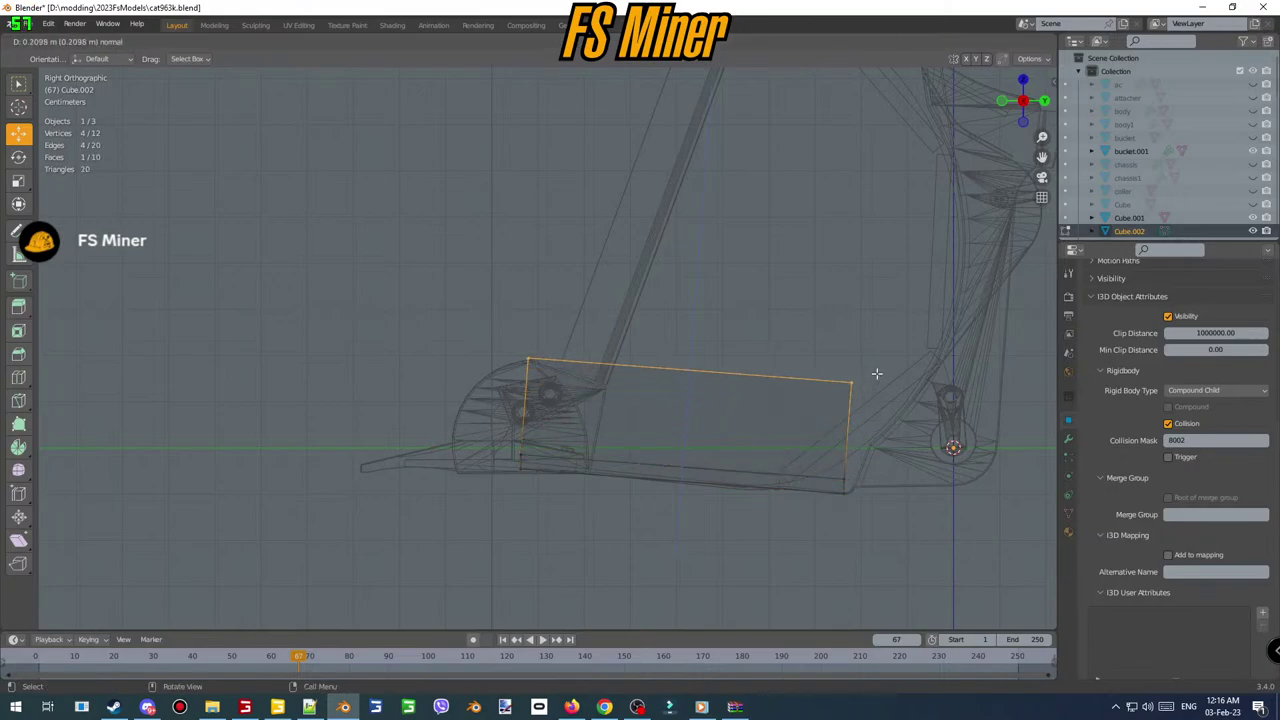
pyautogui.click(876, 372)
pyautogui.press('e')
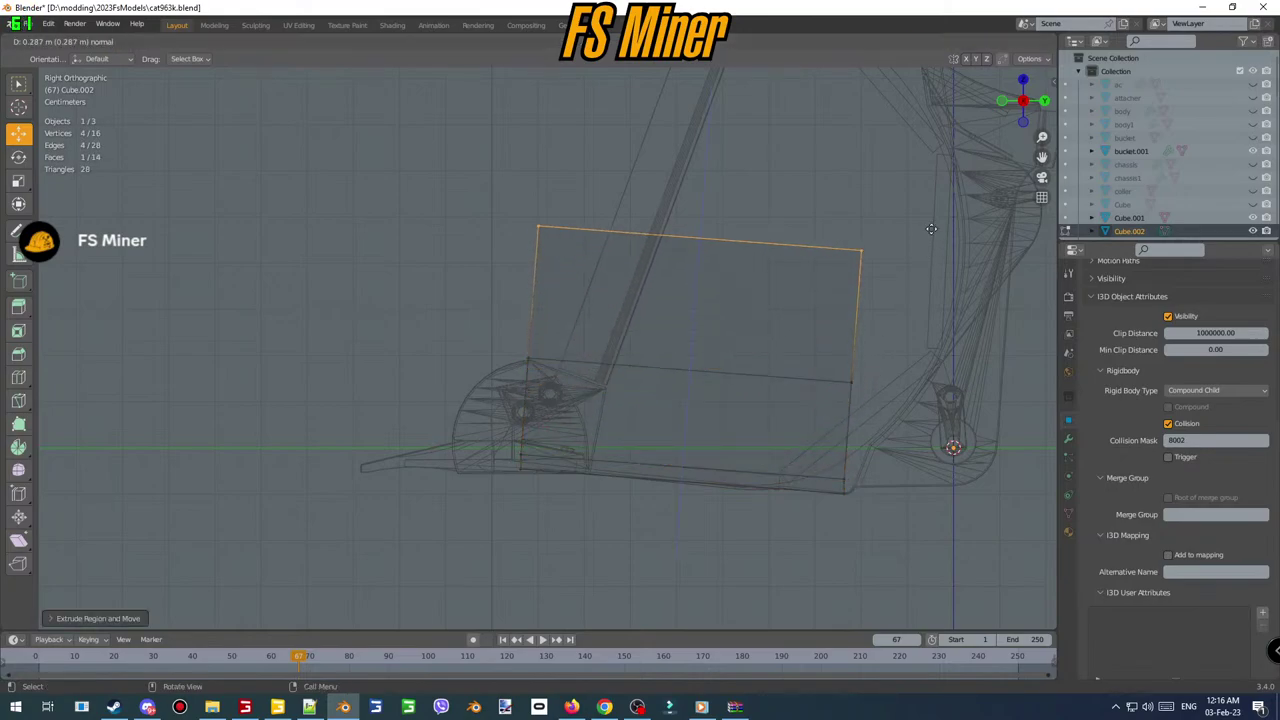
pyautogui.click(925, 137)
pyautogui.scroll(-4, 851, 251)
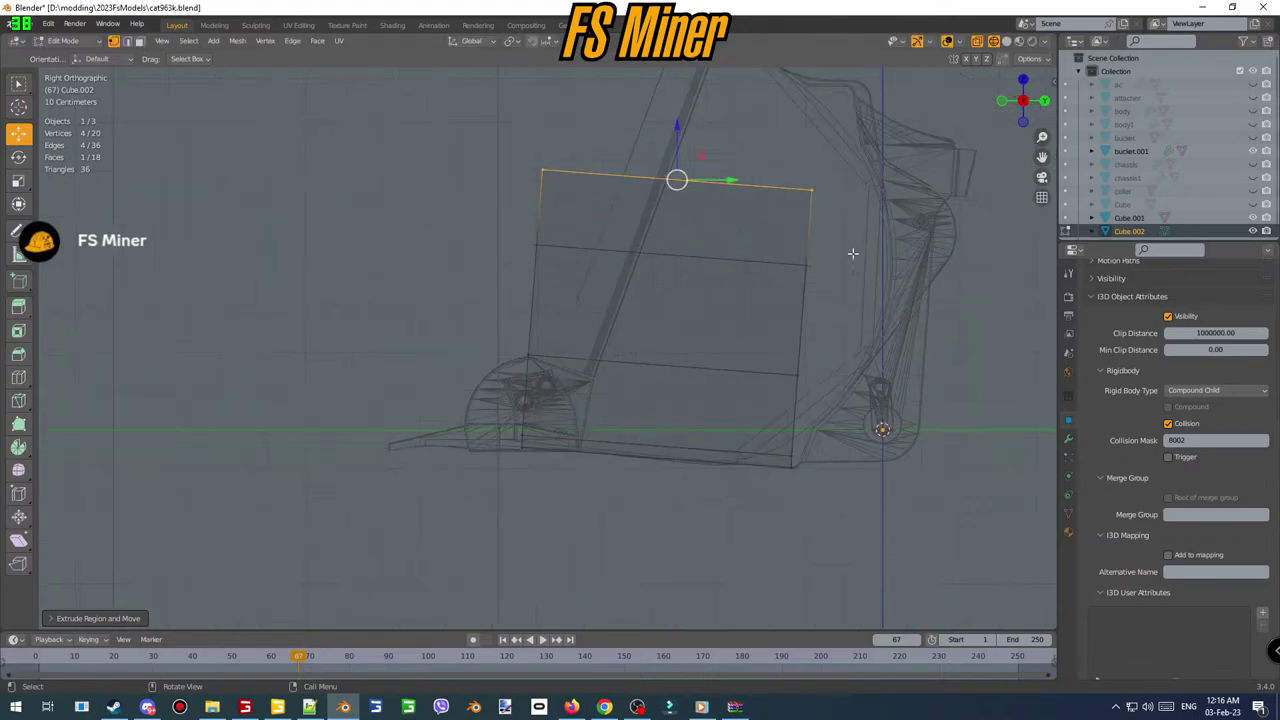
pyautogui.scroll(2, 838, 163)
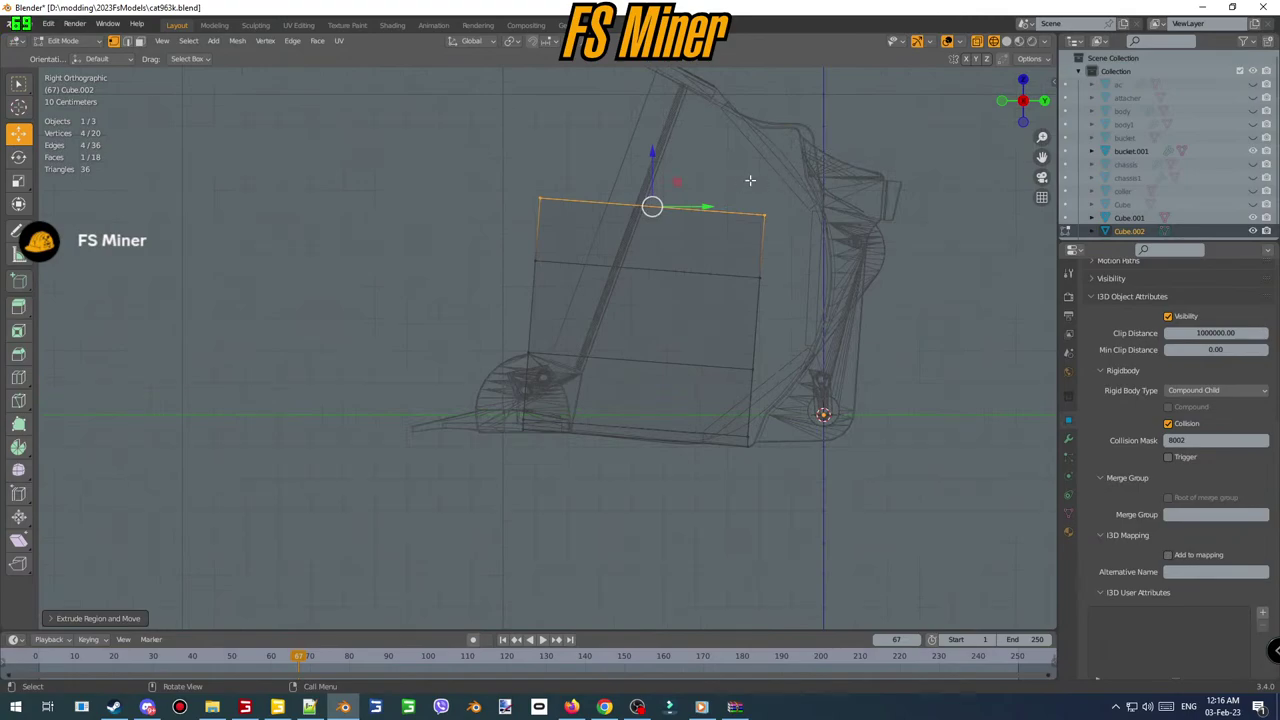
pyautogui.press('e')
pyautogui.click(762, 96)
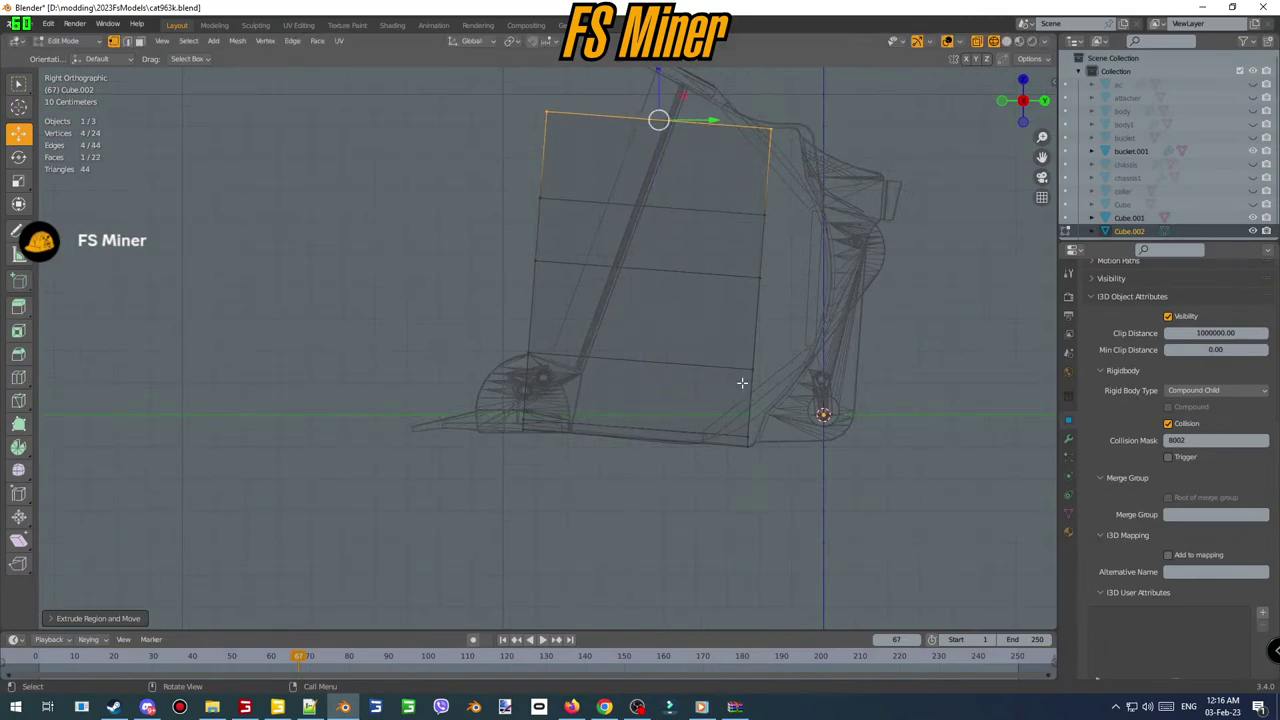
# - Move the rear vertices of each side panel section along Y to follow the bucket's curved back
pyautogui.click(750, 365)
pyautogui.moveTo(796, 377); pyautogui.dragTo(849, 378)
pyautogui.moveTo(738, 258); pyautogui.dragTo(884, 278)
pyautogui.click(747, 204)
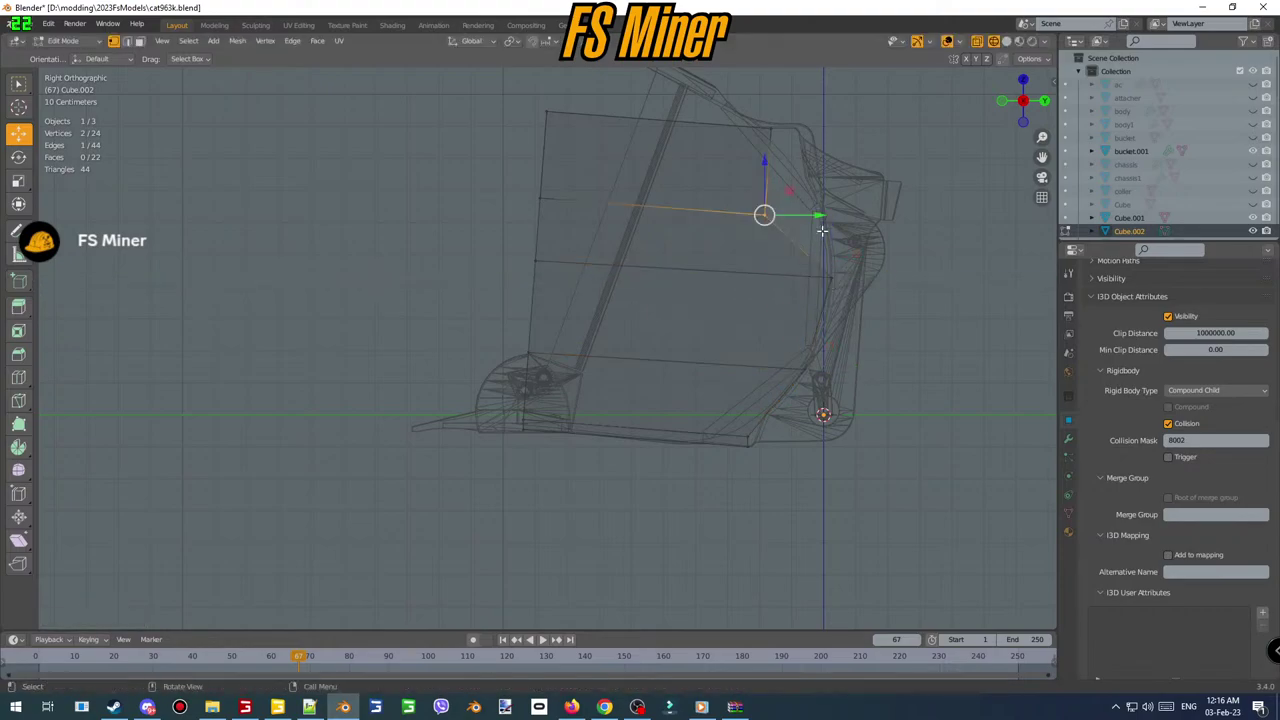
pyautogui.moveTo(815, 214); pyautogui.dragTo(861, 214)
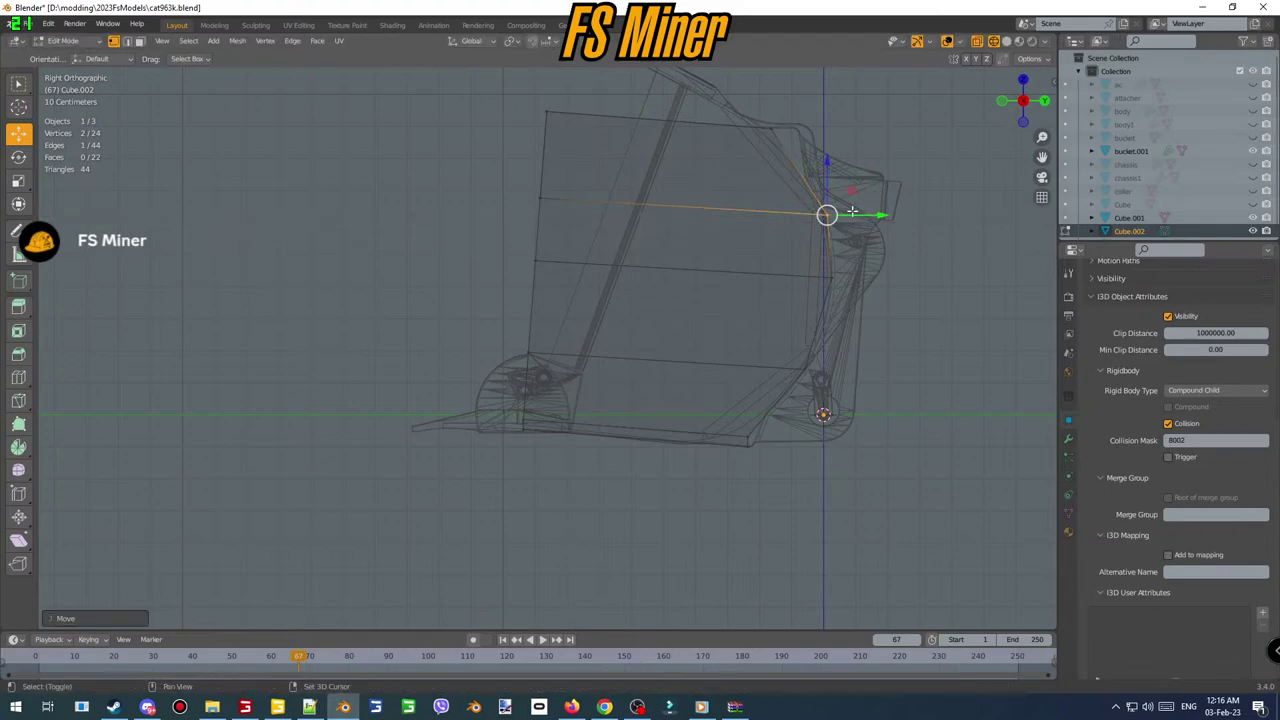
pyautogui.keyDown('shift'); pyautogui.moveTo(861, 214); pyautogui.dragTo(895, 352, button='middle'); pyautogui.keyUp('shift')
pyautogui.click(800, 265)
pyautogui.moveTo(848, 268); pyautogui.dragTo(868, 272)
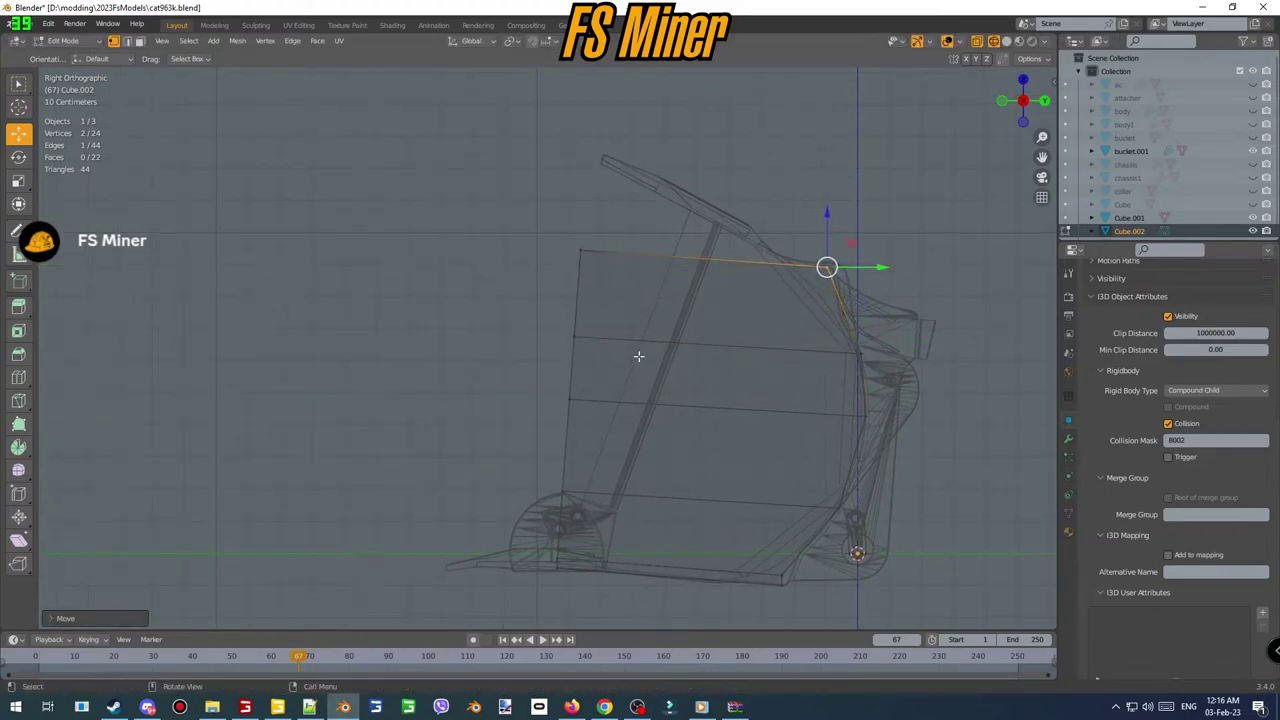
# - Move the front vertices of each side panel section to follow the side wall's slanted front edge and lower corner
pyautogui.click(582, 250)
pyautogui.moveTo(622, 245); pyautogui.dragTo(689, 177)
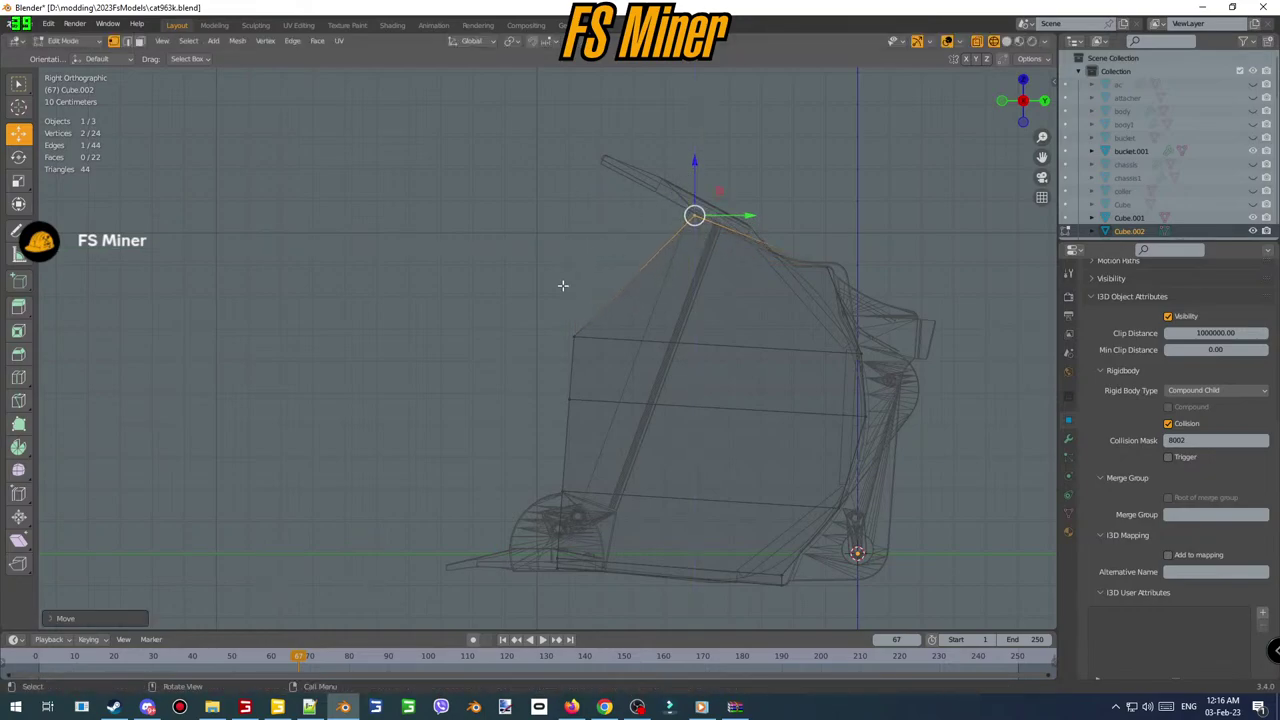
pyautogui.click(573, 337)
pyautogui.moveTo(629, 327); pyautogui.dragTo(702, 308)
pyautogui.moveTo(680, 207)
pyautogui.mouseDown()
pyautogui.moveTo(711, 224)
pyautogui.moveTo(691, 193)
pyautogui.mouseUp()
pyautogui.moveTo(552, 384); pyautogui.dragTo(674, 399)
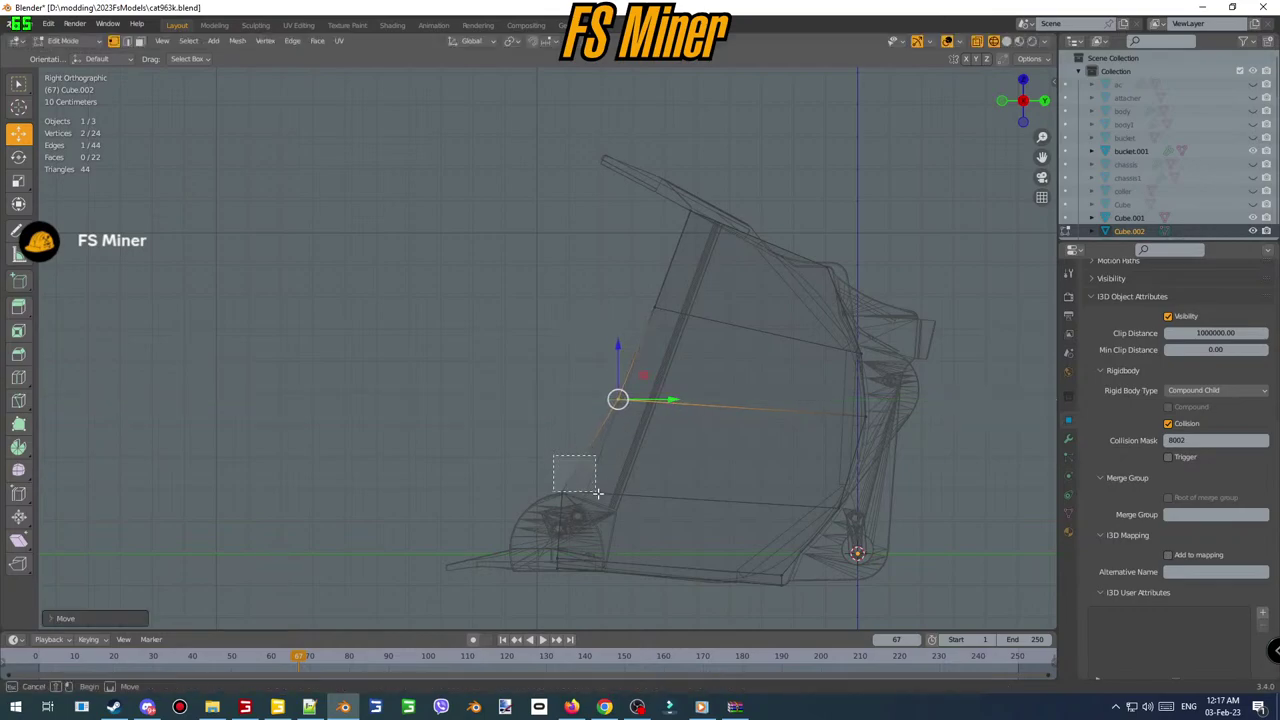
pyautogui.click(566, 491)
pyautogui.moveTo(608, 491); pyautogui.dragTo(629, 490)
pyautogui.moveTo(545, 545)
pyautogui.mouseDown()
pyautogui.moveTo(594, 561)
pyautogui.moveTo(555, 504)
pyautogui.moveTo(594, 530)
pyautogui.moveTo(553, 534)
pyautogui.moveTo(582, 586)
pyautogui.moveTo(543, 568)
pyautogui.mouseUp()
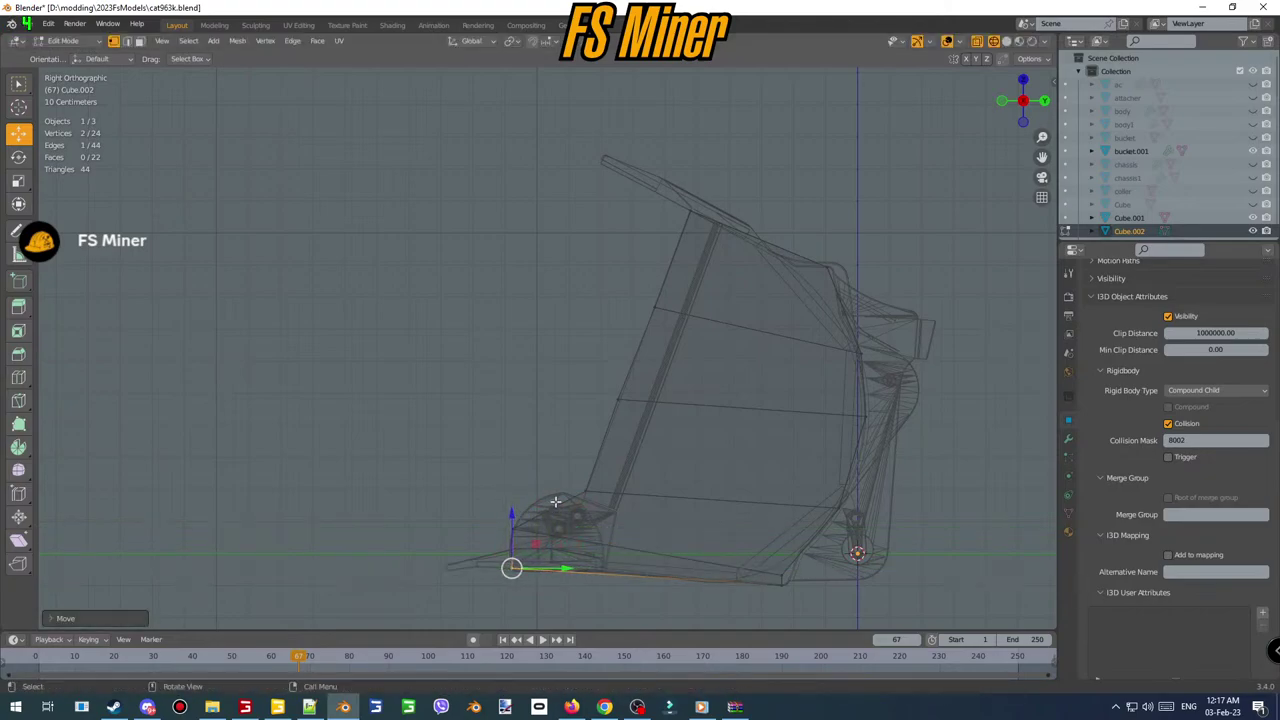
# - Move the whole side panel about 1.27 m along negative X onto the bucket's side wall and display it in solid shading
pyautogui.moveTo(575, 501); pyautogui.dragTo(717, 517, button='middle')
pyautogui.scroll(-5, 714, 449)
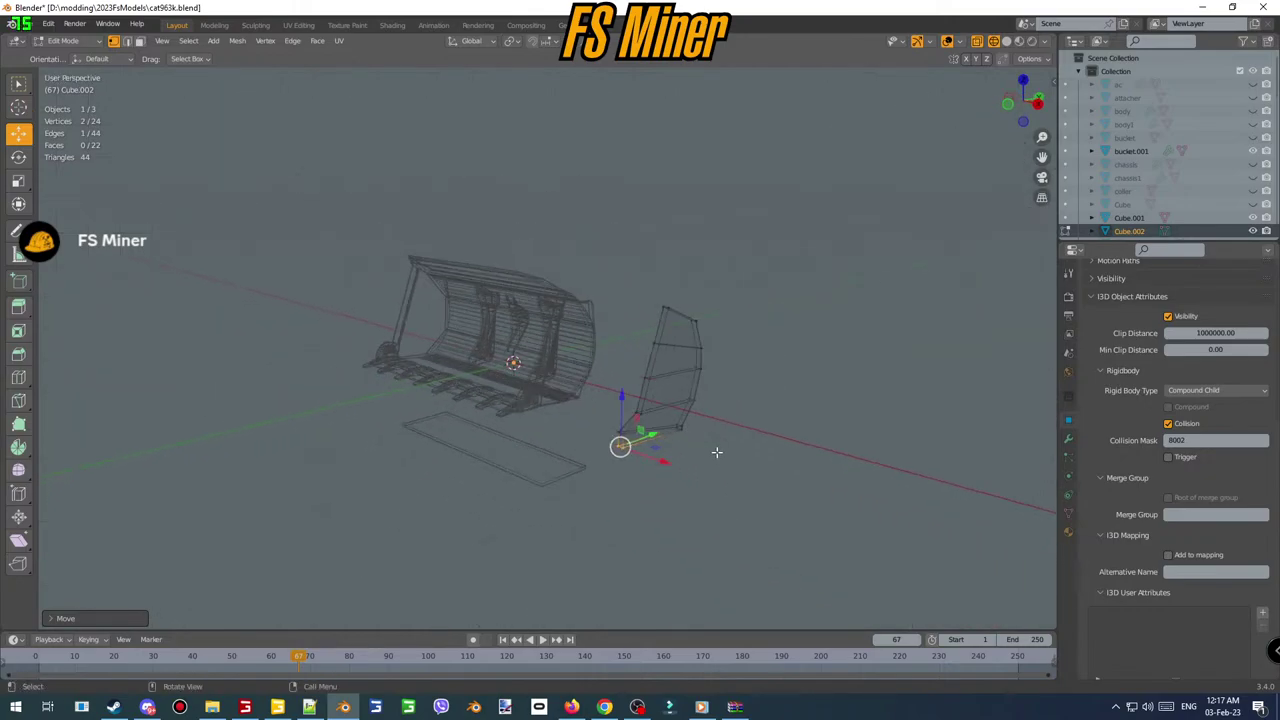
pyautogui.press('a')
pyautogui.click(1005, 122)
pyautogui.scroll(3, 609, 348)
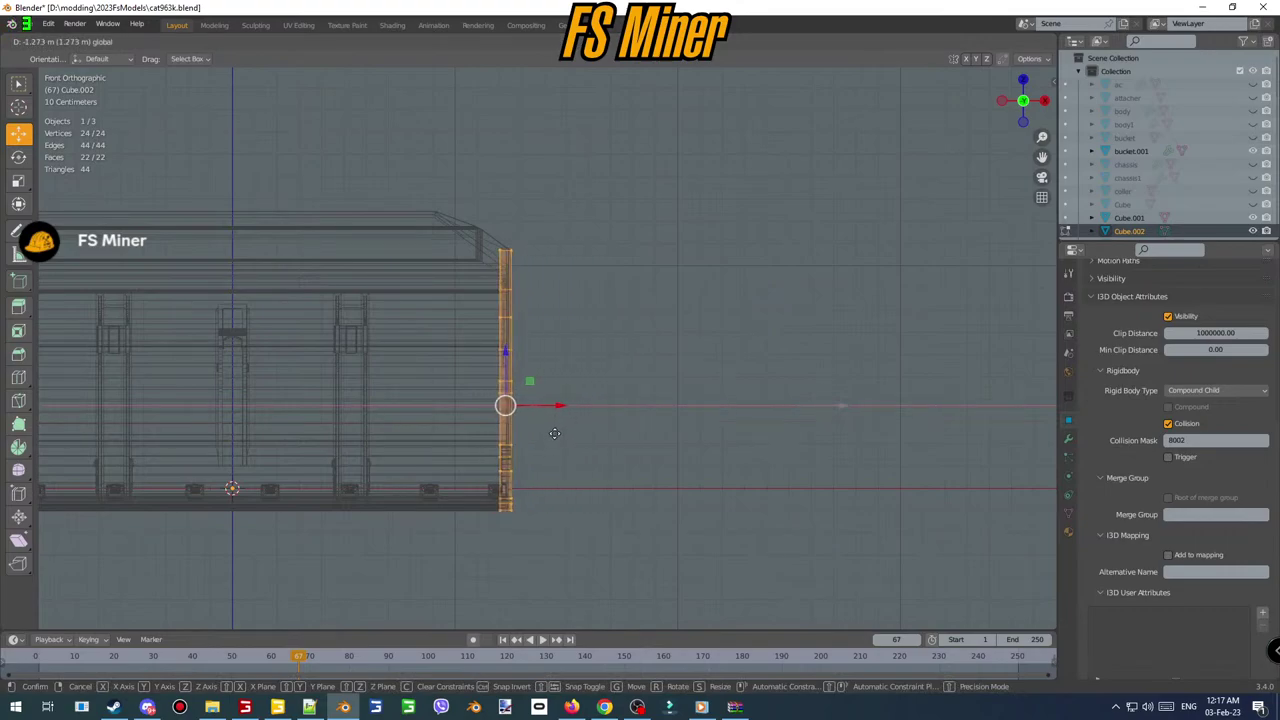
pyautogui.click(555, 432)
pyautogui.click(1006, 41)
pyautogui.moveTo(656, 238)
pyautogui.mouseDown(button='middle')
pyautogui.moveTo(566, 317)
pyautogui.moveTo(526, 311)
pyautogui.moveTo(723, 323)
pyautogui.moveTo(710, 325)
pyautogui.moveTo(711, 363)
pyautogui.moveTo(823, 366)
pyautogui.moveTo(639, 323)
pyautogui.mouseUp(button='middle')
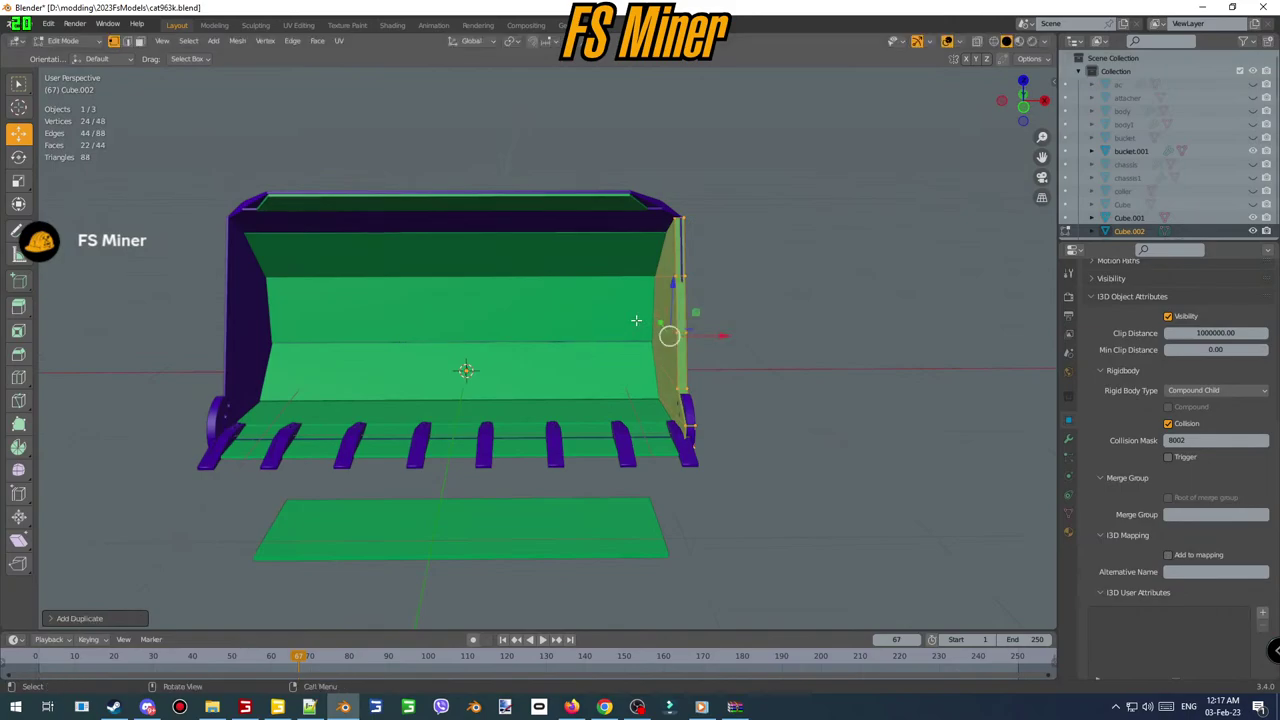
# - Duplicate the side panel and move the copy along negative X to the bucket's opposite side wall
pyautogui.hotkey('shift', 'd')
pyautogui.press('x')
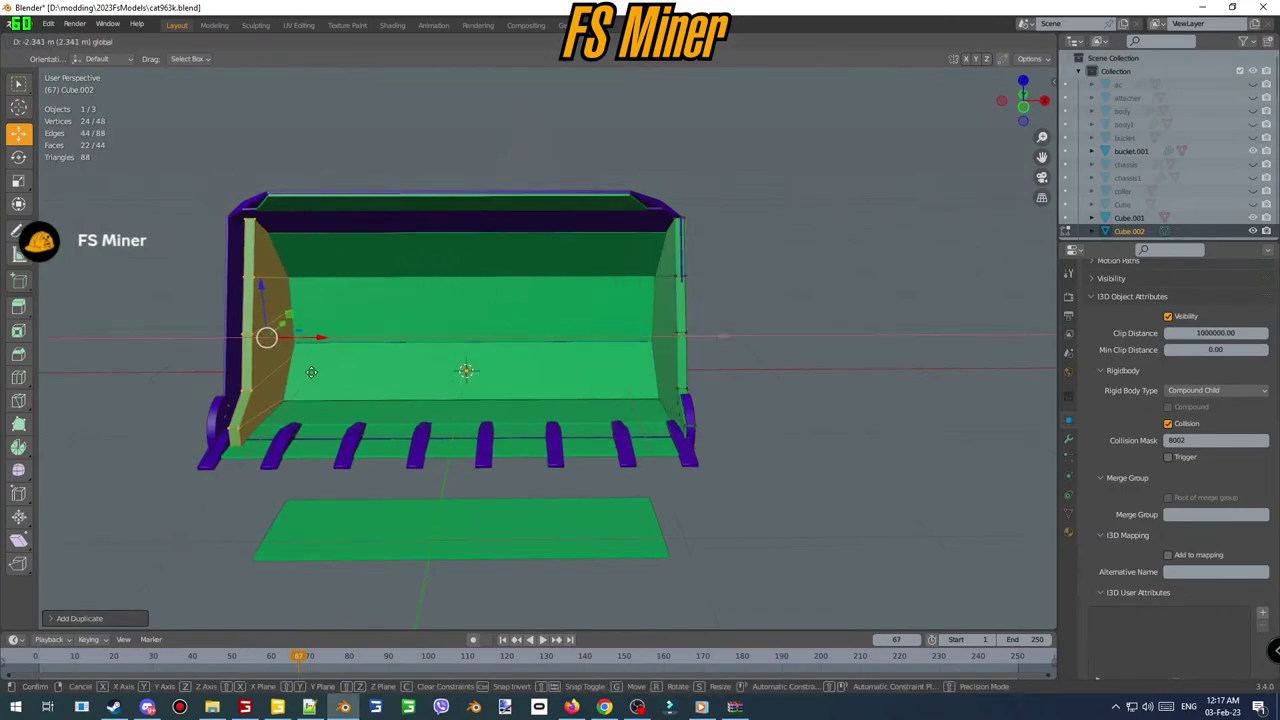
pyautogui.click(296, 378)
# - Nudge the copied side panel in small moves along X until it lines up with the bucket's side wall
pyautogui.moveTo(296, 378); pyautogui.dragTo(306, 423, button='middle')
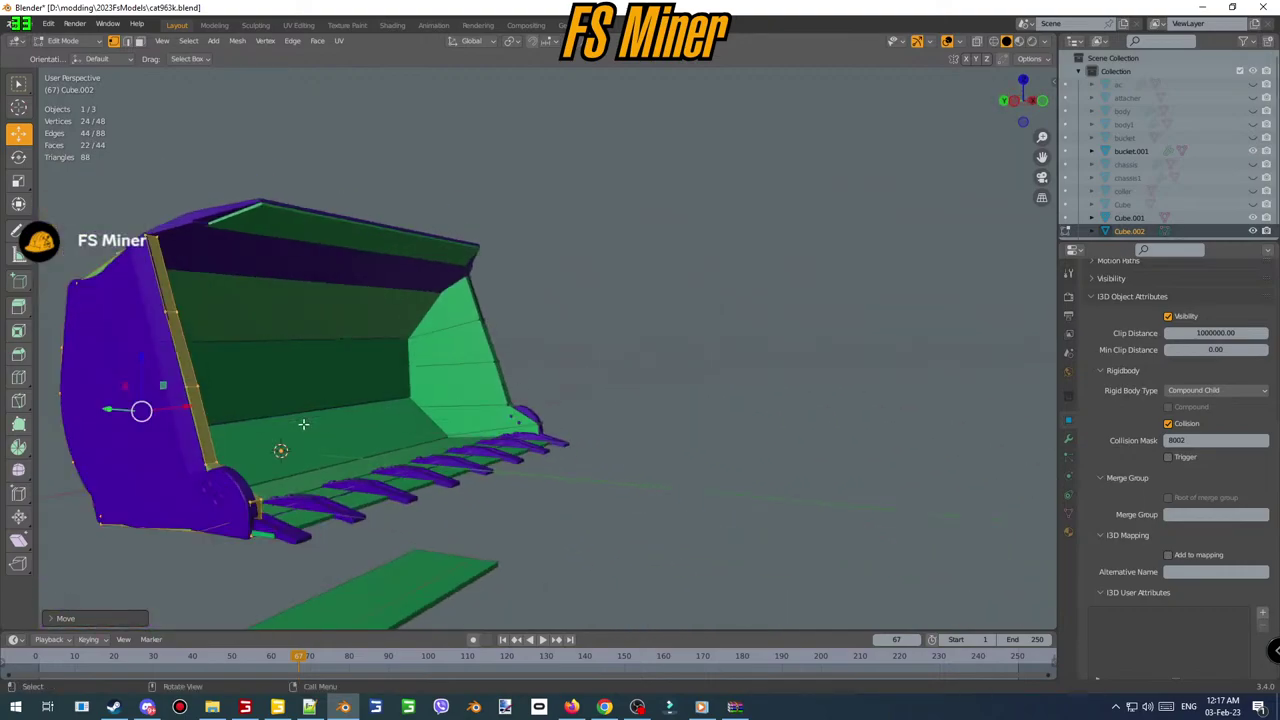
pyautogui.press('g')
pyautogui.press('x')
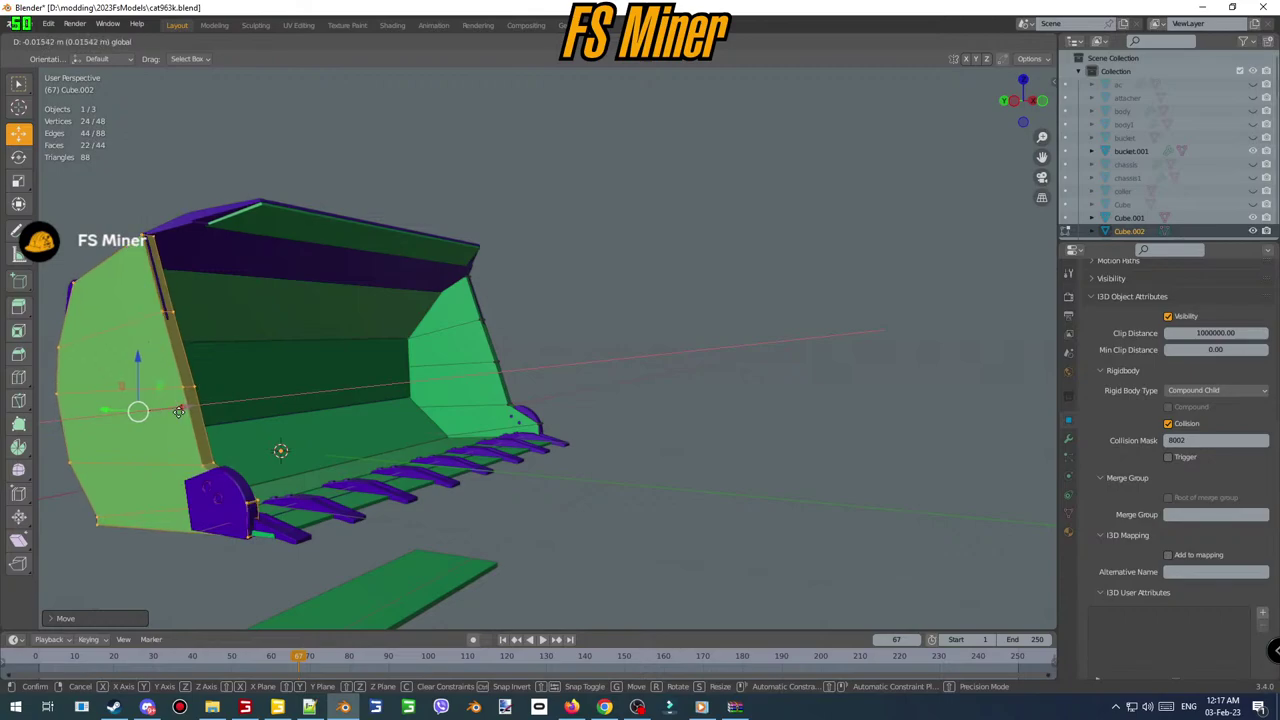
pyautogui.click(178, 412)
pyautogui.moveTo(178, 412)
pyautogui.mouseDown(button='middle')
pyautogui.moveTo(280, 409)
pyautogui.moveTo(313, 430)
pyautogui.moveTo(192, 408)
pyautogui.mouseUp(button='middle')
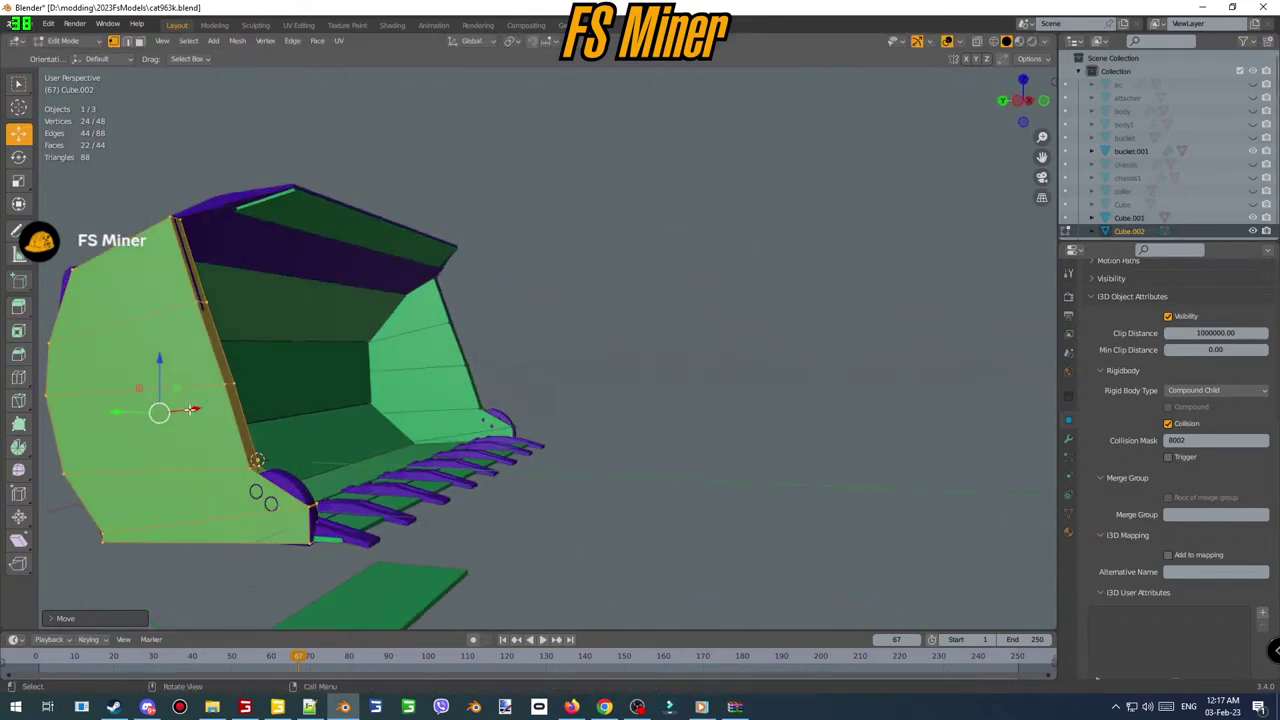
pyautogui.press('g')
pyautogui.press('x')
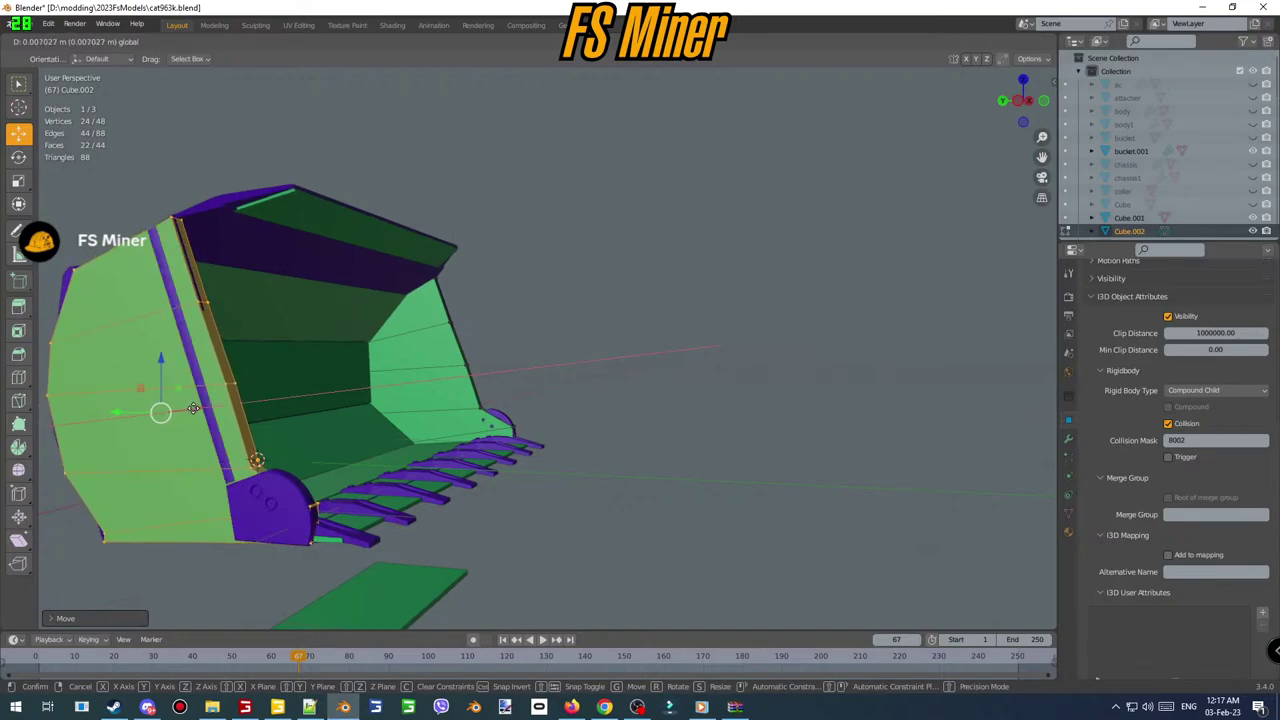
pyautogui.click(193, 408)
# - Separate the copied side panel from Cube.002 into its own object
pyautogui.moveTo(193, 408); pyautogui.dragTo(665, 388, button='middle')
pyautogui.press('p')
pyautogui.click(618, 384)
# - Open the Cube.001 panel mesh for face editing and separate the front floor panel behind the teeth into its own object
pyautogui.press('Tab')
pyautogui.scroll(3, 647, 400)
pyautogui.click(638, 446)
pyautogui.press('Tab')
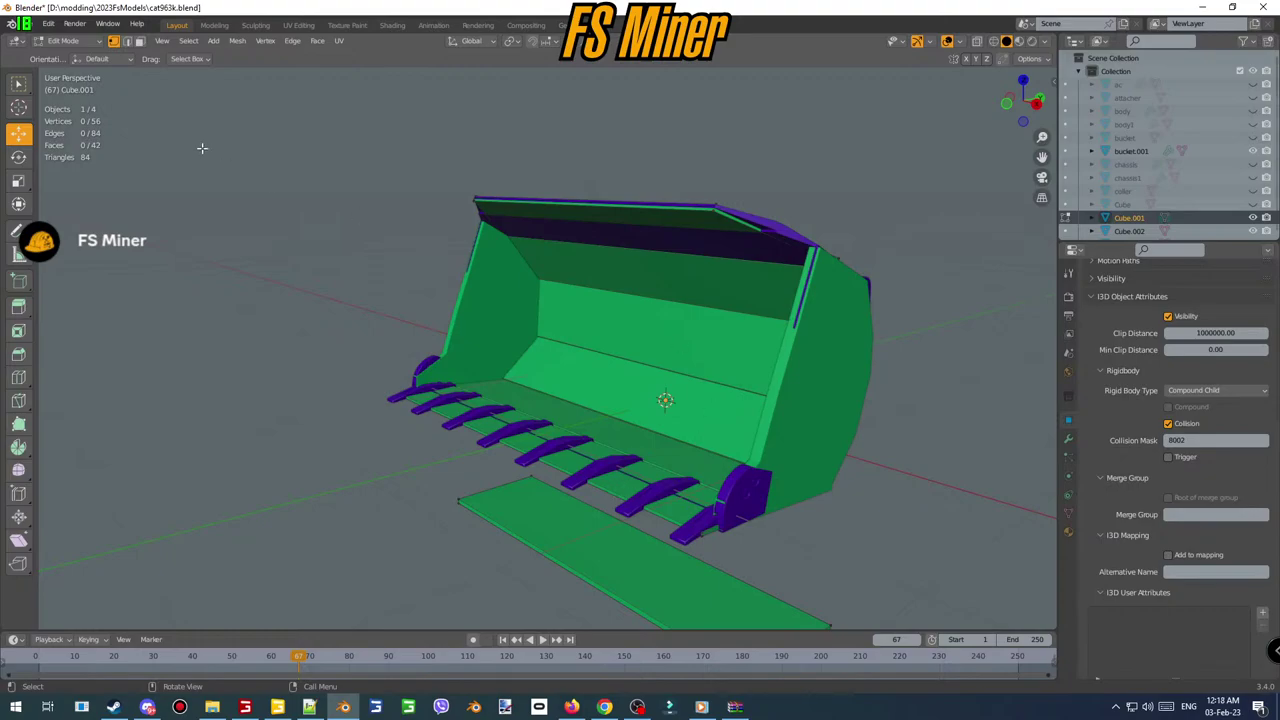
pyautogui.click(140, 41)
pyautogui.click(568, 459)
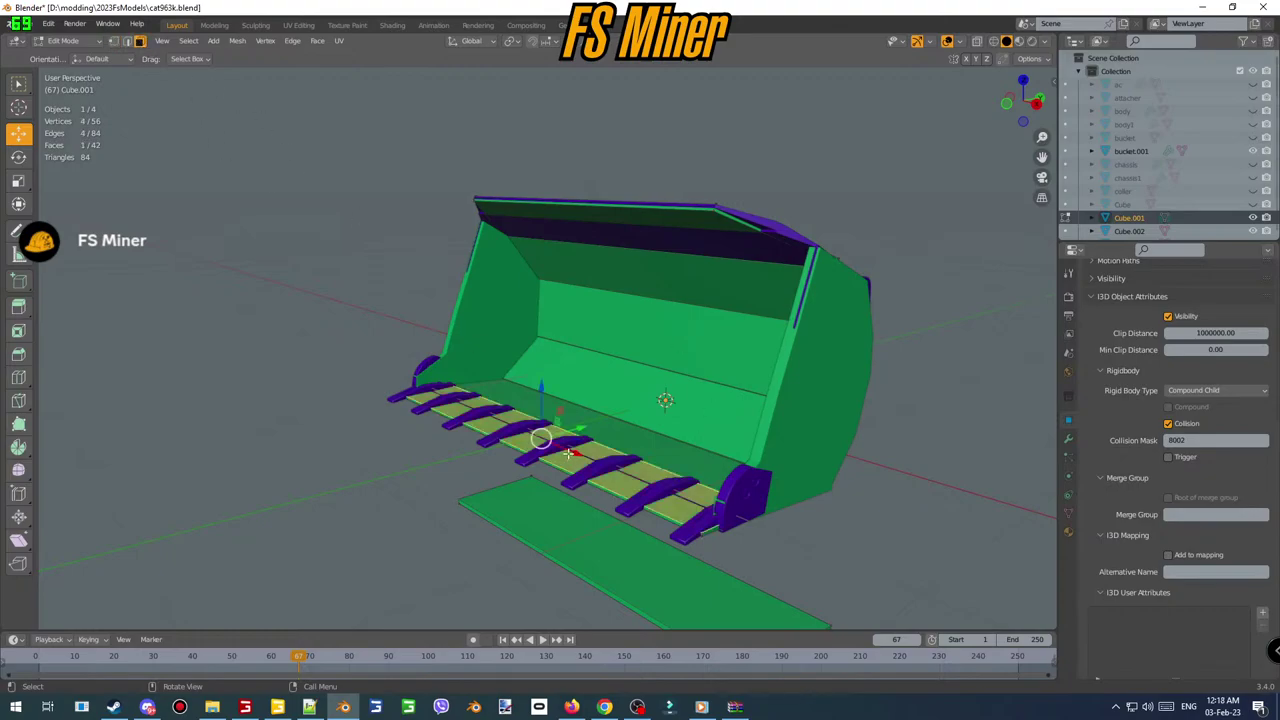
pyautogui.hotkey('ctrl', 'l')
pyautogui.press('p')
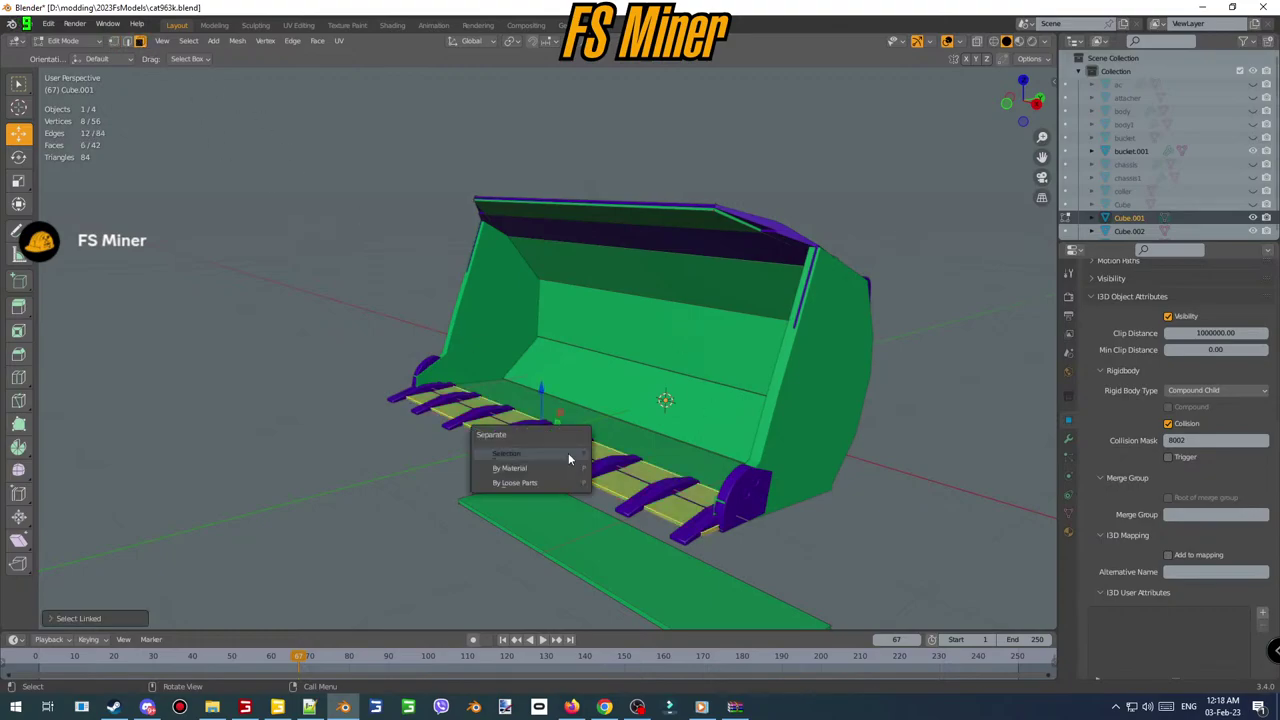
pyautogui.click(566, 456)
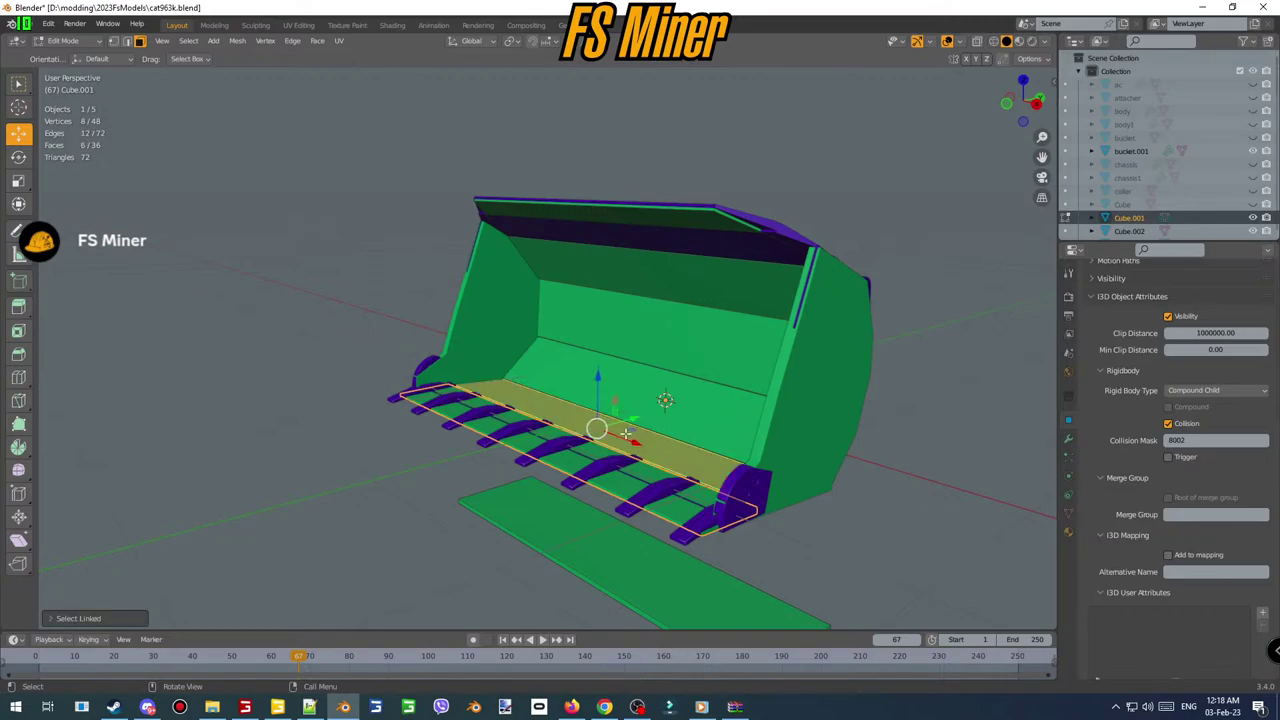
# - Separate the rear floor panel and the lower back panel into individual objects, selecting each panel's linked geometry
pyautogui.press('p')
pyautogui.click(625, 433)
pyautogui.click(672, 404)
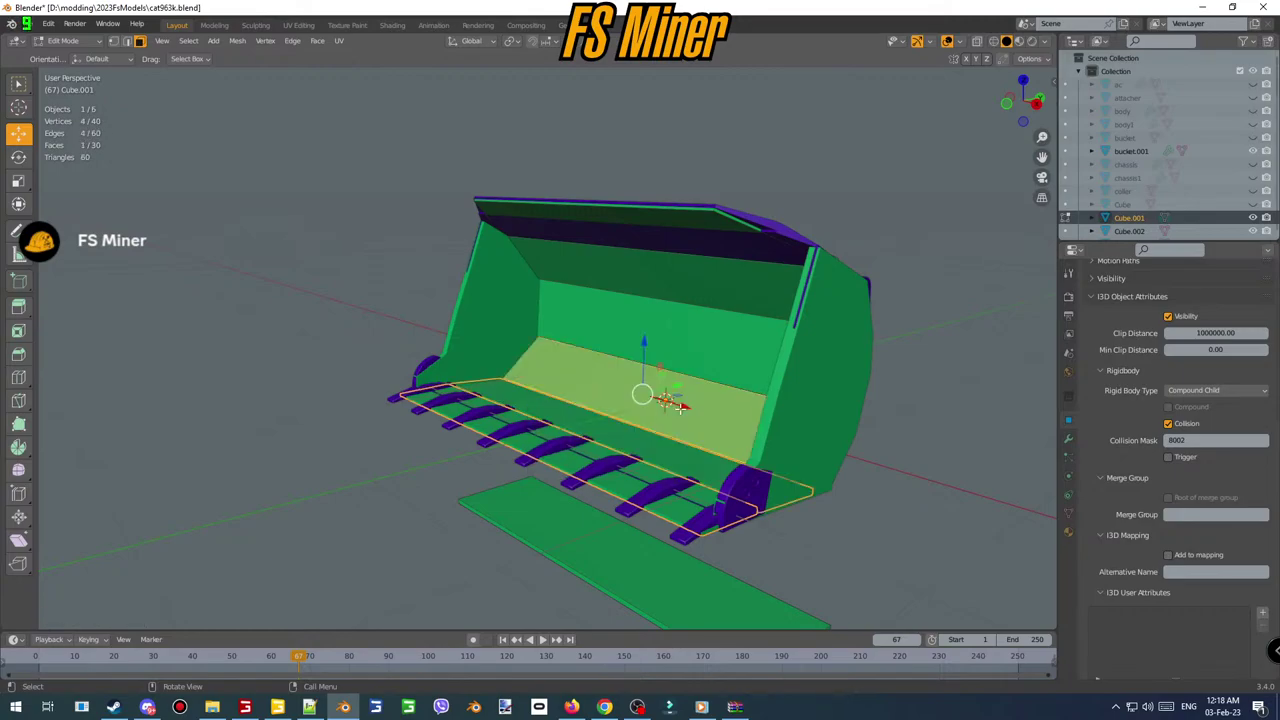
pyautogui.hotkey('ctrl', 'l')
pyautogui.press('p')
pyautogui.click(680, 408)
# - Separate the middle and upper back panels into individual objects, selecting each panel's linked geometry
pyautogui.click(707, 350)
pyautogui.hotkey('ctrl', 'l')
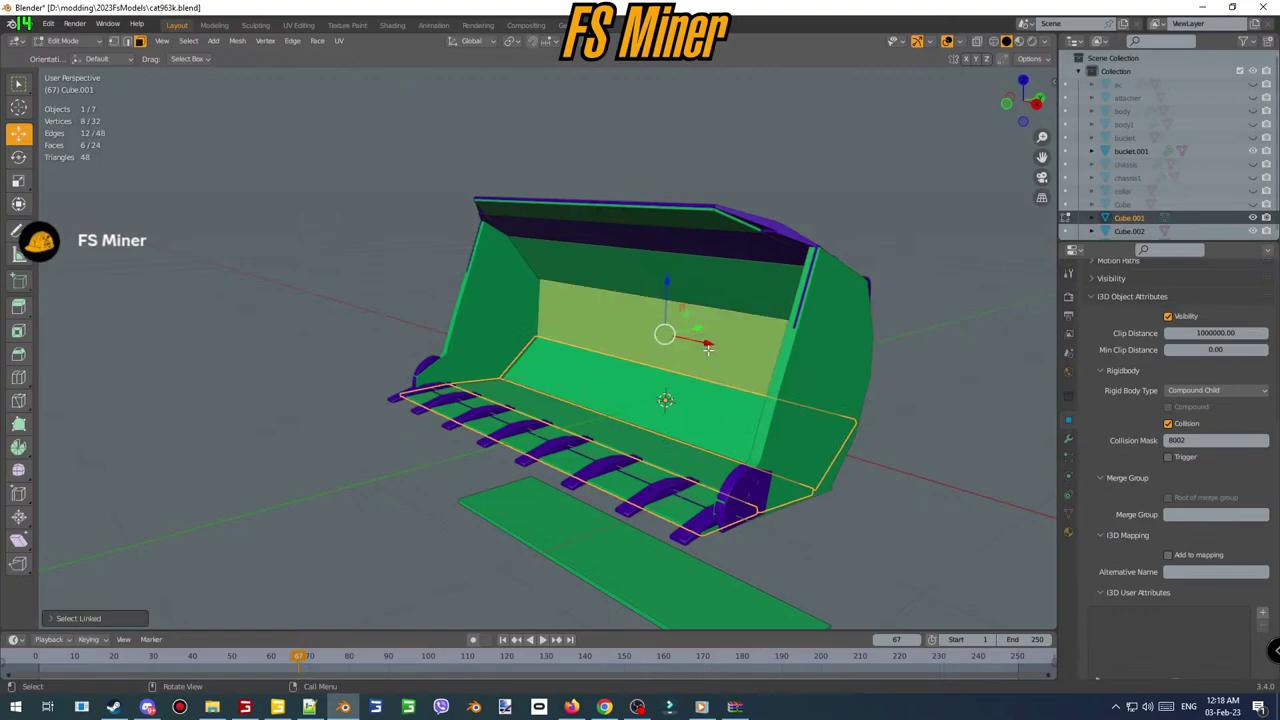
pyautogui.press('p')
pyautogui.click(708, 352)
pyautogui.click(757, 271)
pyautogui.hotkey('ctrl', 'l')
pyautogui.press('p')
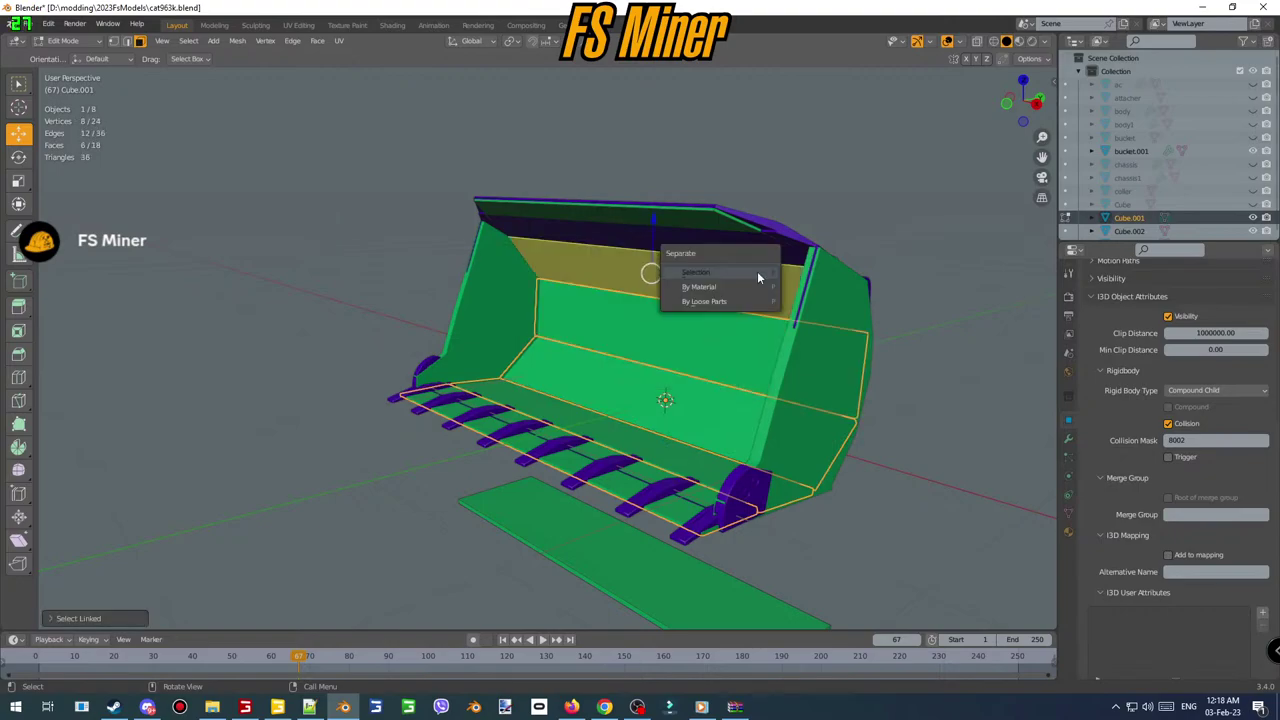
pyautogui.click(757, 271)
# - Hide the bucket.001 model and separate the slanted top panel into its own object
pyautogui.moveTo(737, 234); pyautogui.dragTo(783, 217, button='middle')
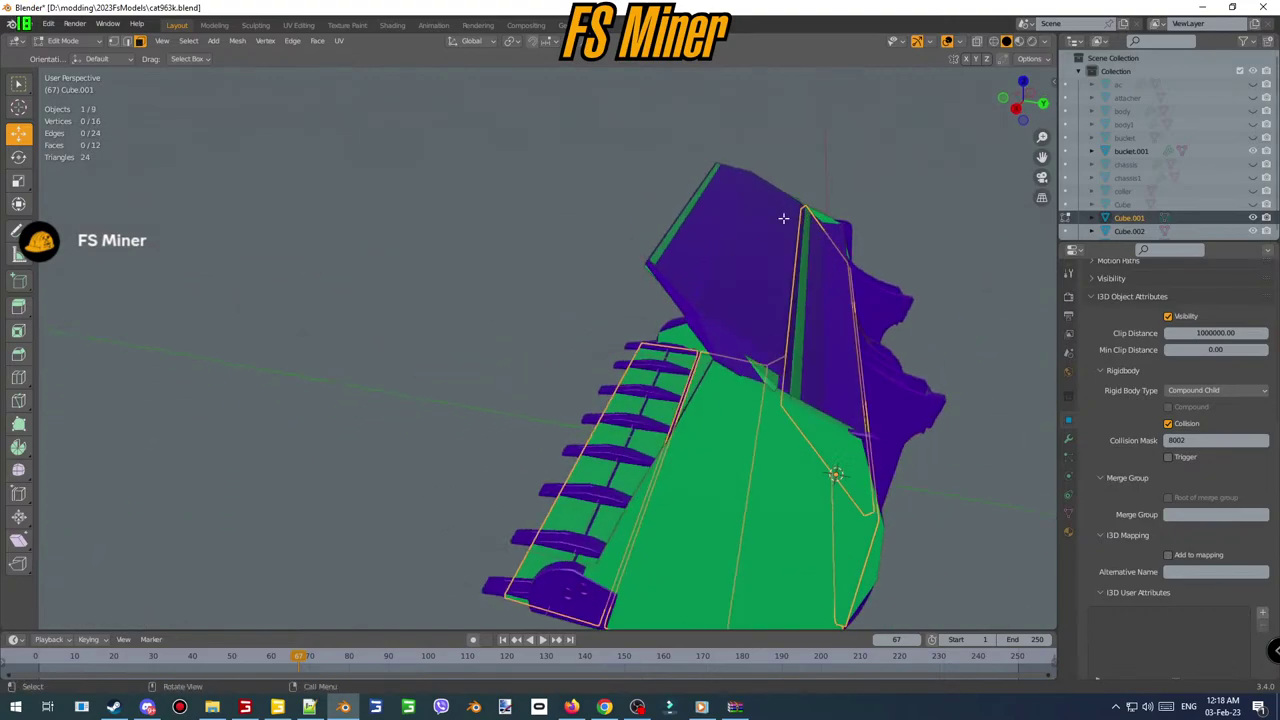
pyautogui.click(1253, 151)
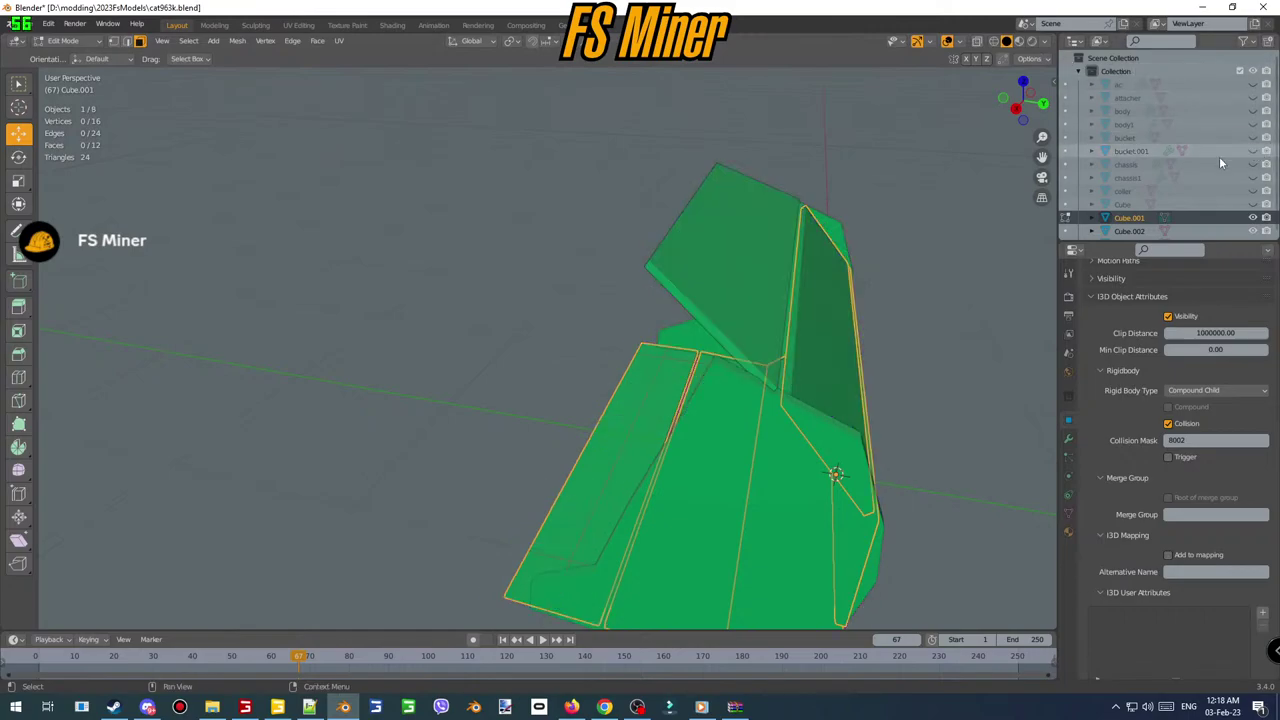
pyautogui.click(755, 301)
pyautogui.press('l')
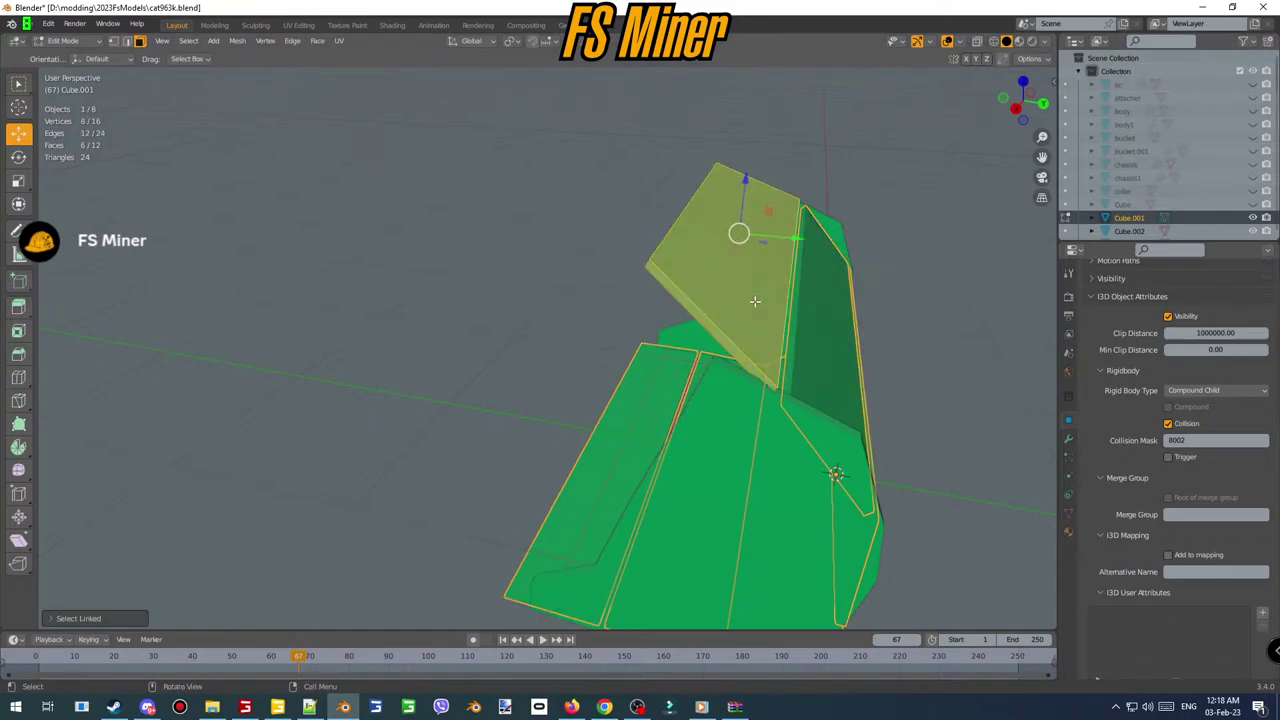
pyautogui.press('p')
pyautogui.click(756, 302)
# - Return to Object Mode and select the side, floor and back panels one by one to check that each is a separate object
pyautogui.scroll(-2, 745, 310)
pyautogui.moveTo(728, 320); pyautogui.dragTo(683, 334, button='middle')
pyautogui.press('Tab')
pyautogui.click(683, 334)
pyautogui.click(694, 350)
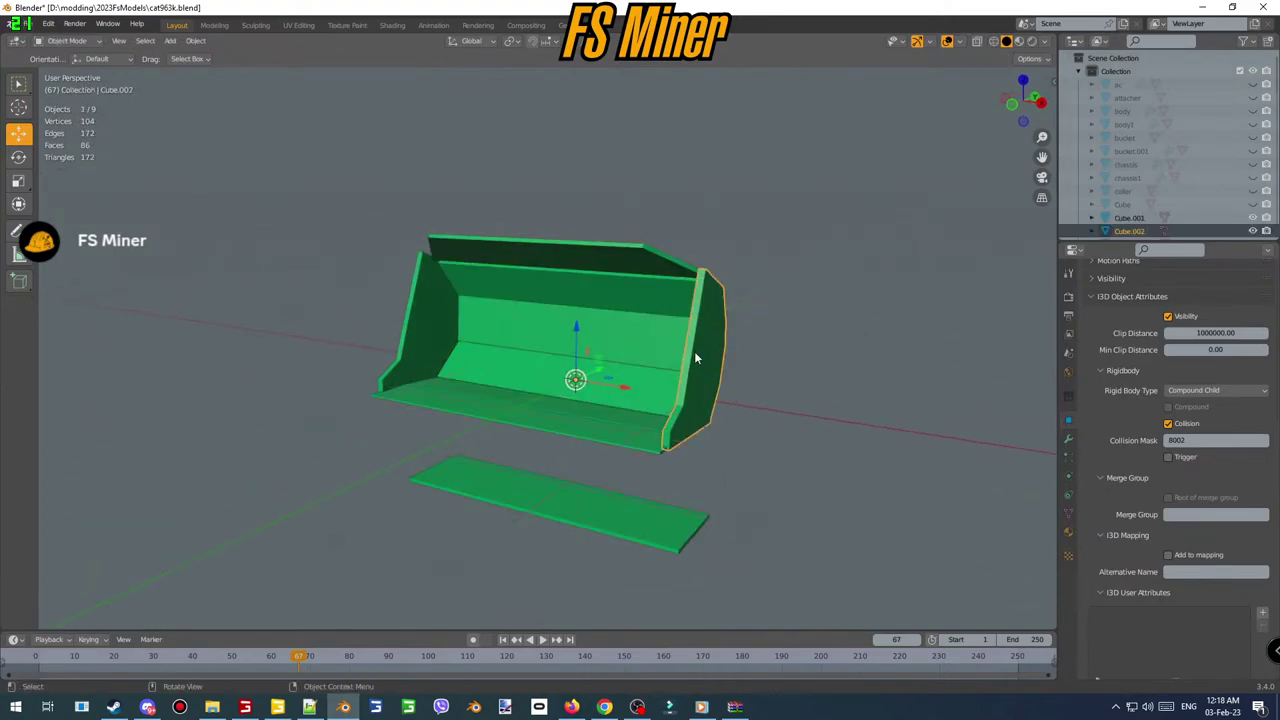
pyautogui.click(614, 409)
pyautogui.click(637, 386)
pyautogui.click(662, 309)
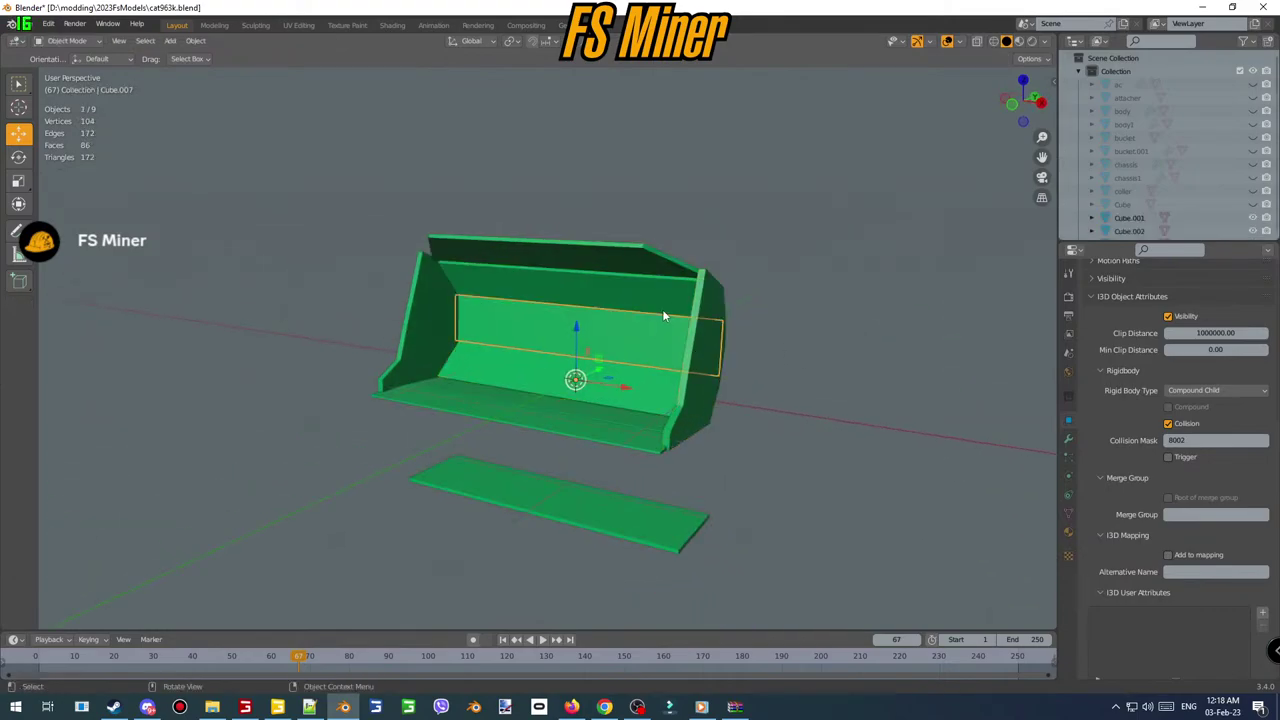
pyautogui.click(629, 268)
pyautogui.click(438, 305)
pyautogui.click(572, 409)
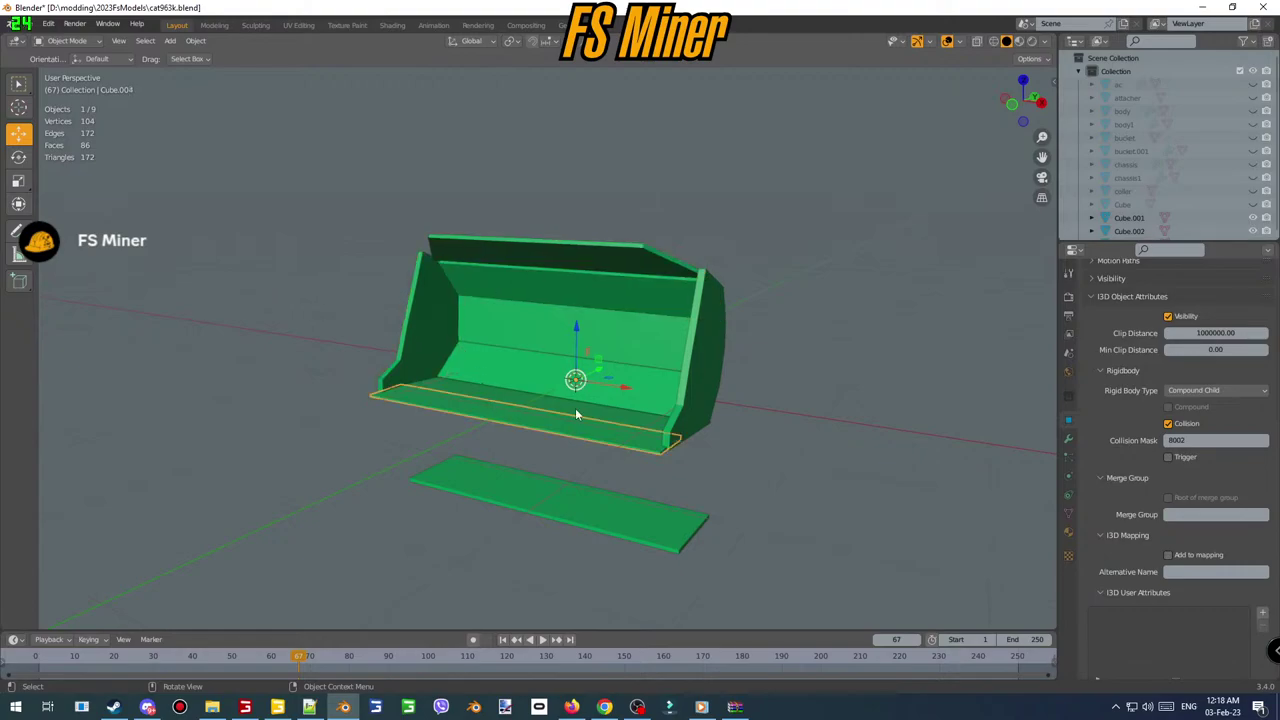
# - Select all the bucket panels except the loose plate below them and apply their rotation and scale
pyautogui.moveTo(575, 408); pyautogui.dragTo(482, 381, button='middle')
pyautogui.scroll(-2, 482, 381)
pyautogui.moveTo(446, 228); pyautogui.dragTo(764, 448)
pyautogui.hotkey('ctrl', 'a')
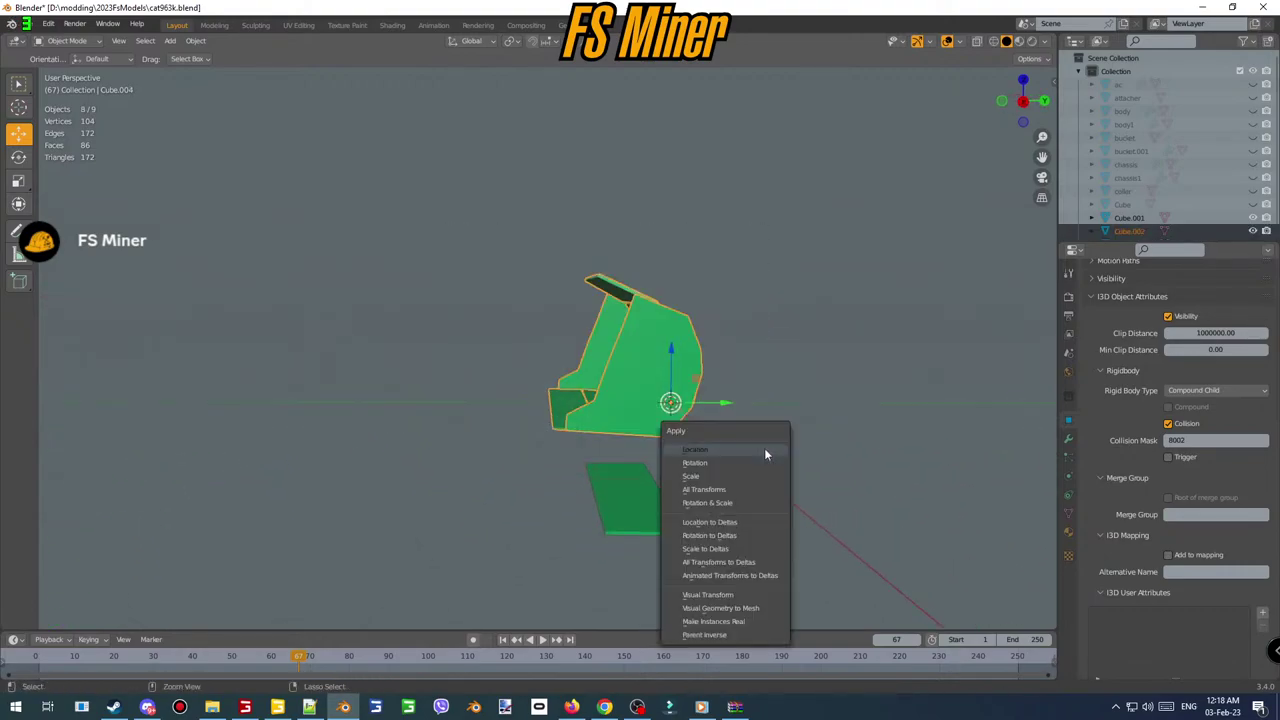
pyautogui.click(749, 503)
# - Export the selected panels in I3D format as coll.i3d into the FS22_CAT_963K_FSM mod folder
pyautogui.click(48, 23)
pyautogui.moveTo(88, 215)
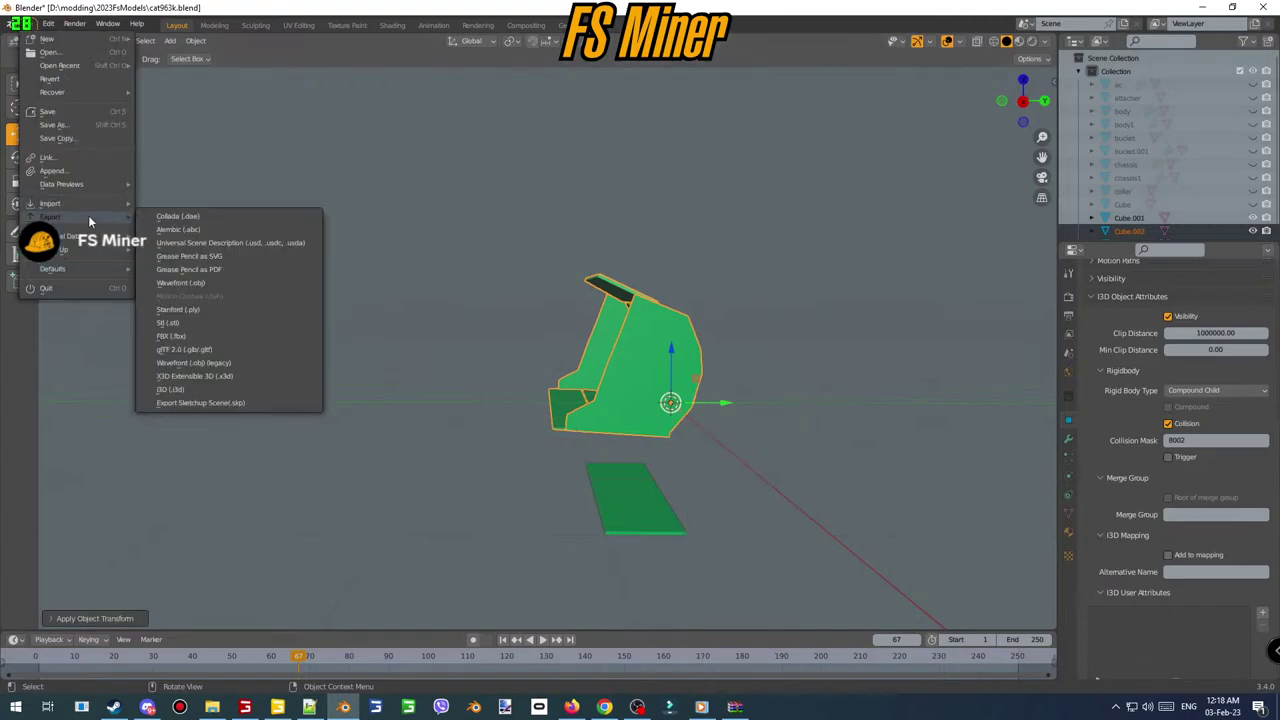
pyautogui.click(187, 390)
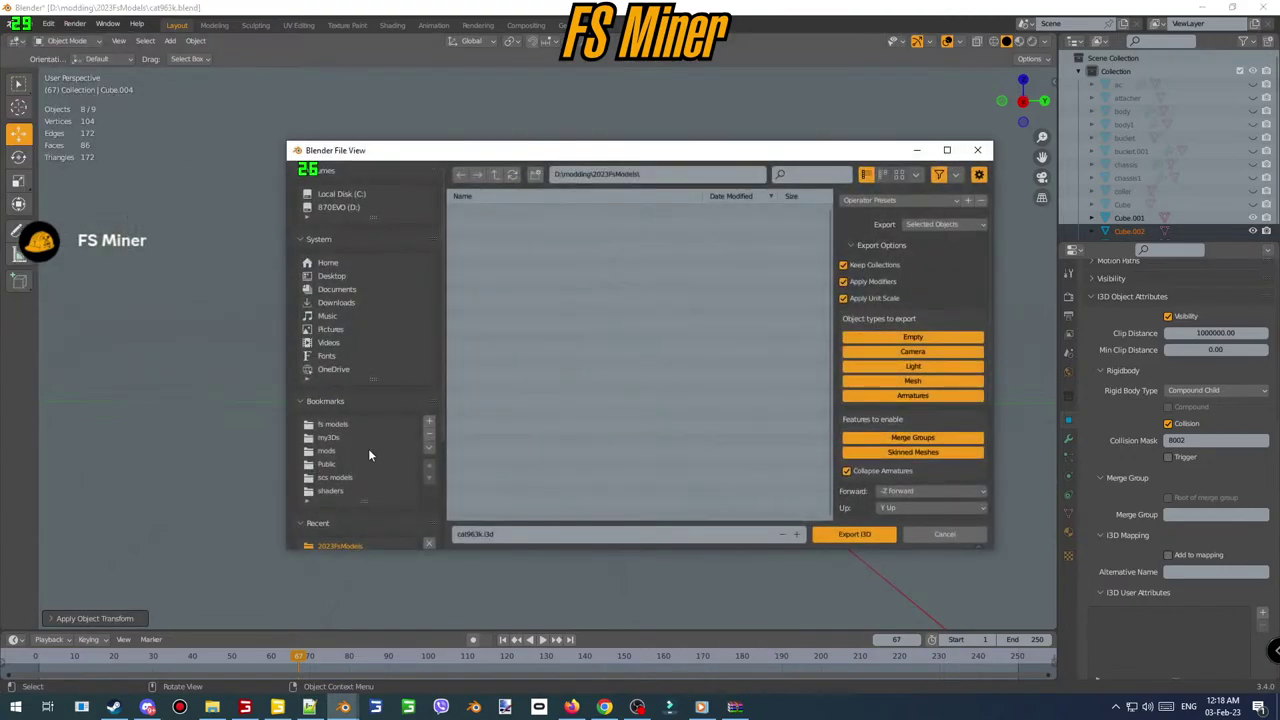
pyautogui.click(328, 450)
pyautogui.doubleClick(505, 213)
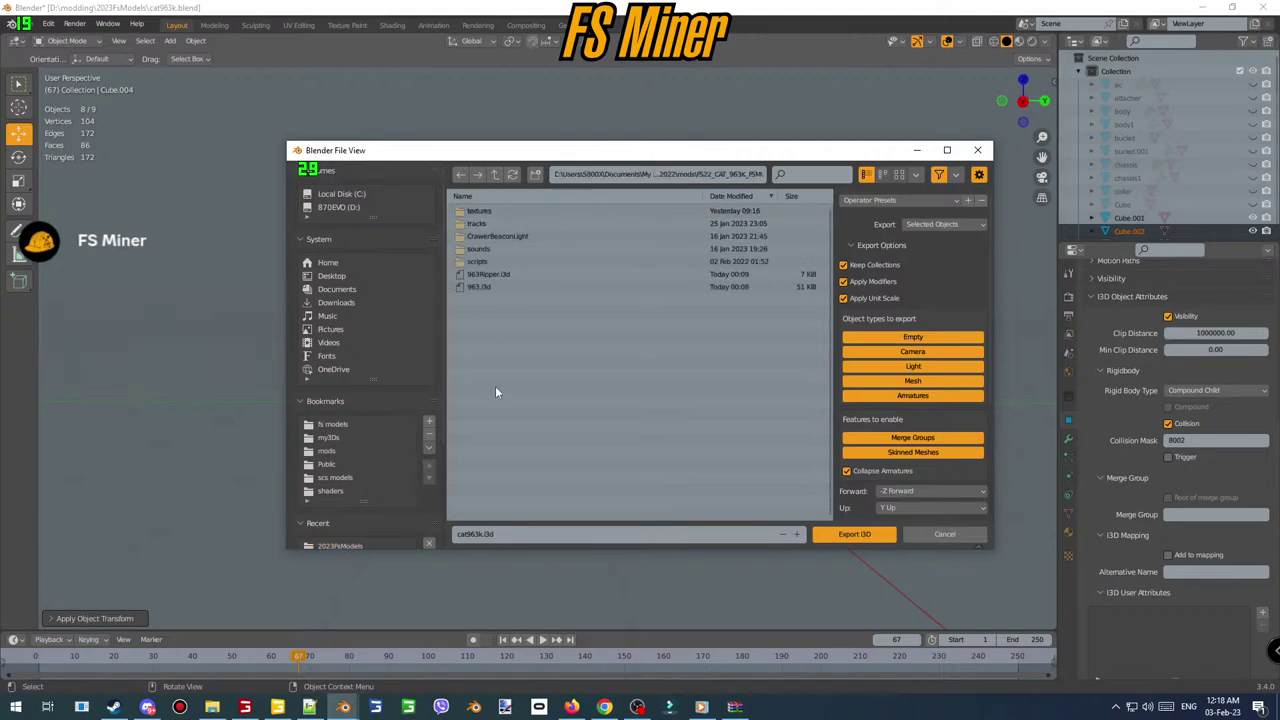
pyautogui.click(500, 533)
pyautogui.write('cat')
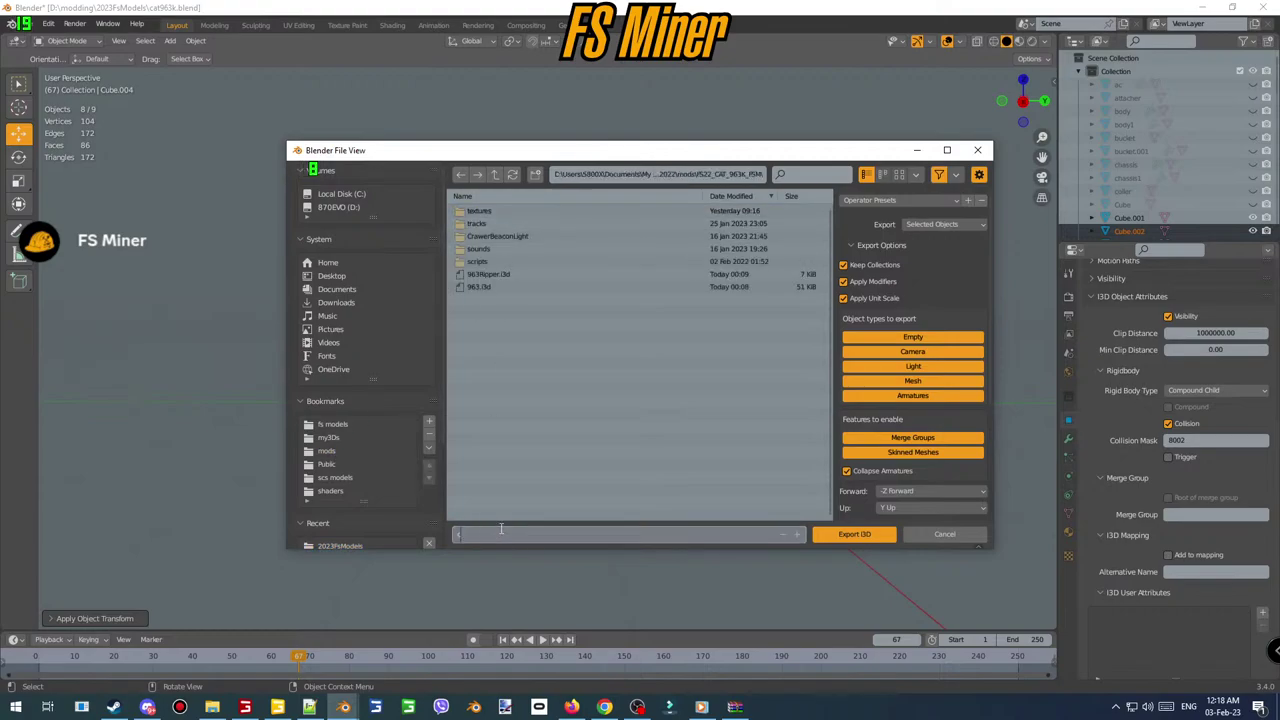
pyautogui.click(825, 542)
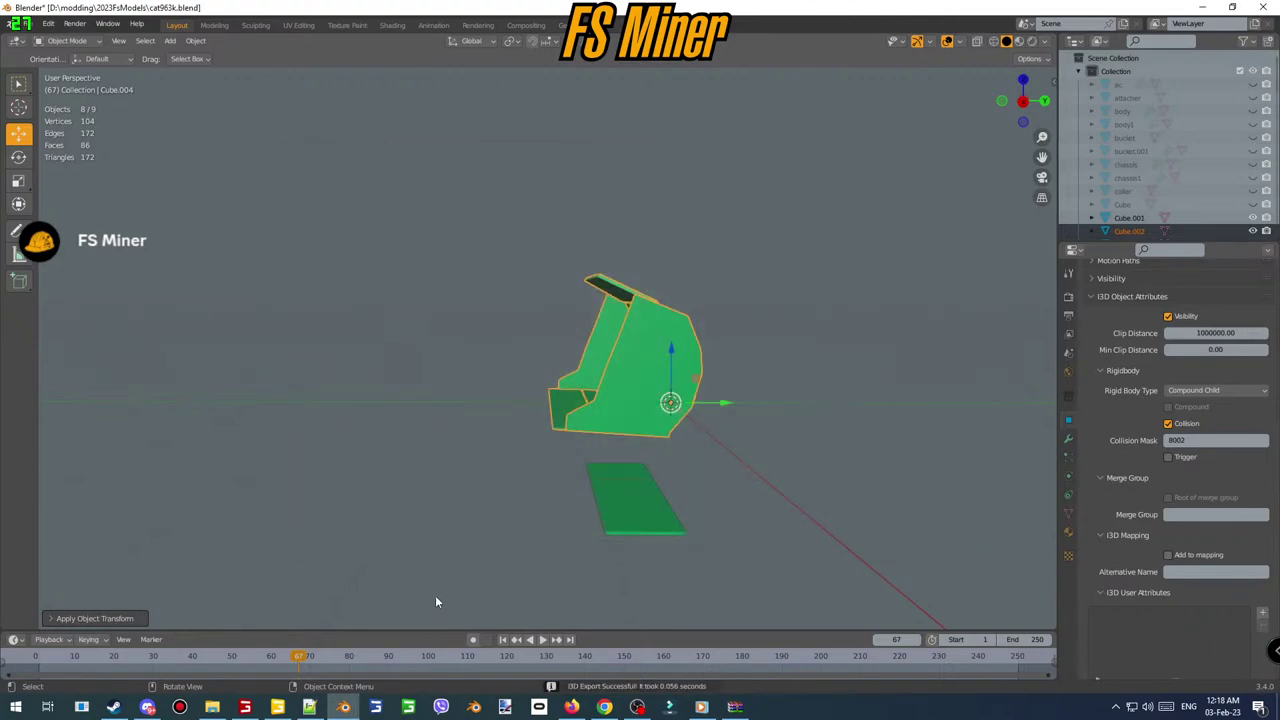
# - Switch to GIANTS Editor and import coll.i3d into the 963.i3d scene
pyautogui.hotkey('alt', 'Tab')
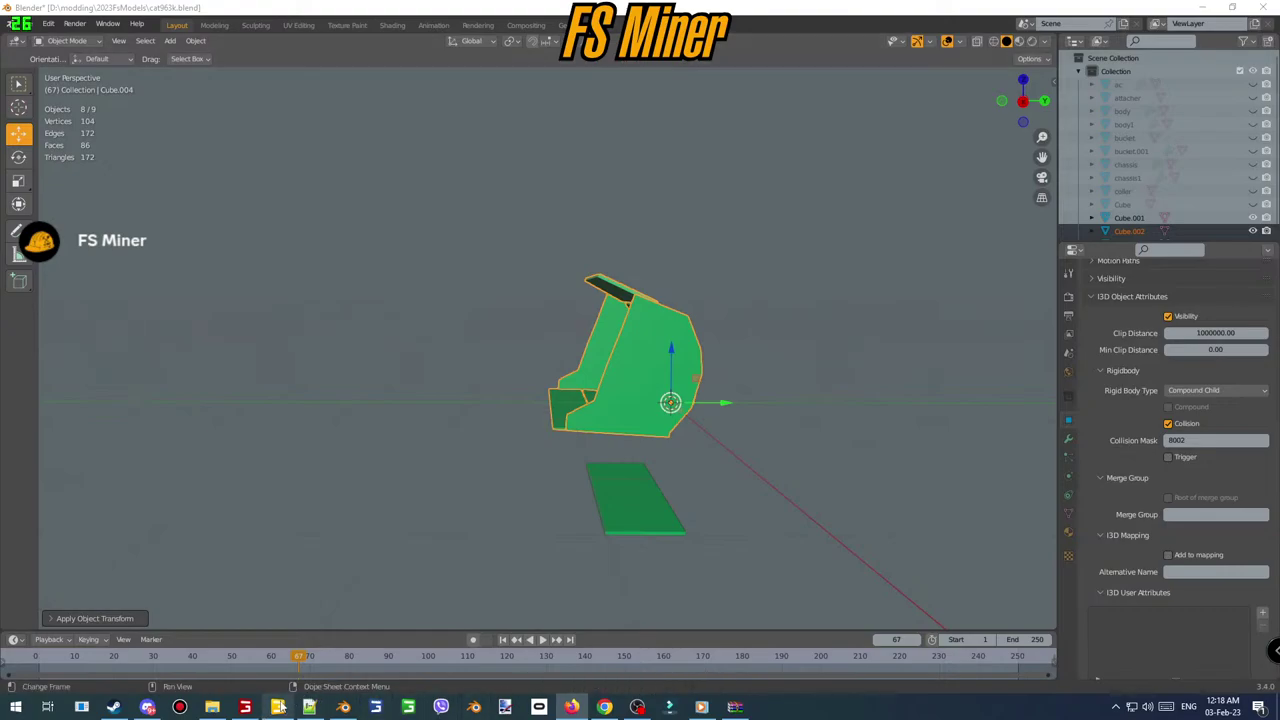
pyautogui.moveTo(281, 707)
pyautogui.click(278, 648)
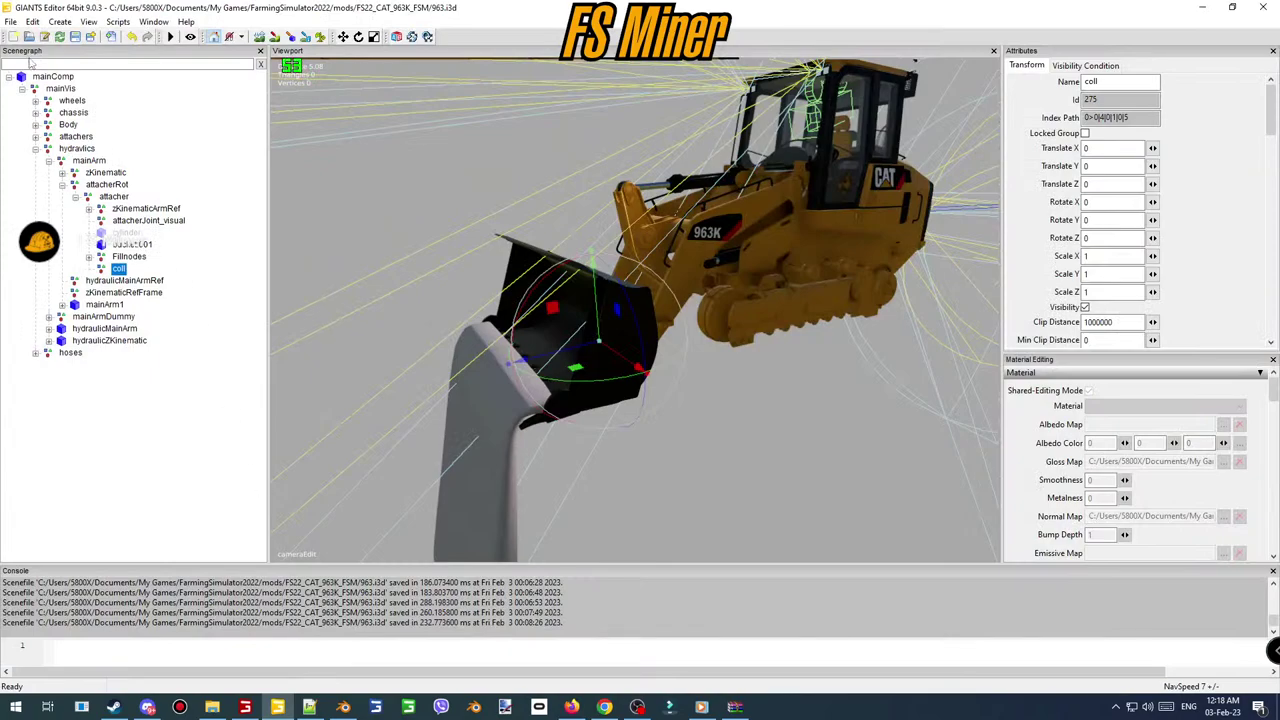
pyautogui.click(10, 22)
pyautogui.click(40, 164)
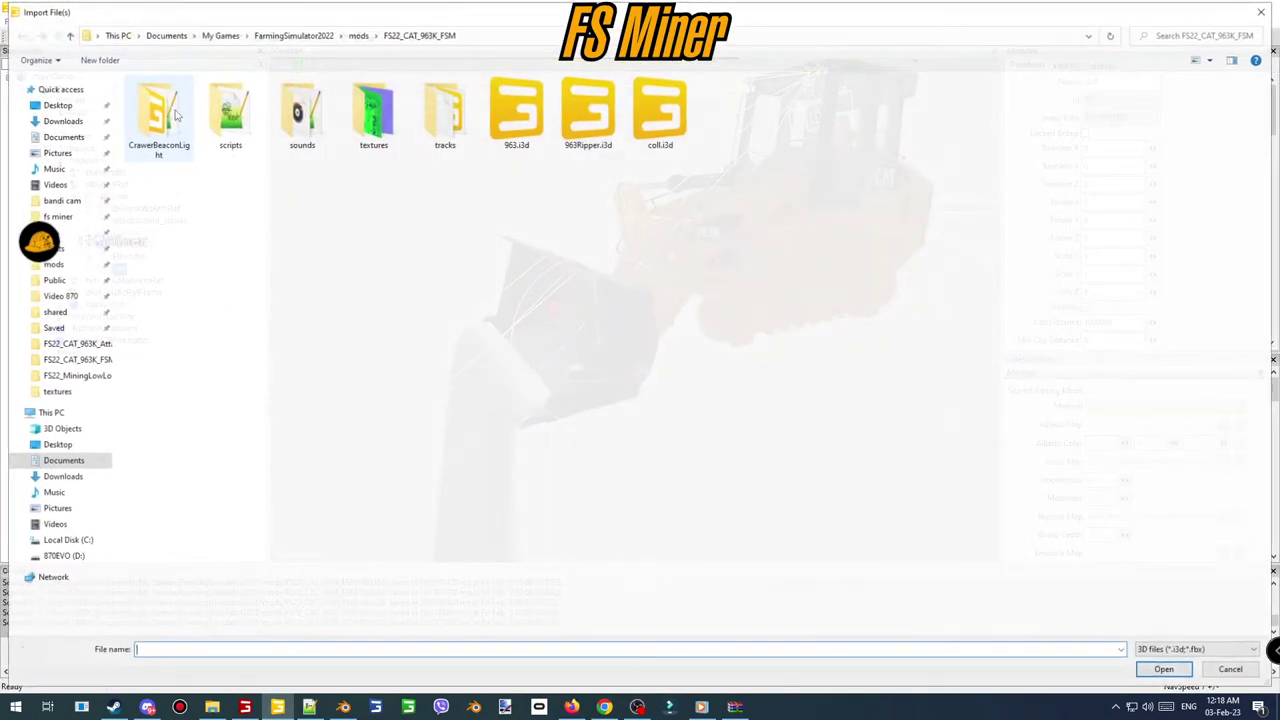
pyautogui.doubleClick(660, 112)
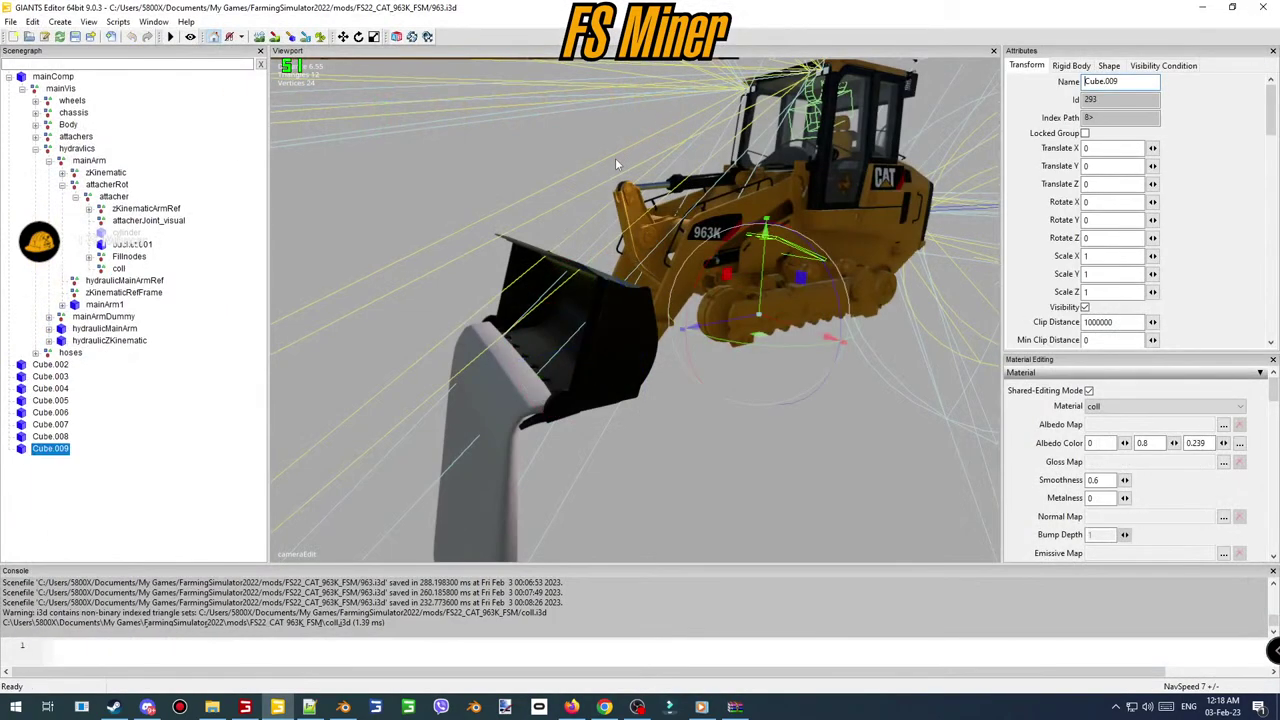
# - Move the imported shapes Cube.002 through Cube.009 into the attacher's coll group and save the scene
pyautogui.click(56, 367)
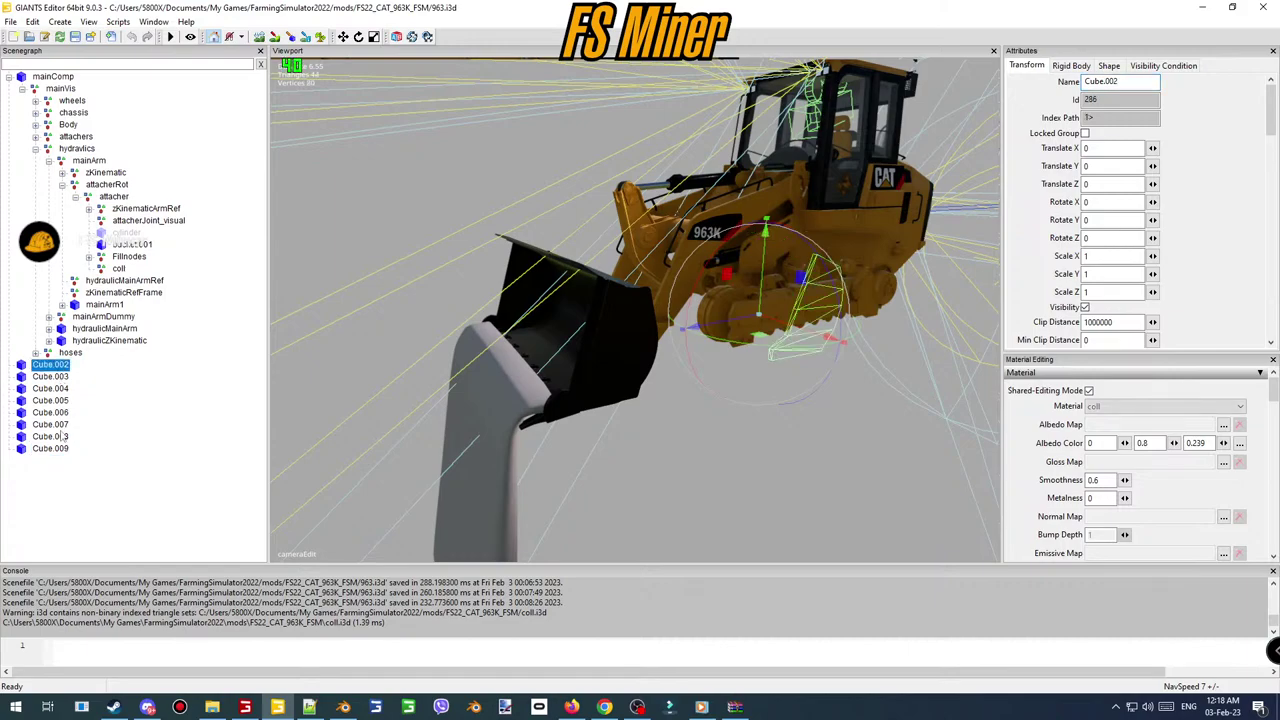
pyautogui.keyDown('shift'); pyautogui.click(57, 450); pyautogui.keyUp('shift')
pyautogui.moveTo(57, 450); pyautogui.dragTo(119, 268)
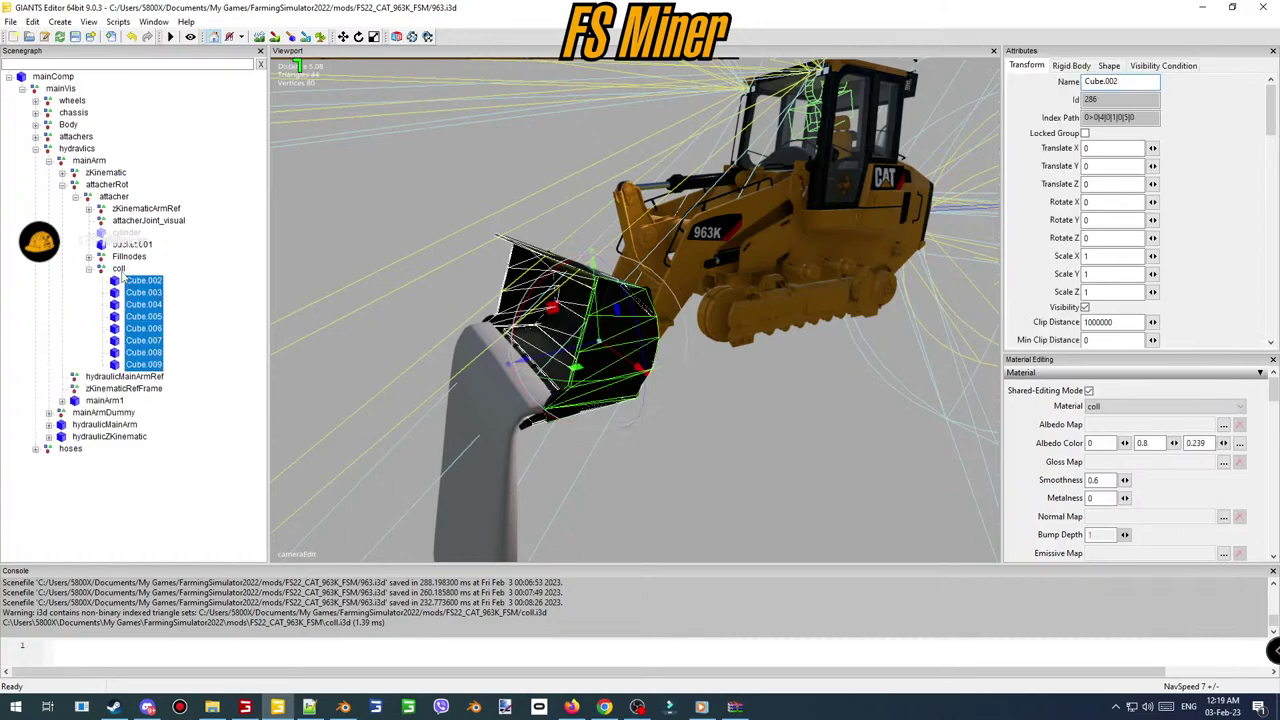
pyautogui.click(177, 314)
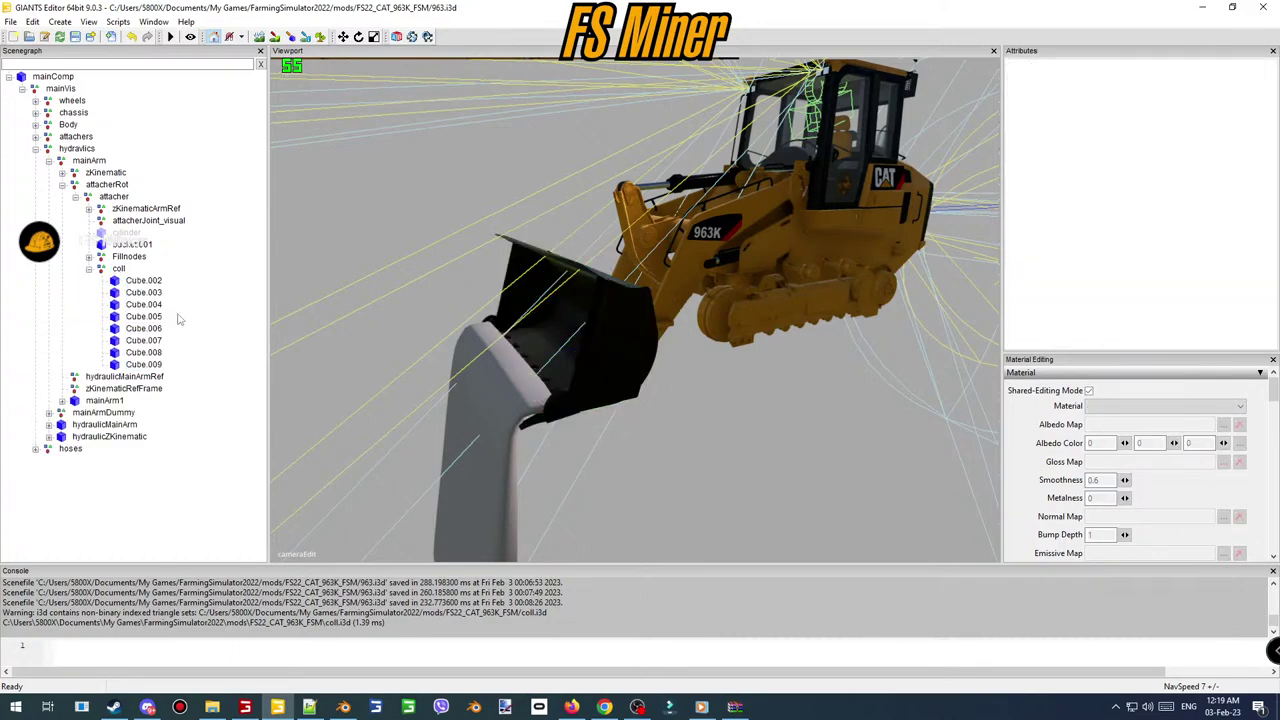
pyautogui.click(75, 37)
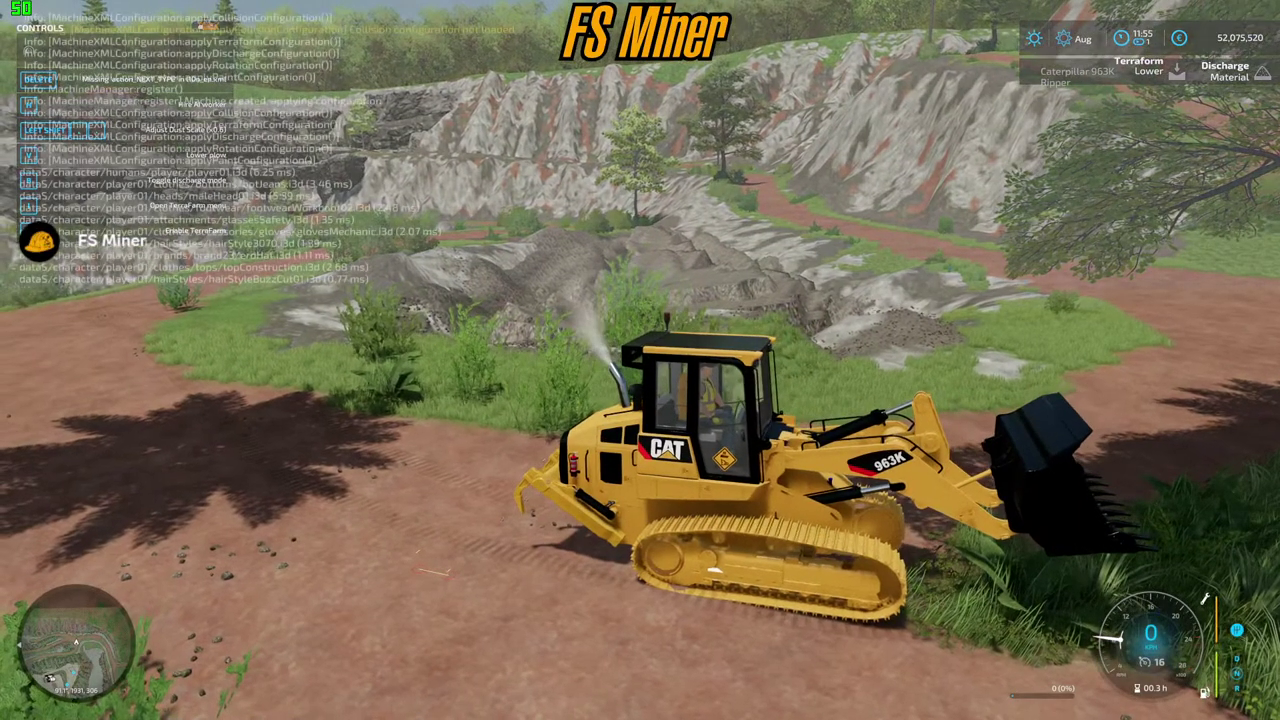
# - In Farming Simulator 22, reload the Caterpillar 963K through the console and drive it backward and forward to test it
pyautogui.press('Return')
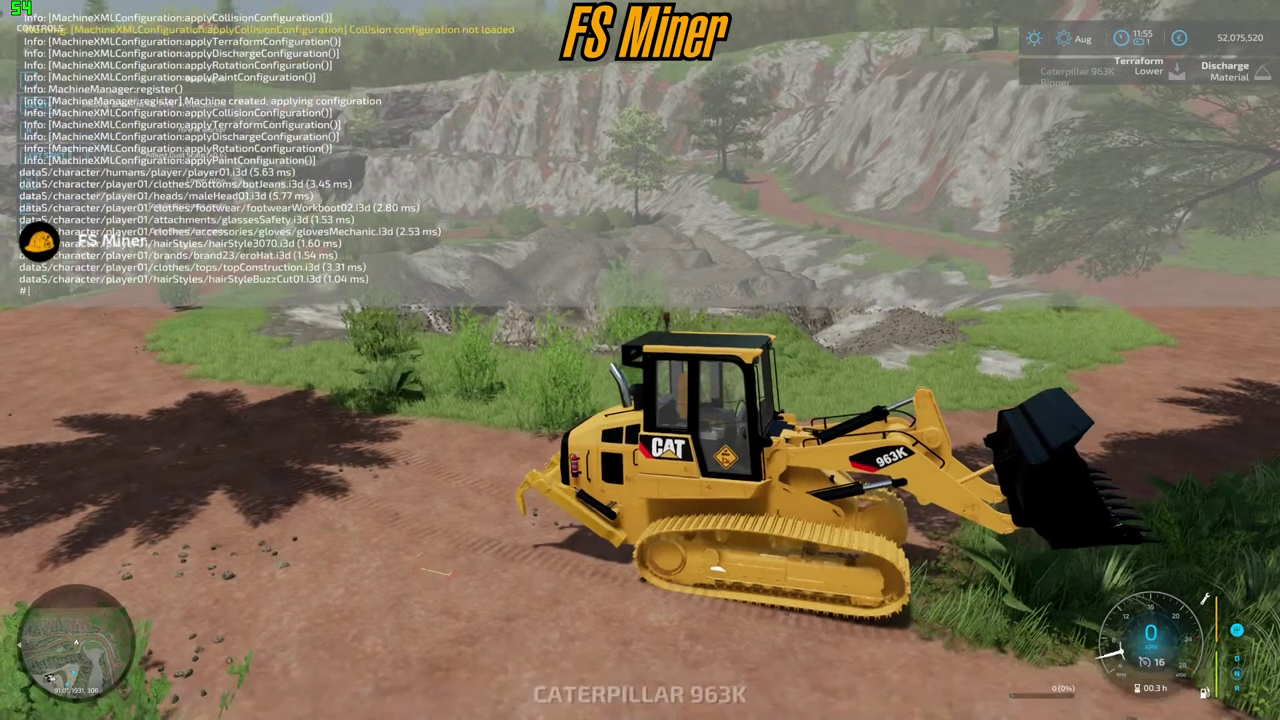
pyautogui.press('`')
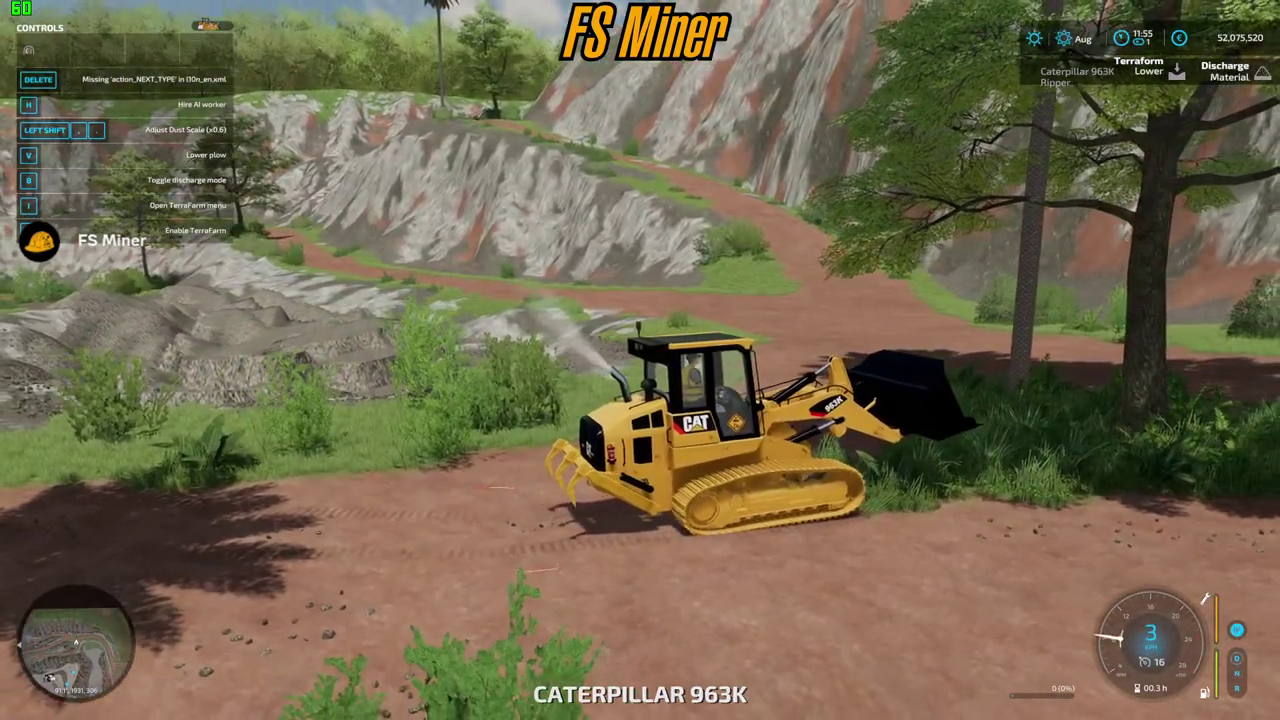
pyautogui.press('s')
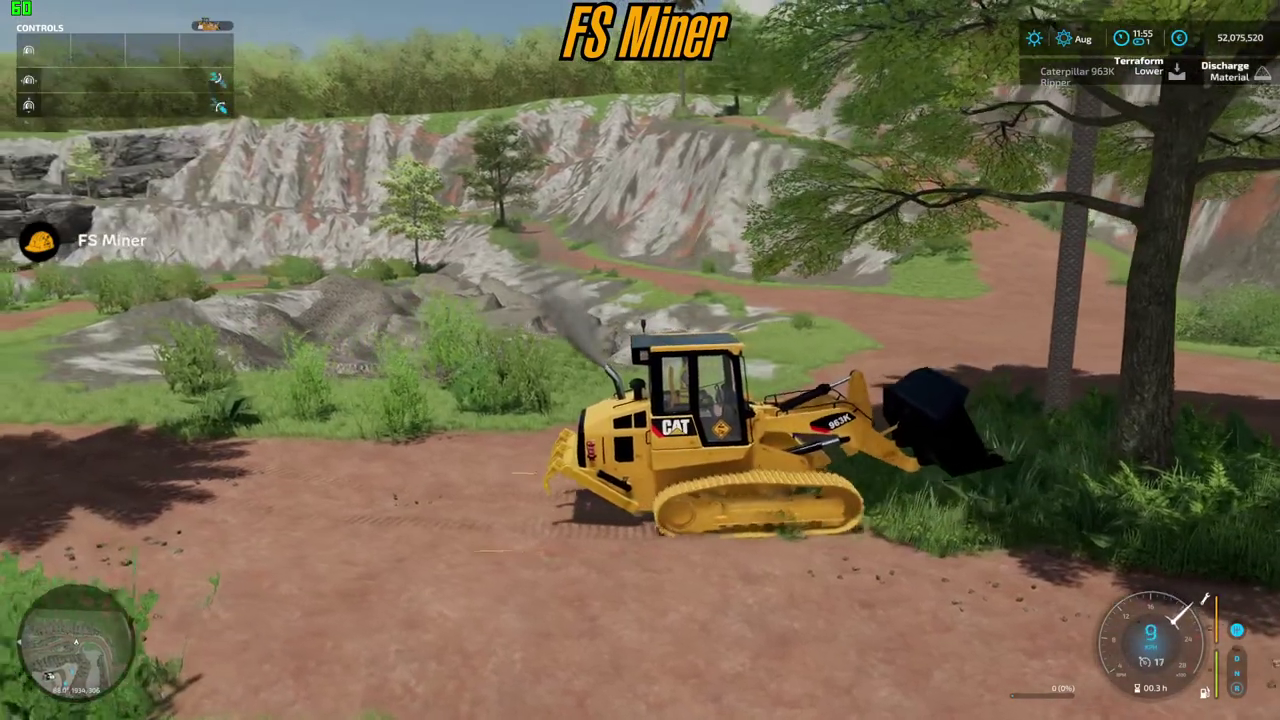
pyautogui.press('w')
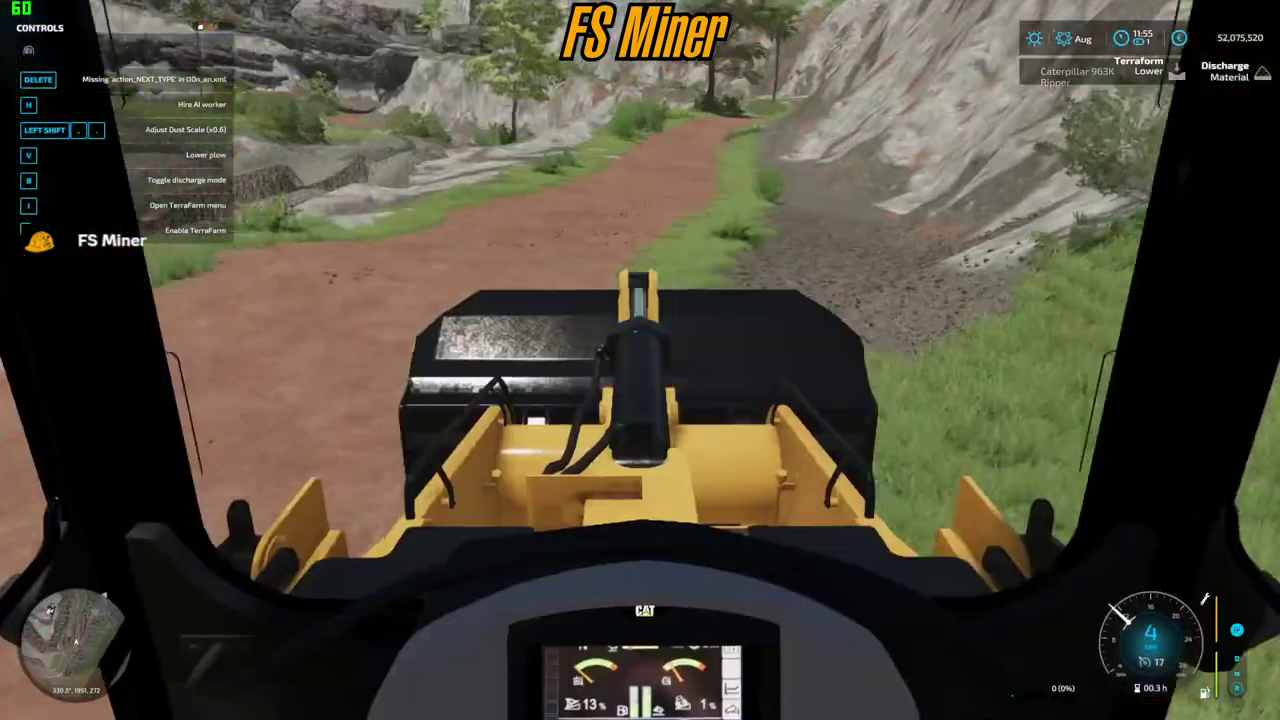
# - Test-drive the Caterpillar 963K from the cab along the quarry's dirt road, looking around and turning in both directions
pyautogui.press('w')
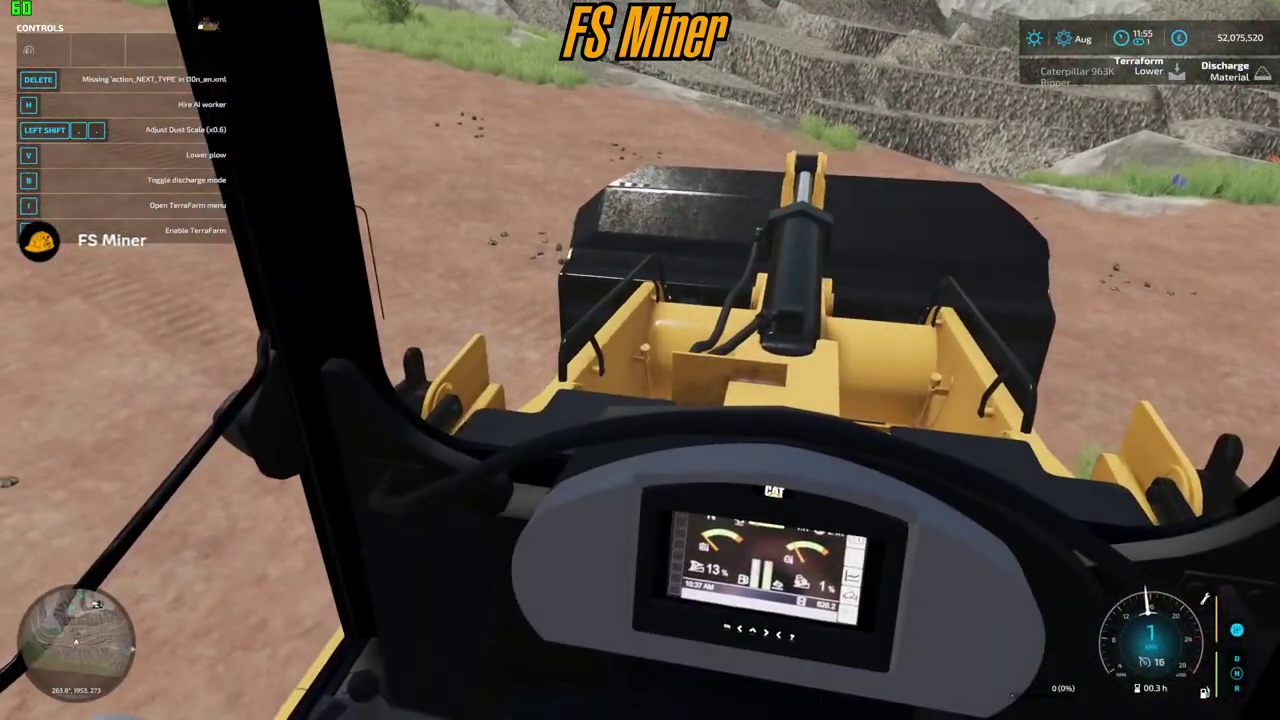
pyautogui.press('w')
pyautogui.press('a')
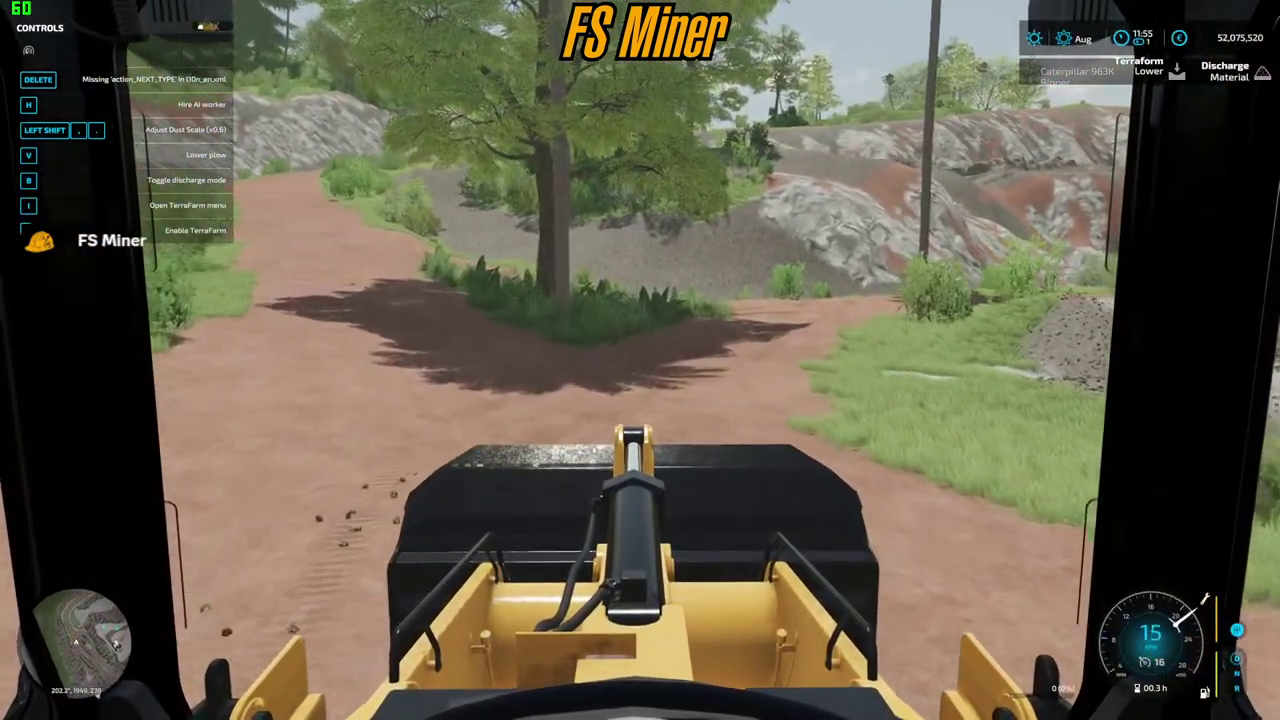
pyautogui.press('c')
pyautogui.press('w')
pyautogui.press('d')
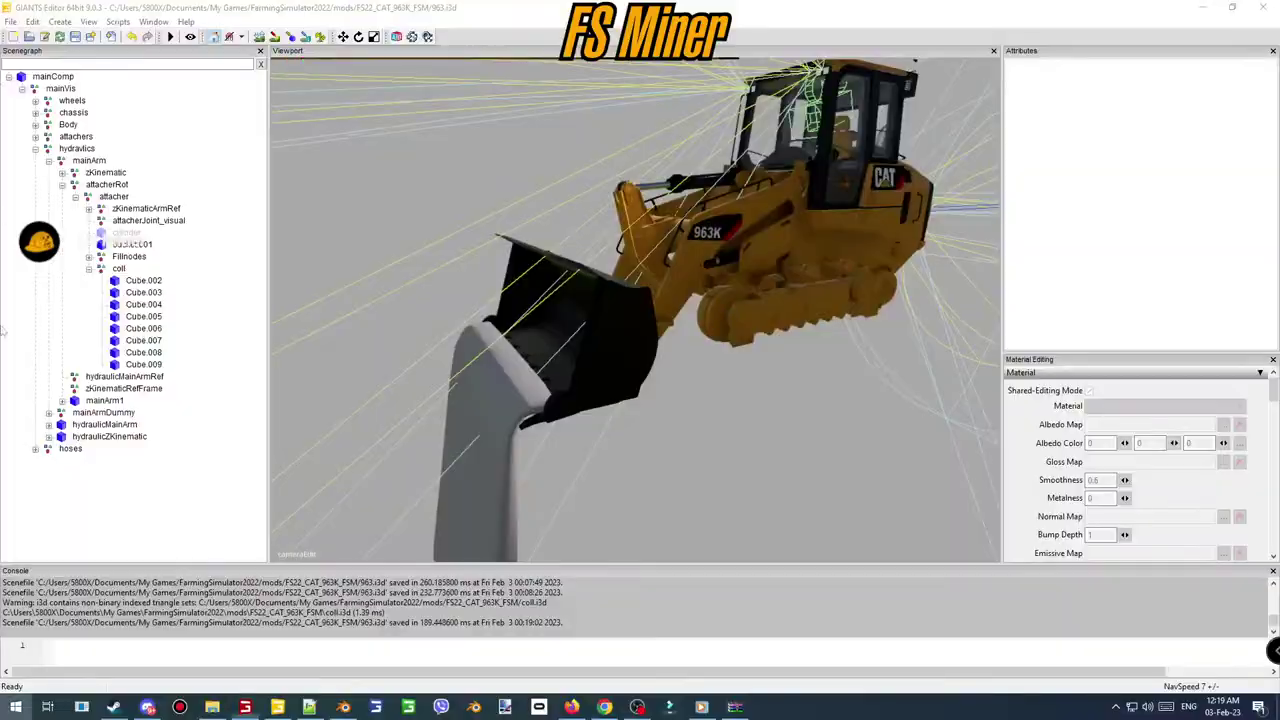
# - Open sounds/963.xml from the FS22_CAT_963K_FSM mod folder and set the turbo.ogg motor sound's volumeScale to 1.0
pyautogui.press('super')
pyautogui.click(213, 707)
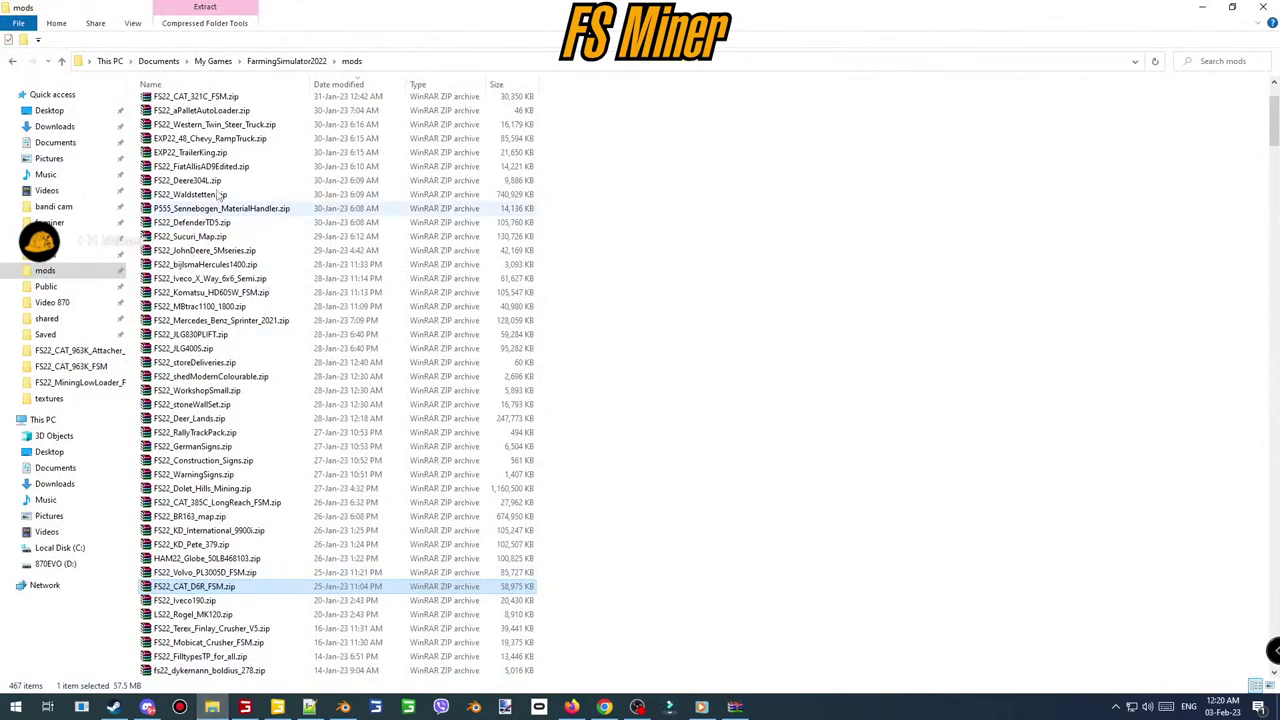
pyautogui.doubleClick(190, 122)
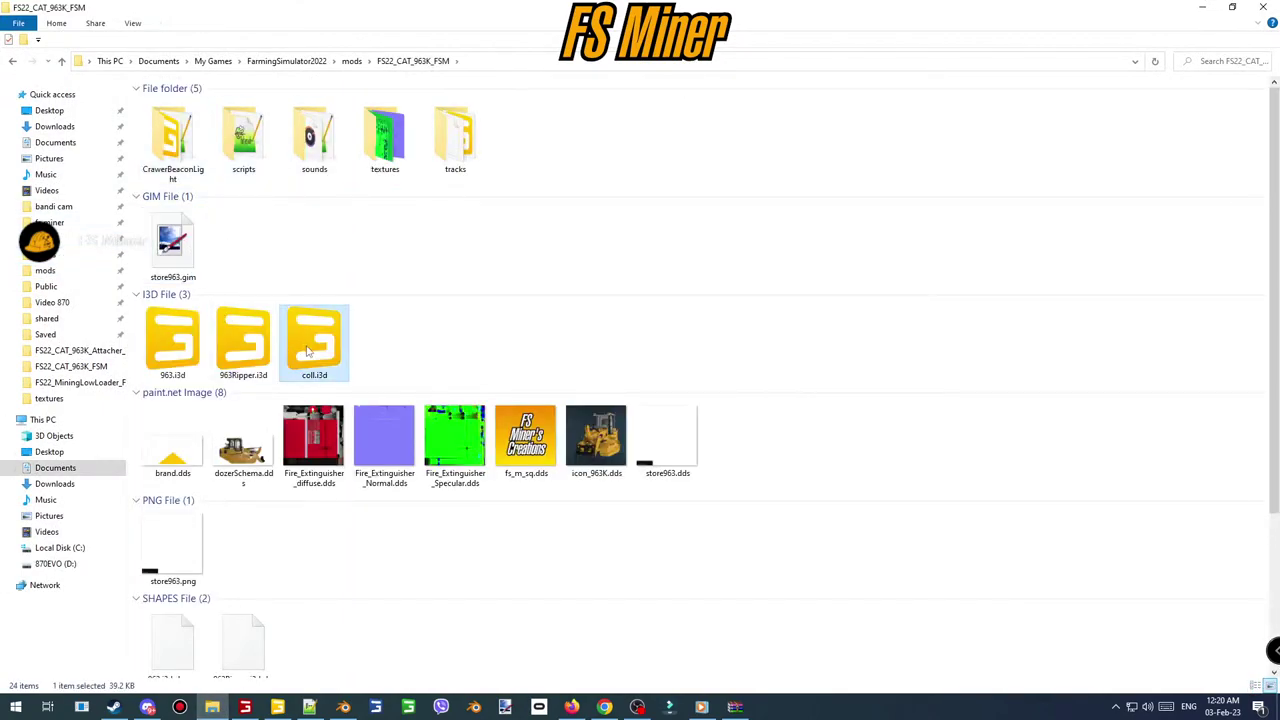
pyautogui.doubleClick(320, 148)
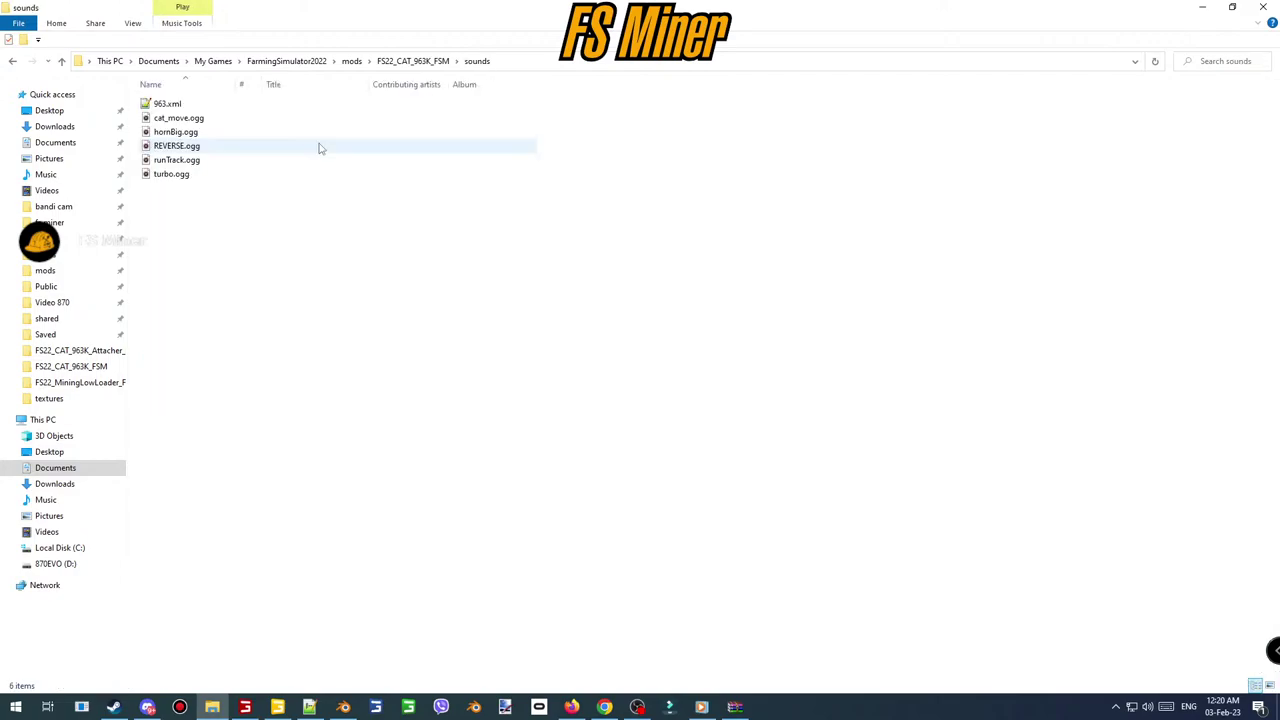
pyautogui.doubleClick(168, 104)
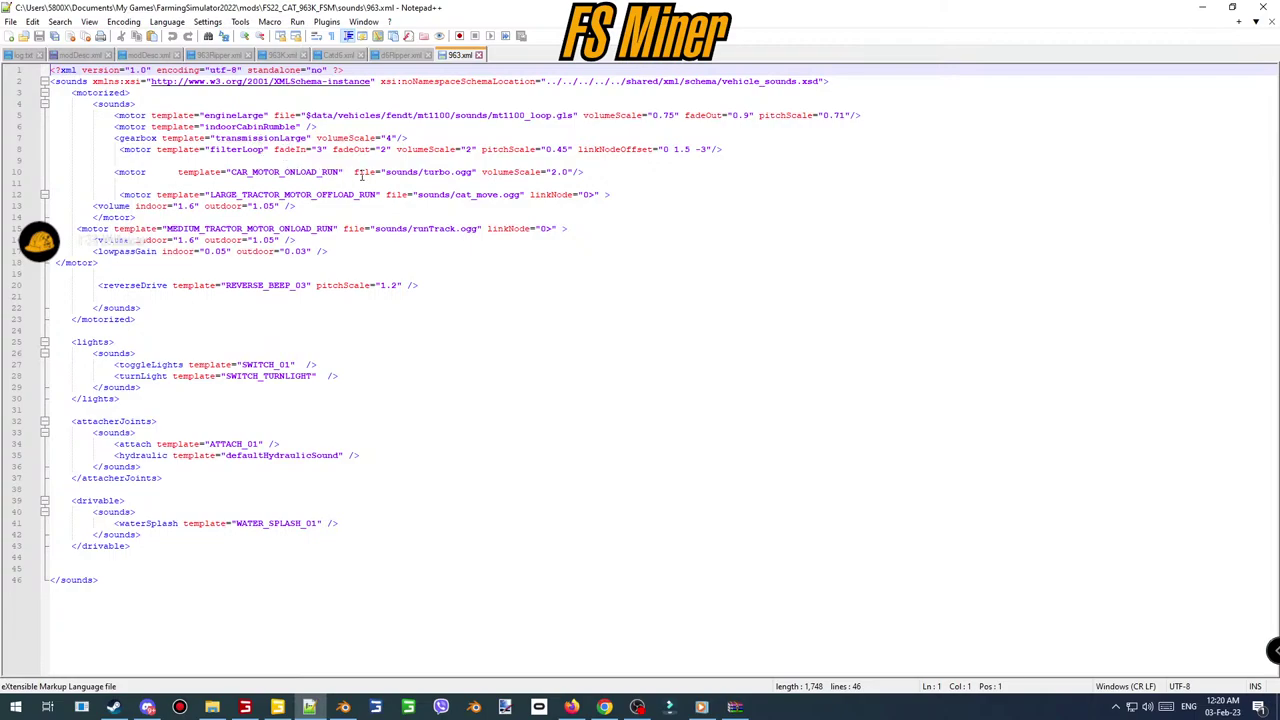
pyautogui.doubleClick(552, 172)
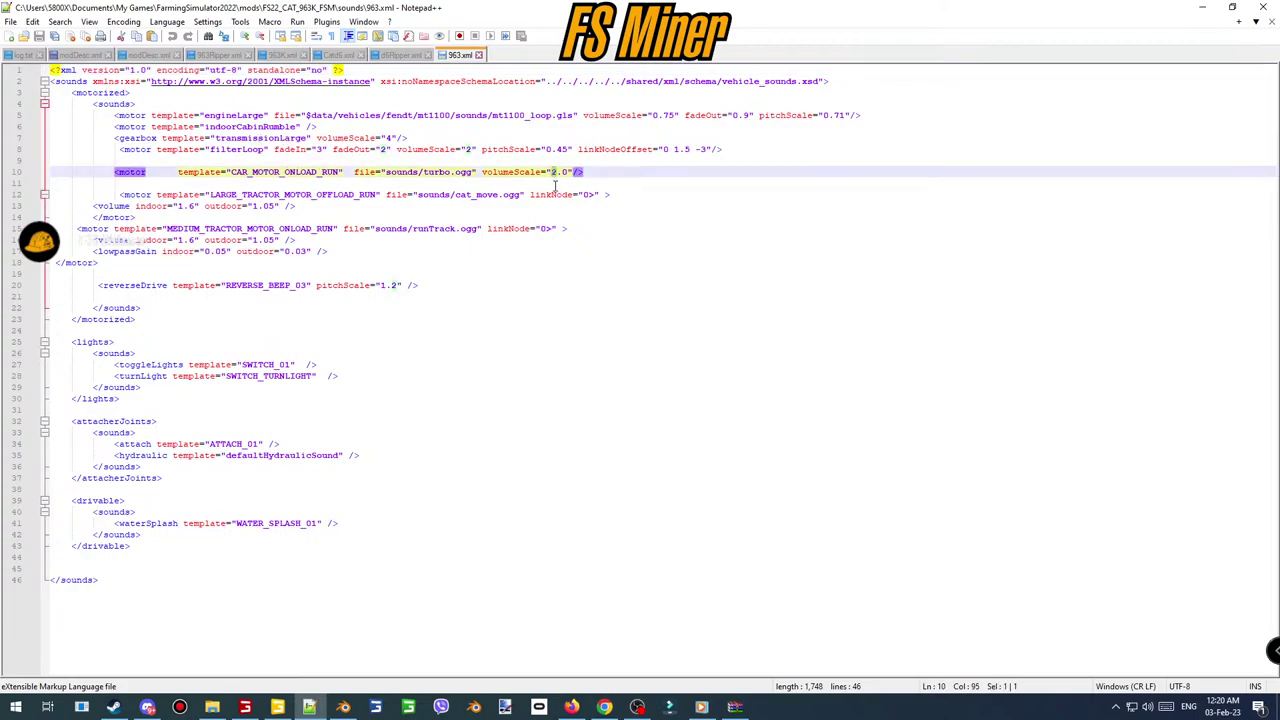
pyautogui.write('1')
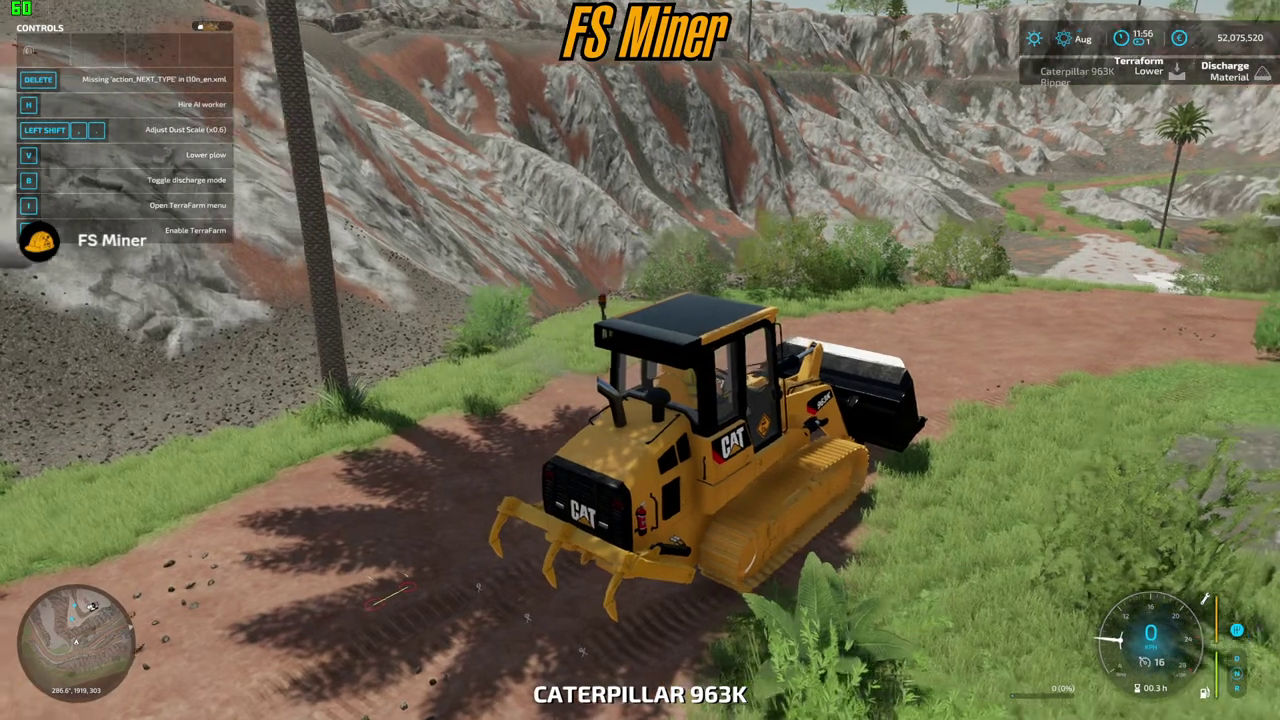
# - Back in Farming Simulator 22, drive the loader down the steep rock slope onto the quarry floor and raise its bucket
pyautogui.press('w')
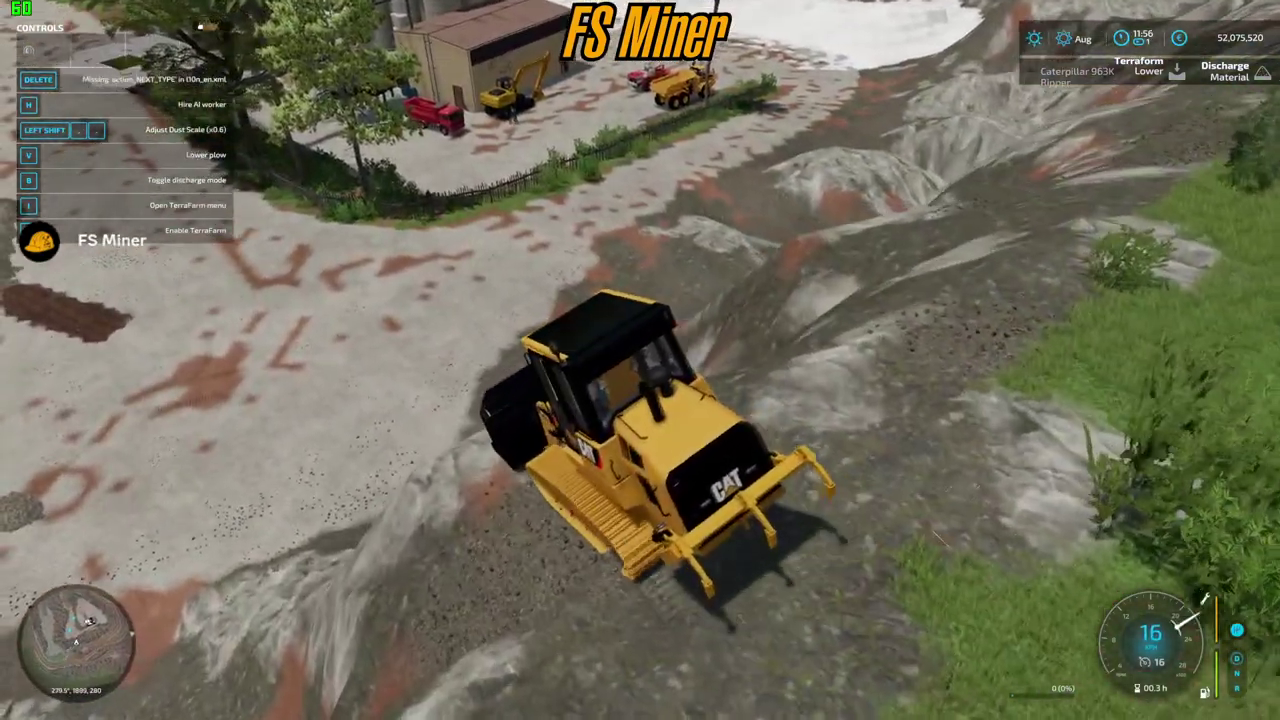
pyautogui.press('w')
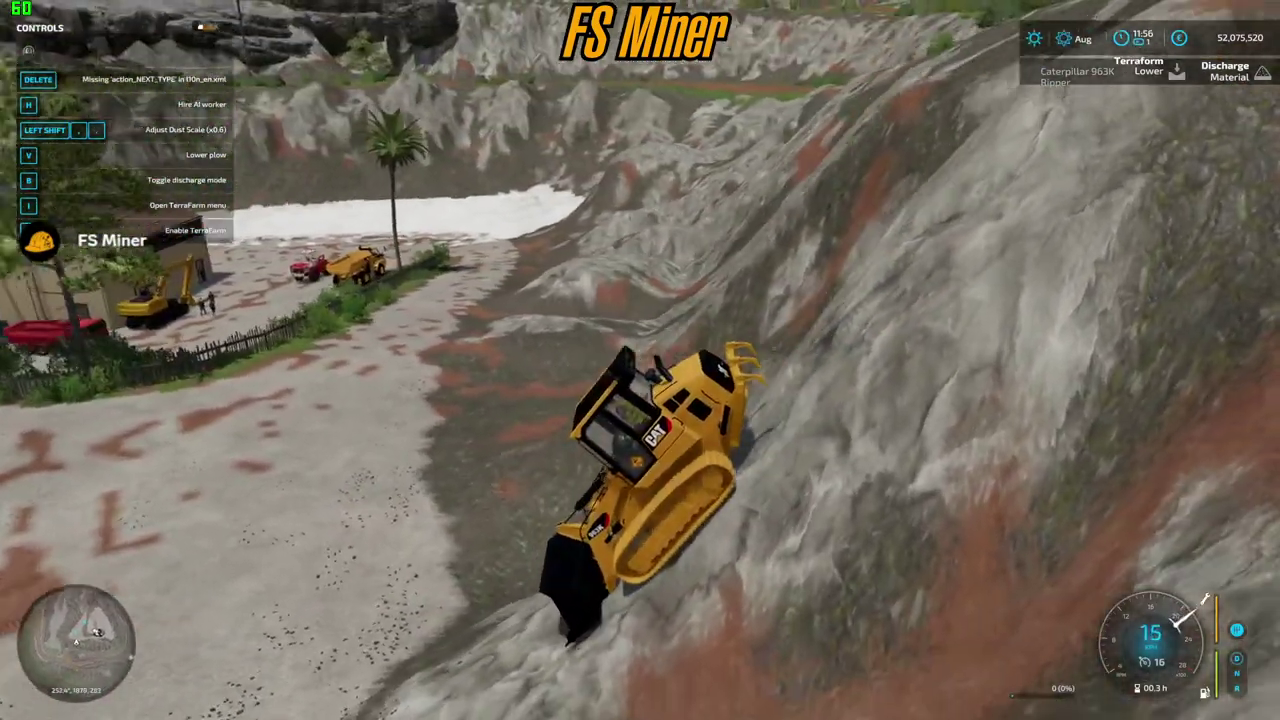
pyautogui.press('w')
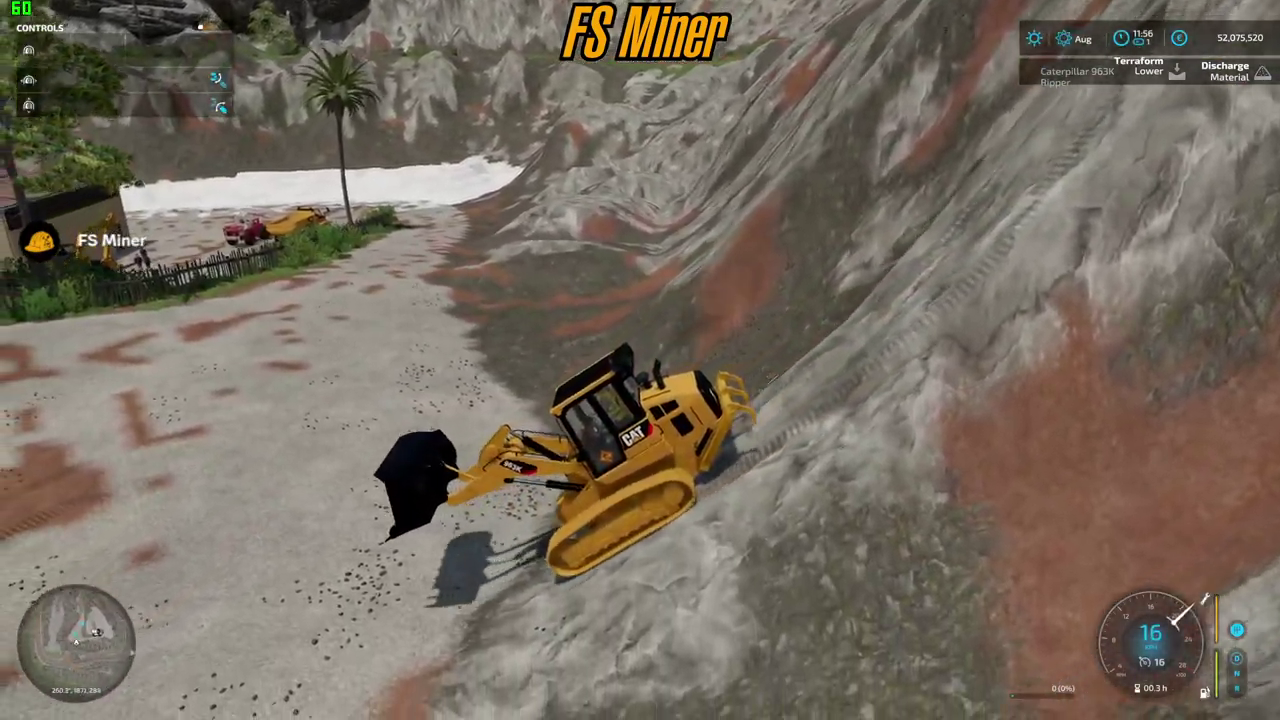
pyautogui.press('w')
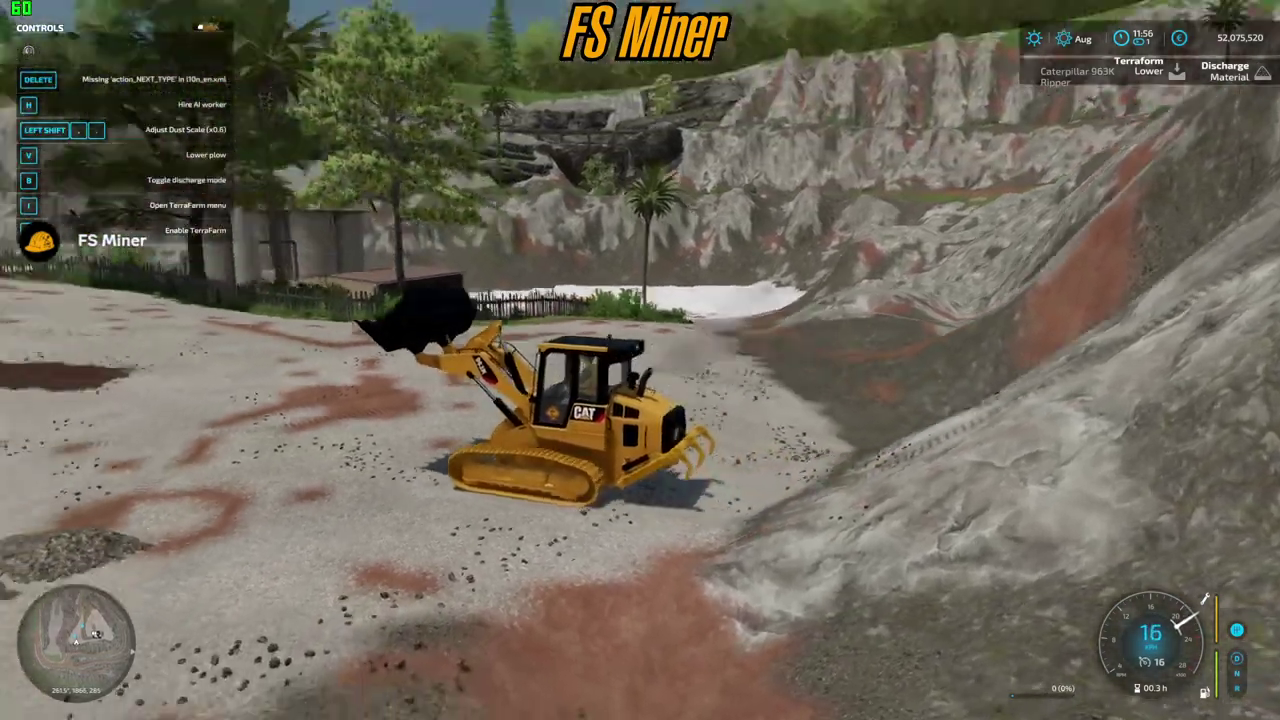
pyautogui.press('d')
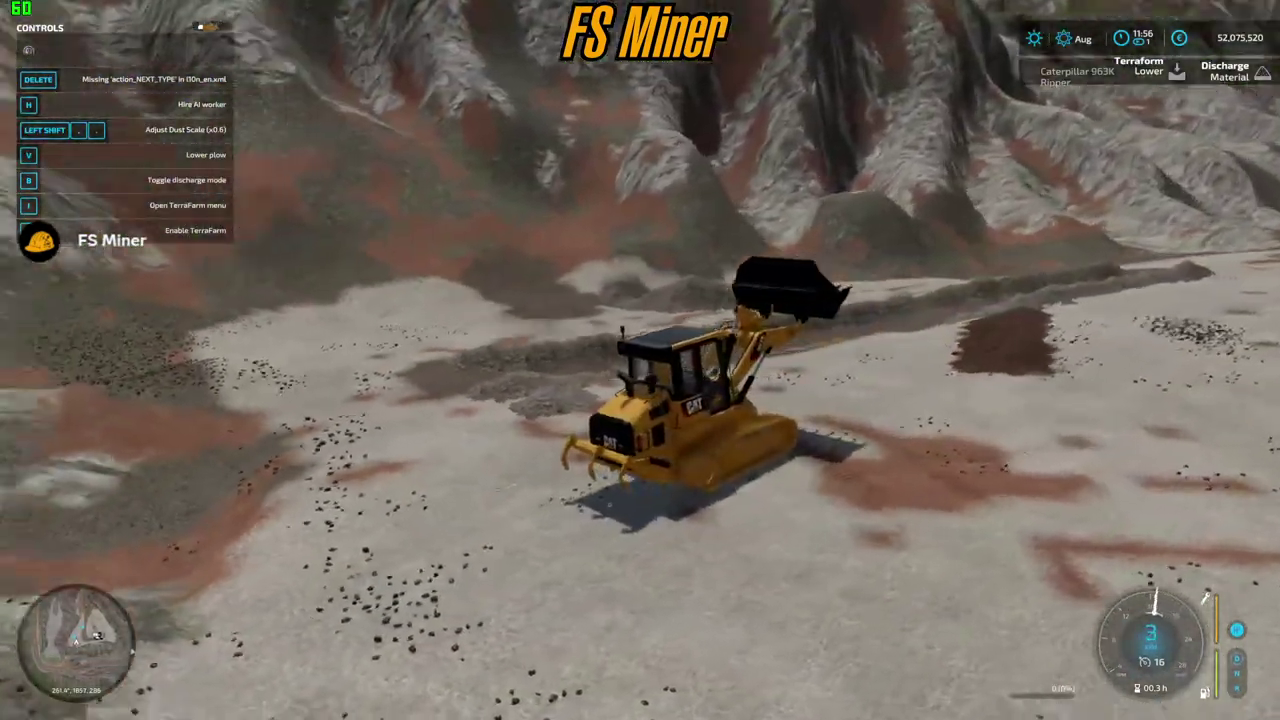
# - Lower the bucket and drive across the quarry floor to scoop up gravel
pyautogui.press('w')
pyautogui.press('F1')
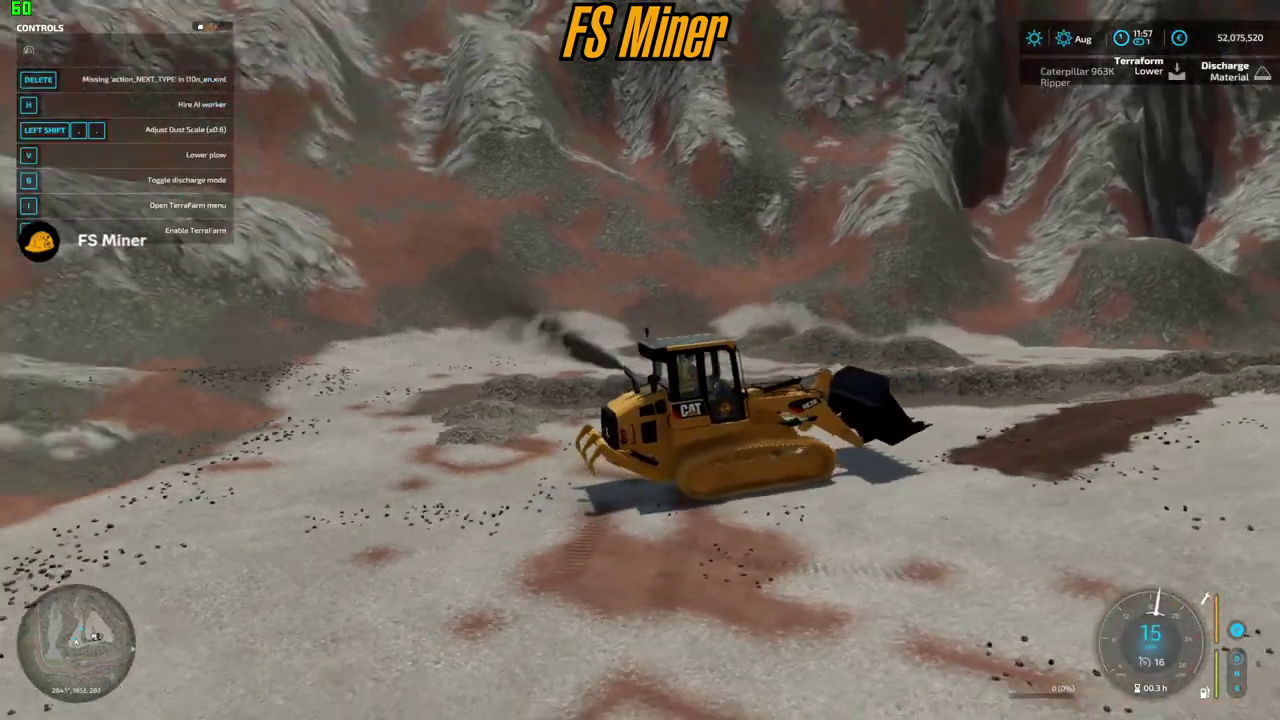
pyautogui.press('w')
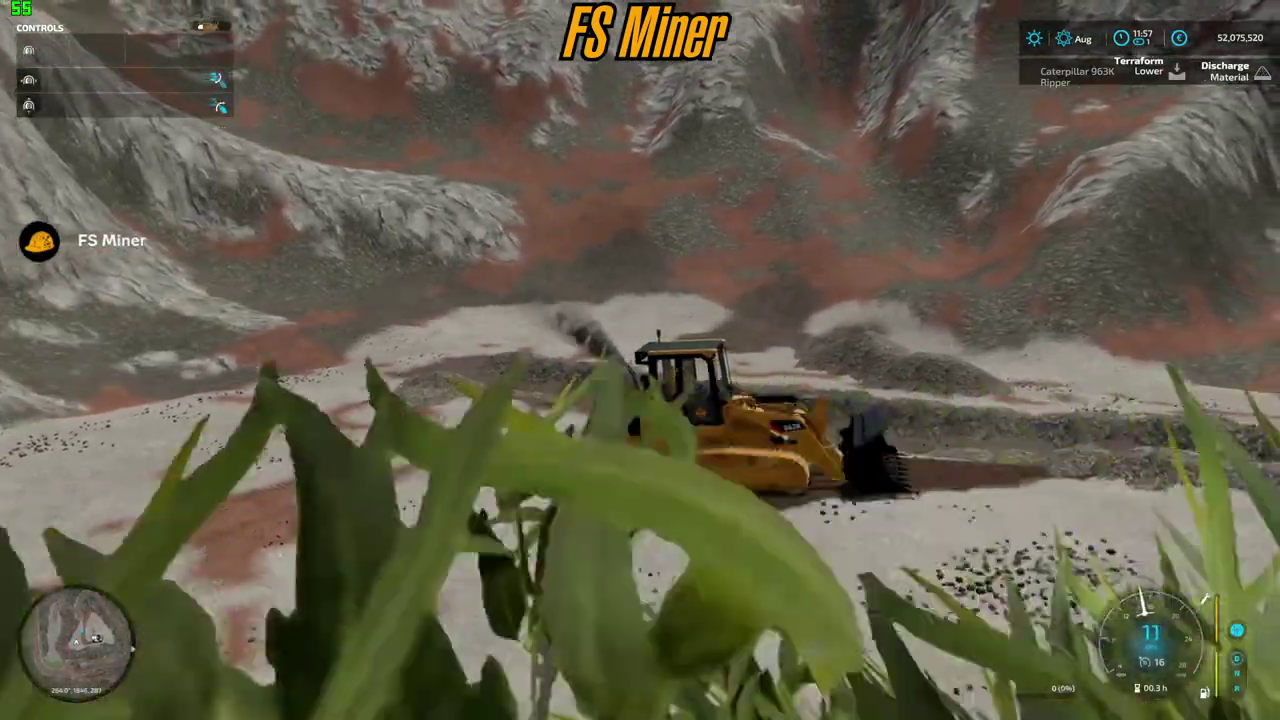
pyautogui.press('w')
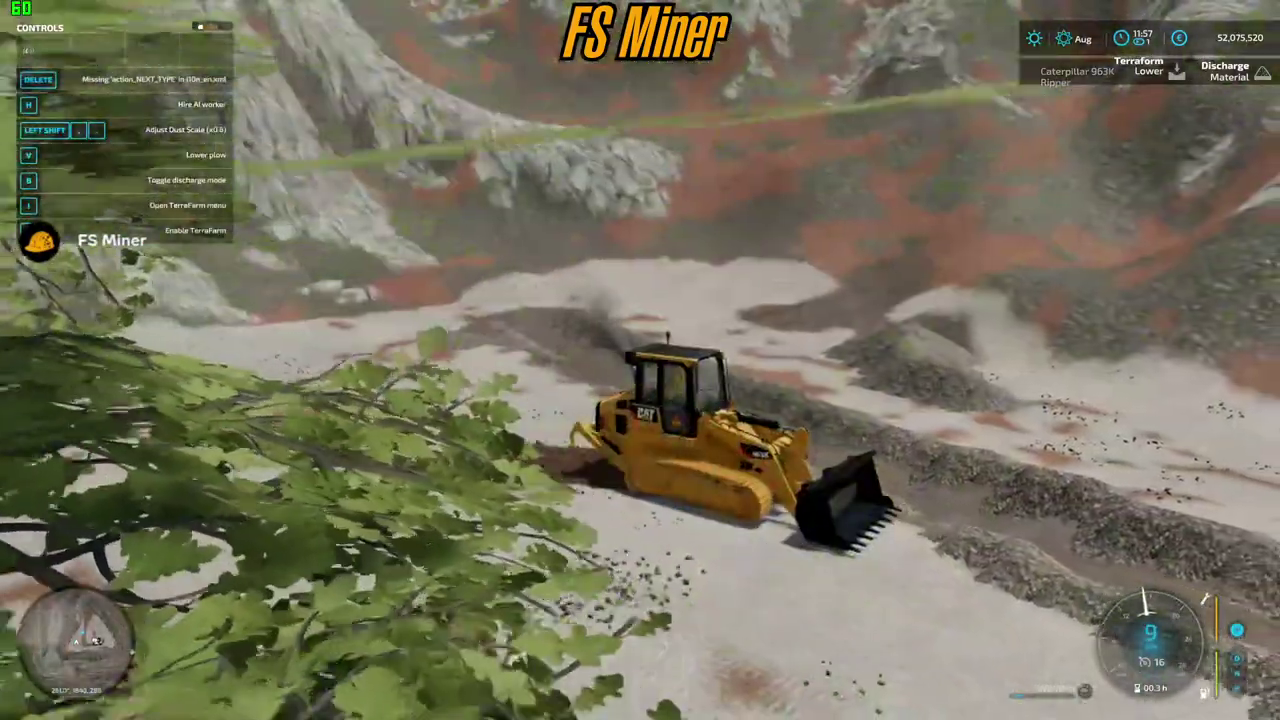
pyautogui.press('w')
pyautogui.press('d')
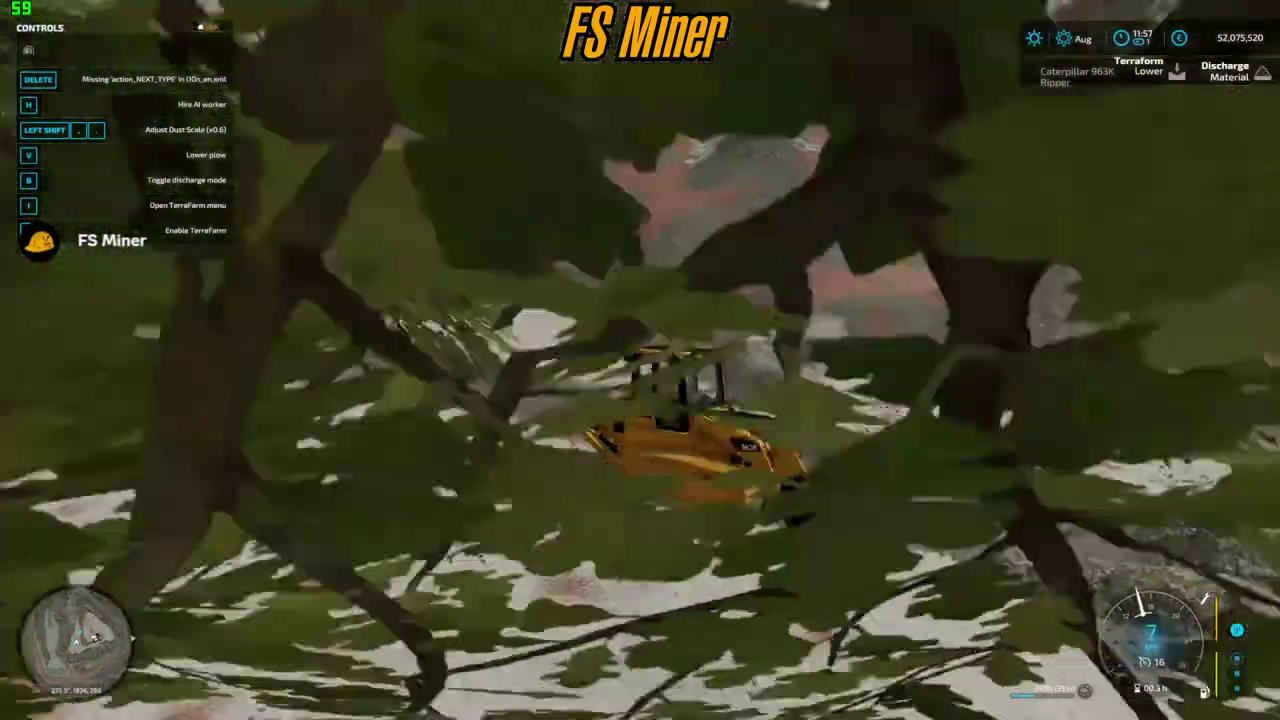
pyautogui.press('w')
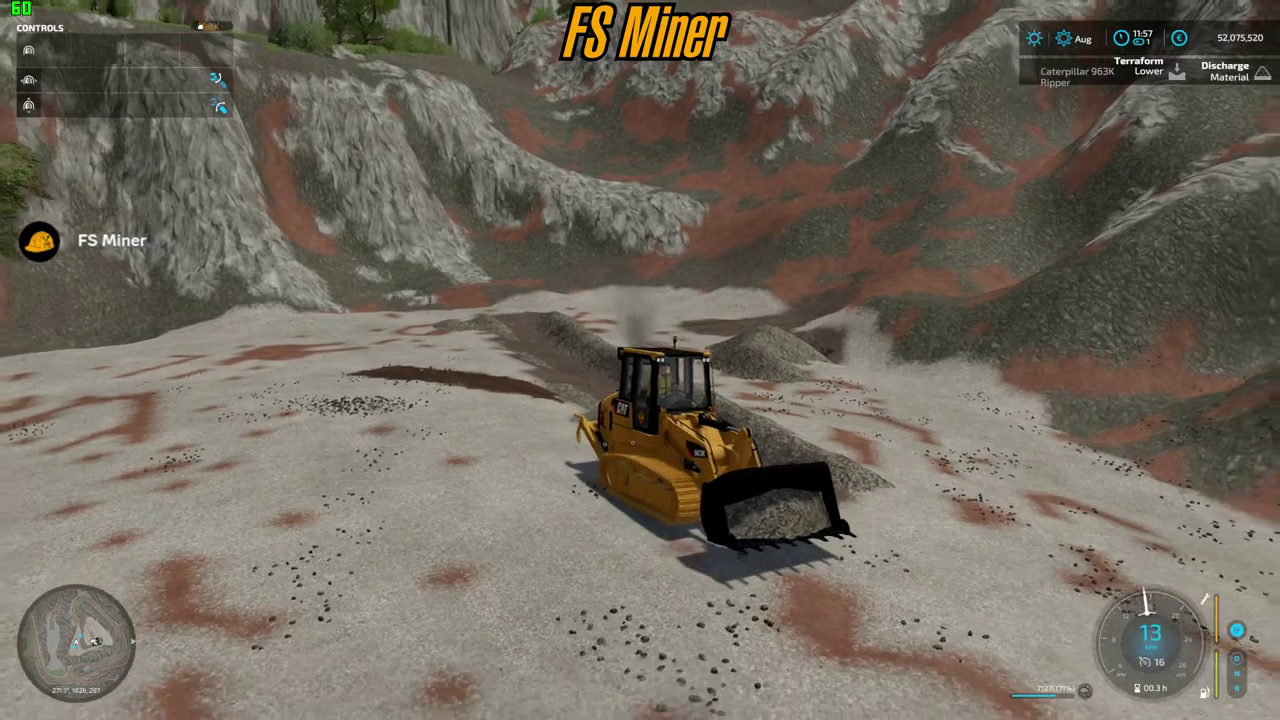
# - Drive the loaded machine to the gravel strip near the fence and fill the bucket to 100%
pyautogui.press('F1')
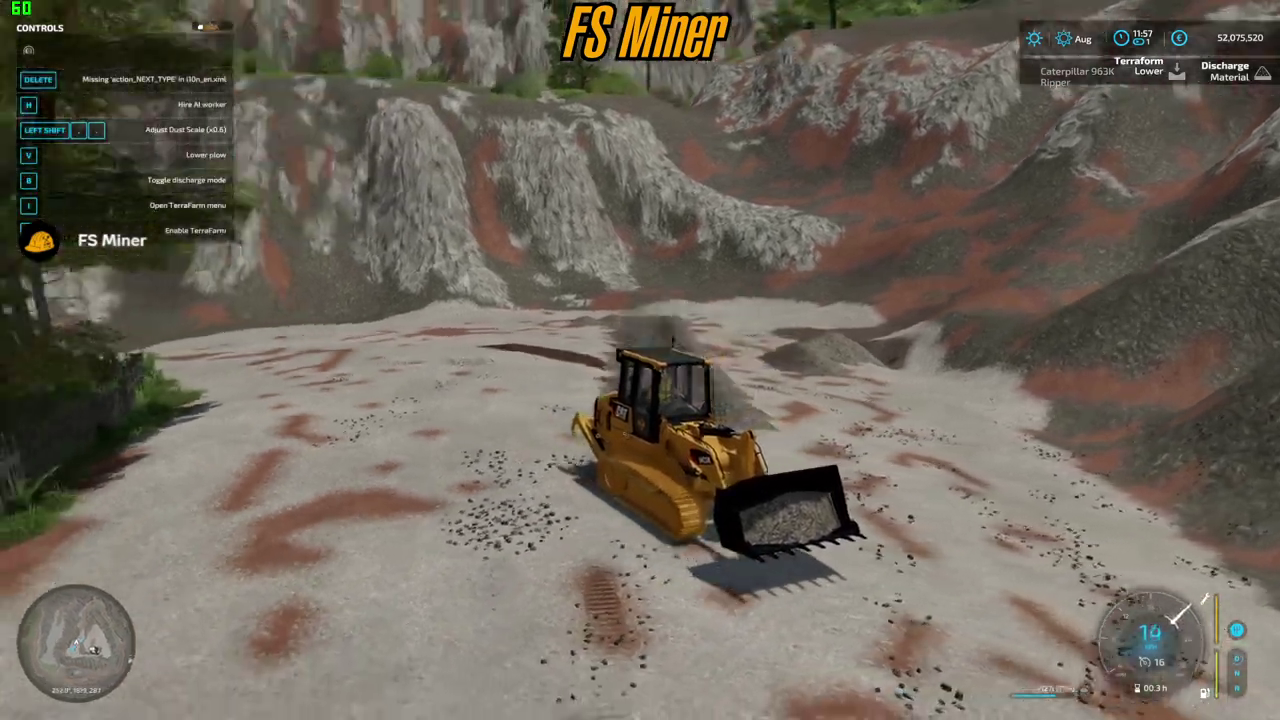
pyautogui.press('F1')
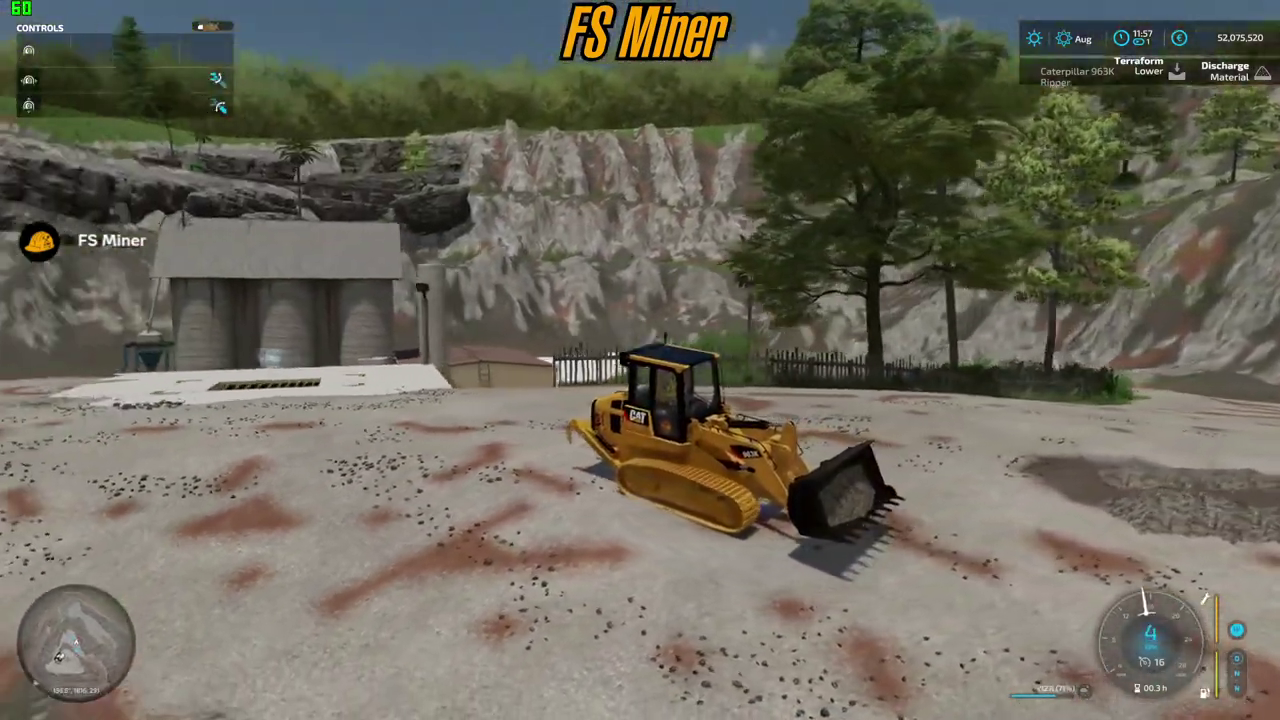
pyautogui.press('a')
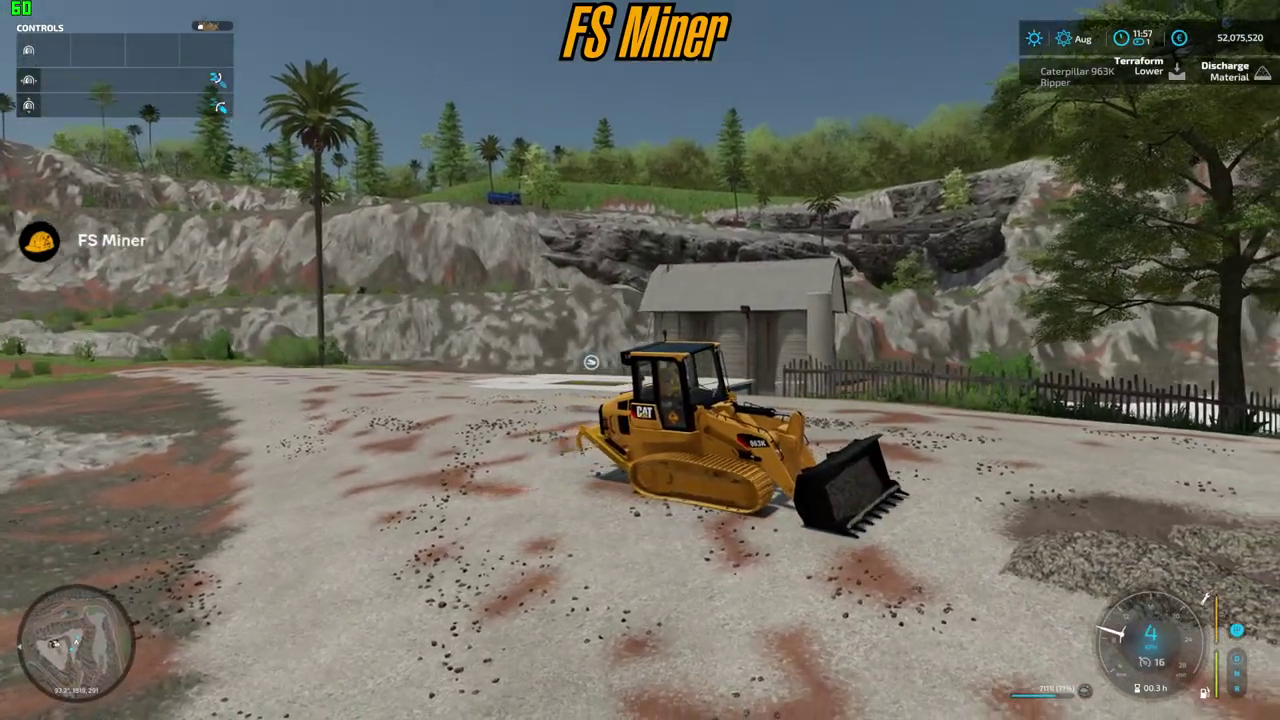
pyautogui.press('F1')
pyautogui.press('w')
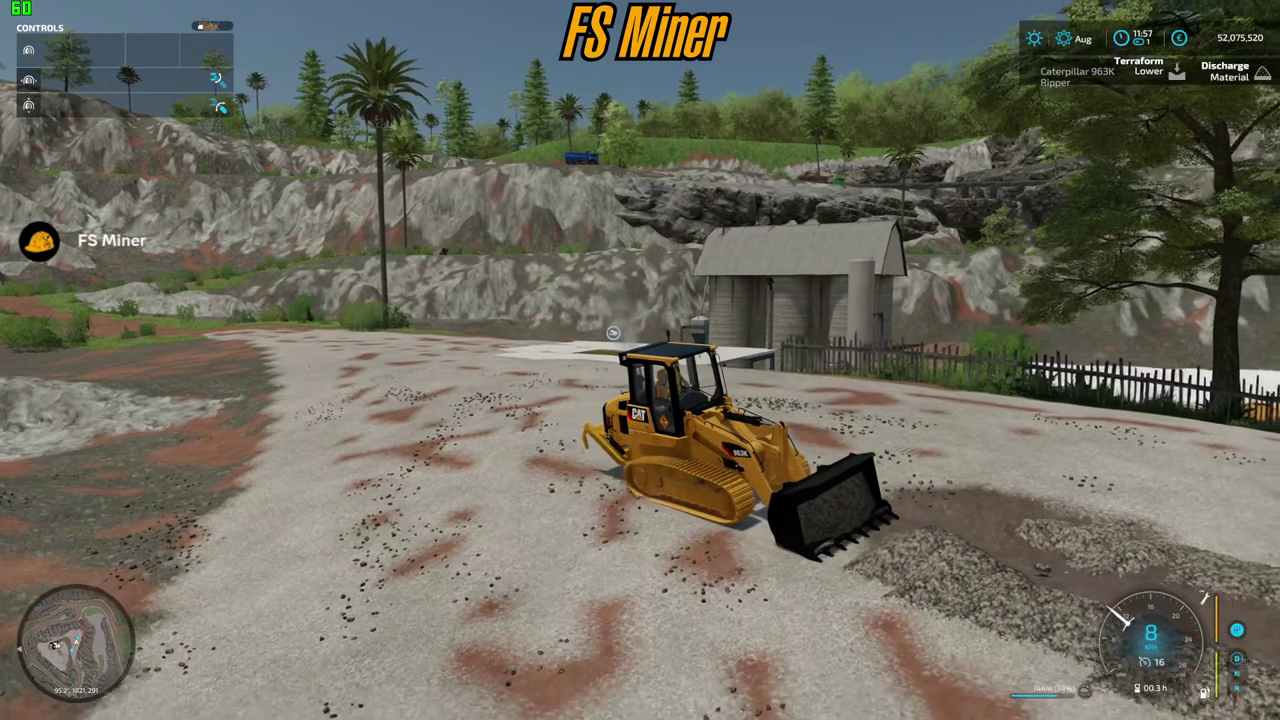
pyautogui.press('F1')
pyautogui.press('d')
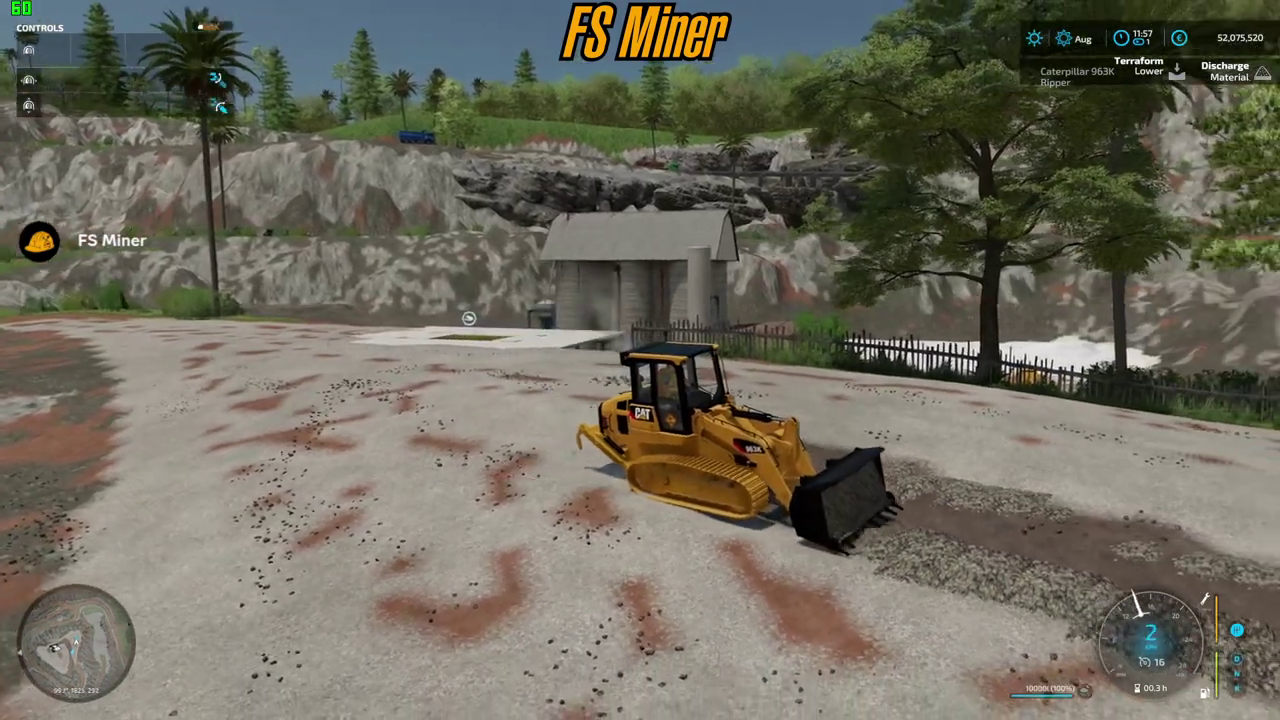
# - Test the bucket by discharging part of the gravel and scooping it up again at the strip
pyautogui.press('w')
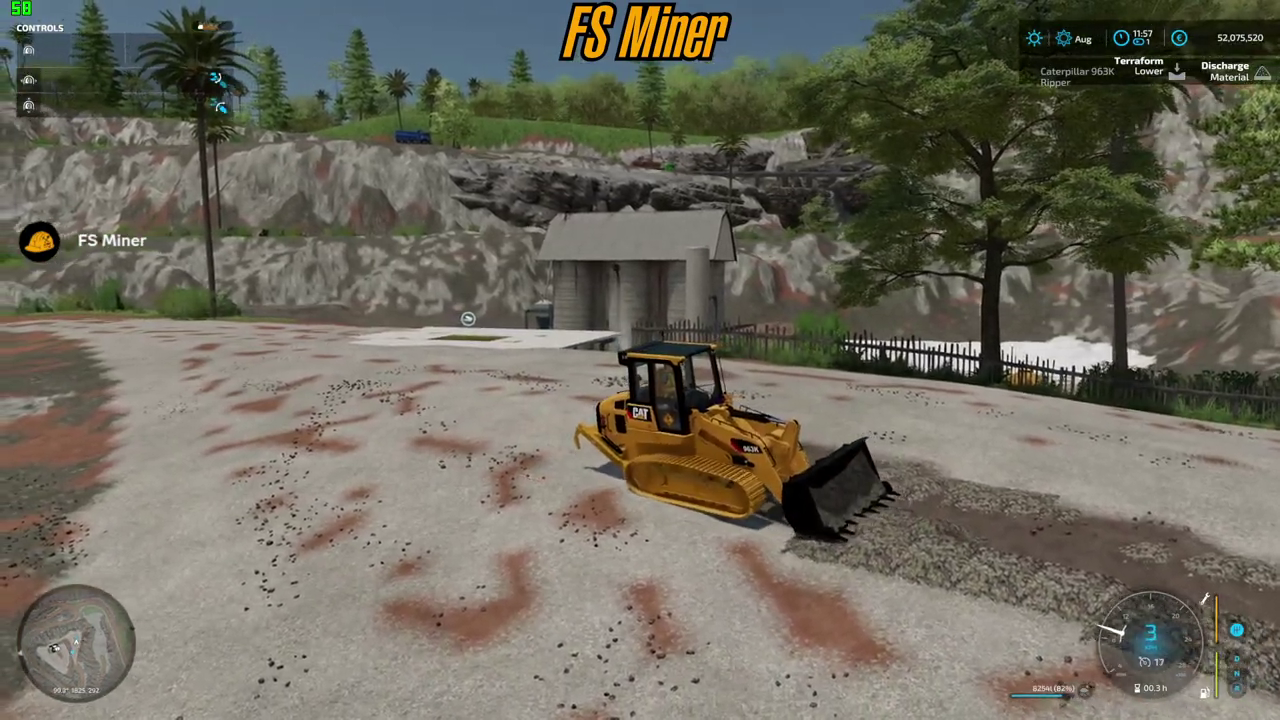
pyautogui.press('F1')
pyautogui.press('F1')
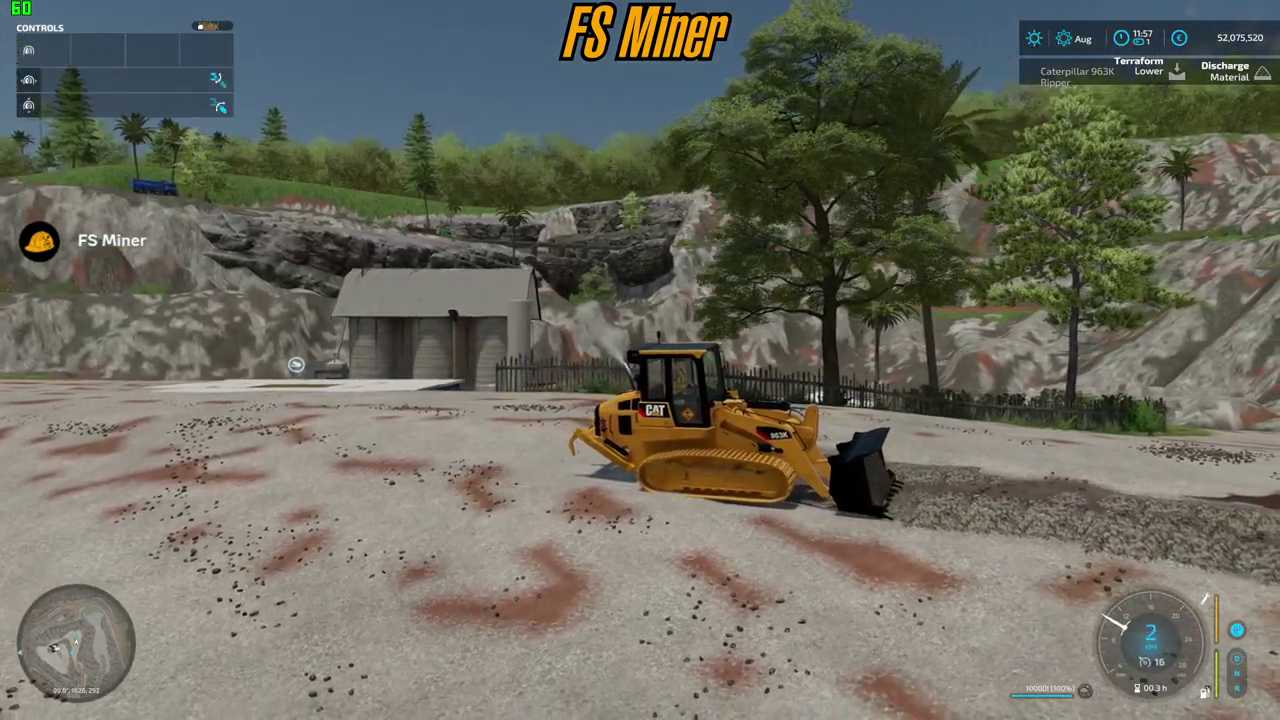
pyautogui.press('w')
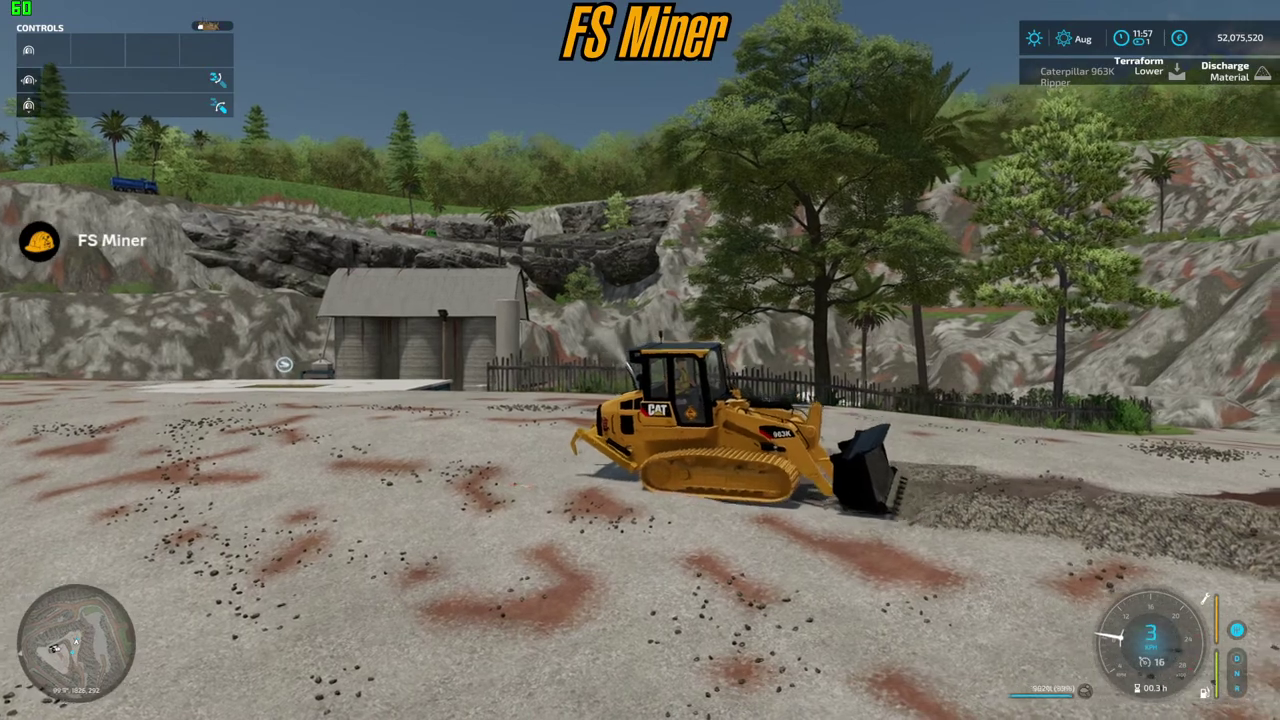
pyautogui.press('w')
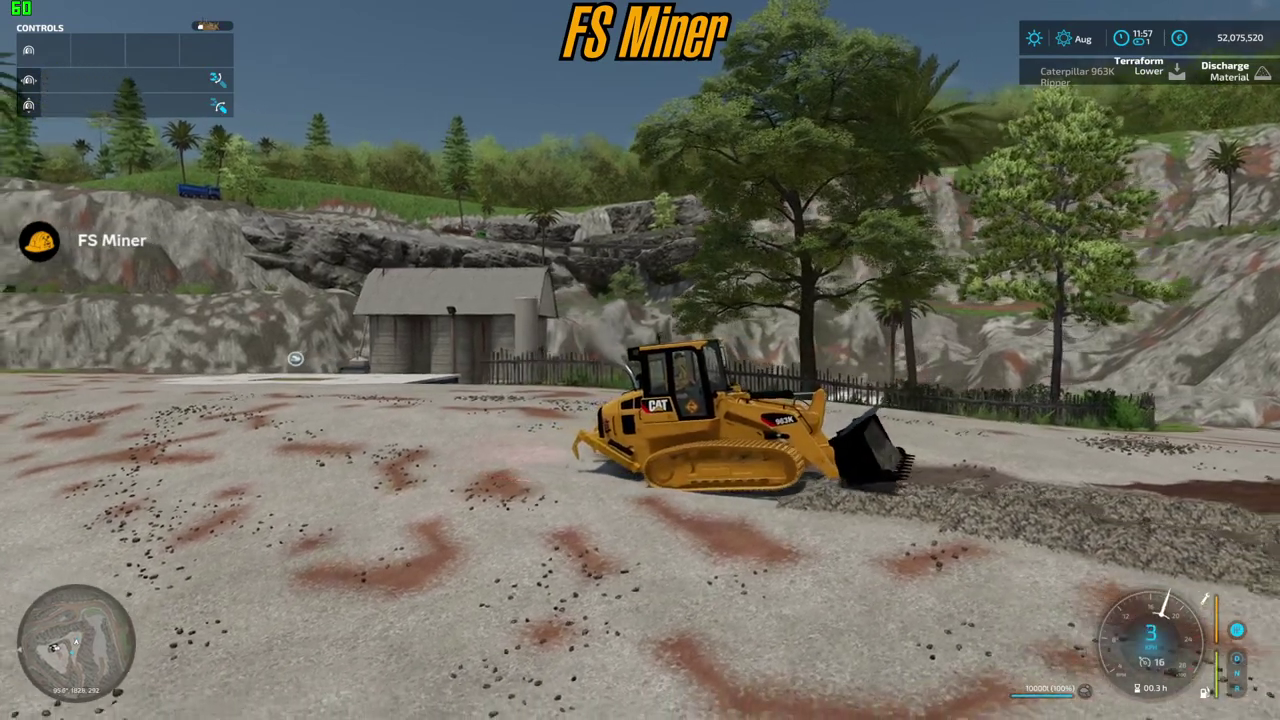
pyautogui.press('w')
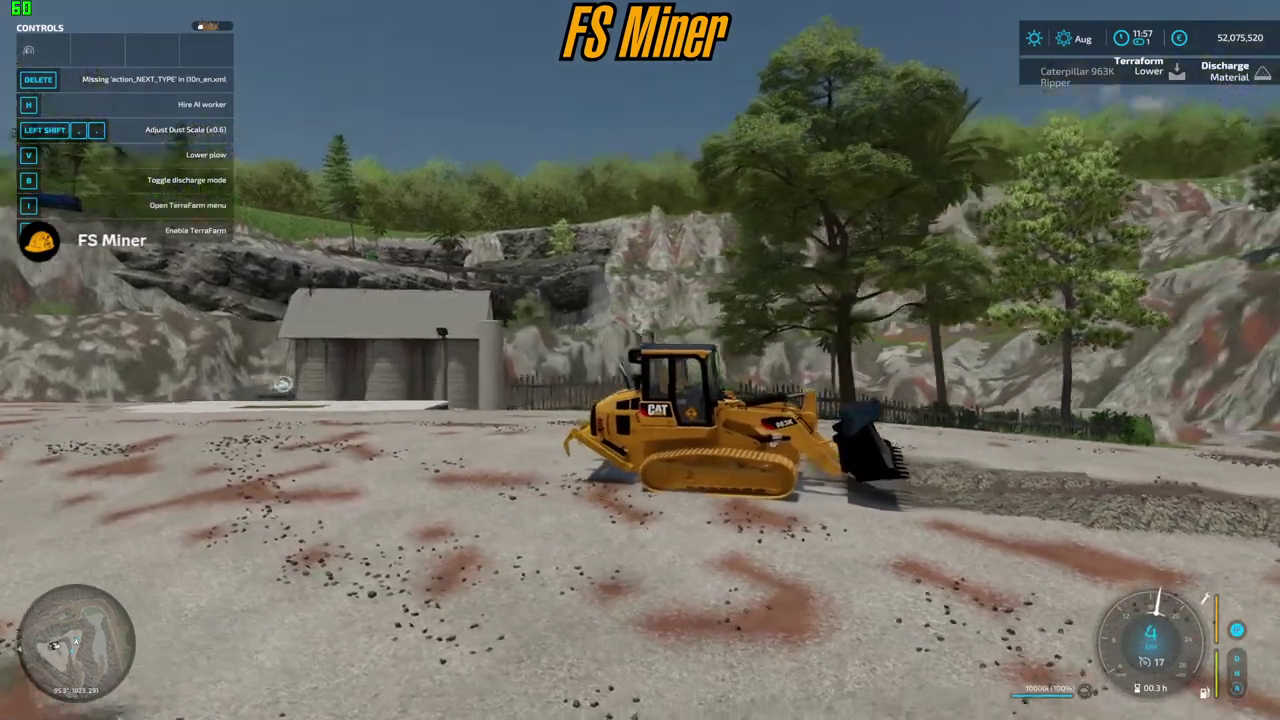
# - Raise the full bucket, dump the load beside the existing gravel pile, and back away while lowering the bucket
pyautogui.click(640, 360)
pyautogui.press('w')
pyautogui.press('d')
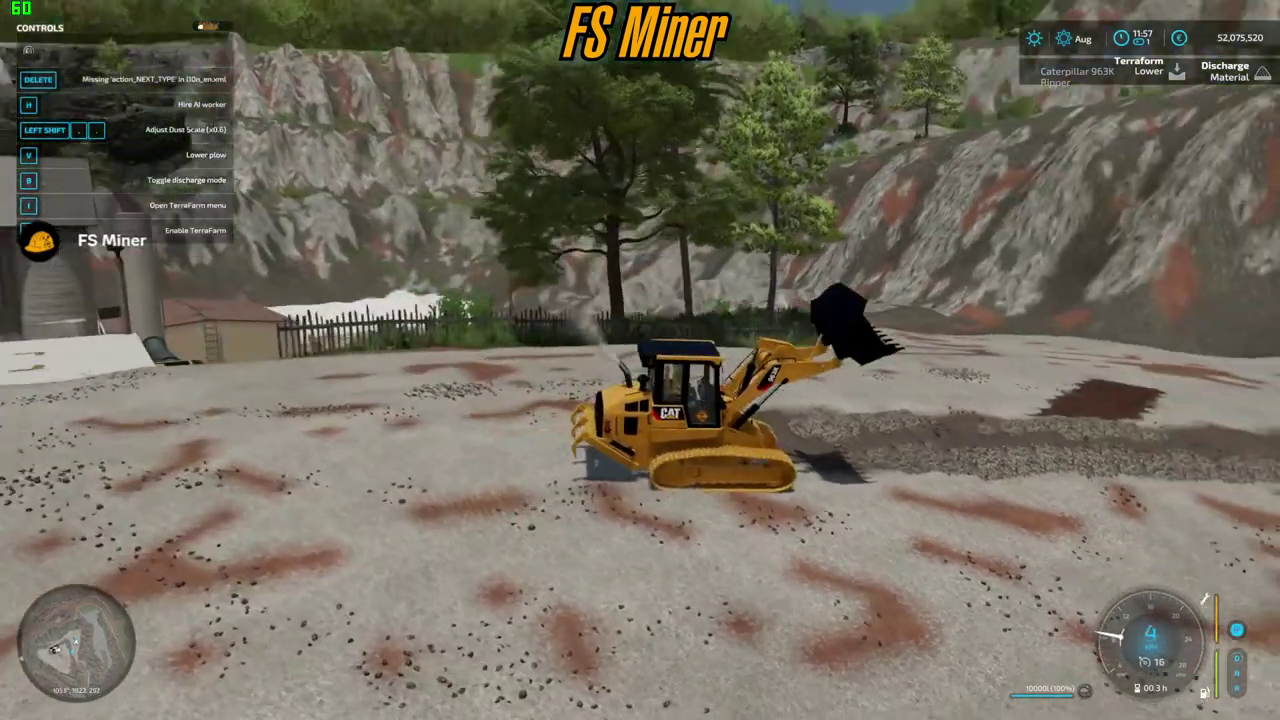
pyautogui.press('w')
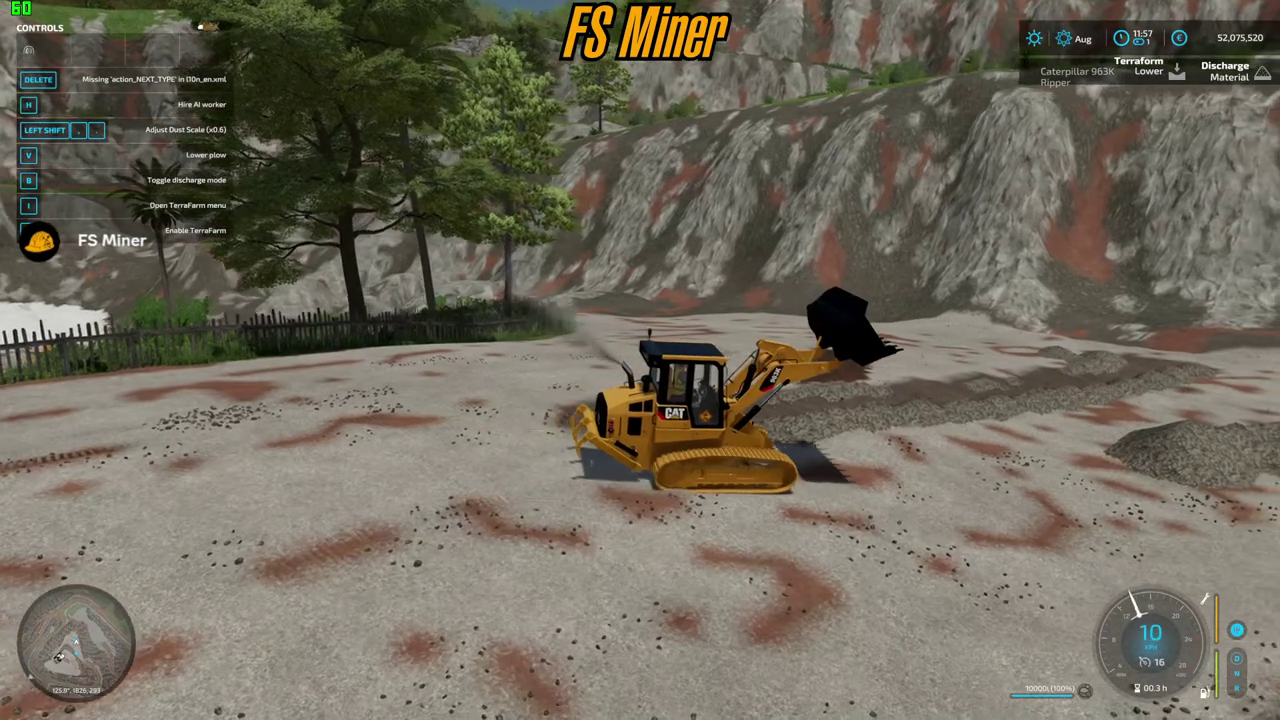
pyautogui.press('s')
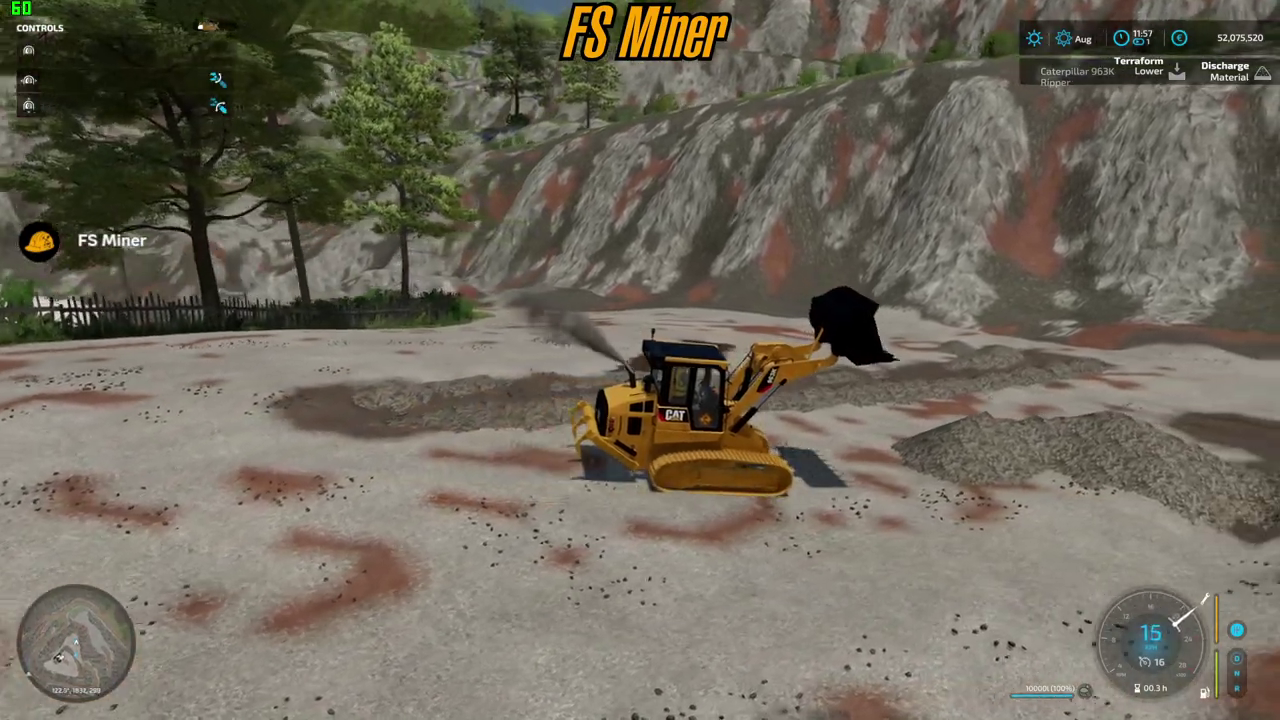
pyautogui.press('s')
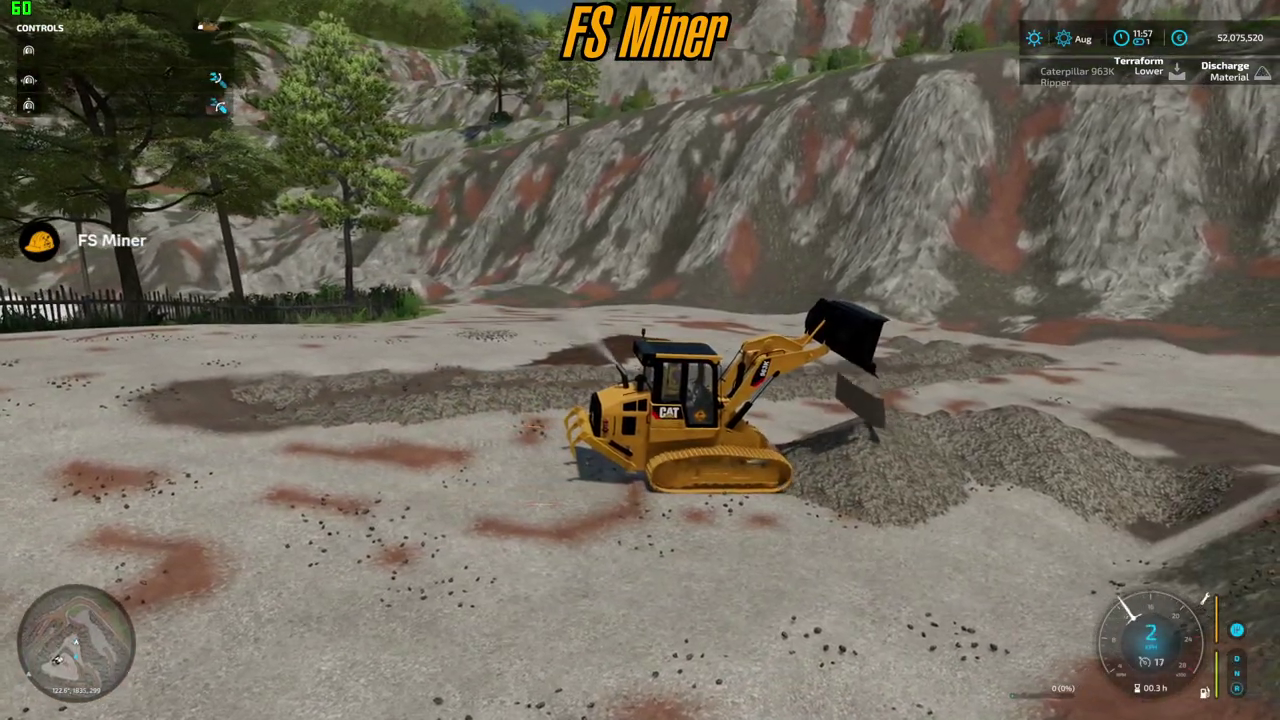
pyautogui.press('s')
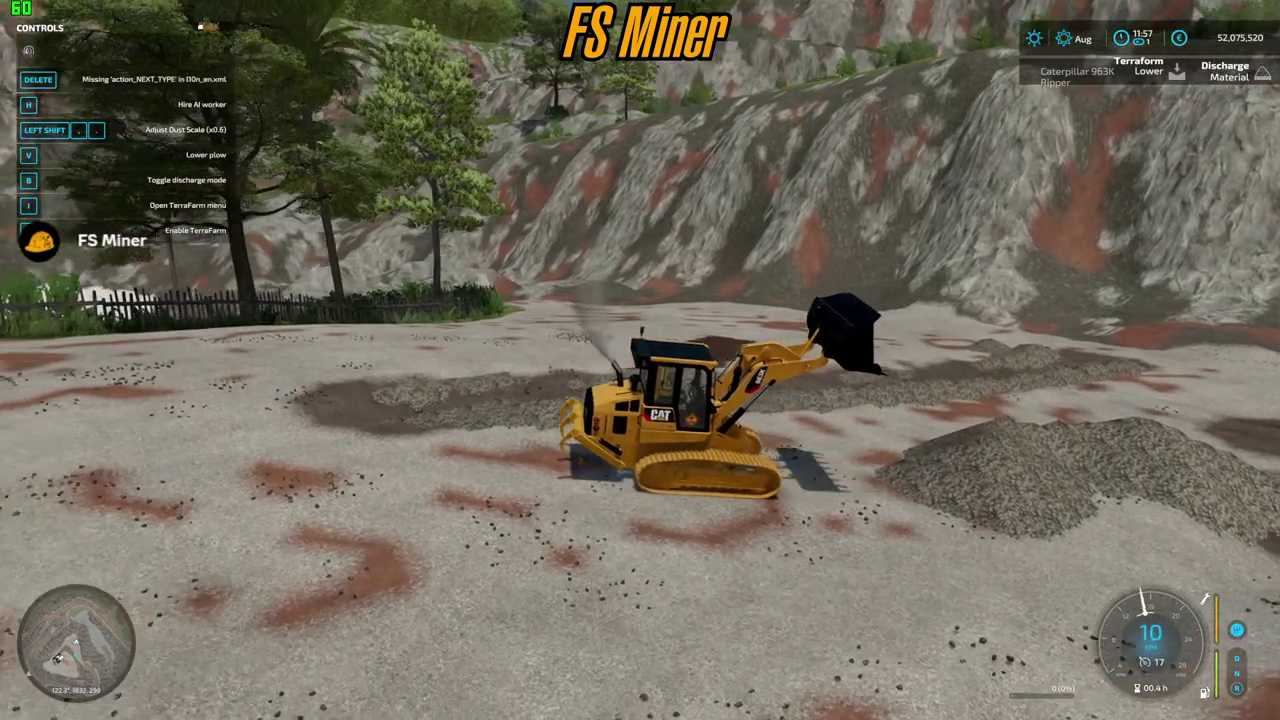
pyautogui.press('w')
pyautogui.press('w')
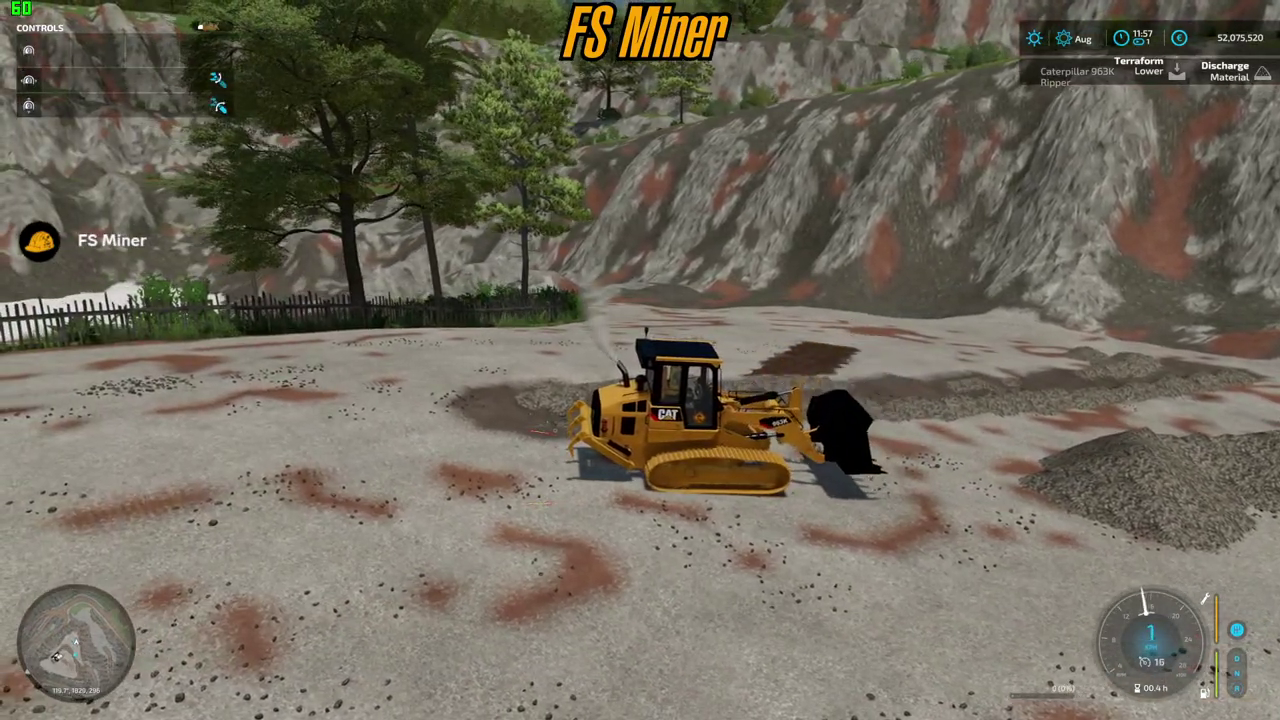
# - Drive the loader into the gravel pile, fill the bucket to 100%, and raise it to dump the load onto the pile
pyautogui.press('w')
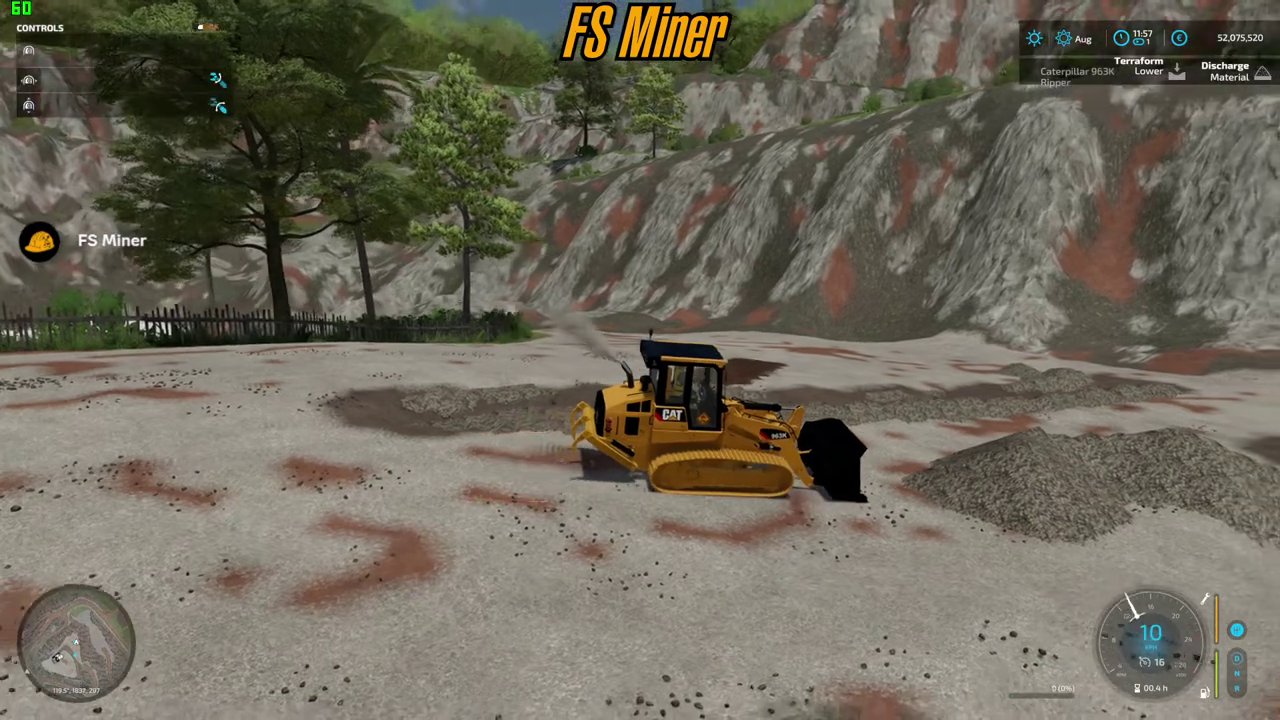
pyautogui.press('w')
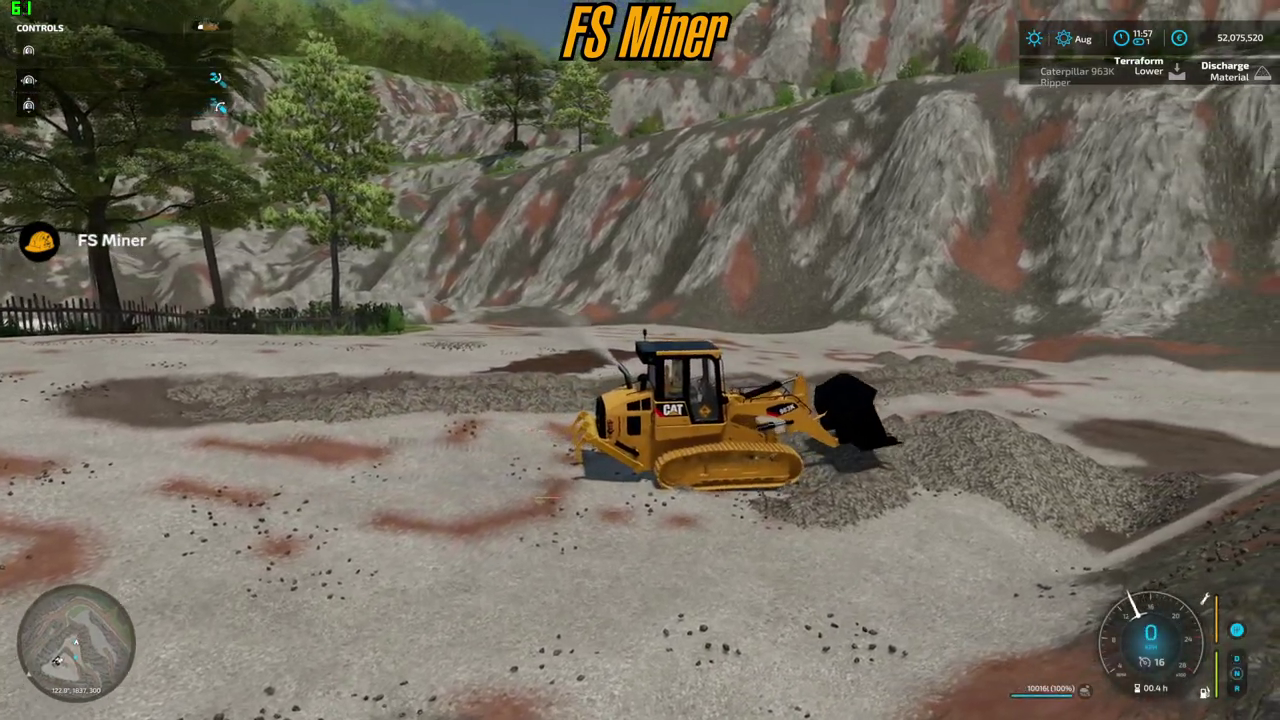
pyautogui.press('Up')
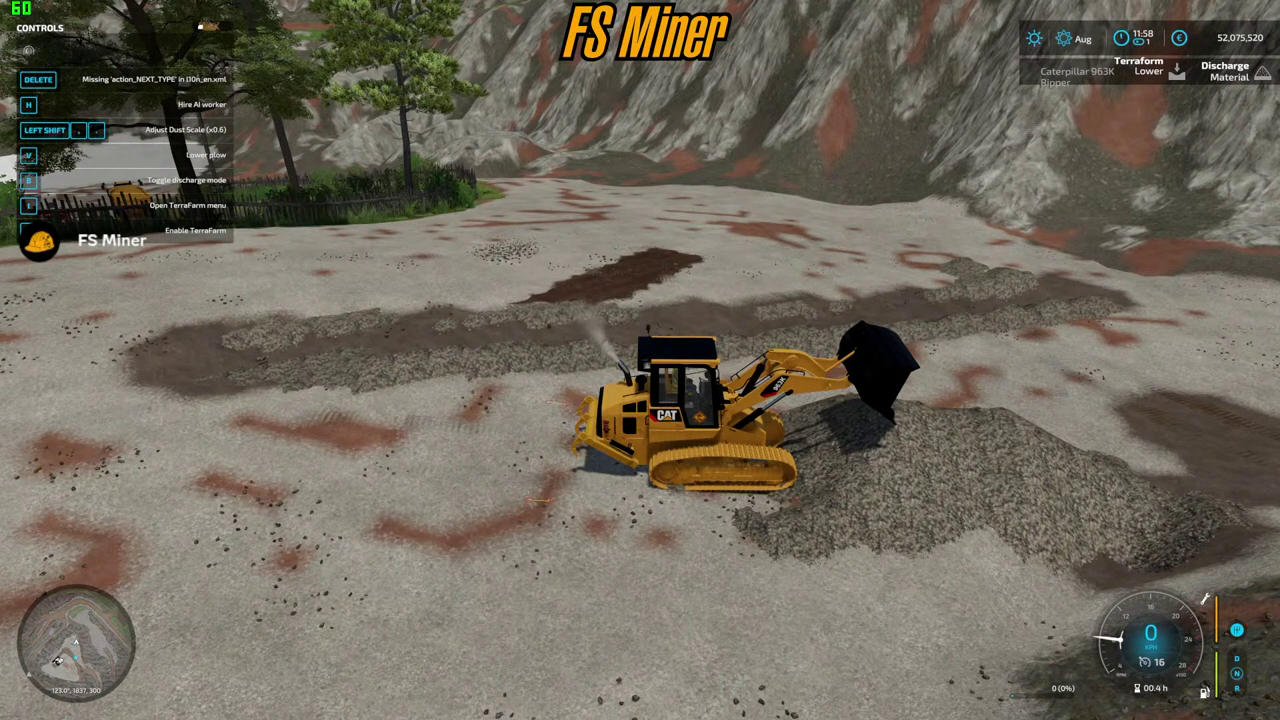
# - Back off and lower the bucket, scoop the pile again to 100%, and dump the load back on top of it
pyautogui.press('s')
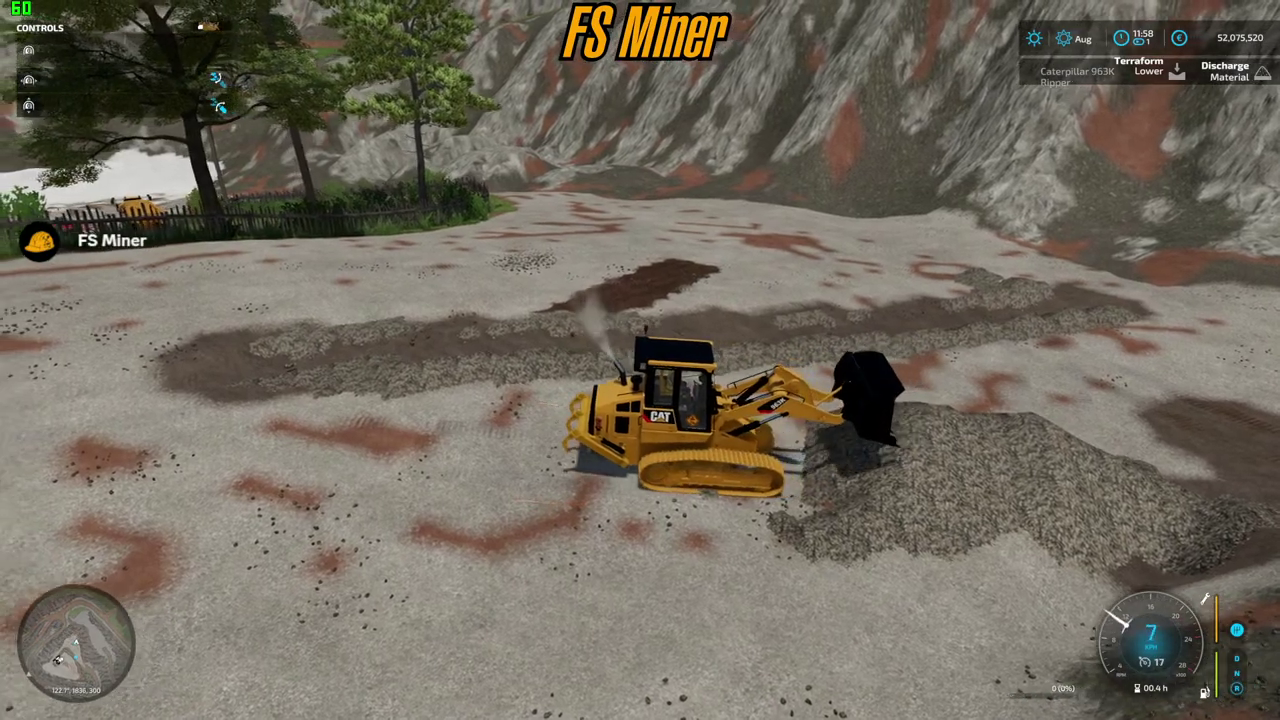
pyautogui.press('s')
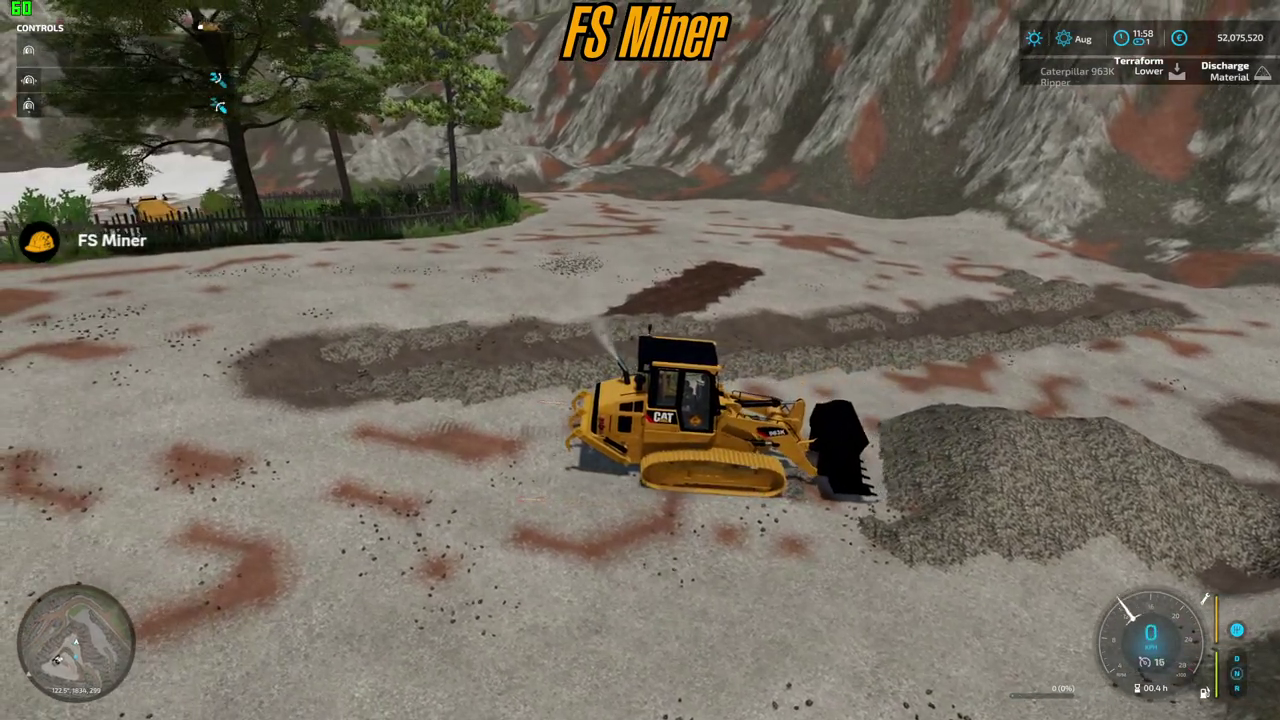
pyautogui.press('w')
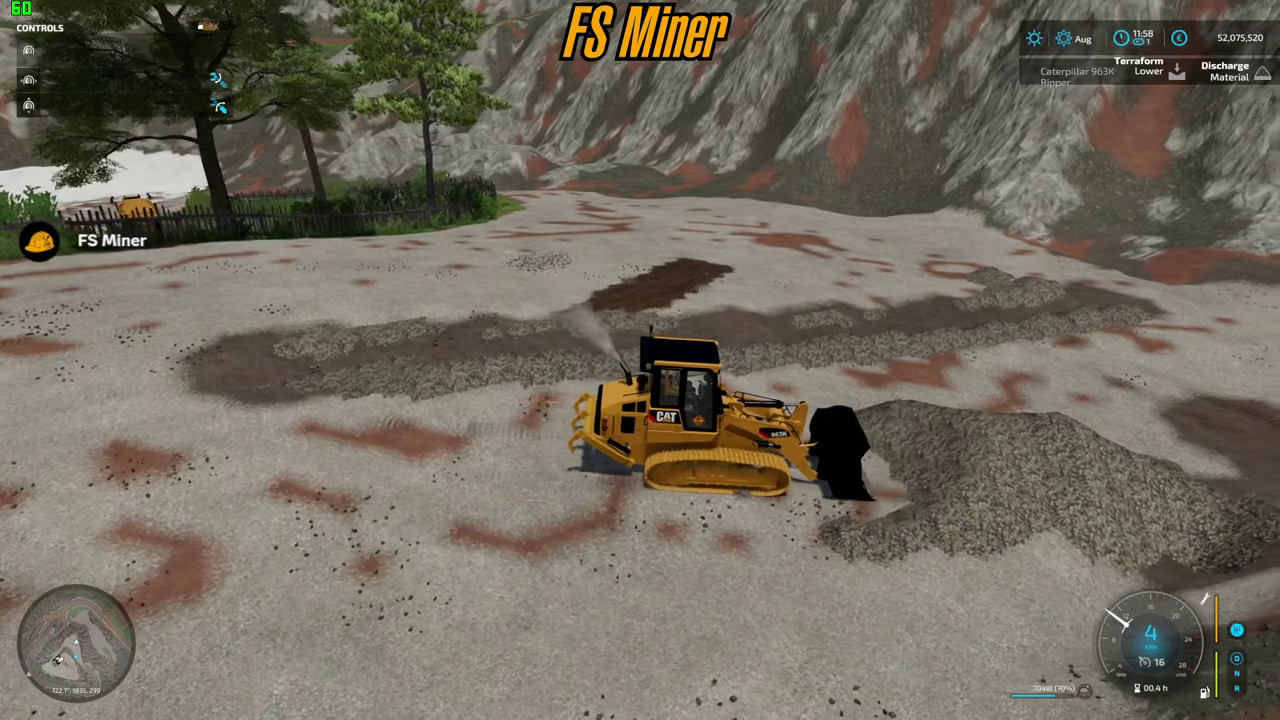
pyautogui.press('w')
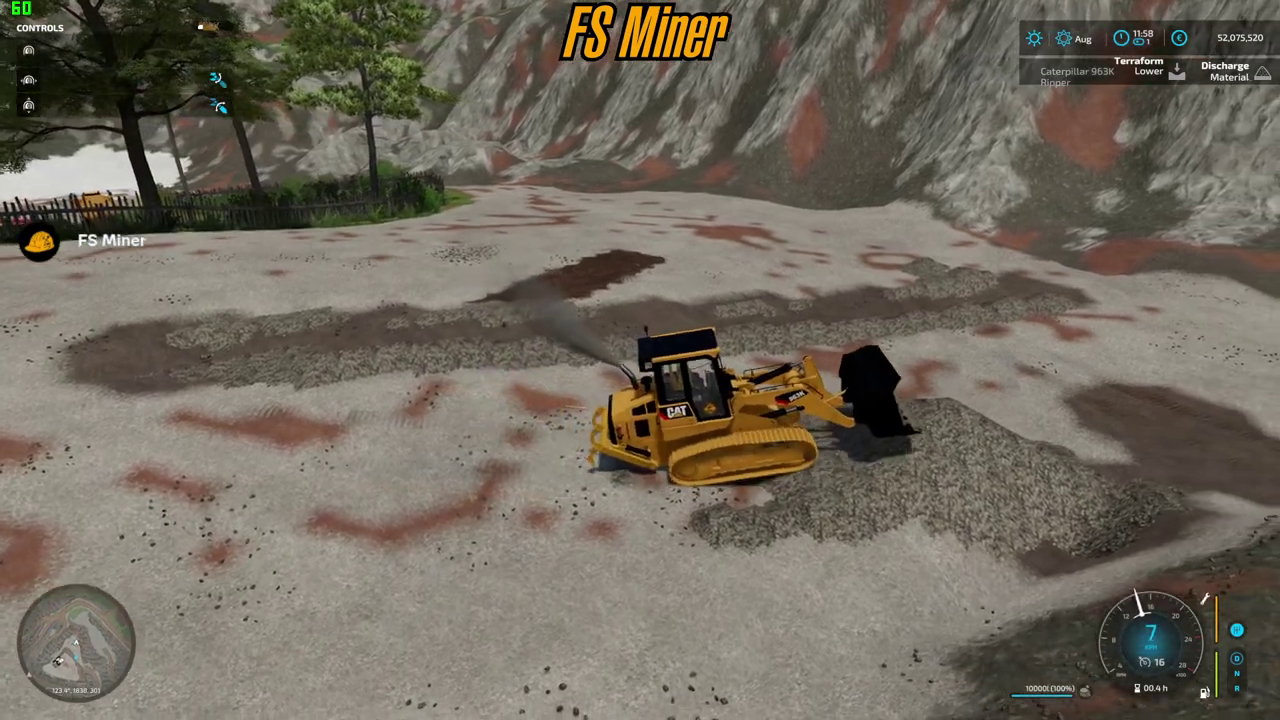
pyautogui.press('s')
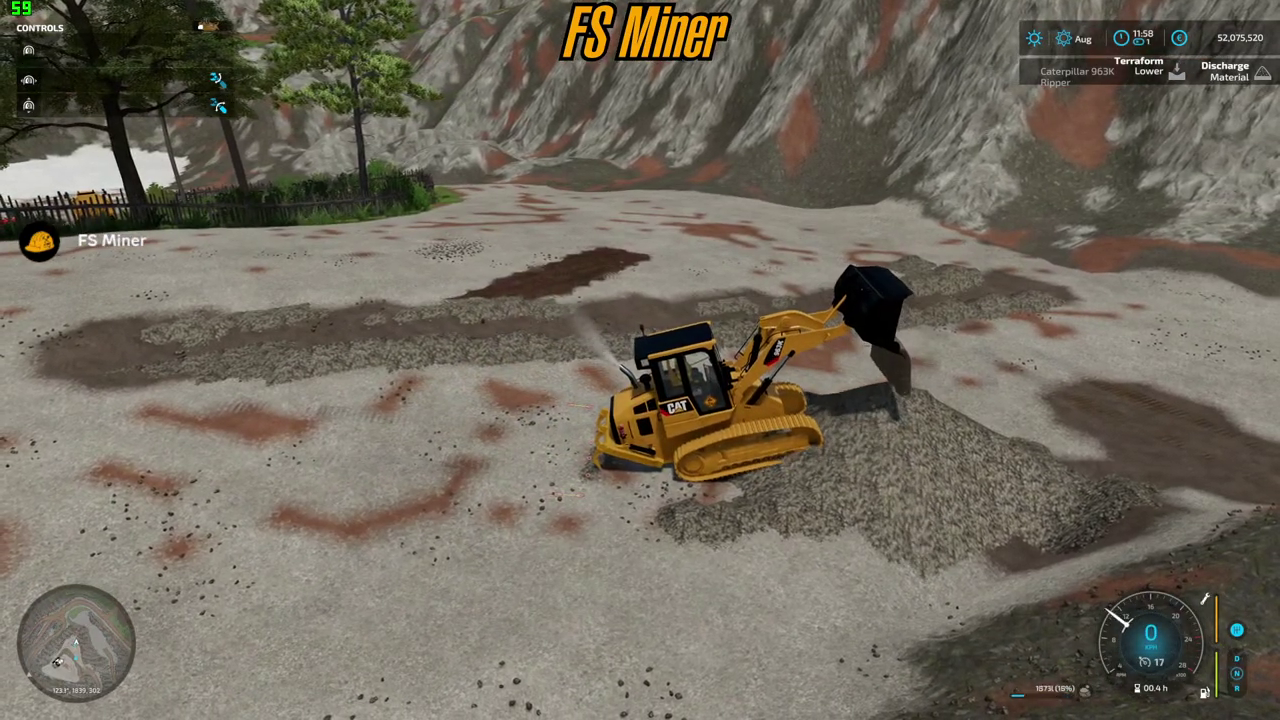
# - Reverse the empty loader away from the pile, exercise the raised bucket, and stop across the quarry floor near the fence
pyautogui.press('s')
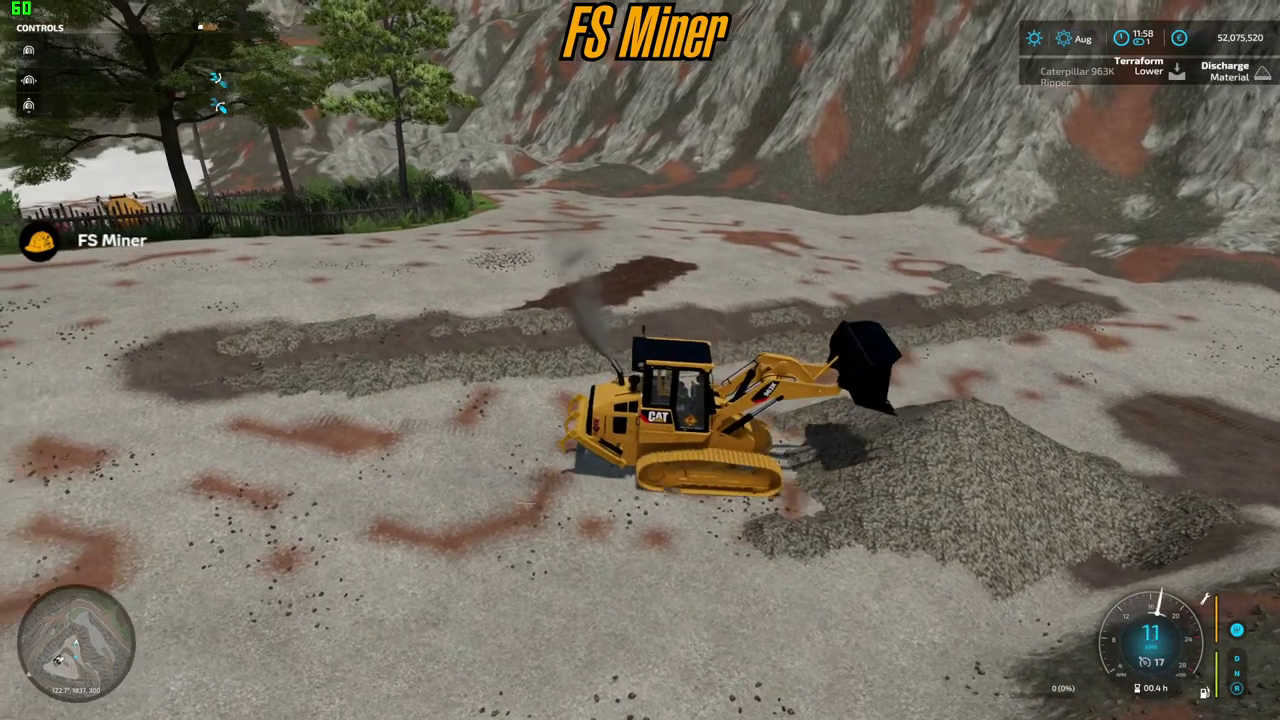
pyautogui.press('s')
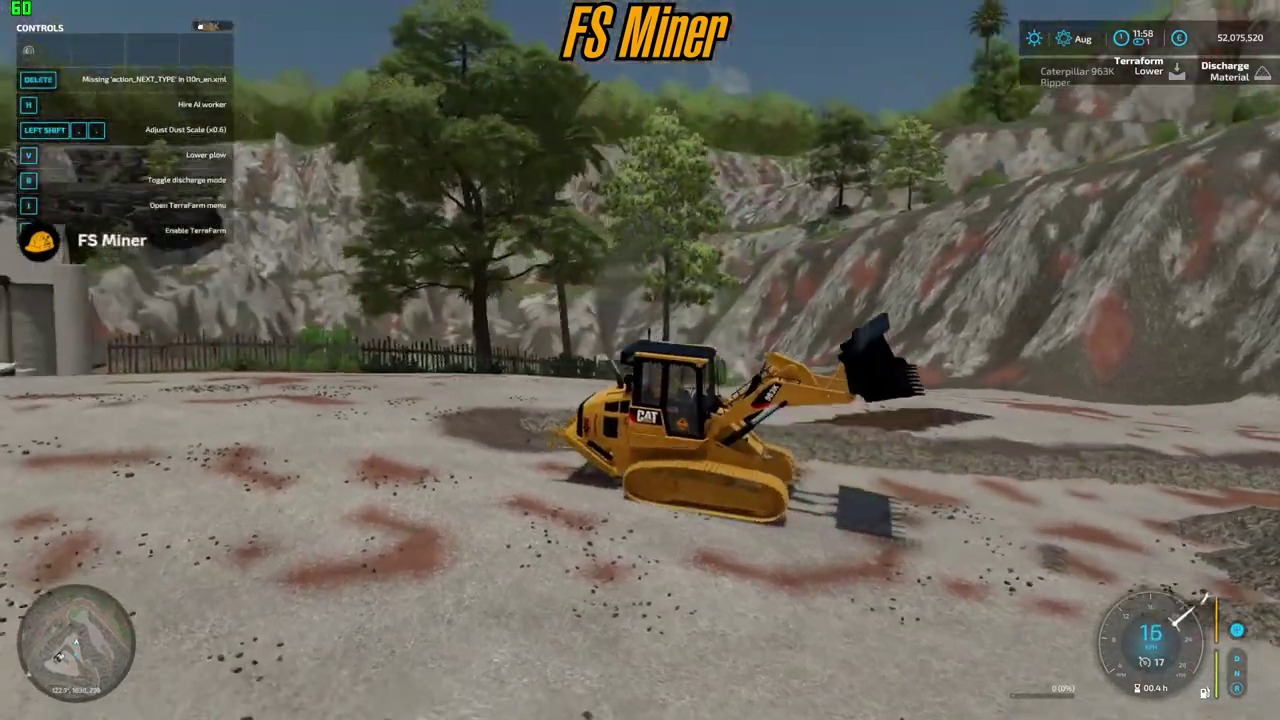
pyautogui.press('s')
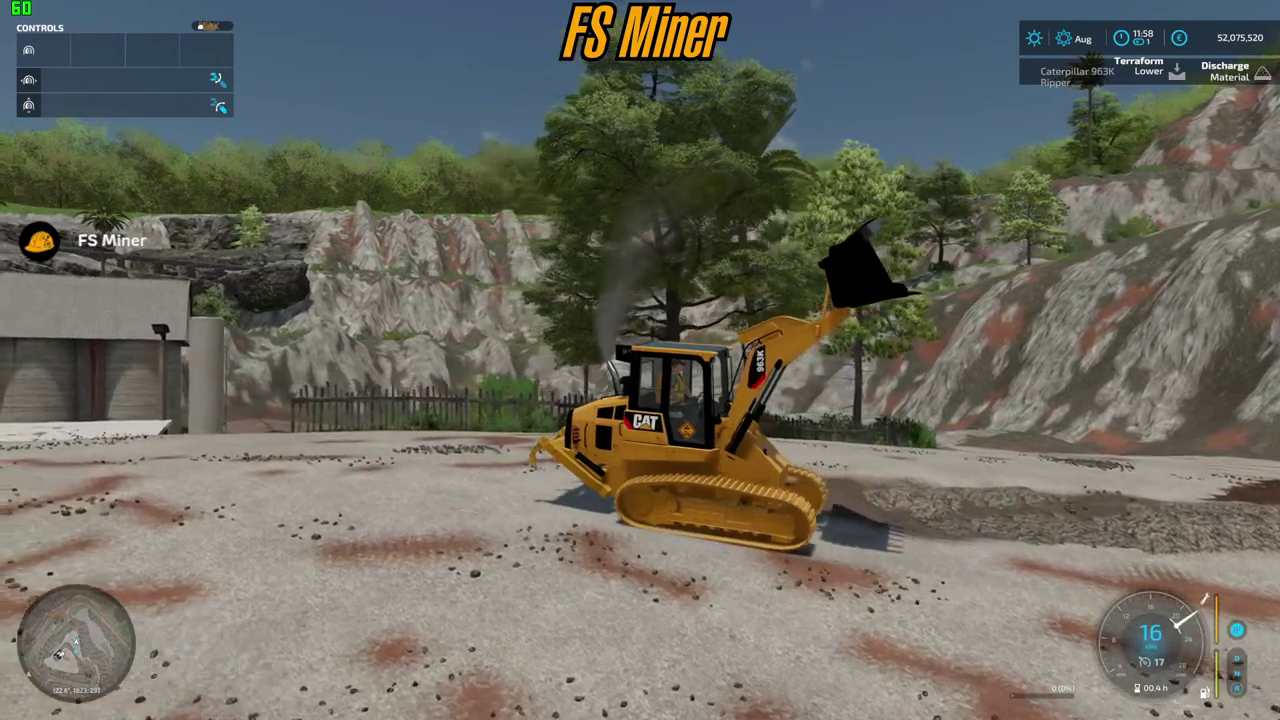
pyautogui.press('s')
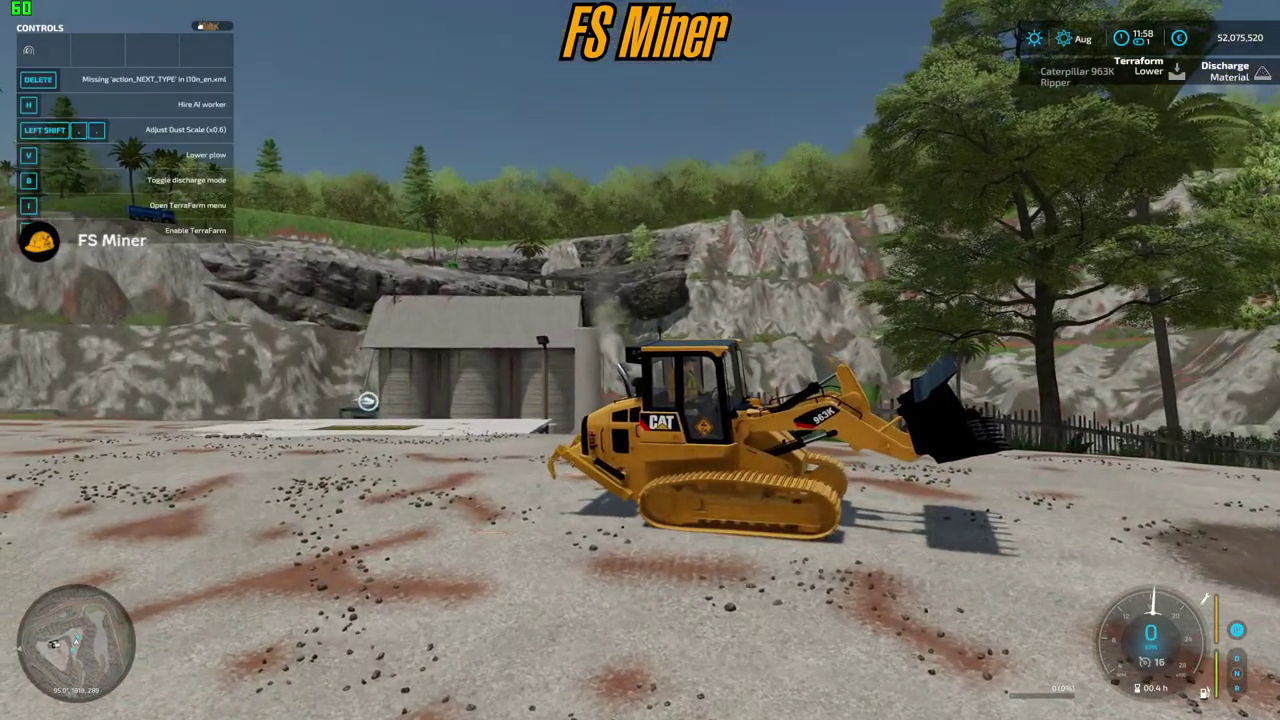
# - Leave the loader, cross to the yard with the parked vehicles, and get into the Lizard 725A dumper
pyautogui.press('e')
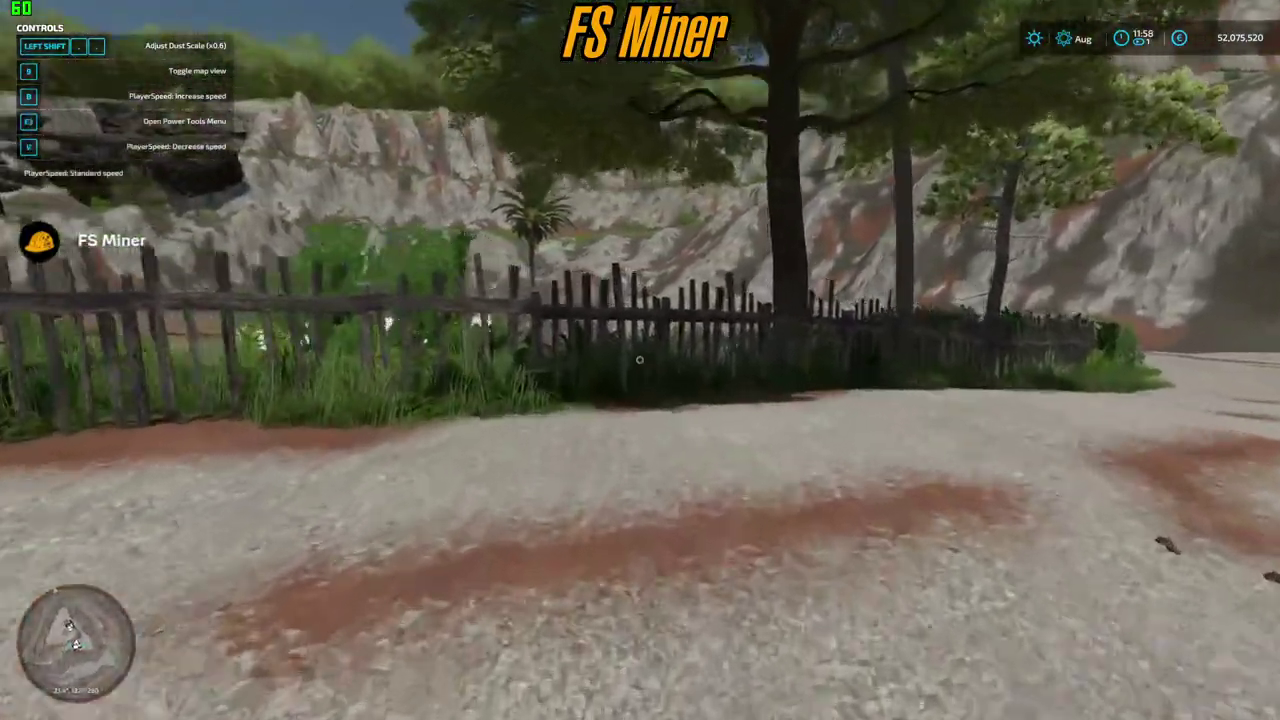
pyautogui.press('w')
pyautogui.press('space')
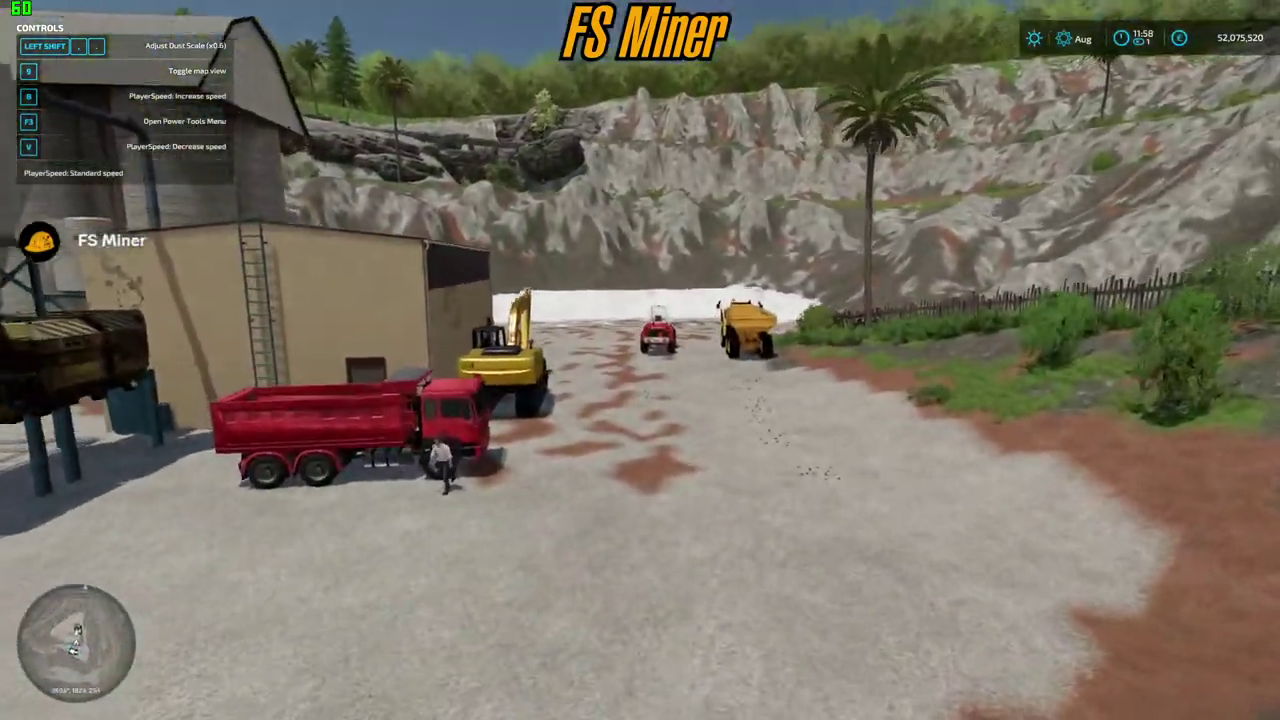
pyautogui.press('w')
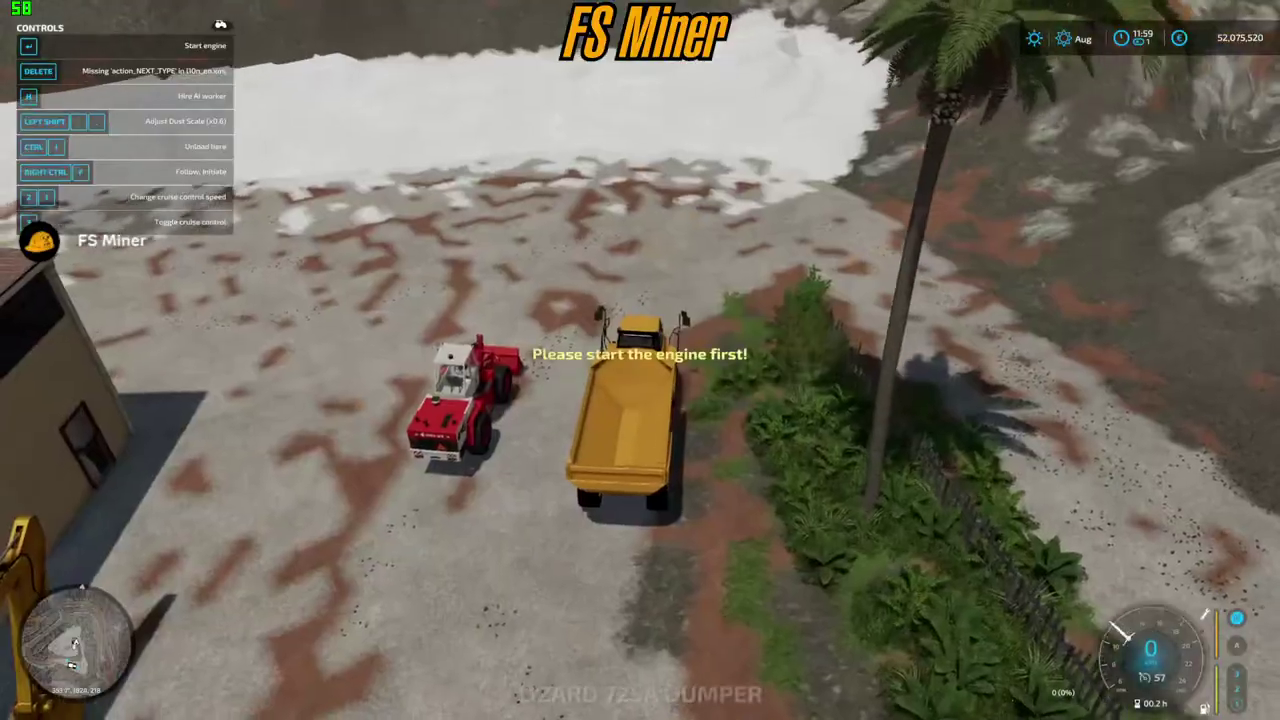
# - Start the dumper's engine, drive it out to the quarry floor, and park it beside the gravel strip
pyautogui.press('Return')
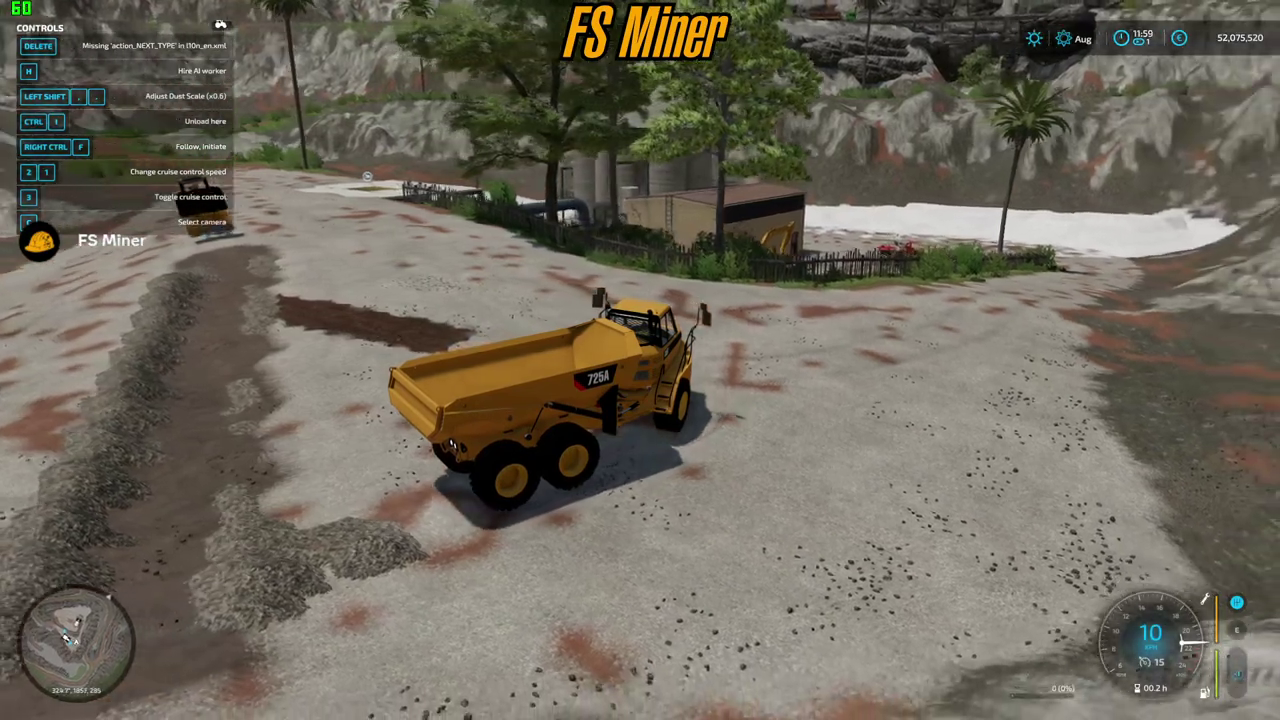
pyautogui.press('w')
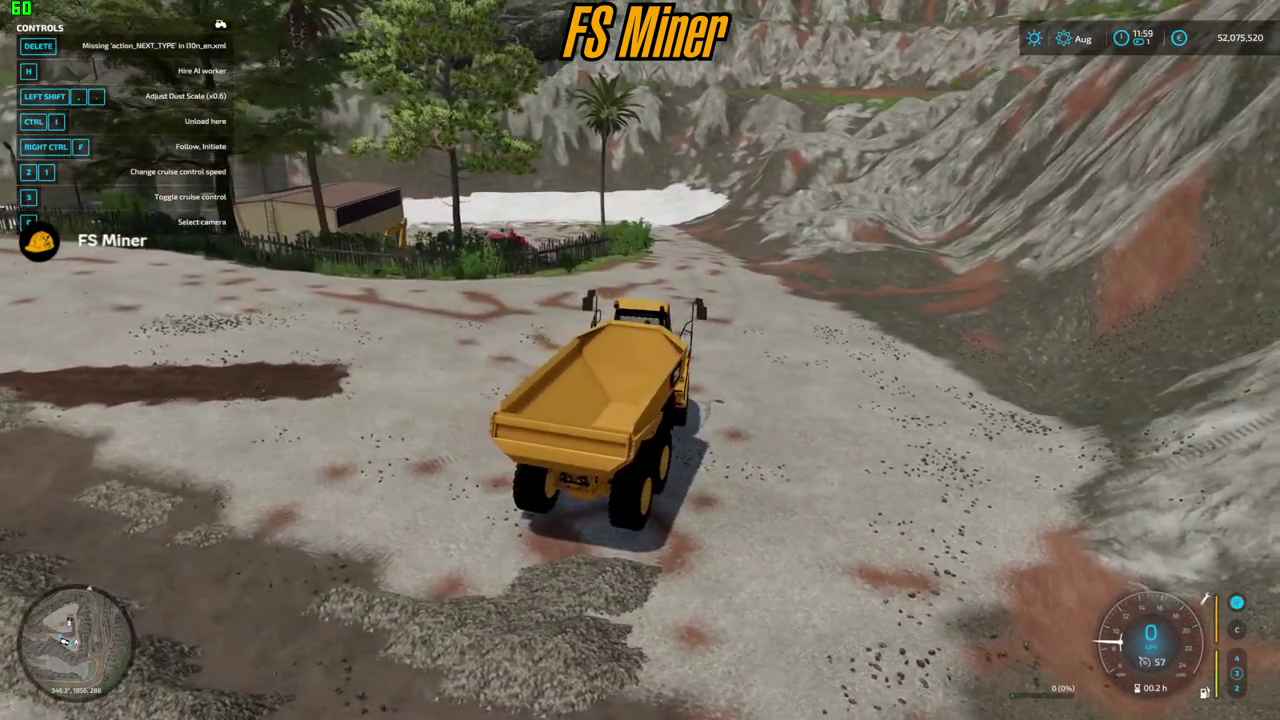
# - Leave the dumper, walk back to the Caterpillar 963K, and get in
pyautogui.press('e')
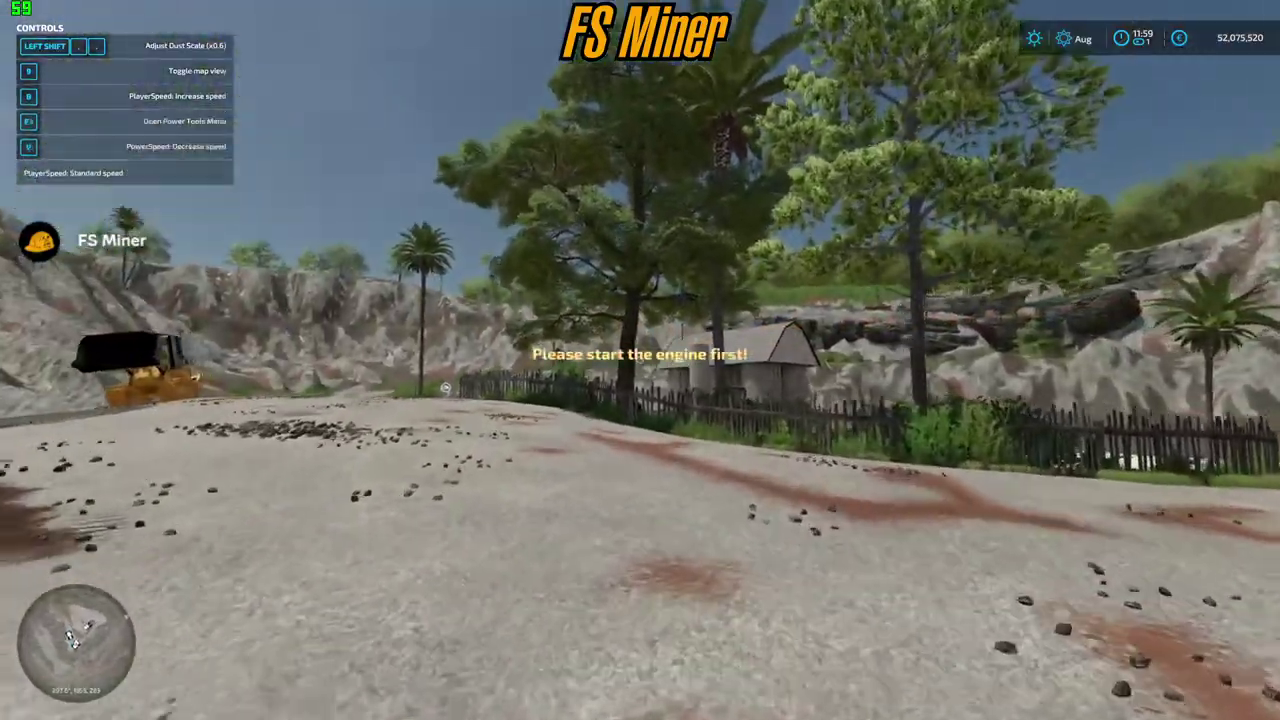
pyautogui.press('w')
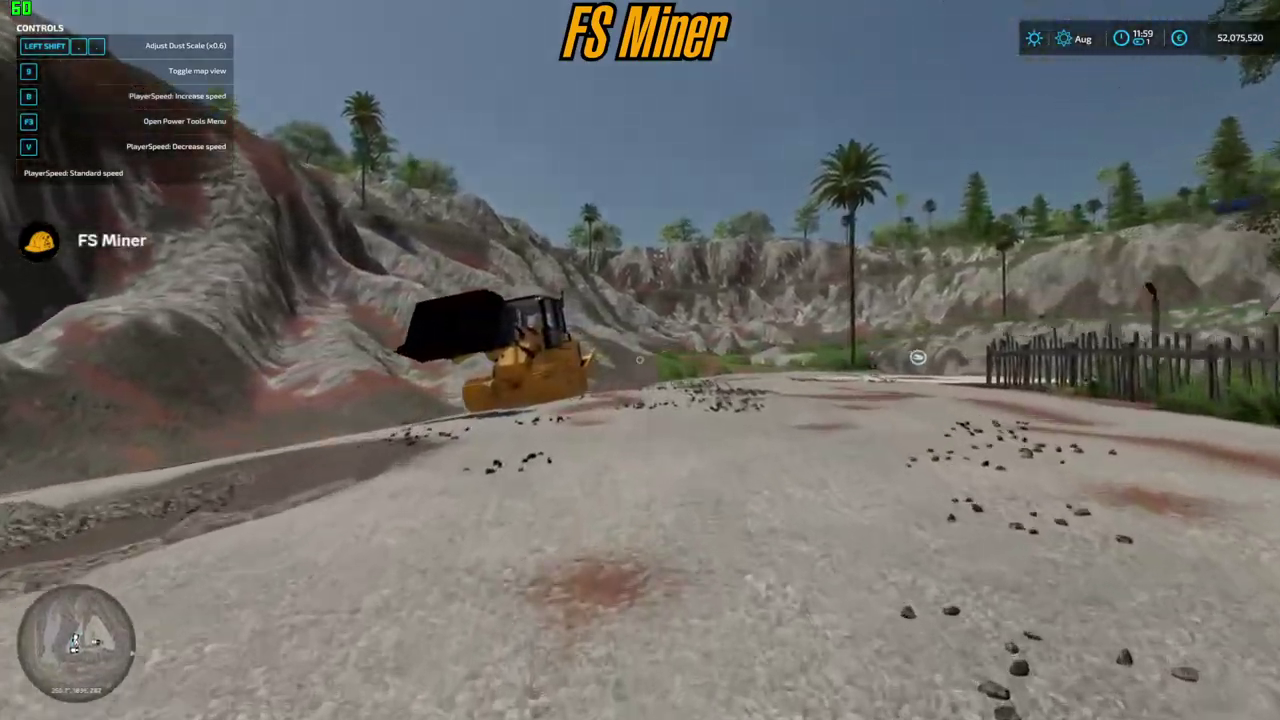
pyautogui.press('e')
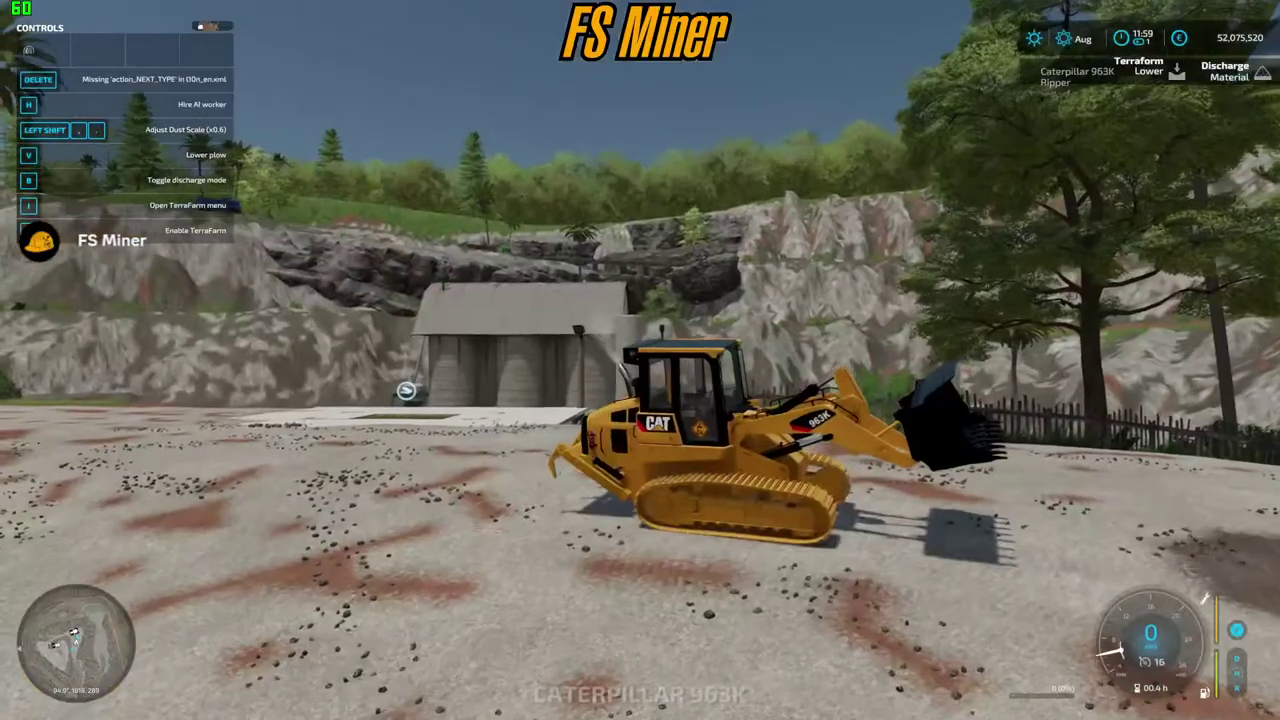
# - Lower the loader's bucket to ground level and bring the Caterpillar 963K forward to the loose gravel patch
pyautogui.moveTo(640, 360); pyautogui.dragTo(640, 400)
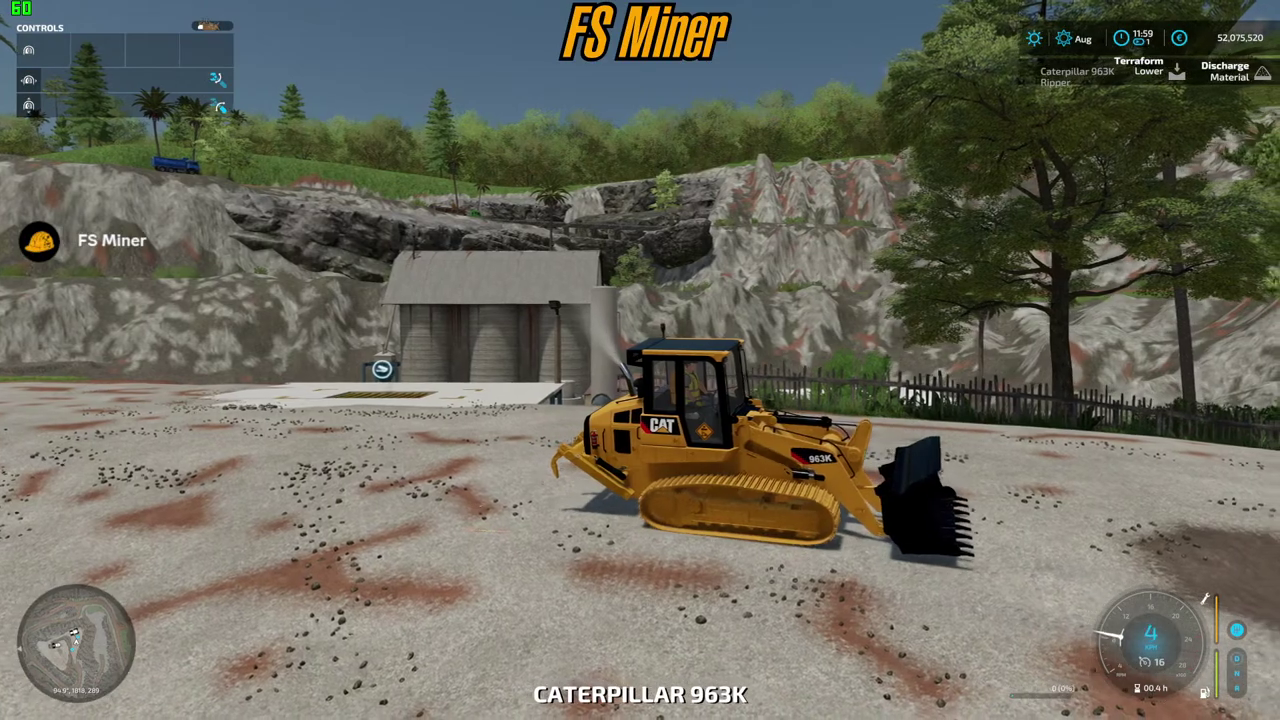
pyautogui.press('w')
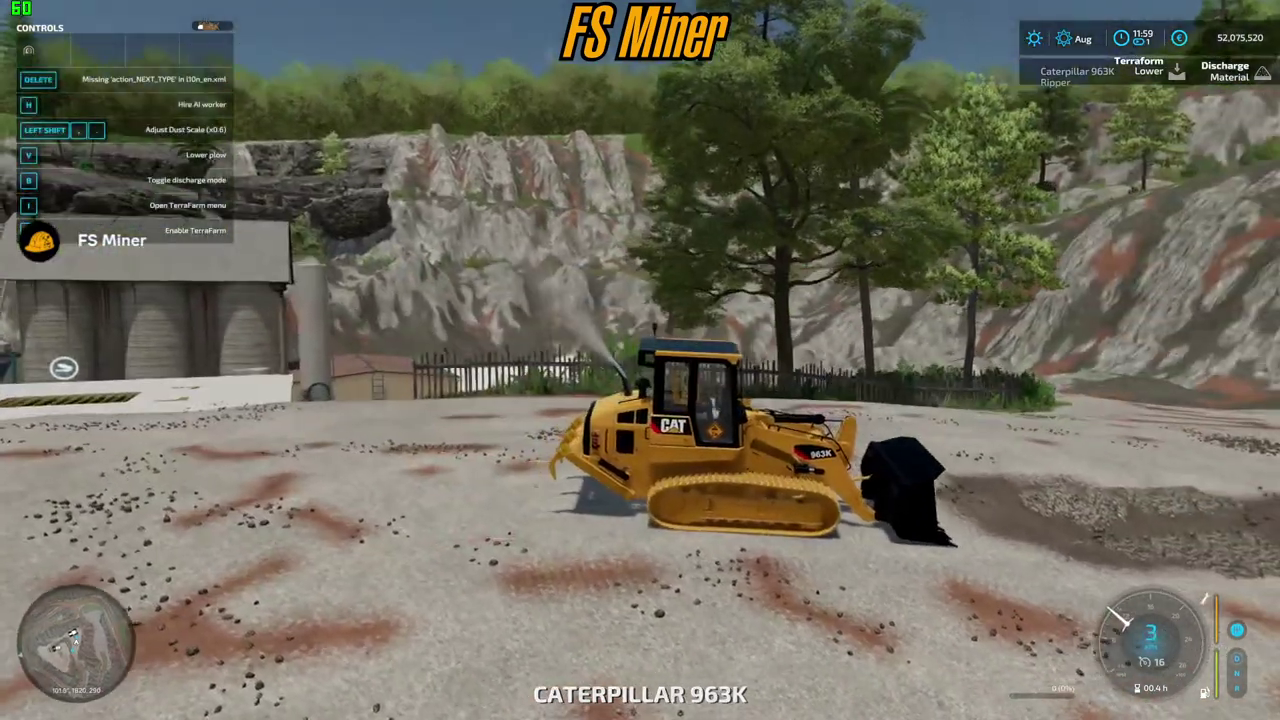
pyautogui.moveTo(640, 360); pyautogui.dragTo(640, 400)
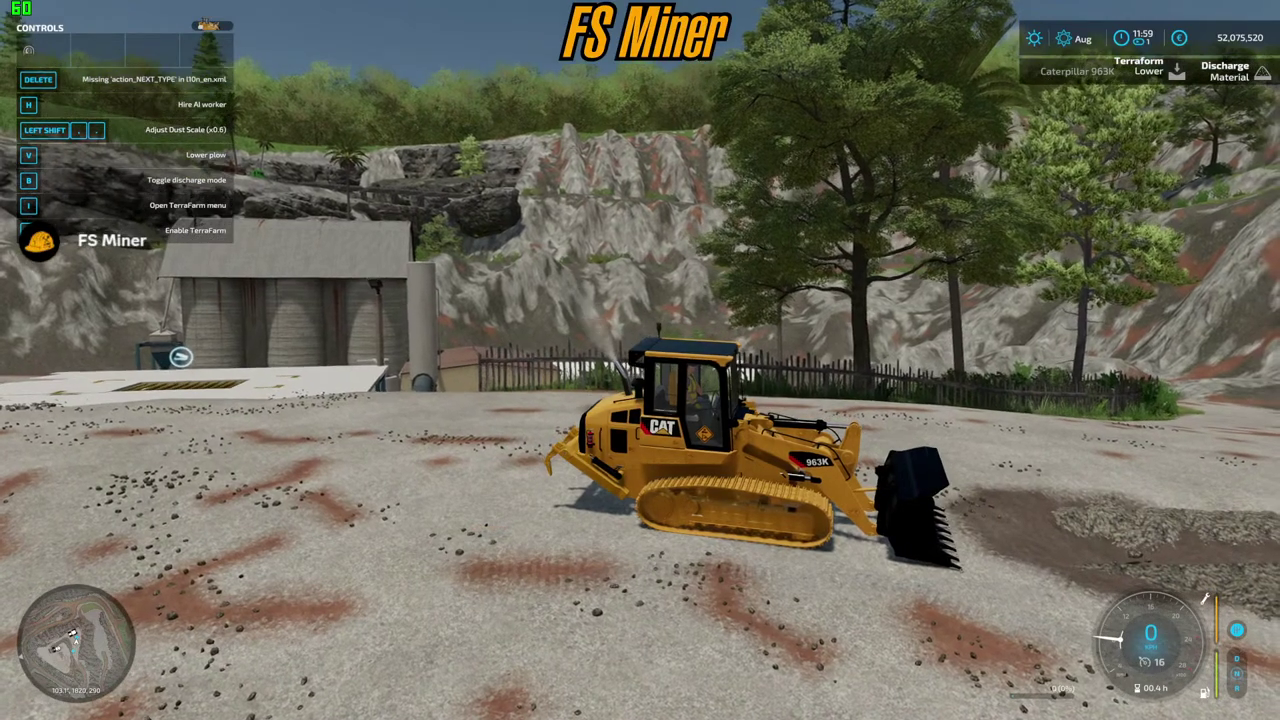
# - Enable TerraFarm in Flatten mode, scrape up a full bucket of ground material and reverse out of the cut
pyautogui.press('g')
pyautogui.press('w')
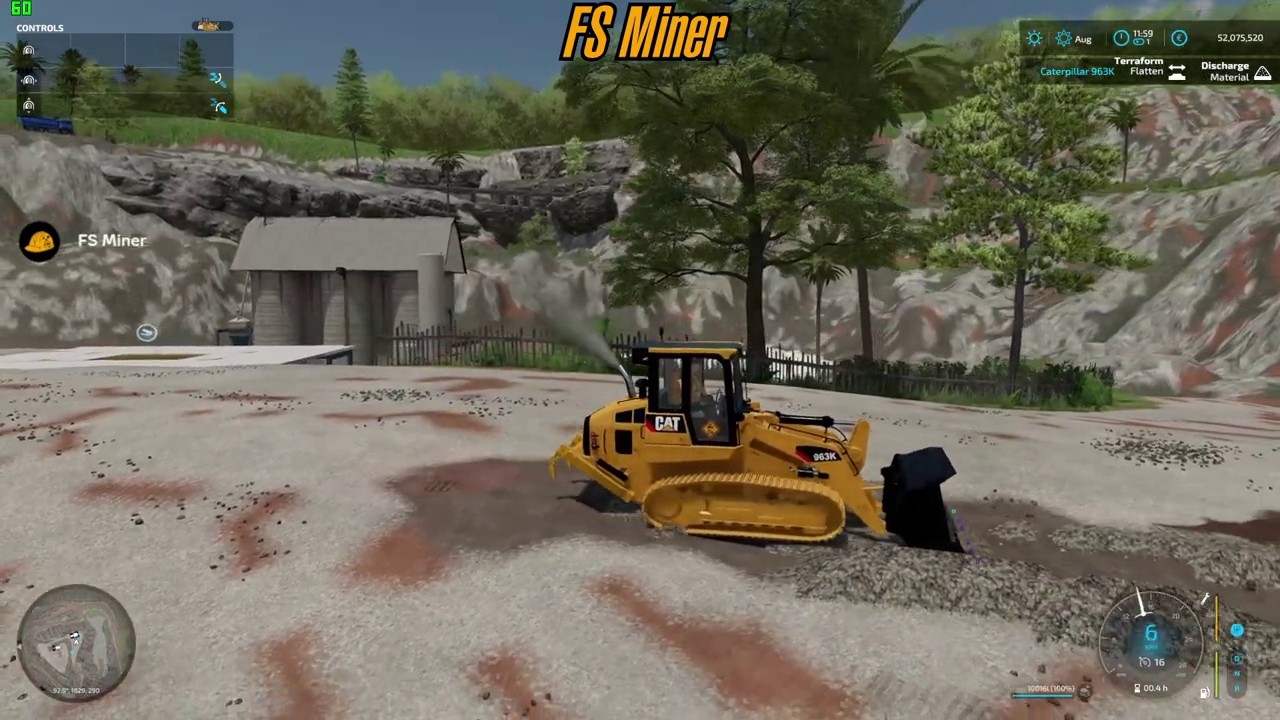
pyautogui.press('s')
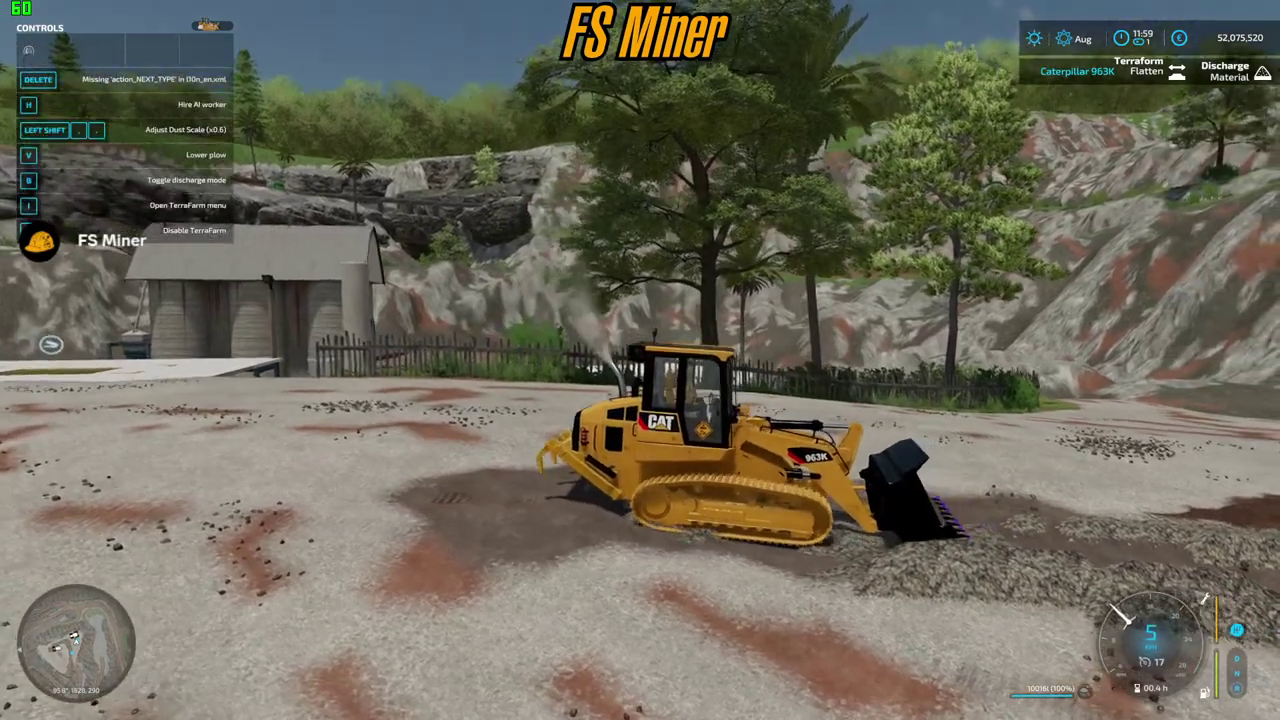
pyautogui.press('s')
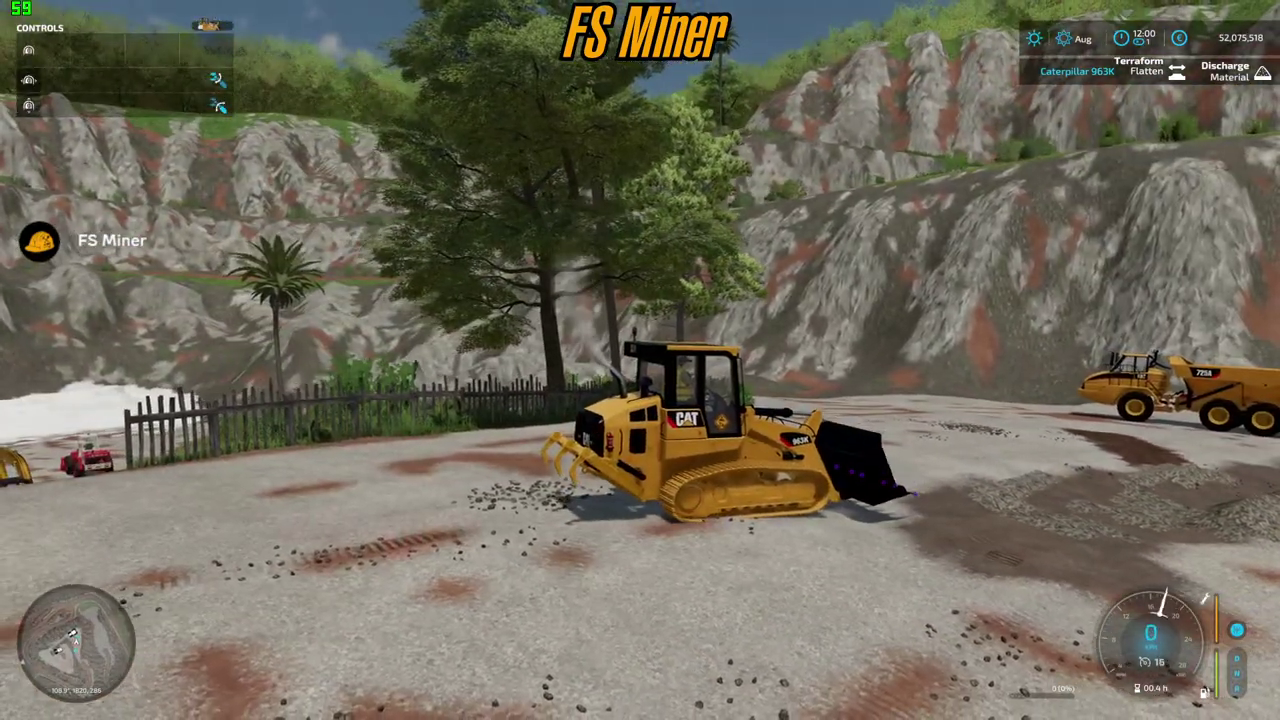
# - Fill the bucket again, raise it and unload the material into the 725A dump truck
pyautogui.press('w')
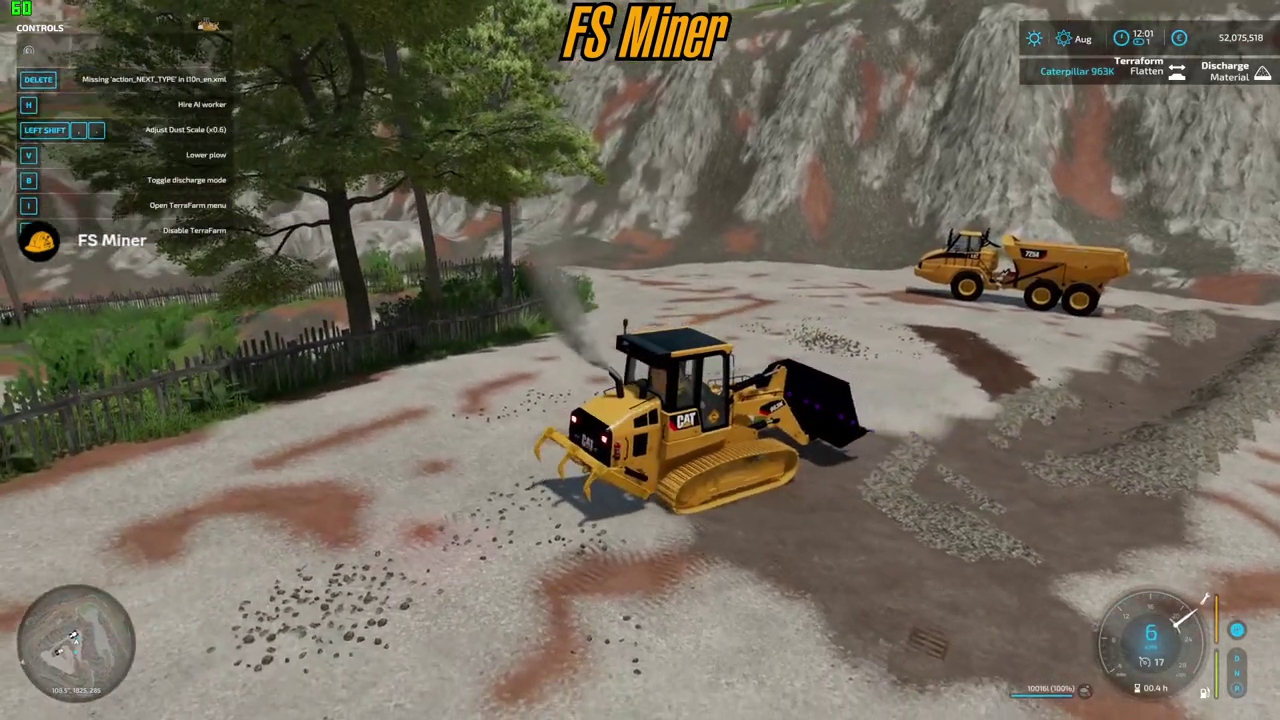
pyautogui.press('w')
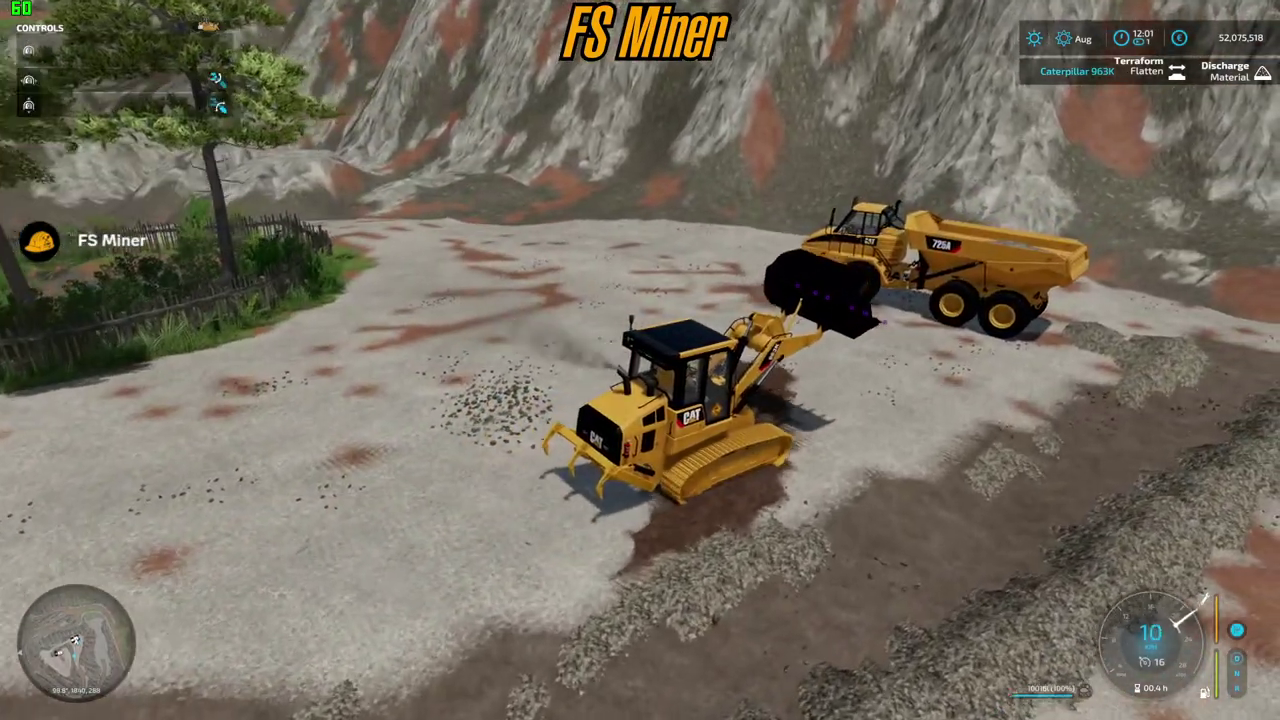
pyautogui.press('w')
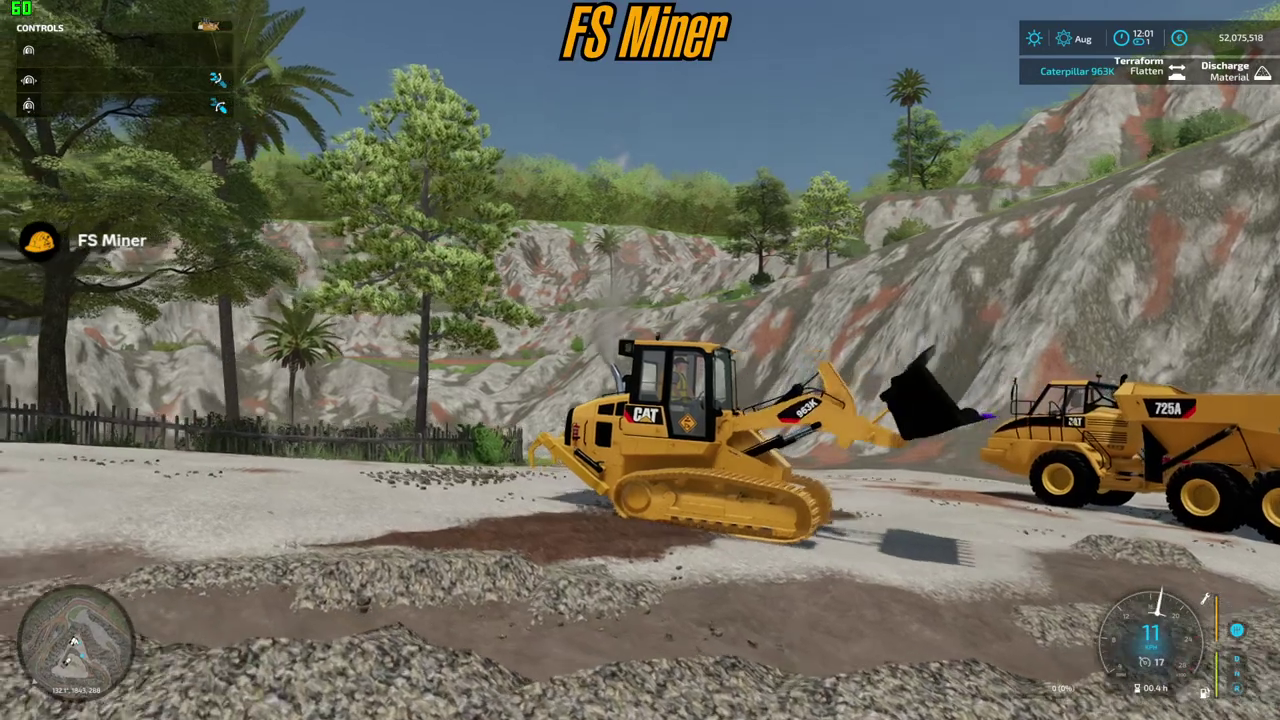
# - Lower the bucket and flatten the raised ground beside the 725A truck, steering along the cut towards the gravel heap
pyautogui.press('w')
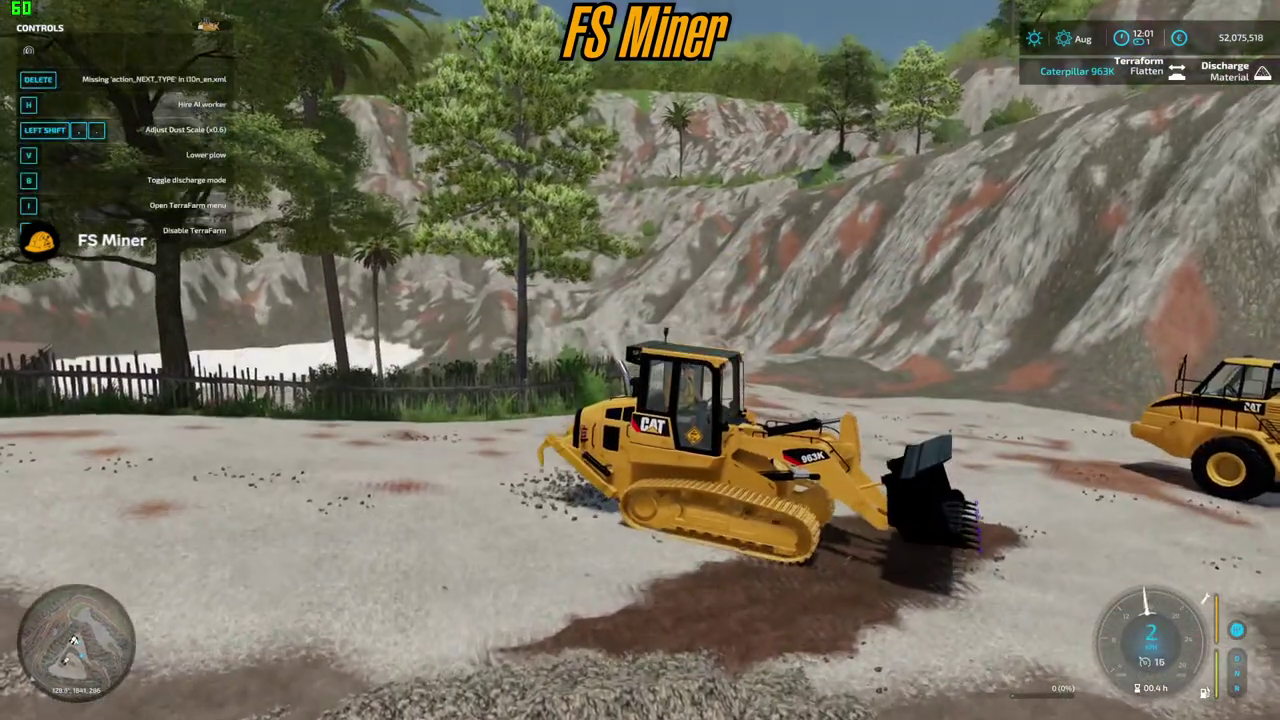
pyautogui.press('w')
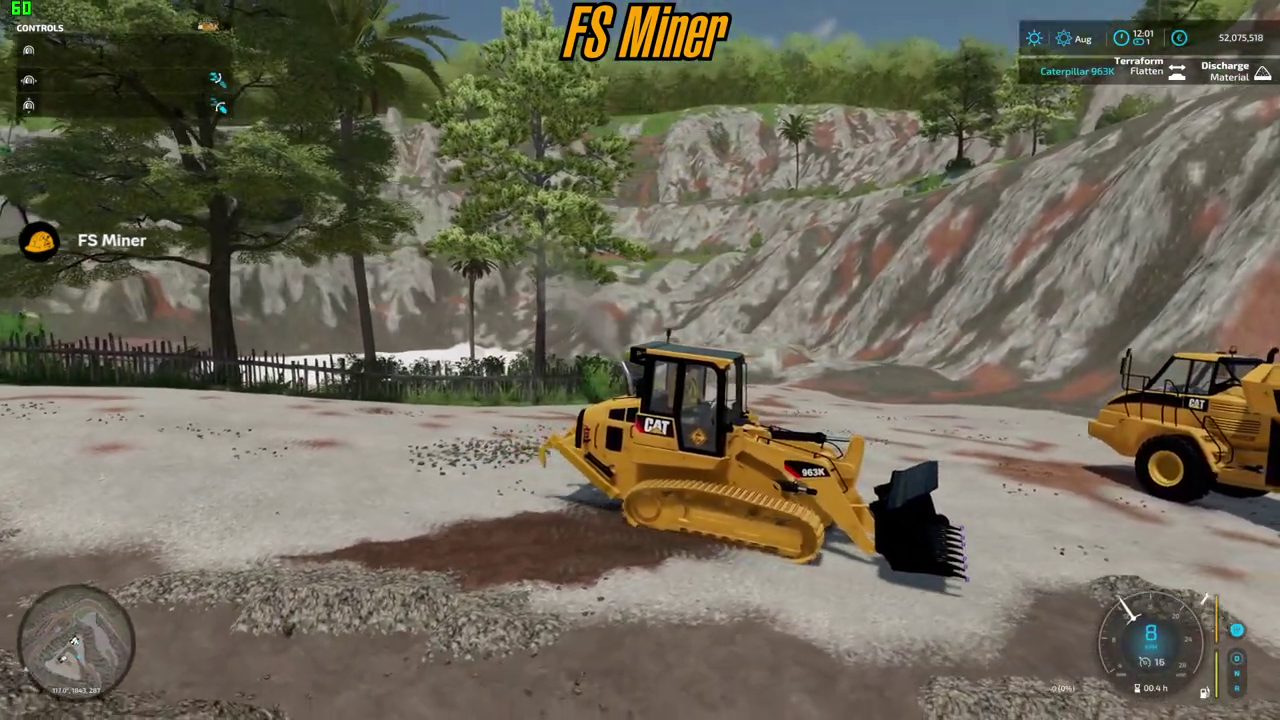
pyautogui.press('w')
pyautogui.press('d')
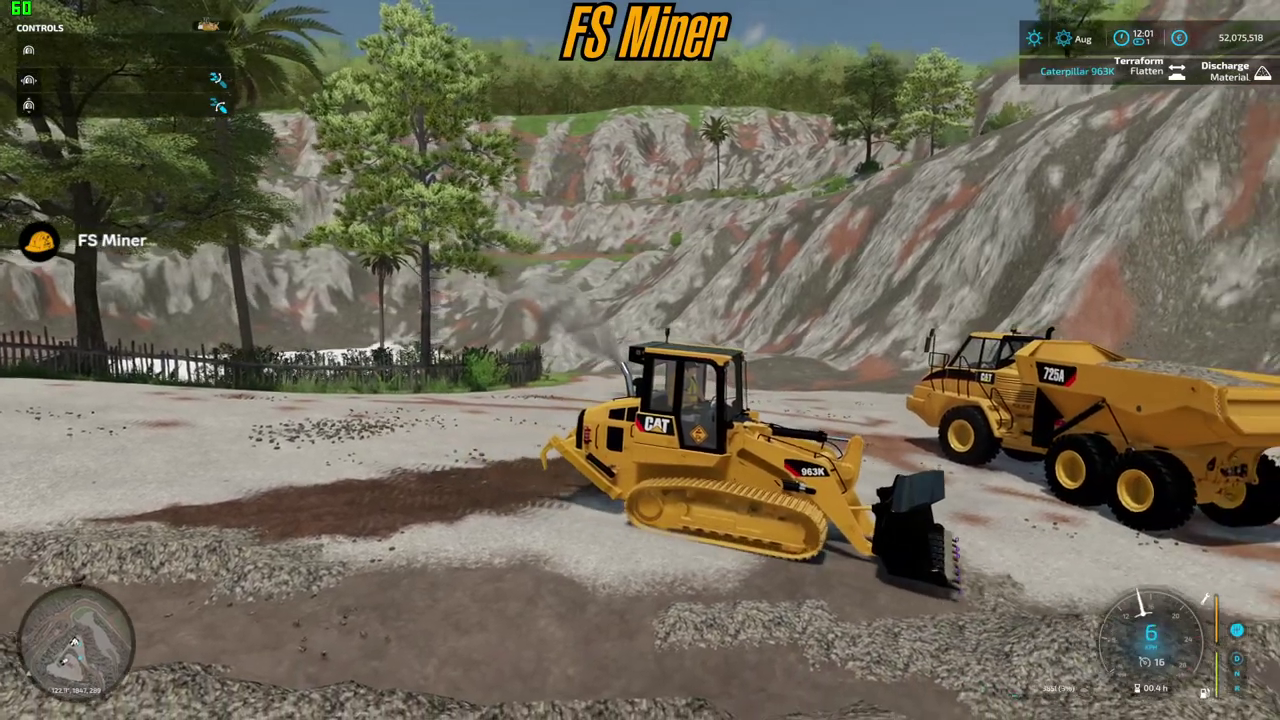
pyautogui.press('w')
pyautogui.press('d')
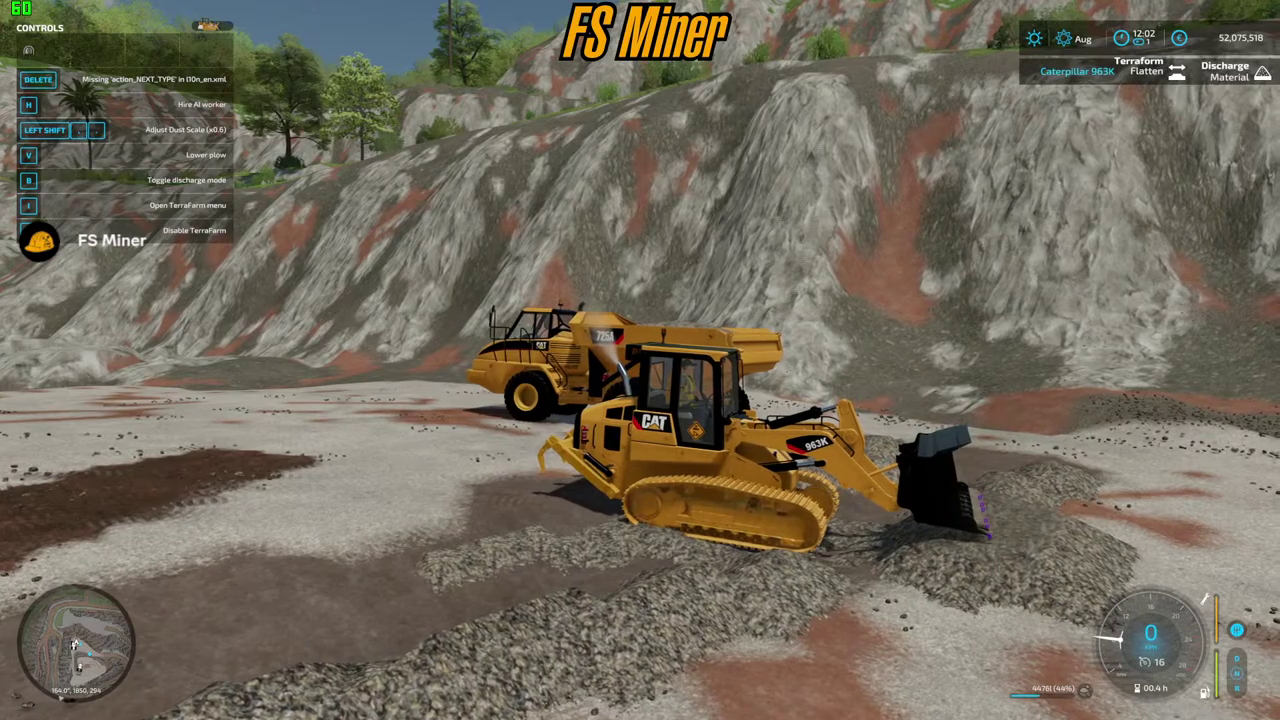
# - Raise the bucket, dump its load onto the gravel heap and back the loader away beside the truck
pyautogui.press('s')
pyautogui.press('s')
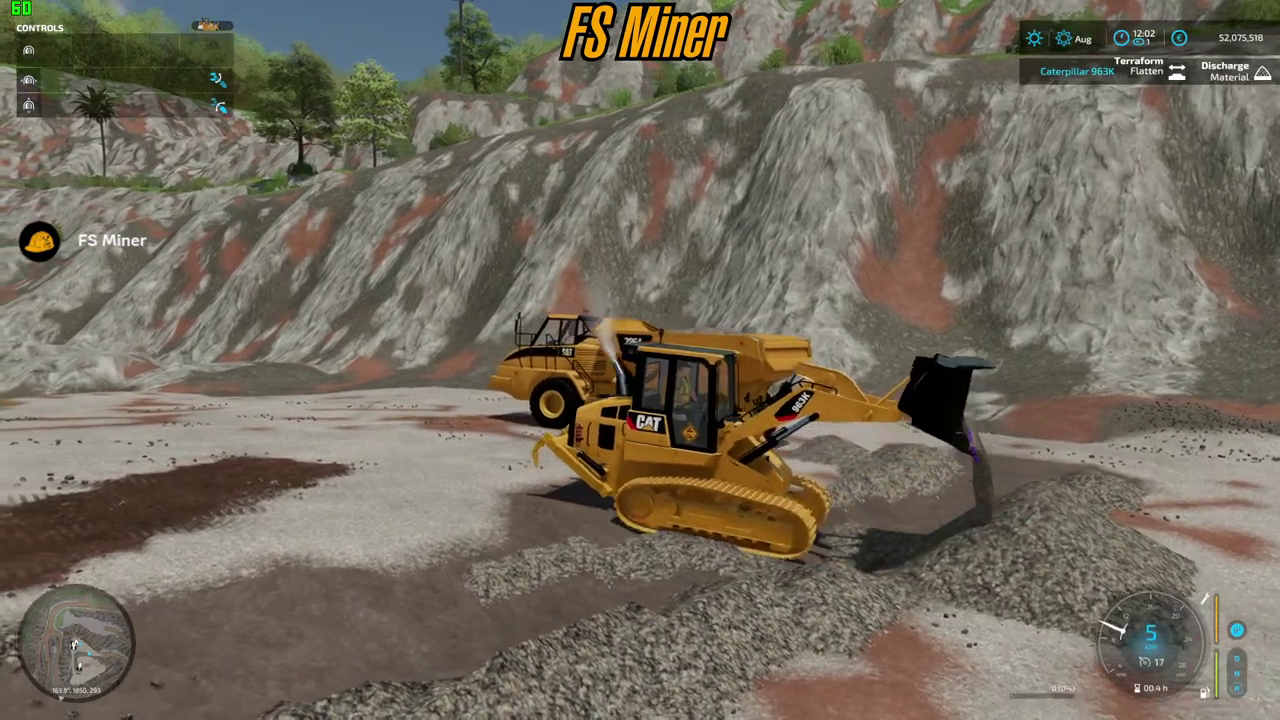
pyautogui.press('s')
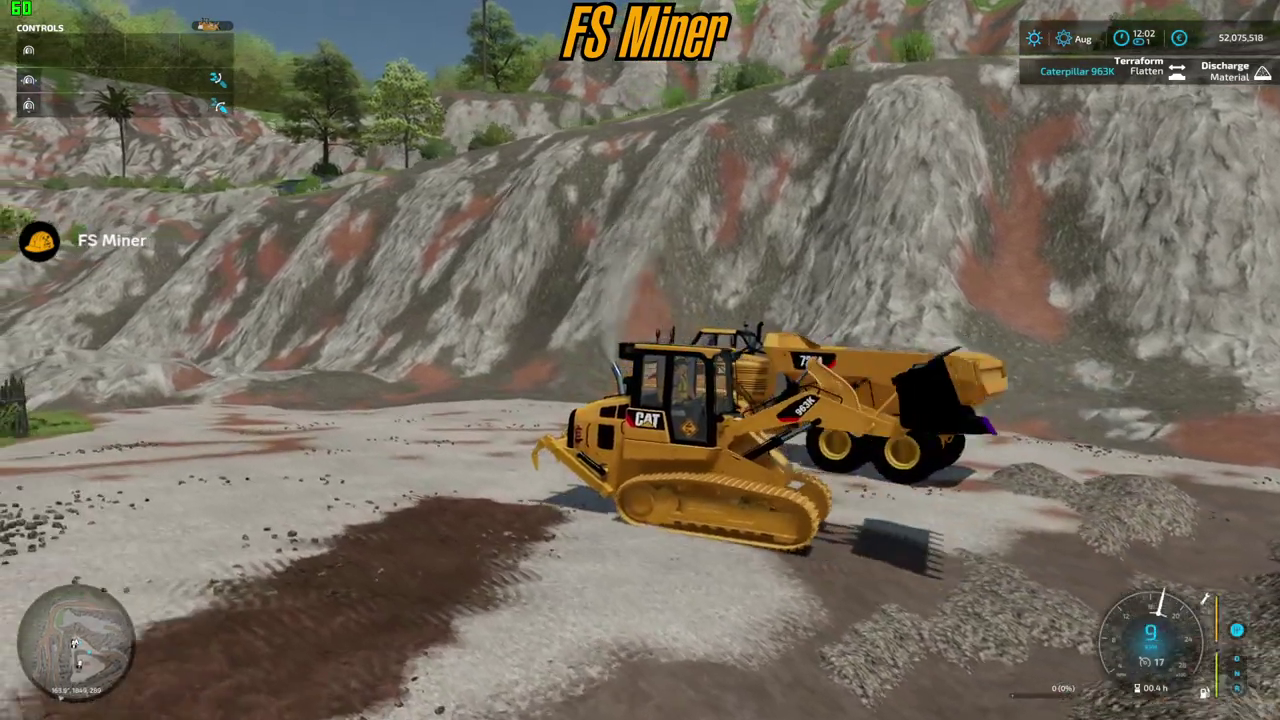
# - Scrape another flattening pass towards the gravel heap until the bucket is full and dump the load there
pyautogui.press('w')
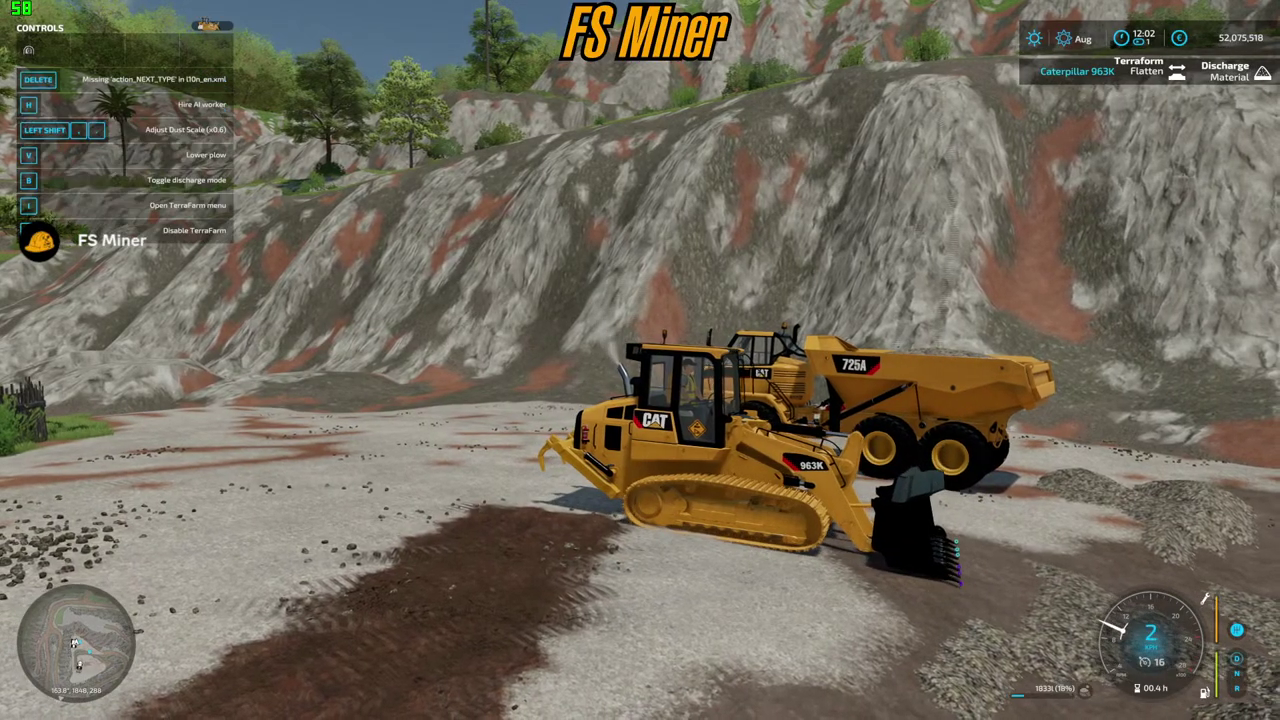
pyautogui.press('w')
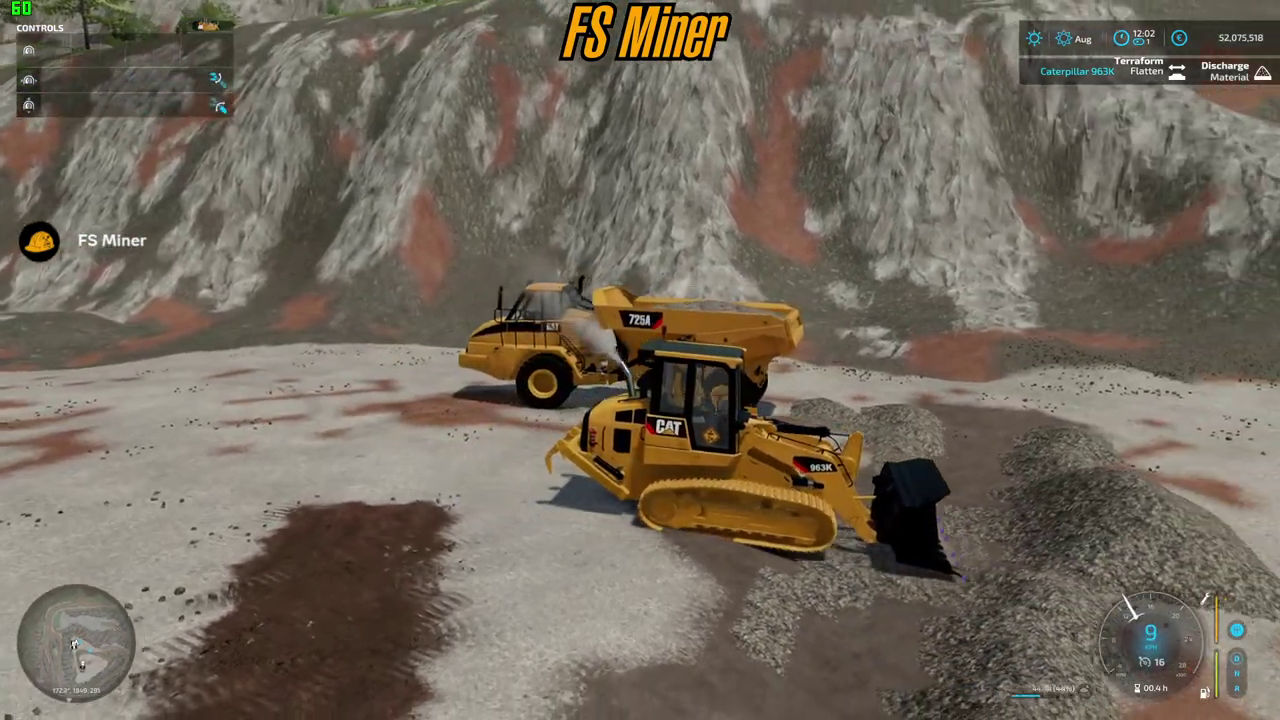
pyautogui.press('w')
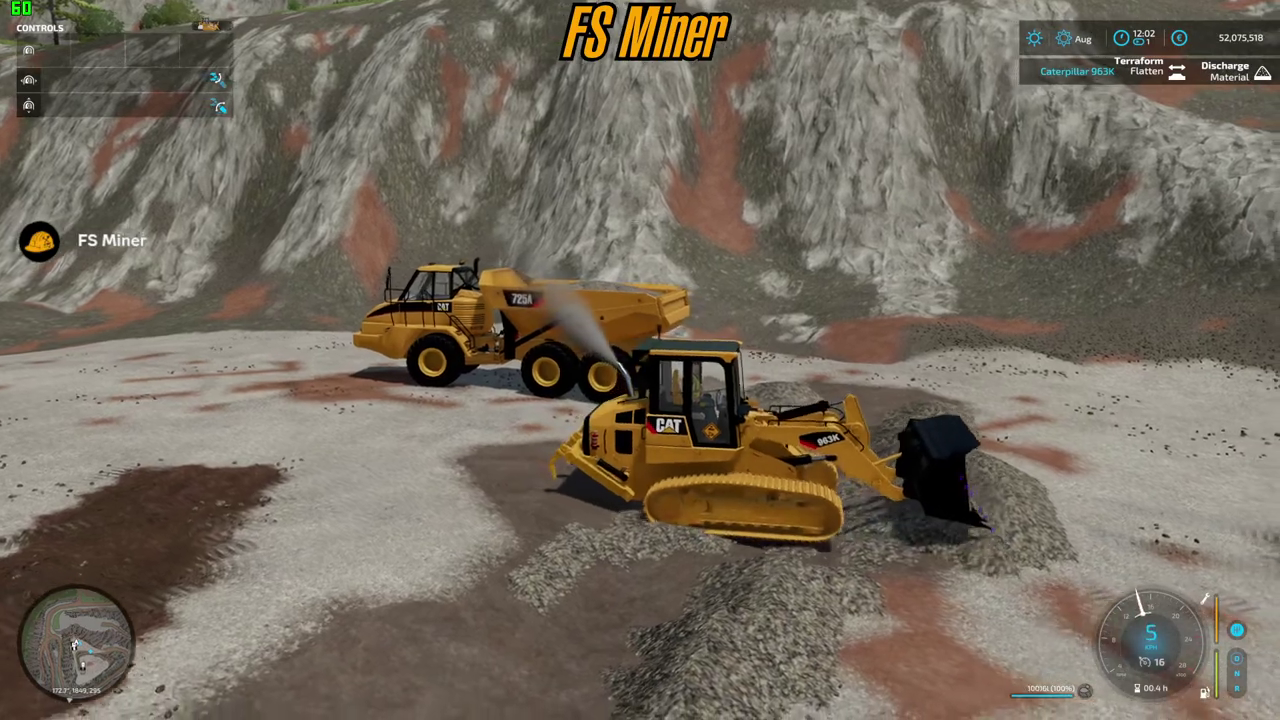
pyautogui.press('s')
pyautogui.press('s')
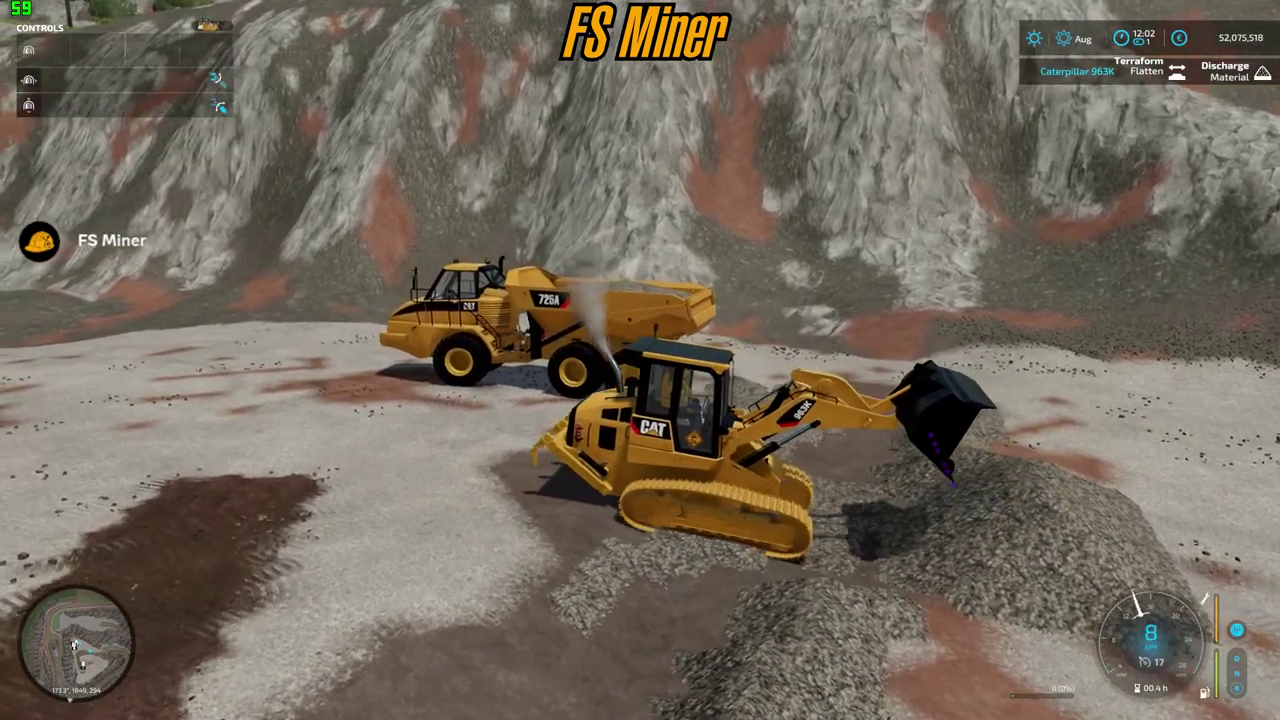
# - Flatten the same strip once more, climb the gravel heap to dump the full bucket on top, and reverse clear
pyautogui.press('w')
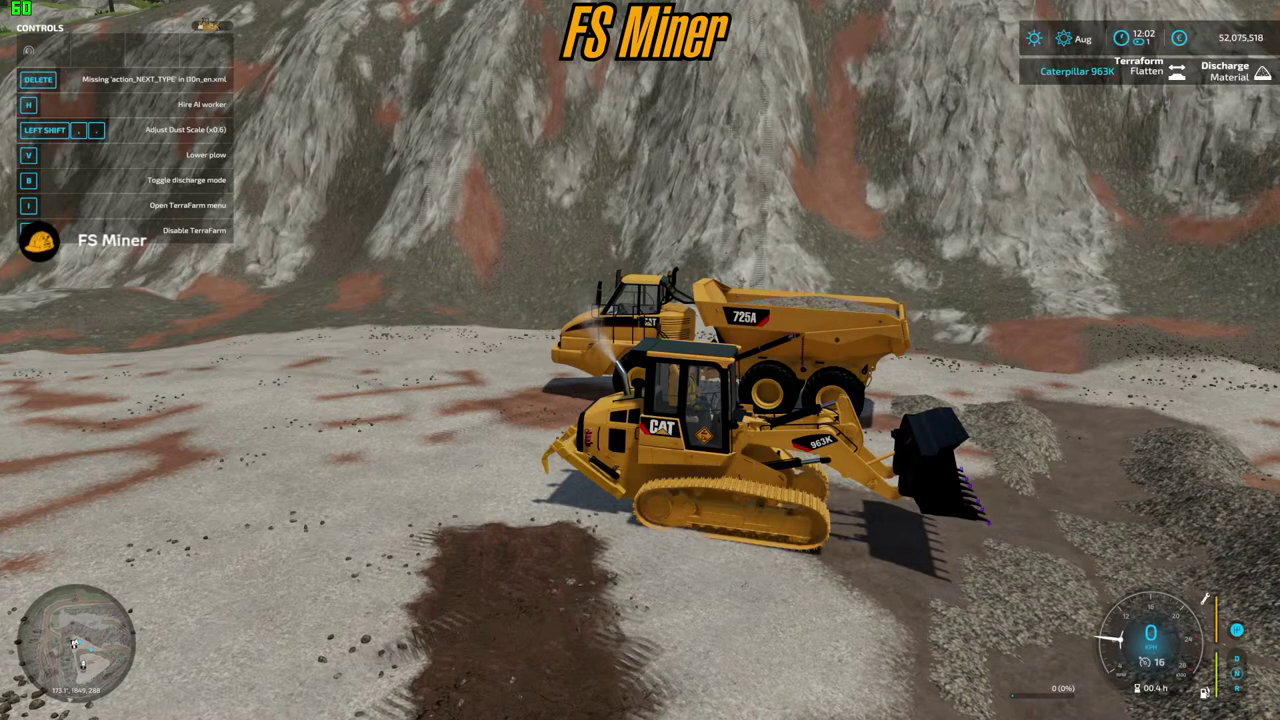
pyautogui.press('w')
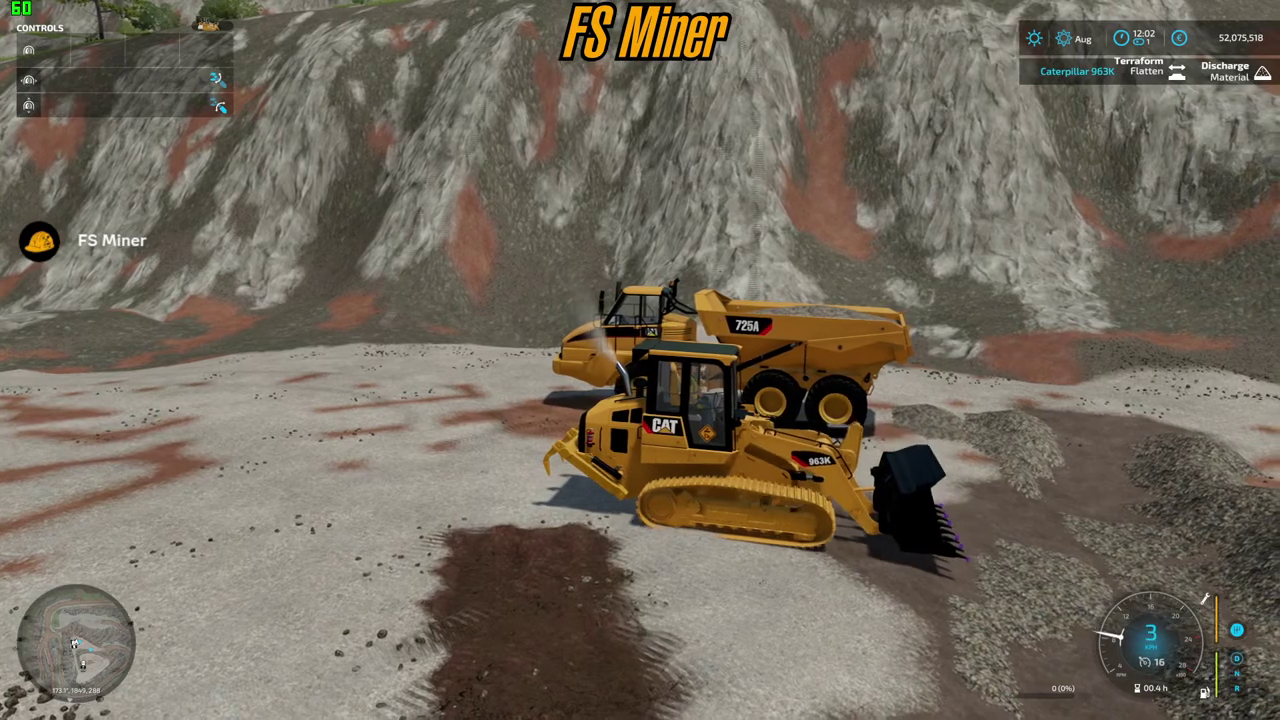
pyautogui.press('w')
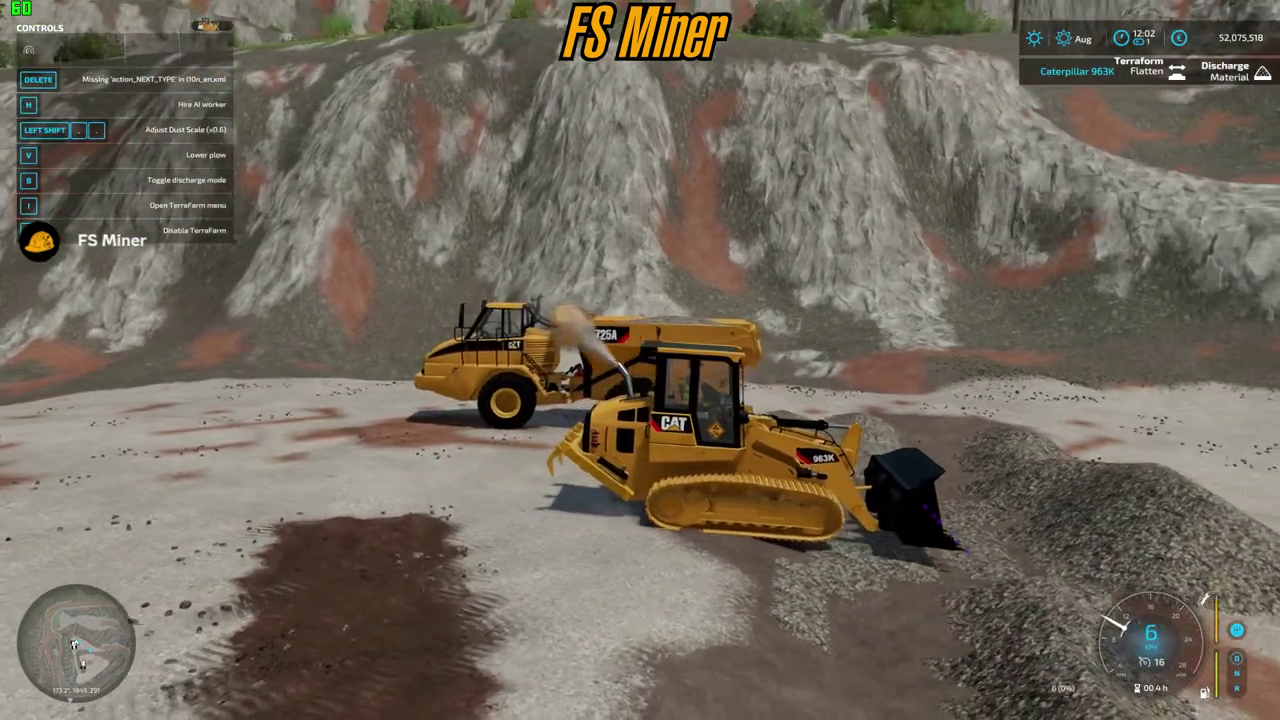
pyautogui.press('w')
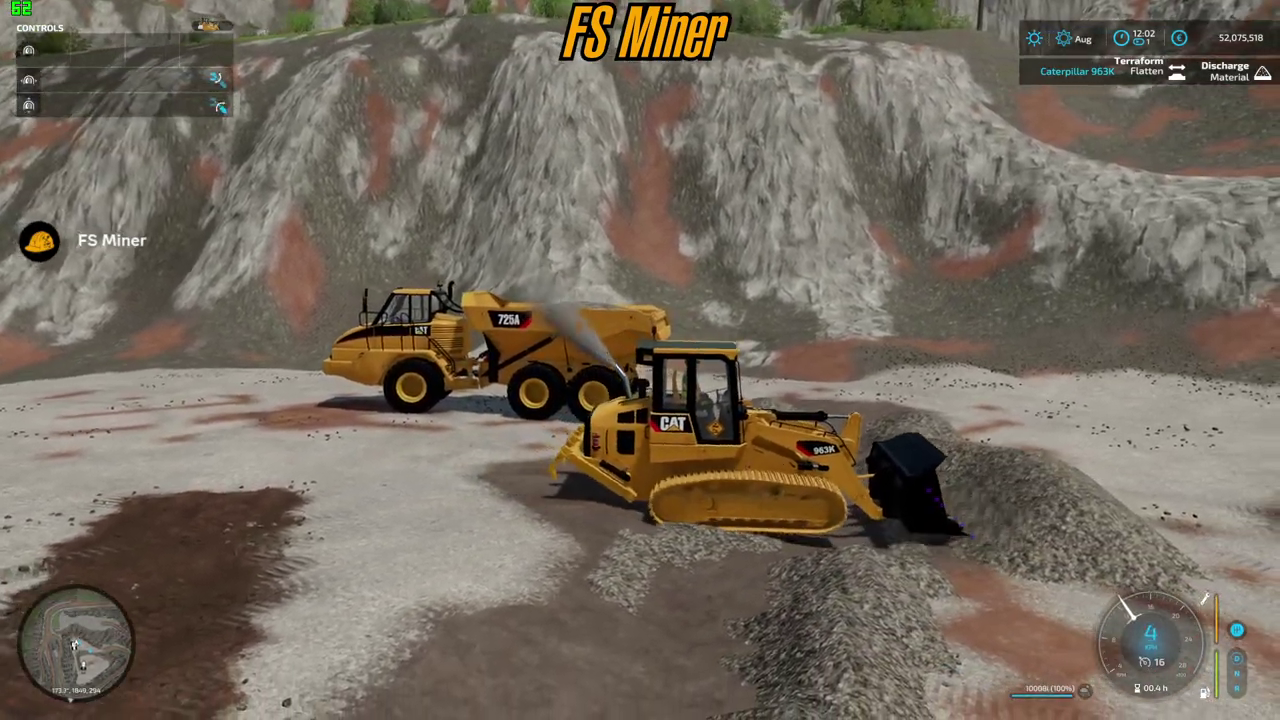
pyautogui.press('w')
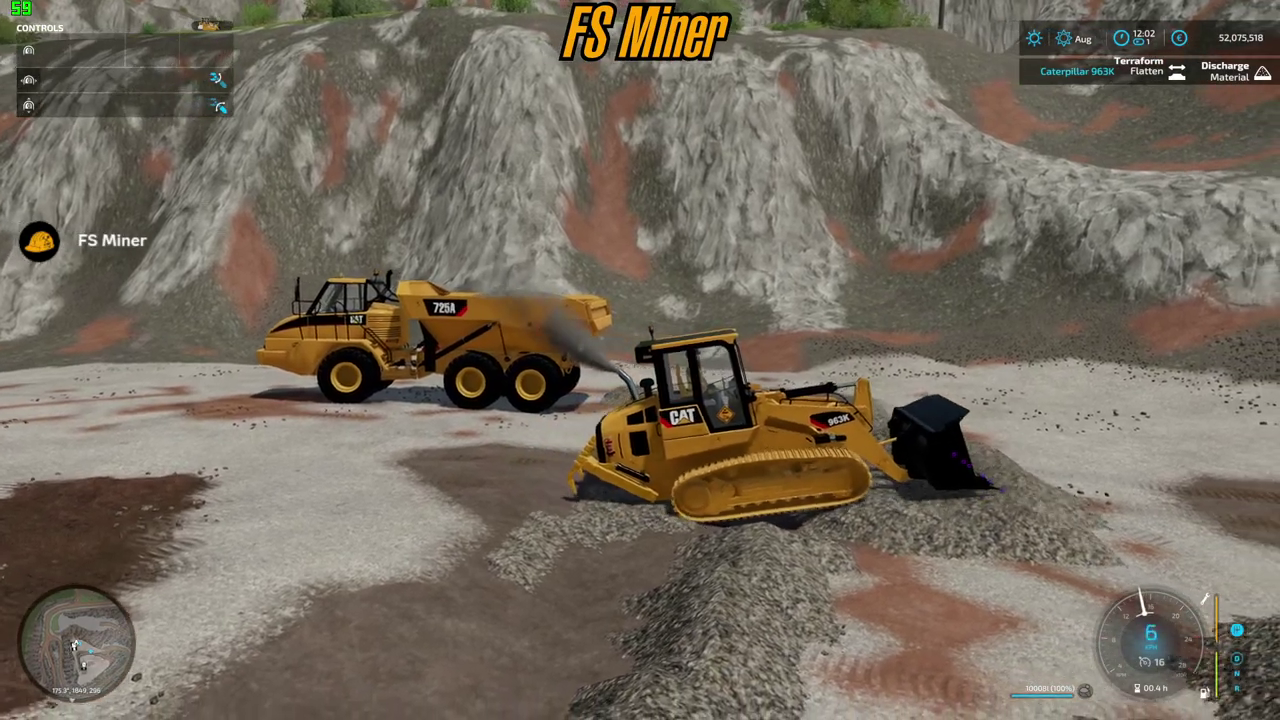
pyautogui.press('w')
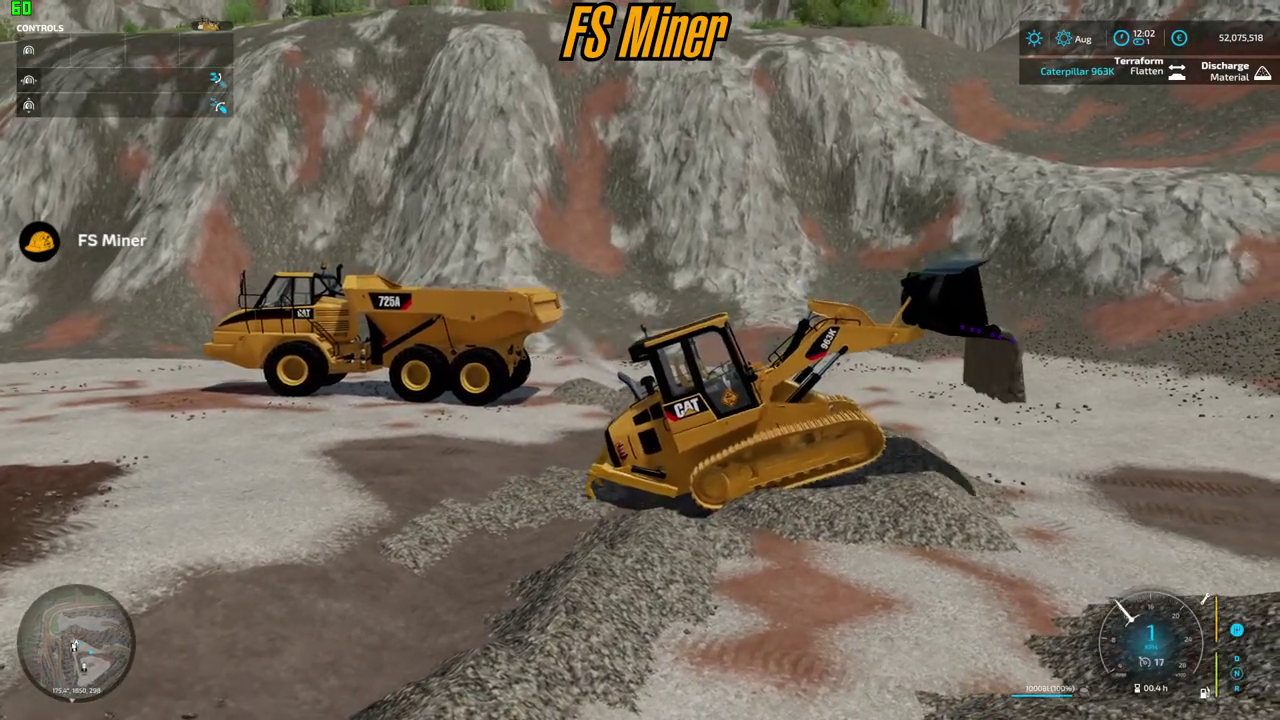
pyautogui.press('s')
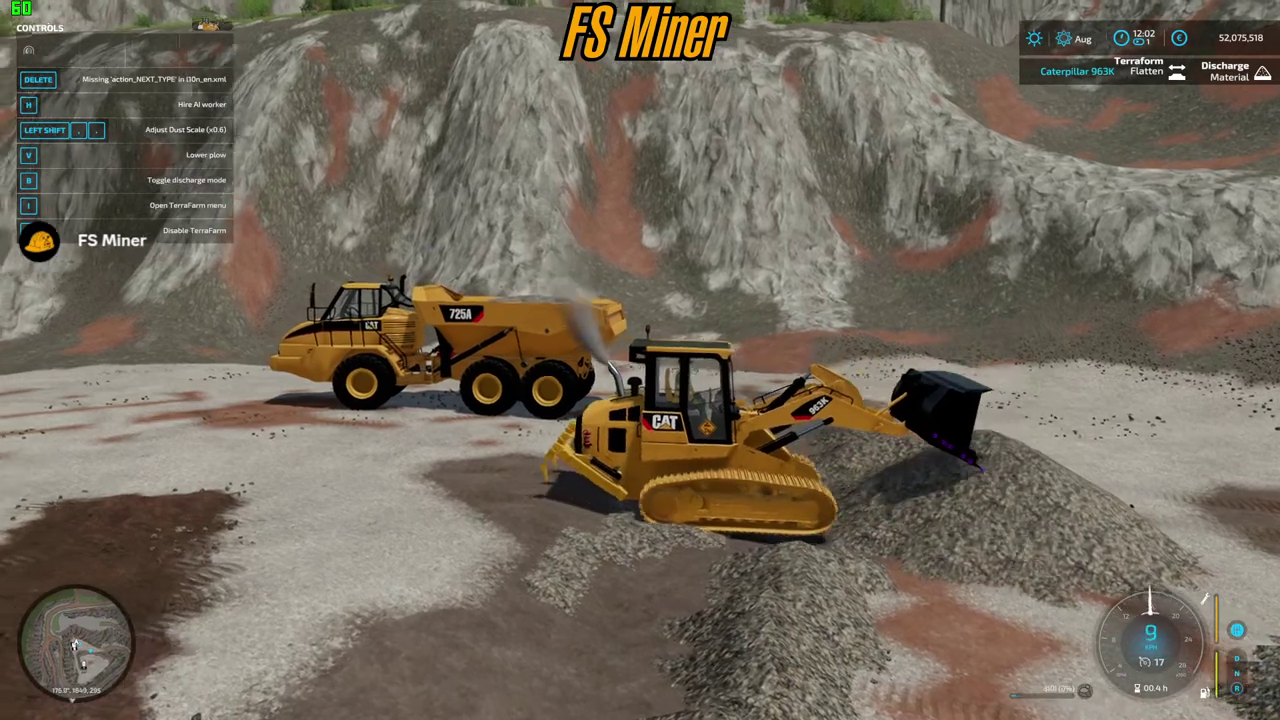
pyautogui.press('s')
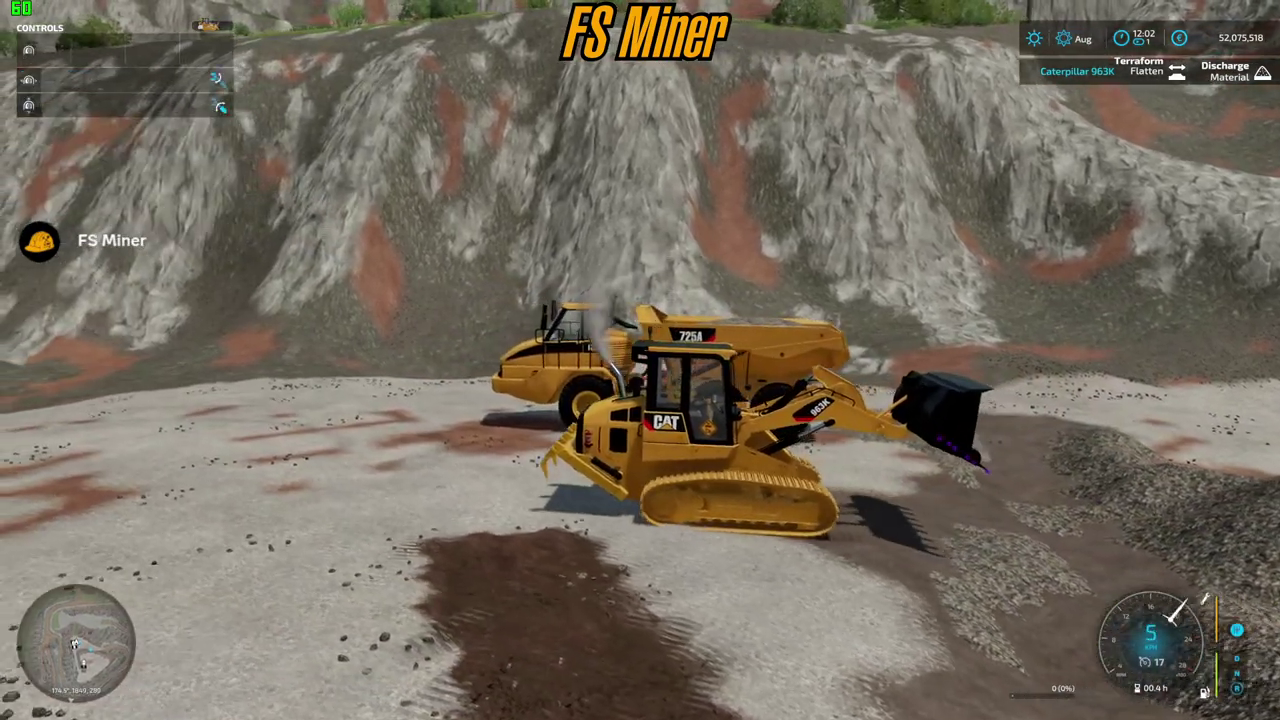
pyautogui.press('s')
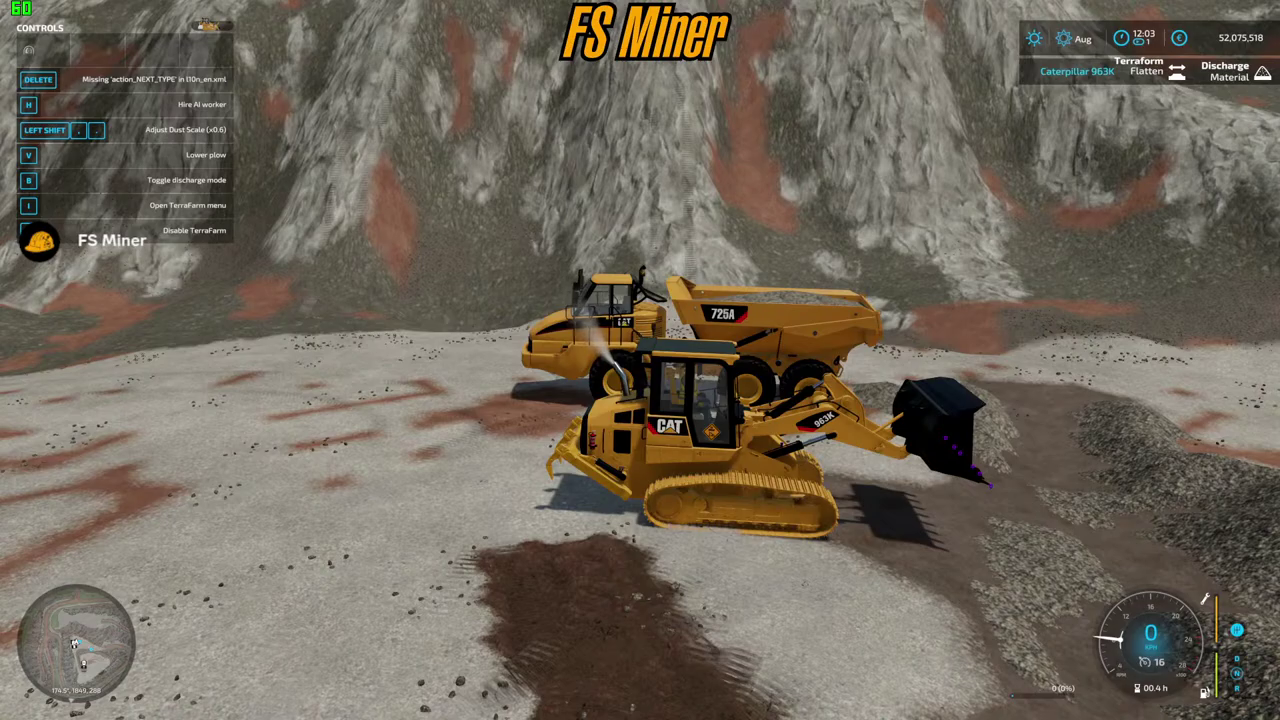
# - Turn the loader away from the truck and drive across the quarry floor to the next uneven area
pyautogui.press('w')
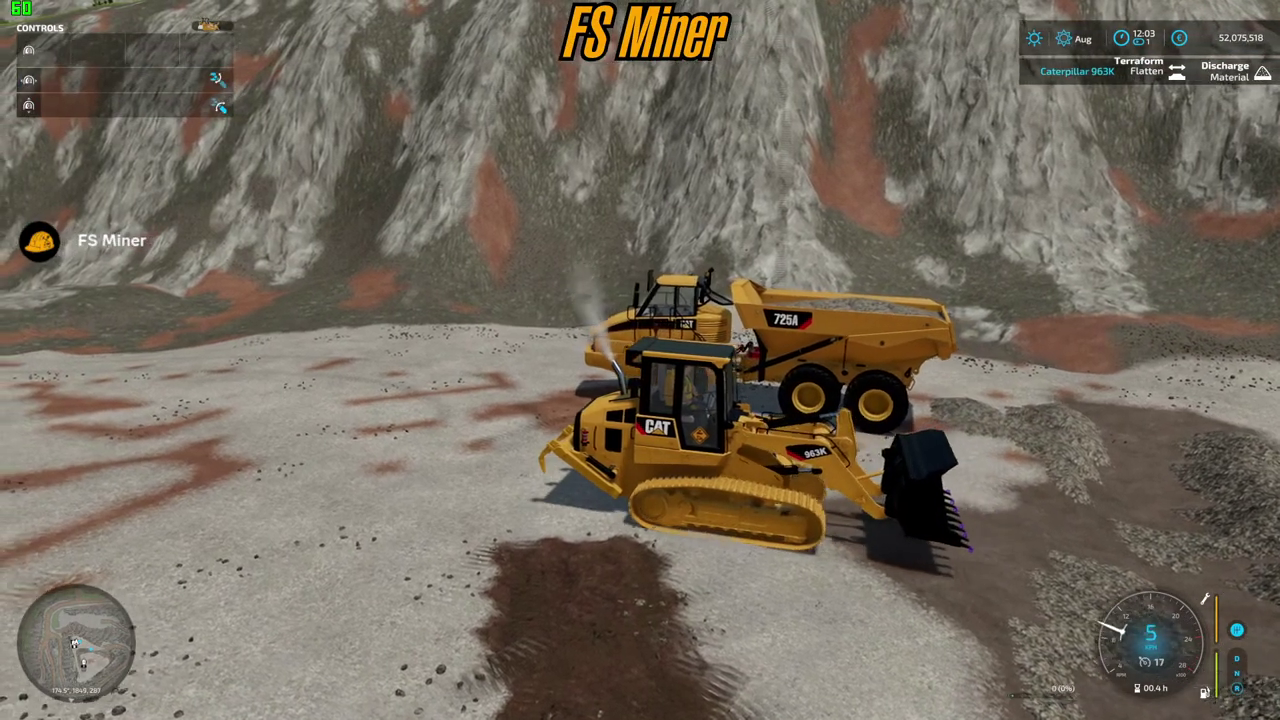
pyautogui.press('a')
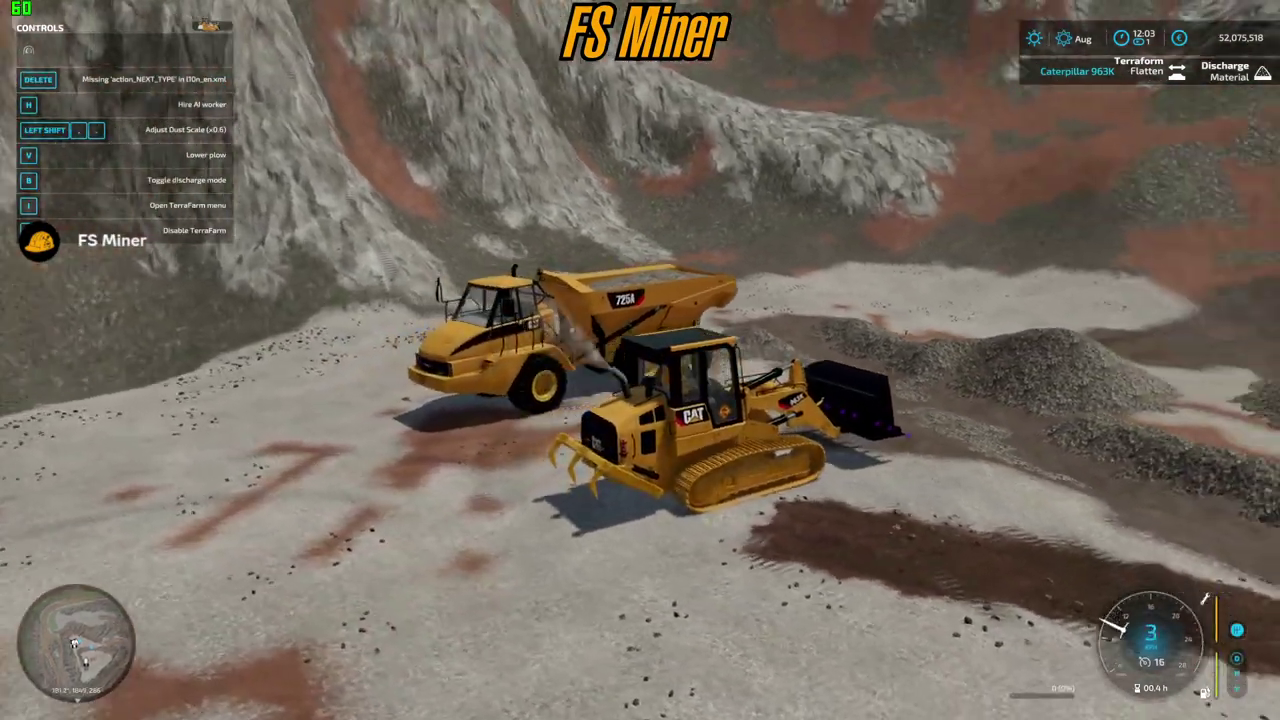
pyautogui.press('w')
pyautogui.press('d')
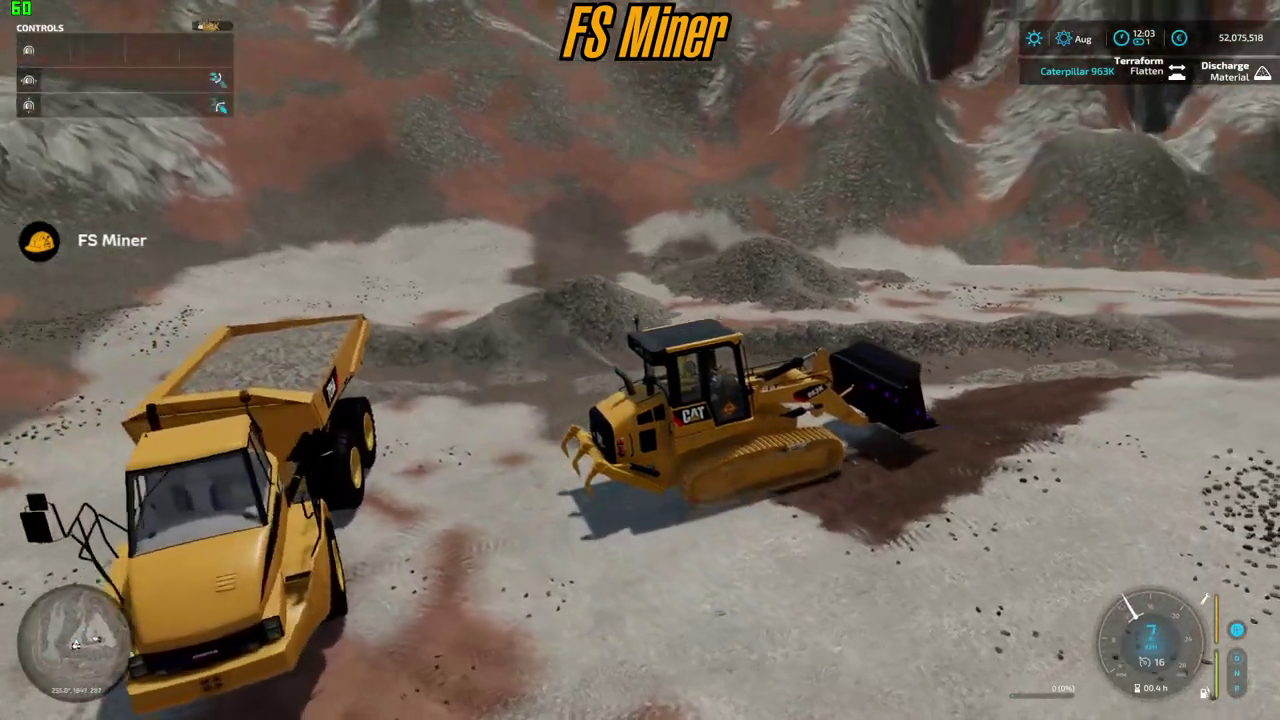
pyautogui.press('w')
pyautogui.press('d')
pyautogui.press('a')
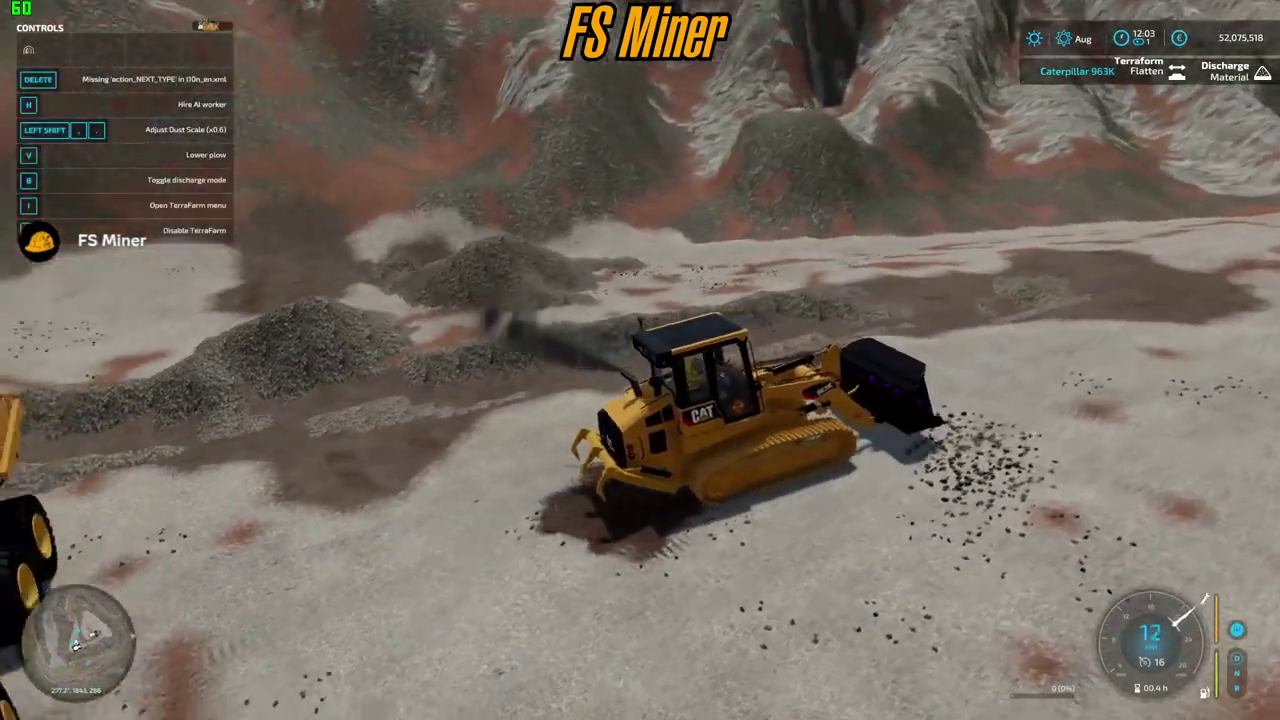
pyautogui.press('w')
pyautogui.press('a')
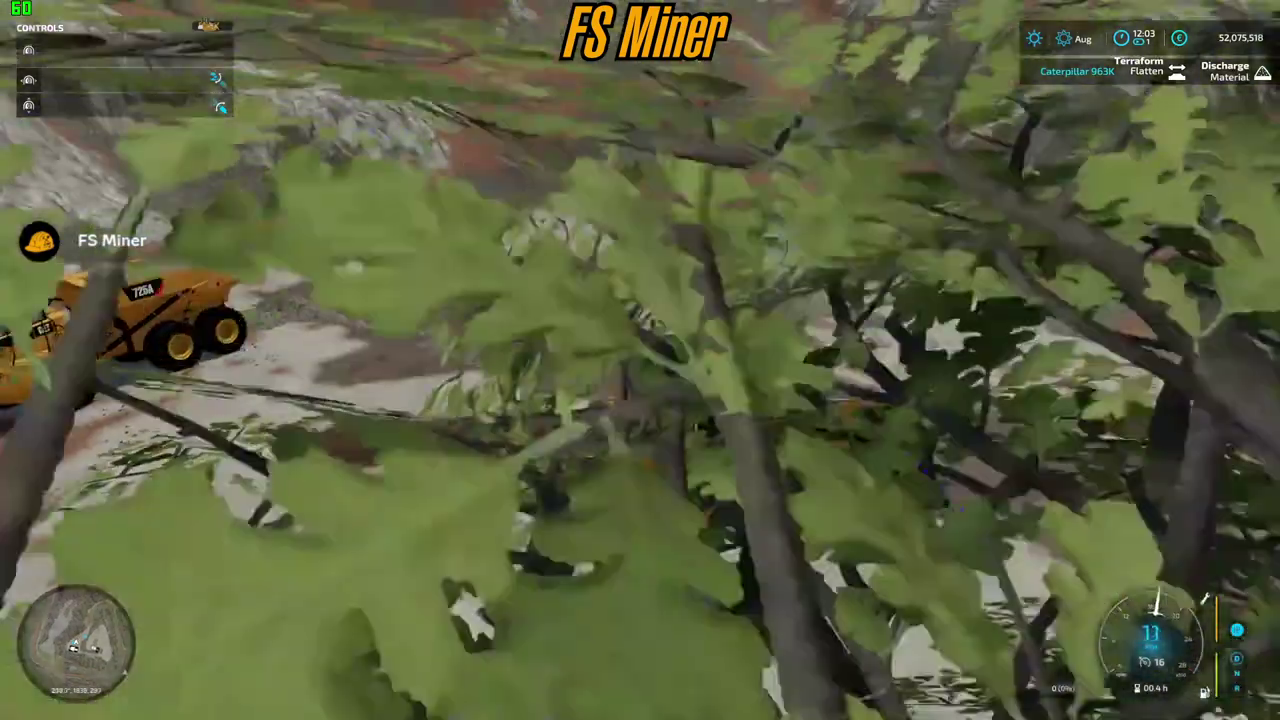
# - Scrape material from the new area into the bucket, empty it at the gravel ridge ahead and back off
pyautogui.press('w')
pyautogui.press('a')
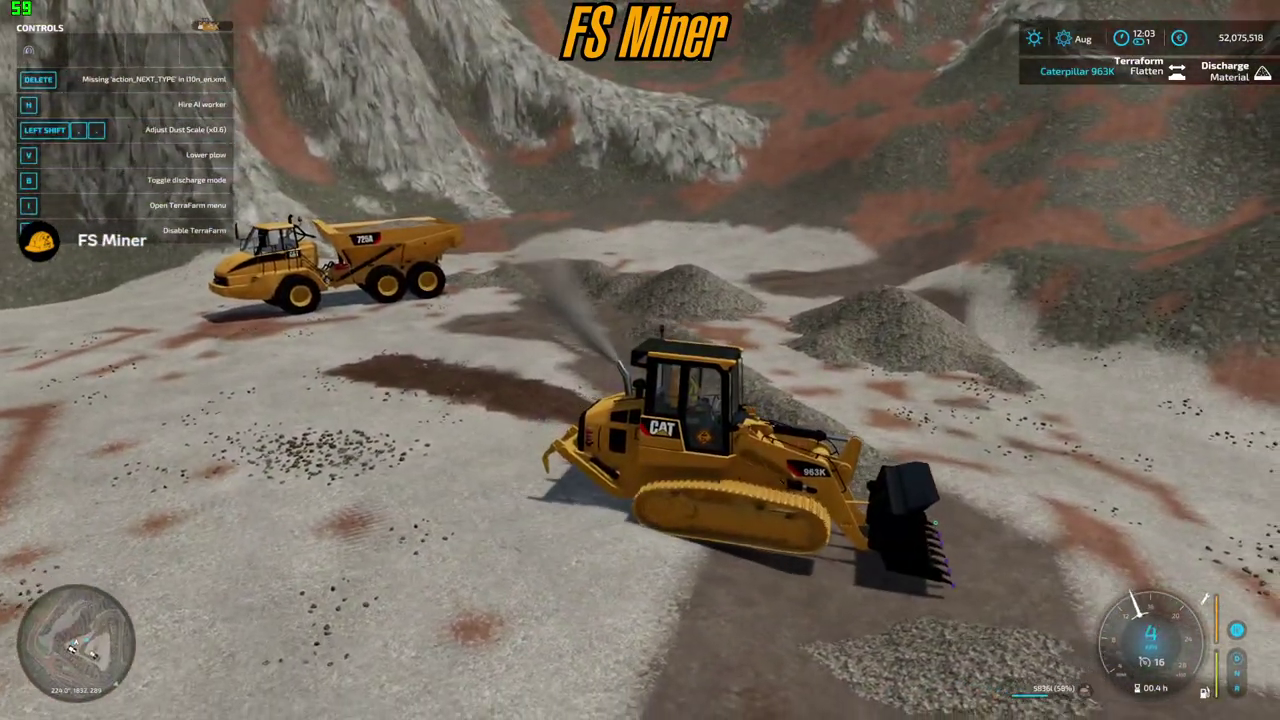
pyautogui.press('w')
pyautogui.press('a')
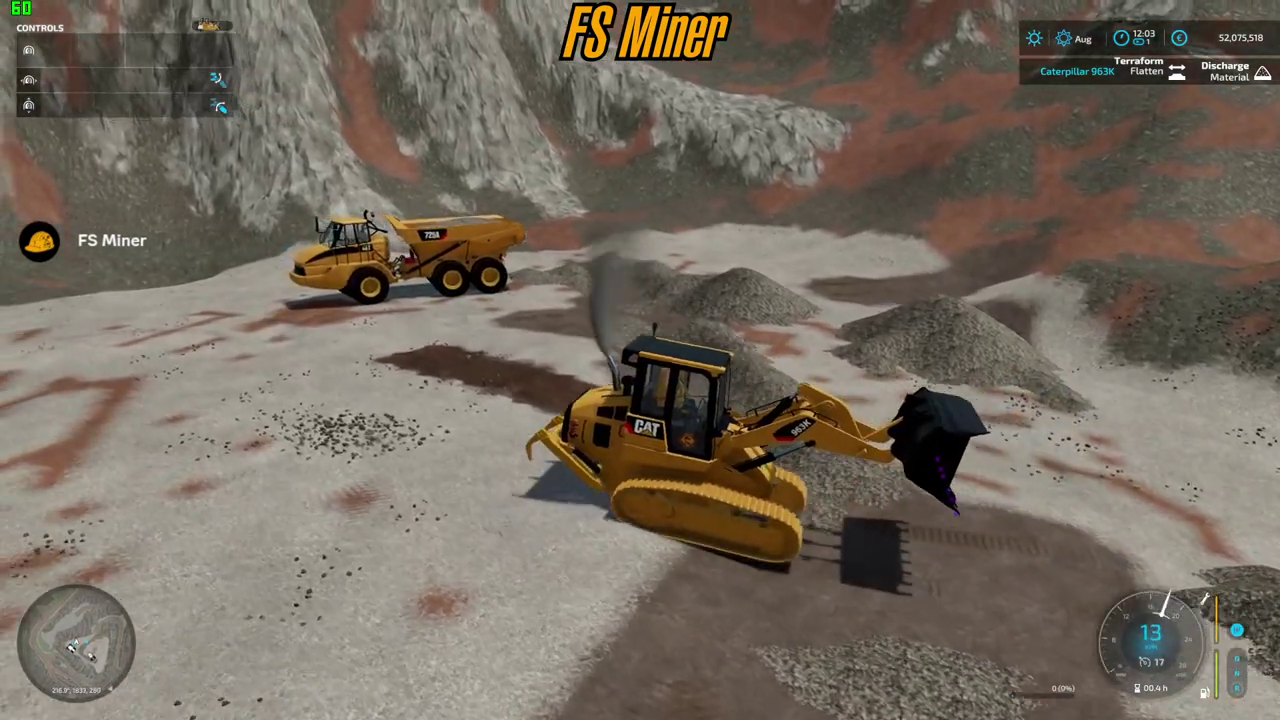
# - Reverse the loader off the gravel ridge and manoeuvre it across the quarry floor towards the dump truck with the bucket empty
pyautogui.press('s')
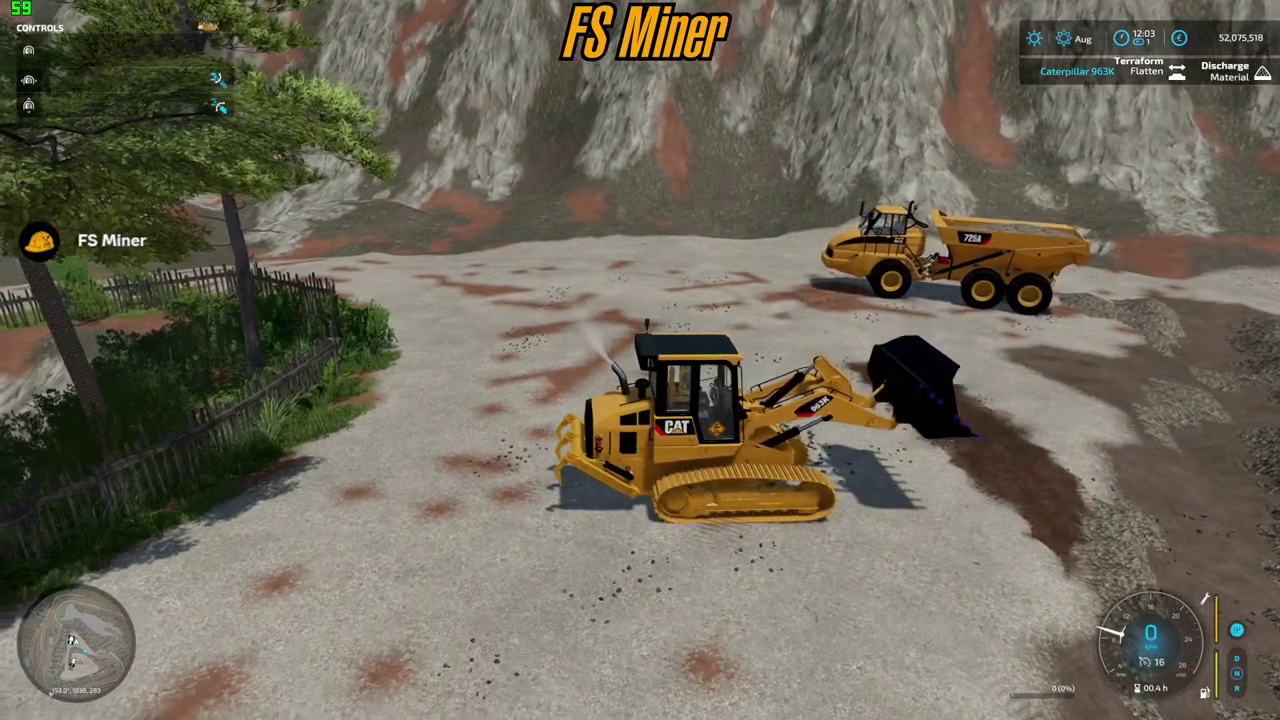
pyautogui.press('w')
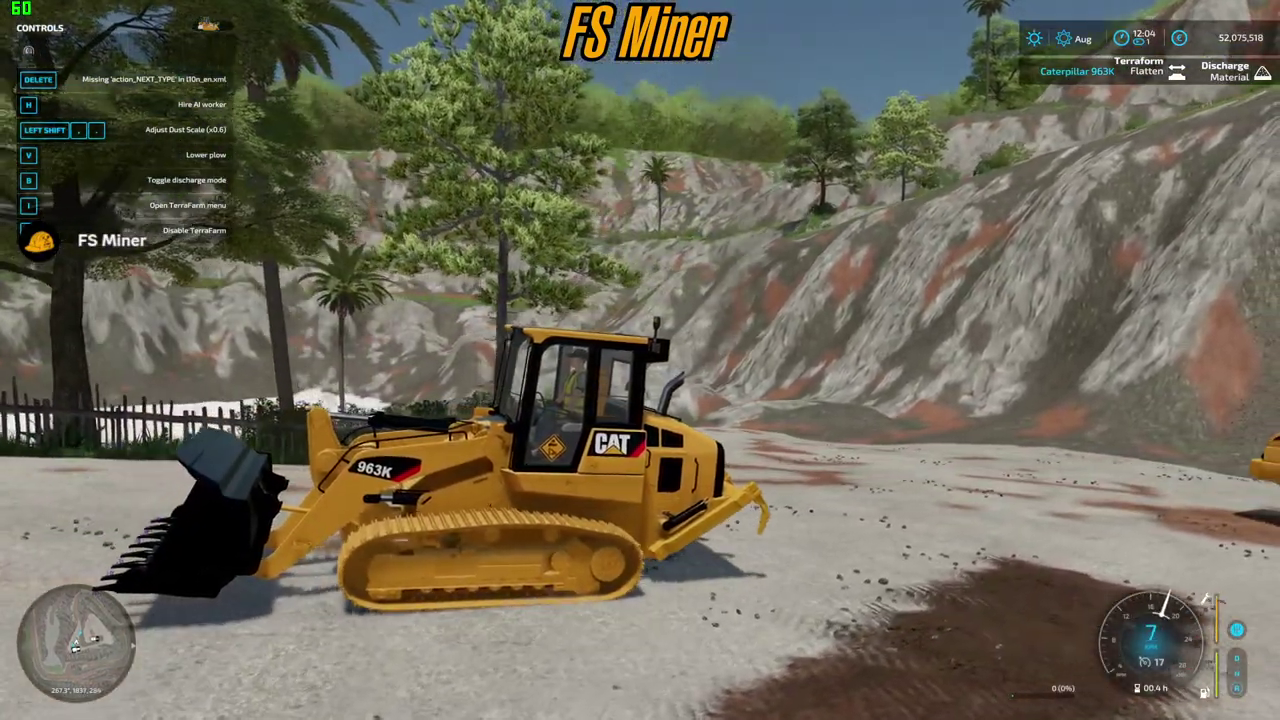
pyautogui.press('s')
pyautogui.press('a')
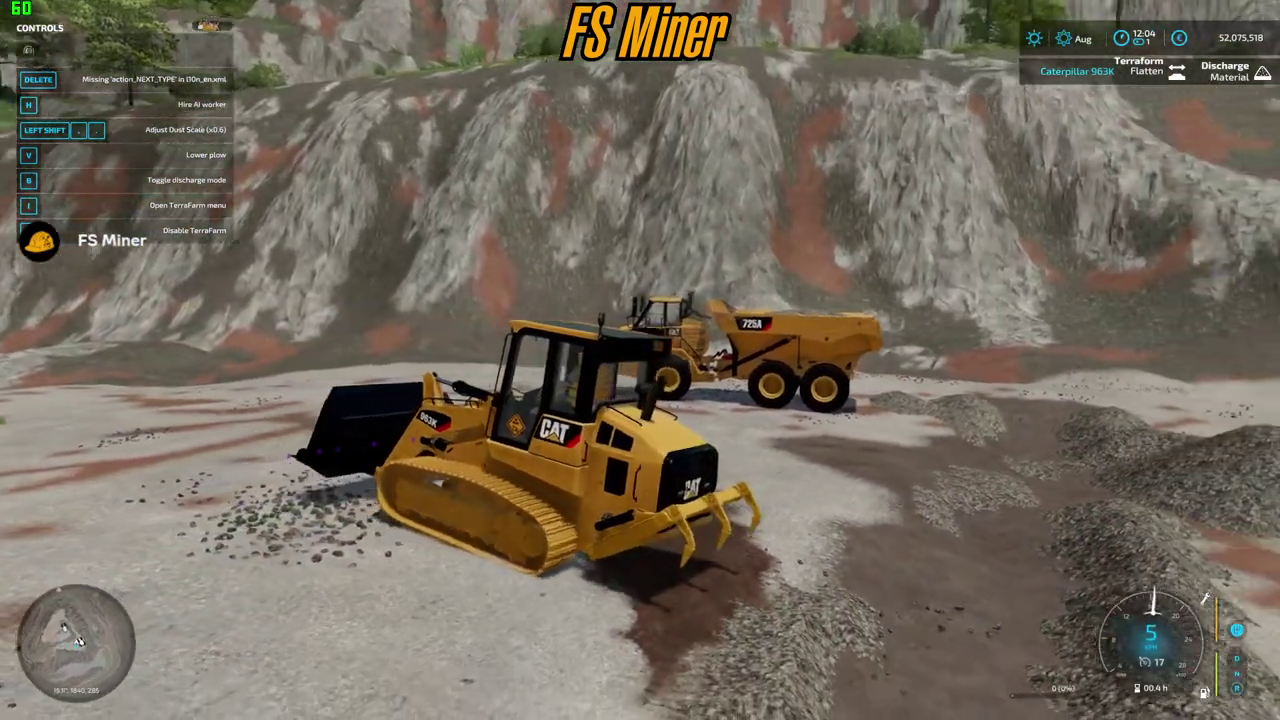
pyautogui.press('w')
pyautogui.press('d')
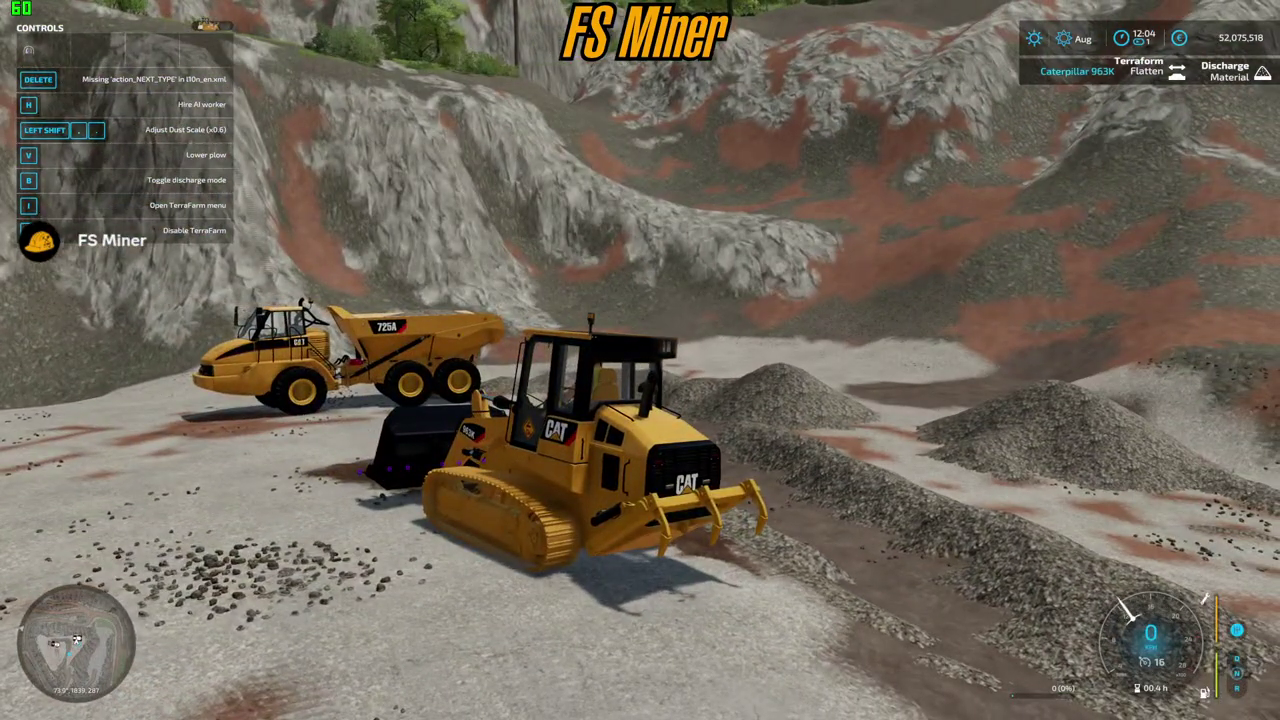
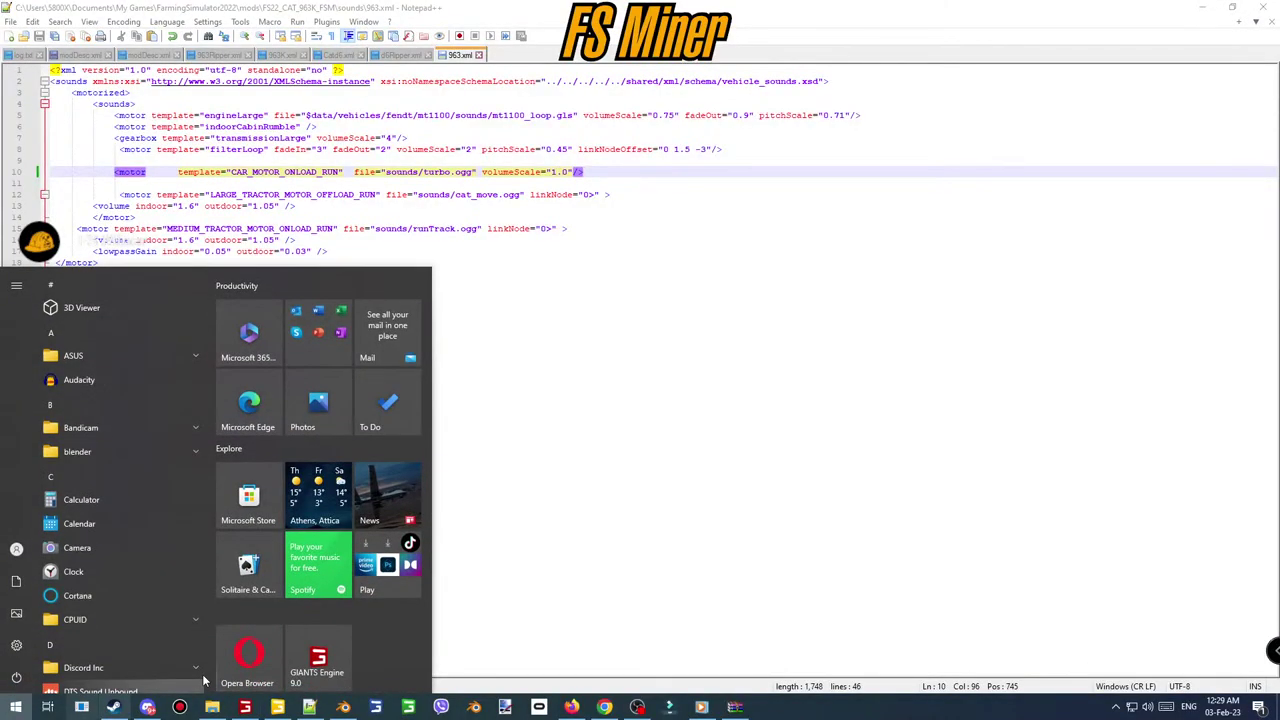
# - Switch to Notepad++, close 963.xml, and go up from the sounds folder to the mods folder in File Explorer
pyautogui.click(605, 527)
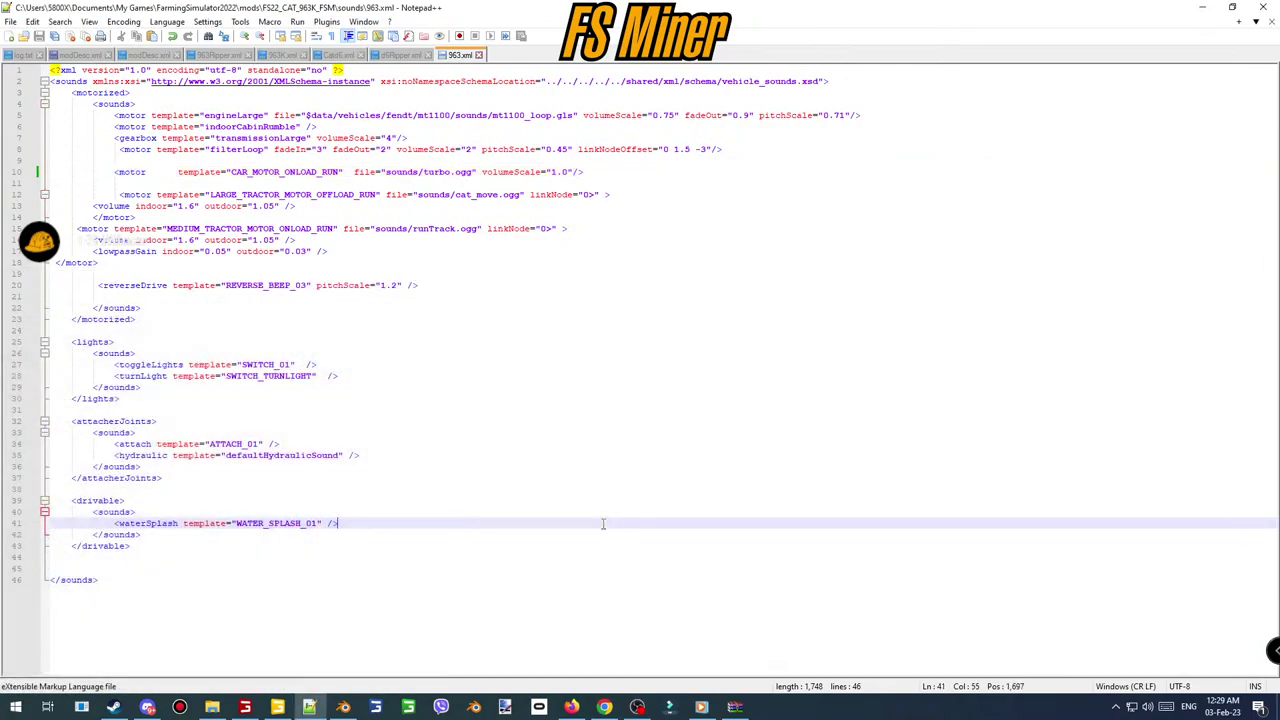
pyautogui.click(479, 55)
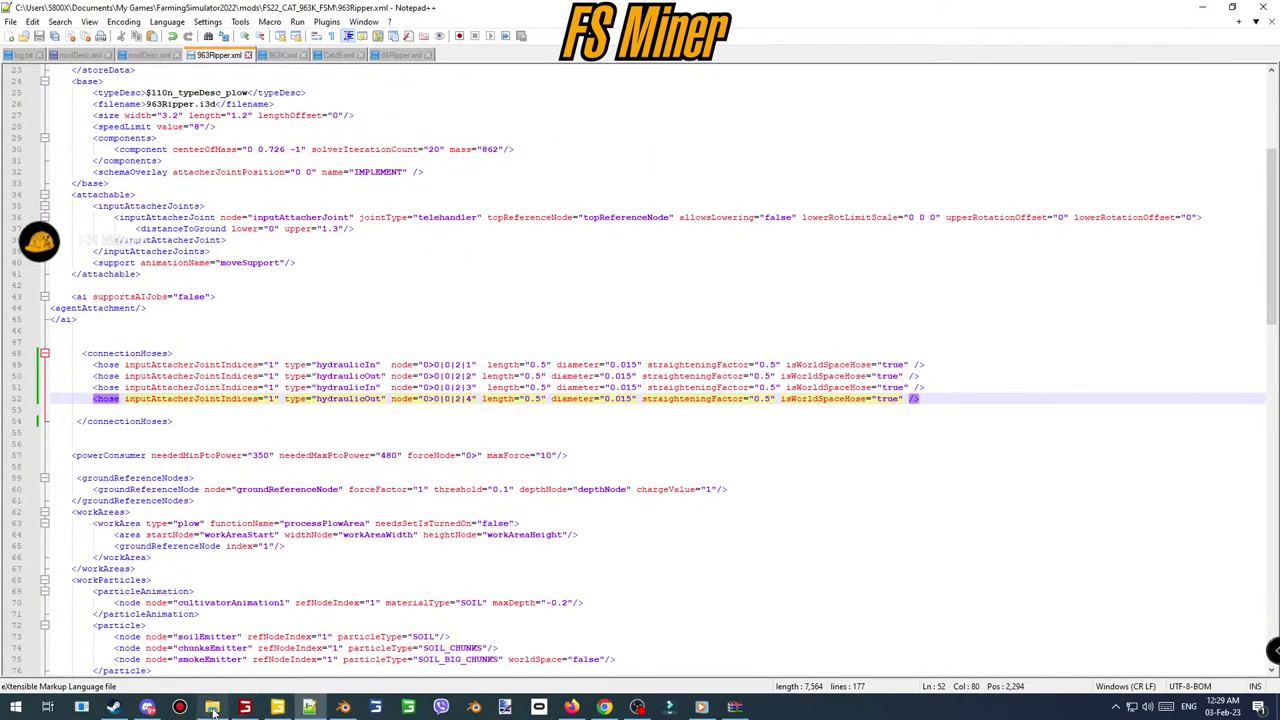
pyautogui.moveTo(213, 711)
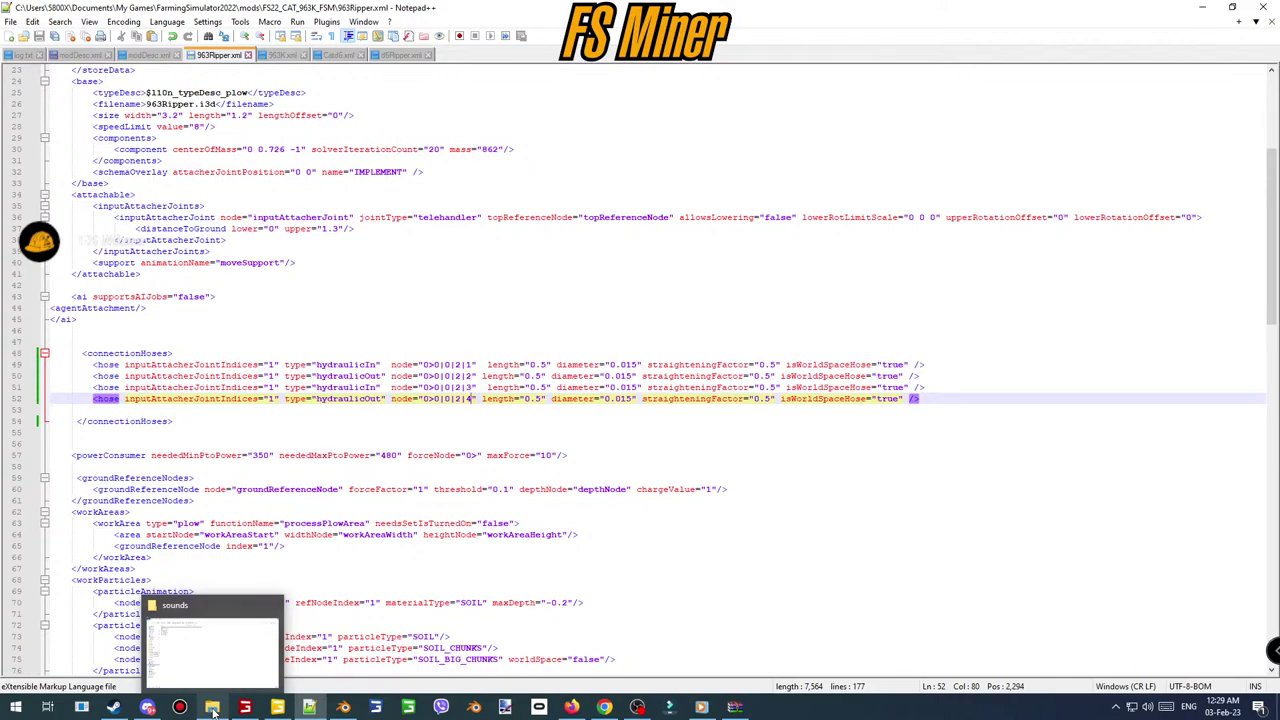
pyautogui.click(218, 650)
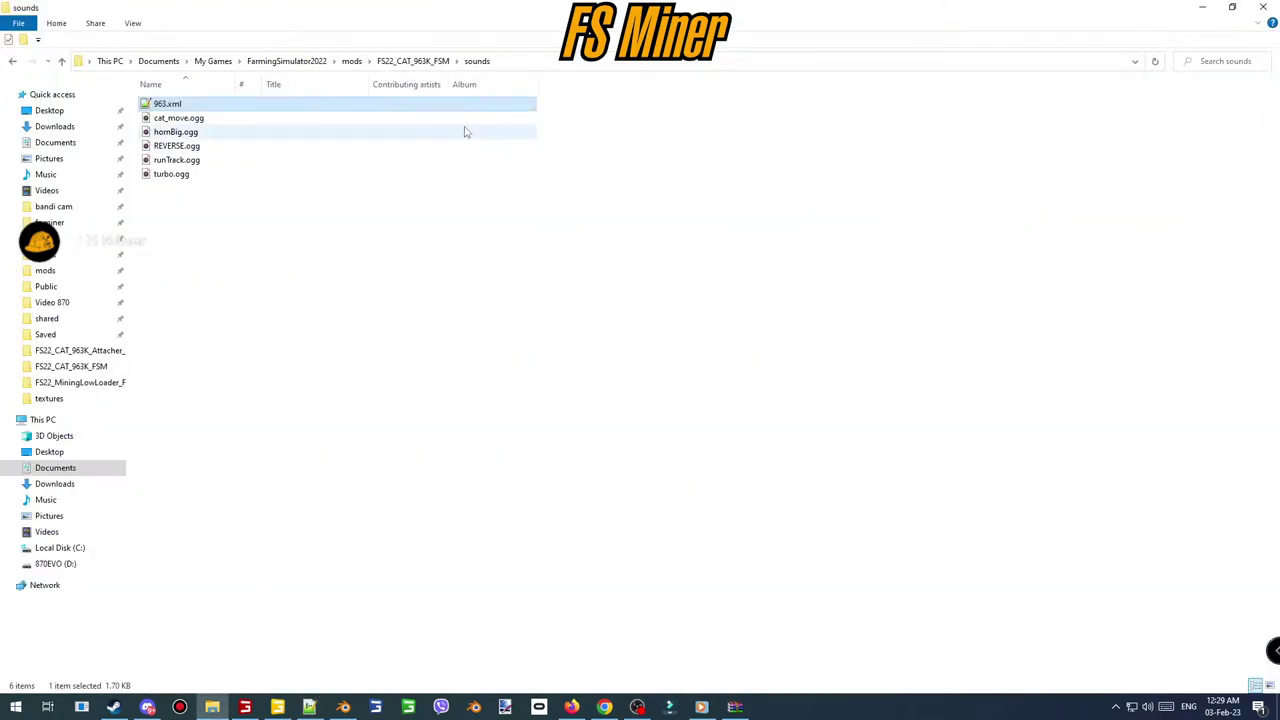
pyautogui.press('BackSpace')
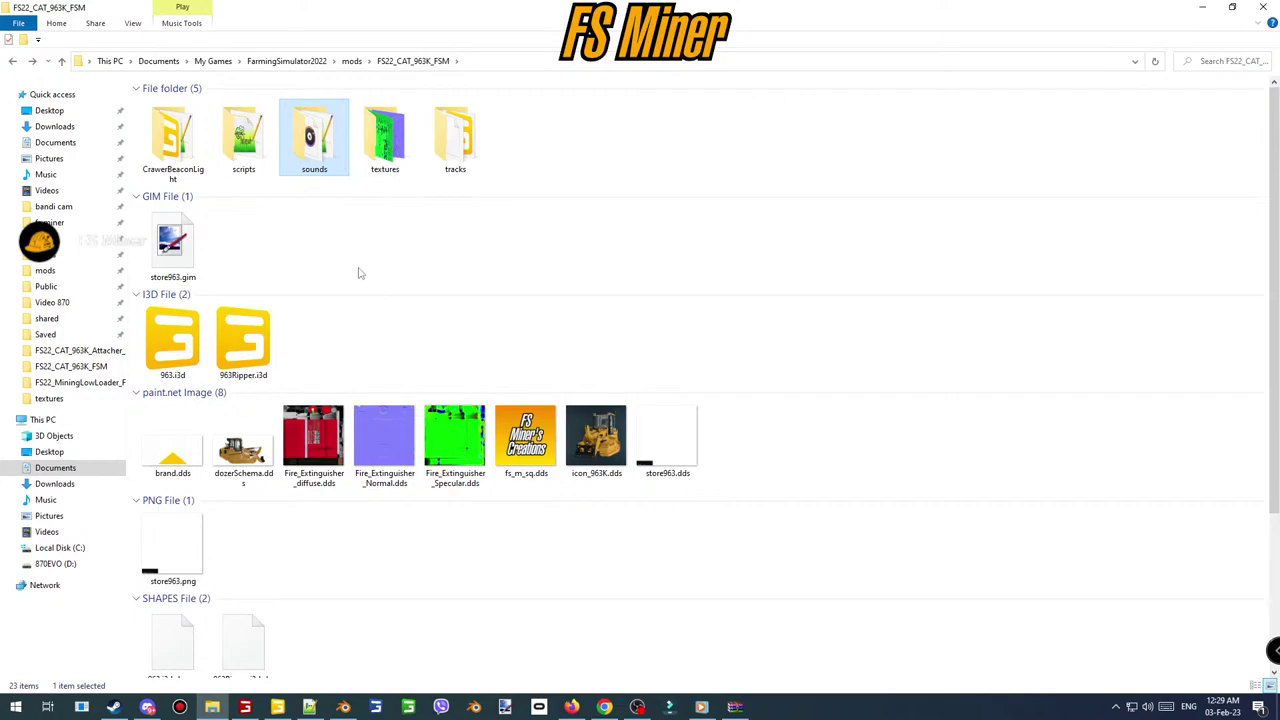
pyautogui.press('BackSpace')
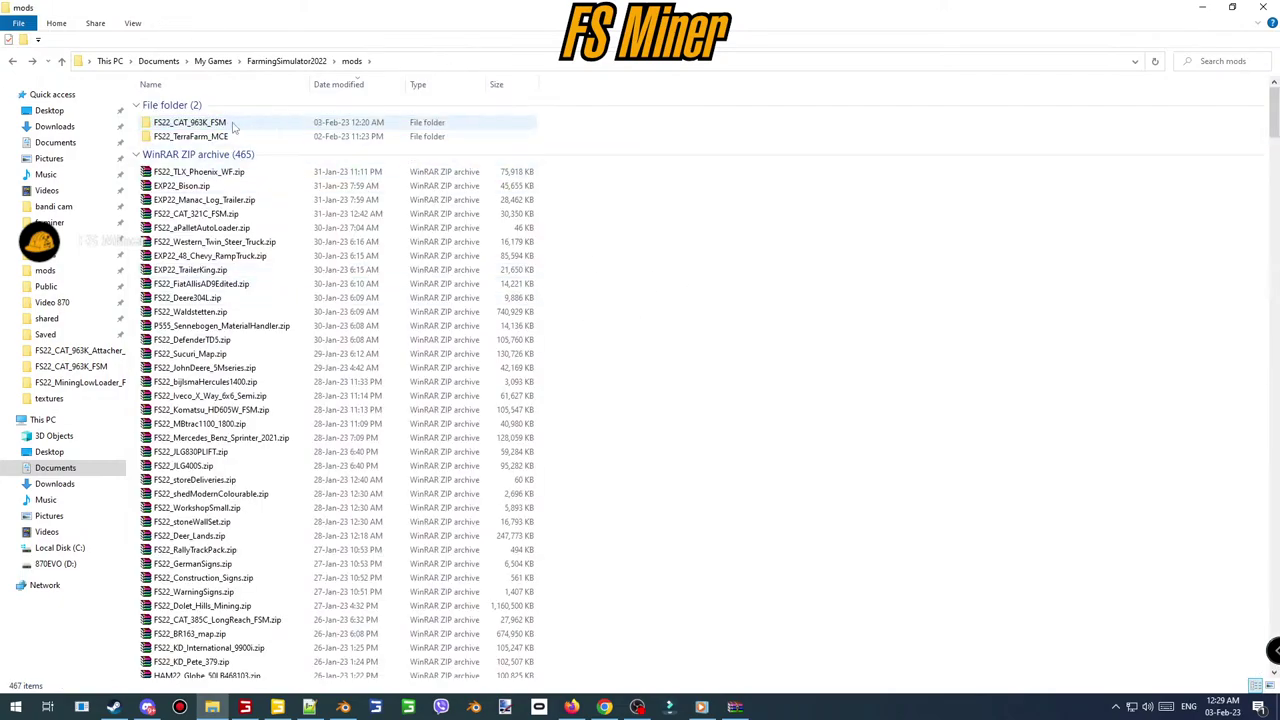
# - Duplicate the FS22_CAT_963K_FSM mod folder and rename the copy to FS22_CAT_963Kripper_FSM
pyautogui.hotkey('ctrl', 'c')
pyautogui.hotkey('ctrl', 'v')
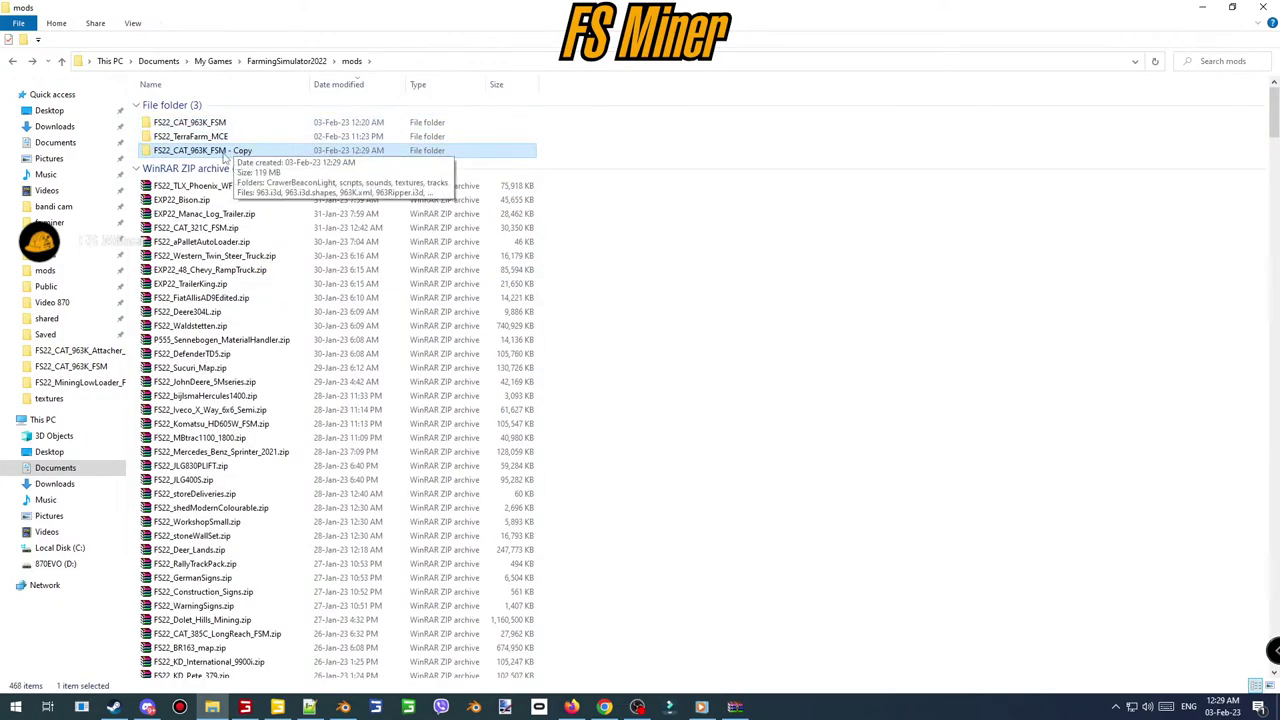
pyautogui.click(222, 152)
pyautogui.moveTo(257, 152); pyautogui.dragTo(228, 155)
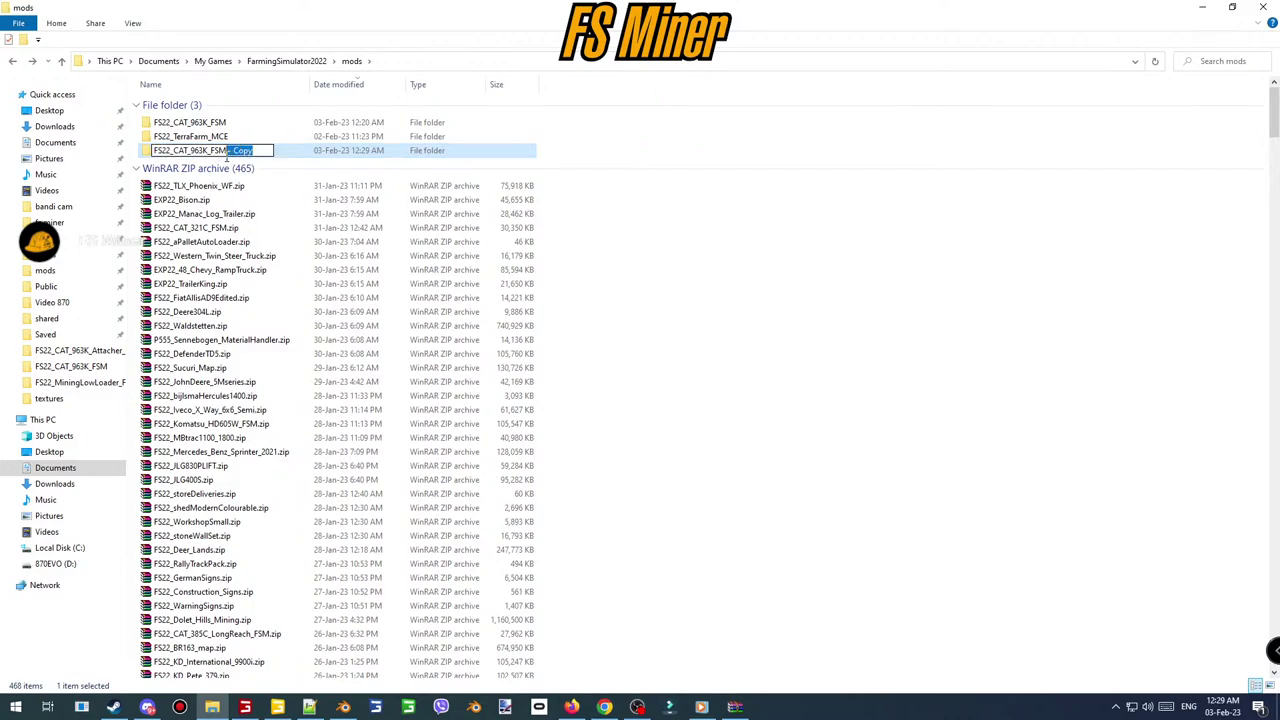
pyautogui.press('BackSpace')
pyautogui.press('Left')
pyautogui.press('Left')
pyautogui.press('Left')
pyautogui.press('Left')
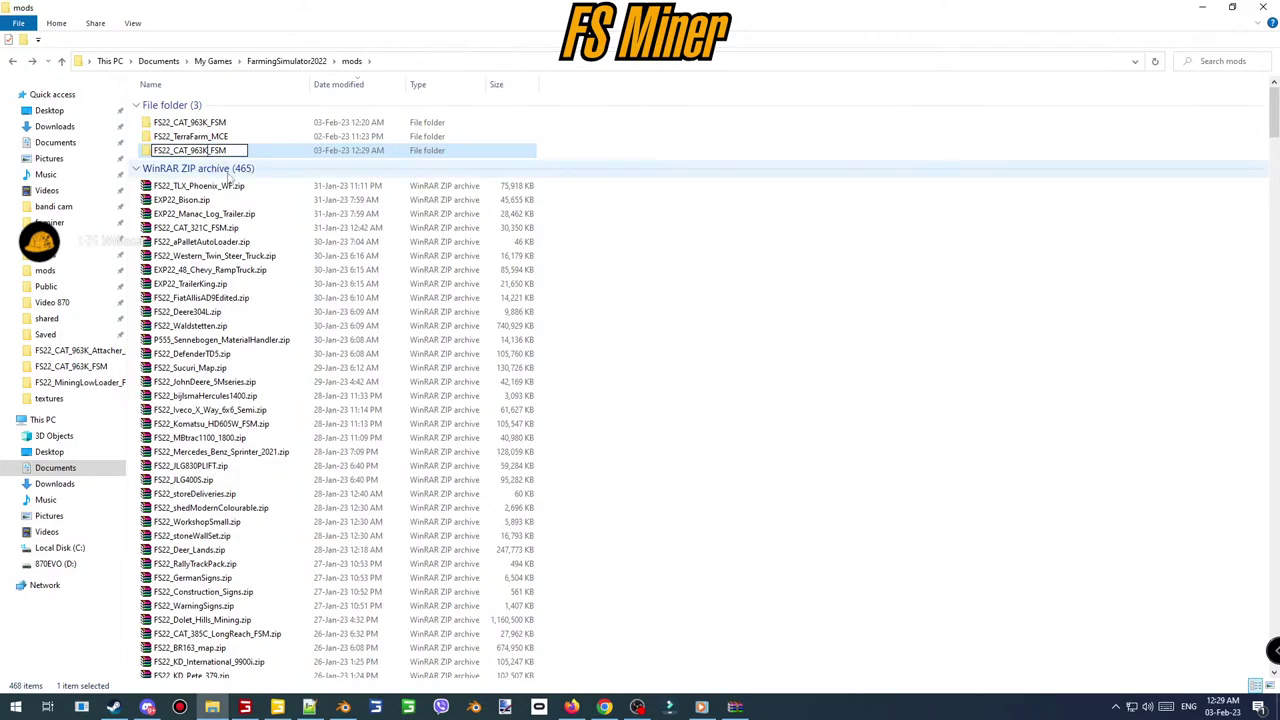
pyautogui.write('ripper')
pyautogui.click(564, 124)
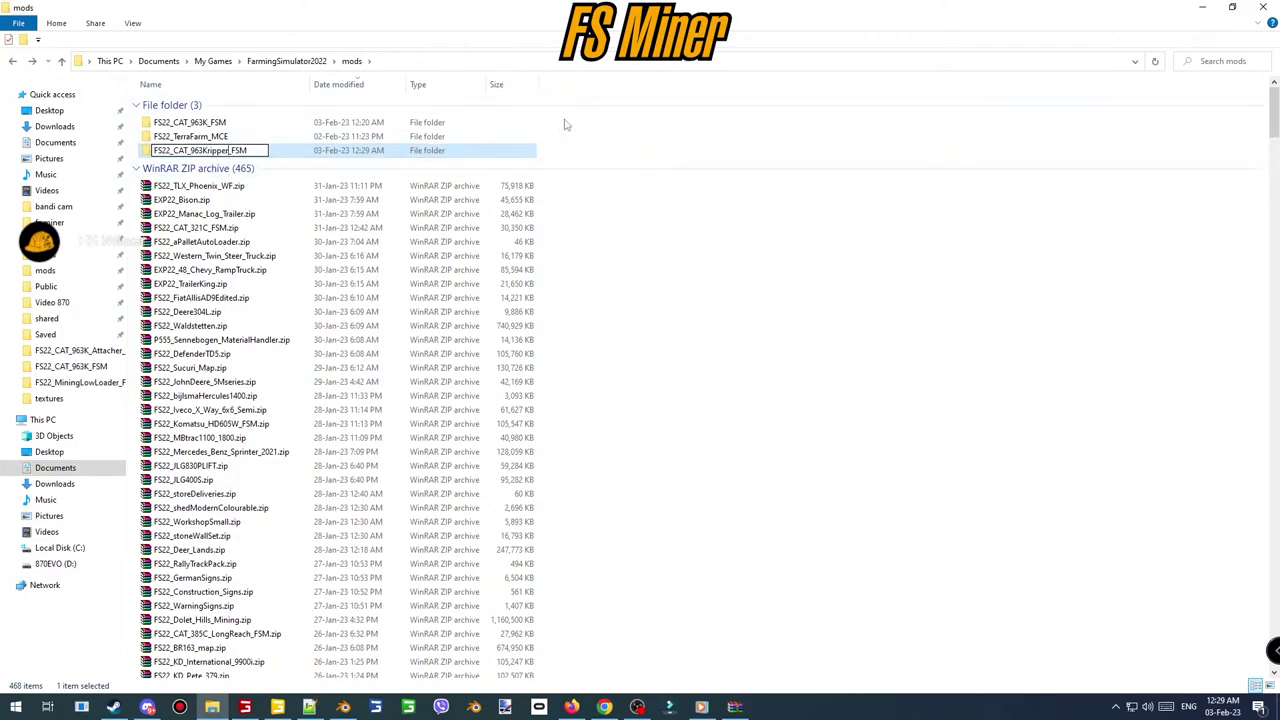
pyautogui.click(210, 124)
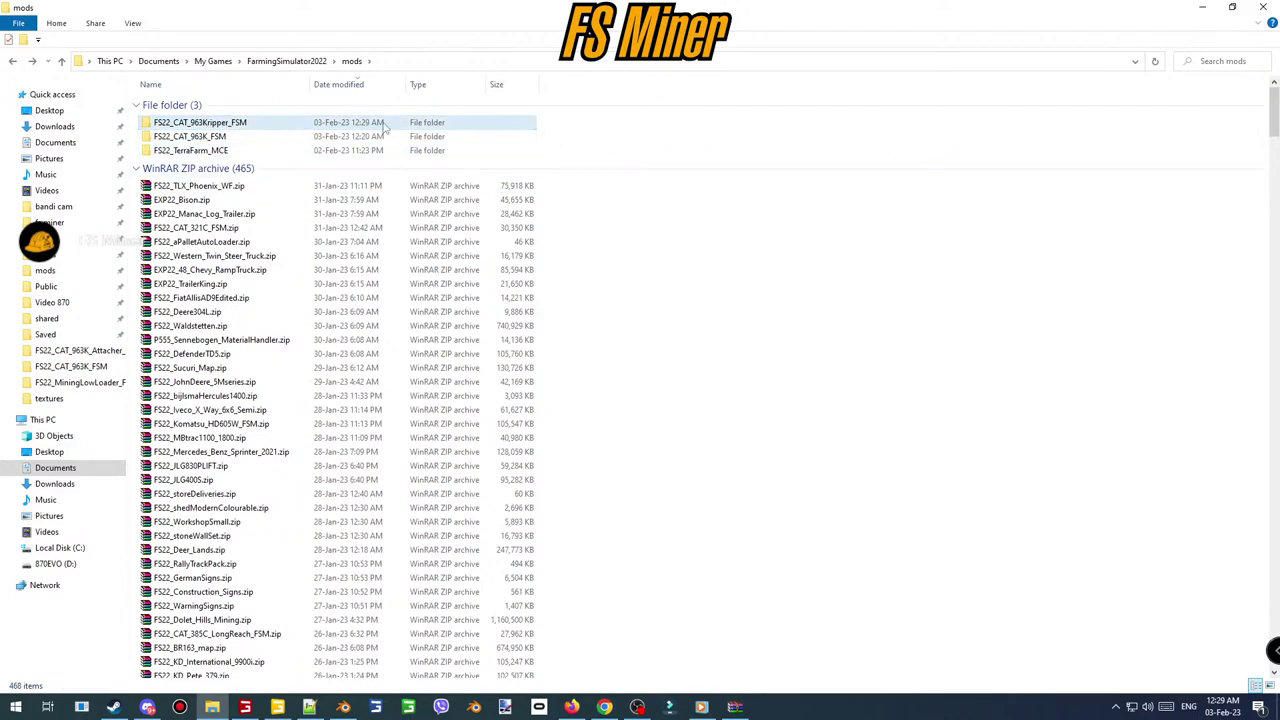
pyautogui.click(229, 127)
pyautogui.click(572, 144)
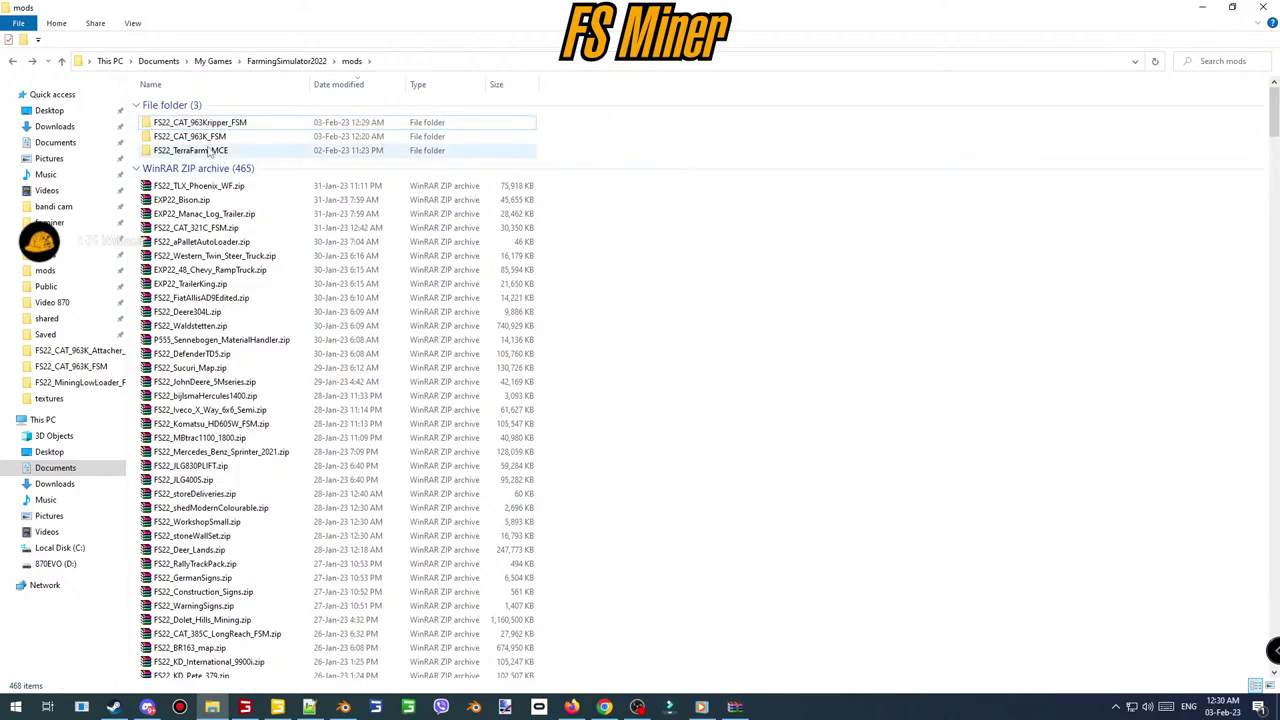
pyautogui.click(309, 707)
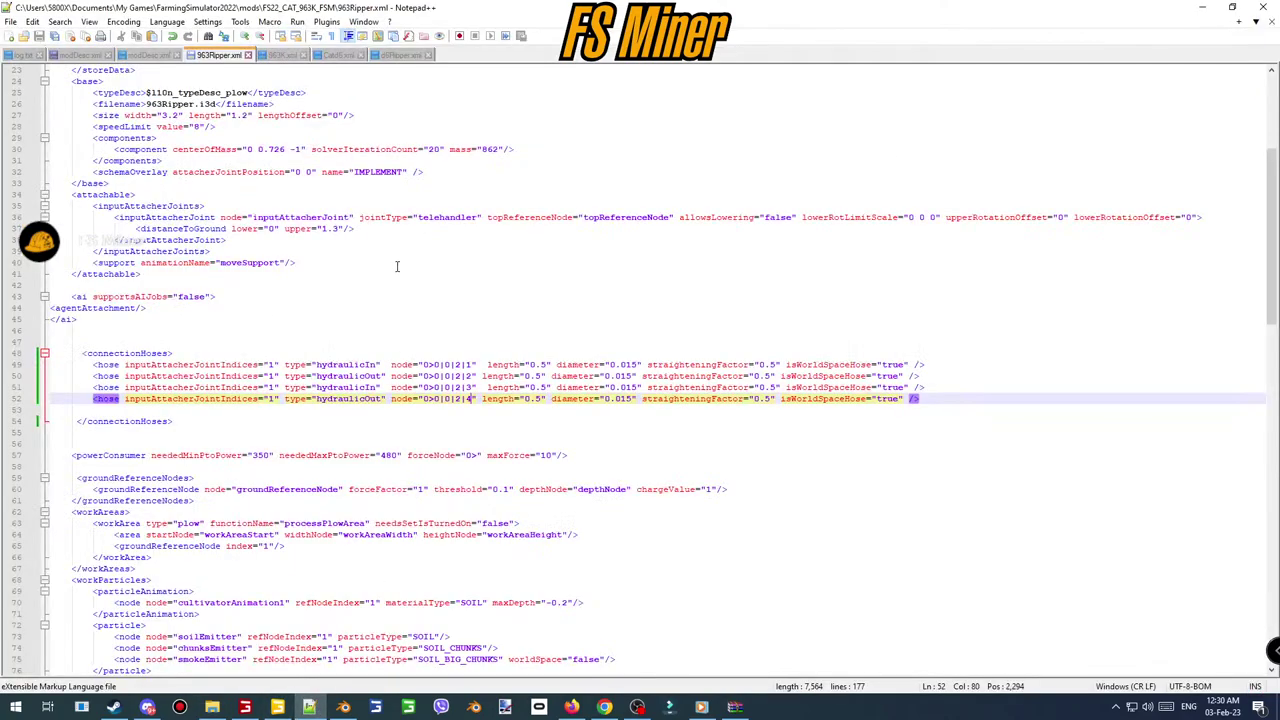
pyautogui.click(212, 707)
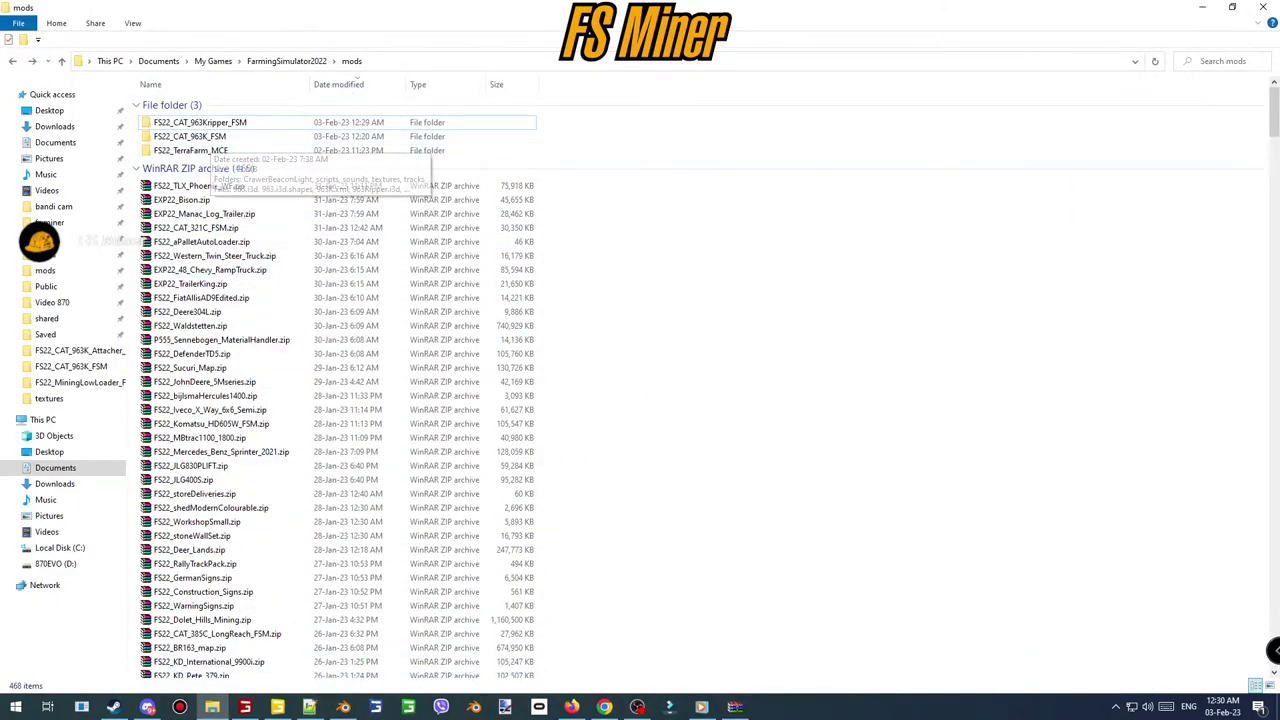
pyautogui.hotkey('alt', 'Tab')
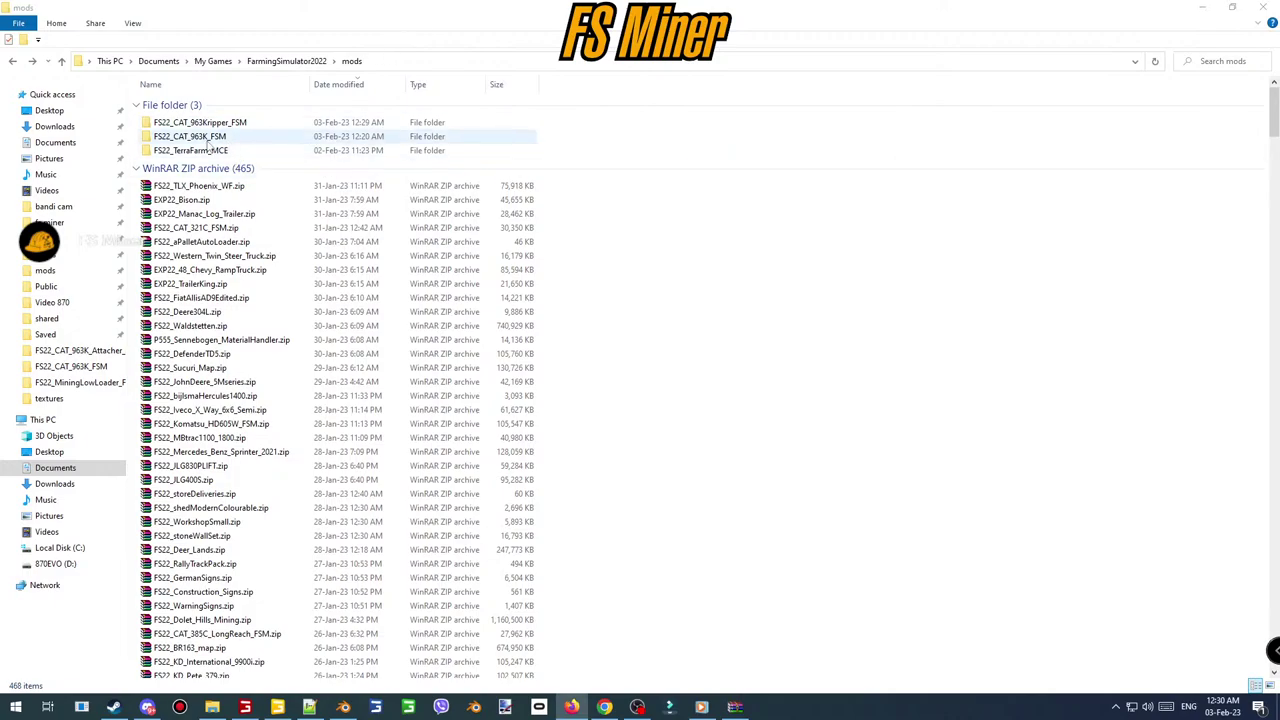
# - Open CAT_963K_Ripper.xml from the xml_configurations/fsm folder of the FS22_TerraFarm_MCE mod
pyautogui.doubleClick(205, 151)
pyautogui.doubleClick(205, 161)
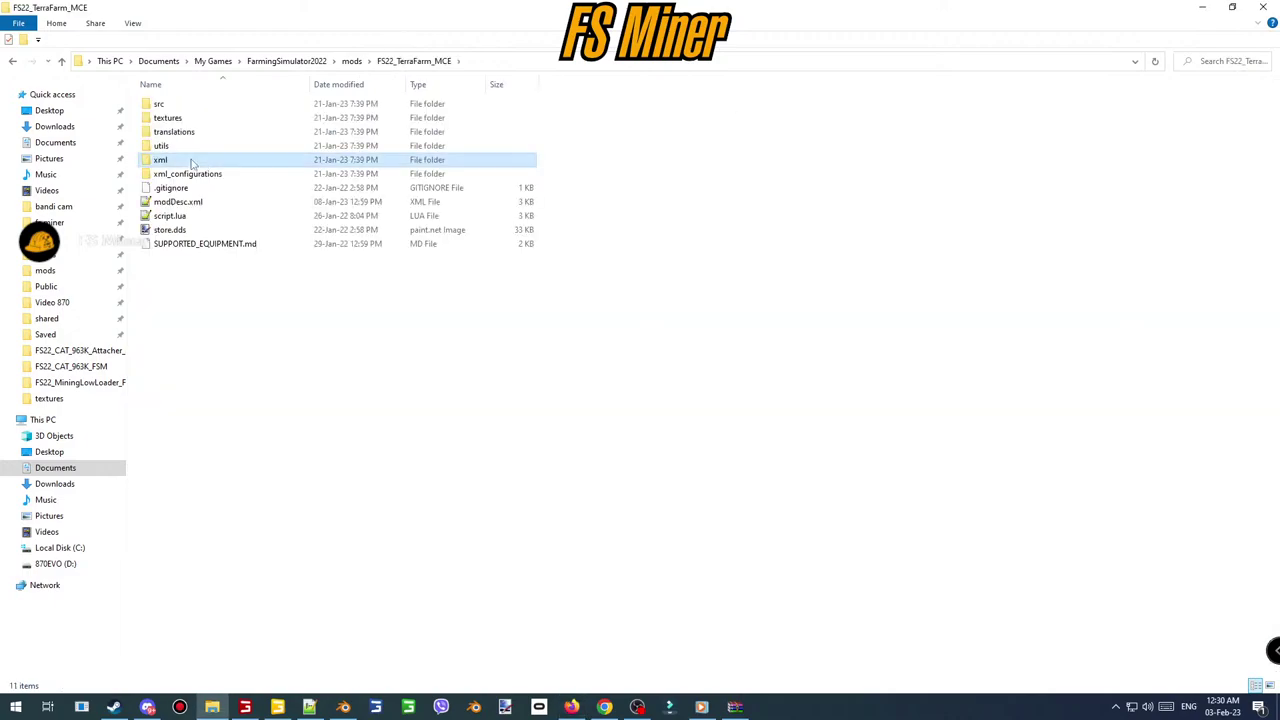
pyautogui.hotkey('alt', 'Left')
pyautogui.doubleClick(200, 175)
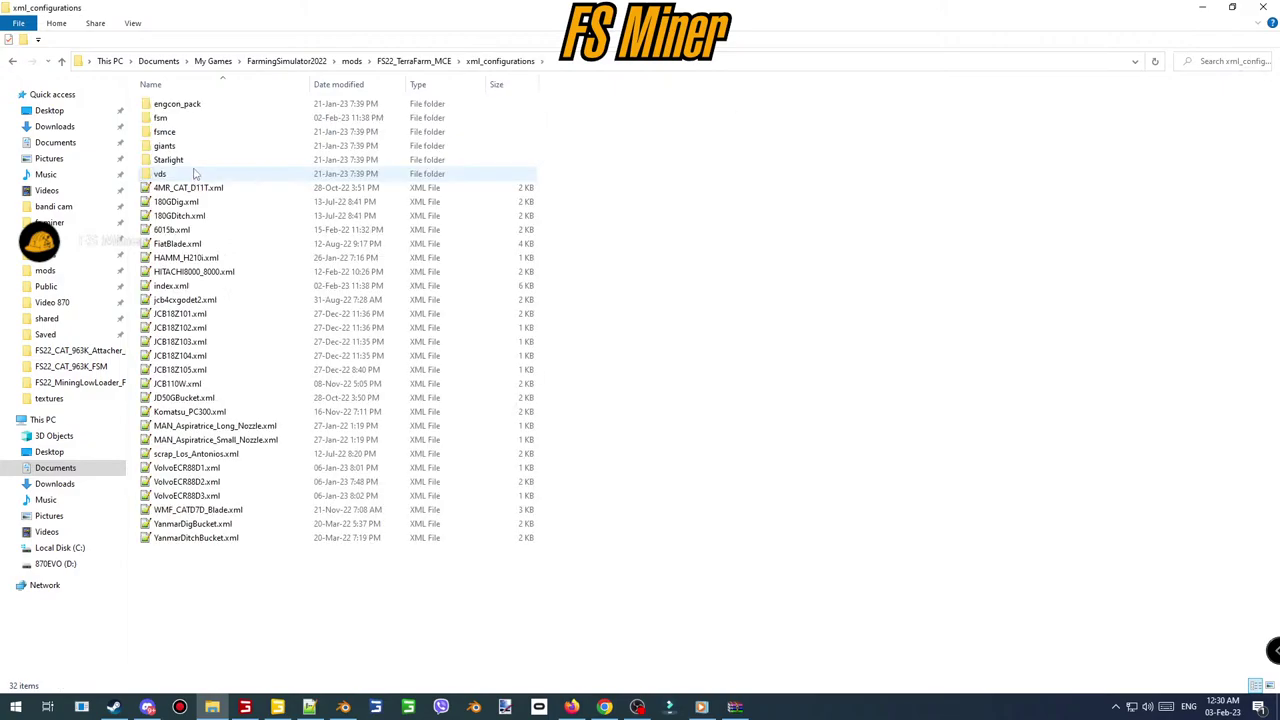
pyautogui.doubleClick(168, 118)
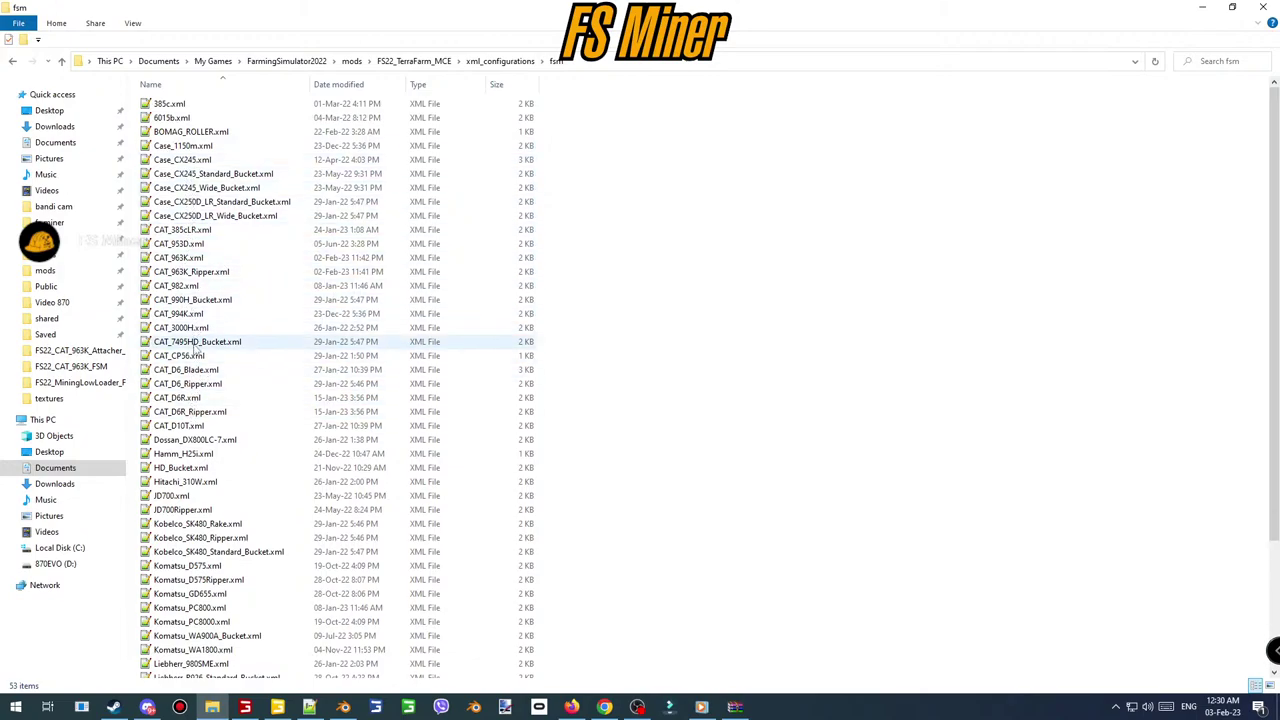
pyautogui.doubleClick(200, 274)
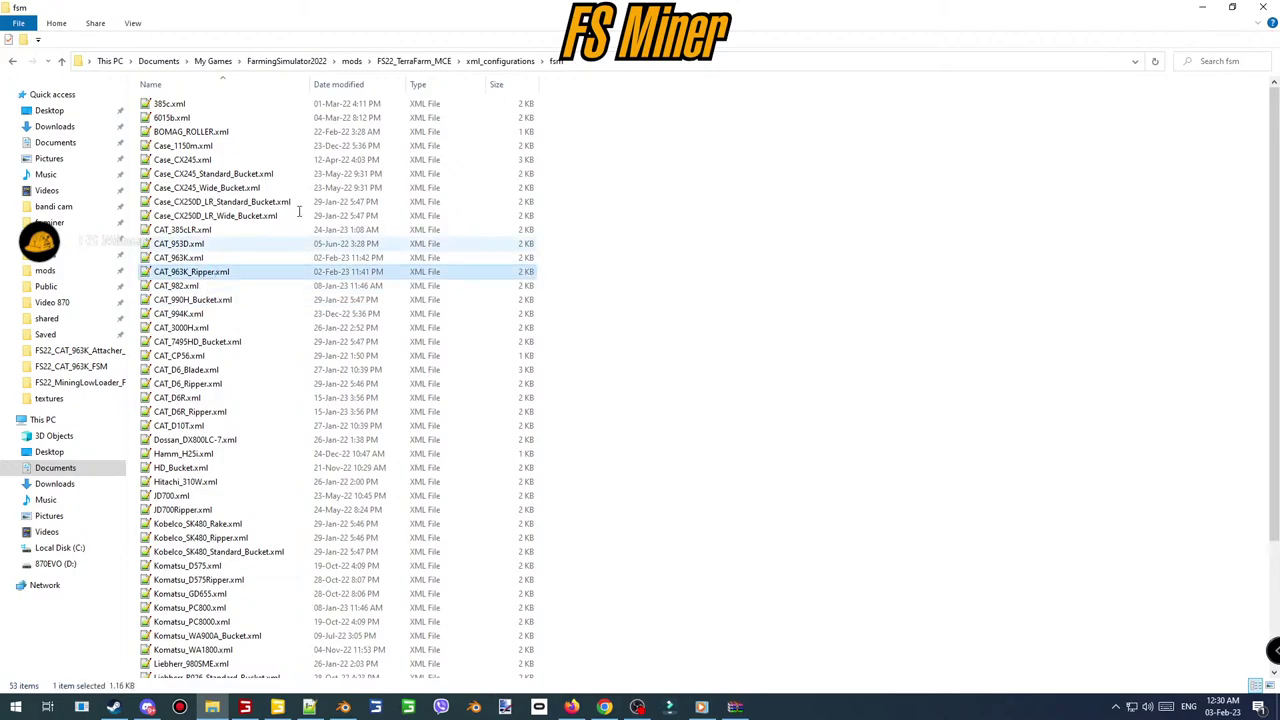
# - Set the ripper configuration's modName to FS22_CAT_963Kripper_FSM, then save and close the file
pyautogui.click(356, 82)
pyautogui.write('Ripper_FSM" typeName="963KRipper" xmlName="963Ripper">')
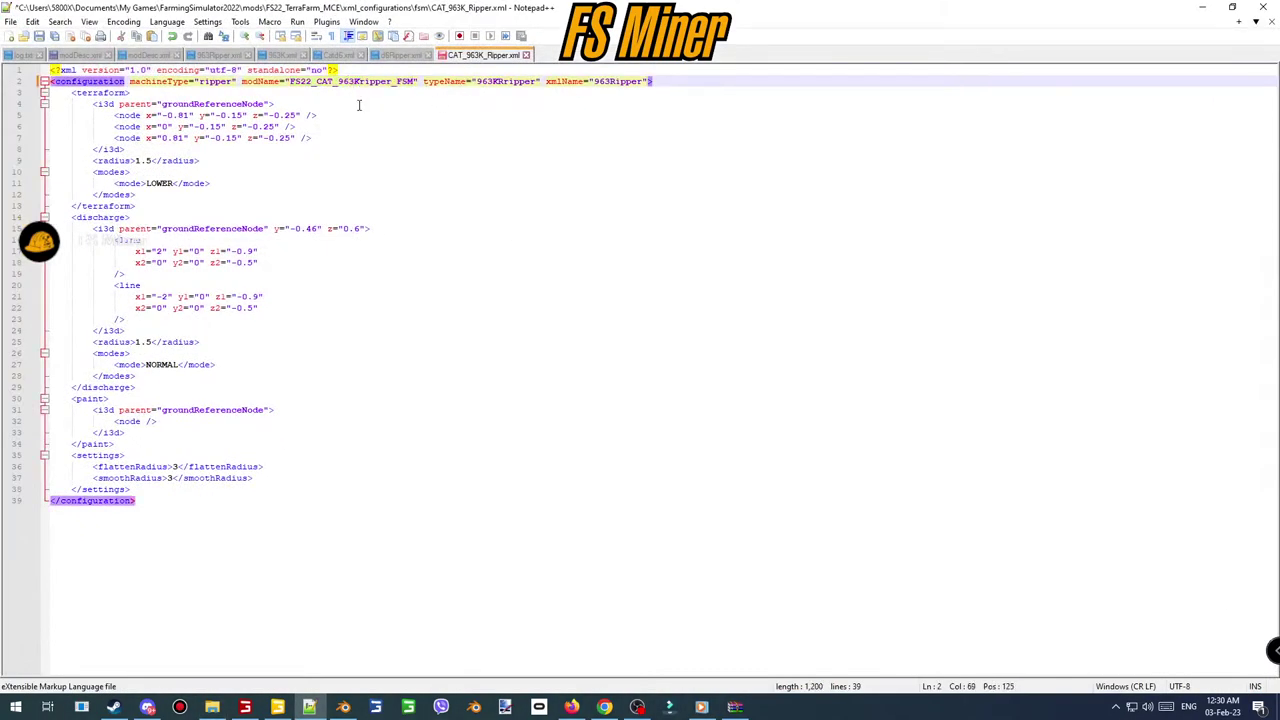
pyautogui.hotkey('ctrl', 's')
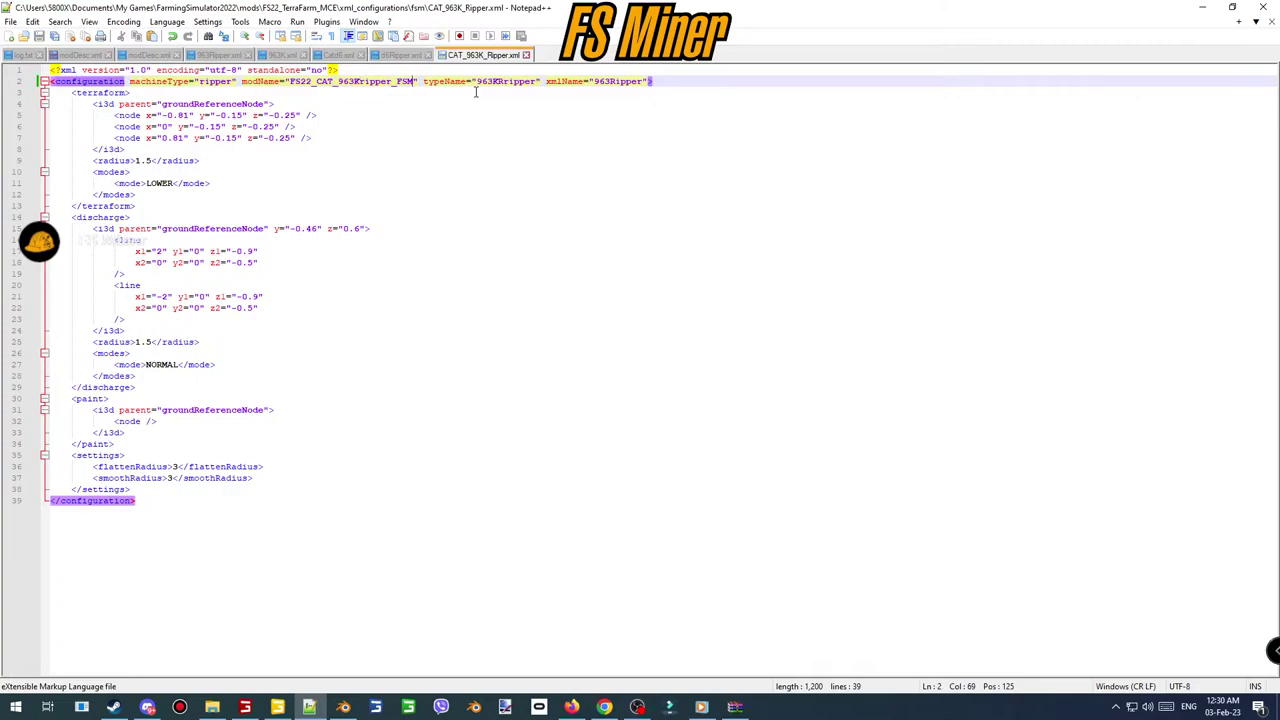
pyautogui.click(526, 55)
pyautogui.click(1202, 7)
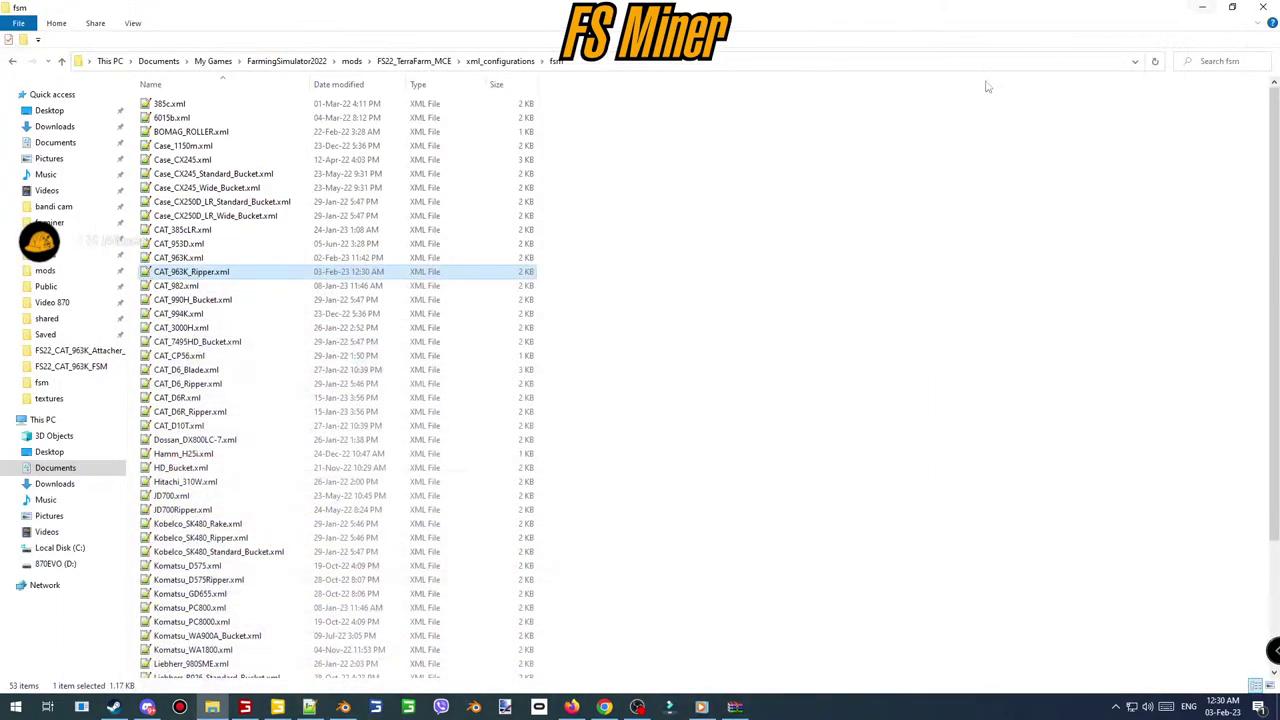
# - Open the FS22_CAT_963Kripper_FSM folder in the mods folder and show its contents as large icons
pyautogui.click(45, 270)
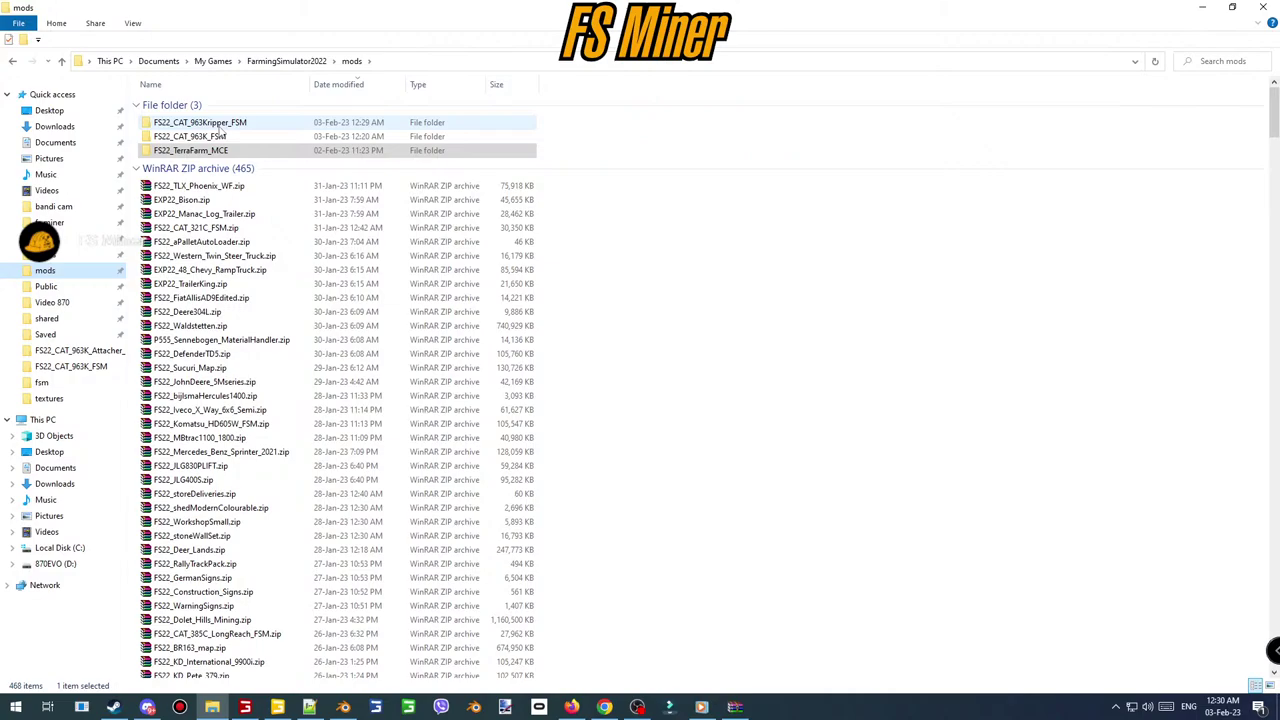
pyautogui.doubleClick(220, 124)
pyautogui.rightClick(750, 282)
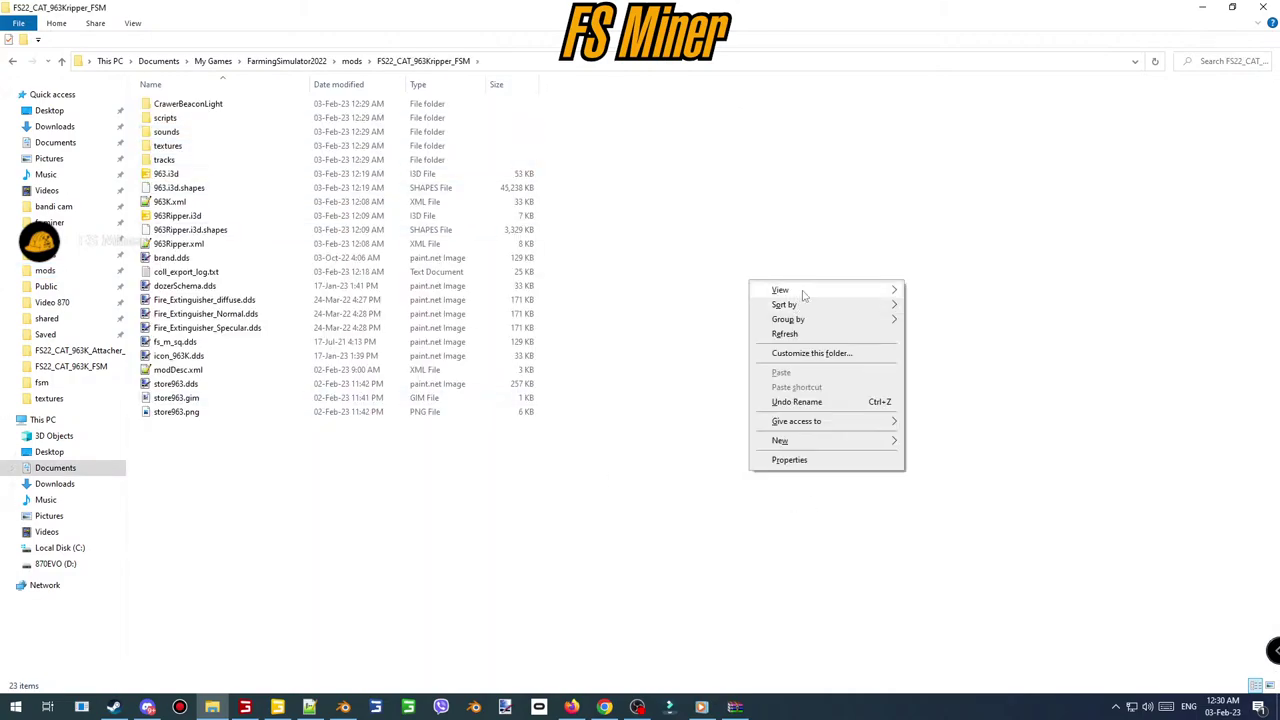
pyautogui.moveTo(802, 292)
pyautogui.click(920, 306)
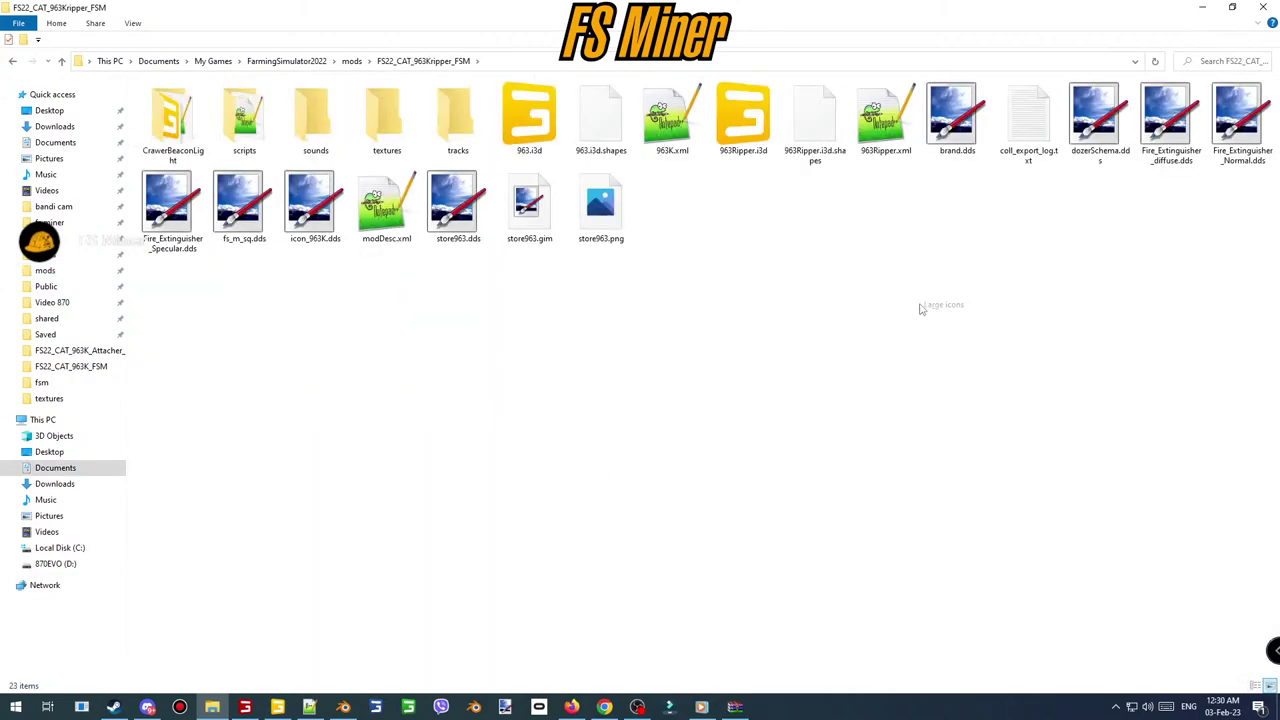
# - Delete CrawerBeaconLight, sounds, tracks, 963.i3d, 963.i3d.shapes, 963K.xml, coll_export_log.txt and the three Fire_Extinguisher textures from the ripper mod folder
pyautogui.click(190, 120)
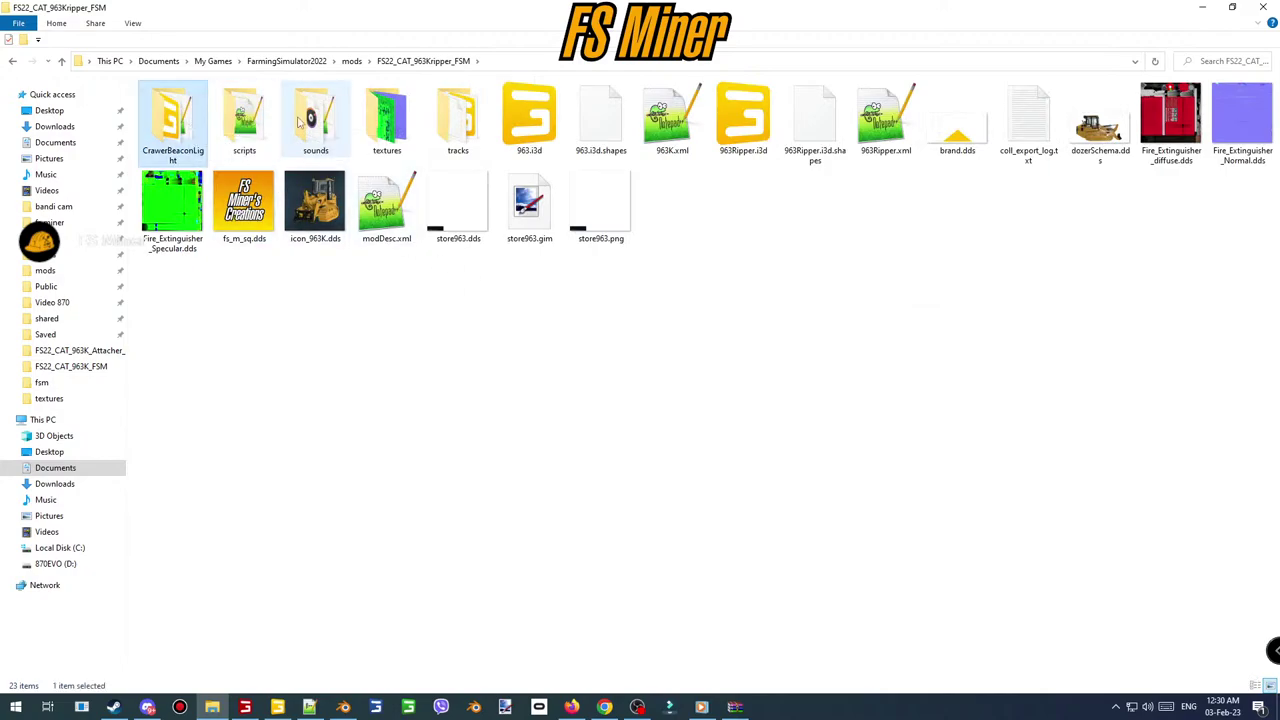
pyautogui.keyDown('ctrl'); pyautogui.click(478, 122); pyautogui.keyUp('ctrl')
pyautogui.keyDown('ctrl'); pyautogui.click(527, 120); pyautogui.keyUp('ctrl')
pyautogui.keyDown('ctrl'); pyautogui.click(600, 120); pyautogui.keyUp('ctrl')
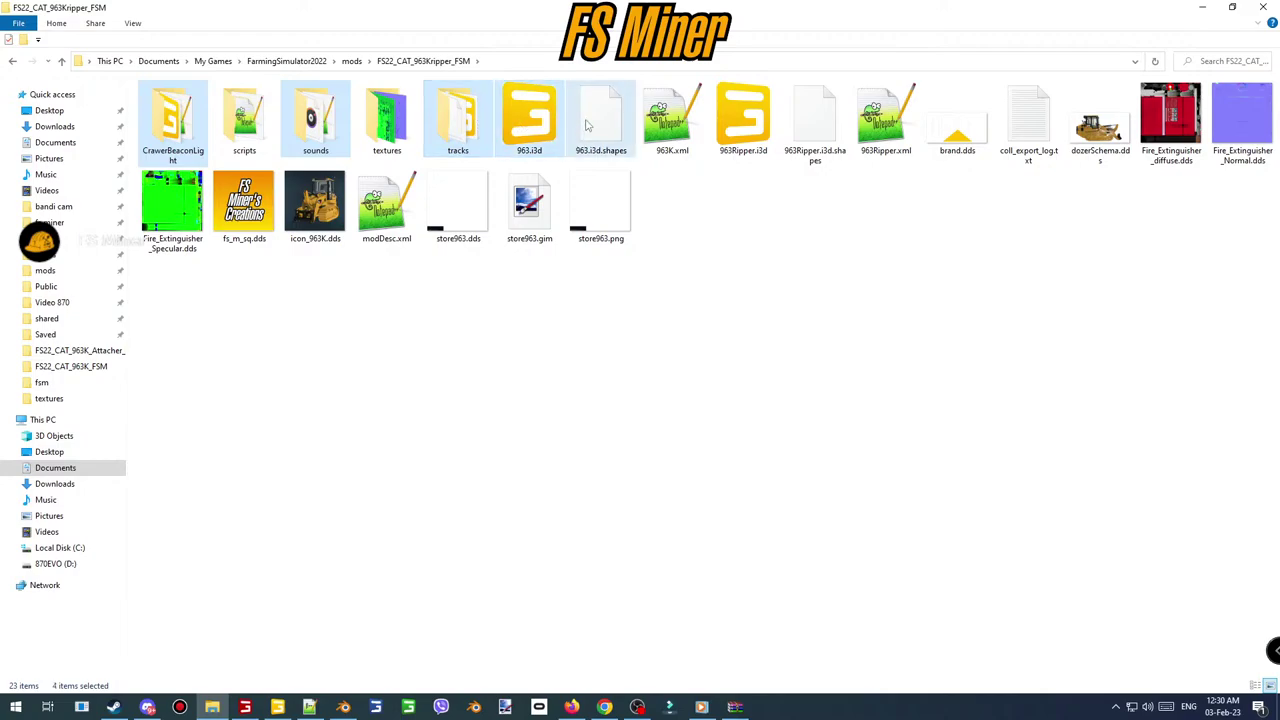
pyautogui.keyDown('ctrl'); pyautogui.click(672, 120); pyautogui.keyUp('ctrl')
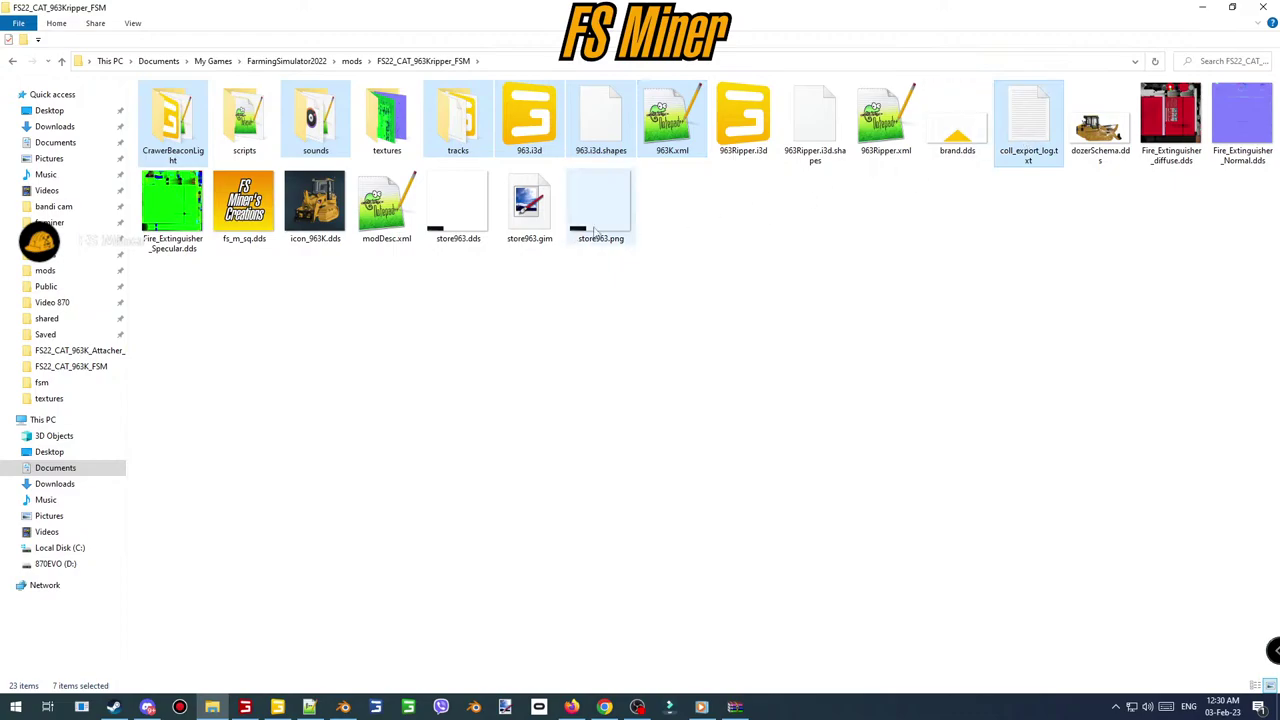
pyautogui.keyDown('ctrl'); pyautogui.click(1171, 125); pyautogui.keyUp('ctrl')
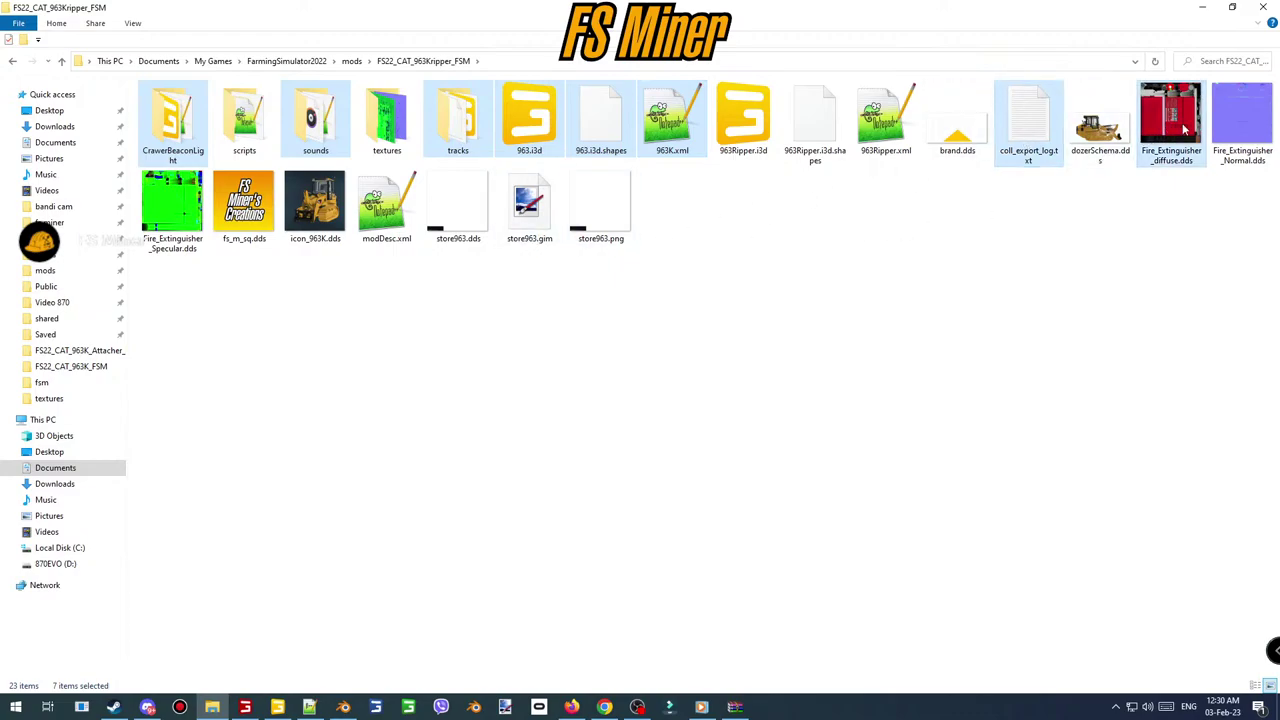
pyautogui.keyDown('ctrl'); pyautogui.click(1227, 130); pyautogui.keyUp('ctrl')
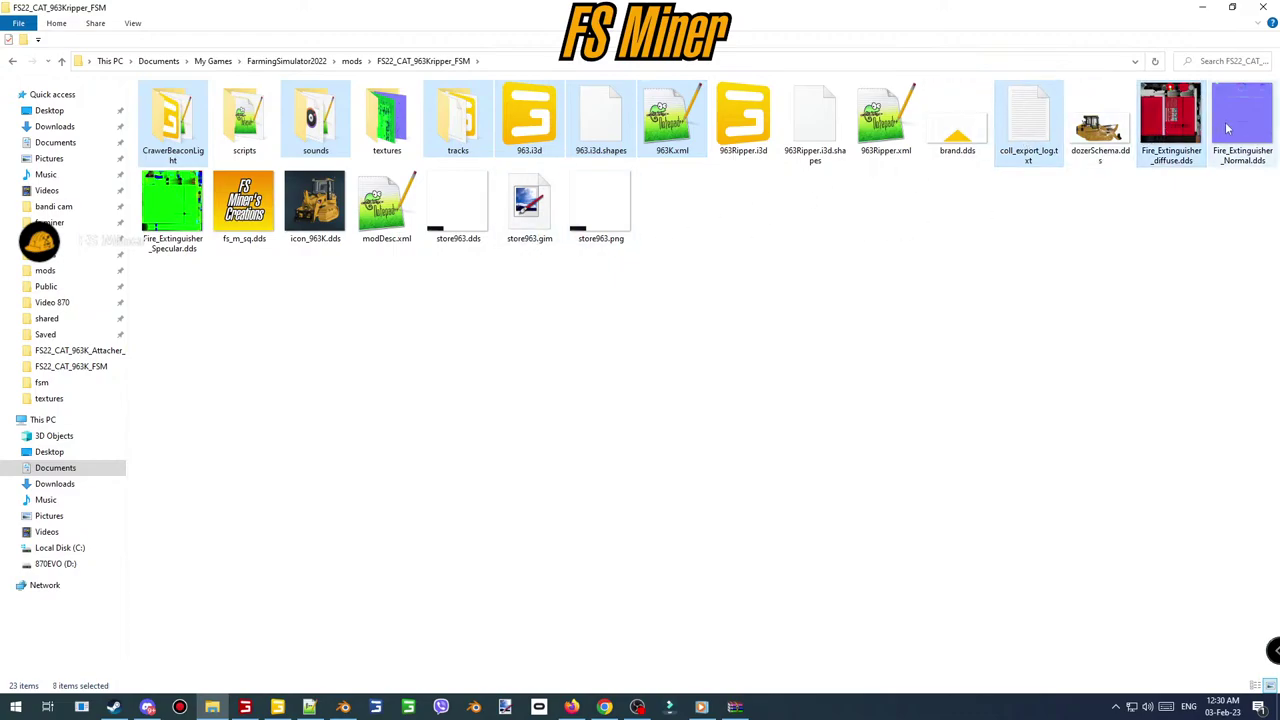
pyautogui.keyDown('ctrl'); pyautogui.click(183, 207); pyautogui.keyUp('ctrl')
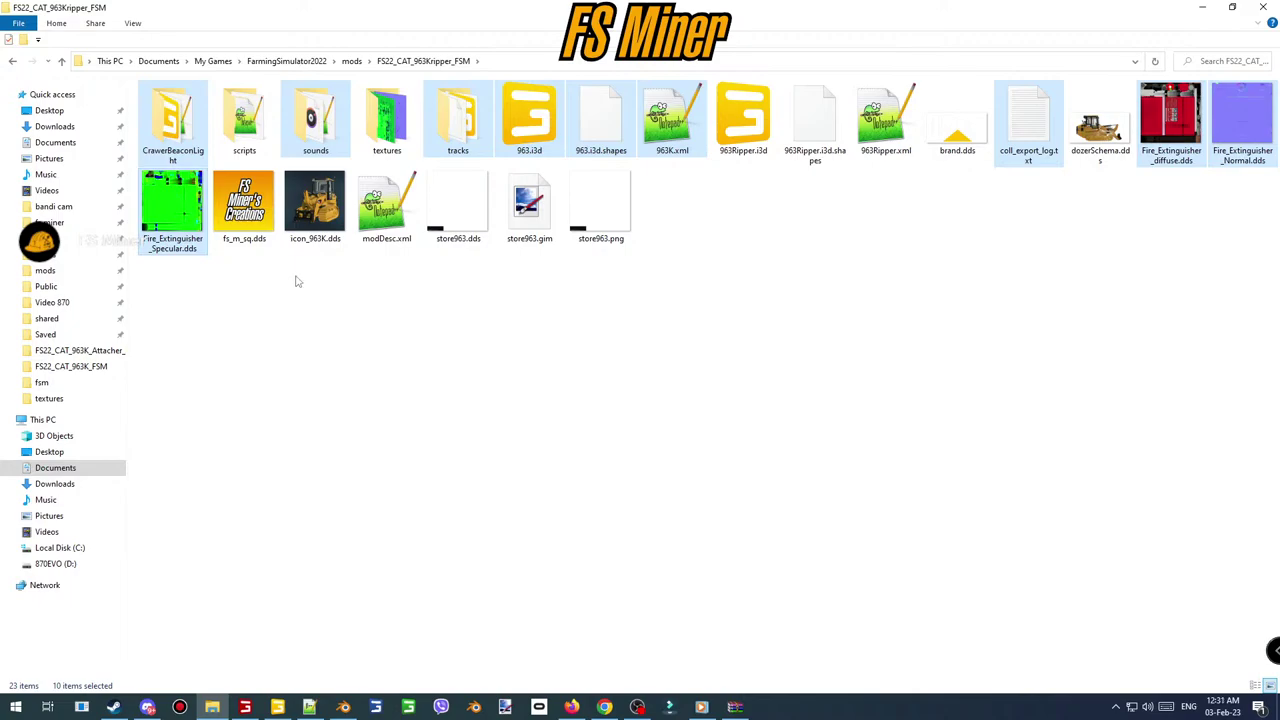
pyautogui.press('Delete')
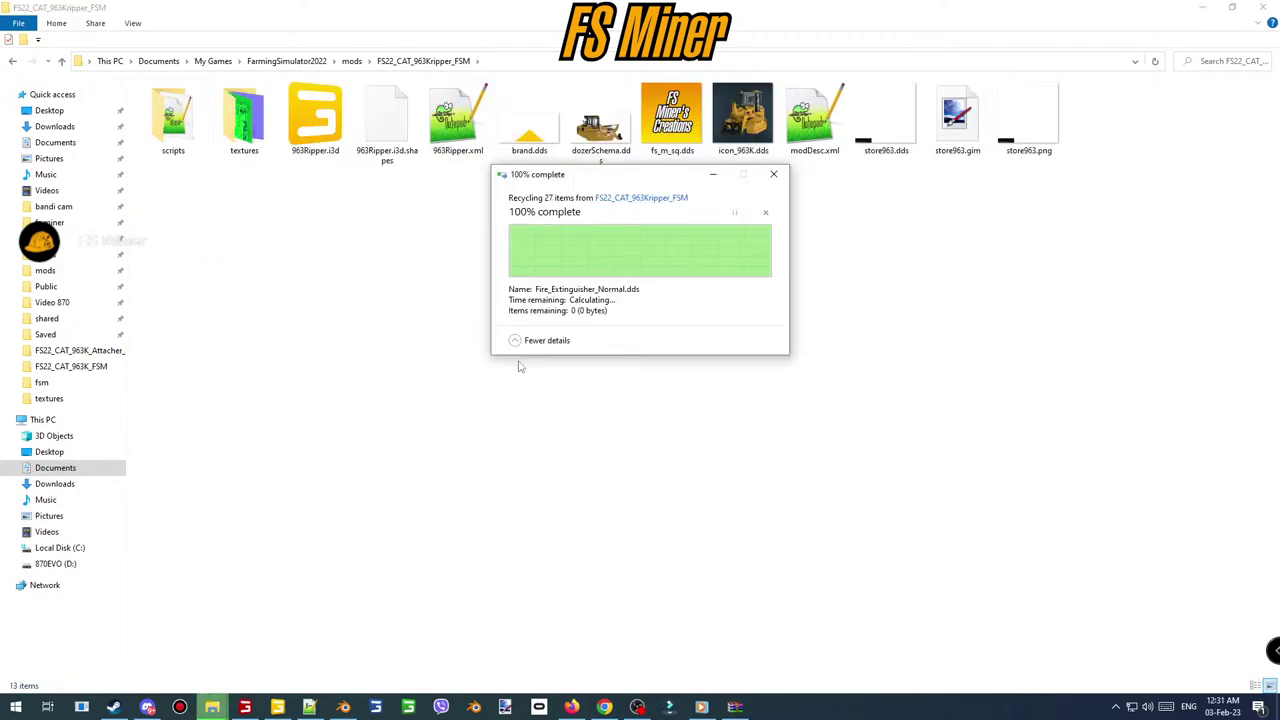
# - Sort the ripper mod folder's contents by date modified and group them by type
pyautogui.rightClick(421, 353)
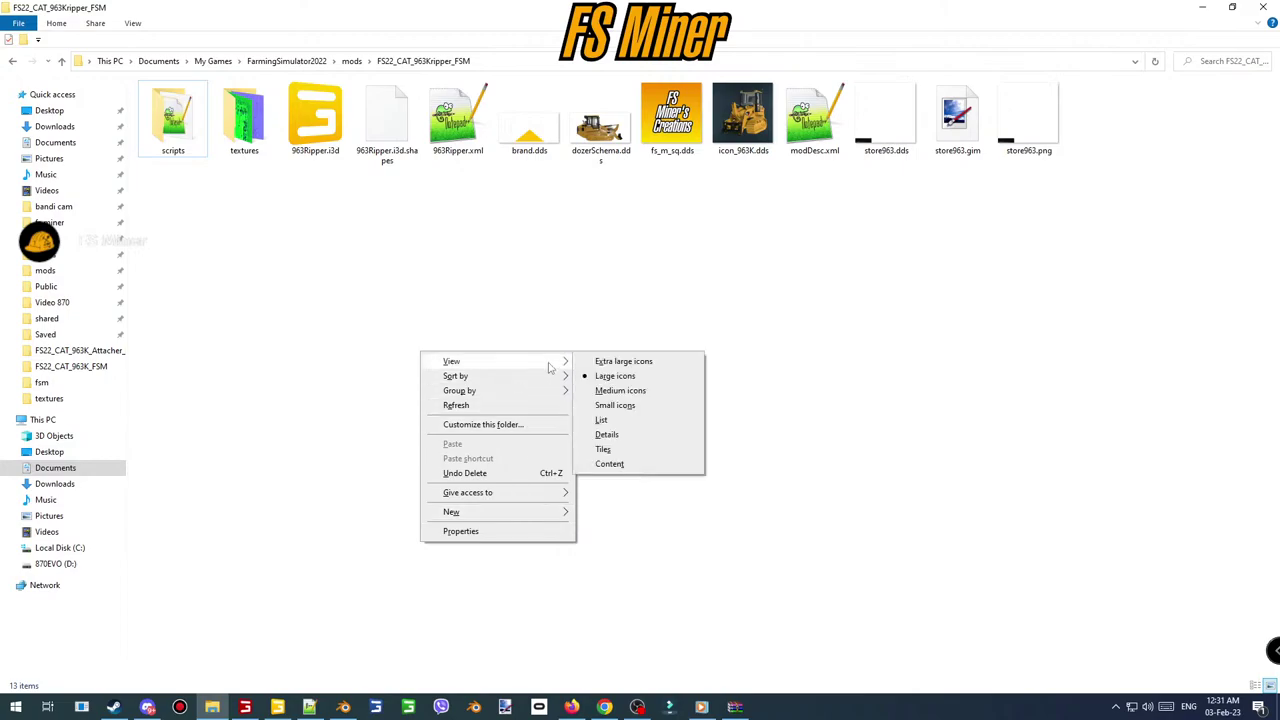
pyautogui.moveTo(566, 385)
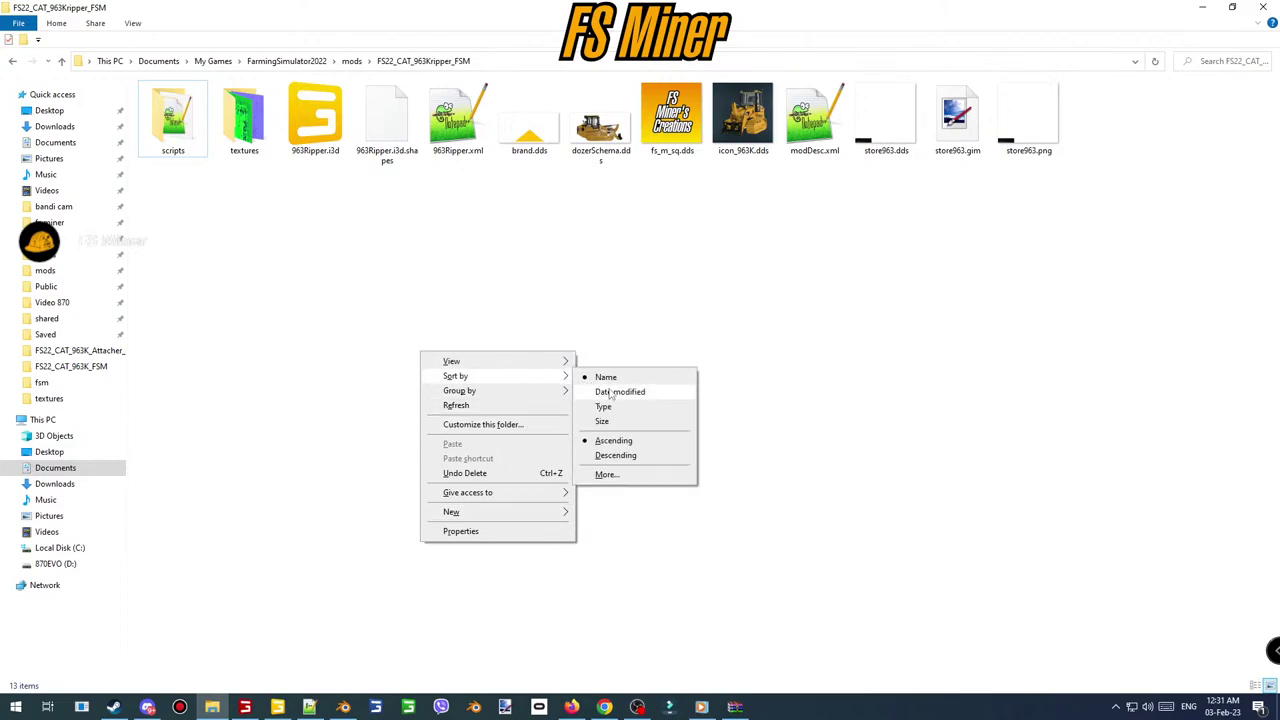
pyautogui.click(612, 392)
pyautogui.rightClick(557, 376)
pyautogui.moveTo(608, 416)
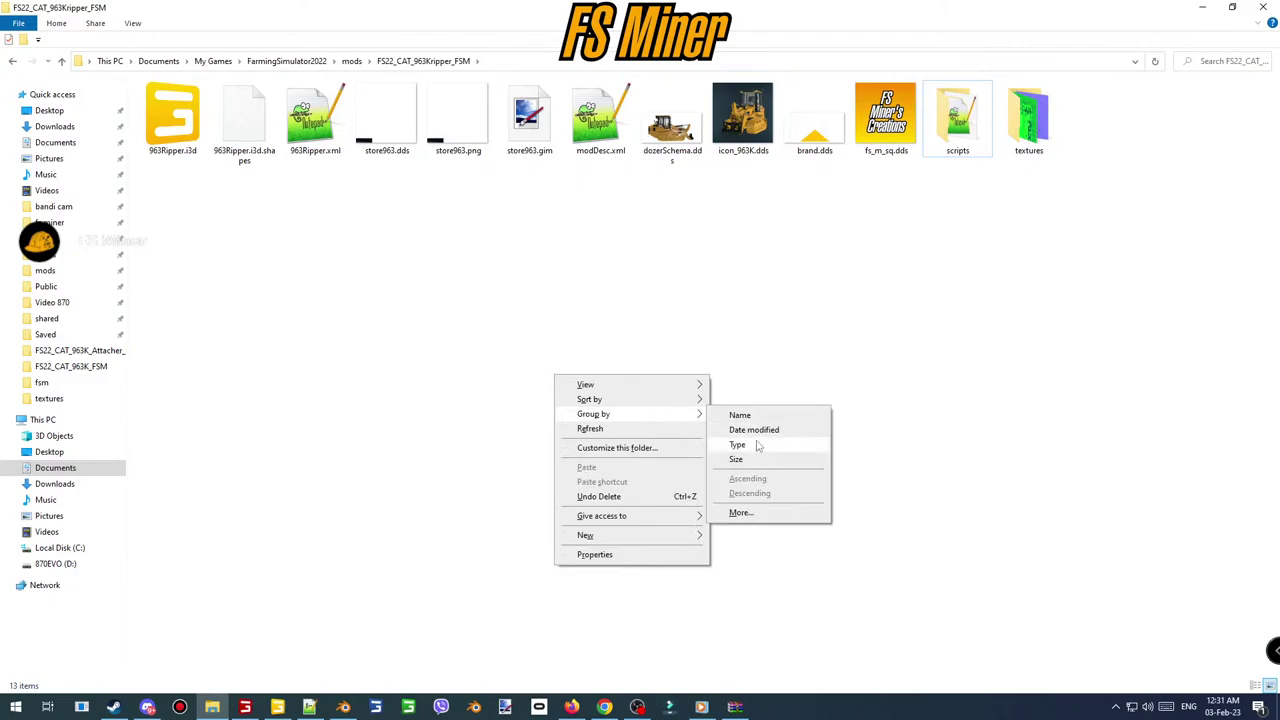
pyautogui.click(740, 443)
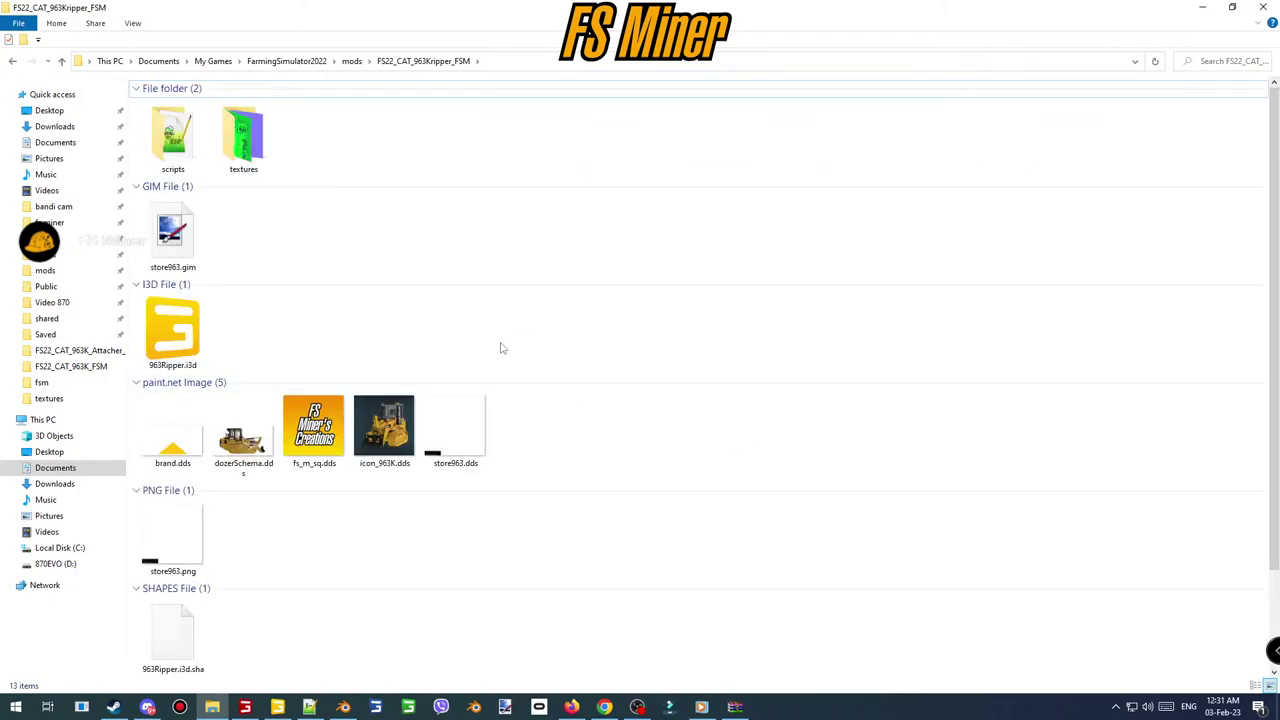
# - Open the ripper mod's modDesc.xml and set its English title to CAT 963K Ripper
pyautogui.scroll(-1, 476, 440)
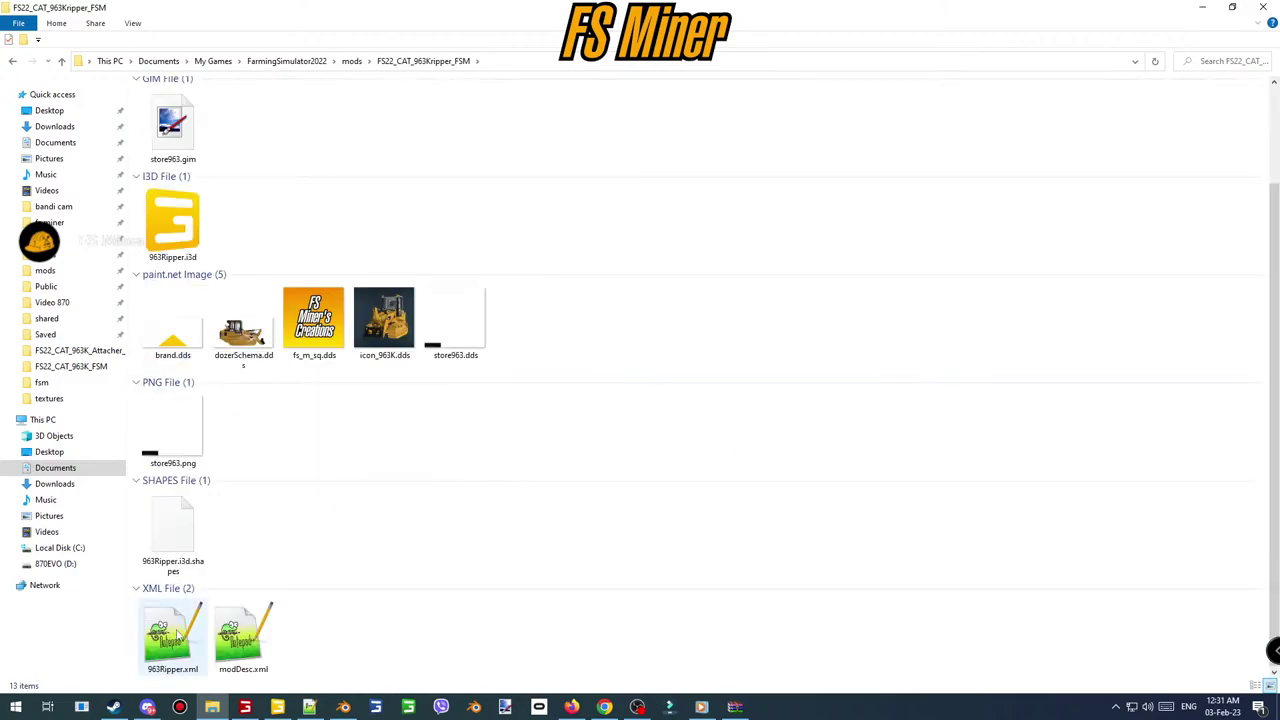
pyautogui.doubleClick(243, 635)
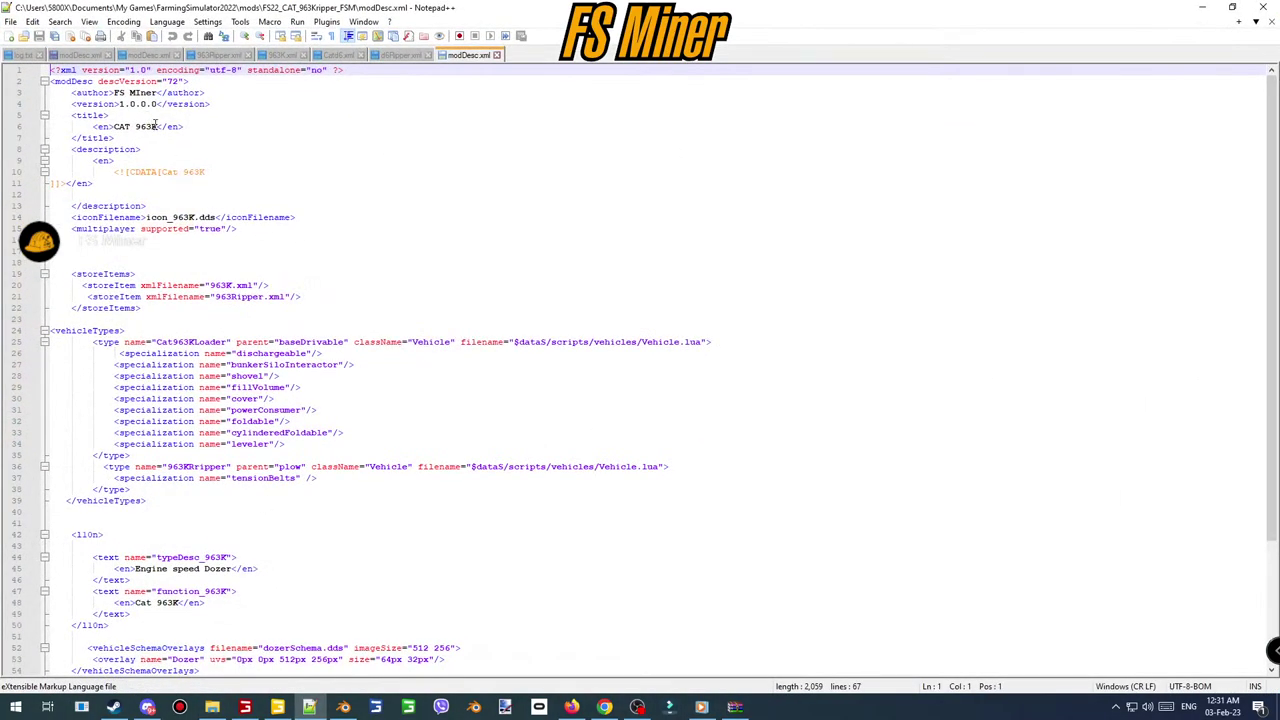
pyautogui.click(157, 126)
pyautogui.write('Ripper')
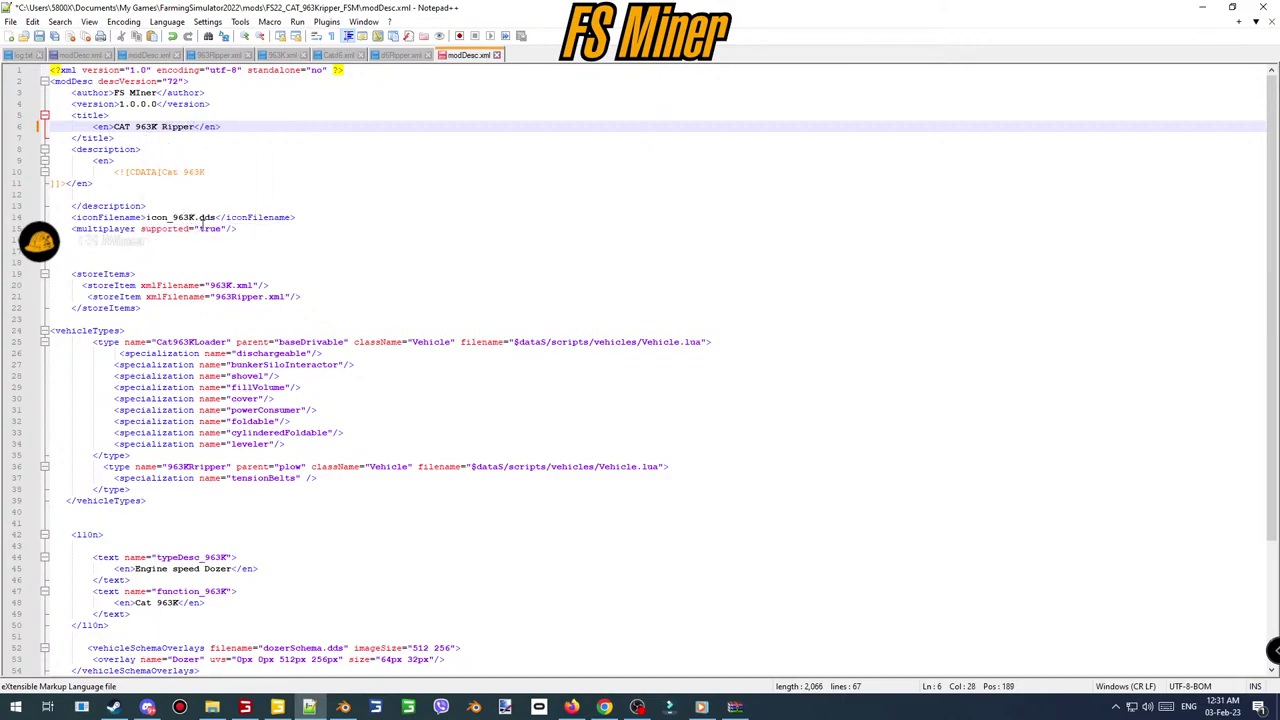
# - Remove the 963K.xml store item and the whole Cat963KLoader vehicle type from the ripper's modDesc.xml
pyautogui.click(269, 283)
pyautogui.hotkey('shift', 'Up')
pyautogui.press('BackSpace')
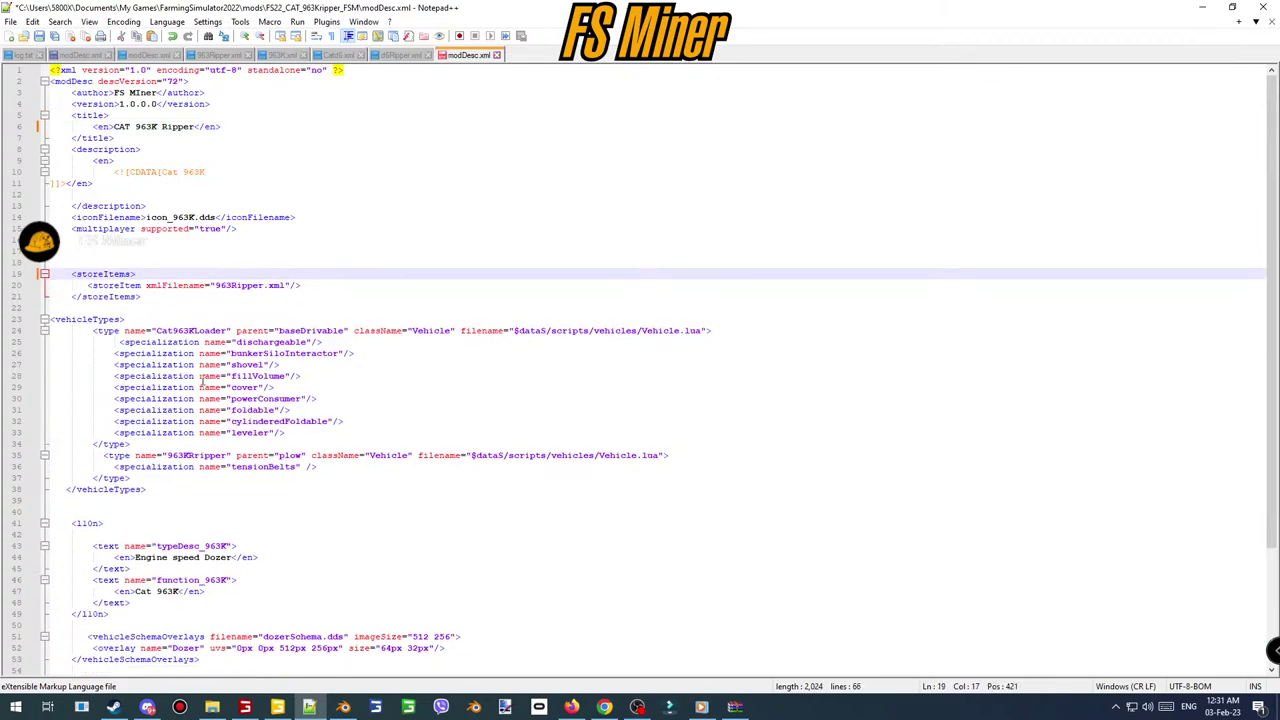
pyautogui.moveTo(139, 442); pyautogui.dragTo(165, 321)
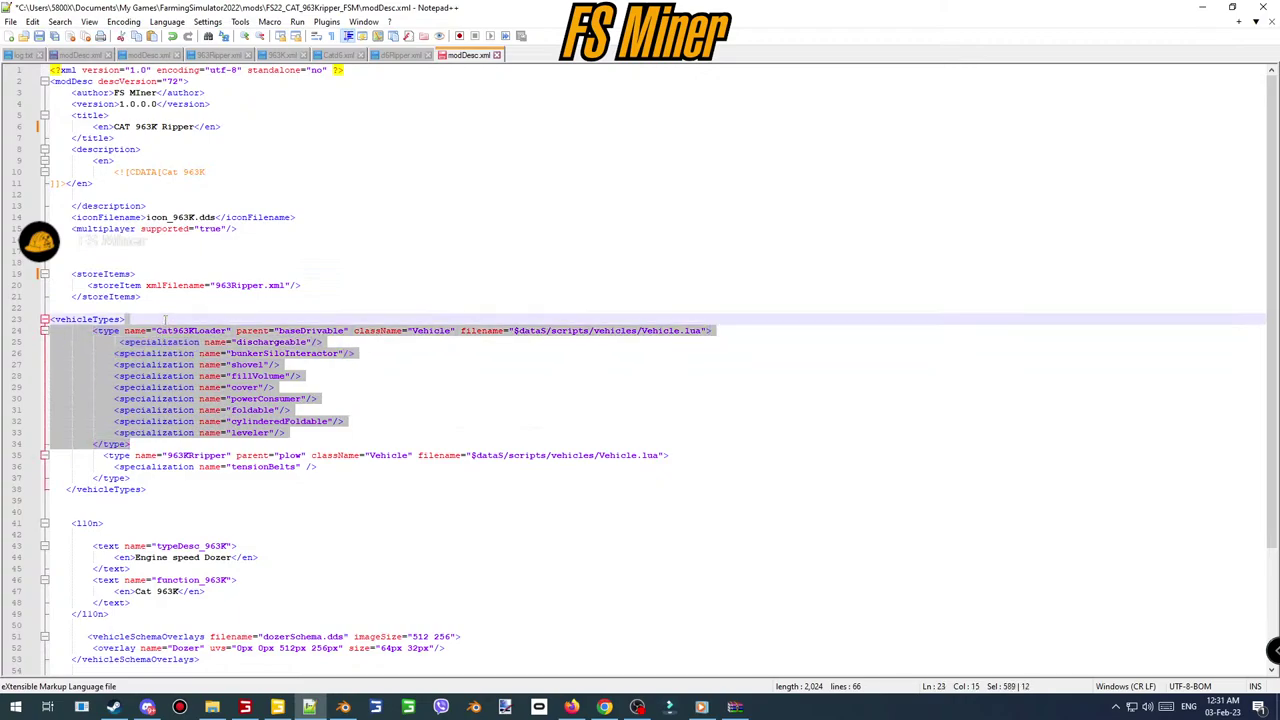
pyautogui.press('BackSpace')
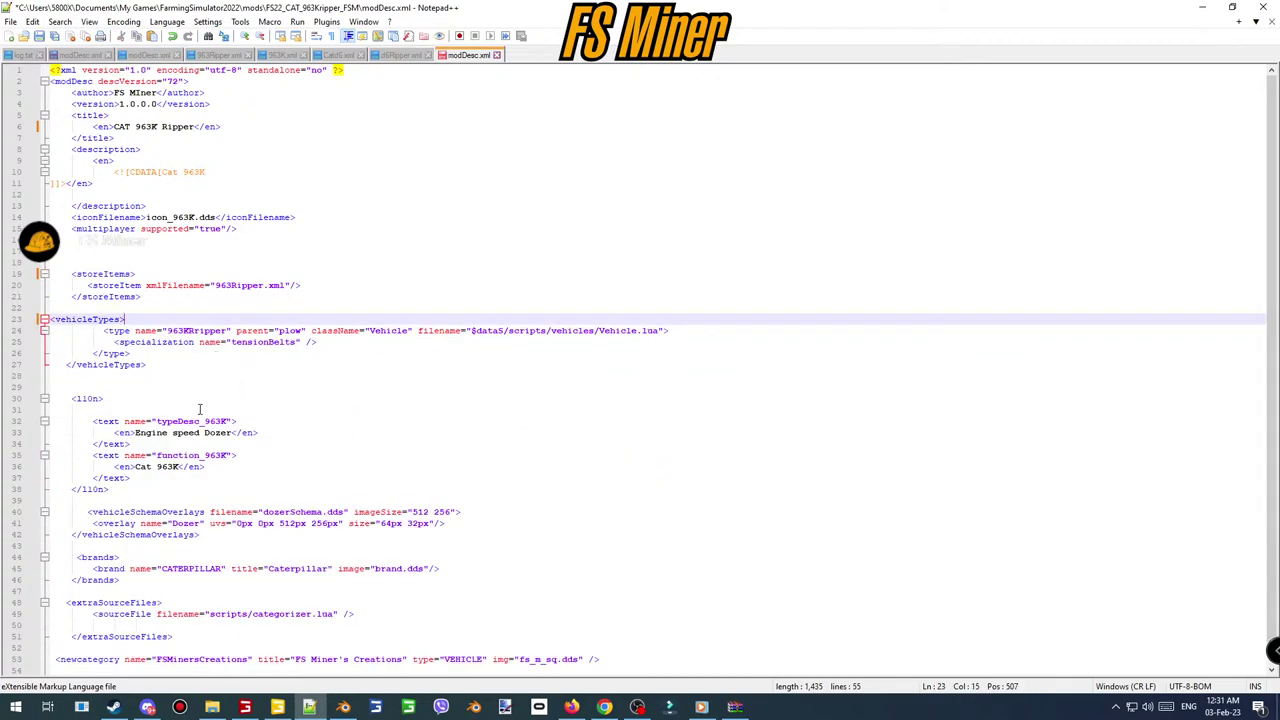
# - Delete the l10n block, comment out the vehicleSchemaOverlays block, and save the ripper's modDesc.xml
pyautogui.scroll(-1, 266, 427)
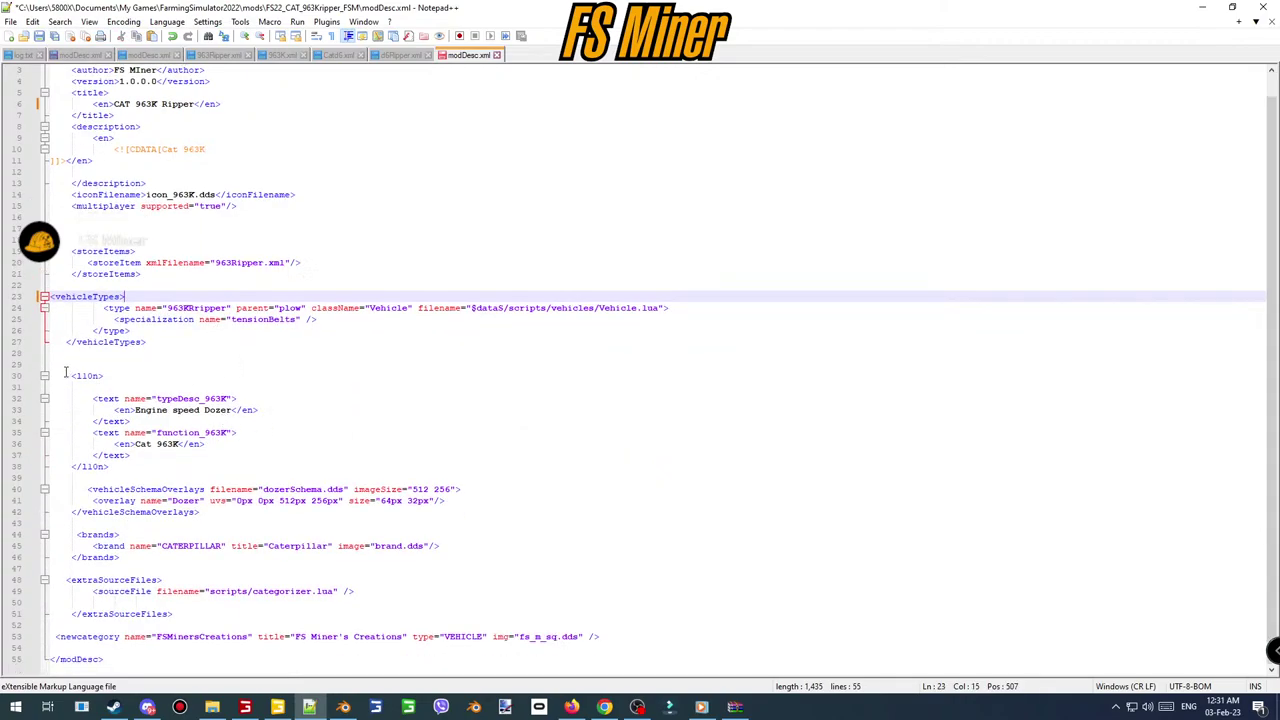
pyautogui.moveTo(65, 372); pyautogui.dragTo(175, 466)
pyautogui.press('BackSpace')
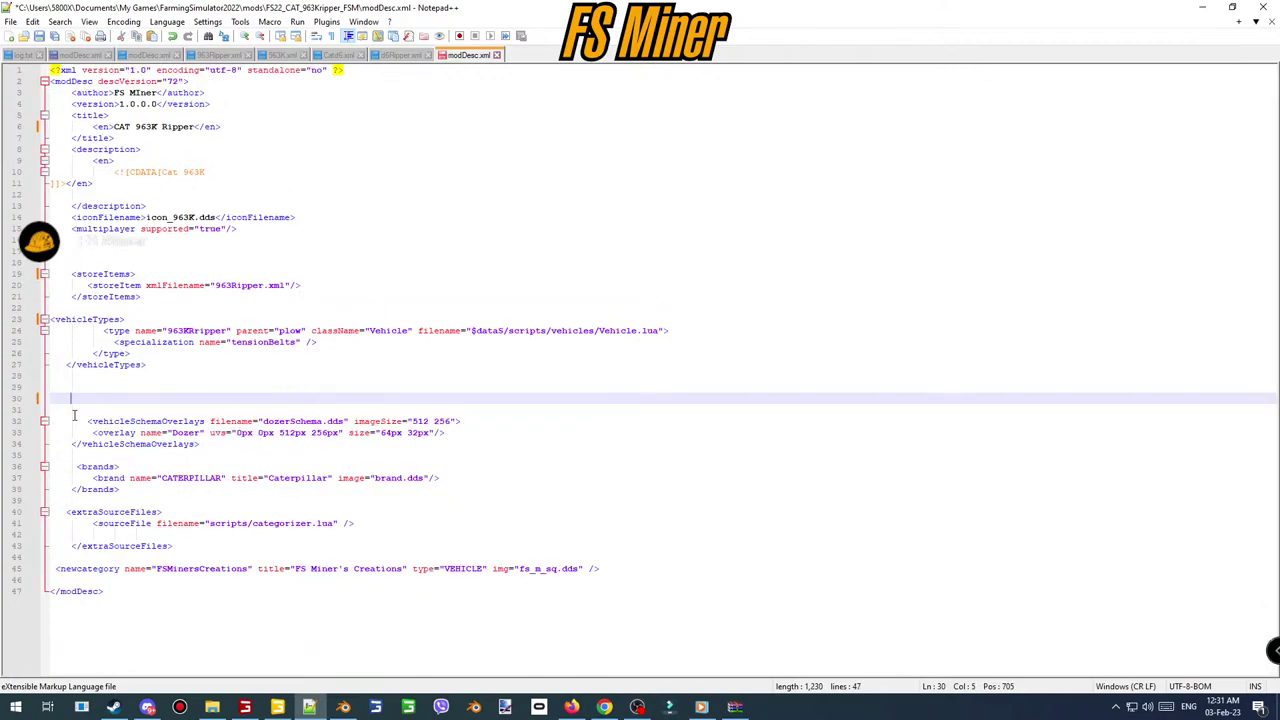
pyautogui.moveTo(73, 415); pyautogui.dragTo(200, 444)
pyautogui.rightClick(183, 446)
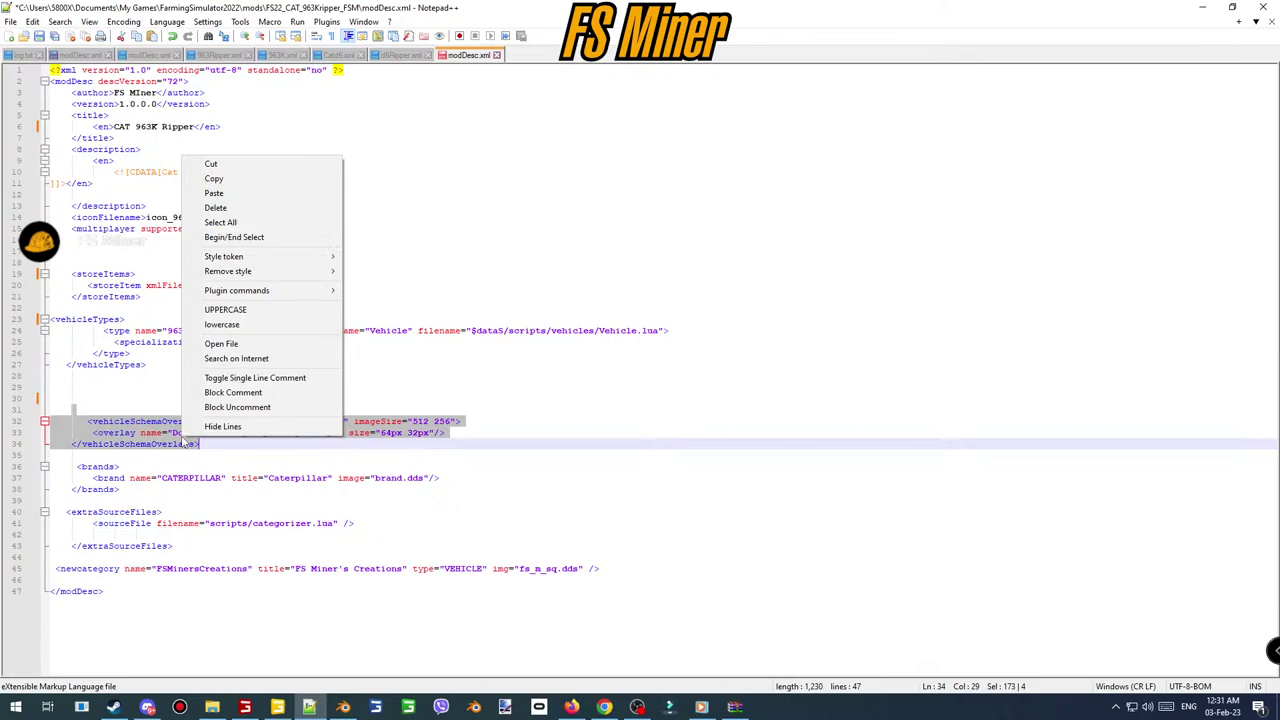
pyautogui.click(233, 392)
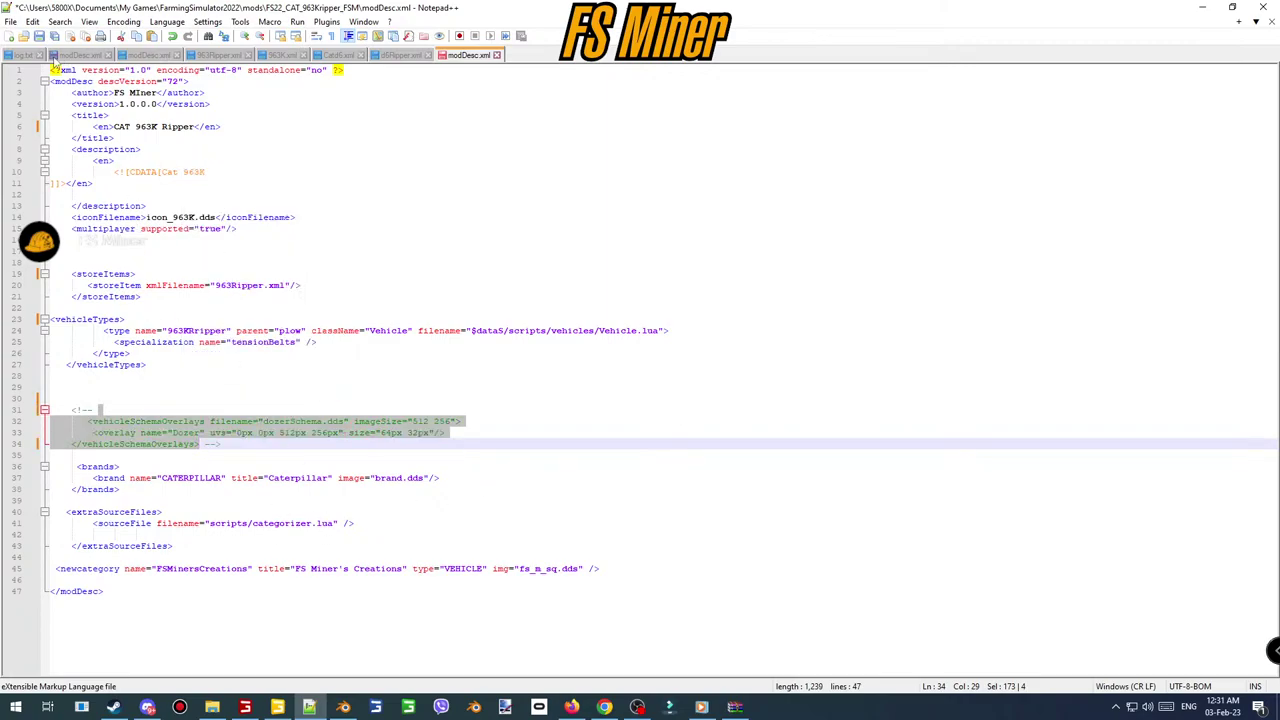
pyautogui.click(39, 35)
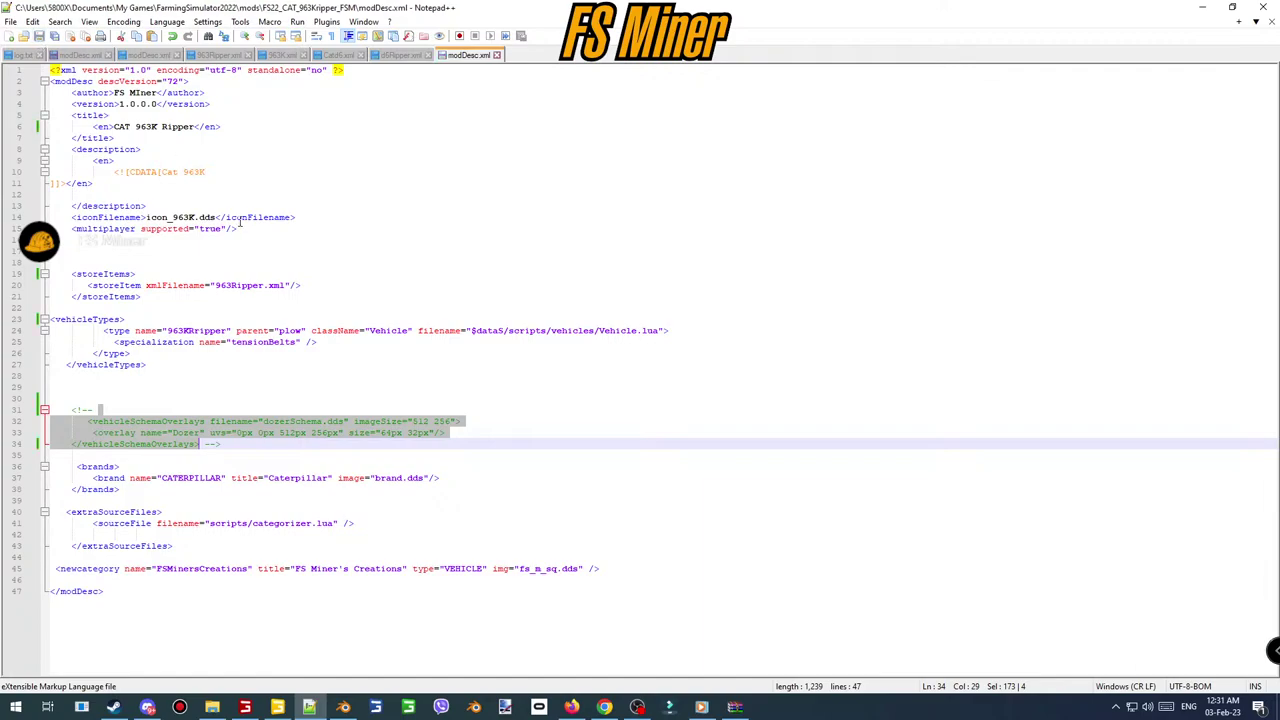
# - Change the ripper mod's description text to "Cat 963K ripper" and save modDesc.xml
pyautogui.click(207, 171)
pyautogui.write('Ri')
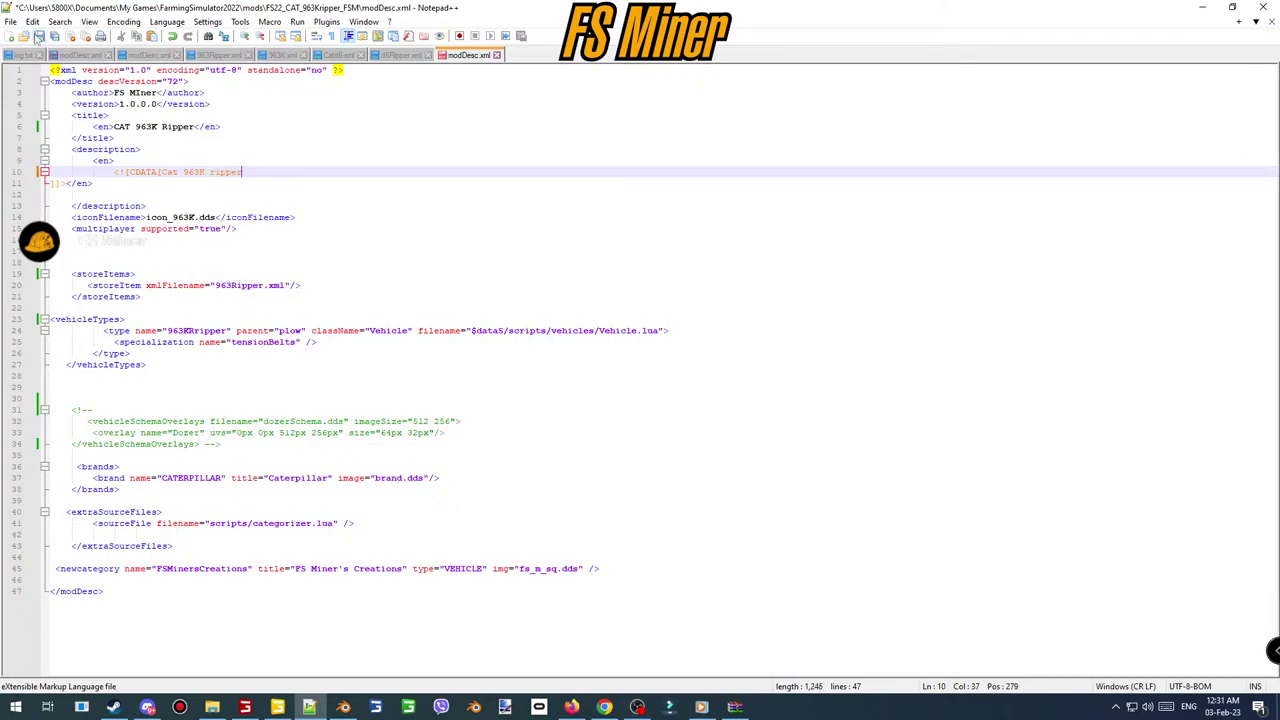
pyautogui.click(39, 35)
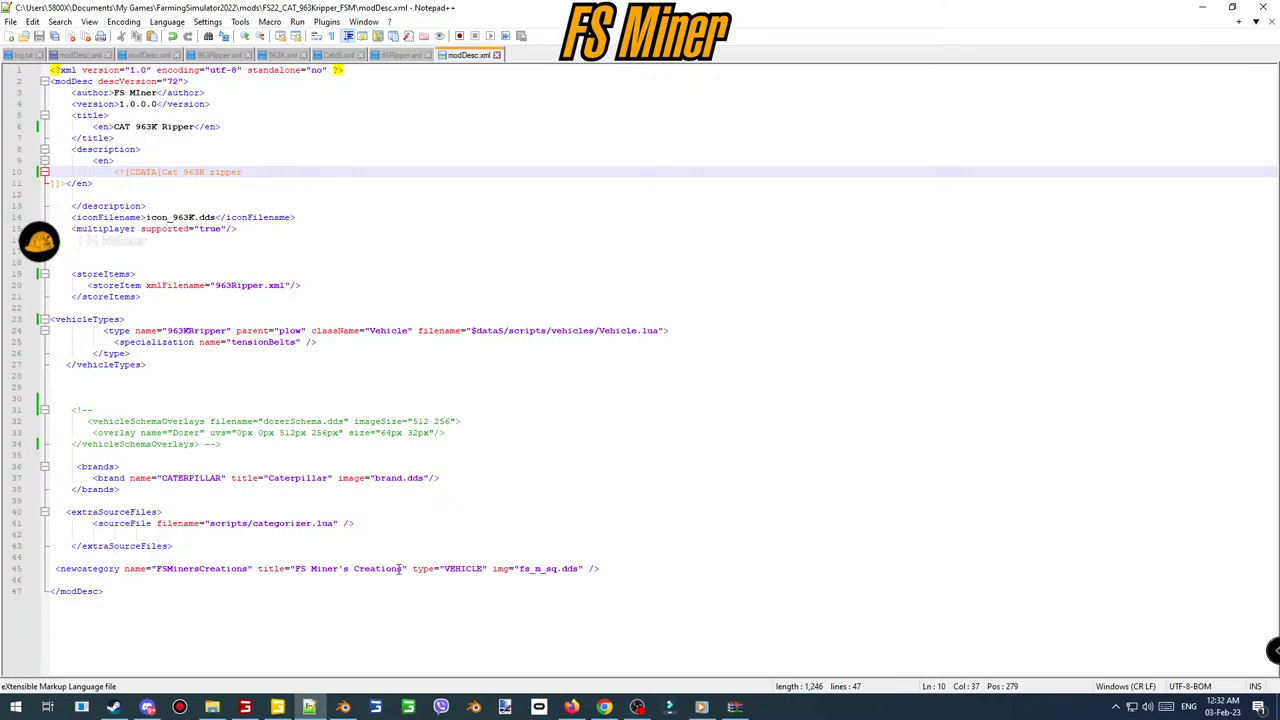
# - Open the FS22_CAT_963K_FSM folder in mods and delete 963Ripper.i3d and store963.gim from it
pyautogui.click(212, 707)
pyautogui.press('BackSpace')
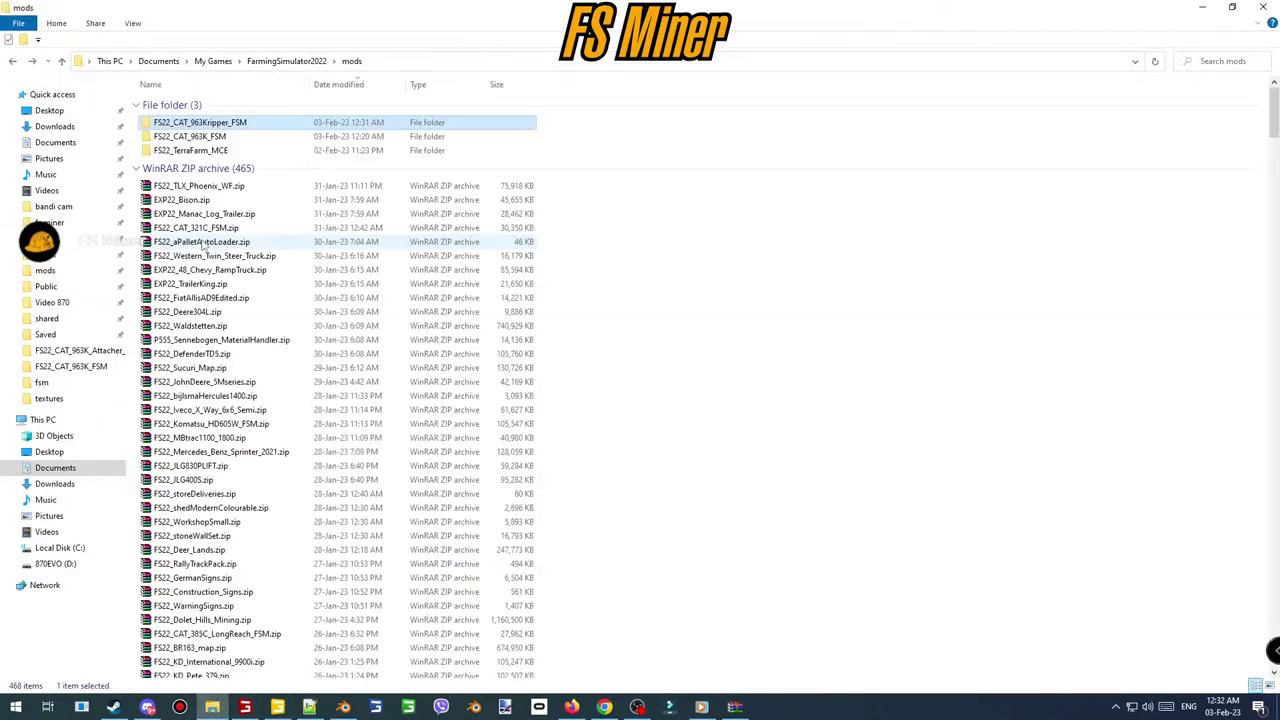
pyautogui.doubleClick(220, 137)
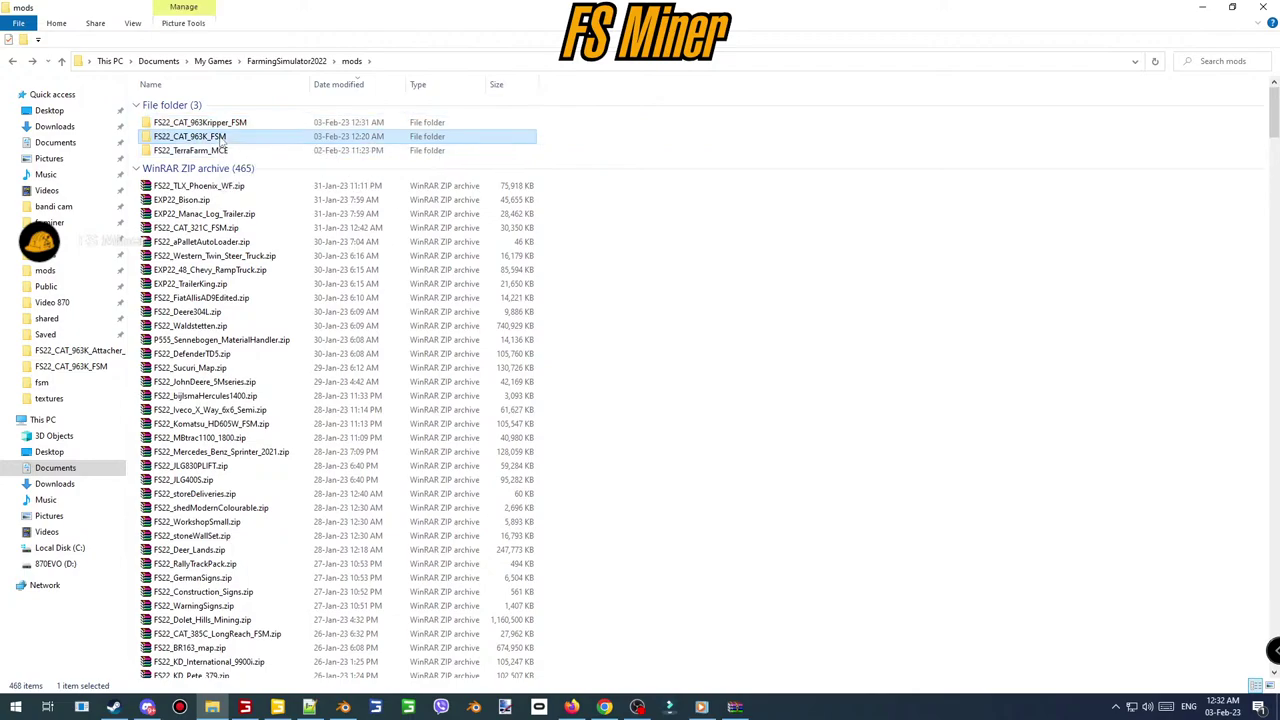
pyautogui.click(263, 348)
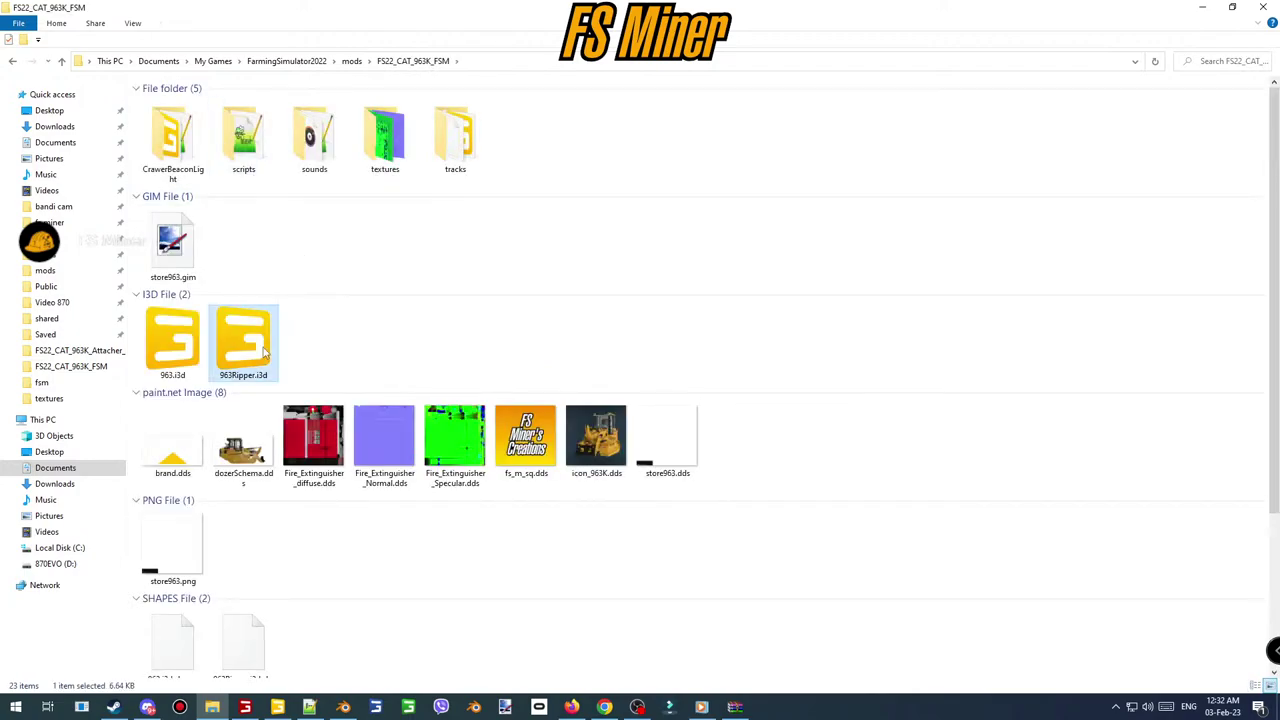
pyautogui.press('Delete')
pyautogui.click(182, 258)
pyautogui.press('Delete')
# - Delete ripper_specular.dds and ripper_normal.dds from the loader mod's textures folder, then return to the mod folder
pyautogui.click(393, 155)
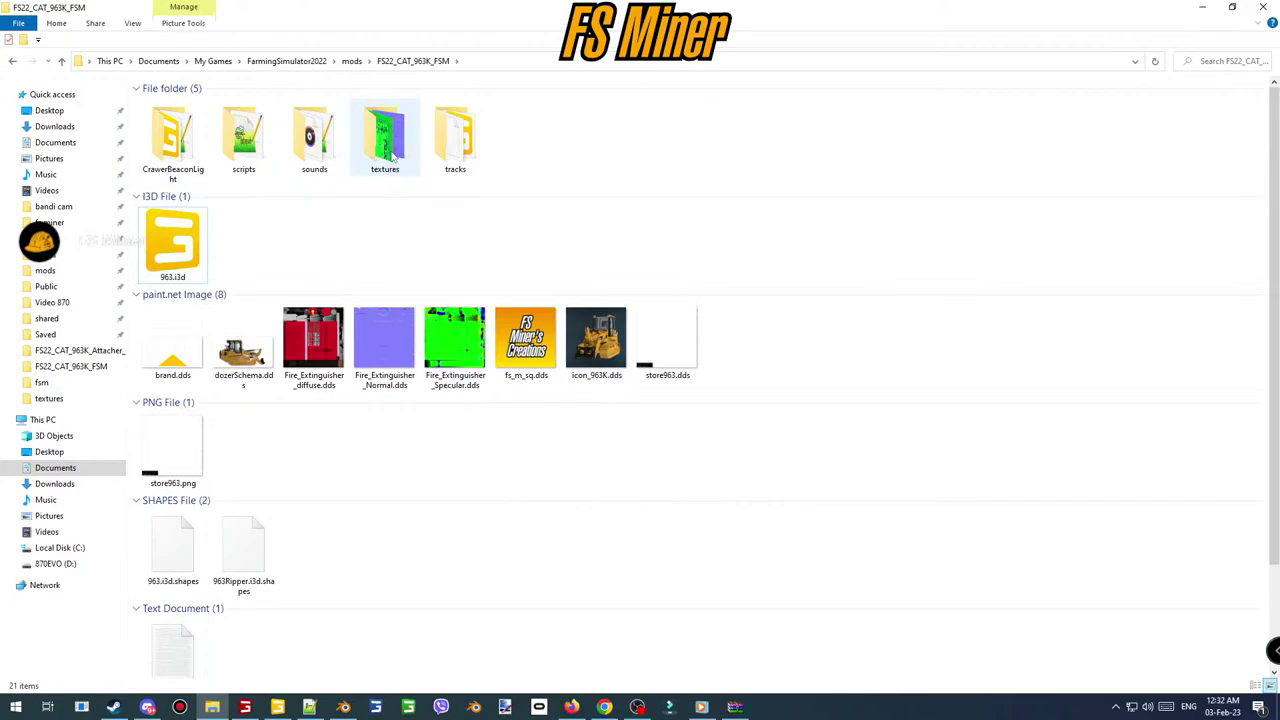
pyautogui.doubleClick(393, 152)
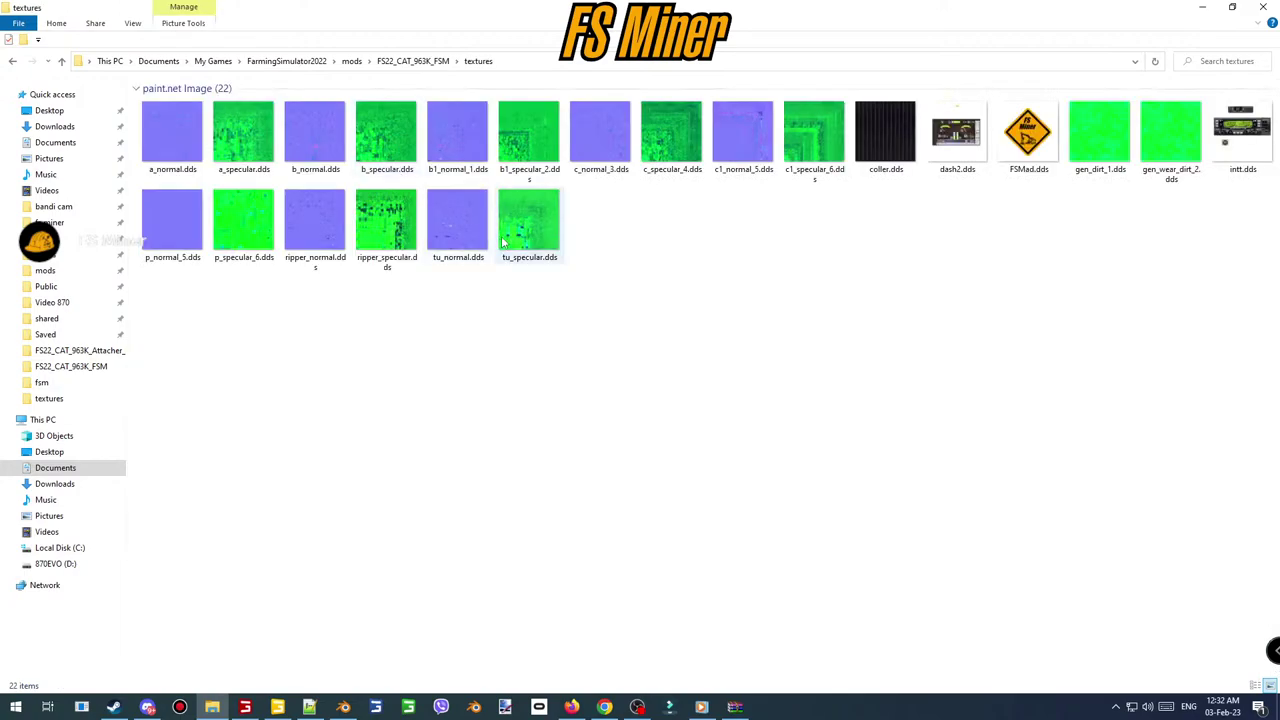
pyautogui.click(395, 242)
pyautogui.press('Delete')
pyautogui.click(343, 245)
pyautogui.press('Delete')
pyautogui.press('BackSpace')
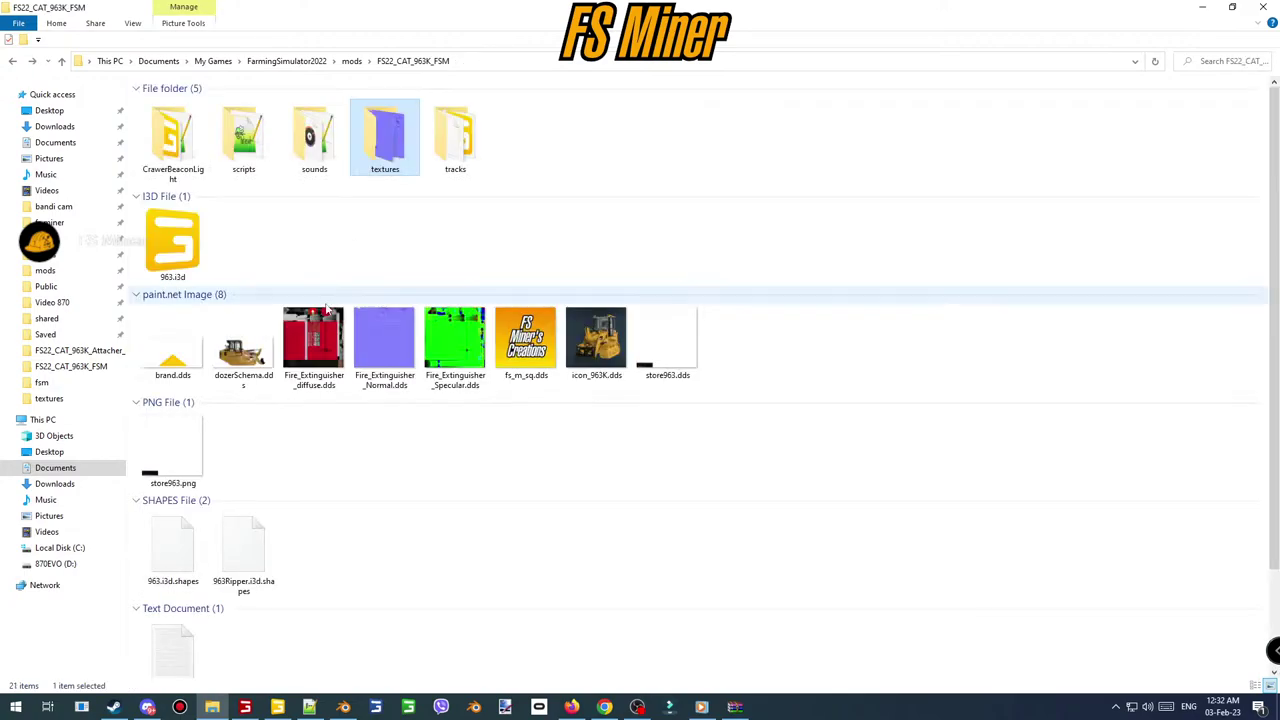
# - Delete 963Ripper.i3d.shapes, coll_export_log.txt and 963Ripper.xml from the FS22_CAT_963K_FSM folder
pyautogui.scroll(-2, 212, 531)
pyautogui.click(240, 433)
pyautogui.press('Delete')
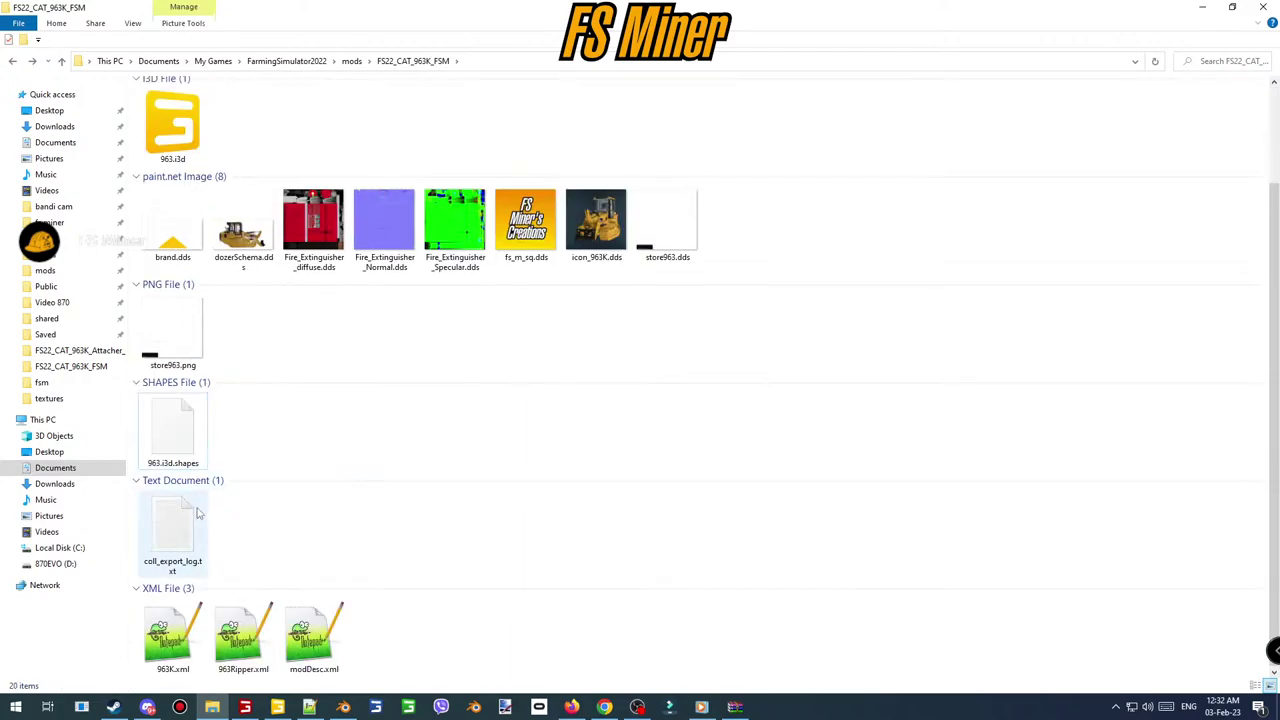
pyautogui.click(186, 519)
pyautogui.press('Delete')
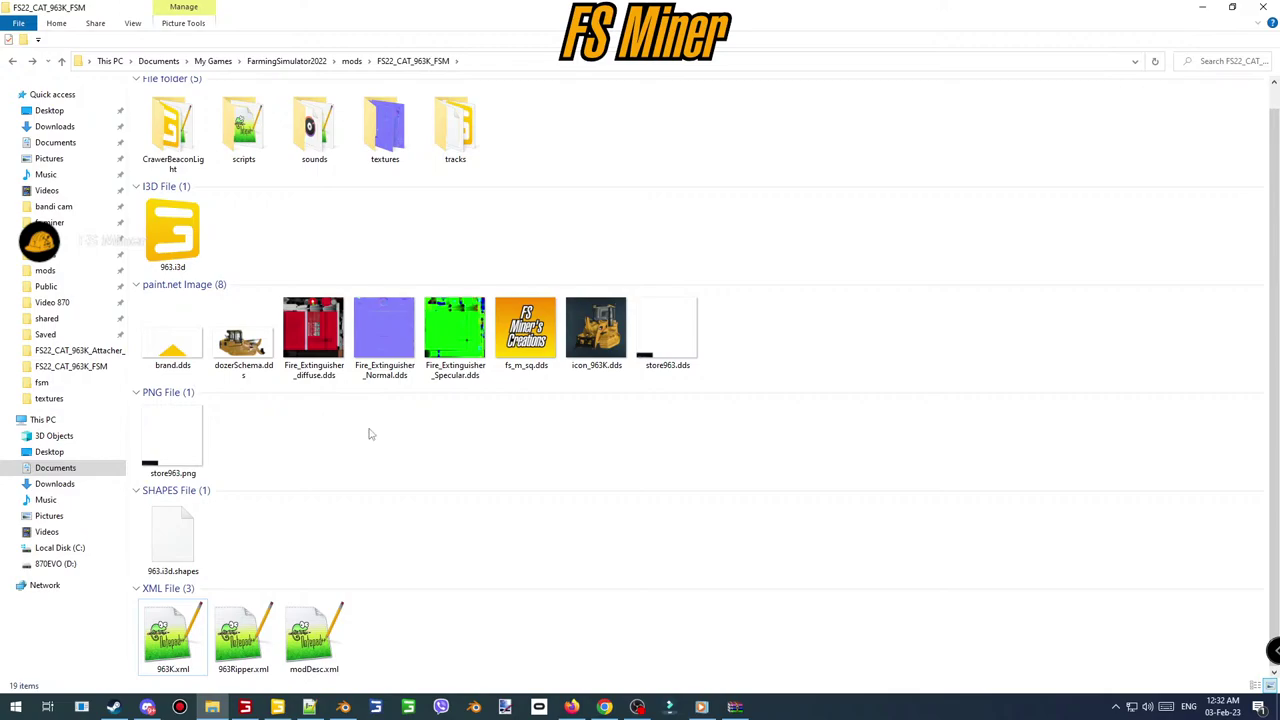
pyautogui.click(250, 634)
pyautogui.press('Delete')
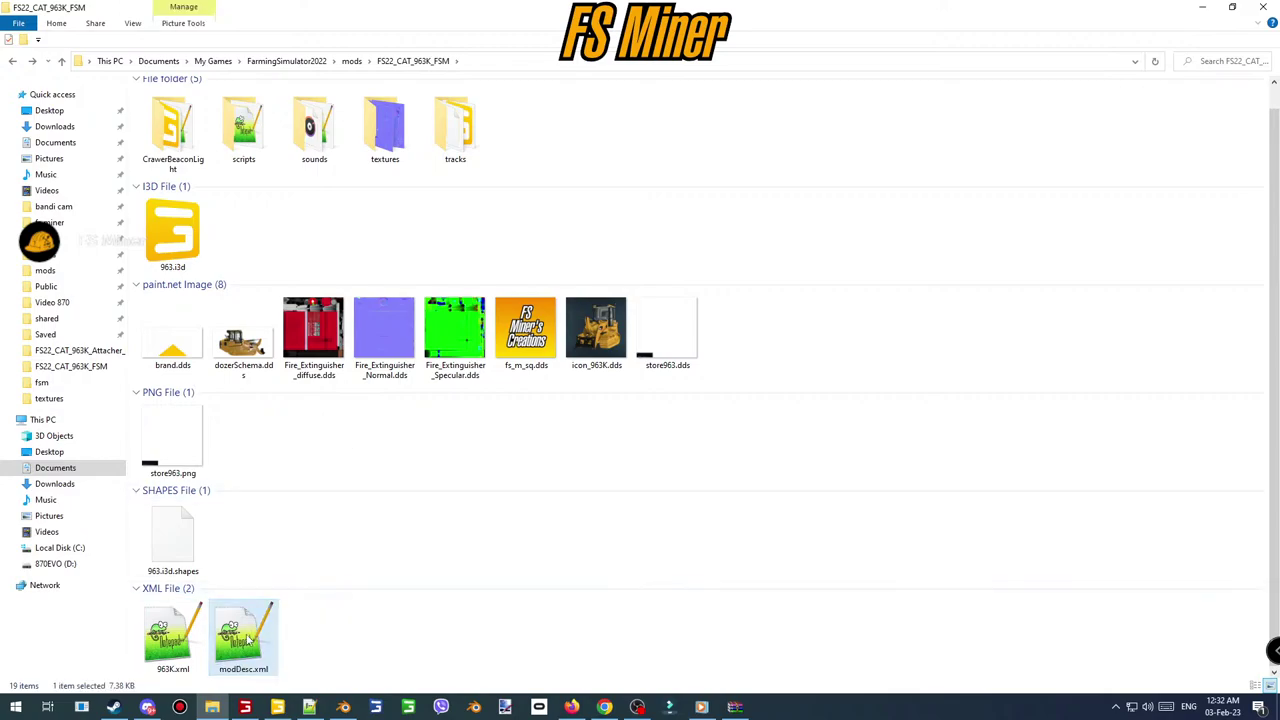
# - Remove the 963KRripper vehicle type and the 963Ripper.xml store item from the FS22_CAT_963K_FSM modDesc.xml, and save it
pyautogui.doubleClick(248, 636)
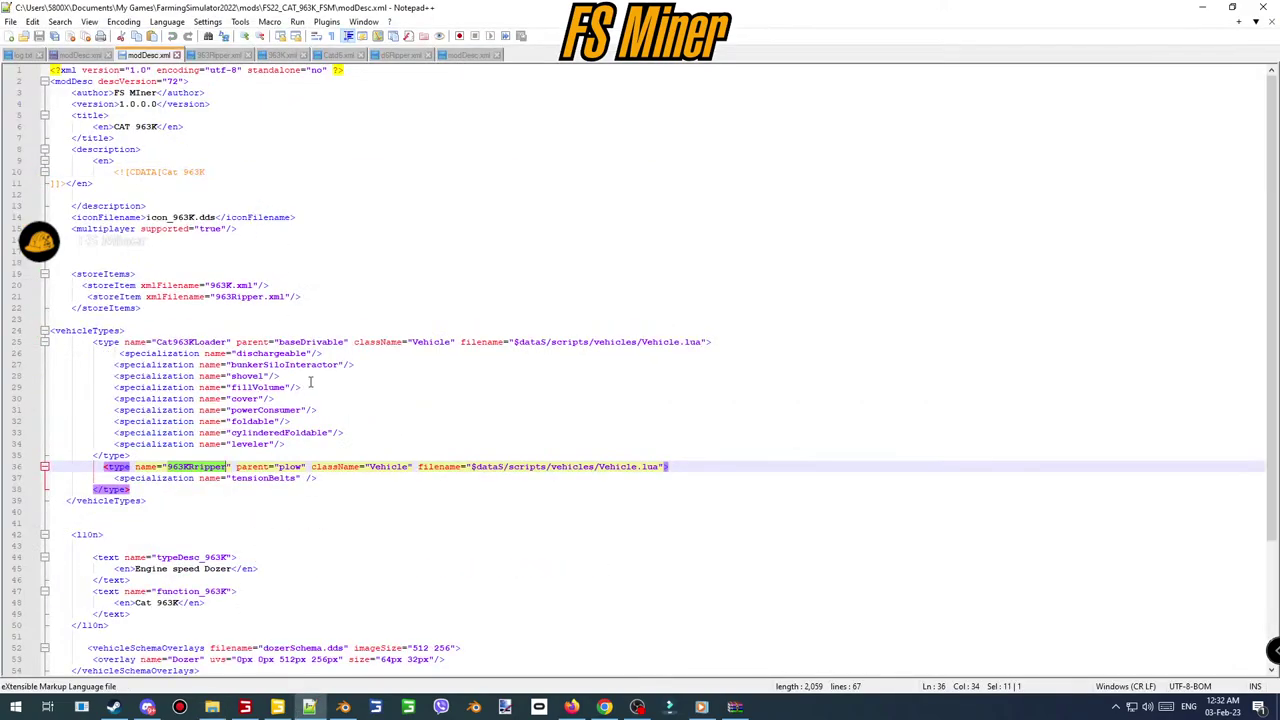
pyautogui.moveTo(138, 489); pyautogui.dragTo(131, 456)
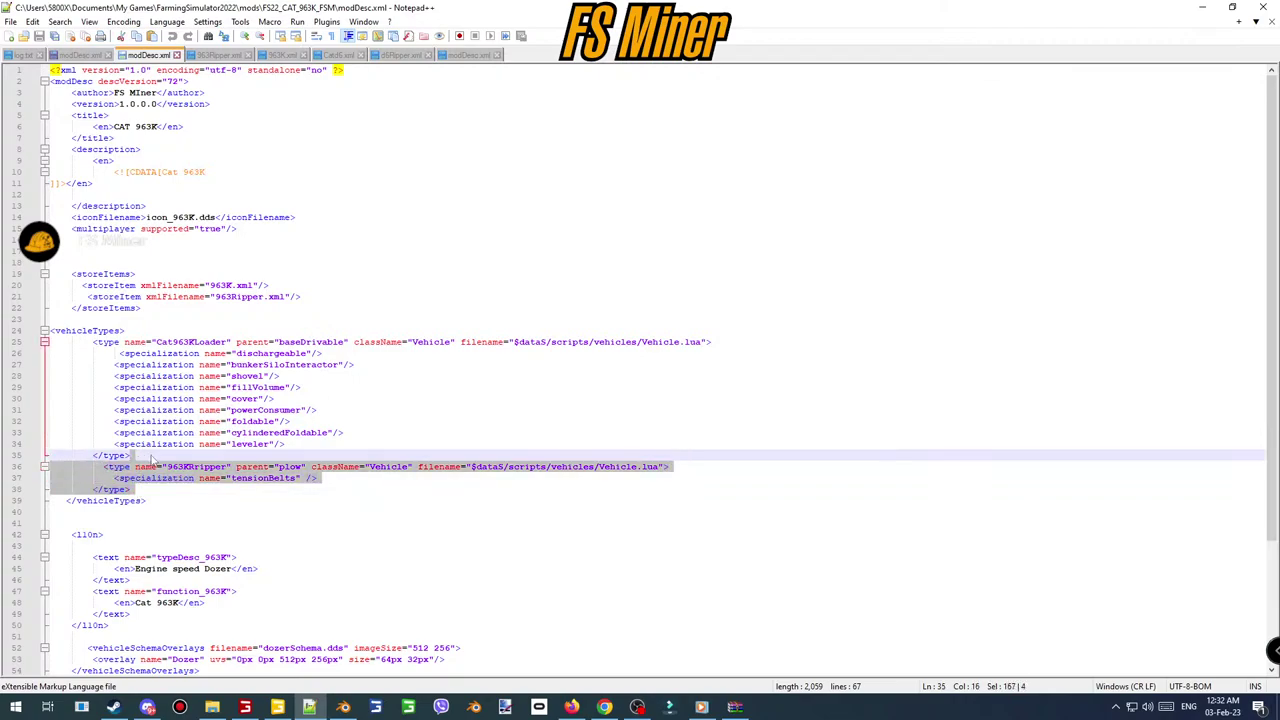
pyautogui.press('Delete')
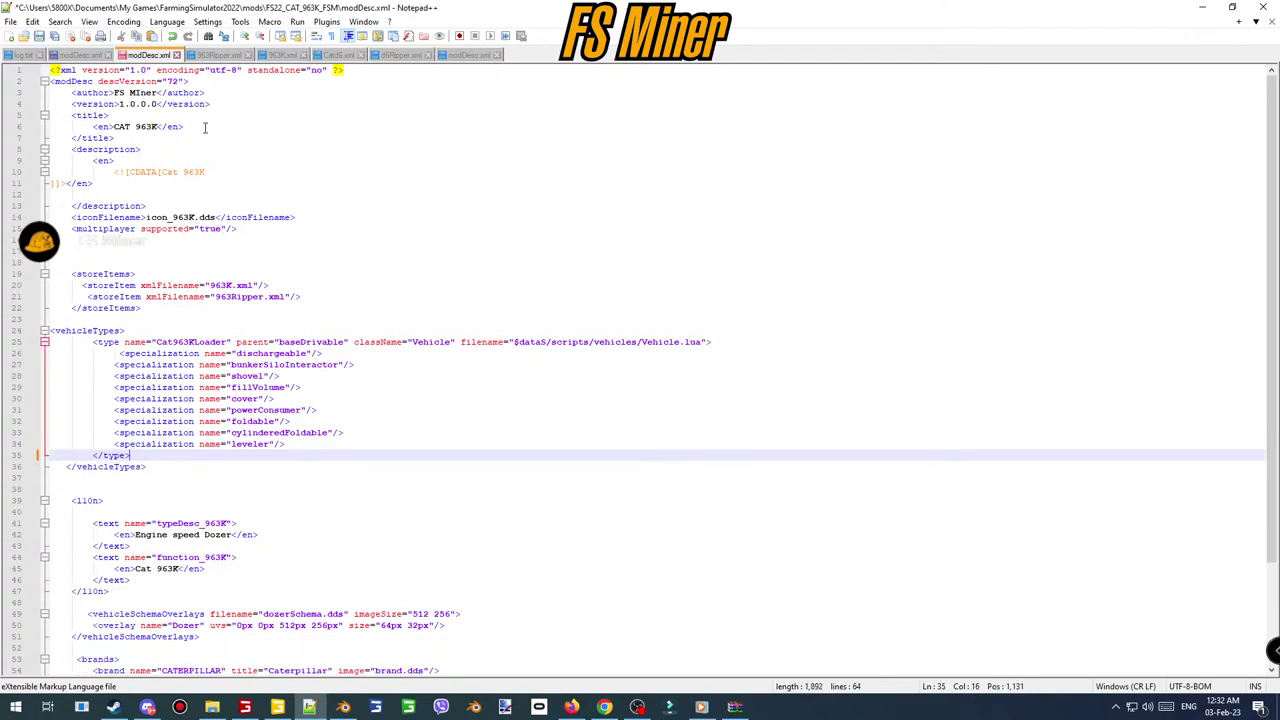
pyautogui.moveTo(314, 297); pyautogui.dragTo(280, 286)
pyautogui.press('Delete')
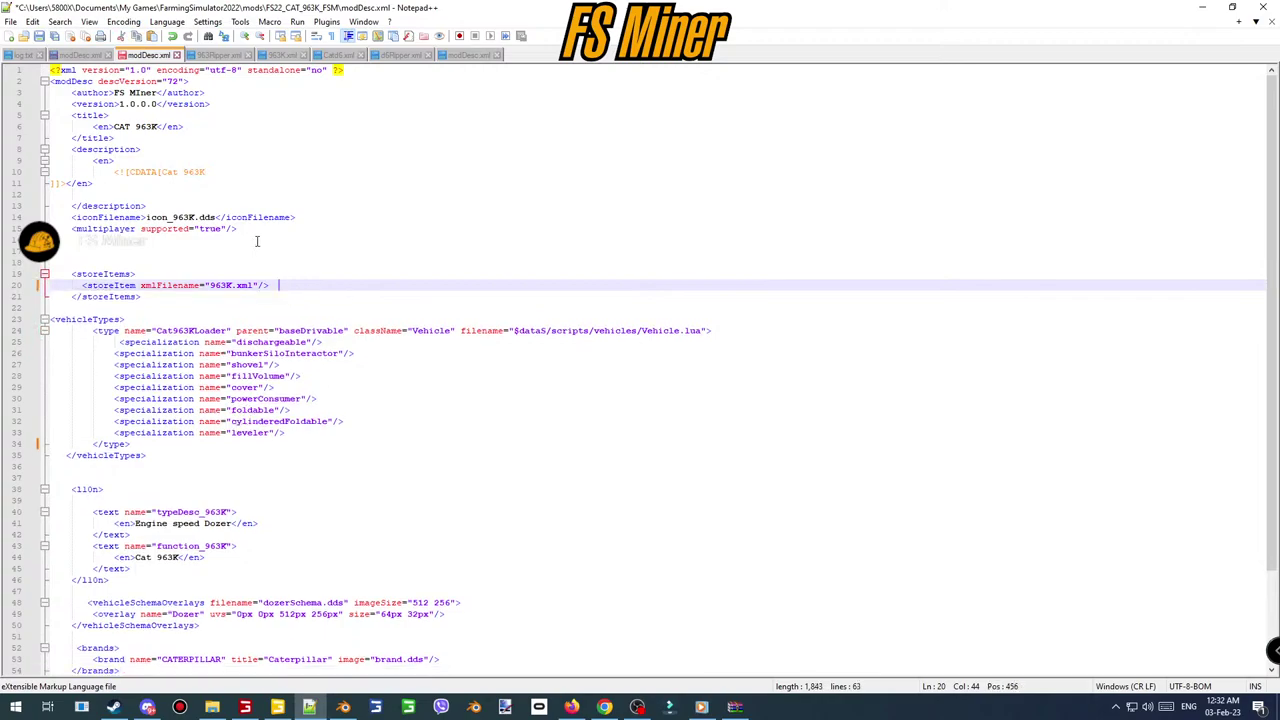
pyautogui.click(39, 36)
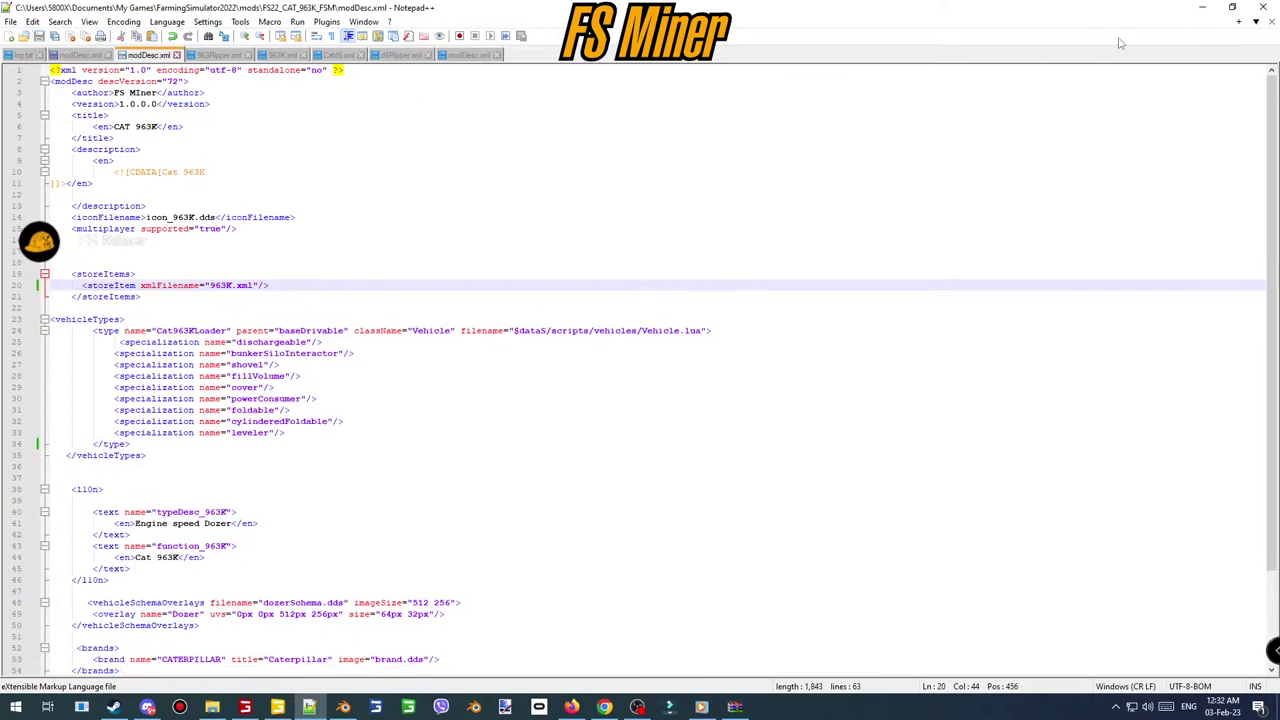
pyautogui.click(1200, 8)
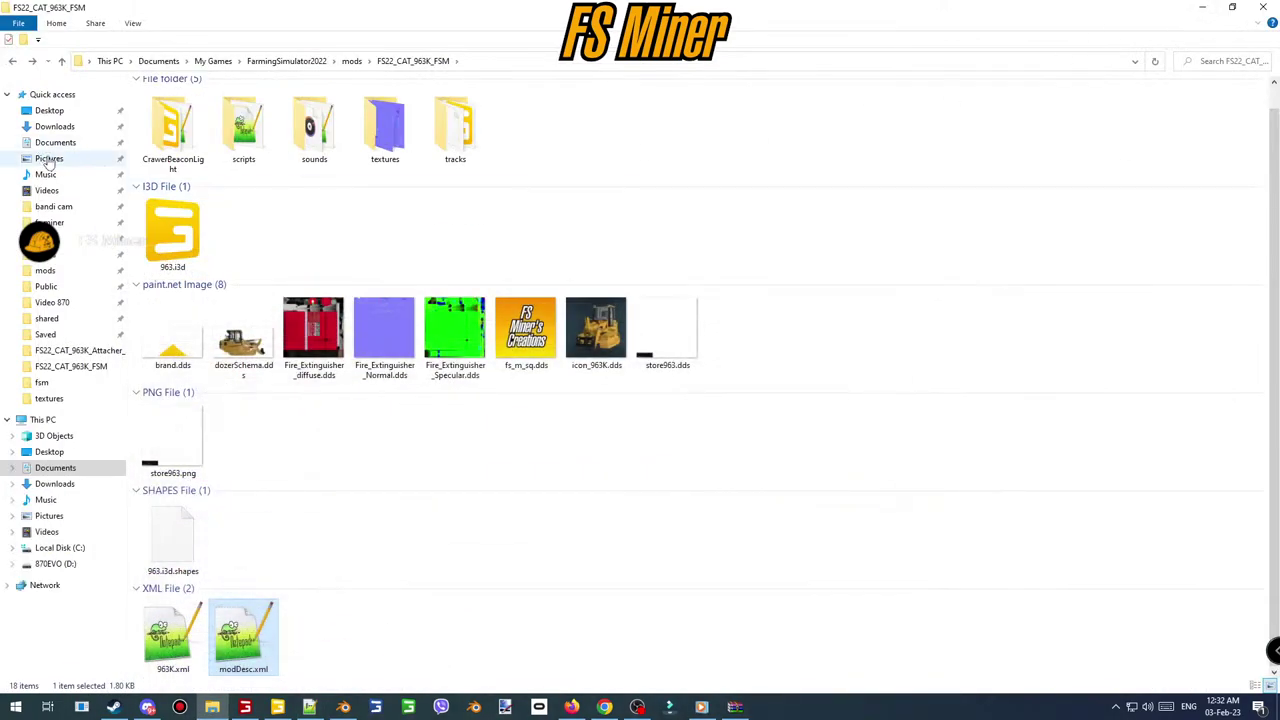
# - Move the FS22_CAT_963K_Attacher_FSM folder from Pictures into the mods folder and open mods
pyautogui.click(48, 160)
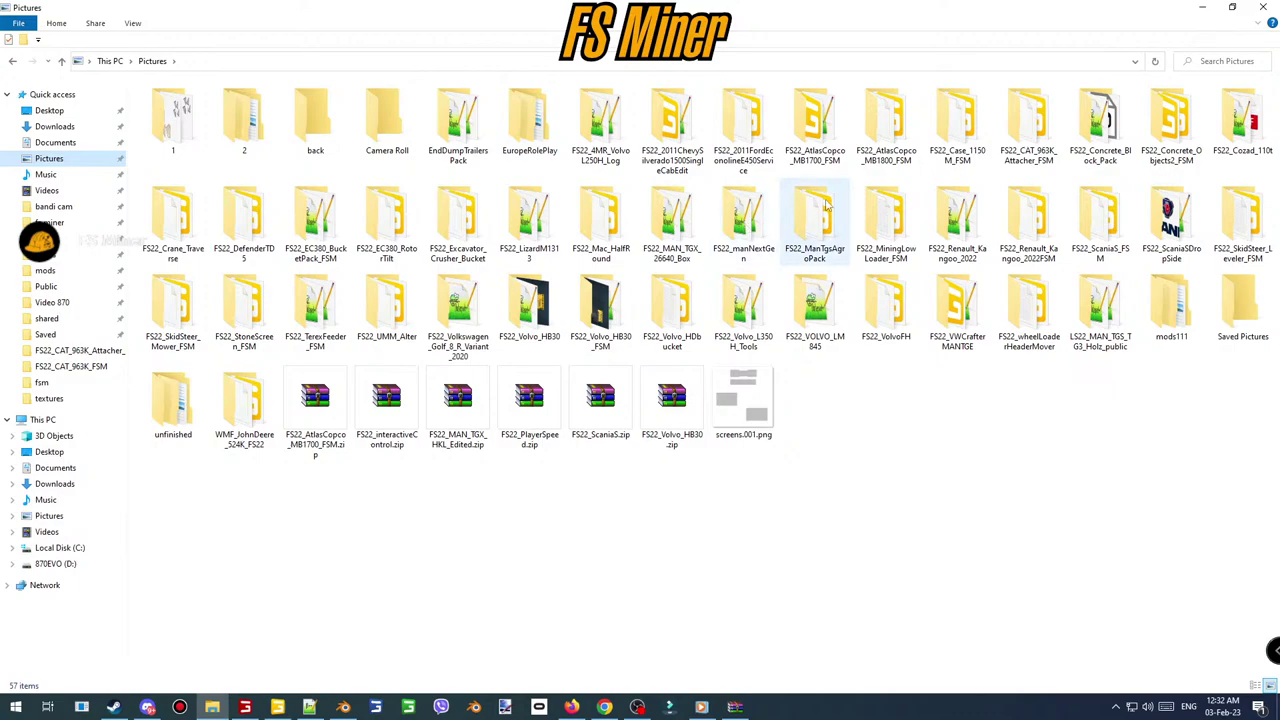
pyautogui.moveTo(1020, 127); pyautogui.dragTo(78, 272)
pyautogui.click(70, 270)
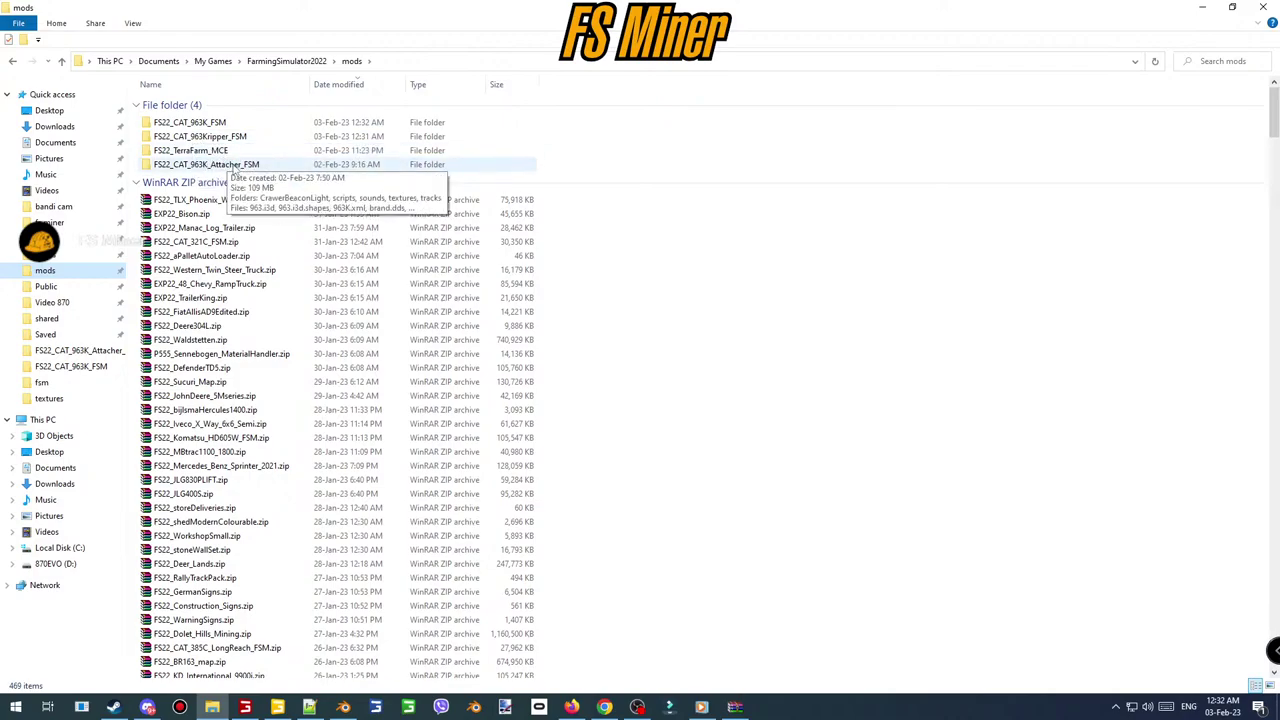
# - Rename 963K.xml in the FS22_CAT_963K_Attacher_FSM folder to 963K_at.xml
pyautogui.click(236, 168)
pyautogui.doubleClick(236, 168)
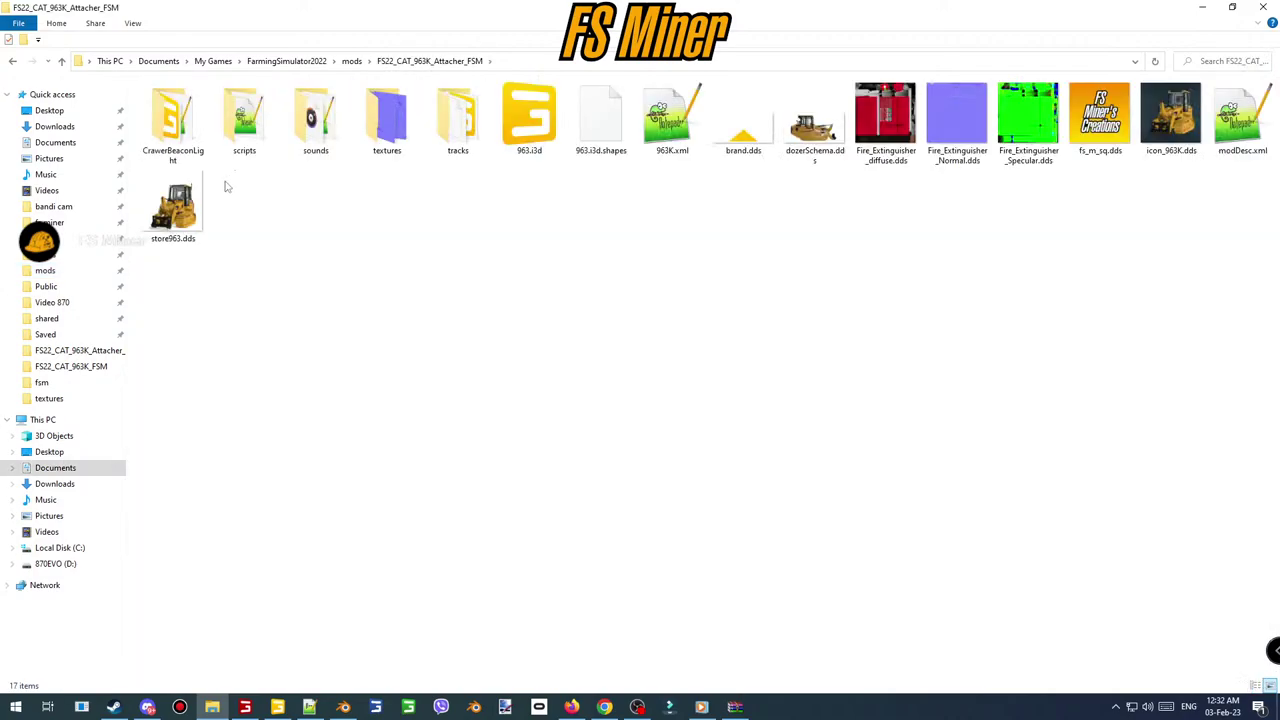
pyautogui.click(667, 155)
pyautogui.click(671, 154)
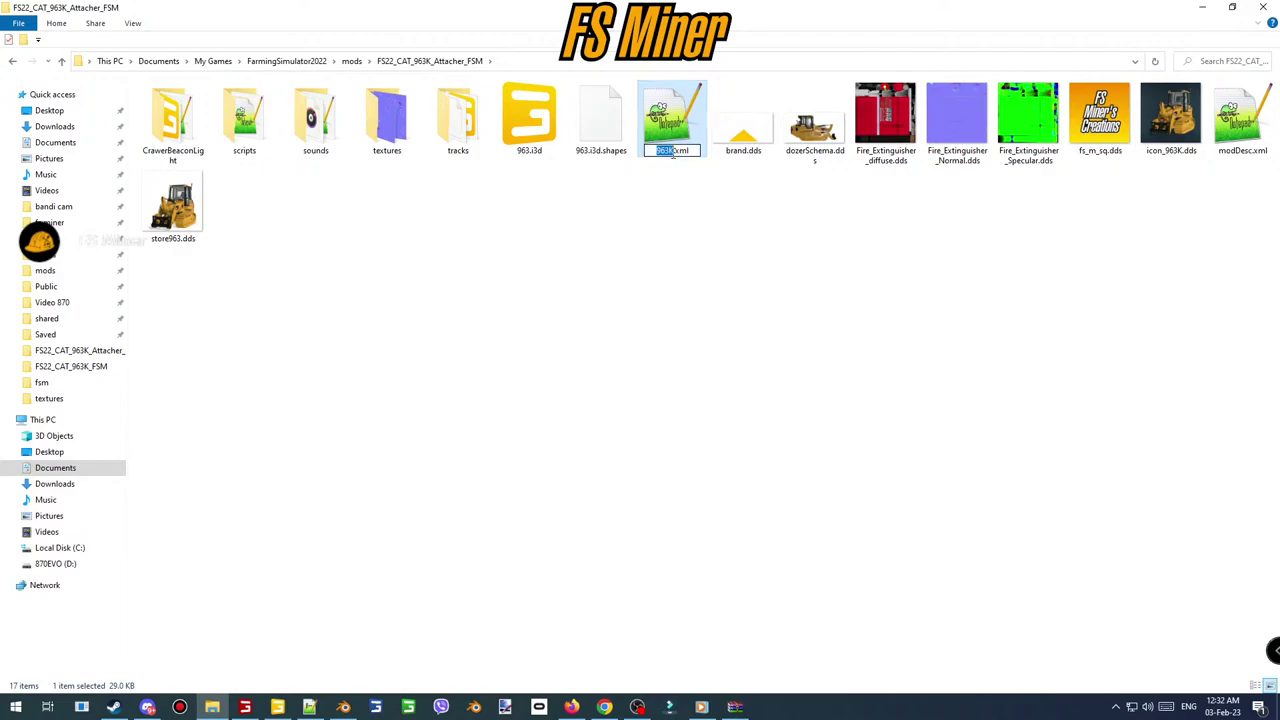
pyautogui.click(674, 152)
pyautogui.write('at')
pyautogui.hotkey('ctrl', 'a')
pyautogui.click(669, 150)
pyautogui.write('_')
pyautogui.click(655, 225)
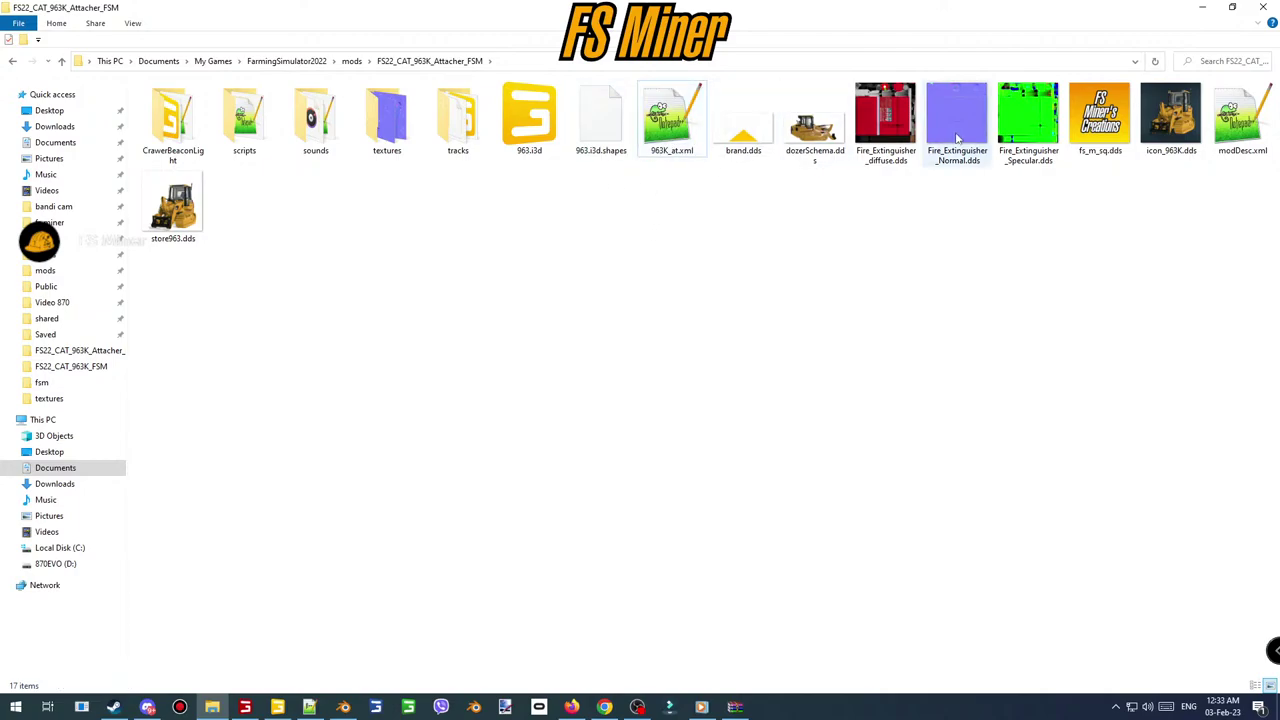
# - Point the active store item in the attacher mod's modDesc.xml to 963K_at.xml and save the file
pyautogui.doubleClick(1242, 118)
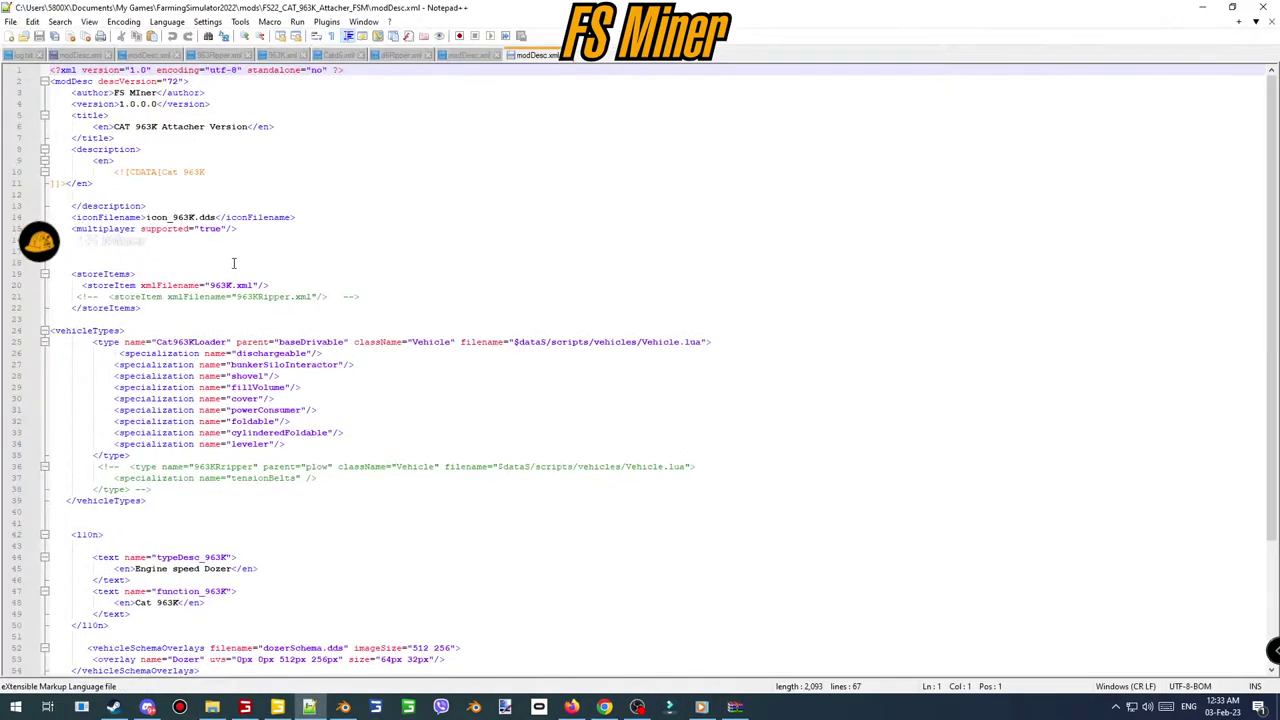
pyautogui.click(231, 285)
pyautogui.write('_at.xml')
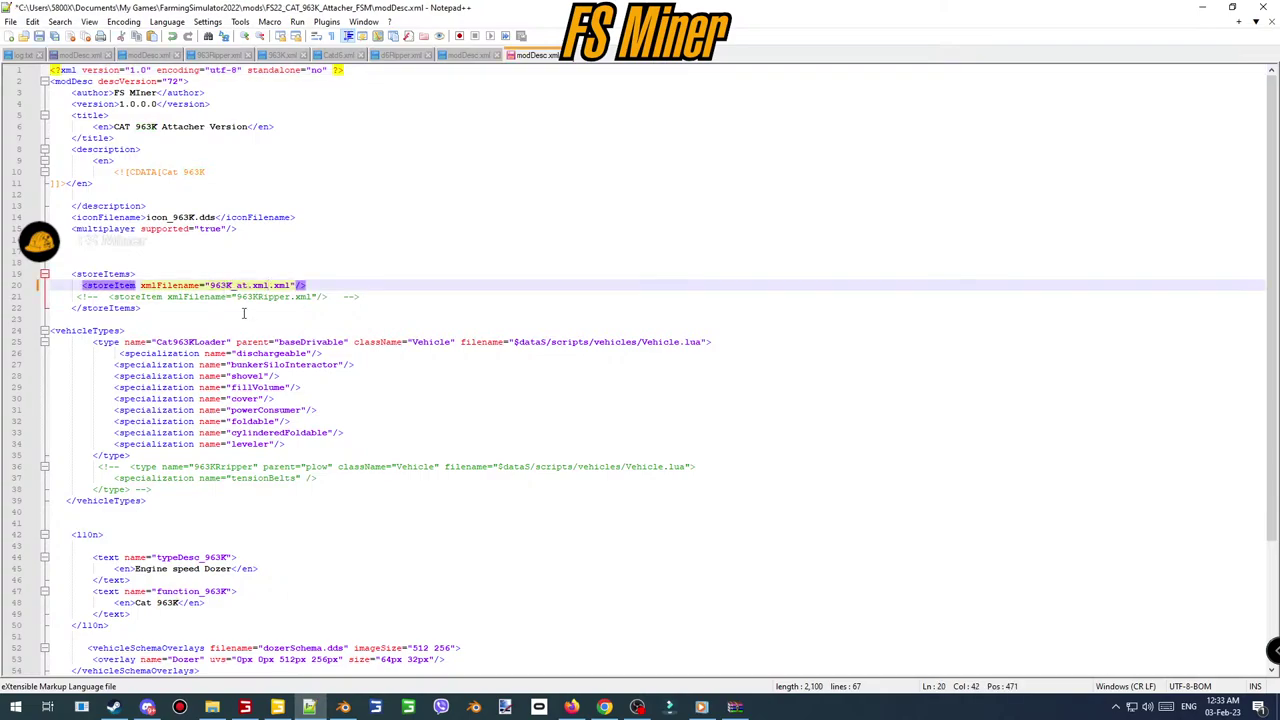
pyautogui.press('BackSpace')
pyautogui.press('BackSpace')
pyautogui.press('BackSpace')
pyautogui.press('BackSpace')
pyautogui.hotkey('ctrl', 's')
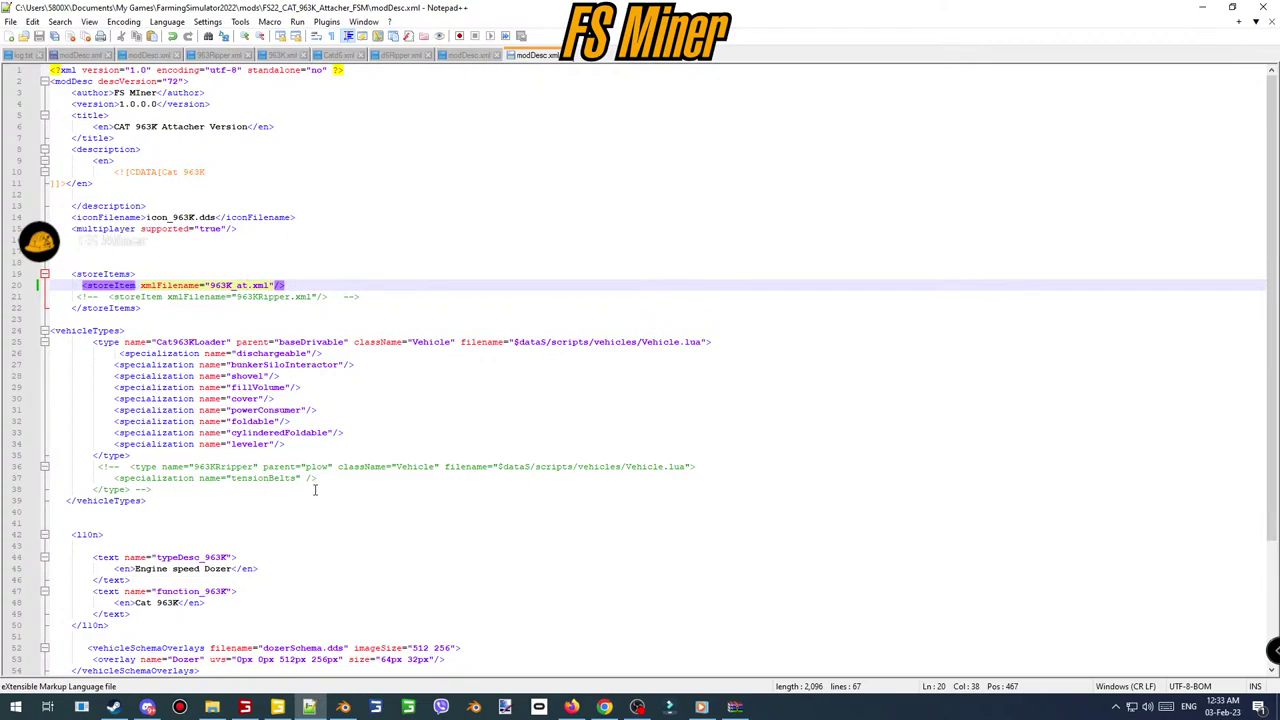
pyautogui.click(1200, 12)
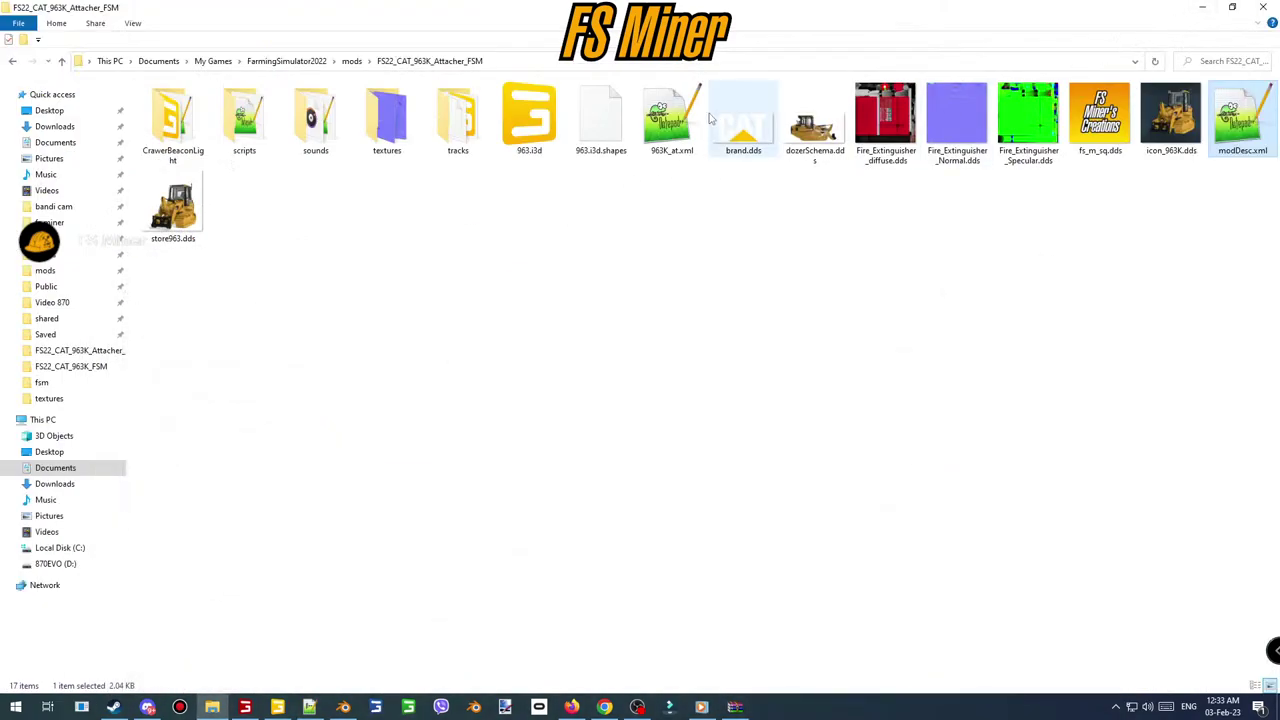
# - Copy the four hydraulic target lines from 963K.xml into the connectionHoses section of 963K_at.xml after the last localHose, and save
pyautogui.click(684, 126)
pyautogui.doubleClick(684, 127)
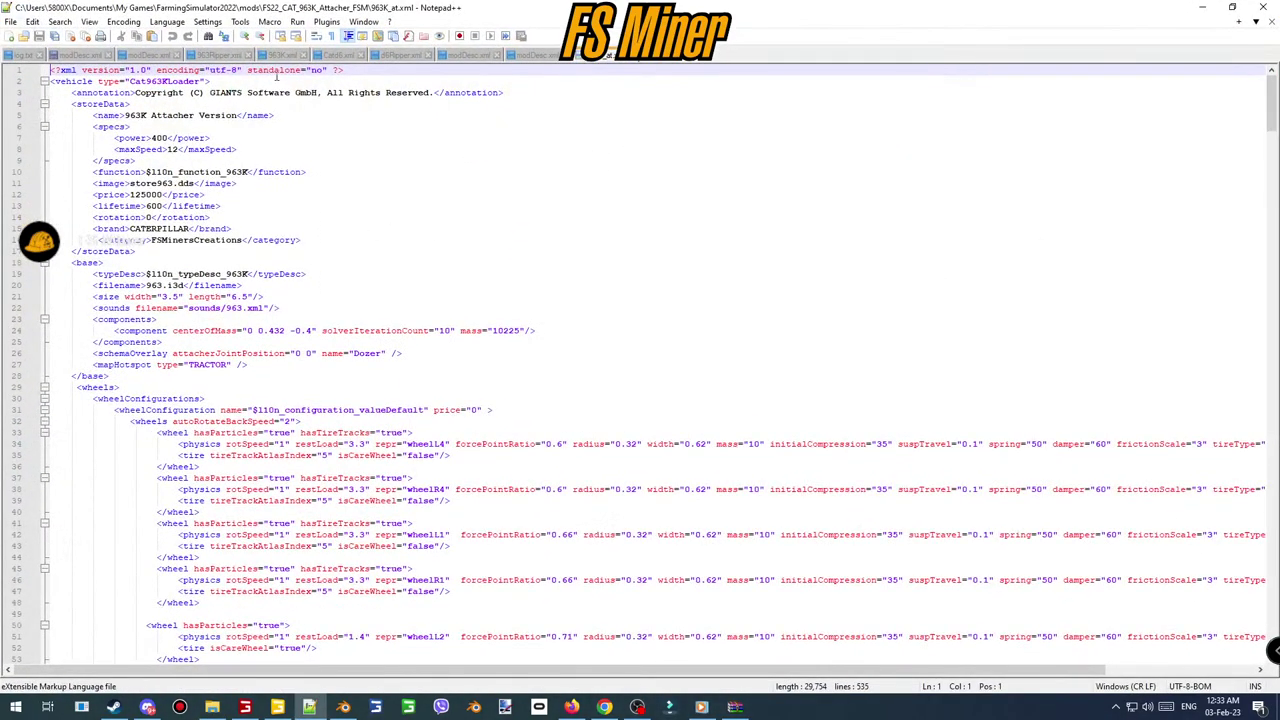
pyautogui.click(282, 55)
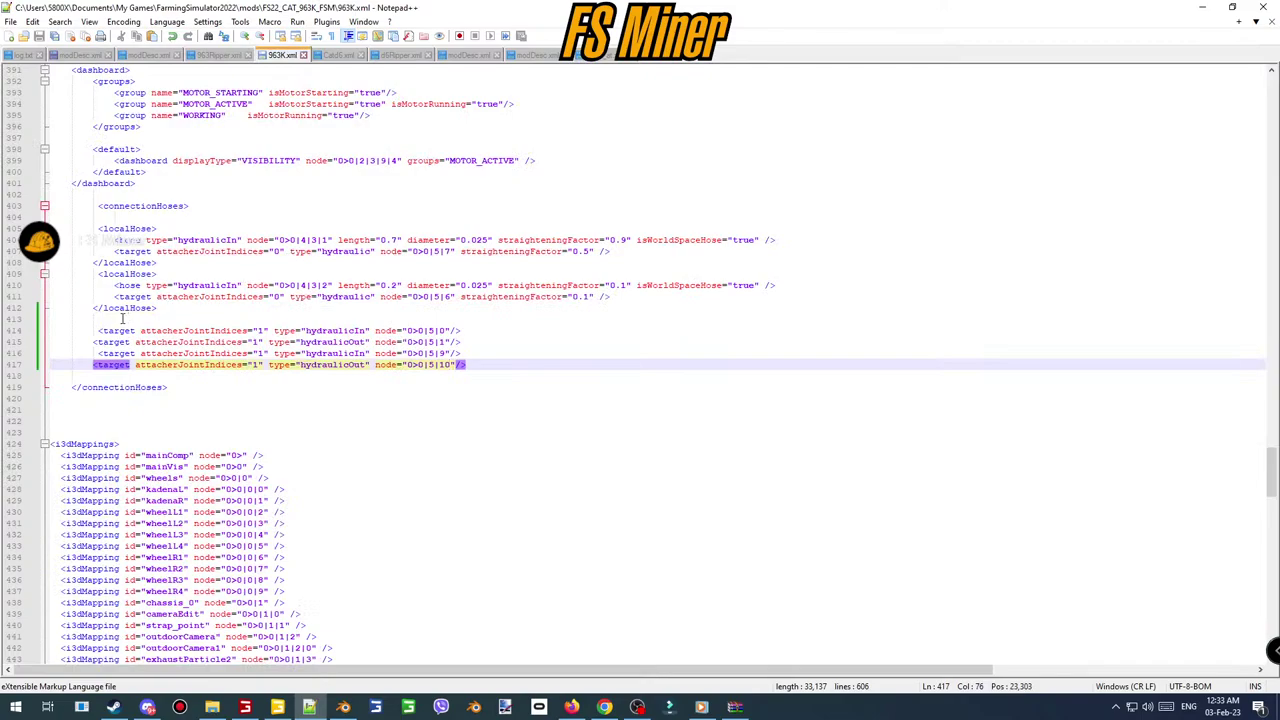
pyautogui.moveTo(93, 326); pyautogui.dragTo(500, 366)
pyautogui.hotkey('ctrl', 'c')
pyautogui.click(597, 56)
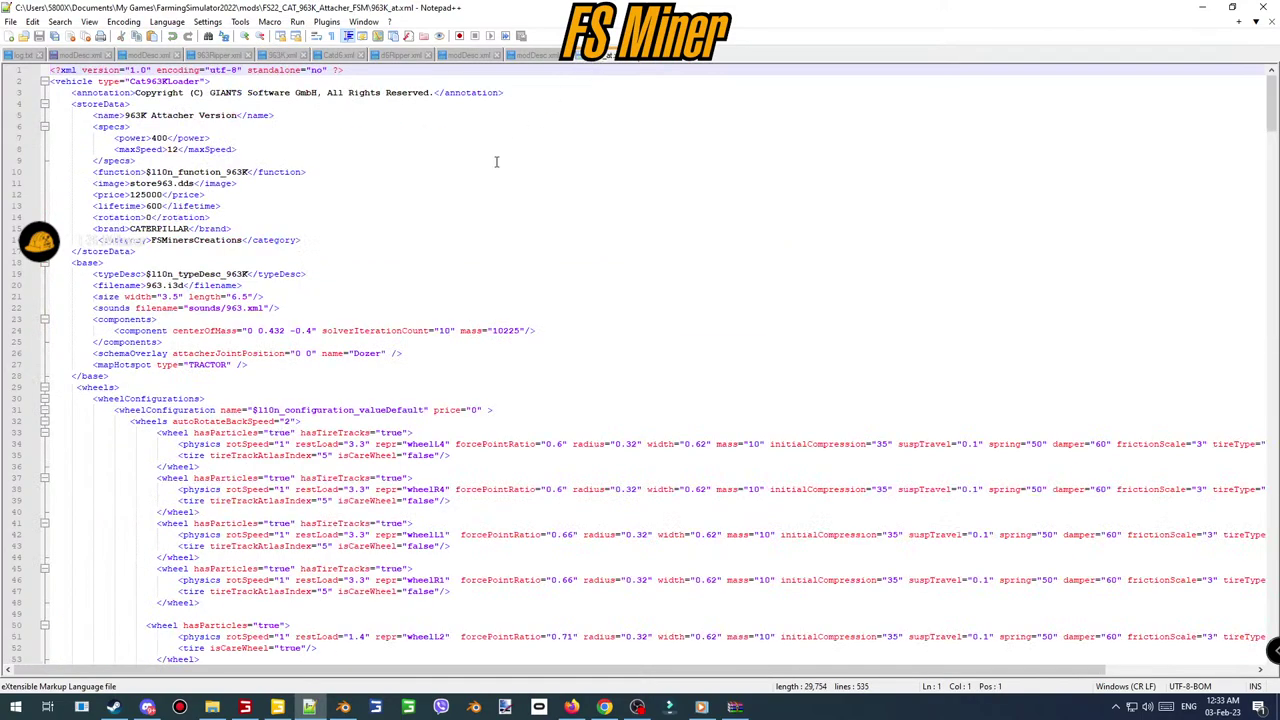
pyautogui.moveTo(1271, 100); pyautogui.dragTo(1240, 478)
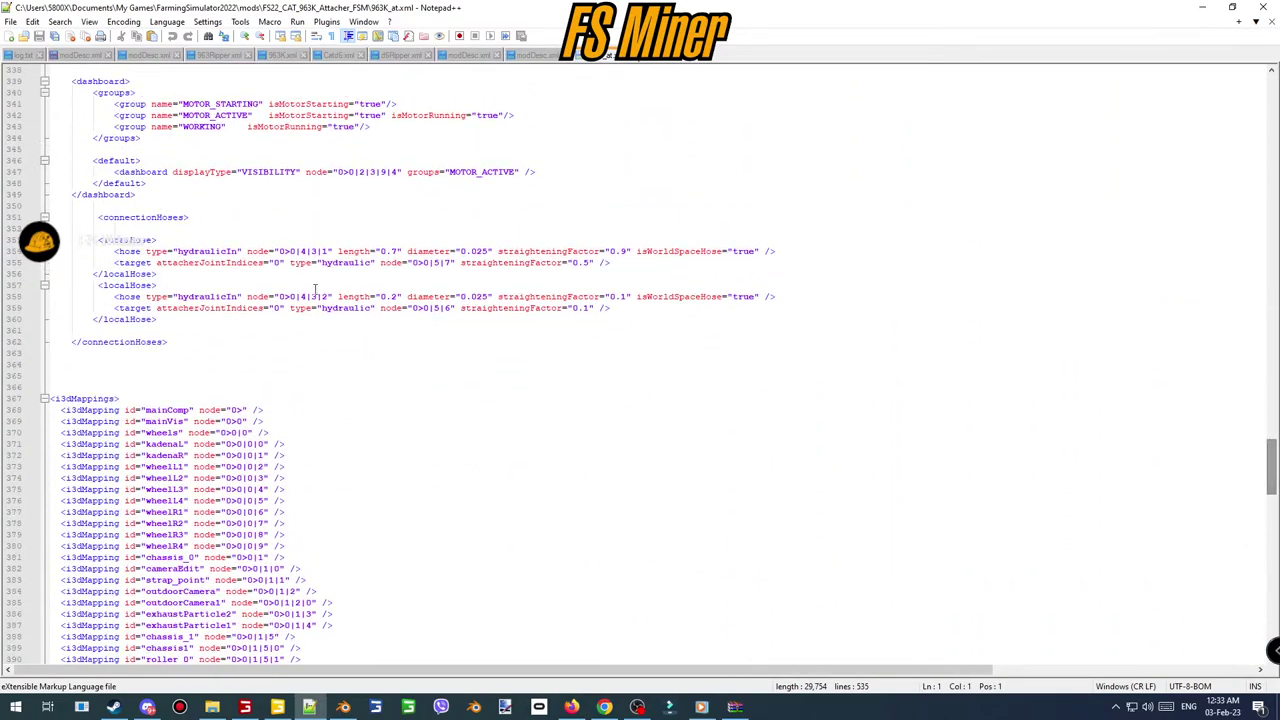
pyautogui.click(166, 319)
pyautogui.press('Return')
pyautogui.press('Return')
pyautogui.hotkey('ctrl', 'v')
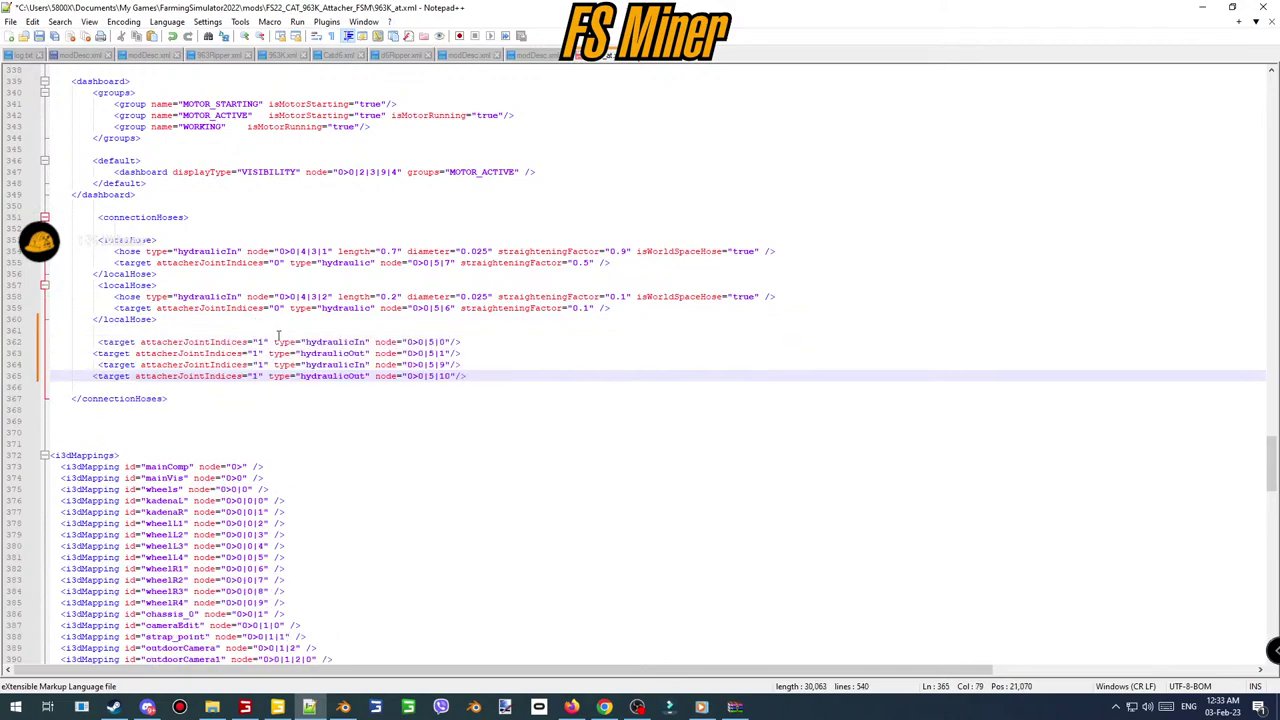
pyautogui.click(40, 37)
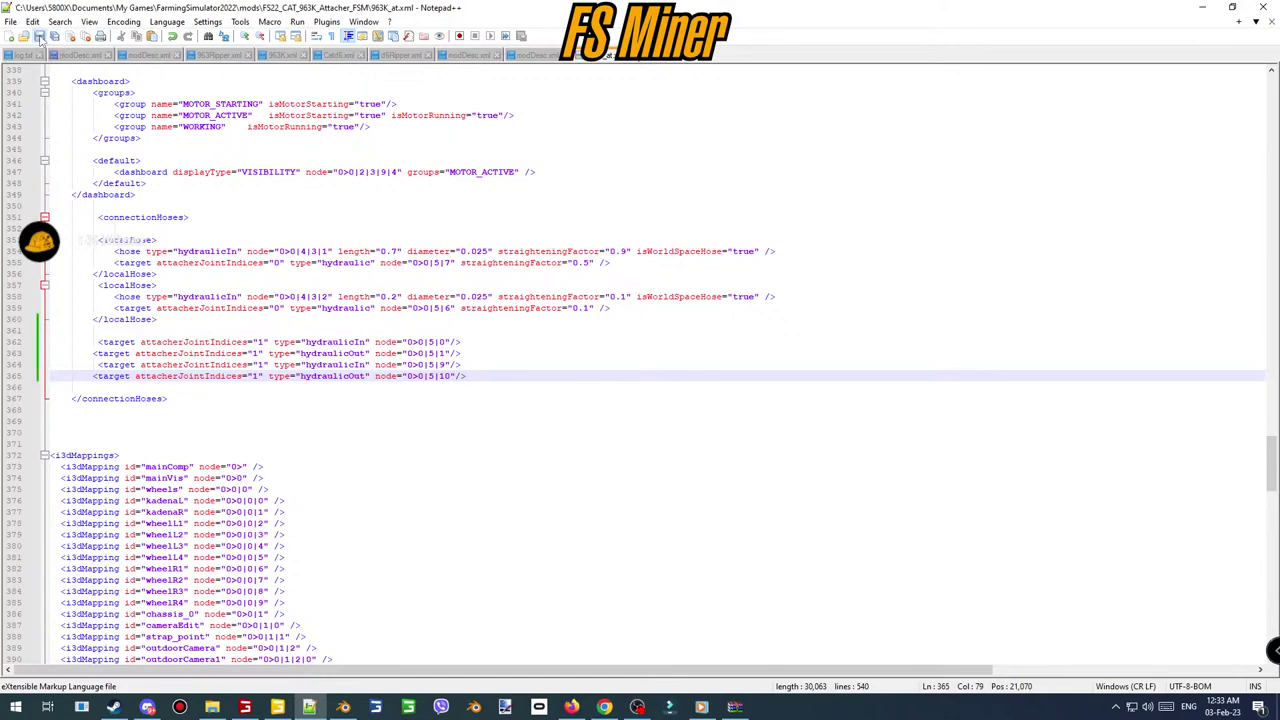
# - Align the four pasted hydraulic target lines in 963K_at.xml, set their attacherJointIndices to "3", and save
pyautogui.scroll(3, 290, 370)
pyautogui.scroll(20, 279, 398)
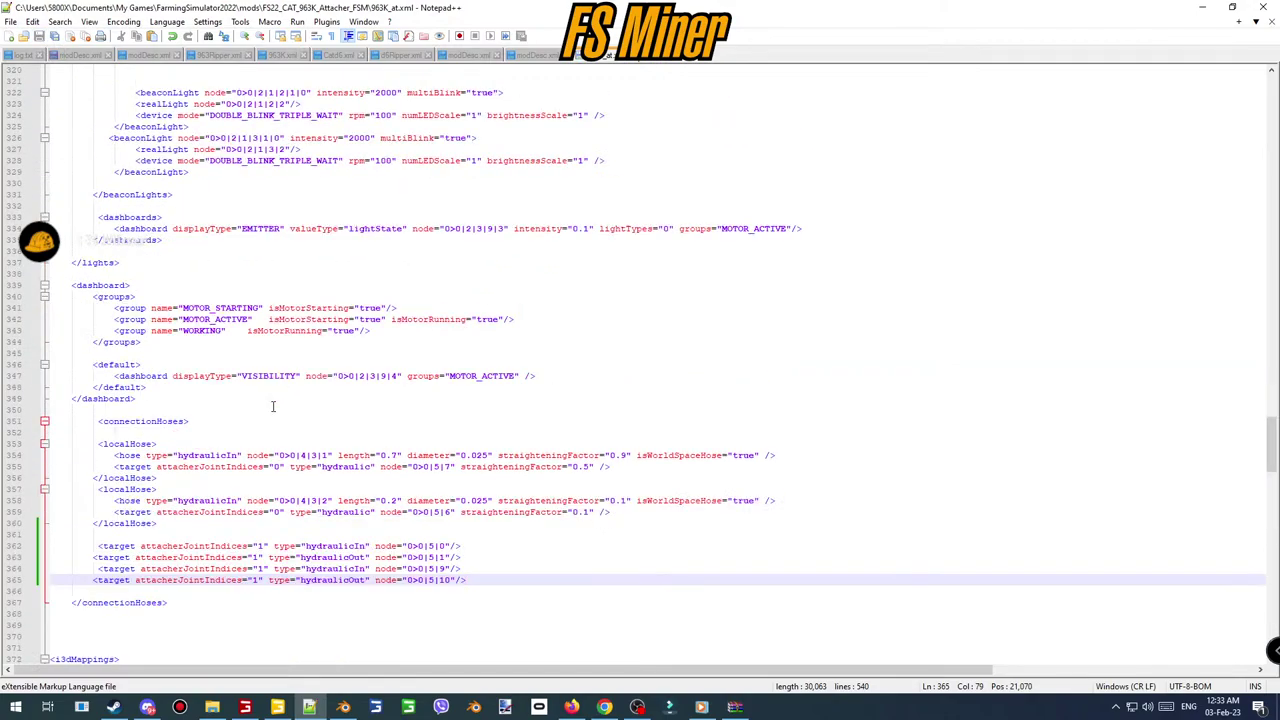
pyautogui.scroll(14, 277, 398)
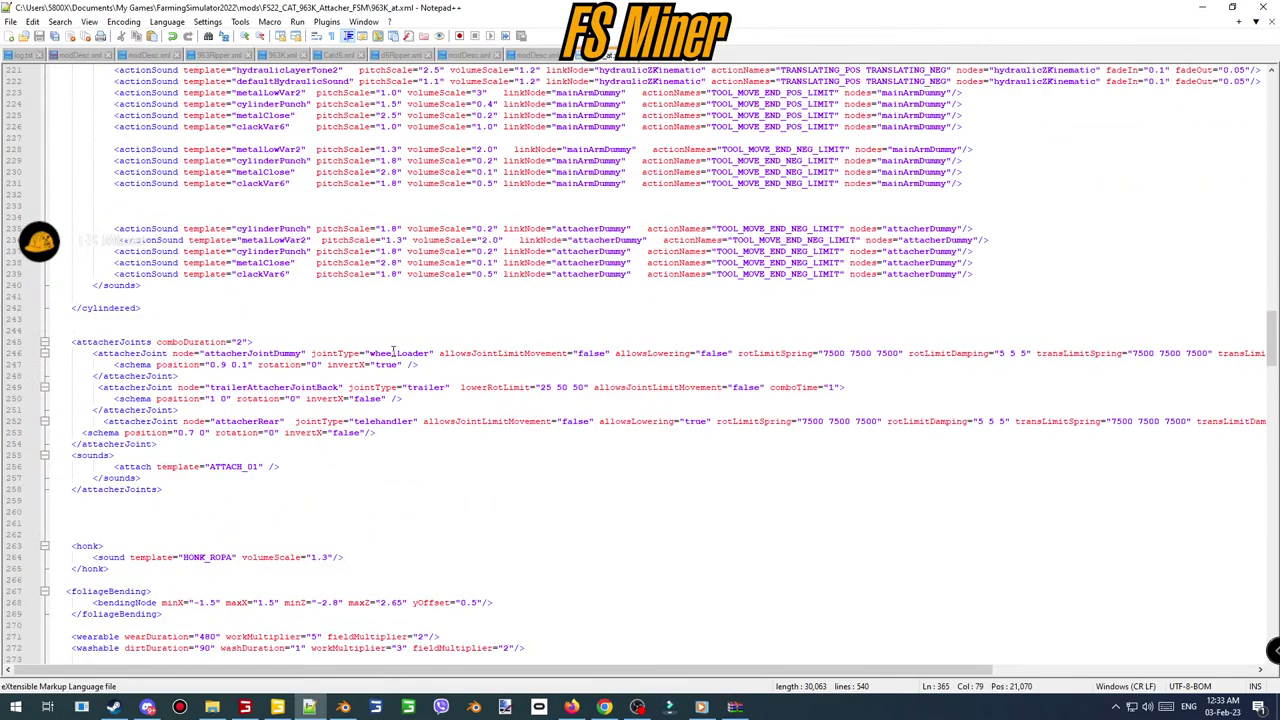
pyautogui.scroll(-20, 358, 421)
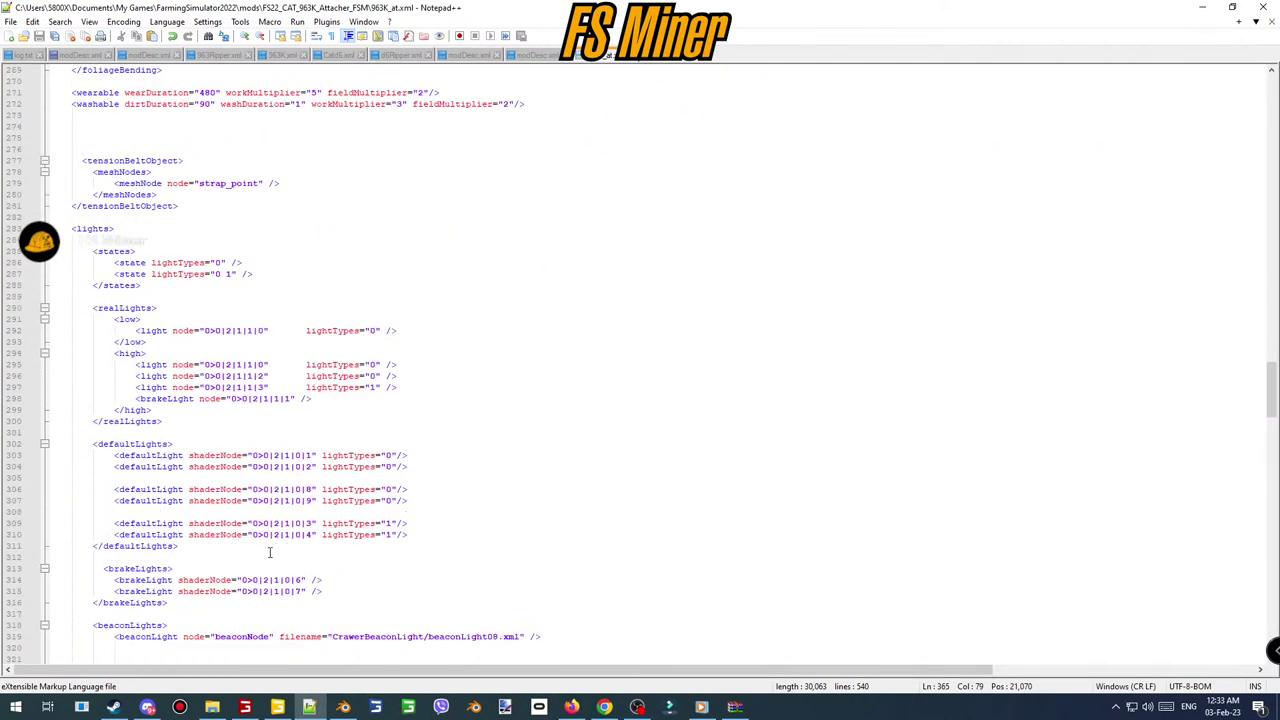
pyautogui.scroll(-2, 265, 540)
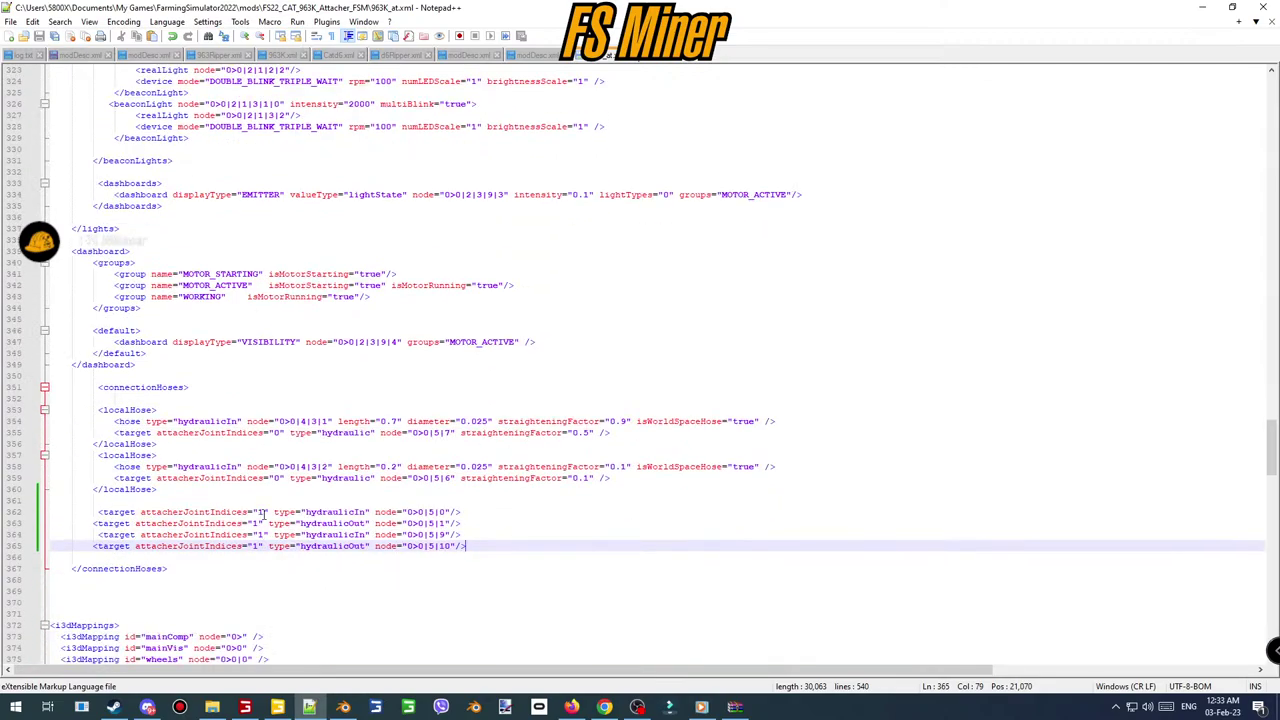
pyautogui.click(96, 523)
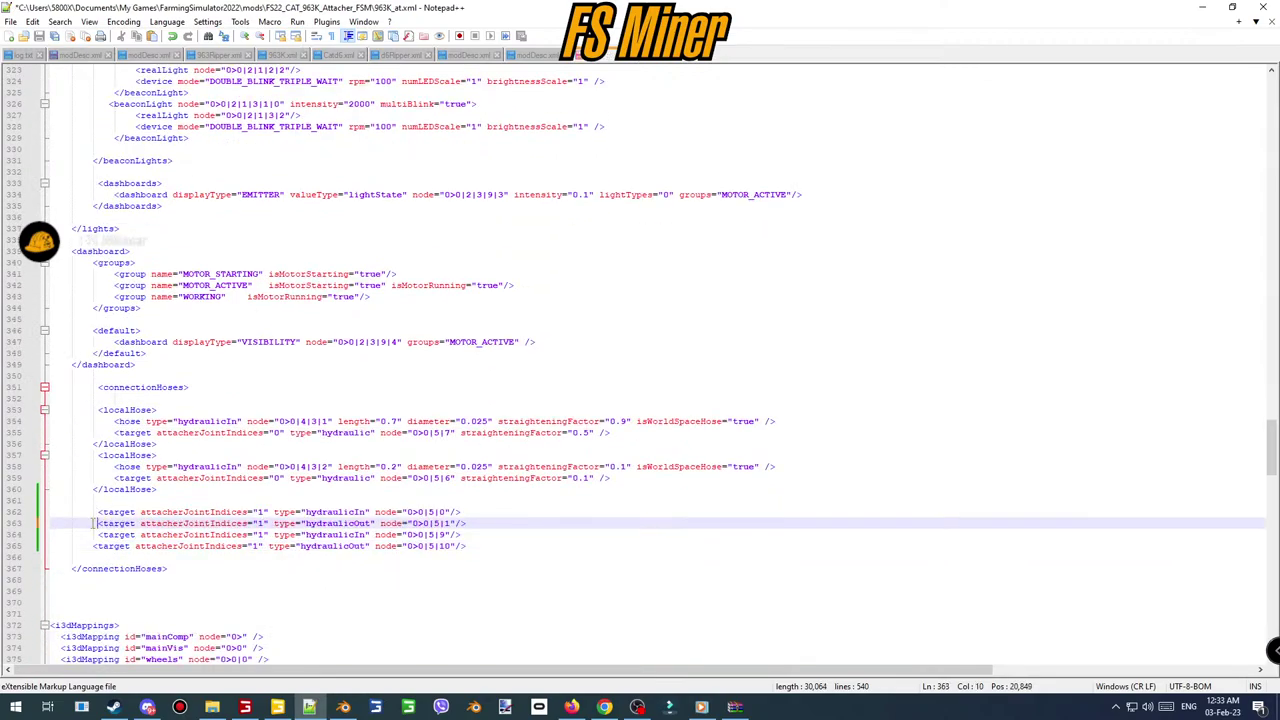
pyautogui.click(92, 545)
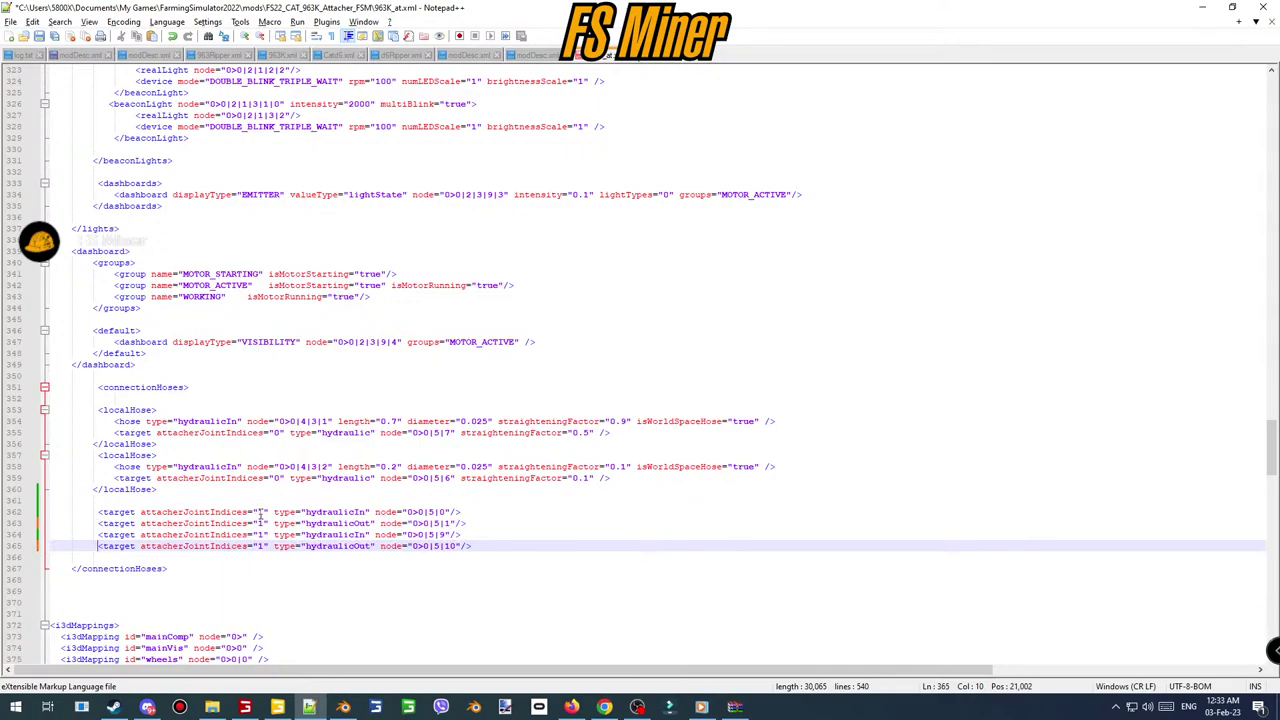
pyautogui.keyDown('alt'); pyautogui.moveTo(259, 512); pyautogui.dragTo(257, 546); pyautogui.keyUp('alt')
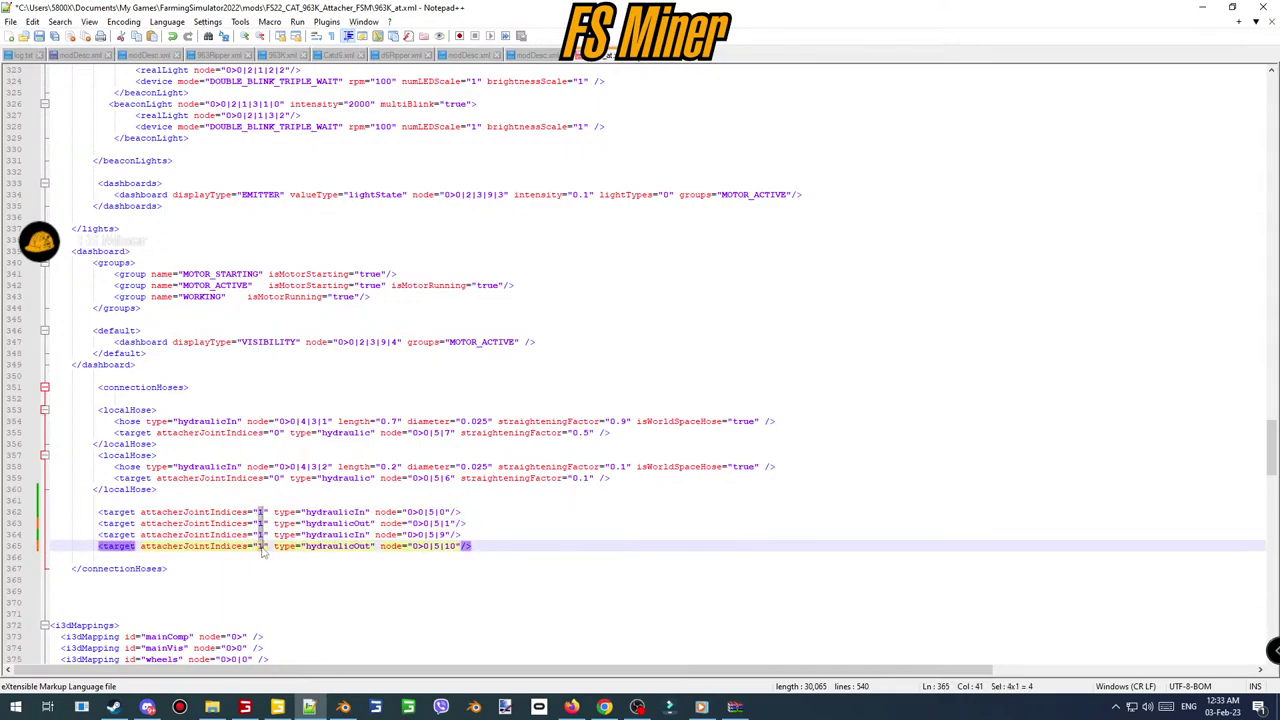
pyautogui.write('3')
pyautogui.hotkey('ctrl', 's')
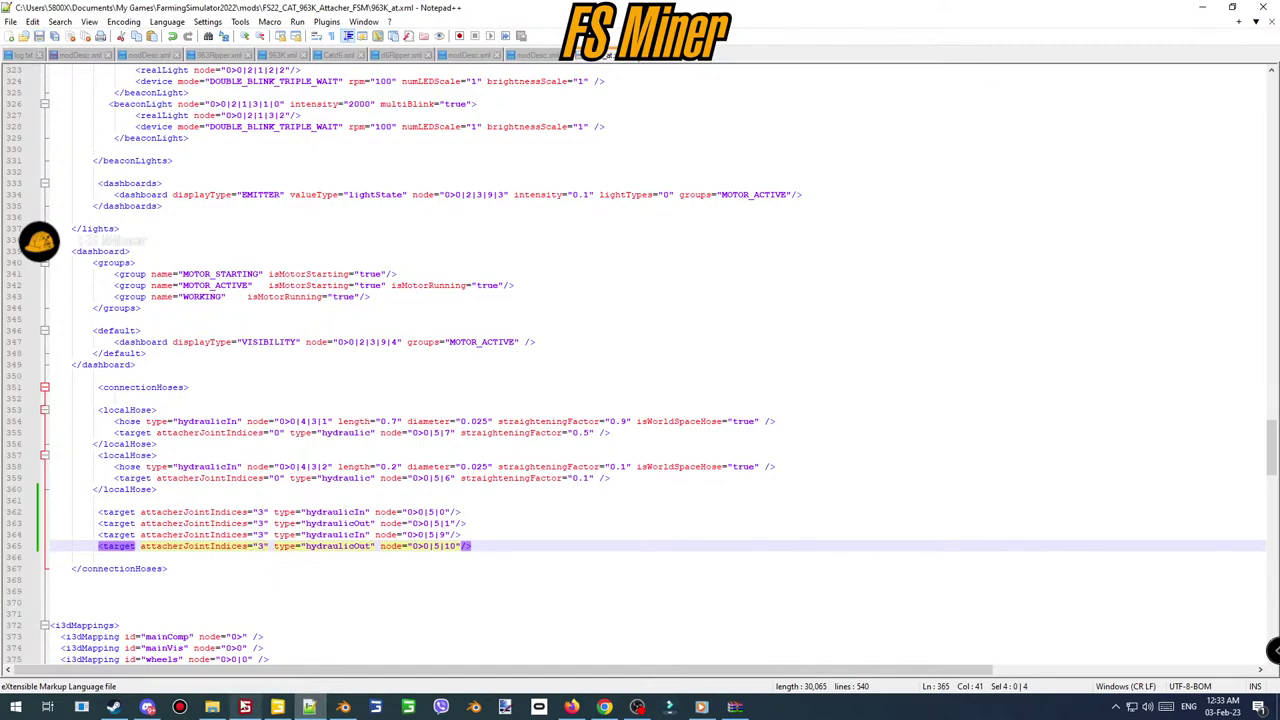
# - Open 963.i3d from the FS22_CAT_963K_Attacher_FSM folder in GIANTS Editor 9.0.3
pyautogui.moveTo(250, 706)
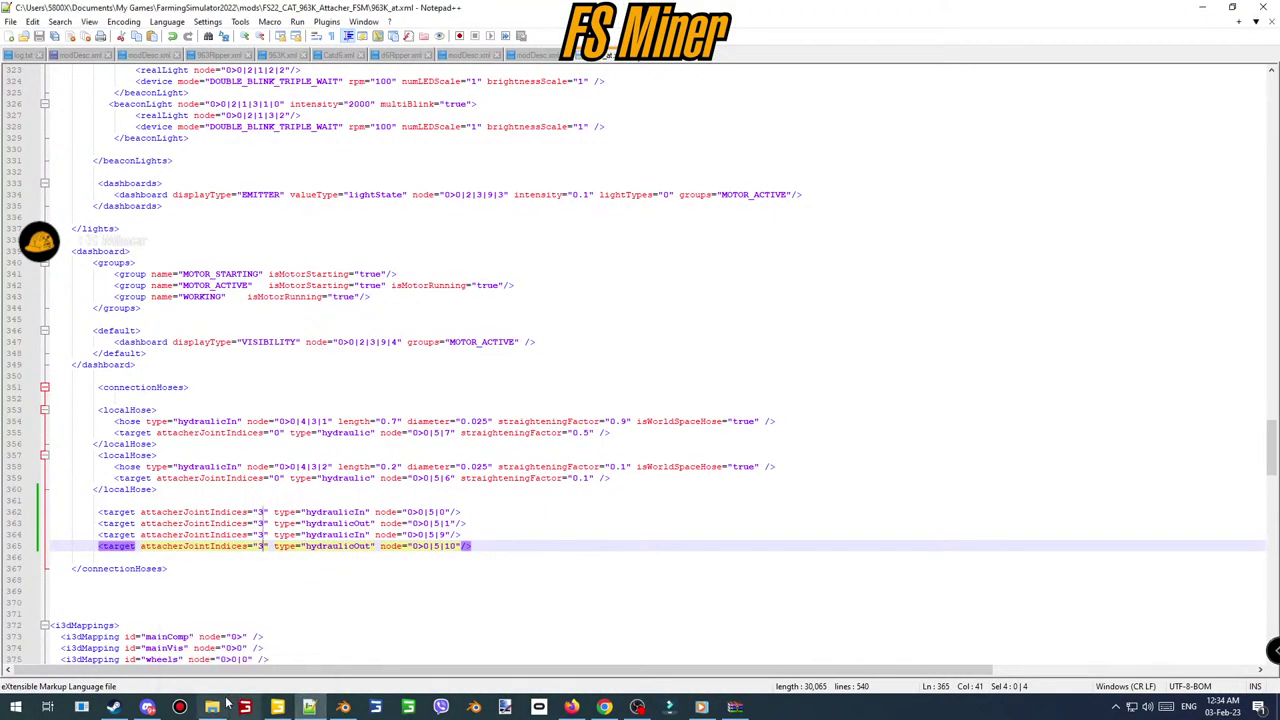
pyautogui.click(212, 707)
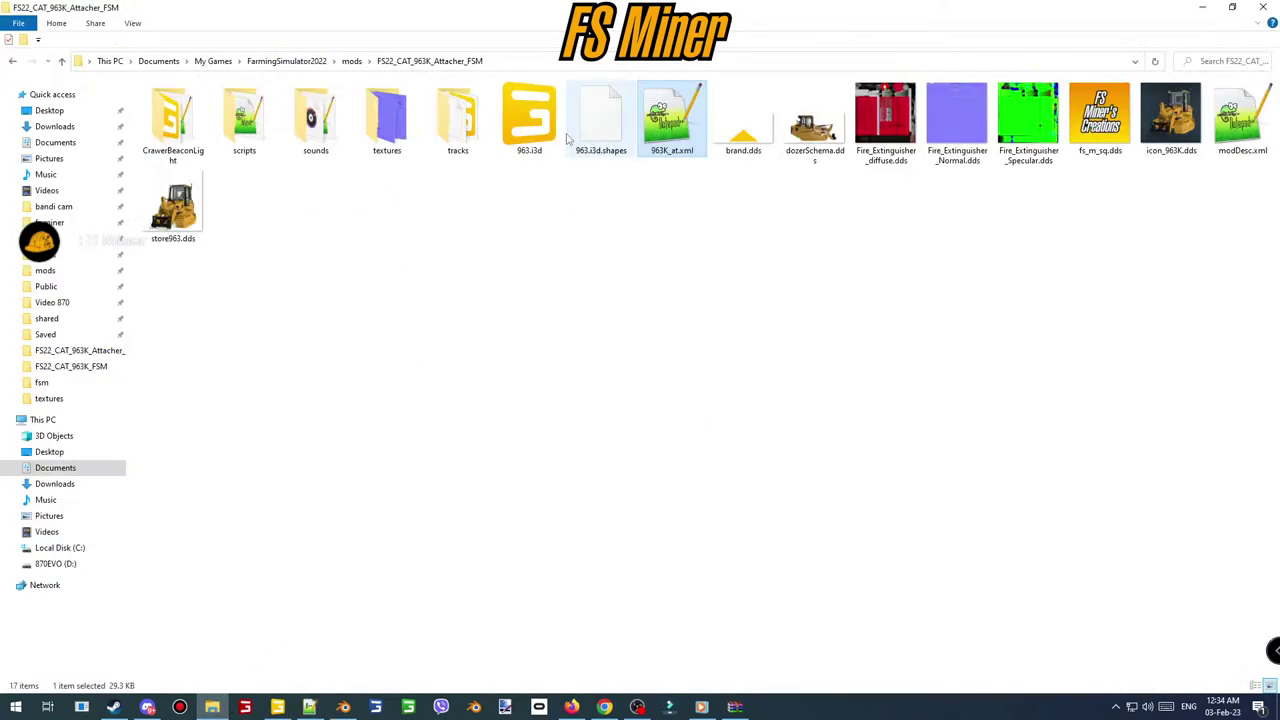
pyautogui.doubleClick(530, 118)
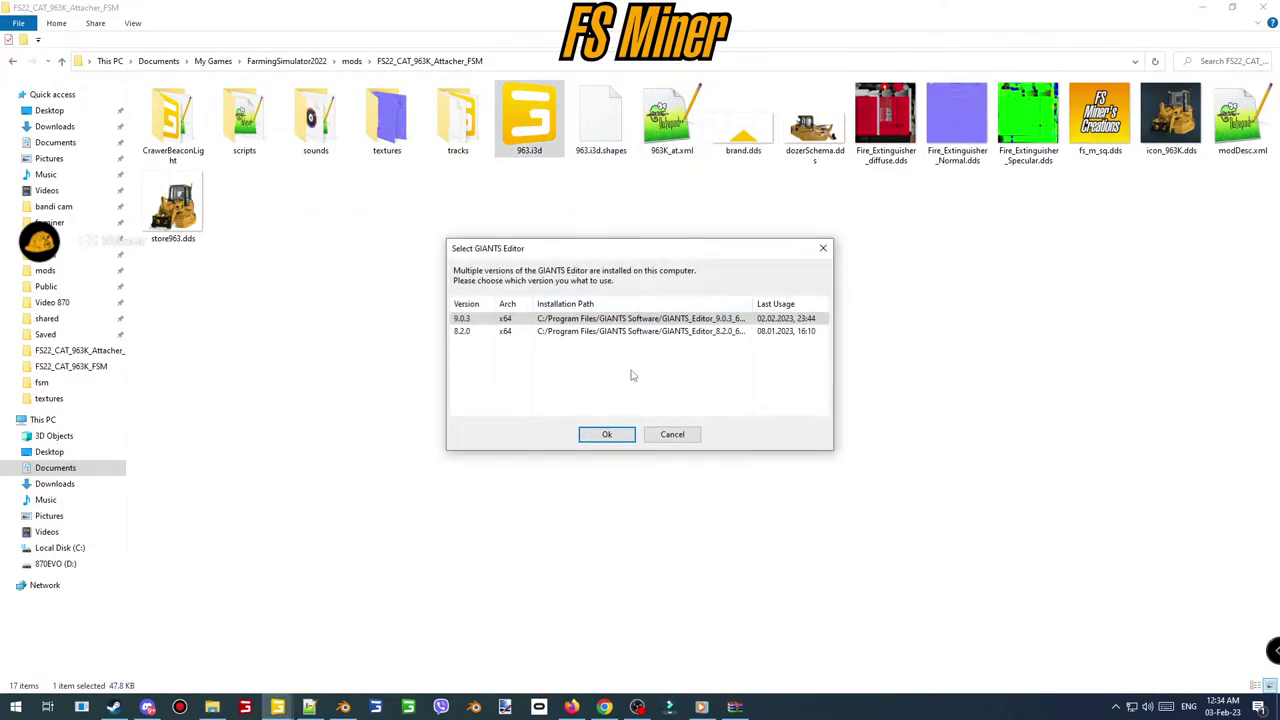
pyautogui.click(606, 434)
# - Open 963.i3d from the FS22_CAT_963K_FSM folder in GIANTS Editor 9.0.3
pyautogui.press('BackSpace')
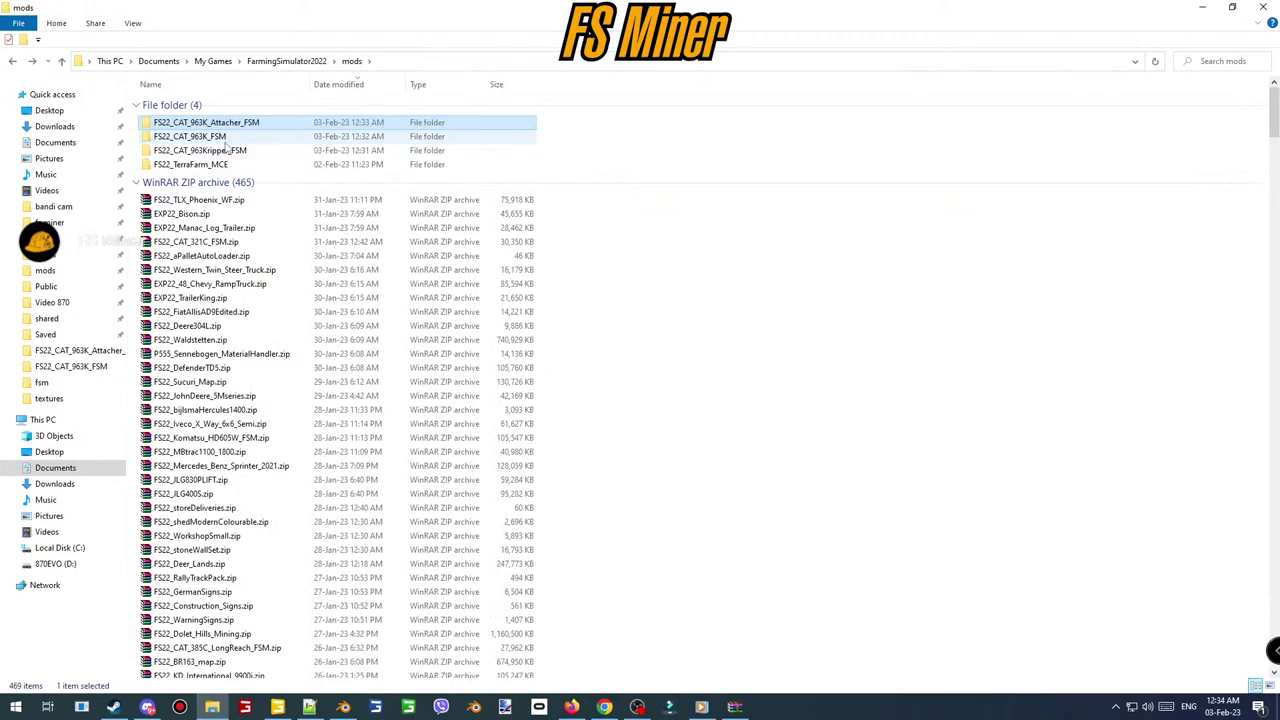
pyautogui.doubleClick(216, 137)
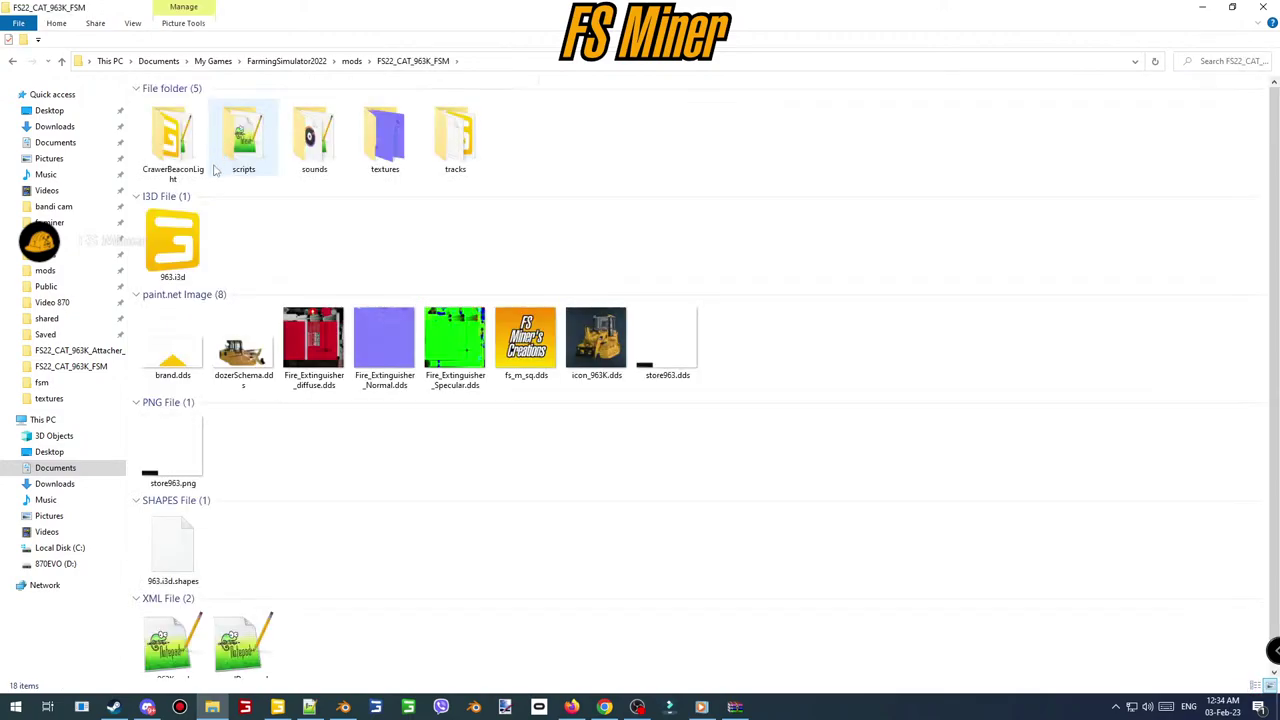
pyautogui.doubleClick(172, 240)
pyautogui.click(605, 432)
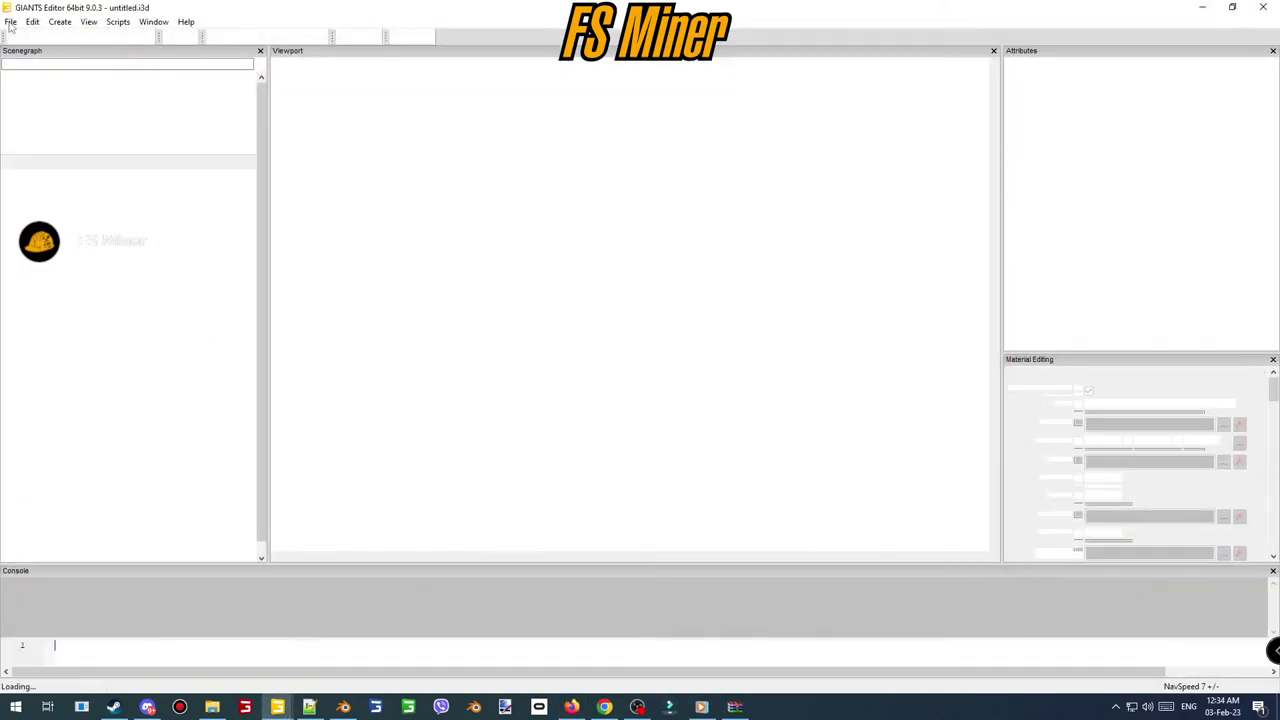
# - In the FS22_CAT_963K_FSM scene, expand the attachers group and inspect the attacherRear node's transform and index path
pyautogui.moveTo(278, 706)
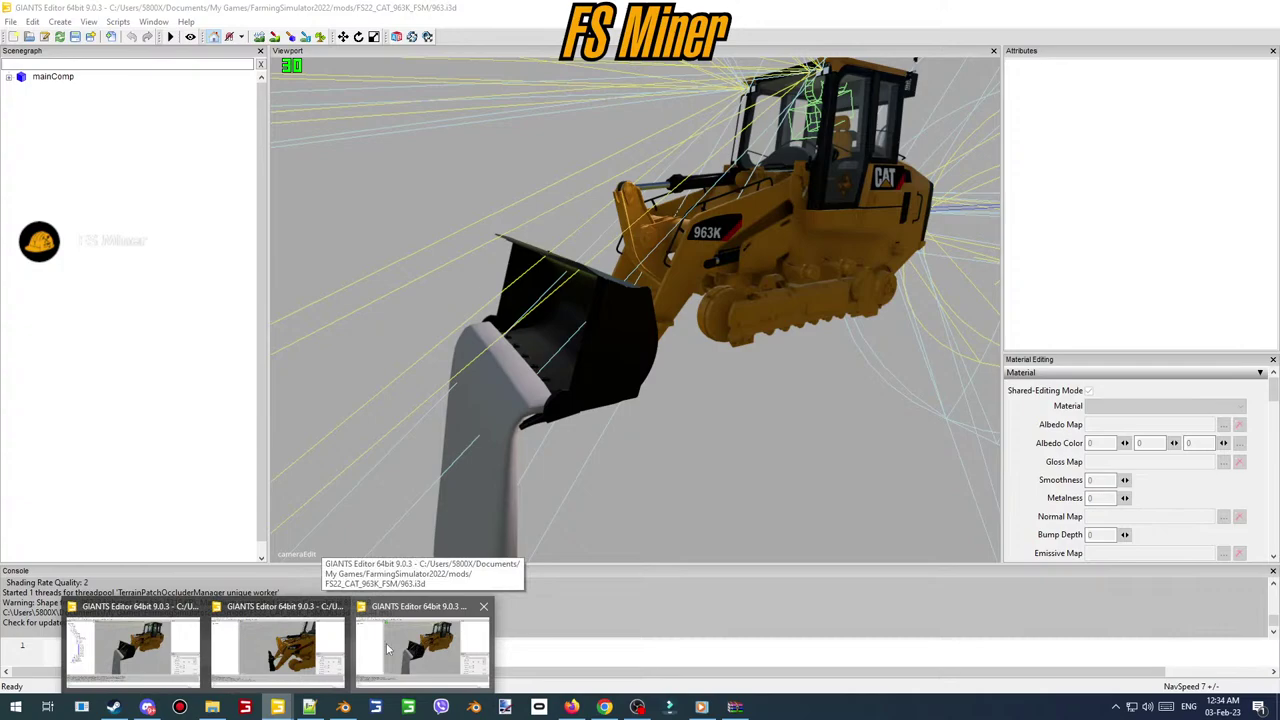
pyautogui.click(386, 643)
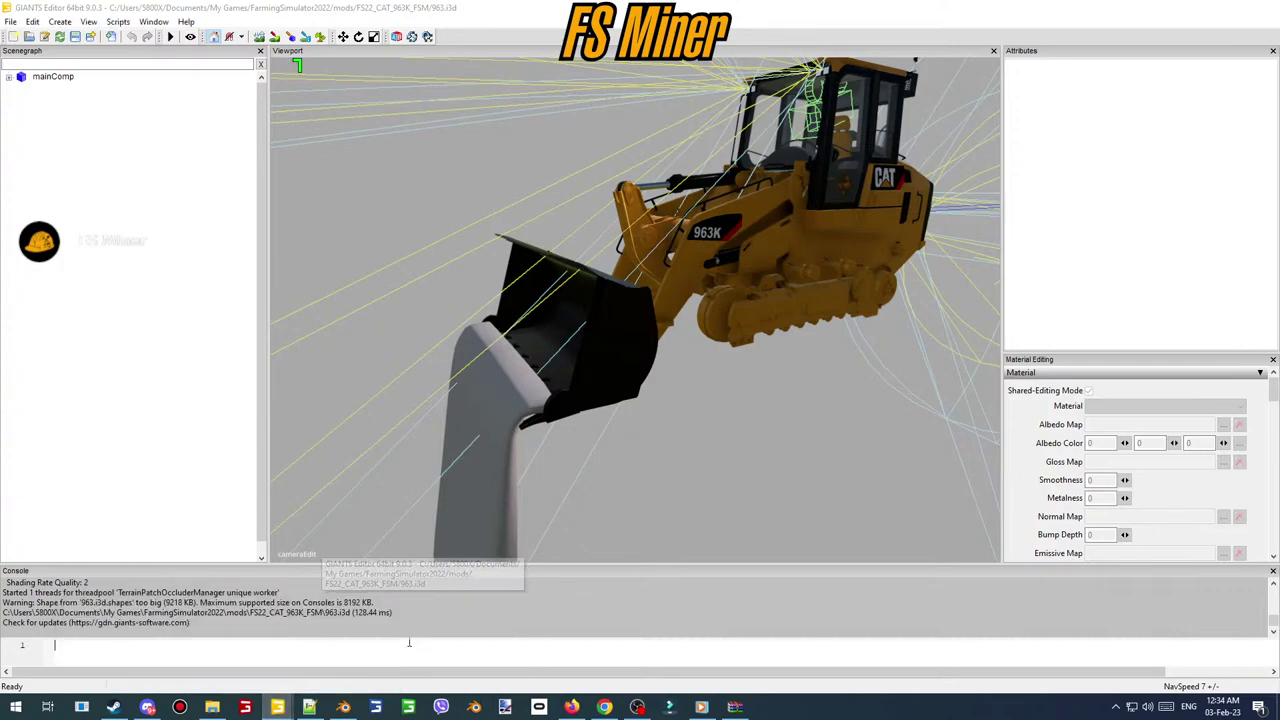
pyautogui.click(9, 77)
pyautogui.click(22, 88)
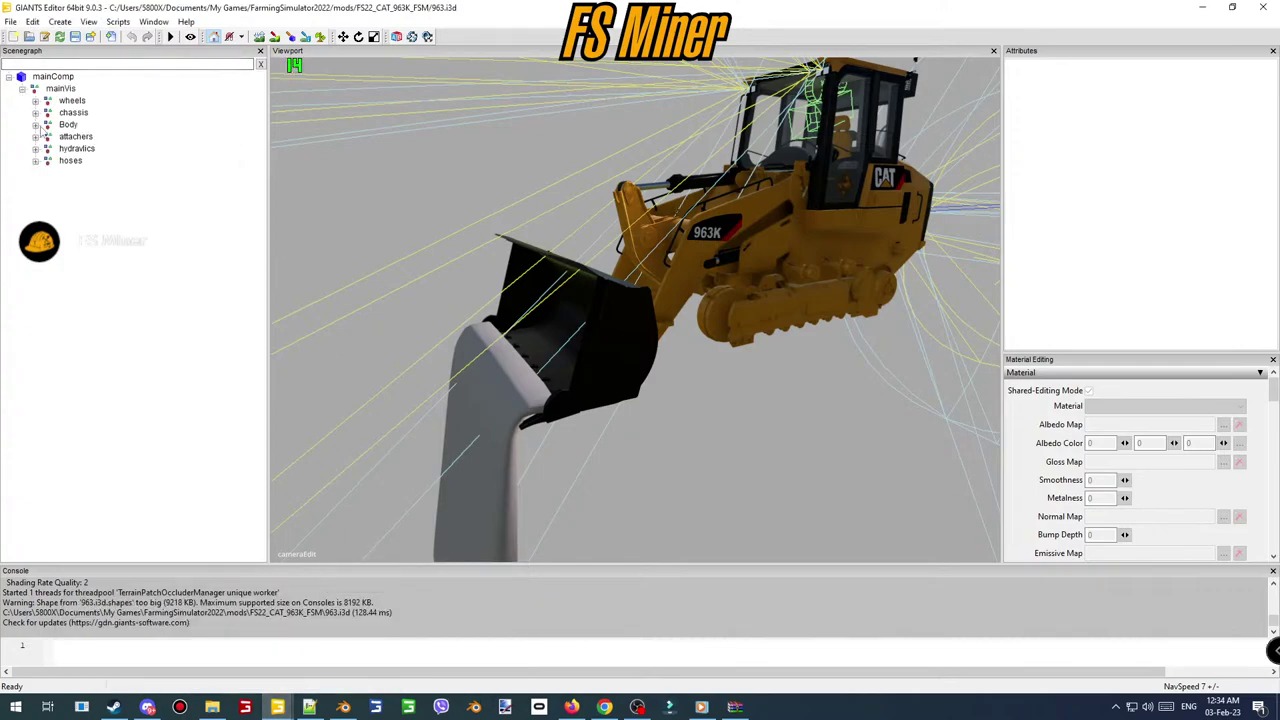
pyautogui.click(35, 137)
pyautogui.click(93, 149)
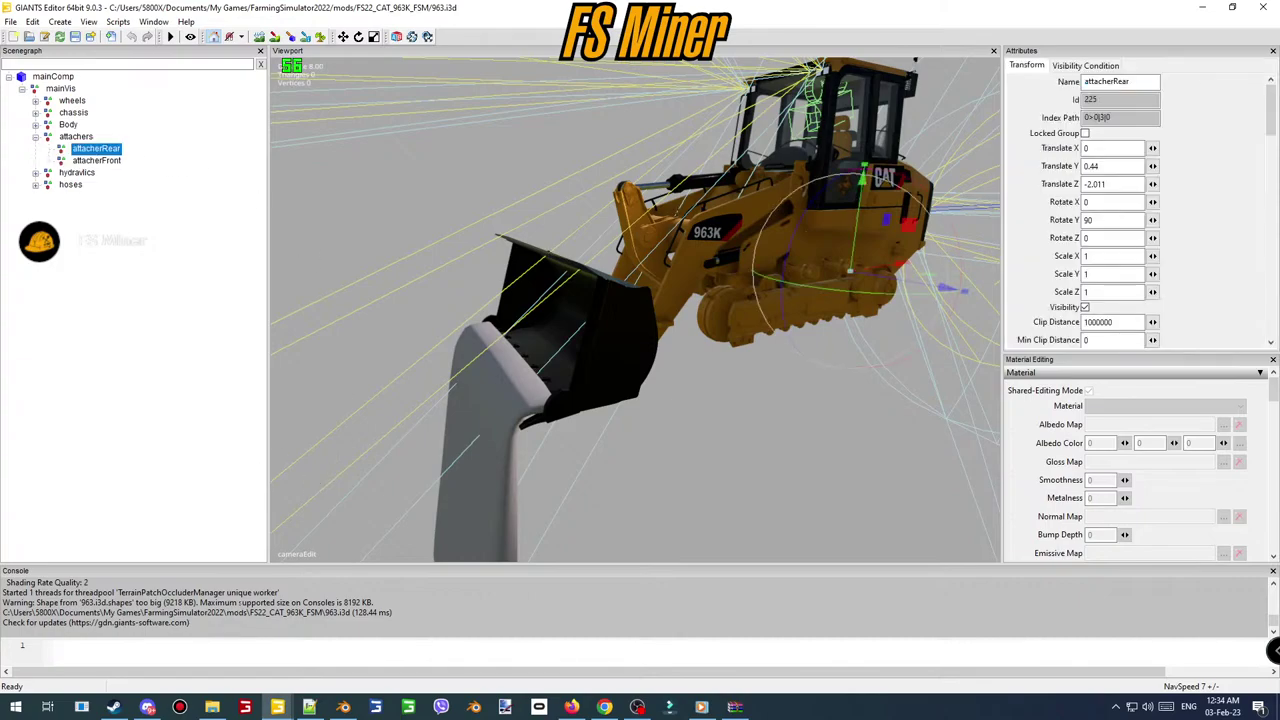
# - In the FS22_CAT_963K_Attacher_FSM scene, expand the attachers group and inspect the attacherRear node's transform and index path
pyautogui.moveTo(278, 707)
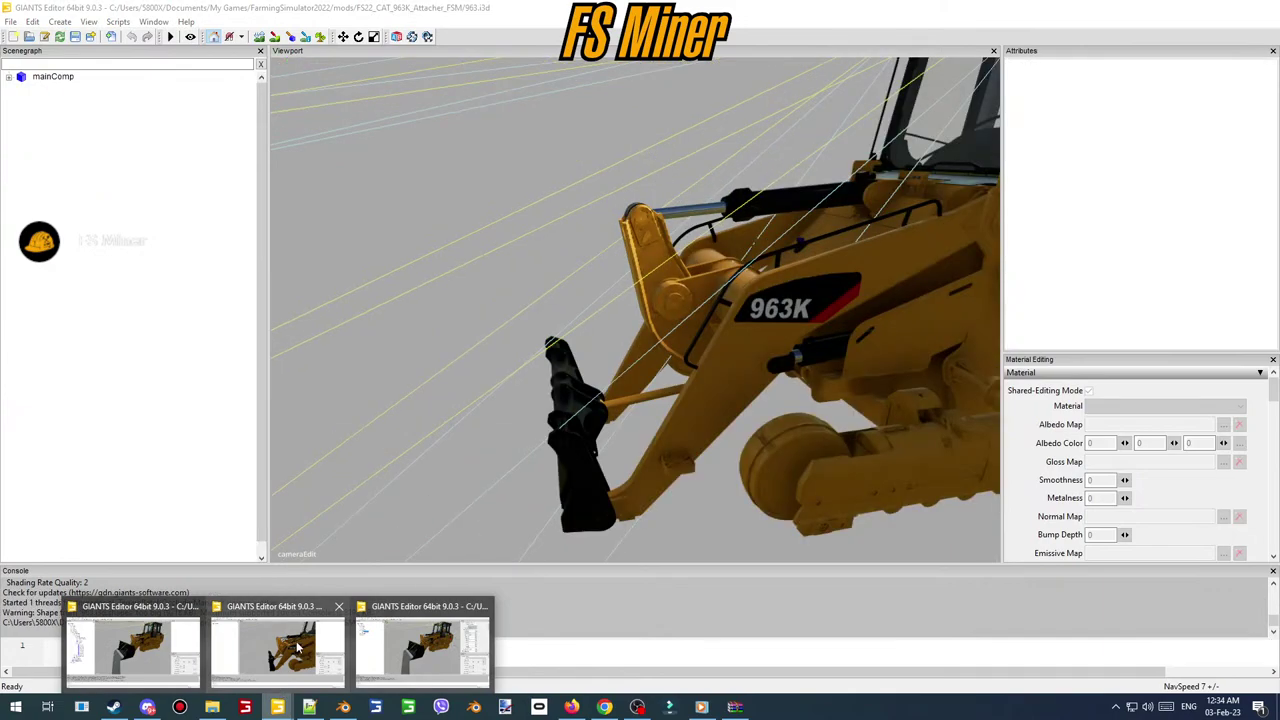
pyautogui.click(298, 648)
pyautogui.click(9, 77)
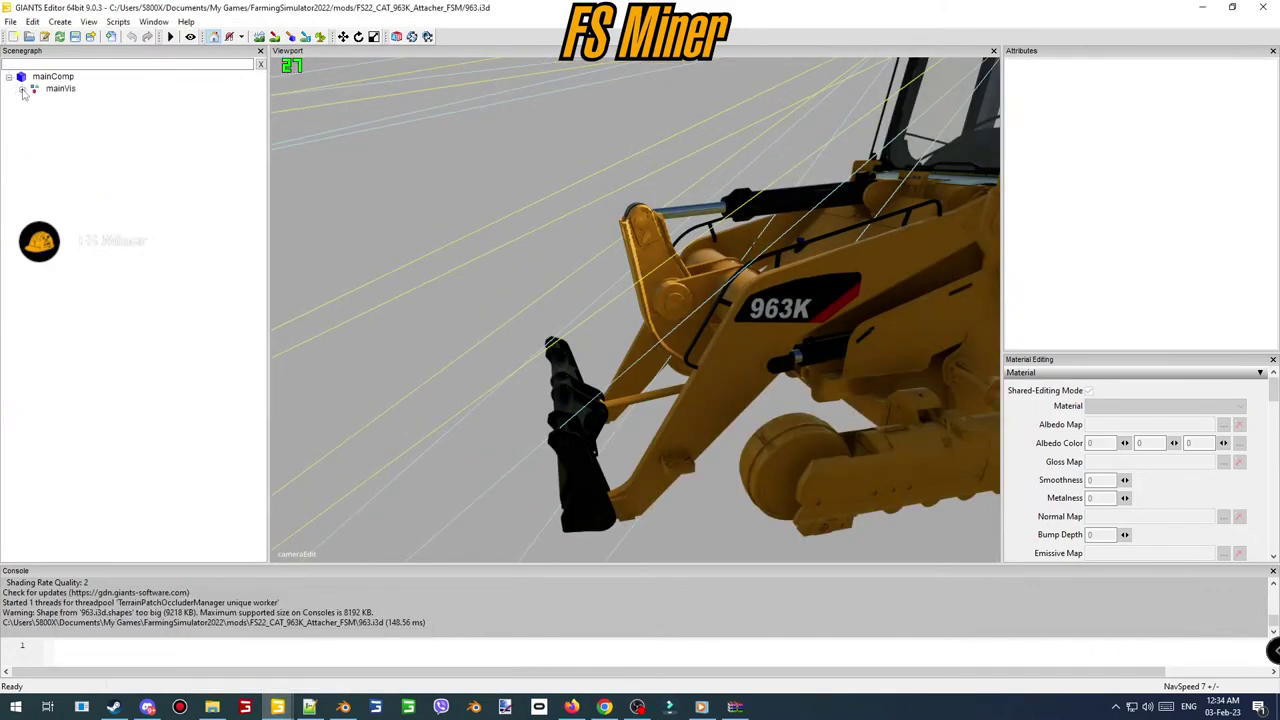
pyautogui.click(22, 89)
pyautogui.click(36, 137)
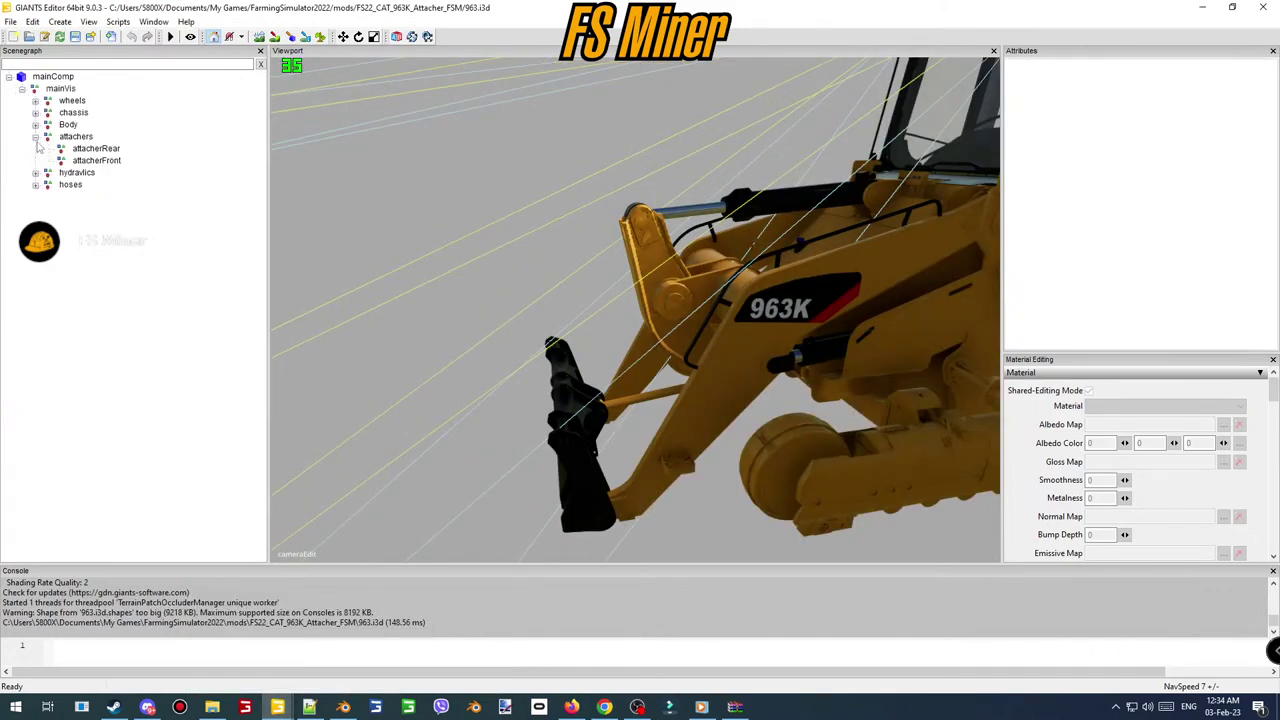
pyautogui.click(90, 150)
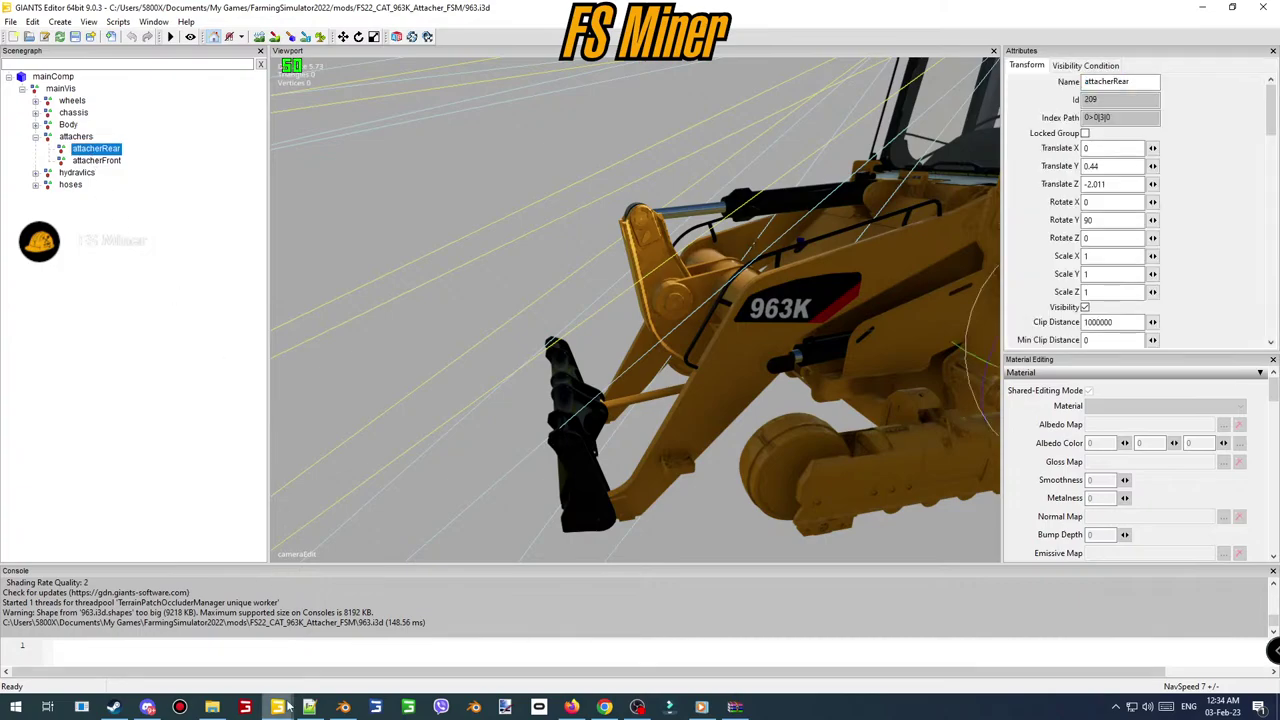
# - Return to the FS22_CAT_963K_FSM scene and inspect the first r1 node in its hoses group
pyautogui.moveTo(287, 707)
pyautogui.click(404, 651)
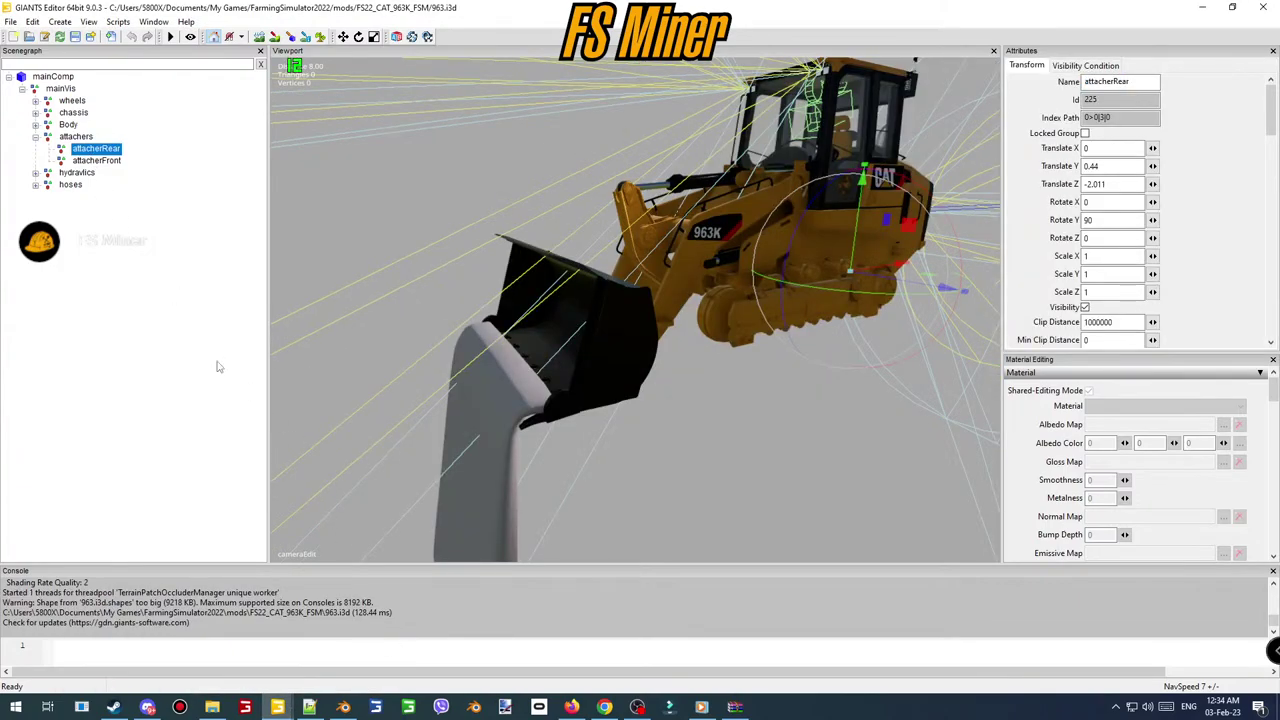
pyautogui.click(36, 185)
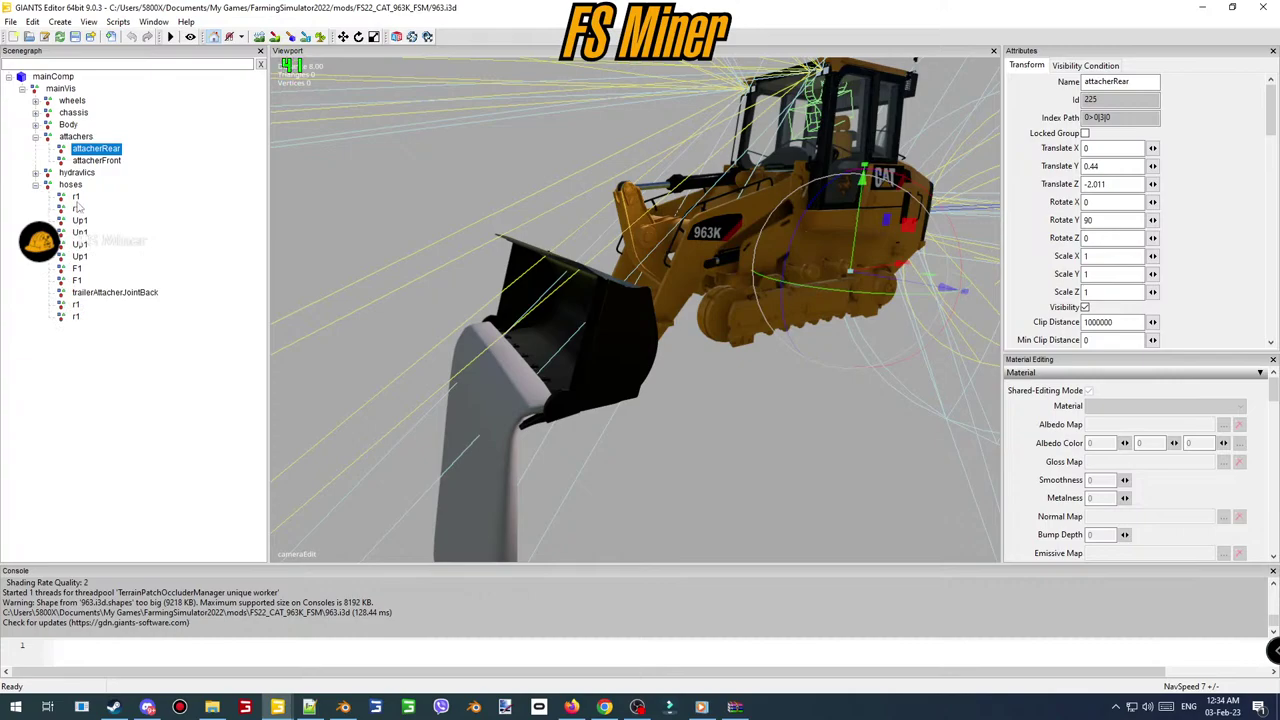
pyautogui.click(76, 198)
# - Import 963.i3d from the FS22_CAT_963K_FSM folder into the FS22_CAT_963K_Attacher_FSM scene
pyautogui.moveTo(278, 707)
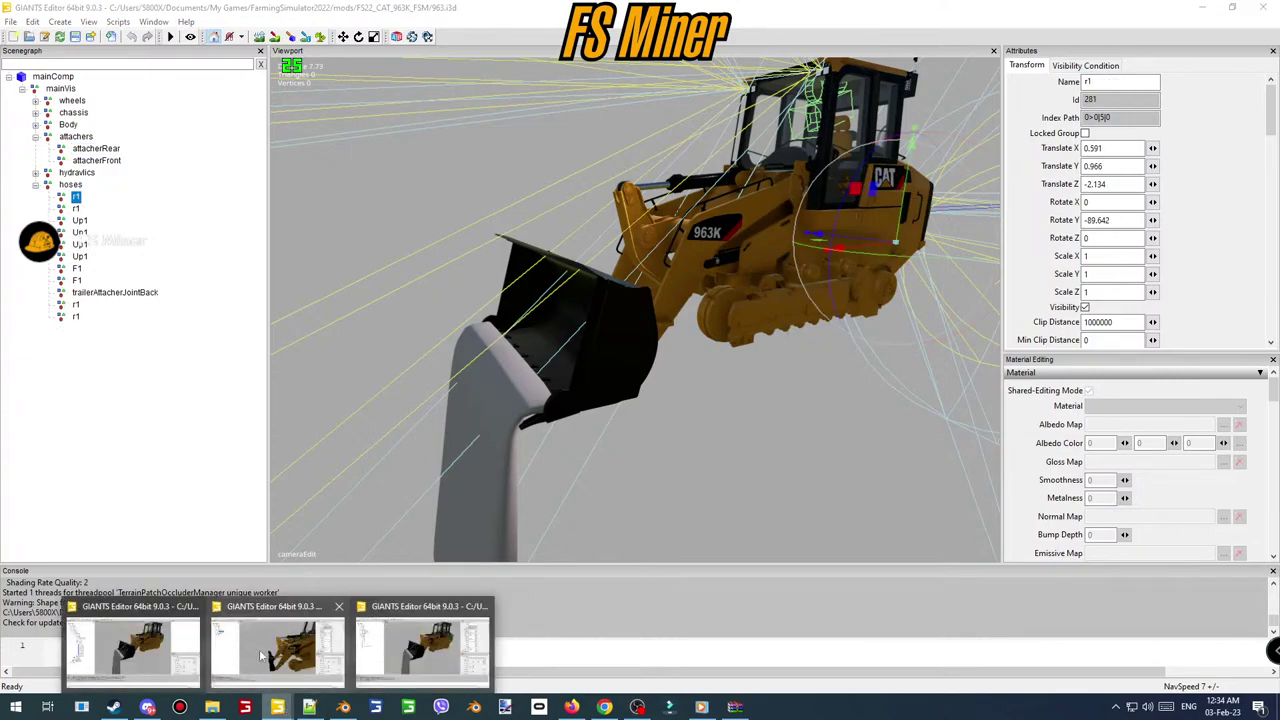
pyautogui.click(262, 655)
pyautogui.click(10, 21)
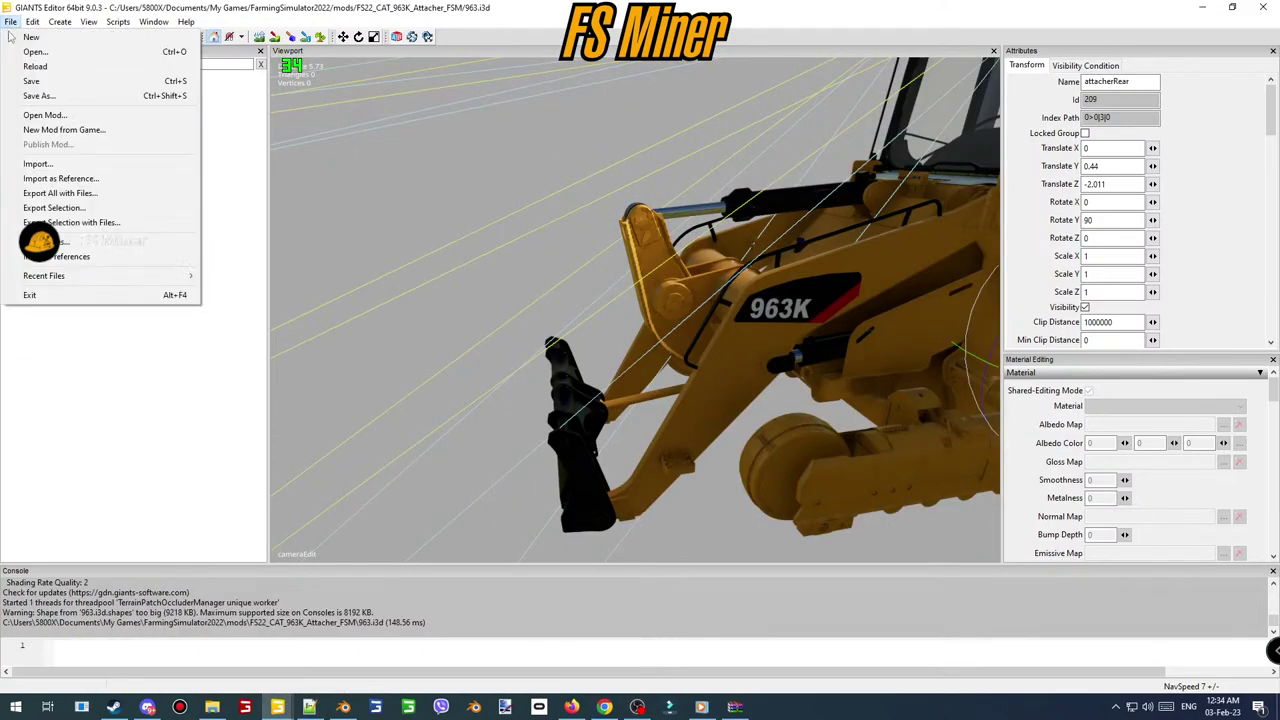
pyautogui.click(37, 163)
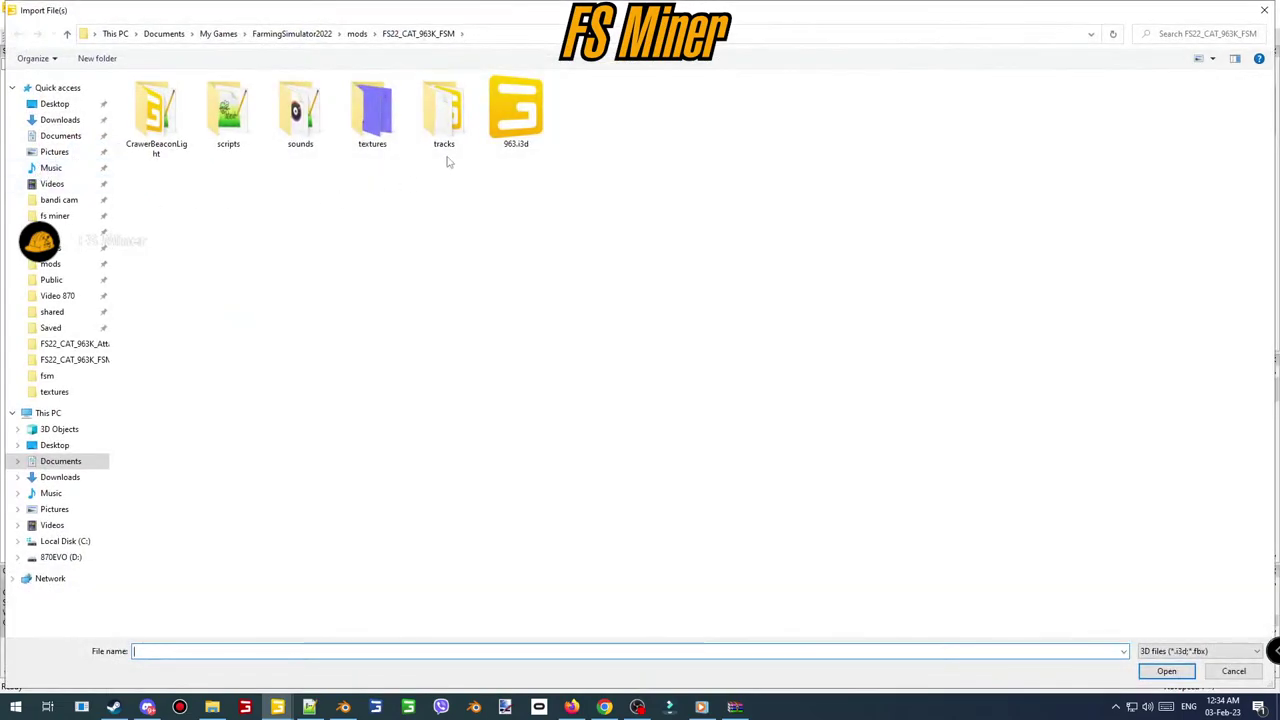
pyautogui.doubleClick(510, 110)
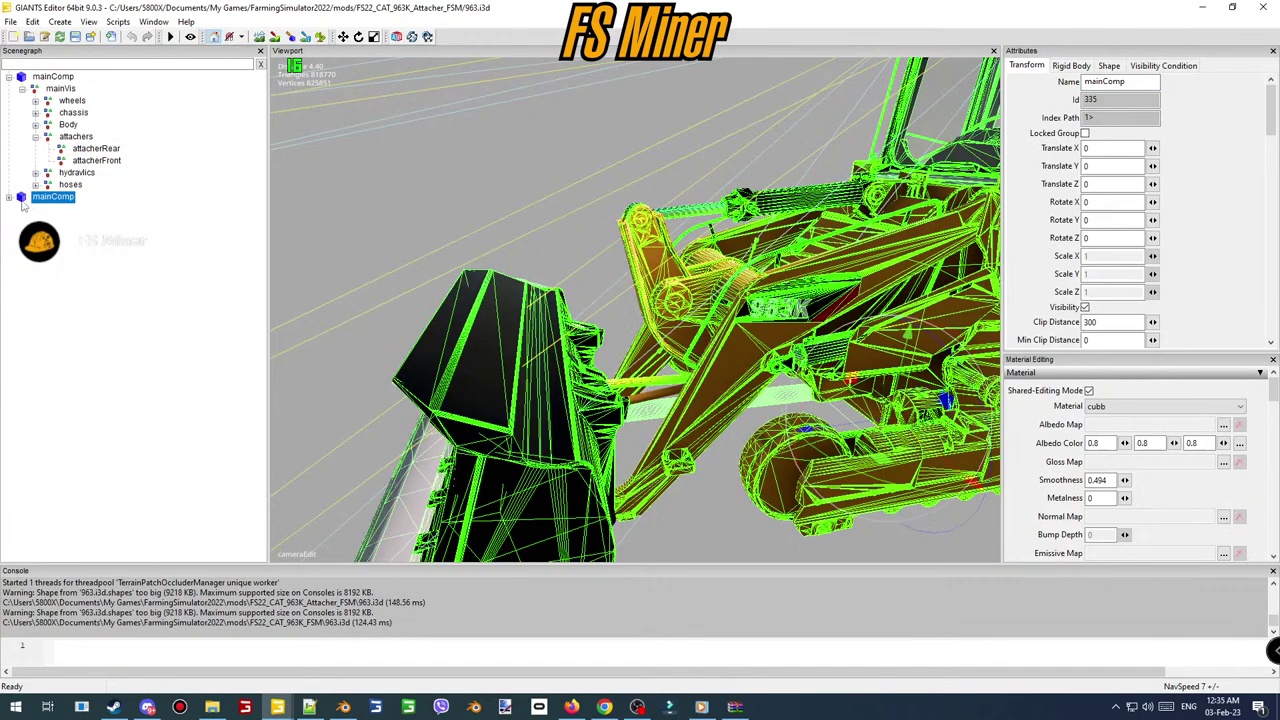
# - Copy the imported model's hoses group into the original mainVis and delete the original hoses group
pyautogui.click(9, 197)
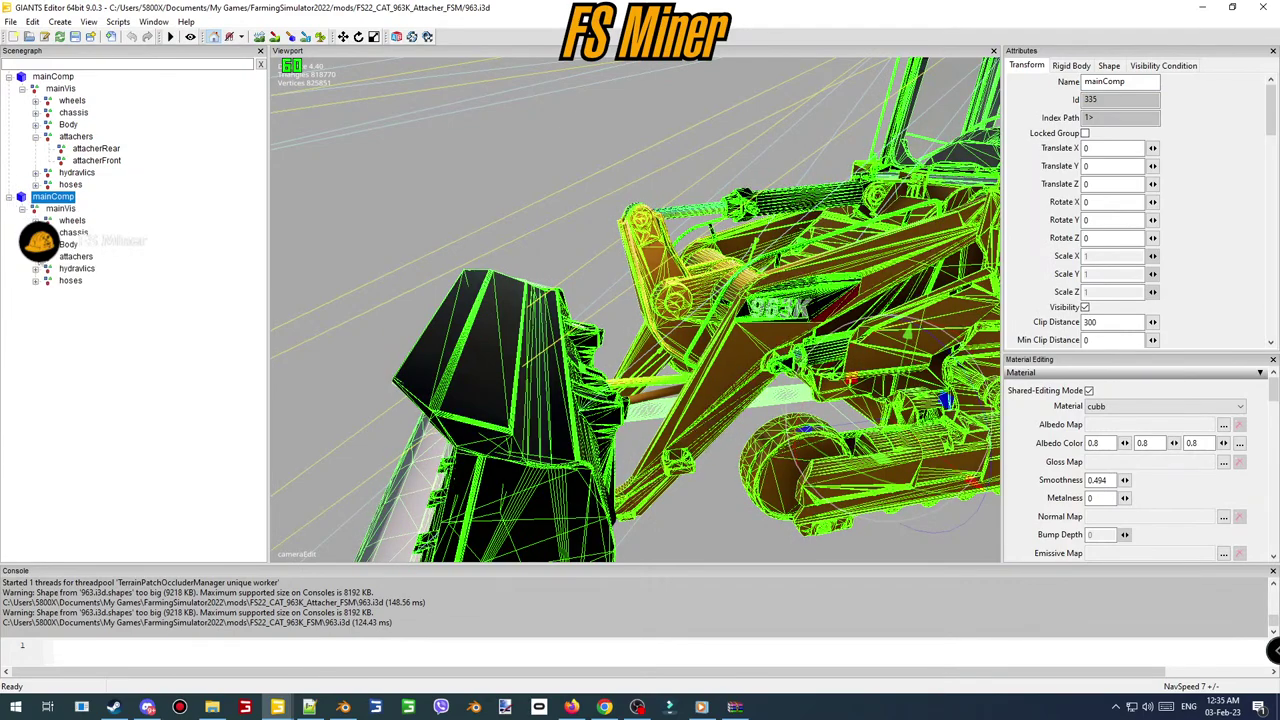
pyautogui.click(68, 282)
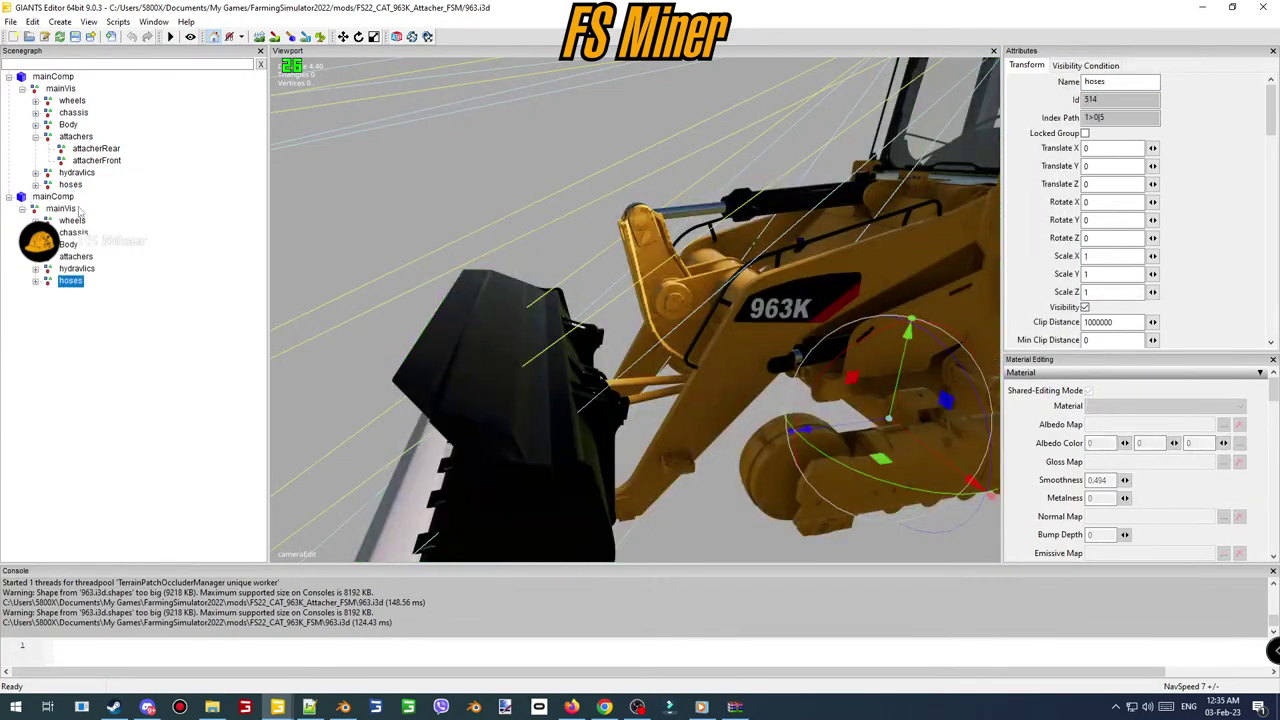
pyautogui.click(63, 90)
pyautogui.hotkey('ctrl', 'v')
pyautogui.click(72, 187)
pyautogui.press('Delete')
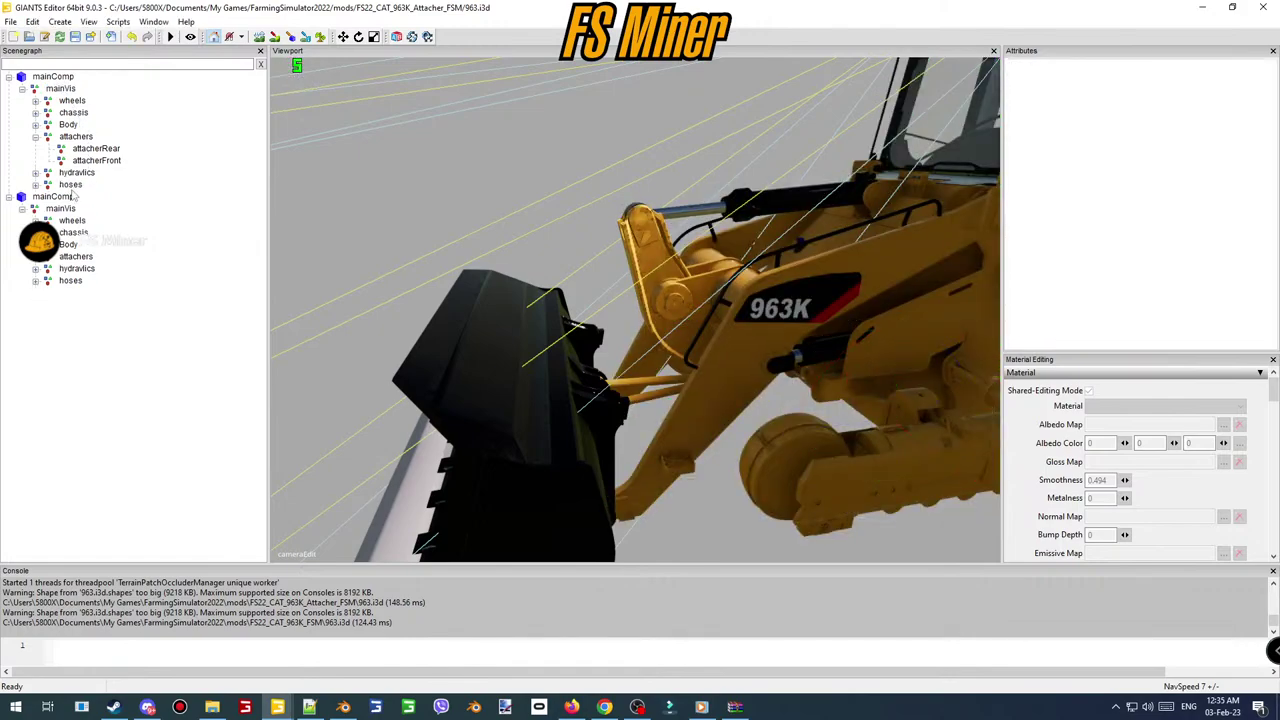
# - Delete the imported mainComp and save the attacher scene
pyautogui.click(55, 197)
pyautogui.press('Delete')
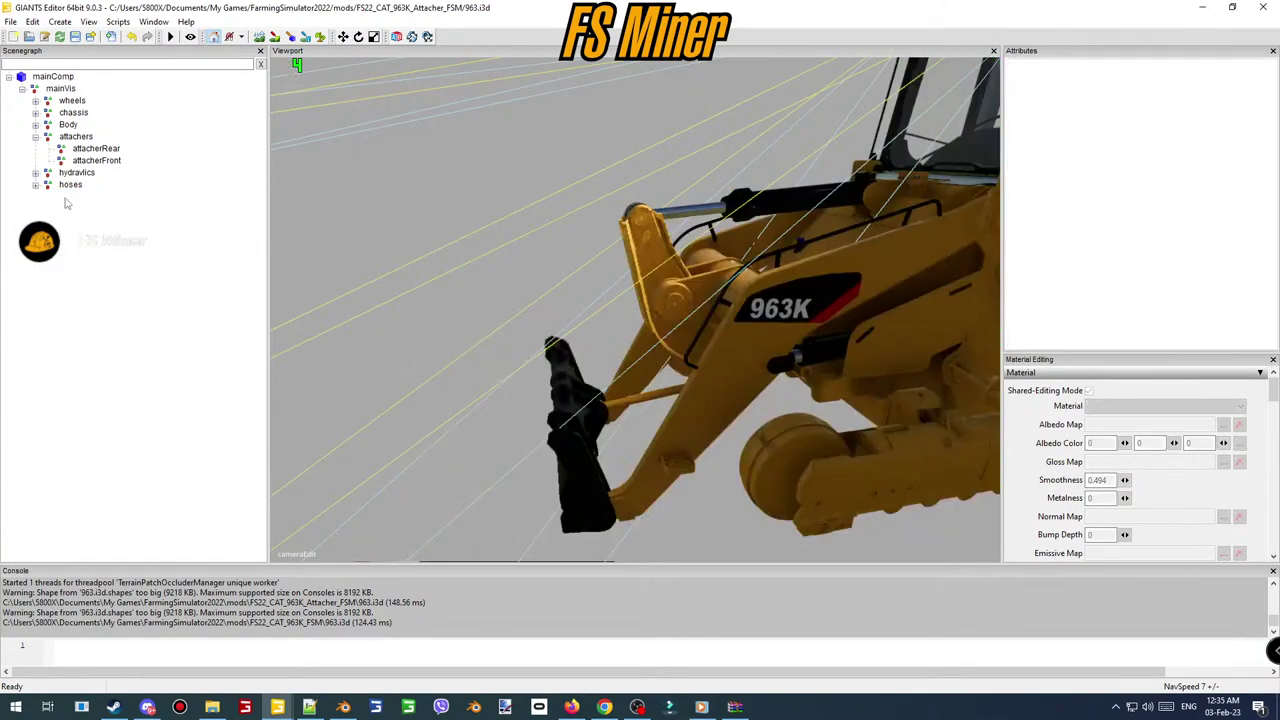
pyautogui.click(75, 36)
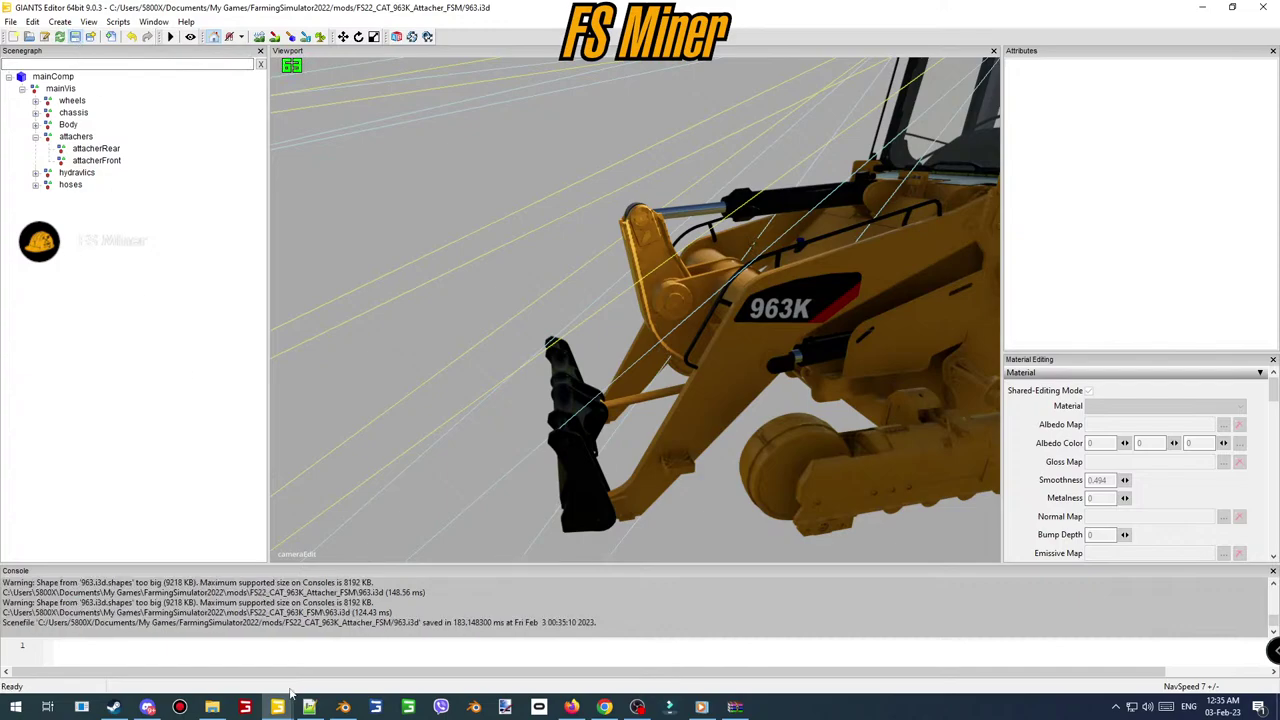
# - Close all GIANTS Editor windows and go up to the mods folder in File Explorer
pyautogui.rightClick(280, 707)
pyautogui.click(281, 688)
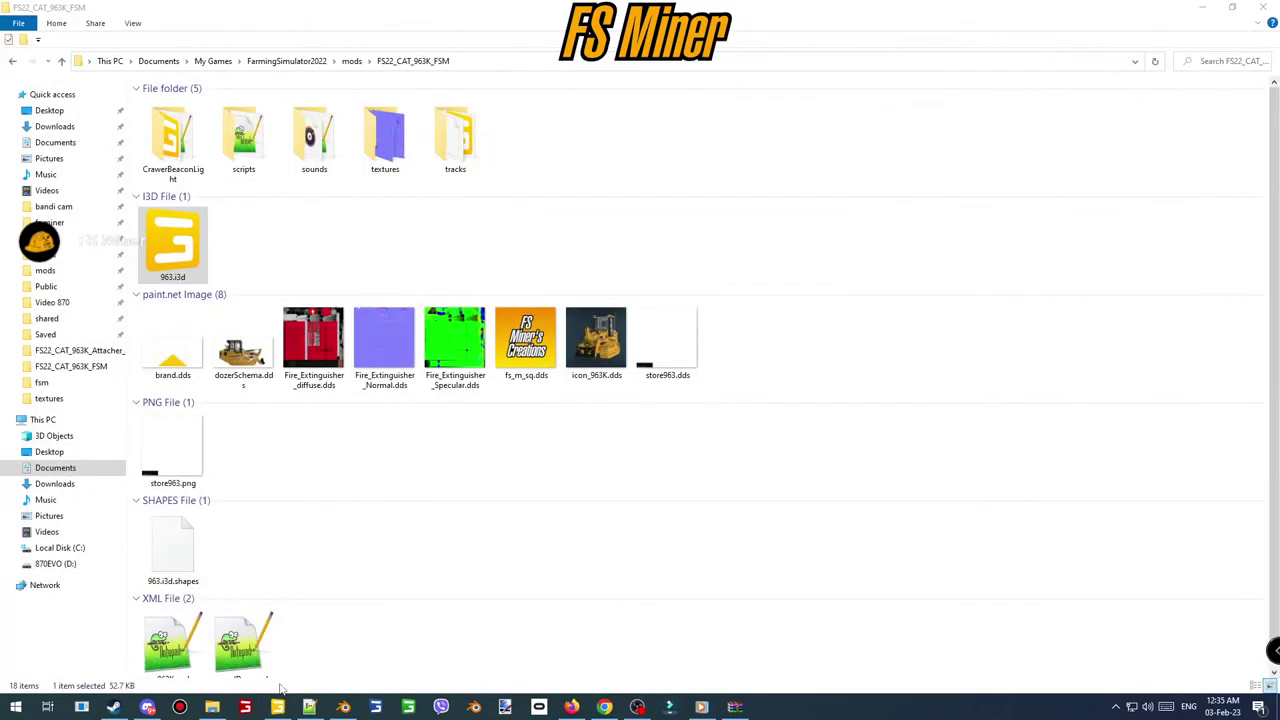
pyautogui.hotkey('alt', 'Up')
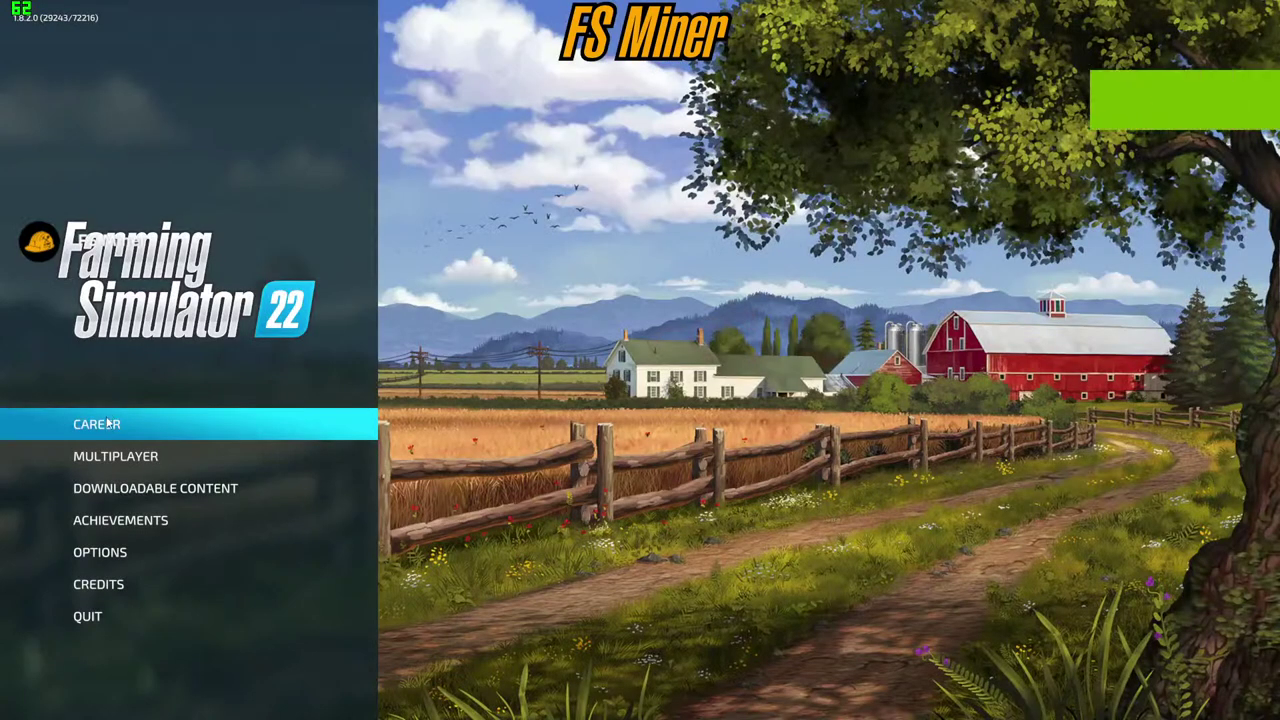
# - In Farming Simulator 22, choose career Game save 7 on the BR-163 MS map and continue to its mod selection
pyautogui.click(106, 418)
pyautogui.scroll(-3, 623, 297)
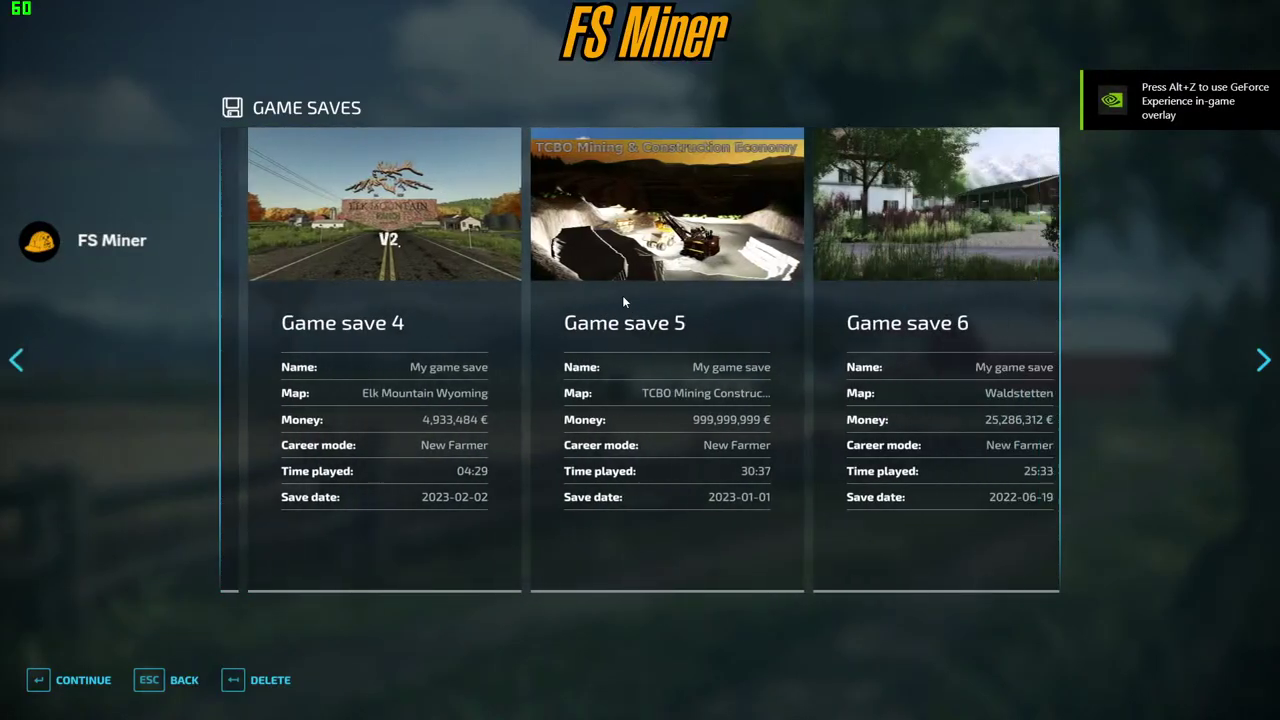
pyautogui.scroll(-2, 623, 297)
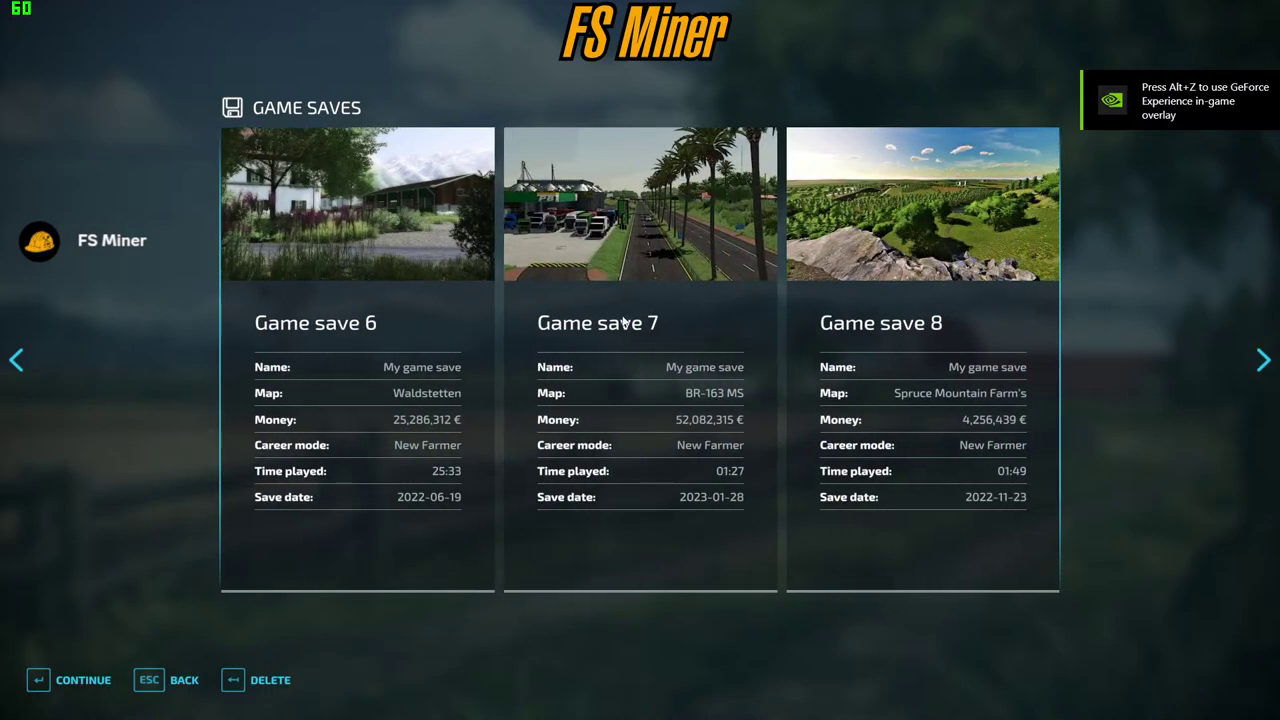
pyautogui.click(622, 298)
pyautogui.click(457, 510)
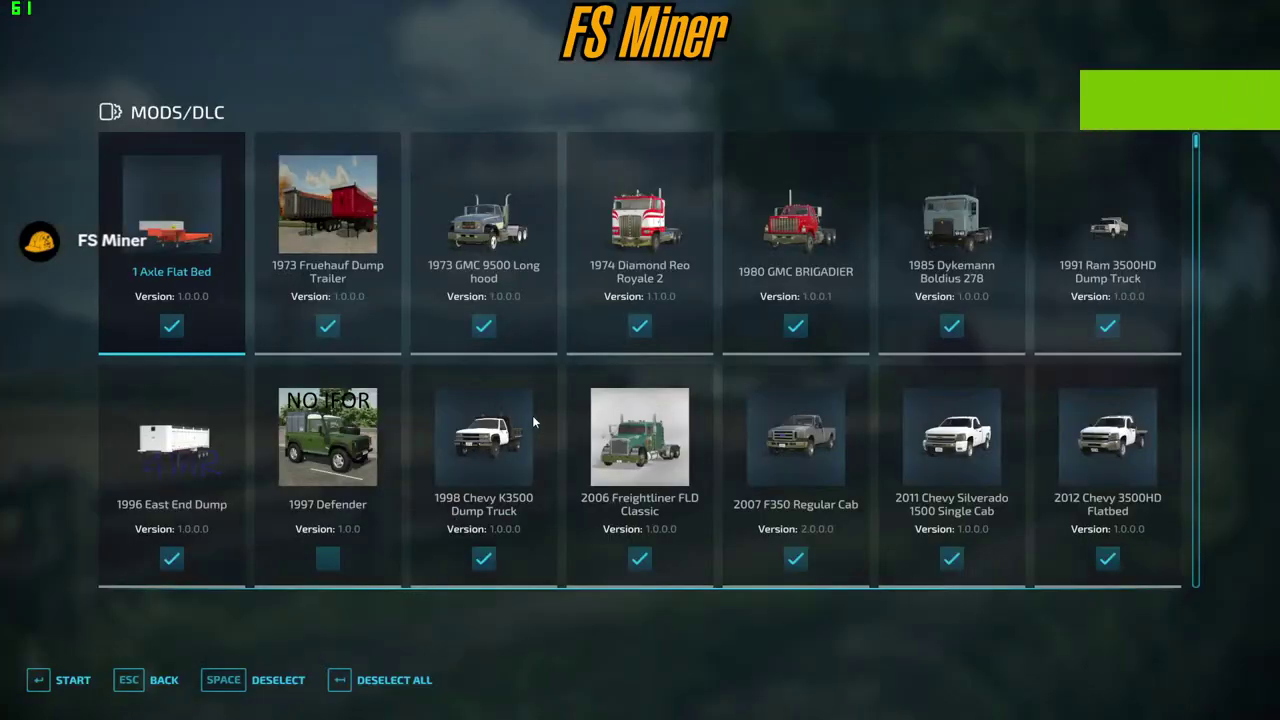
# - Select all mods, including the CAT 963K and CAT 963K Ripper, and start the saved game
pyautogui.scroll(-6, 532, 415)
pyautogui.scroll(-4, 532, 415)
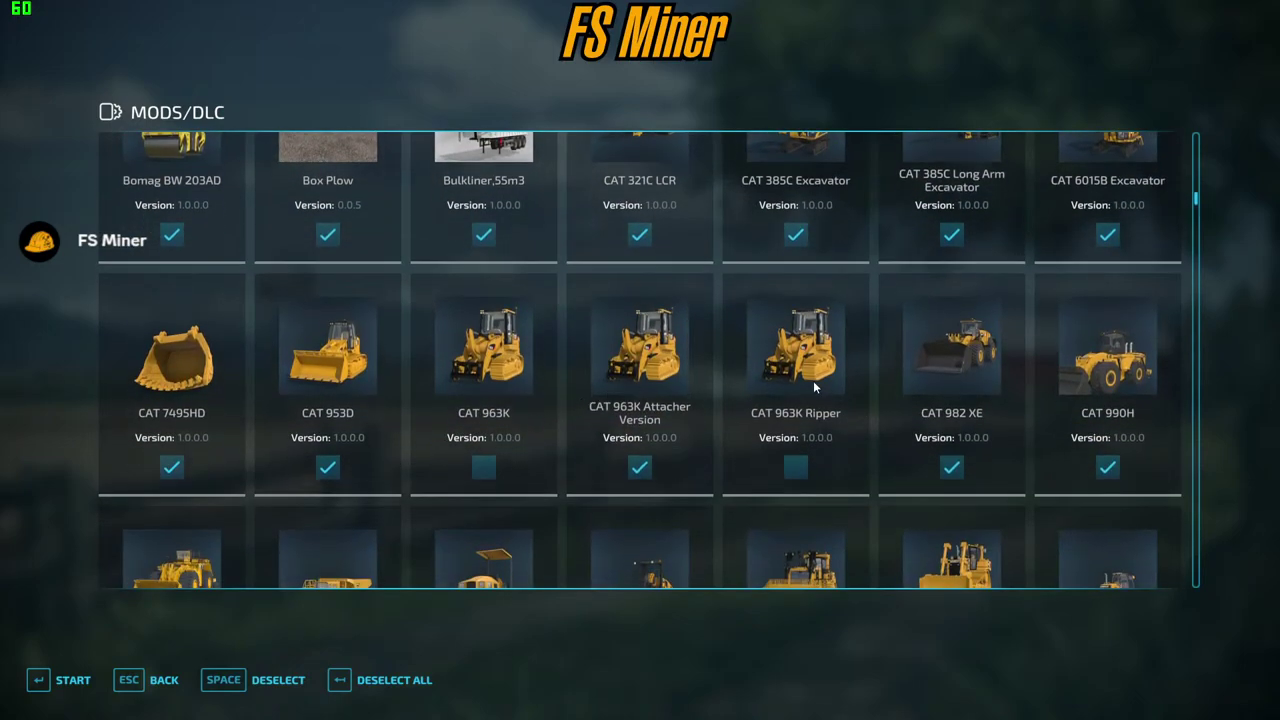
pyautogui.click(368, 681)
pyautogui.click(62, 680)
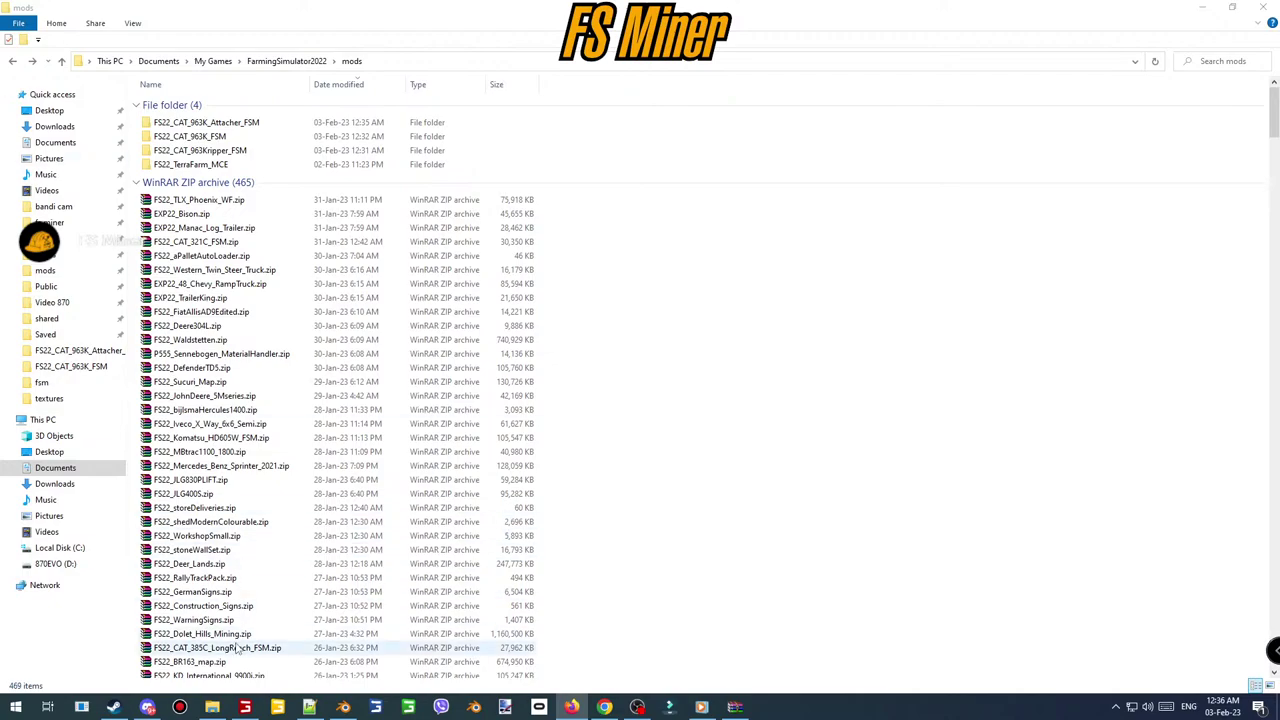
pyautogui.click(247, 708)
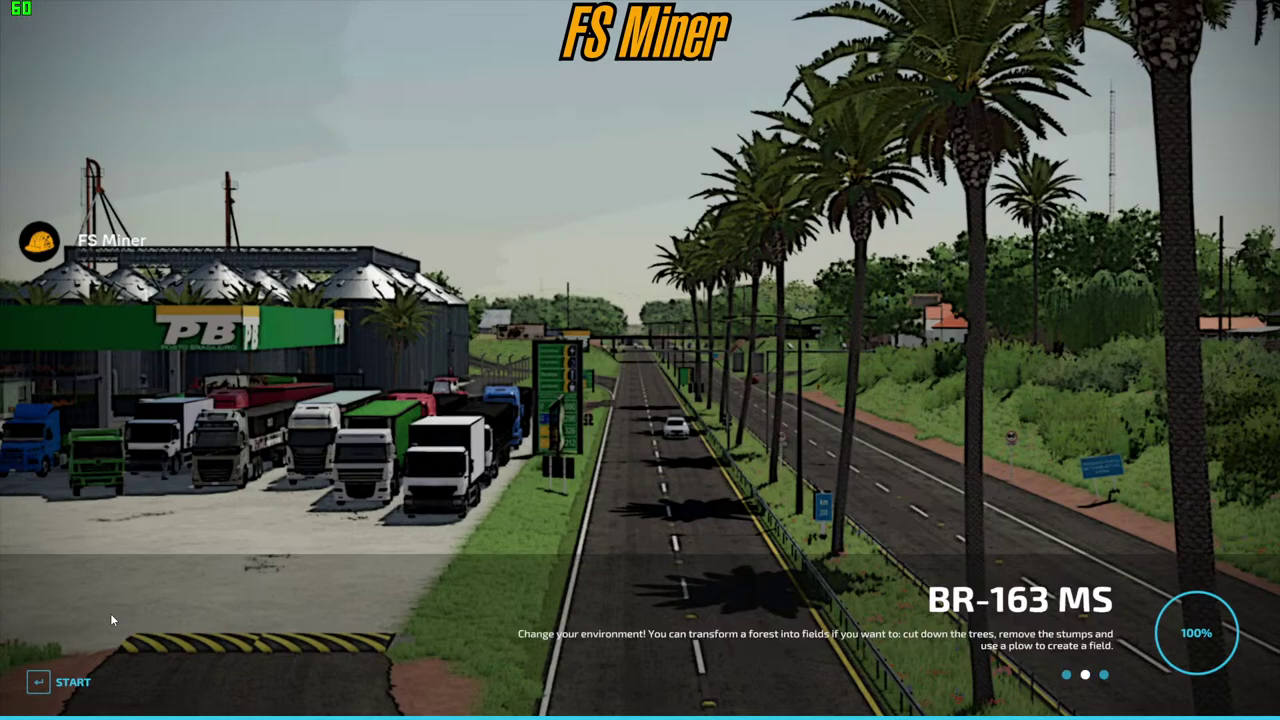
pyautogui.click(49, 682)
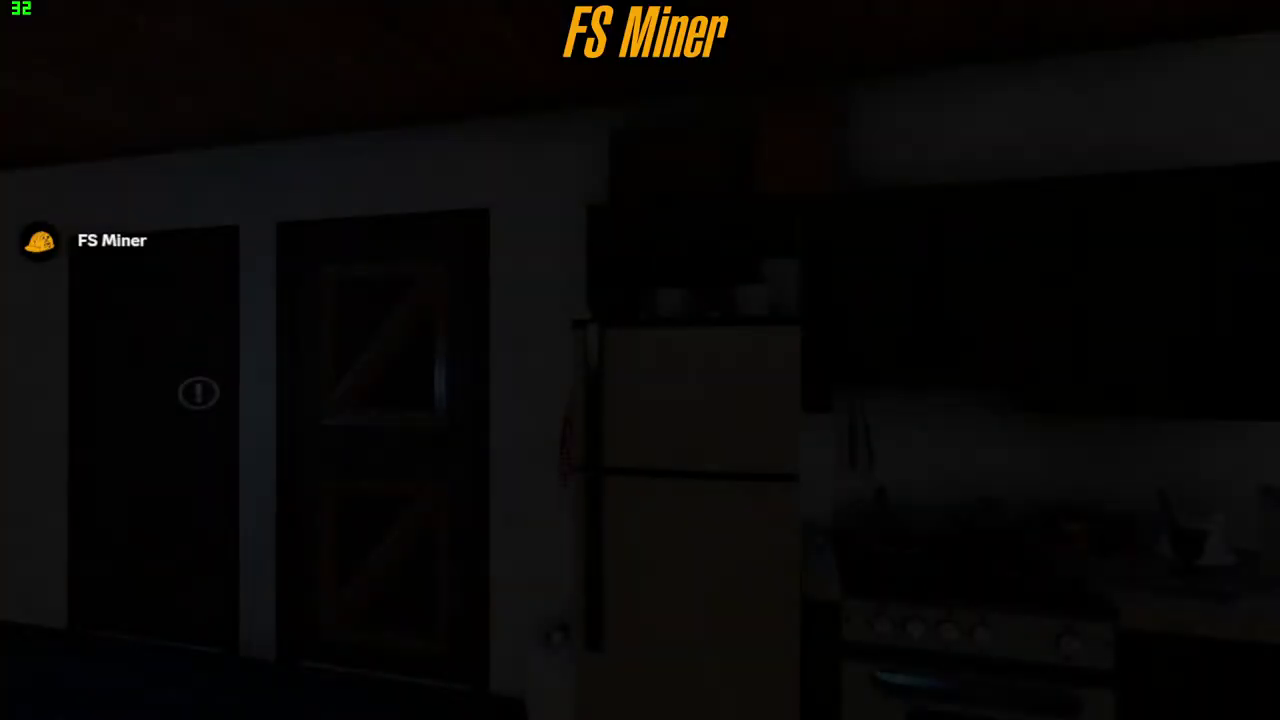
# - Cycle through the vehicles to the Lizard 725A dumper, leave it, and walk to open ground in the quarry
pyautogui.press('Tab')
pyautogui.press('Tab')
pyautogui.press('Tab')
pyautogui.press('Tab')
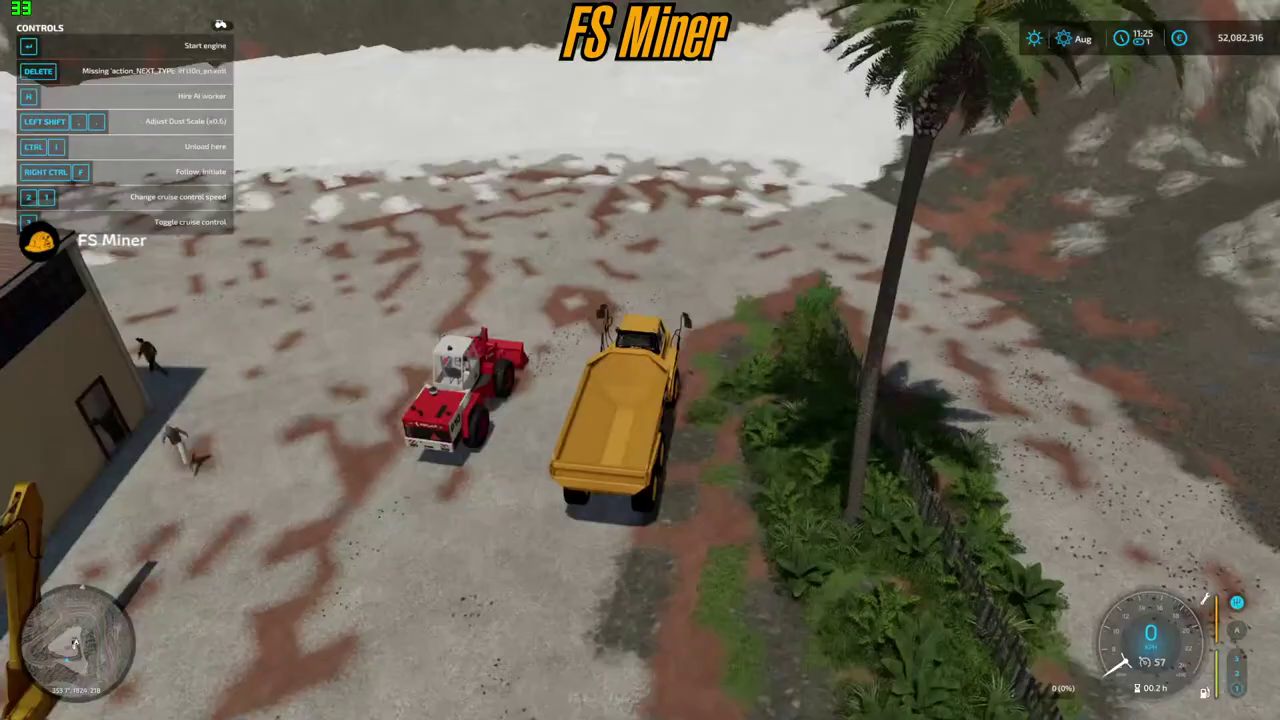
pyautogui.press('e')
pyautogui.press('w')
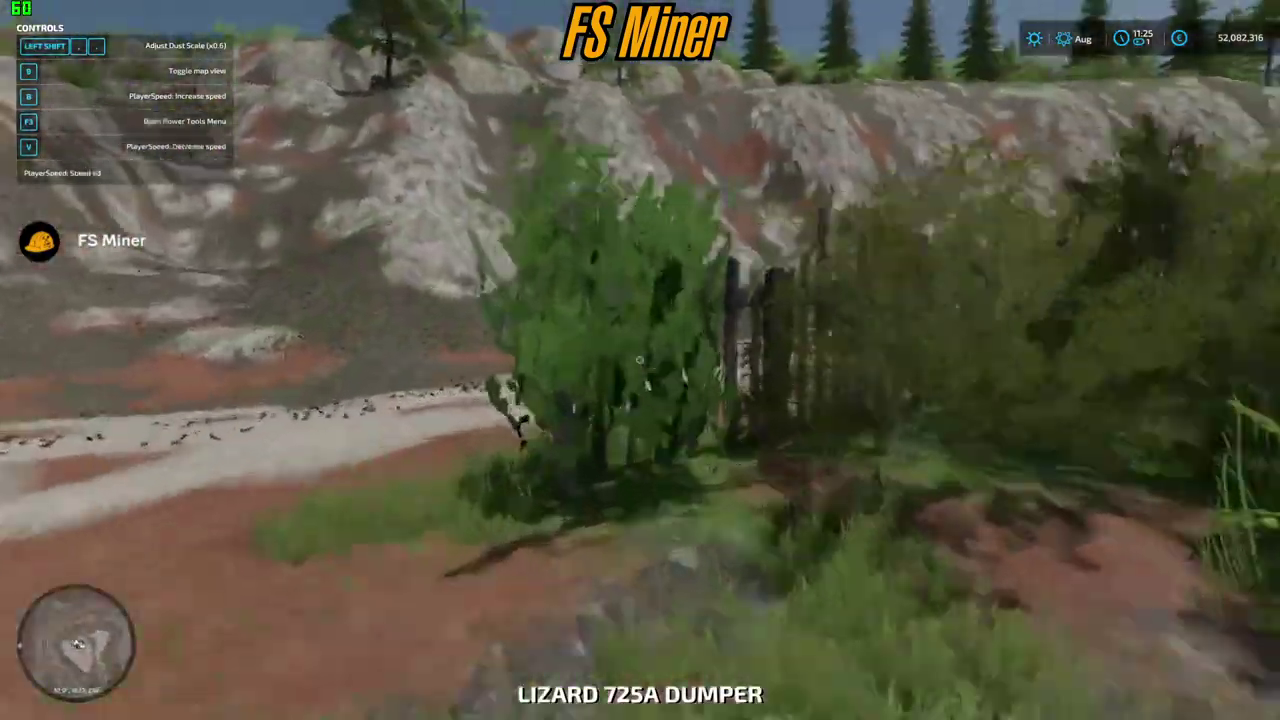
pyautogui.press('s')
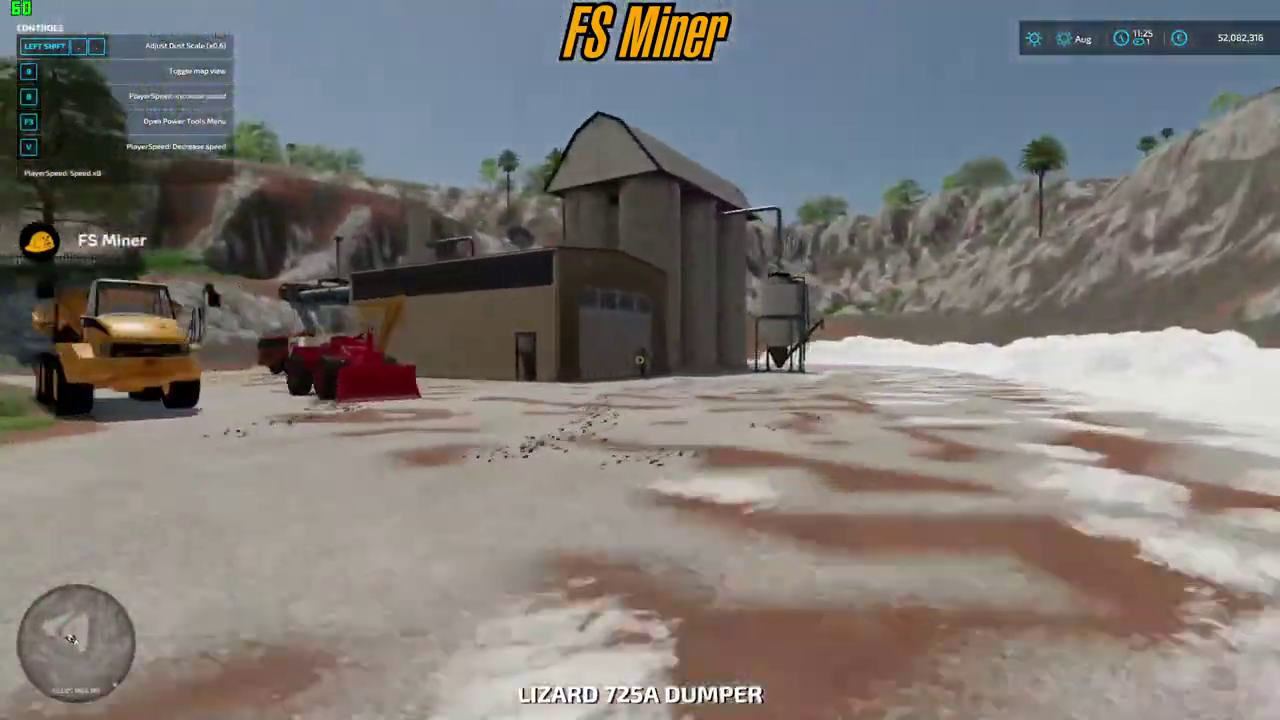
pyautogui.press('w')
pyautogui.press('w')
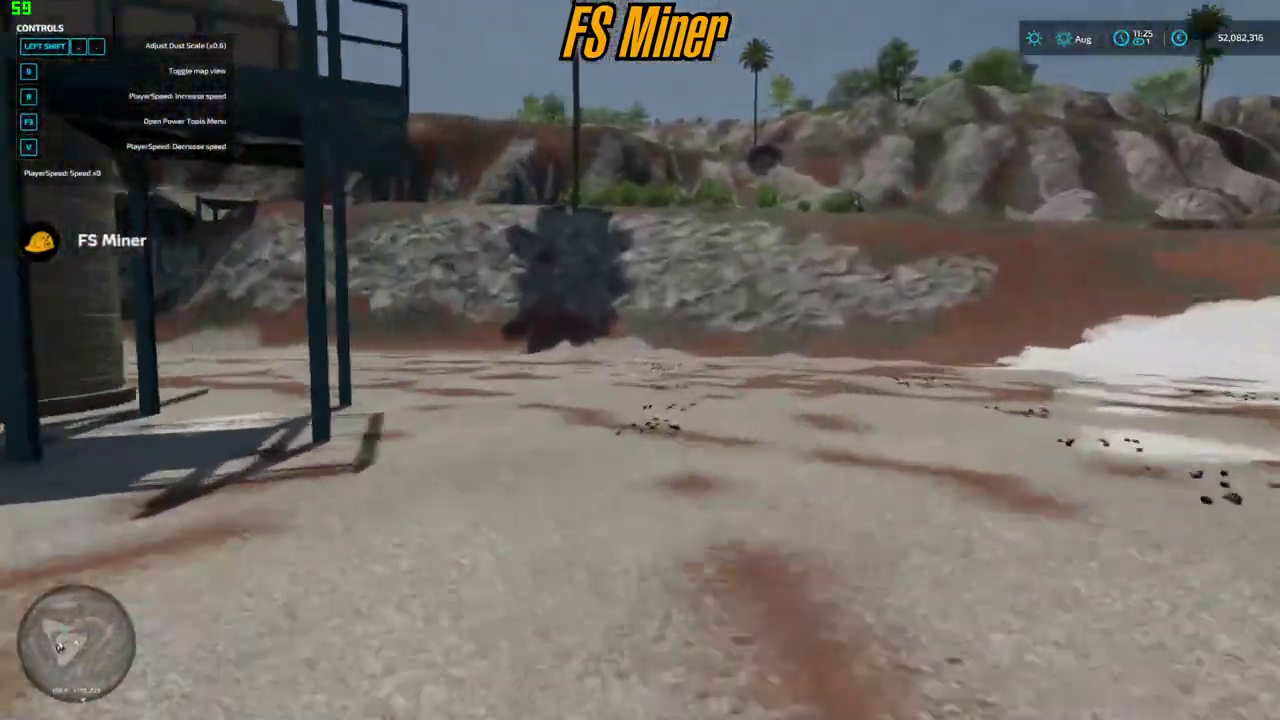
pyautogui.press('w')
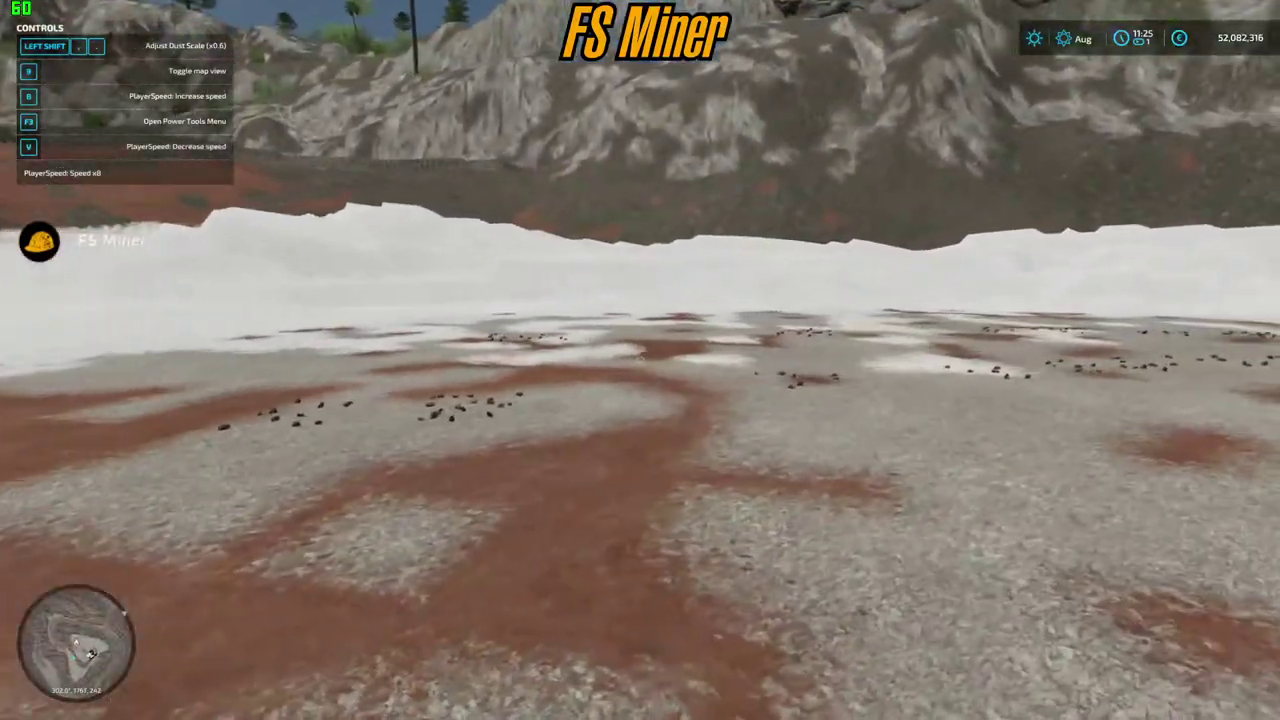
pyautogui.press('w')
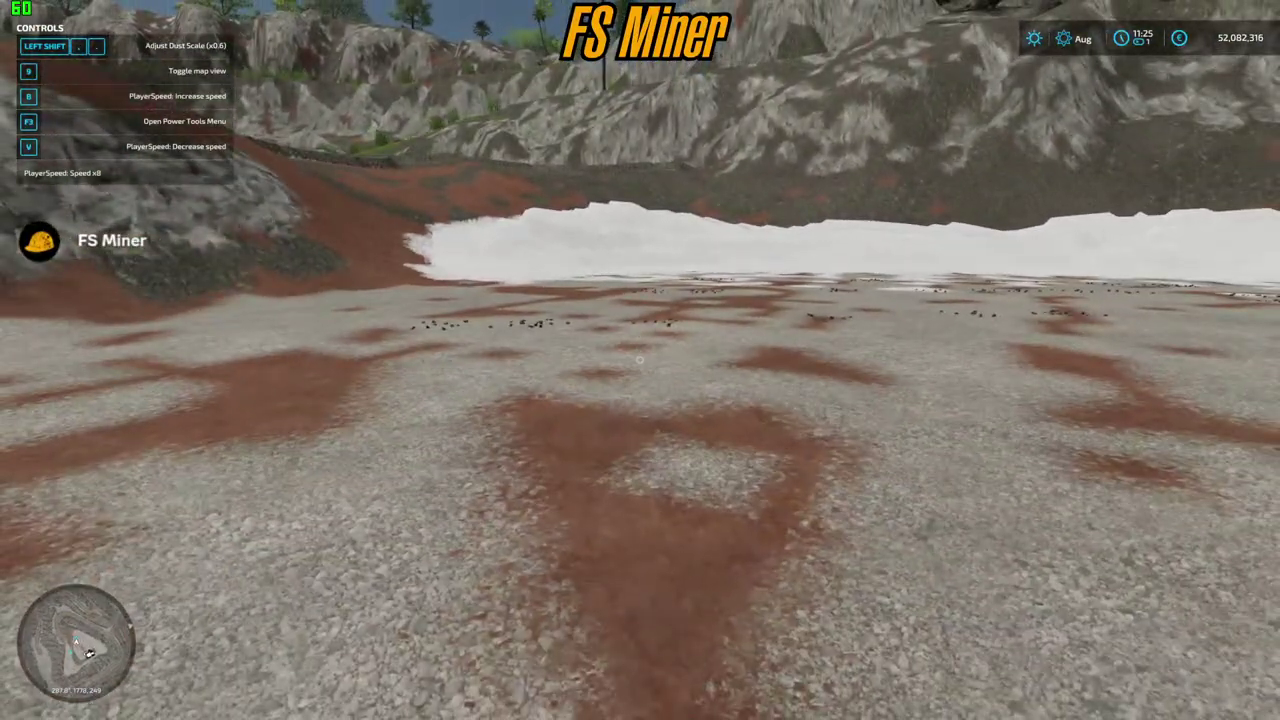
# - From the shop's FS Miner's Creations category, inspect and lease the Caterpillar 963K Attacher Version
pyautogui.press('p')
pyautogui.click(672, 208)
pyautogui.scroll(-2, 684, 239)
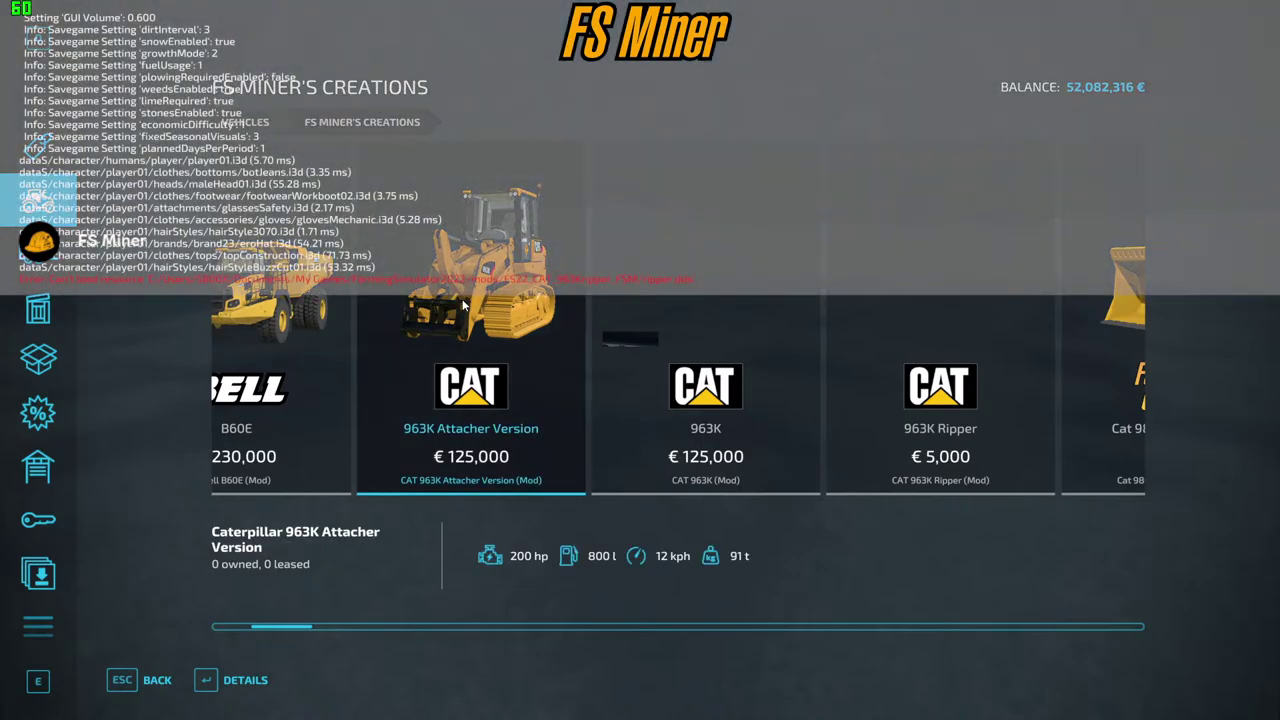
pyautogui.click(463, 305)
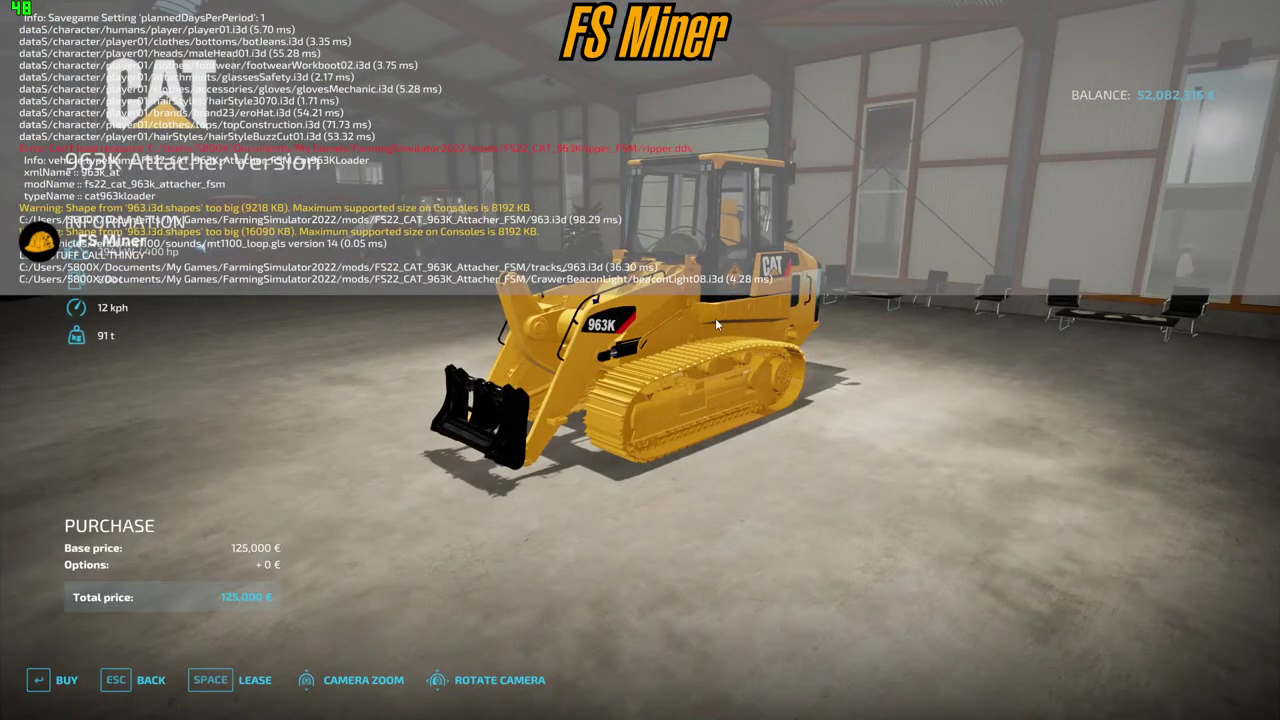
pyautogui.moveTo(715, 318); pyautogui.dragTo(725, 390)
pyautogui.moveTo(580, 322); pyautogui.dragTo(558, 347, button='right')
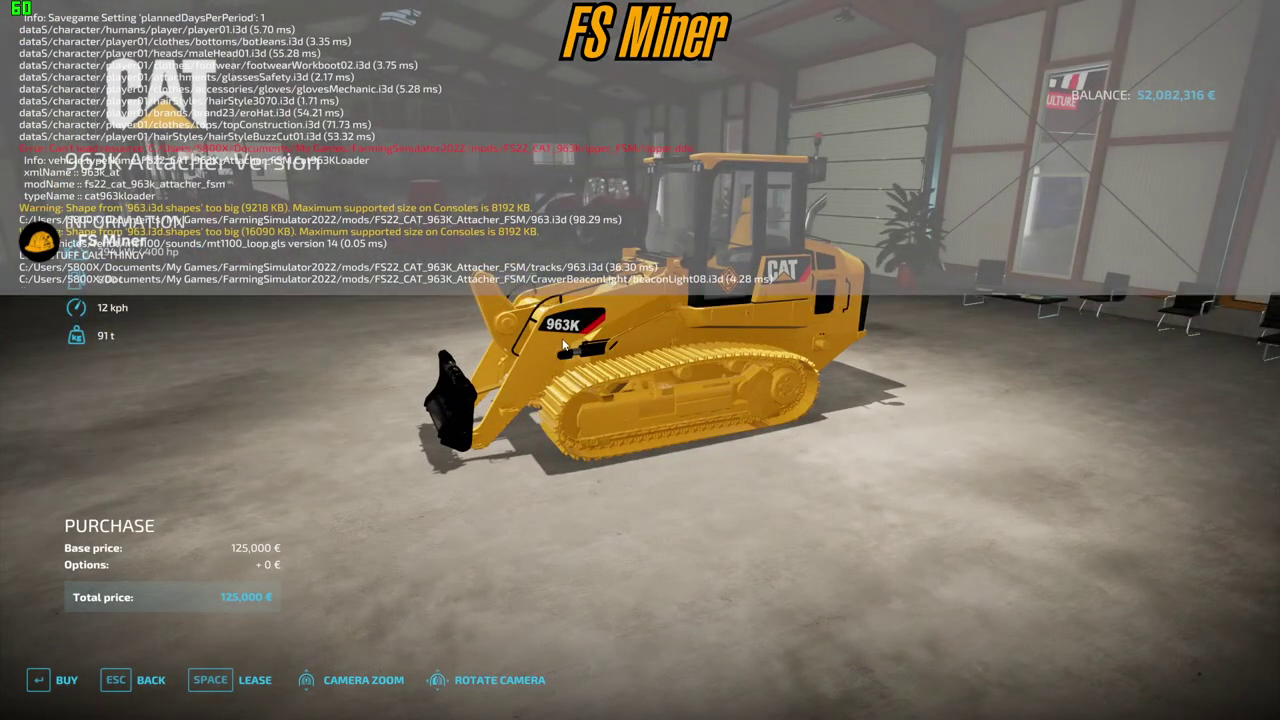
pyautogui.press('space')
pyautogui.click(451, 470)
pyautogui.click(451, 454)
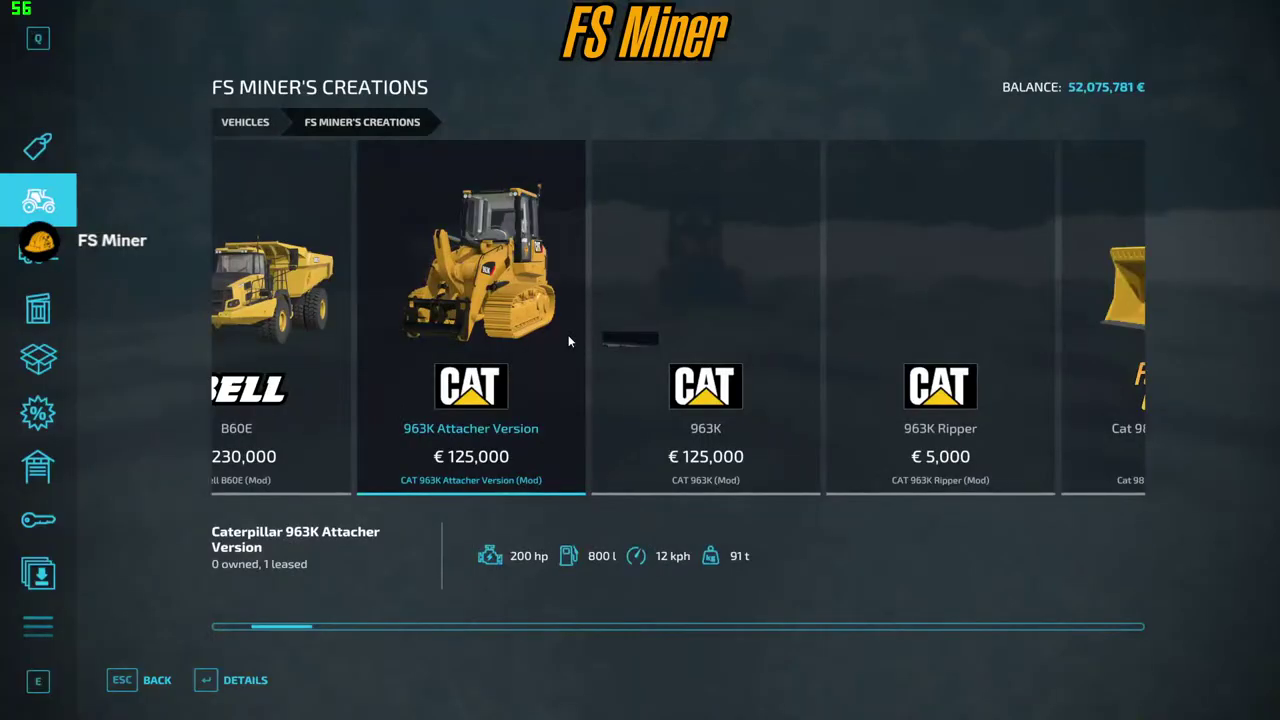
# - Open the standard Caterpillar 963K, view it from the rear, and lease it
pyautogui.click(500, 286)
pyautogui.moveTo(687, 318); pyautogui.dragTo(530, 332, button='right')
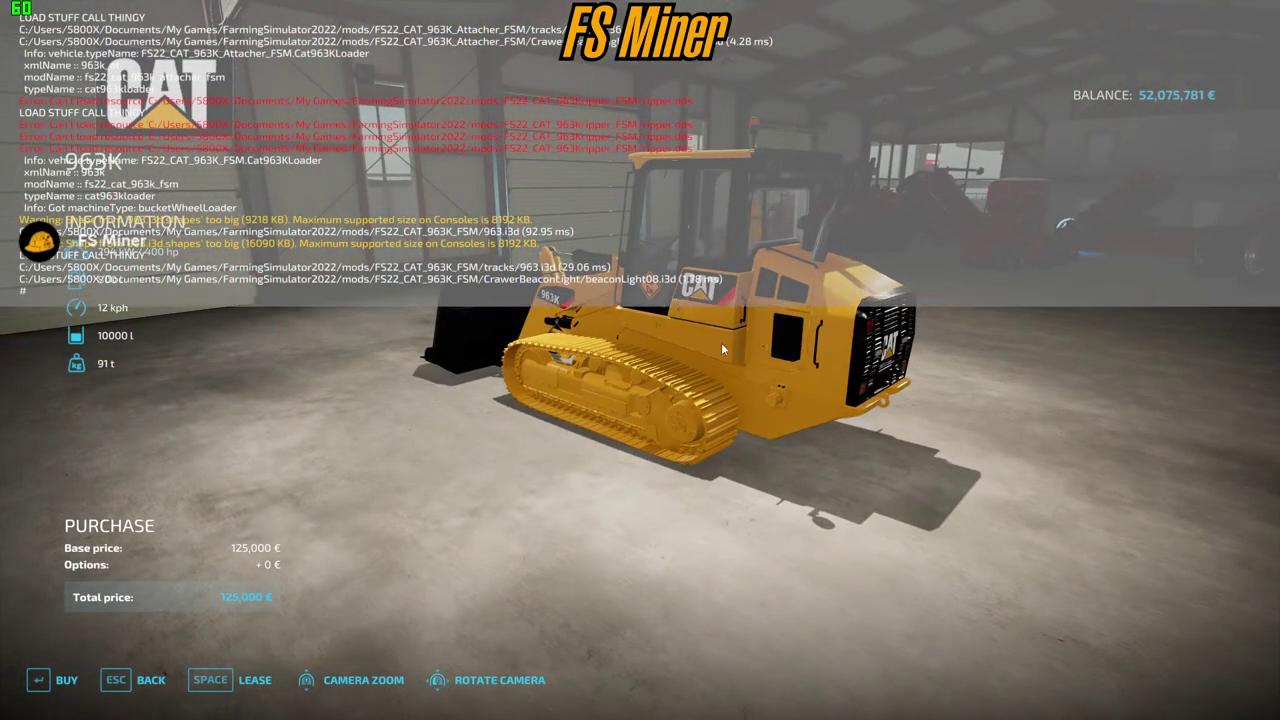
pyautogui.press('space')
pyautogui.click(441, 476)
pyautogui.click(448, 456)
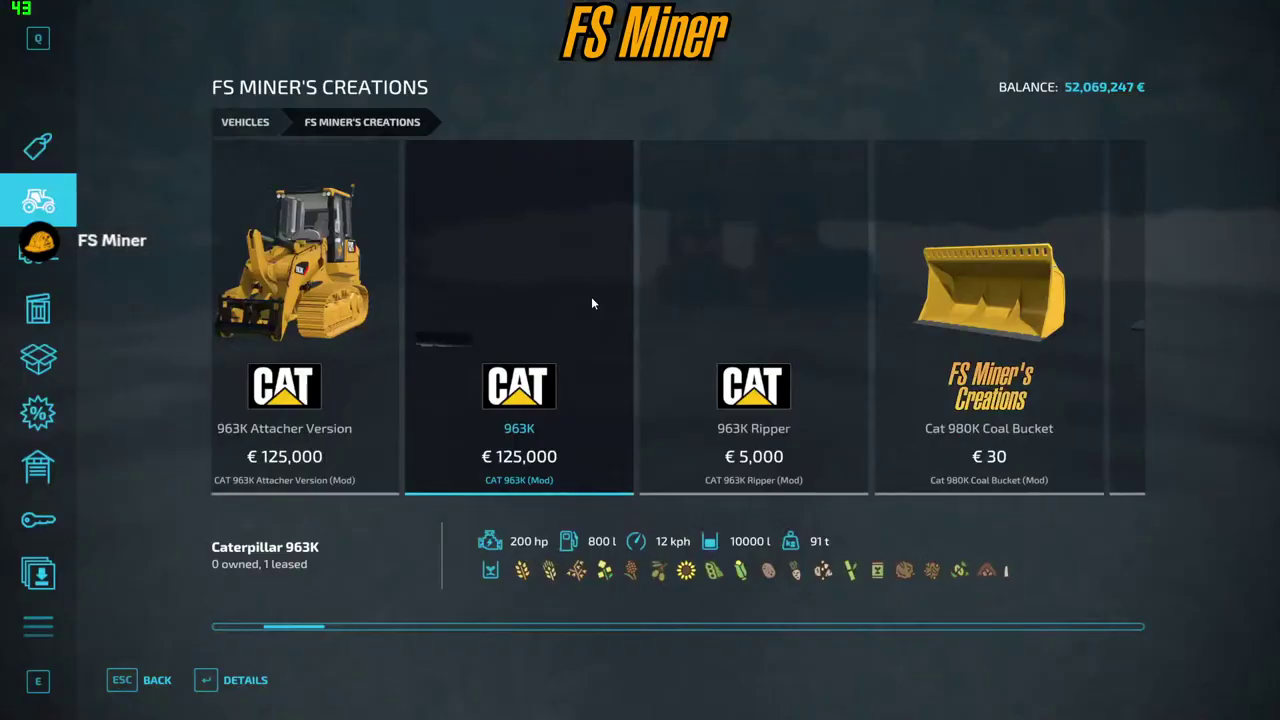
# - Open the 963K Ripper, hide the console log, lease the ripper, and leave the shop
pyautogui.doubleClick(587, 311)
pyautogui.moveTo(642, 311); pyautogui.dragTo(563, 260, button='right')
pyautogui.press('`')
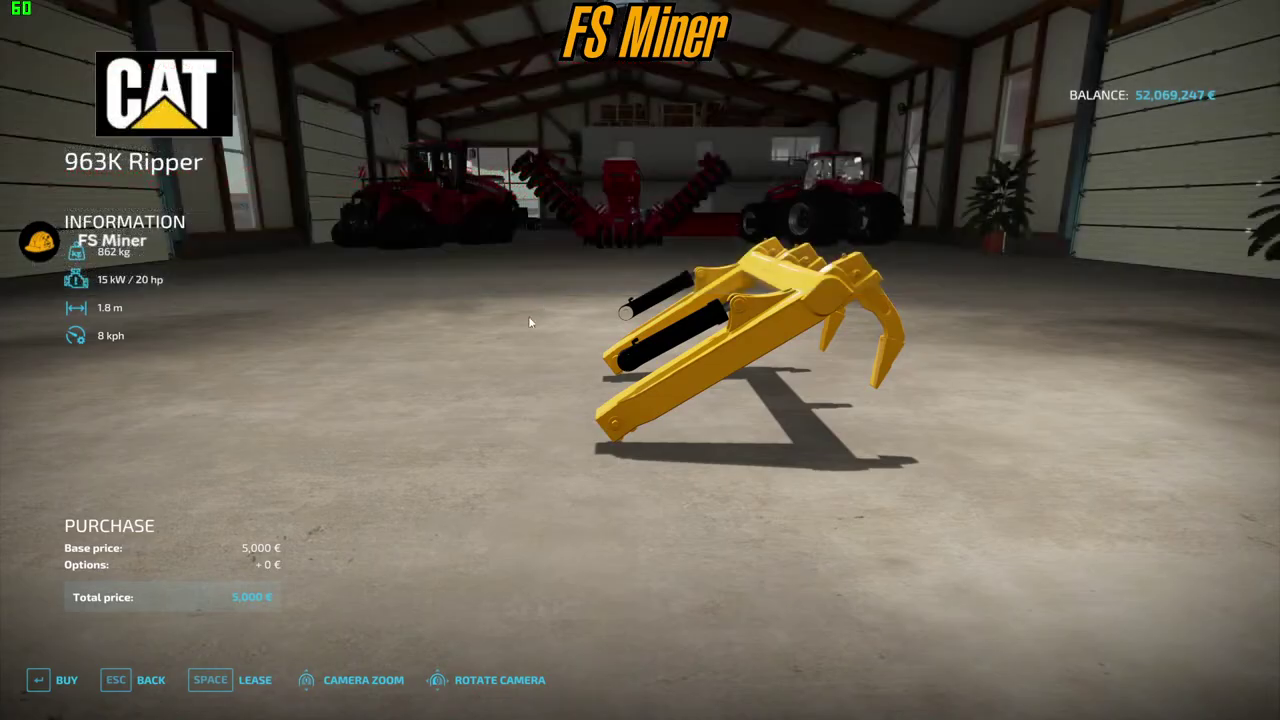
pyautogui.press('space')
pyautogui.click(442, 474)
pyautogui.click(447, 457)
pyautogui.press('Escape')
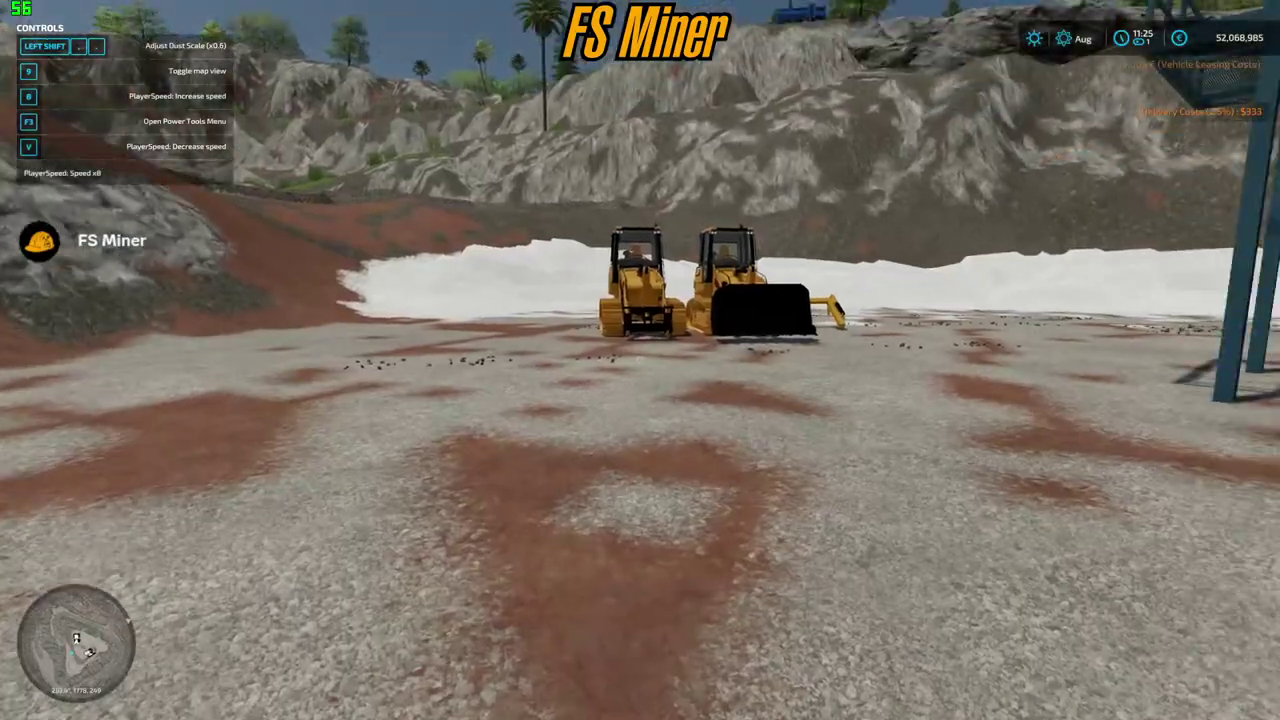
# - Enter the Caterpillar 963K Attacher Version and drive it around the parked 963K
pyautogui.scroll(-5, 640, 360)
pyautogui.press('Return')
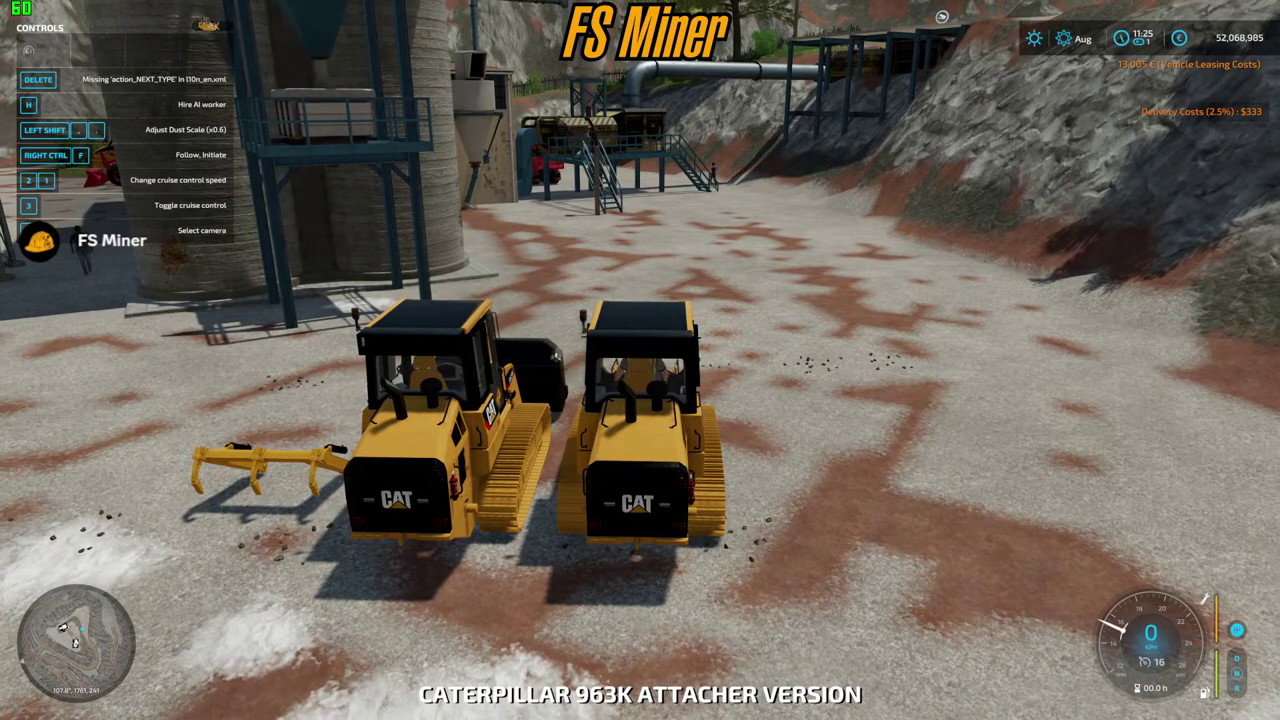
pyautogui.press('w')
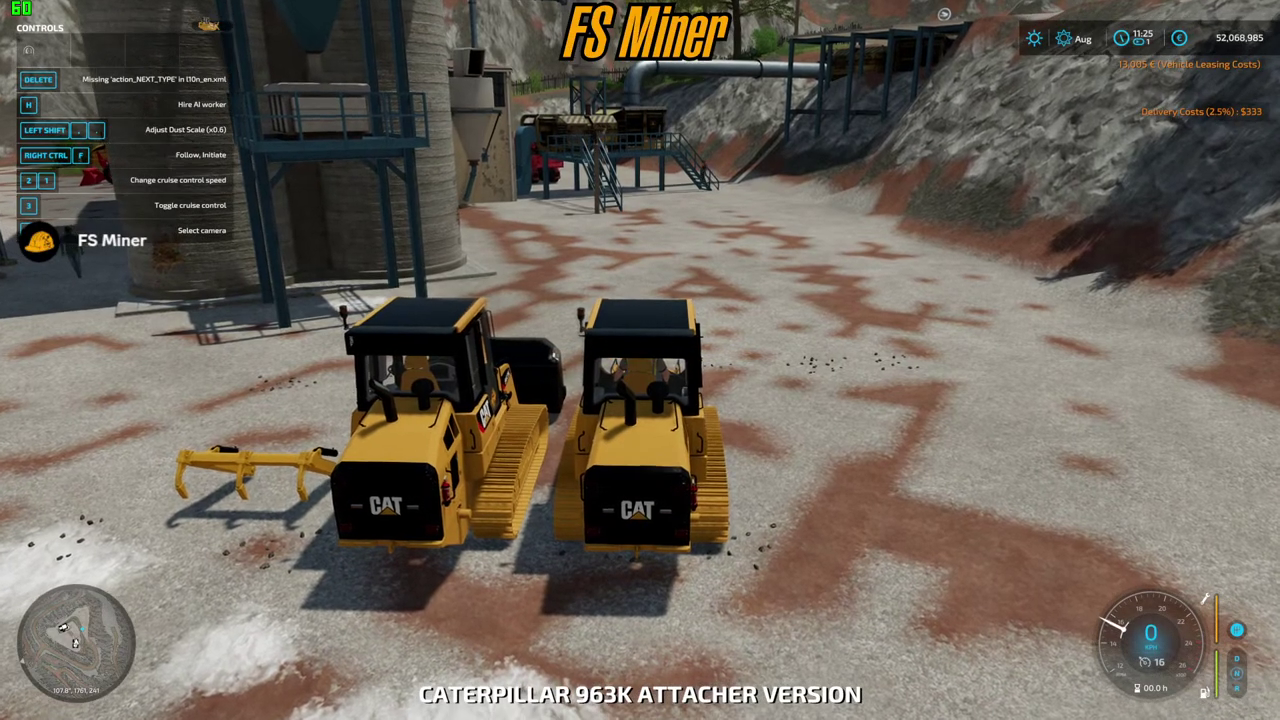
pyautogui.press('a')
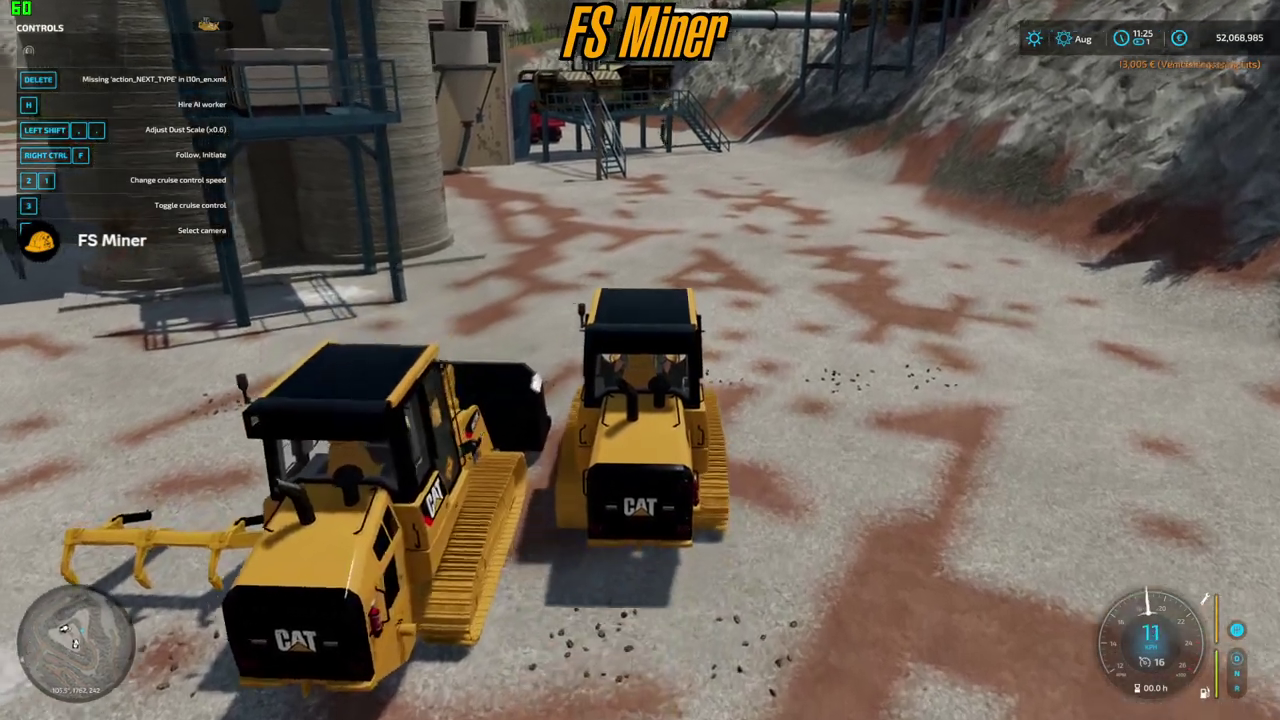
pyautogui.press('w')
pyautogui.press('a')
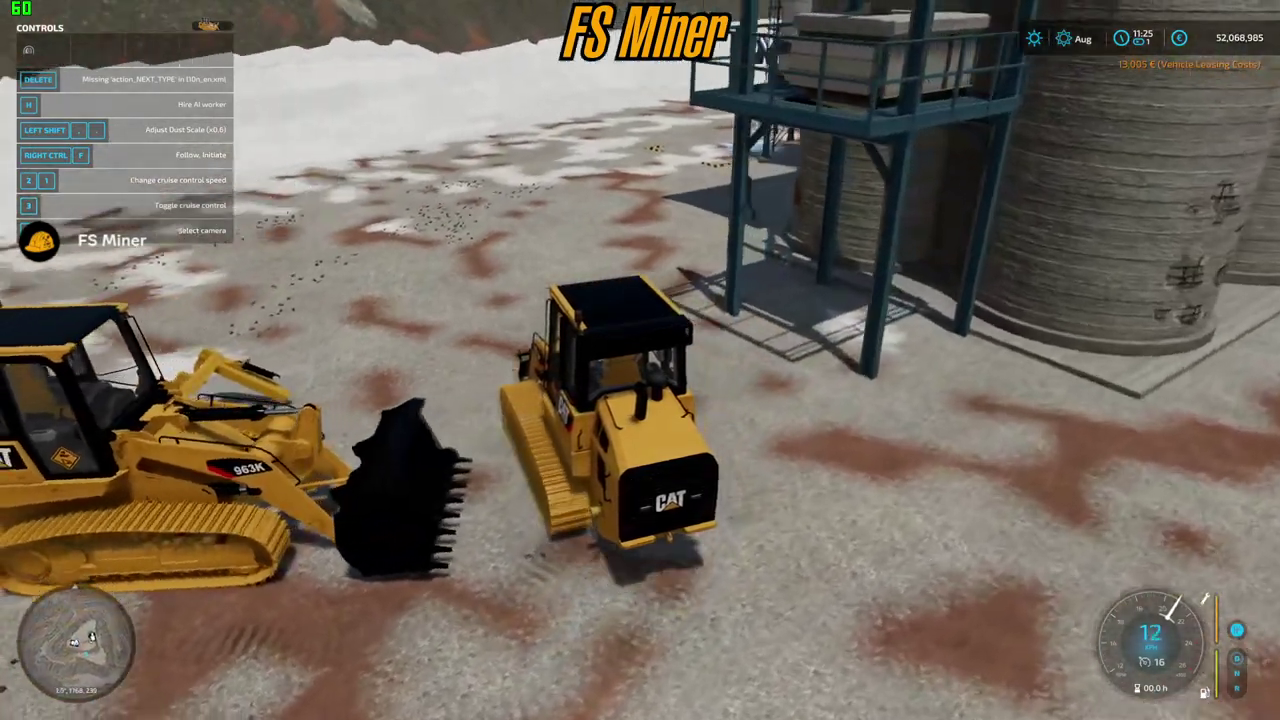
pyautogui.press('d')
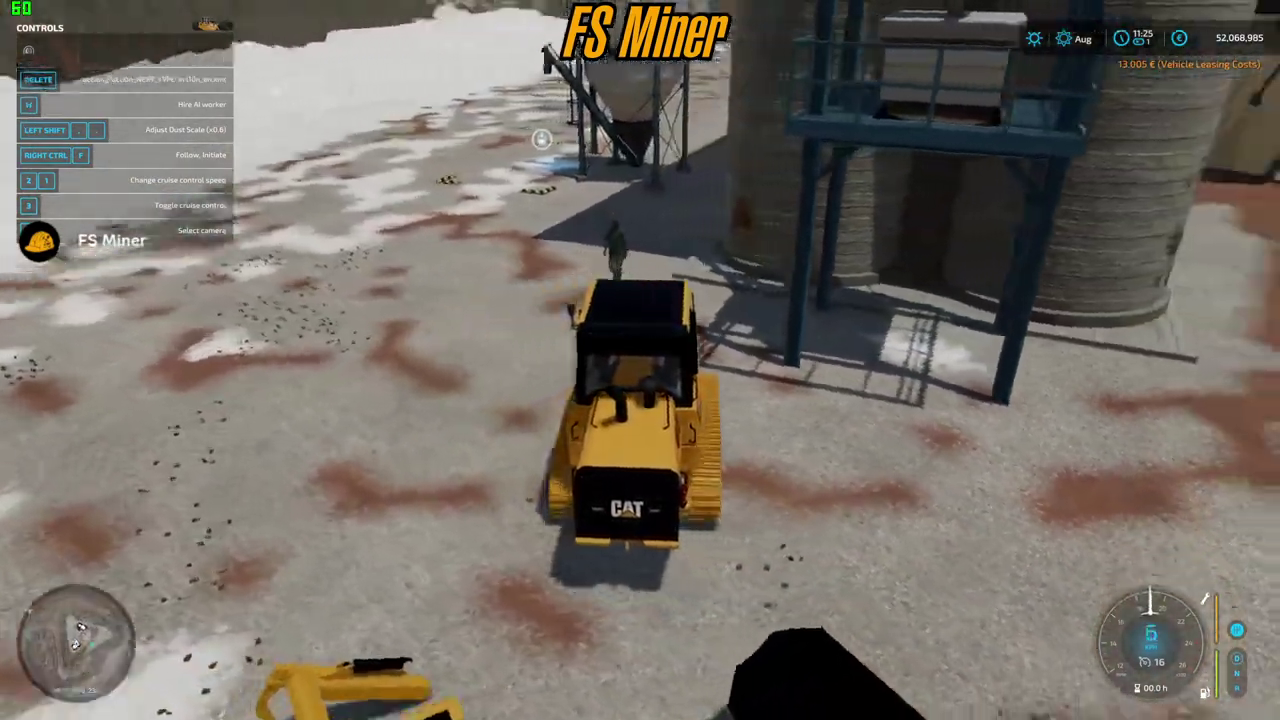
# - Reverse the attacher version up to the 963K Ripper and attach it to the rear
pyautogui.press('s')
pyautogui.press('s')
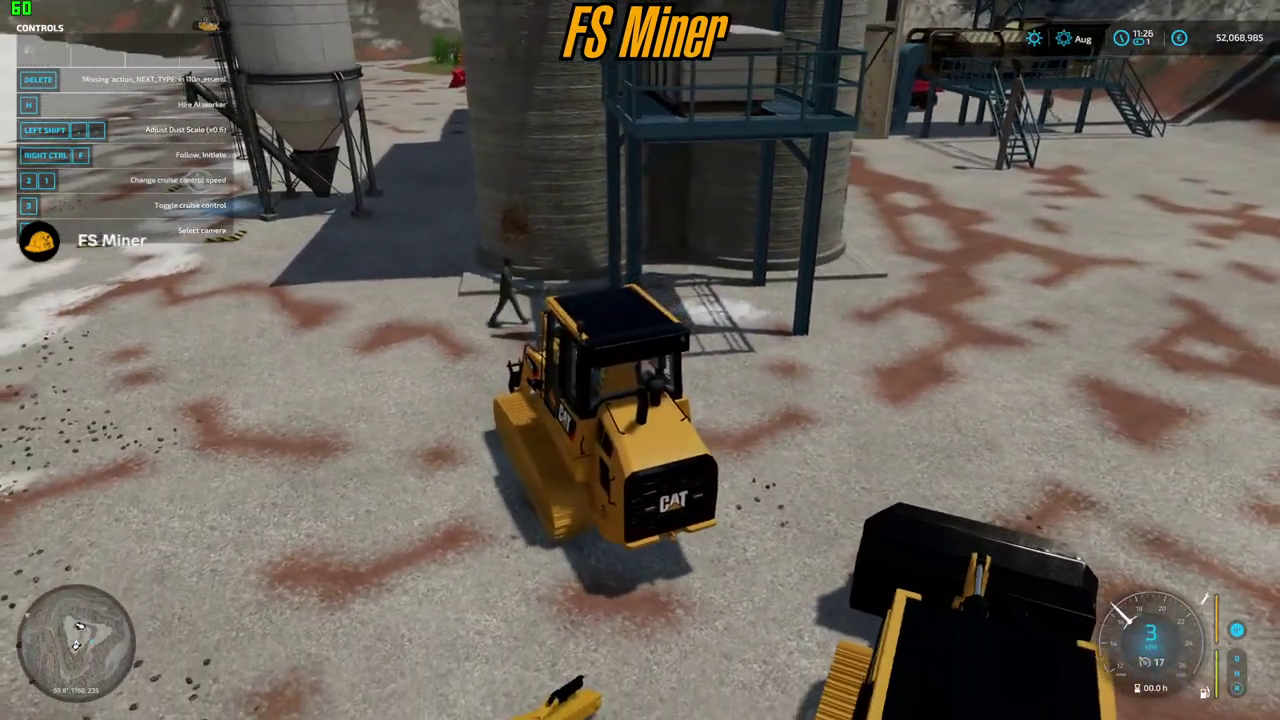
pyautogui.press('a')
pyautogui.press('s')
pyautogui.press('a')
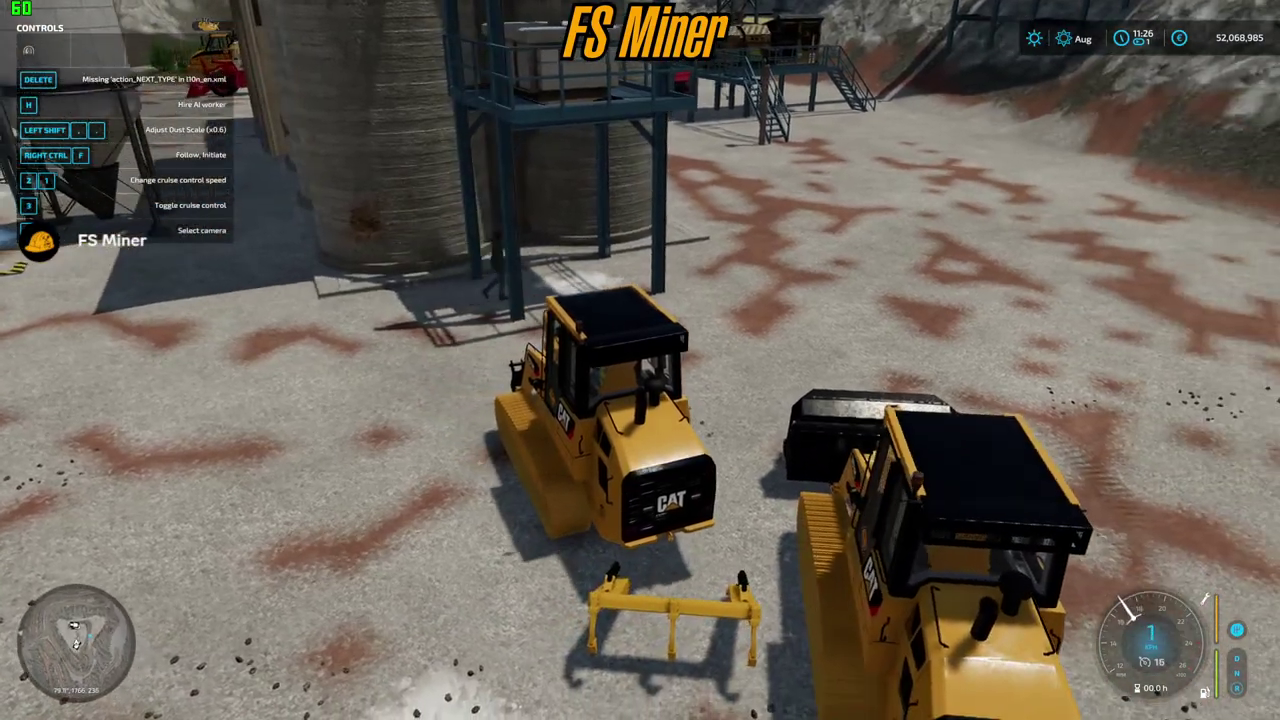
pyautogui.press('q')
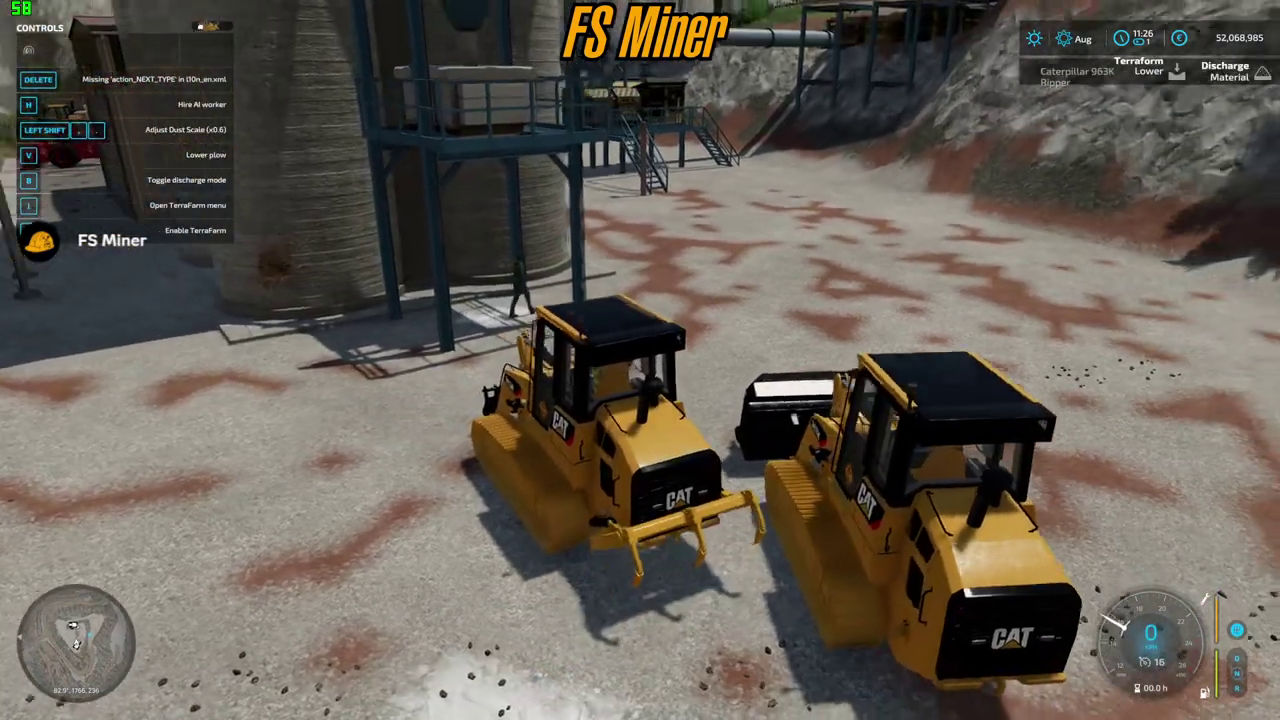
# - Drive across the quarry with the ripper attached and examine the loader from the side
pyautogui.press('s')
pyautogui.press('a')
pyautogui.press('s')
pyautogui.press('a')
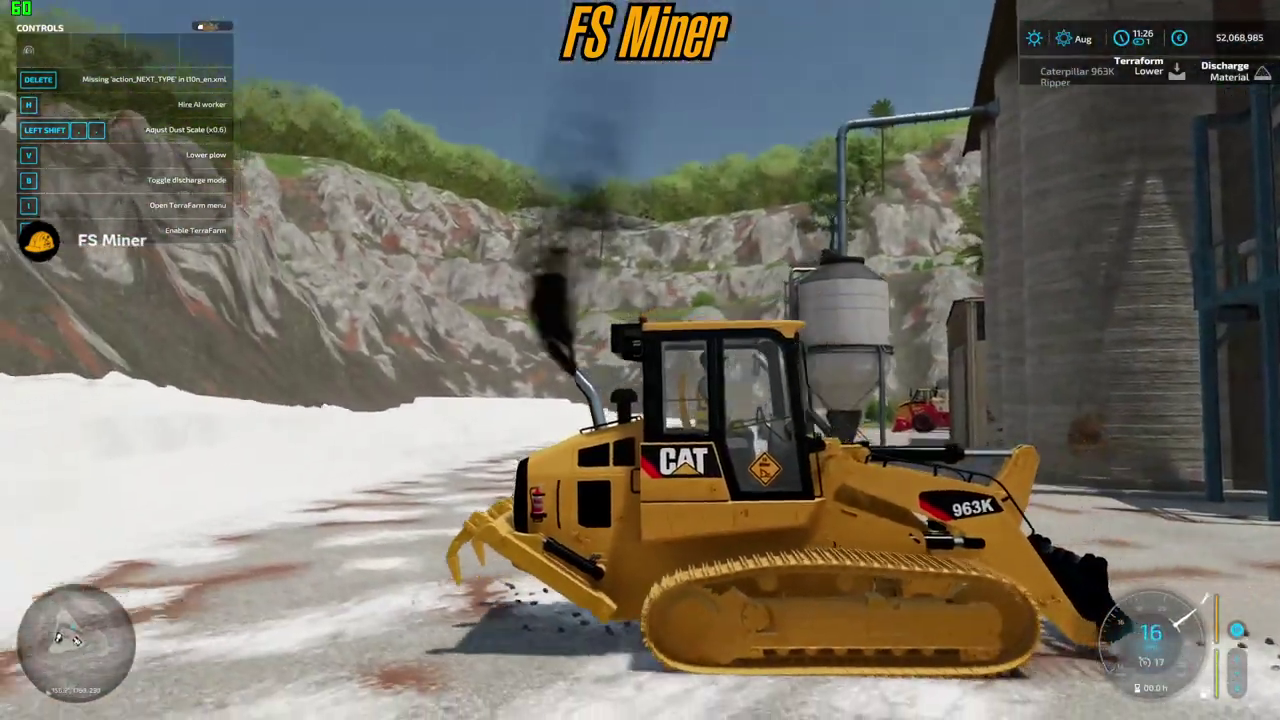
# - Open the shop's Wheel Loader Tools category and preview the MAGSI Log Fork
pyautogui.press('p')
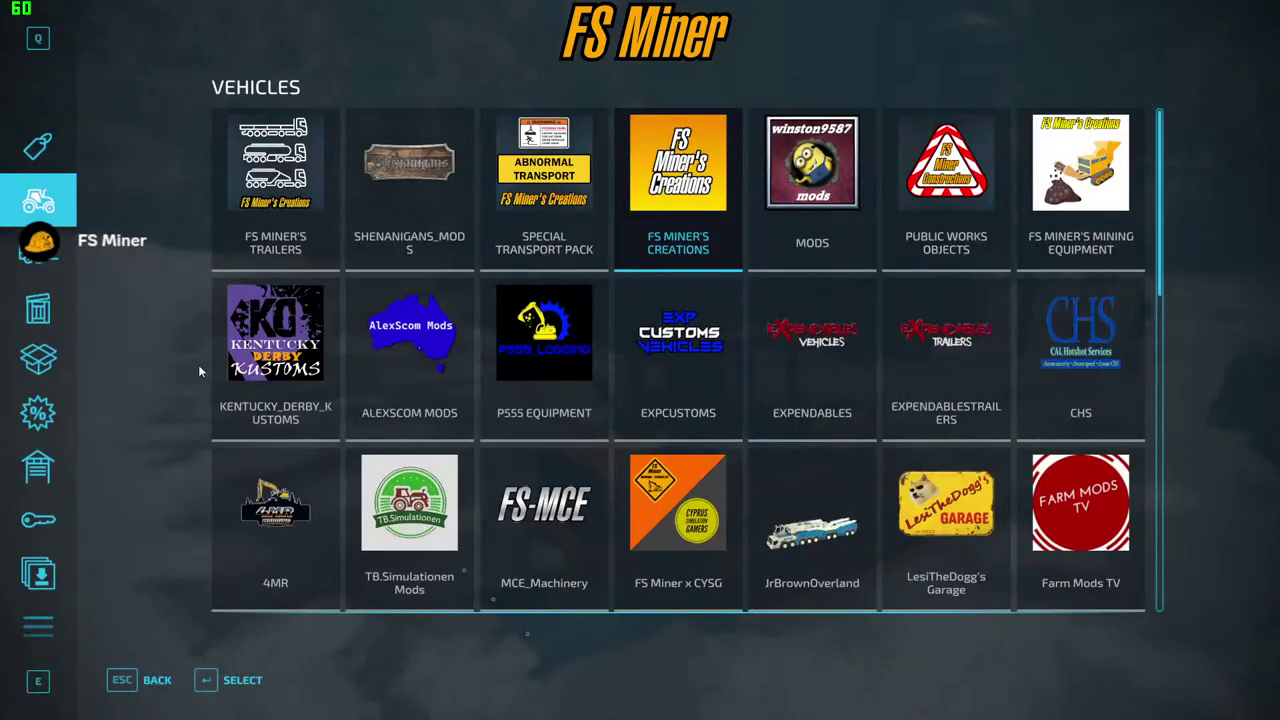
pyautogui.click(38, 242)
pyautogui.scroll(-8, 312, 348)
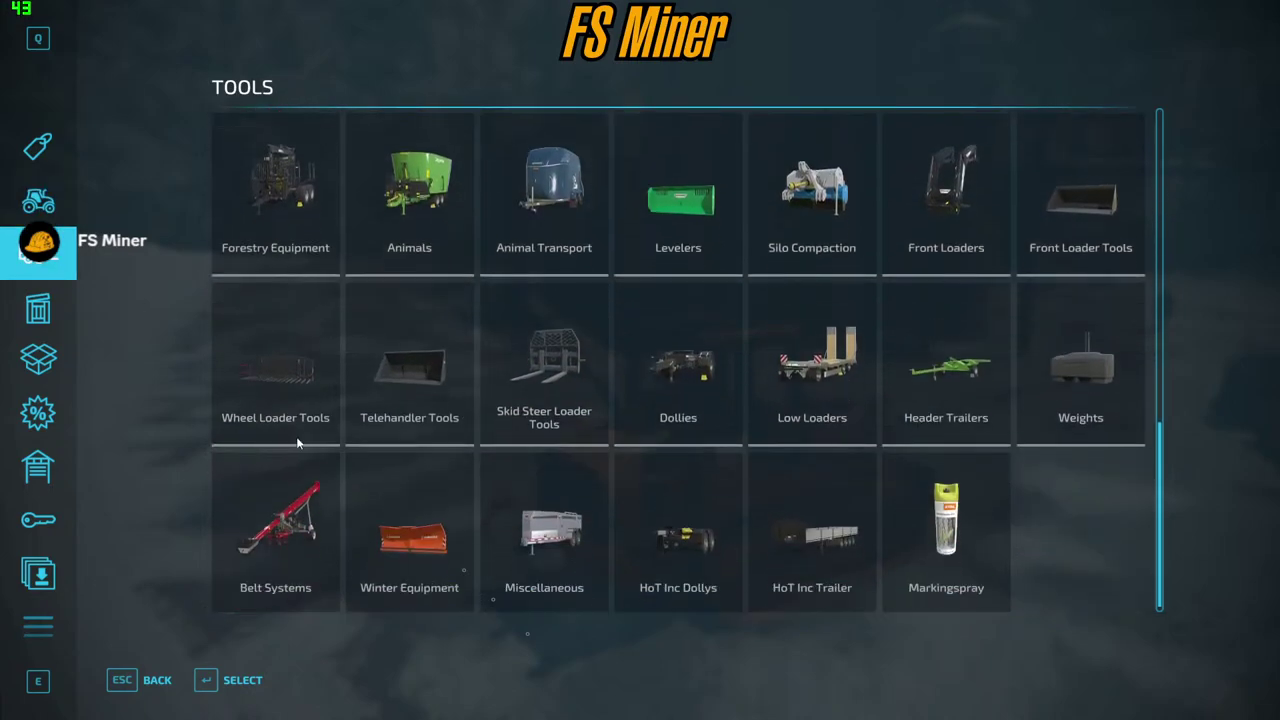
pyautogui.click(286, 406)
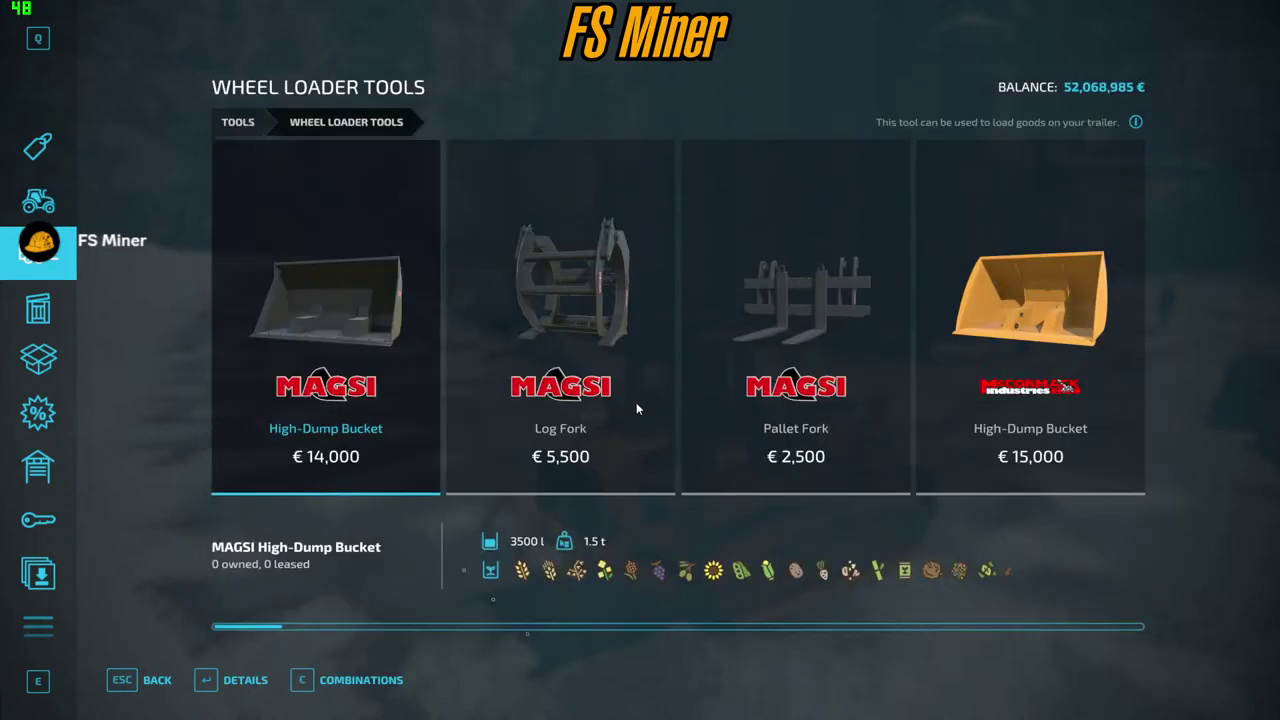
pyautogui.scroll(-5, 636, 402)
pyautogui.scroll(3, 618, 360)
pyautogui.scroll(1, 618, 356)
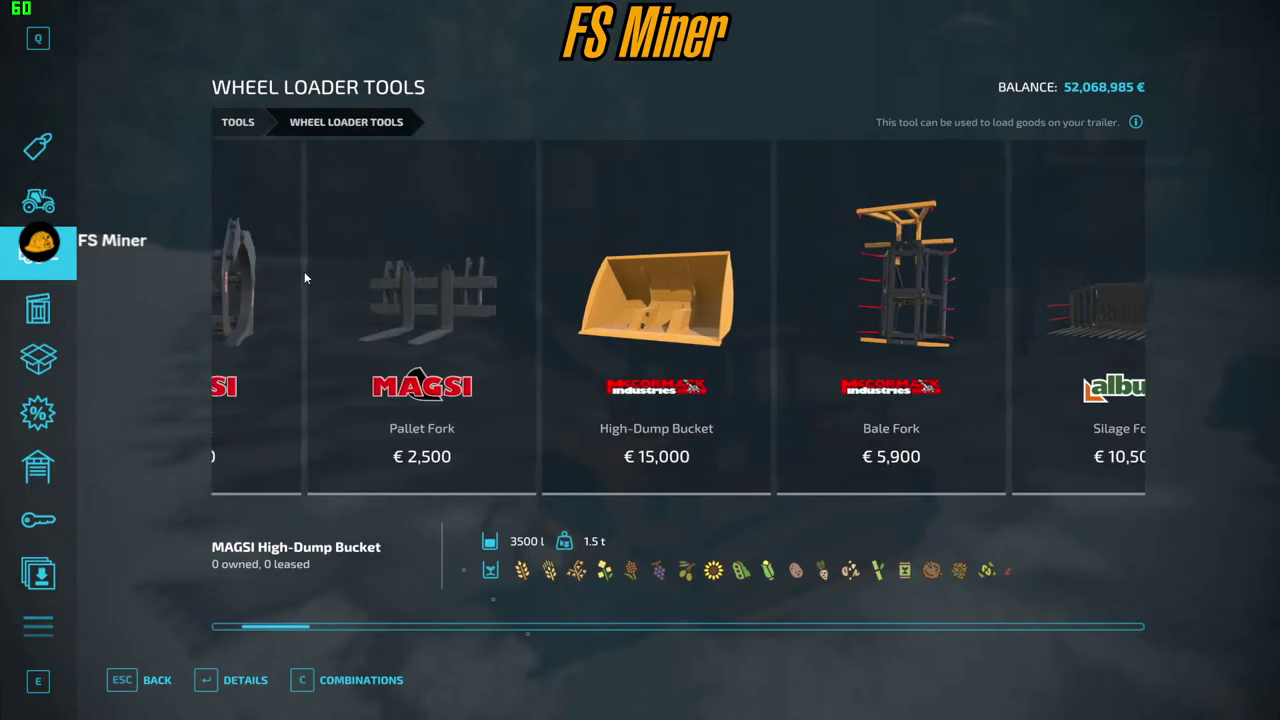
pyautogui.scroll(2, 290, 278)
pyautogui.doubleClick(287, 279)
pyautogui.press('Escape')
# - Find the Volvo Unloading Grapple (L180H) among the wheel loader tools and inspect its preview
pyautogui.scroll(-4, 525, 320)
pyautogui.scroll(-10, 530, 320)
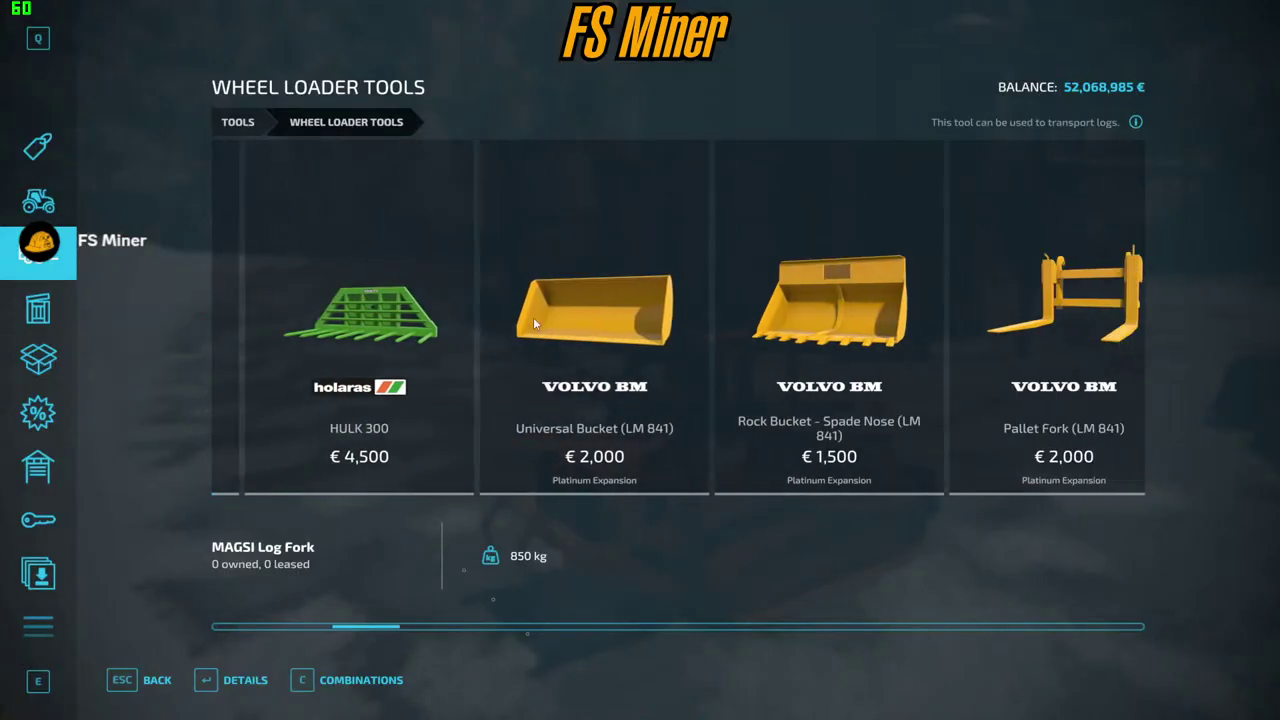
pyautogui.scroll(-6, 548, 312)
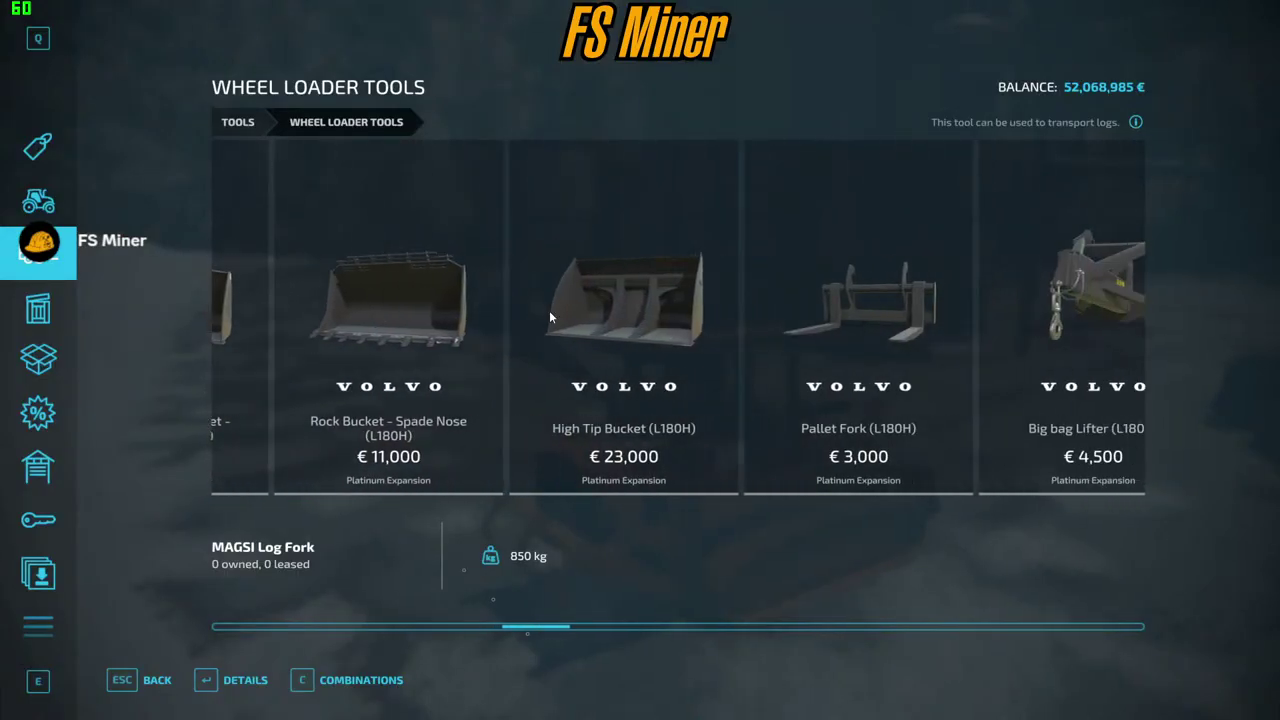
pyautogui.click(590, 282)
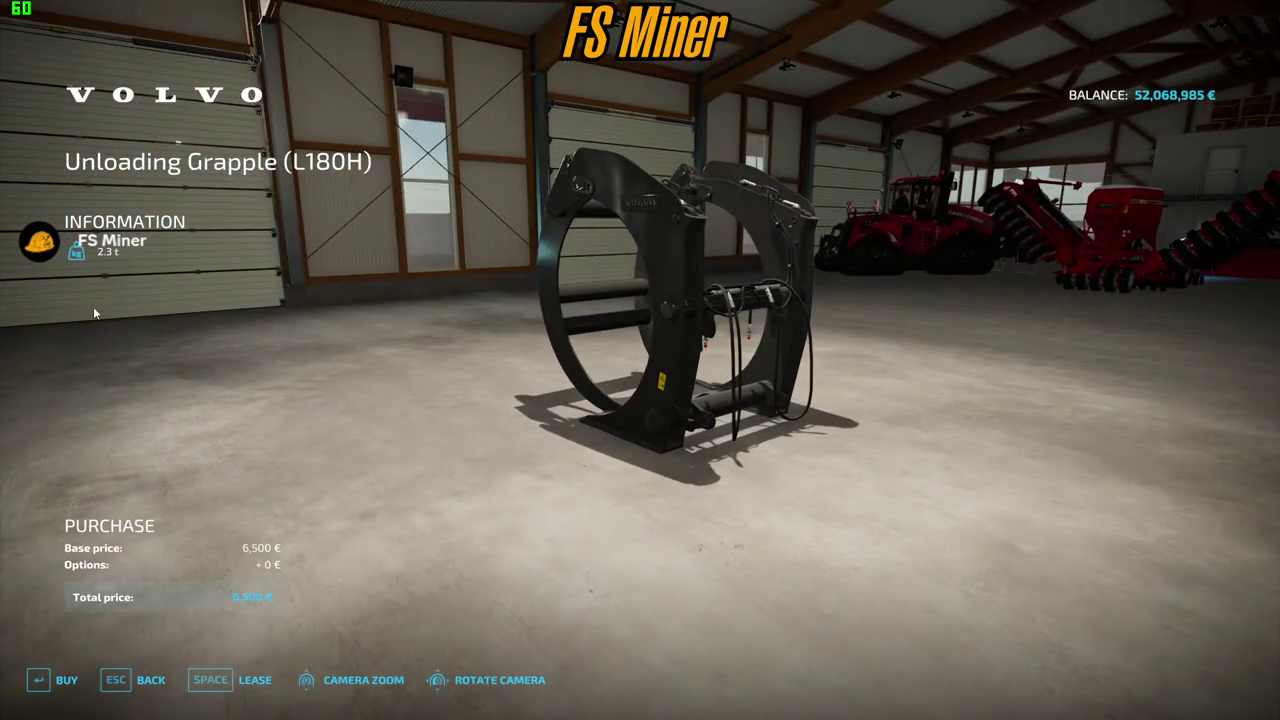
pyautogui.moveTo(850, 352); pyautogui.dragTo(1005, 343)
pyautogui.scroll(4, 741, 352)
pyautogui.press('Escape')
# - Open the Case Construction Log Fork, choose its main color, lease it, and leave the shop
pyautogui.scroll(-5, 914, 308)
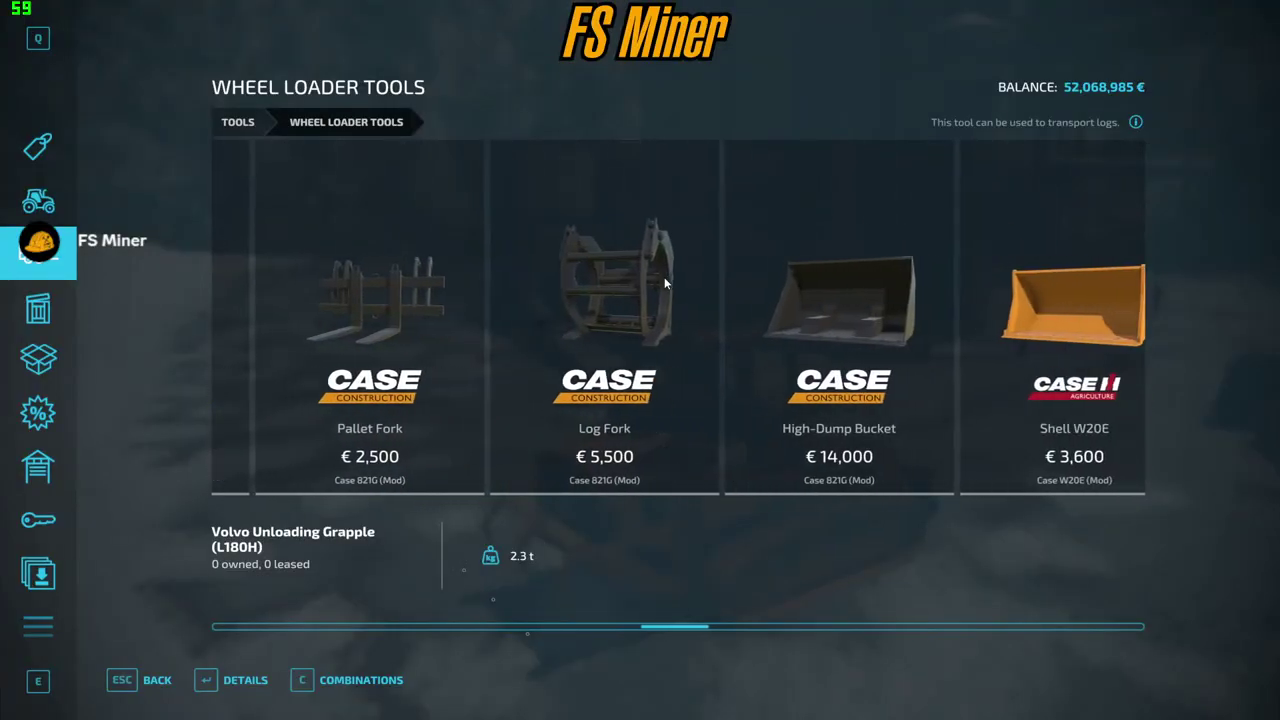
pyautogui.click(664, 277)
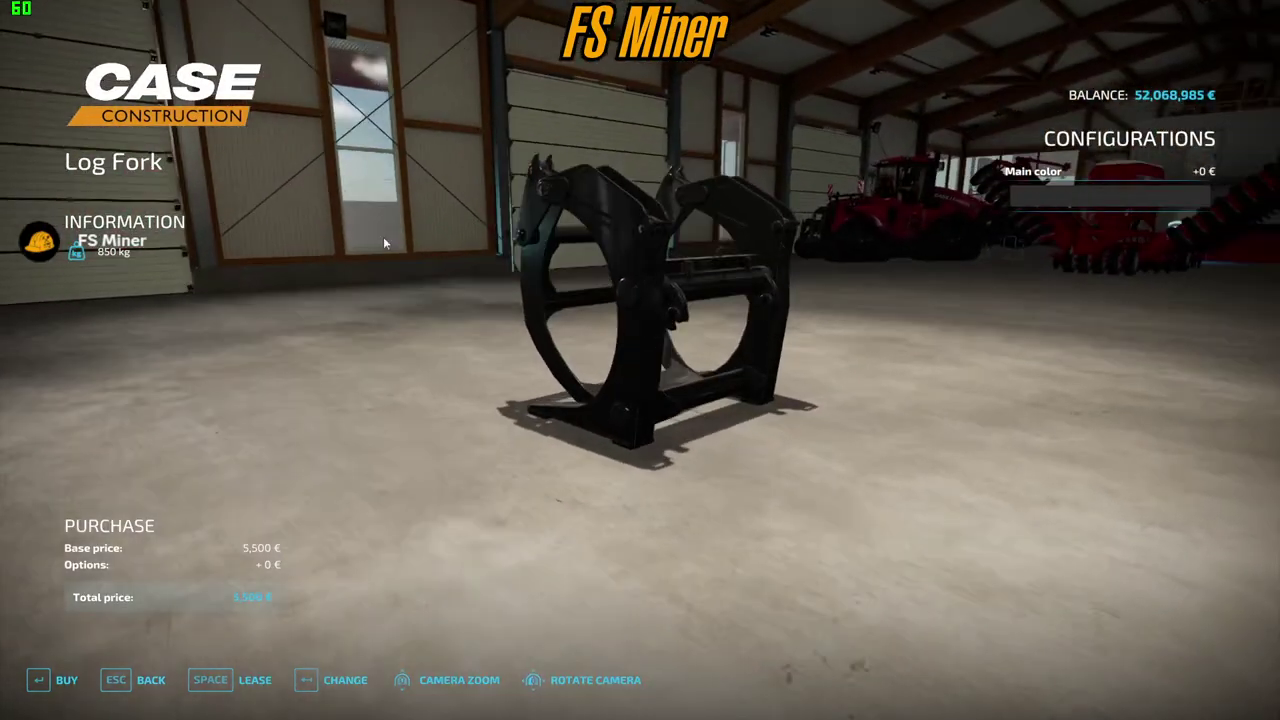
pyautogui.click(1011, 190)
pyautogui.press('Return')
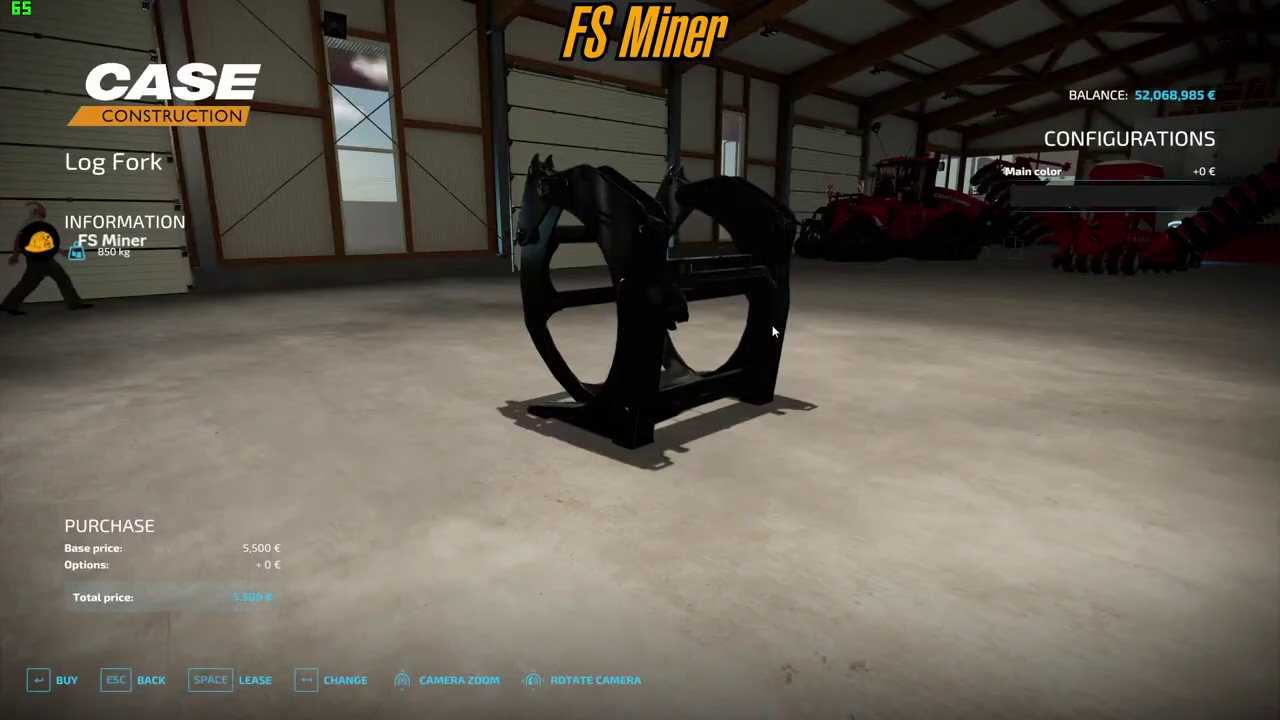
pyautogui.press('Return')
pyautogui.click(462, 473)
pyautogui.press('Escape')
pyautogui.press('Escape')
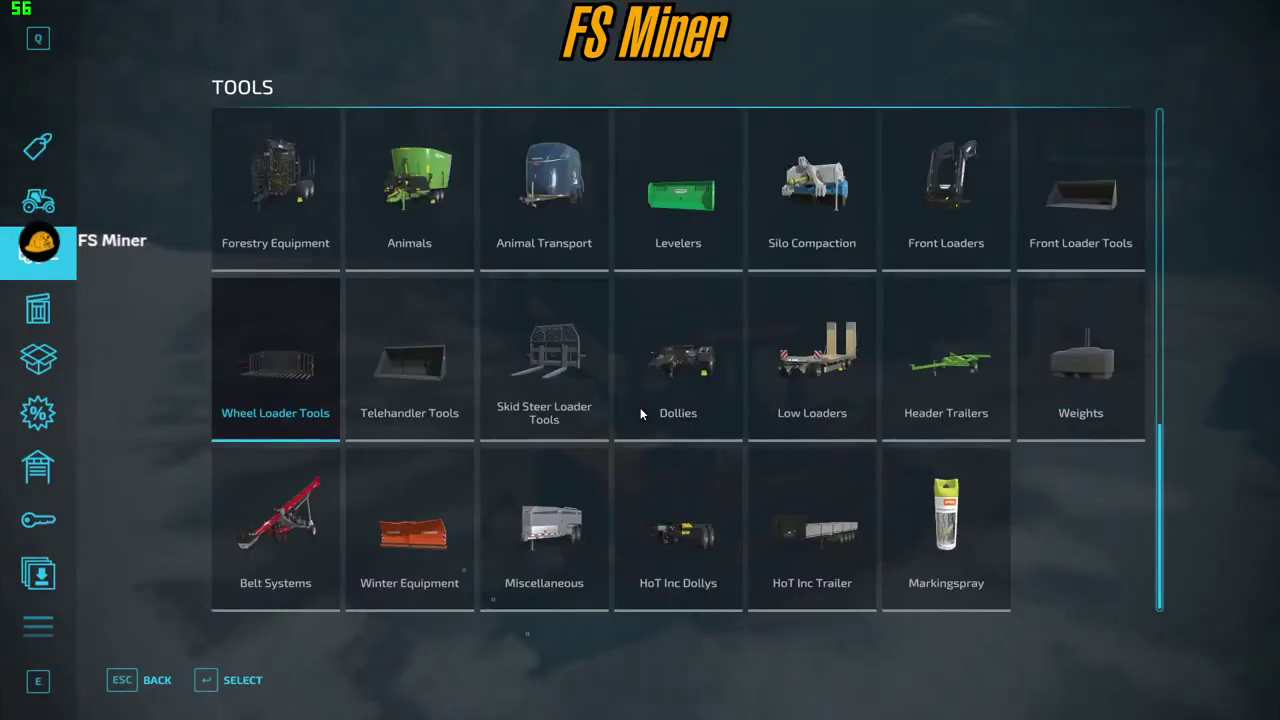
pyautogui.press('Escape')
# - Drive the 963K Attacher Version to the log fork, attach it to the front, and raise the loader arm with it
pyautogui.press('w')
pyautogui.press('w')
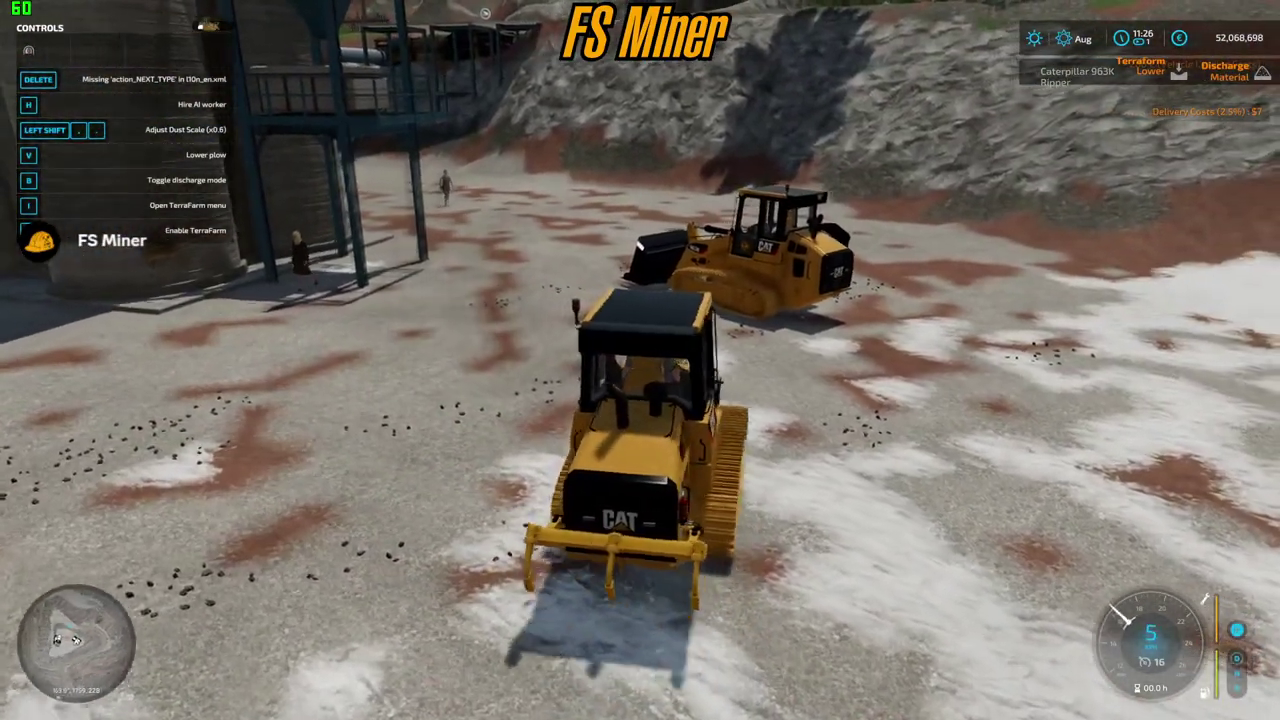
pyautogui.press('d')
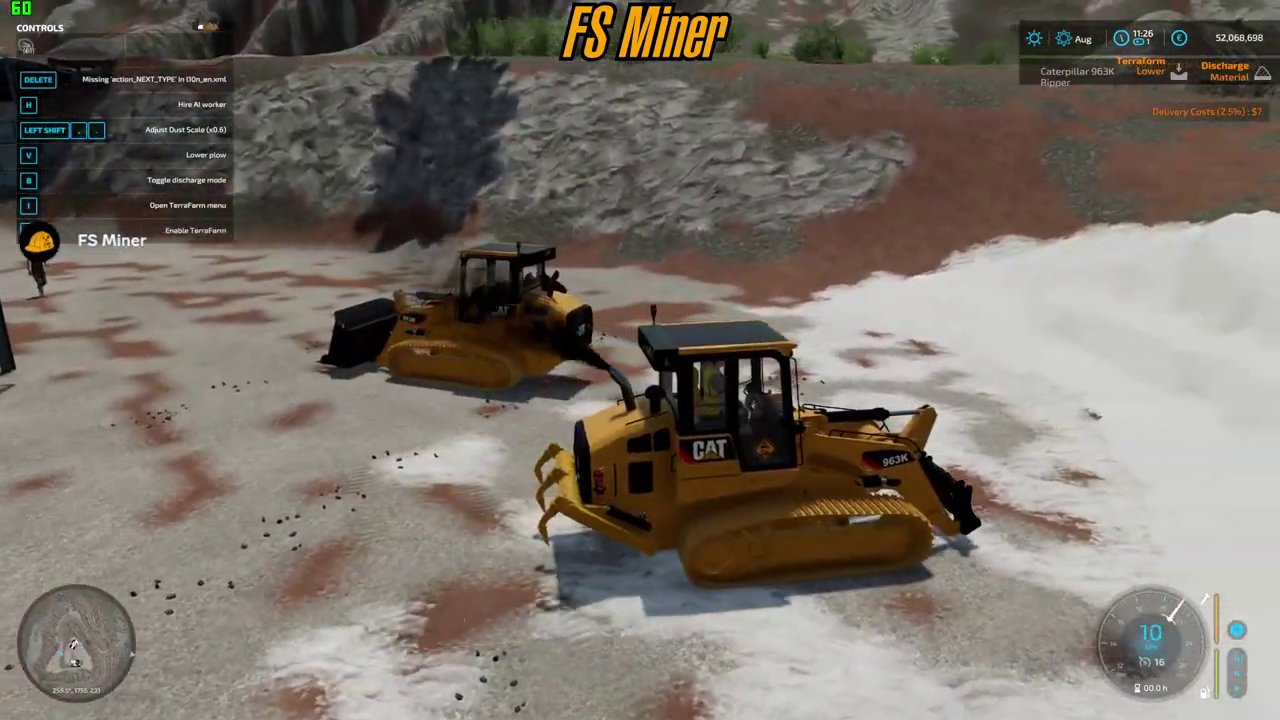
pyautogui.press('a')
pyautogui.press('w')
pyautogui.press('a')
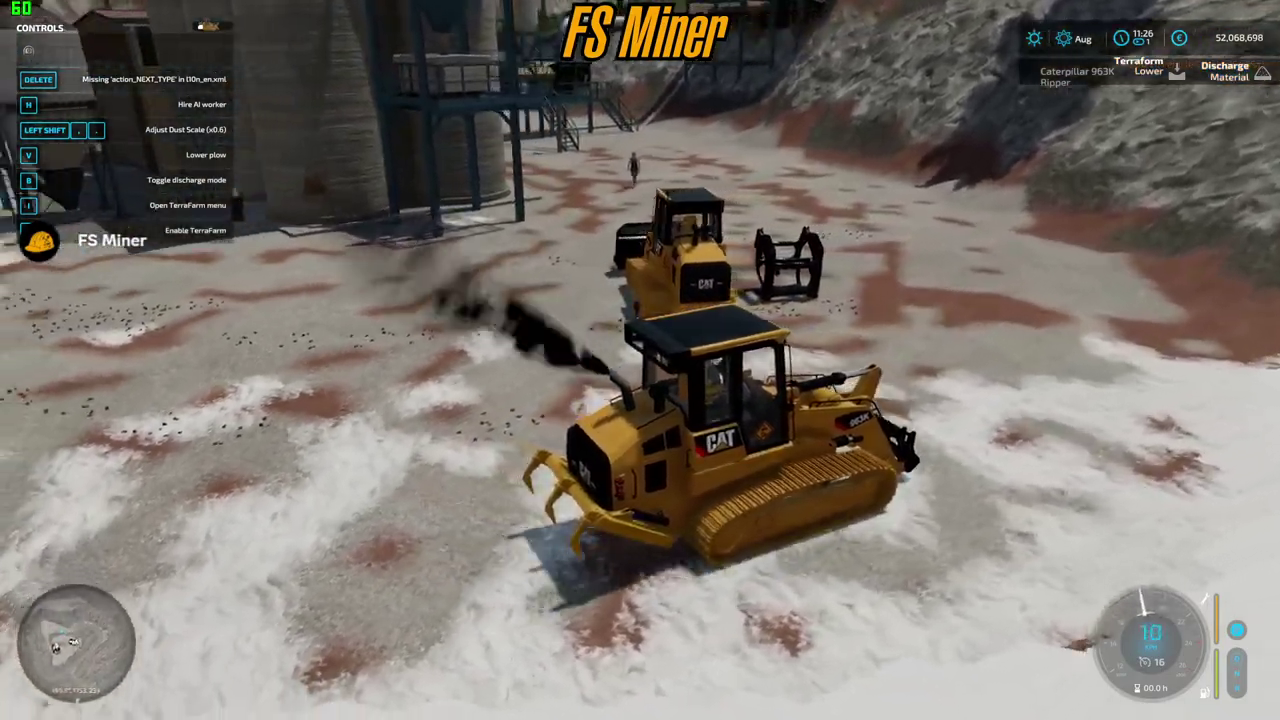
pyautogui.press('w')
pyautogui.press('a')
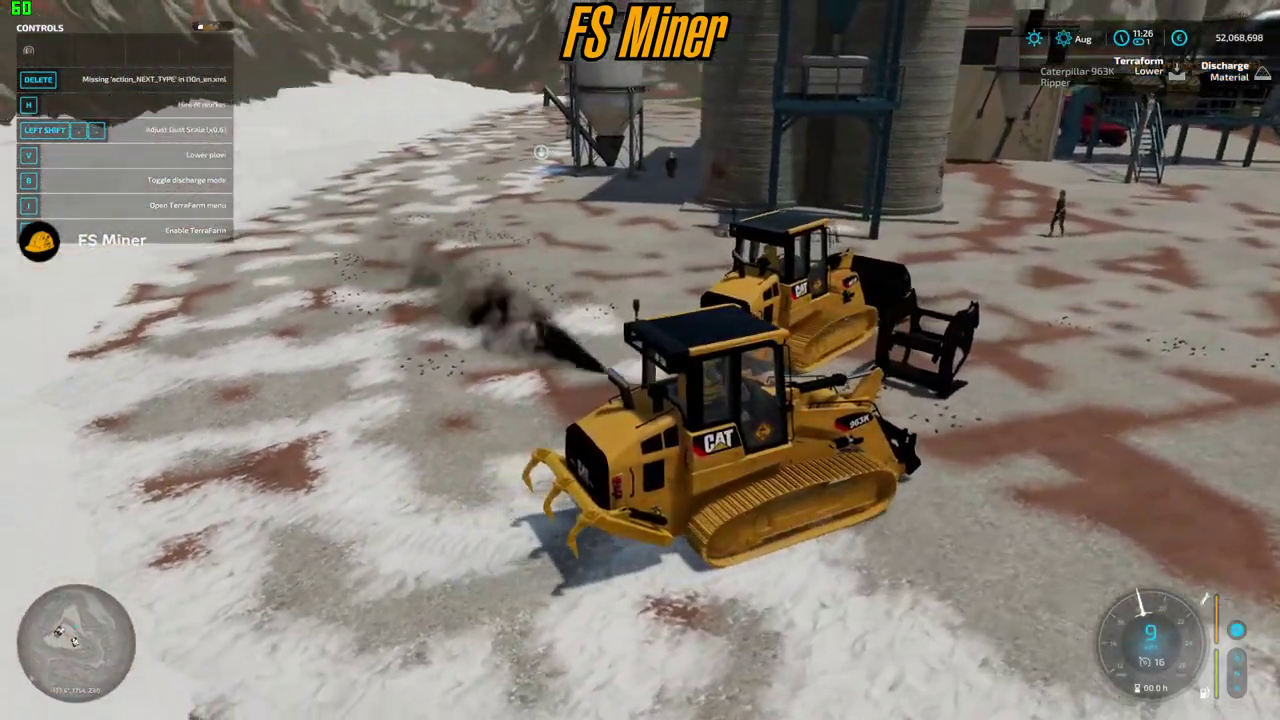
pyautogui.press('q')
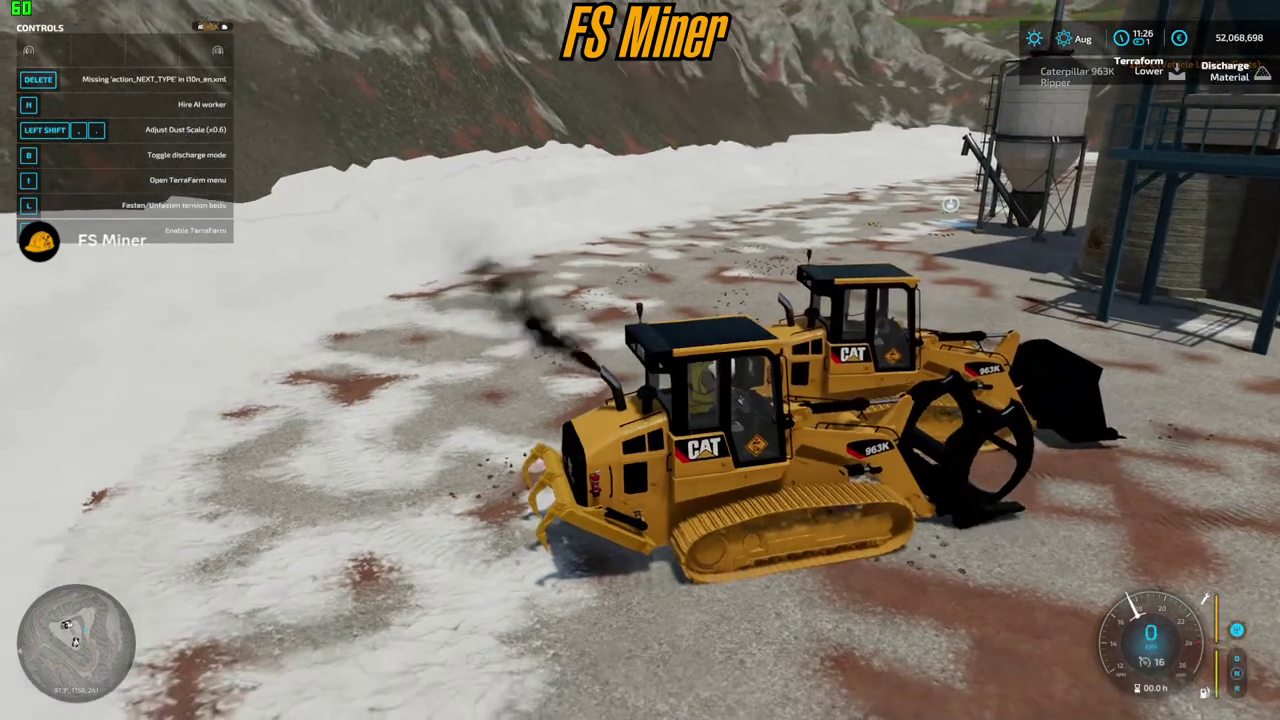
pyautogui.press('w')
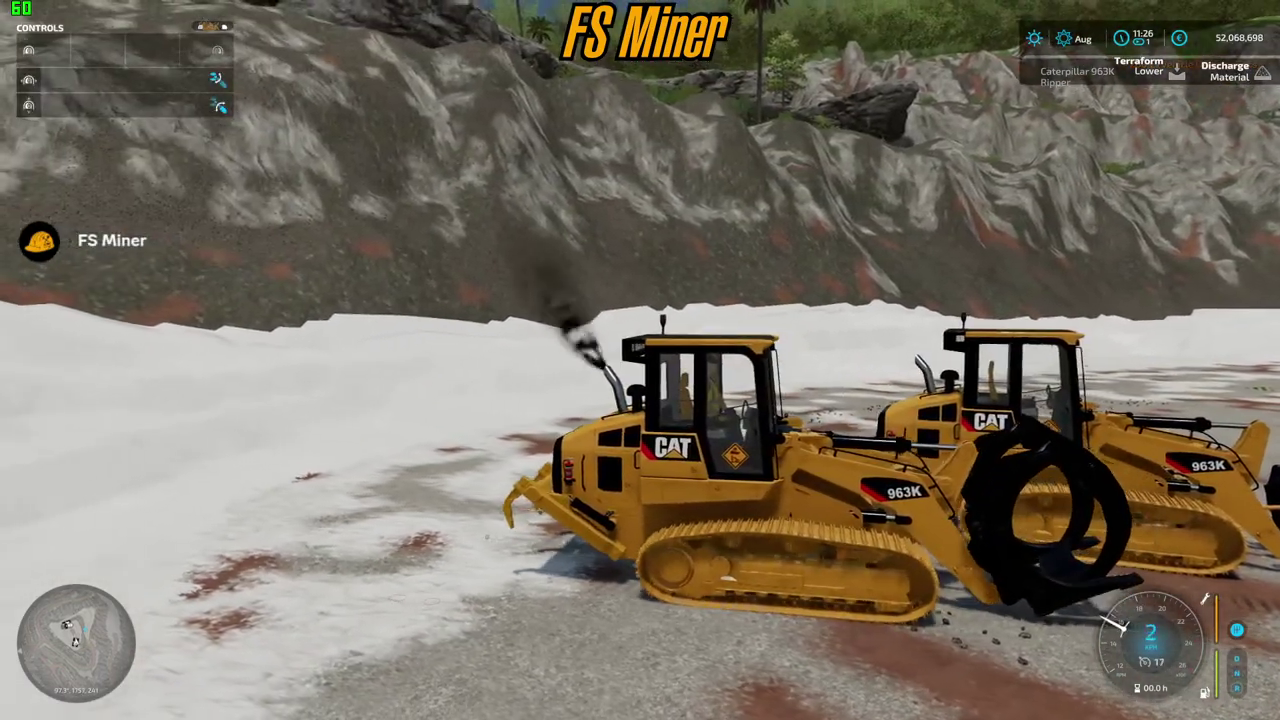
pyautogui.press('w')
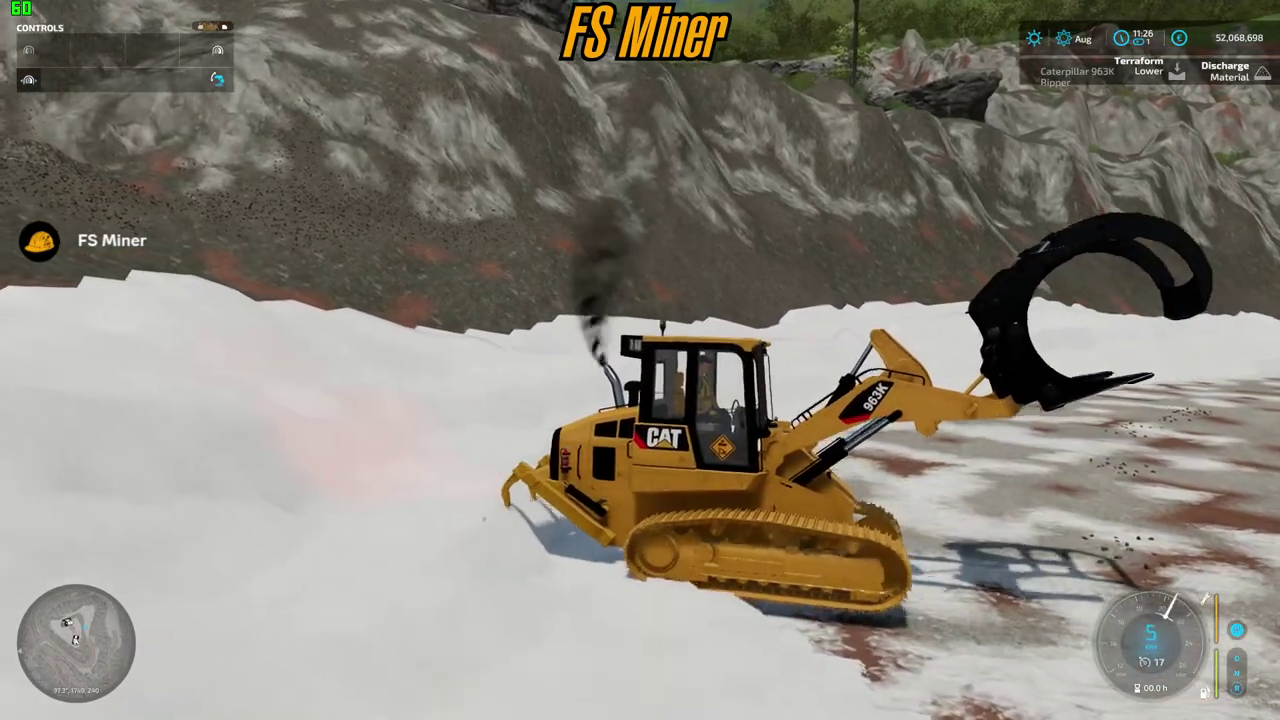
# - Drive the 963K with its log fork and rear ripper away from the bank and lower the loader arm
pyautogui.press('w')
pyautogui.press('w')
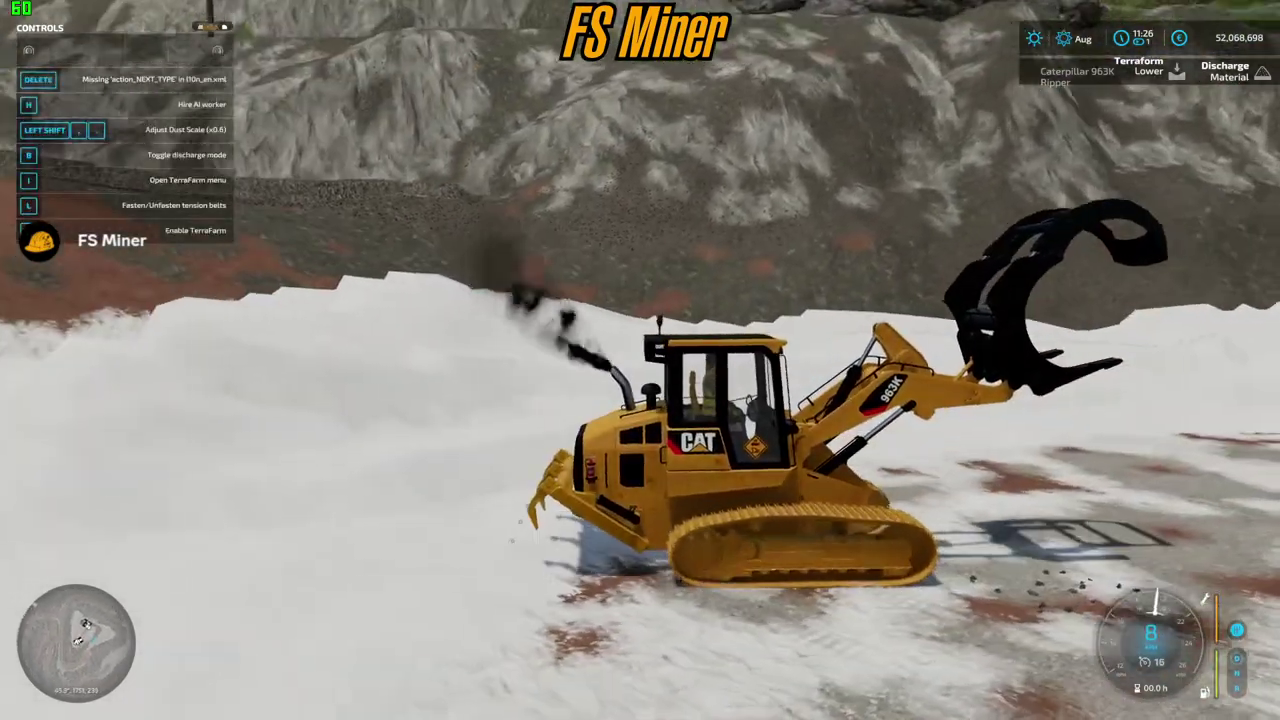
pyautogui.press('w')
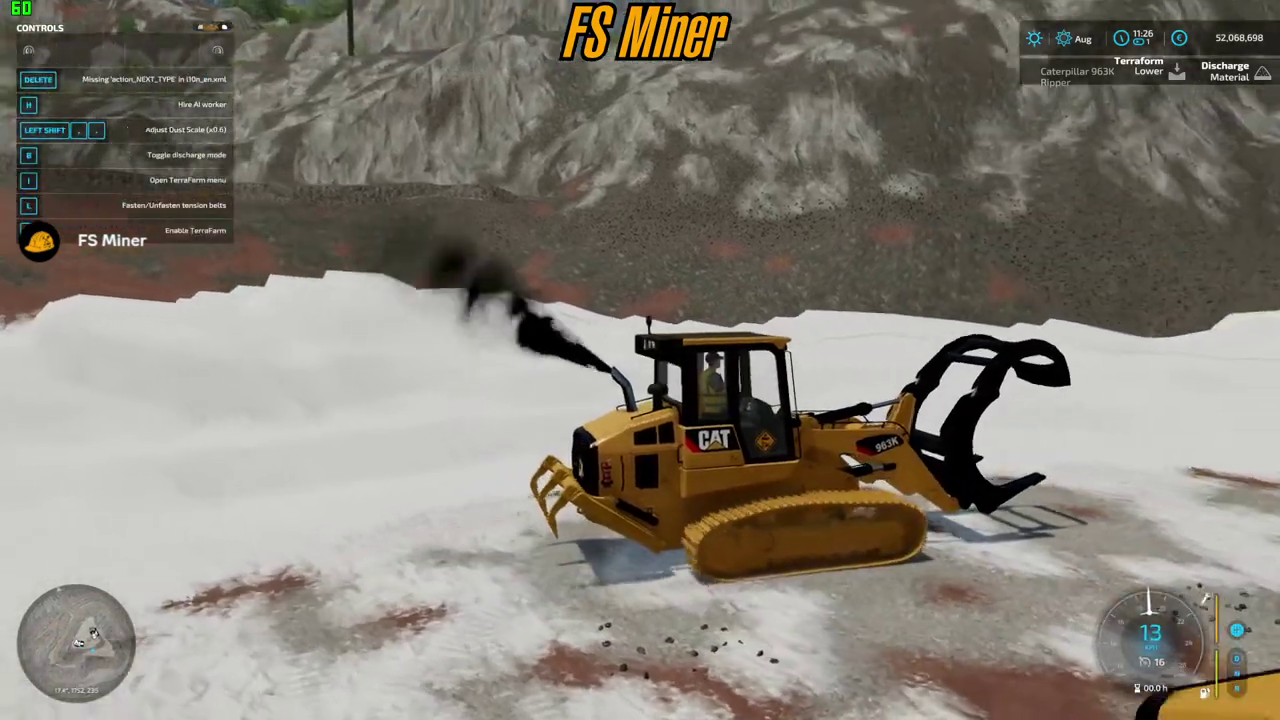
pyautogui.press('s')
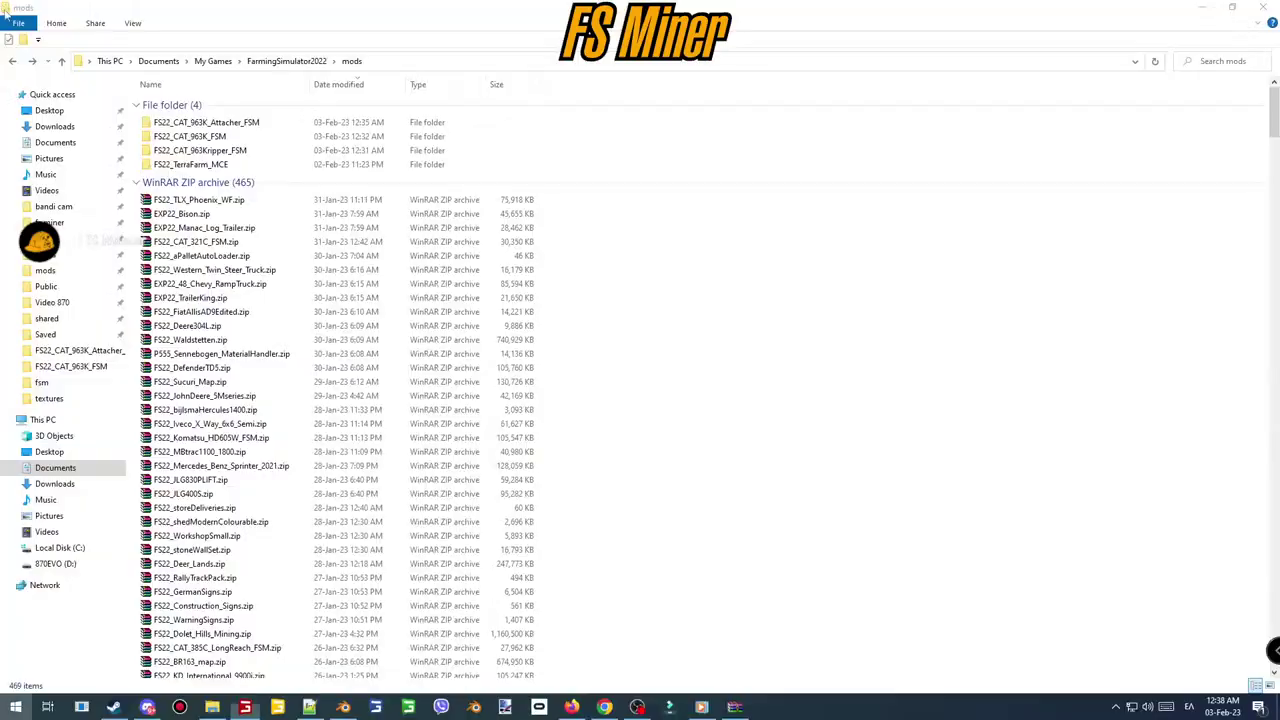
# - Switch to File Explorer and open 963Ripper.xml from the FS22_CAT_963Kripper_FSM mod folder in Notepad++
pyautogui.press('super')
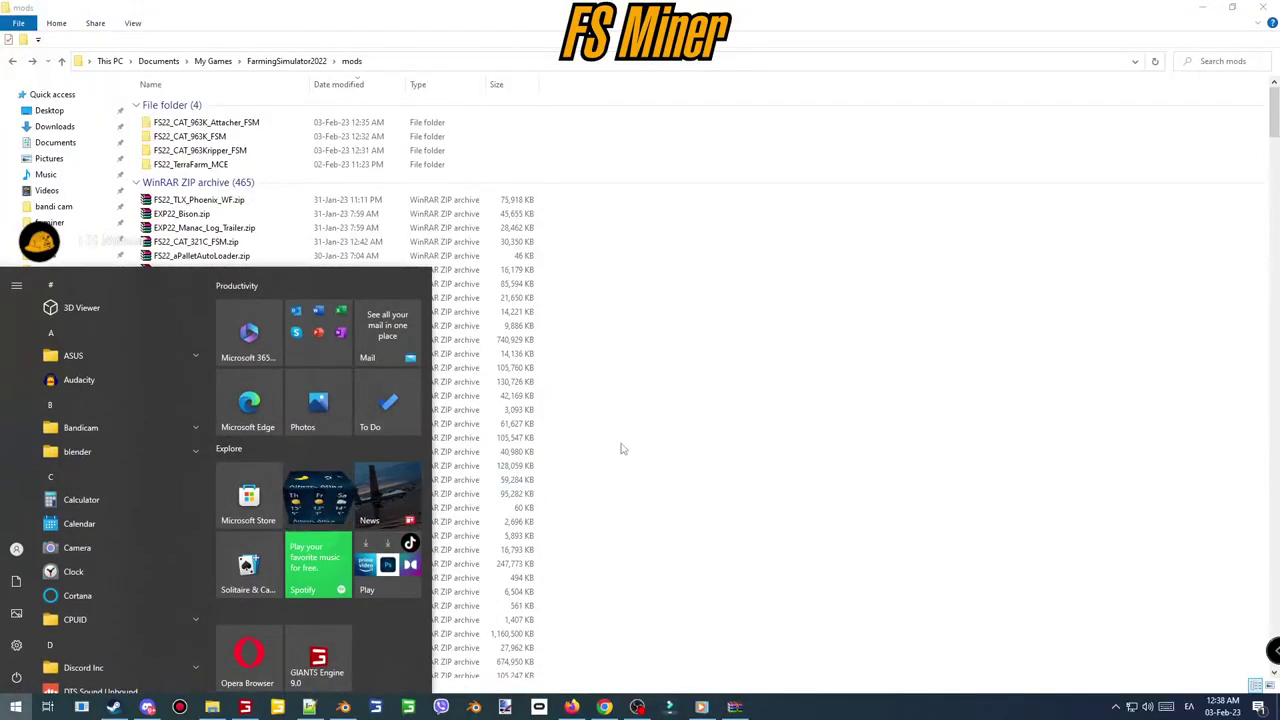
pyautogui.click(235, 153)
pyautogui.doubleClick(235, 153)
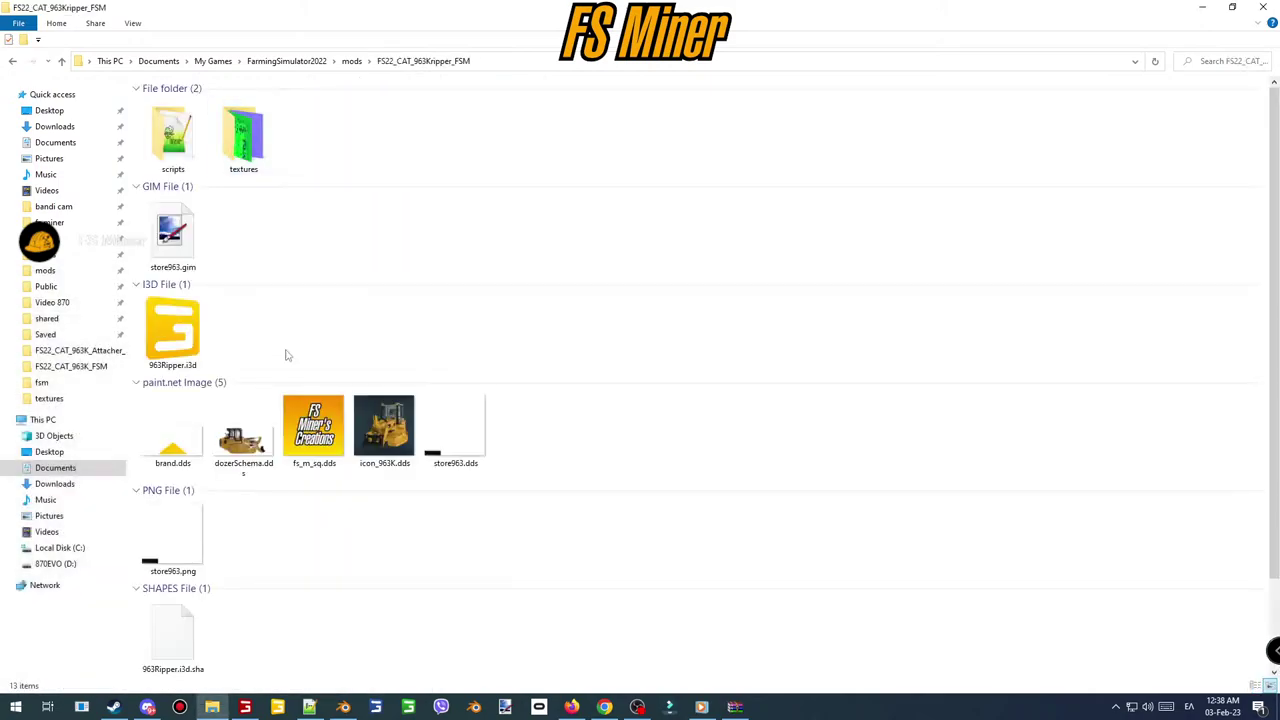
pyautogui.scroll(-2, 236, 414)
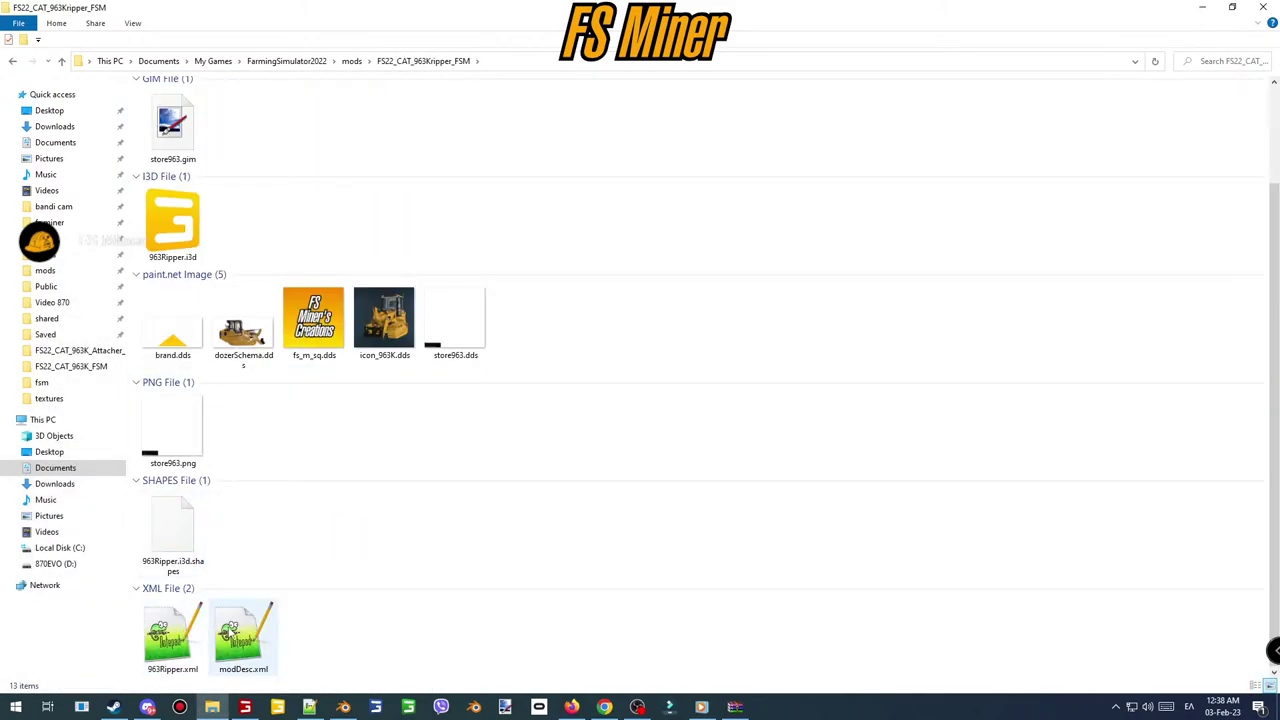
pyautogui.doubleClick(192, 645)
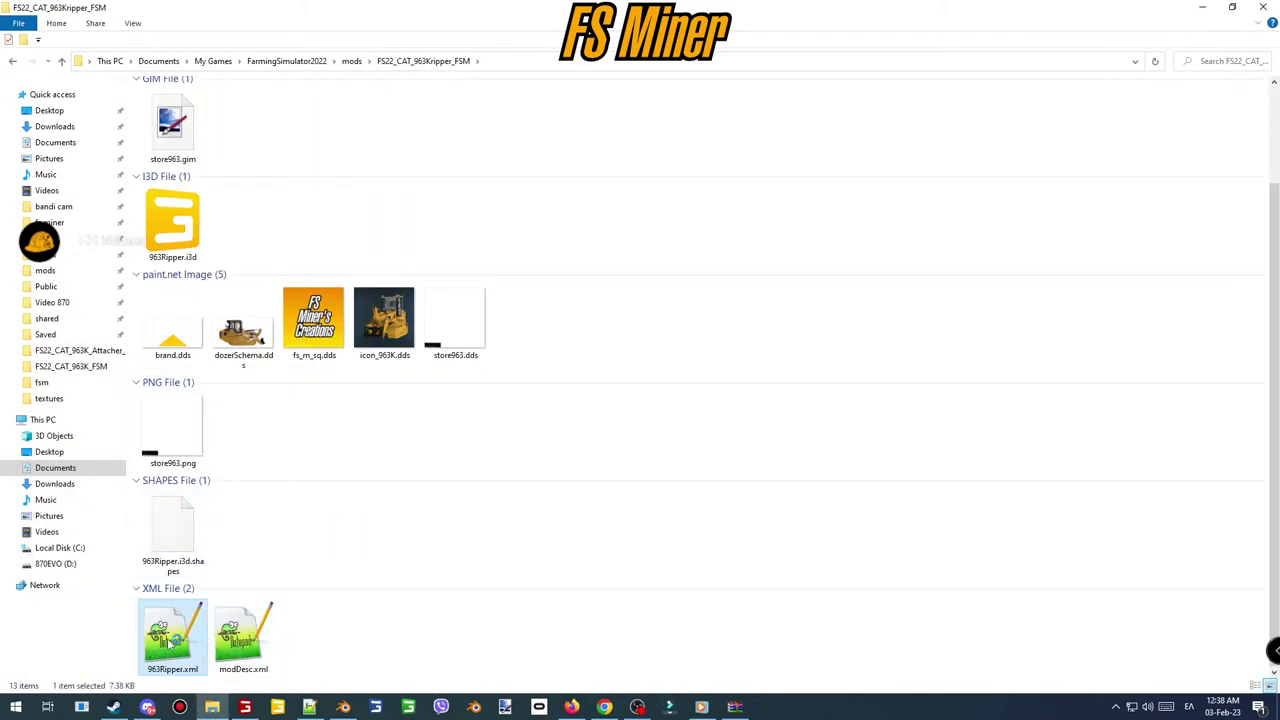
# - Review the ripper's XML, set the upper value of distanceToGround in its input attacher joint to 1, and save the file
pyautogui.scroll(-18, 325, 437)
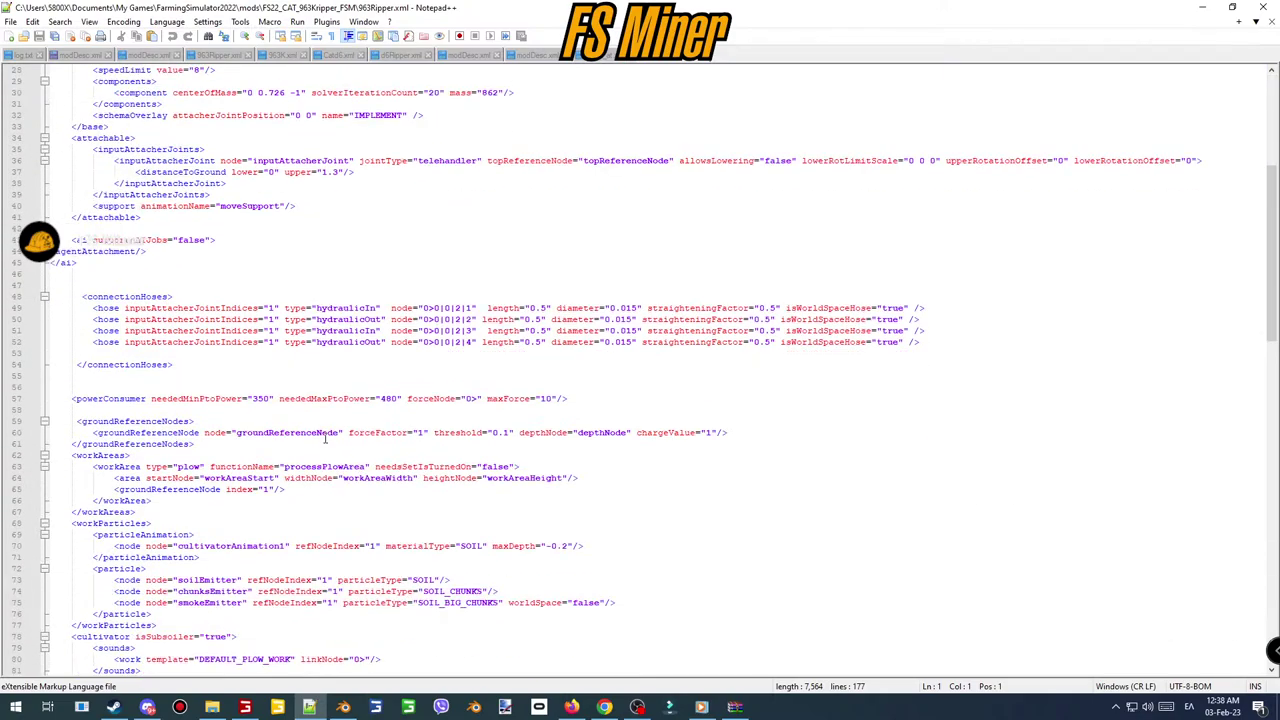
pyautogui.scroll(-7, 325, 437)
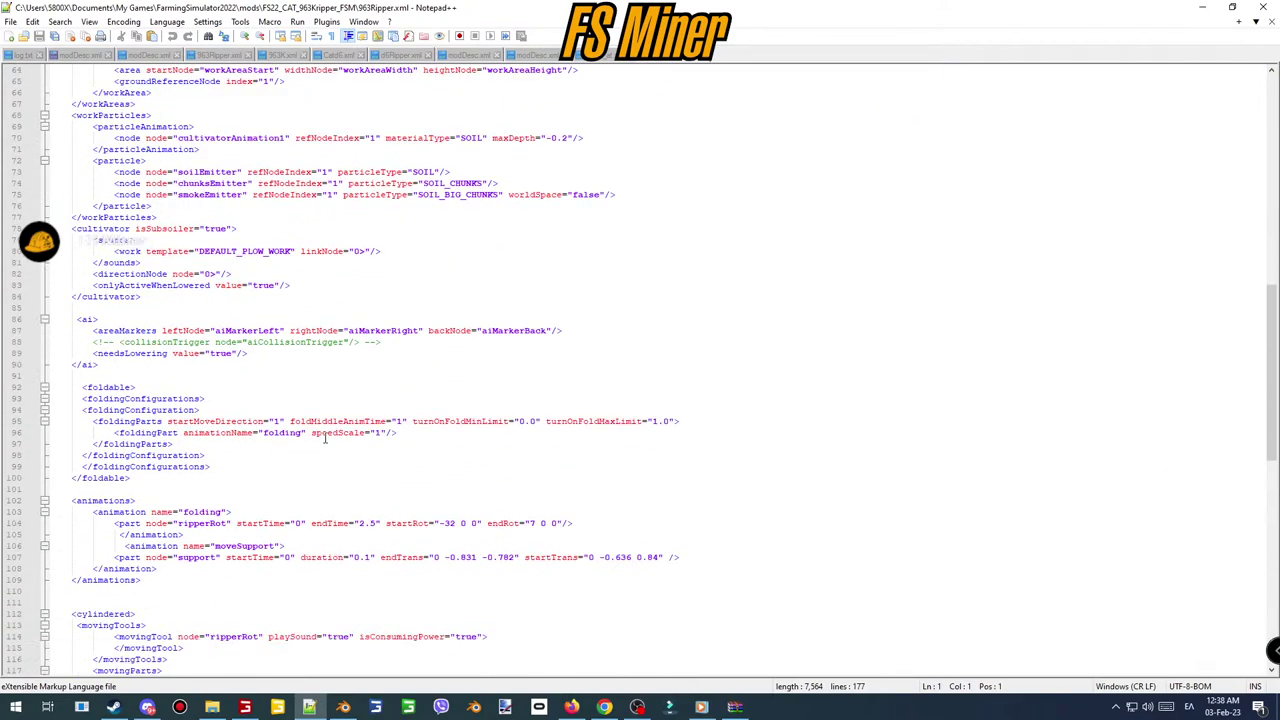
pyautogui.scroll(-5, 325, 437)
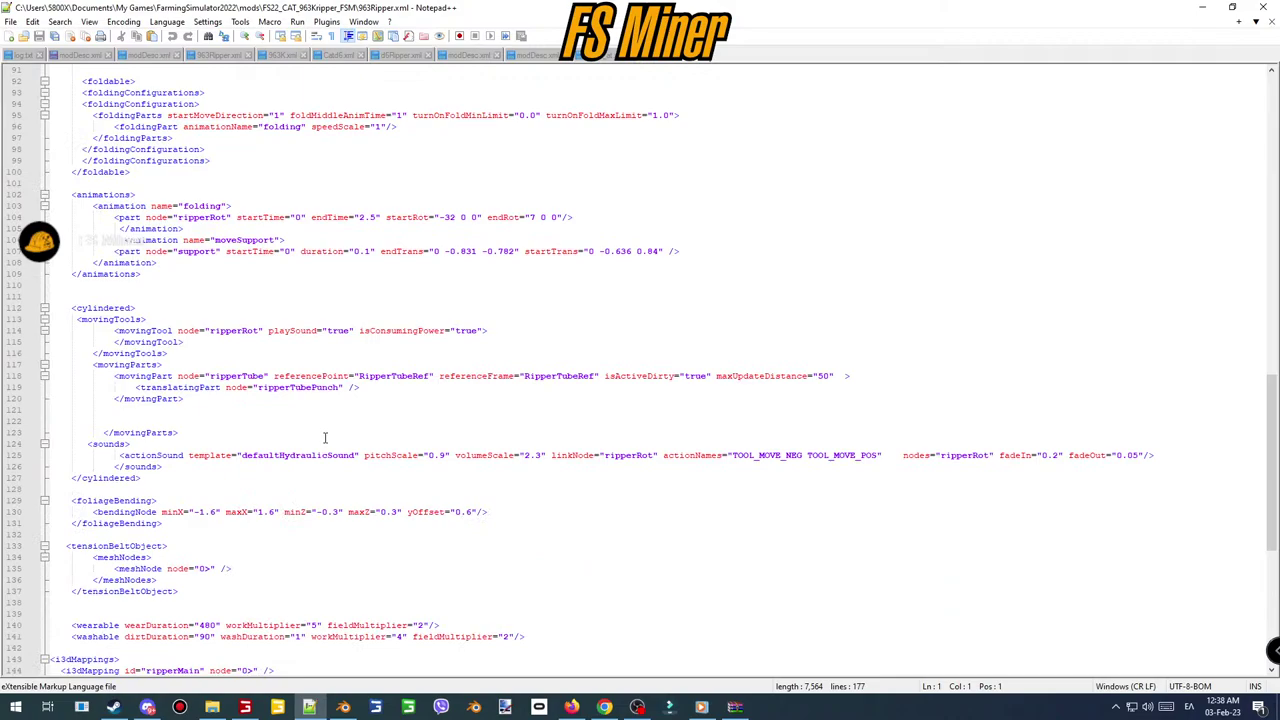
pyautogui.scroll(-4, 325, 437)
pyautogui.scroll(8, 325, 437)
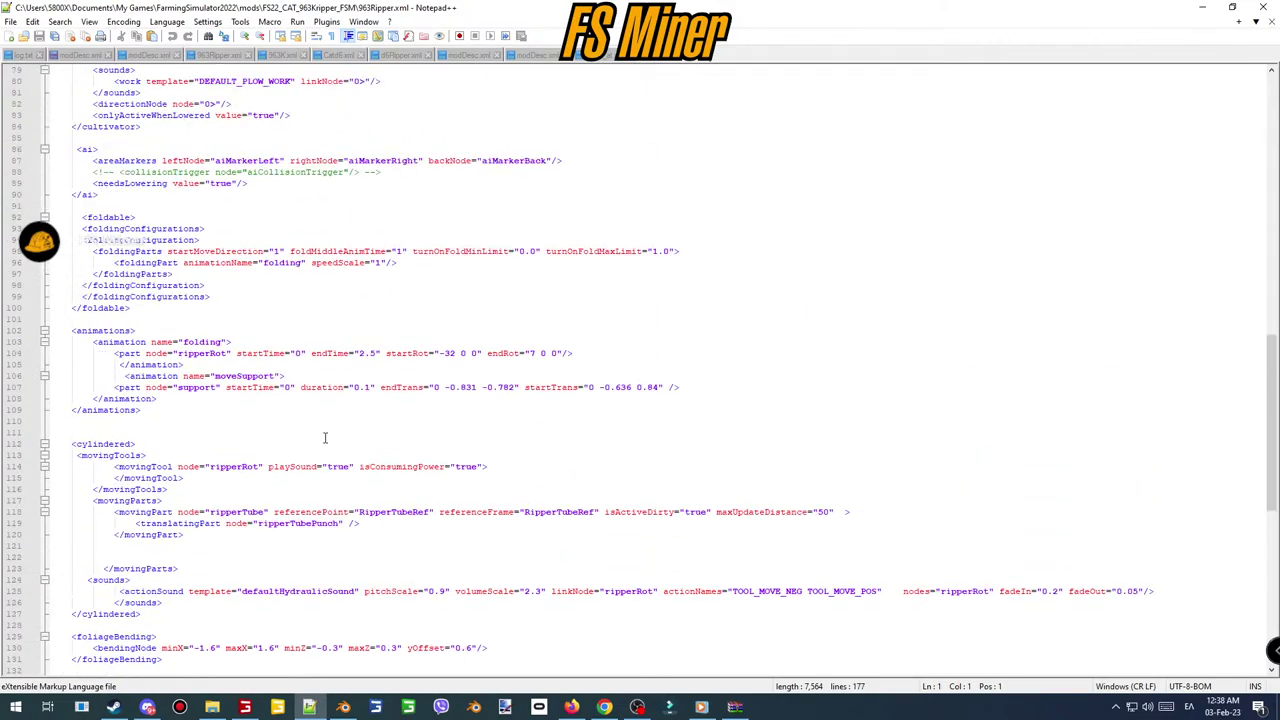
pyautogui.scroll(11, 325, 437)
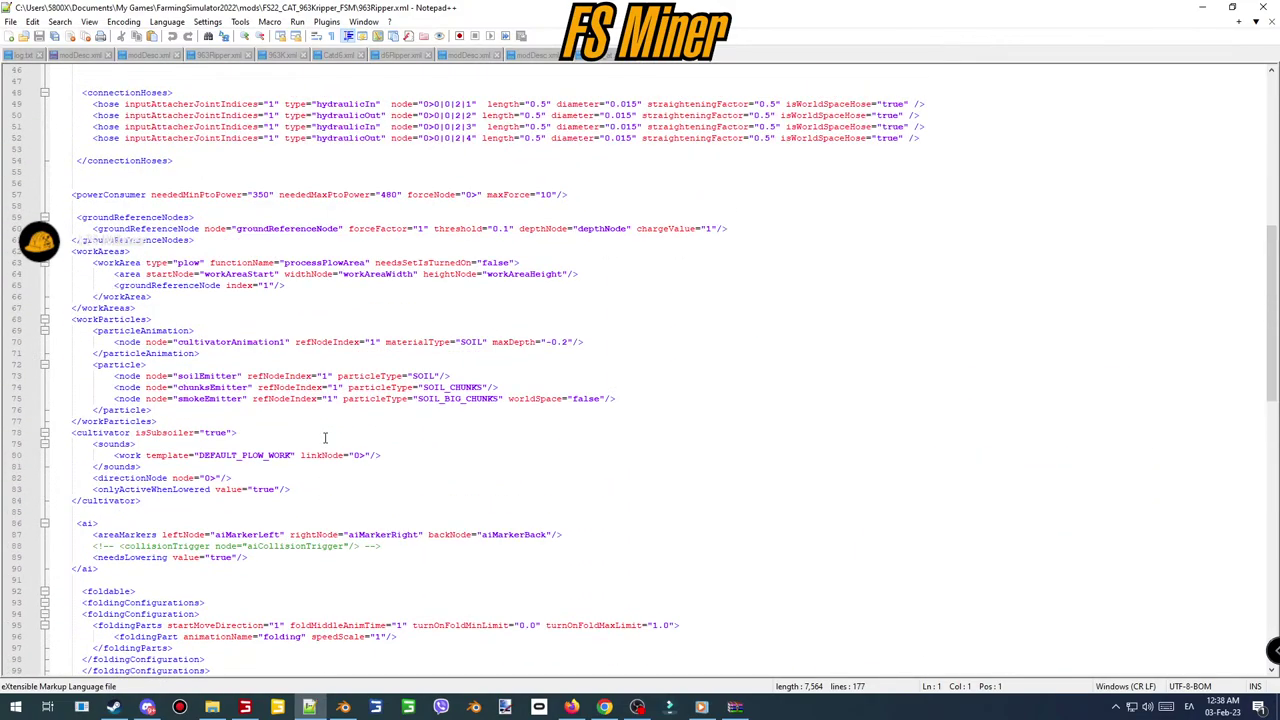
pyautogui.scroll(10, 325, 437)
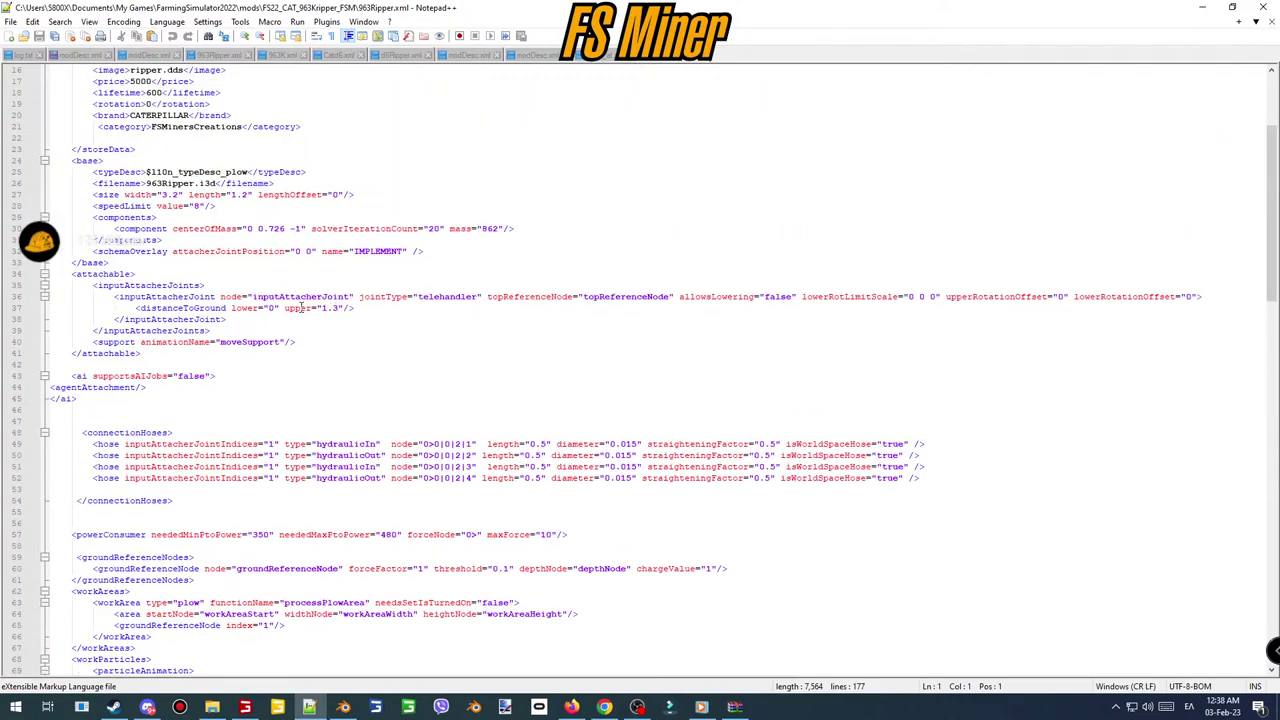
pyautogui.moveTo(337, 309); pyautogui.dragTo(333, 309)
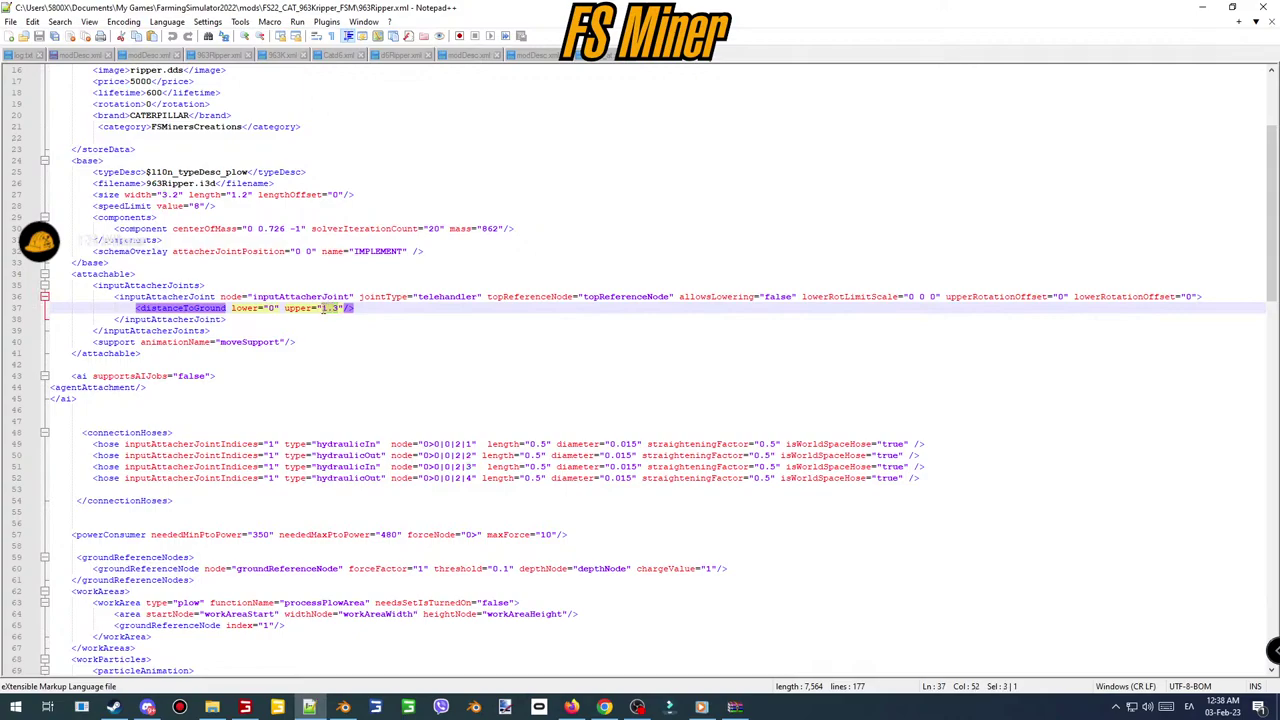
pyautogui.write('1.5')
pyautogui.hotkey('ctrl', 's')
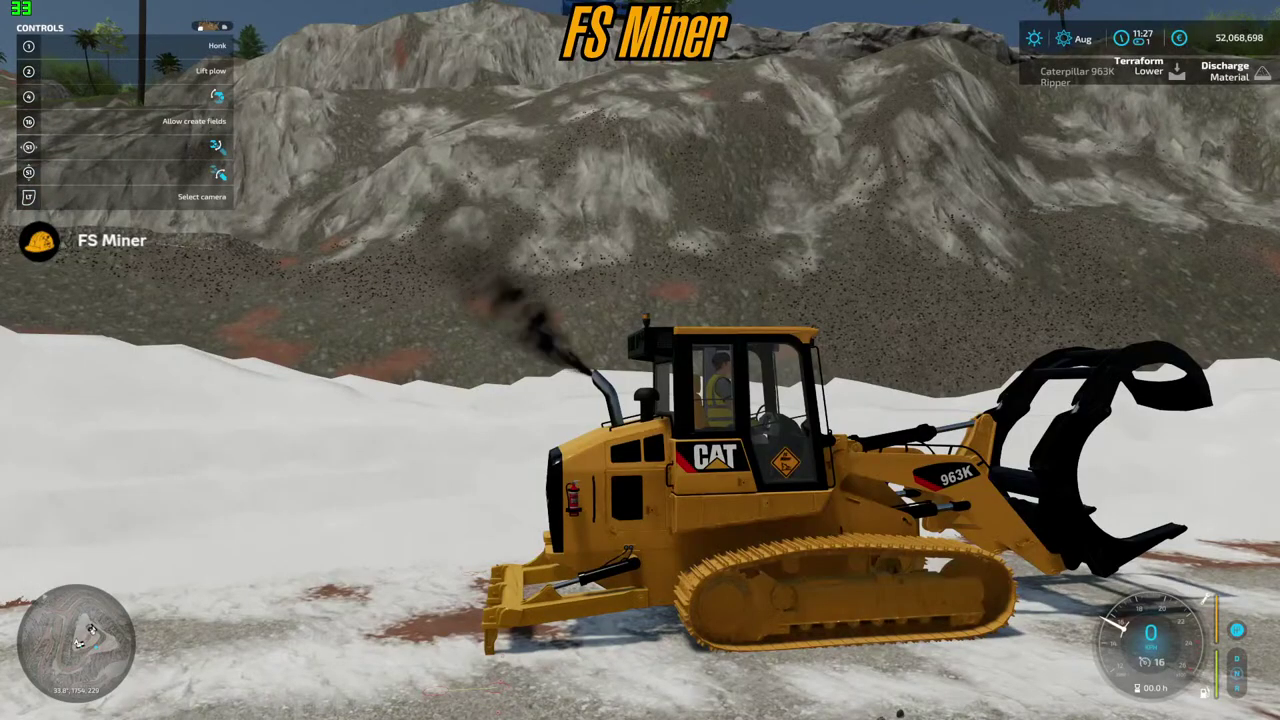
# - Run gsVehicleReload in the game console to test the ripper's new upper ground distance
pyautogui.press('`')
pyautogui.press('`')
pyautogui.press('Up')
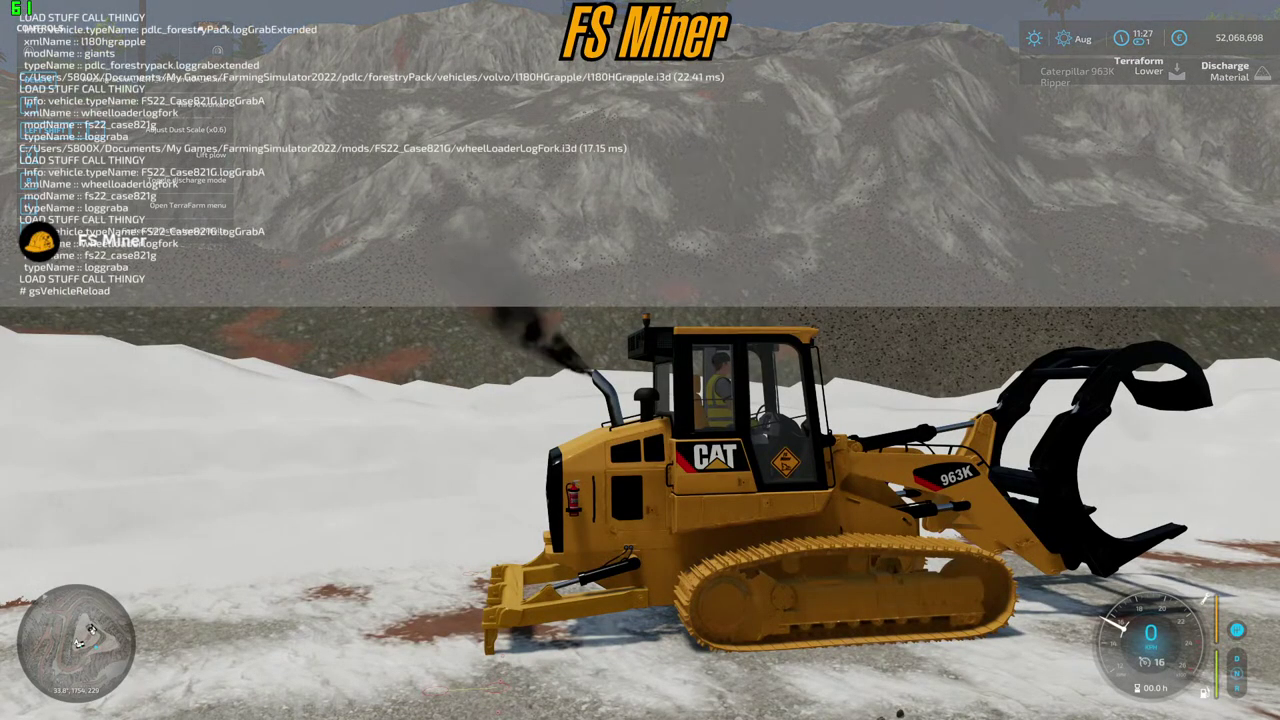
pyautogui.press('Return')
pyautogui.press('`')
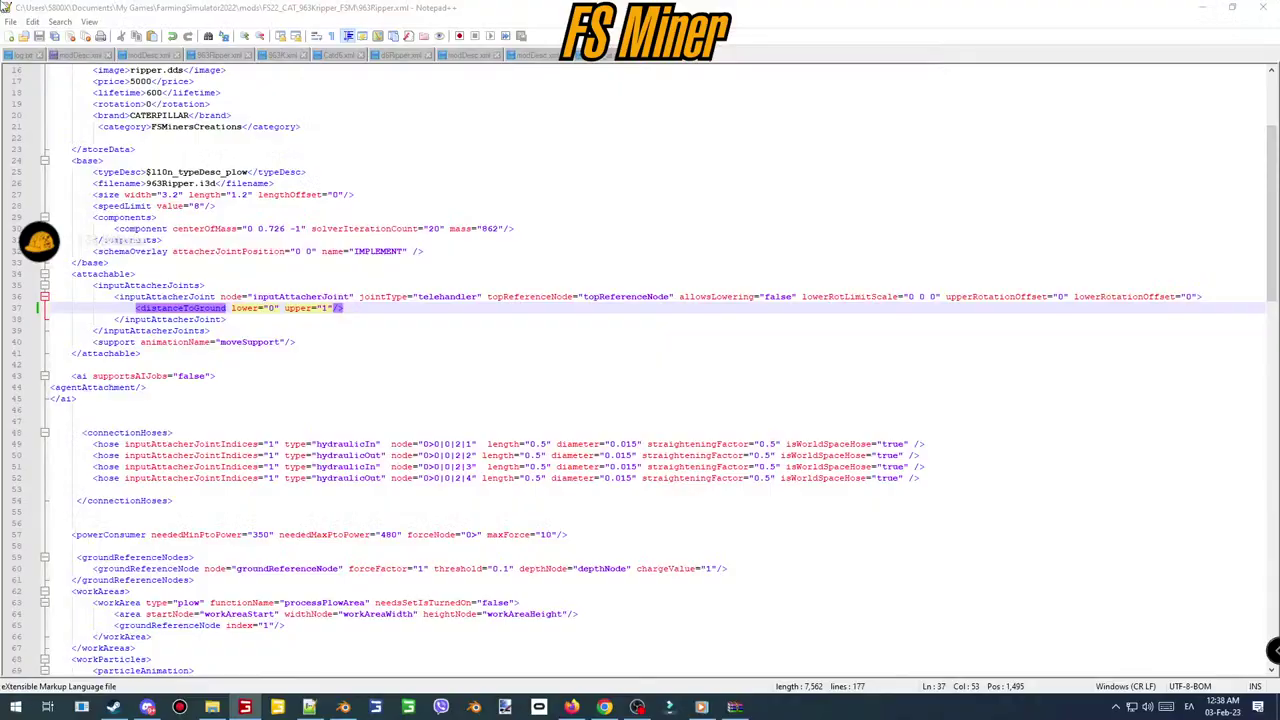
# - Set the lower value of distanceToGround in 963Ripper.xml to 1, save the file, and switch back to Farming Simulator 22
pyautogui.press('super')
pyautogui.press('super')
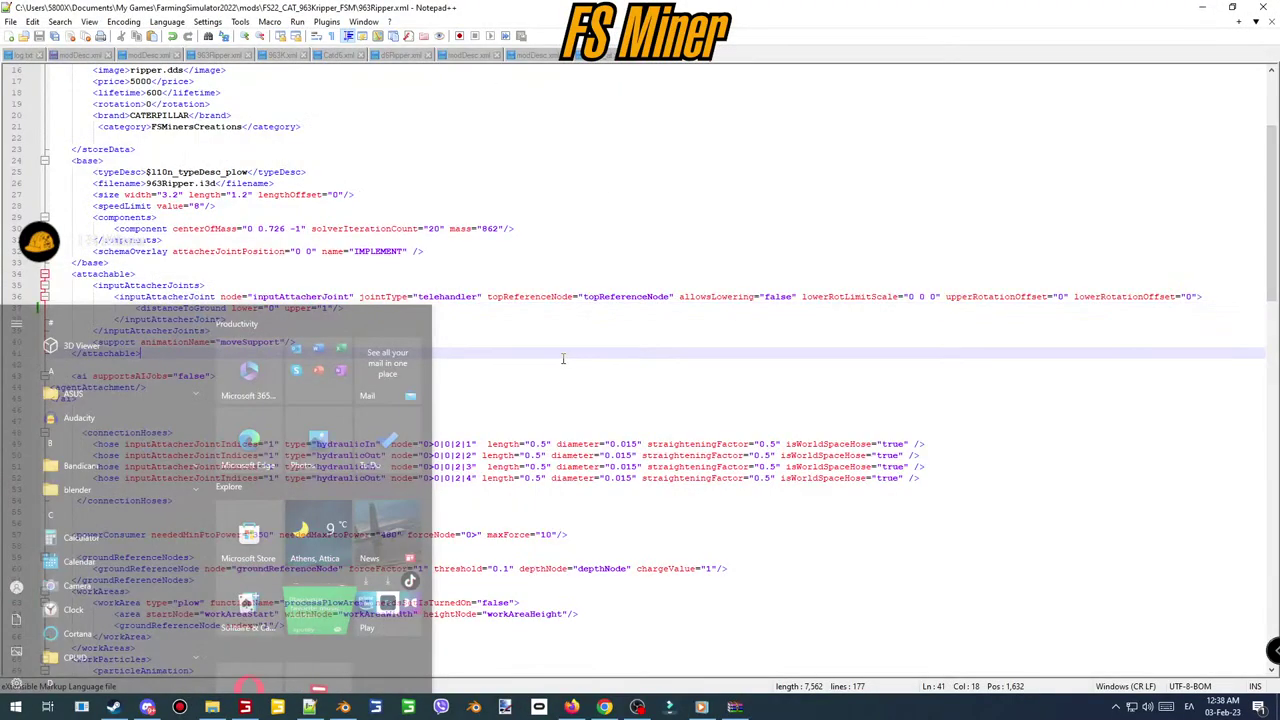
pyautogui.click(274, 309)
pyautogui.press('BackSpace')
pyautogui.write('1')
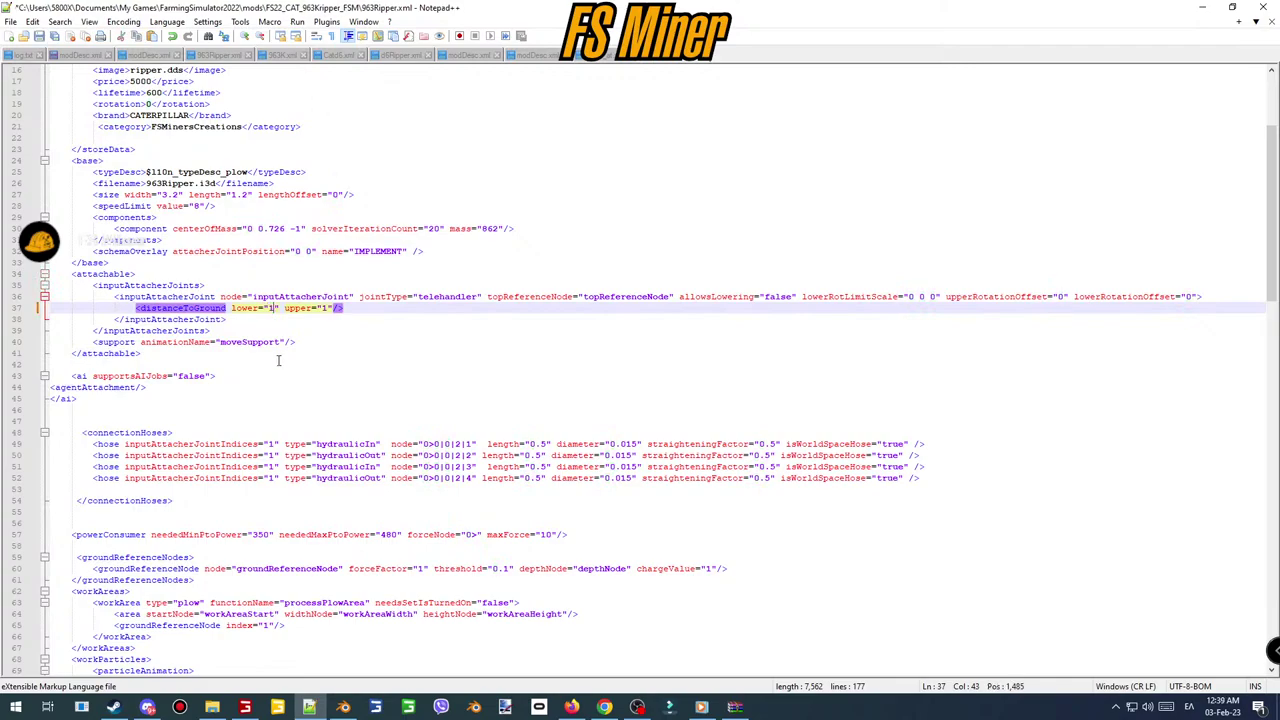
pyautogui.hotkey('ctrl', 's')
pyautogui.click(244, 707)
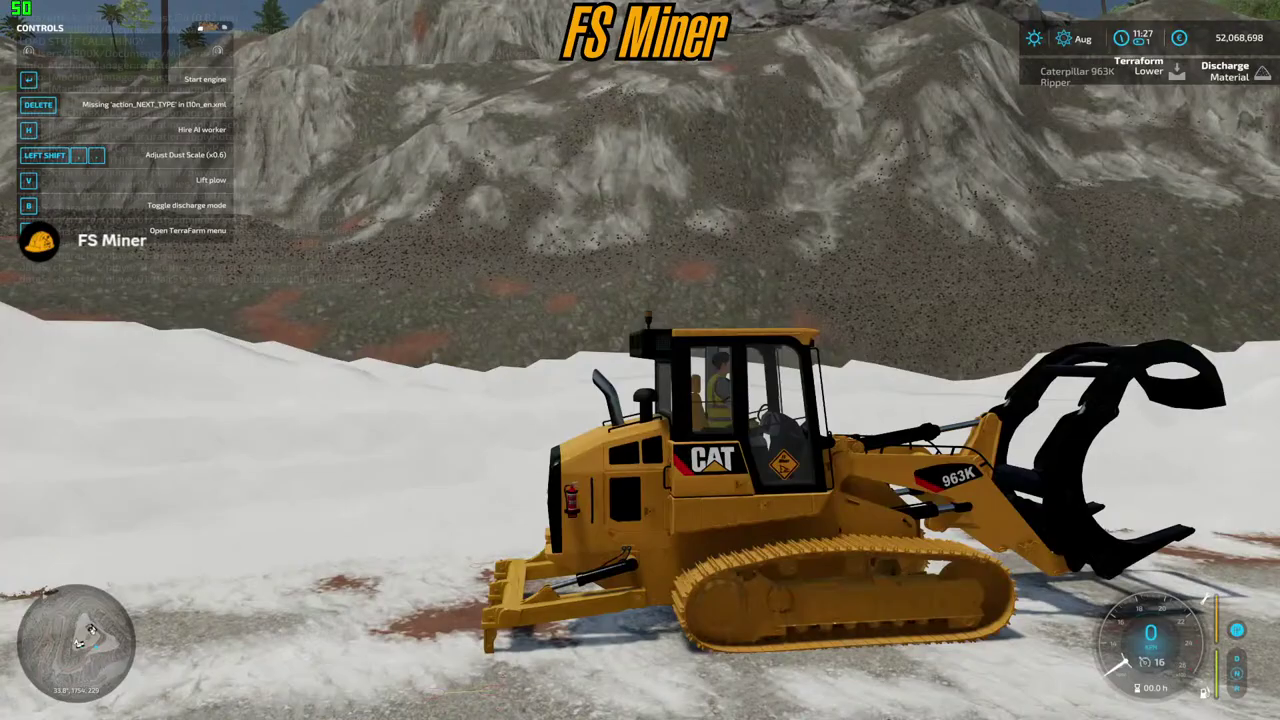
# - Reload the vehicles with gsVehicleReload to test the ripper's new lower ground distance
pyautogui.press('`')
pyautogui.press('`')
pyautogui.press('Up')
# - Restore distanceToGround to lower 0 and upper 1.3, set the schemaOverlay attacherJointPosition to "0 1", and save 963Ripper.xml
pyautogui.press('super')
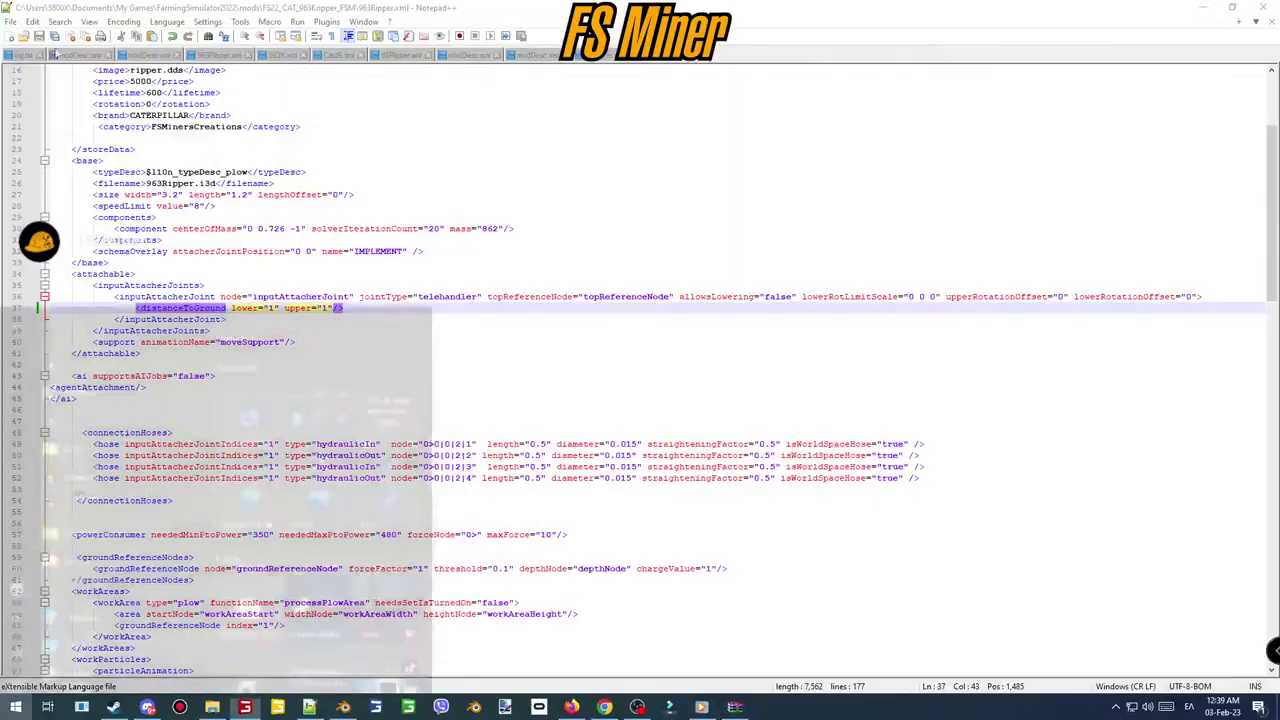
pyautogui.press('super')
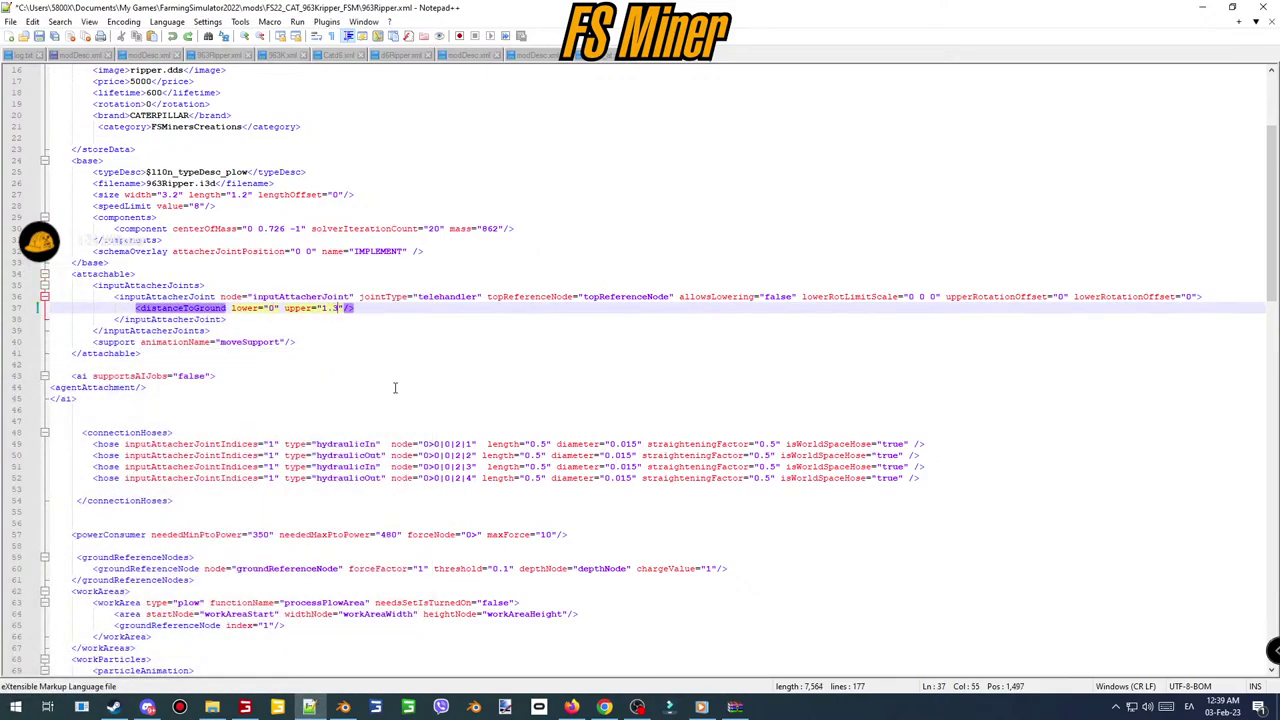
pyautogui.scroll(3, 395, 387)
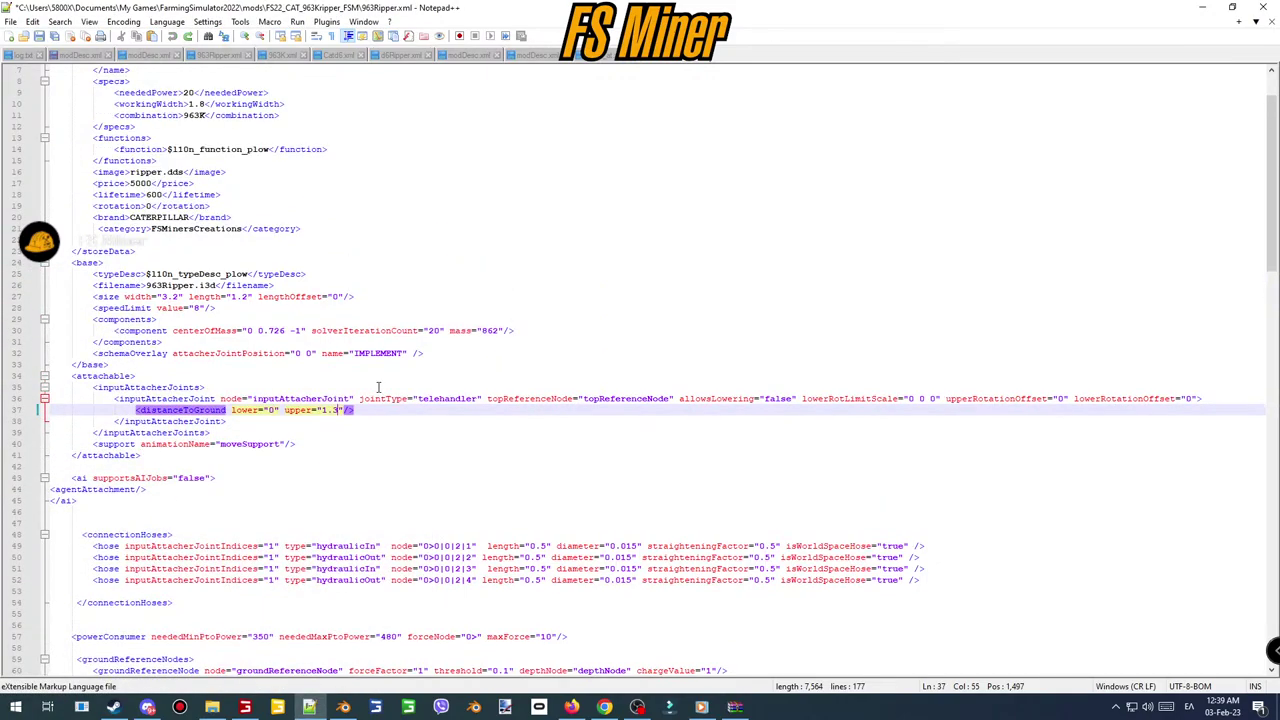
pyautogui.doubleClick(311, 353)
pyautogui.write('1')
pyautogui.hotkey('ctrl', 's')
pyautogui.click(270, 706)
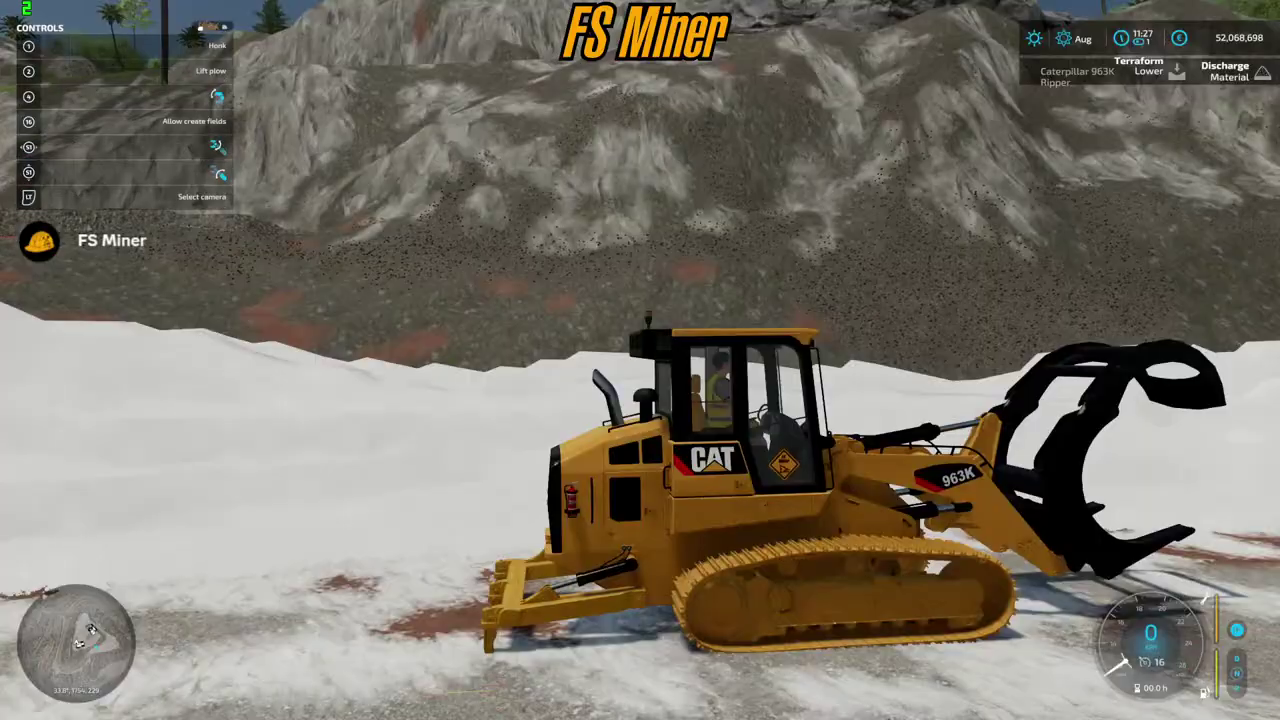
# - Reload the vehicles in game with gsVehicleReload to test the ripper's "0 1" overlay position
pyautogui.press('`')
pyautogui.press('`')
pyautogui.press('Up')
pyautogui.press('Return')
pyautogui.press('`')
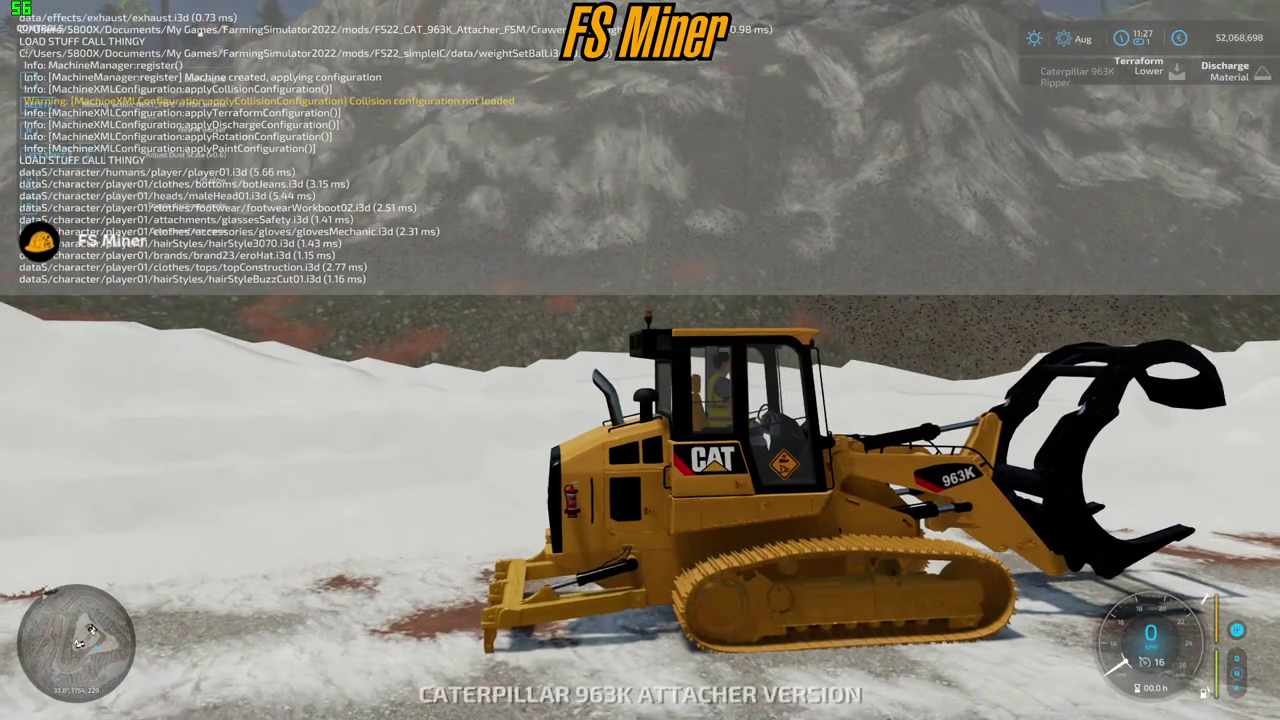
# - Set the schemaOverlay attacherJointPosition in 963Ripper.xml to "1 -0.5", save the file, and return to the game
pyautogui.press('super')
pyautogui.click(600, 383)
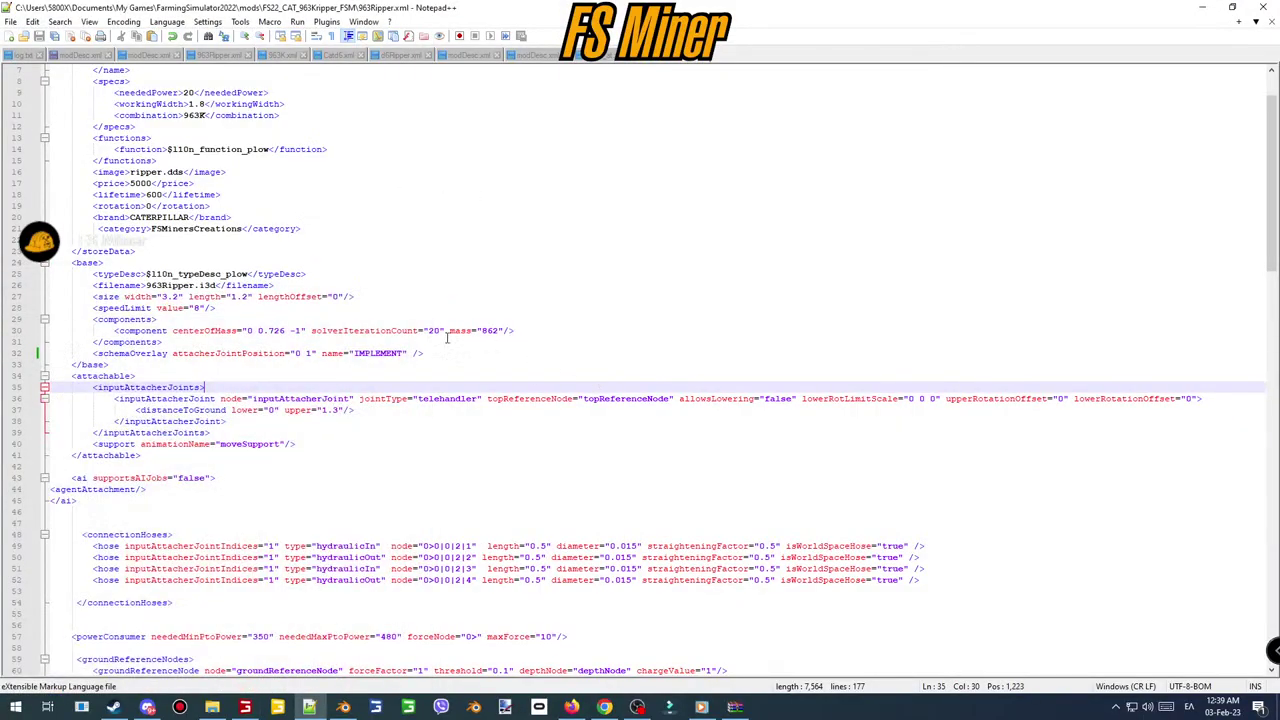
pyautogui.click(316, 355)
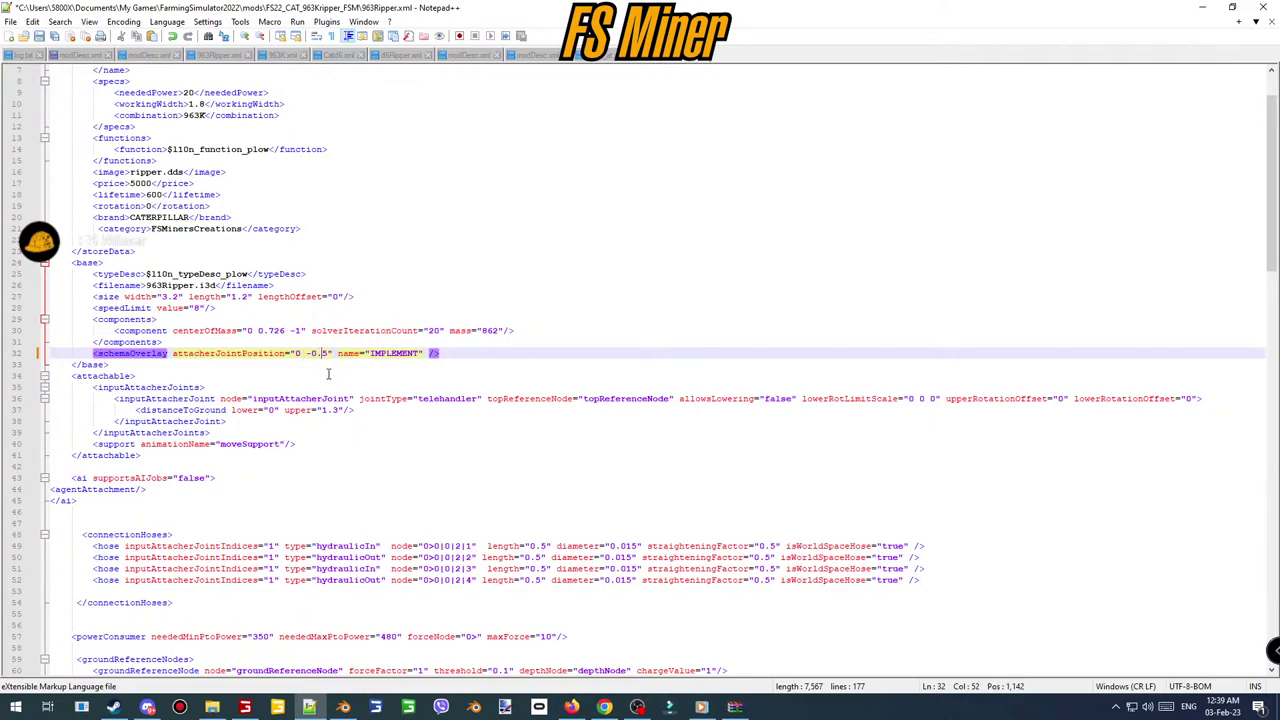
pyautogui.write('1')
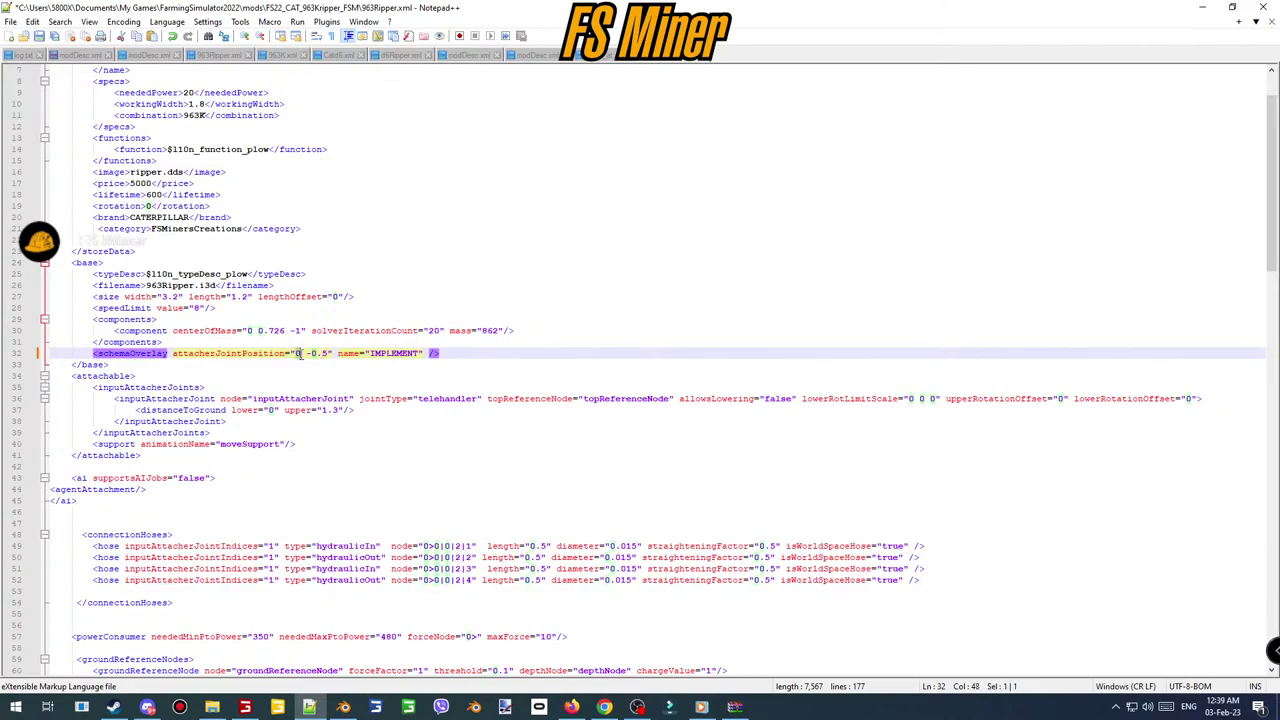
pyautogui.hotkey('ctrl', 's')
pyautogui.click(246, 706)
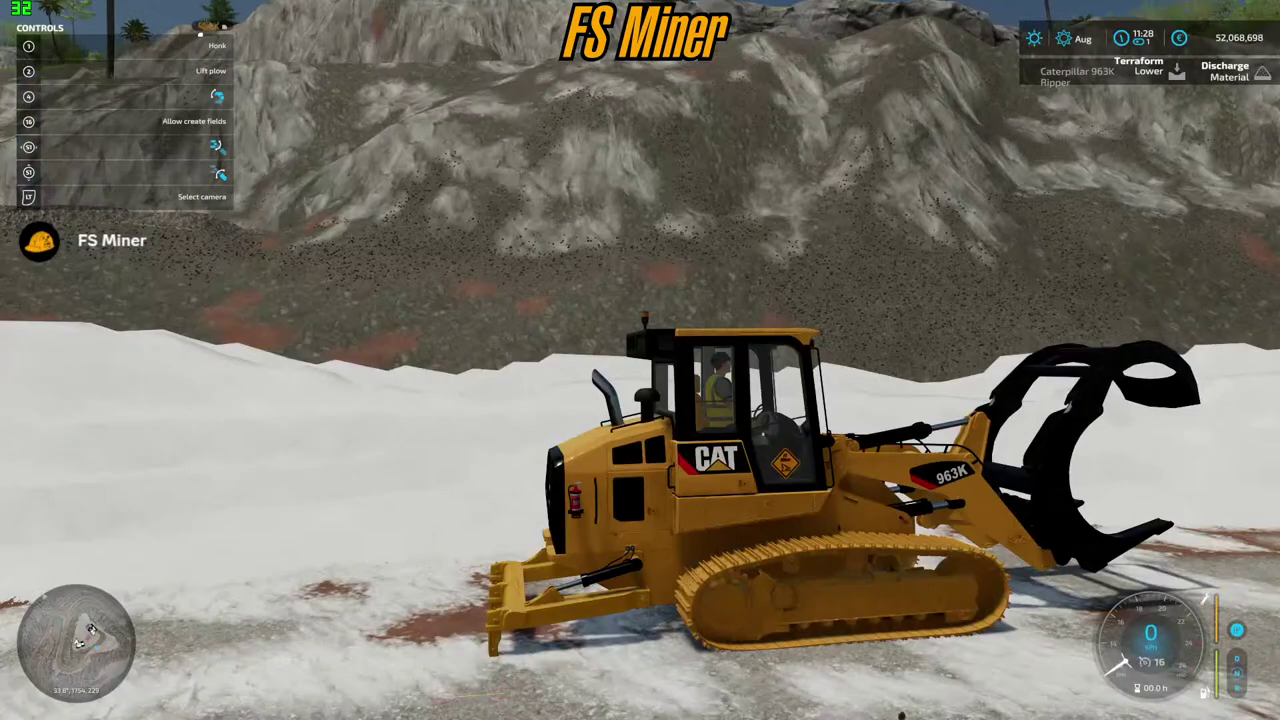
# - Run gsVehicleReload in the game console to check the ripper icon at overlay position "1 -0.5"
pyautogui.press('`')
pyautogui.press('`')
pyautogui.press('Up')
pyautogui.press('Return')
pyautogui.press('`')
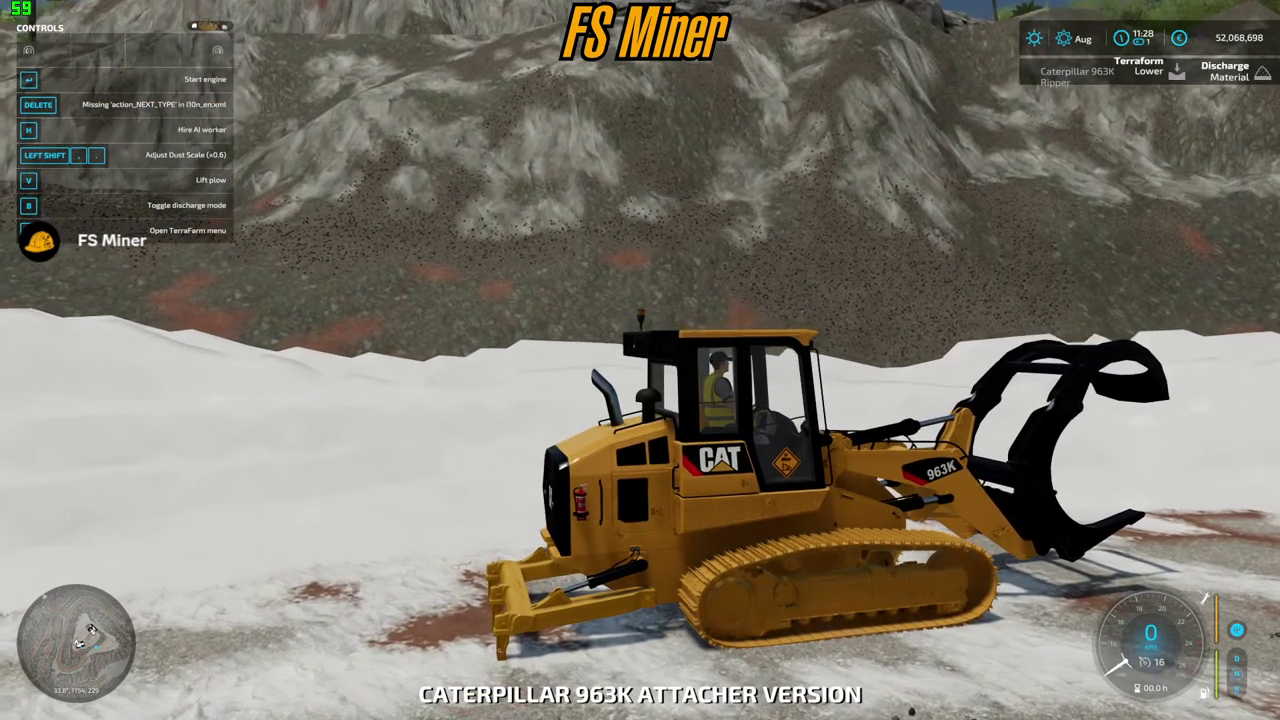
# - Return to Notepad++, change the first attacherJointPosition value of the ripper's schemaOverlay to 0.8, and save the file
pyautogui.press('super')
pyautogui.press('super')
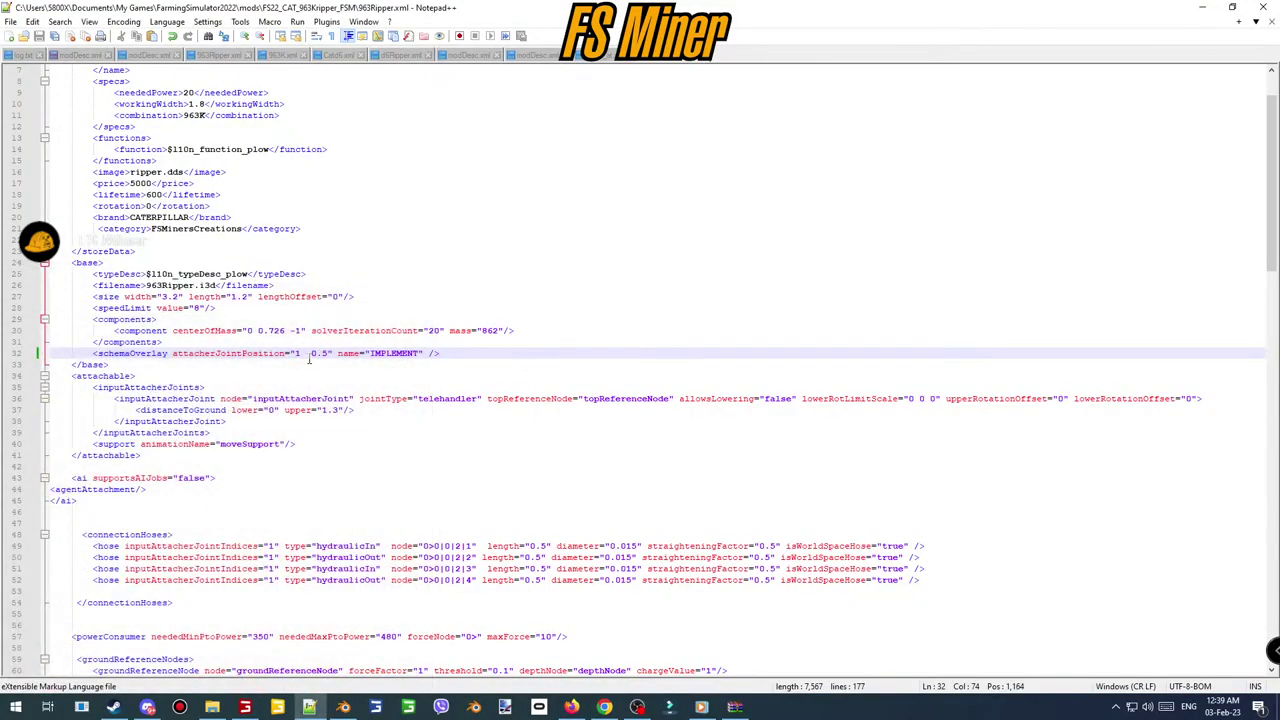
pyautogui.click(296, 354)
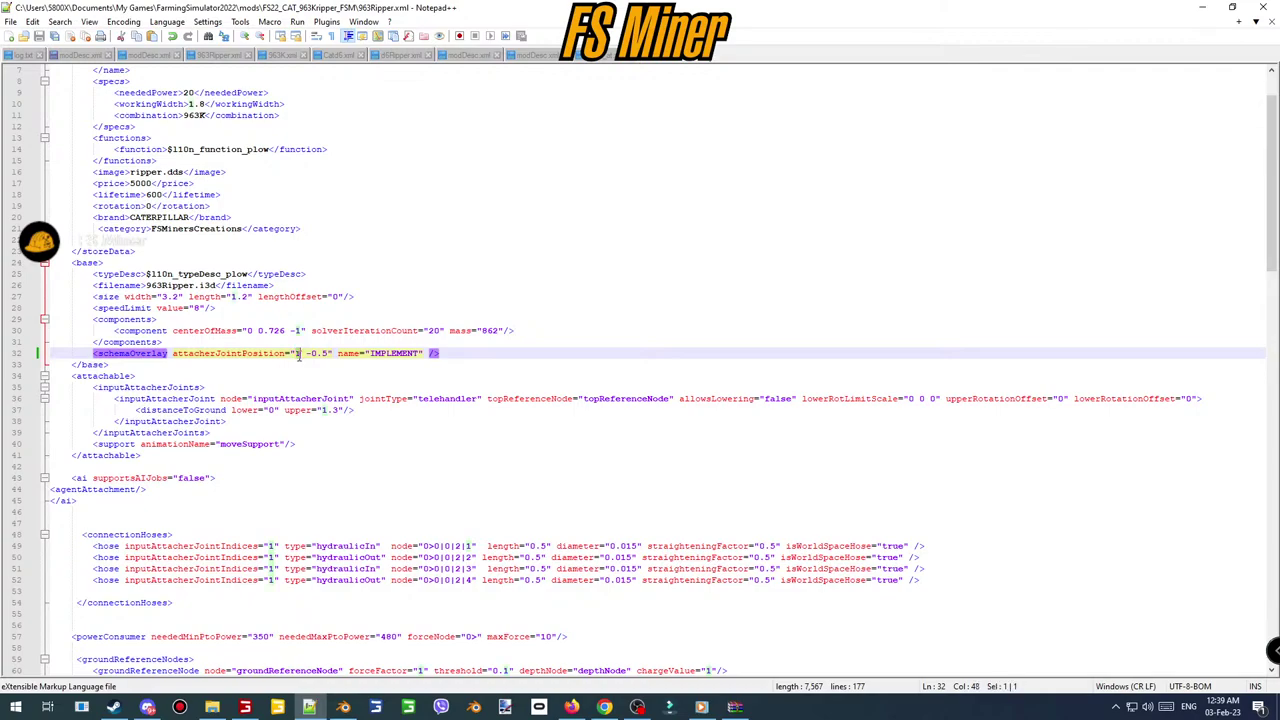
pyautogui.write('0.8')
pyautogui.hotkey('ctrl', 's')
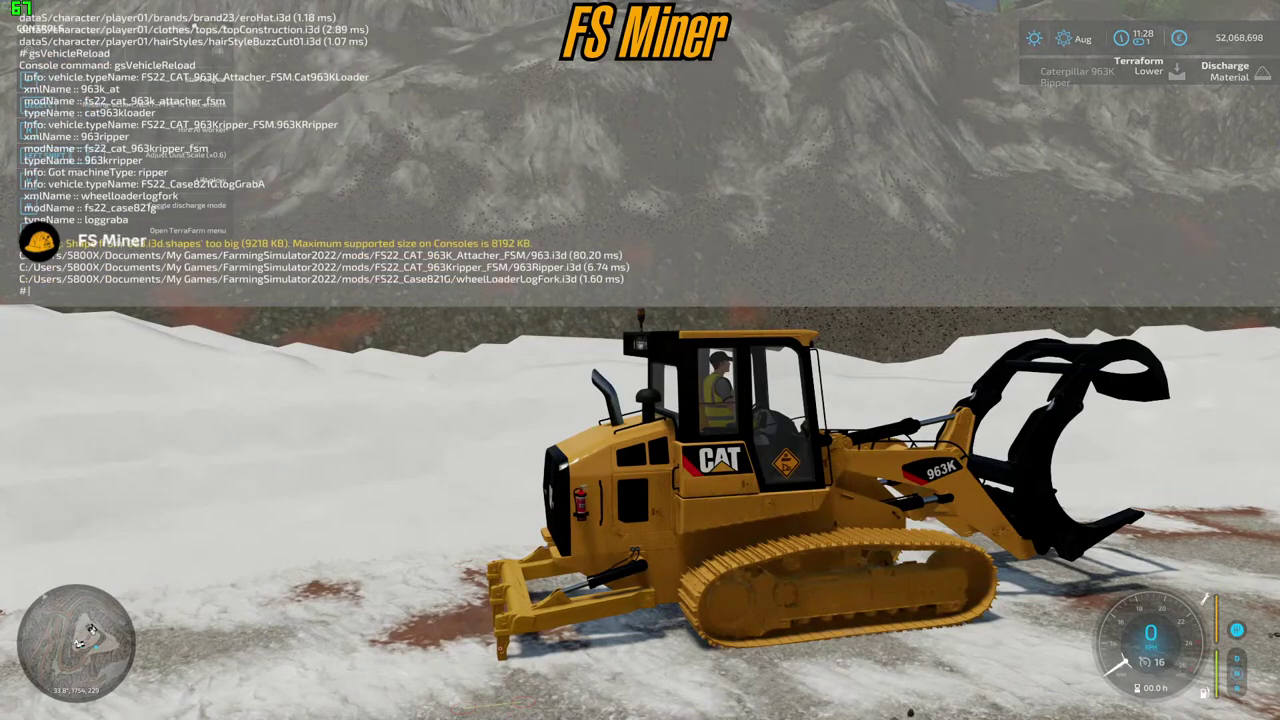
# - Reload the vehicles in game to apply the 0.8 overlay position and start the 963K Attacher Version's engine
pyautogui.press('`')
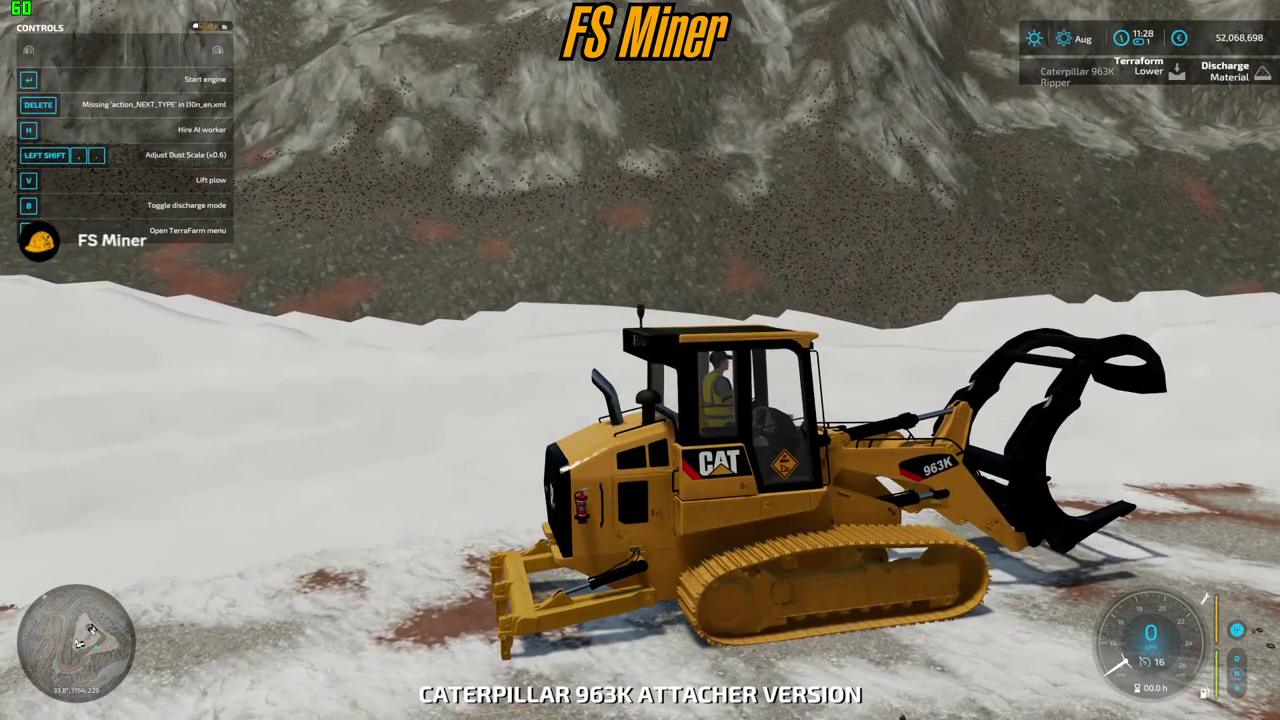
pyautogui.press('Return')
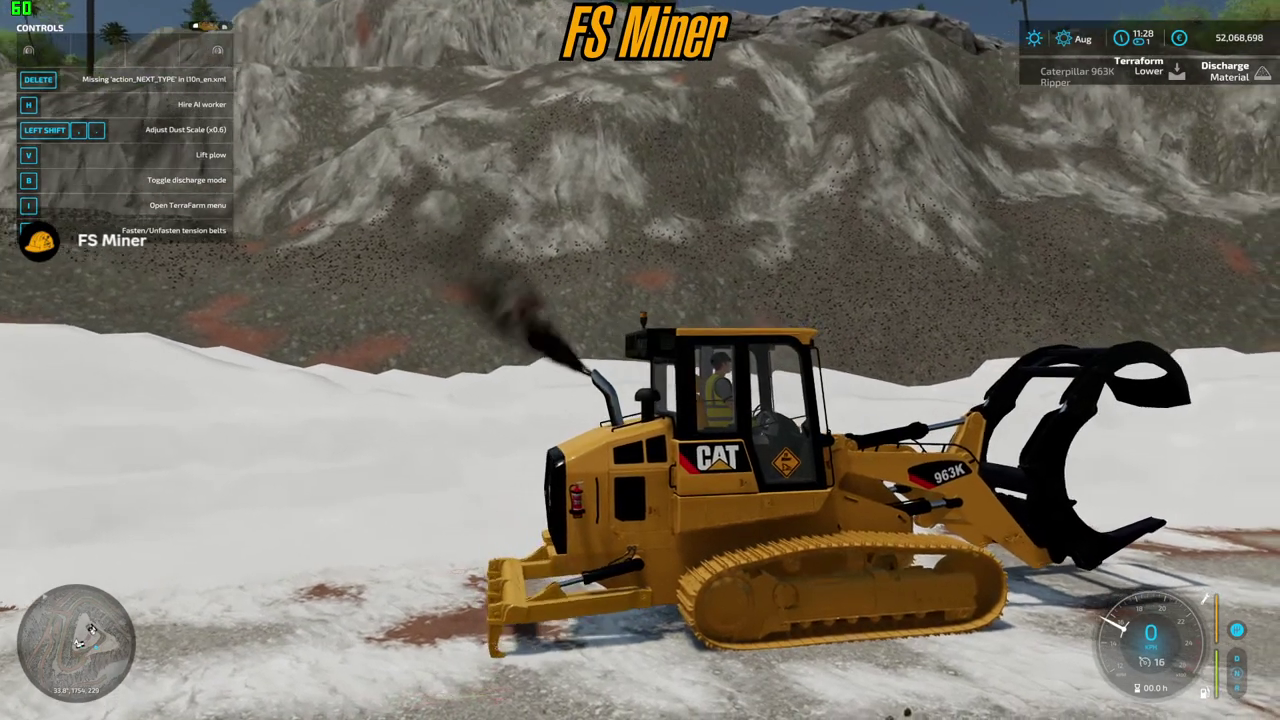
# - Detach the ripper from the 963K Attacher Version, drive clear of it, and switch to the bucket-equipped Caterpillar 963K
pyautogui.press('w')
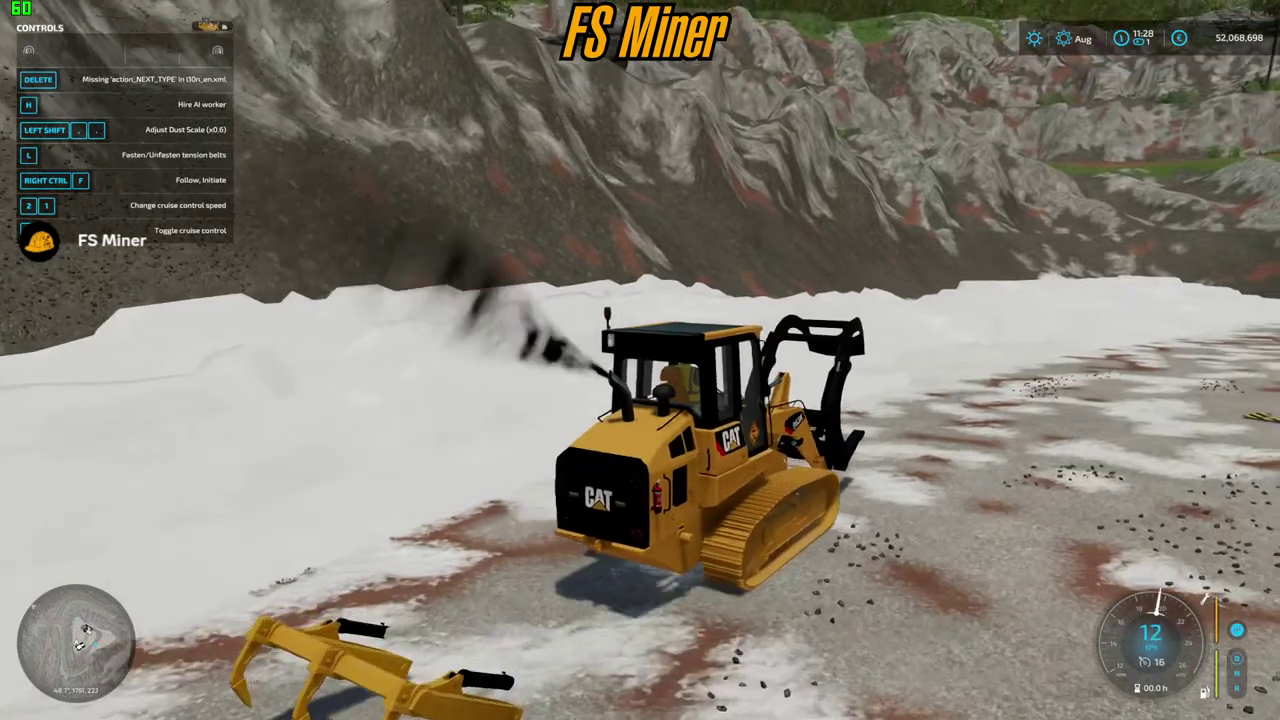
pyautogui.press('Tab')
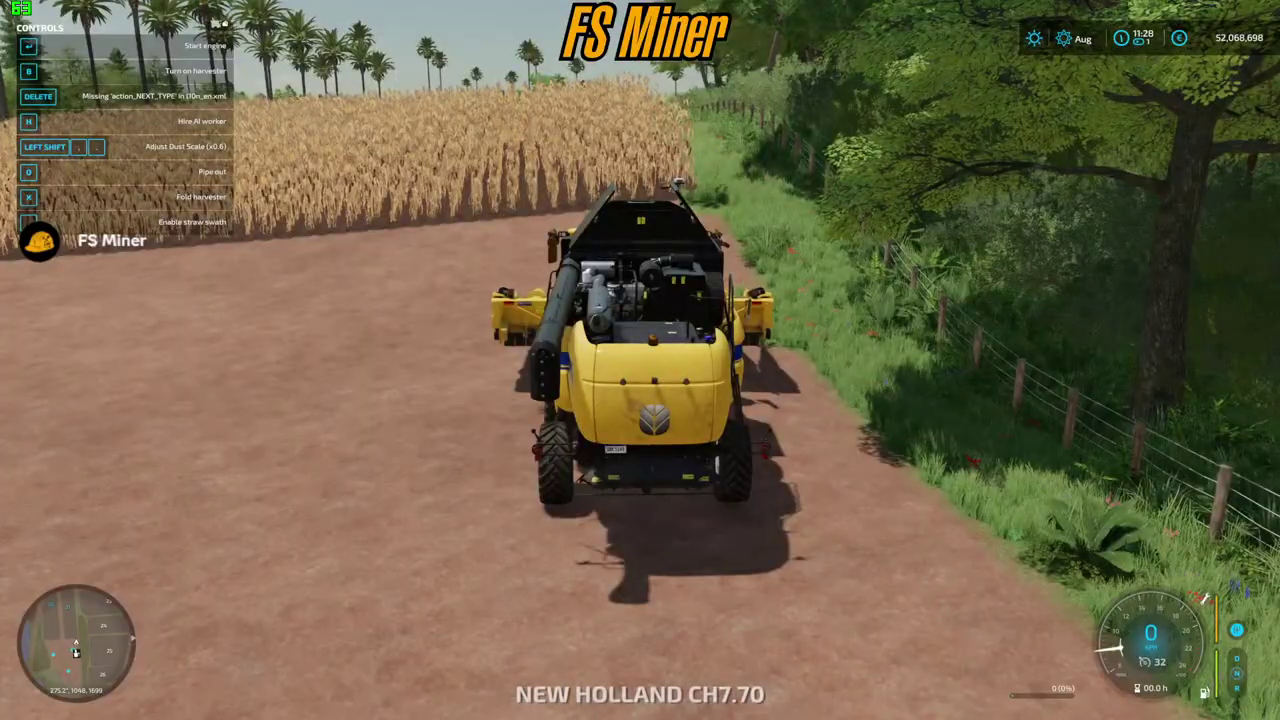
pyautogui.press('Tab')
pyautogui.press('Tab')
pyautogui.press('Tab')
pyautogui.press('Tab')
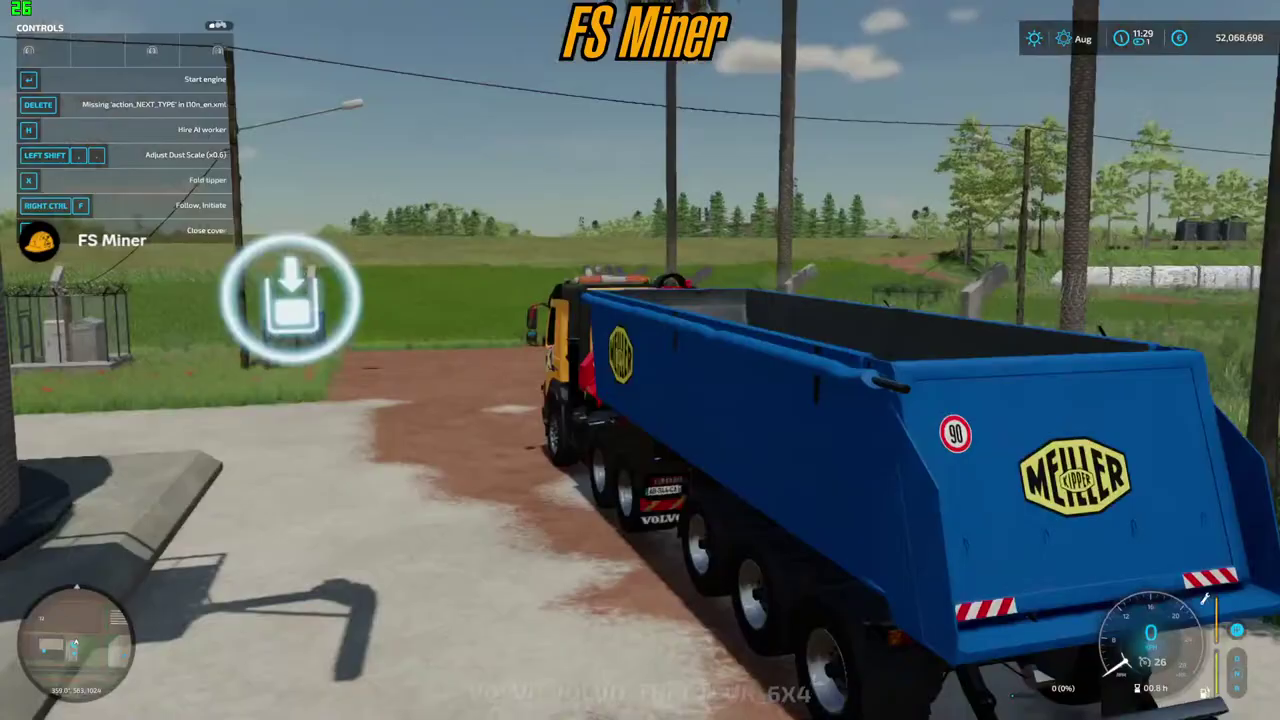
pyautogui.press('Tab')
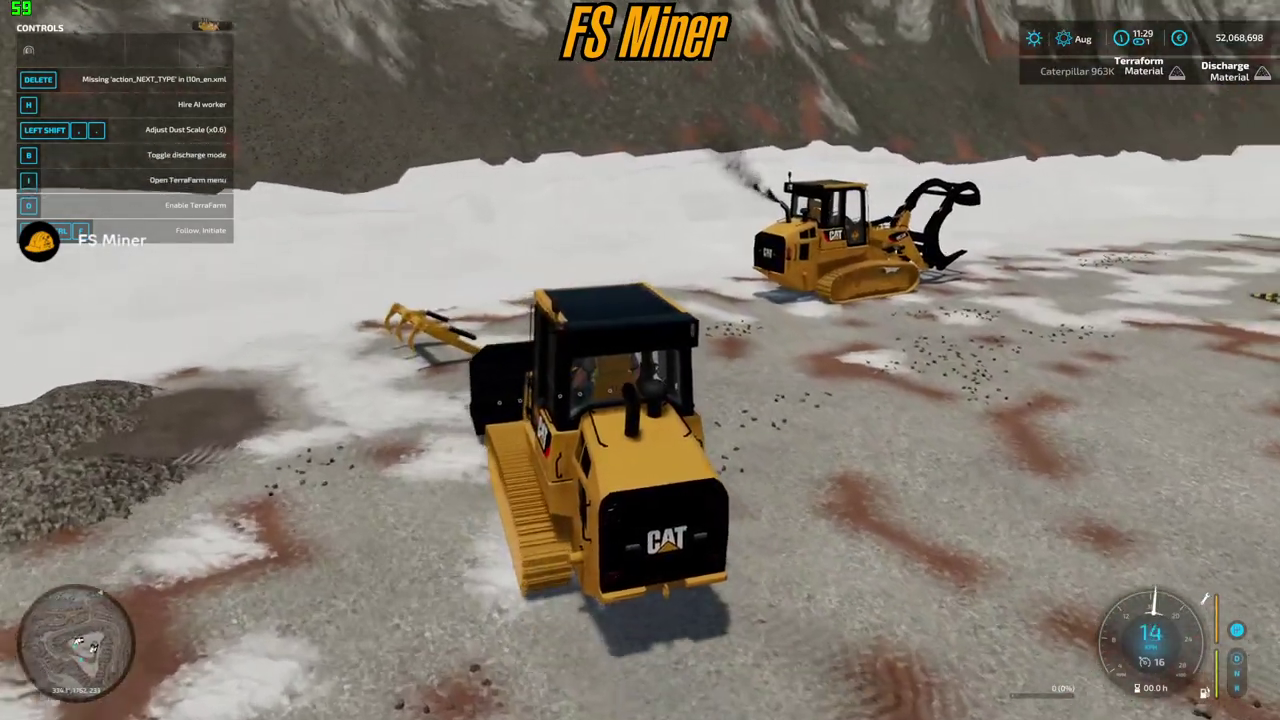
# - Back the bucket-equipped 963K up to the ripper, attach and lift it, and return to the 963K Attacher Version
pyautogui.press('w')
pyautogui.press('d')
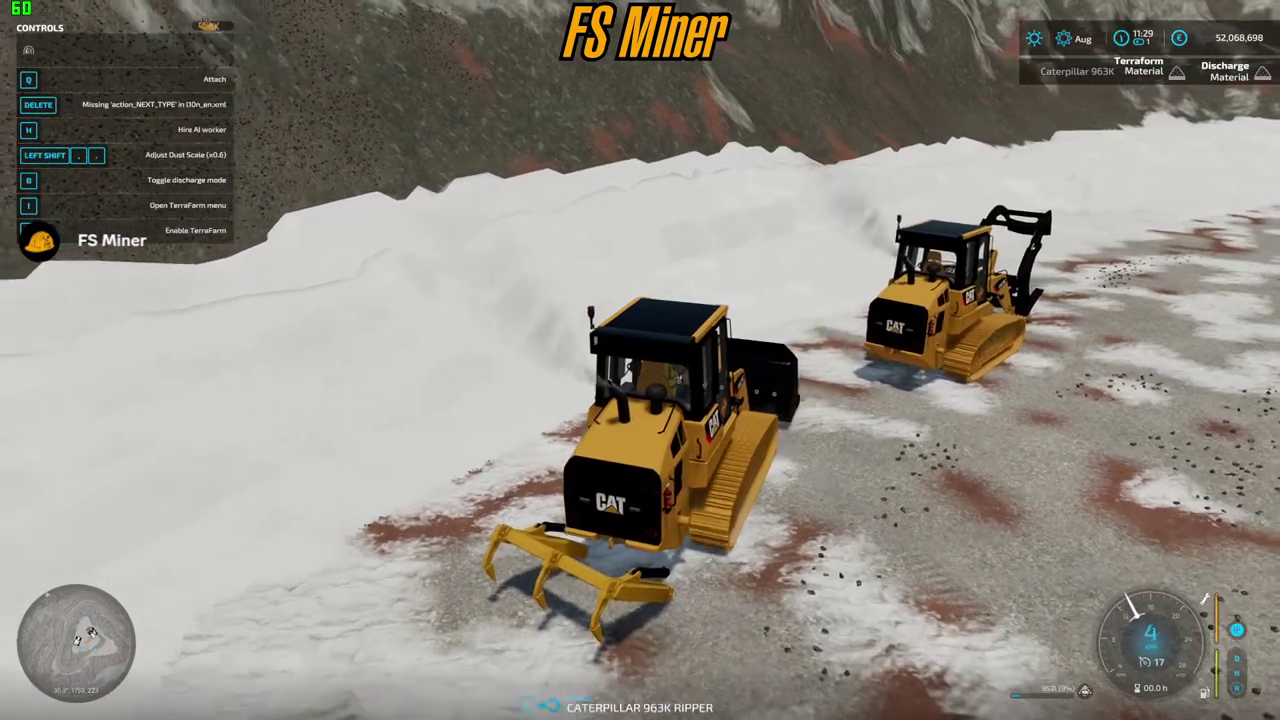
pyautogui.press('v')
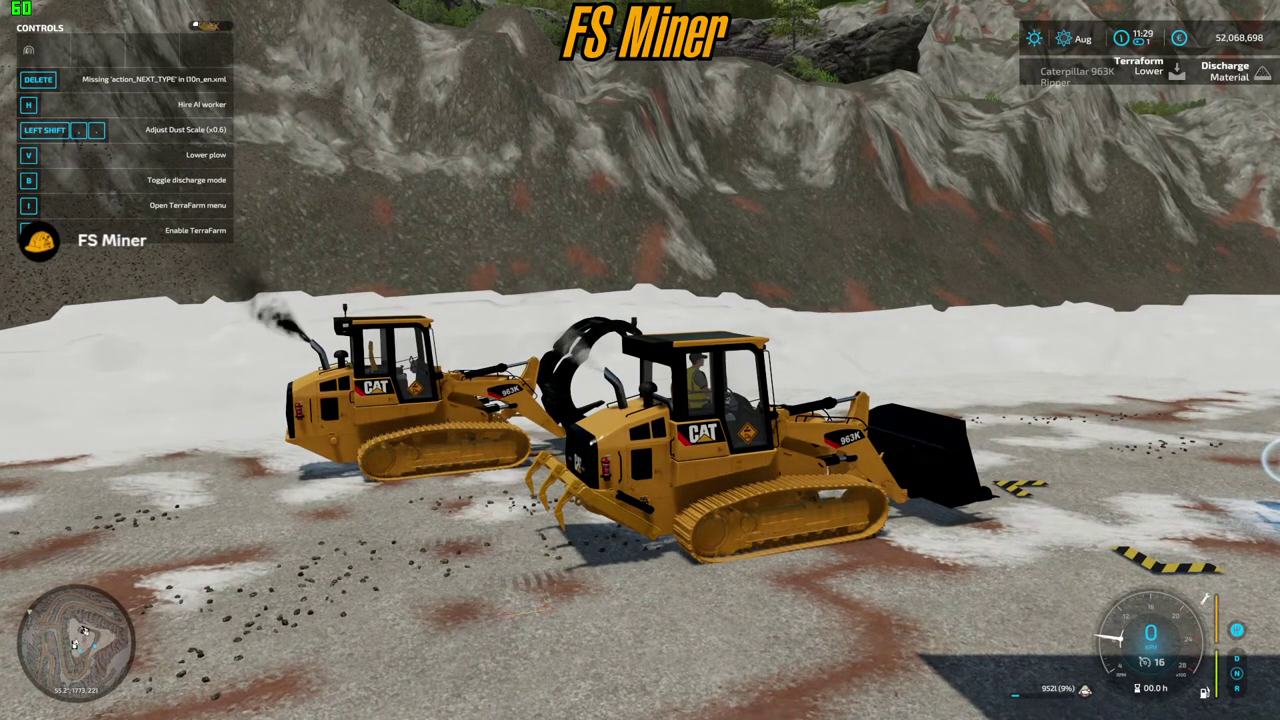
pyautogui.press('e')
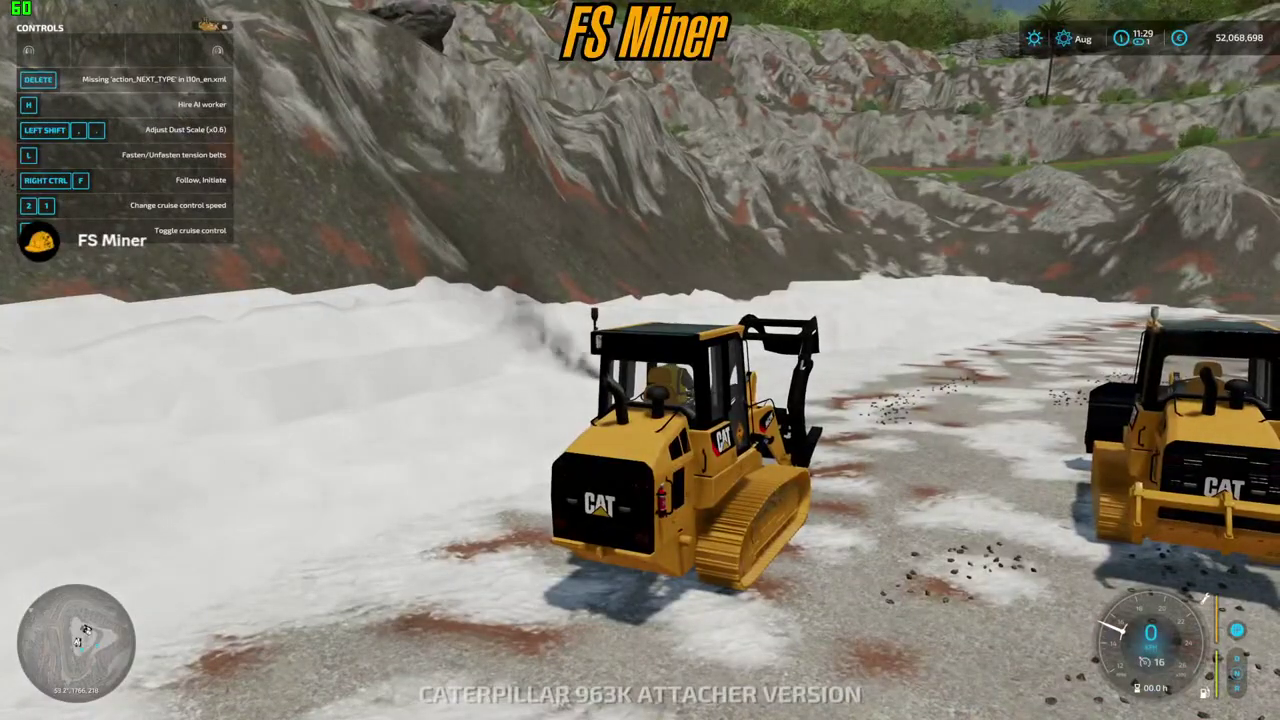
# - Switch to Notepad++ and close the last two open modDesc.xml files and d6Ripper.xml
pyautogui.press('super')
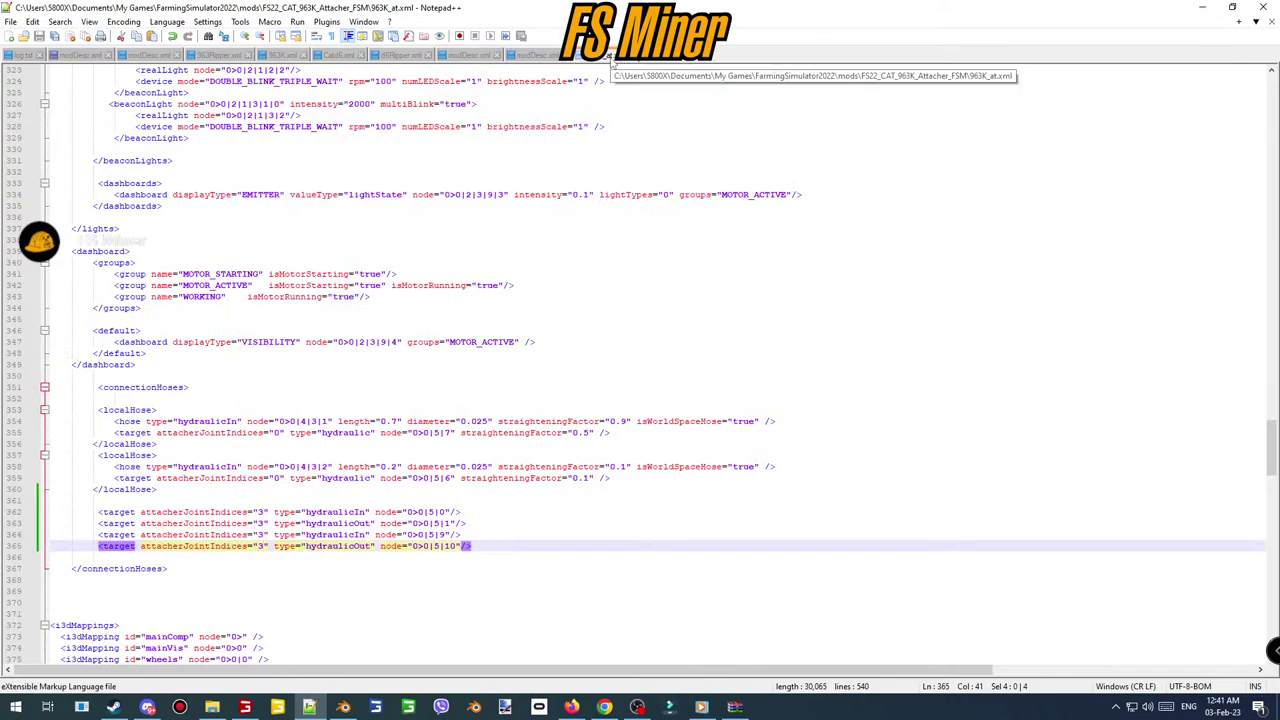
pyautogui.click(558, 57)
pyautogui.click(553, 57)
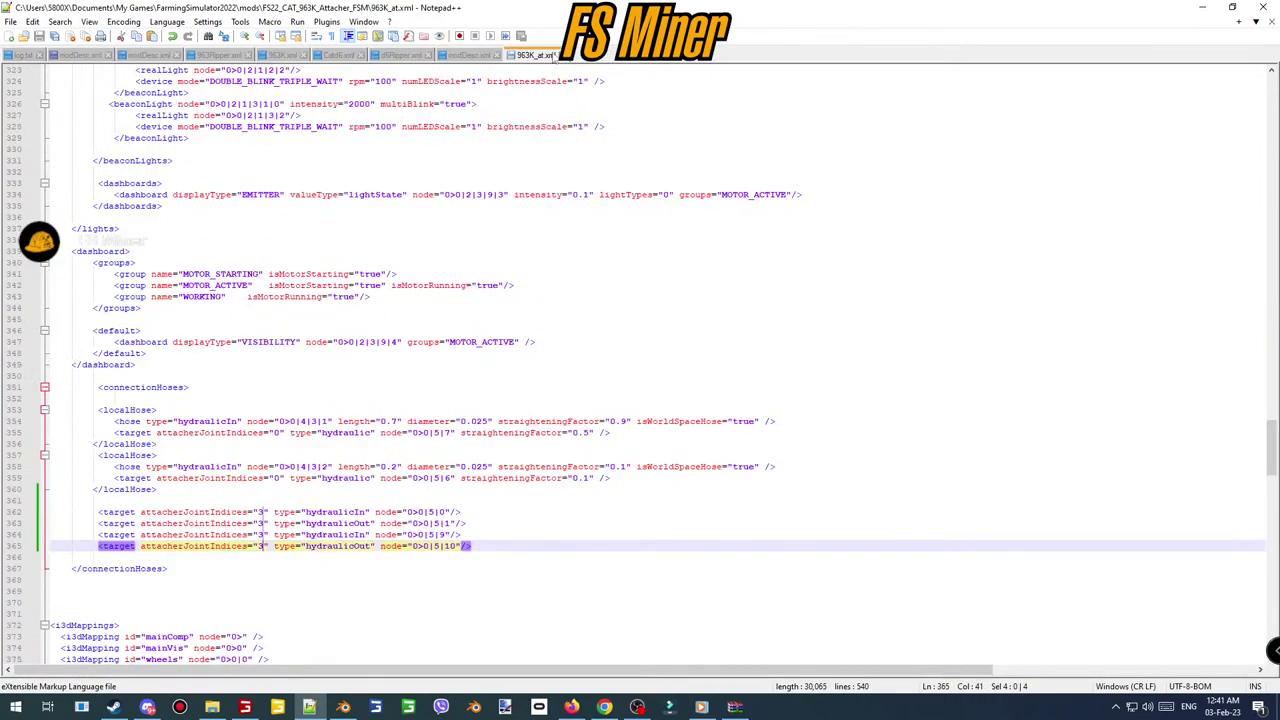
pyautogui.click(466, 56)
pyautogui.click(496, 56)
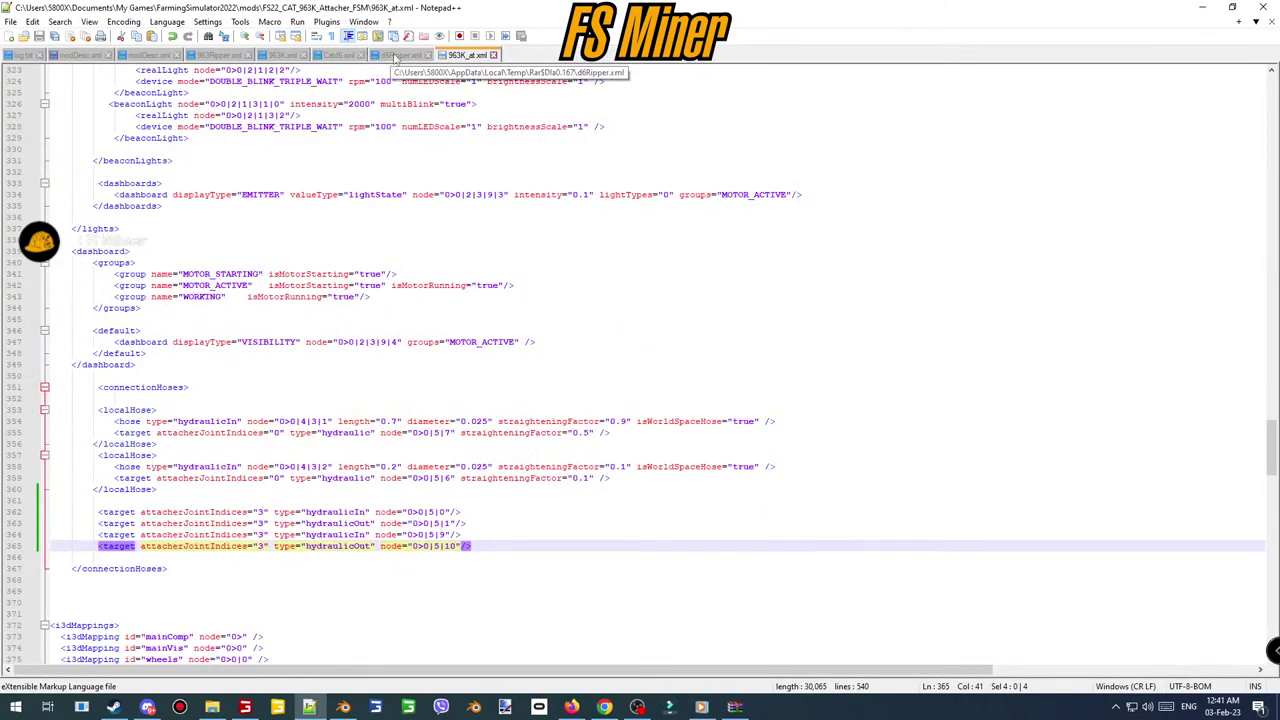
pyautogui.click(393, 57)
pyautogui.click(427, 55)
# - Examine the motorConfigurations and exhaustEffects sections of Catd6.xml and close the file
pyautogui.click(345, 56)
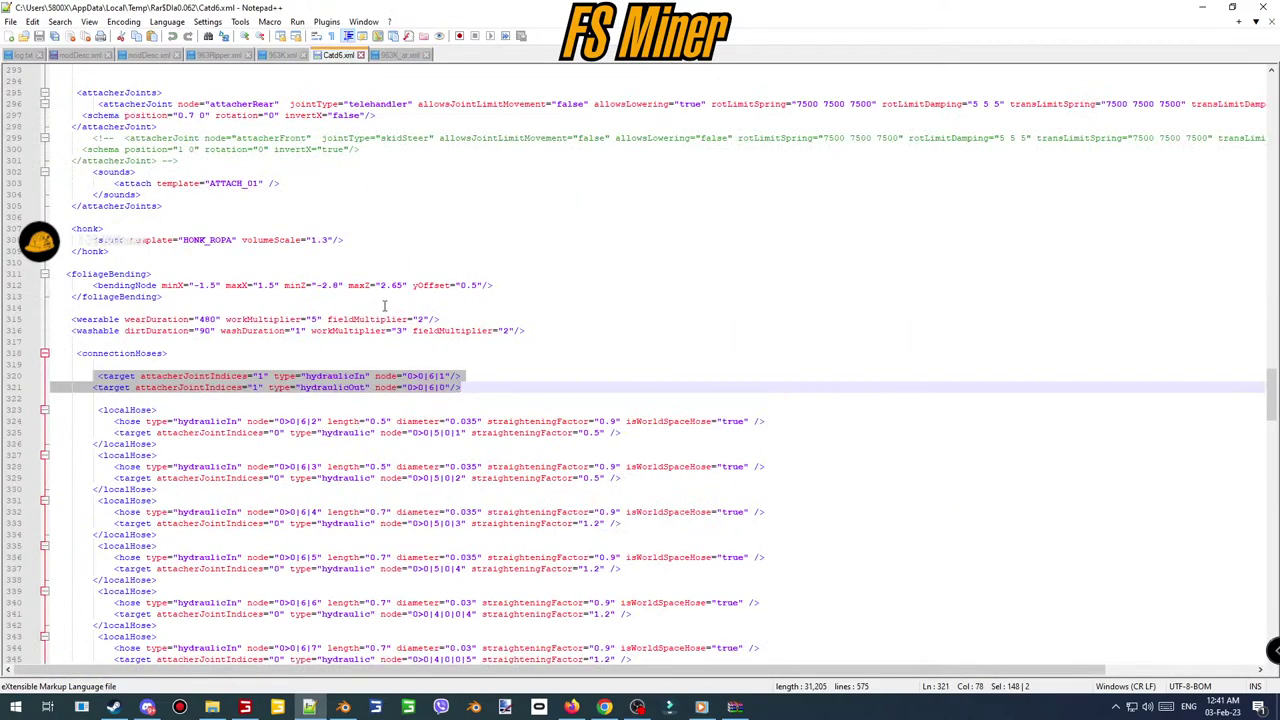
pyautogui.scroll(18, 383, 305)
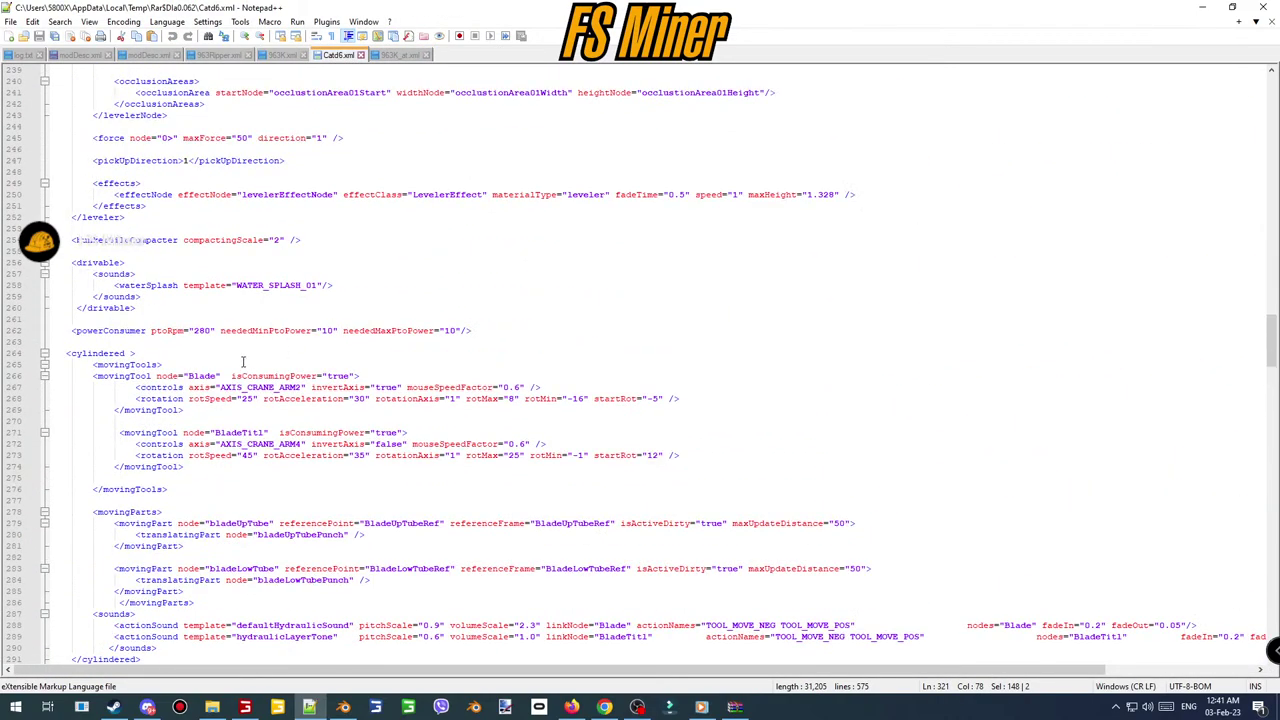
pyautogui.scroll(13, 248, 368)
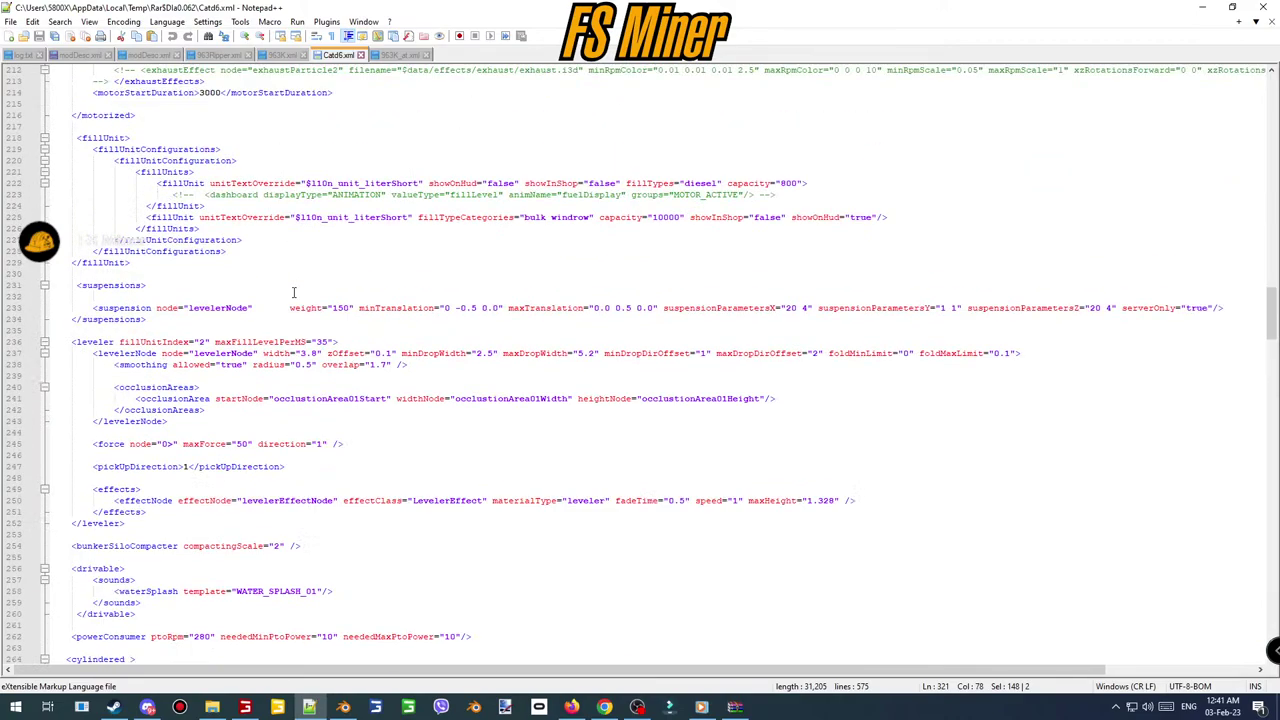
pyautogui.scroll(4, 300, 293)
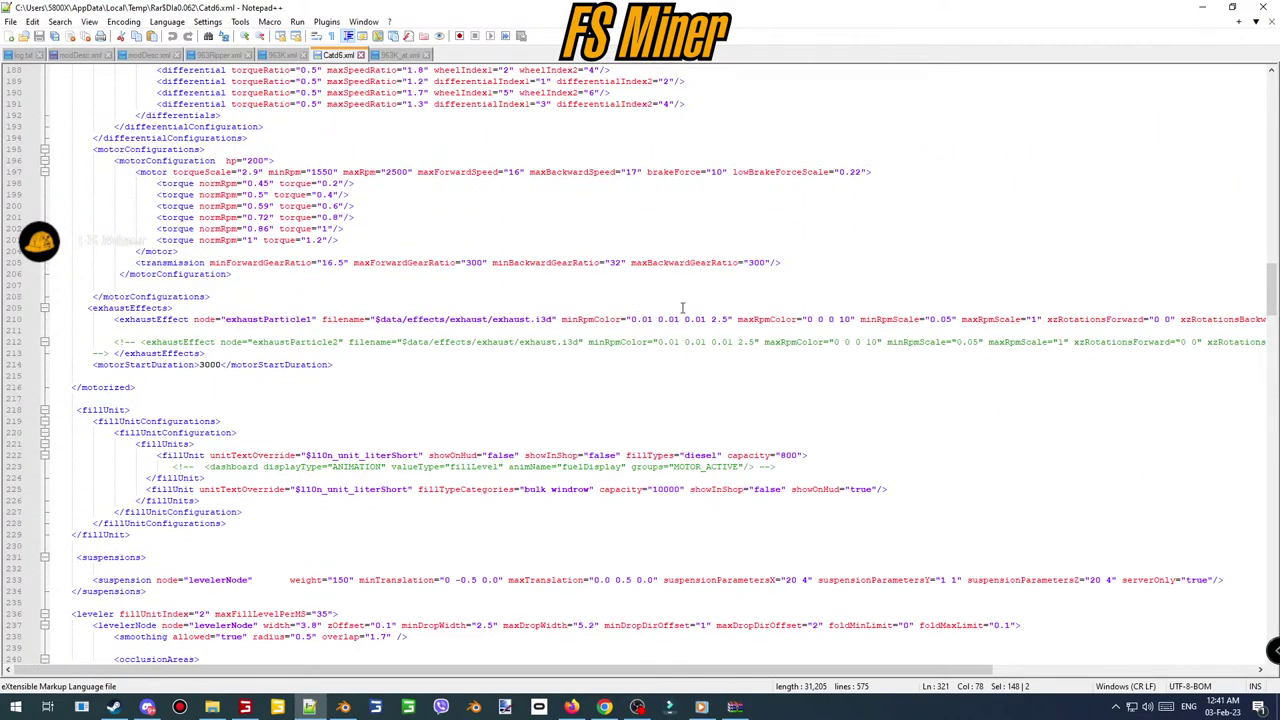
pyautogui.scroll(1, 382, 328)
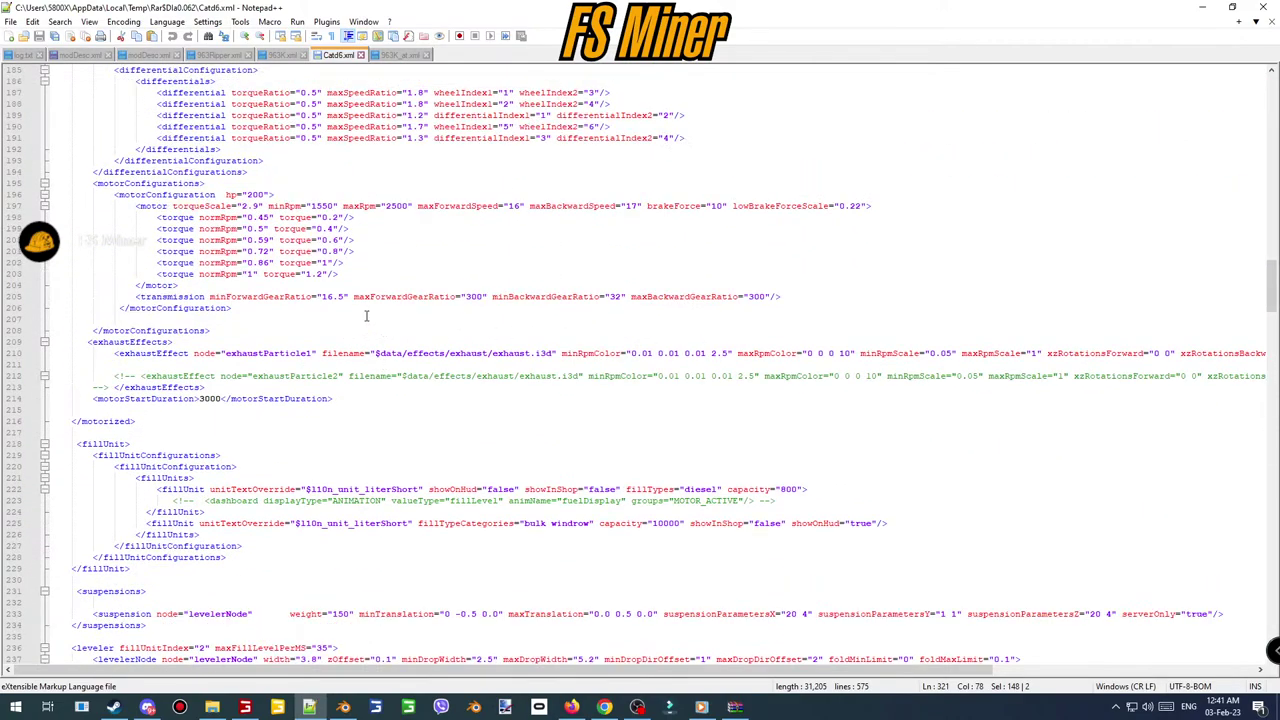
pyautogui.scroll(1, 360, 310)
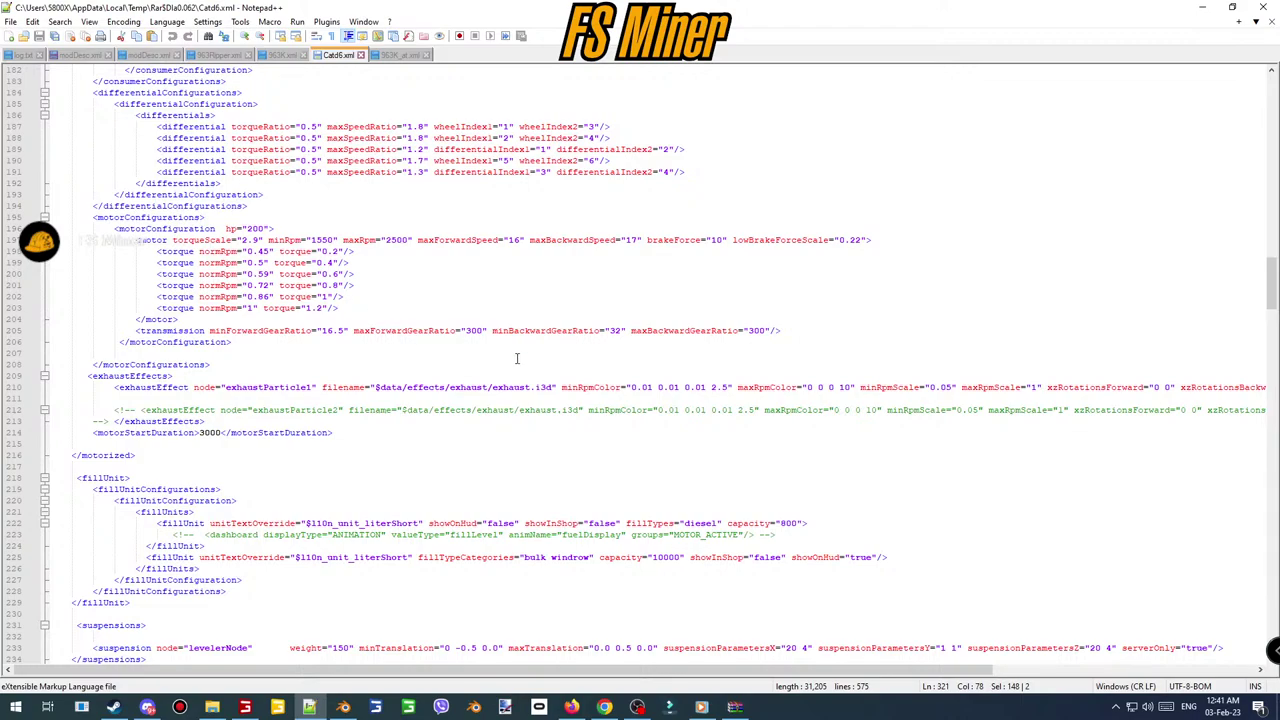
pyautogui.scroll(1, 380, 341)
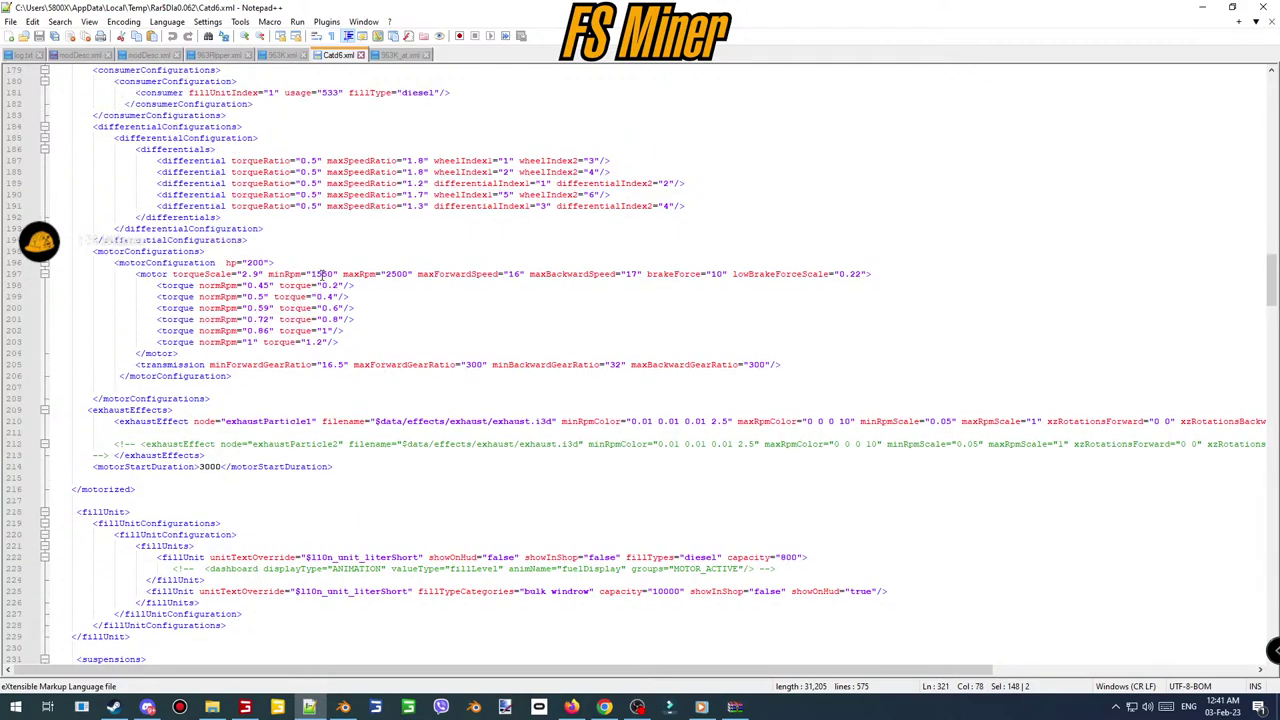
pyautogui.click(360, 55)
# - Copy the block from motorConfigurations through motorStartDuration in 963K.xml, including its exhaustEffects
pyautogui.click(283, 56)
pyautogui.scroll(20, 290, 130)
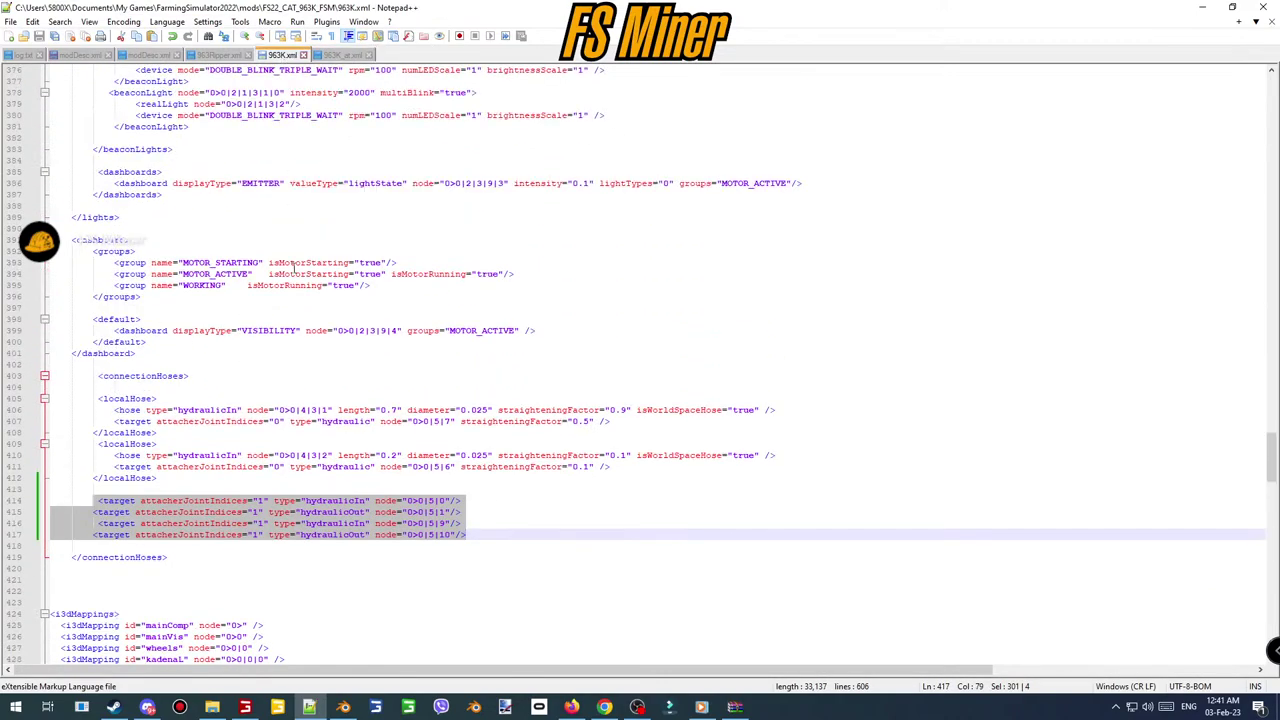
pyautogui.scroll(20, 293, 270)
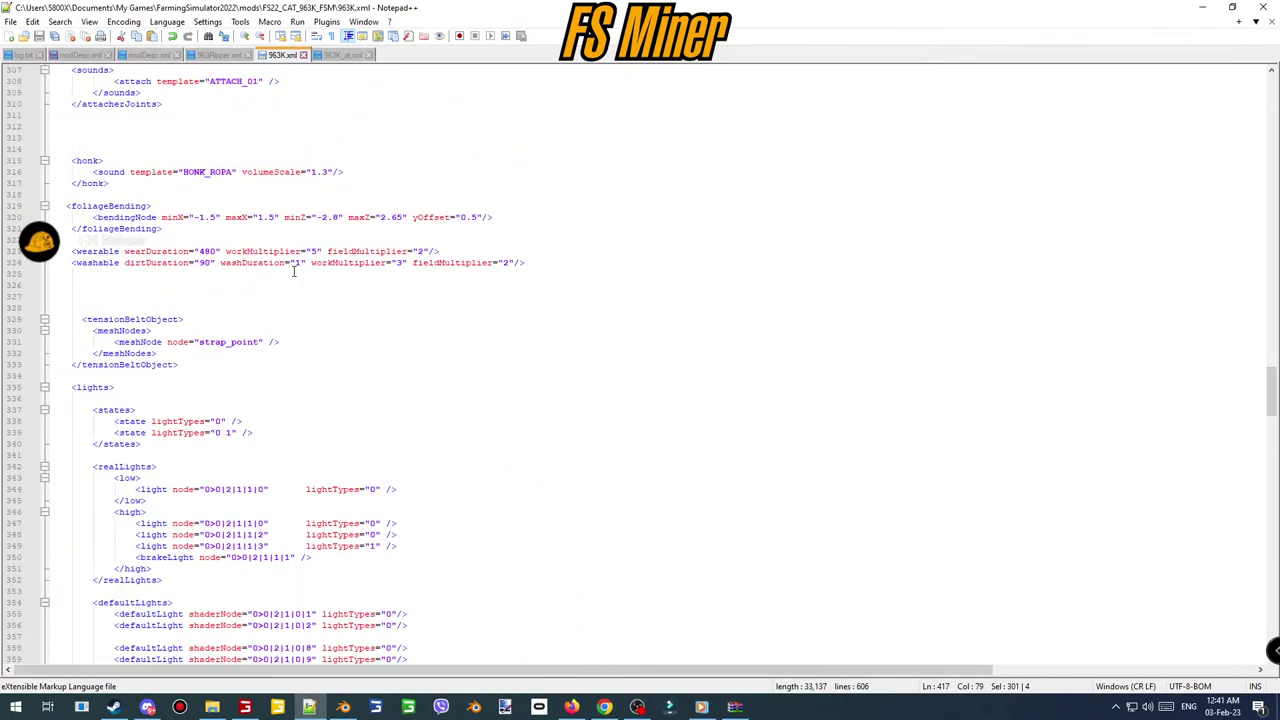
pyautogui.scroll(16, 293, 271)
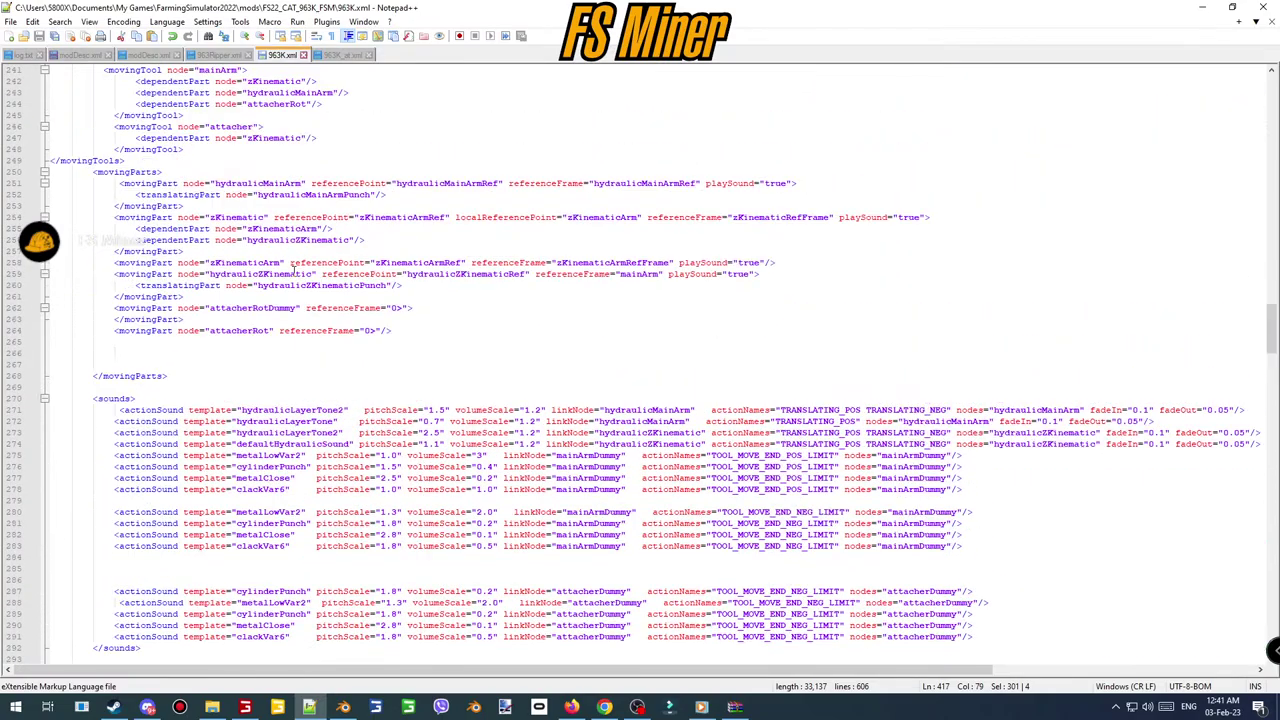
pyautogui.scroll(20, 293, 270)
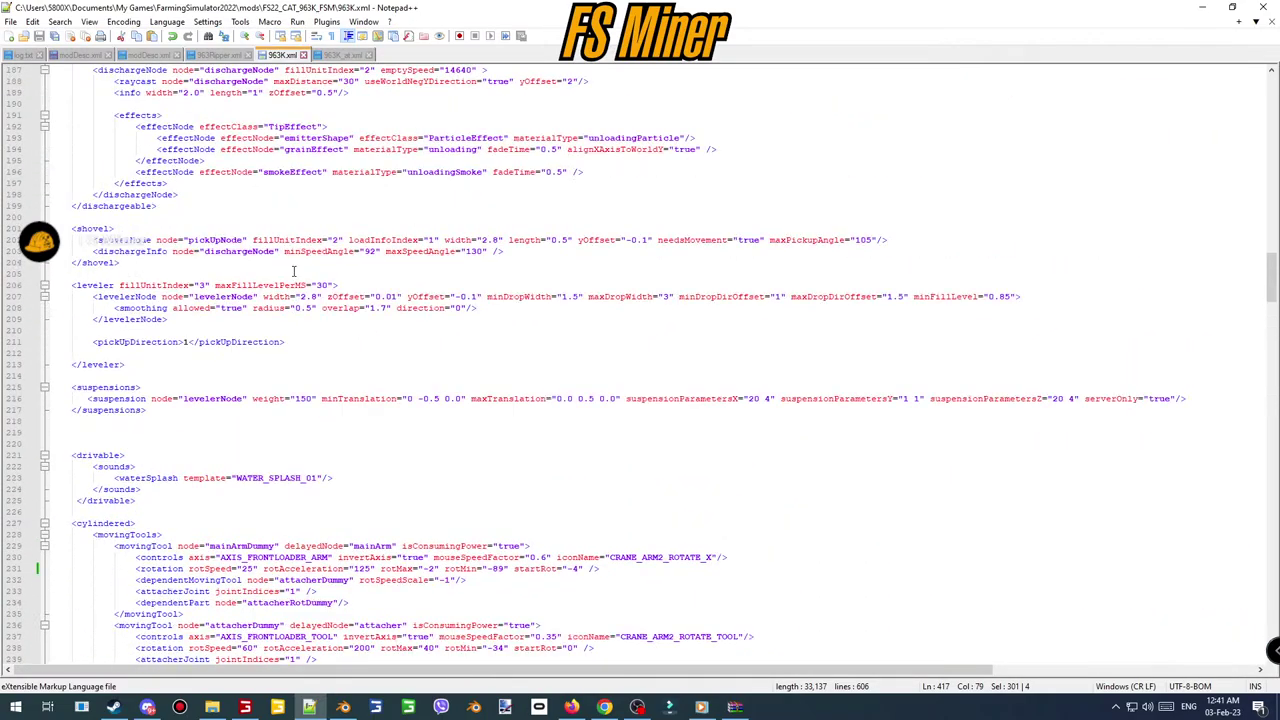
pyautogui.scroll(6, 293, 270)
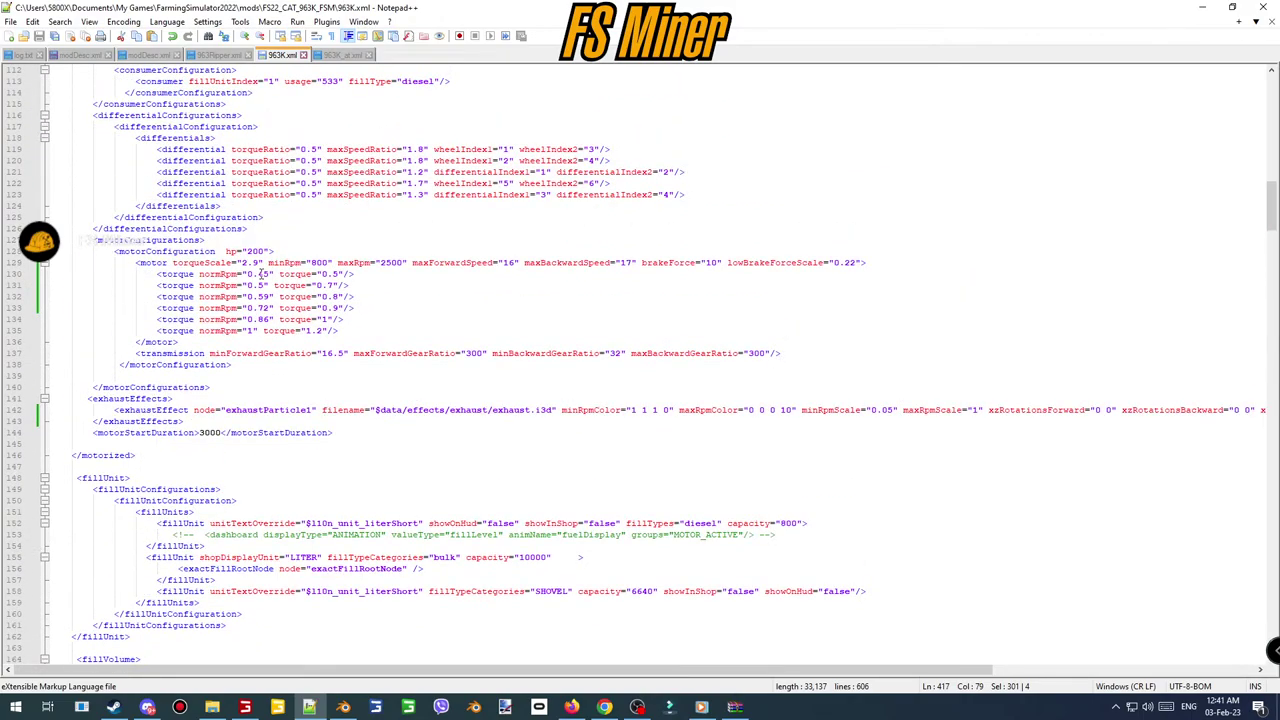
pyautogui.scroll(-2, 250, 262)
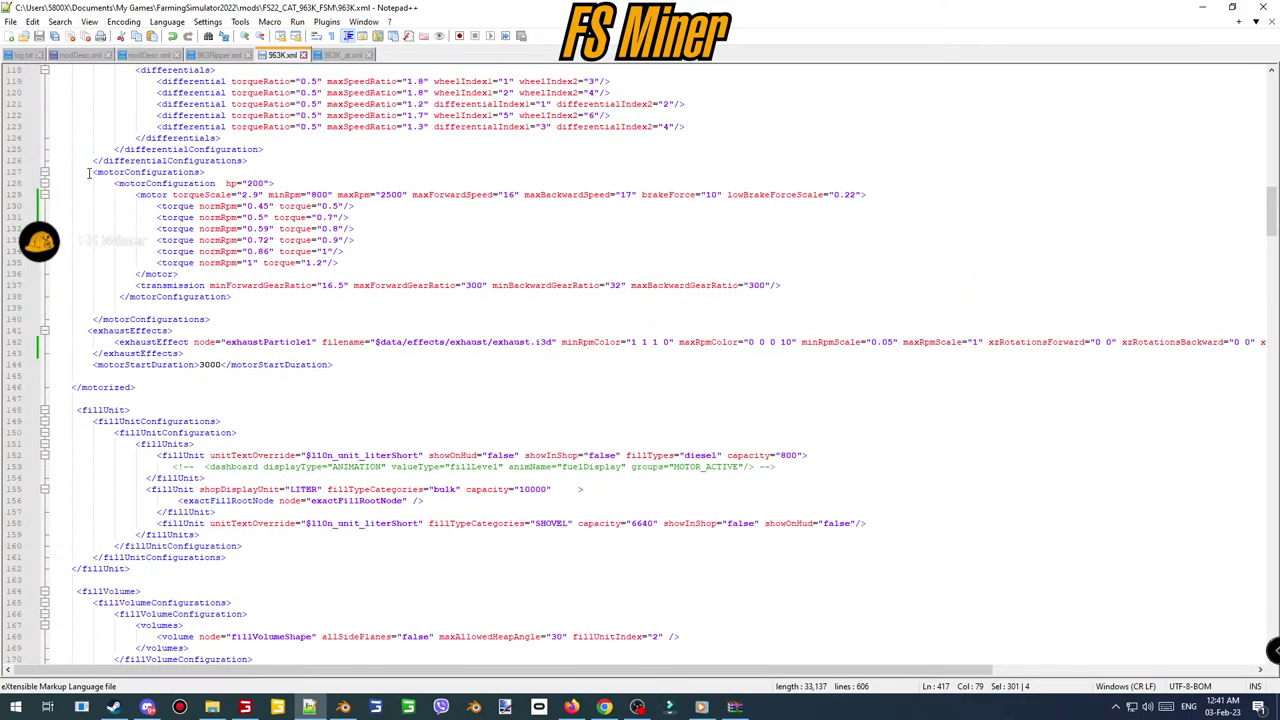
pyautogui.moveTo(89, 173); pyautogui.dragTo(348, 364)
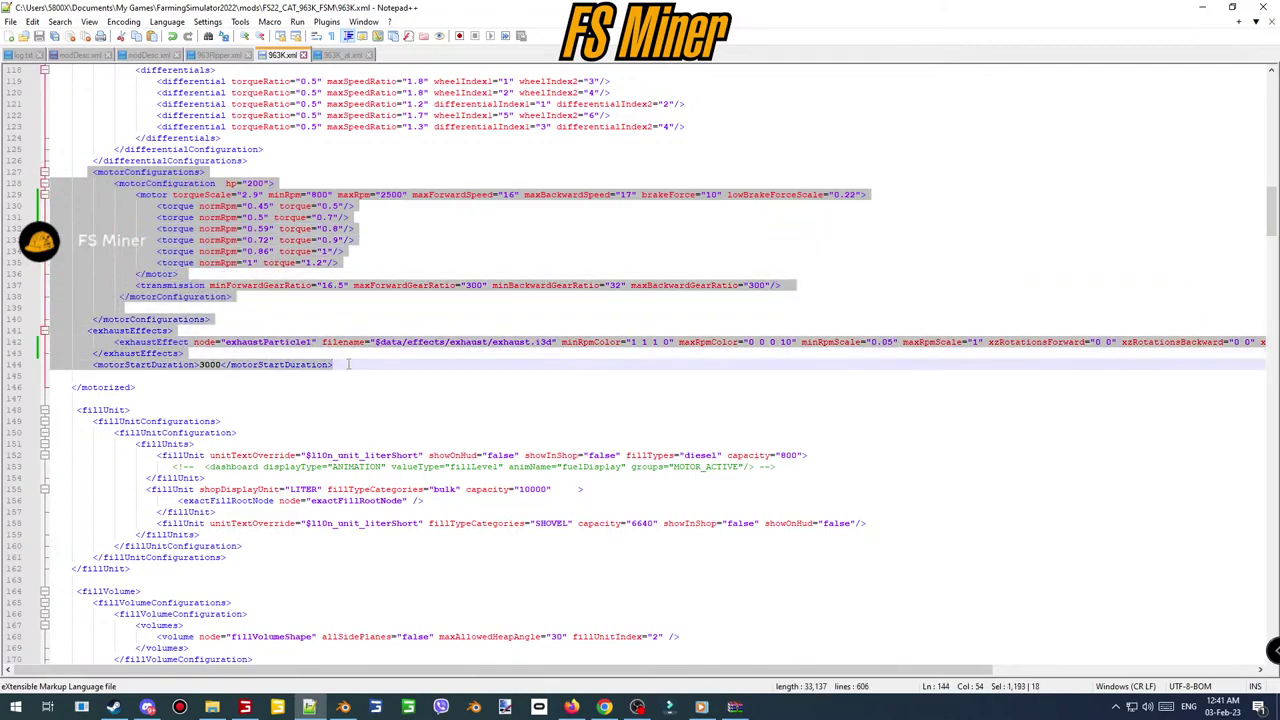
# - Replace the motorConfigurations through motorStartDuration block in 963K_at.xml with the one copied from 963K.xml
pyautogui.click(340, 55)
pyautogui.scroll(18, 269, 234)
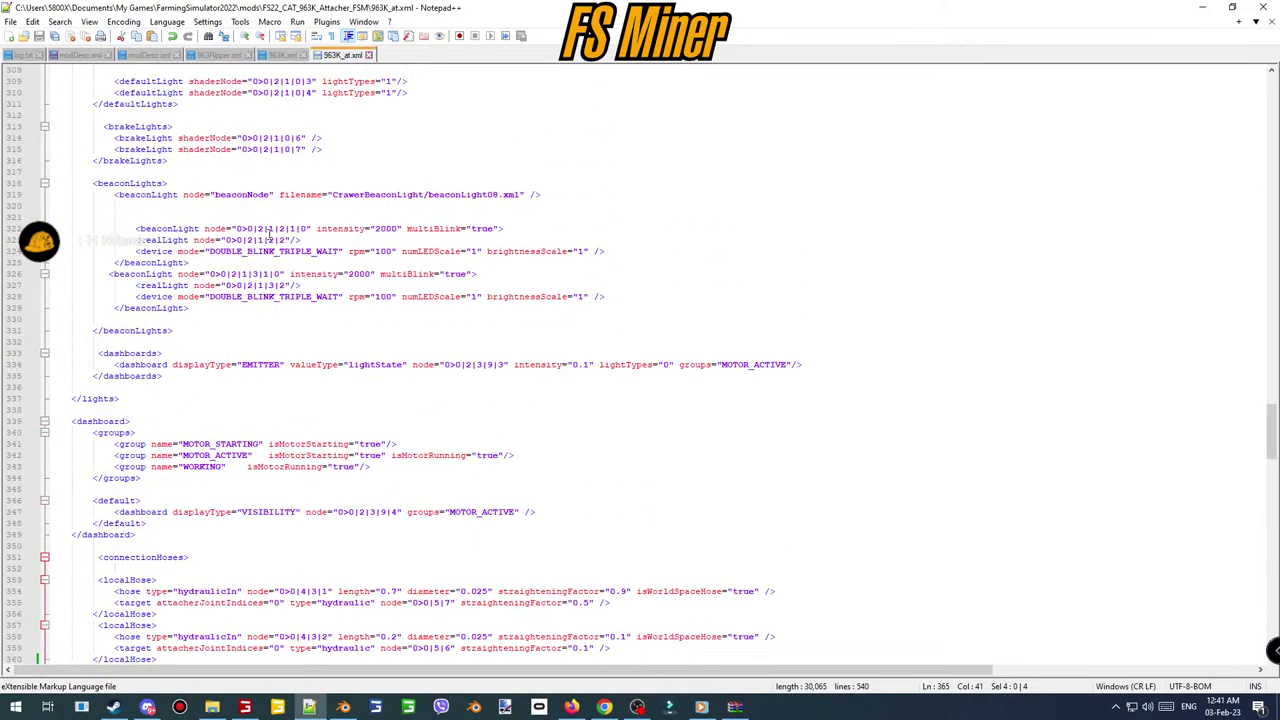
pyautogui.scroll(20, 270, 233)
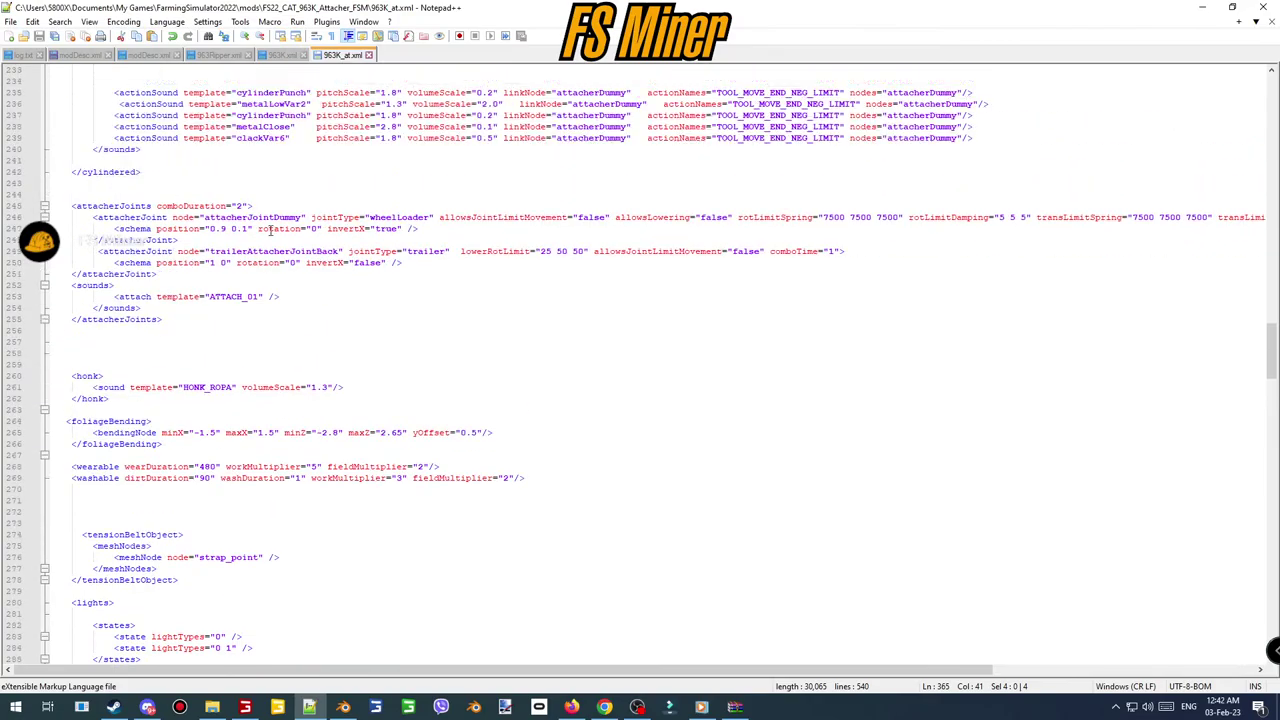
pyautogui.scroll(20, 278, 230)
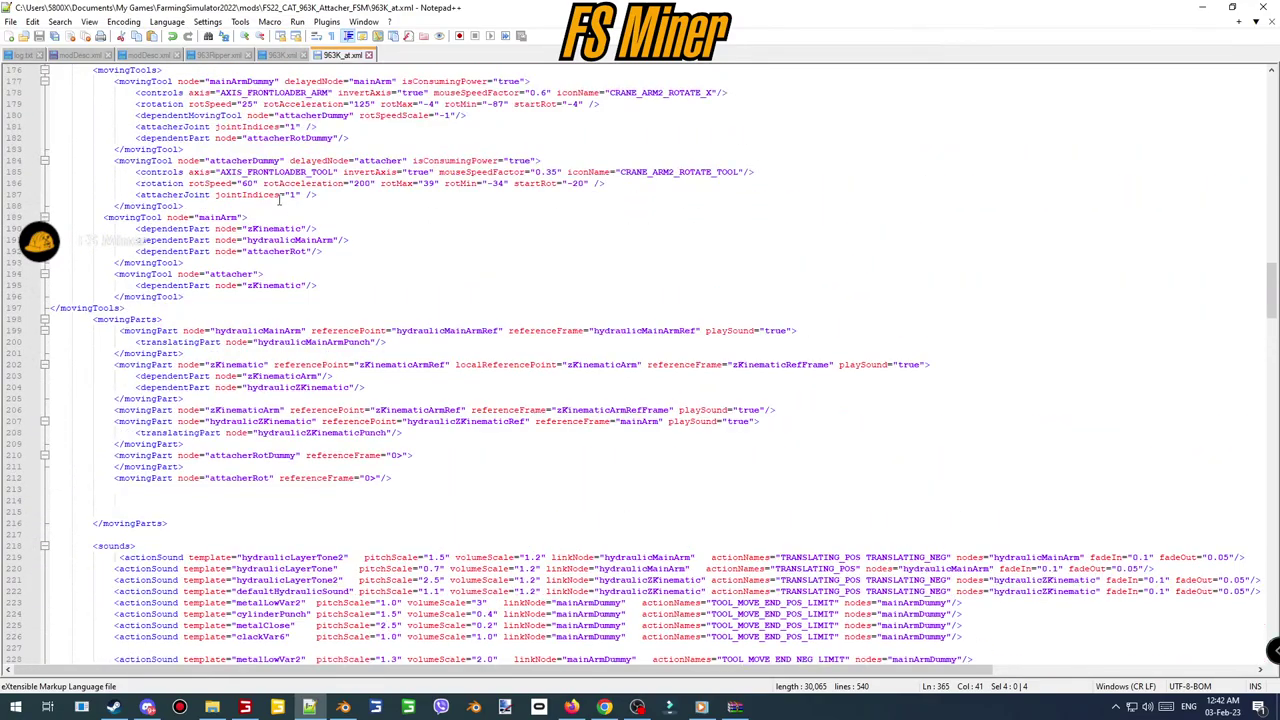
pyautogui.scroll(4, 227, 156)
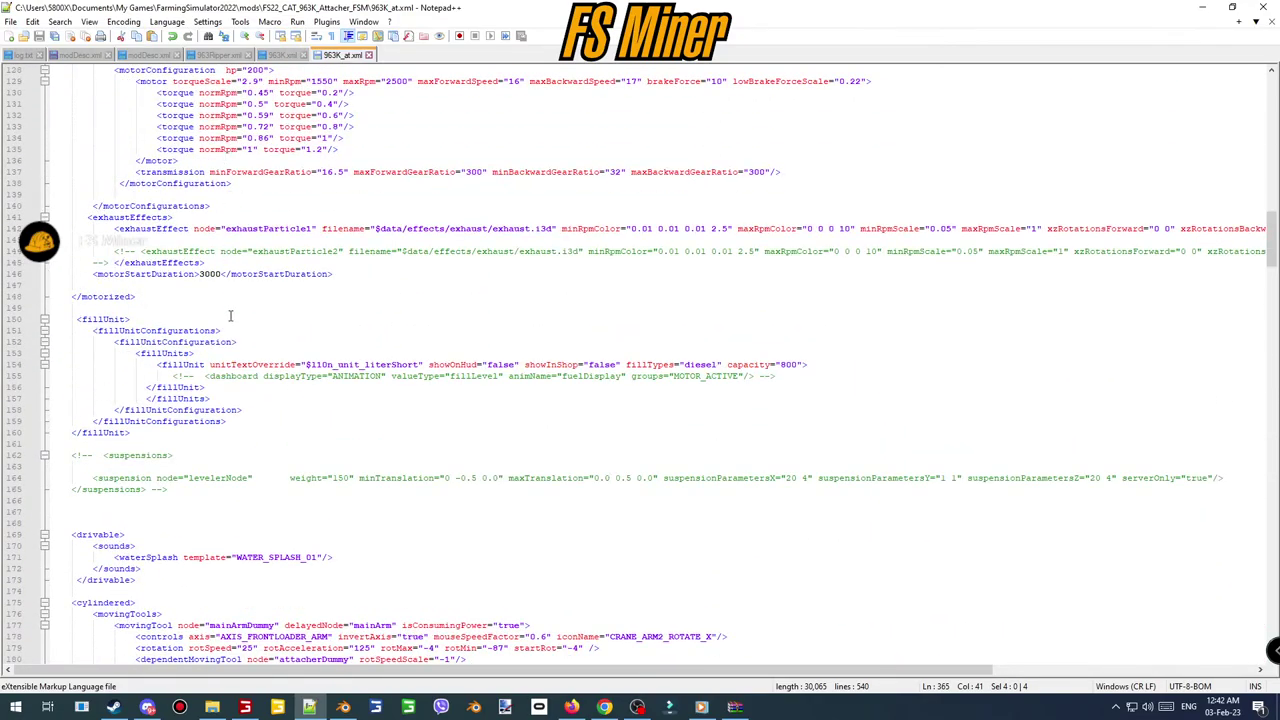
pyautogui.scroll(3, 224, 315)
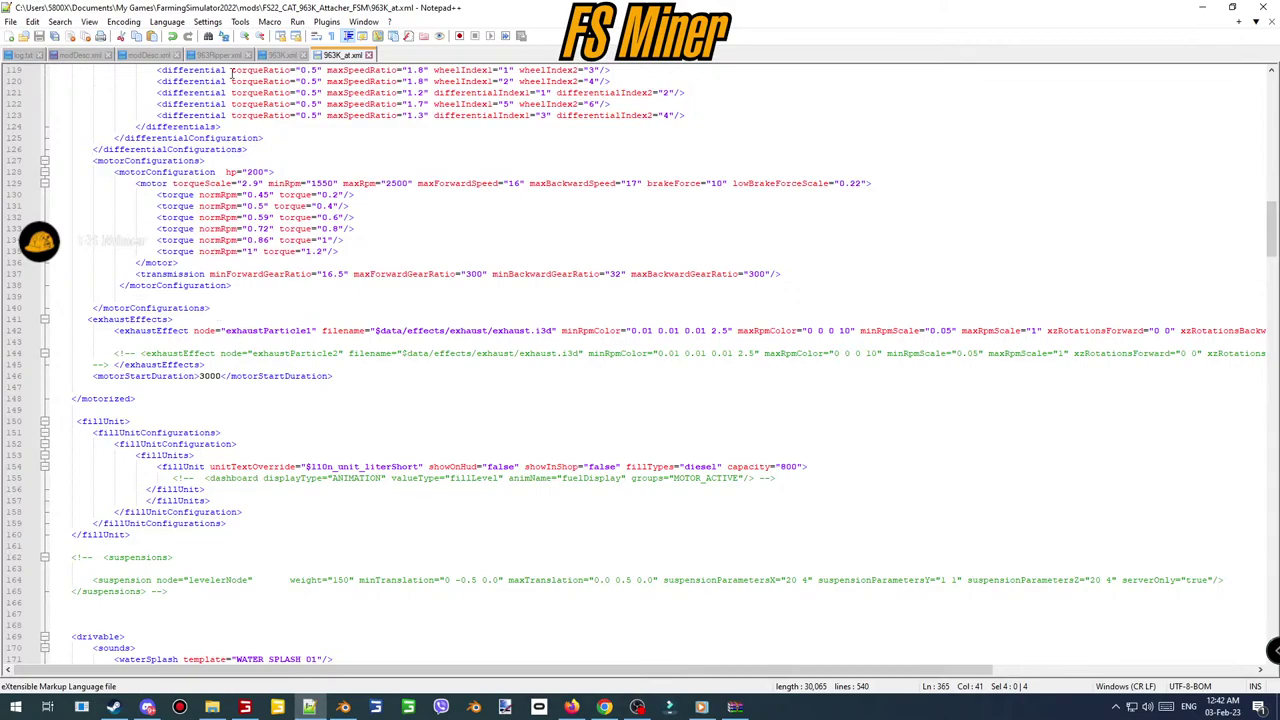
pyautogui.click(280, 55)
pyautogui.click(326, 56)
pyautogui.moveTo(91, 161); pyautogui.dragTo(335, 373)
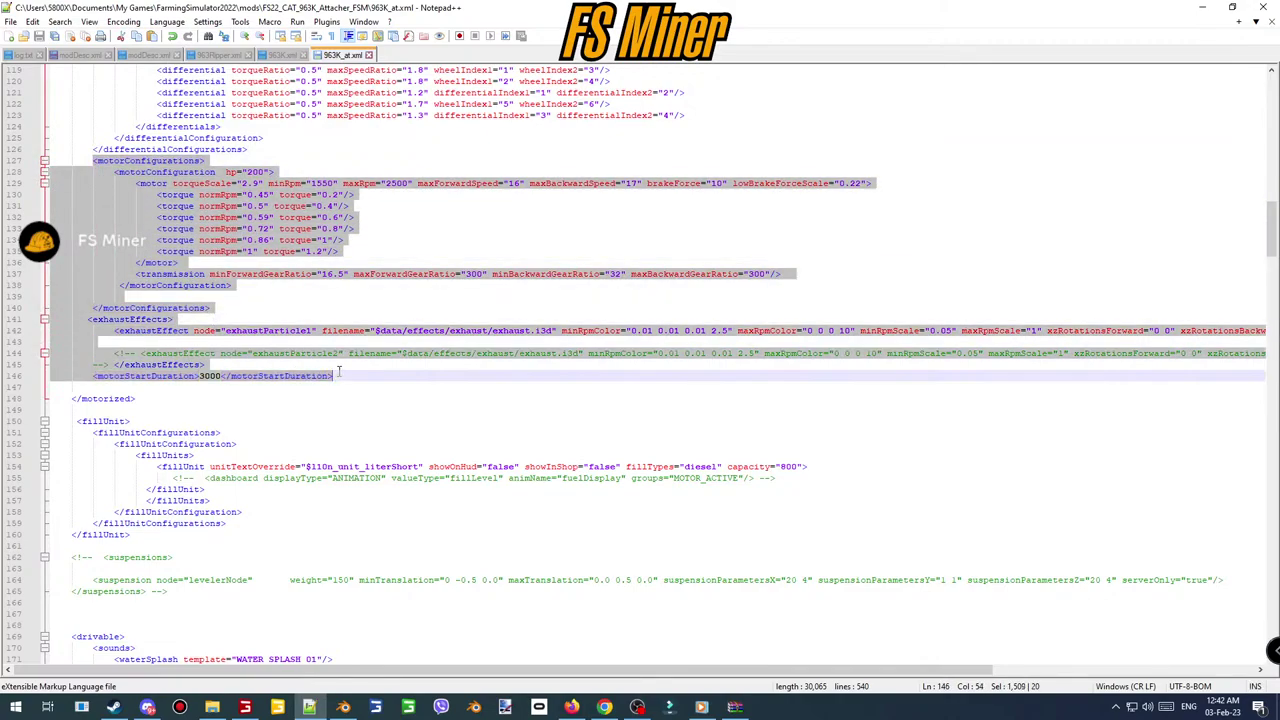
pyautogui.hotkey('ctrl', 'v')
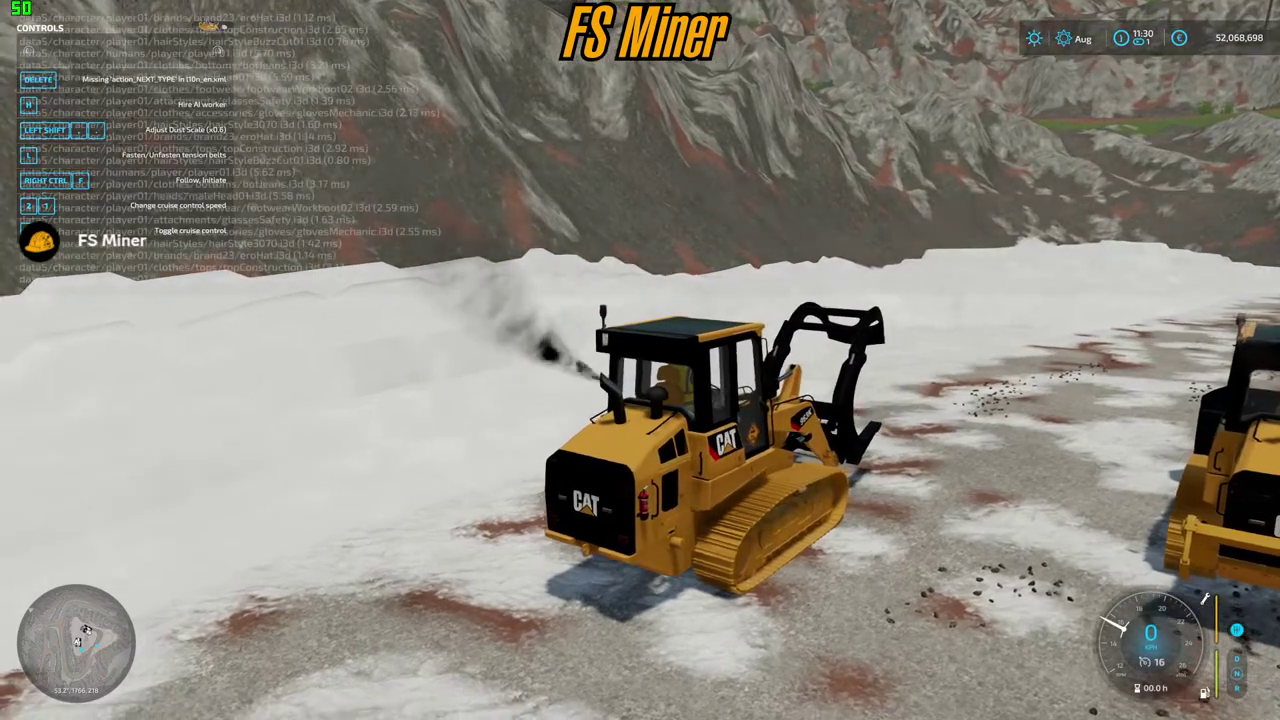
# - Run gsVehicleReload in the game console and drive the 963K Attacher Version forward to test its engine and exhaust smoke
pyautogui.press('Return')
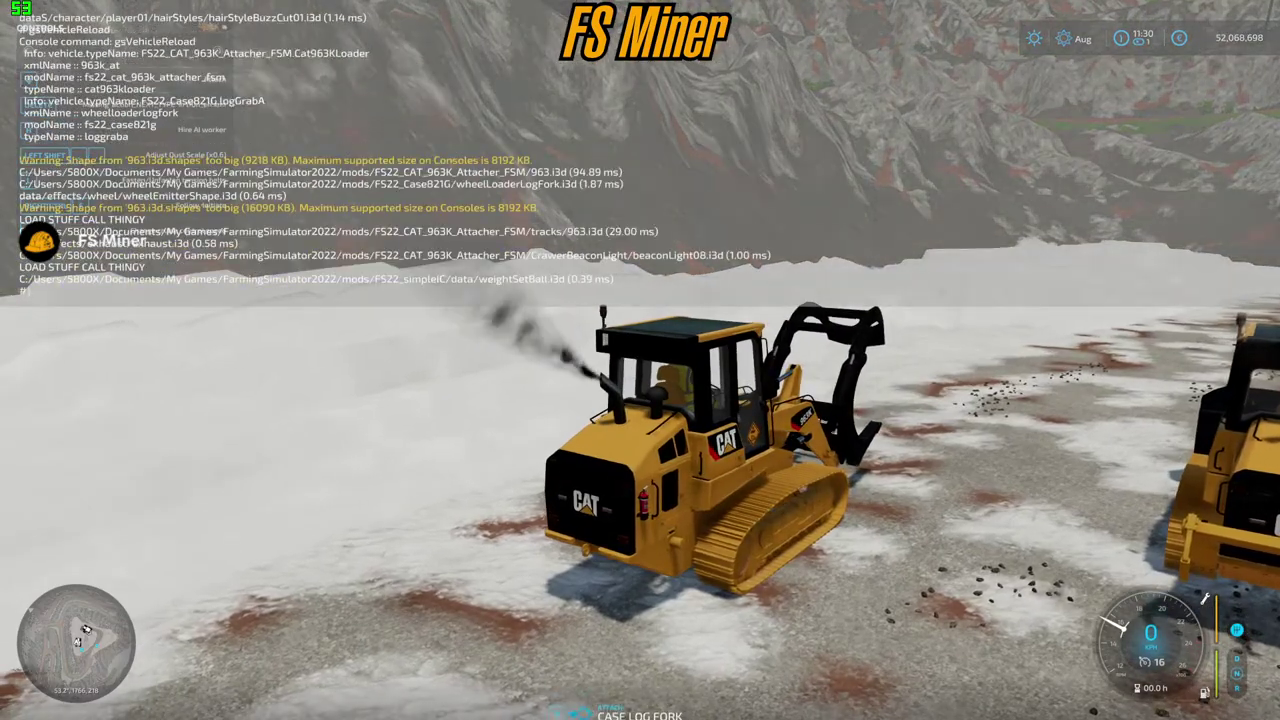
pyautogui.press('`')
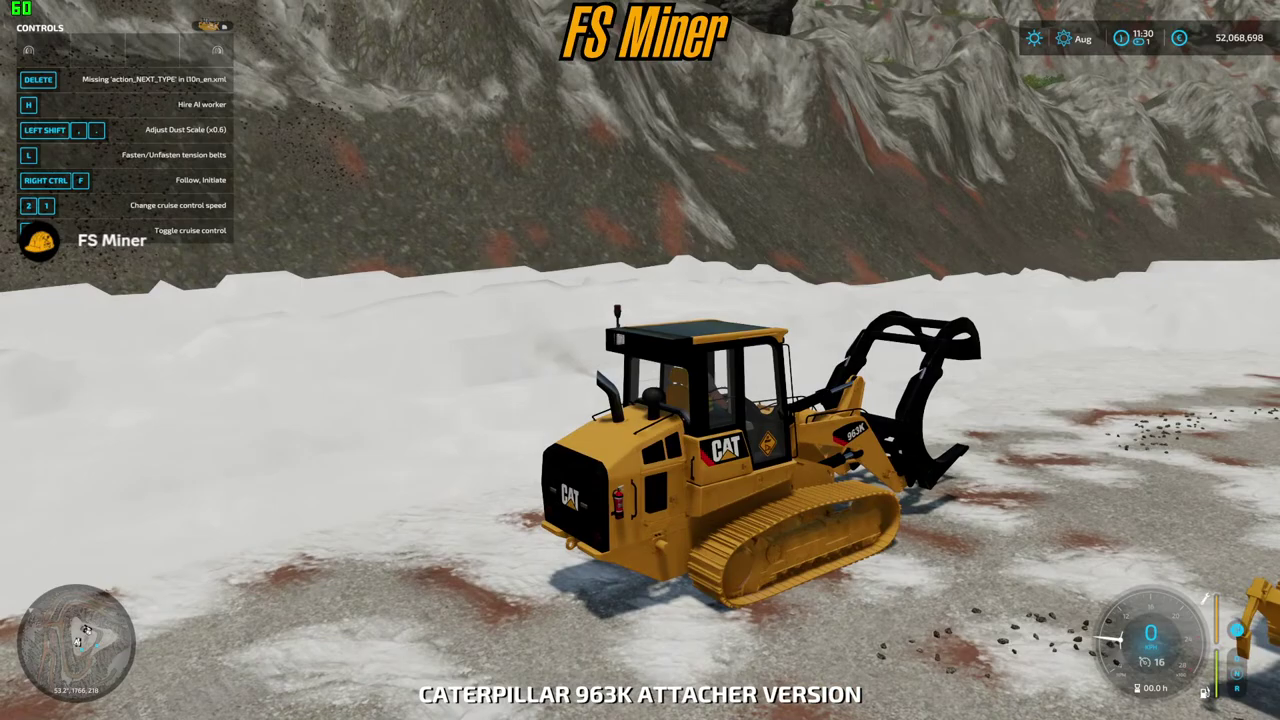
pyautogui.press('w')
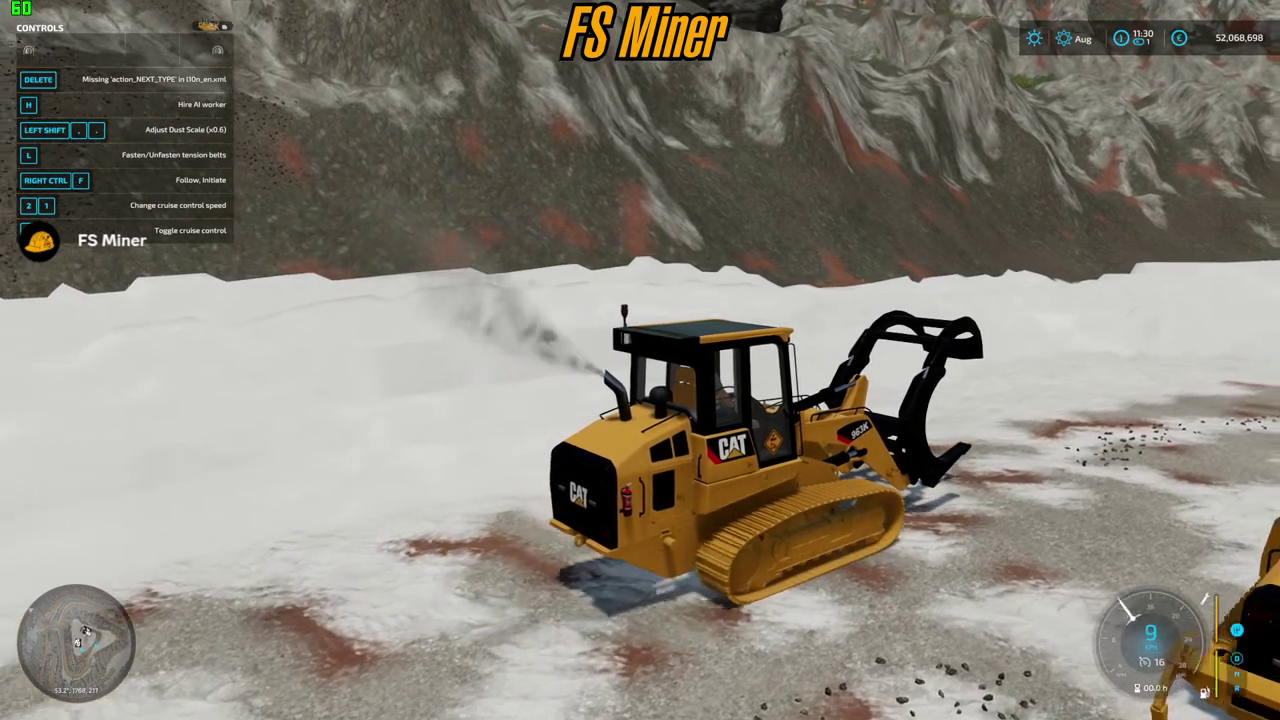
pyautogui.press('w')
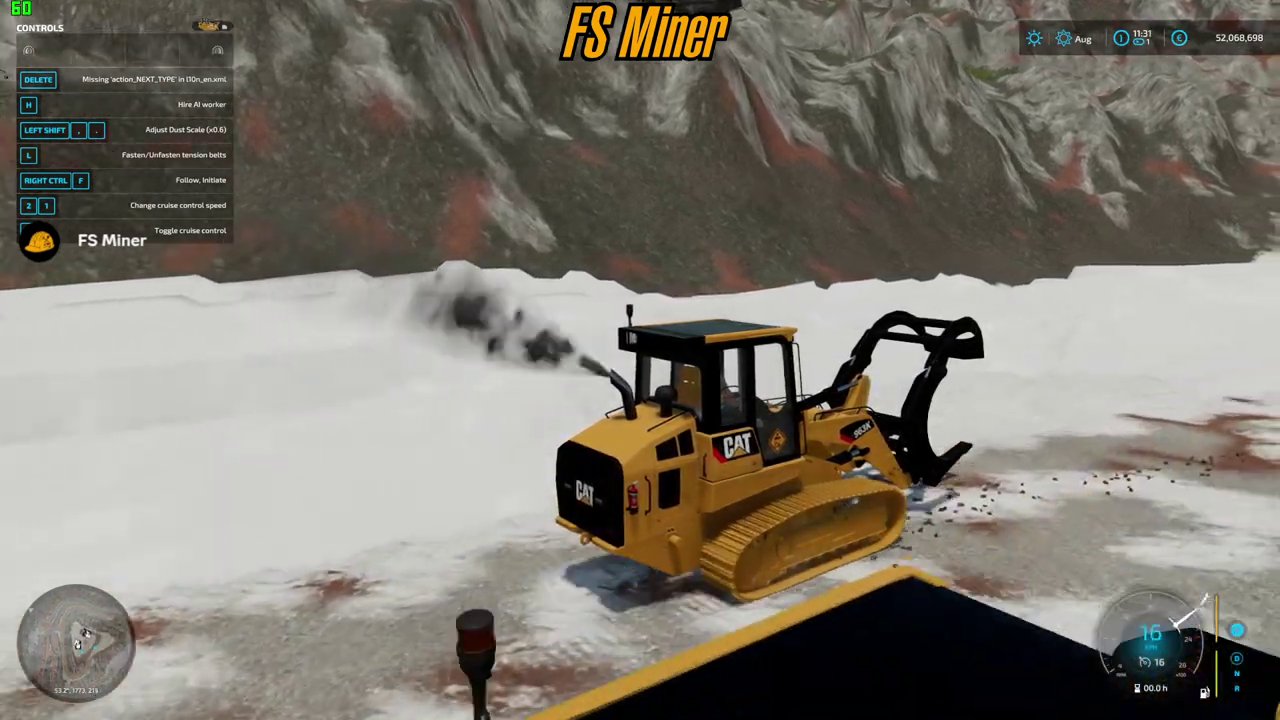
# - Leave the 963K Attacher Version, reduce the player speed to x3 and walk to the open ground
pyautogui.press('e')
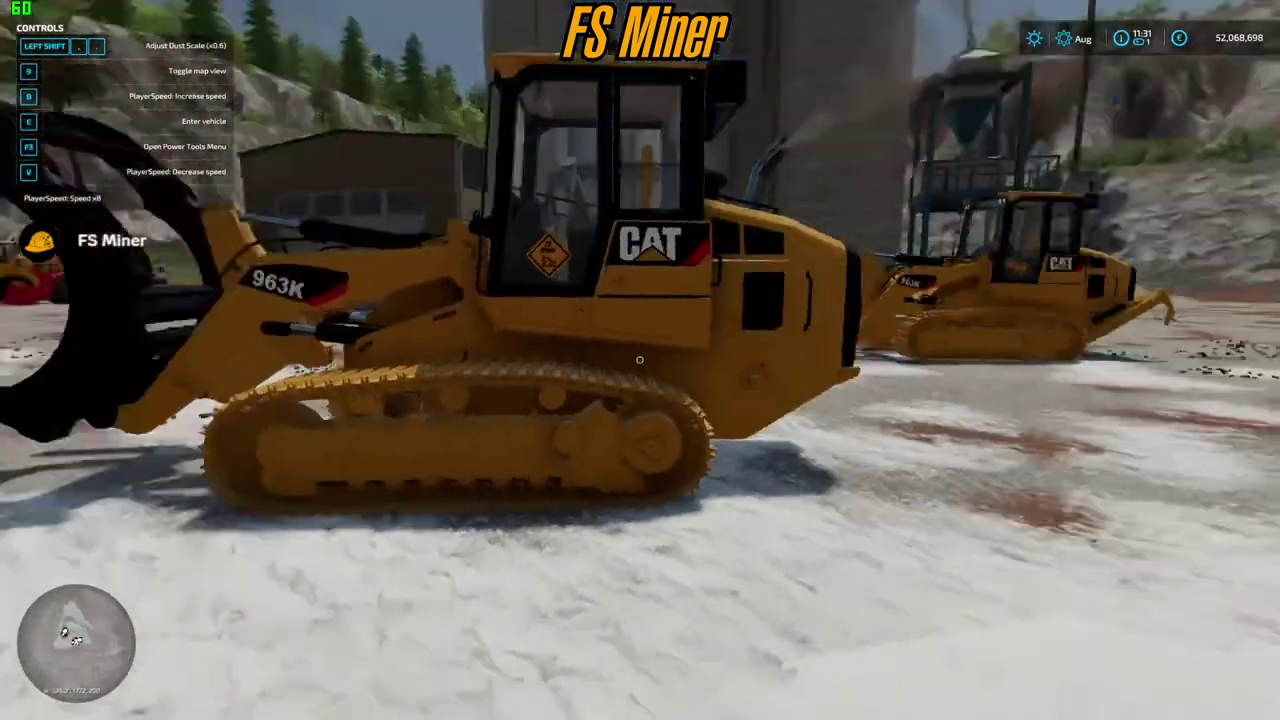
pyautogui.press('w')
pyautogui.press('v')
pyautogui.press('v')
pyautogui.press('v')
pyautogui.press('v')
pyautogui.press('v')
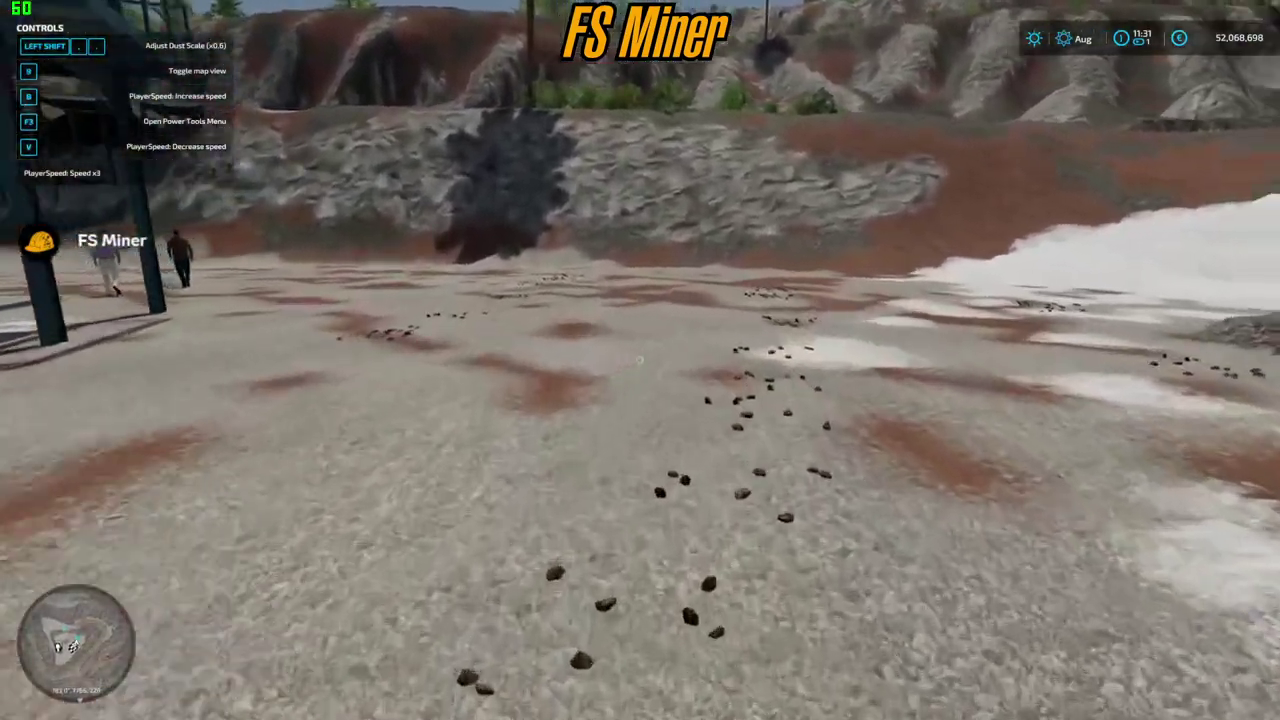
# - Lease a Caterpillar D6 R from the shop's FS Miner's Creations vehicle category
pyautogui.press('p')
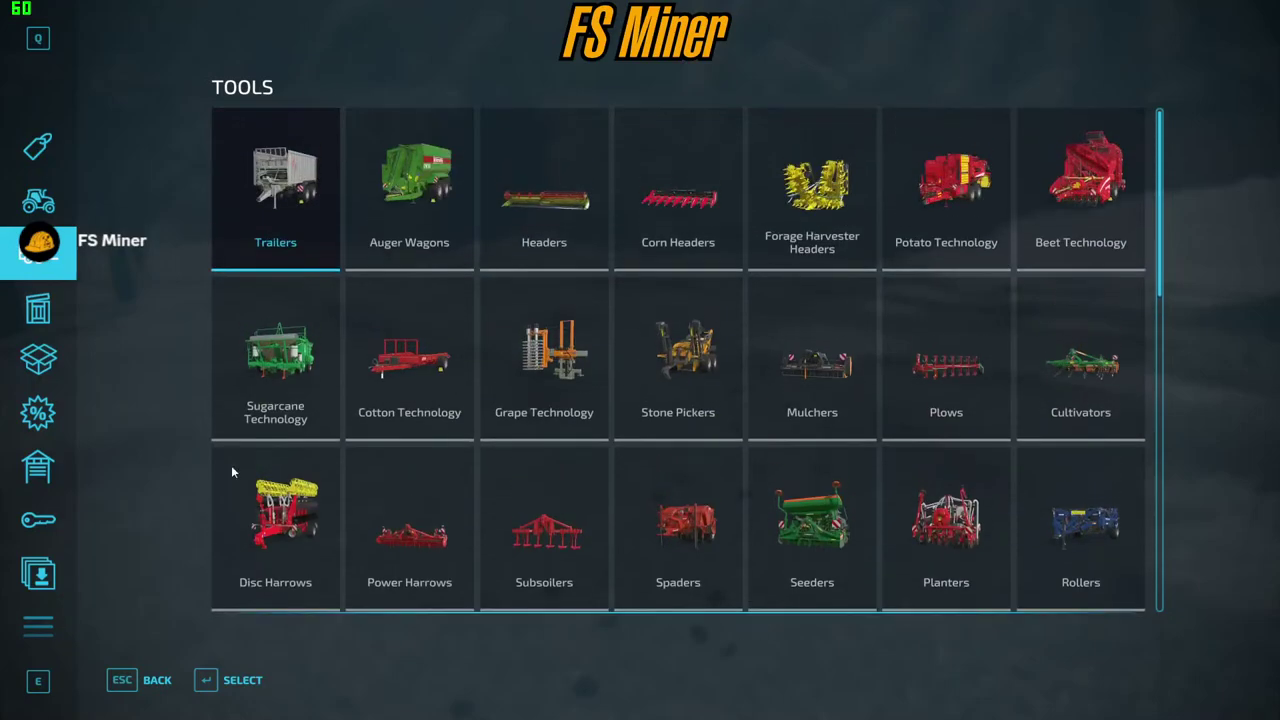
pyautogui.click(38, 200)
pyautogui.click(652, 193)
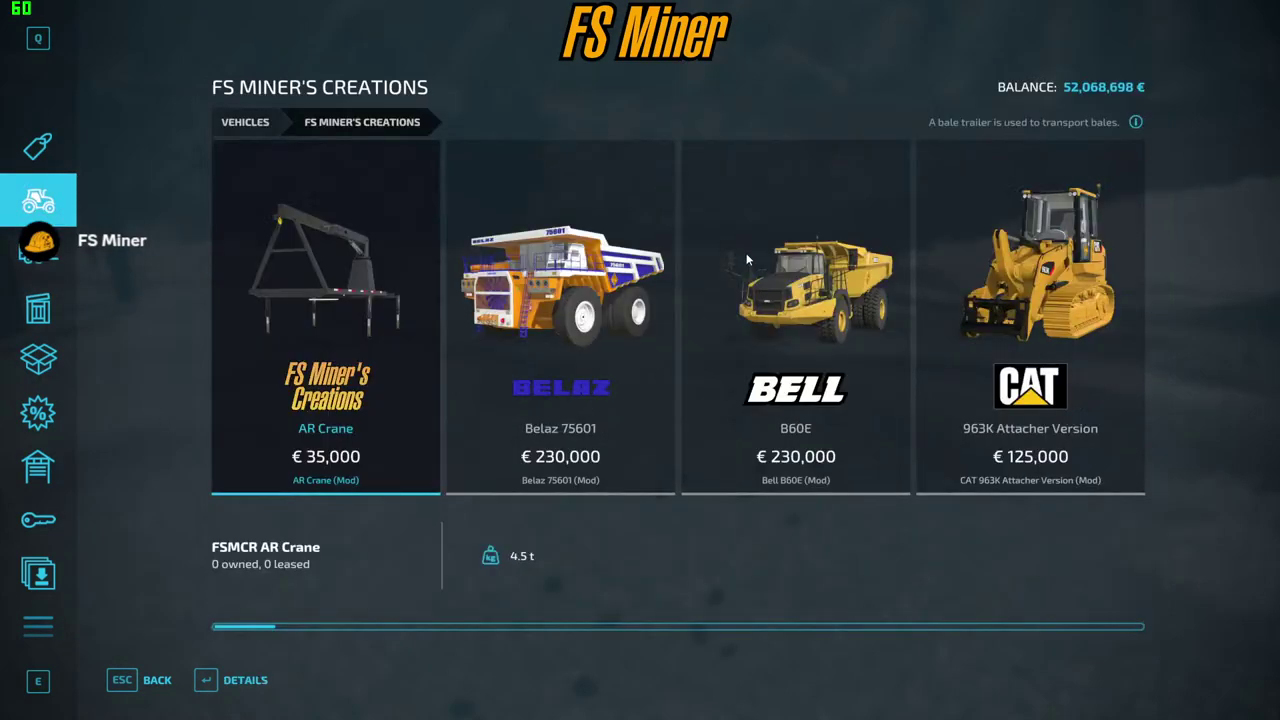
pyautogui.scroll(-9, 762, 281)
pyautogui.scroll(-6, 762, 286)
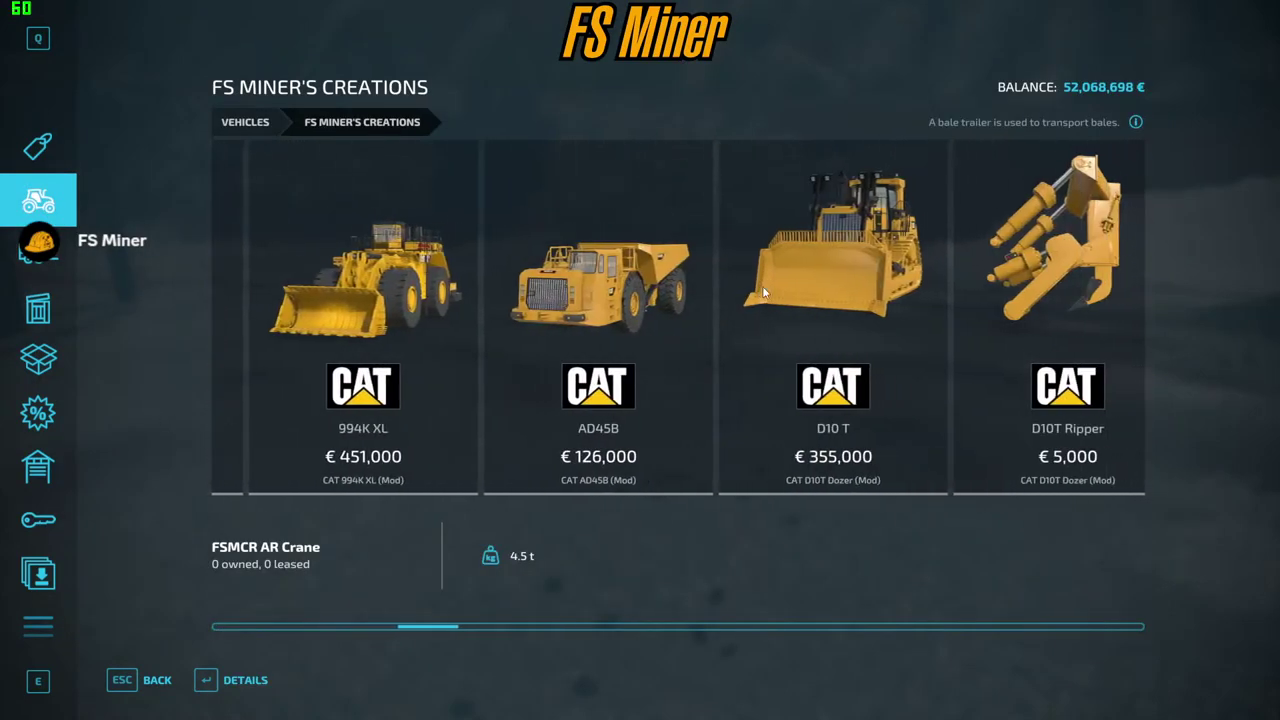
pyautogui.click(596, 271)
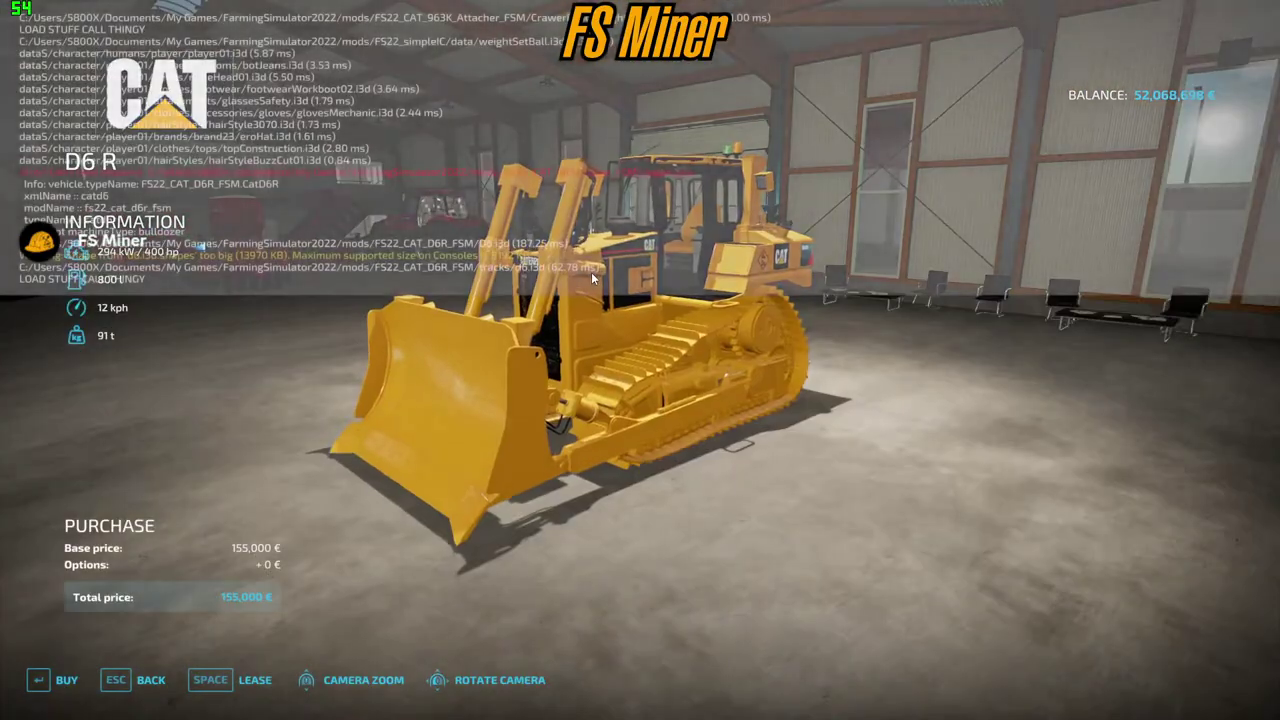
pyautogui.press('space')
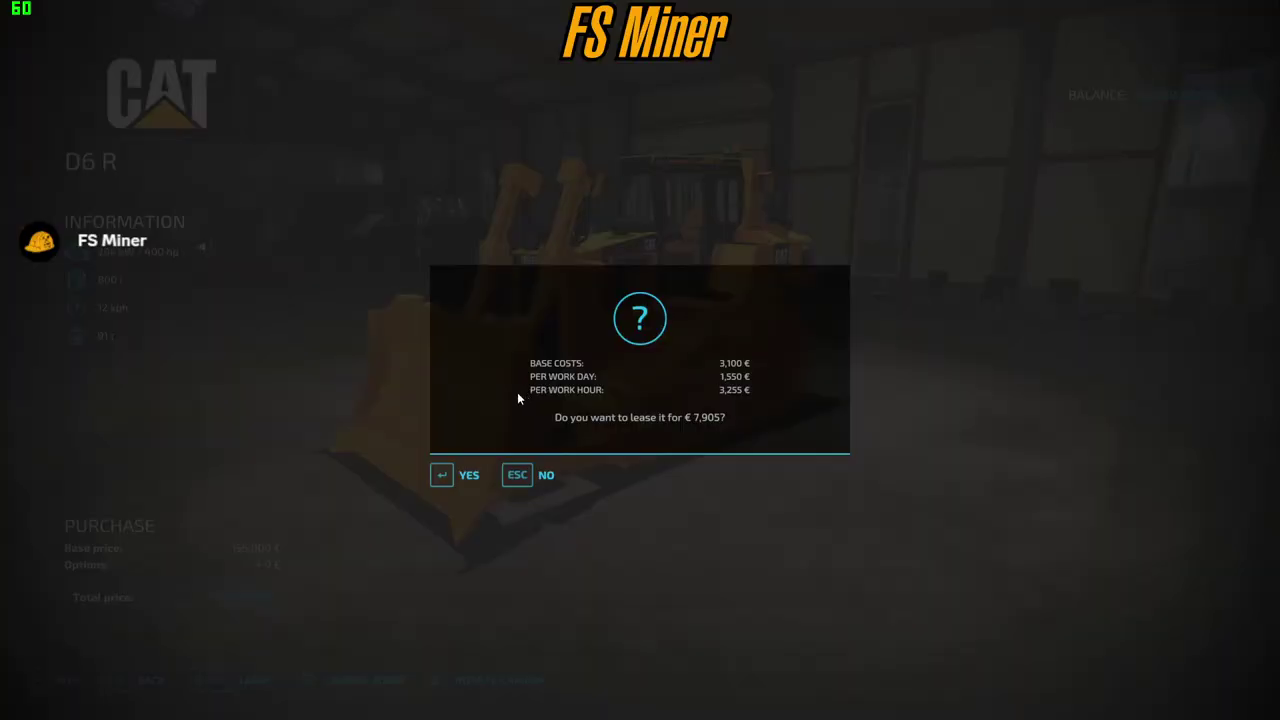
pyautogui.click(467, 476)
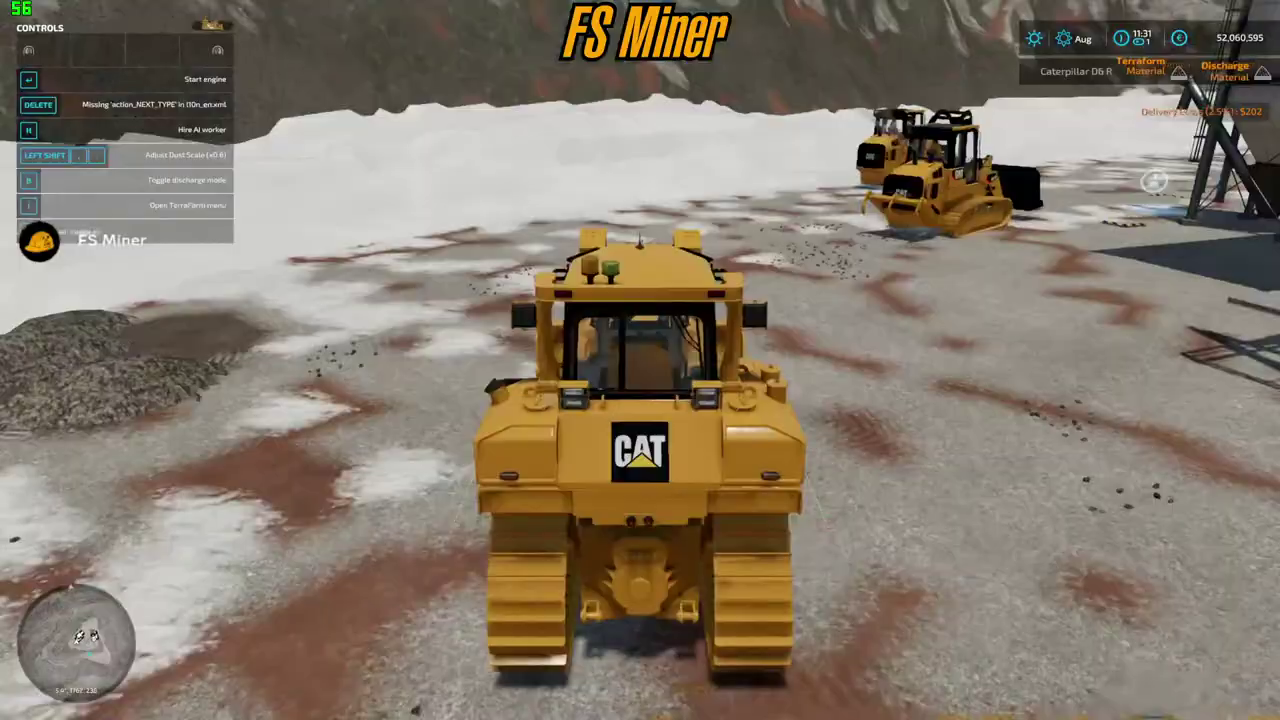
# - Start the D6 R's engine and drive it forward and backward, checking its exhaust from outside and the cab
pyautogui.press('Return')
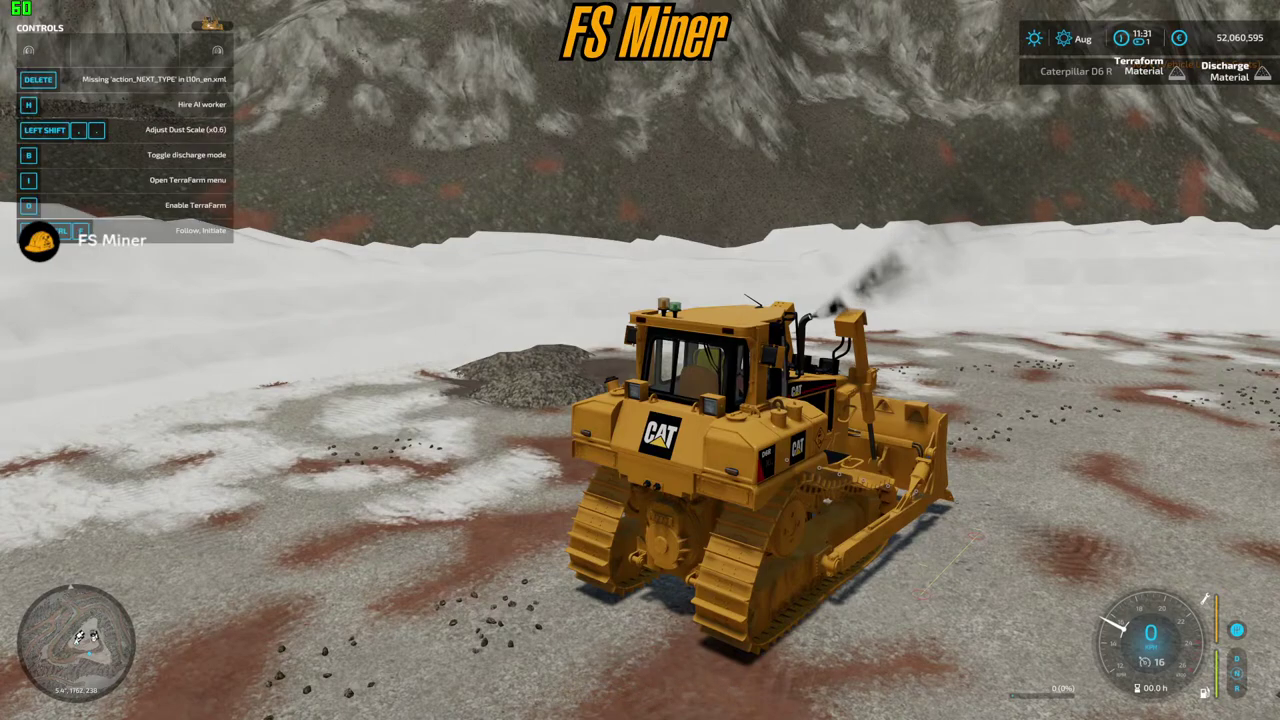
pyautogui.press('w')
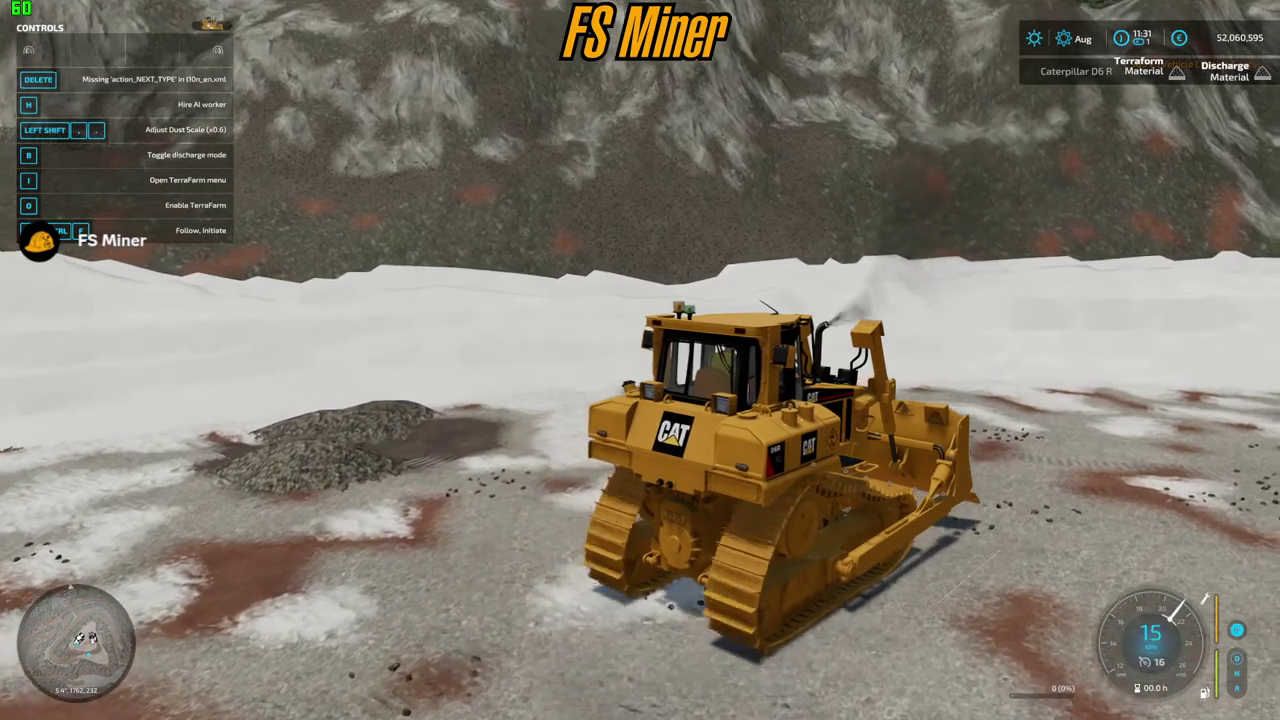
pyautogui.press('s')
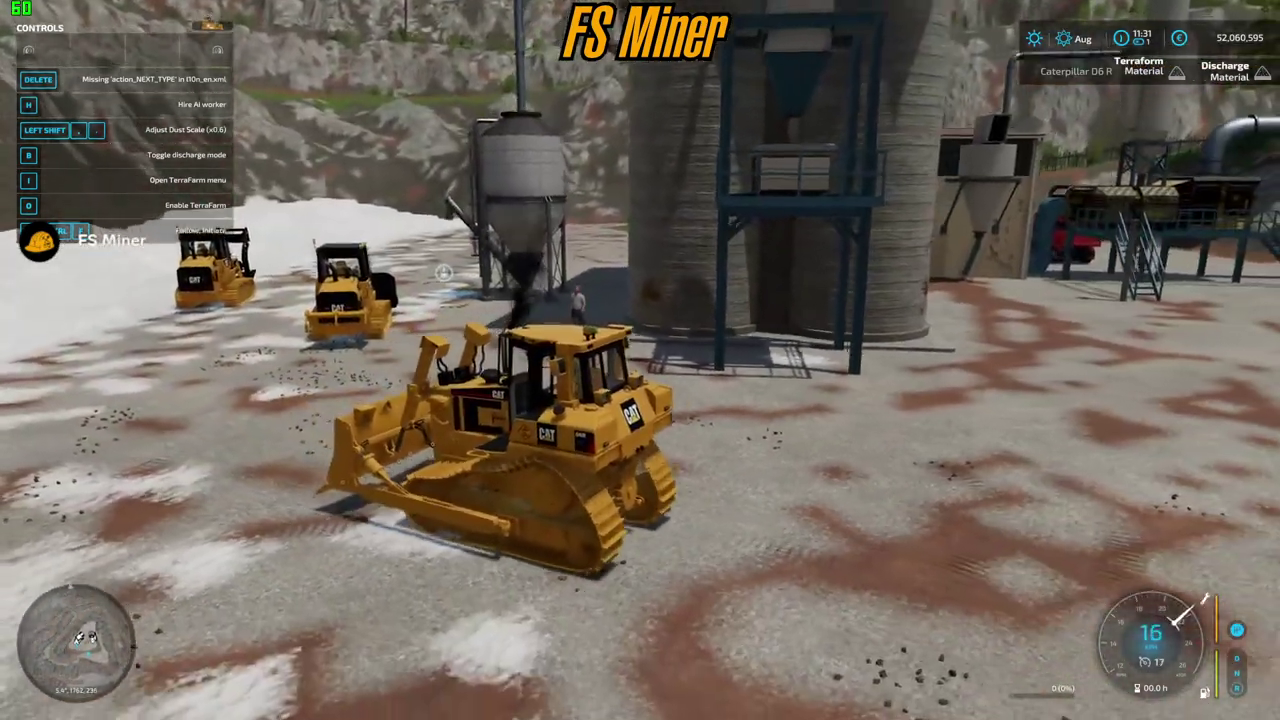
pyautogui.press('c')
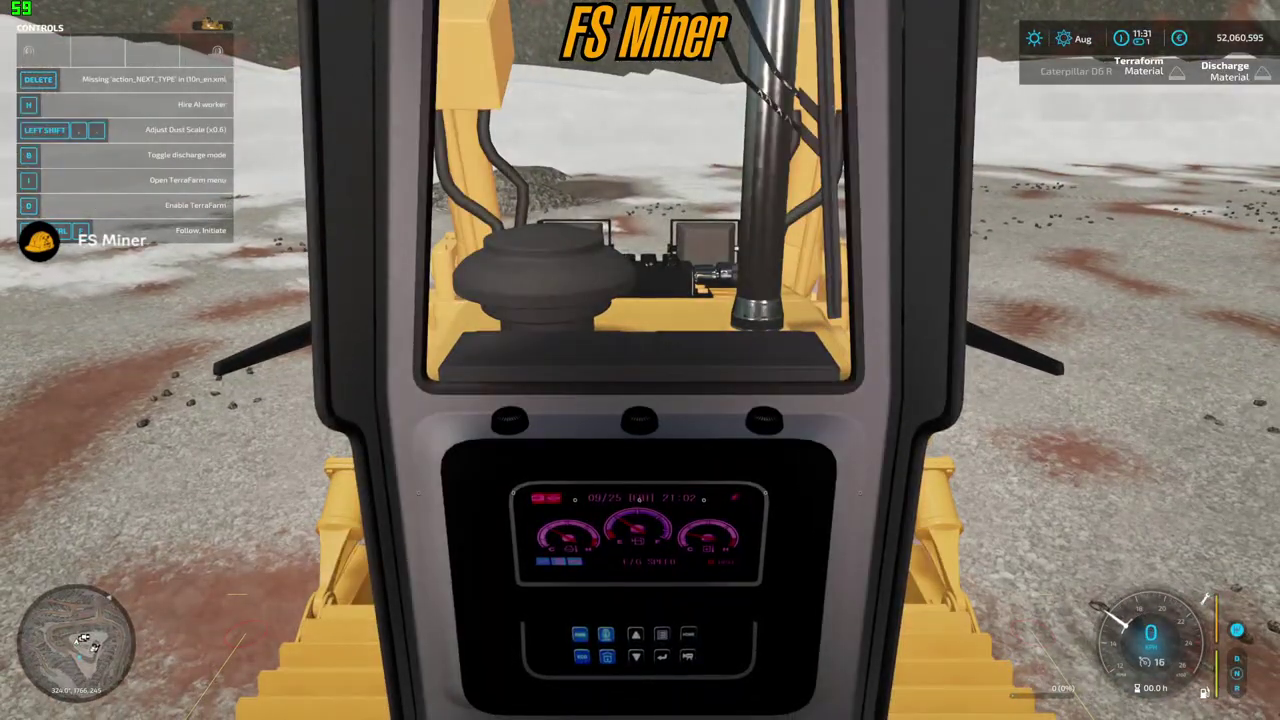
pyautogui.press('w')
pyautogui.press('c')
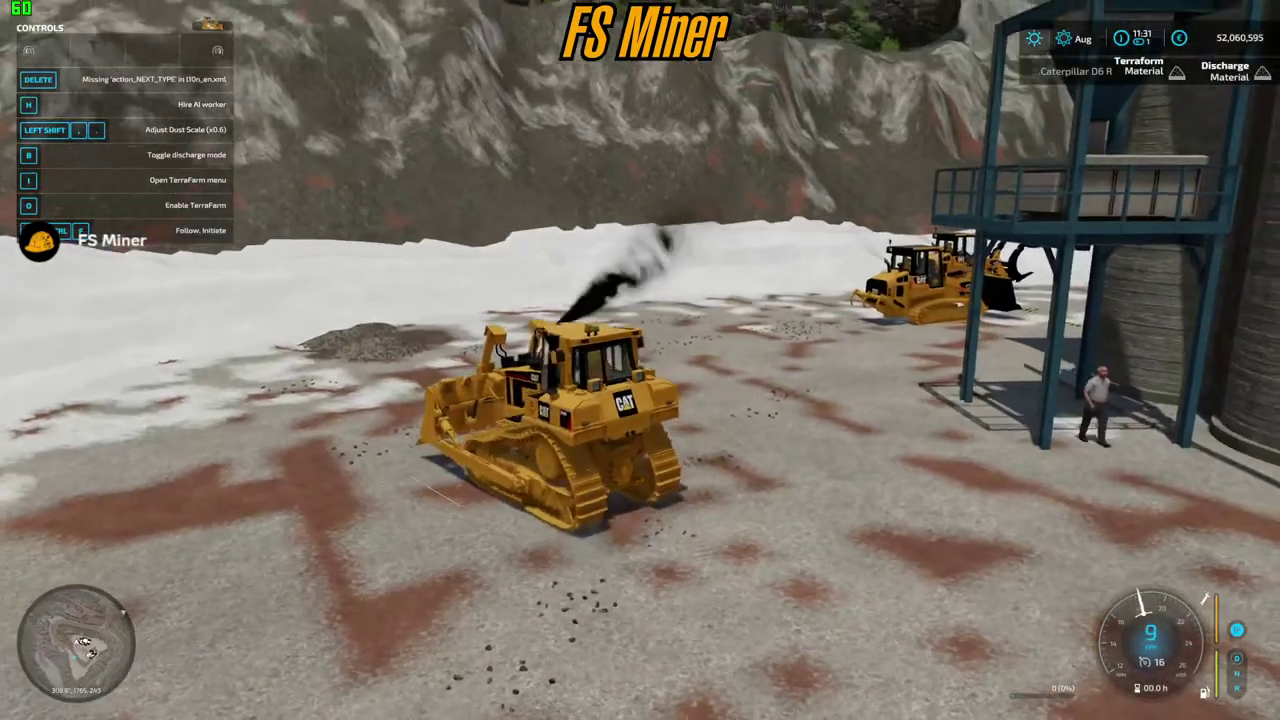
# - Turn the D6 R toward the white material and push into it with the blade to test the engine under load
pyautogui.press('a')
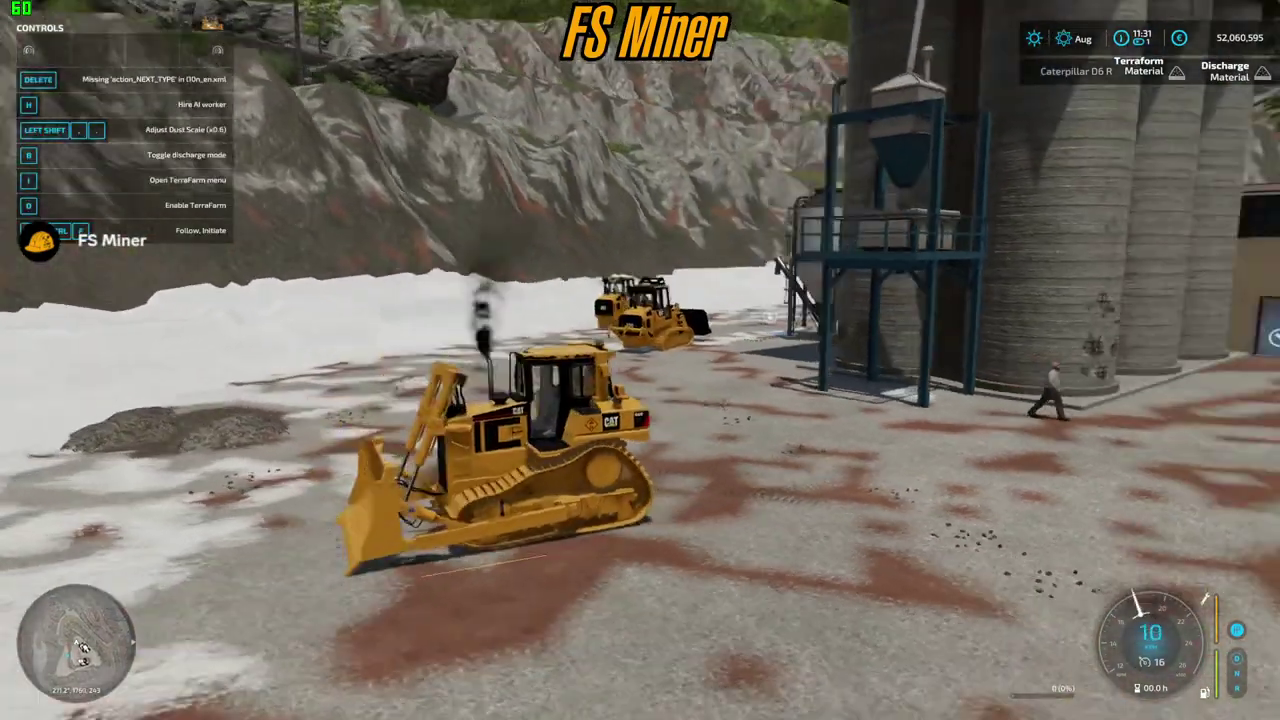
pyautogui.press('w')
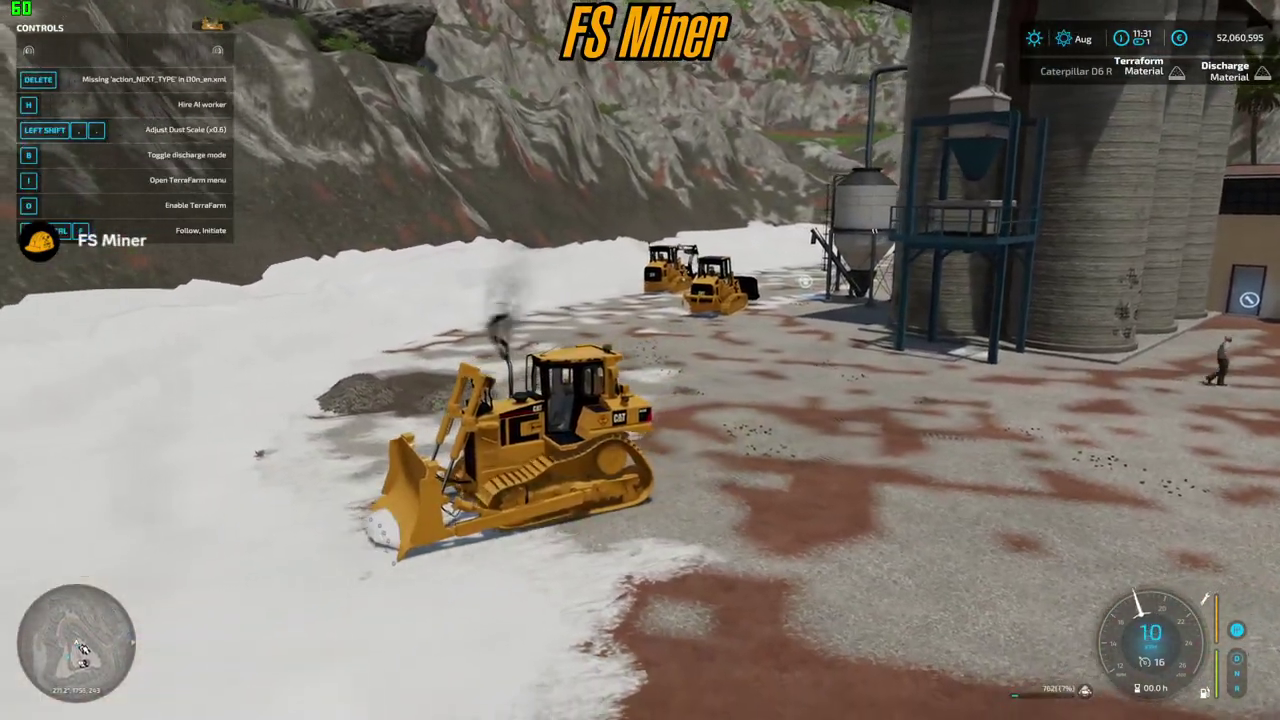
pyautogui.press('w')
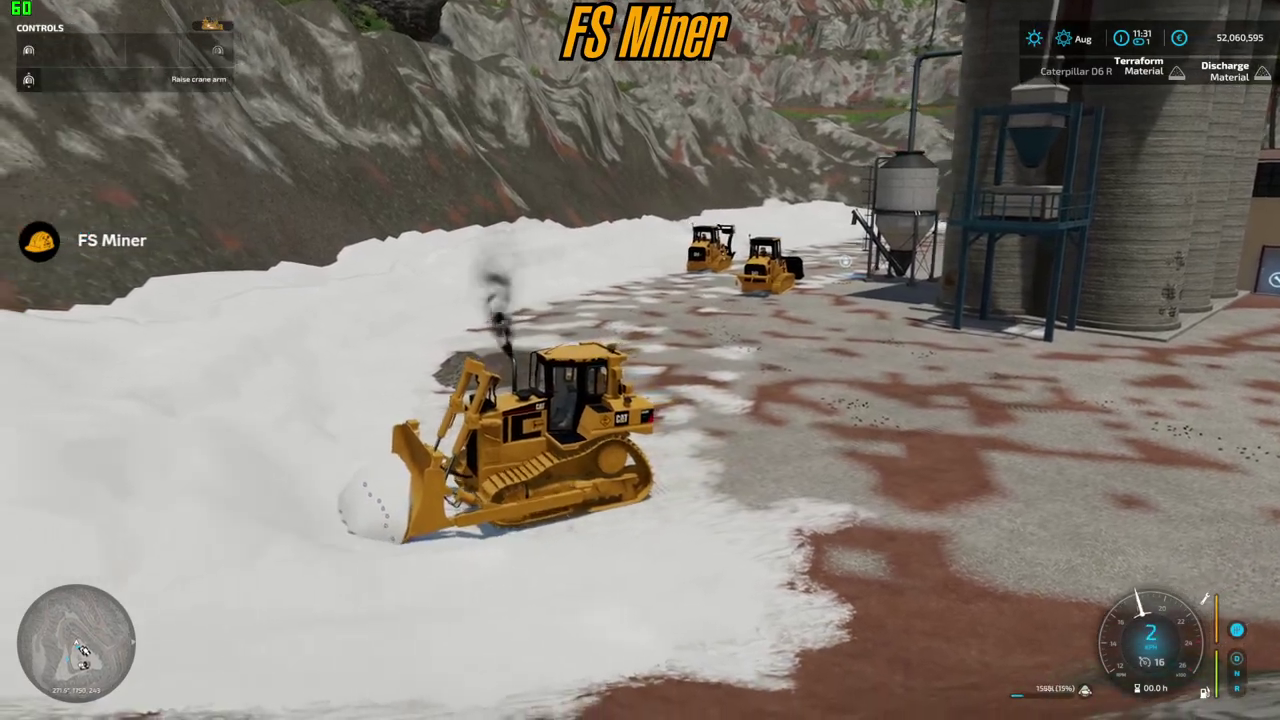
# - Switch to File Explorer, open FS22_CAT_D6R_FSM.zip in the mods folder and open its Catd6.xml for editing
pyautogui.press('super')
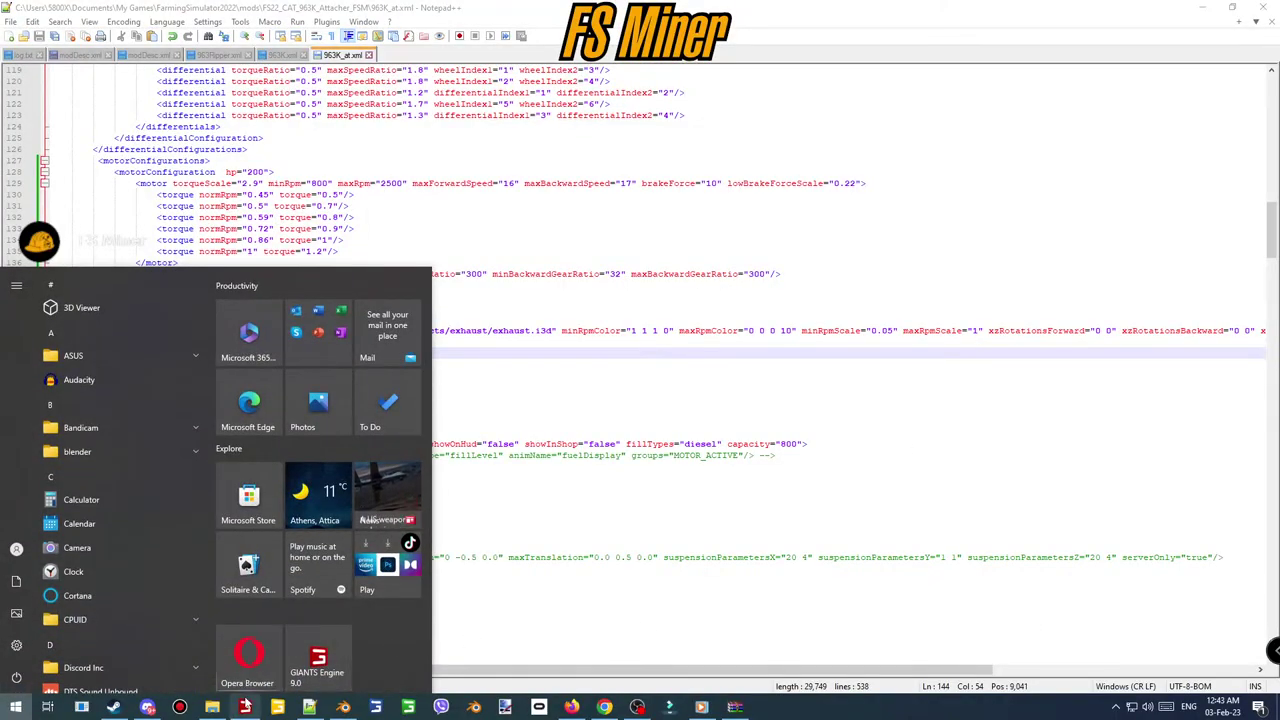
pyautogui.click(239, 685)
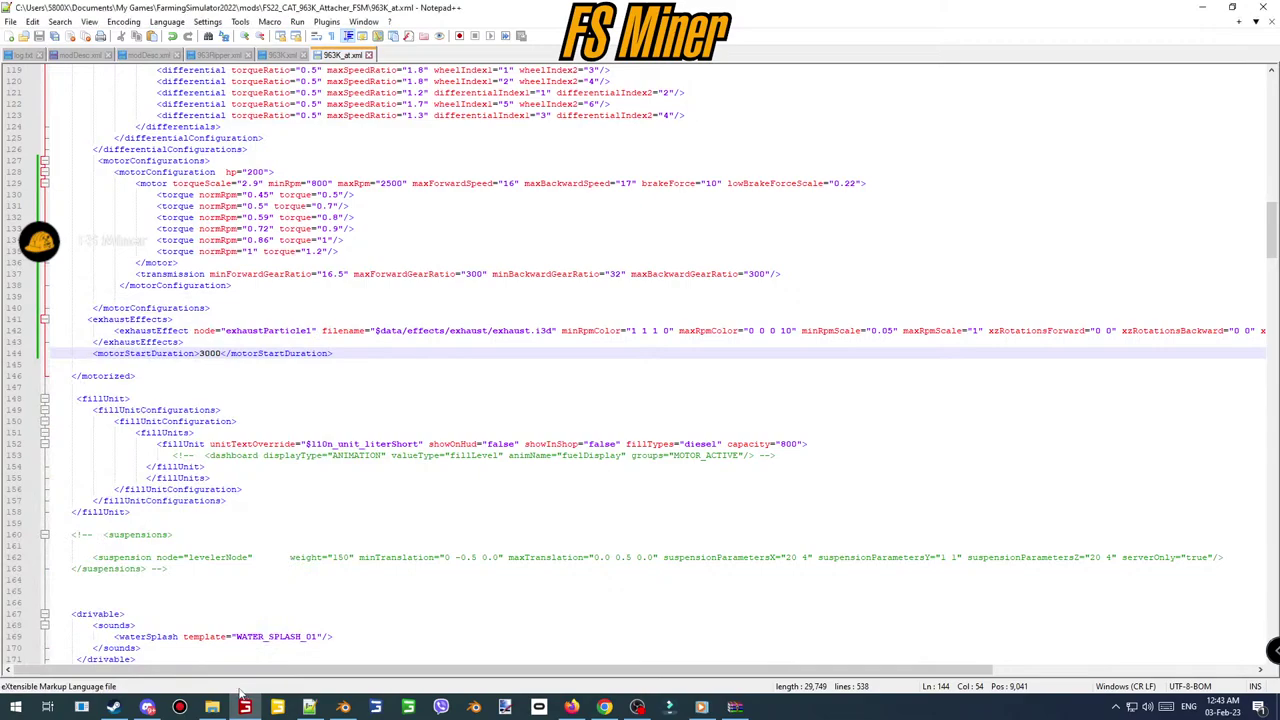
pyautogui.click(224, 678)
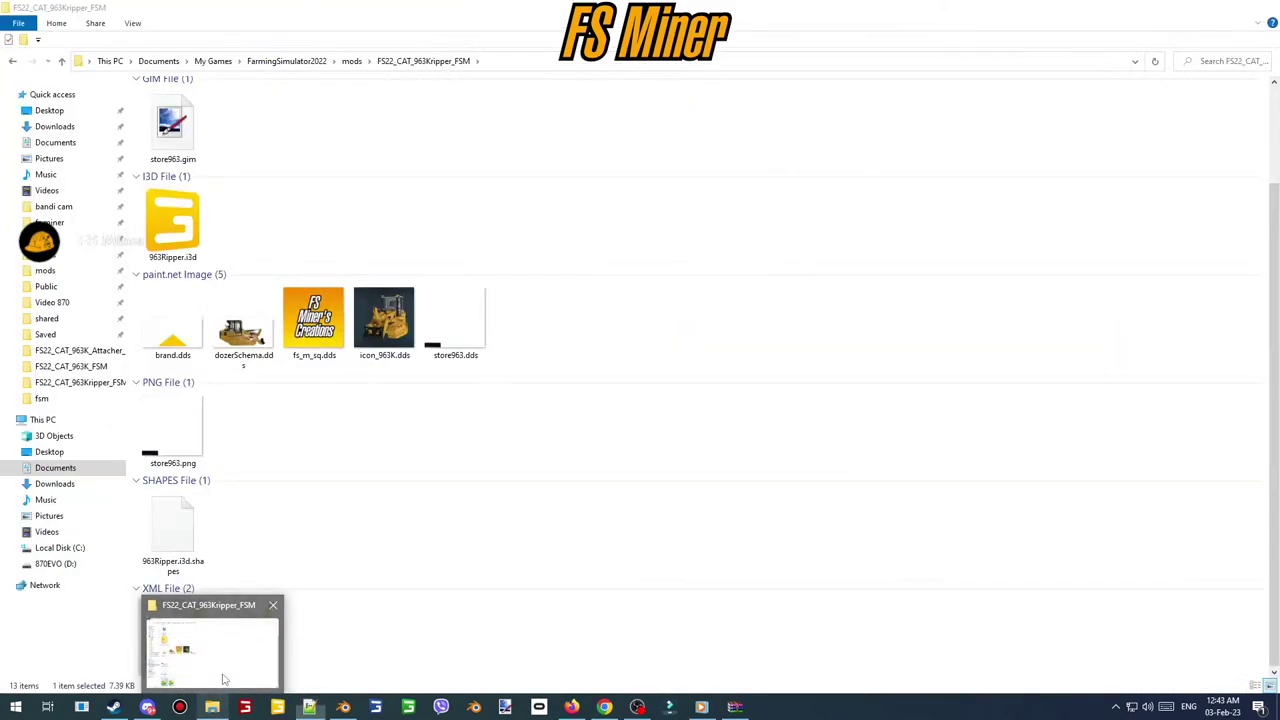
pyautogui.hotkey('alt', 'Left')
pyautogui.scroll(-5, 205, 376)
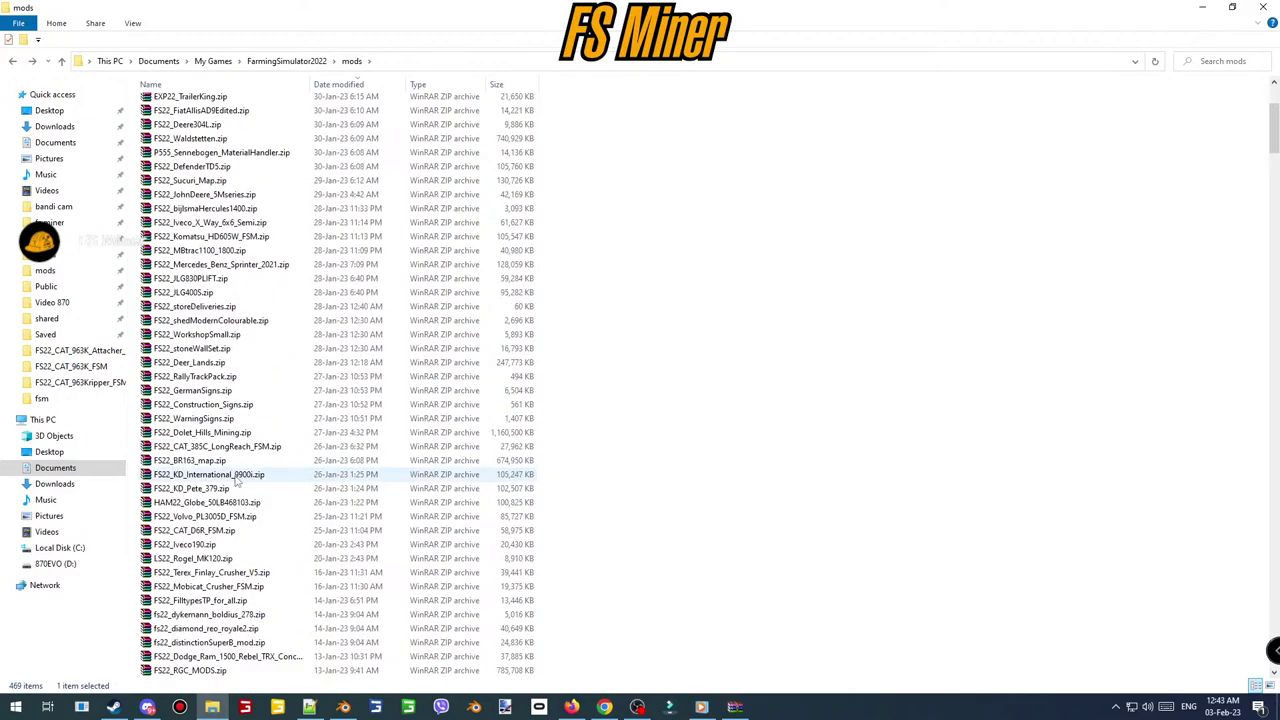
pyautogui.click(209, 531)
pyautogui.doubleClick(209, 531)
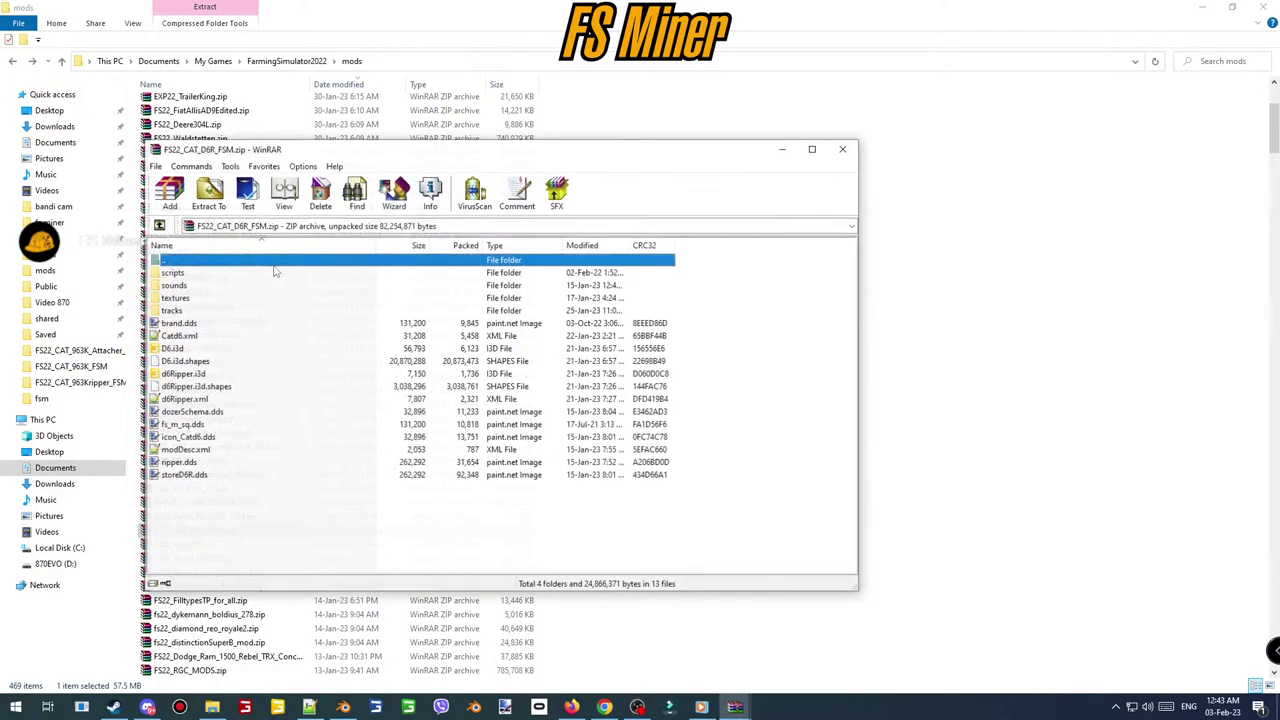
pyautogui.doubleClick(177, 337)
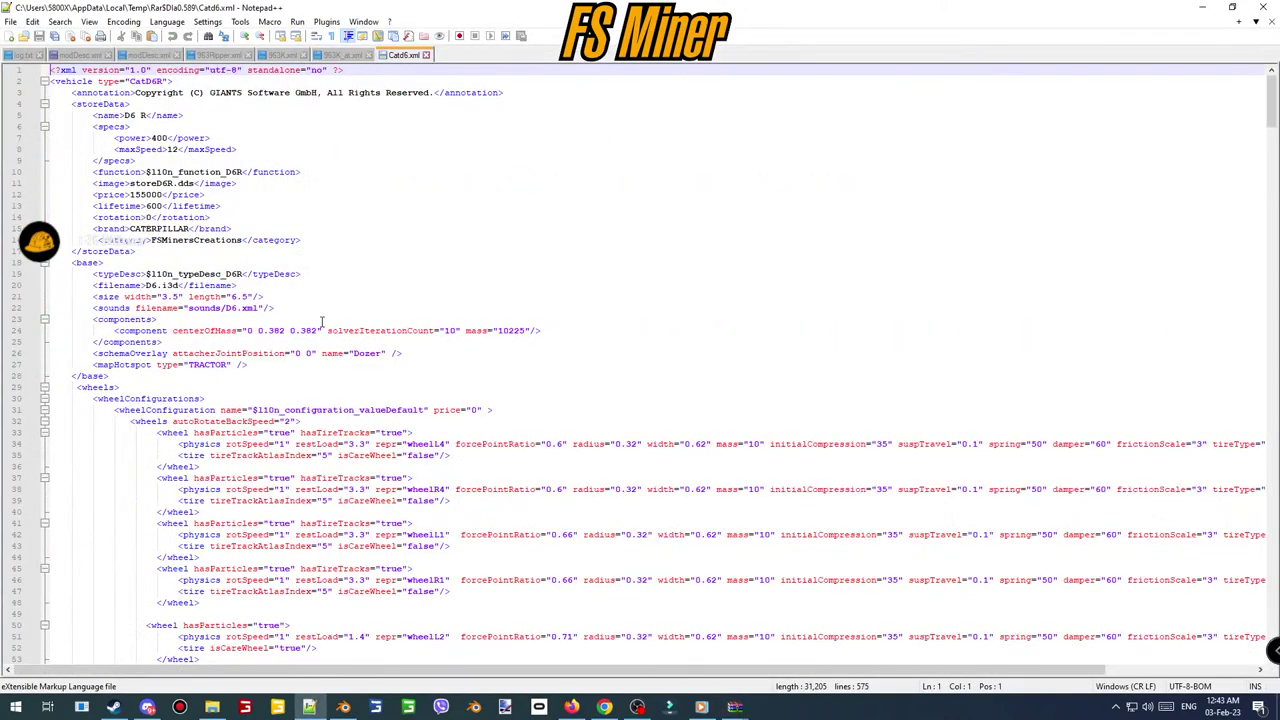
# - Replace the motorConfigurations through motorStartDuration block in Catd6.xml with the one copied from 963K.xml
pyautogui.scroll(-20, 330, 370)
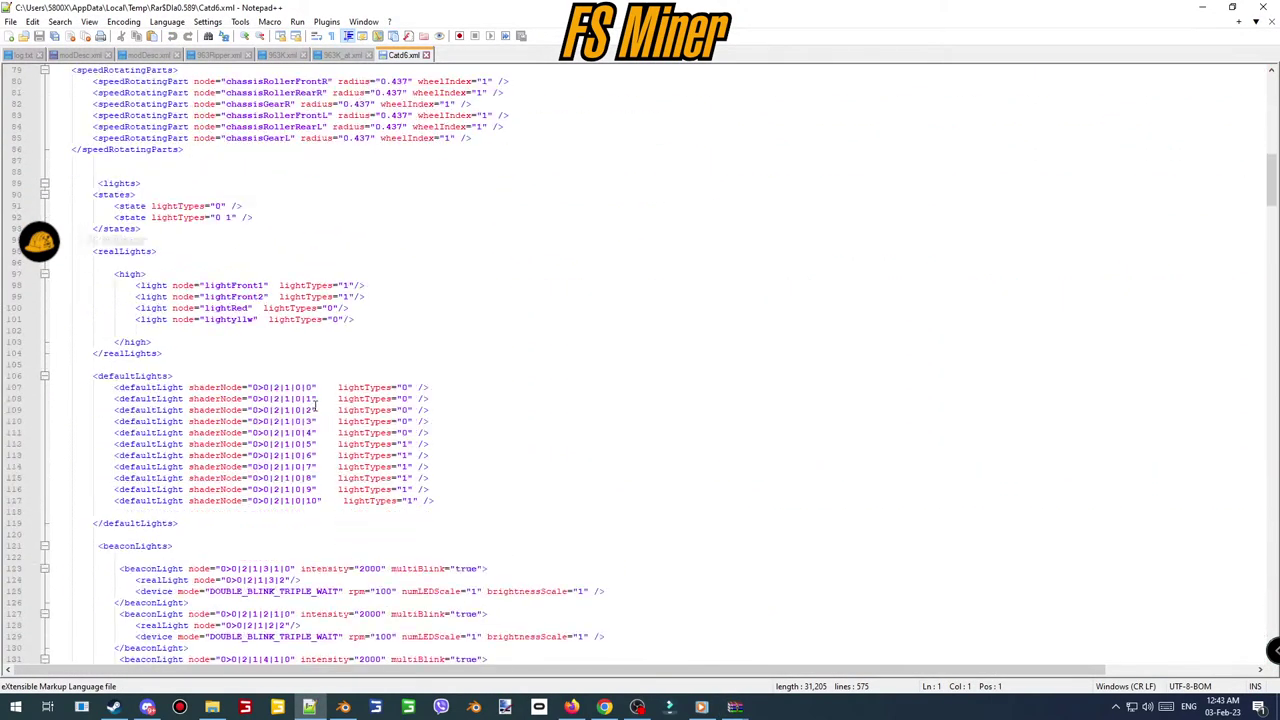
pyautogui.scroll(-20, 303, 405)
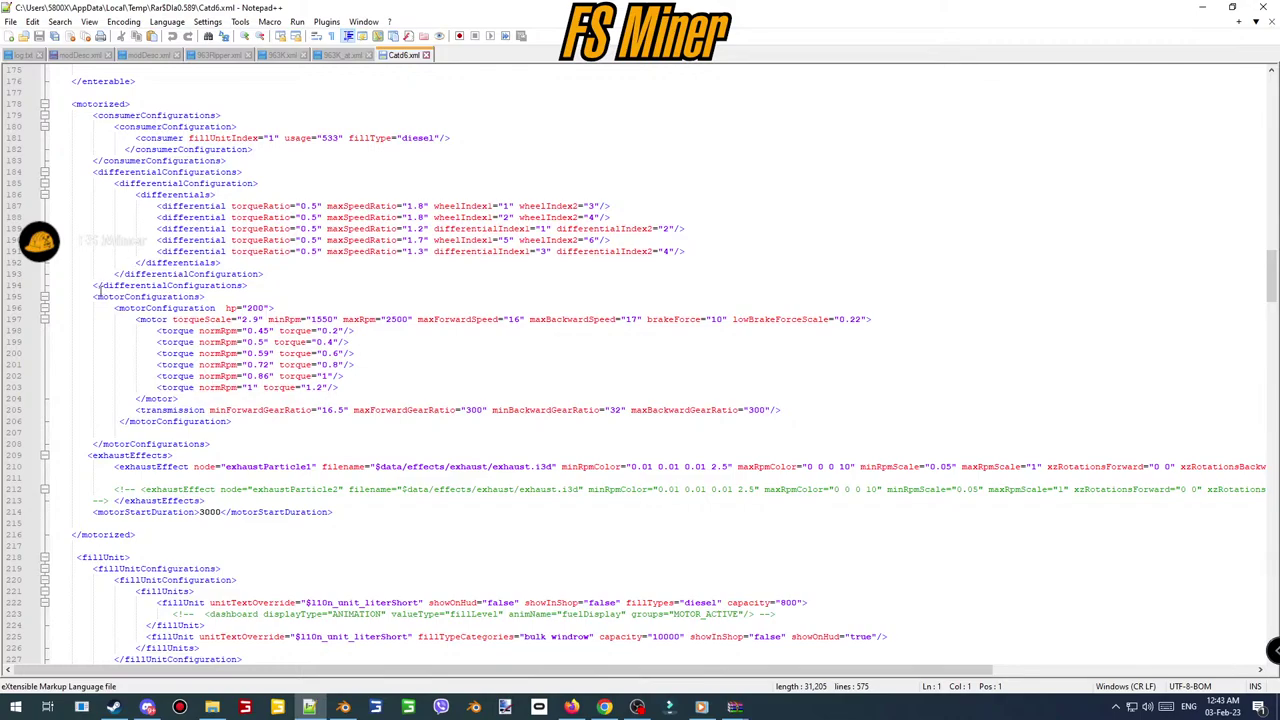
pyautogui.moveTo(90, 298); pyautogui.dragTo(333, 512)
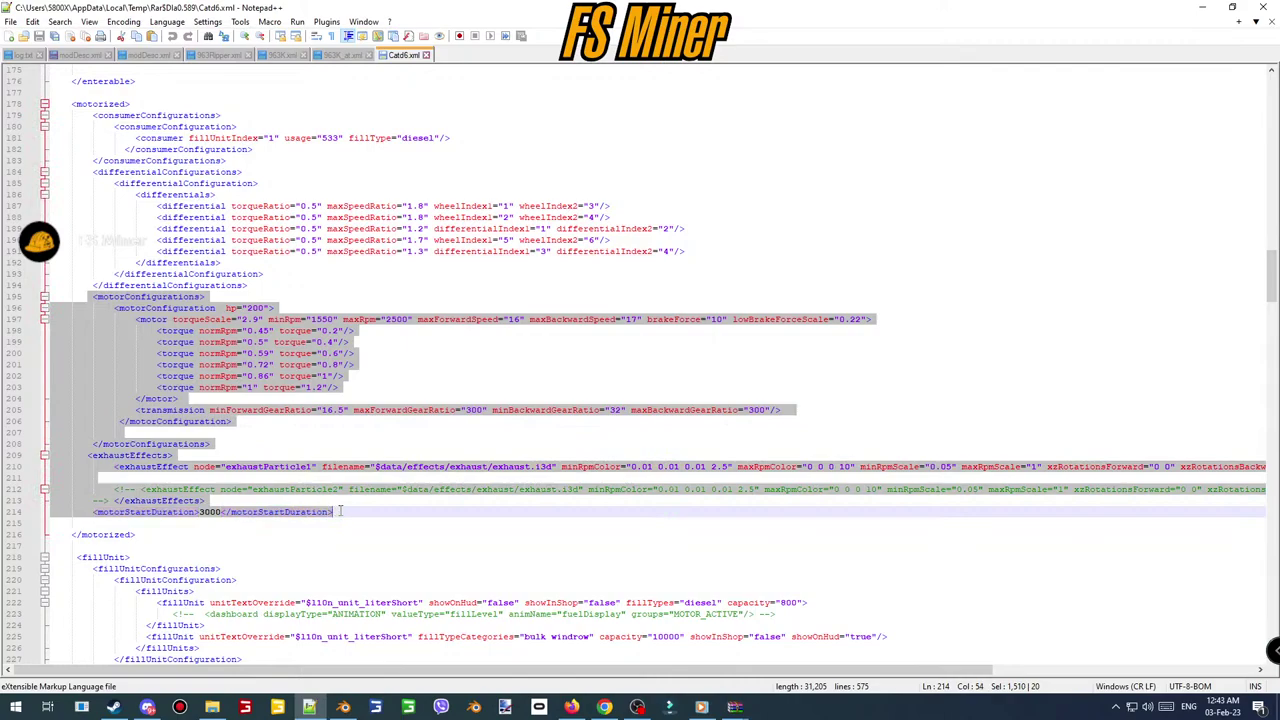
pyautogui.hotkey('ctrl', 'v')
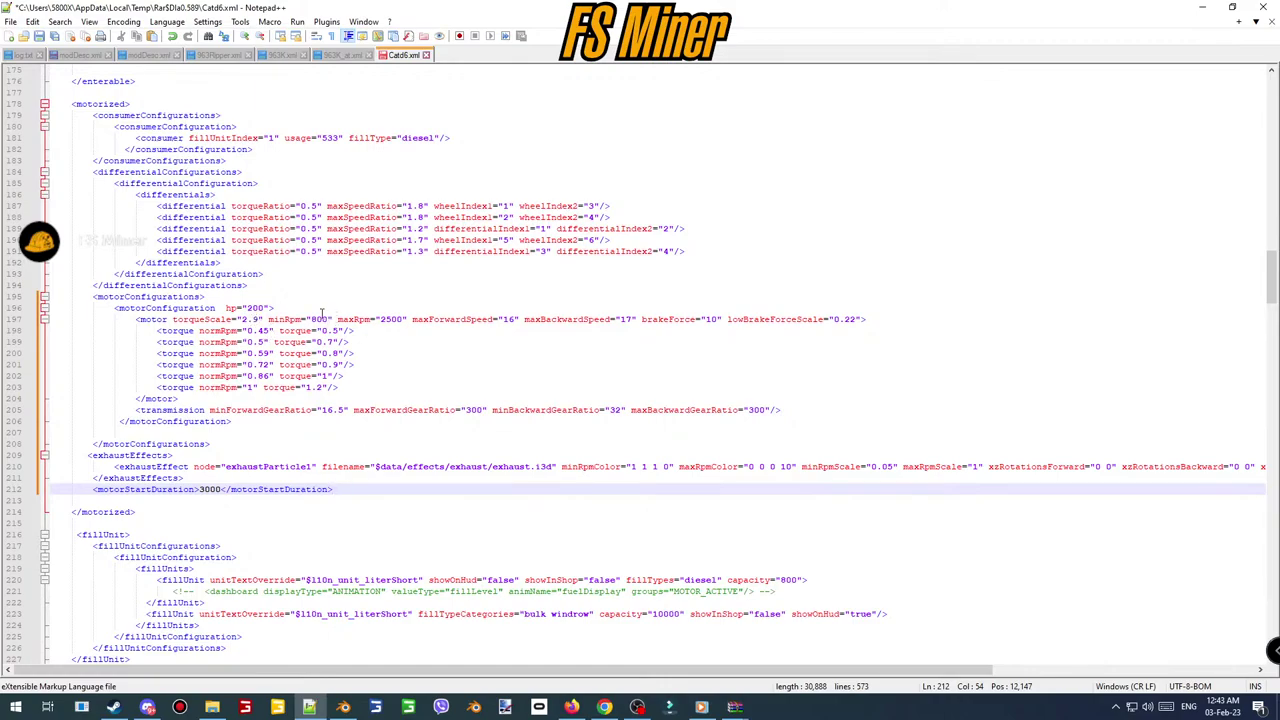
# - Set the motor torqueScale to 3.9 in Catd6.xml, update FS22_CAT_D6R_FSM.zip with the saved file and close the archive
pyautogui.click(245, 319)
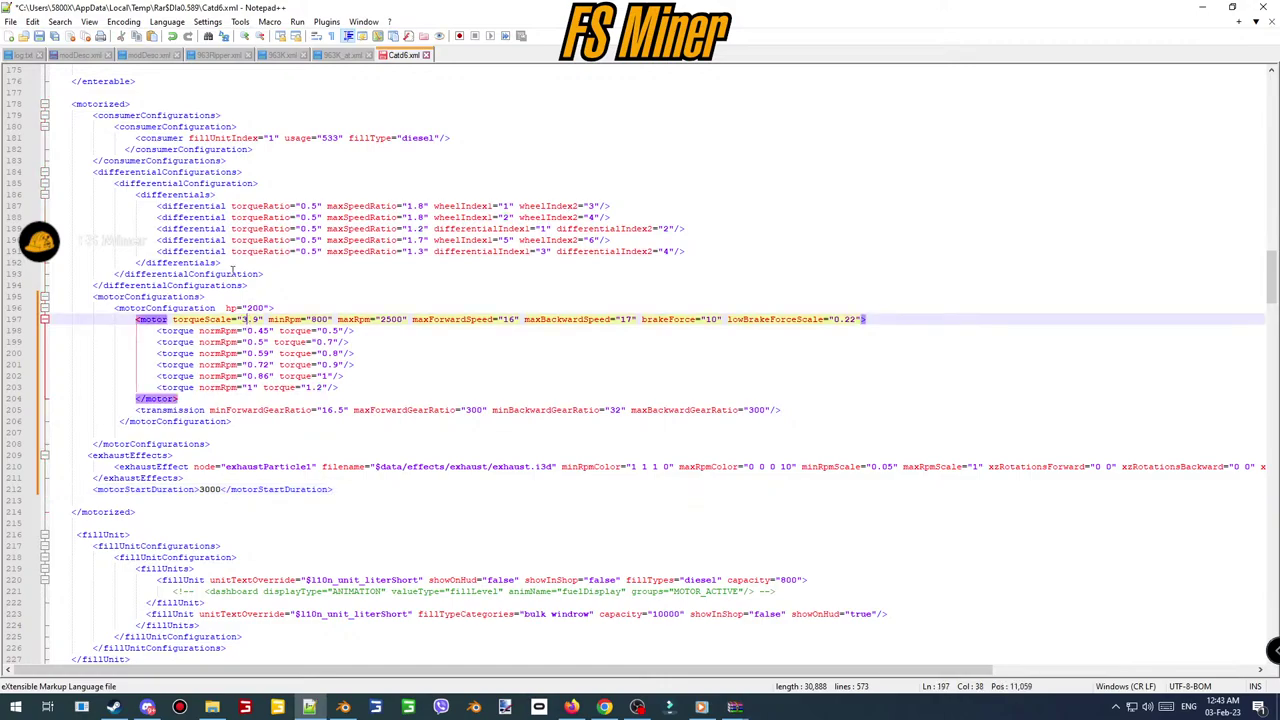
pyautogui.click(1202, 7)
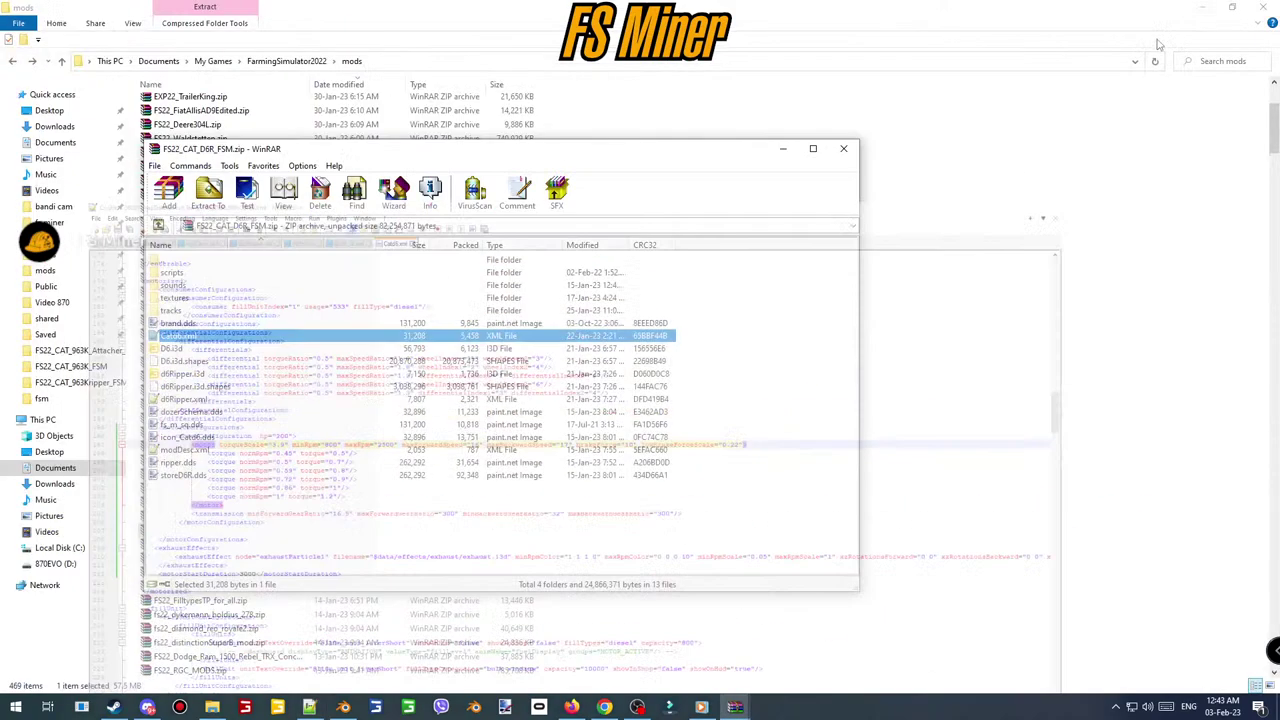
pyautogui.click(596, 398)
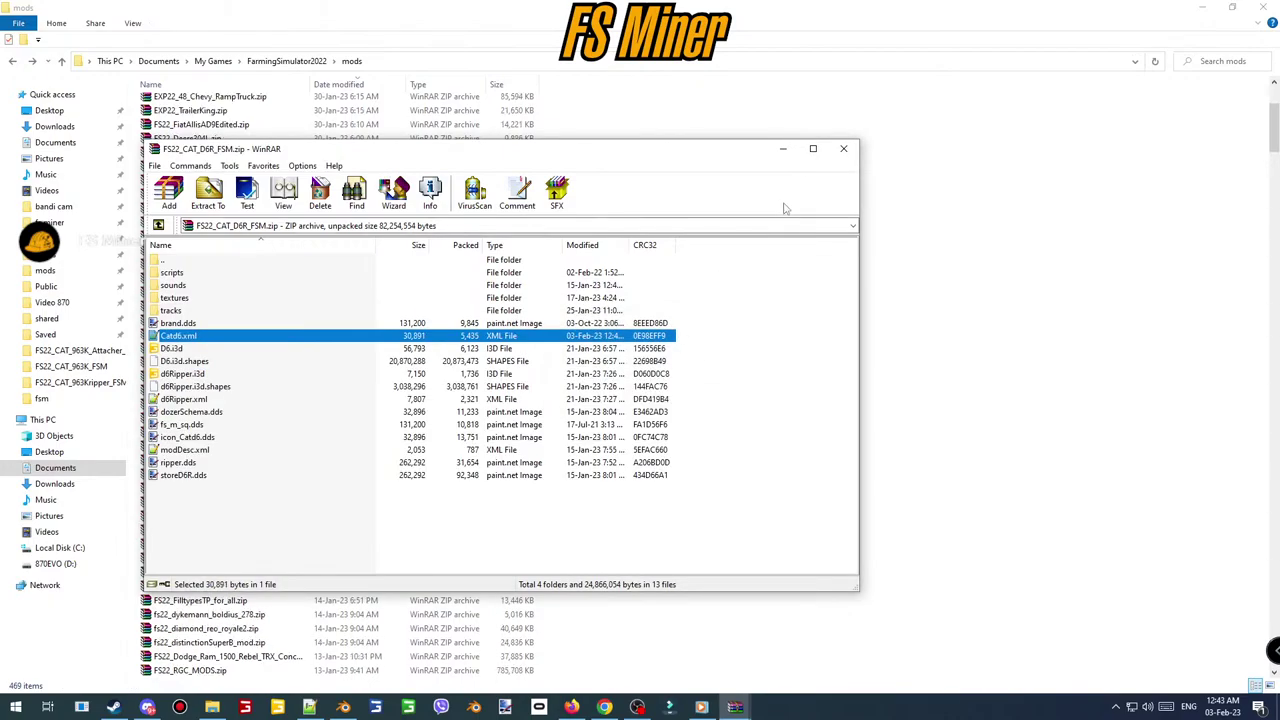
pyautogui.click(836, 152)
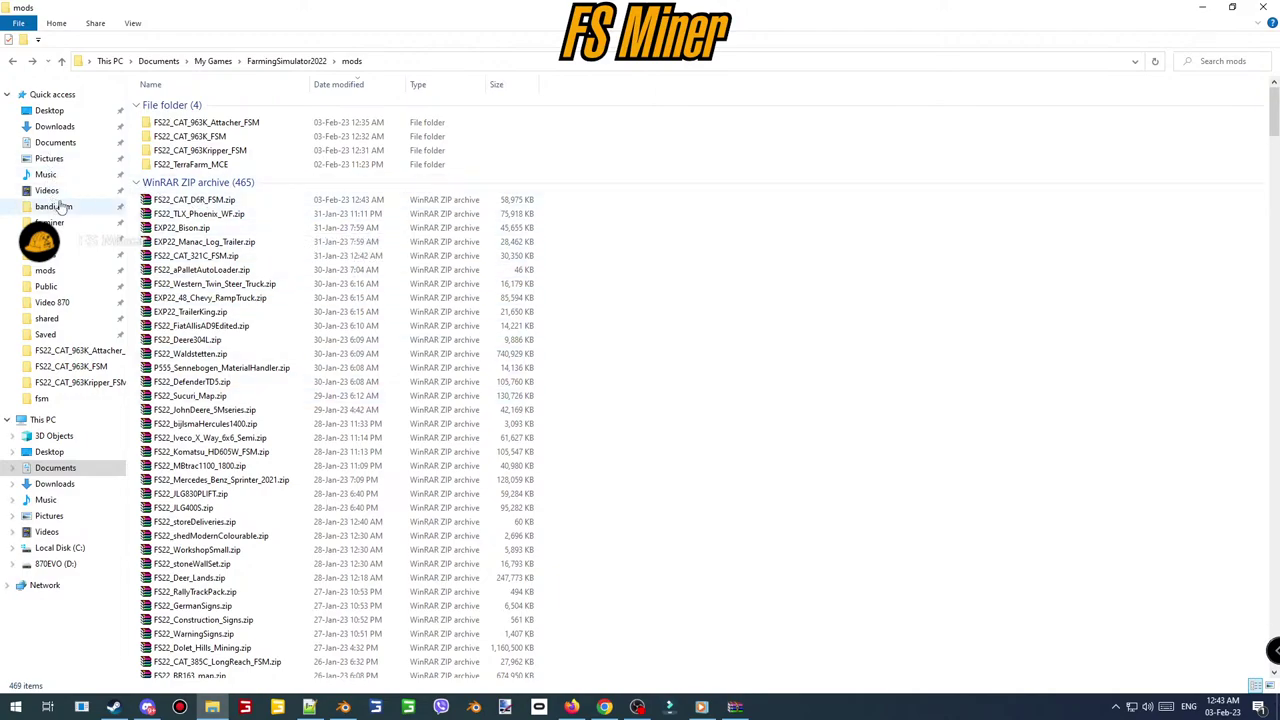
# - Show the Pictures folder in Details view, sorted by date with the newest first, and widen the Name column
pyautogui.rightClick(700, 474)
pyautogui.moveTo(785, 492)
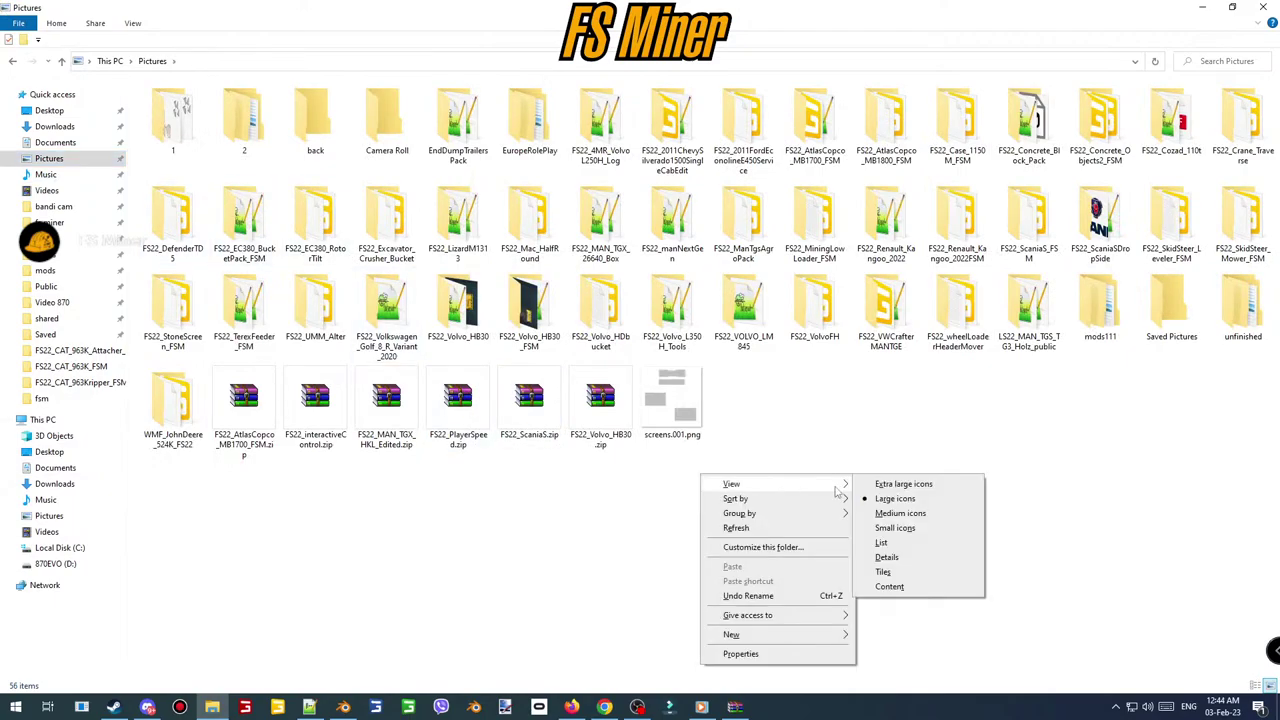
pyautogui.click(897, 552)
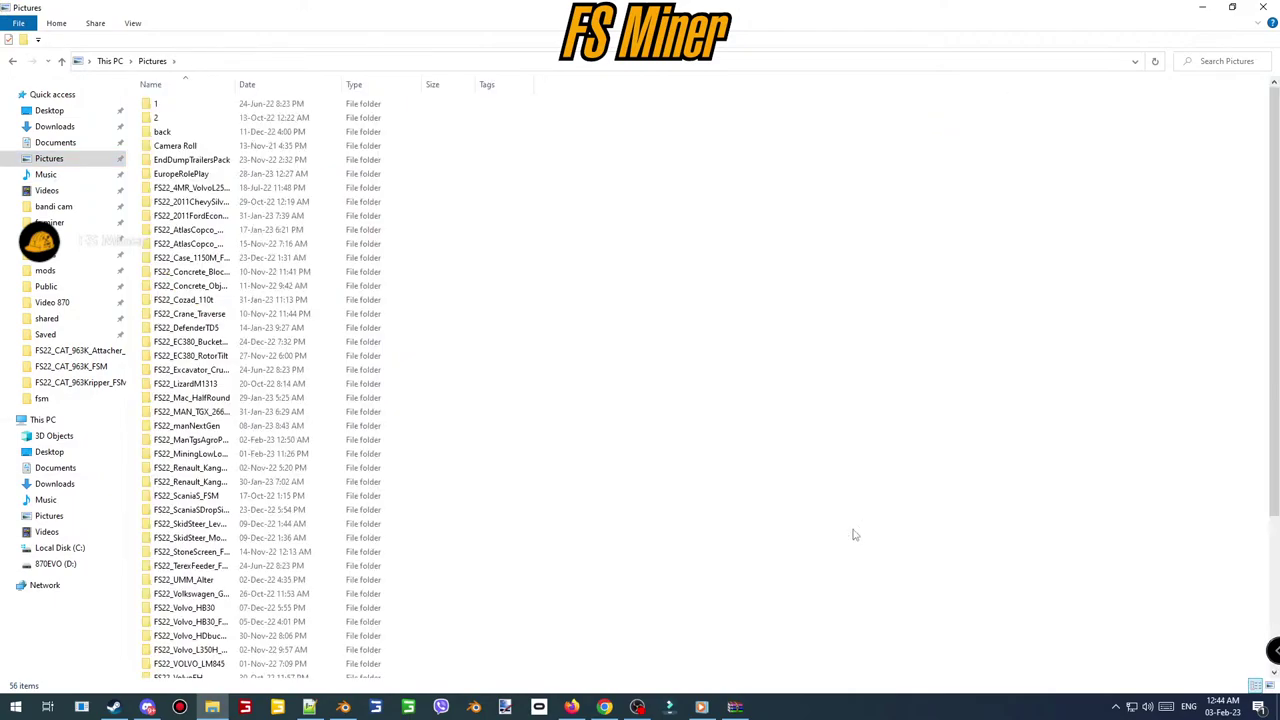
pyautogui.click(258, 86)
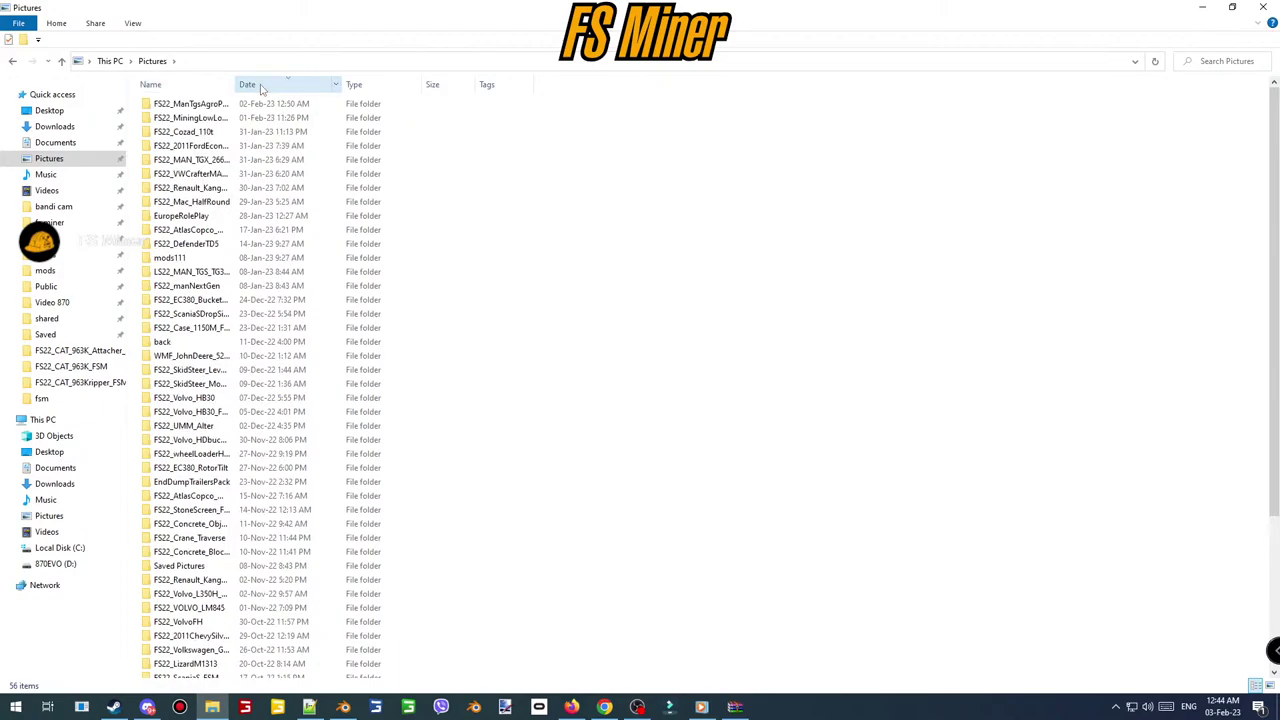
pyautogui.moveTo(236, 84); pyautogui.dragTo(348, 86)
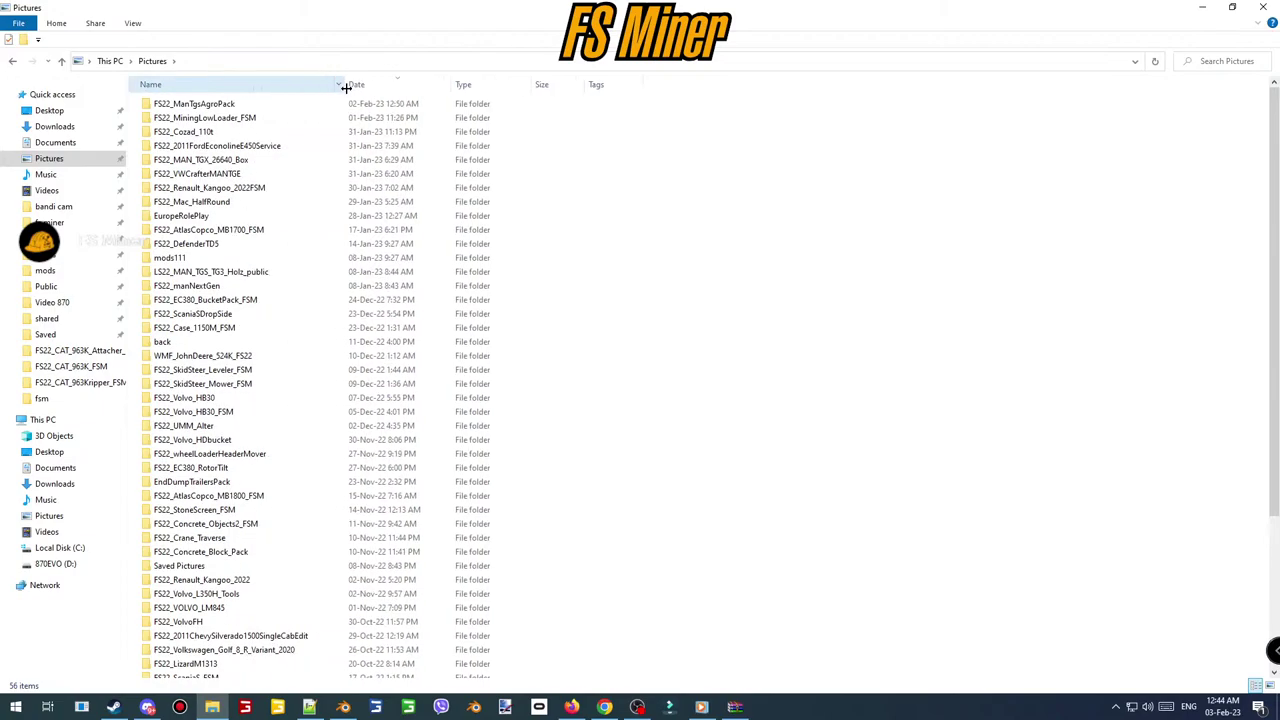
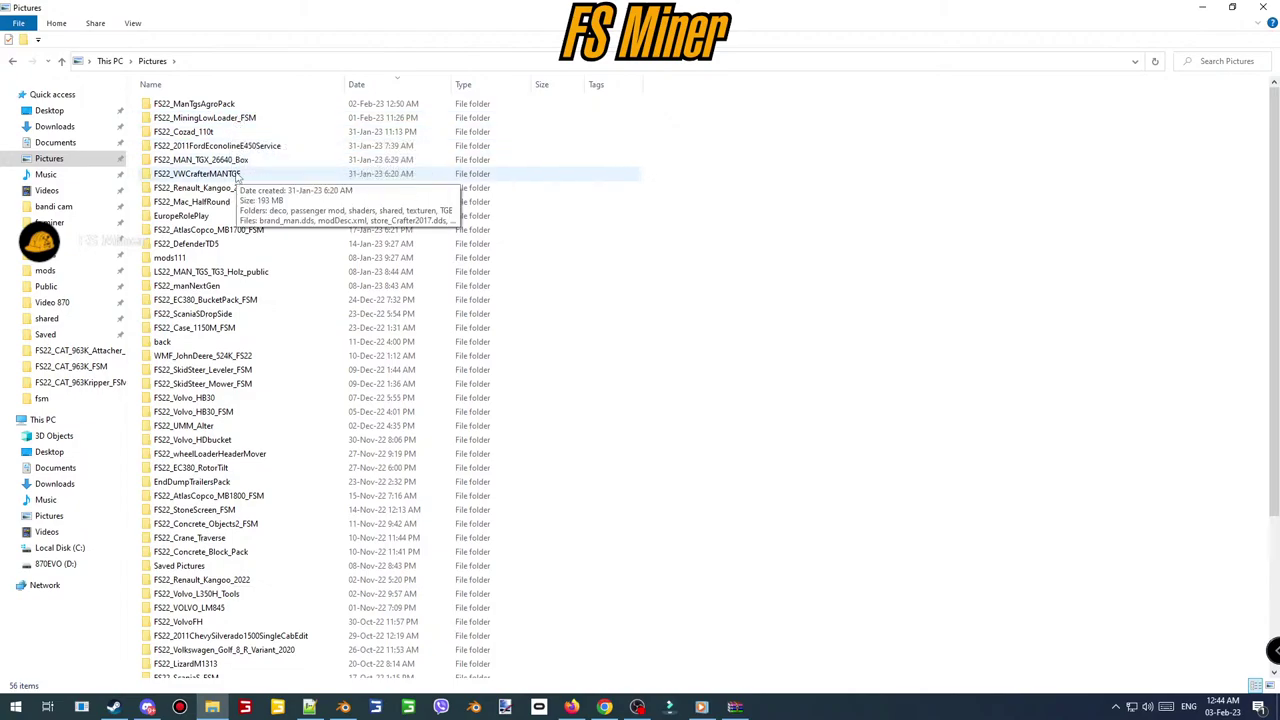
# - Move the FS22_VWCrafterMANTGE folder from Pictures into the mods folder and open the mods folder
pyautogui.click(236, 176)
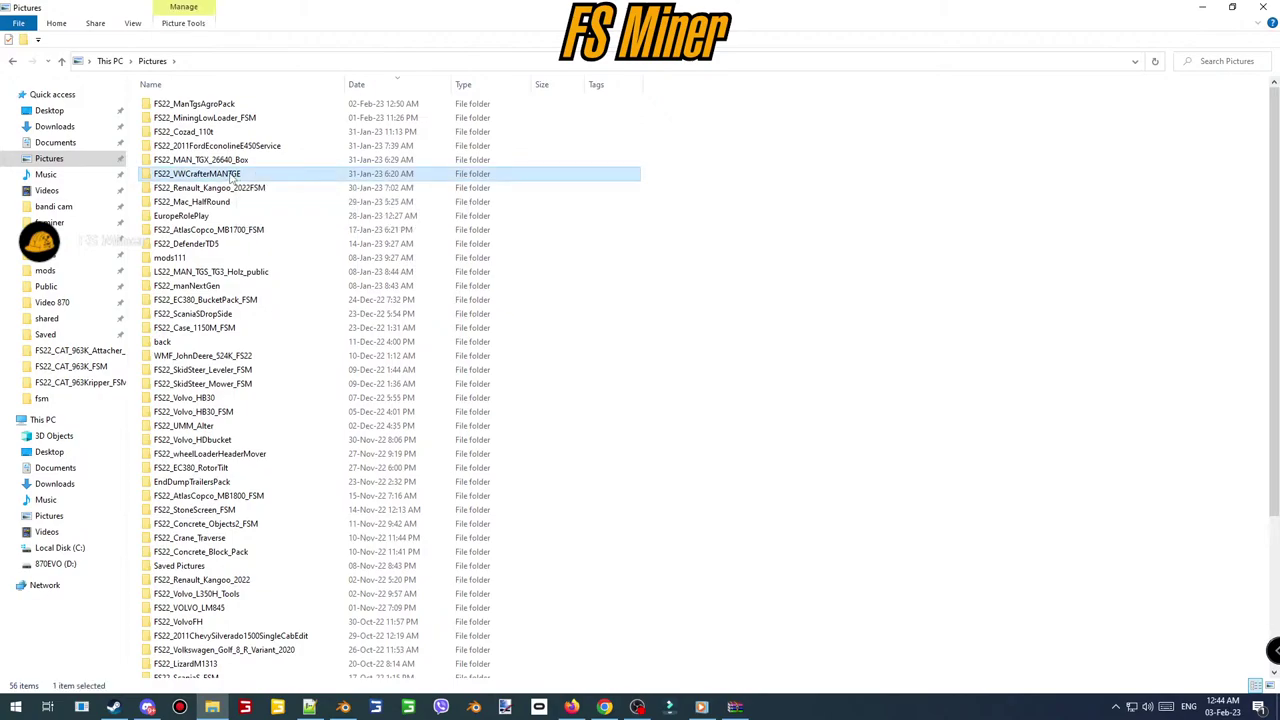
pyautogui.moveTo(212, 187); pyautogui.dragTo(101, 275)
pyautogui.click(101, 274)
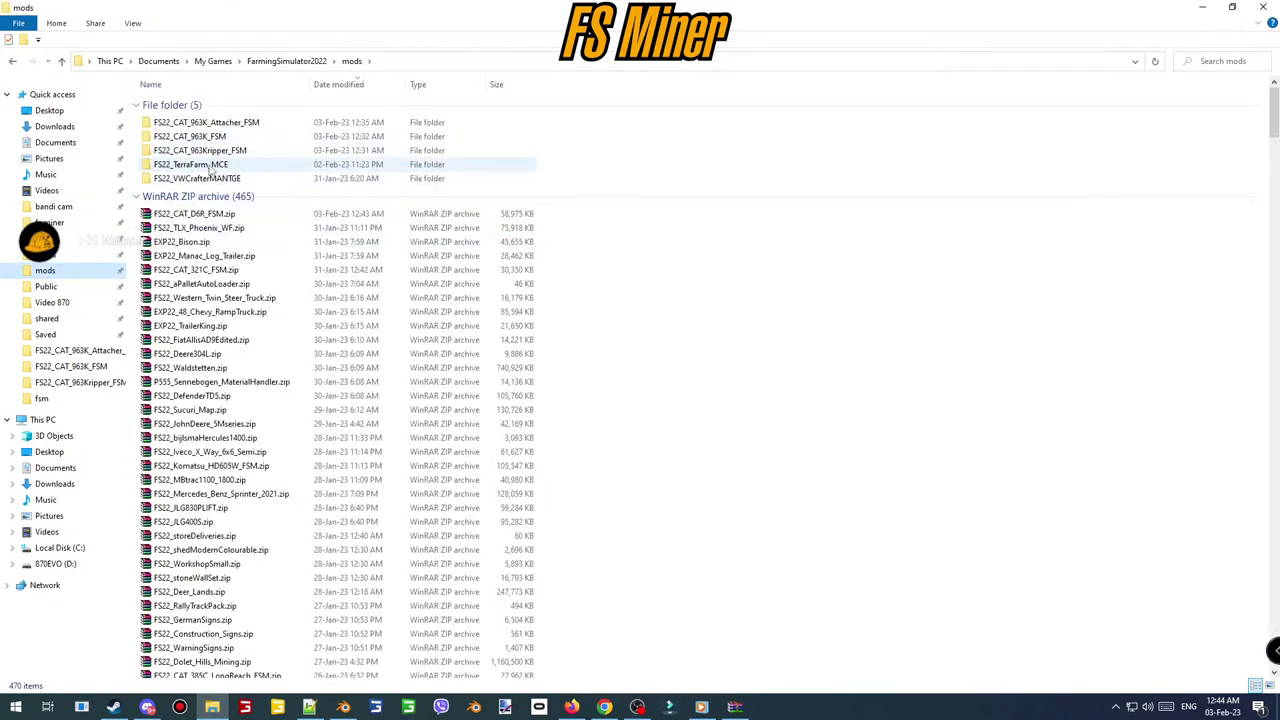
# - Open the FS22_VWCrafterMANTGE mod folder and show its contents as large icons
pyautogui.doubleClick(210, 178)
pyautogui.rightClick(241, 306)
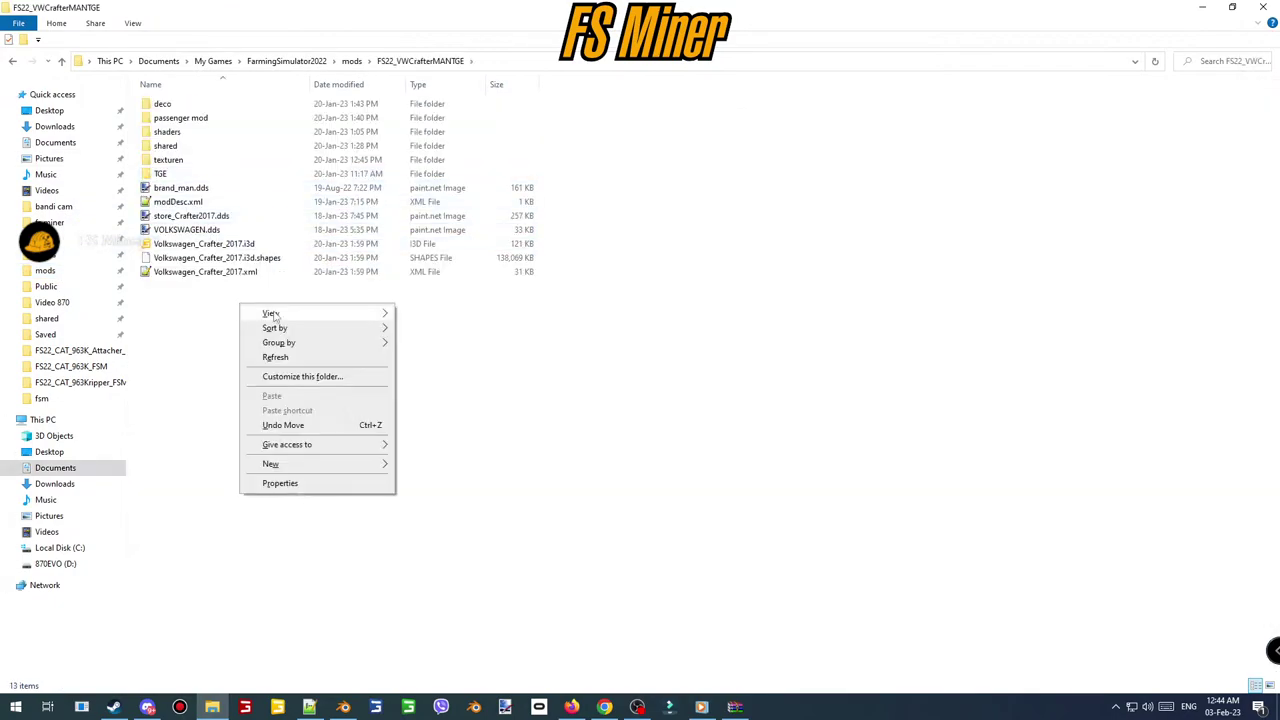
pyautogui.moveTo(272, 316)
pyautogui.click(422, 331)
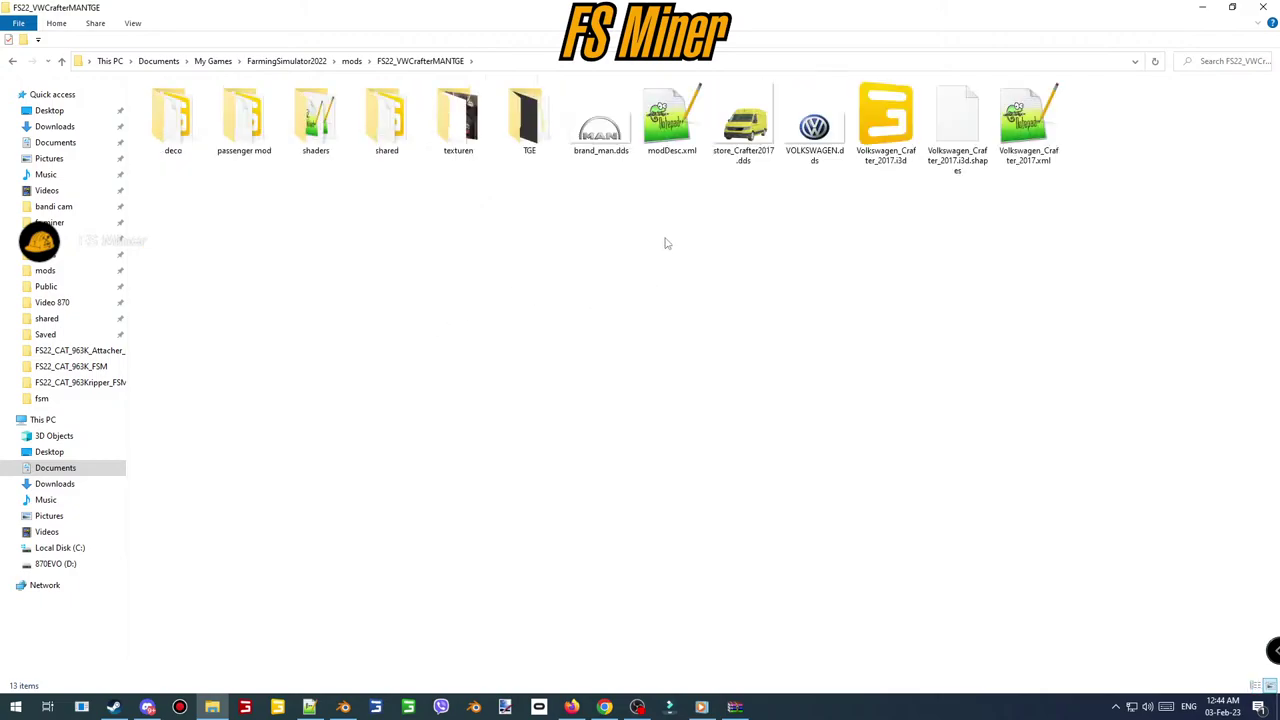
pyautogui.click(749, 138)
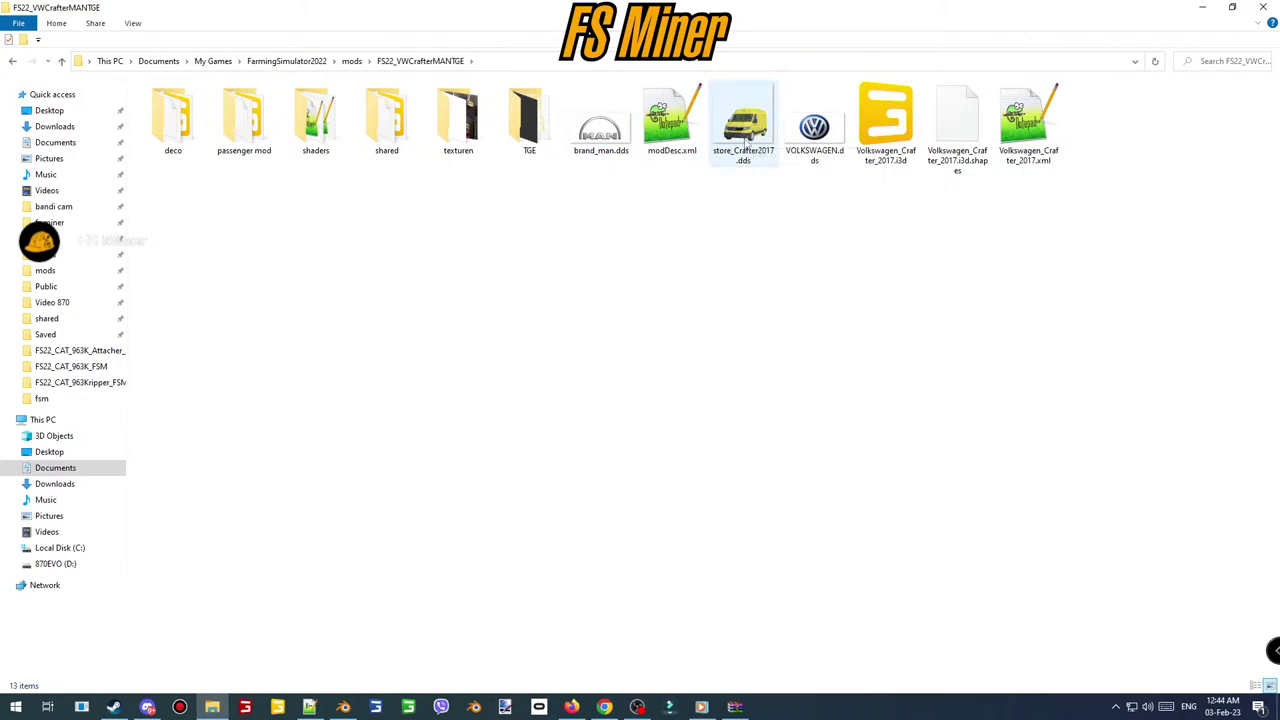
# - Open Volkswagen_Crafter_2017.i3d in GIANTS Editor 9.0.3 and Volkswagen_Crafter_2017.xml in Notepad++
pyautogui.doubleClick(885, 125)
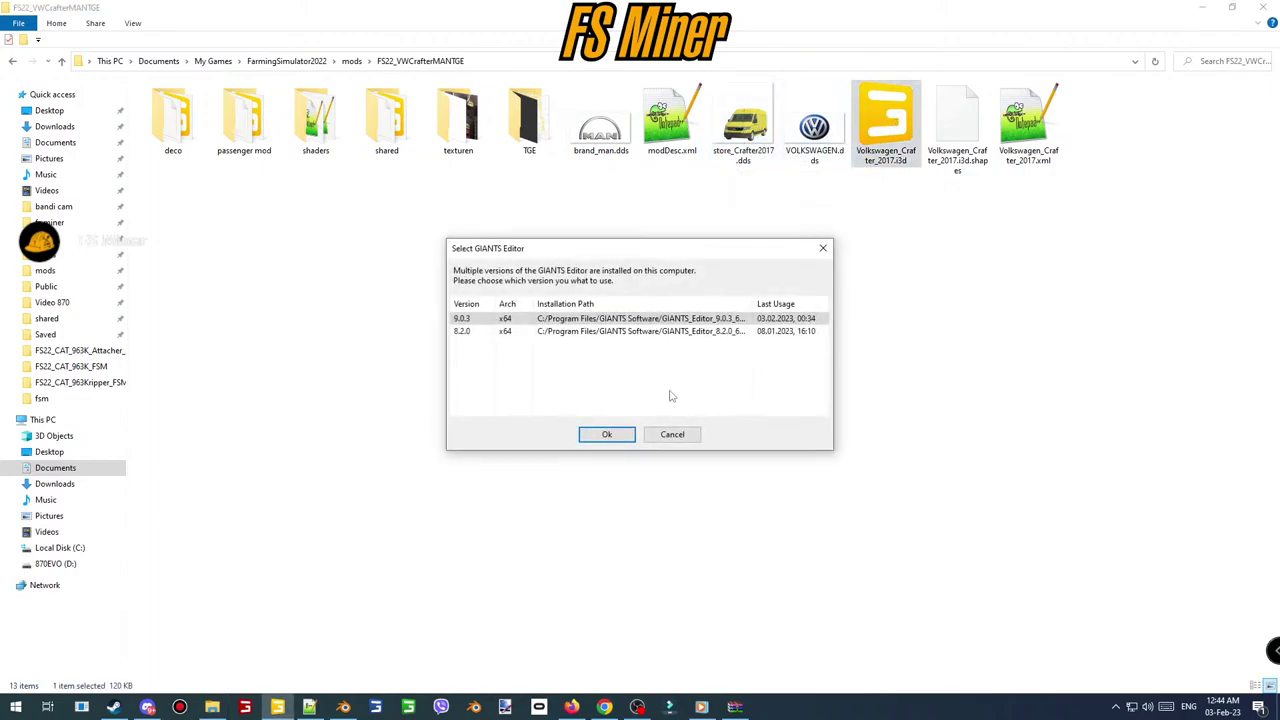
pyautogui.click(609, 434)
pyautogui.doubleClick(1030, 122)
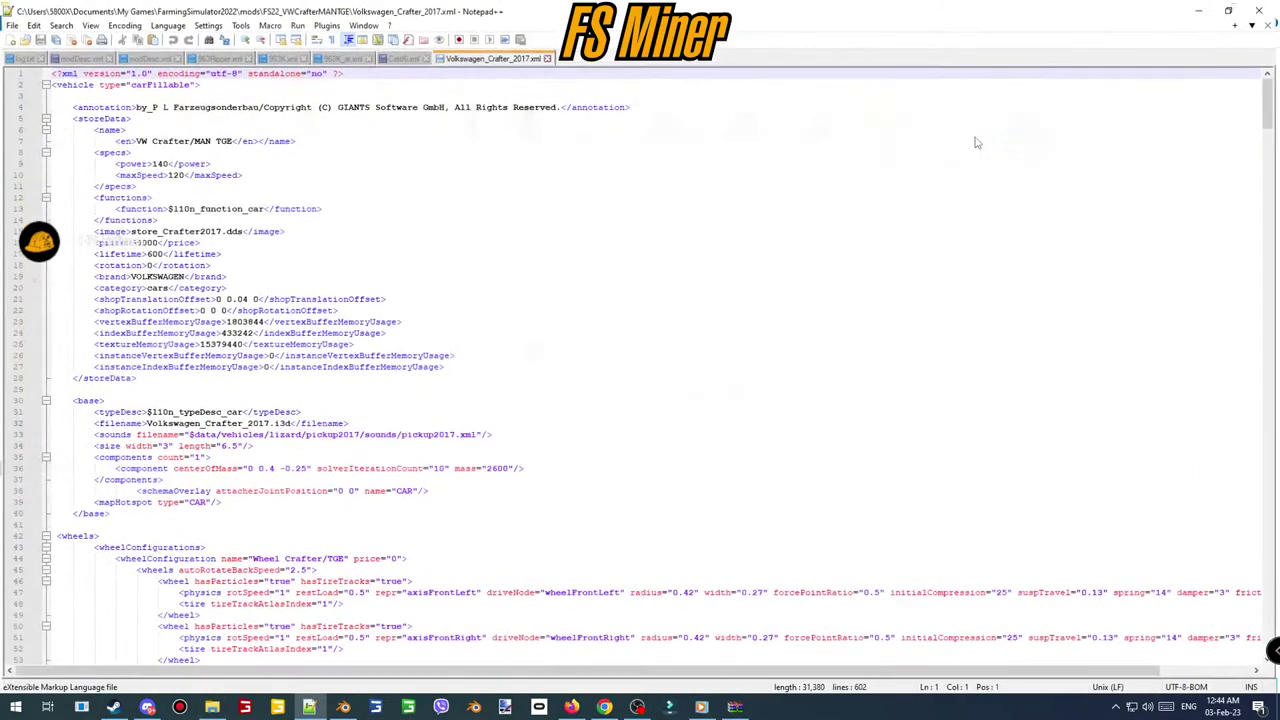
# - Discard the no longer existing Catd6.xml and modDesc.xml files from Notepad++ instead of keeping them open
pyautogui.click(745, 404)
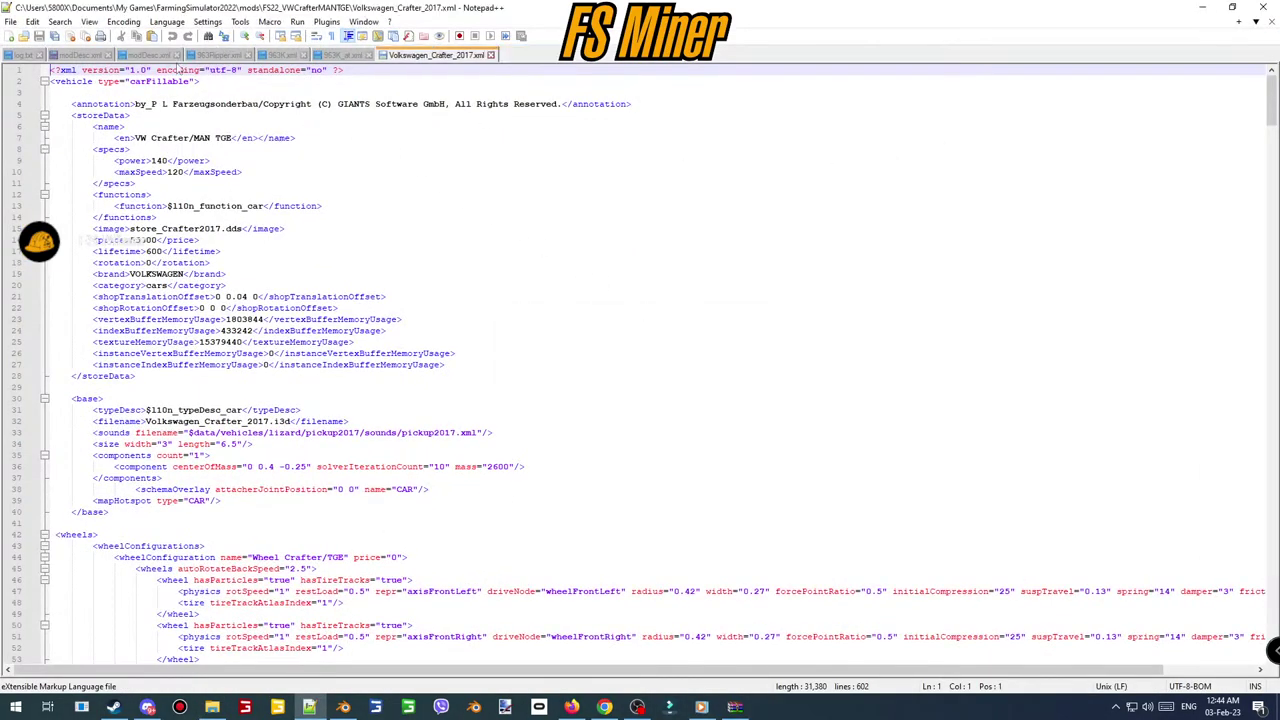
pyautogui.click(97, 58)
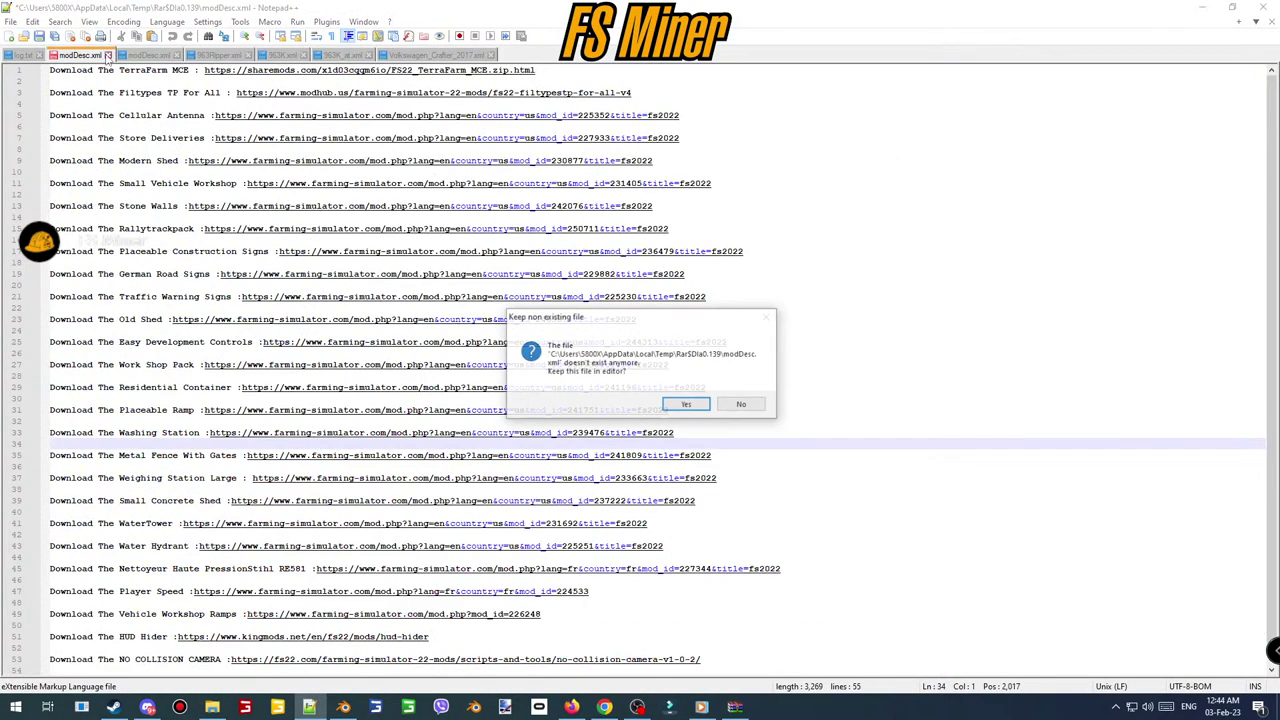
pyautogui.click(742, 404)
pyautogui.click(742, 404)
pyautogui.click(90, 57)
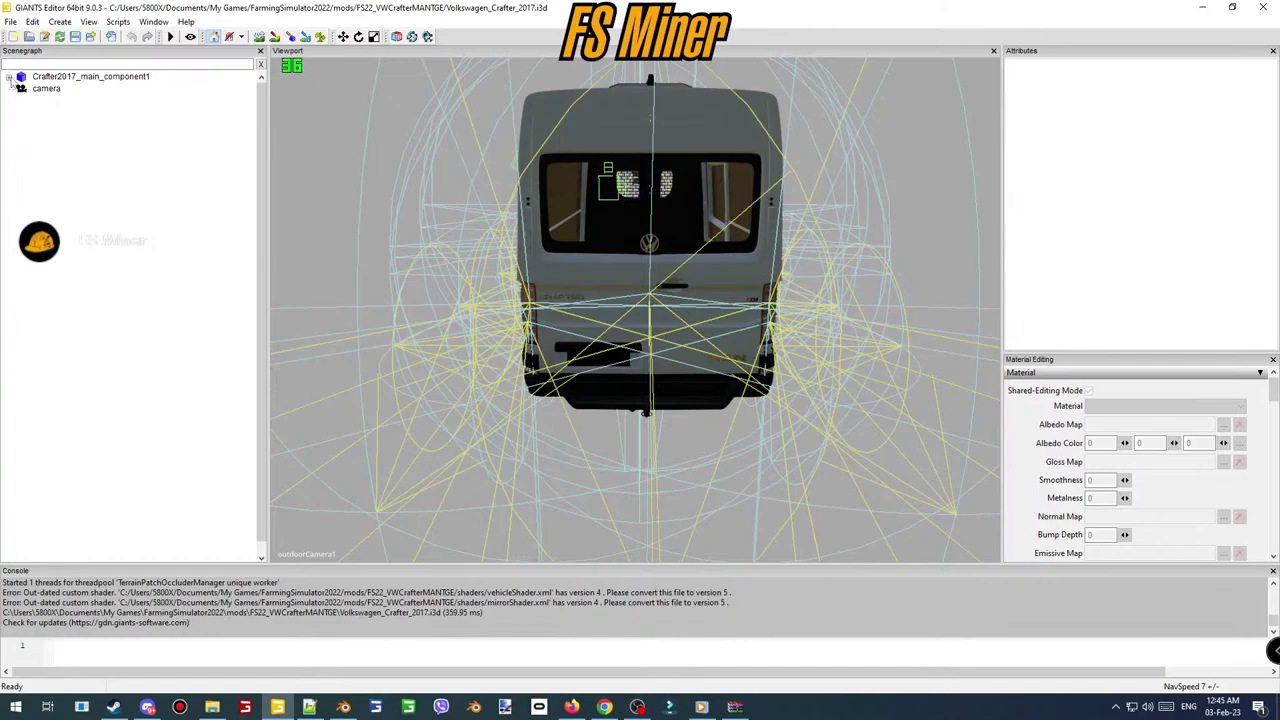
# - In GIANTS Editor, expand Crafter2017_main_component1 and its Crafter_MWB group, and inspect the config140Decal and media shapes
pyautogui.click(10, 77)
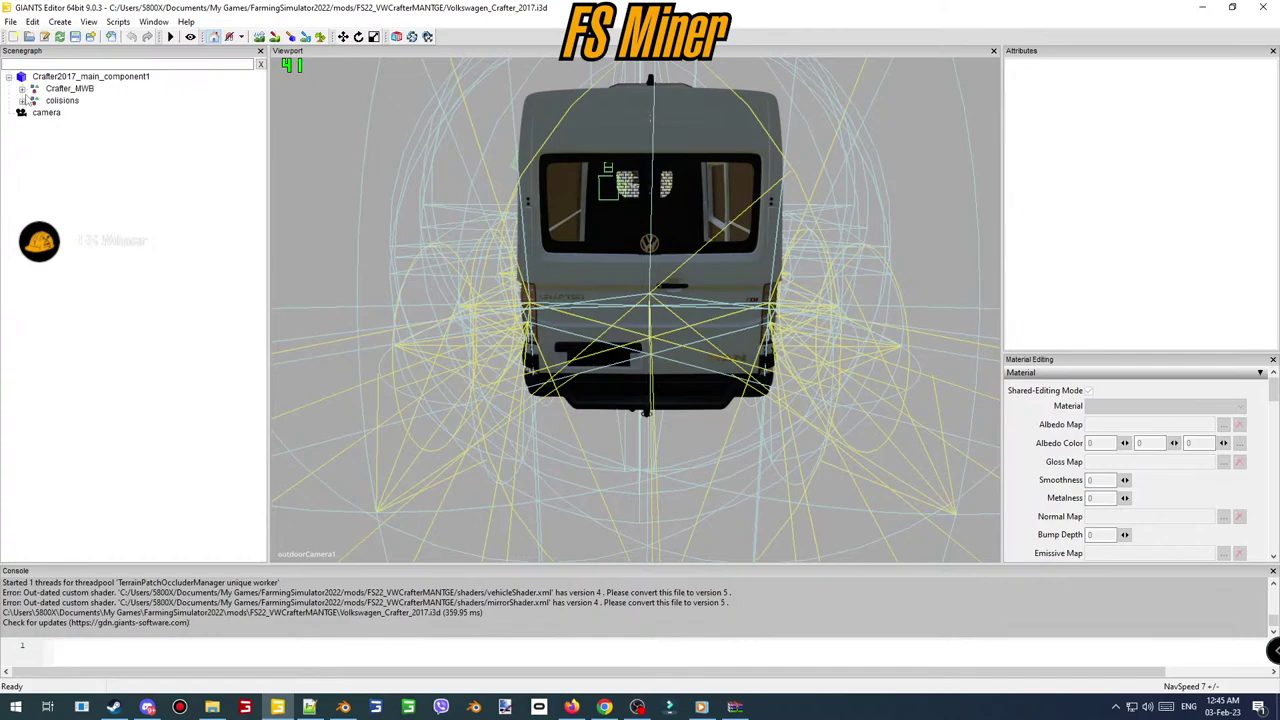
pyautogui.click(22, 88)
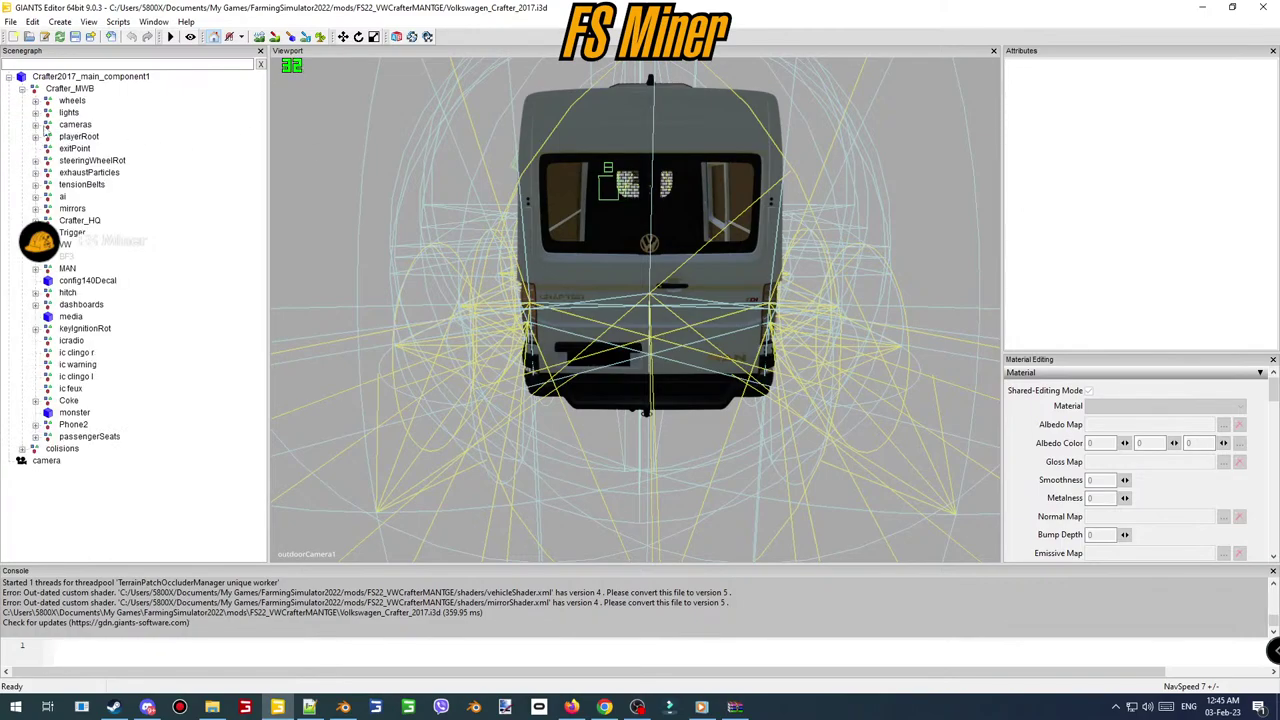
pyautogui.click(68, 283)
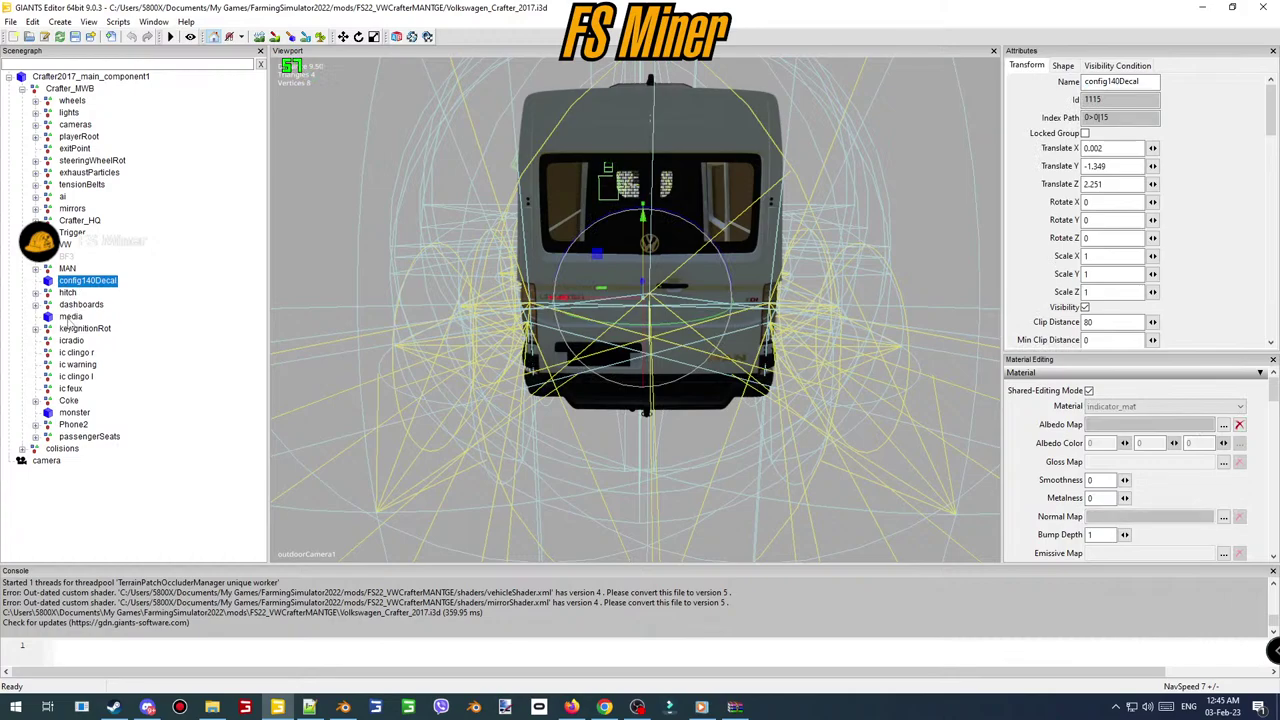
pyautogui.click(70, 317)
# - Create a new camera named cameraEdit and move it into the Crafter_MWB group
pyautogui.click(89, 23)
pyautogui.moveTo(102, 42)
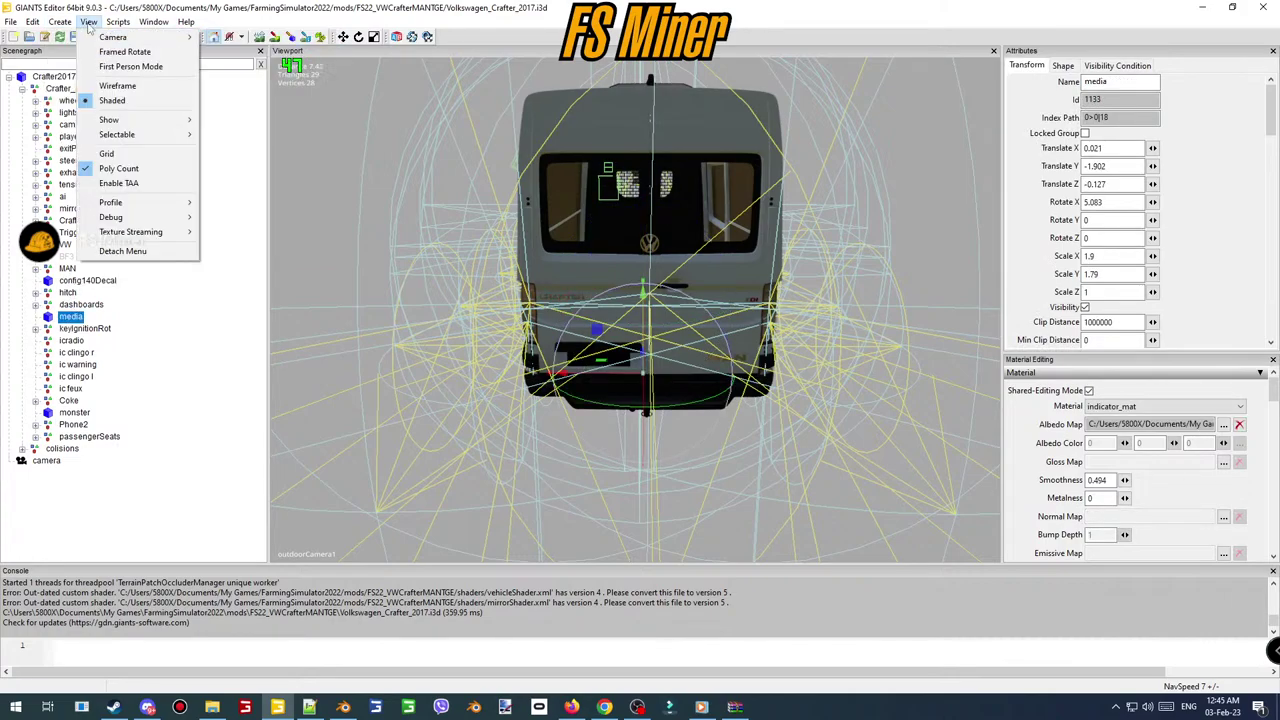
pyautogui.moveTo(60, 21)
pyautogui.click(89, 60)
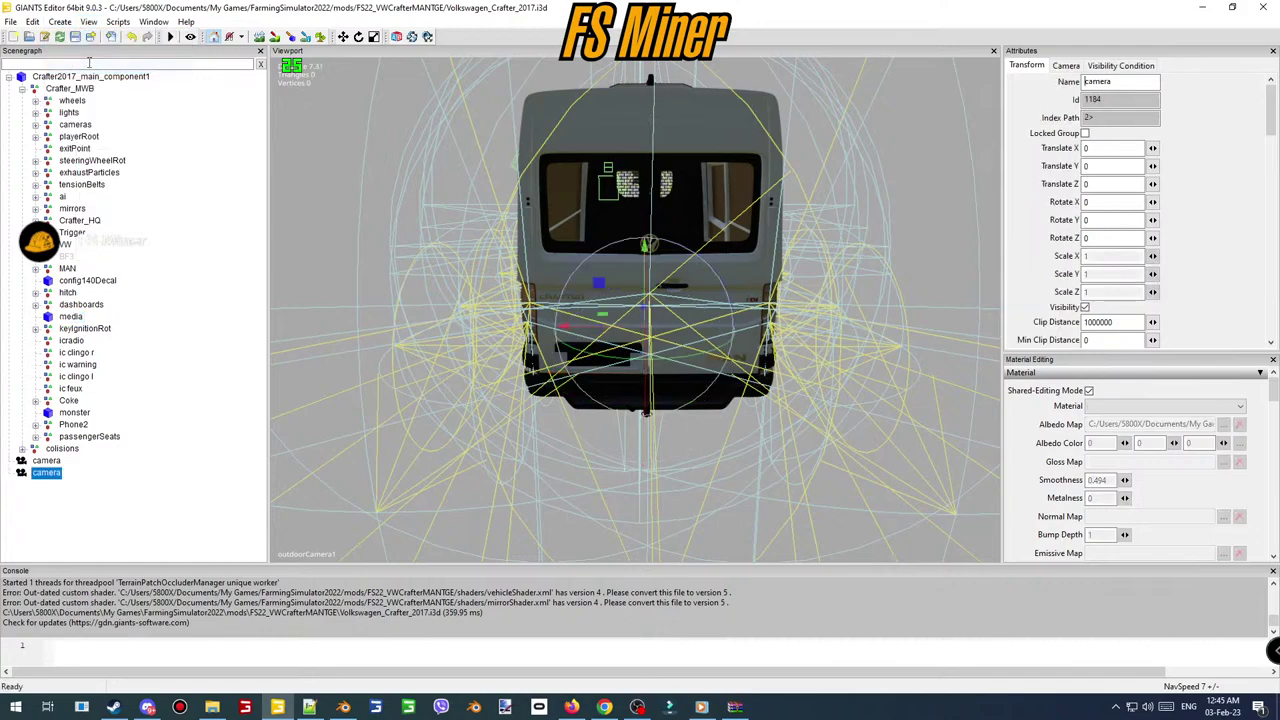
pyautogui.click(1130, 79)
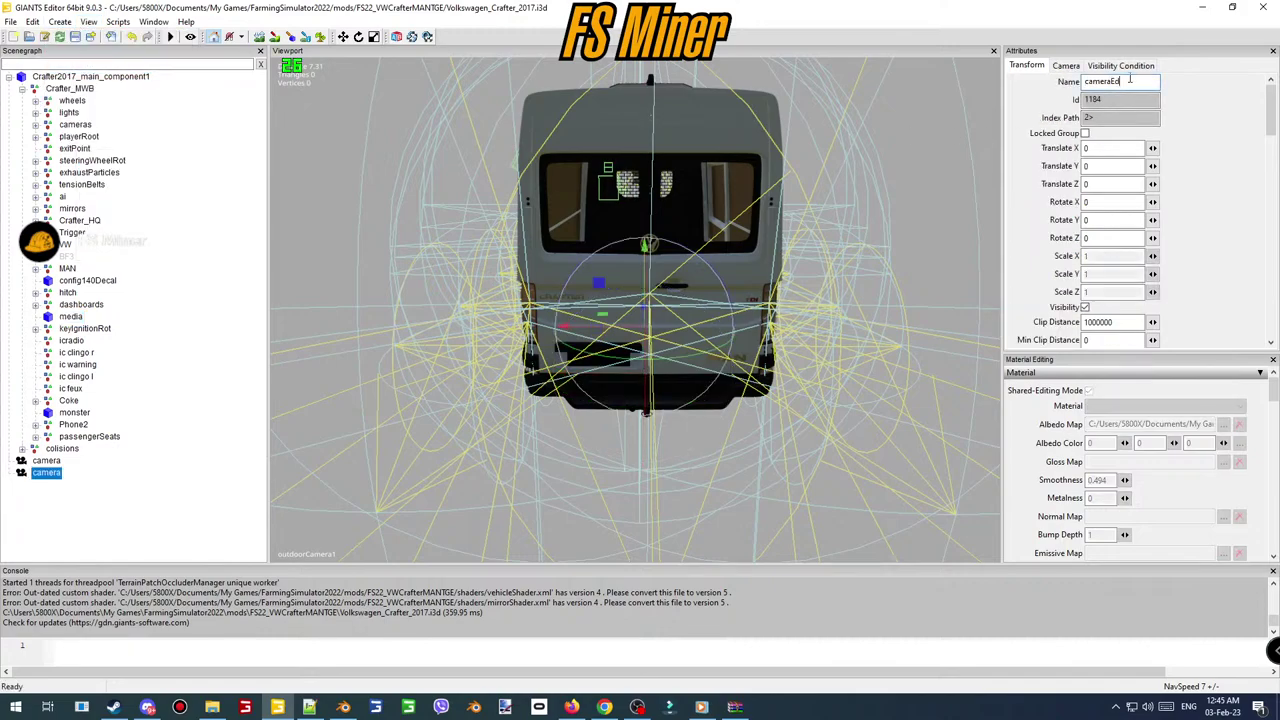
pyautogui.press('Delete')
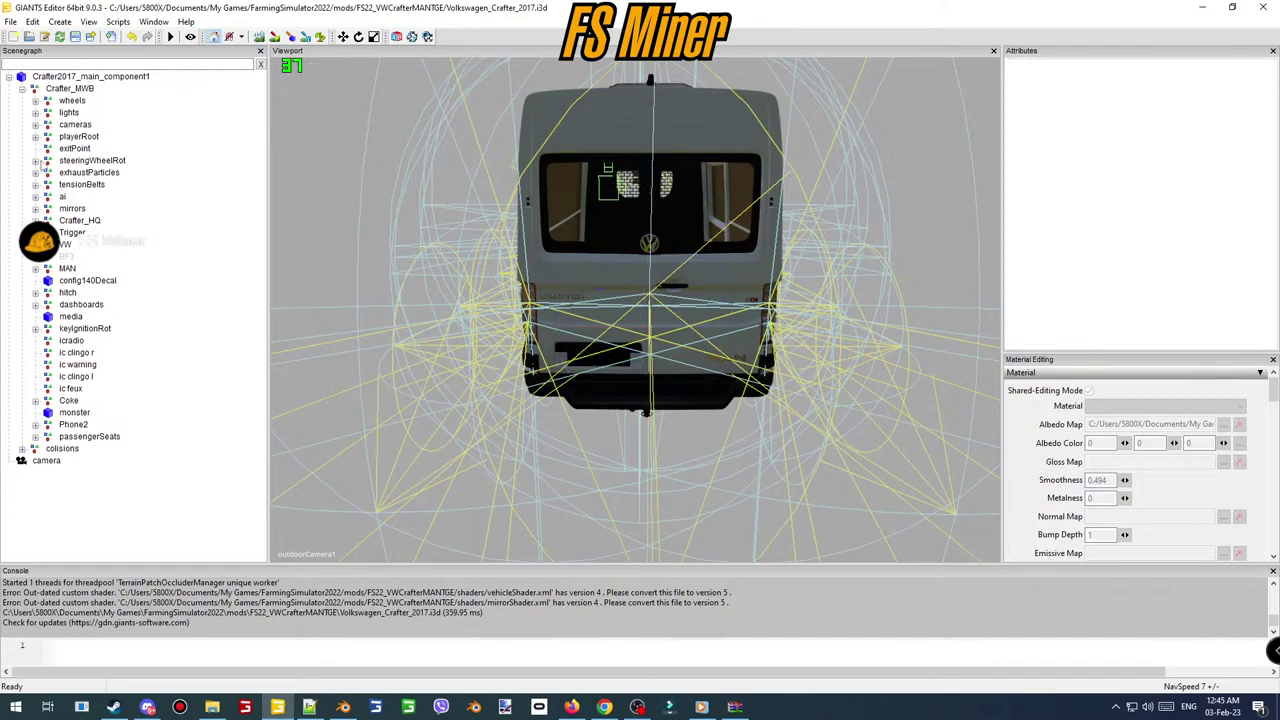
pyautogui.click(70, 89)
pyautogui.hotkey('ctrl', 'v')
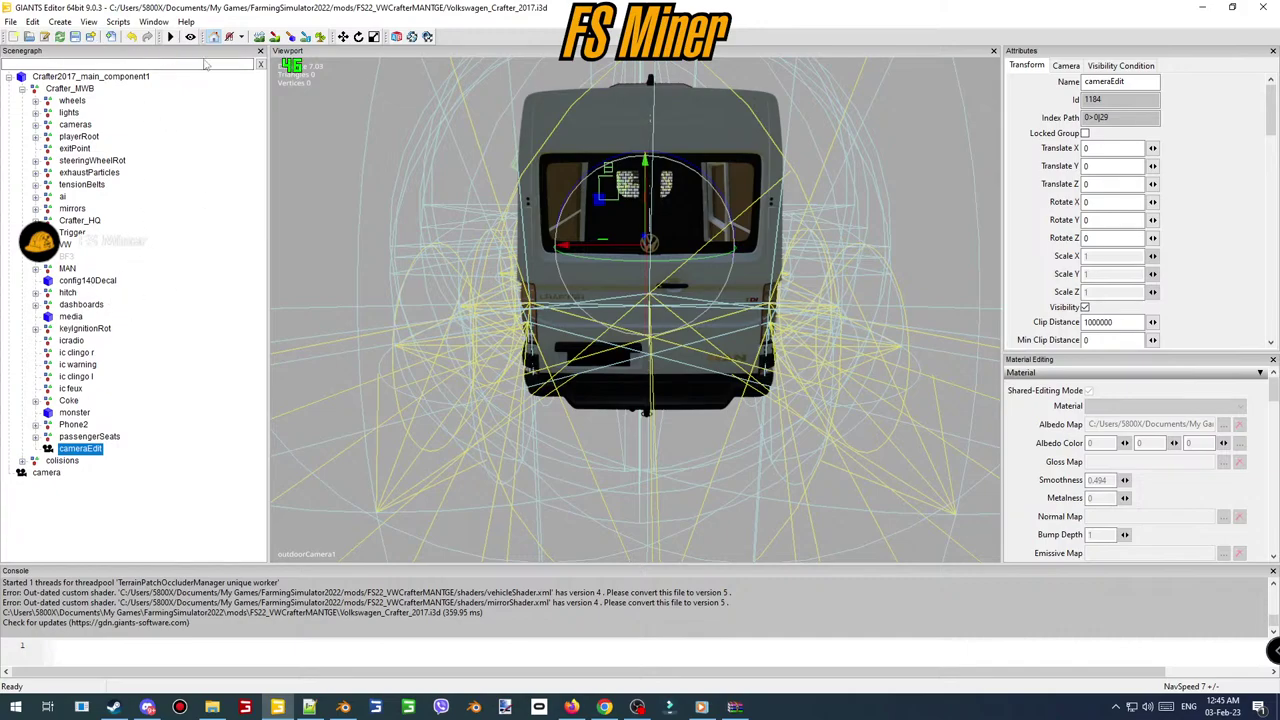
# - Switch the viewport to cameraEdit and frame the whole van from its front corner
pyautogui.click(88, 22)
pyautogui.moveTo(150, 37)
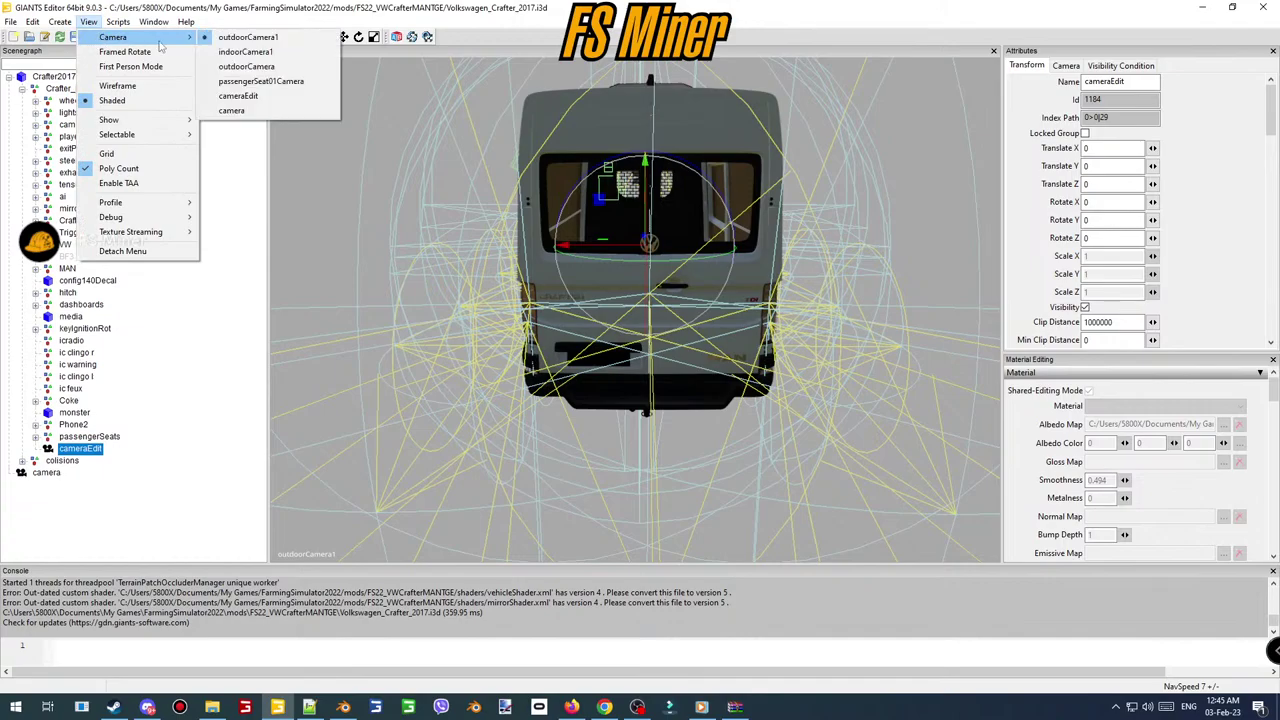
pyautogui.click(270, 96)
pyautogui.keyDown('alt'); pyautogui.moveTo(470, 255); pyautogui.dragTo(562, 290, button='middle'); pyautogui.keyUp('alt')
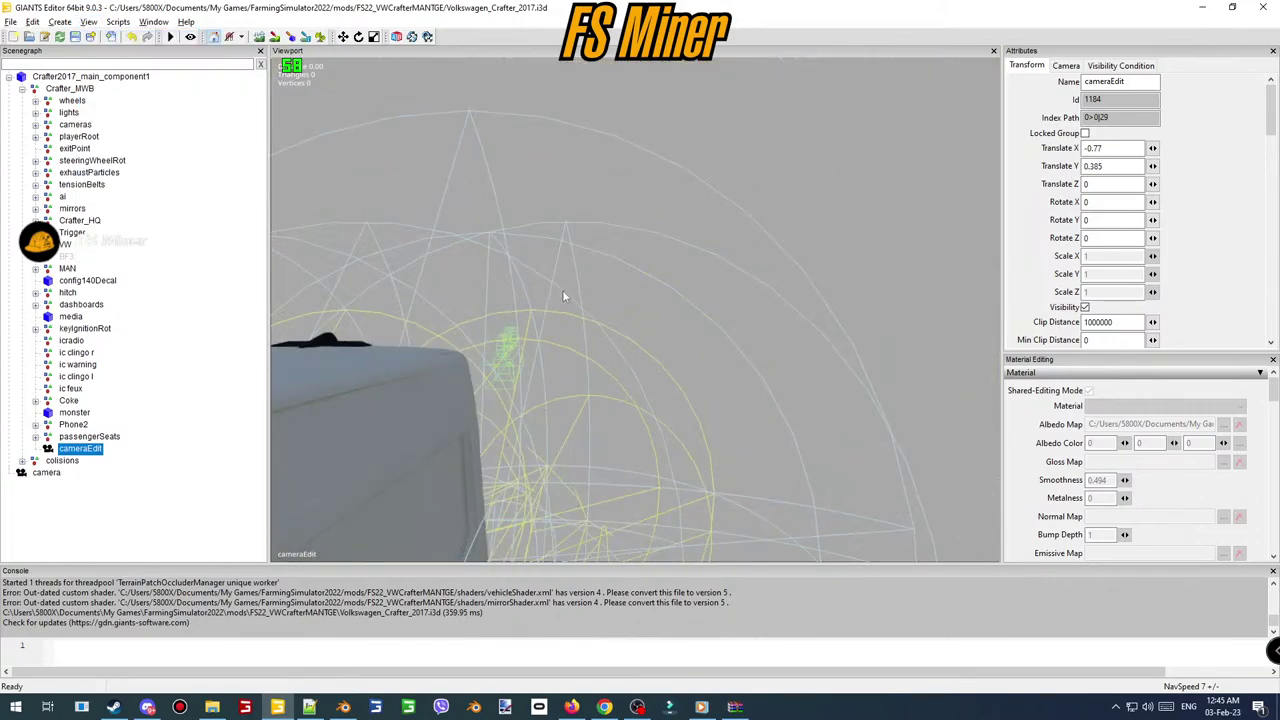
pyautogui.keyDown('alt'); pyautogui.moveTo(562, 290); pyautogui.dragTo(475, 315); pyautogui.keyUp('alt')
pyautogui.scroll(-5, 581, 328)
pyautogui.scroll(10, 582, 328)
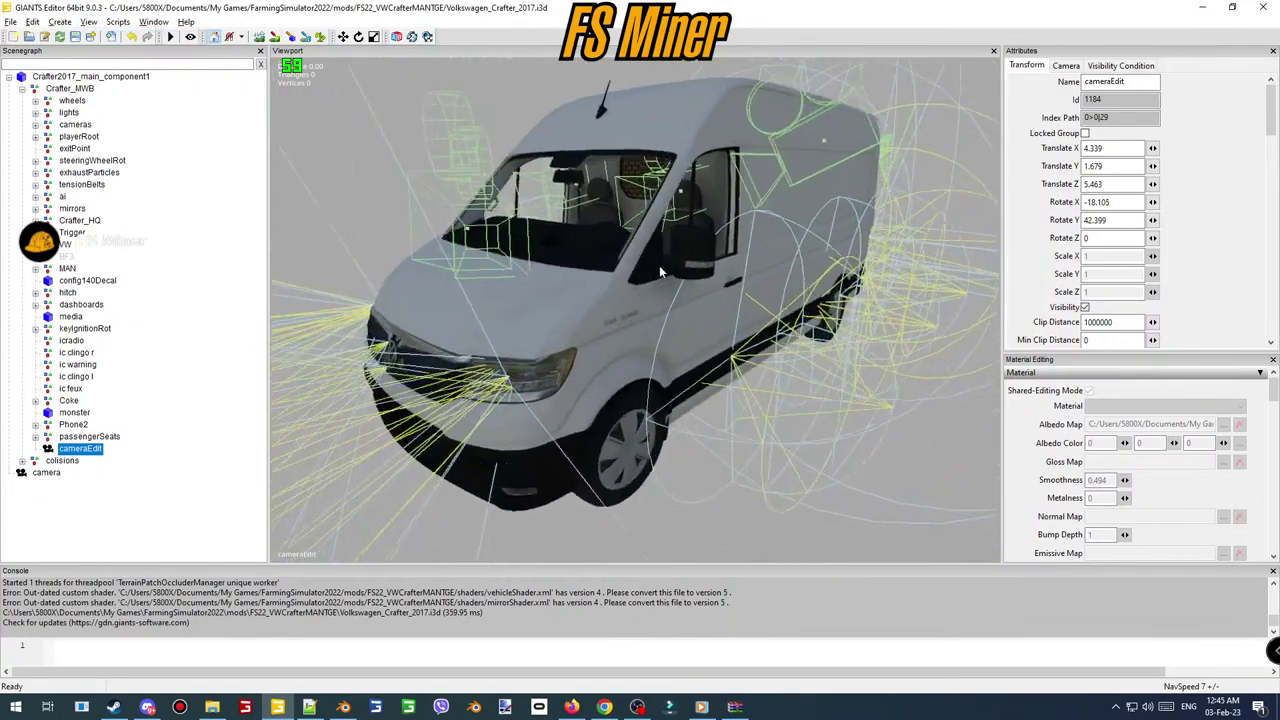
pyautogui.scroll(-5, 686, 234)
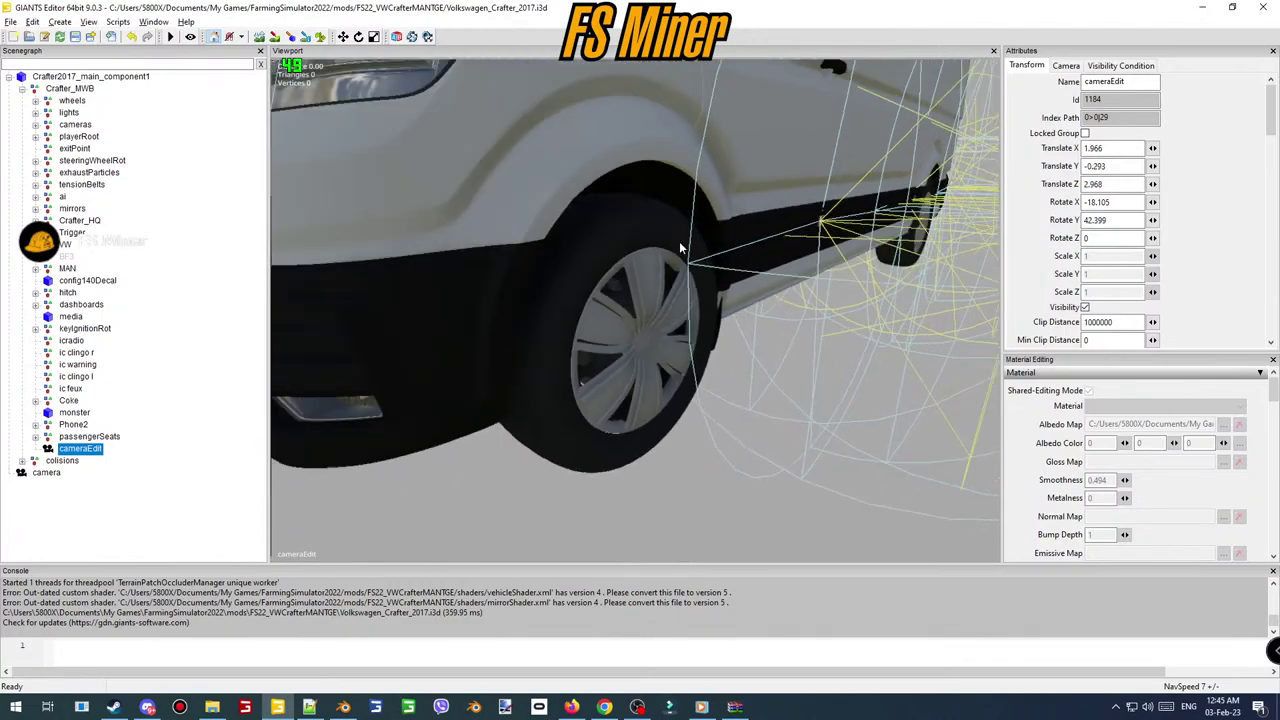
pyautogui.moveTo(679, 241); pyautogui.dragTo(657, 265, button='middle')
pyautogui.keyDown('alt'); pyautogui.moveTo(657, 265); pyautogui.dragTo(680, 249); pyautogui.keyUp('alt')
pyautogui.scroll(-3, 680, 249)
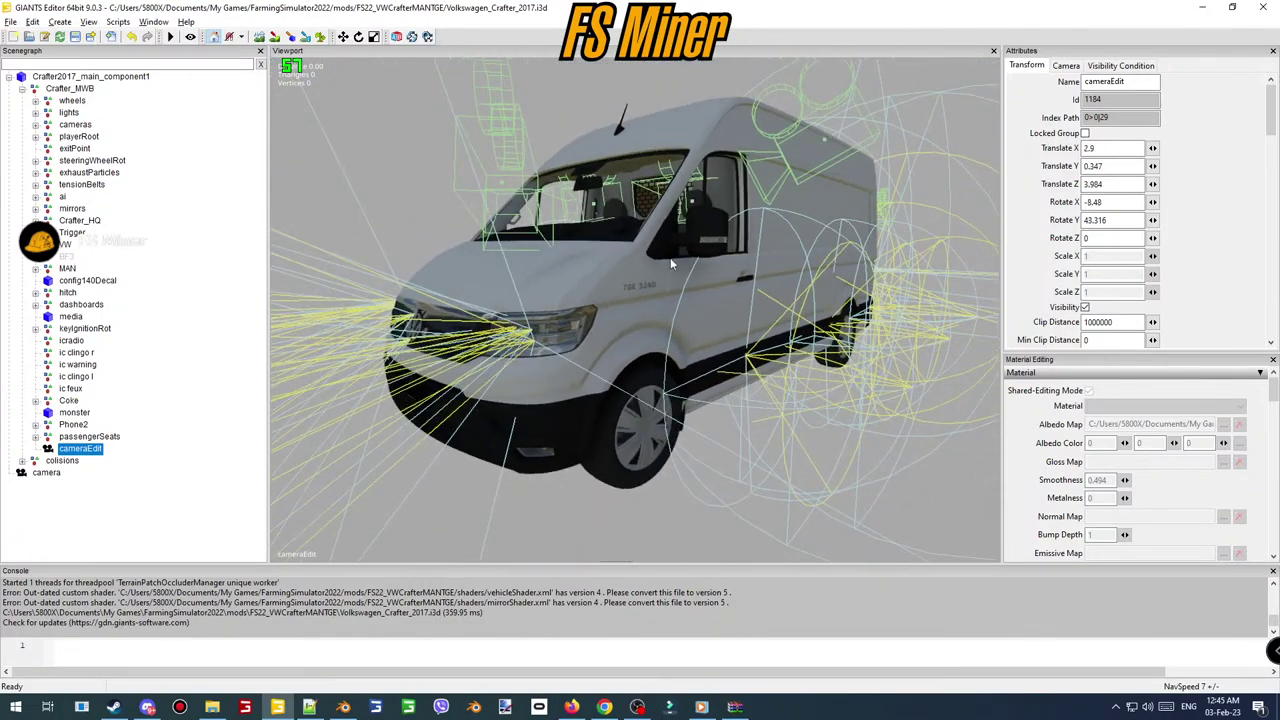
pyautogui.keyDown('alt'); pyautogui.moveTo(680, 249); pyautogui.dragTo(670, 267, button='middle'); pyautogui.keyUp('alt')
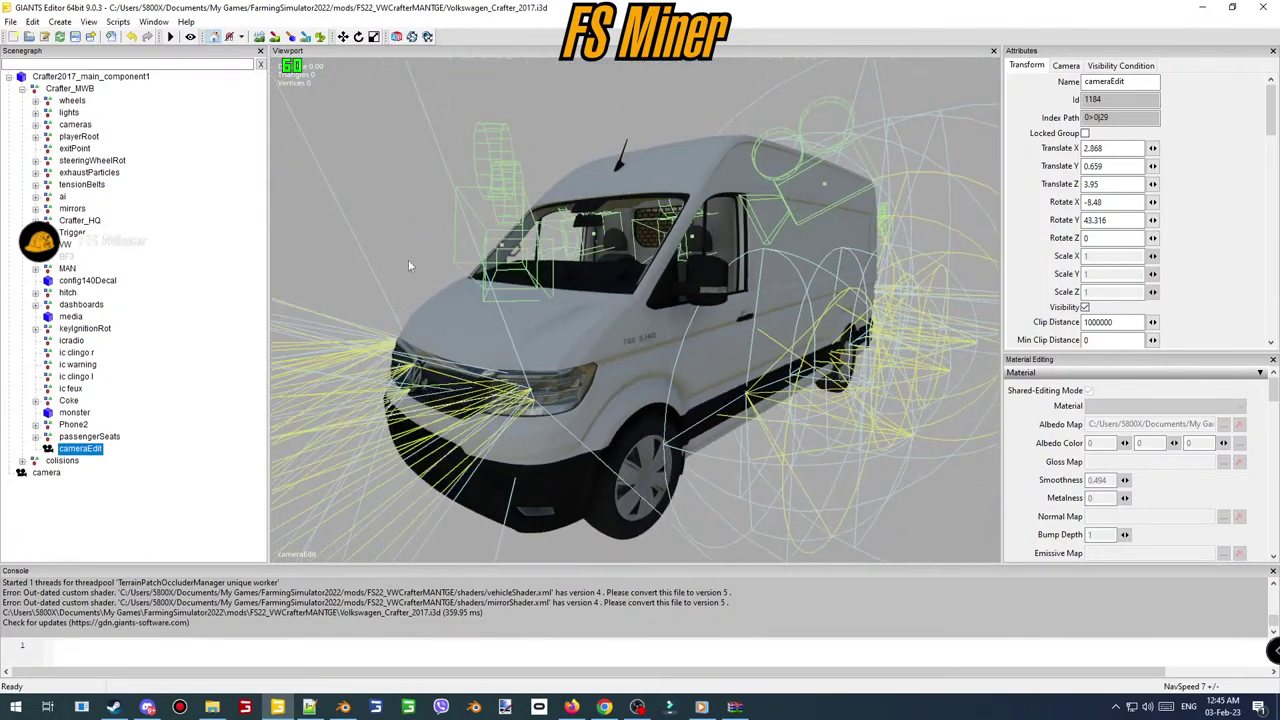
# - Go through the Crafter_MWB child groups one by one down to Crafter_HQ, checking which van parts each contains
pyautogui.click(73, 106)
pyautogui.press('Down')
pyautogui.press('Down')
pyautogui.press('Down')
pyautogui.press('Down')
pyautogui.press('Down')
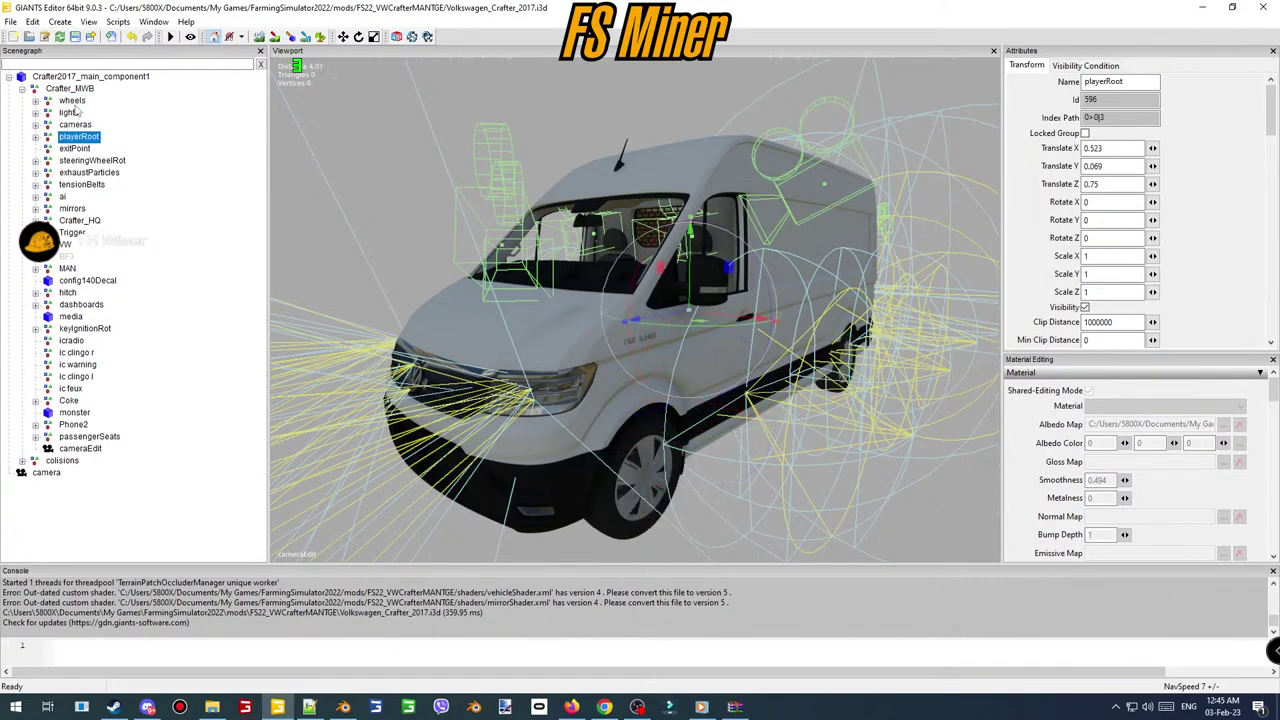
pyautogui.press('Down')
pyautogui.press('Down')
pyautogui.press('Down')
pyautogui.press('Down')
pyautogui.press('Down')
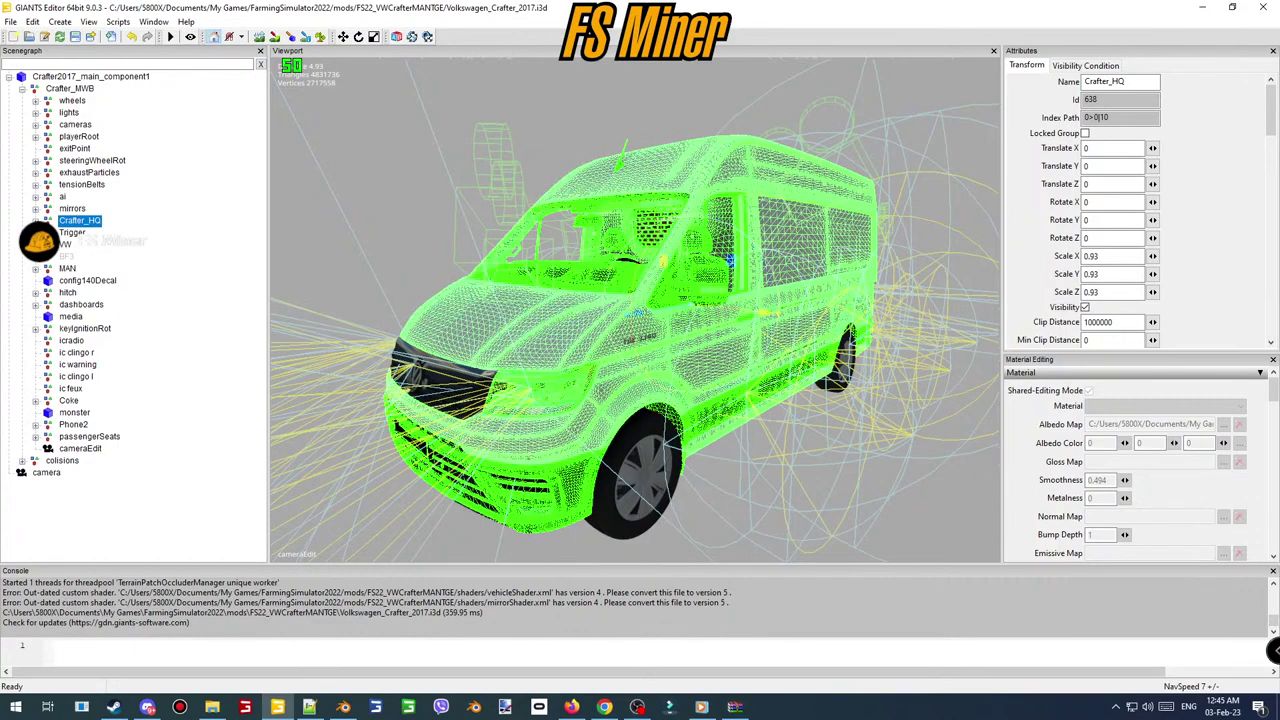
# - Expand the Crafter_HQ group and examine the parts of its side door node
pyautogui.press('Right')
pyautogui.click(48, 245)
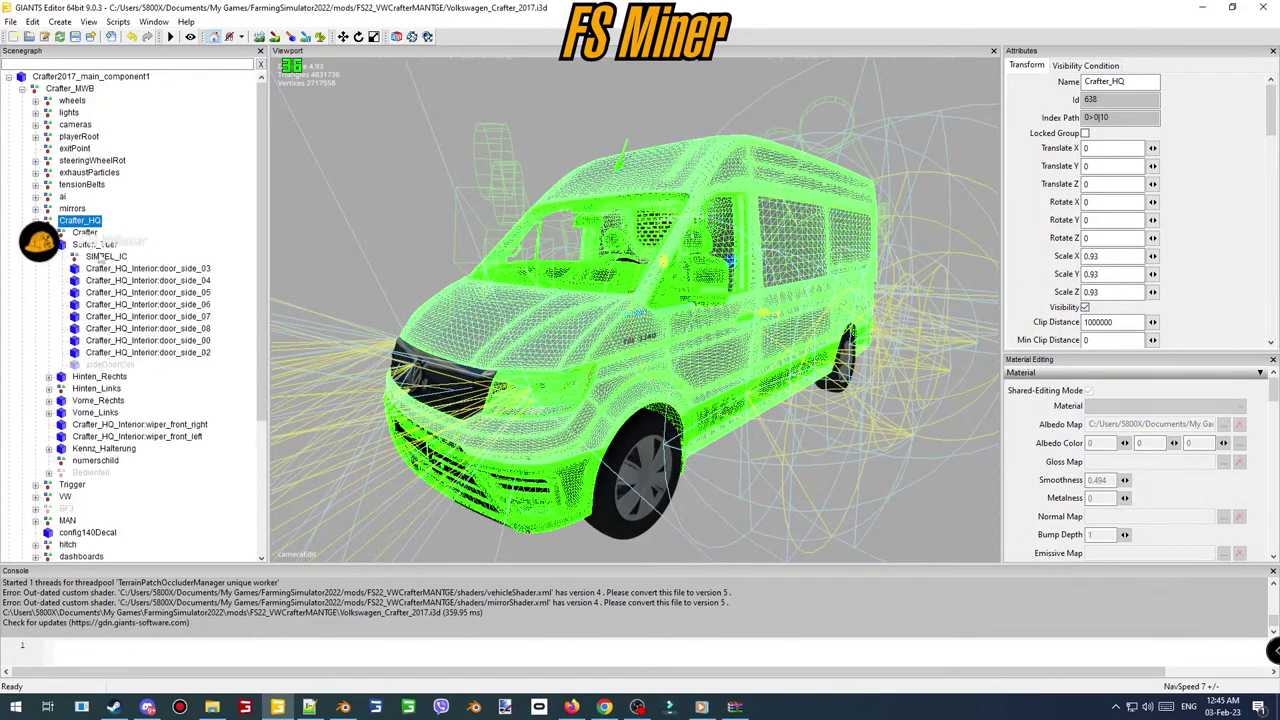
pyautogui.click(102, 246)
pyautogui.press('Down')
pyautogui.press('Down')
pyautogui.press('Down')
pyautogui.press('Down')
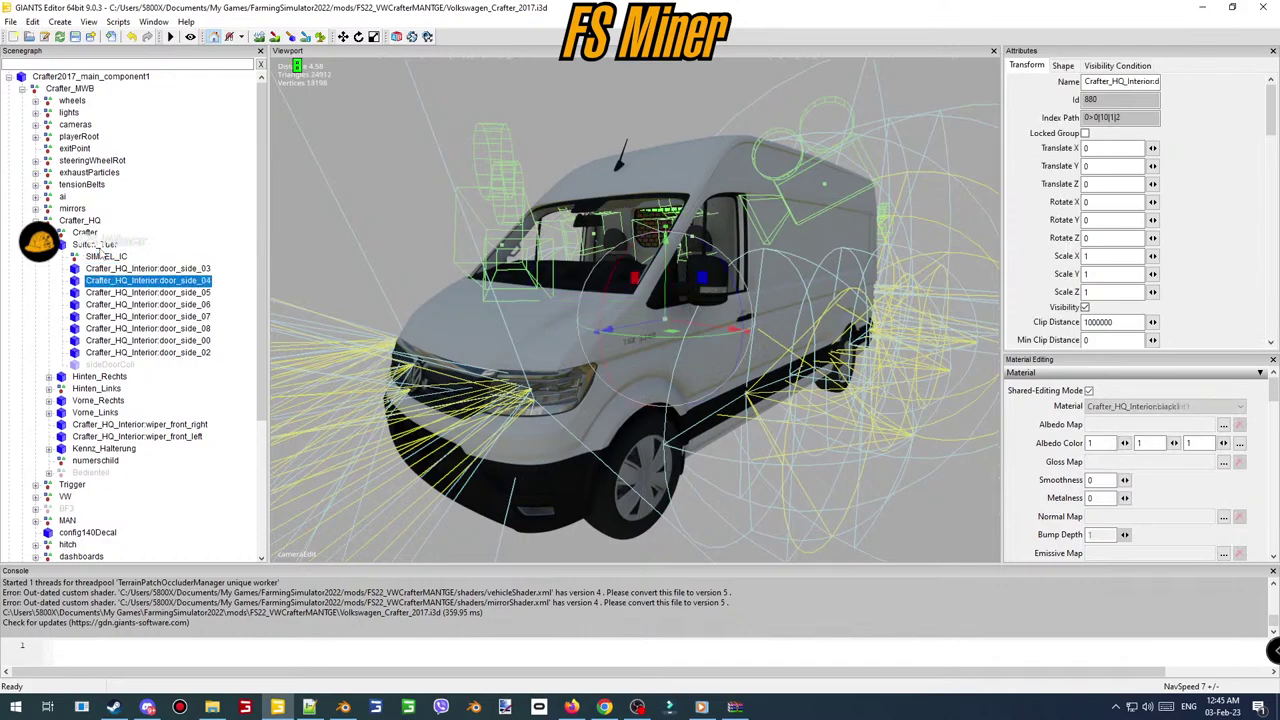
# - Collapse the side door node, expand Crafter and step through its interior, light and body parts from interior_06 down to interior_29
pyautogui.press('Left')
pyautogui.press('Left')
pyautogui.press('Up')
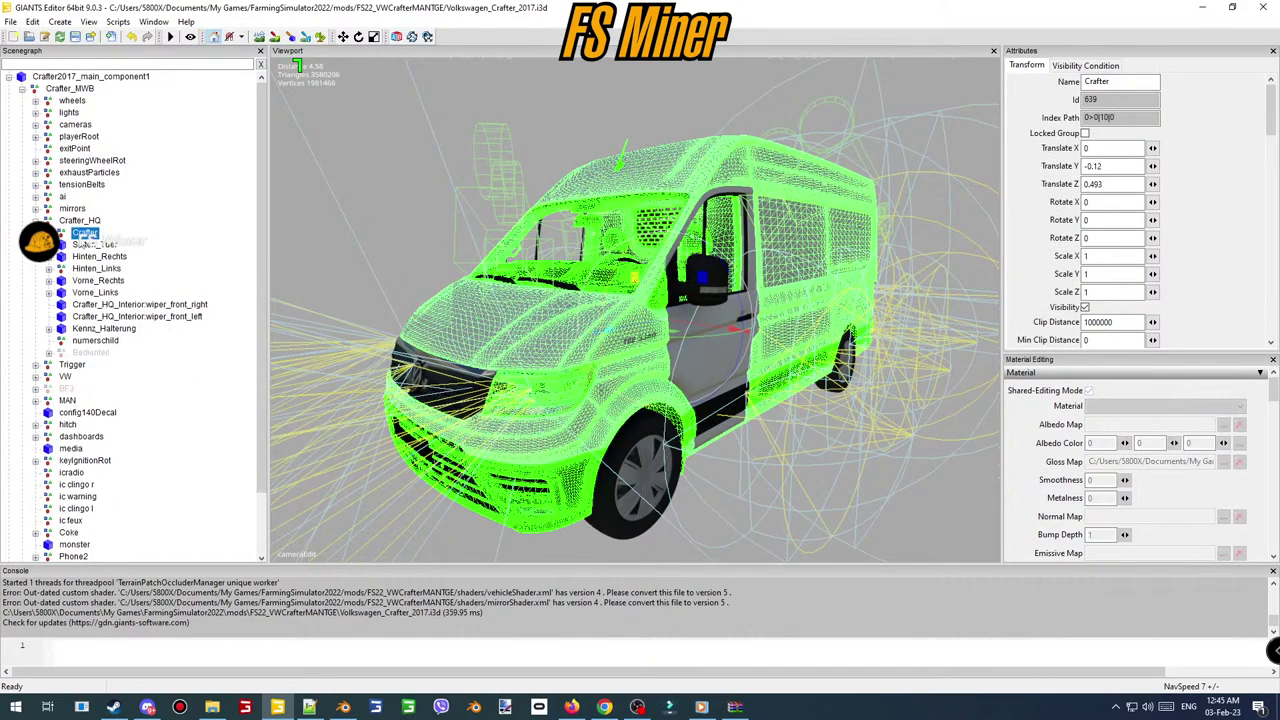
pyautogui.press('Right')
pyautogui.press('Down')
pyautogui.press('Down')
pyautogui.press('Down')
pyautogui.press('Down')
pyautogui.press('Down')
pyautogui.press('Down')
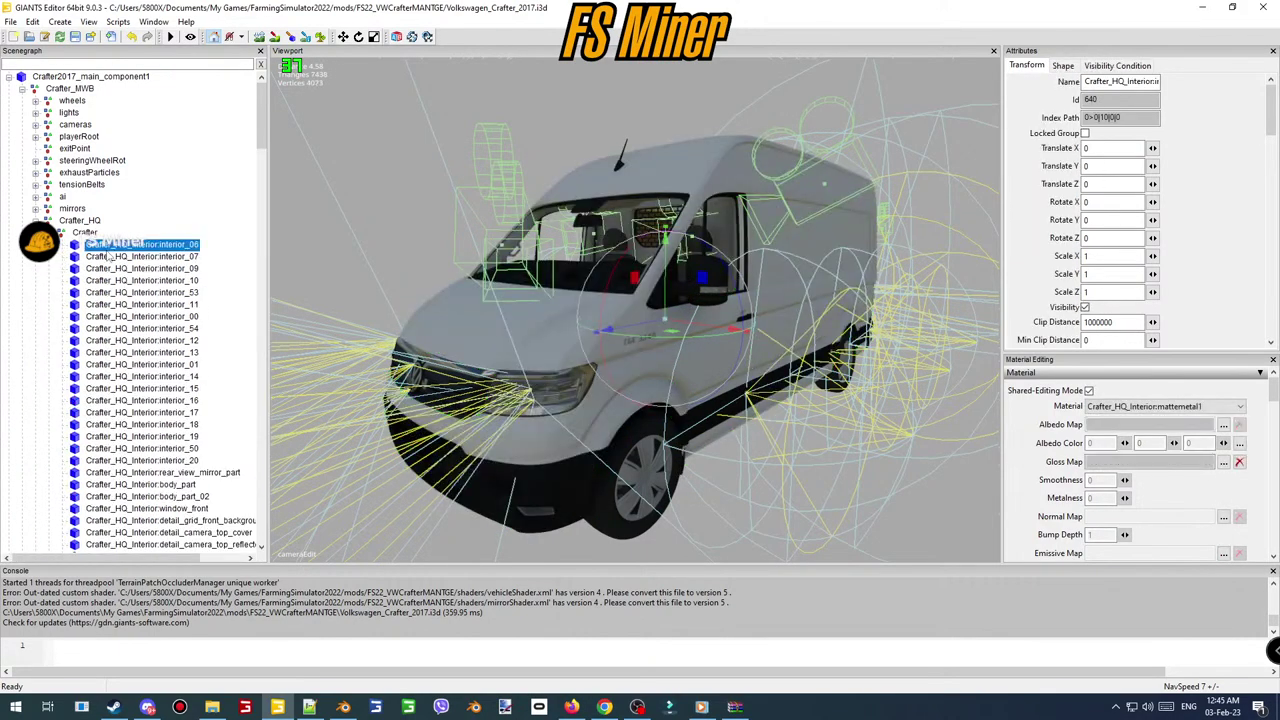
pyautogui.press('Down')
pyautogui.press('Down')
pyautogui.press('Down')
pyautogui.press('Down')
pyautogui.press('Down')
pyautogui.press('Down')
pyautogui.press('Down')
pyautogui.press('Down')
pyautogui.press('Down')
pyautogui.press('Down')
pyautogui.press('Down')
pyautogui.press('Down')
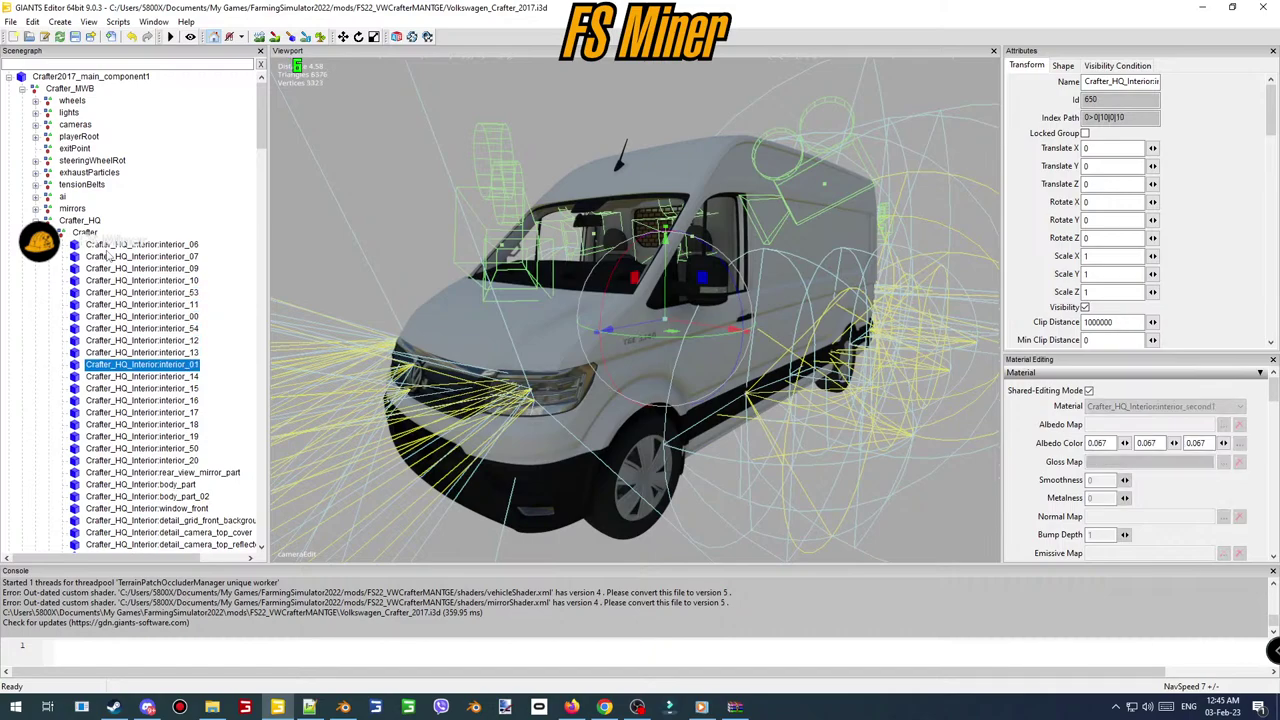
pyautogui.press('Down')
pyautogui.press('Down')
pyautogui.press('Down')
pyautogui.press('Down')
pyautogui.press('Down')
pyautogui.press('Down')
pyautogui.press('Down')
pyautogui.press('Down')
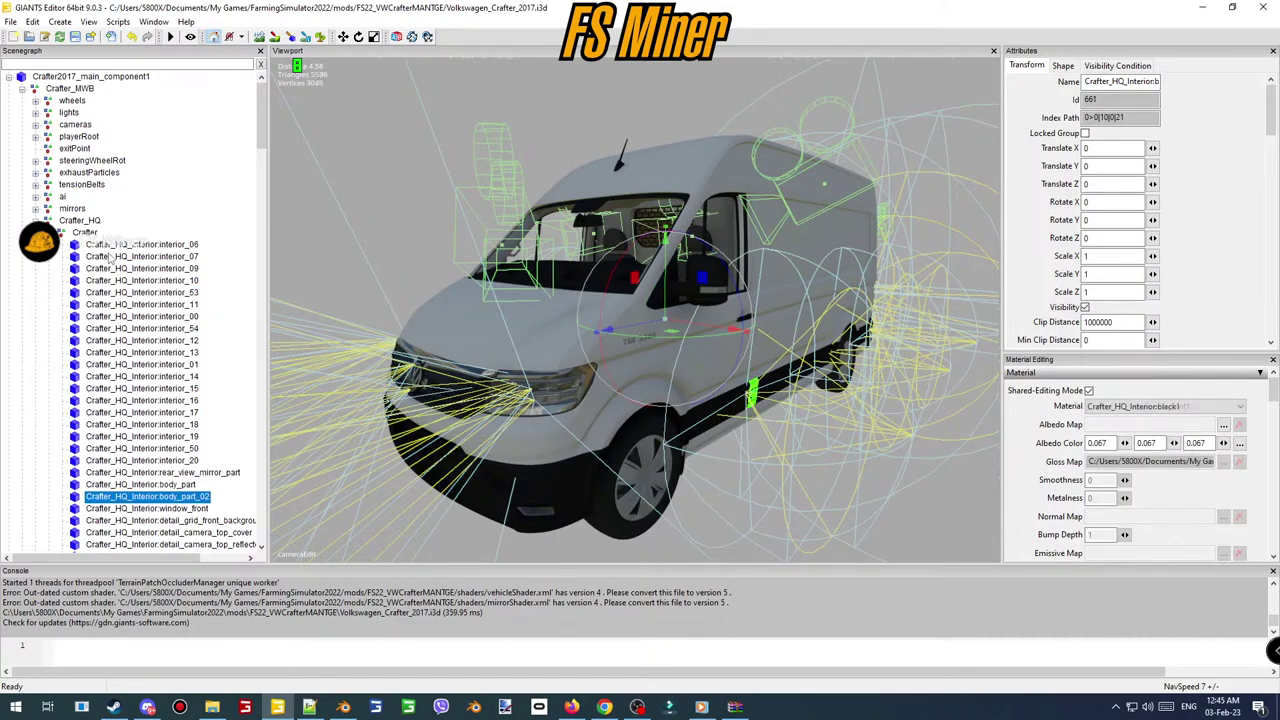
pyautogui.press('Down')
pyautogui.press('Down')
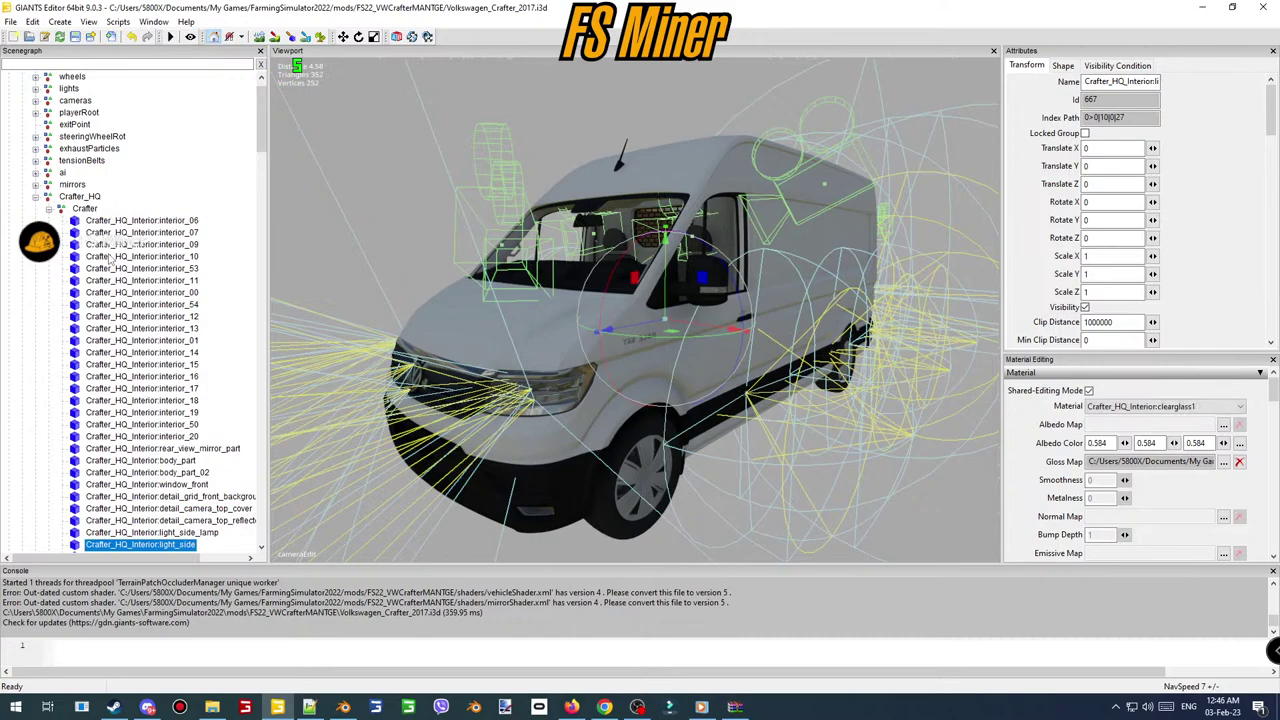
pyautogui.press('Down')
pyautogui.press('Down')
pyautogui.scroll(-6, 110, 258)
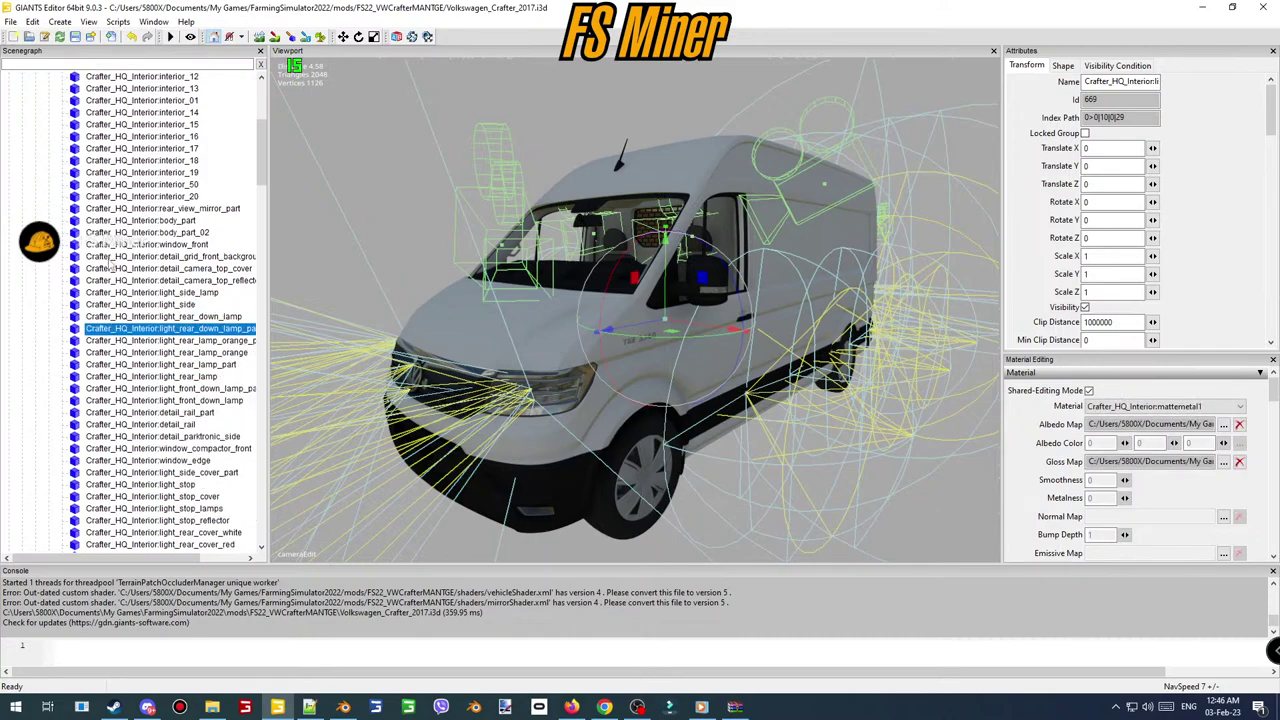
pyautogui.press('Down')
pyautogui.press('Down')
pyautogui.press('Down')
pyautogui.press('Down')
pyautogui.press('Down')
pyautogui.press('Down')
pyautogui.press('Down')
pyautogui.press('Down')
pyautogui.press('Down')
pyautogui.press('Down')
pyautogui.press('Down')
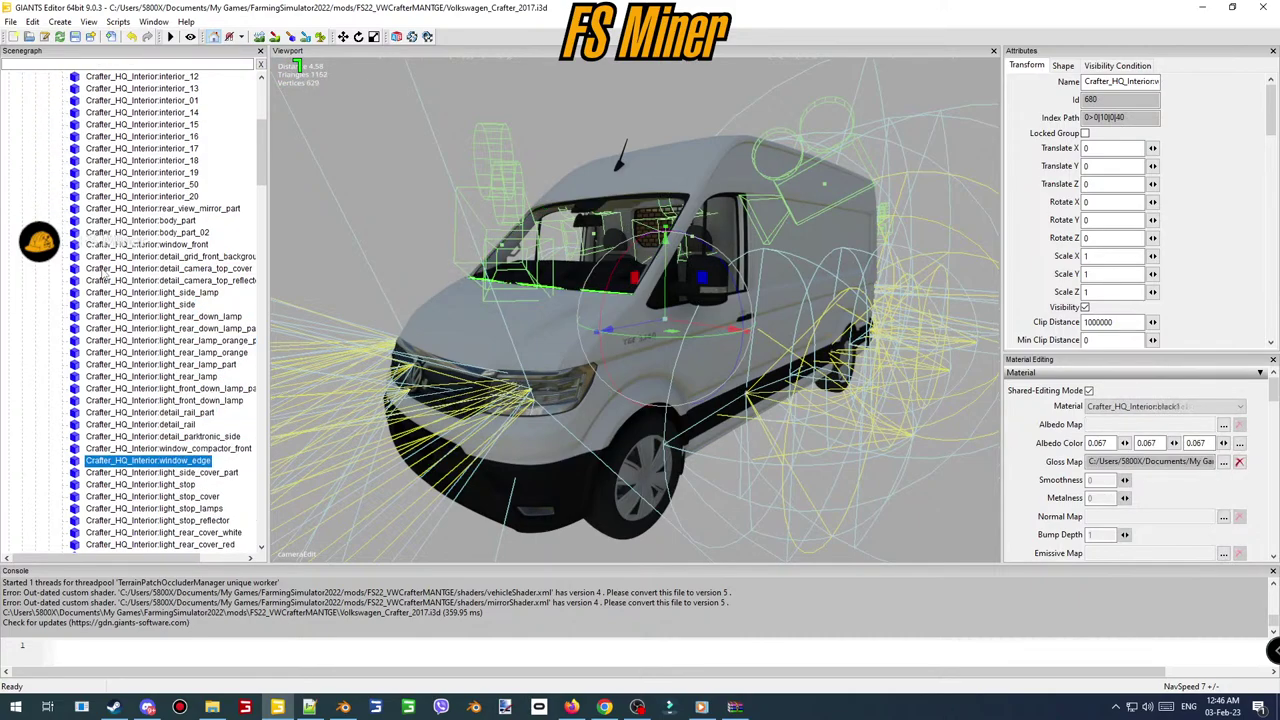
pyautogui.press('Down')
pyautogui.press('Down')
pyautogui.press('Down')
pyautogui.press('Down')
pyautogui.press('Down')
pyautogui.press('Down')
pyautogui.press('Down')
pyautogui.press('Down')
pyautogui.press('Down')
pyautogui.press('Down')
pyautogui.press('Down')
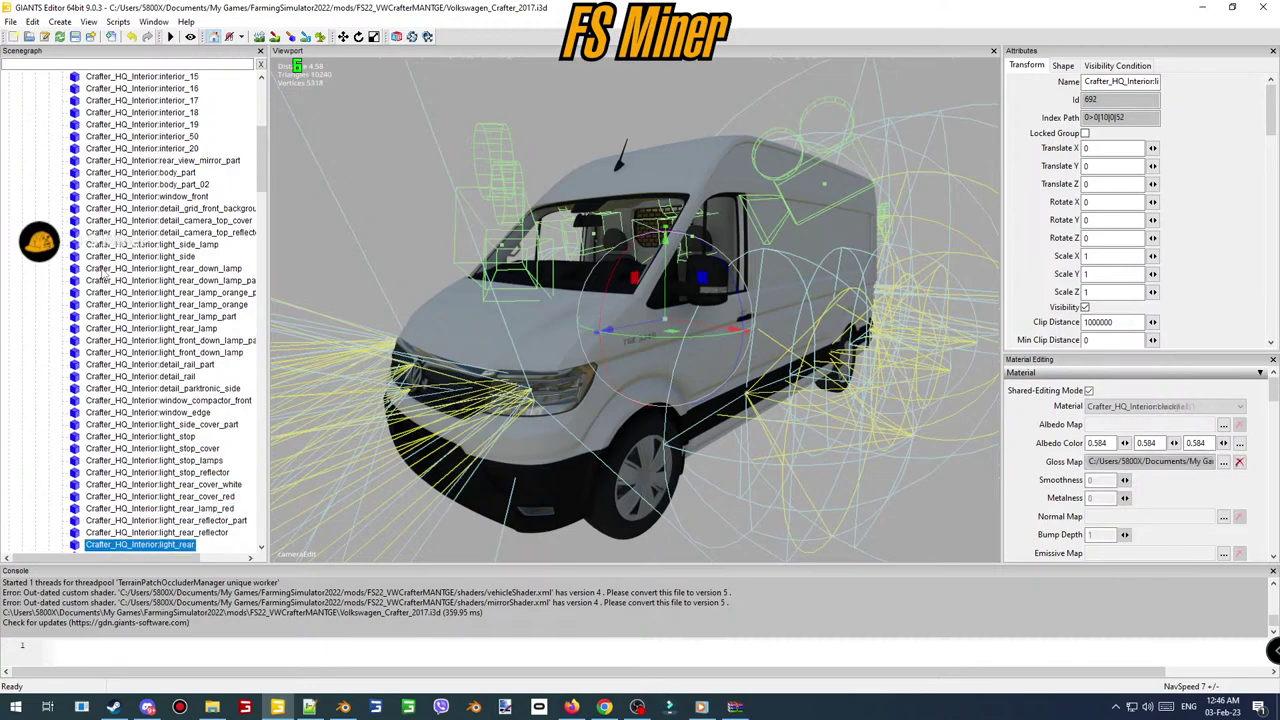
pyautogui.press('Down')
pyautogui.press('Down')
pyautogui.press('Down')
pyautogui.press('Down')
pyautogui.press('Down')
pyautogui.press('Down')
pyautogui.press('Down')
pyautogui.press('Down')
pyautogui.press('Down')
pyautogui.press('Down')
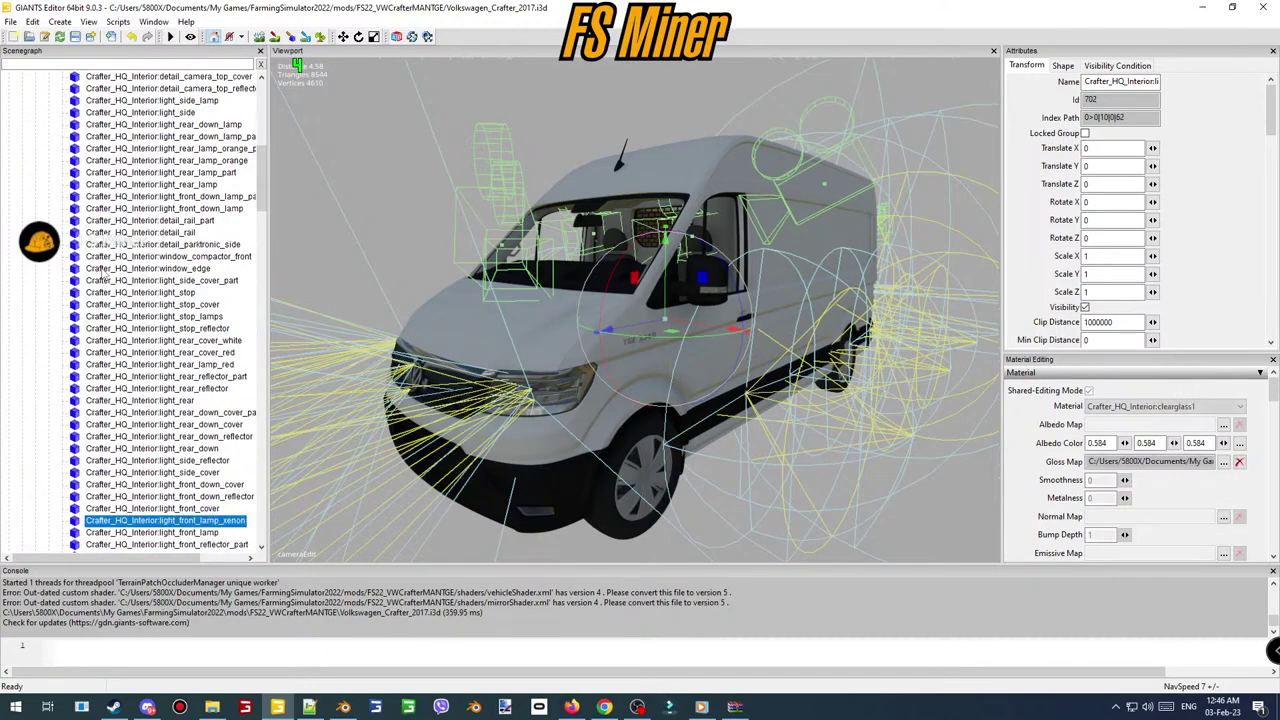
pyautogui.press('Down')
pyautogui.press('Down')
pyautogui.press('Down')
pyautogui.press('Down')
pyautogui.press('Down')
pyautogui.press('Down')
pyautogui.press('Down')
pyautogui.press('Down')
pyautogui.press('Down')
pyautogui.press('Down')
pyautogui.press('Down')
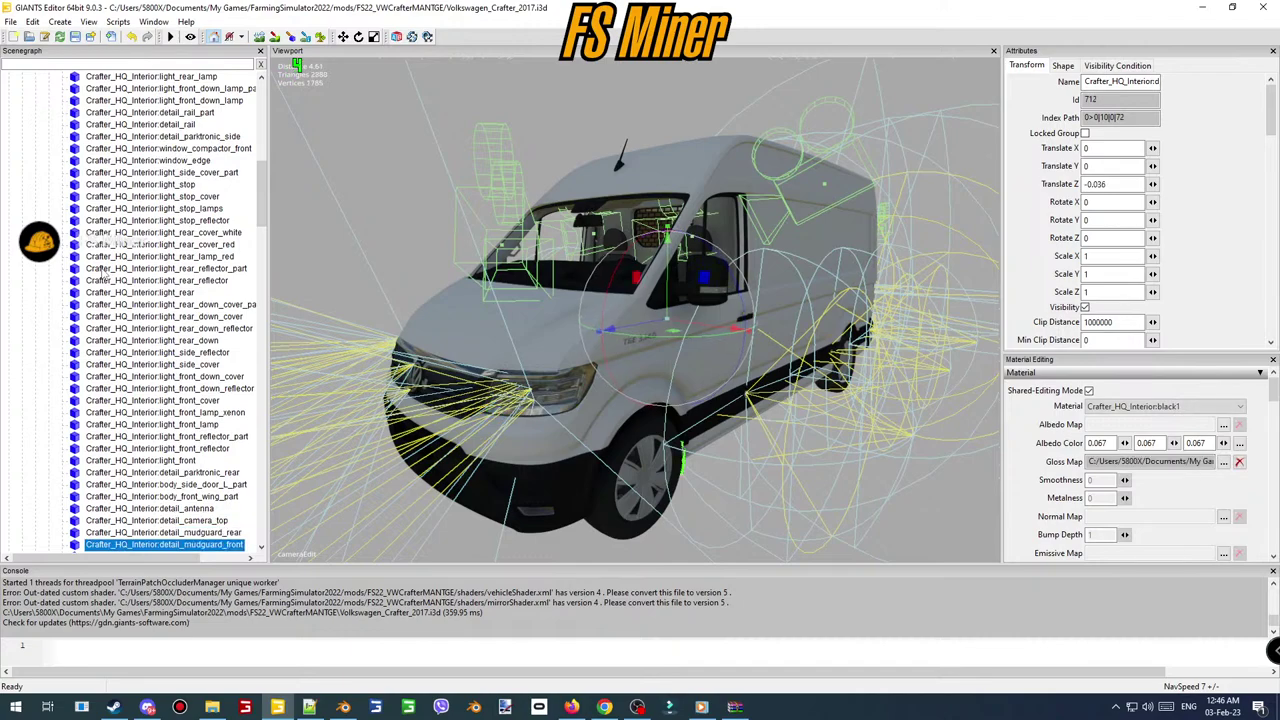
pyautogui.press('Down')
pyautogui.press('Down')
pyautogui.press('Down')
pyautogui.press('Down')
pyautogui.press('Down')
pyautogui.press('Down')
pyautogui.press('Down')
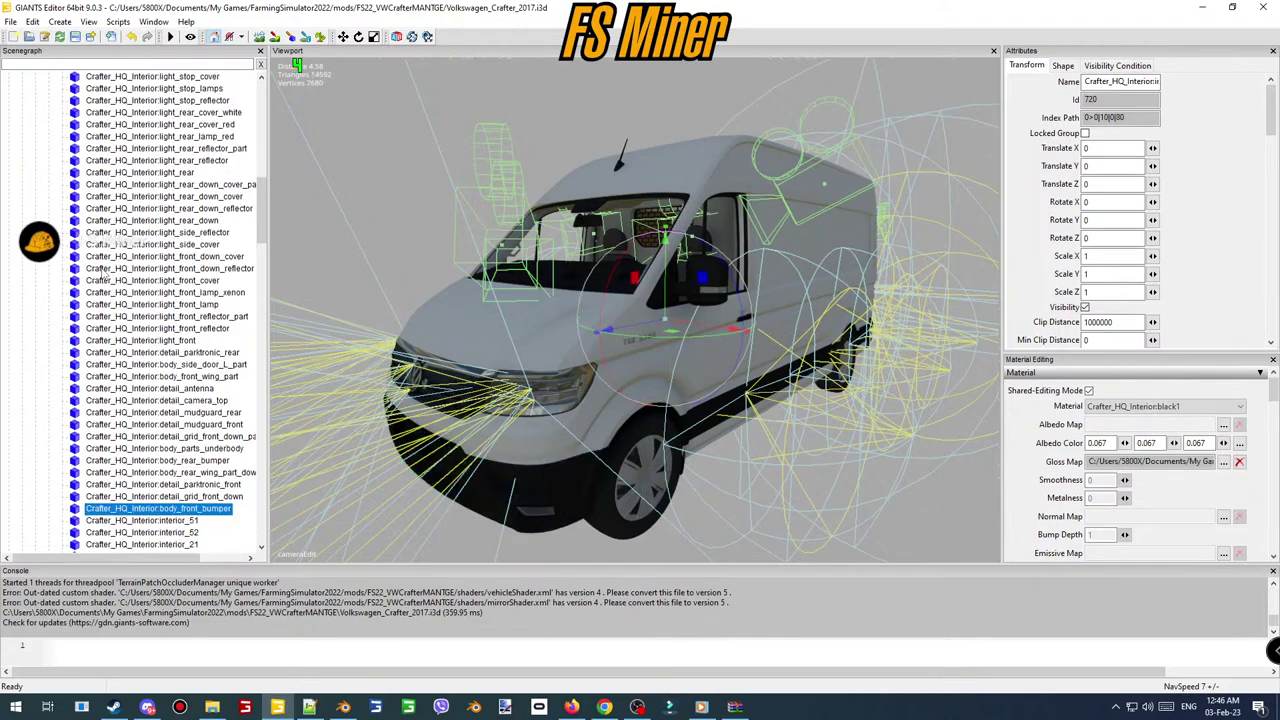
pyautogui.press('Down')
pyautogui.press('Down')
pyautogui.press('Down')
pyautogui.press('Down')
pyautogui.press('Down')
pyautogui.press('Down')
pyautogui.press('Down')
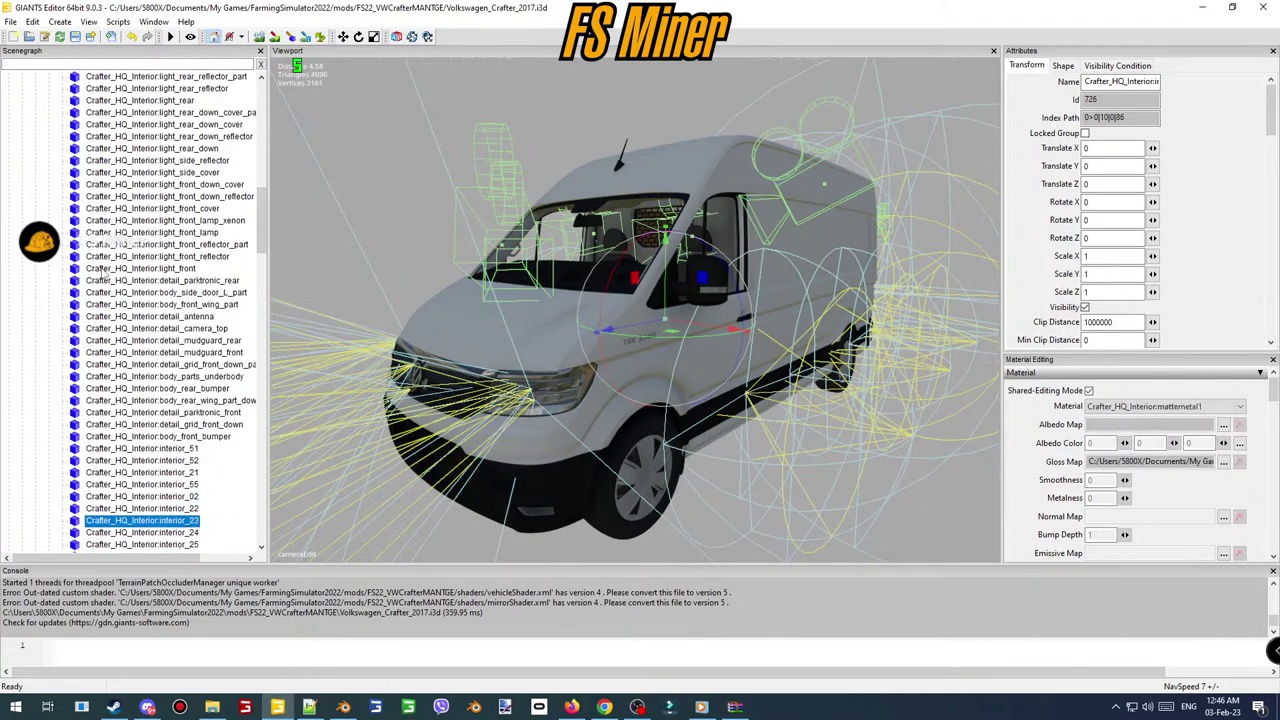
pyautogui.press('Down')
pyautogui.press('Down')
pyautogui.press('Down')
pyautogui.press('Down')
pyautogui.press('Down')
pyautogui.press('Down')
pyautogui.press('Down')
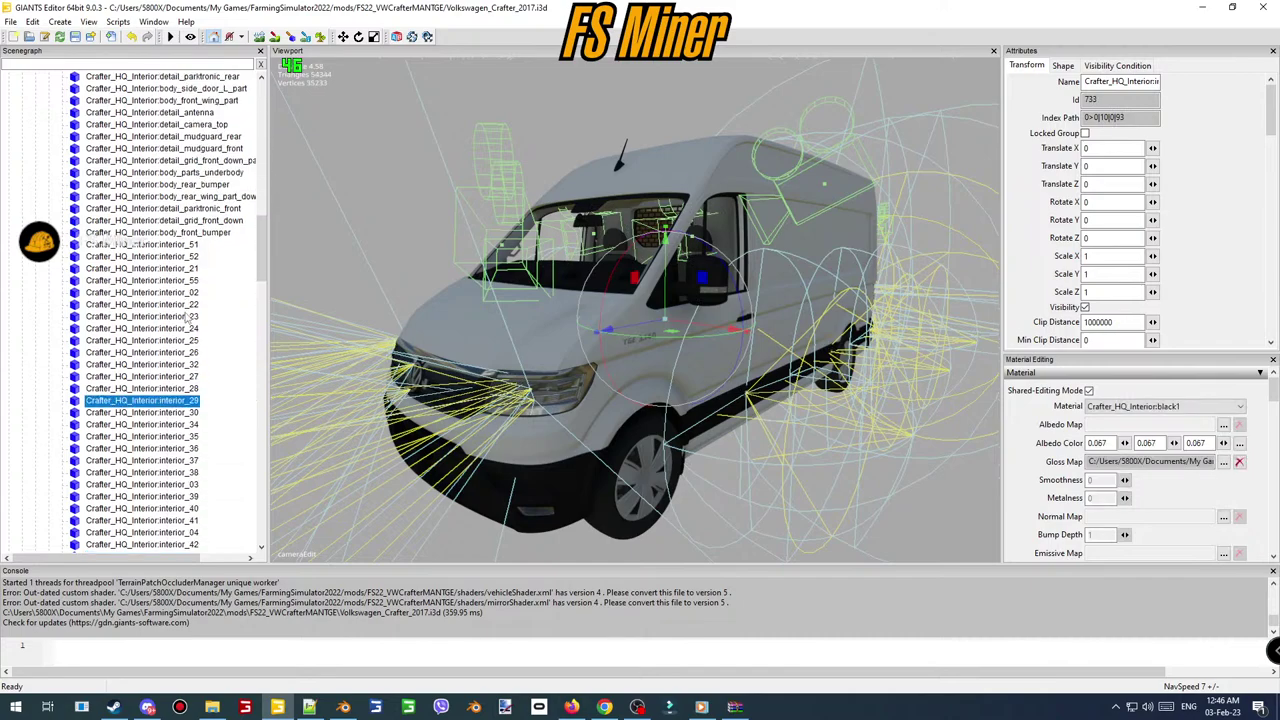
# - Select body_side_door_L near the end of the Crafter group and examine its carpaint1 material and custom shader settings
pyautogui.scroll(-2, 235, 274)
pyautogui.moveTo(260, 260); pyautogui.dragTo(278, 474)
pyautogui.click(190, 425)
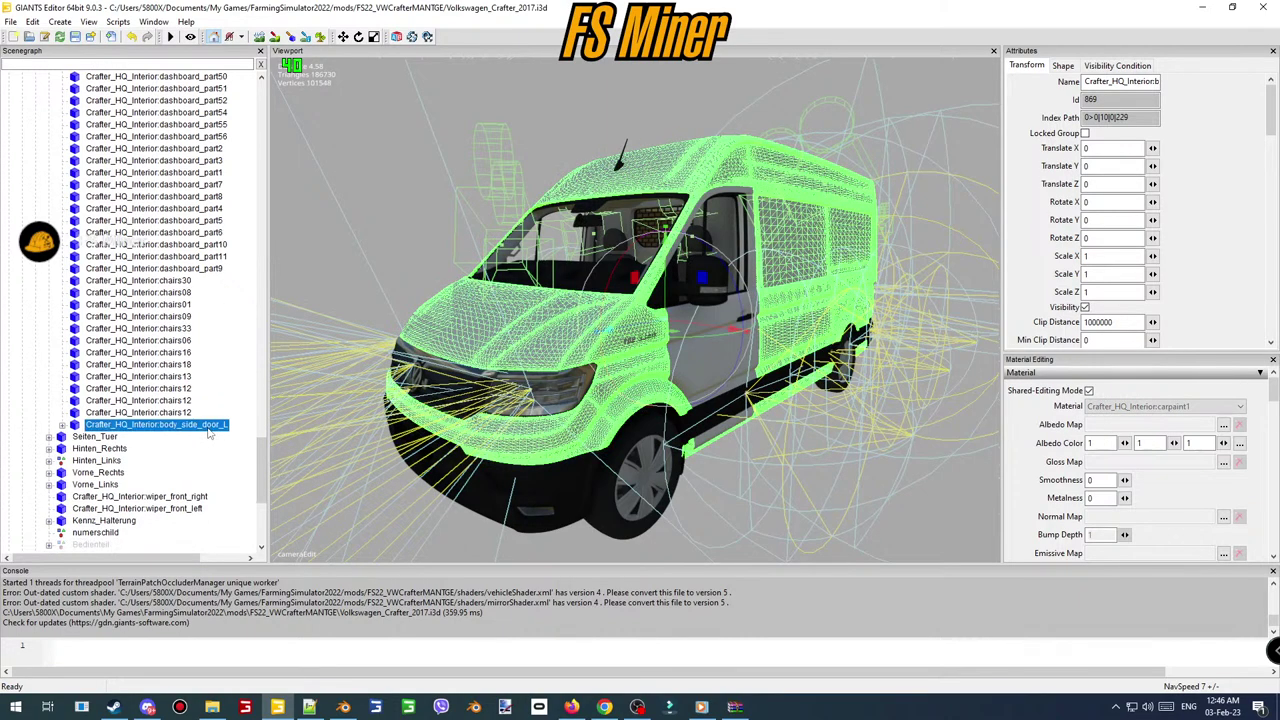
pyautogui.scroll(-3, 1193, 487)
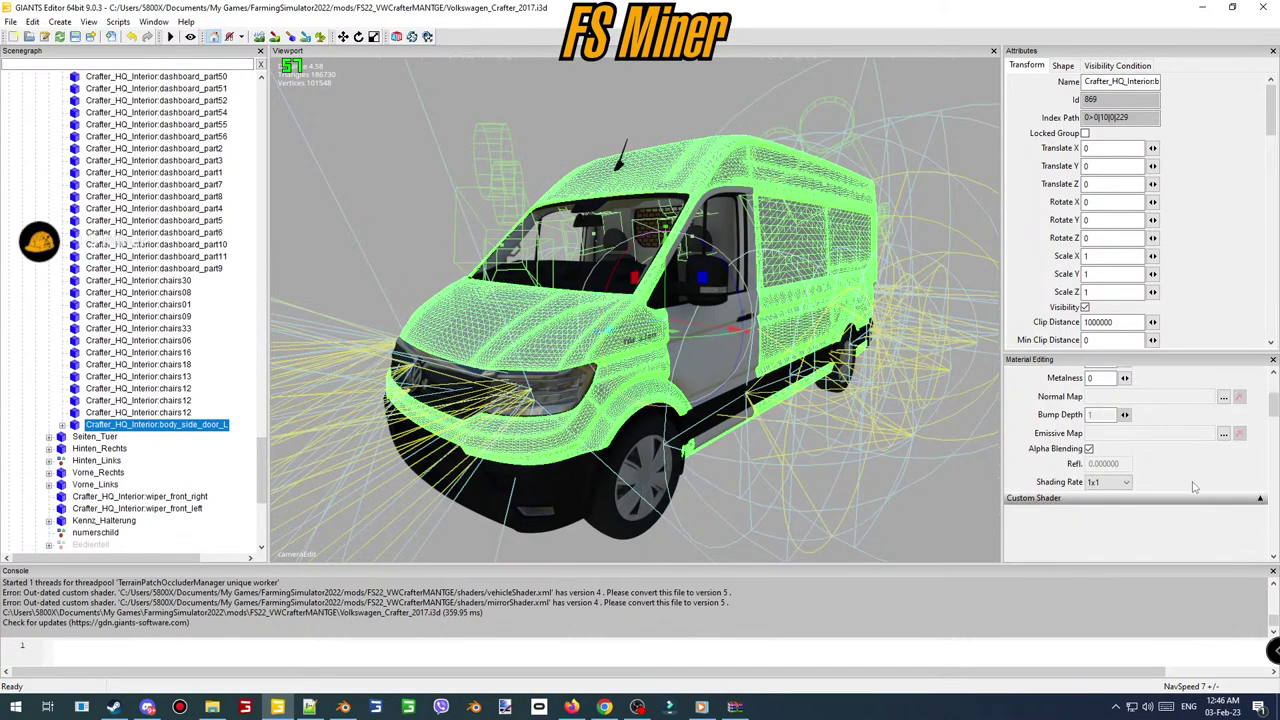
pyautogui.click(1252, 498)
pyautogui.scroll(-2, 1035, 523)
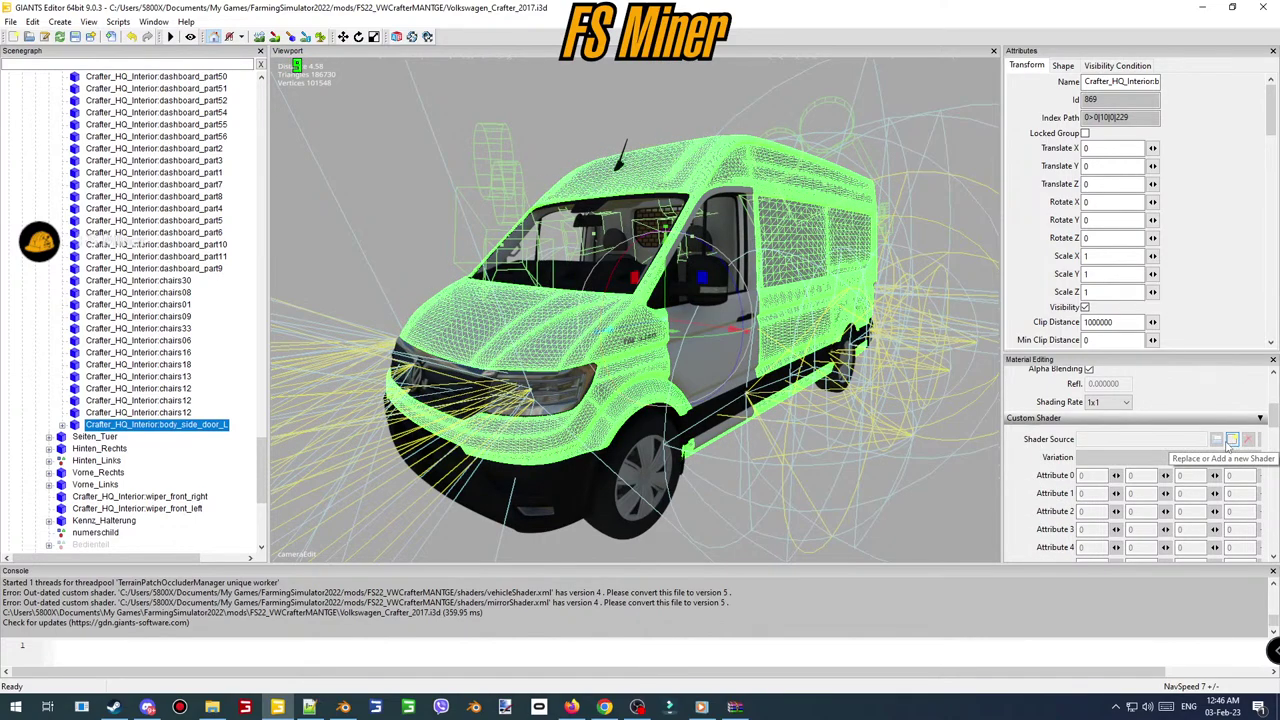
pyautogui.scroll(4, 1210, 438)
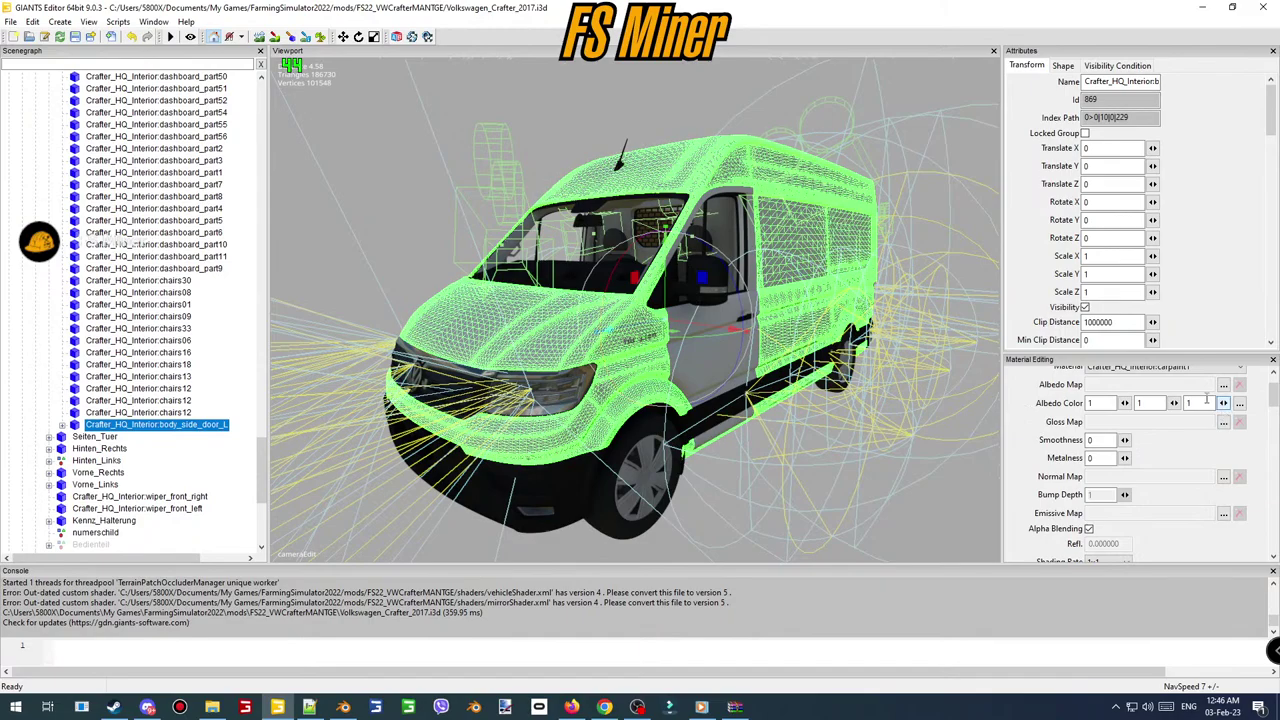
pyautogui.scroll(1, 1207, 400)
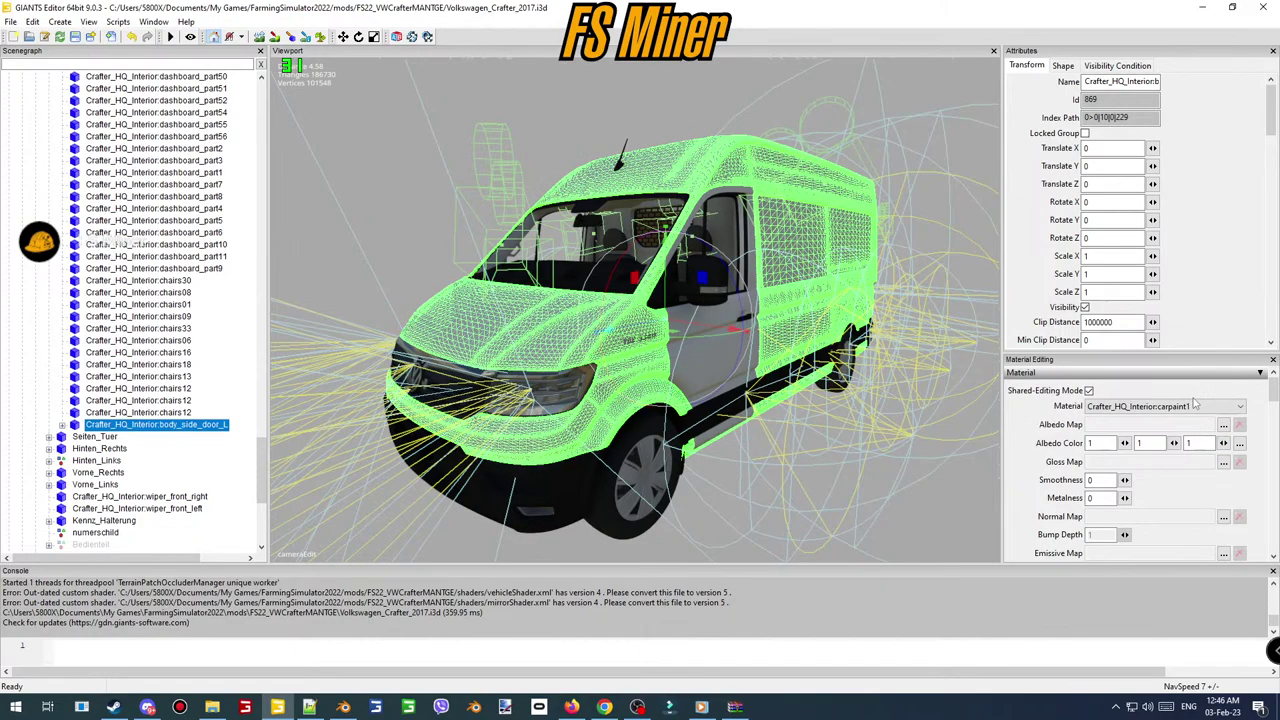
# - Assign a gloss map texture from the game's shared folder to the carpaint1 material of body_side_door_L
pyautogui.click(1223, 462)
pyautogui.click(537, 97)
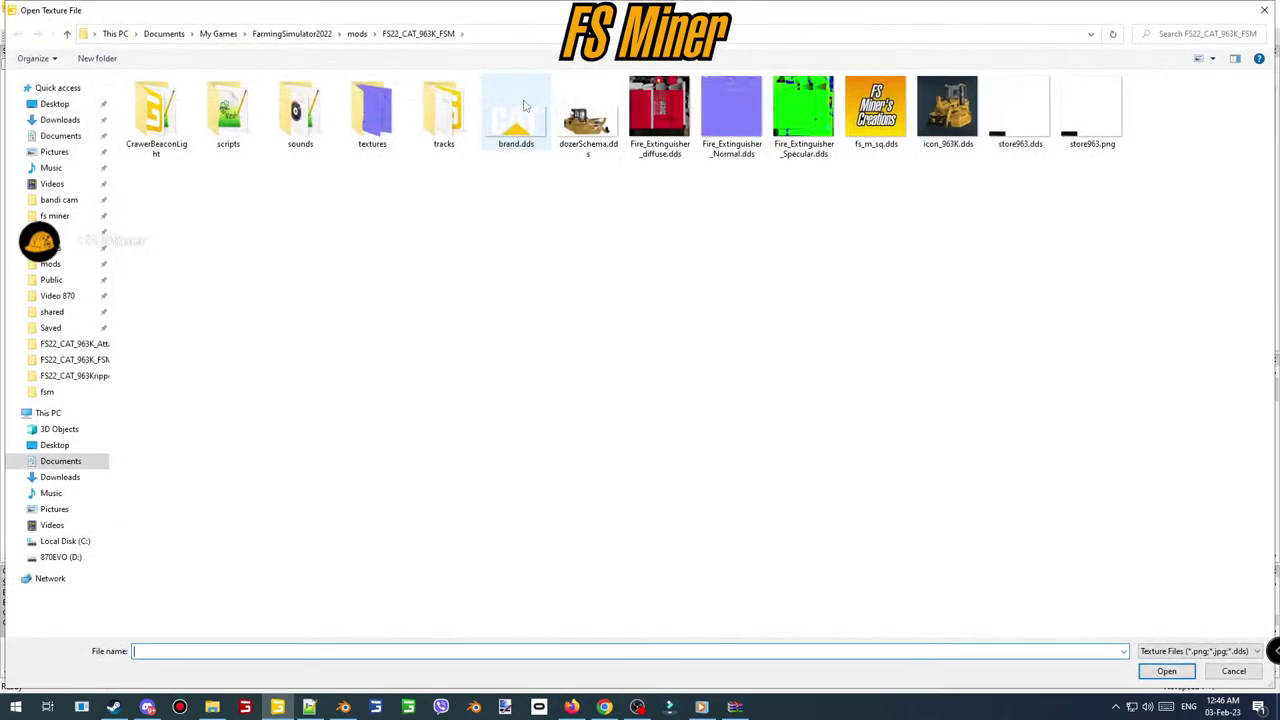
pyautogui.click(50, 311)
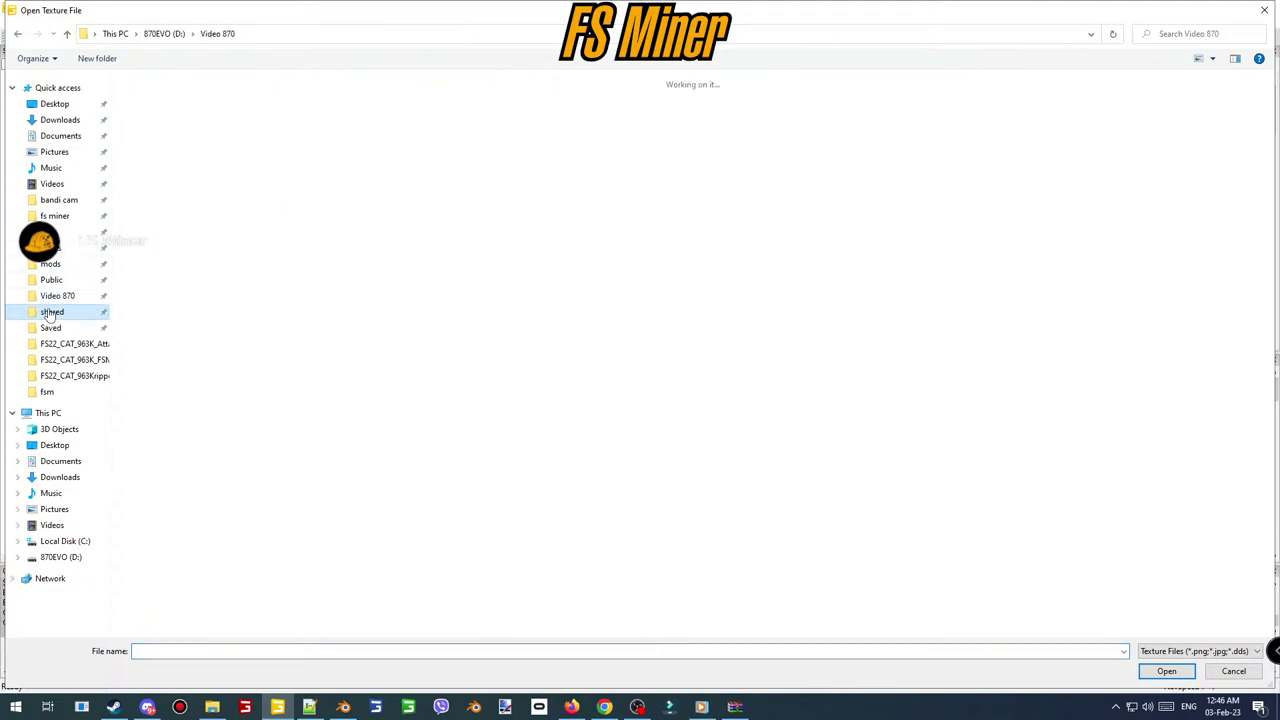
pyautogui.doubleClick(228, 205)
pyautogui.click(475, 471)
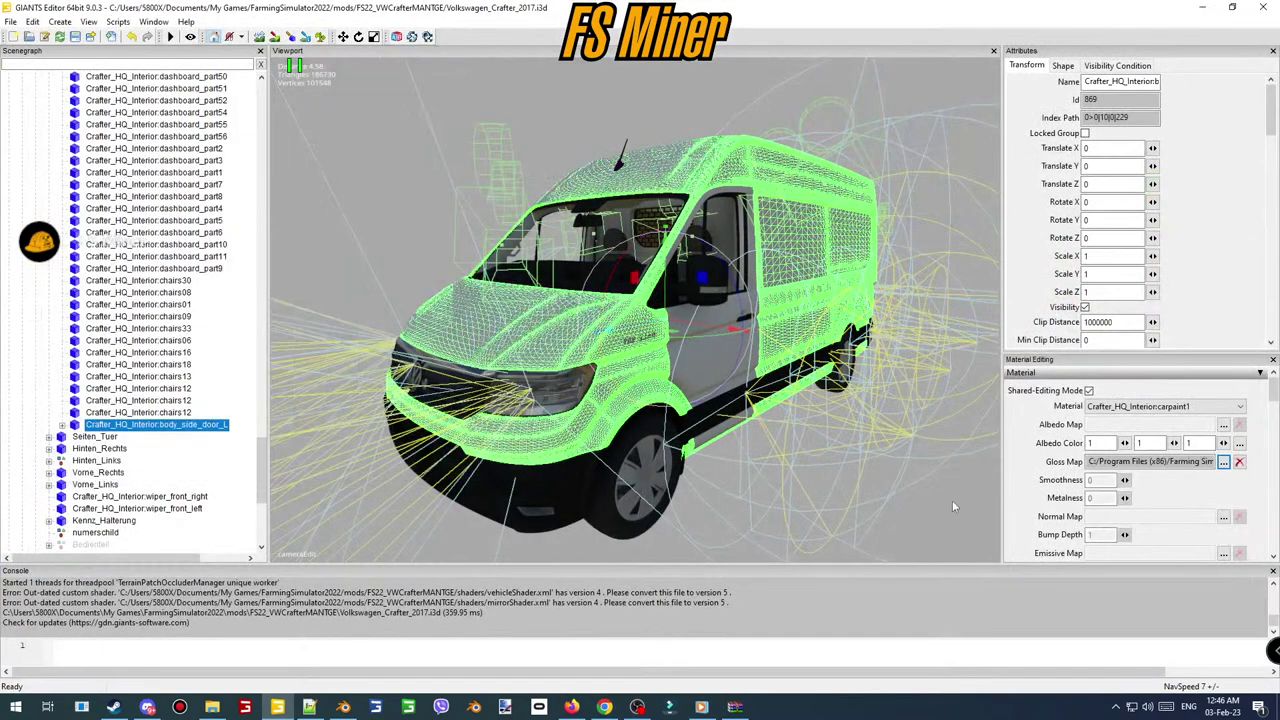
# - Try a custom shader from the game's installation with the colorMask variation on the carpaint1 material and check the van's look
pyautogui.scroll(-3, 1197, 519)
pyautogui.click(1232, 520)
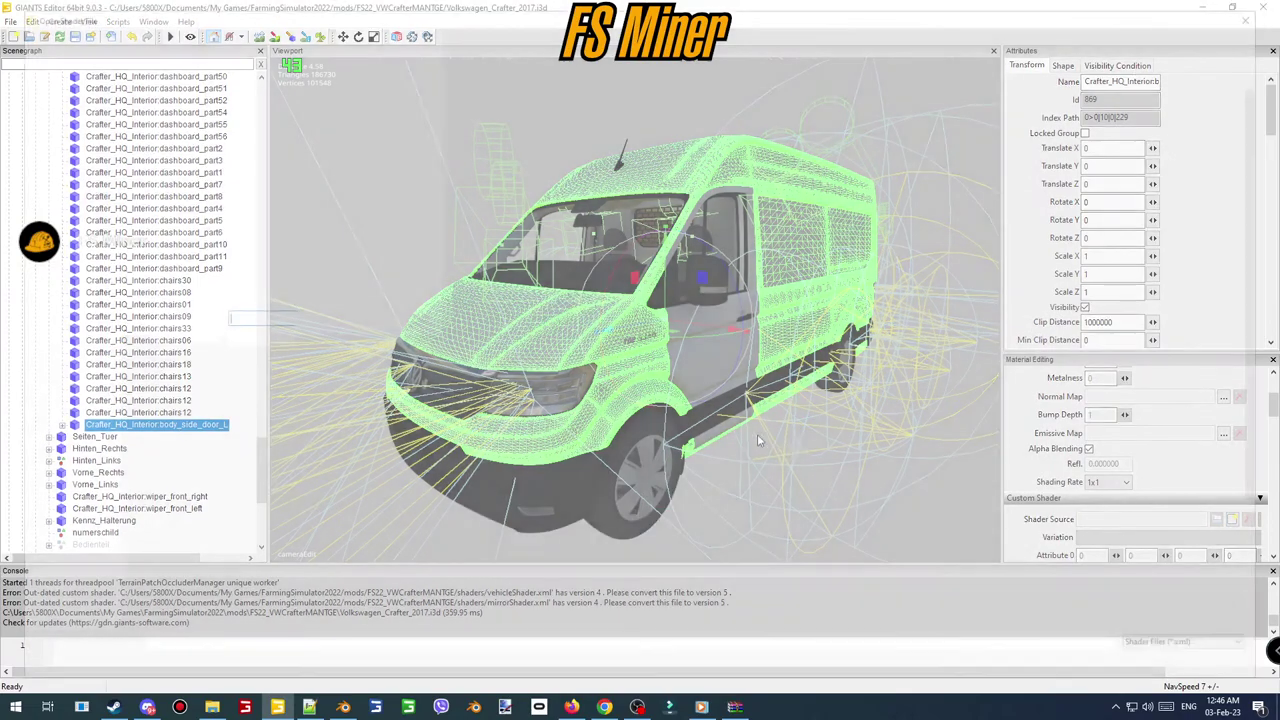
pyautogui.click(193, 616)
pyautogui.doubleClick(193, 616)
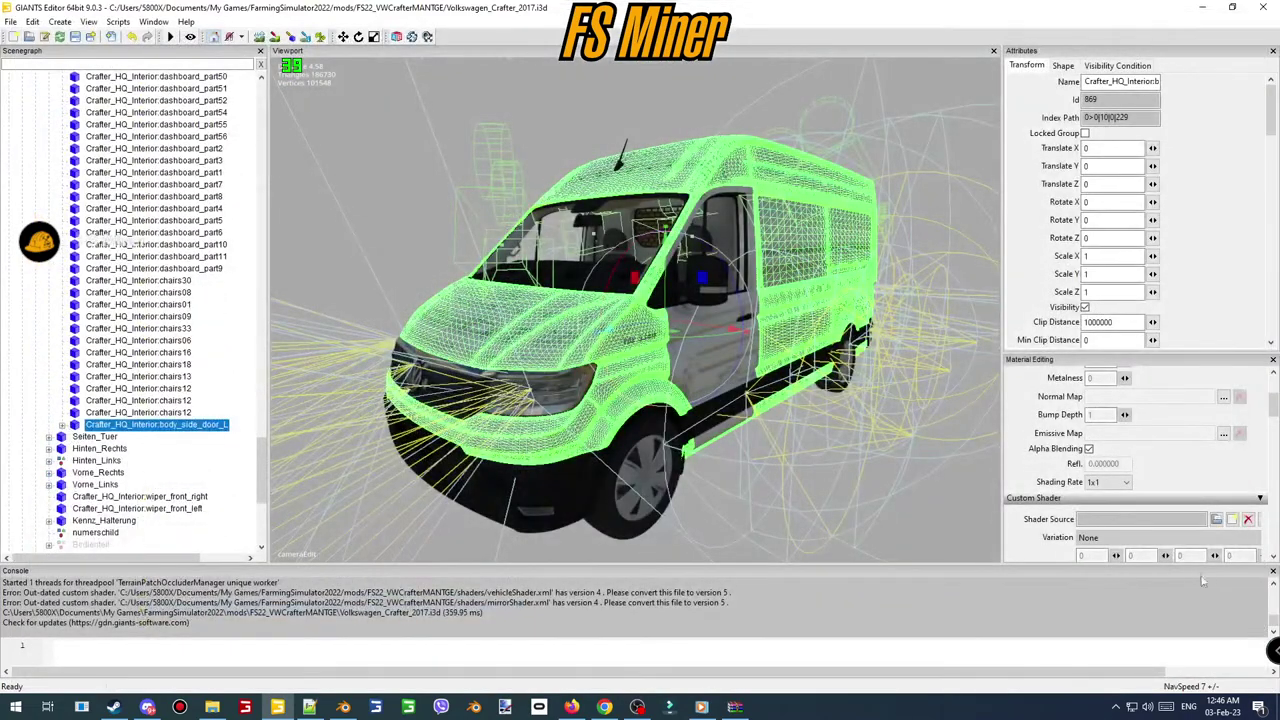
pyautogui.click(1115, 538)
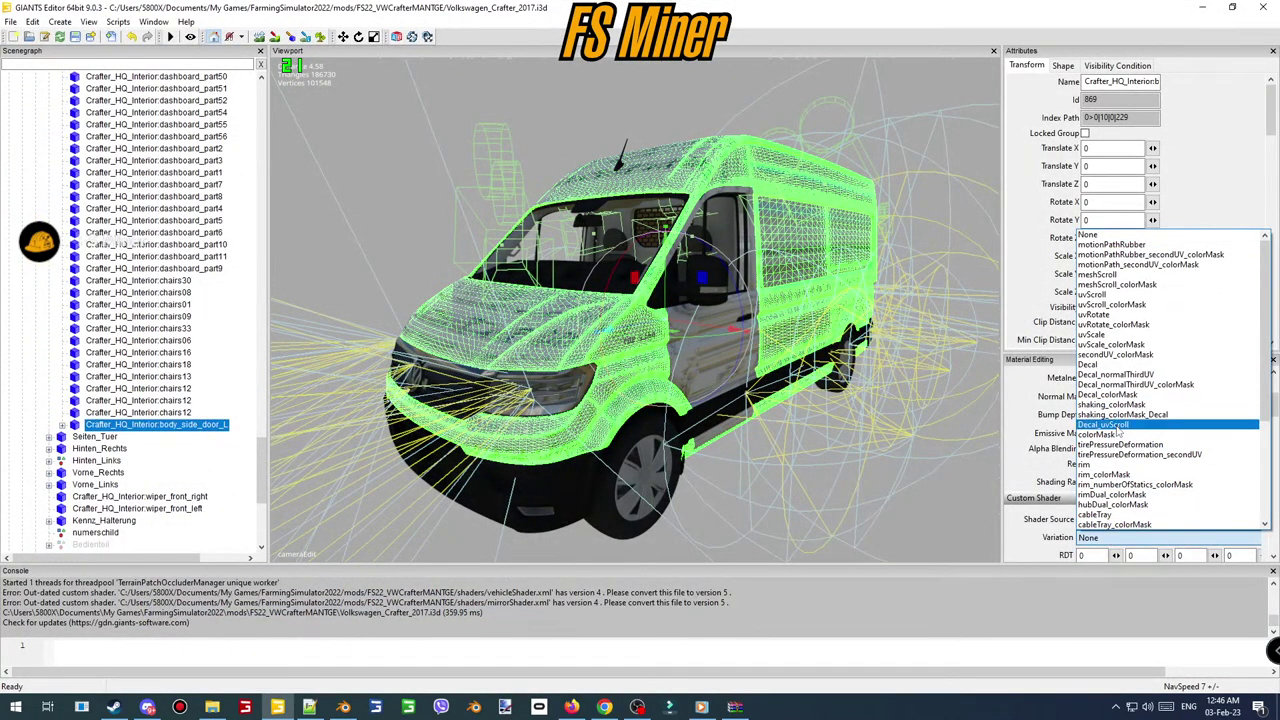
pyautogui.click(1113, 434)
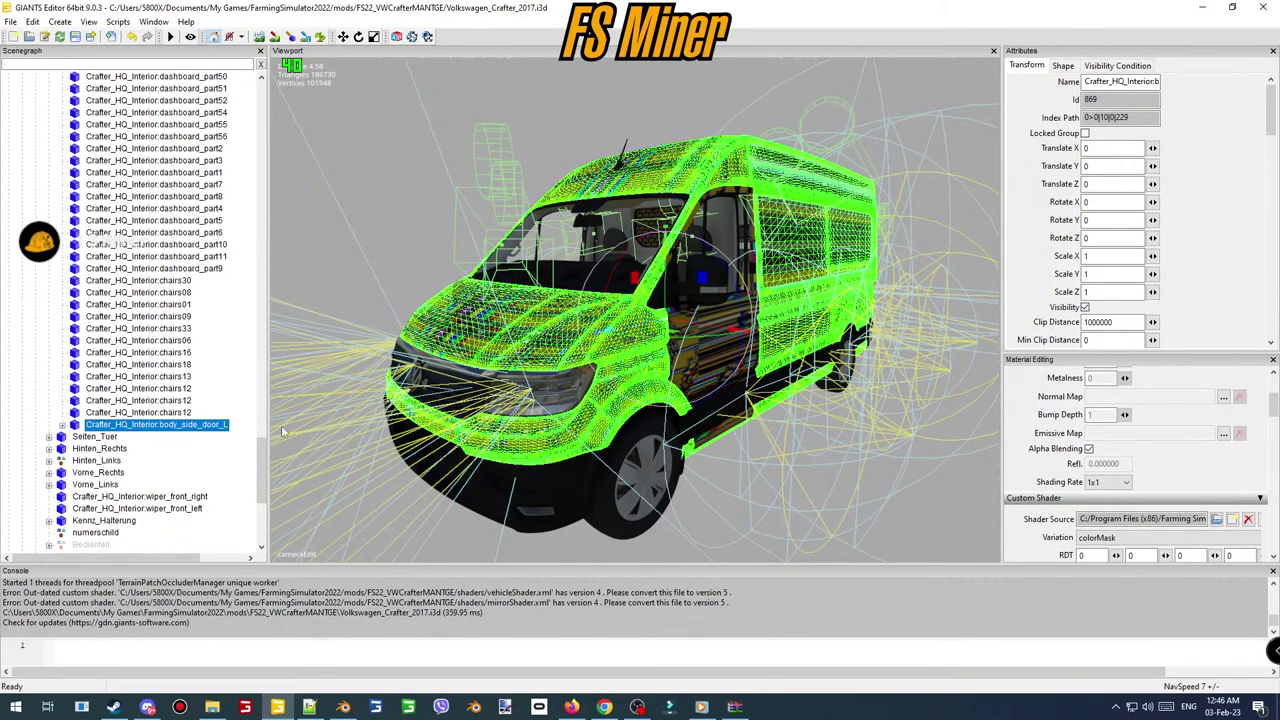
pyautogui.click(208, 468)
pyautogui.scroll(2, 681, 463)
pyautogui.scroll(-2, 670, 463)
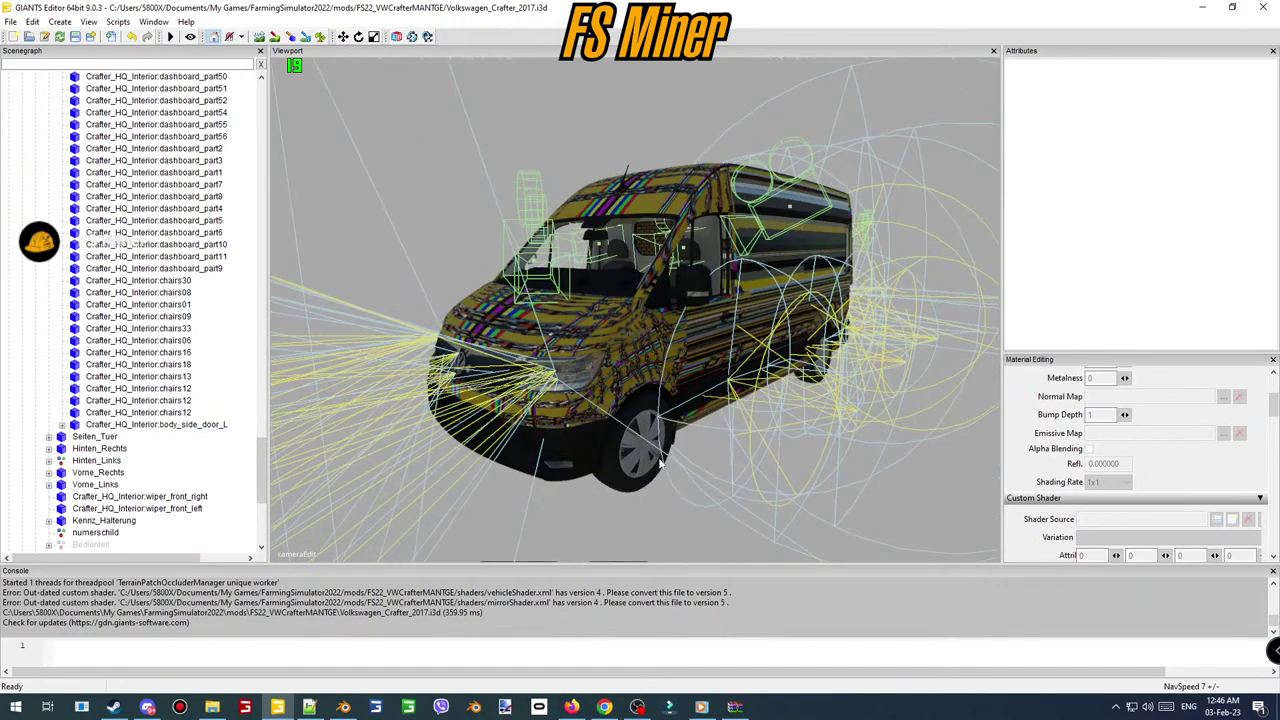
# - Reselect body_side_door_L, expand its child parts and remove the custom shader from its material
pyautogui.click(157, 425)
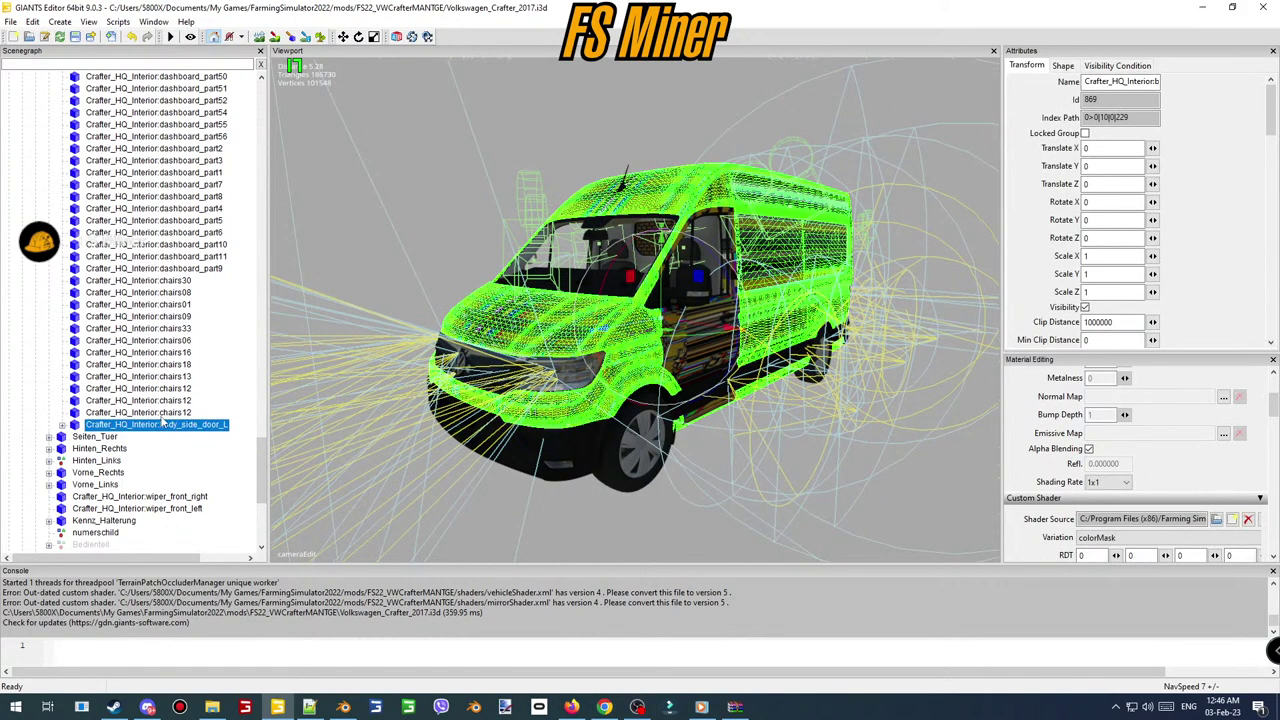
pyautogui.click(62, 425)
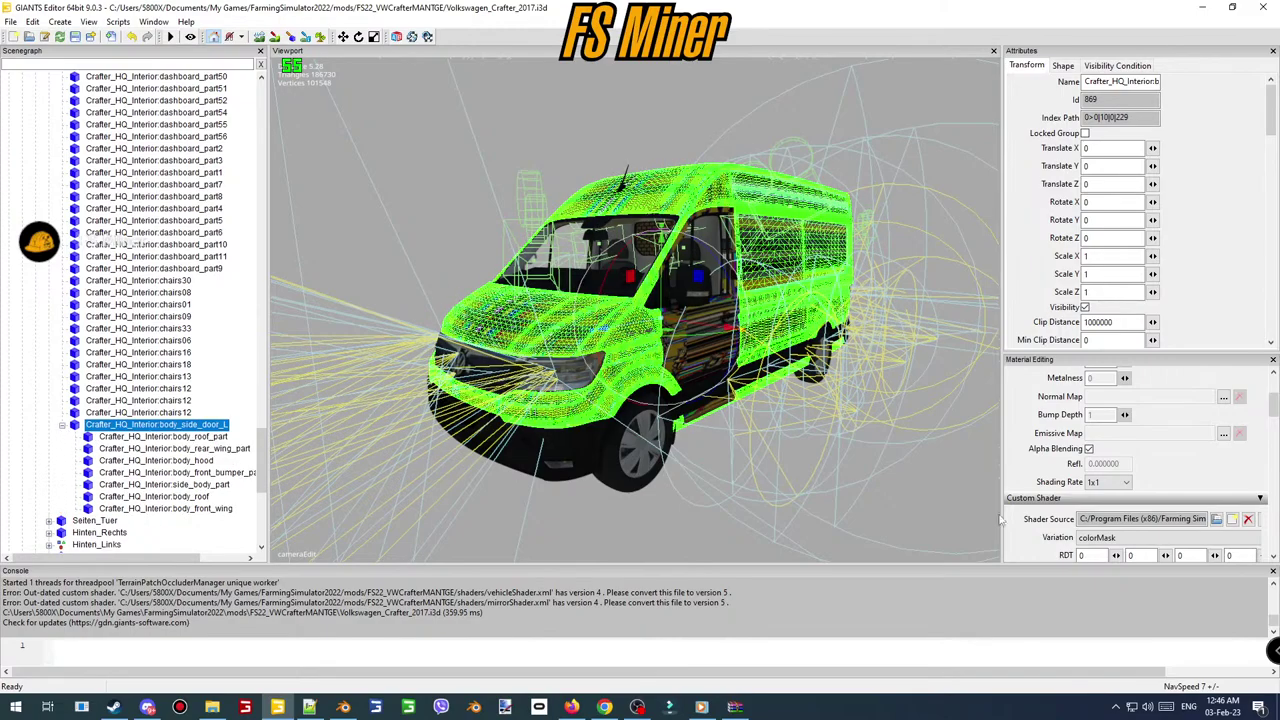
pyautogui.click(1248, 519)
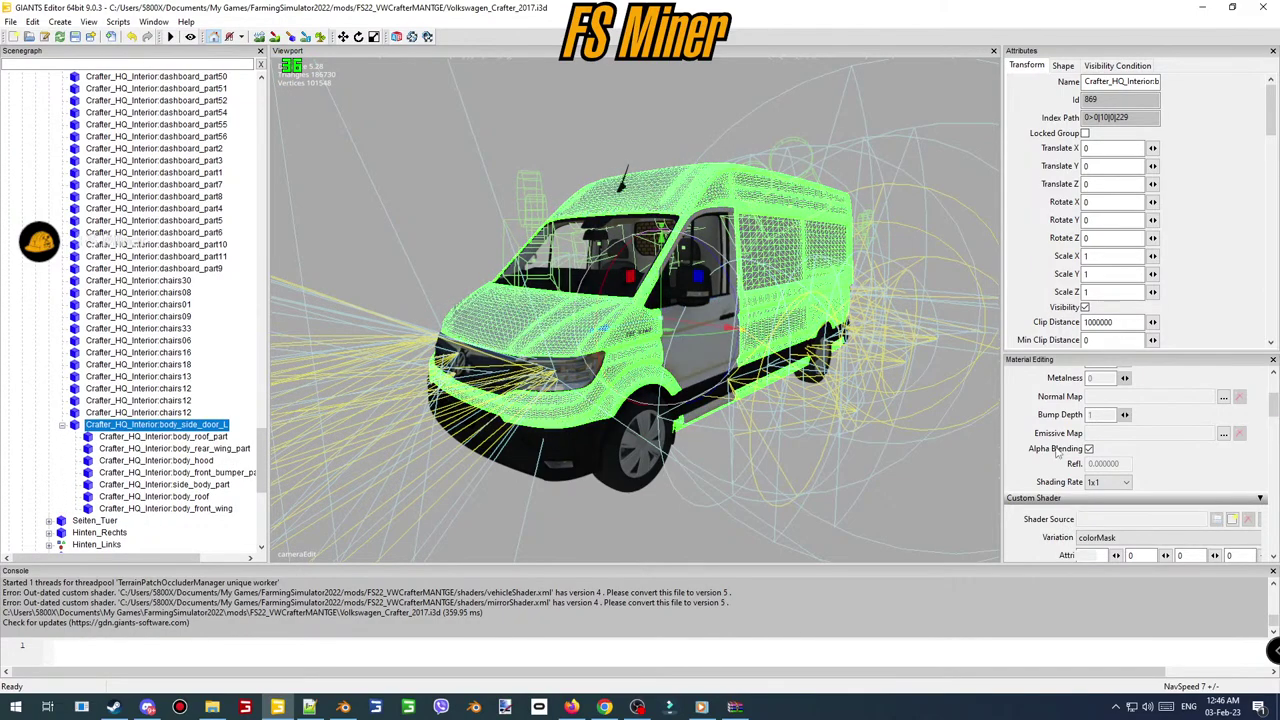
# - View the van from its other side and check each child part of body_side_door_L, from body_roof_part to body_front_wing
pyautogui.keyDown('alt'); pyautogui.moveTo(620, 338); pyautogui.dragTo(667, 297); pyautogui.keyUp('alt')
pyautogui.scroll(-4, 665, 291)
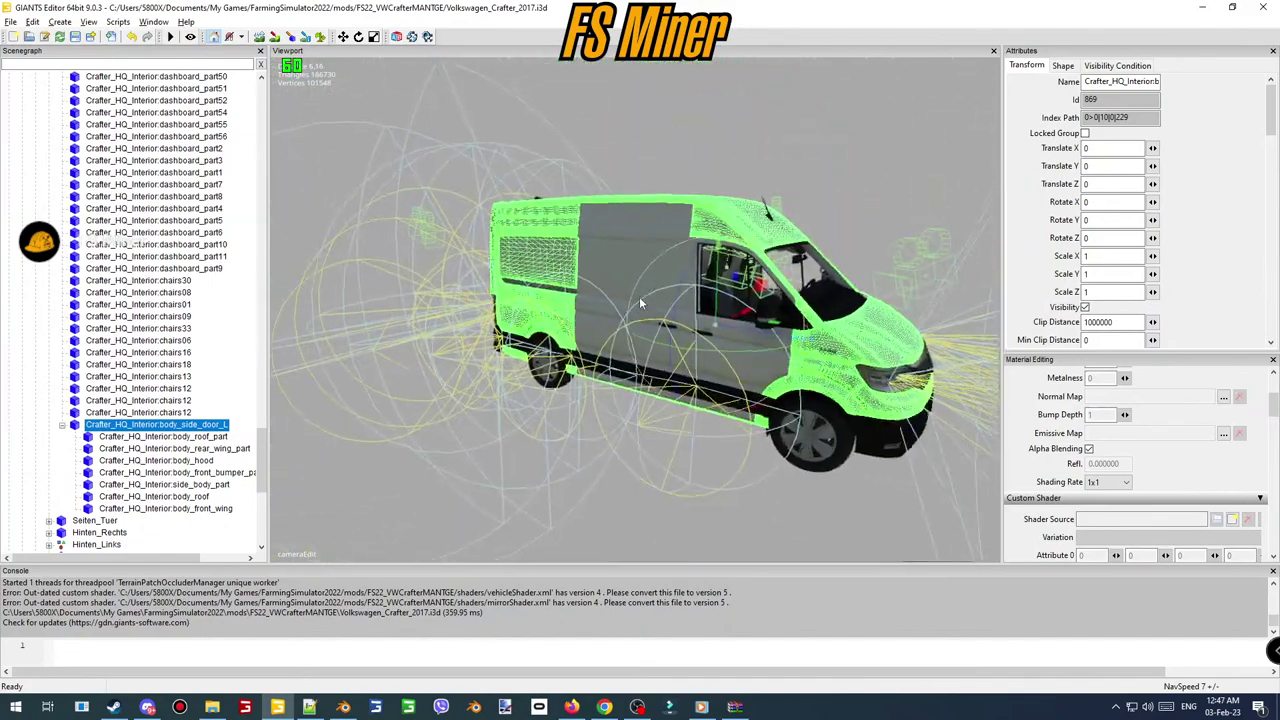
pyautogui.click(213, 437)
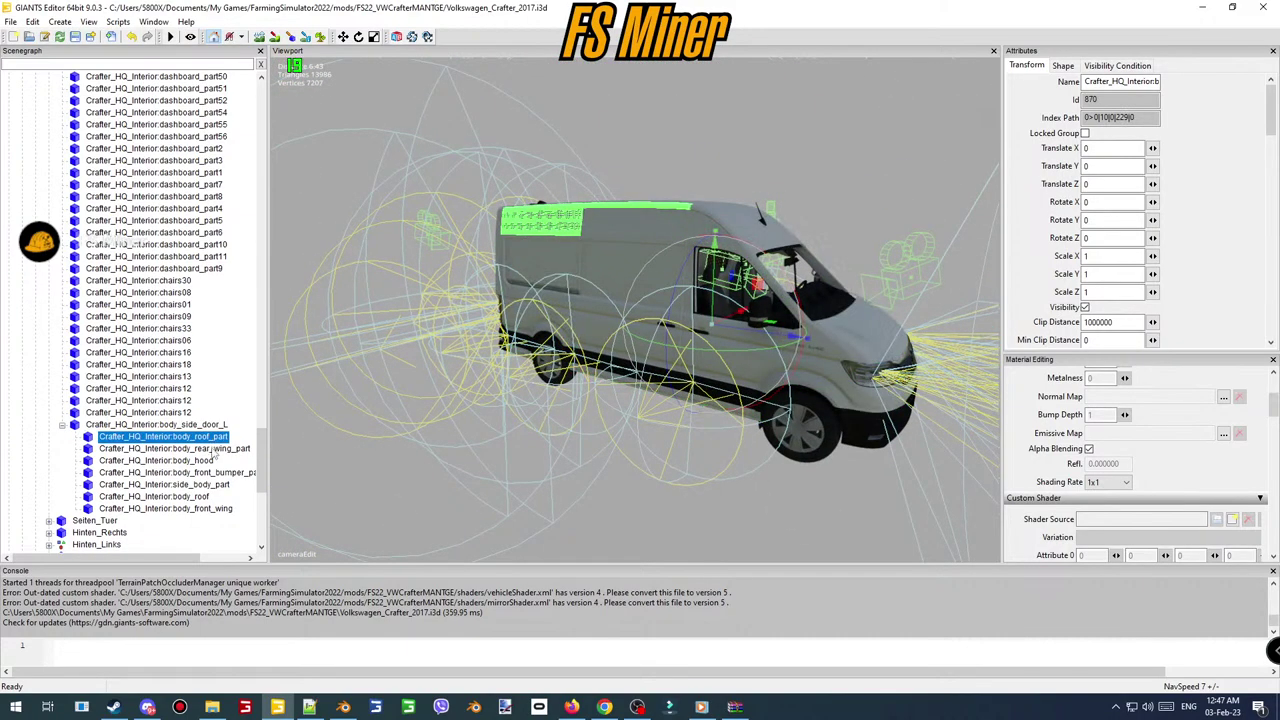
pyautogui.click(213, 449)
pyautogui.click(207, 461)
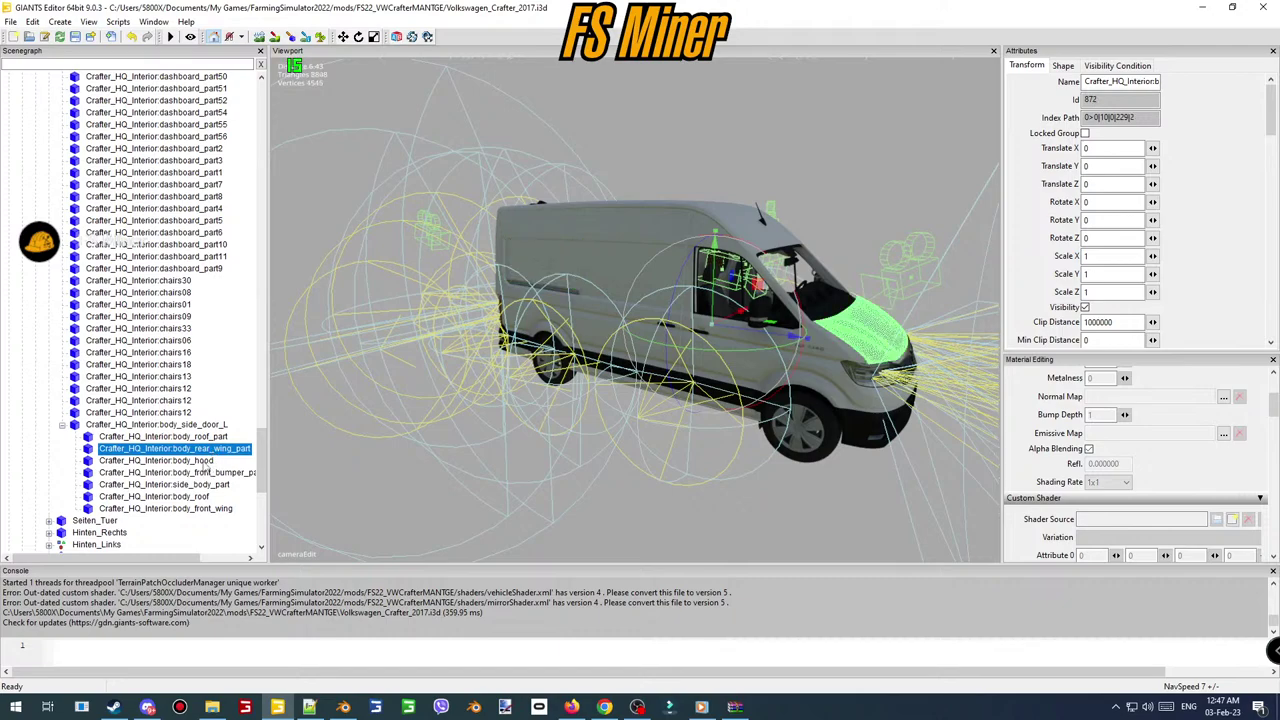
pyautogui.click(210, 473)
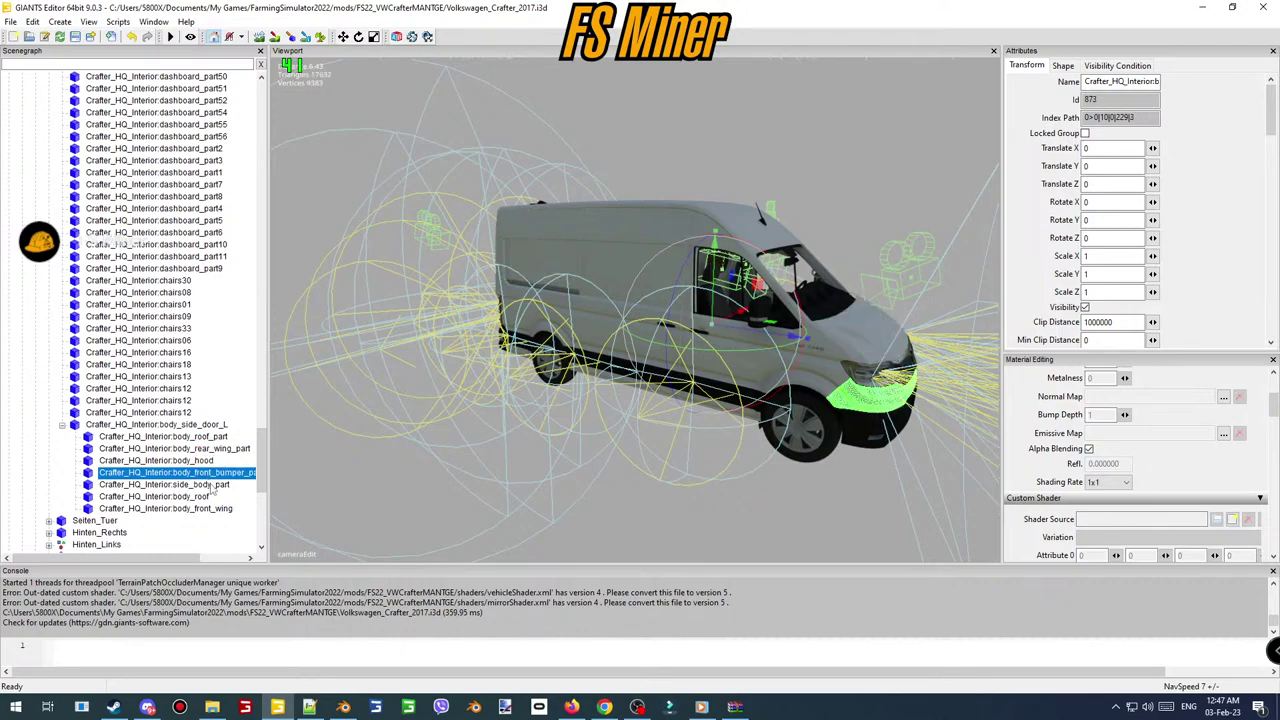
pyautogui.click(211, 486)
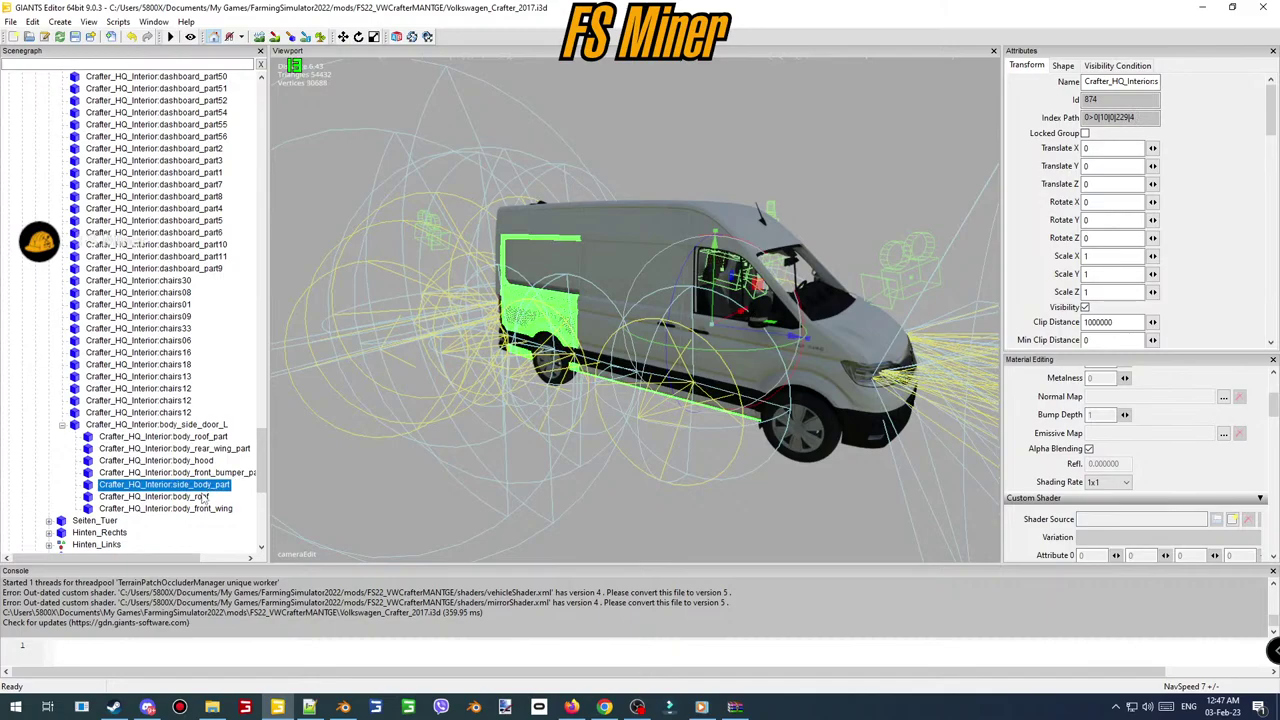
pyautogui.click(204, 497)
pyautogui.click(201, 509)
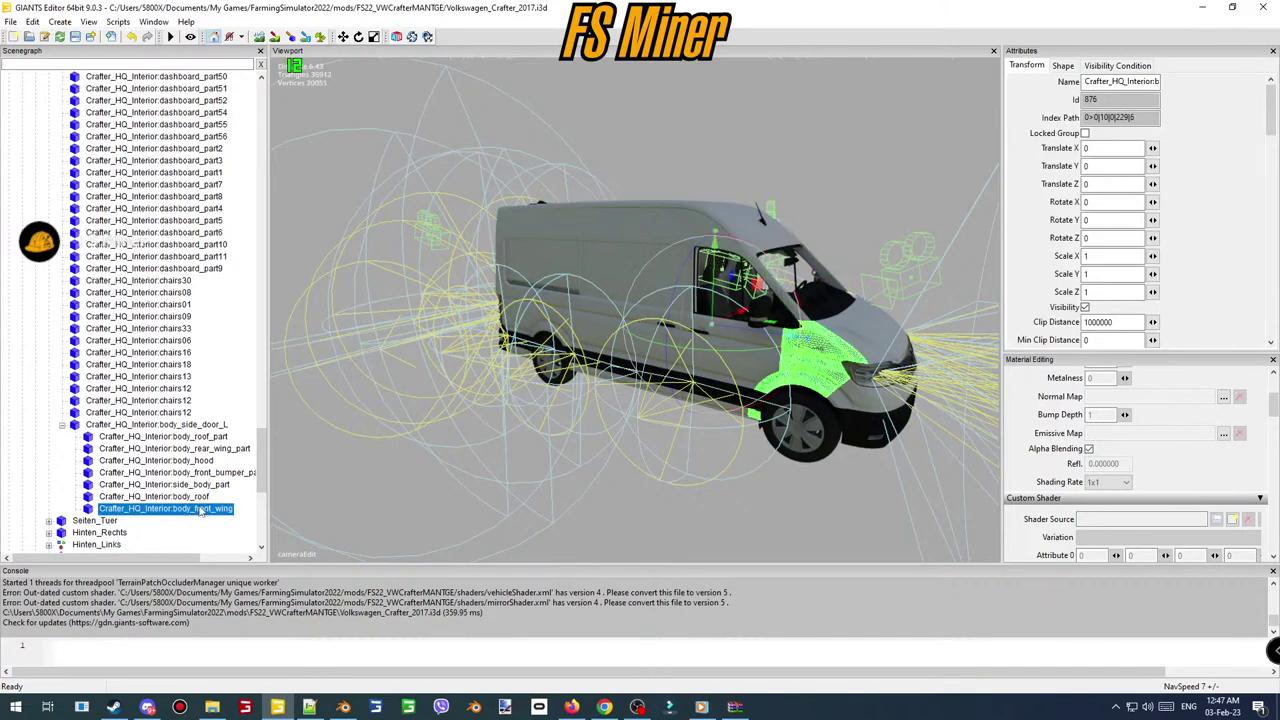
# - Clear the gloss map from the van's carpaint1 material and set its albedo color to black
pyautogui.moveTo(461, 410); pyautogui.dragTo(507, 307, button='middle')
pyautogui.scroll(3, 516, 307)
pyautogui.keyDown('alt'); pyautogui.moveTo(528, 308); pyautogui.dragTo(582, 332); pyautogui.keyUp('alt')
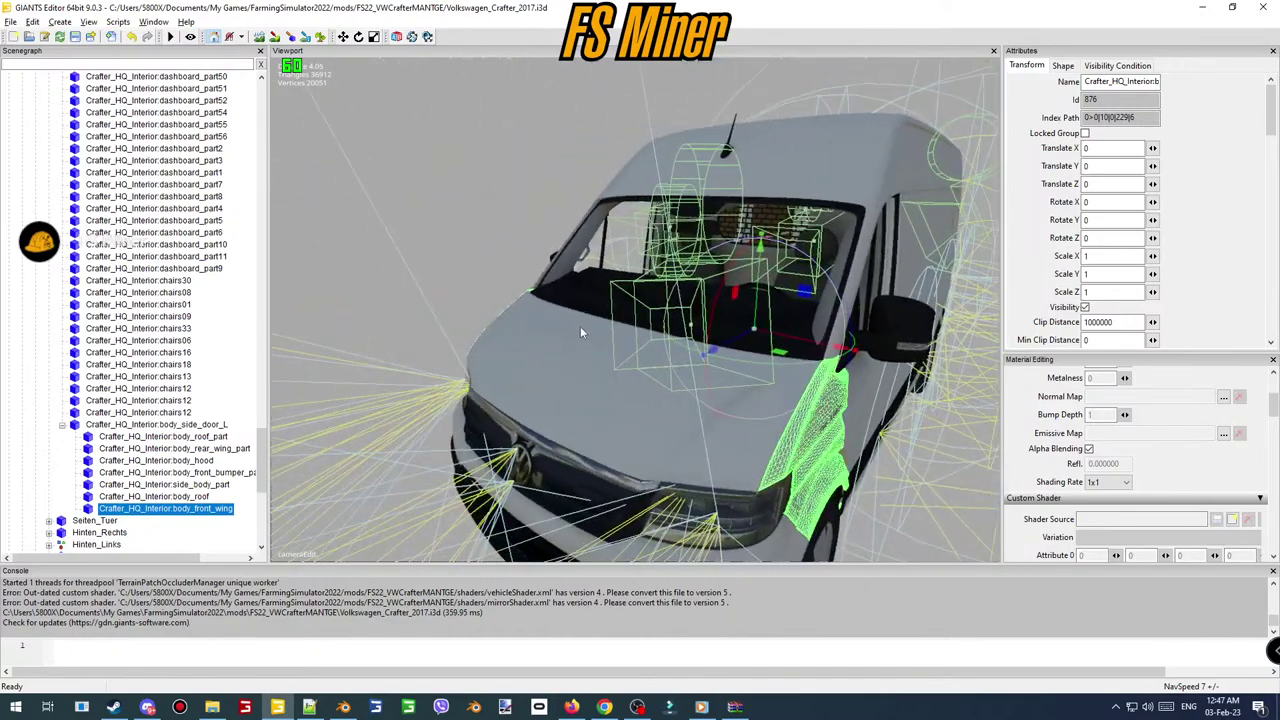
pyautogui.moveTo(580, 332); pyautogui.dragTo(545, 330, button='middle')
pyautogui.scroll(3, 1090, 445)
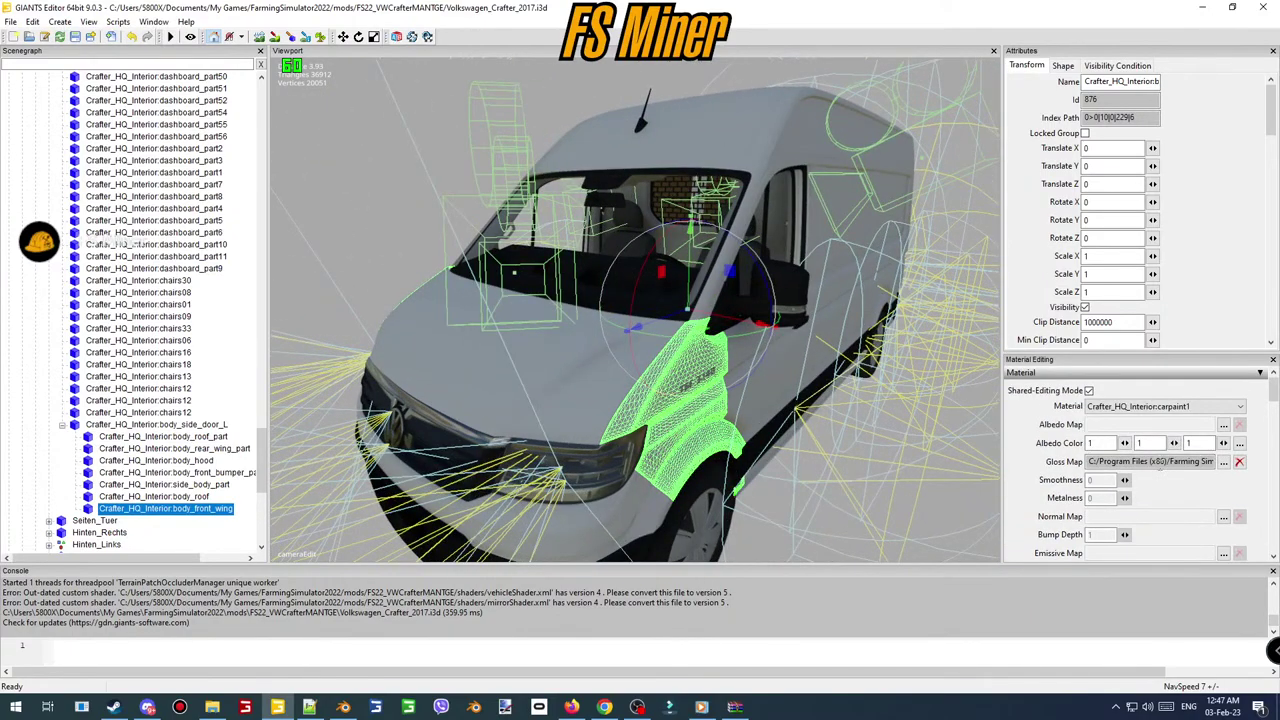
pyautogui.click(1239, 443)
pyautogui.moveTo(222, 115); pyautogui.dragTo(238, 232)
pyautogui.click(223, 339)
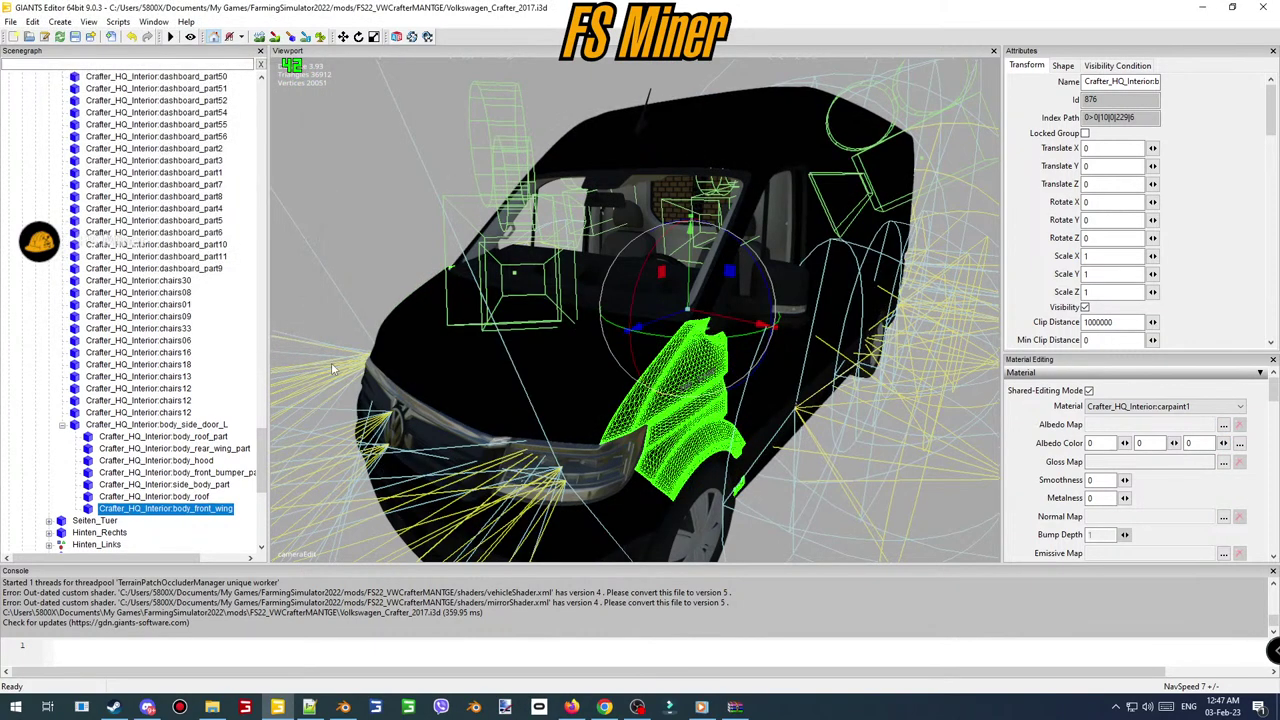
# - Set the carpaint1 albedo color to yellow with RGB 255, 192, 0
pyautogui.click(1239, 443)
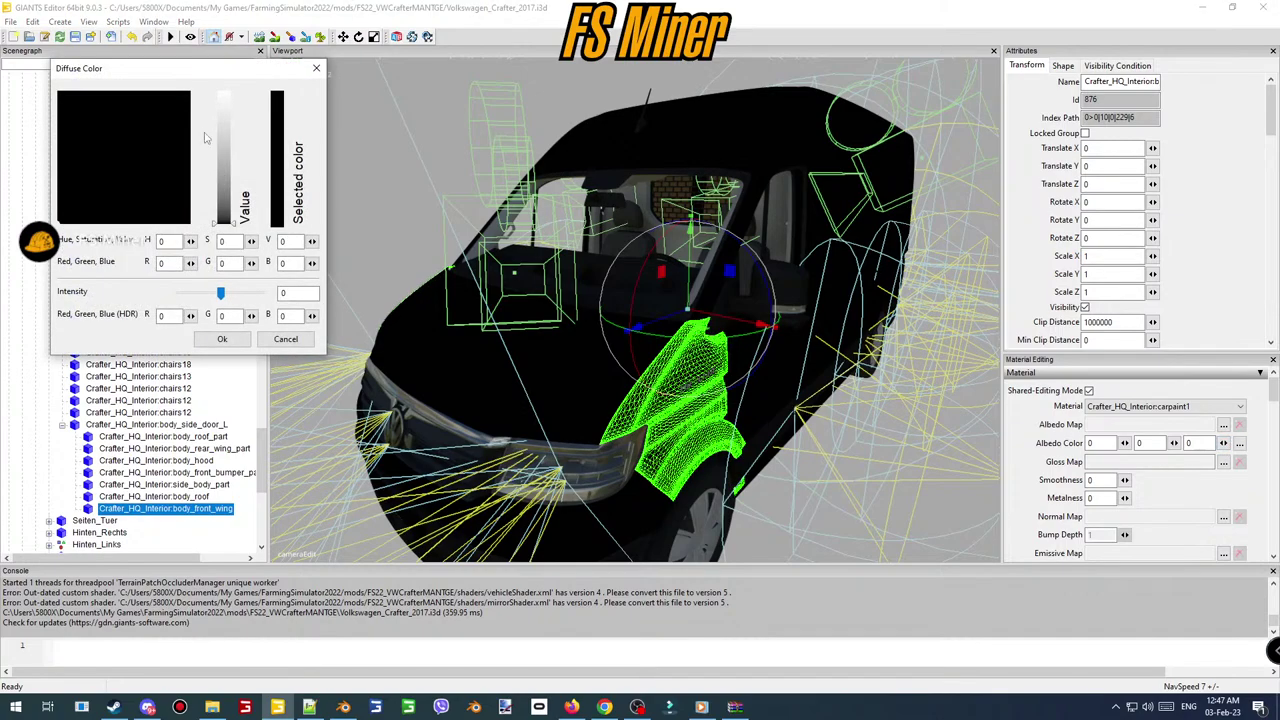
pyautogui.moveTo(226, 197); pyautogui.dragTo(224, 92)
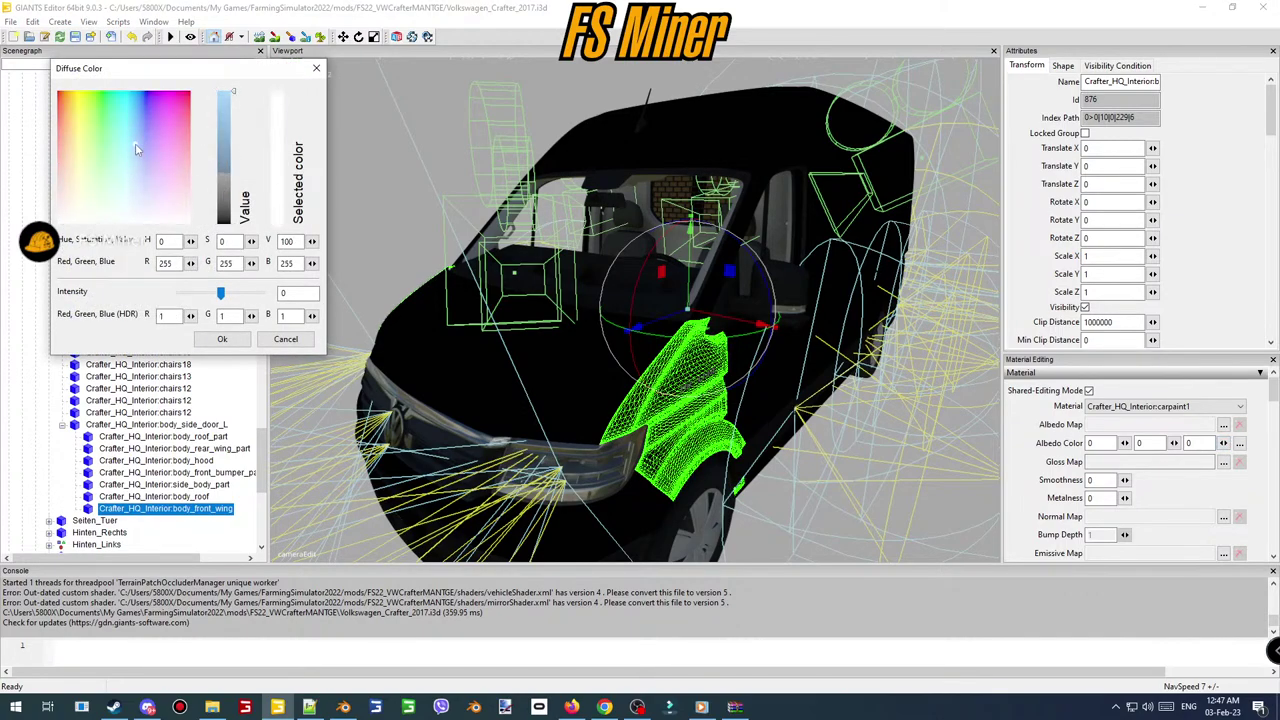
pyautogui.moveTo(136, 146); pyautogui.dragTo(74, 92)
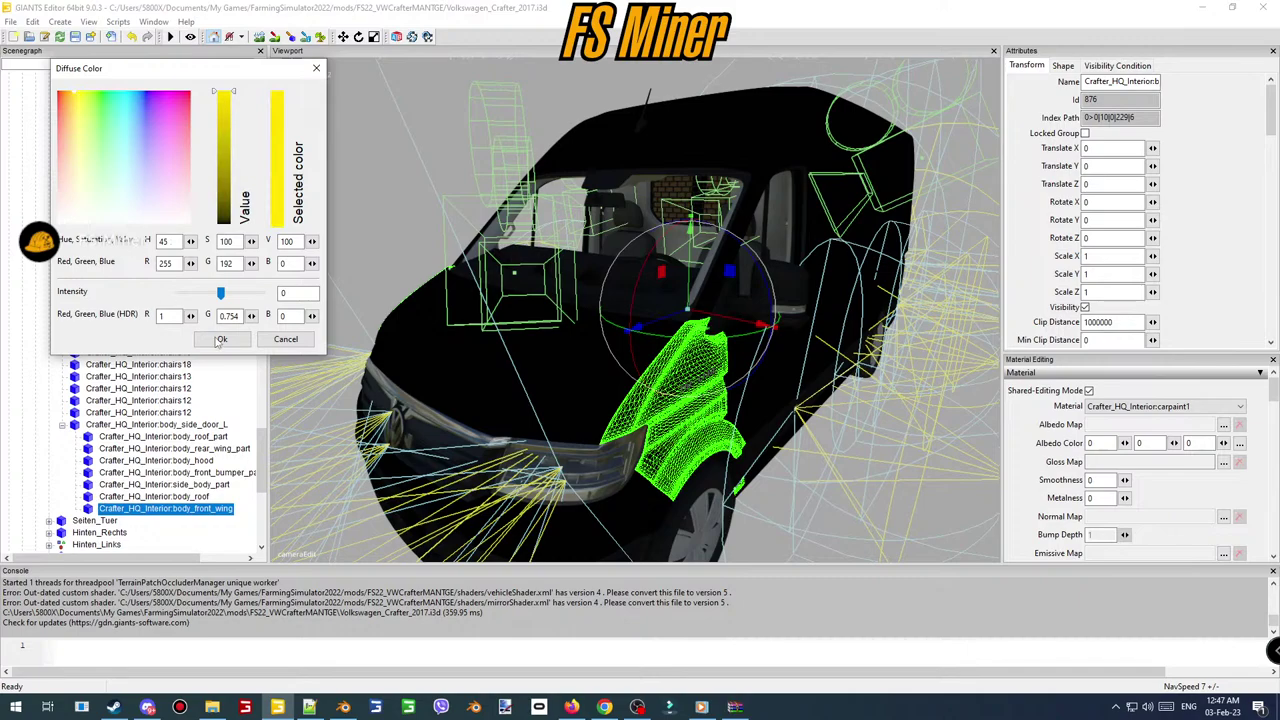
pyautogui.click(221, 339)
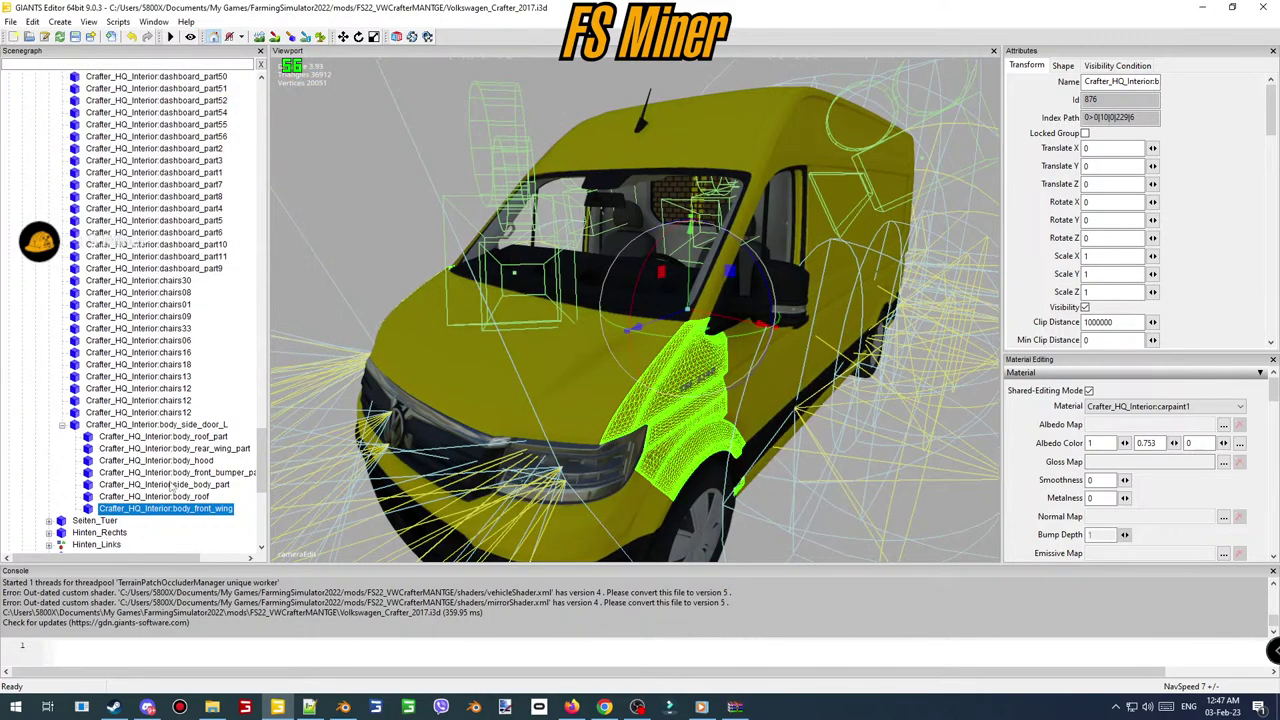
# - Deselect the front wing, check the repainted van from front to rear, then save Volkswagen_Crafter_2017.i3d and close the editor
pyautogui.click(183, 535)
pyautogui.scroll(-2, 668, 391)
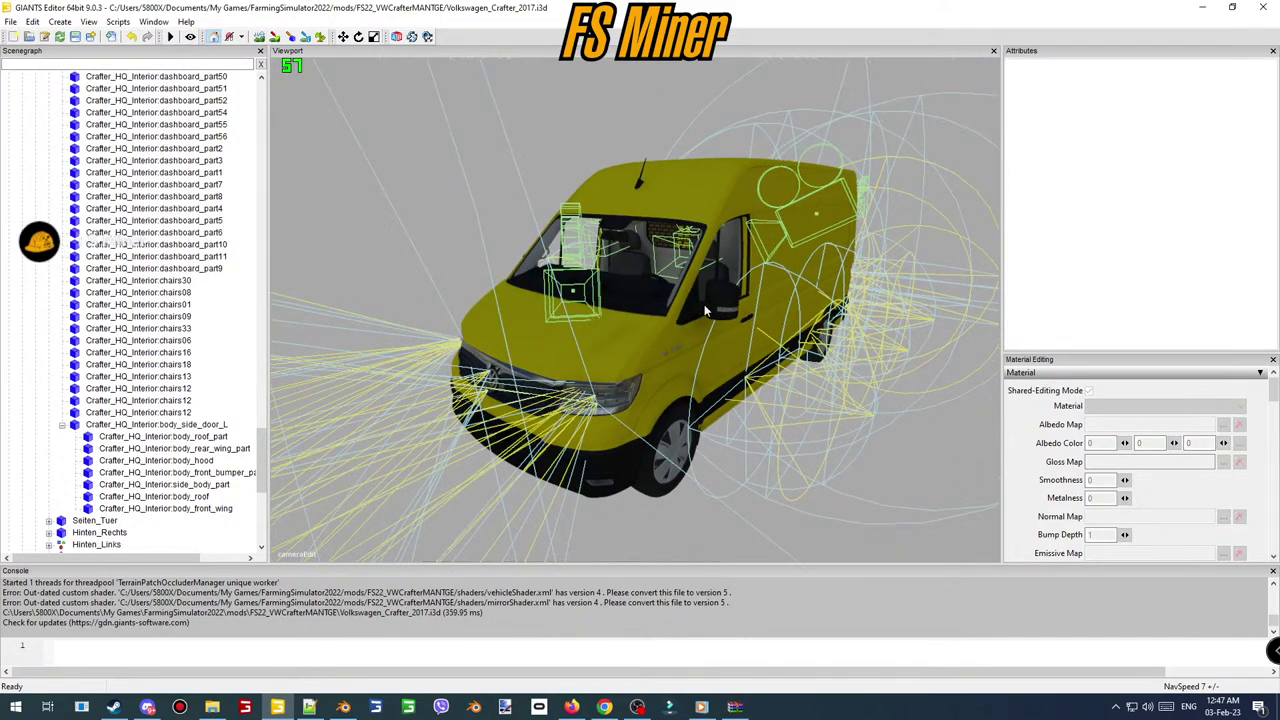
pyautogui.moveTo(720, 289); pyautogui.dragTo(540, 313, button='middle')
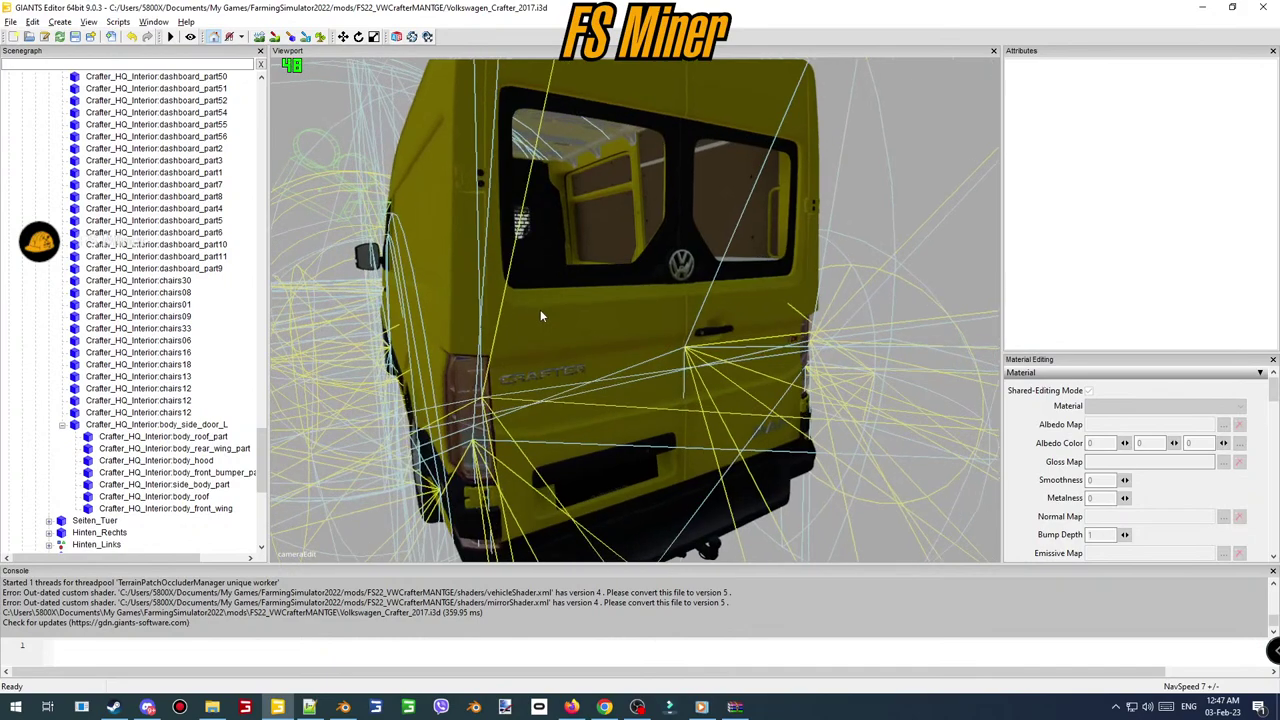
pyautogui.click(76, 39)
pyautogui.click(1263, 8)
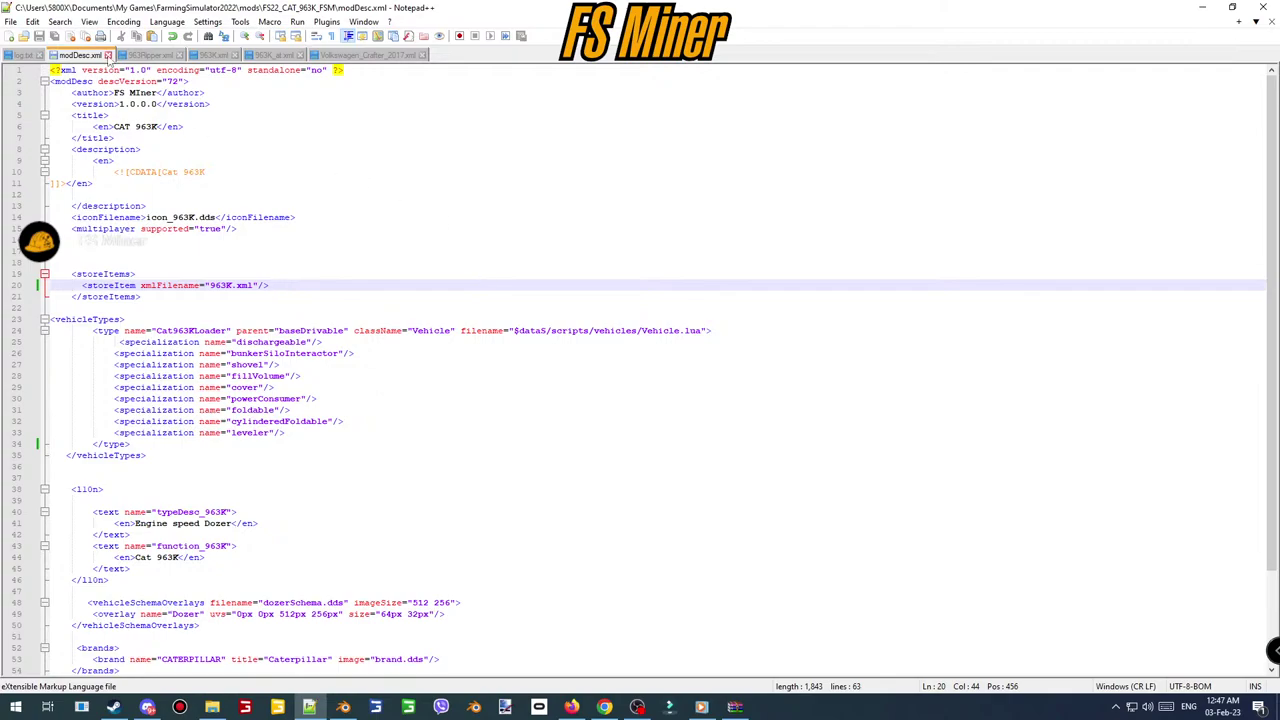
# - In Notepad++, close modDesc.xml, the 963K and ripper XML files and Volkswagen_Crafter_2017.xml, keeping only log.txt open
pyautogui.click(108, 55)
pyautogui.click(109, 56)
pyautogui.click(108, 57)
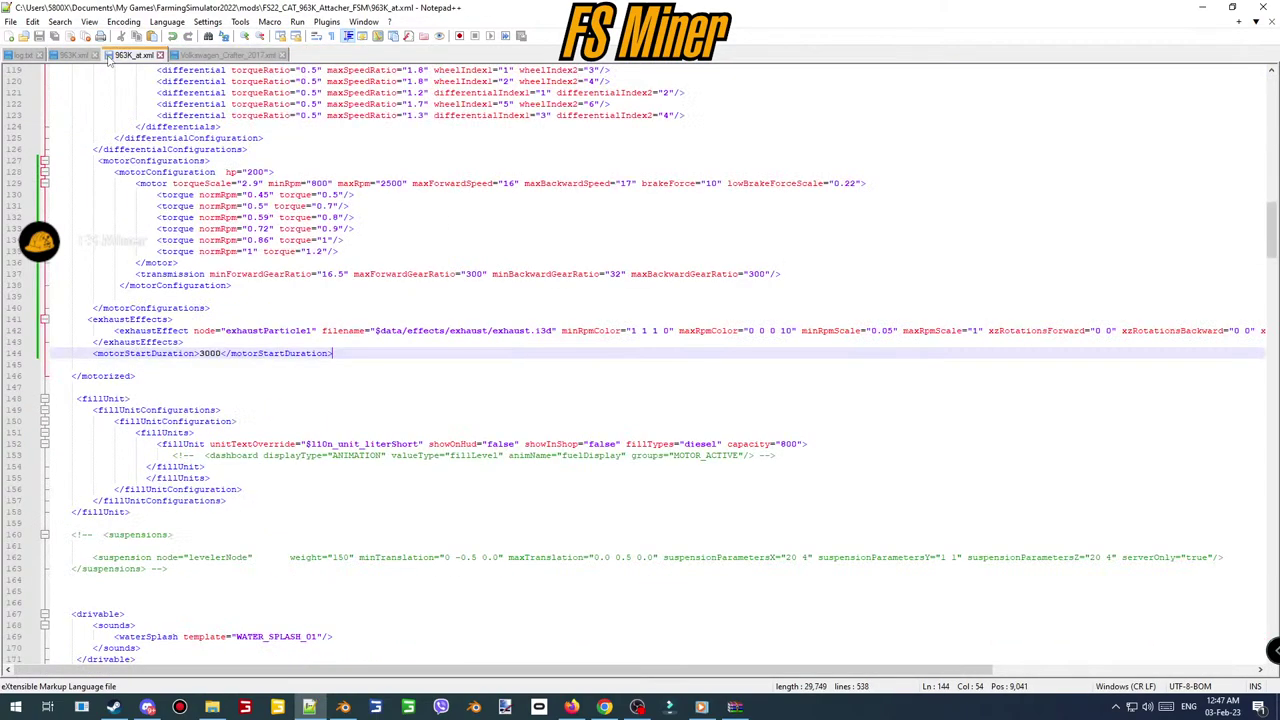
pyautogui.click(99, 57)
pyautogui.click(104, 56)
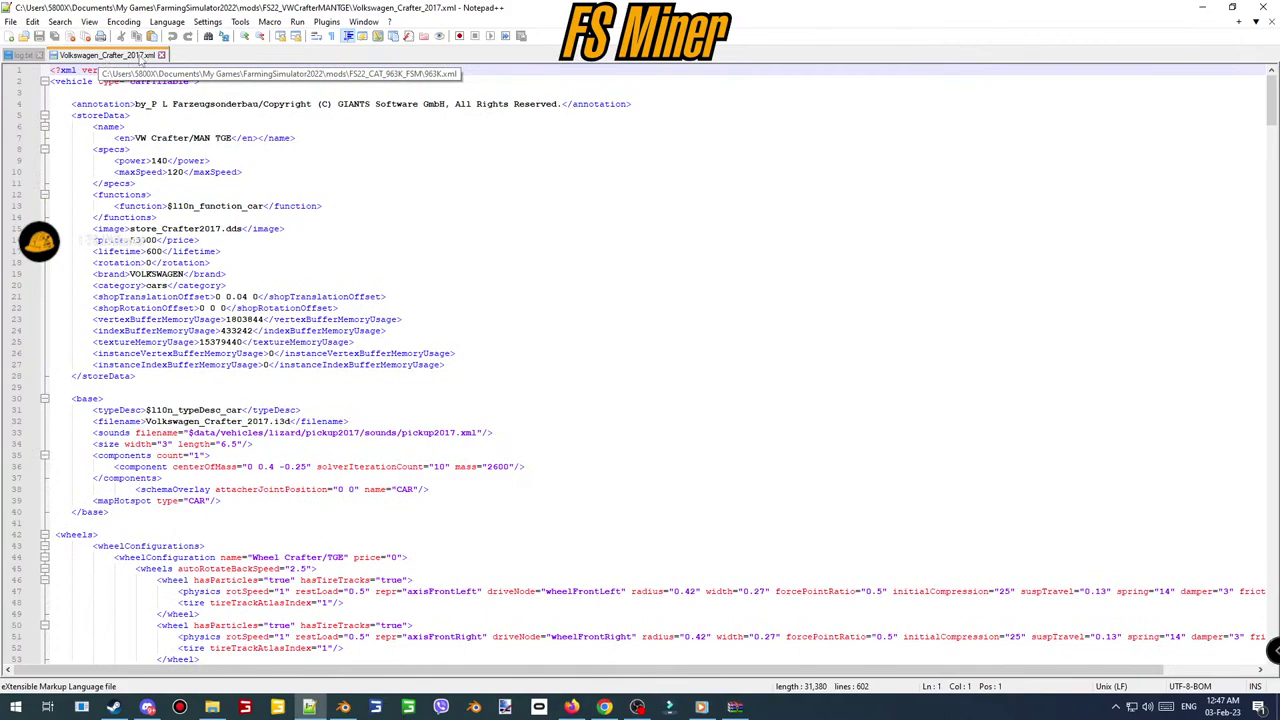
pyautogui.click(161, 55)
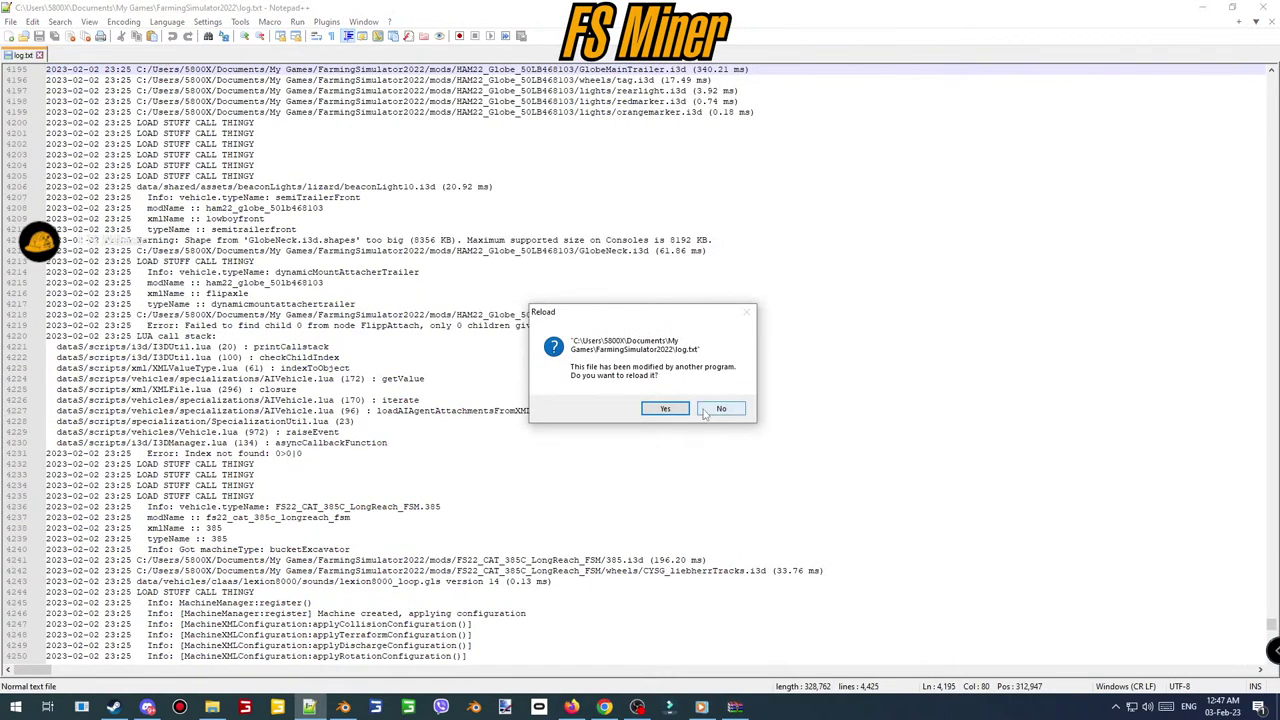
# - Reload log.txt from disk, read through its newer entries and put the text editor away
pyautogui.click(656, 405)
pyautogui.scroll(-15, 518, 424)
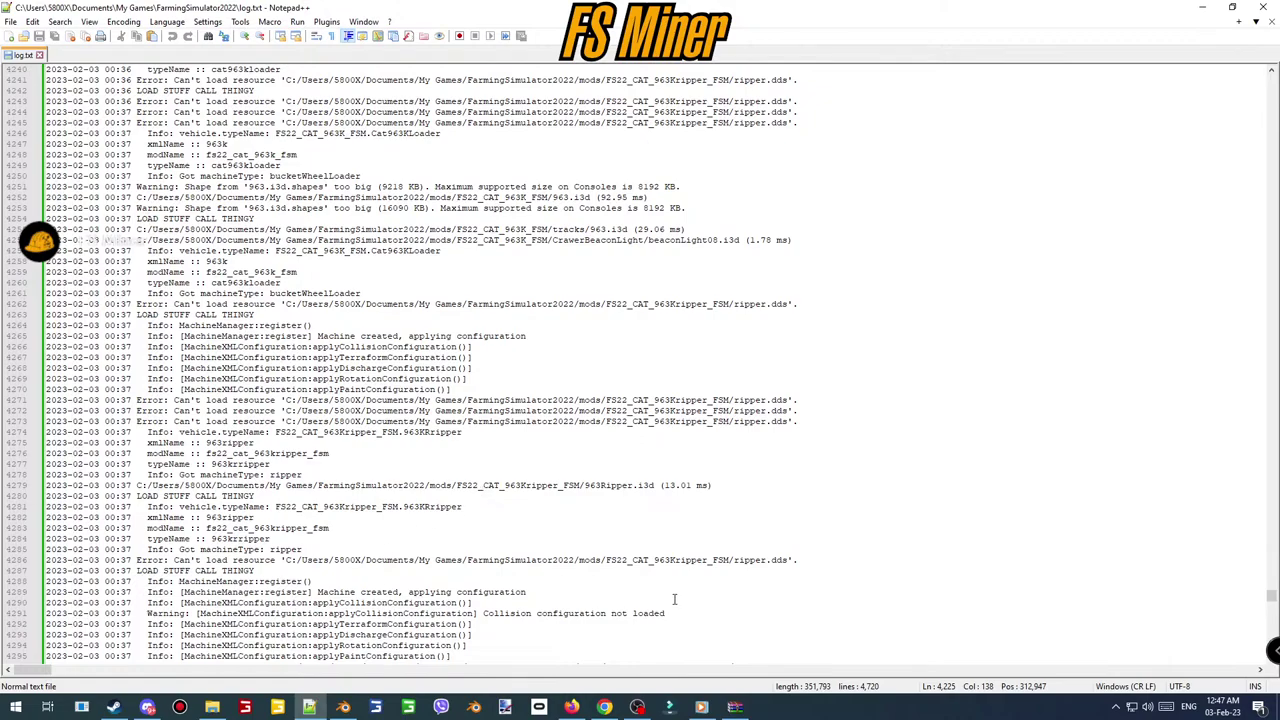
pyautogui.click(1202, 7)
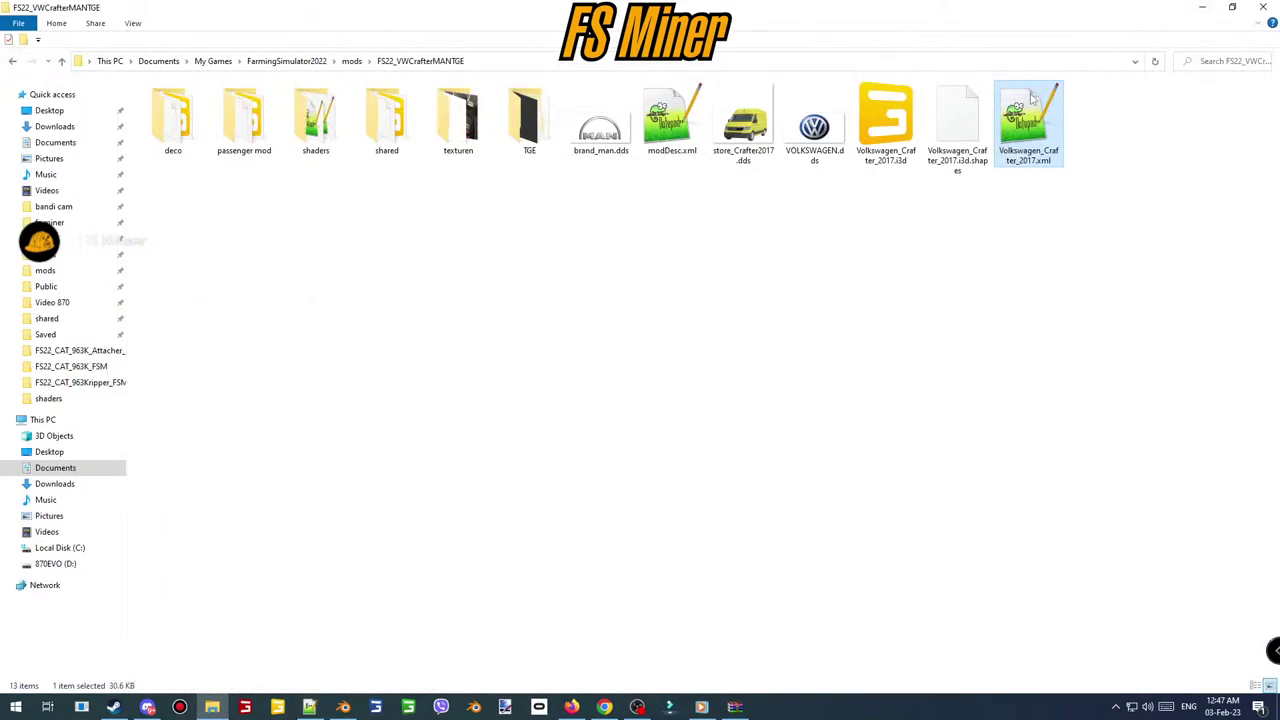
# - Go up to the mods folder in File Explorer and look through its list of mod archives
pyautogui.press('BackSpace')
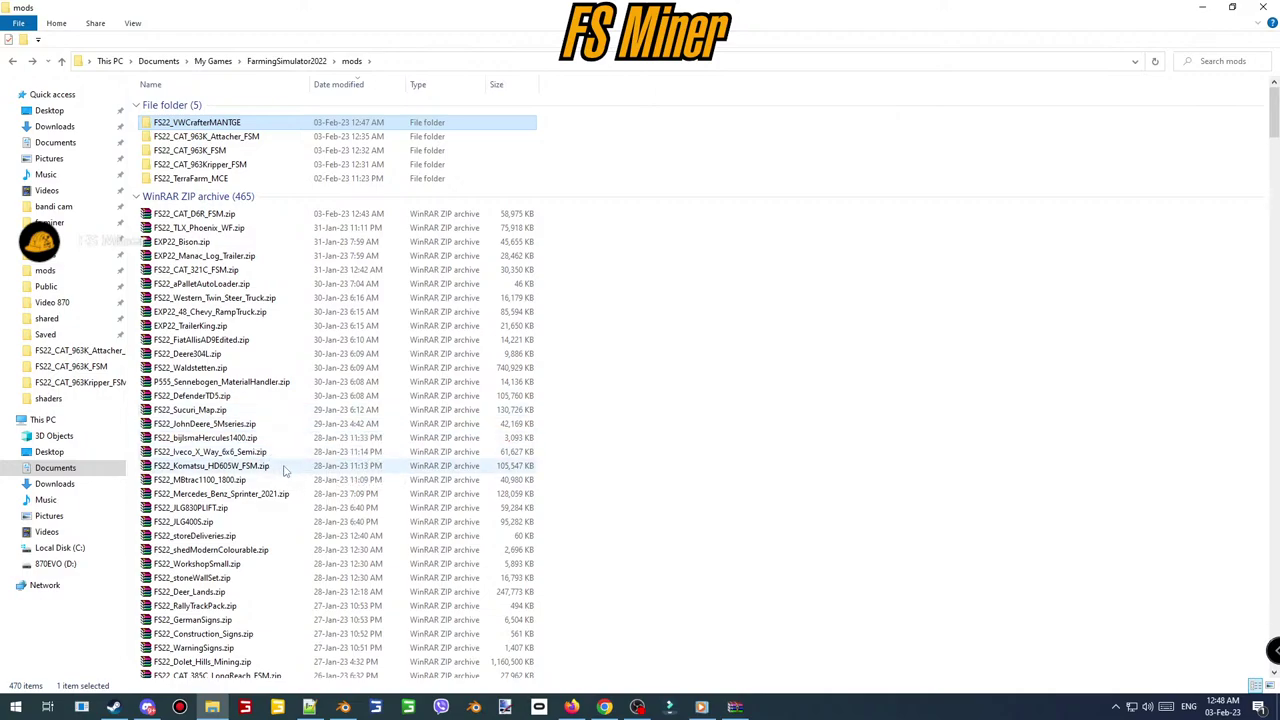
pyautogui.scroll(-3, 284, 470)
pyautogui.scroll(-2, 284, 470)
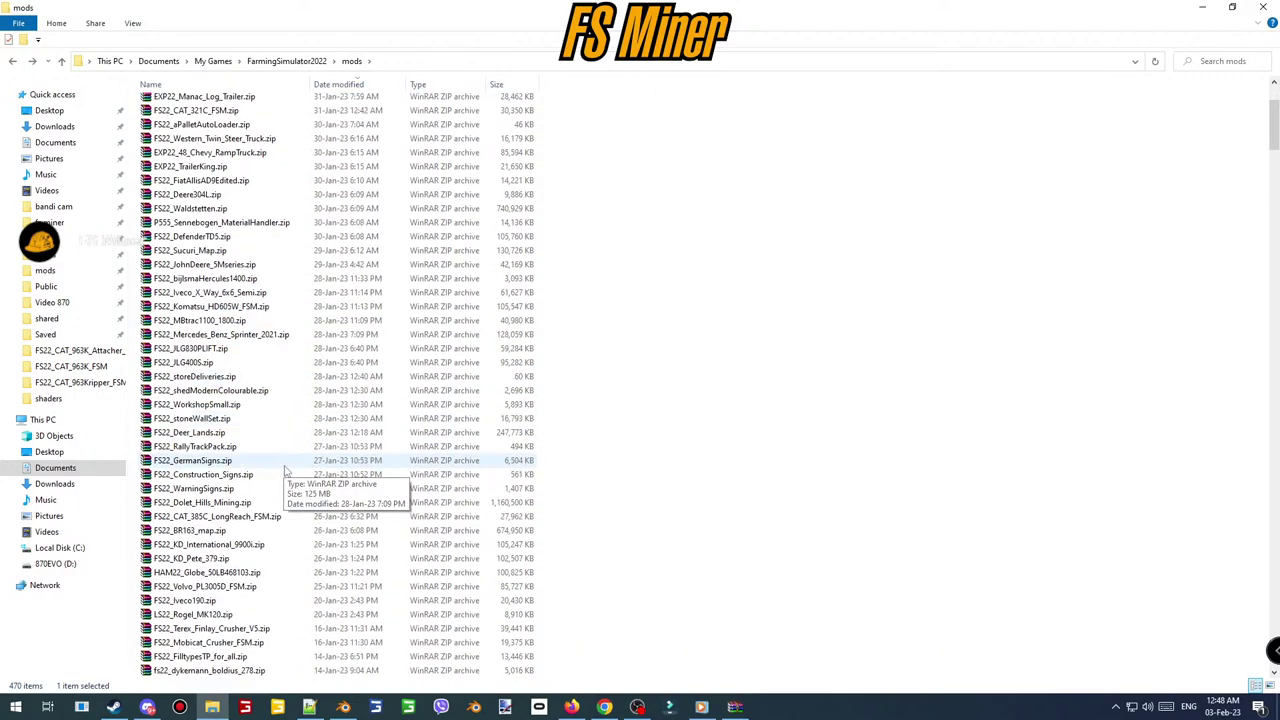
pyautogui.scroll(-2, 284, 470)
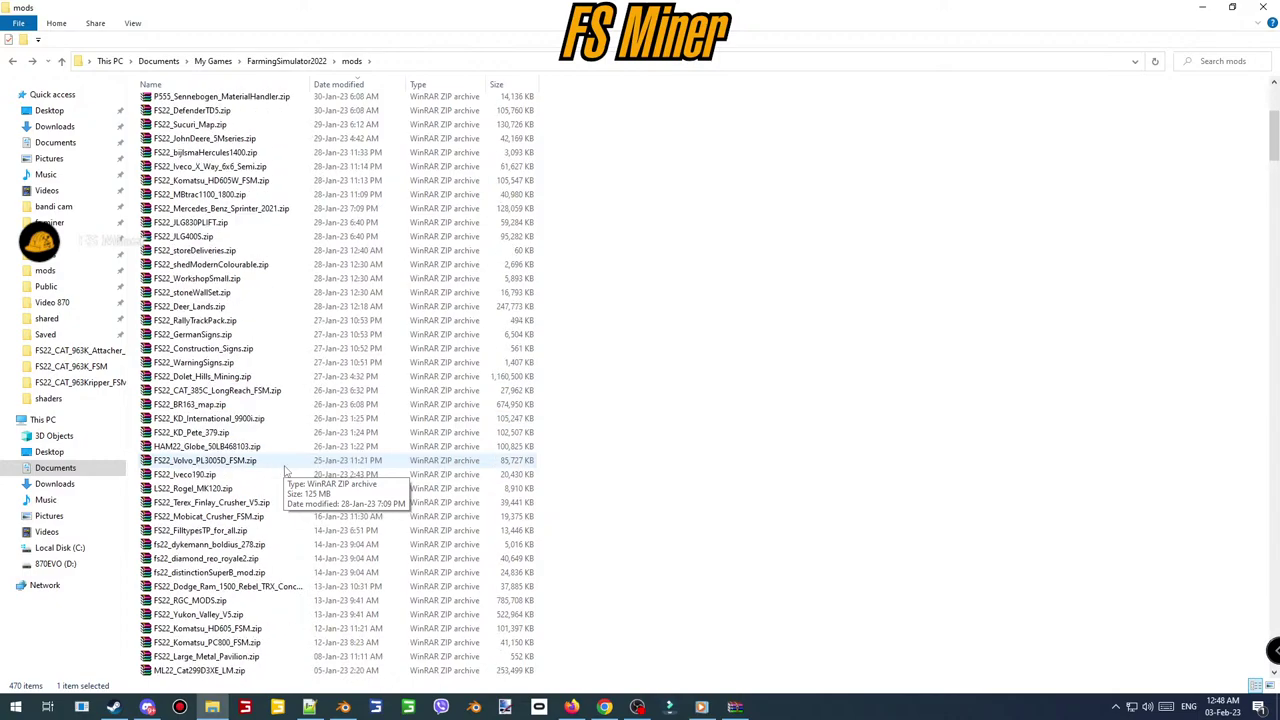
pyautogui.scroll(-3, 284, 470)
pyautogui.scroll(7, 287, 470)
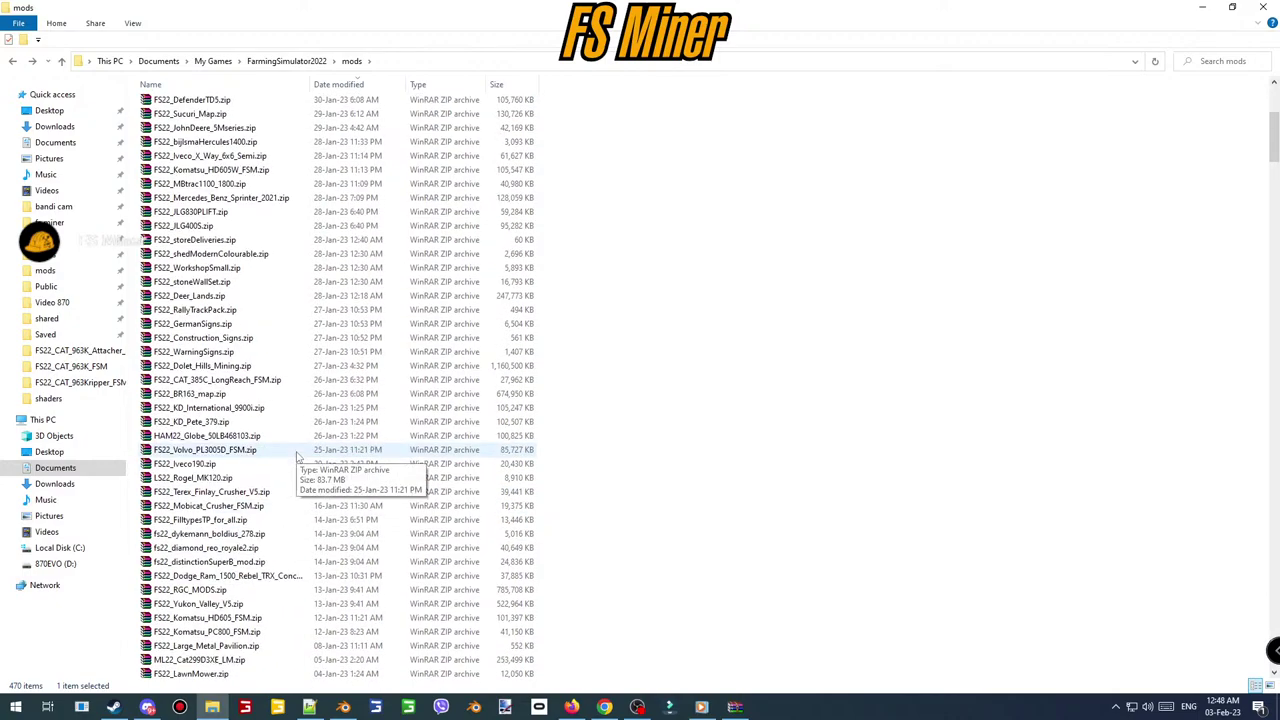
pyautogui.hotkey('alt', 'Tab')
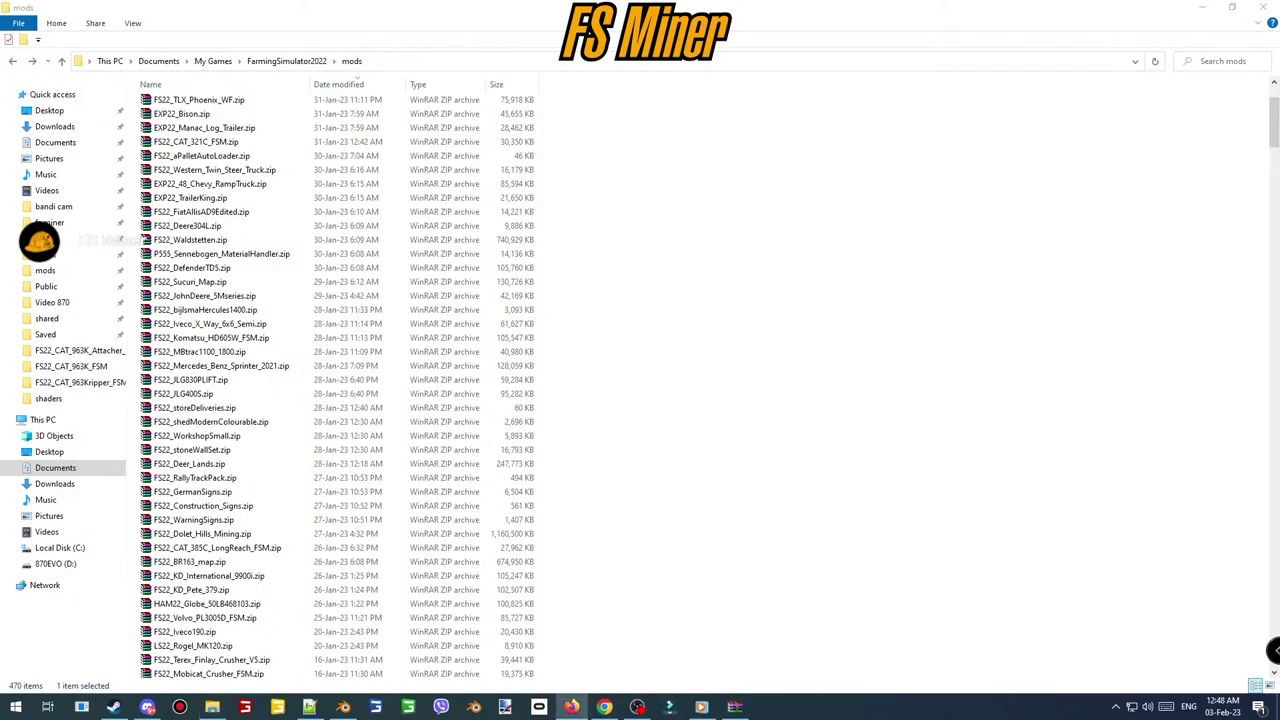